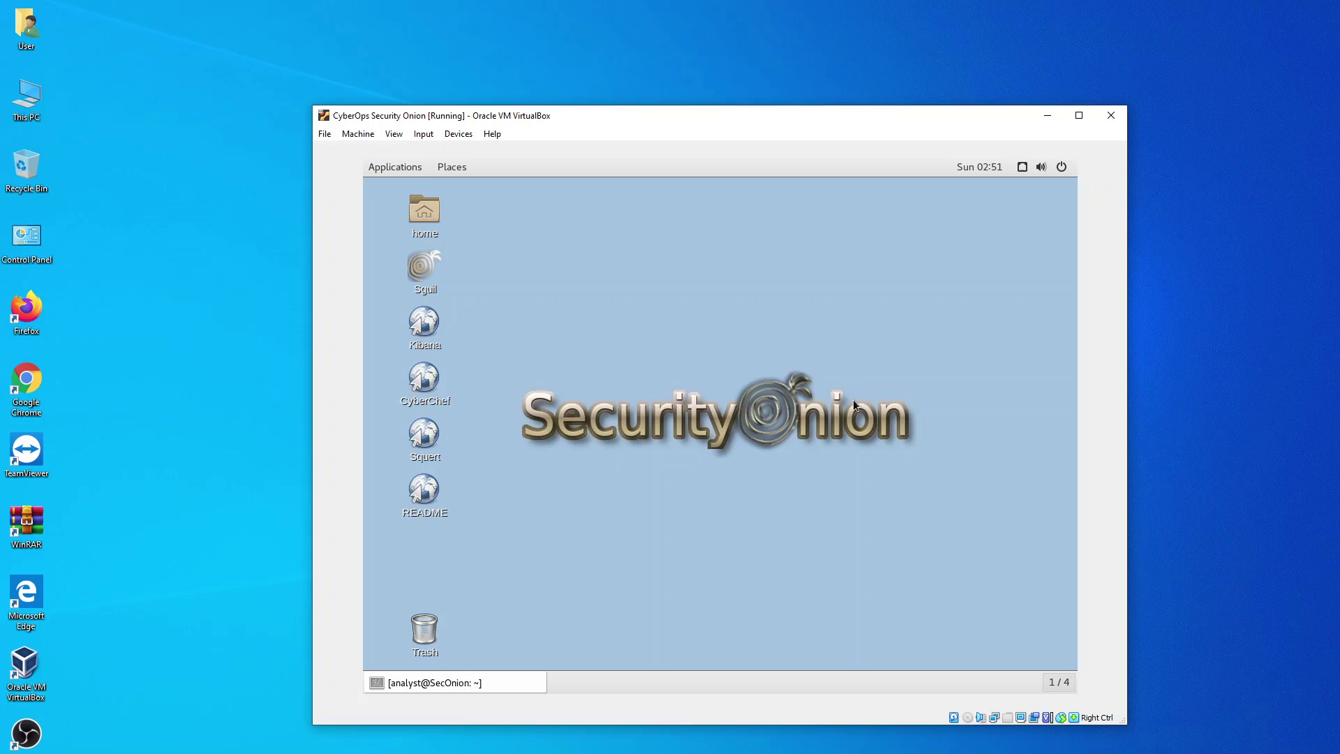
- Check the Security Onion service status in the terminal with sudo so-status, entering the sudo password, and minimise the terminal
{"action": "left_click", "coordinate": [509, 681]}
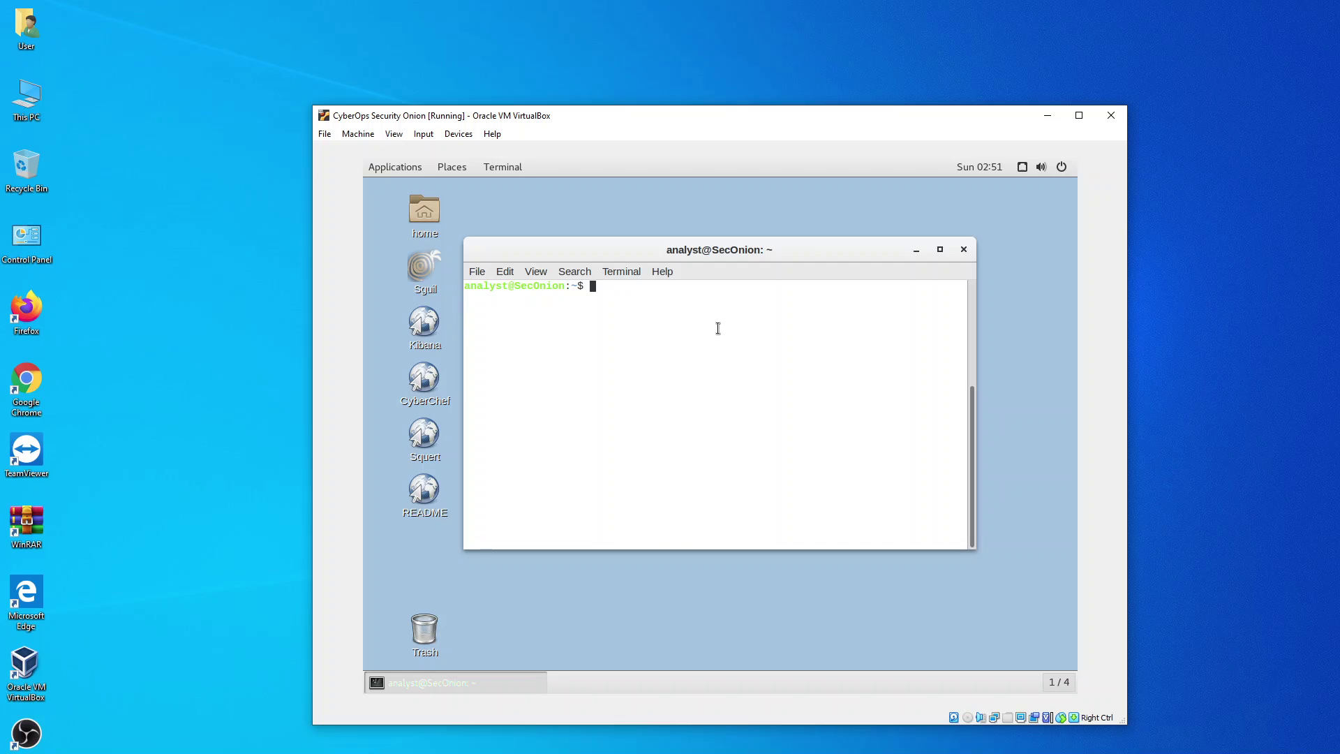
{"action": "type", "text": "sudo so-status"}
{"action": "key", "text": "Return"}
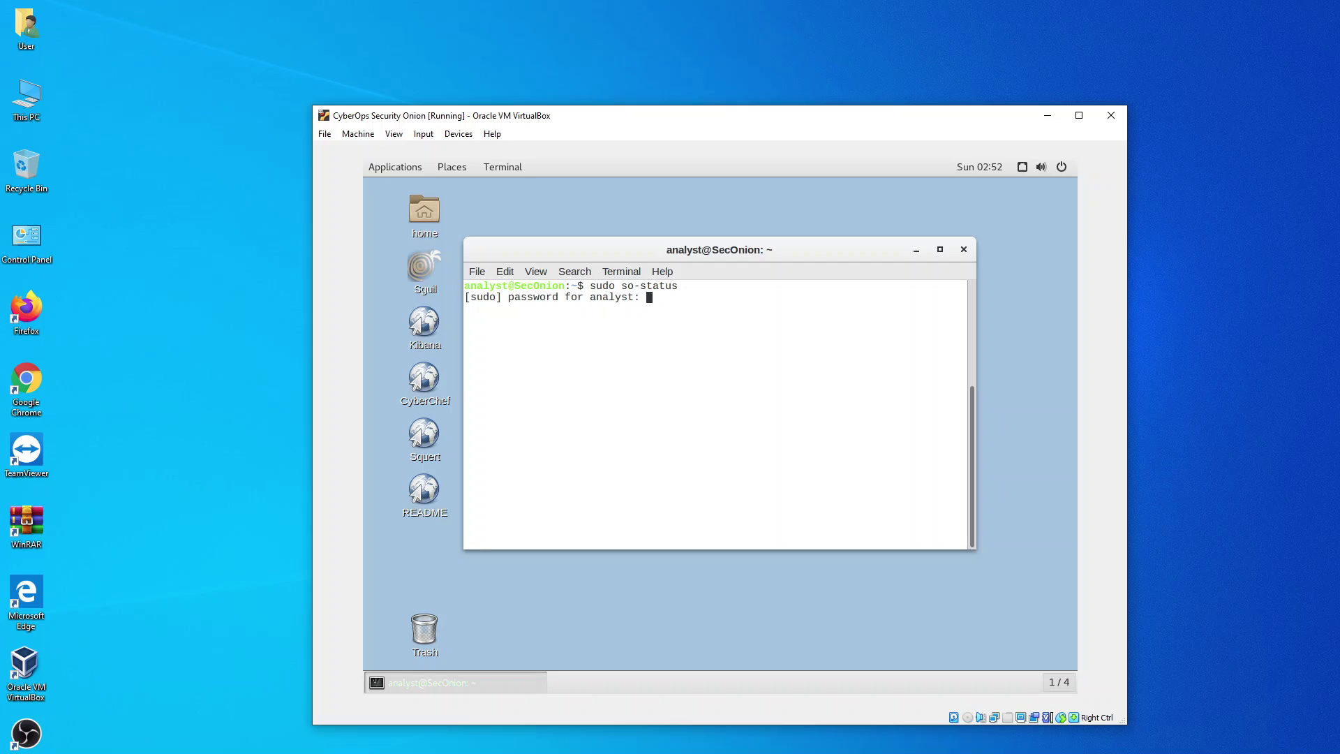
{"action": "key", "text": "Return"}
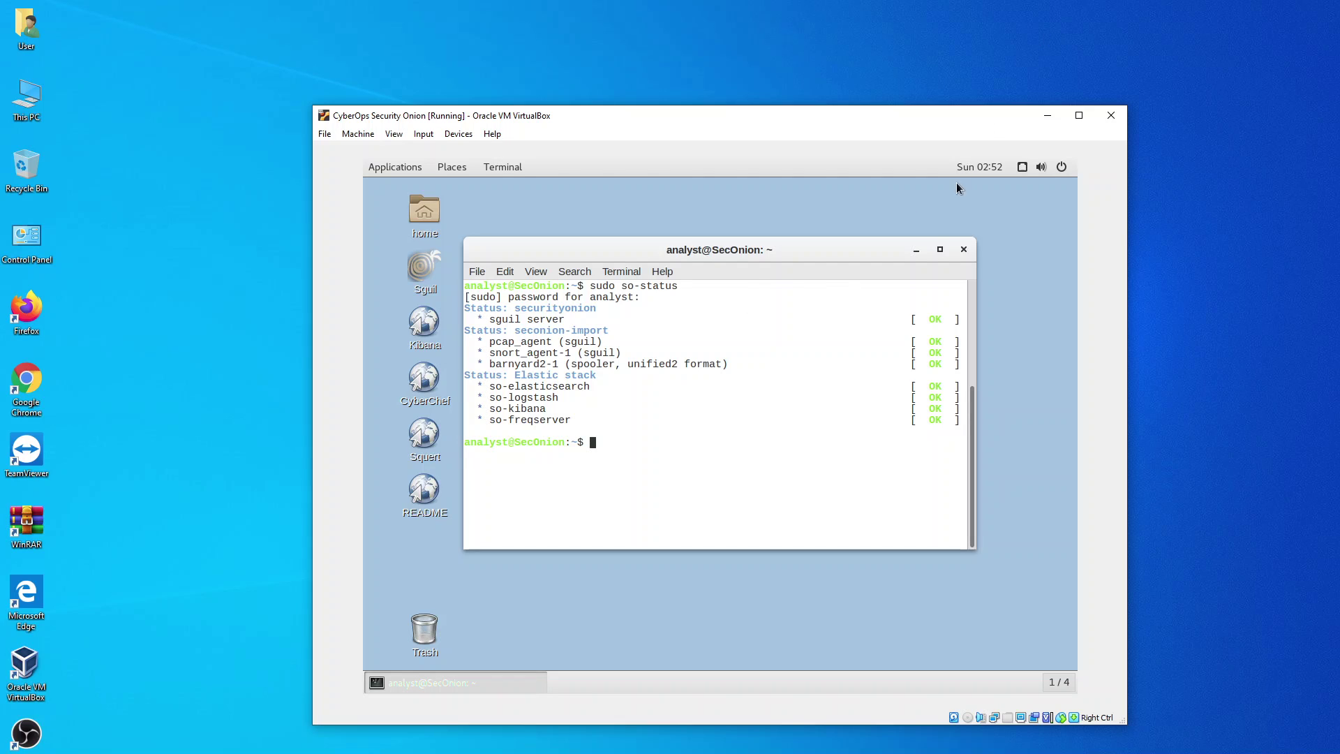
{"action": "left_click", "coordinate": [919, 253]}
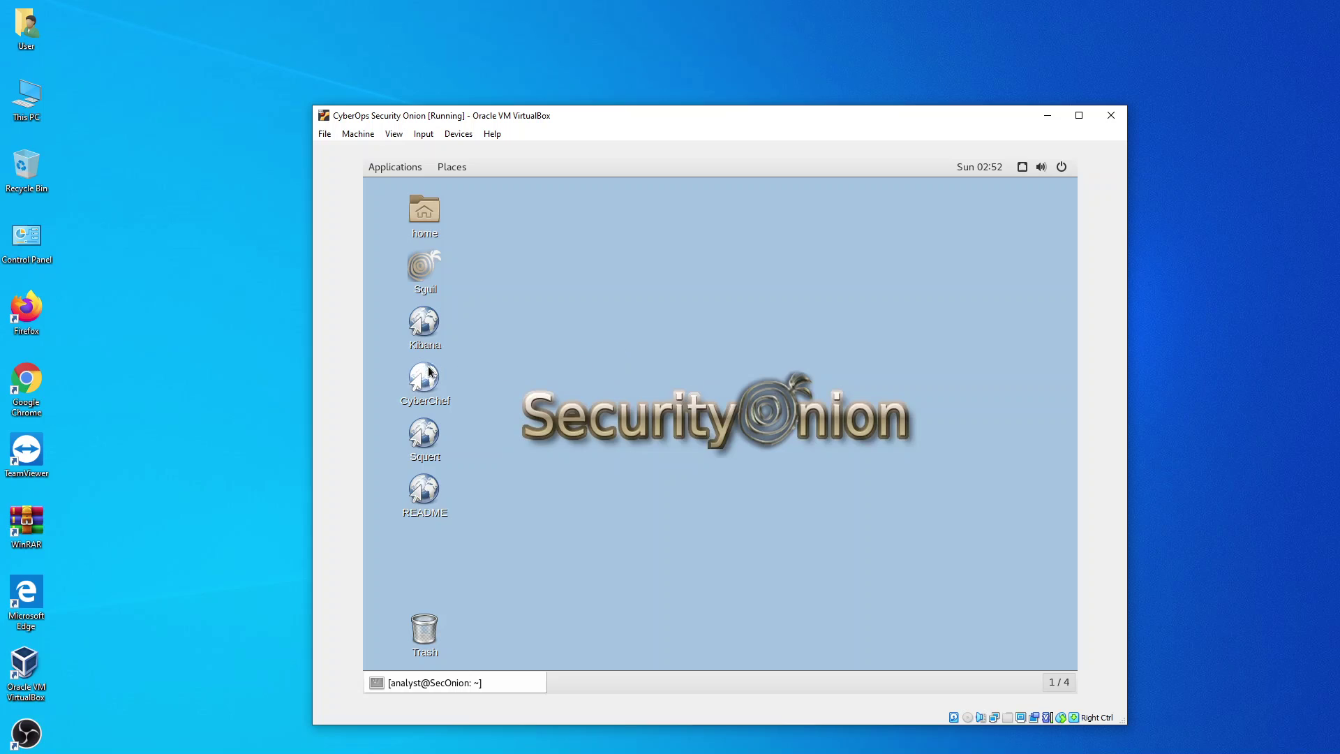
- Open Kibana from the desktop and log in as analyst with the account password
{"action": "left_click", "coordinate": [432, 334]}
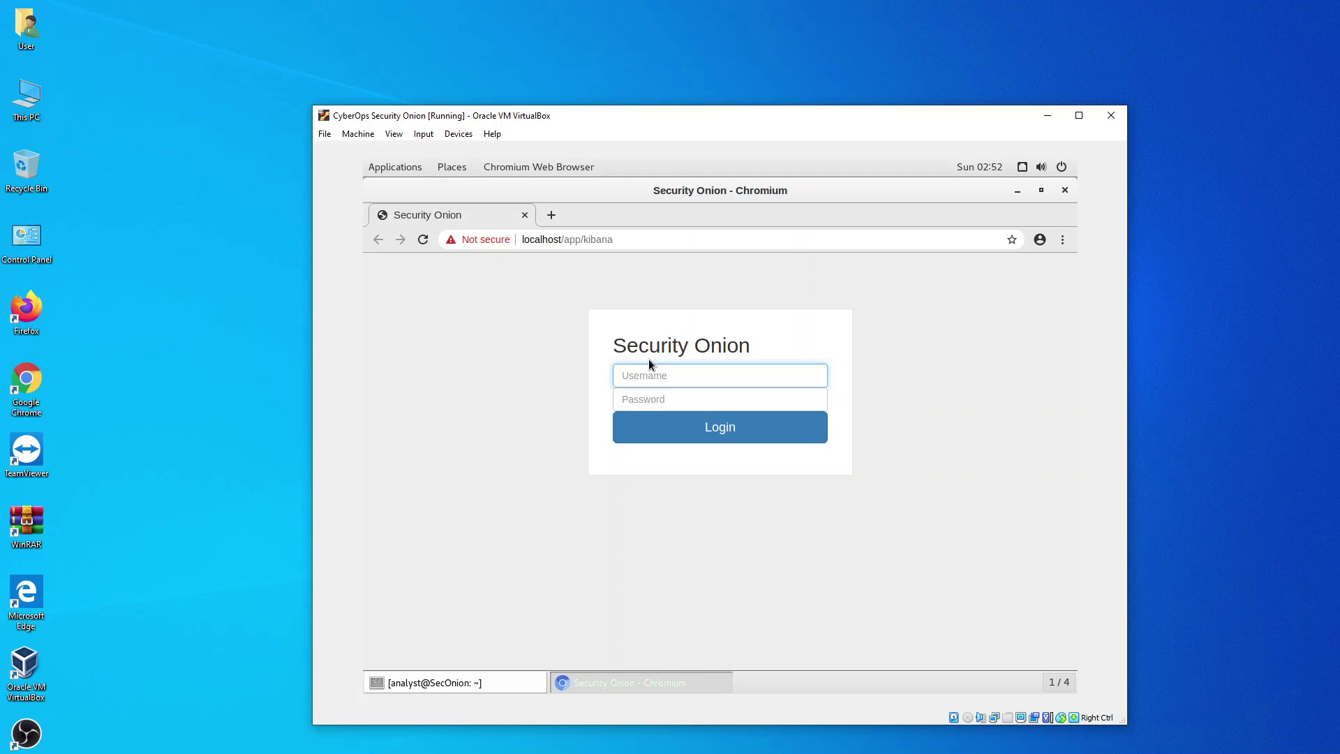
{"action": "type", "text": "analyst"}
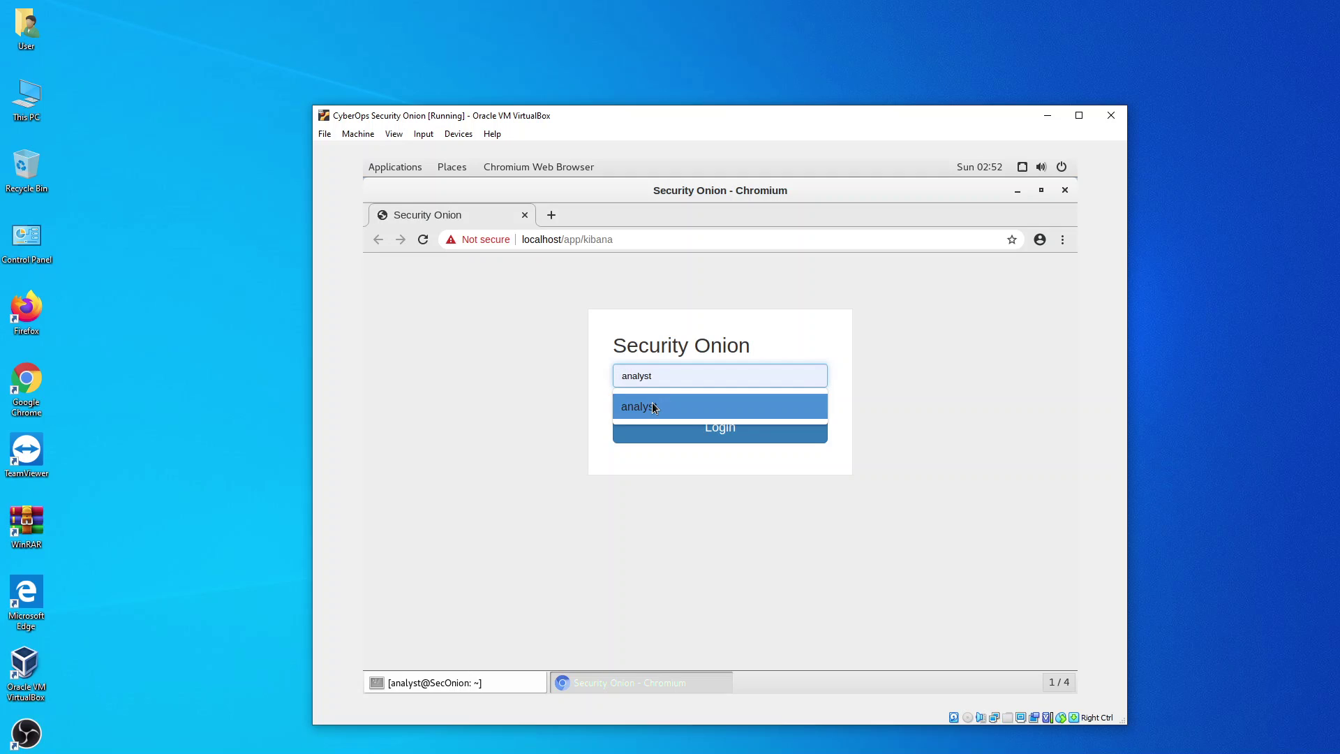
{"action": "left_click", "coordinate": [651, 407]}
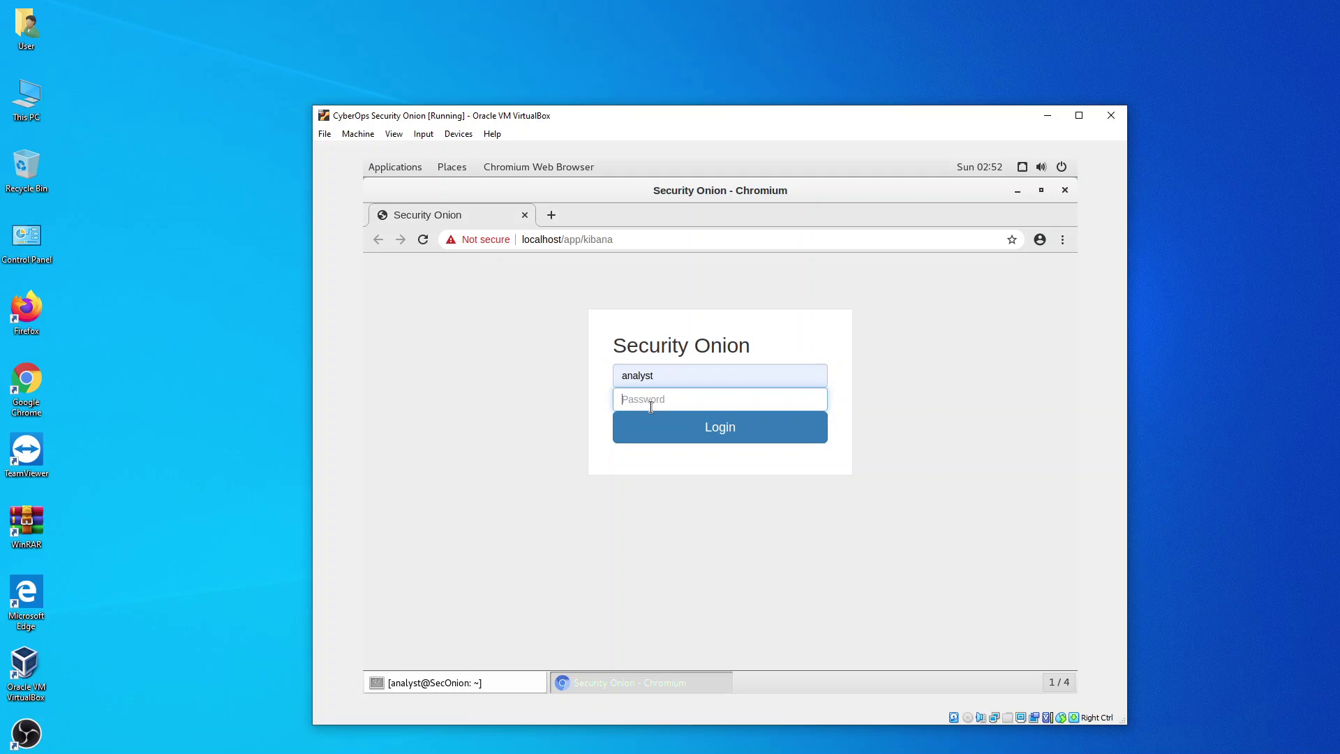
{"action": "type", "text": "cyberops"}
{"action": "key", "text": "Return"}
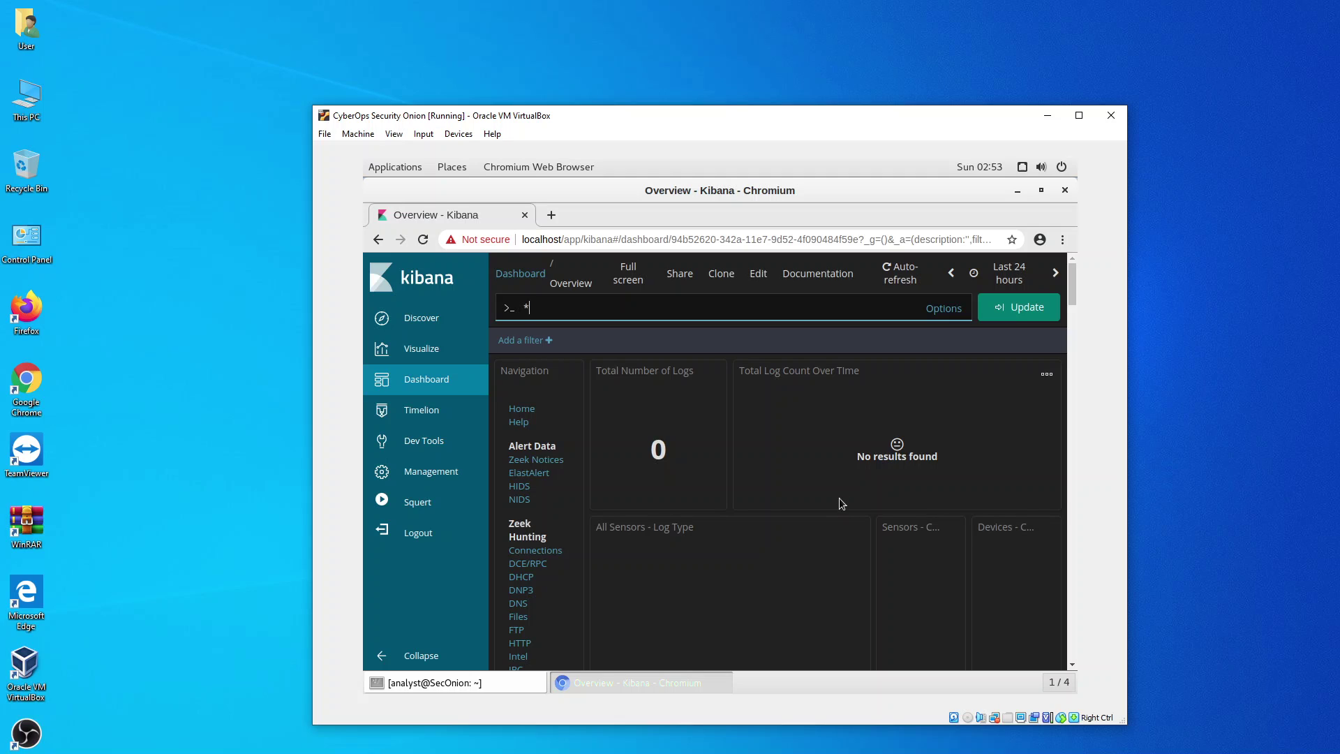
- Switch the dashboard's time range to absolute and set its start date to 2017-01-01
{"action": "left_click", "coordinate": [1021, 288]}
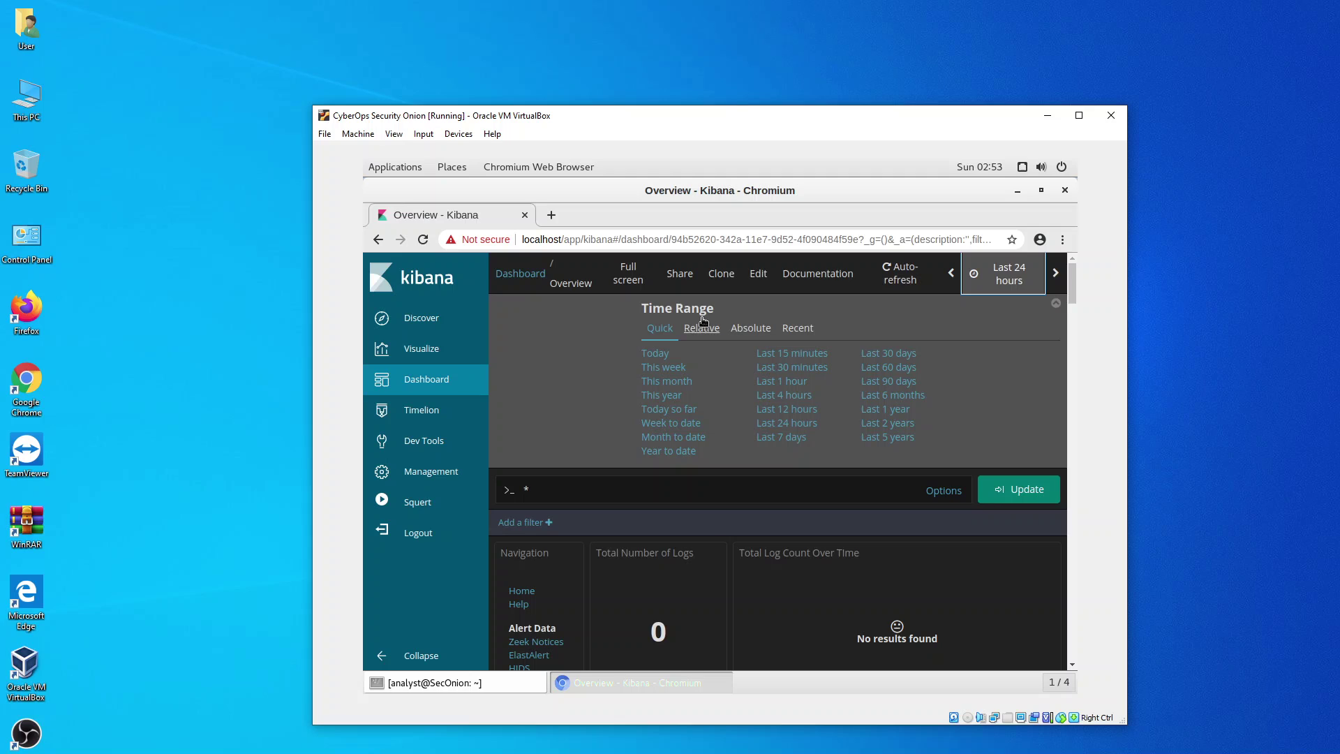
{"action": "left_click", "coordinate": [749, 334]}
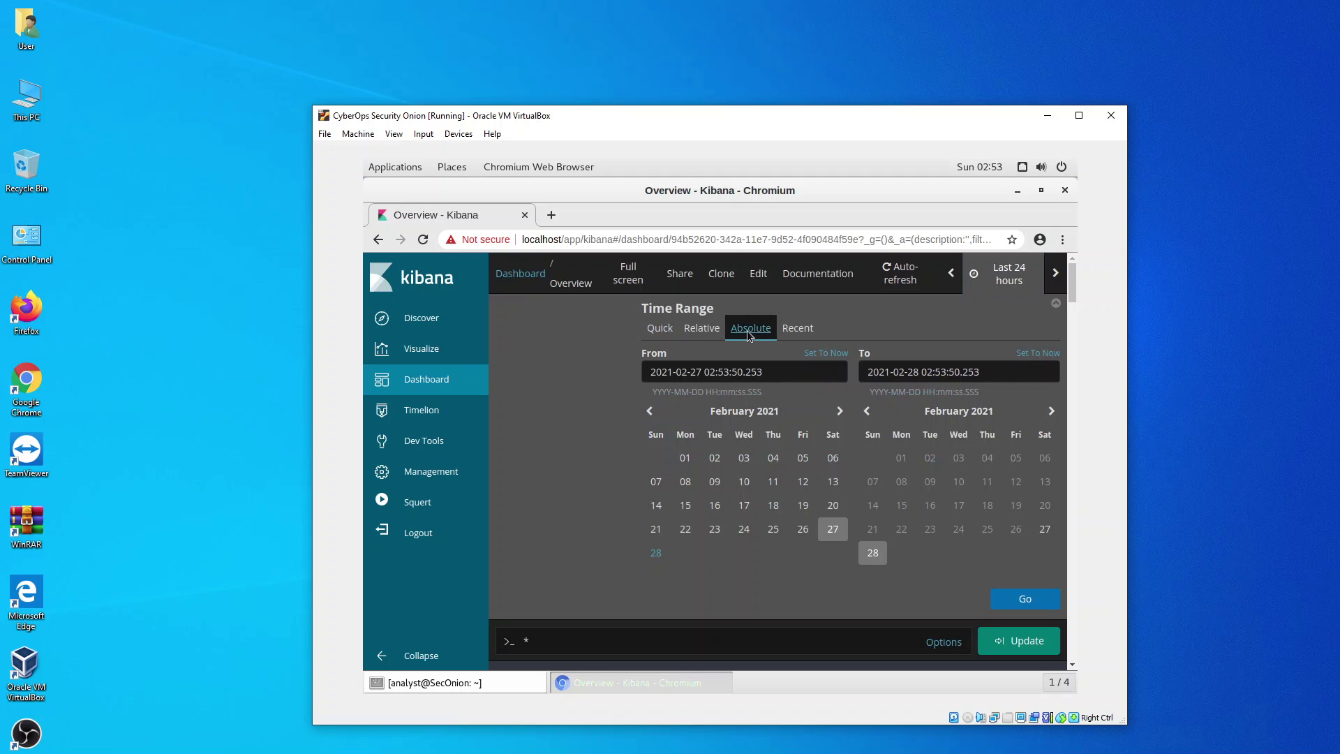
{"action": "left_click", "coordinate": [649, 411]}
{"action": "left_click", "coordinate": [650, 412]}
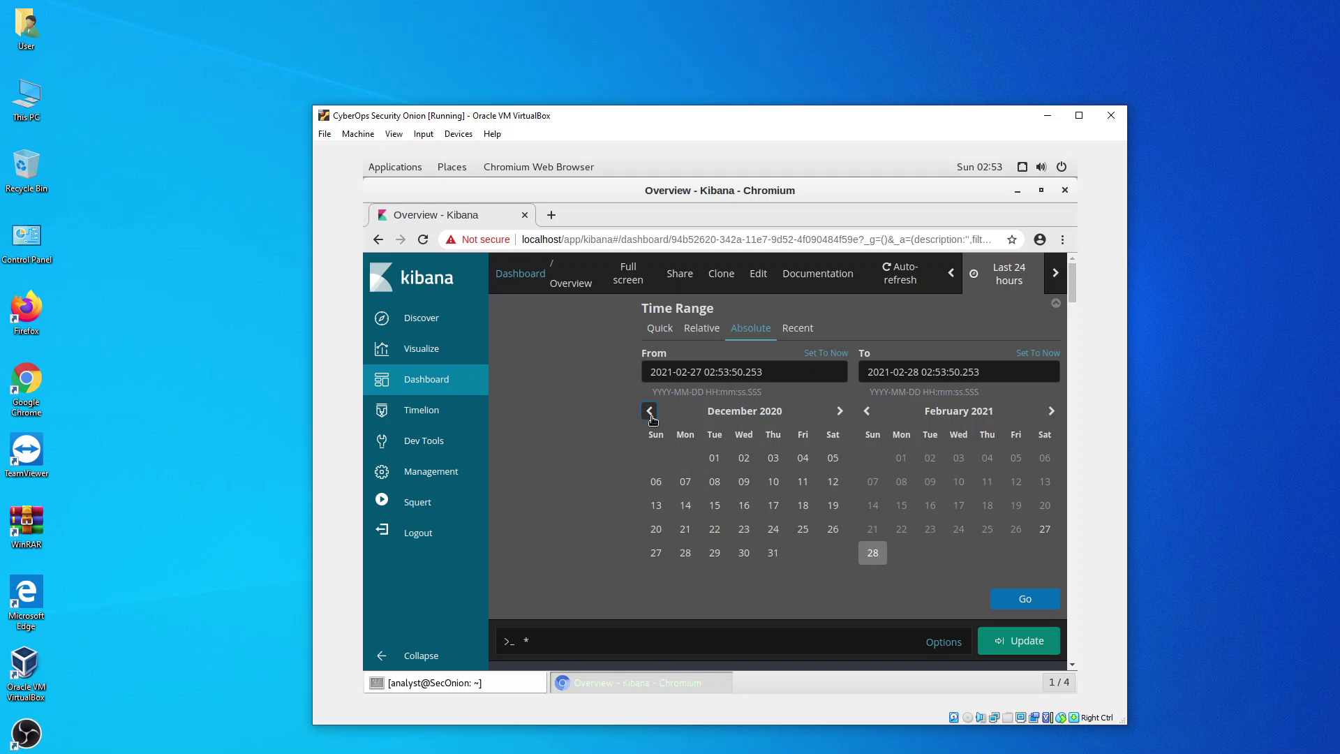
{"action": "left_click", "coordinate": [650, 412]}
{"action": "left_click", "coordinate": [650, 411]}
{"action": "left_click", "coordinate": [650, 411]}
{"action": "left_click", "coordinate": [650, 412]}
{"action": "left_click", "coordinate": [649, 412]}
{"action": "left_click", "coordinate": [650, 412]}
{"action": "double_click", "coordinate": [650, 411]}
{"action": "triple_click", "coordinate": [650, 411]}
{"action": "triple_click", "coordinate": [650, 412]}
{"action": "double_click", "coordinate": [650, 412]}
{"action": "double_click", "coordinate": [650, 412]}
{"action": "double_click", "coordinate": [650, 411]}
{"action": "triple_click", "coordinate": [649, 412]}
{"action": "double_click", "coordinate": [649, 412]}
{"action": "left_click", "coordinate": [650, 412]}
{"action": "double_click", "coordinate": [649, 412]}
{"action": "double_click", "coordinate": [650, 412]}
{"action": "double_click", "coordinate": [650, 412]}
{"action": "double_click", "coordinate": [650, 412]}
{"action": "double_click", "coordinate": [650, 411]}
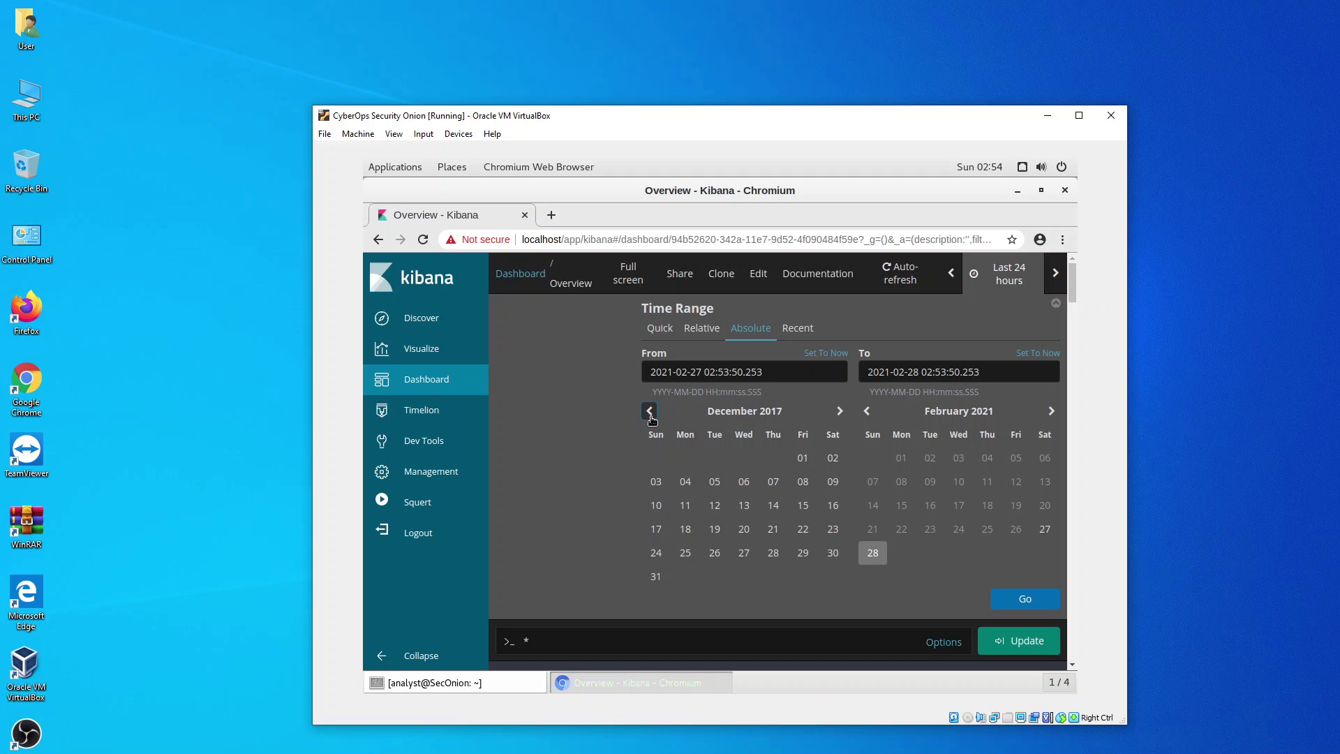
{"action": "double_click", "coordinate": [650, 411]}
{"action": "triple_click", "coordinate": [650, 411]}
{"action": "left_click", "coordinate": [650, 412]}
{"action": "triple_click", "coordinate": [650, 412]}
{"action": "double_click", "coordinate": [650, 411]}
{"action": "left_click", "coordinate": [650, 411]}
{"action": "left_click", "coordinate": [839, 410]}
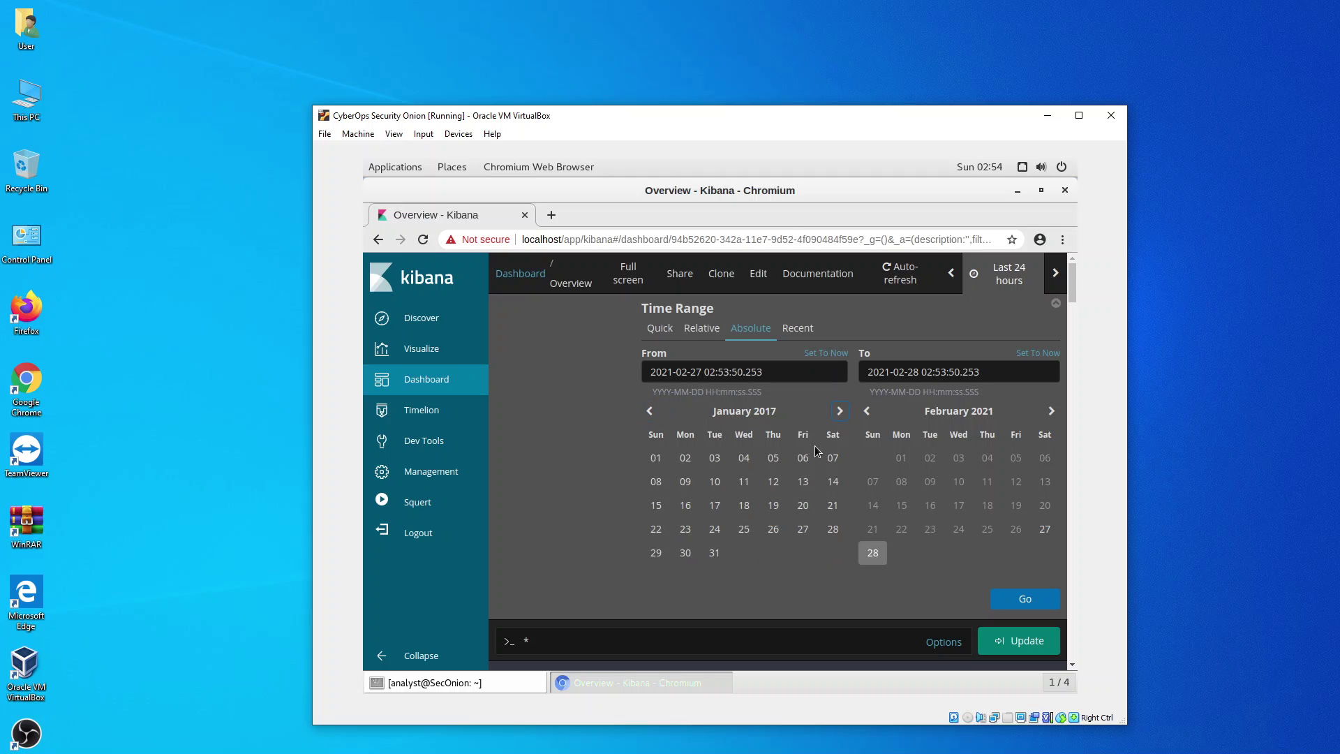
{"action": "left_click", "coordinate": [656, 458]}
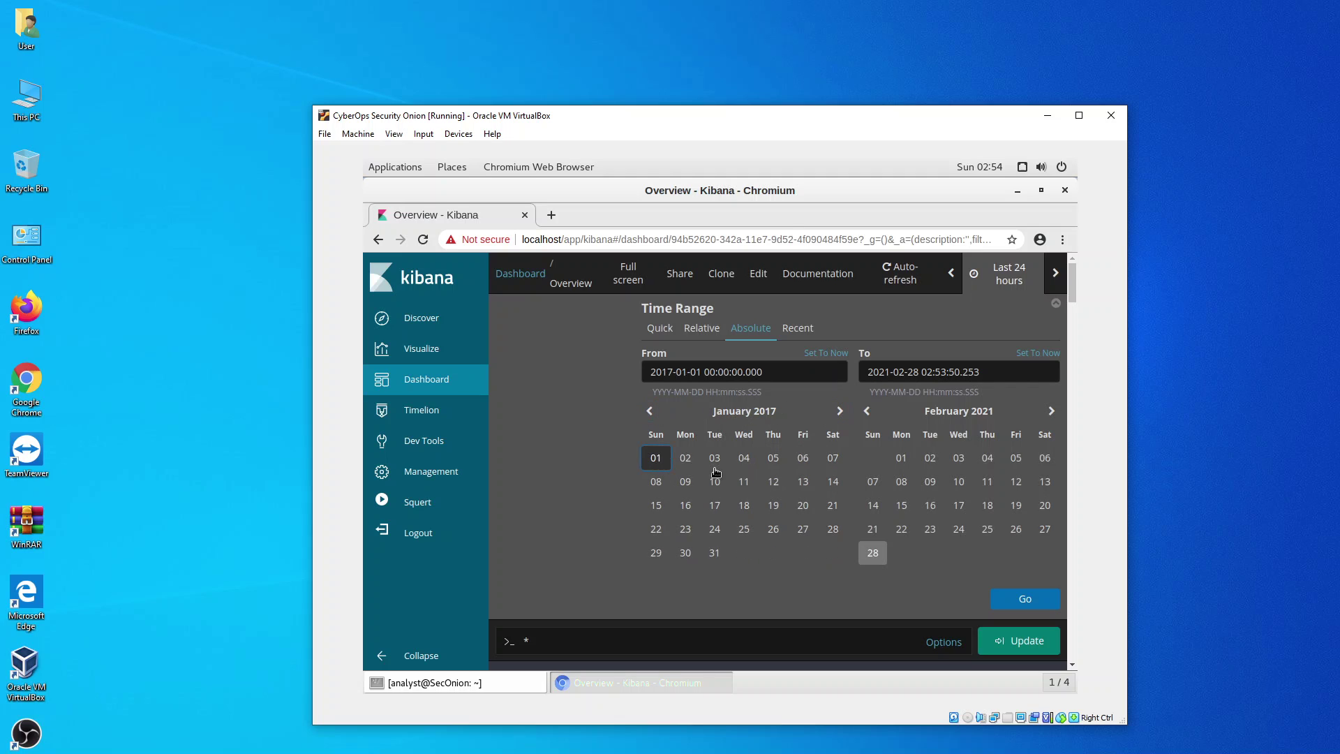
- Set the end date of the absolute time range to 2017-01-31 and apply the range to the dashboard
{"action": "triple_click", "coordinate": [867, 411]}
{"action": "triple_click", "coordinate": [867, 411]}
{"action": "triple_click", "coordinate": [866, 411]}
{"action": "double_click", "coordinate": [867, 411]}
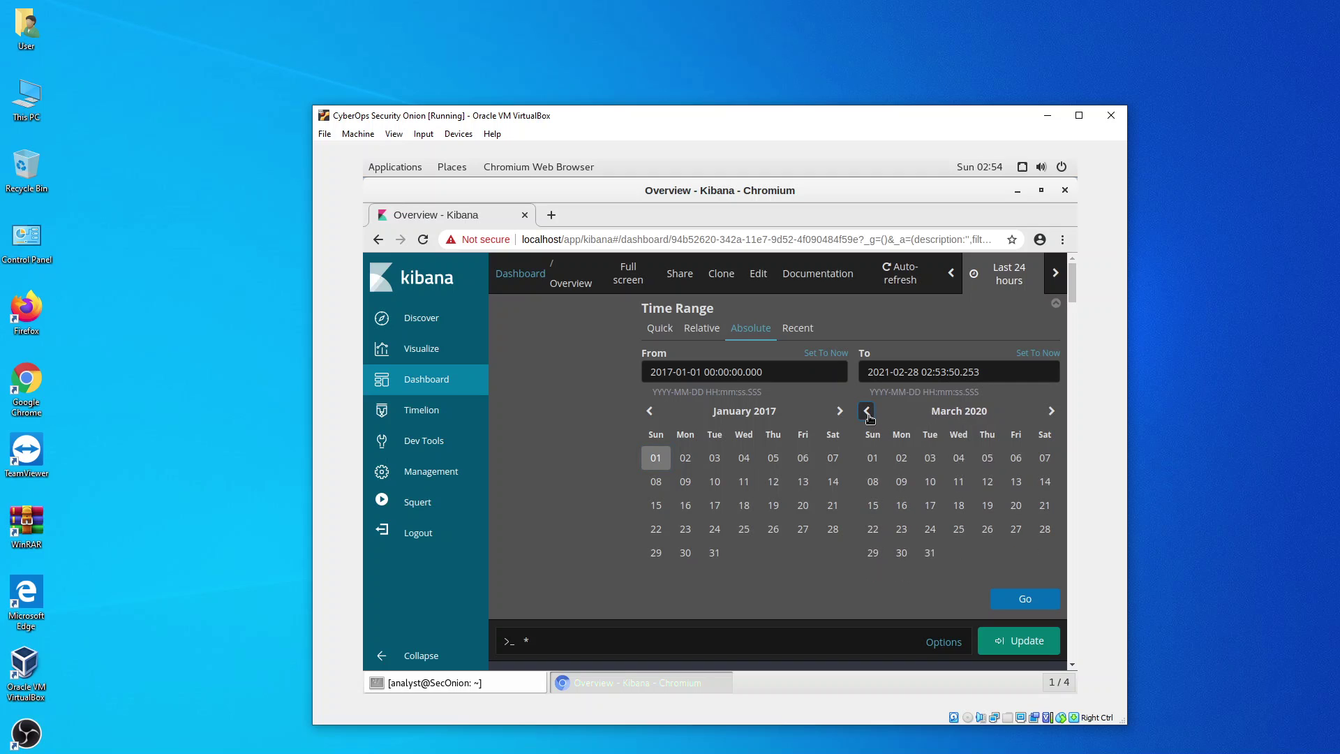
{"action": "double_click", "coordinate": [867, 411]}
{"action": "double_click", "coordinate": [867, 411]}
{"action": "double_click", "coordinate": [867, 411]}
{"action": "left_click", "coordinate": [867, 411]}
{"action": "double_click", "coordinate": [866, 411]}
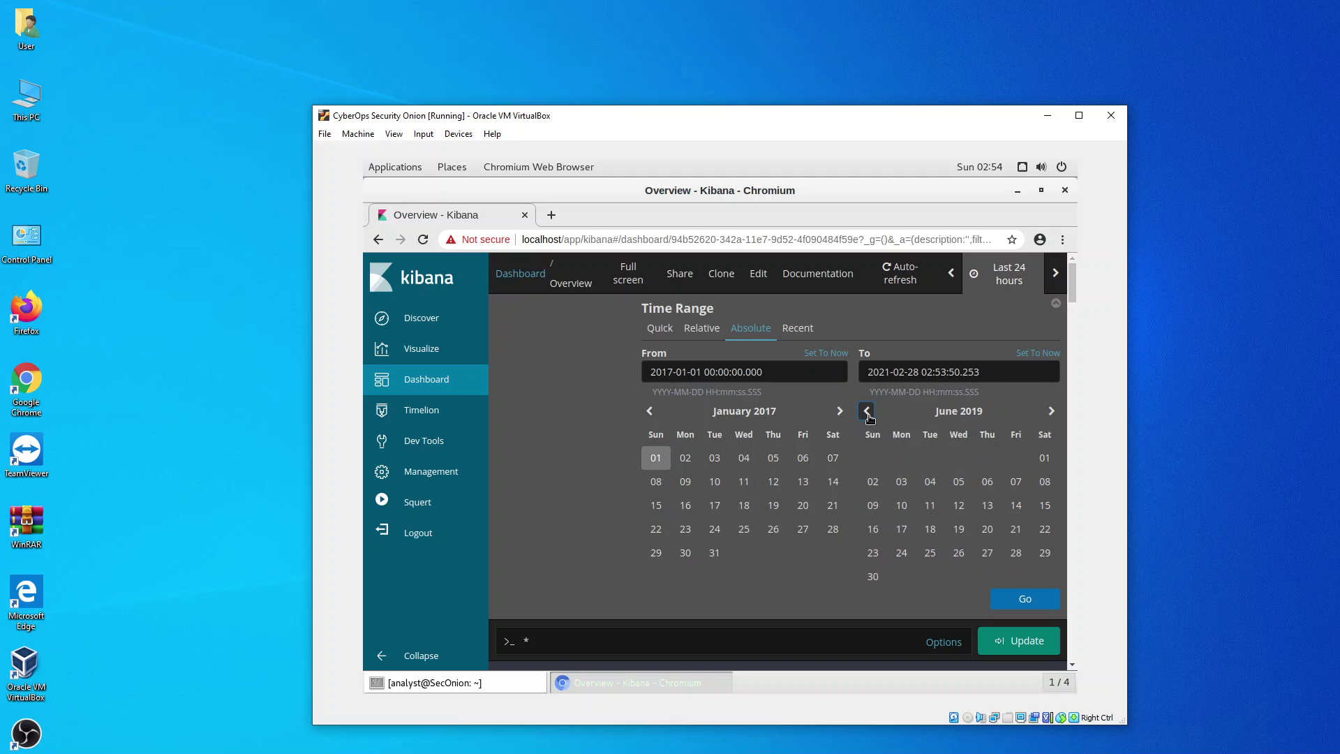
{"action": "triple_click", "coordinate": [867, 411]}
{"action": "triple_click", "coordinate": [866, 411]}
{"action": "triple_click", "coordinate": [867, 411]}
{"action": "double_click", "coordinate": [866, 411]}
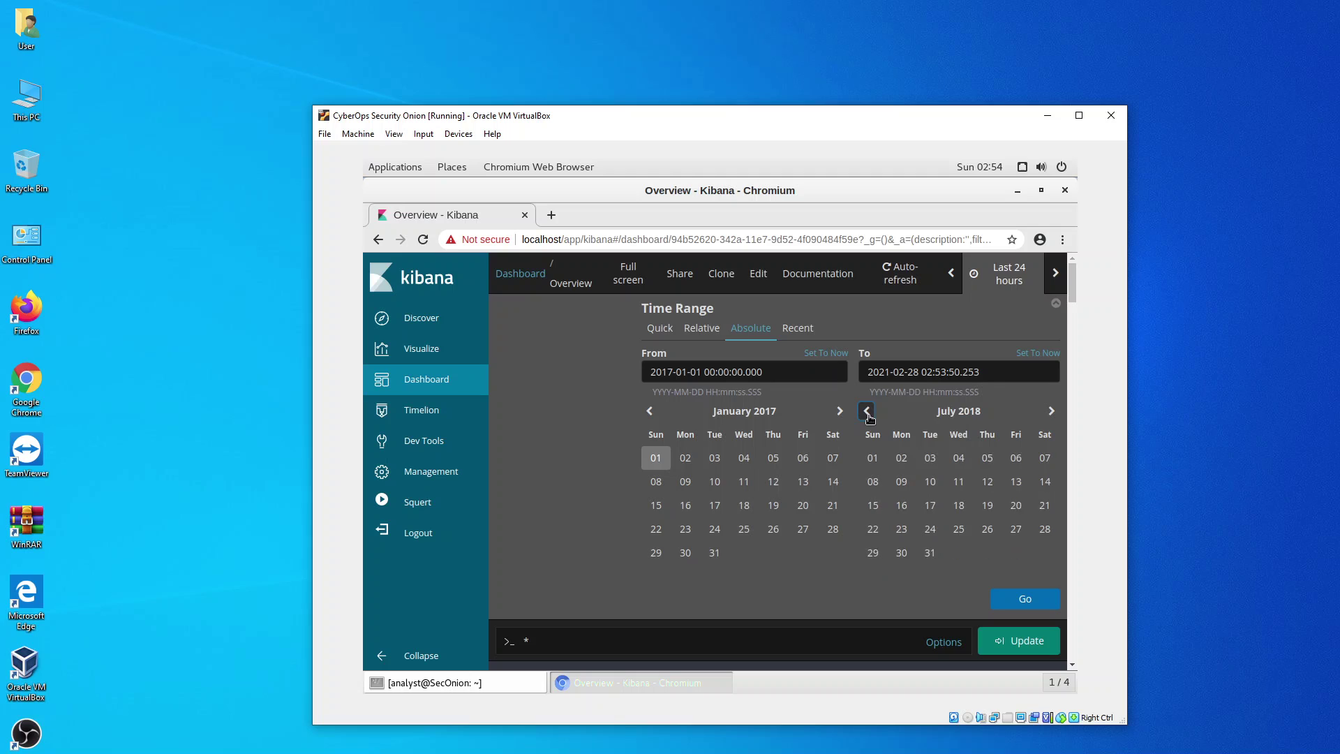
{"action": "double_click", "coordinate": [866, 411]}
{"action": "left_click", "coordinate": [867, 411]}
{"action": "left_click", "coordinate": [867, 411]}
{"action": "left_click", "coordinate": [867, 411]}
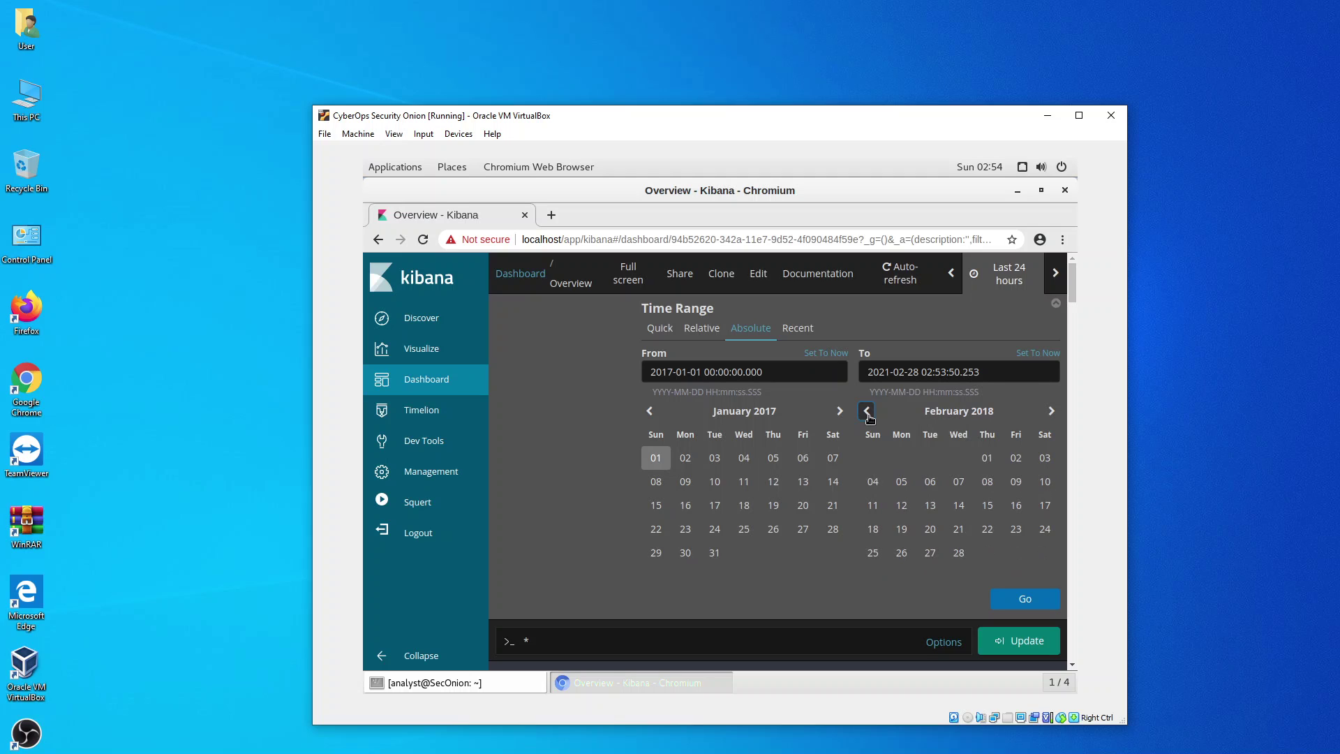
{"action": "double_click", "coordinate": [867, 411]}
{"action": "double_click", "coordinate": [867, 411]}
{"action": "triple_click", "coordinate": [866, 411]}
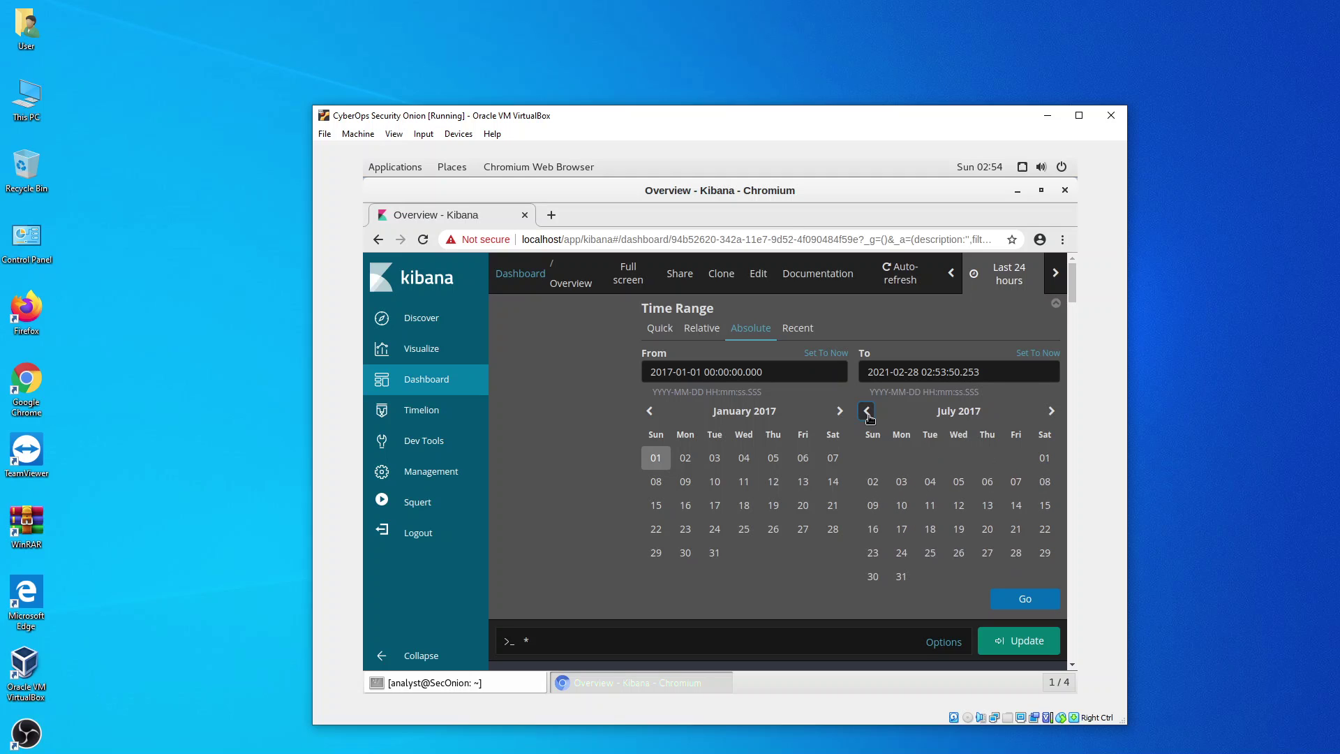
{"action": "left_click", "coordinate": [866, 411]}
{"action": "double_click", "coordinate": [866, 411]}
{"action": "left_click", "coordinate": [866, 411]}
{"action": "left_click", "coordinate": [866, 411]}
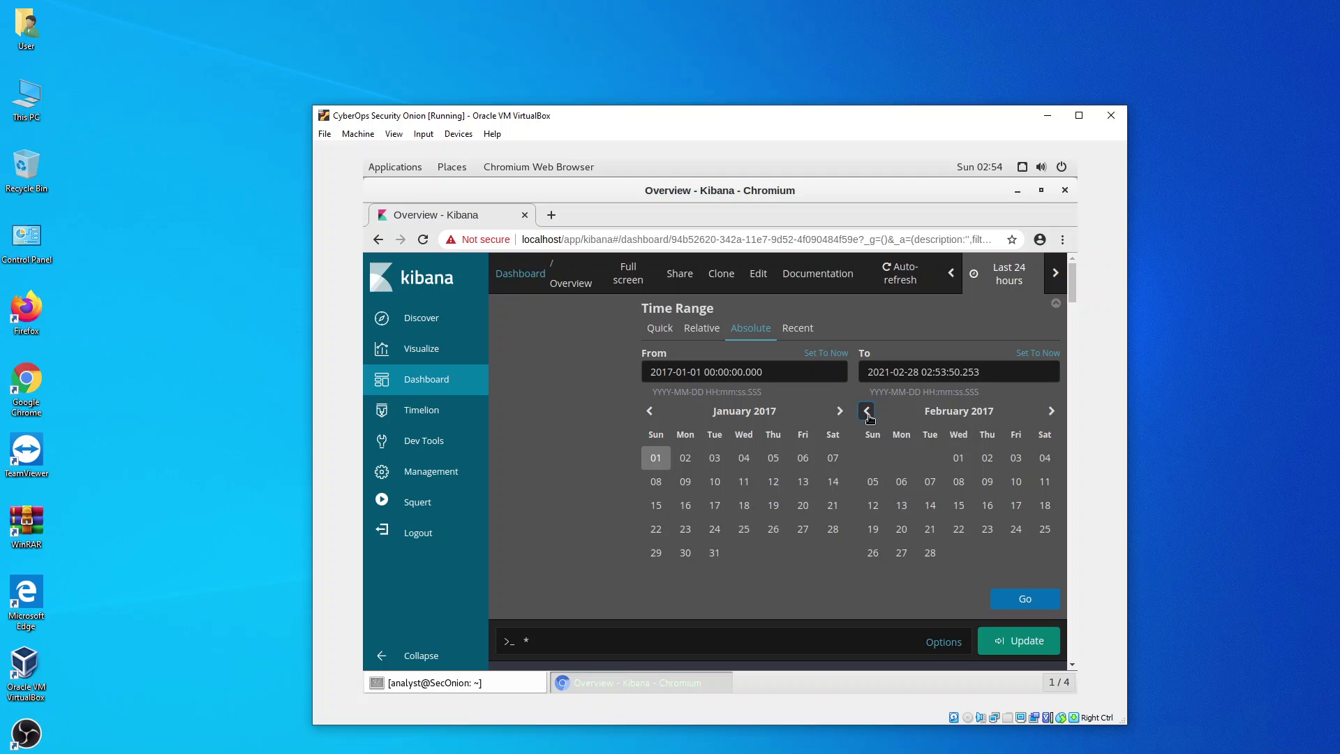
{"action": "left_click", "coordinate": [867, 411]}
{"action": "left_click", "coordinate": [929, 552]}
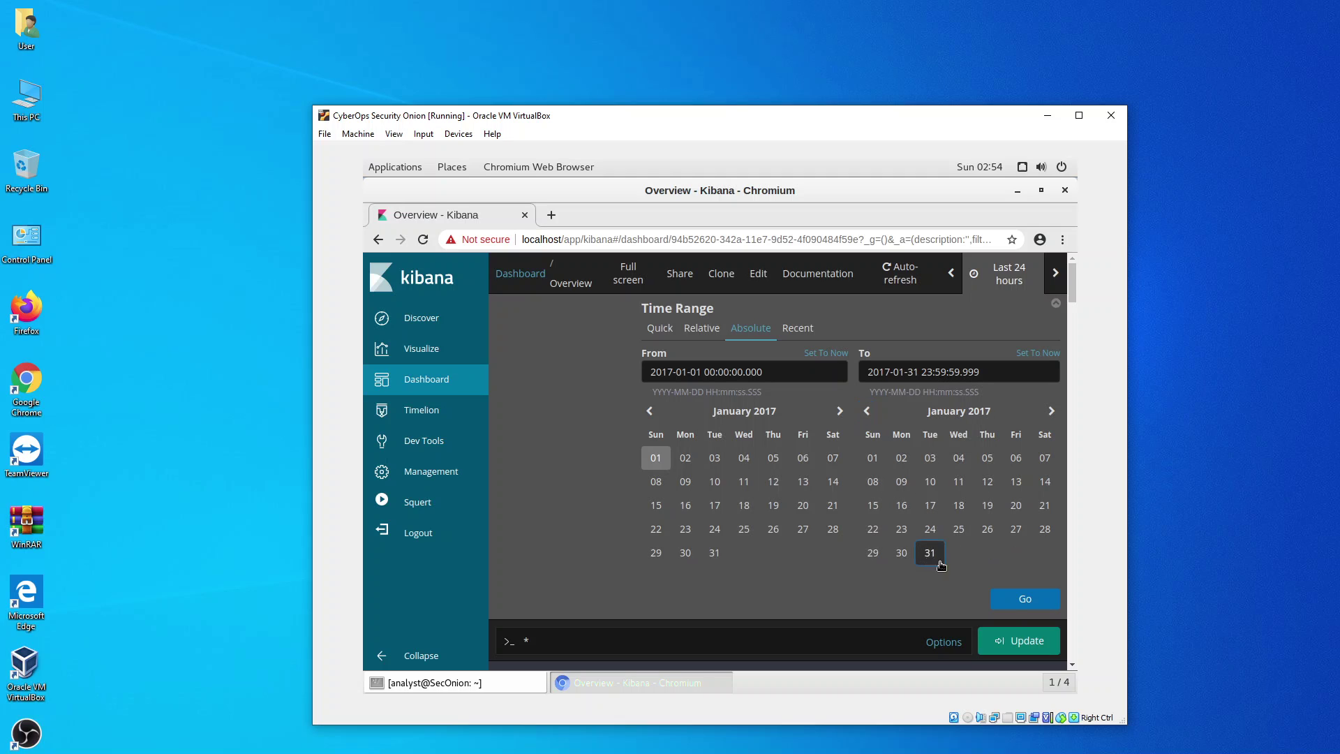
{"action": "left_click", "coordinate": [1026, 600]}
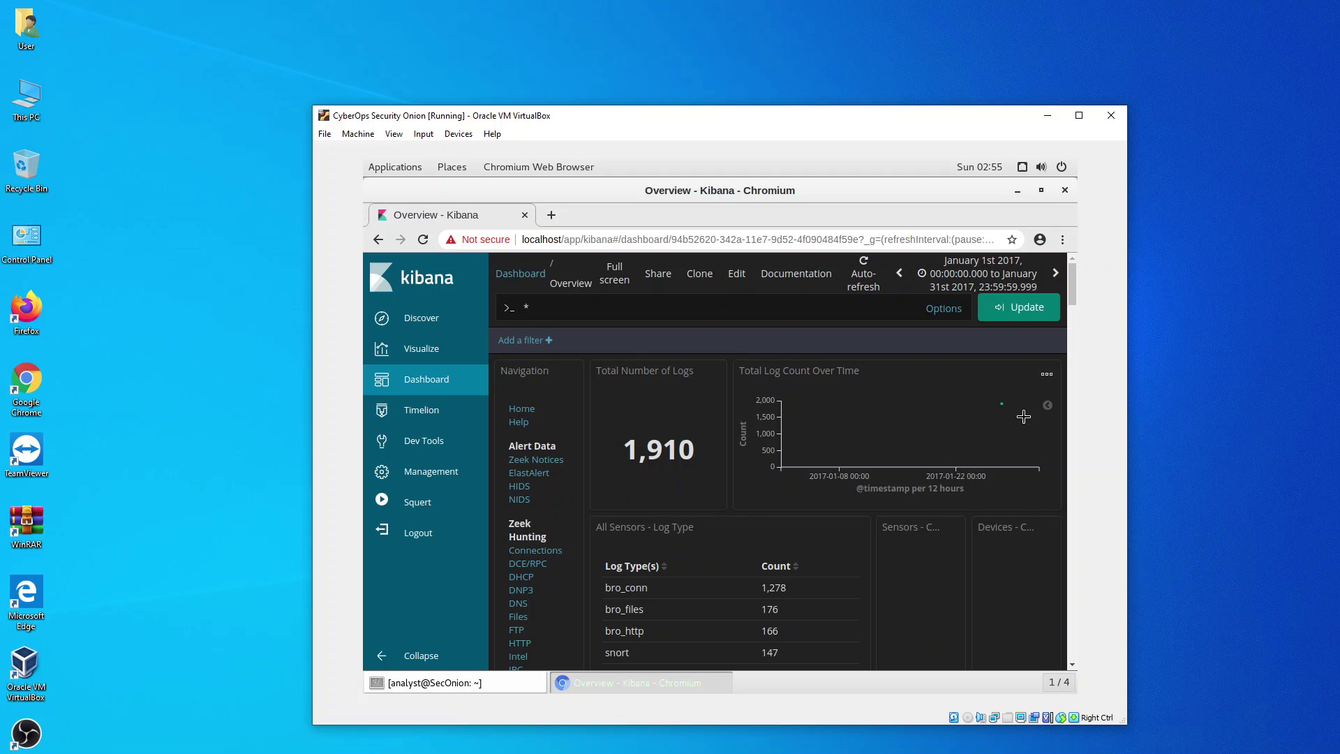
- Narrow the Total Log Count Over Time chart around the log spike to about 22:52:47–22:57:09 on January 27th 2017
{"action": "left_click", "coordinate": [1023, 416]}
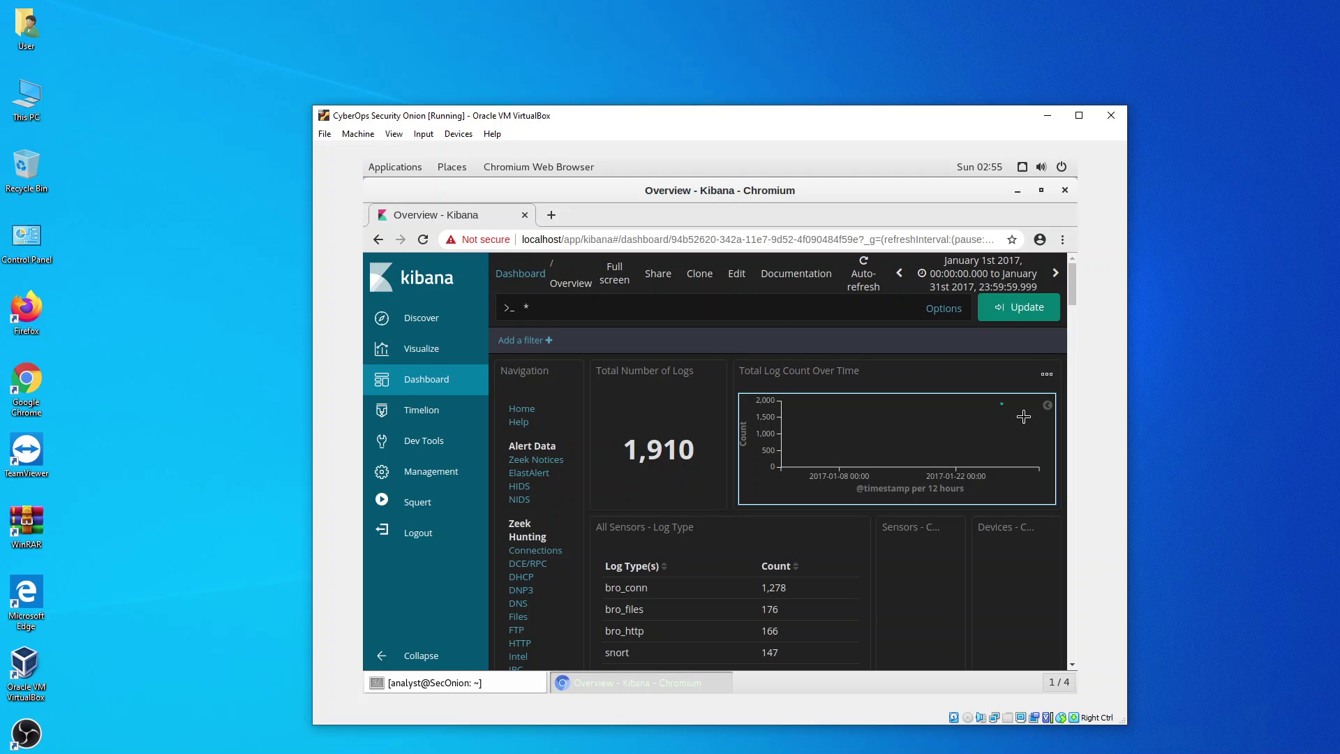
{"action": "left_click_drag", "start_coordinate": [1023, 417], "coordinate": [969, 414]}
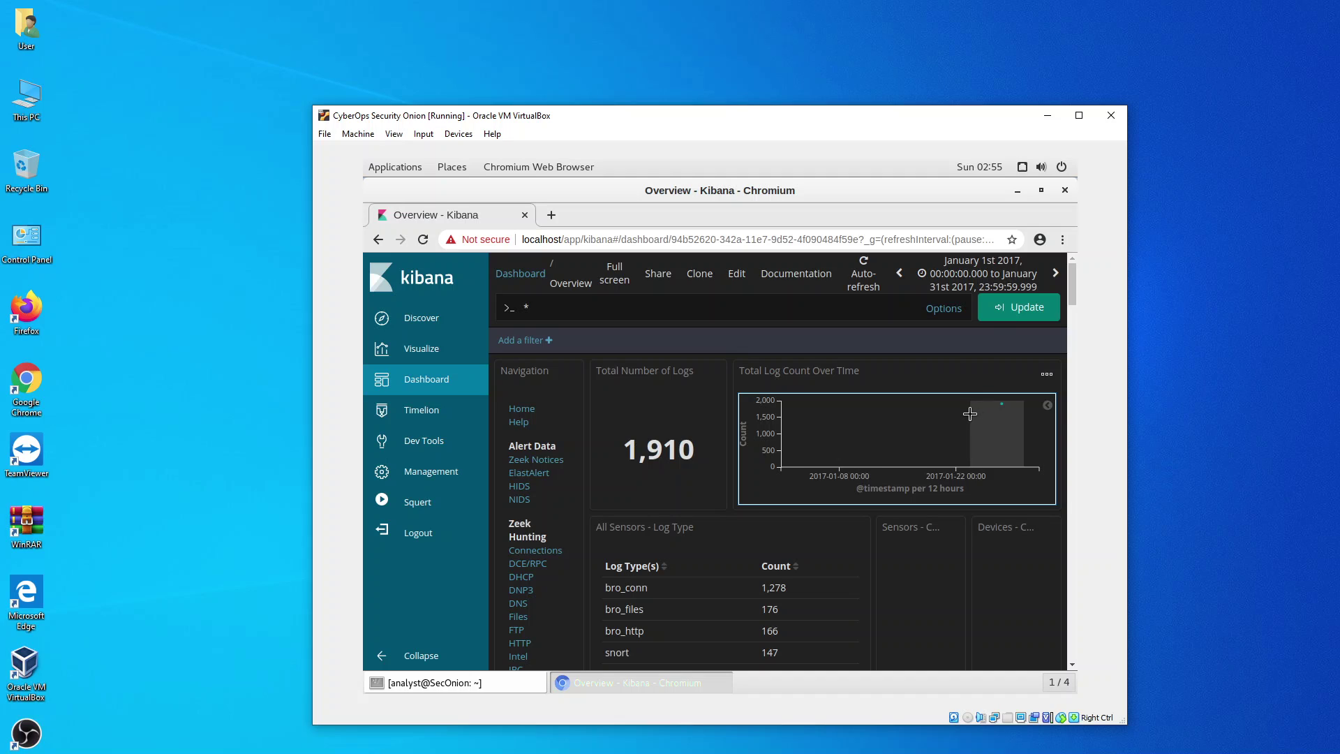
{"action": "left_click_drag", "start_coordinate": [969, 414], "coordinate": [969, 413]}
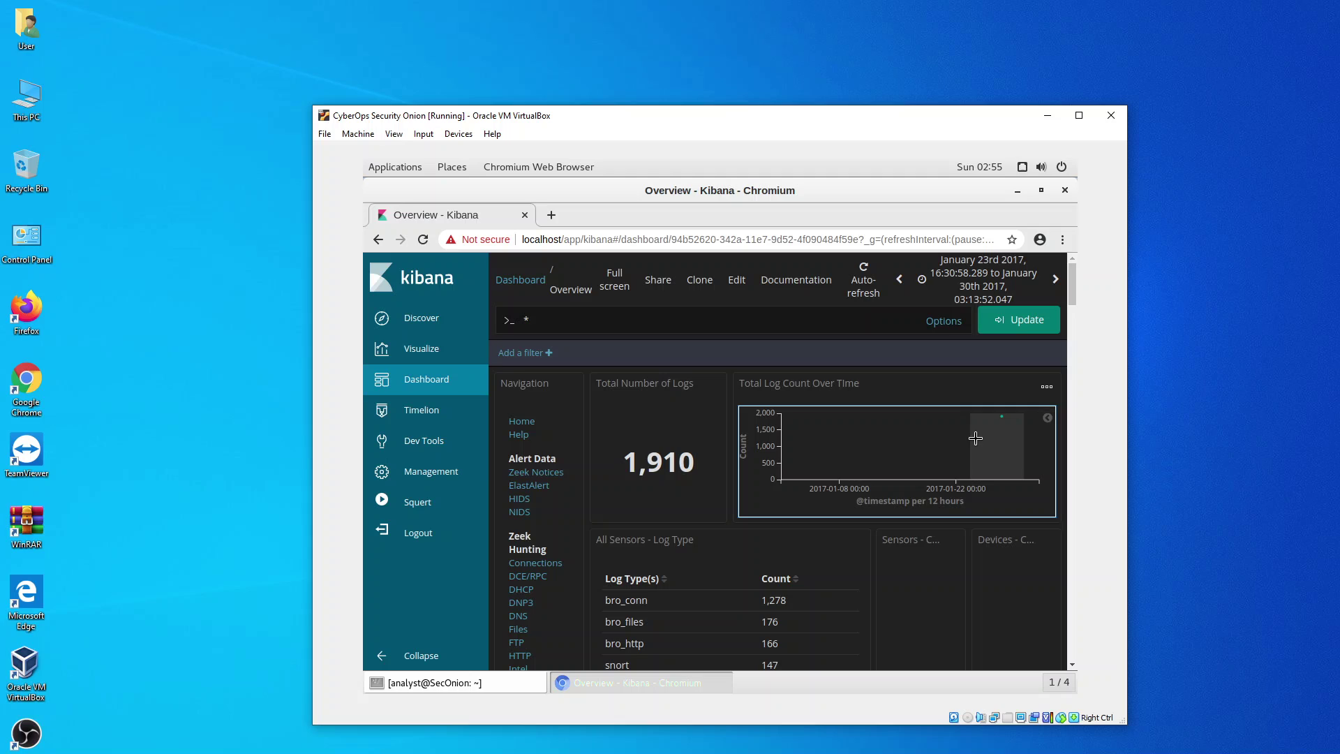
{"action": "left_click_drag", "start_coordinate": [1017, 440], "coordinate": [858, 447]}
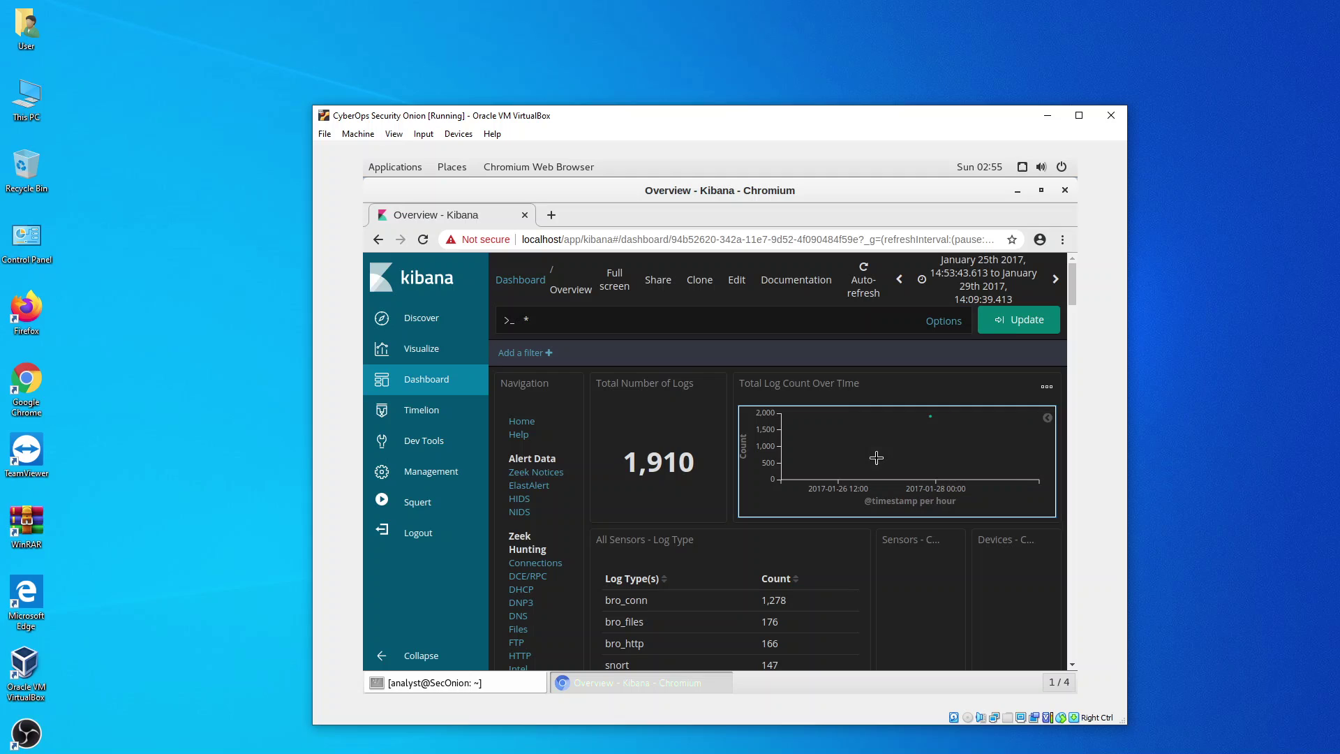
{"action": "left_click_drag", "start_coordinate": [927, 447], "coordinate": [865, 443]}
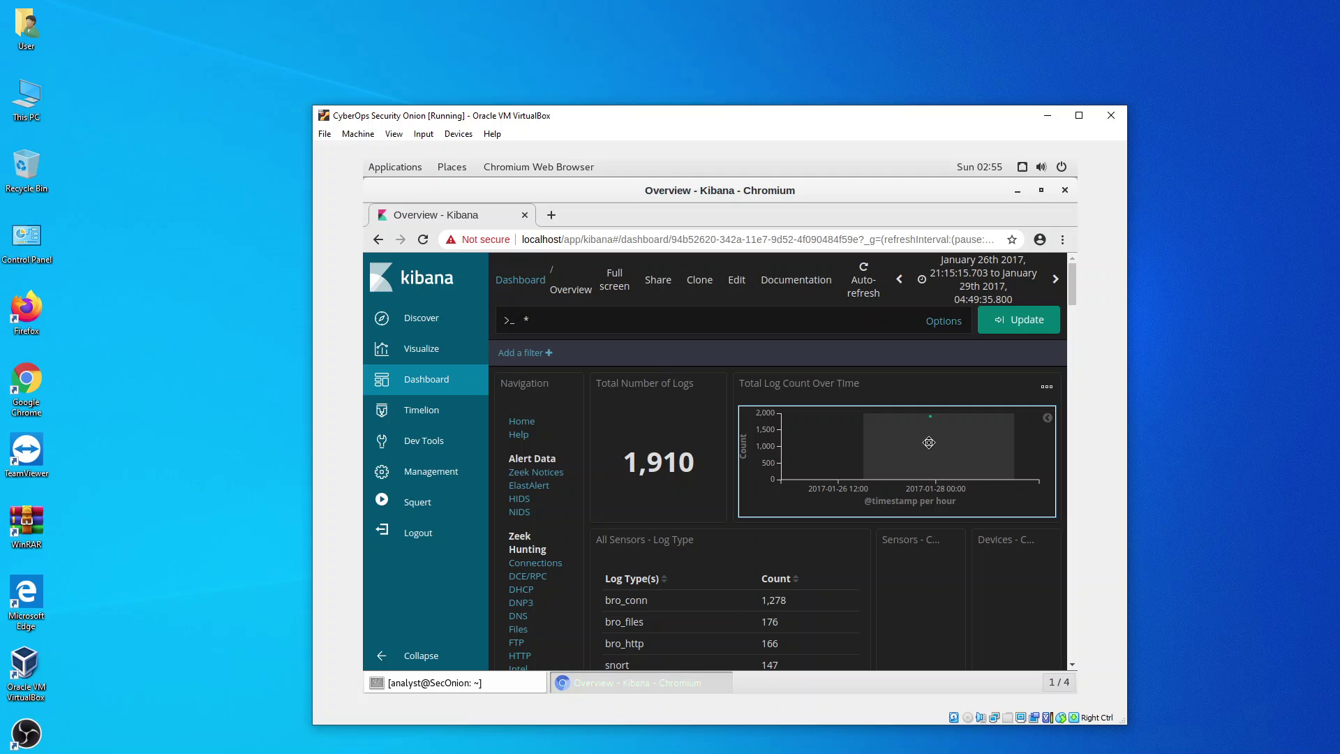
{"action": "left_click_drag", "start_coordinate": [928, 441], "coordinate": [877, 437]}
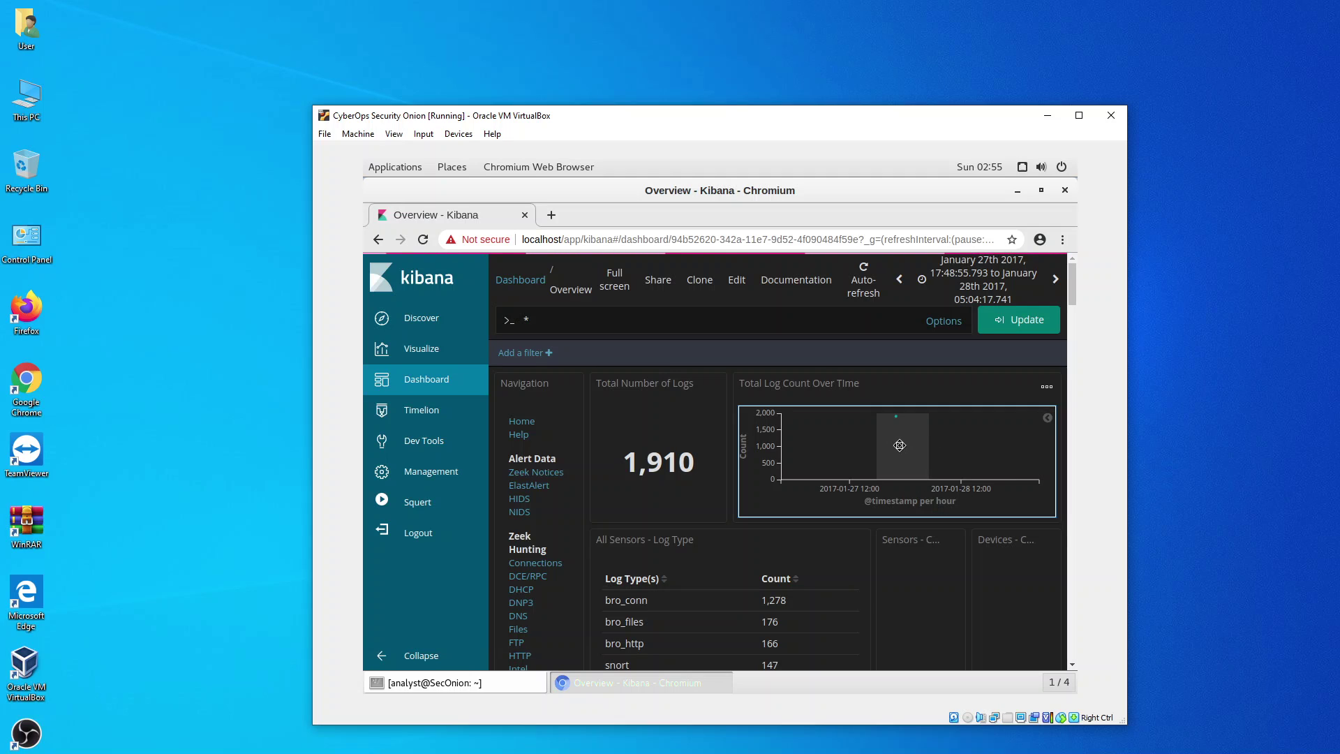
{"action": "left_click_drag", "start_coordinate": [903, 439], "coordinate": [889, 441]}
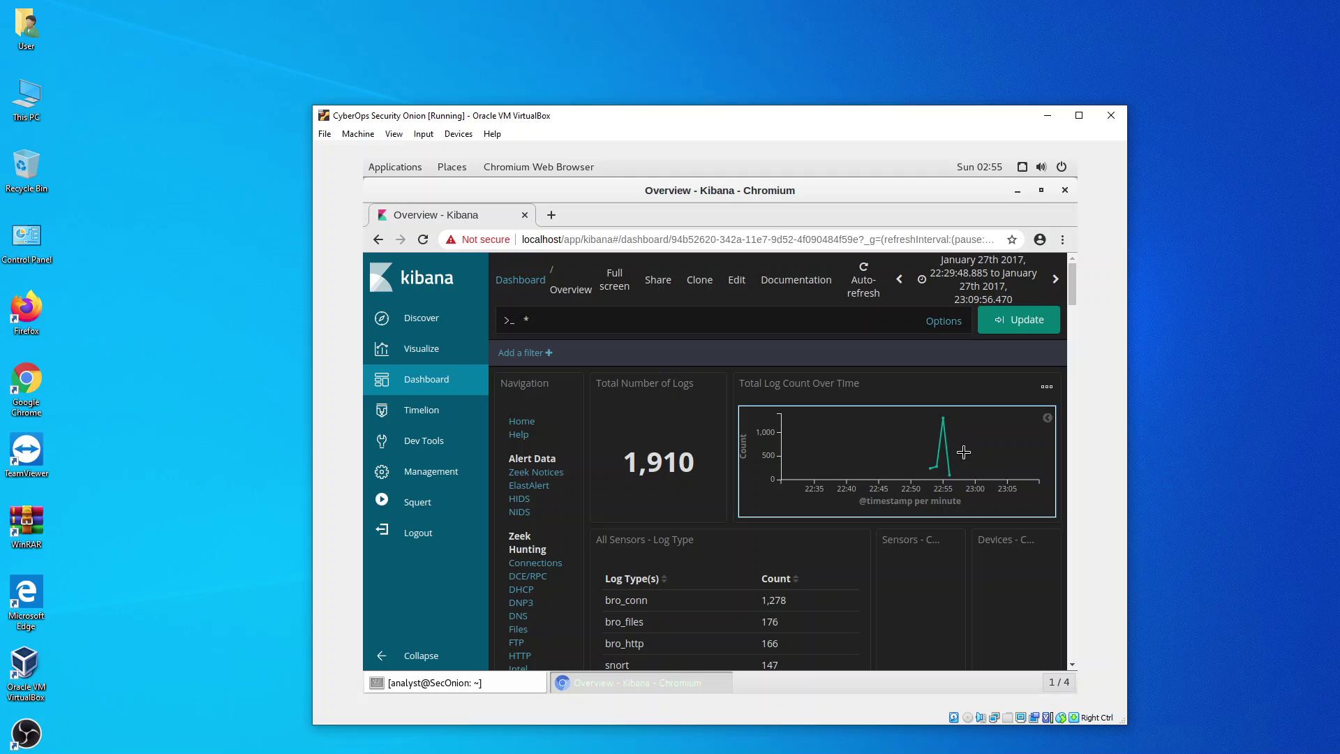
{"action": "left_click_drag", "start_coordinate": [964, 452], "coordinate": [919, 453]}
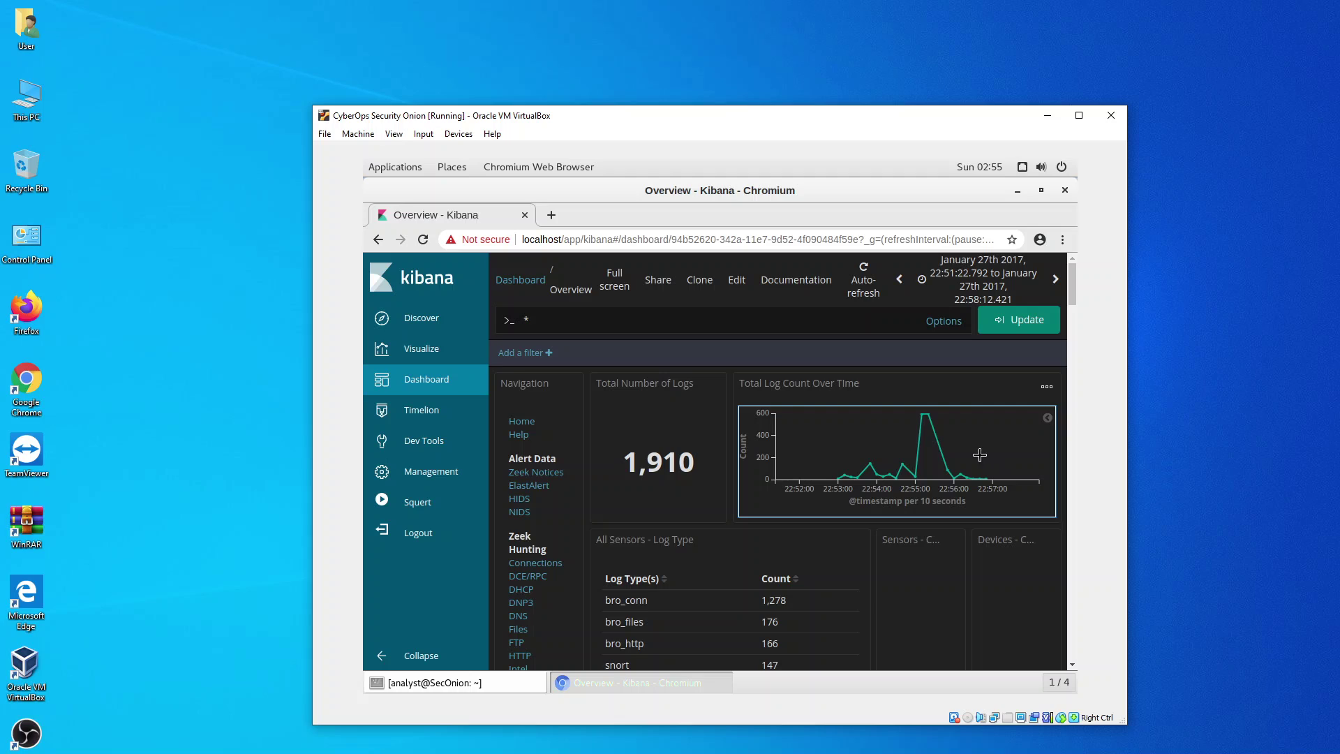
{"action": "left_click_drag", "start_coordinate": [998, 455], "coordinate": [829, 460]}
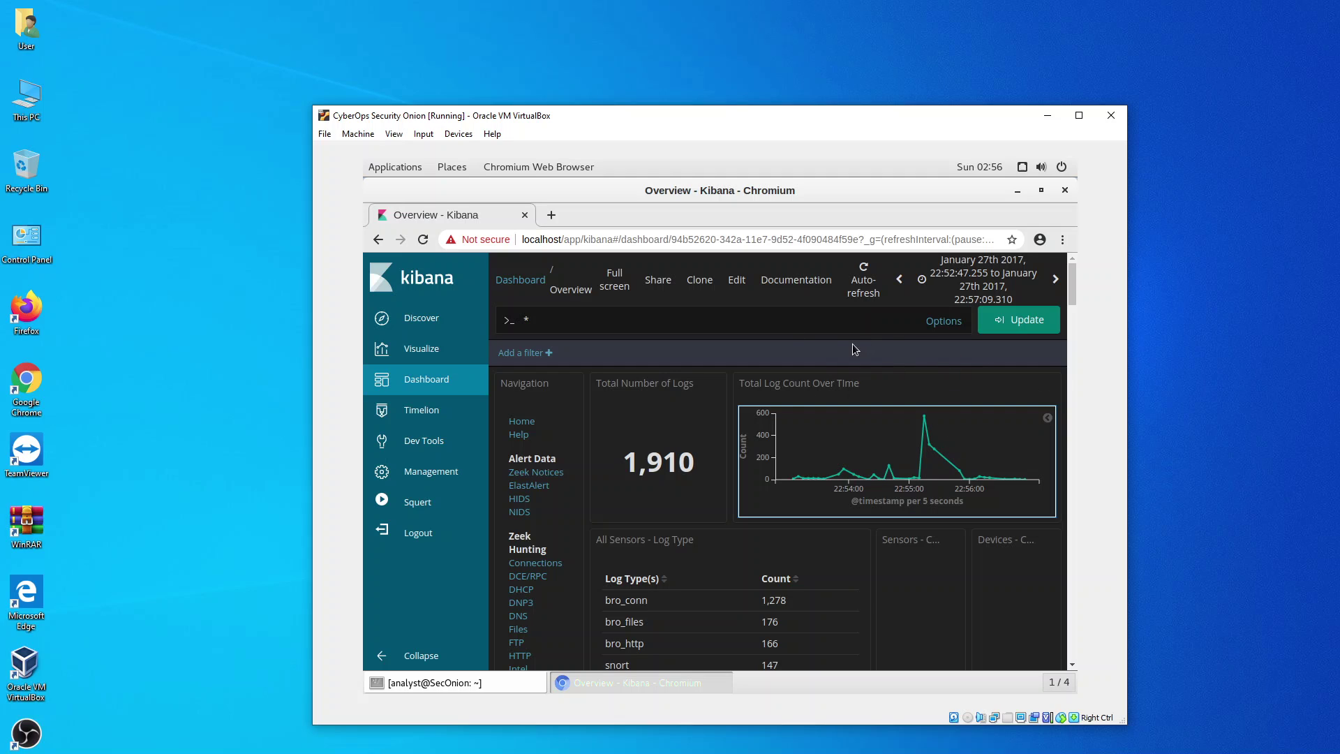
- Open the NIDS alert dashboard and narrow its Alerts Over Time chart to about 22:54:15–22:56:56 on January 27th 2017
{"action": "left_click", "coordinate": [523, 513]}
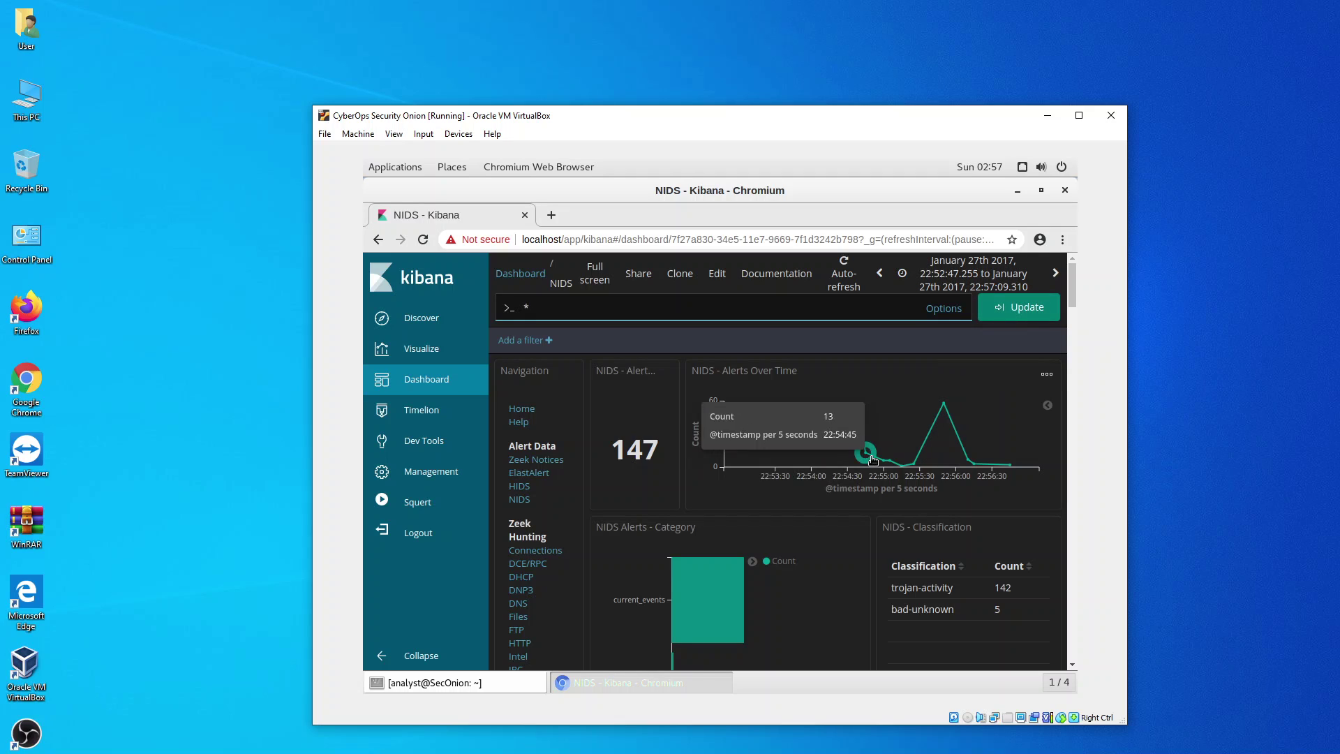
{"action": "mouse_move", "coordinate": [863, 455]}
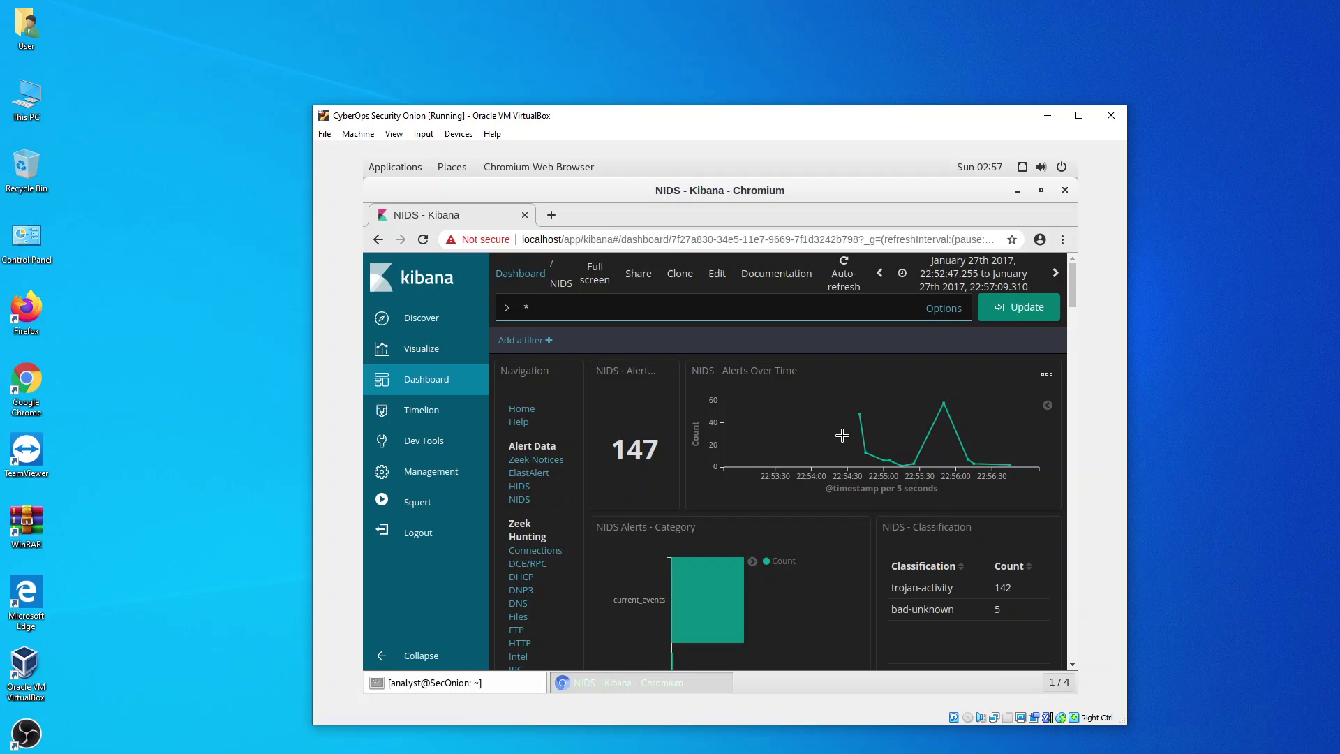
{"action": "scroll", "coordinate": [841, 436], "scroll_direction": "down", "scroll_amount": 1}
{"action": "scroll", "coordinate": [842, 436], "scroll_direction": "up", "scroll_amount": 1}
{"action": "left_click_drag", "start_coordinate": [830, 433], "coordinate": [1023, 452]}
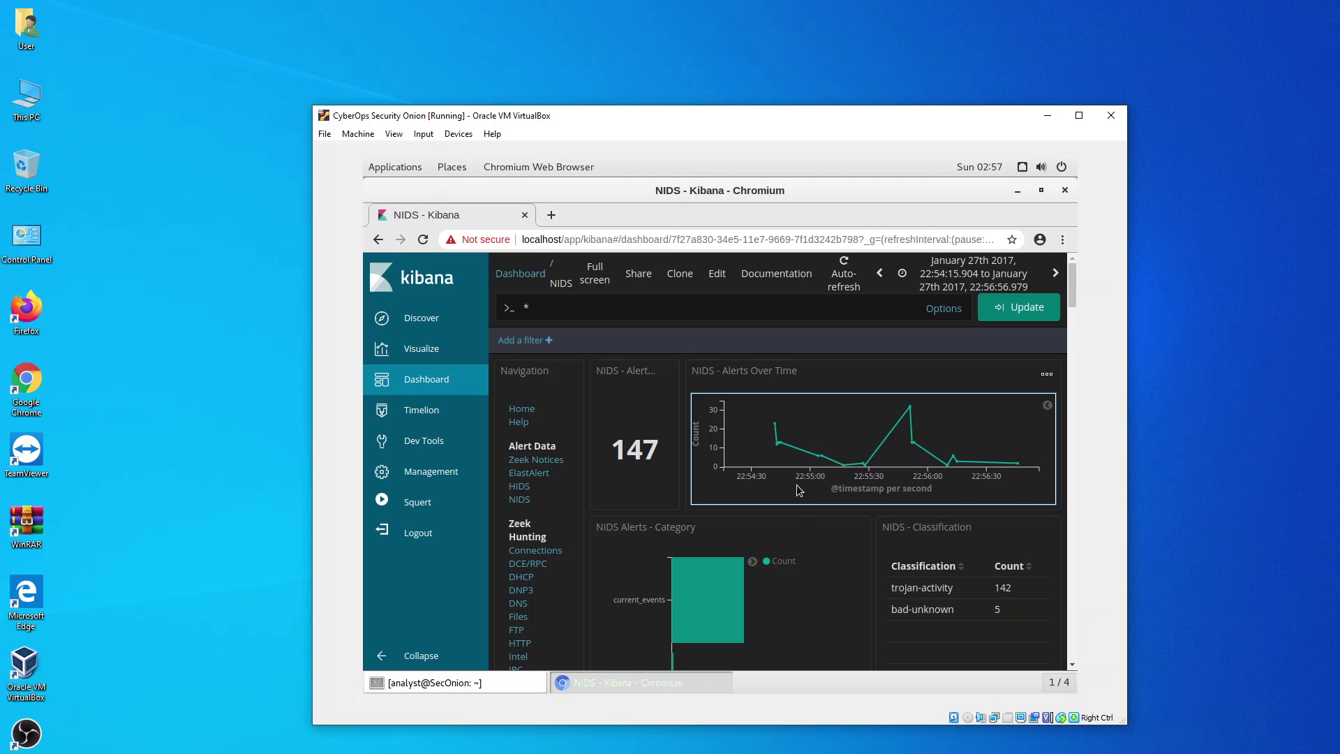
{"action": "mouse_move", "coordinate": [777, 437]}
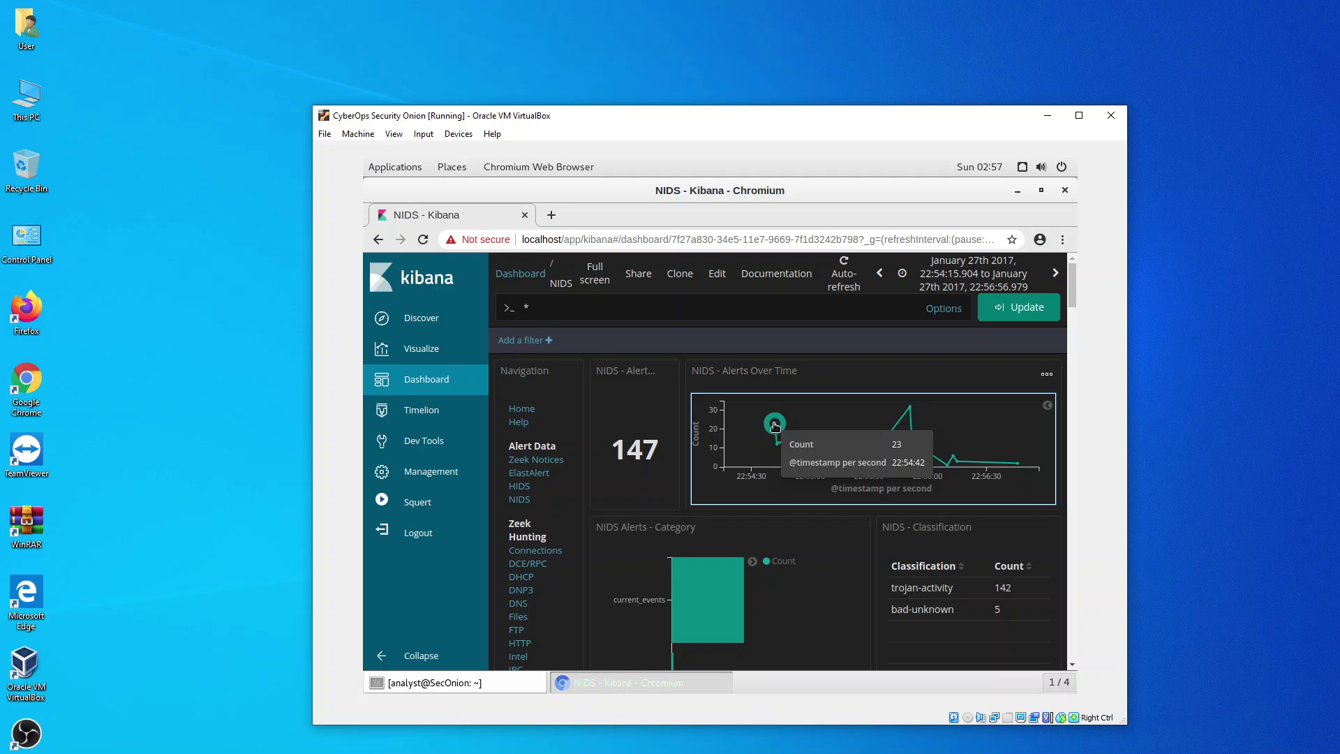
- Narrow the NIDS dashboard to the first Alerts Over Time point at 22:54:42 and review the alert summary and port panels
{"action": "left_click", "coordinate": [775, 425]}
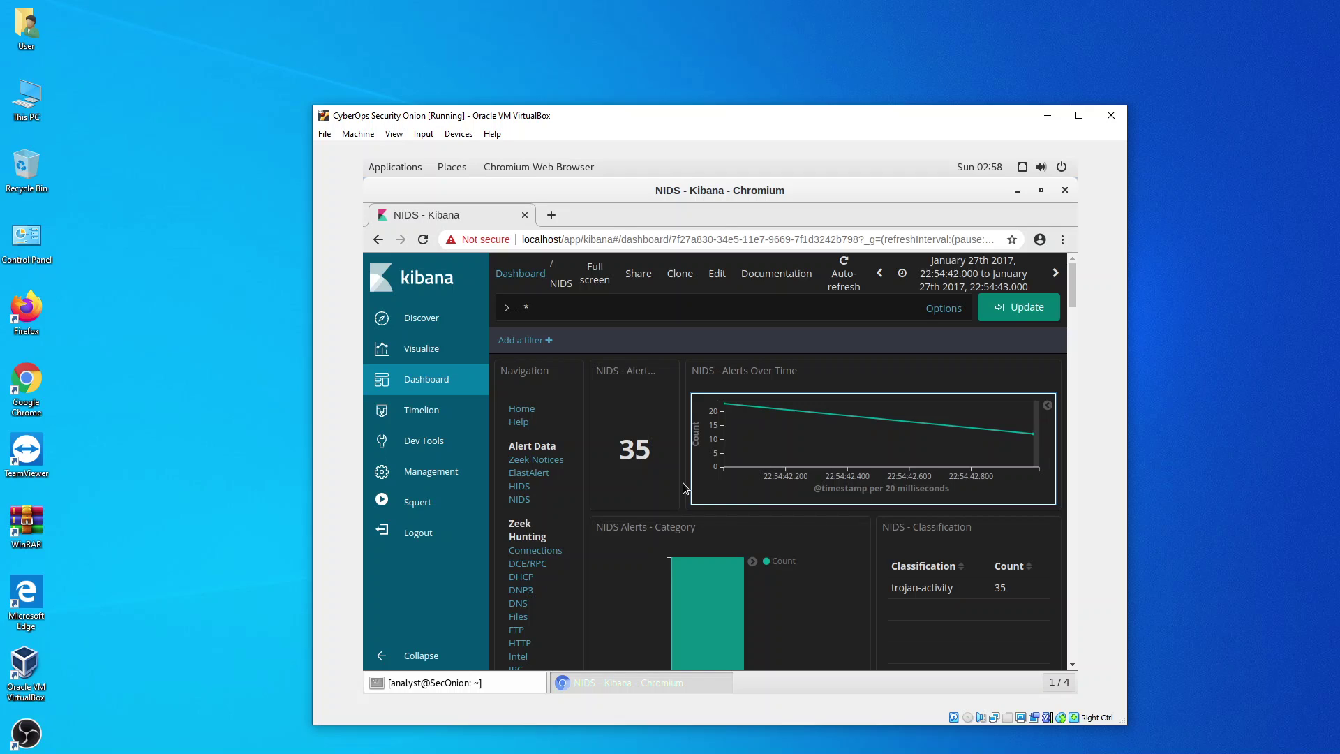
{"action": "scroll", "coordinate": [690, 484], "scroll_direction": "down", "scroll_amount": 3}
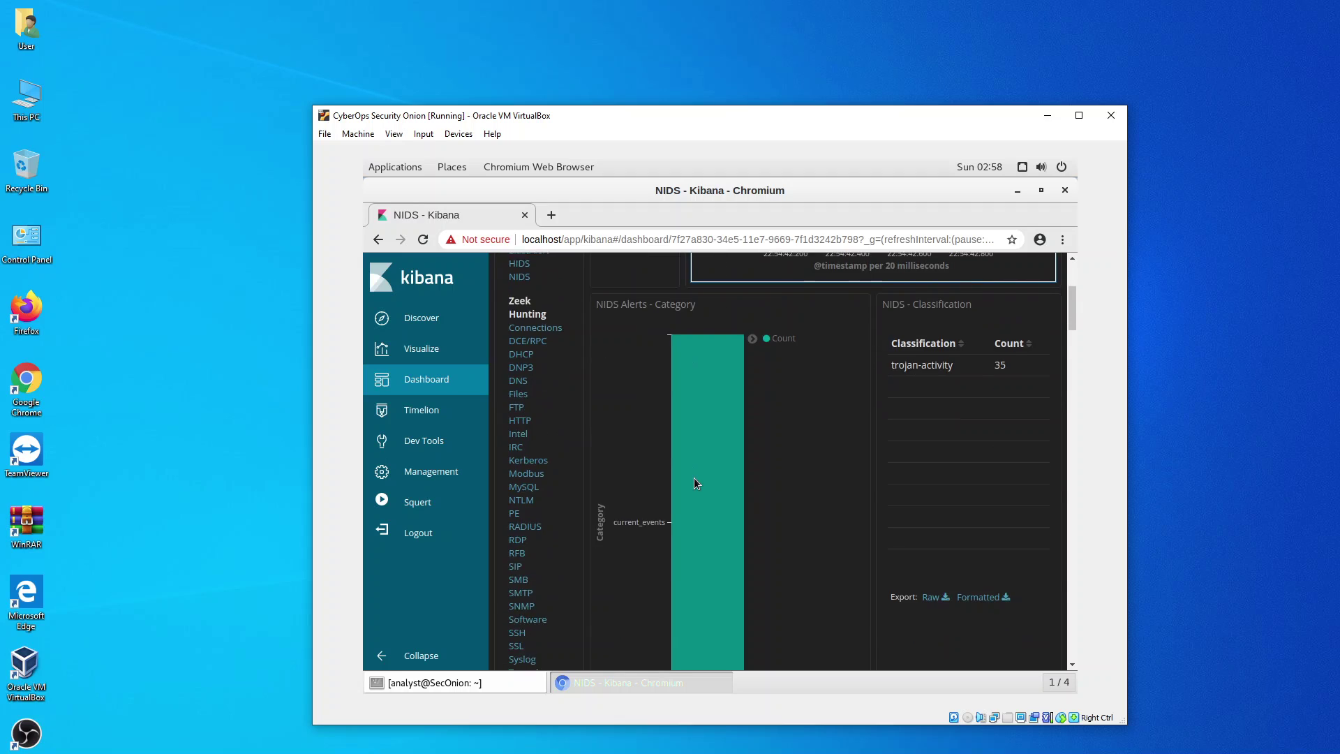
{"action": "scroll", "coordinate": [694, 478], "scroll_direction": "down", "scroll_amount": 6}
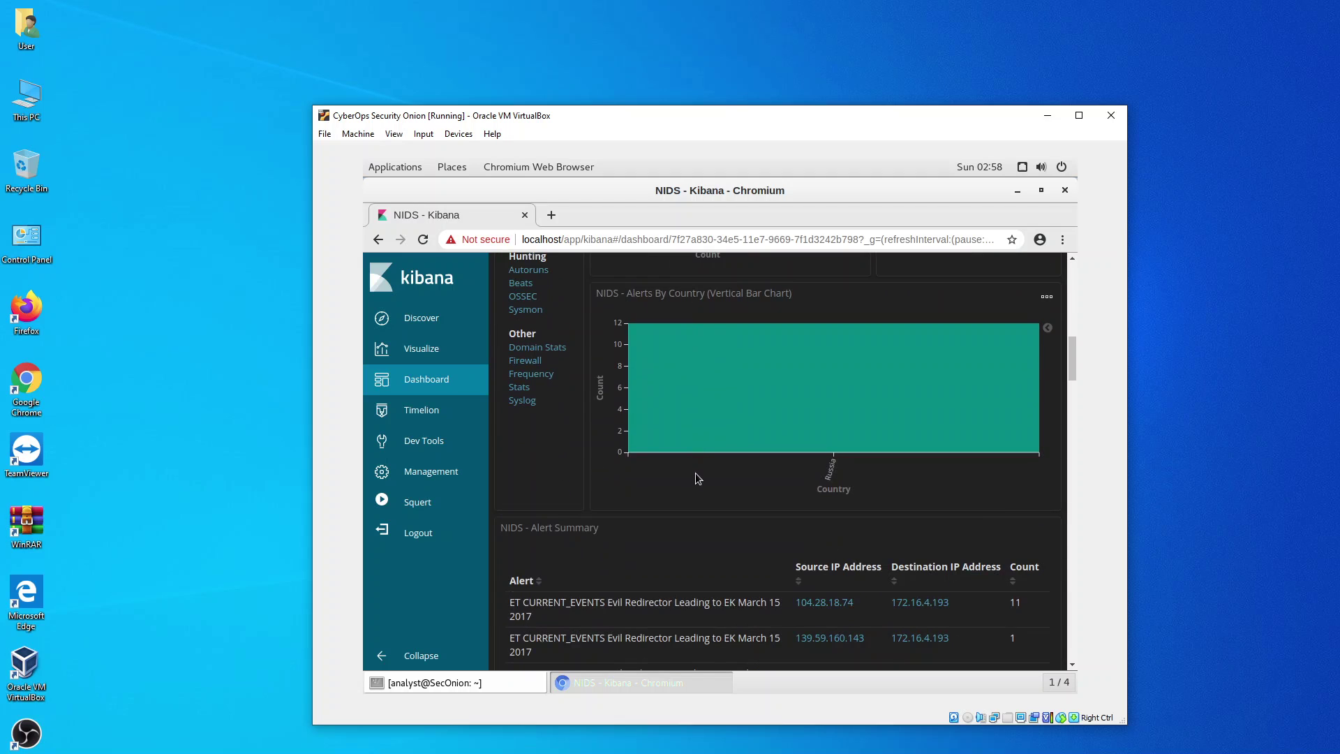
{"action": "scroll", "coordinate": [695, 472], "scroll_direction": "down", "scroll_amount": 3}
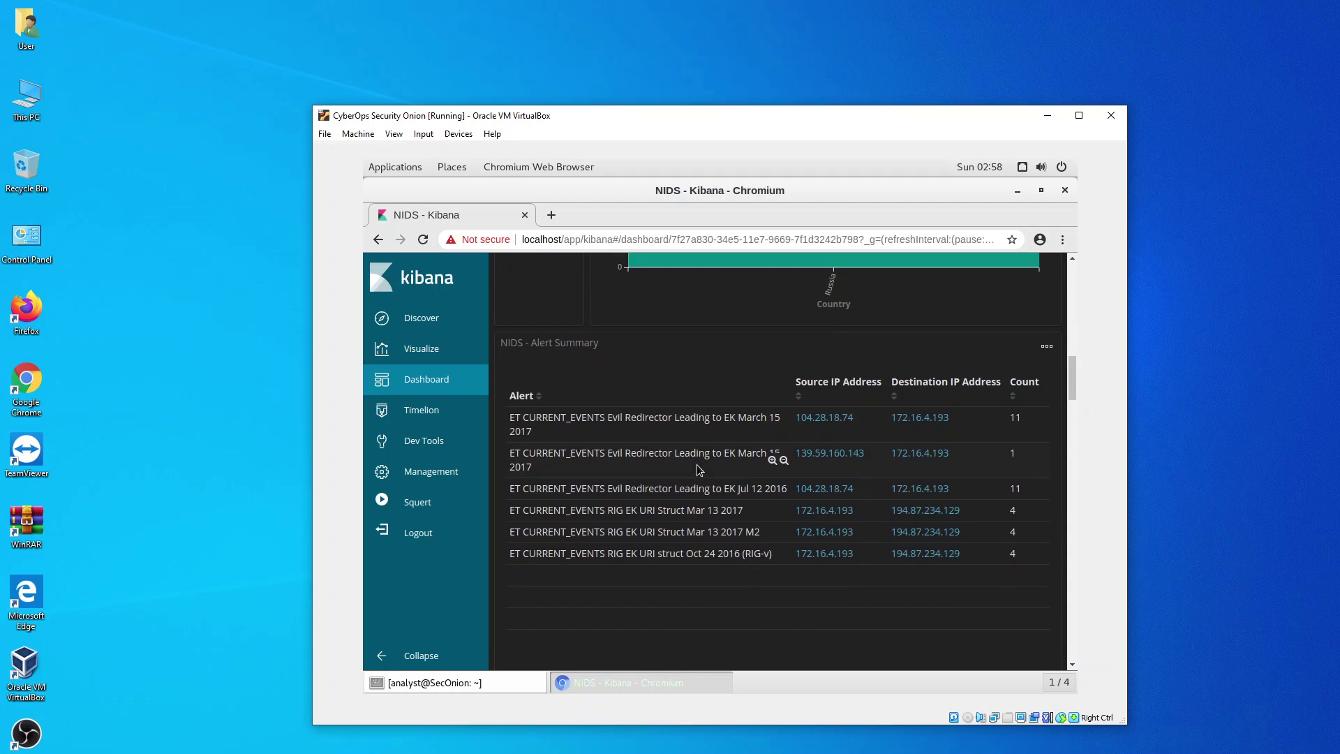
{"action": "scroll", "coordinate": [696, 463], "scroll_direction": "down", "scroll_amount": 4}
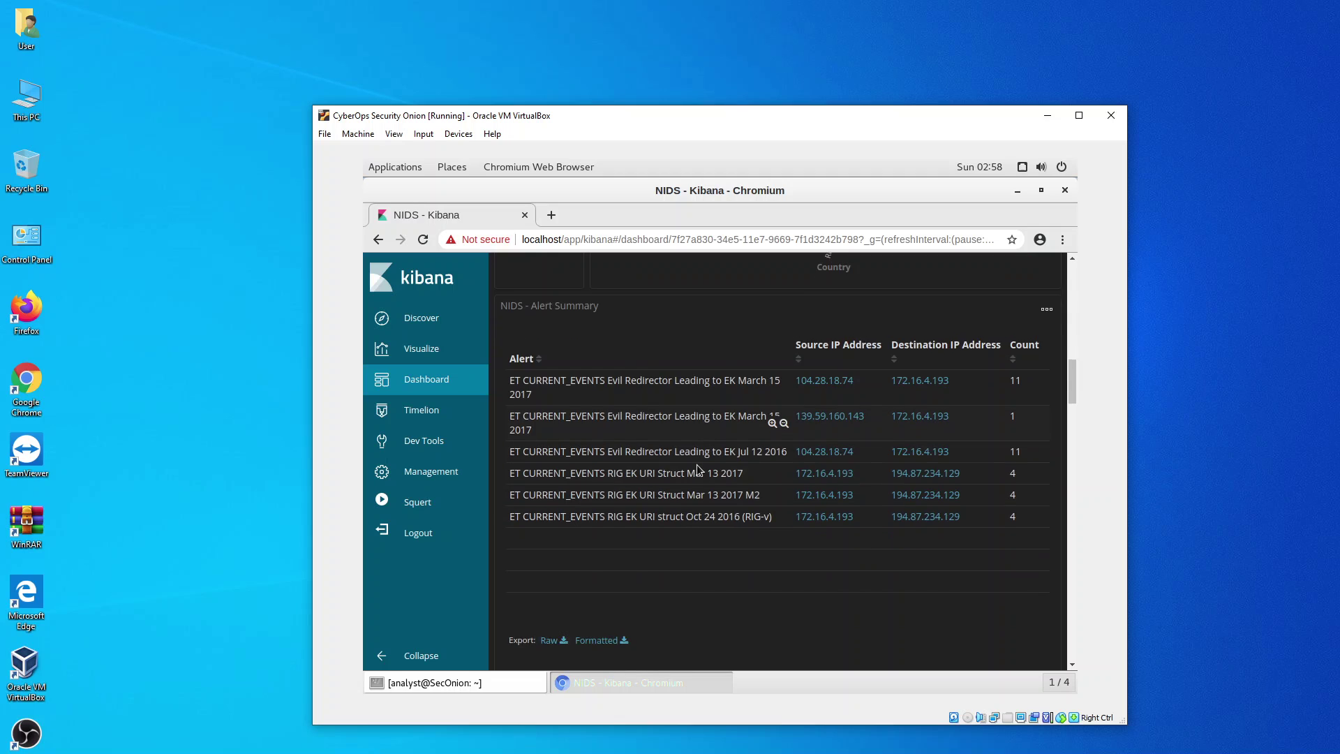
{"action": "scroll", "coordinate": [696, 464], "scroll_direction": "down", "scroll_amount": 8}
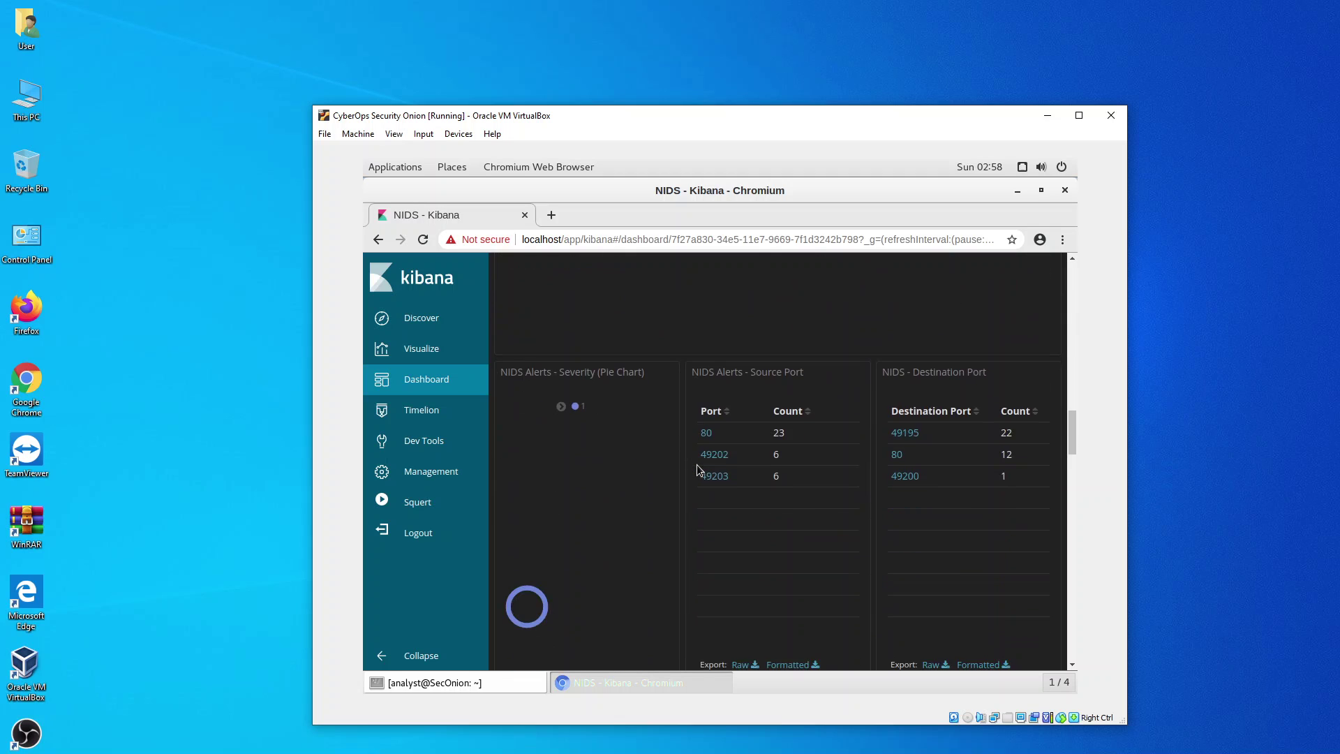
{"action": "scroll", "coordinate": [697, 463], "scroll_direction": "down", "scroll_amount": 7}
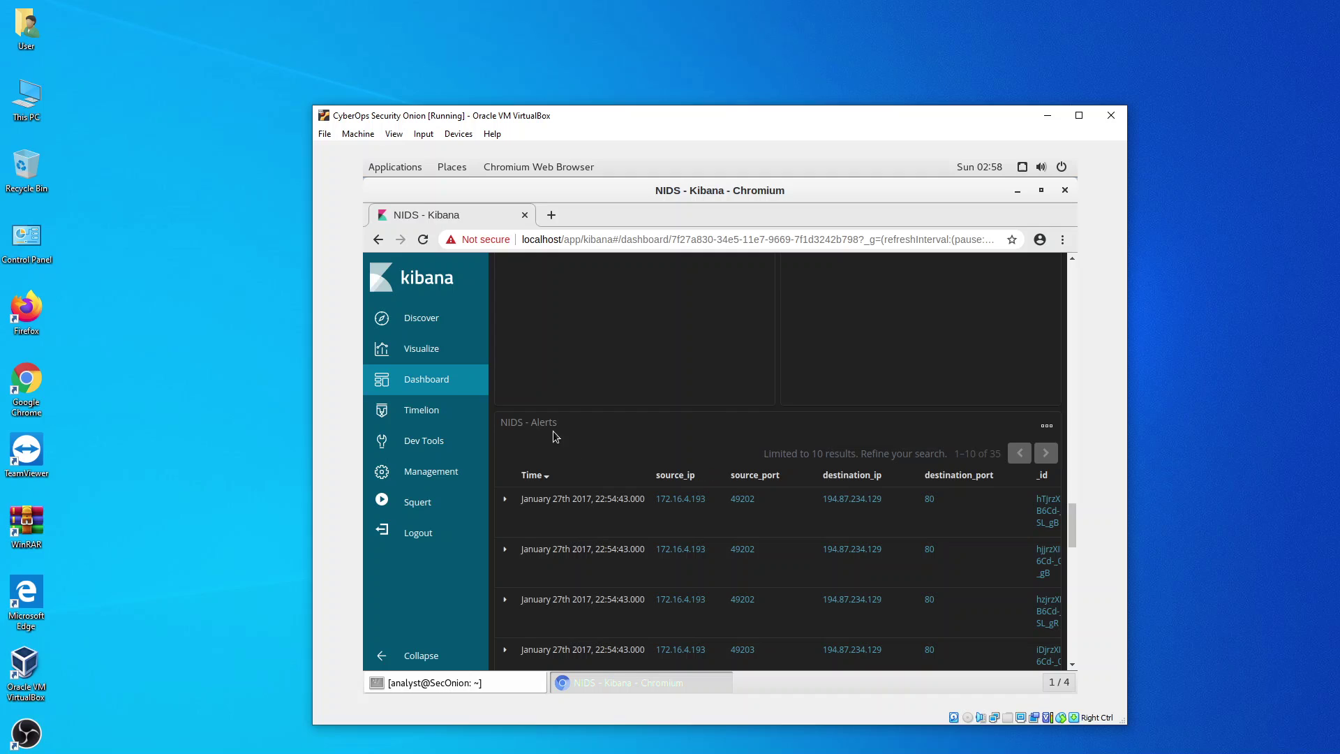
- Expand the first entry in the NIDS - Alerts list and look through its detail fields
{"action": "triple_click", "coordinate": [502, 423]}
{"action": "left_click", "coordinate": [603, 455]}
{"action": "scroll", "coordinate": [603, 455], "scroll_direction": "down", "scroll_amount": 2}
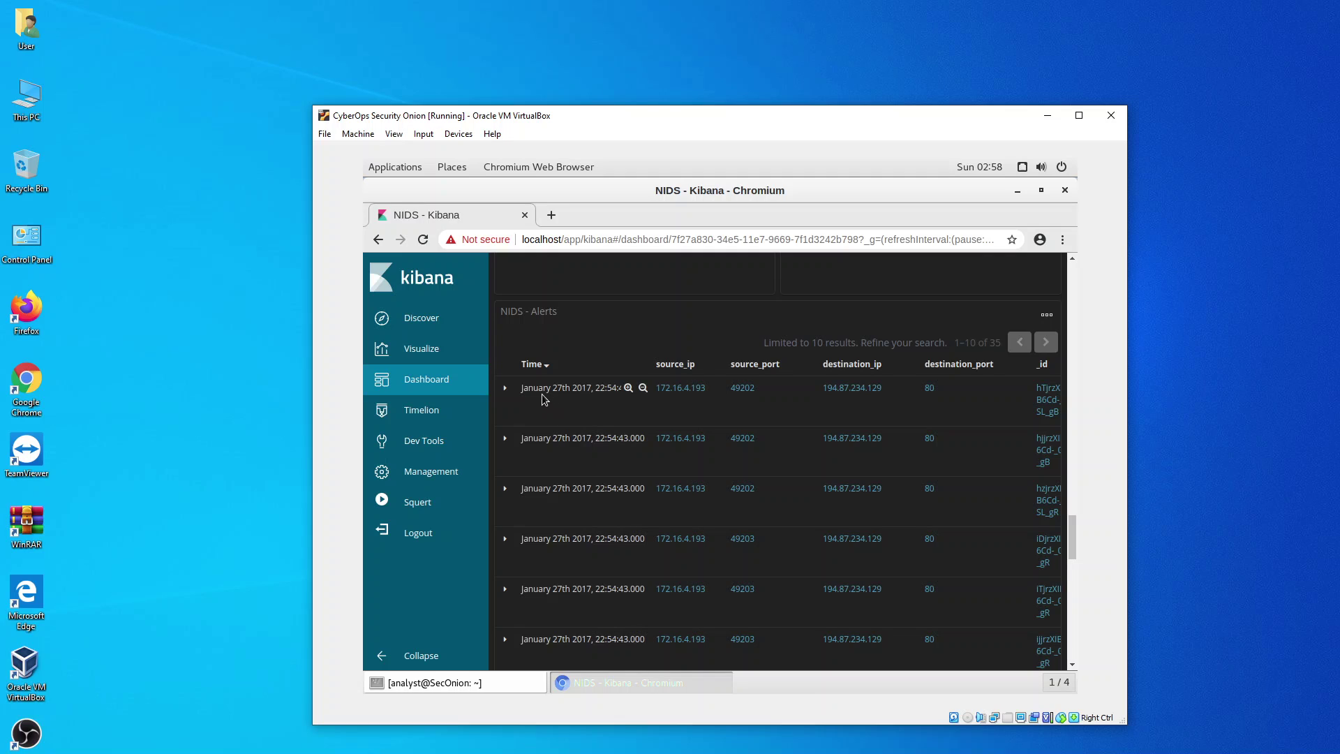
{"action": "left_click", "coordinate": [505, 391]}
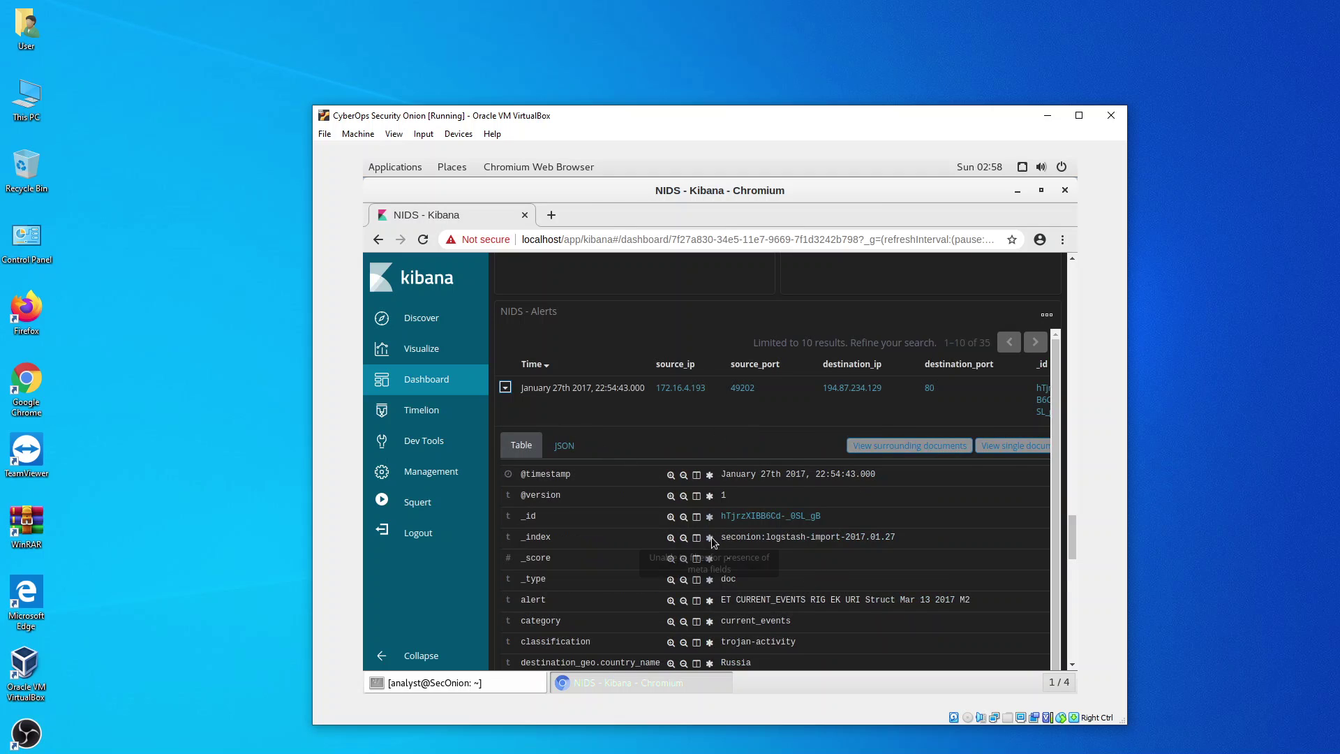
{"action": "scroll", "coordinate": [710, 537], "scroll_direction": "down", "scroll_amount": 2}
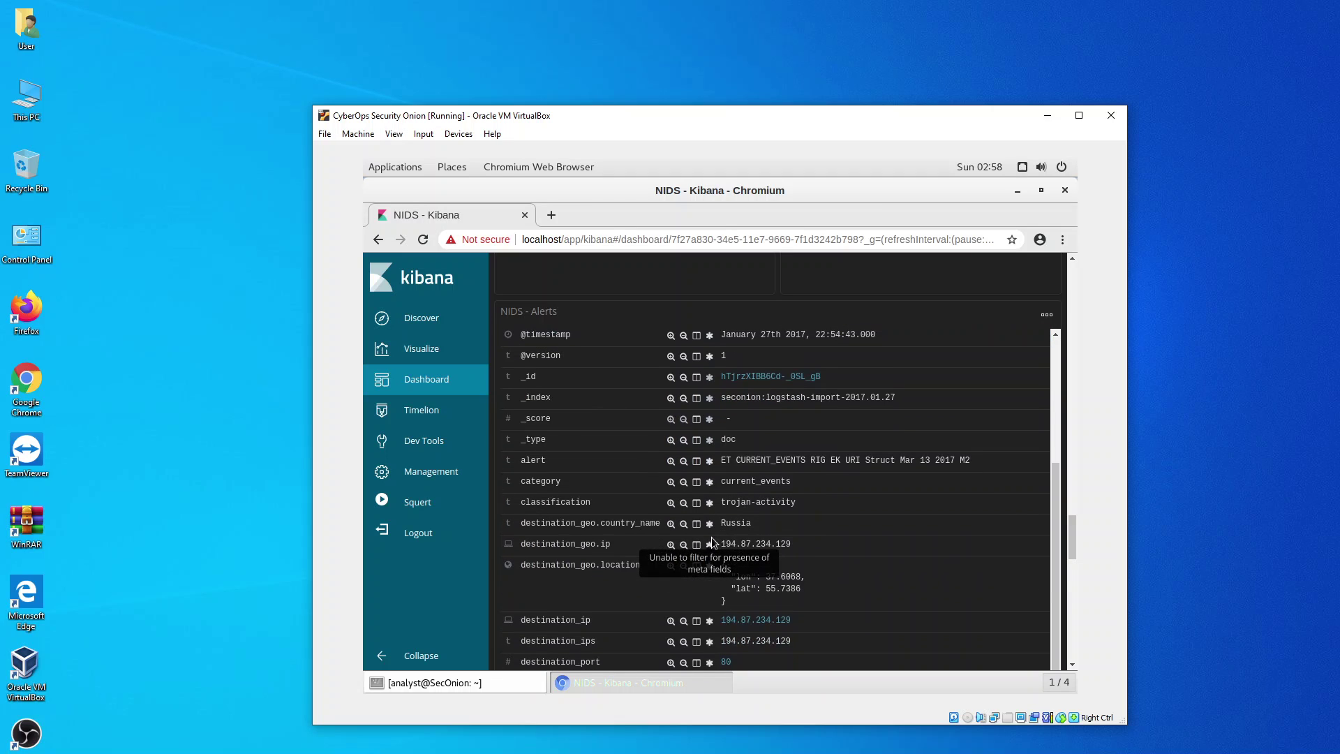
{"action": "scroll", "coordinate": [710, 543], "scroll_direction": "down", "scroll_amount": 3}
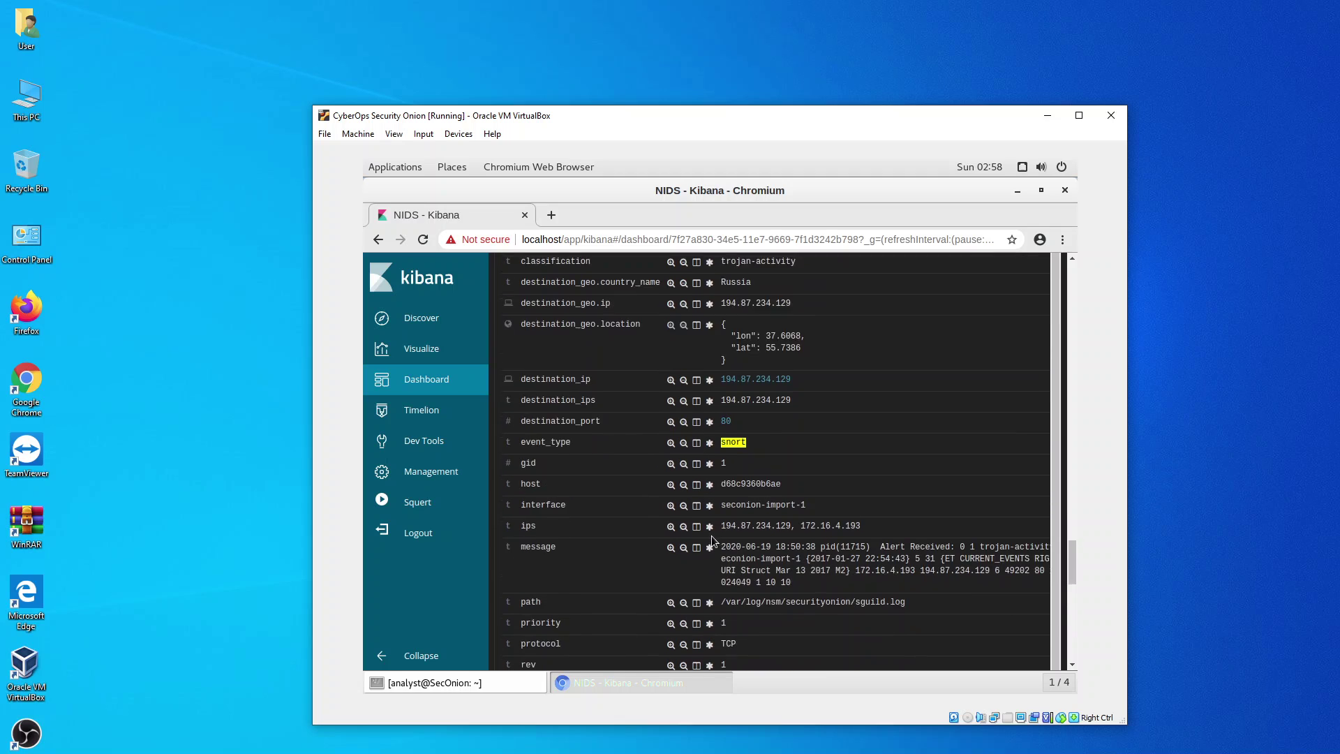
{"action": "scroll", "coordinate": [711, 535], "scroll_direction": "up", "scroll_amount": 4}
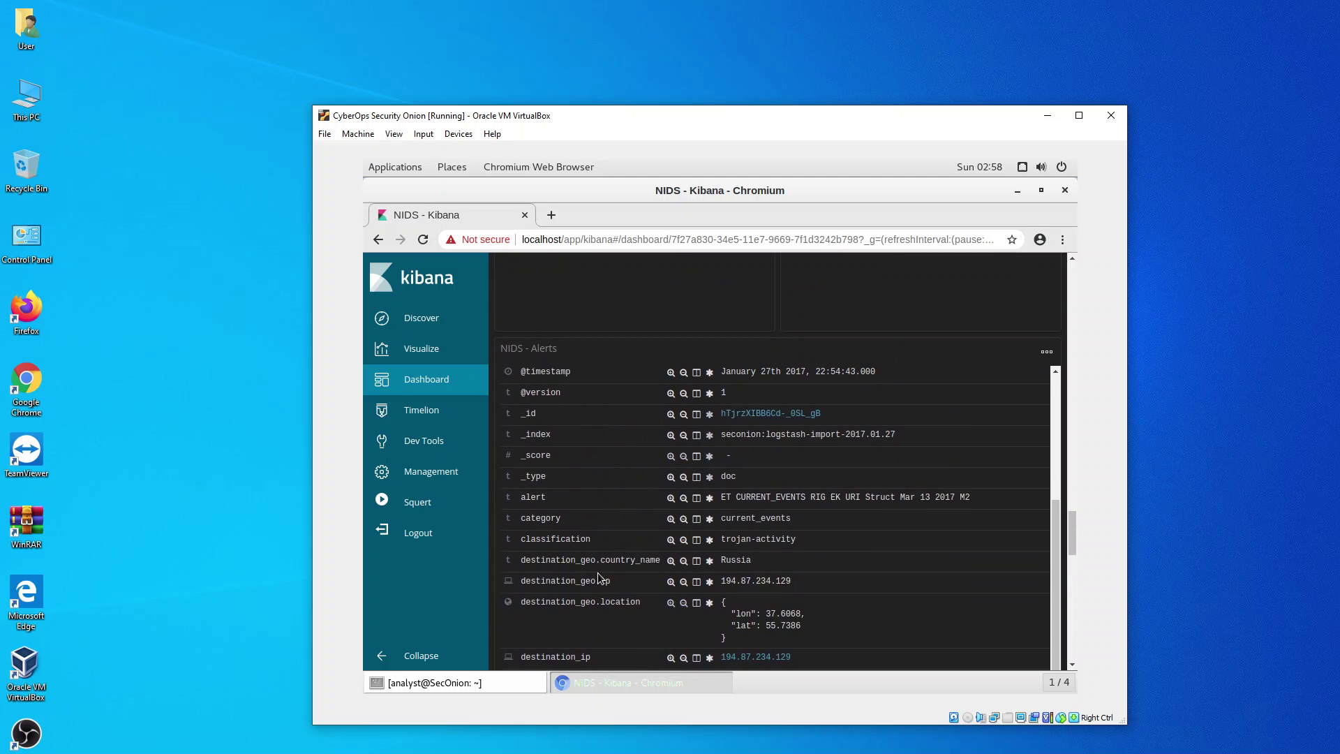
{"action": "scroll", "coordinate": [637, 571], "scroll_direction": "down", "scroll_amount": 3}
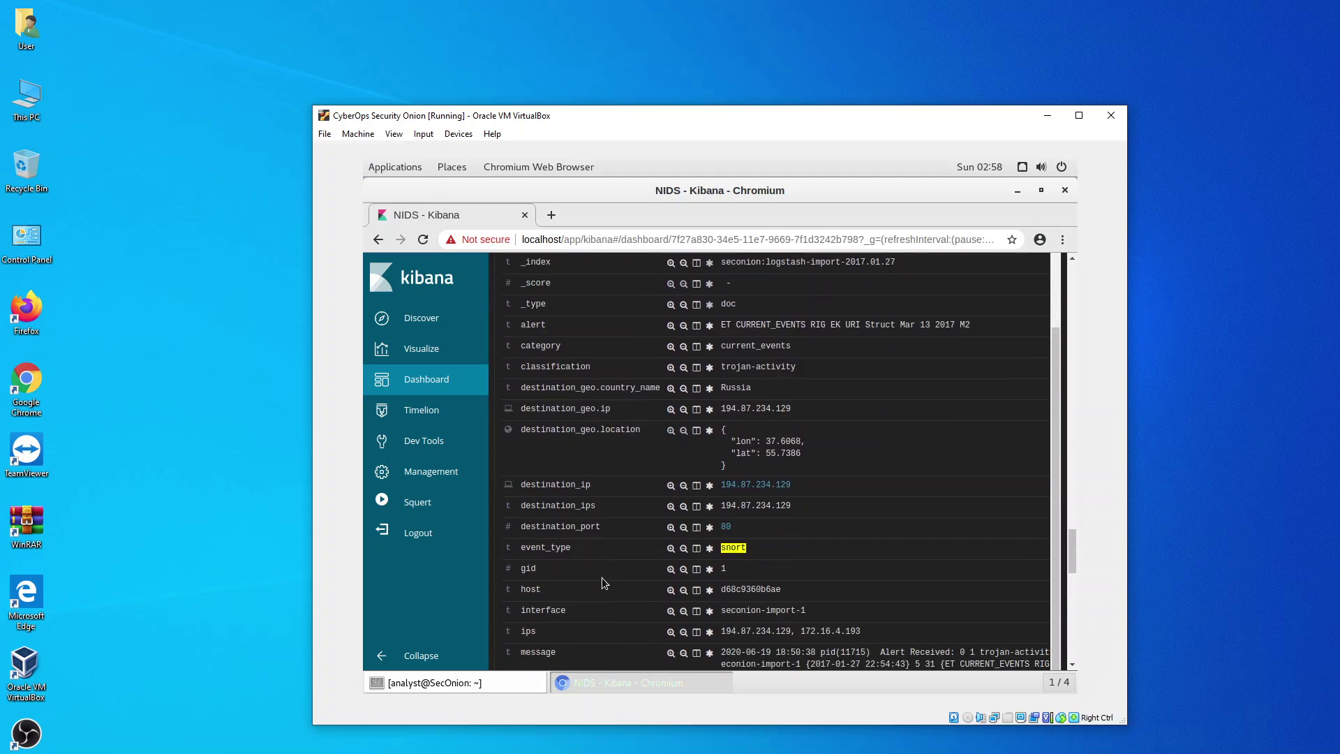
{"action": "scroll", "coordinate": [618, 570], "scroll_direction": "up", "scroll_amount": 4}
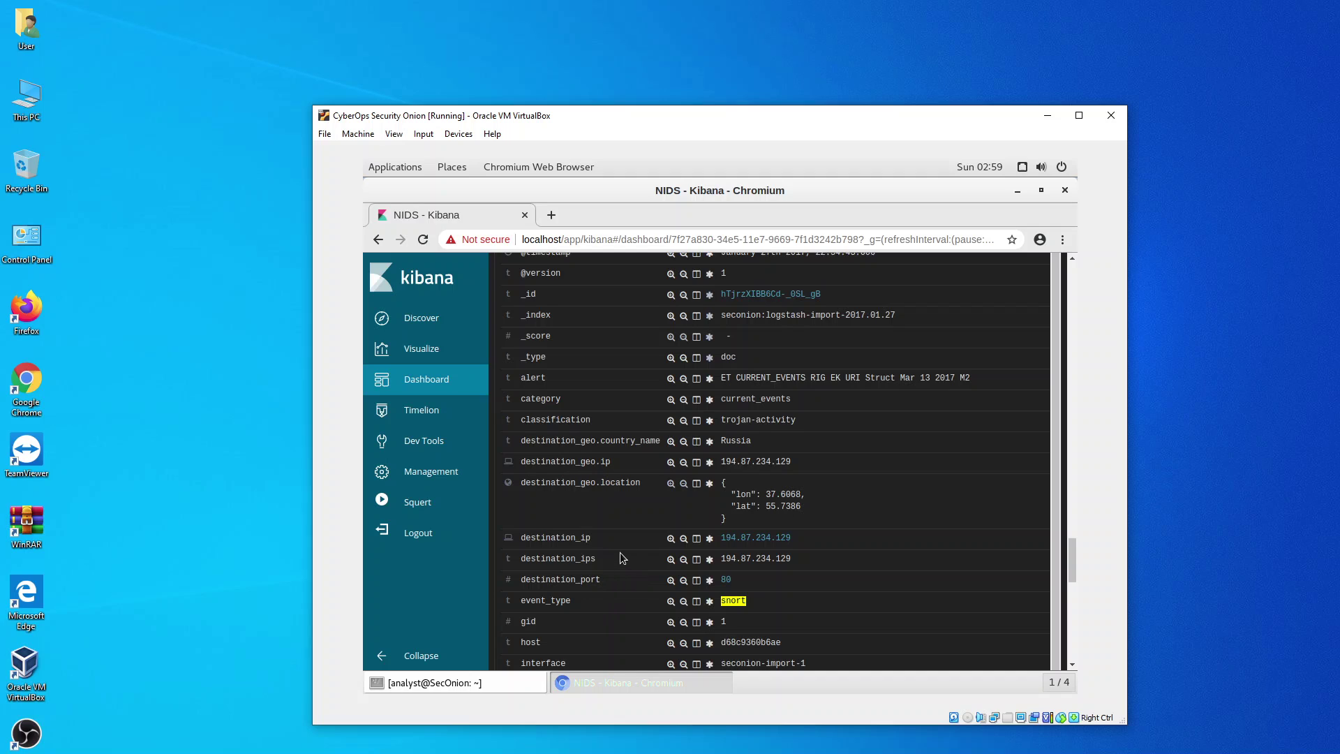
{"action": "scroll", "coordinate": [634, 551], "scroll_direction": "up", "scroll_amount": 1}
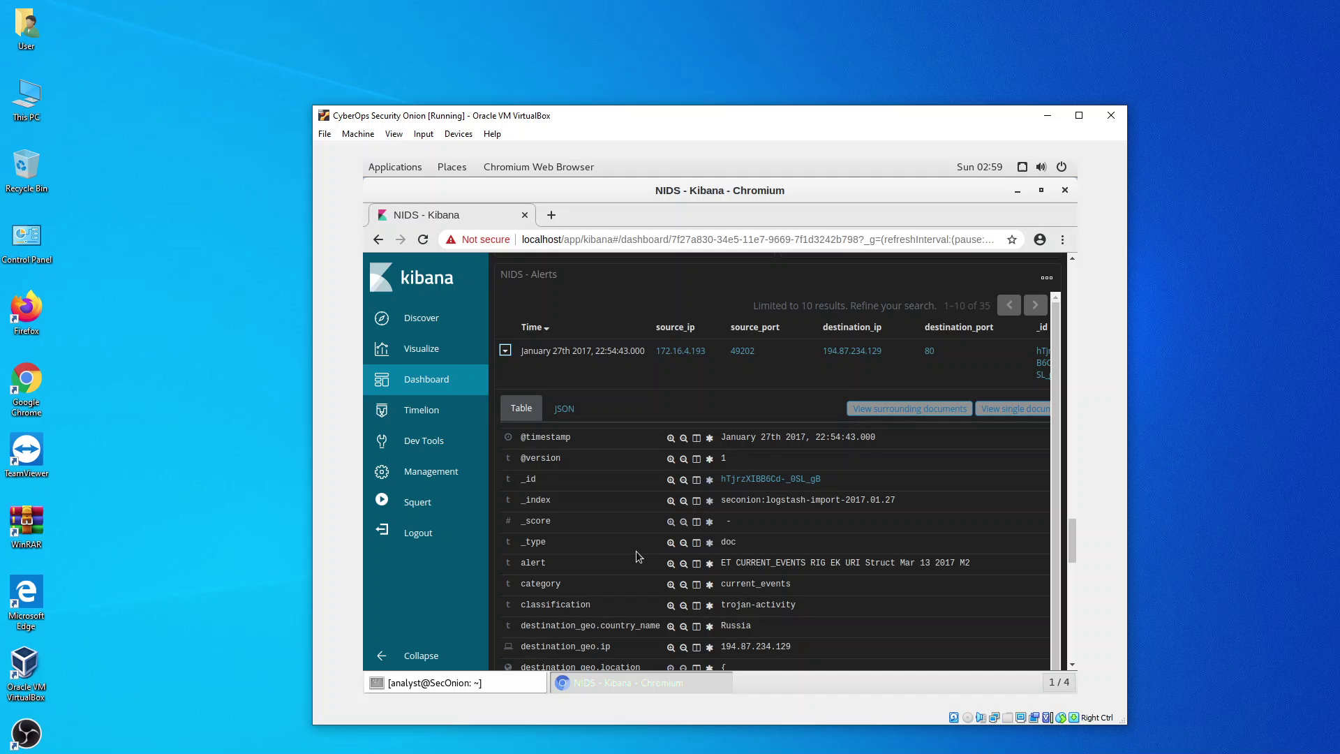
- Collapse and re-expand the details of the first alert in the NIDS - Alerts list
{"action": "left_click", "coordinate": [504, 350]}
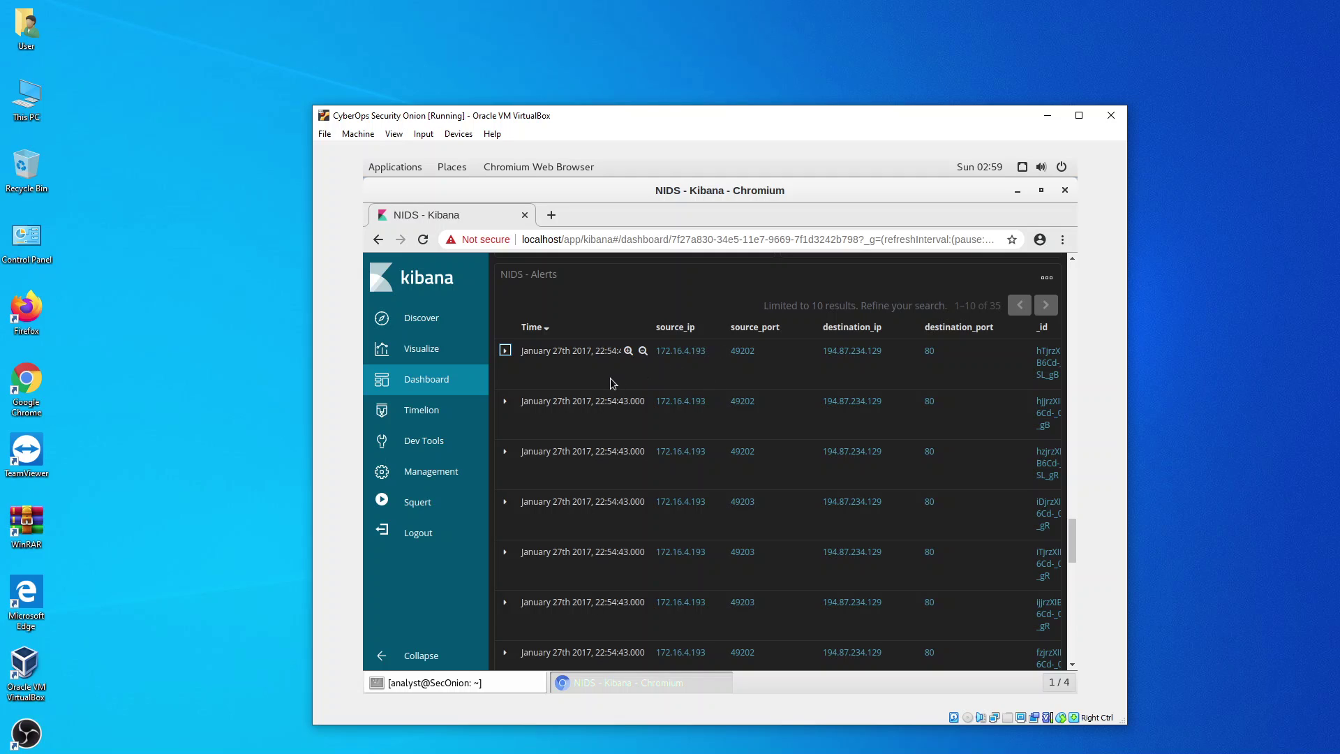
{"action": "left_click", "coordinate": [505, 351]}
{"action": "left_click", "coordinate": [505, 351]}
{"action": "left_click", "coordinate": [506, 351]}
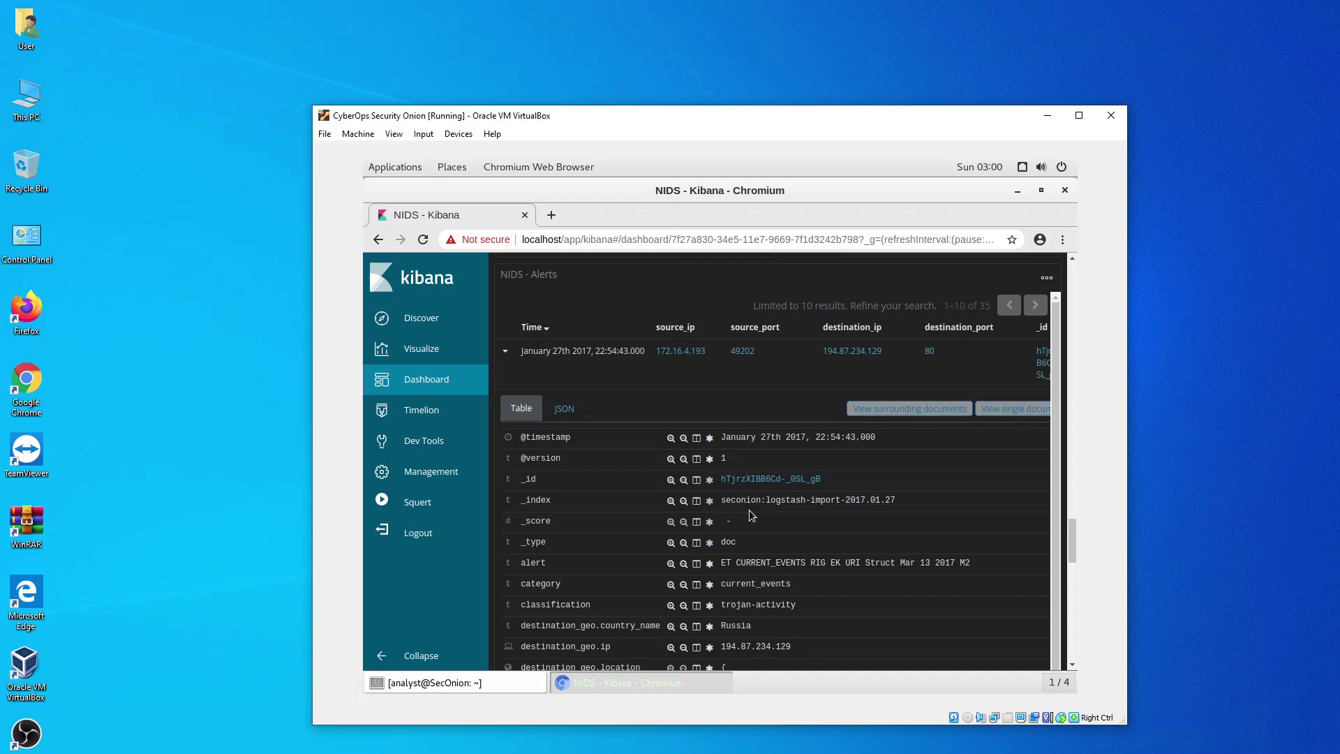
- Look through the expanded alert's fields and highlight its source_ip row
{"action": "scroll", "coordinate": [748, 509], "scroll_direction": "down", "scroll_amount": 3}
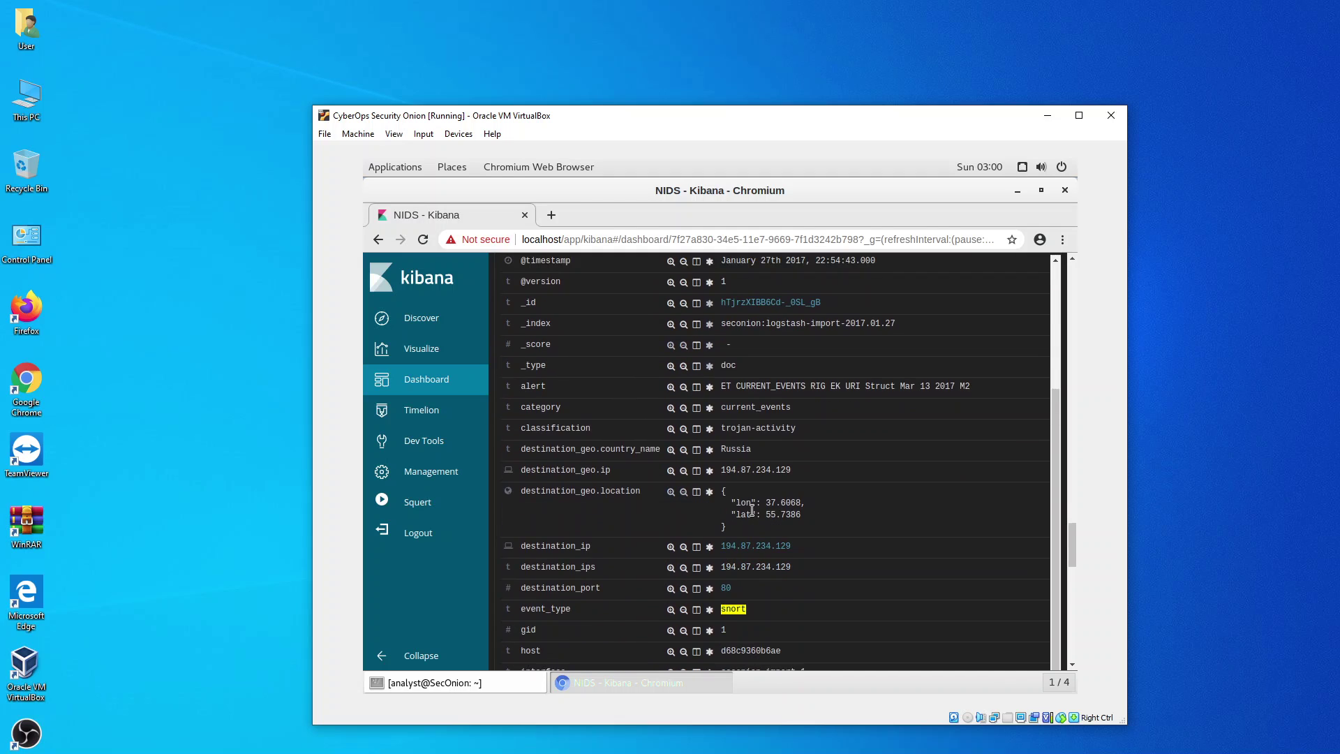
{"action": "scroll", "coordinate": [745, 514], "scroll_direction": "up", "scroll_amount": 1}
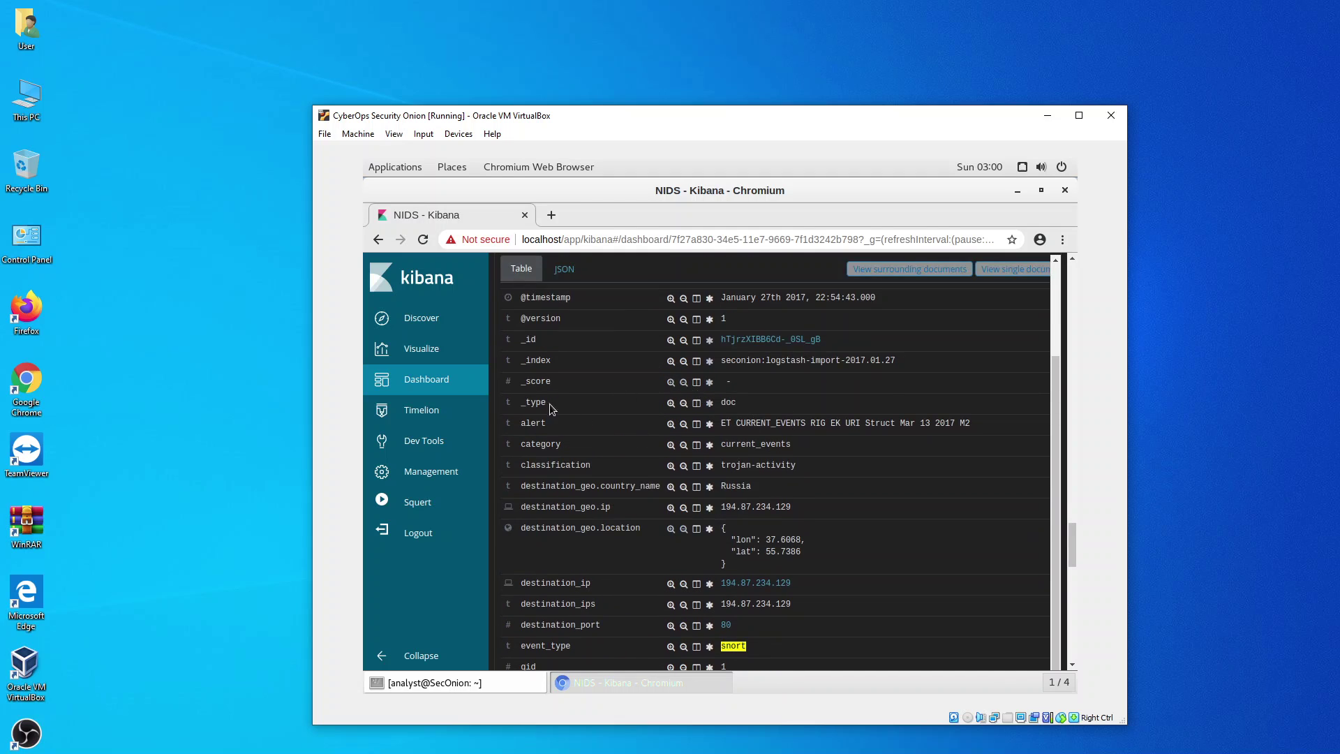
{"action": "scroll", "coordinate": [550, 393], "scroll_direction": "up", "scroll_amount": 2}
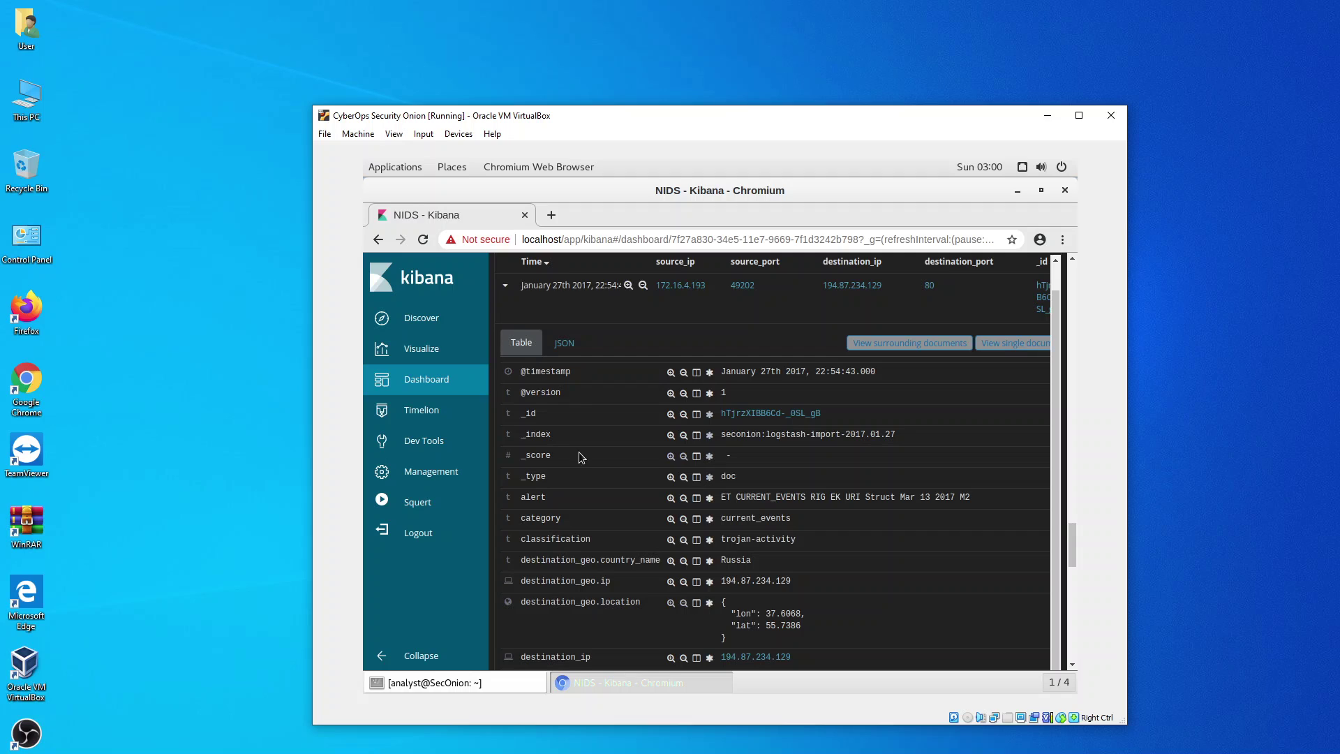
{"action": "scroll", "coordinate": [675, 544], "scroll_direction": "down", "scroll_amount": 3}
{"action": "scroll", "coordinate": [676, 544], "scroll_direction": "down", "scroll_amount": 7}
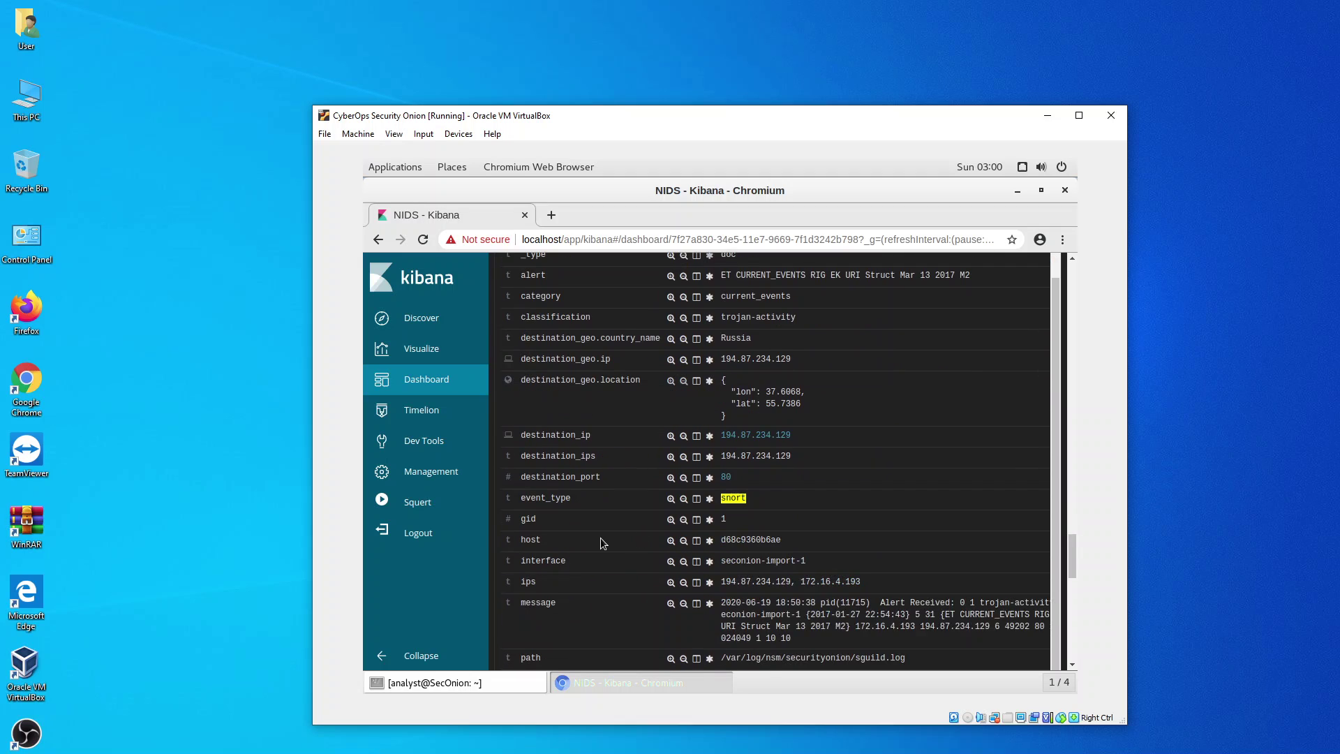
{"action": "scroll", "coordinate": [603, 509], "scroll_direction": "down", "scroll_amount": 4}
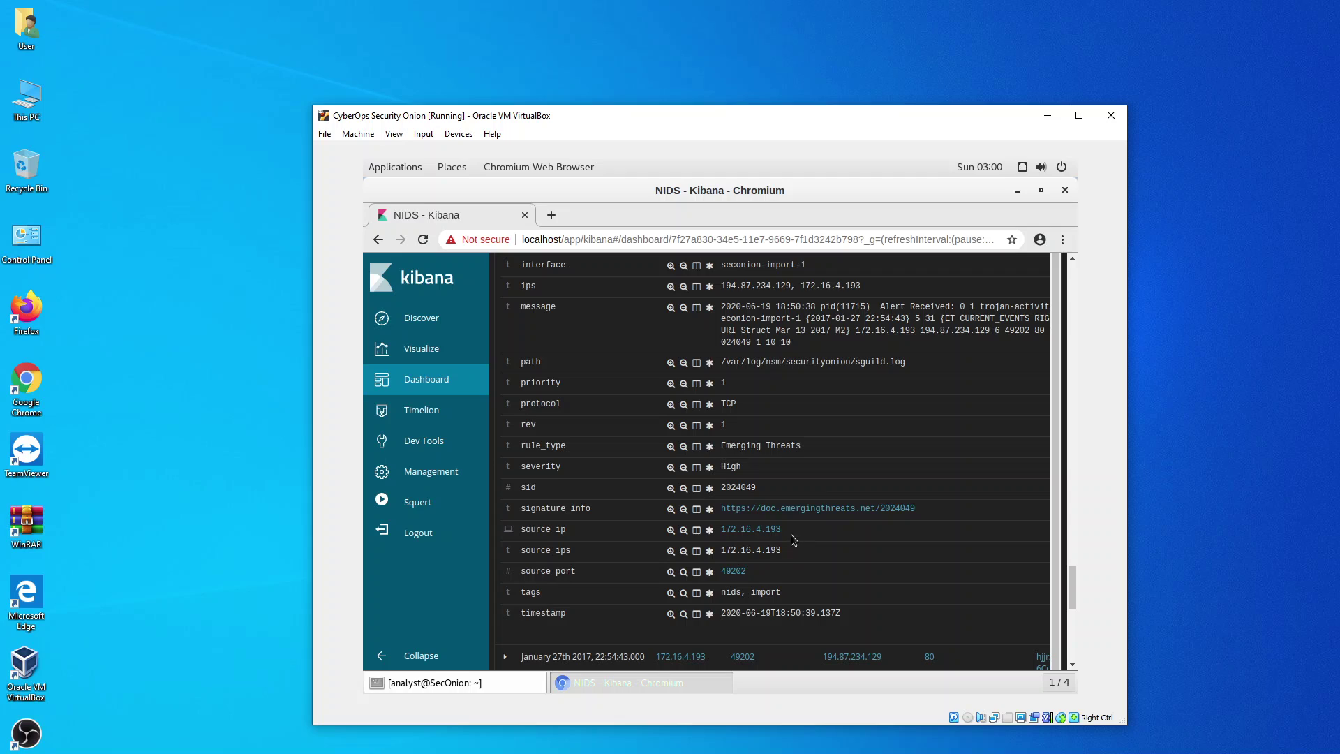
{"action": "left_click_drag", "start_coordinate": [520, 531], "coordinate": [822, 536]}
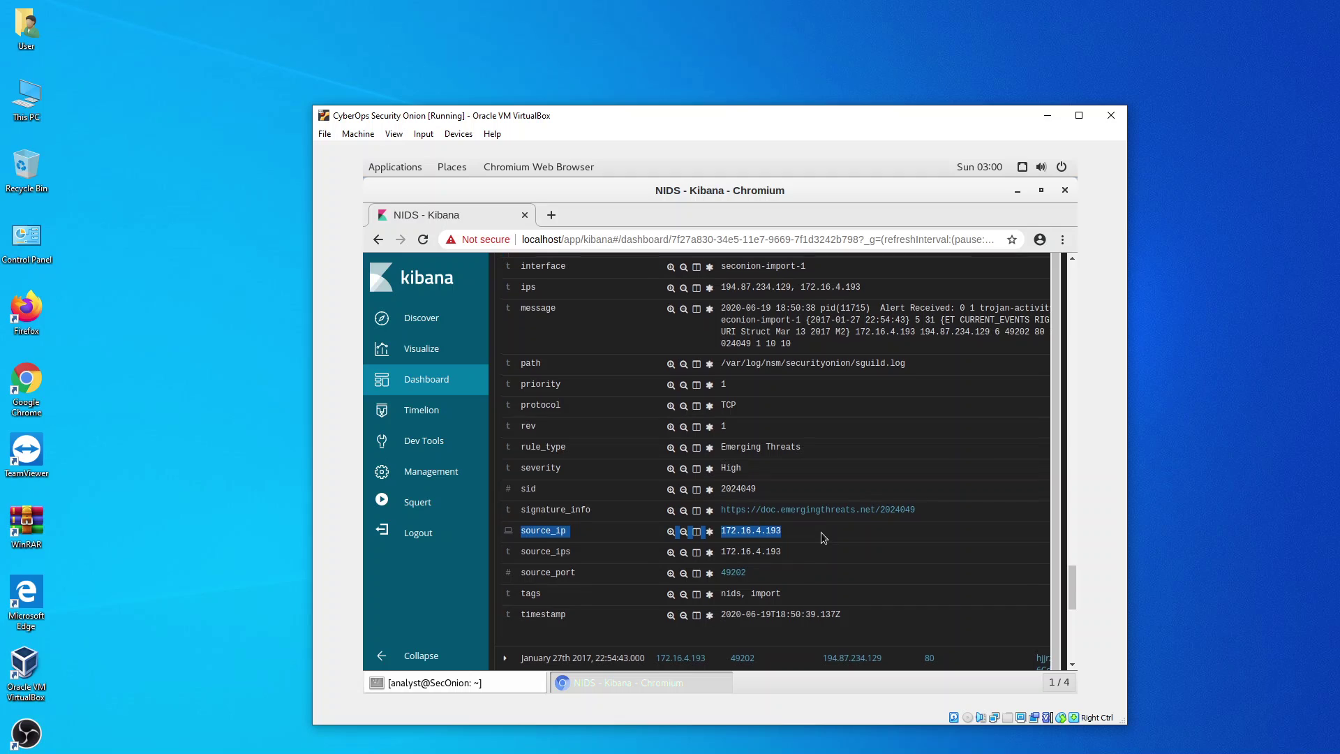
- Highlight the destination_ip row and the destination_port row in the expanded alert's details
{"action": "scroll", "coordinate": [821, 537], "scroll_direction": "up", "scroll_amount": 3}
{"action": "scroll", "coordinate": [820, 535], "scroll_direction": "up", "scroll_amount": 1}
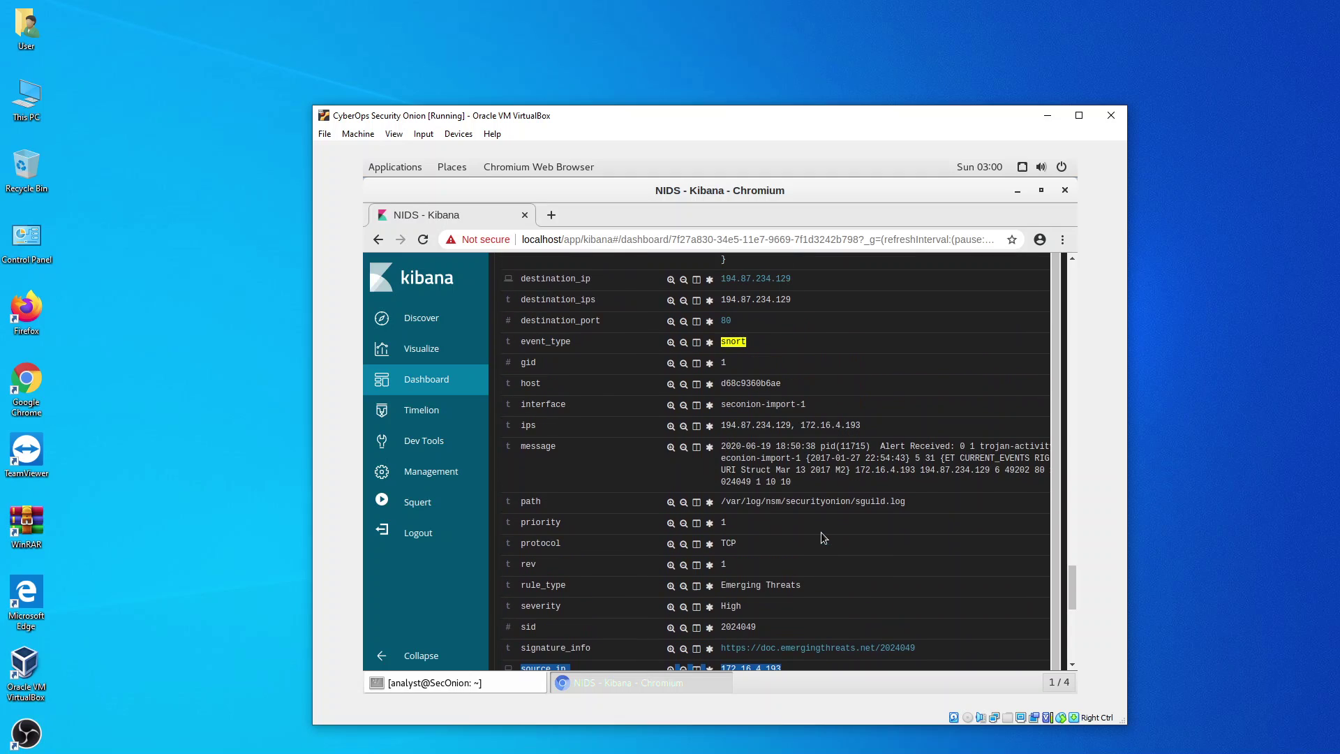
{"action": "scroll", "coordinate": [551, 363], "scroll_direction": "up", "scroll_amount": 2}
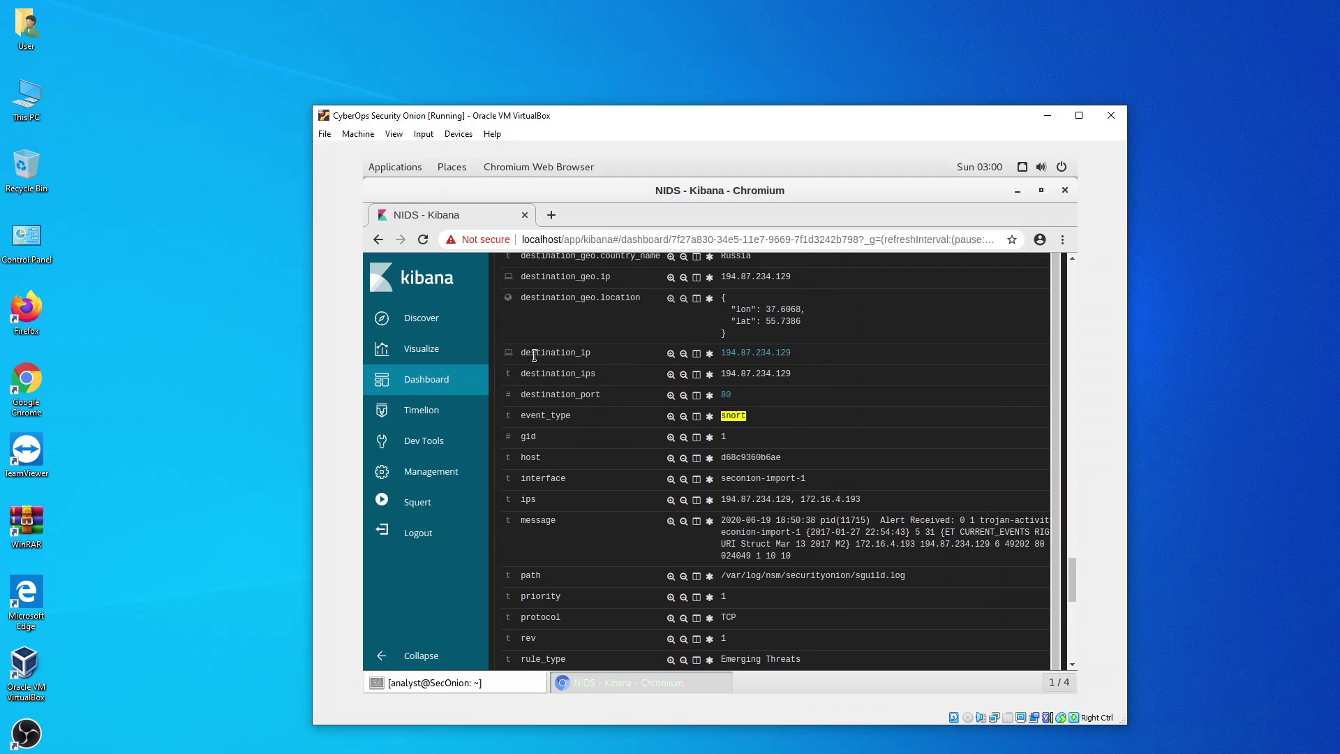
{"action": "left_click_drag", "start_coordinate": [519, 353], "coordinate": [820, 353]}
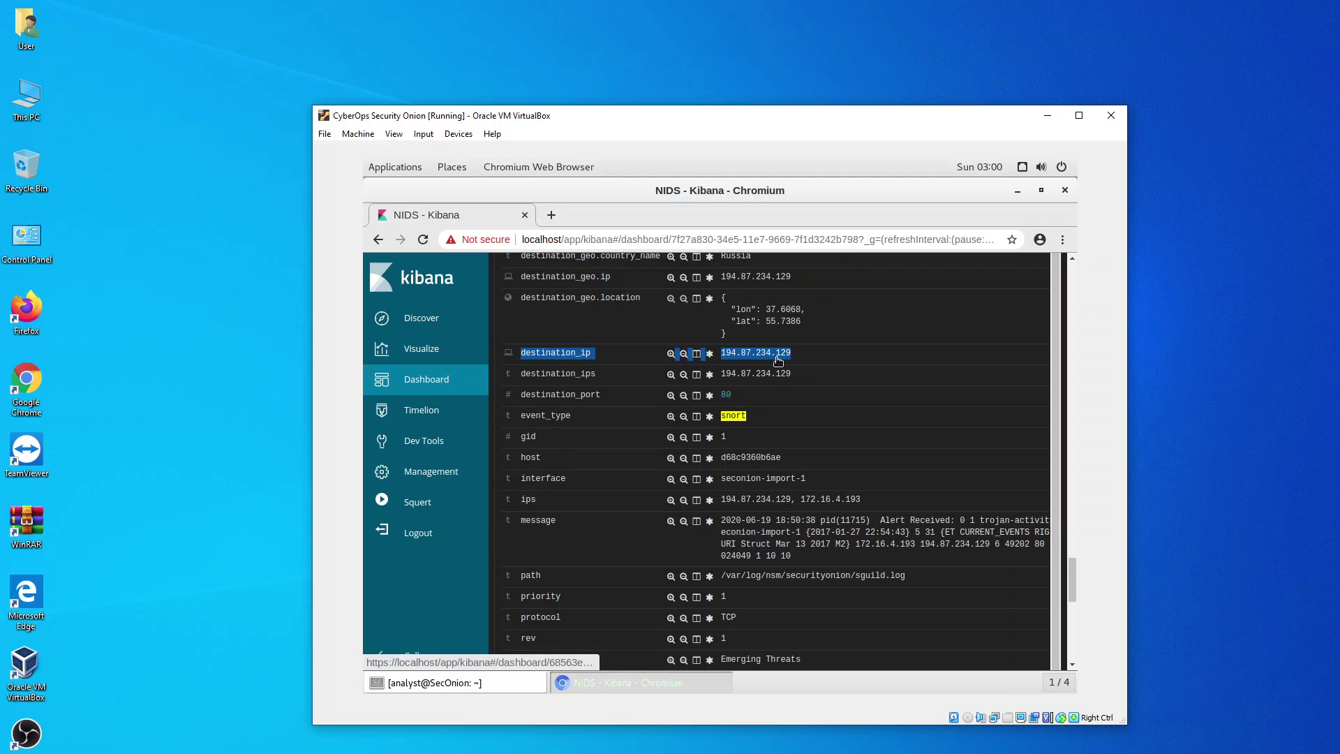
{"action": "left_click", "coordinate": [822, 355]}
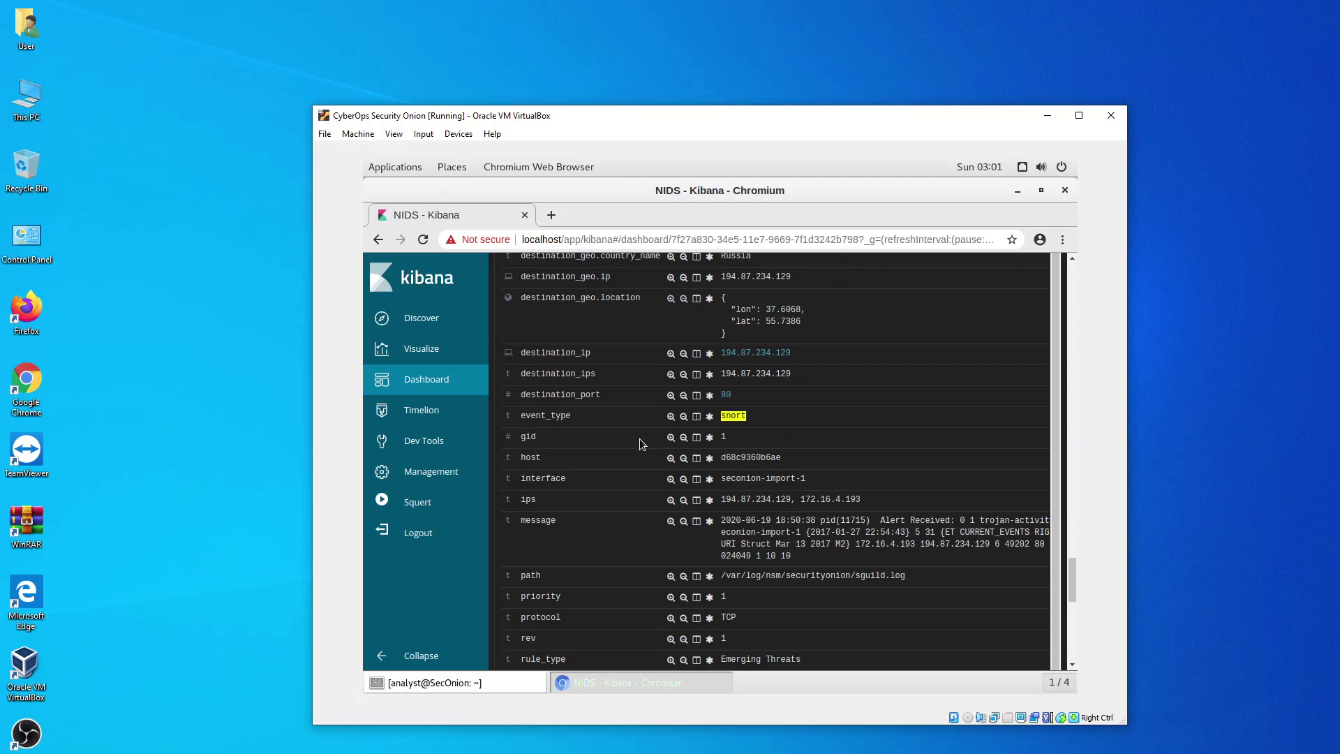
{"action": "left_click_drag", "start_coordinate": [520, 394], "coordinate": [757, 396]}
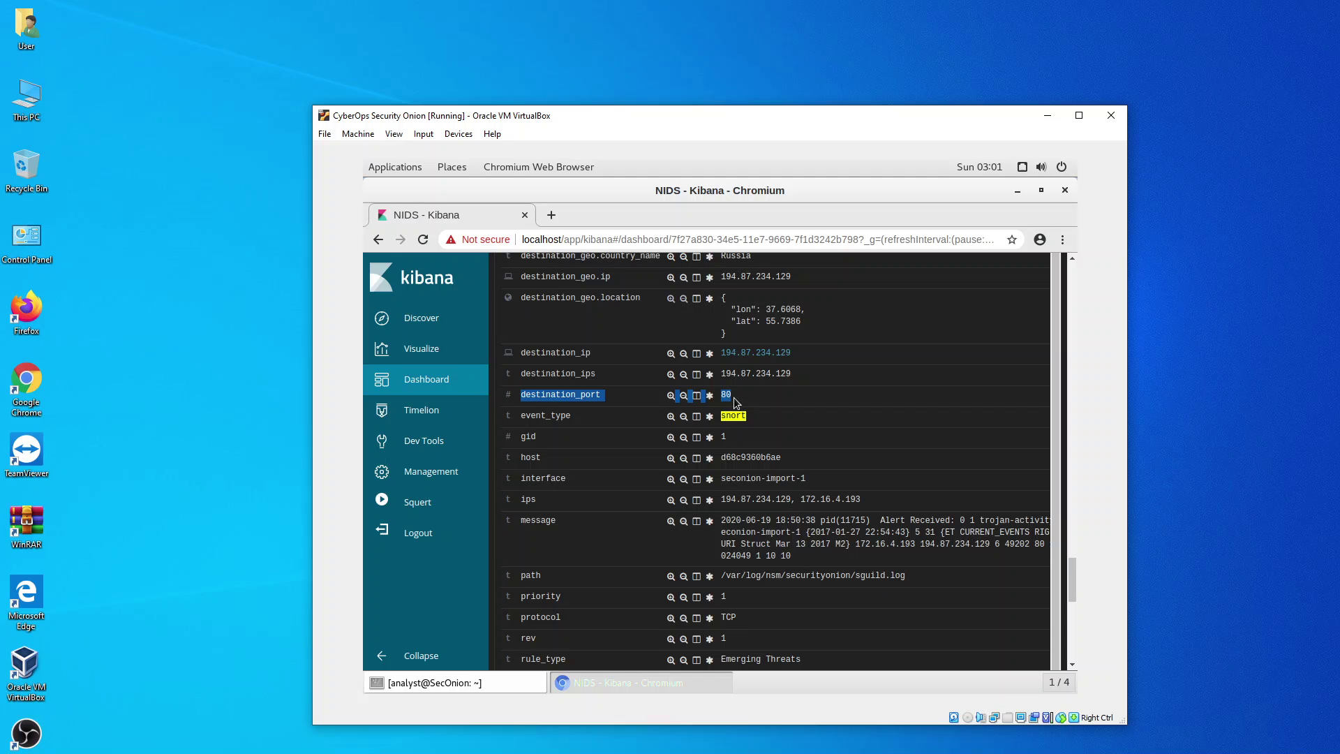
{"action": "left_click", "coordinate": [740, 401]}
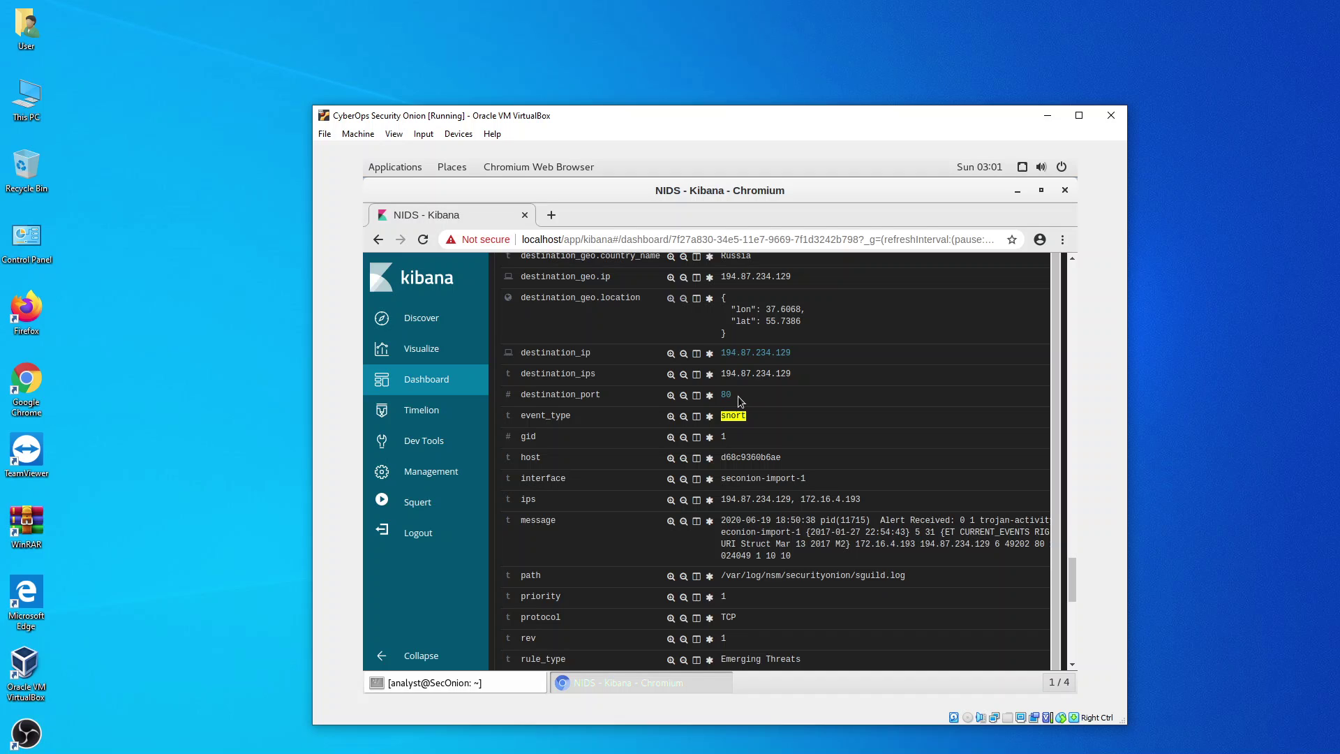
- Look through the remaining alert fields and highlight the classification field's name and its value
{"action": "scroll", "coordinate": [688, 480], "scroll_direction": "down", "scroll_amount": 4}
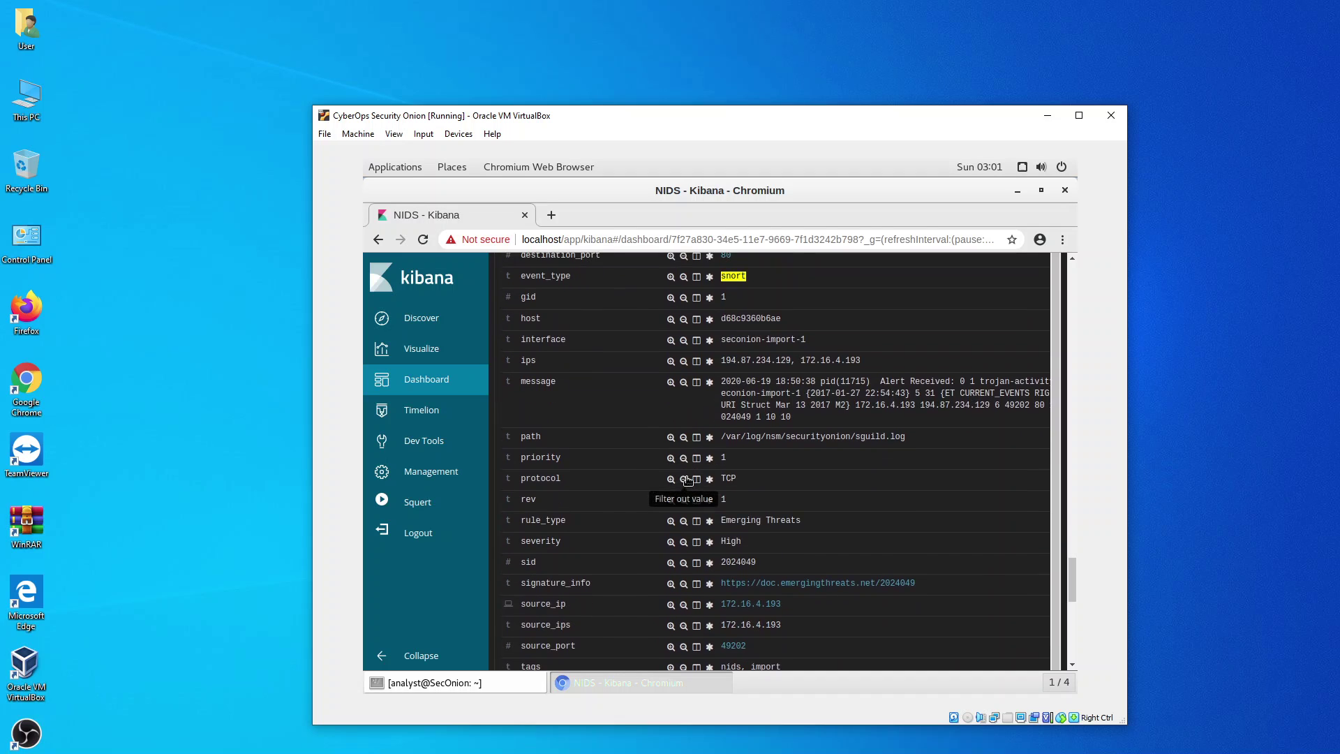
{"action": "scroll", "coordinate": [687, 480], "scroll_direction": "down", "scroll_amount": 3}
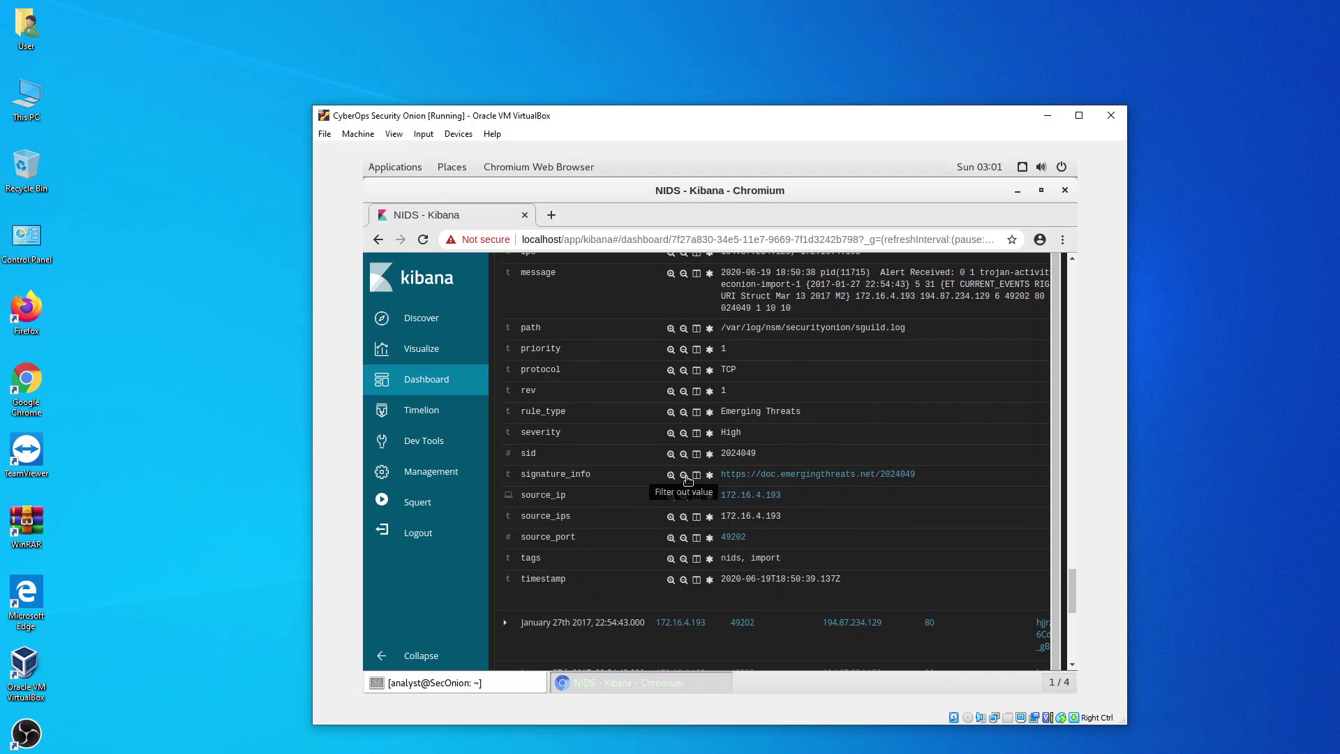
{"action": "scroll", "coordinate": [687, 480], "scroll_direction": "up", "scroll_amount": 4}
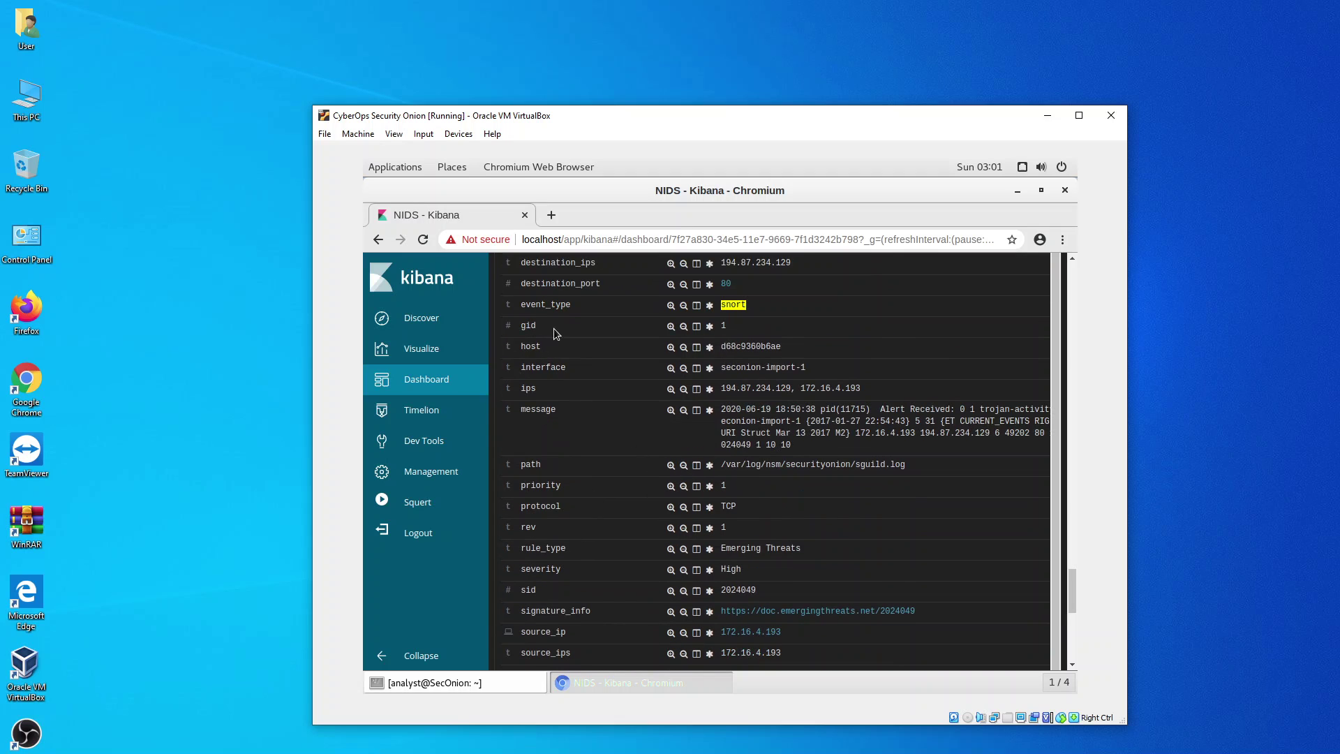
{"action": "scroll", "coordinate": [719, 425], "scroll_direction": "up", "scroll_amount": 4}
{"action": "scroll", "coordinate": [786, 440], "scroll_direction": "up", "scroll_amount": 3}
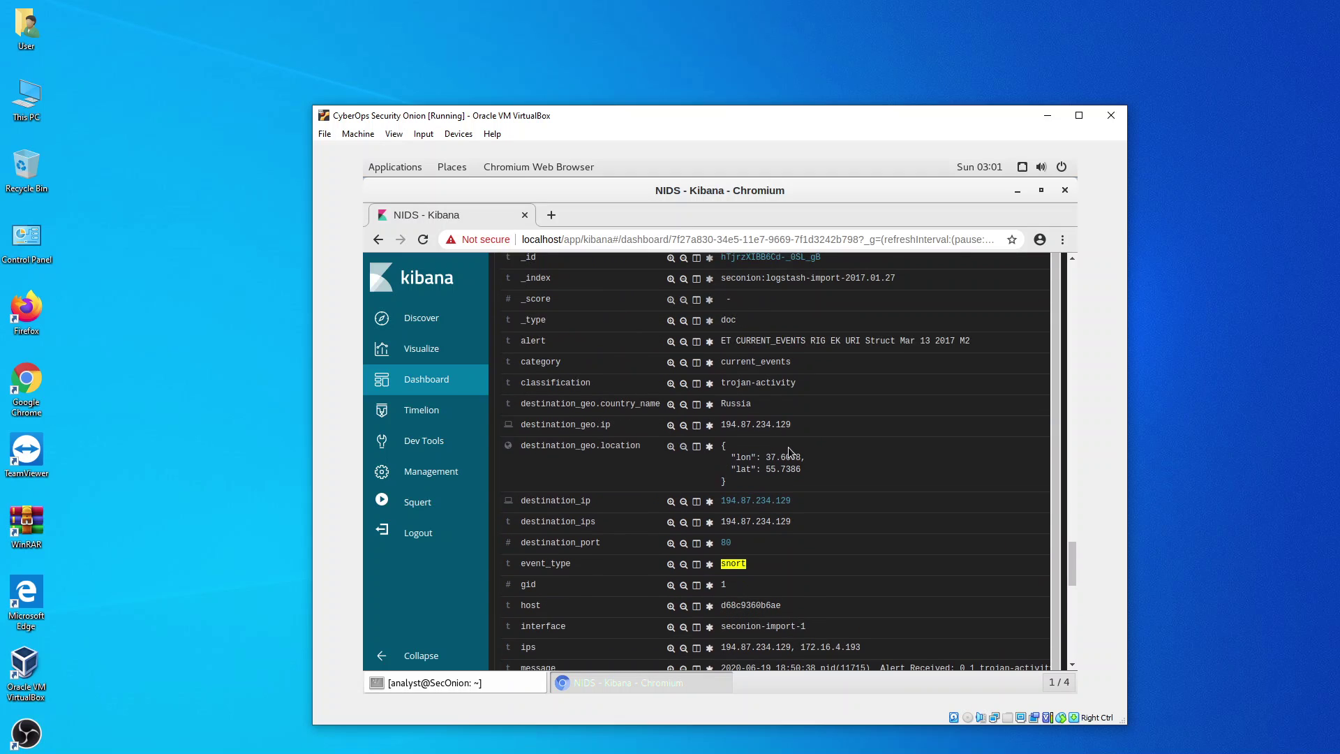
{"action": "scroll", "coordinate": [663, 414], "scroll_direction": "up", "scroll_amount": 3}
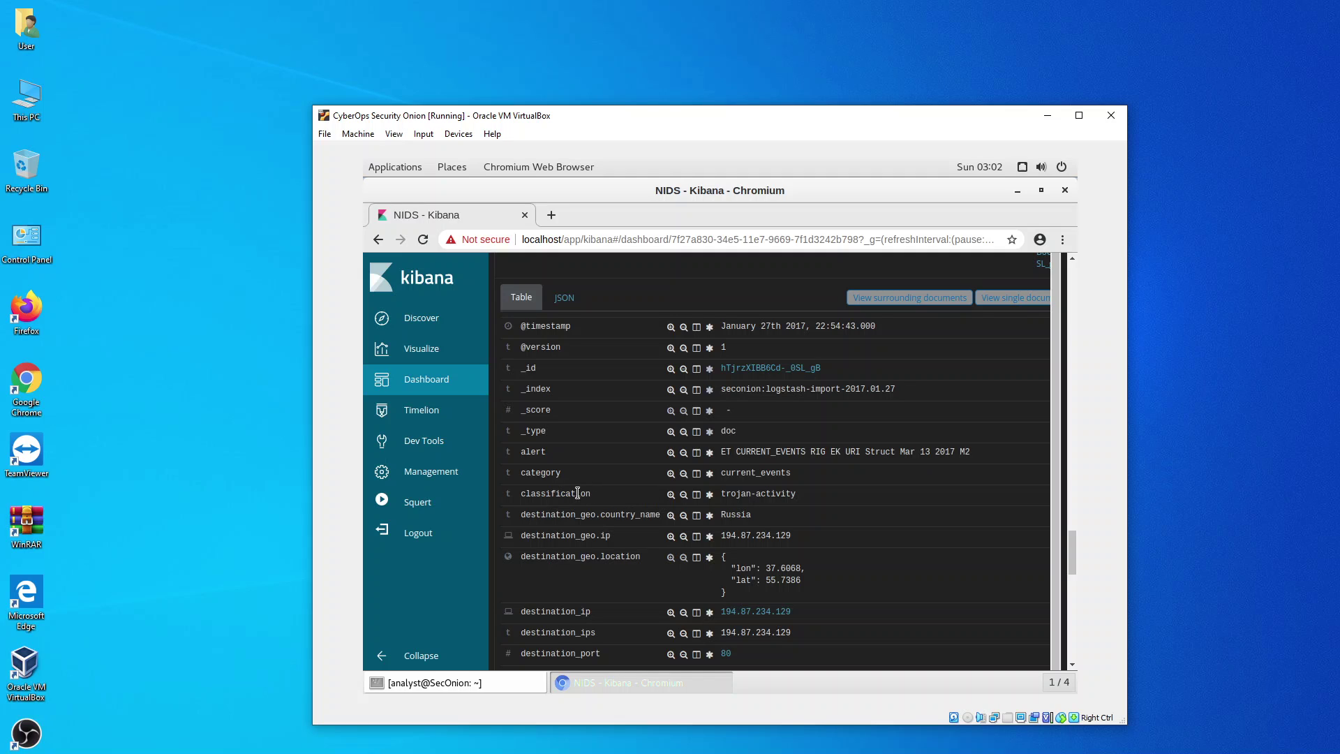
{"action": "left_click_drag", "start_coordinate": [520, 495], "coordinate": [595, 495]}
{"action": "left_click_drag", "start_coordinate": [720, 494], "coordinate": [817, 496]}
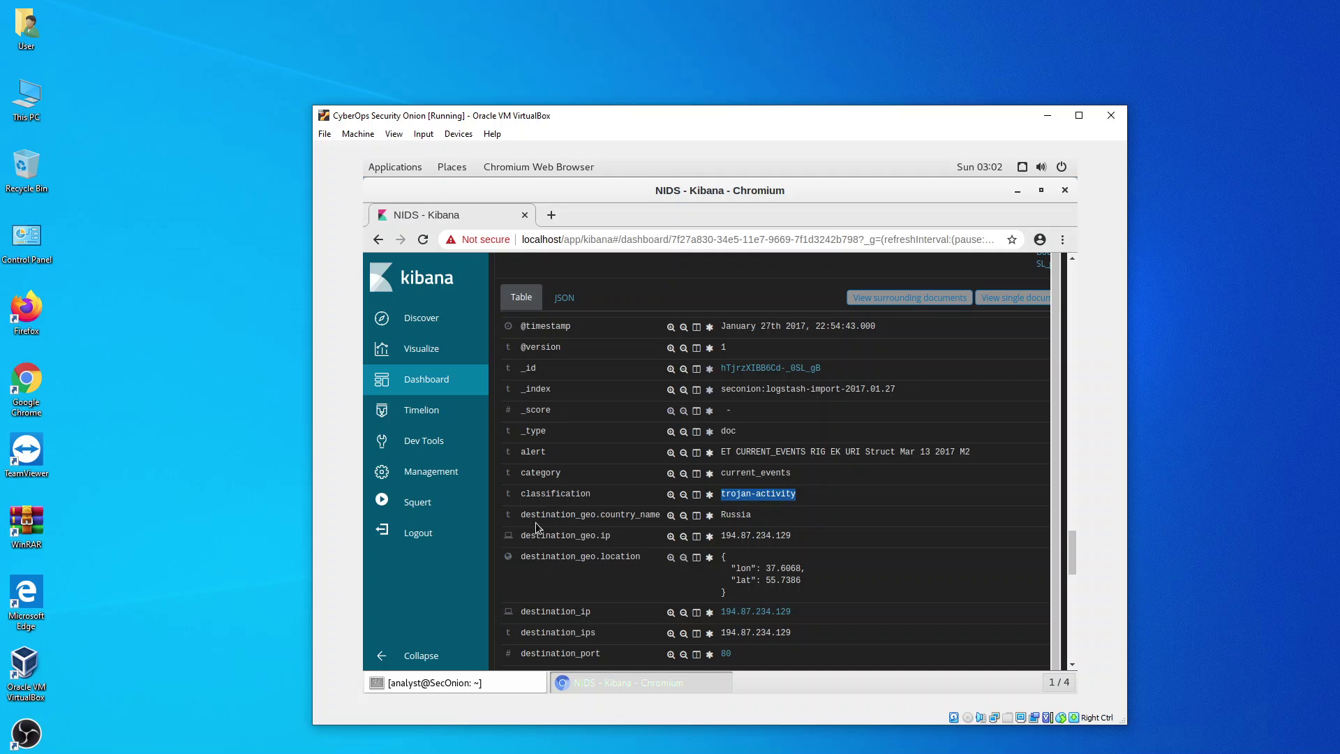
- Highlight the destination_geo.country_name row and its value in the expanded alert's details
{"action": "left_click_drag", "start_coordinate": [523, 516], "coordinate": [766, 521]}
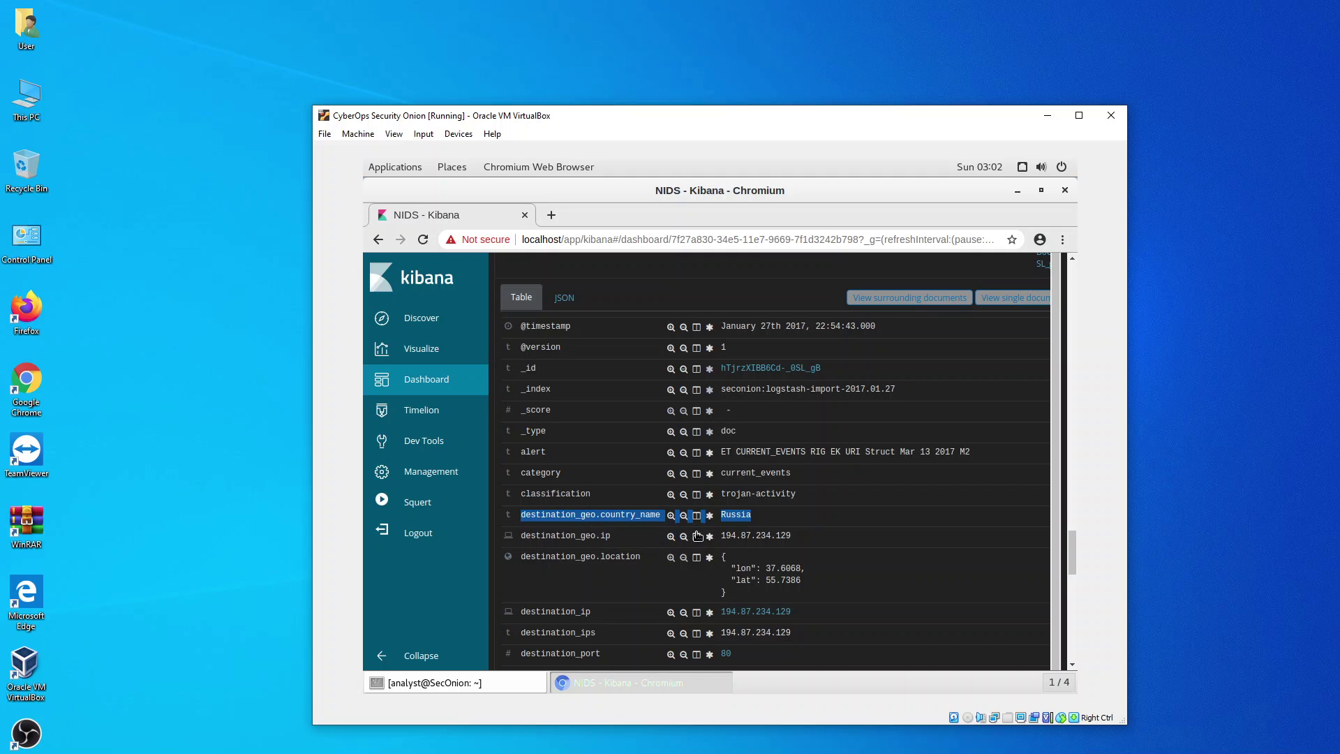
{"action": "left_click", "coordinate": [762, 522]}
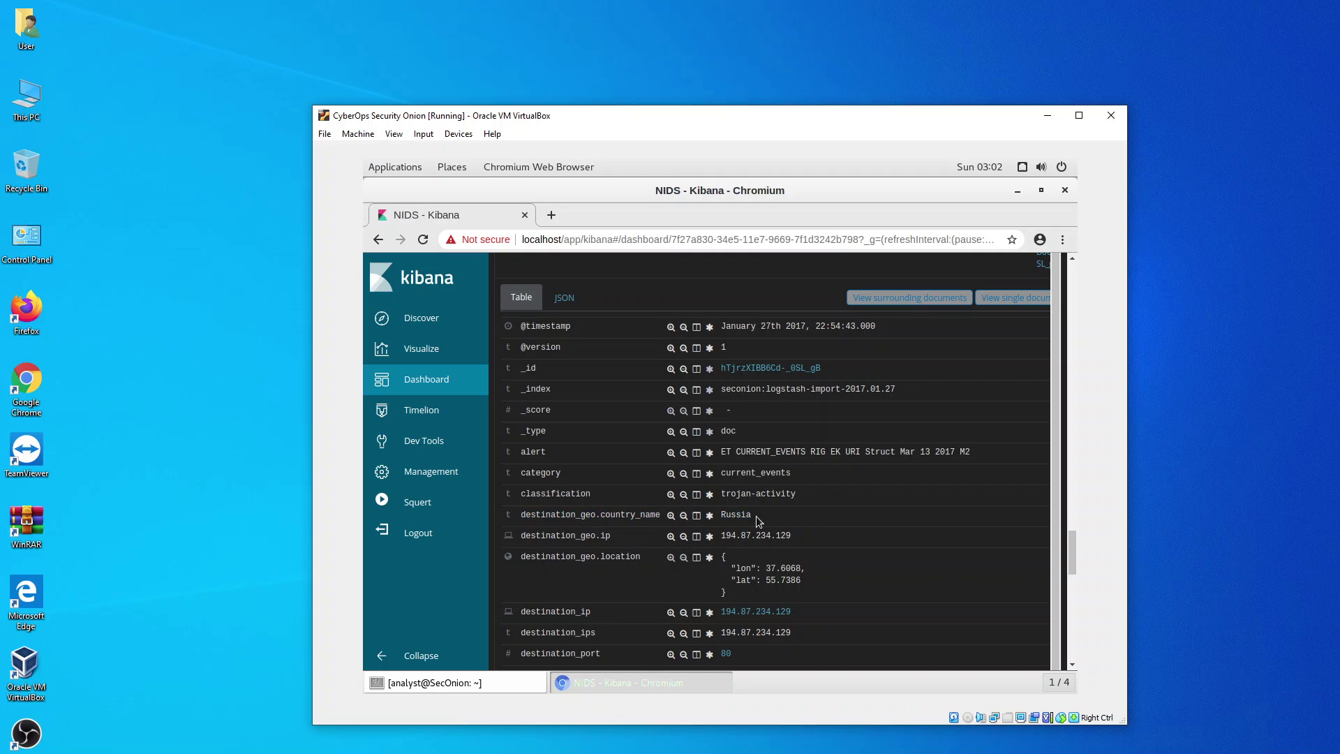
{"action": "left_click_drag", "start_coordinate": [757, 520], "coordinate": [718, 522]}
{"action": "left_click", "coordinate": [761, 520]}
- Open the Emerging Threats page linked in the alert's signature_info field
{"action": "scroll", "coordinate": [767, 512], "scroll_direction": "down", "scroll_amount": 2}
{"action": "scroll", "coordinate": [770, 517], "scroll_direction": "down", "scroll_amount": 2}
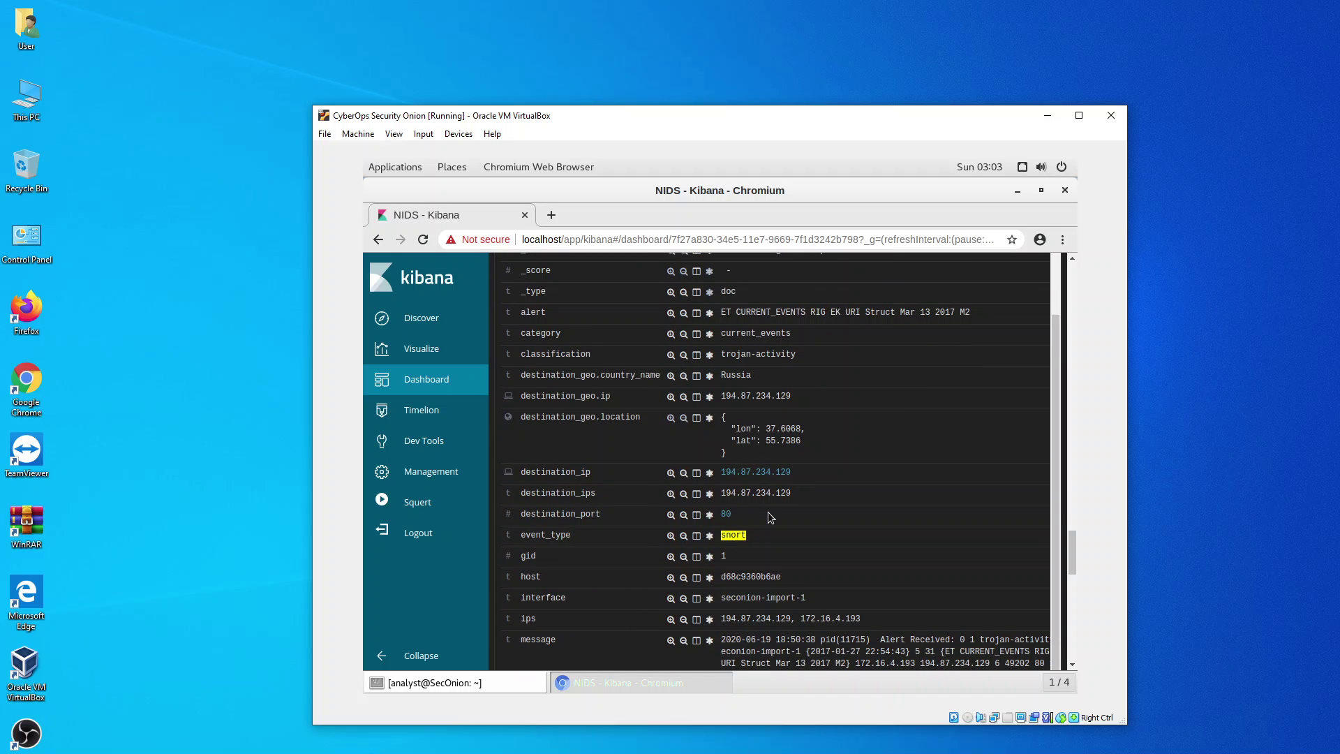
{"action": "scroll", "coordinate": [747, 516], "scroll_direction": "down", "scroll_amount": 2}
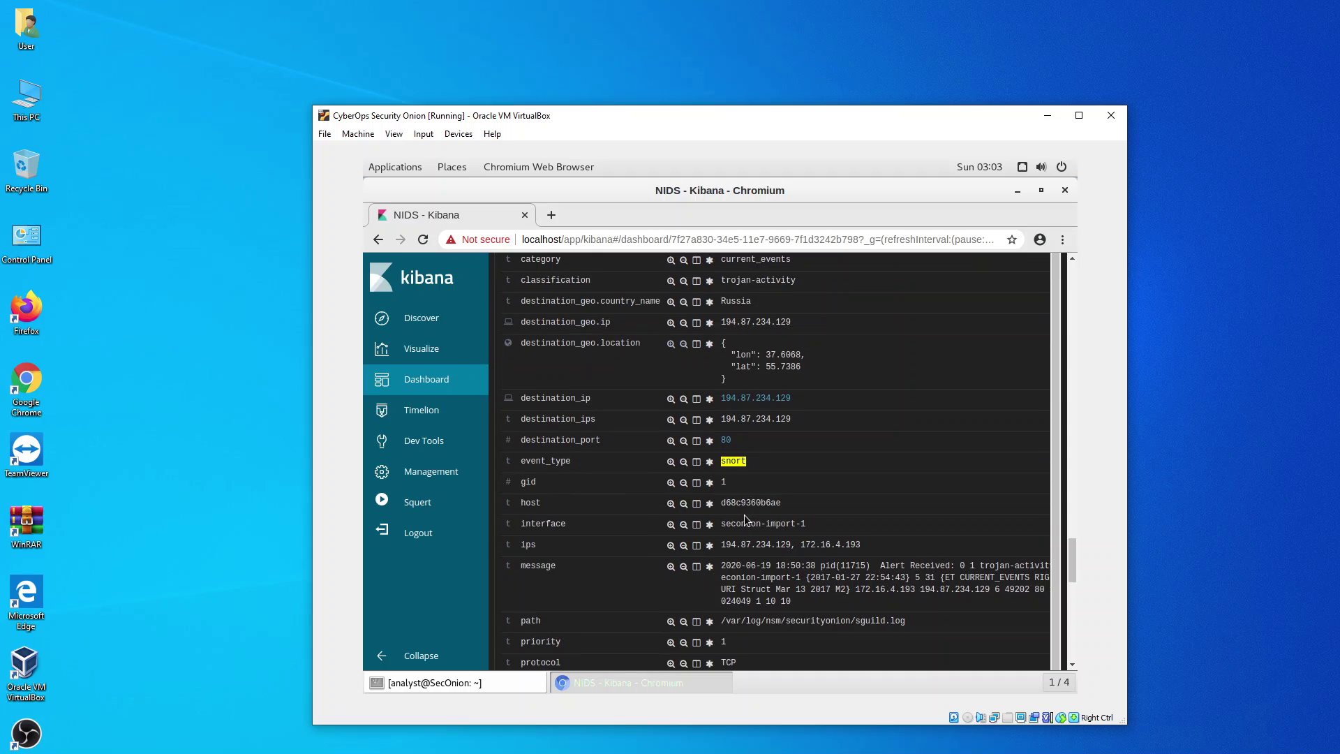
{"action": "scroll", "coordinate": [744, 514], "scroll_direction": "down", "scroll_amount": 2}
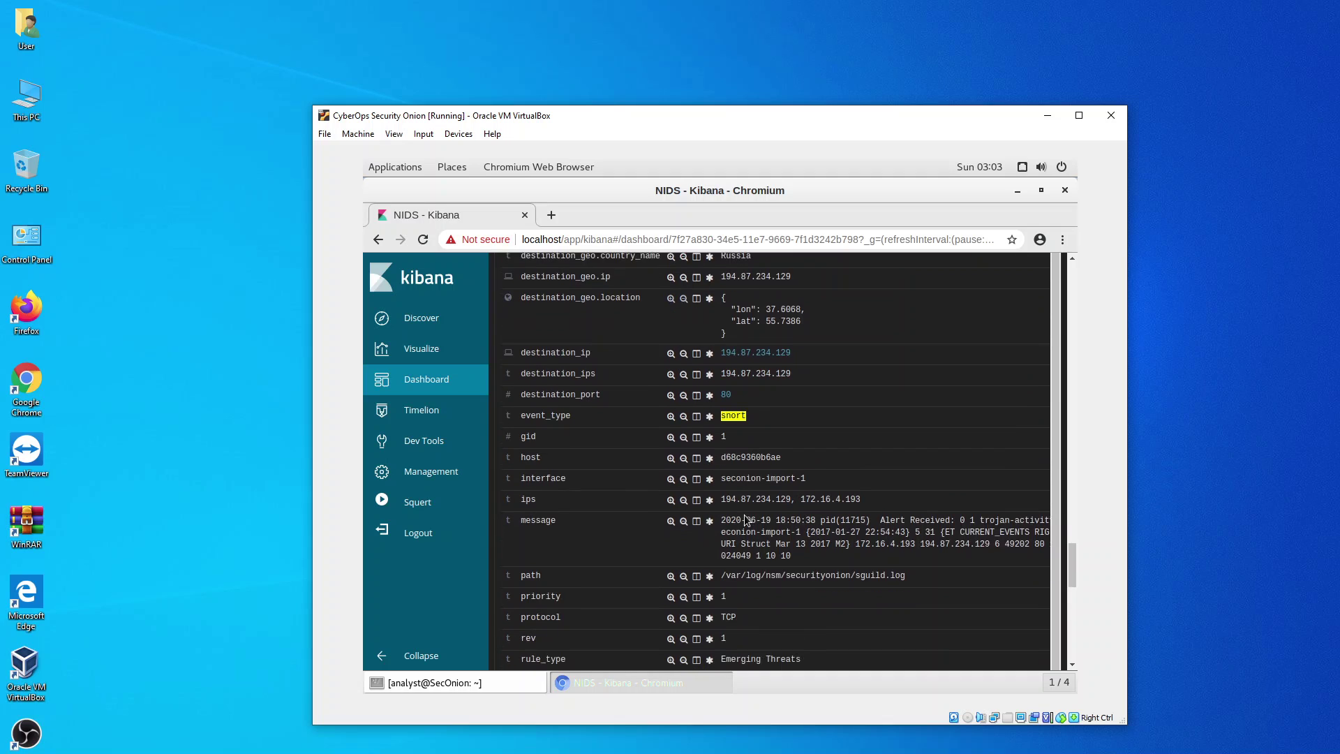
{"action": "scroll", "coordinate": [656, 521], "scroll_direction": "down", "scroll_amount": 2}
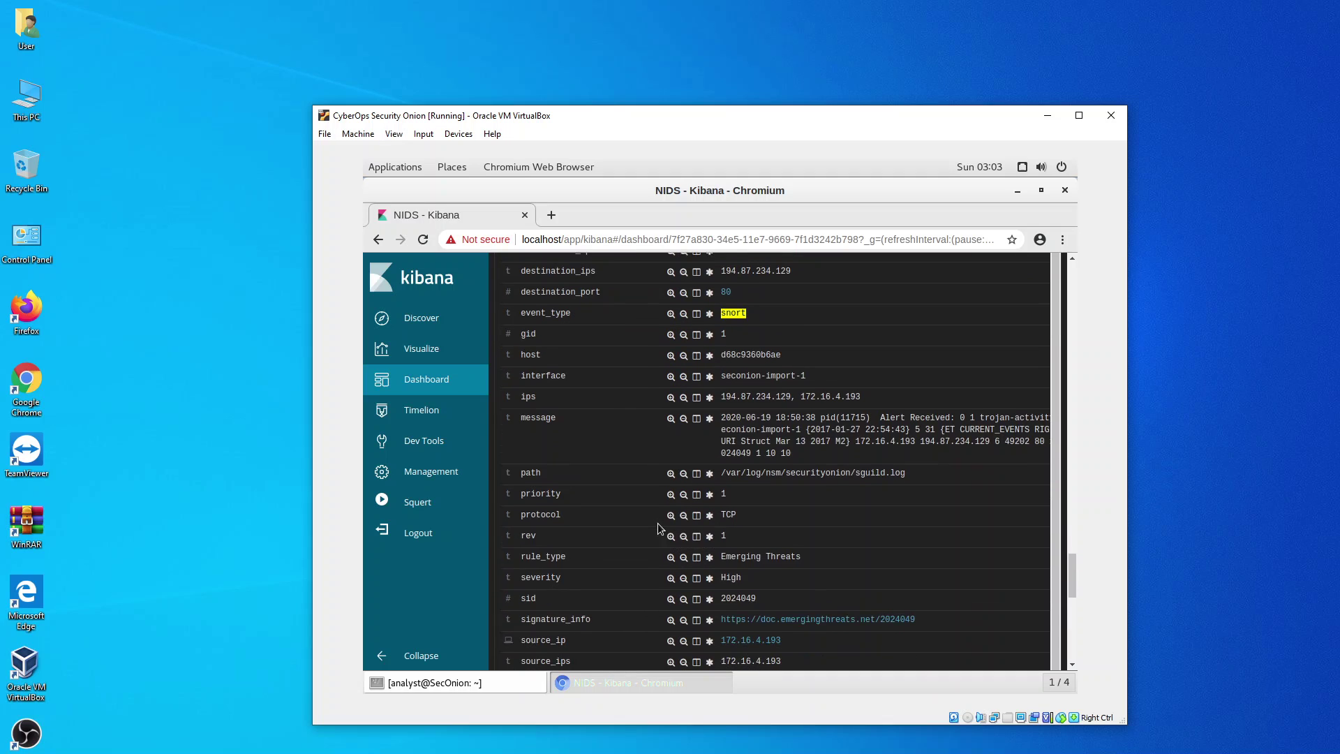
{"action": "scroll", "coordinate": [658, 528], "scroll_direction": "down", "scroll_amount": 2}
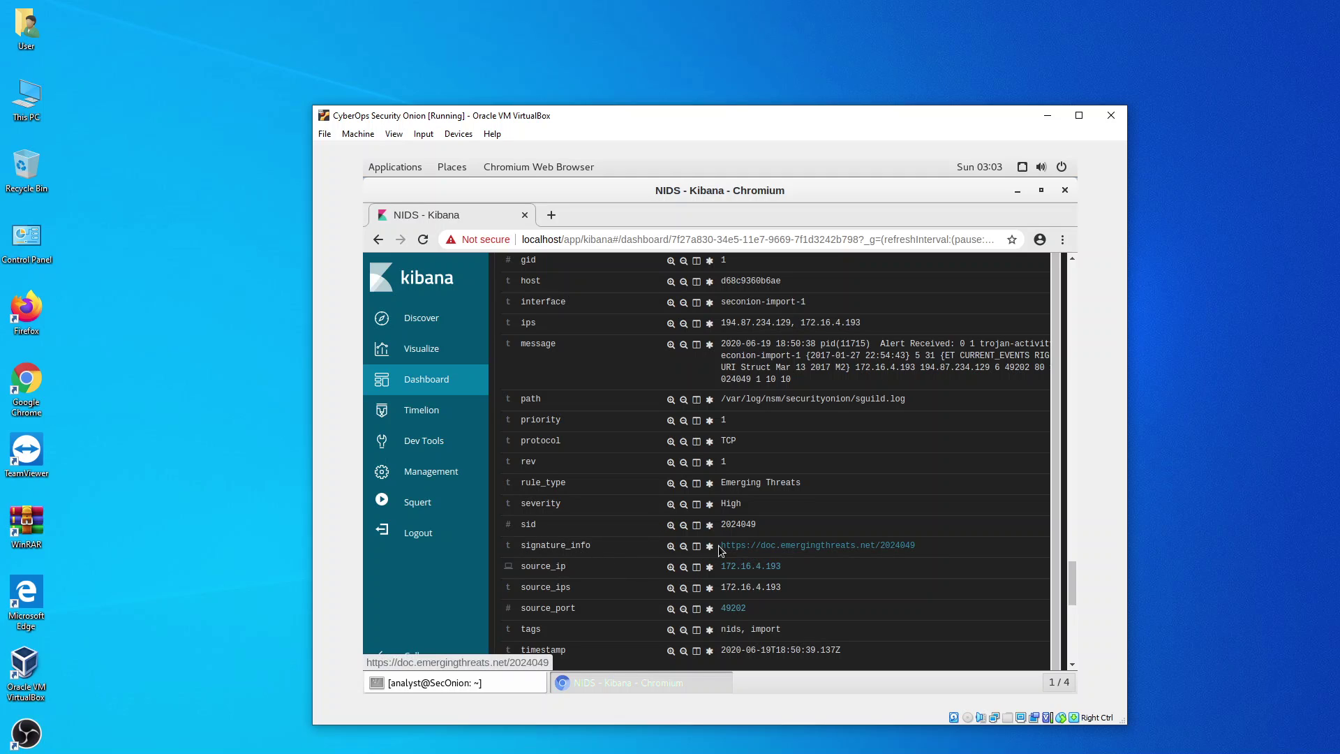
{"action": "left_click", "coordinate": [809, 546]}
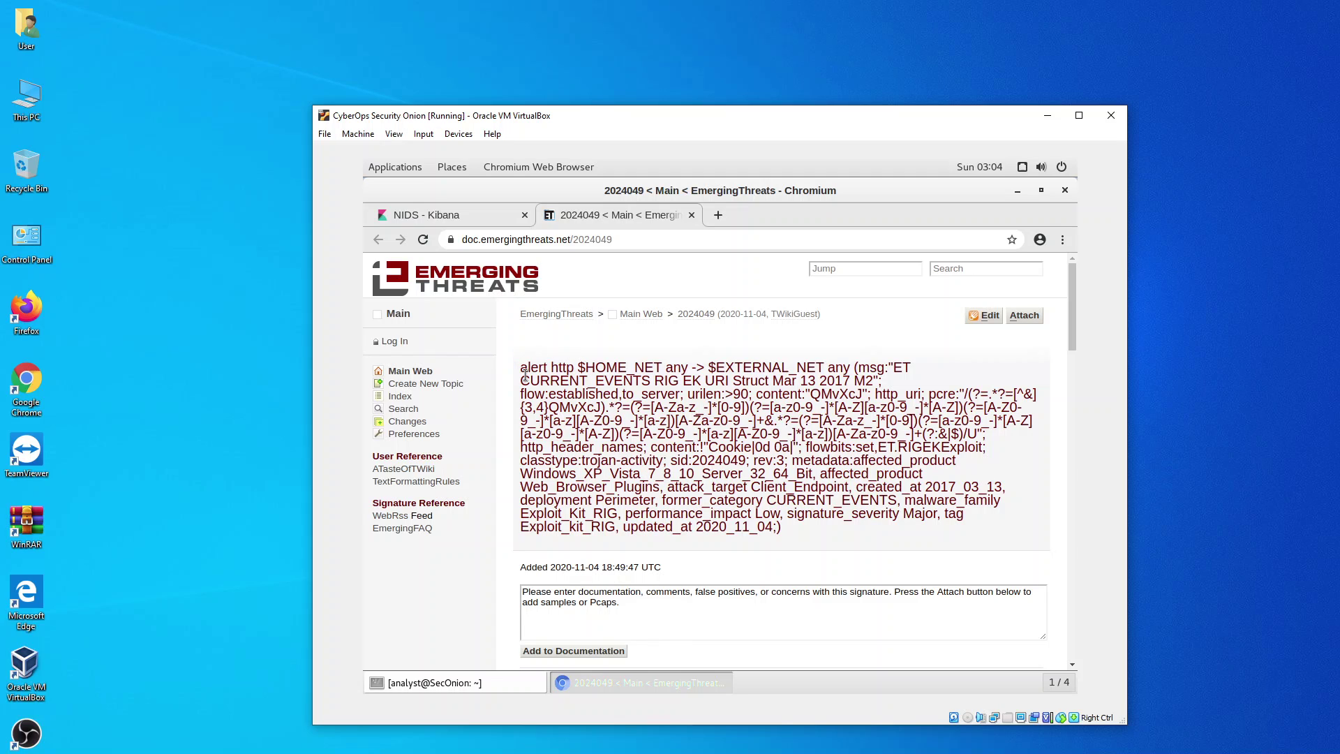
- Examine the signature page, highlighting the opening lines of the newest rule and looking through its older versions
{"action": "left_click_drag", "start_coordinate": [520, 367], "coordinate": [767, 382]}
{"action": "left_click", "coordinate": [785, 447]}
{"action": "scroll", "coordinate": [785, 447], "scroll_direction": "down", "scroll_amount": 5}
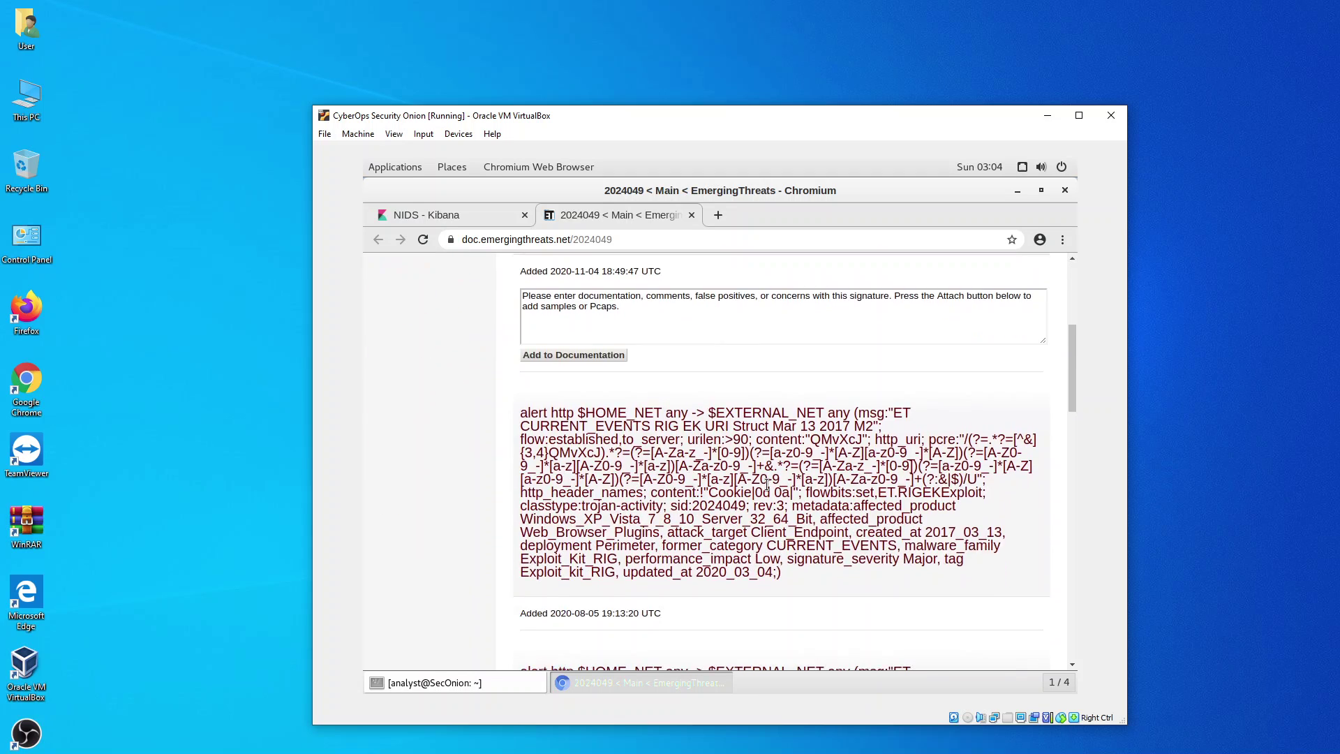
{"action": "scroll", "coordinate": [766, 484], "scroll_direction": "down", "scroll_amount": 3}
{"action": "scroll", "coordinate": [766, 484], "scroll_direction": "up", "scroll_amount": 4}
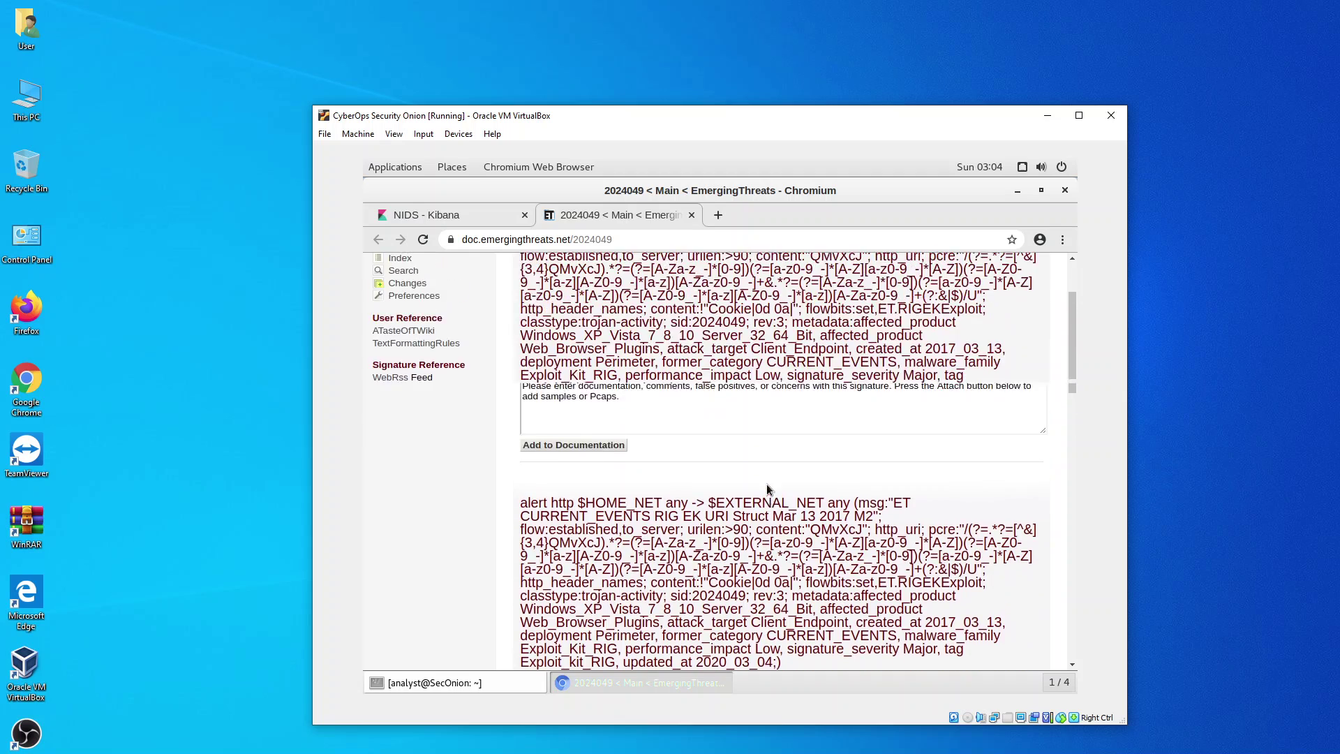
{"action": "scroll", "coordinate": [766, 488], "scroll_direction": "up", "scroll_amount": 3}
{"action": "scroll", "coordinate": [693, 485], "scroll_direction": "down", "scroll_amount": 2}
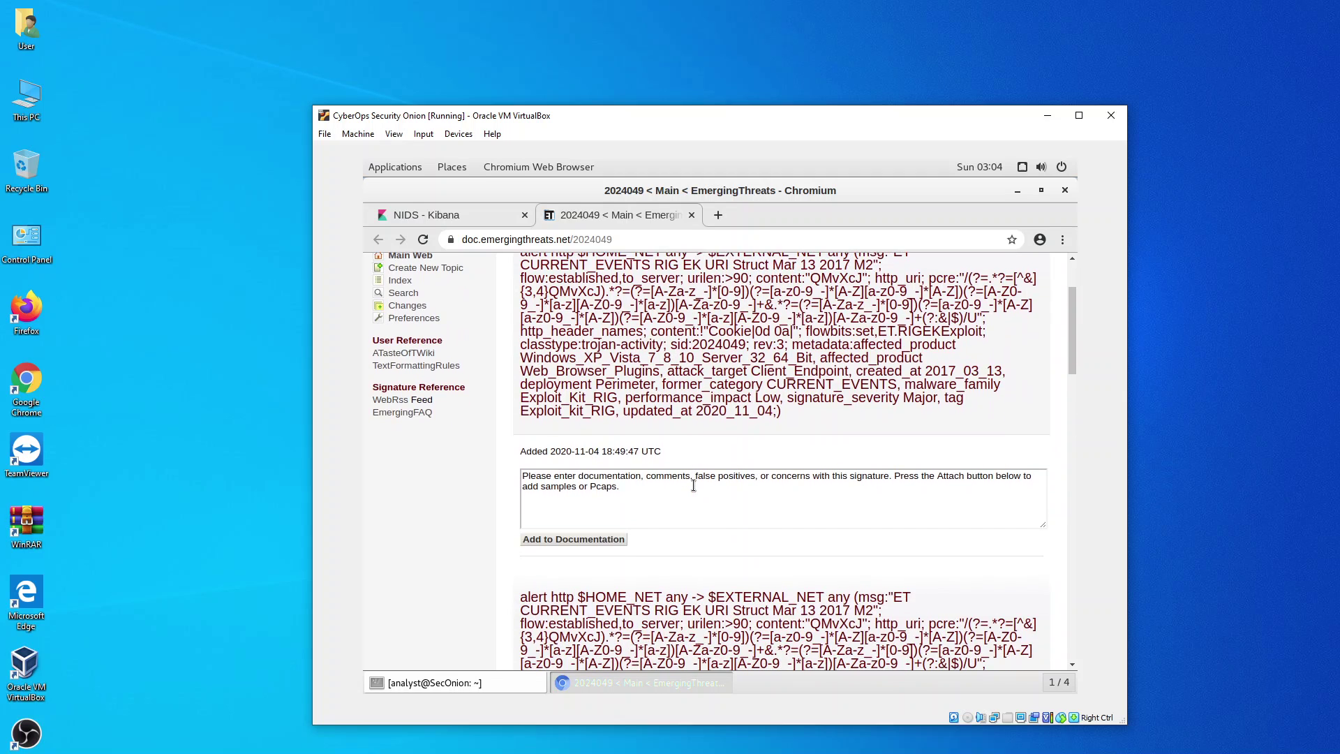
{"action": "scroll", "coordinate": [693, 485], "scroll_direction": "down", "scroll_amount": 8}
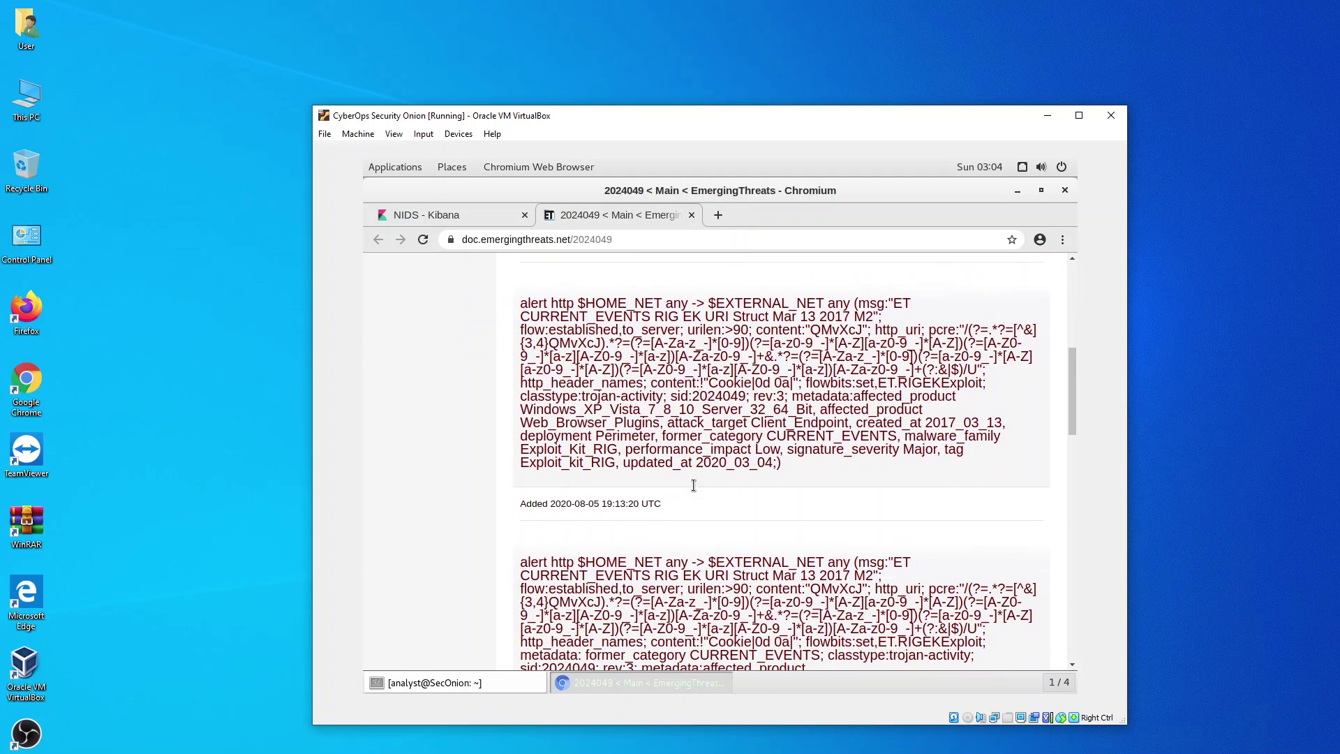
{"action": "scroll", "coordinate": [693, 484], "scroll_direction": "down", "scroll_amount": 3}
{"action": "scroll", "coordinate": [693, 484], "scroll_direction": "up", "scroll_amount": 3}
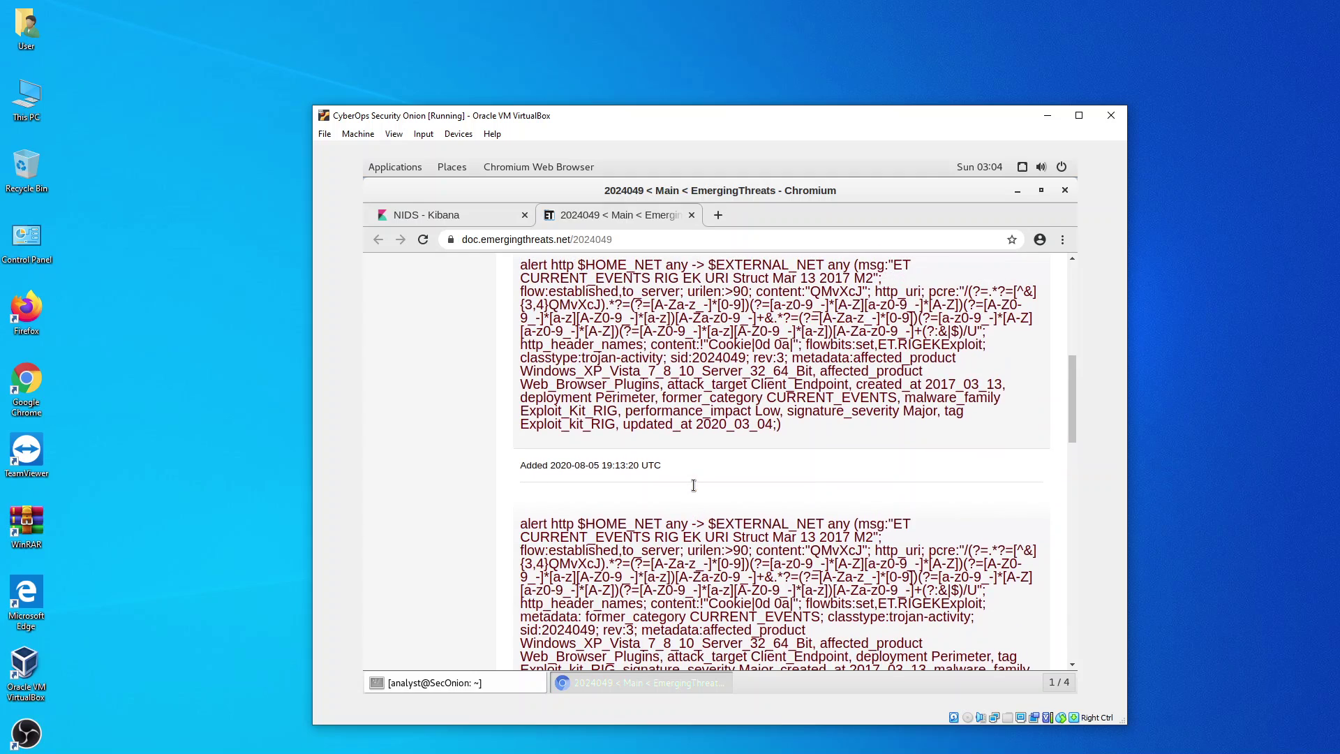
{"action": "scroll", "coordinate": [693, 485], "scroll_direction": "up", "scroll_amount": 4}
{"action": "scroll", "coordinate": [687, 484], "scroll_direction": "up", "scroll_amount": 2}
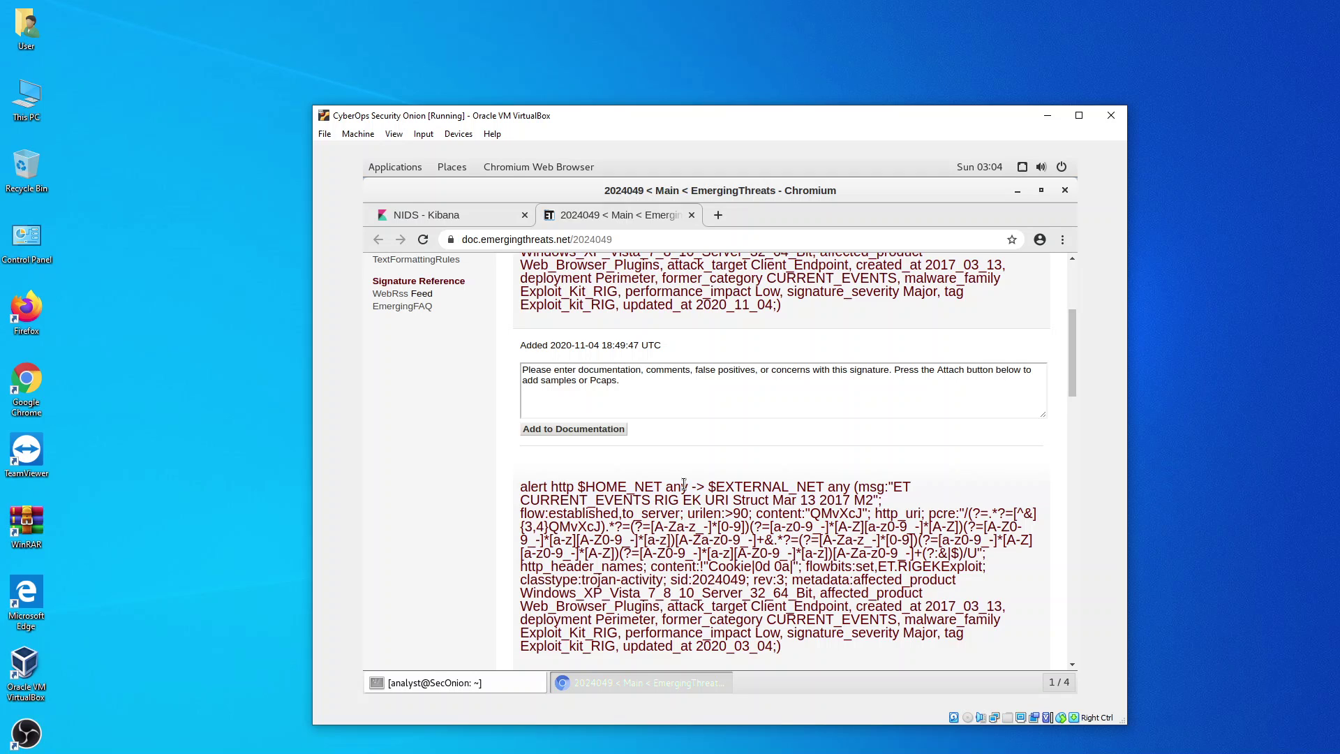
- Highlight the malware_family entry and the signature_severity entry in the newest version of the rule
{"action": "scroll", "coordinate": [684, 483], "scroll_direction": "up", "scroll_amount": 4}
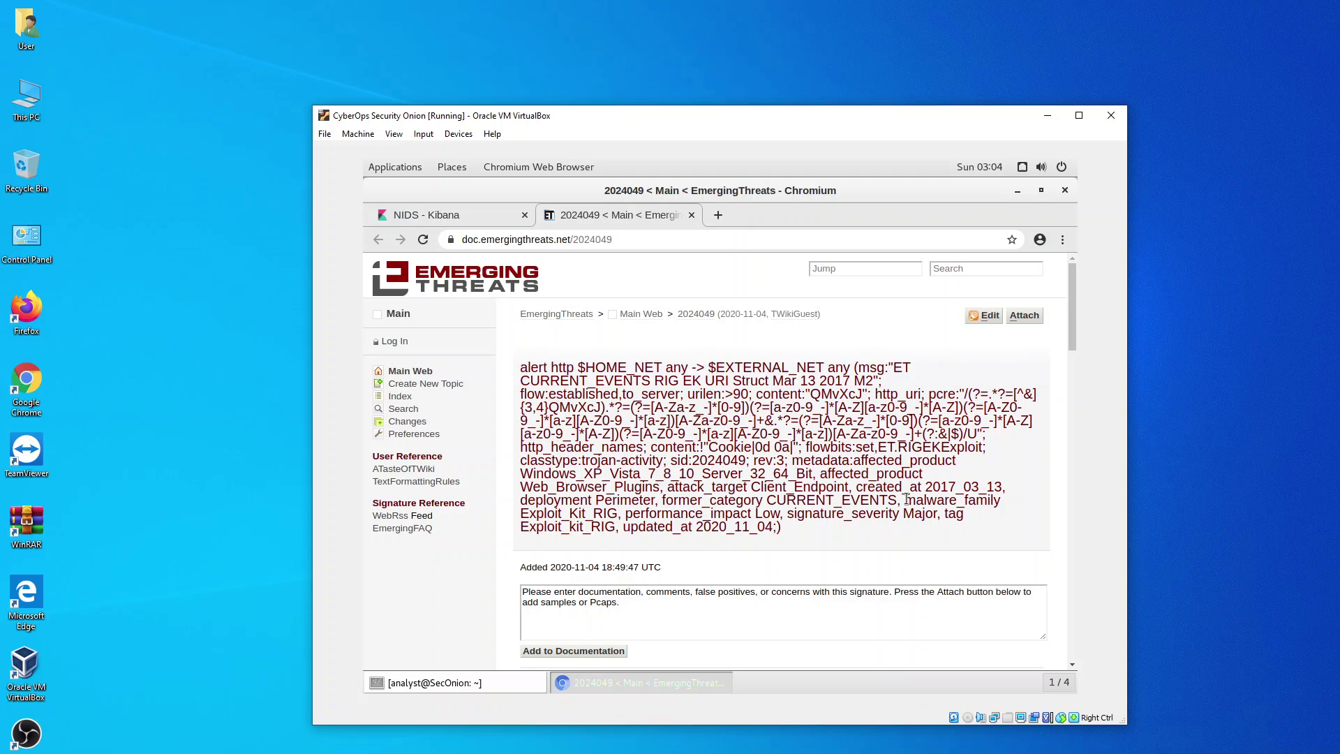
{"action": "left_click_drag", "start_coordinate": [906, 498], "coordinate": [623, 514]}
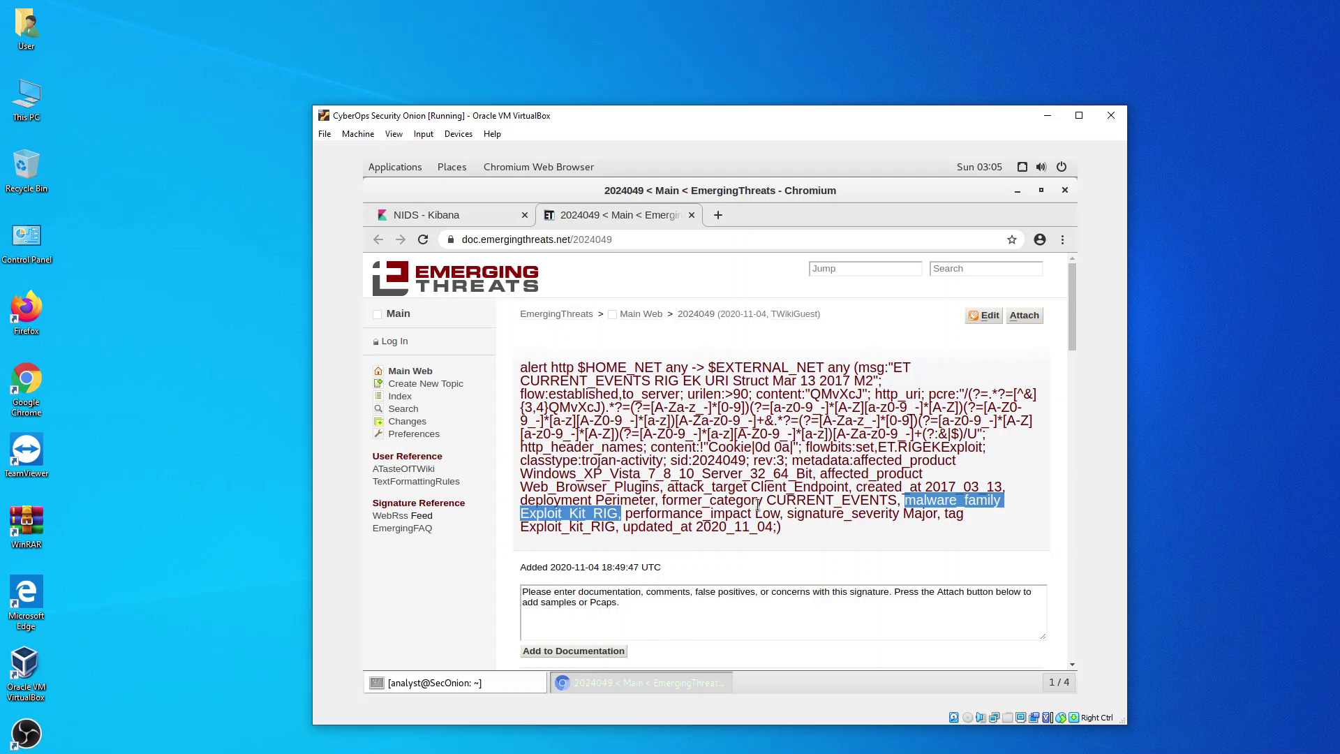
{"action": "left_click_drag", "start_coordinate": [795, 515], "coordinate": [937, 514]}
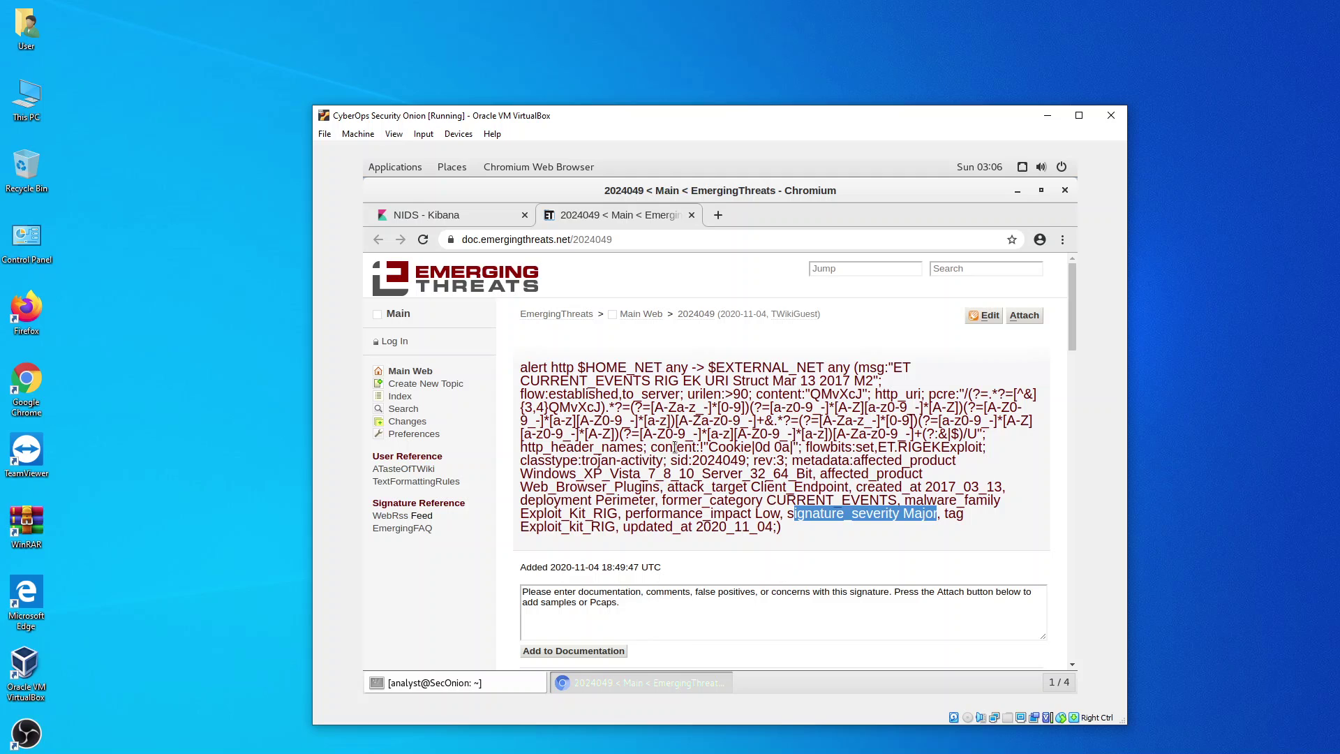
{"action": "left_click", "coordinate": [552, 173]}
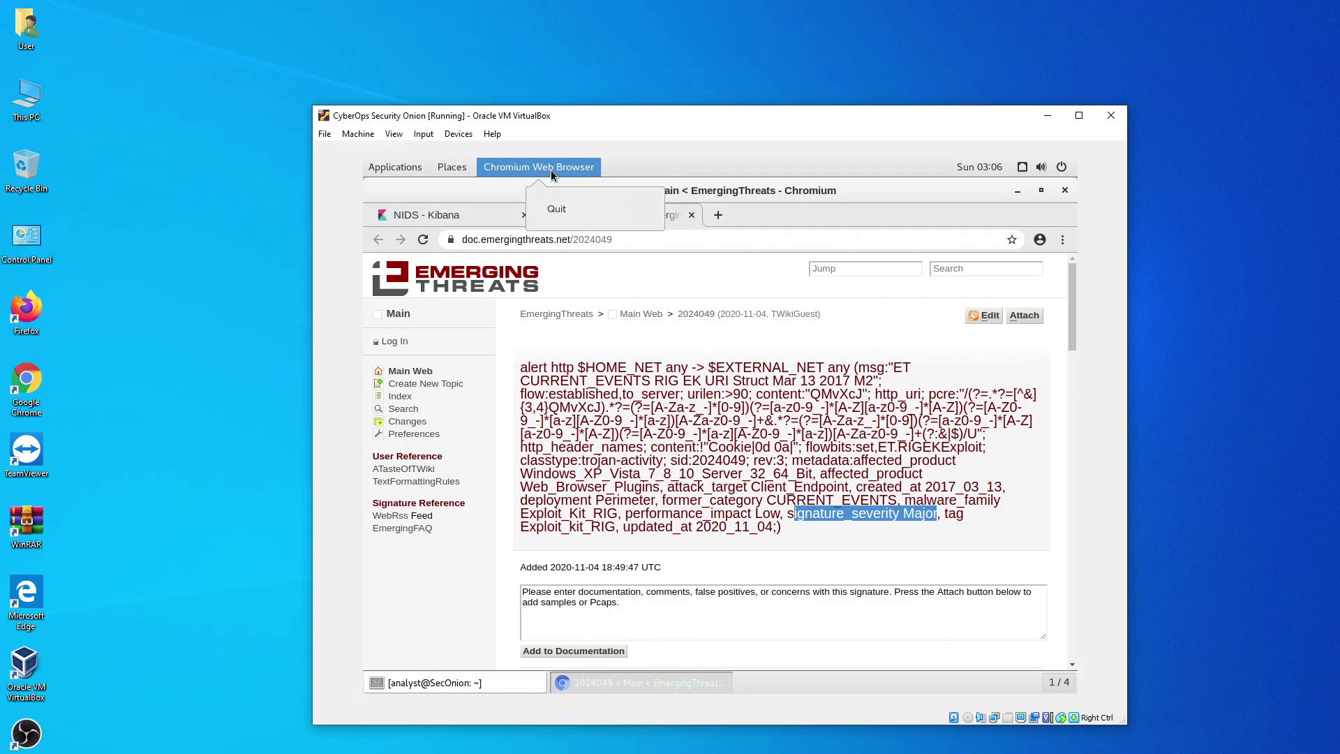
{"action": "left_click", "coordinate": [959, 169]}
{"action": "left_click", "coordinate": [723, 170]}
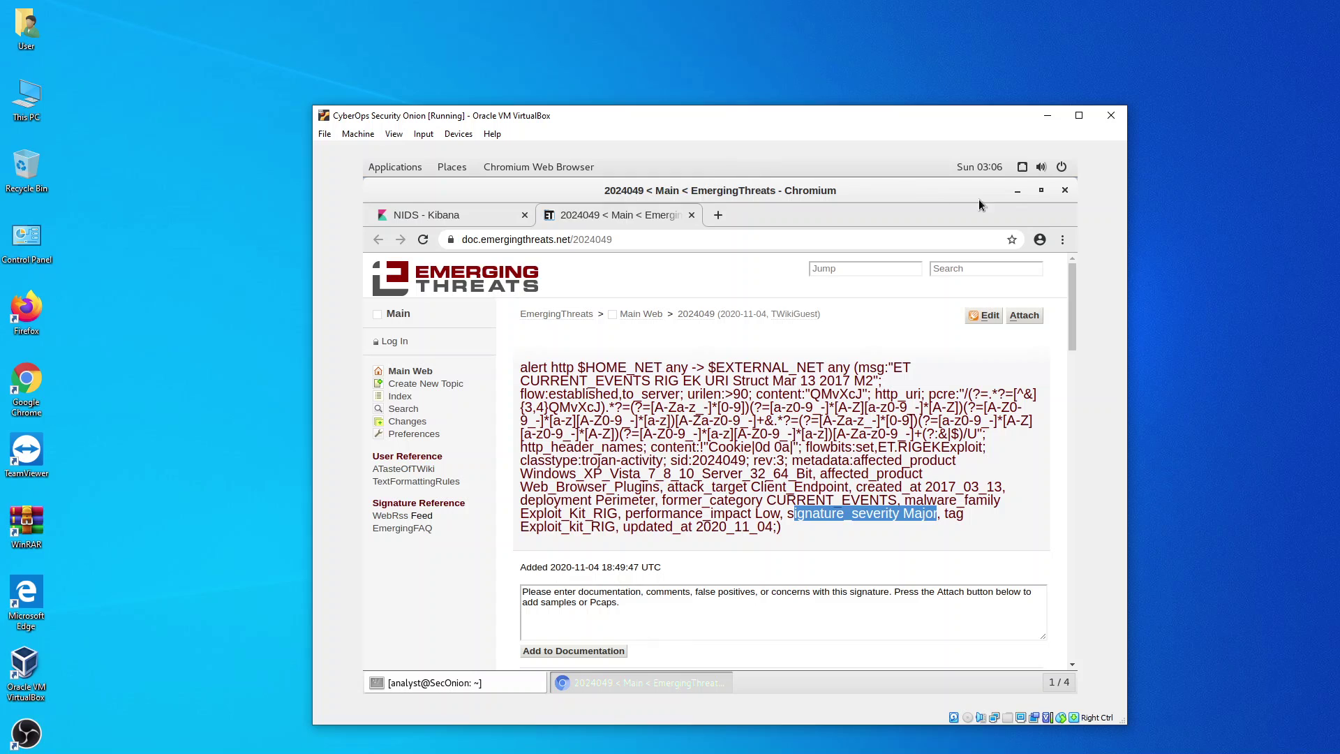
{"action": "left_click", "coordinate": [1018, 190]}
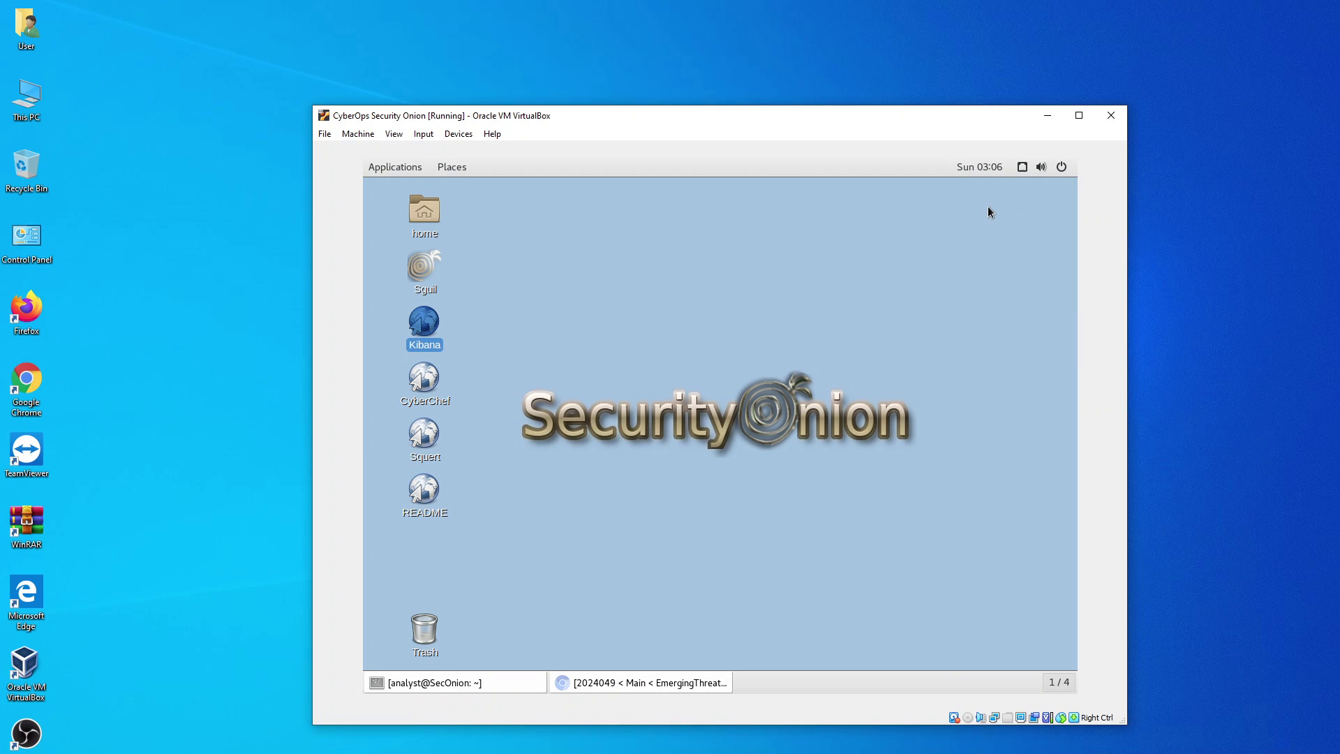
{"action": "left_click", "coordinate": [630, 677]}
- Search Google for "exploit kits" in a new browser tab
{"action": "left_click", "coordinate": [717, 214]}
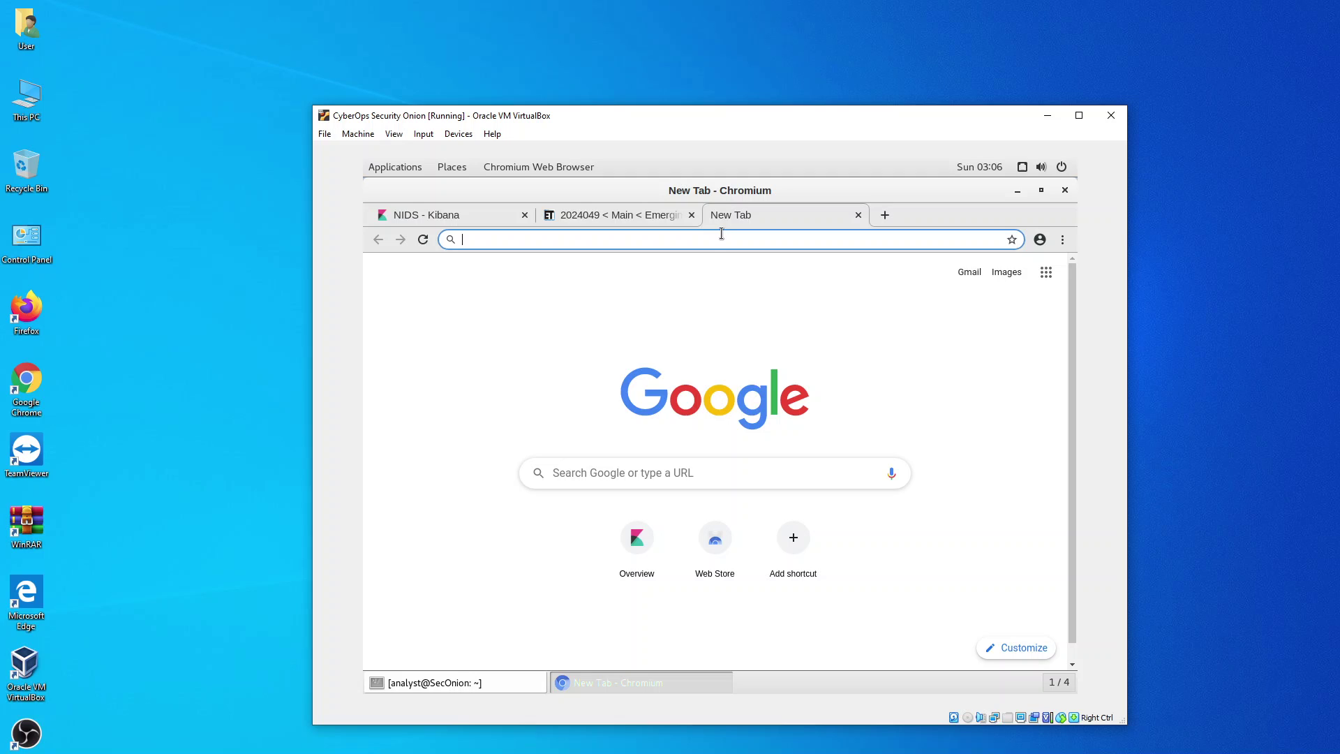
{"action": "type", "text": "E"}
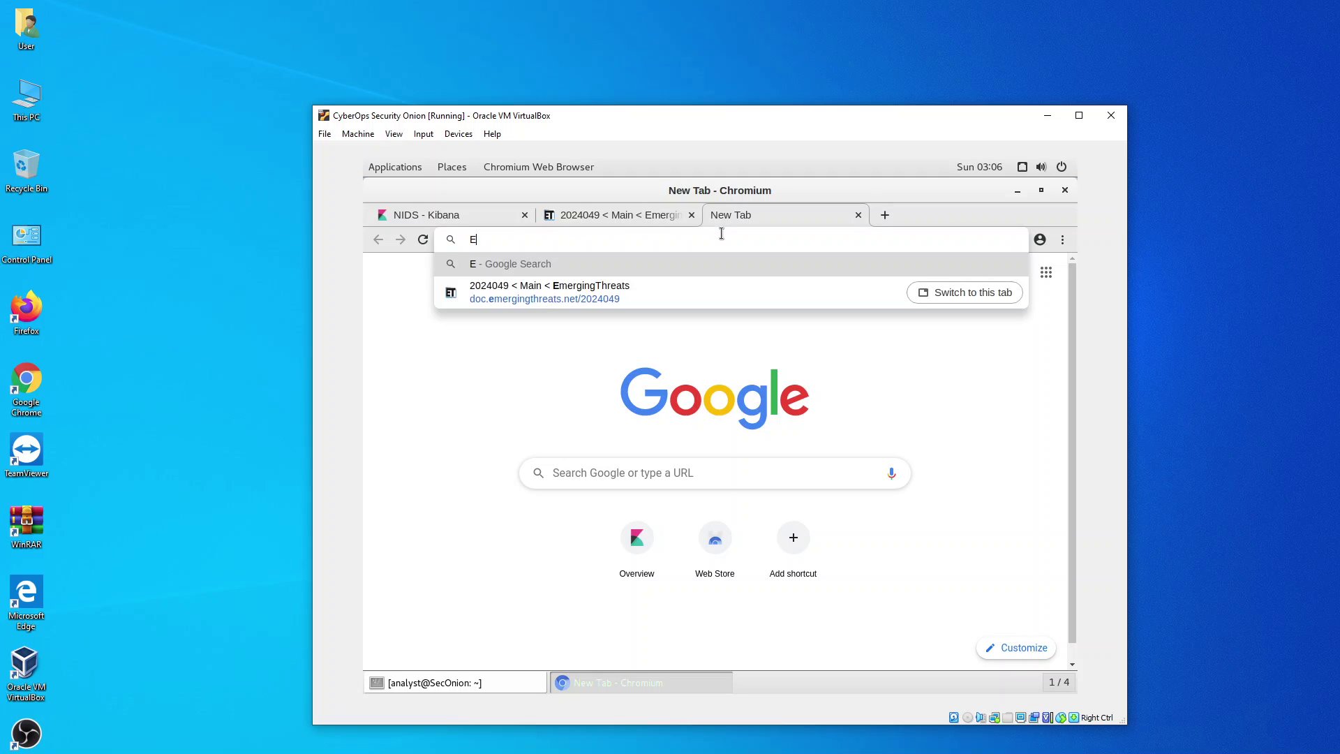
{"action": "type", "text": "xploit "}
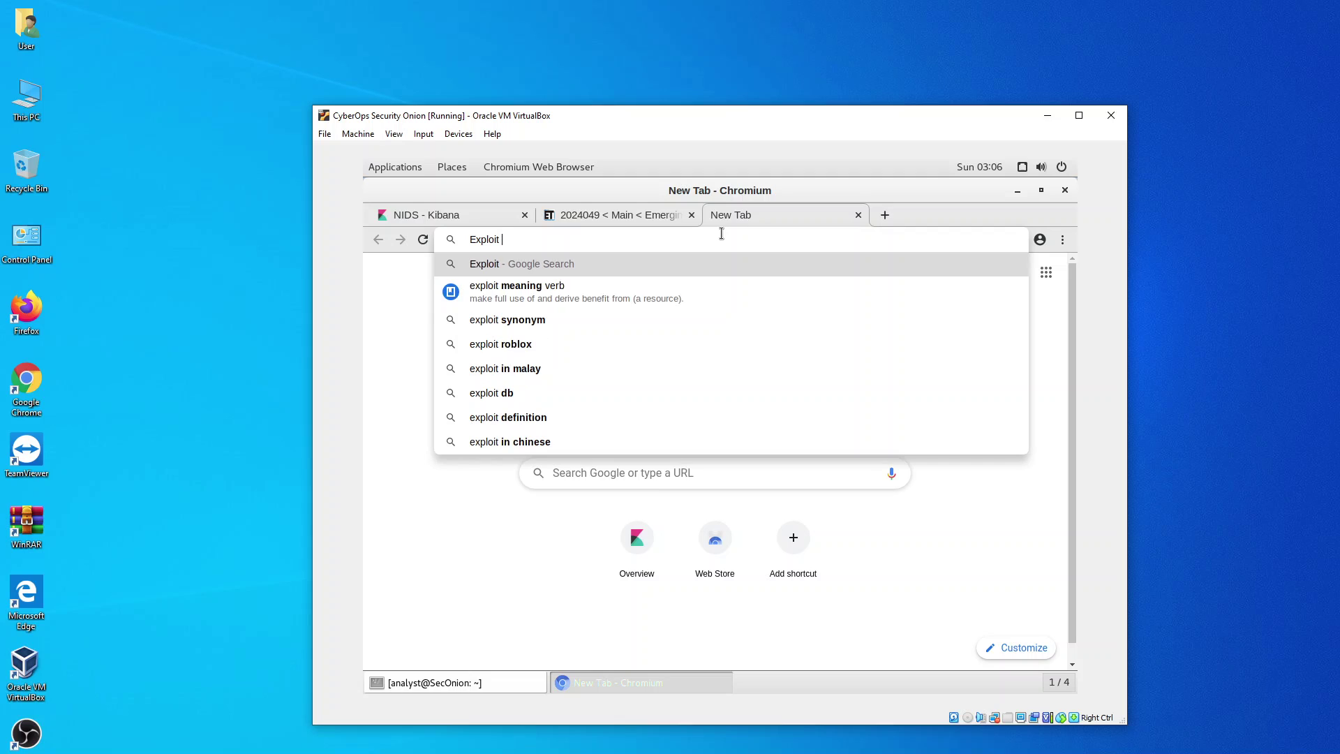
{"action": "type", "text": "kit"}
{"action": "key", "text": "Return"}
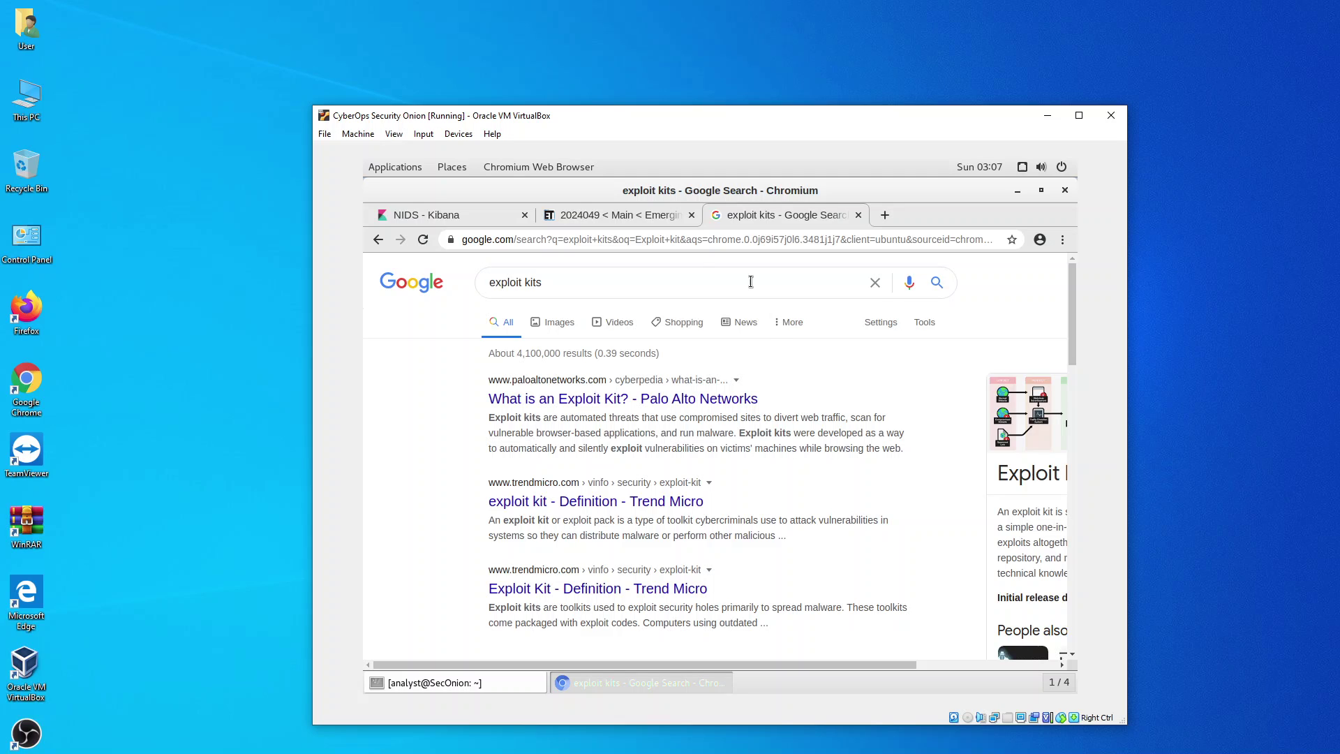
- Return to the Kibana NIDS dashboard and open the alert's capME! transcript from its _id value
{"action": "left_click", "coordinate": [630, 218]}
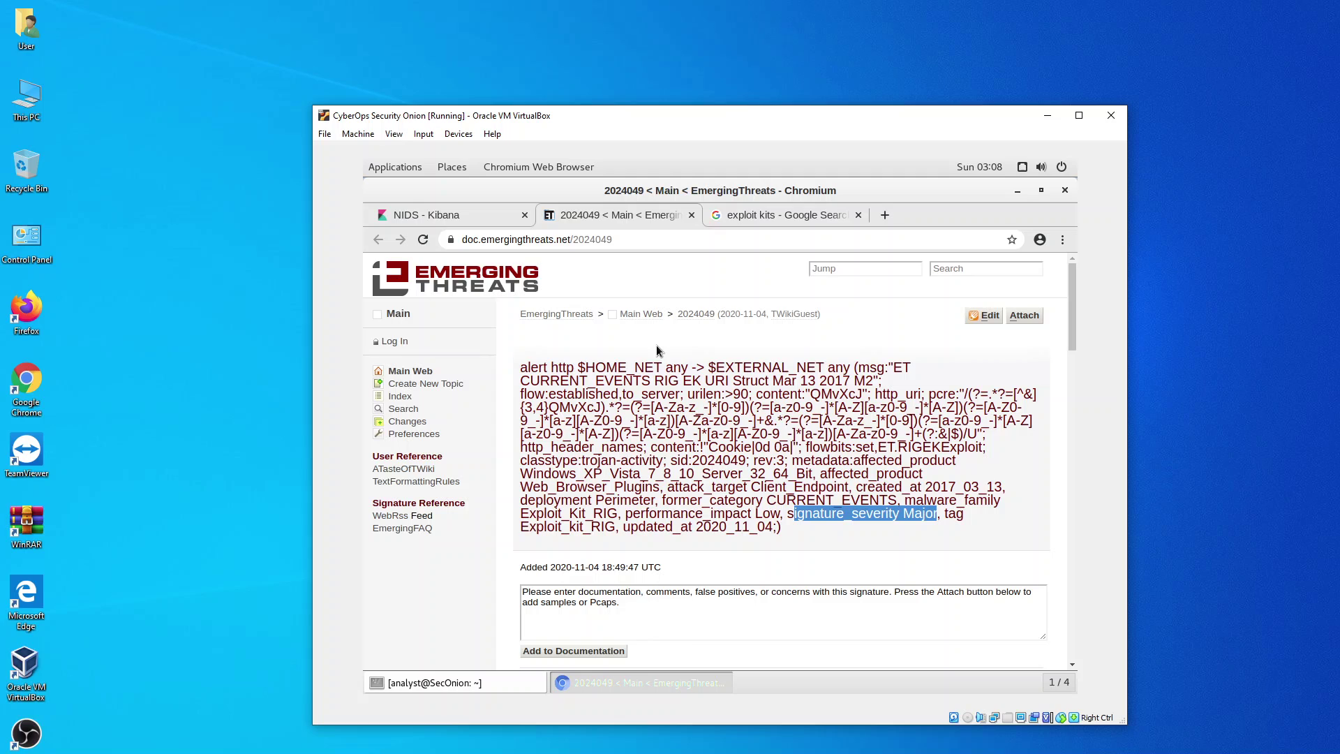
{"action": "left_click", "coordinate": [471, 215]}
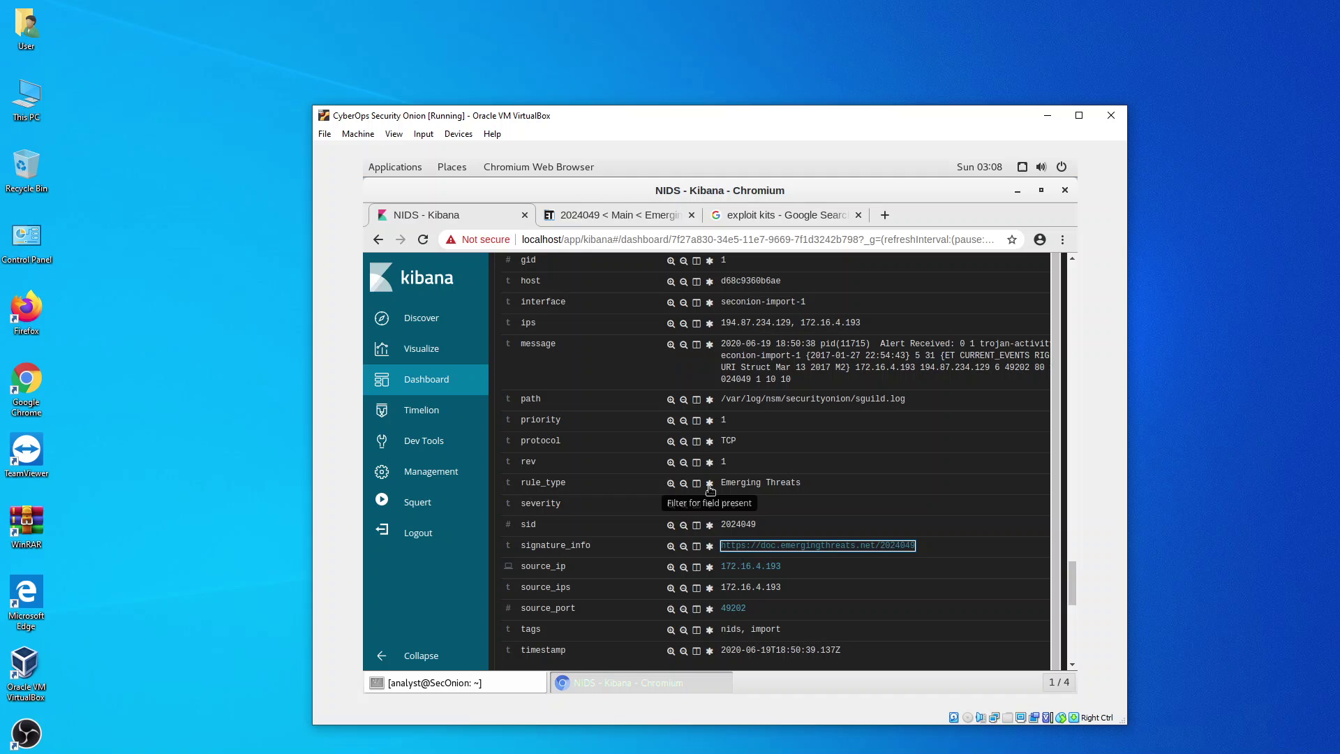
{"action": "scroll", "coordinate": [660, 452], "scroll_direction": "up", "scroll_amount": 2}
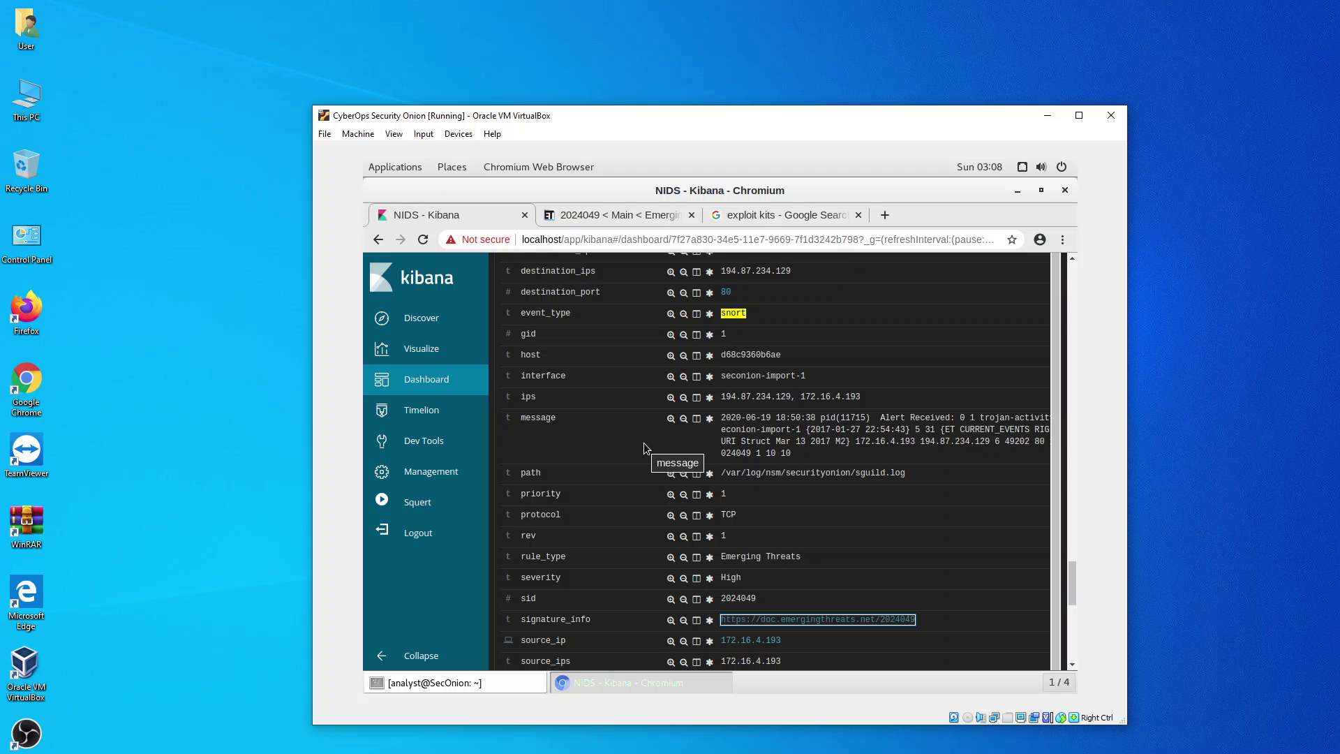
{"action": "scroll", "coordinate": [647, 430], "scroll_direction": "up", "scroll_amount": 2}
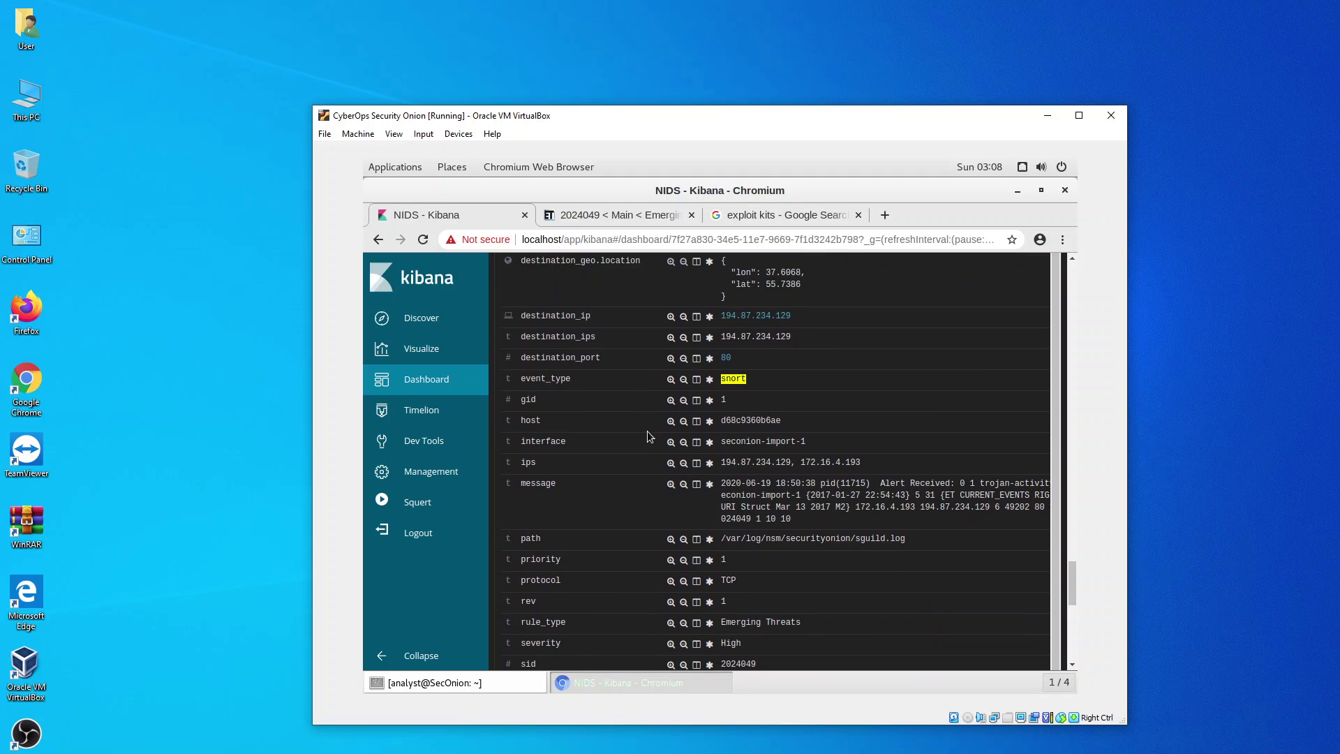
{"action": "scroll", "coordinate": [647, 430], "scroll_direction": "down", "scroll_amount": 4}
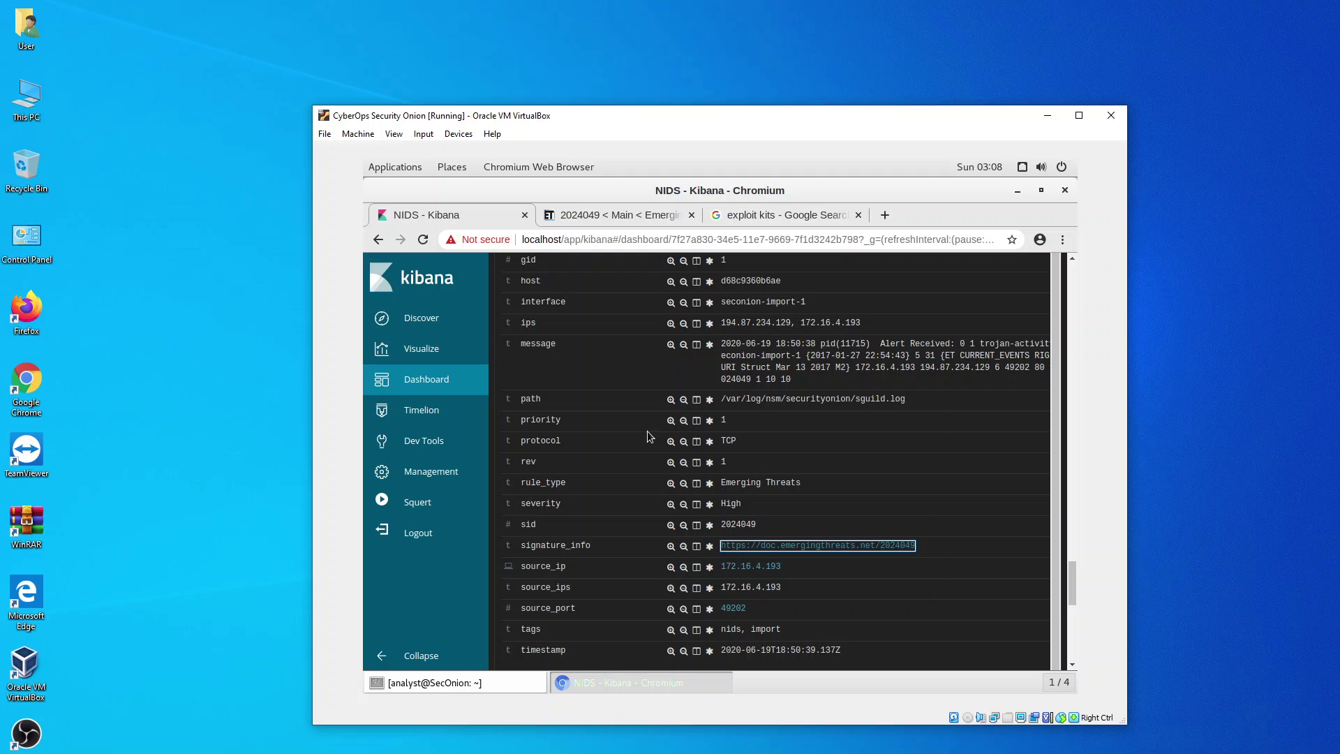
{"action": "scroll", "coordinate": [614, 417], "scroll_direction": "up", "scroll_amount": 4}
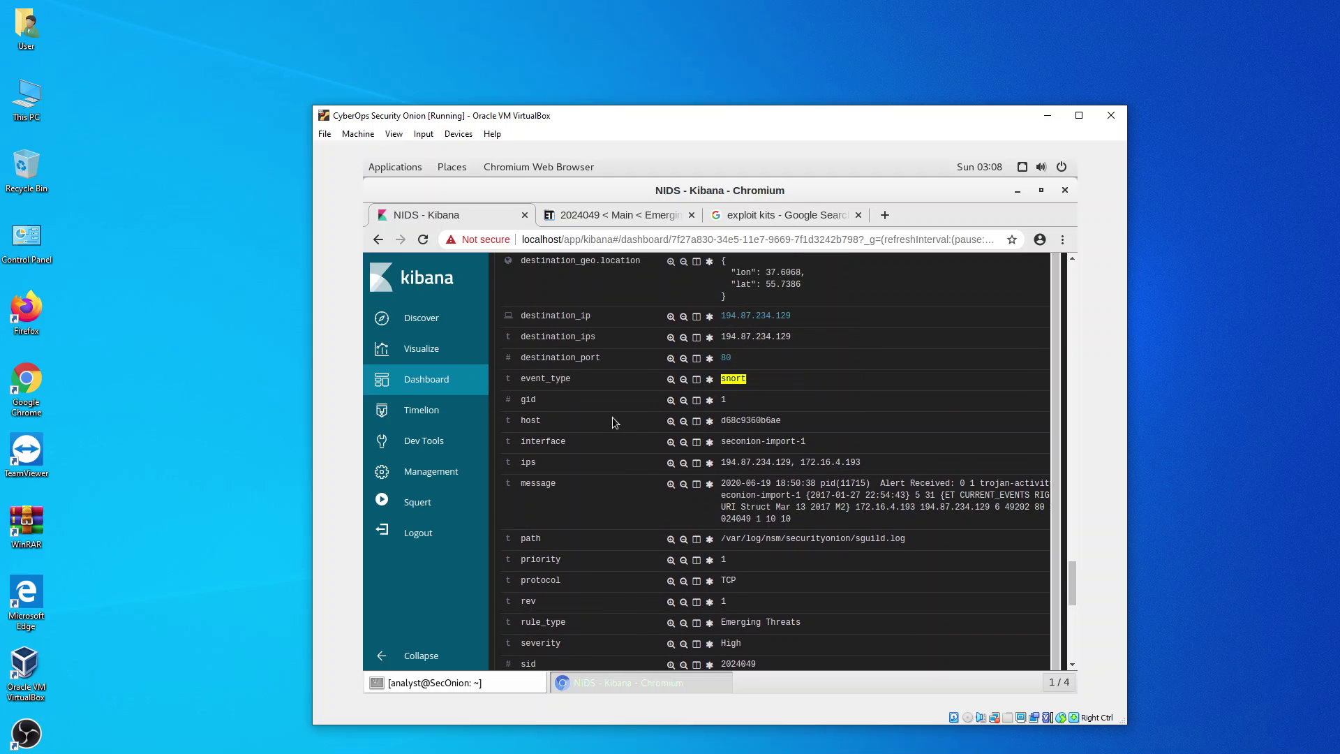
{"action": "scroll", "coordinate": [793, 426], "scroll_direction": "up", "scroll_amount": 5}
{"action": "scroll", "coordinate": [792, 426], "scroll_direction": "up", "scroll_amount": 7}
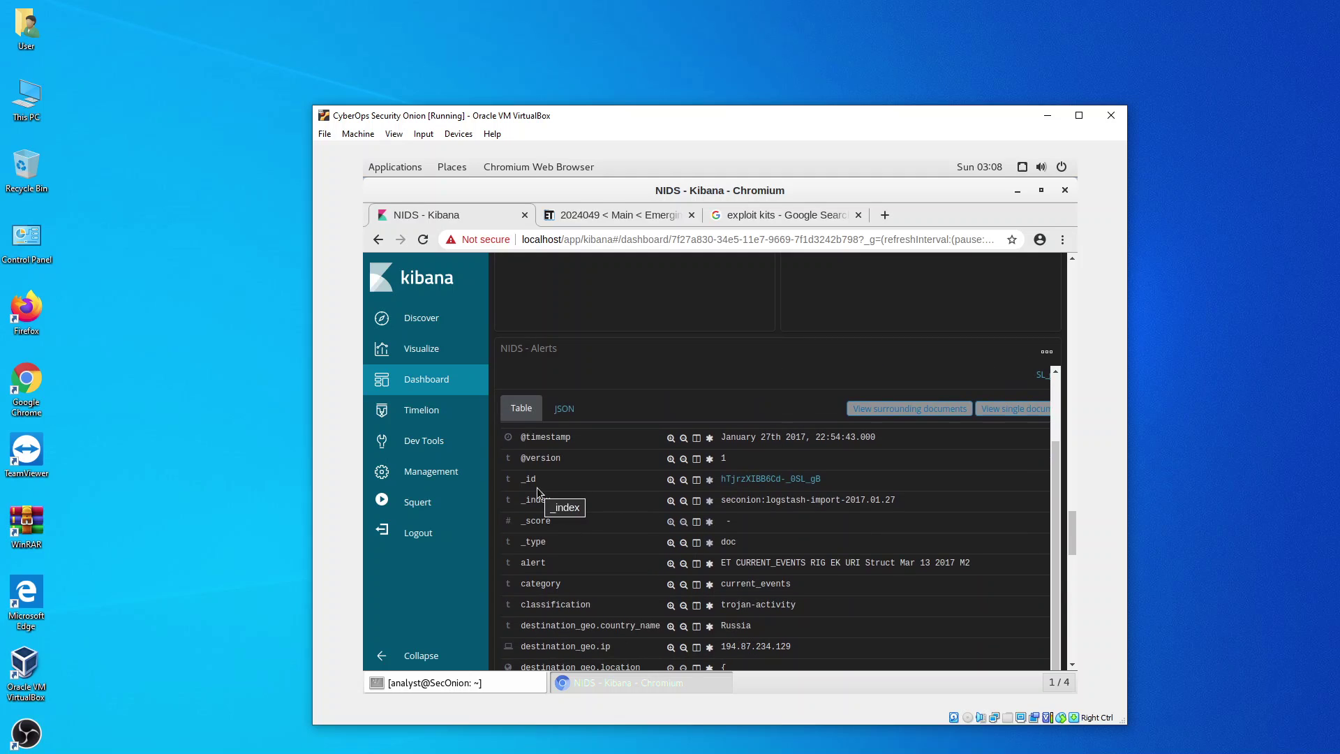
{"action": "left_click", "coordinate": [782, 481]}
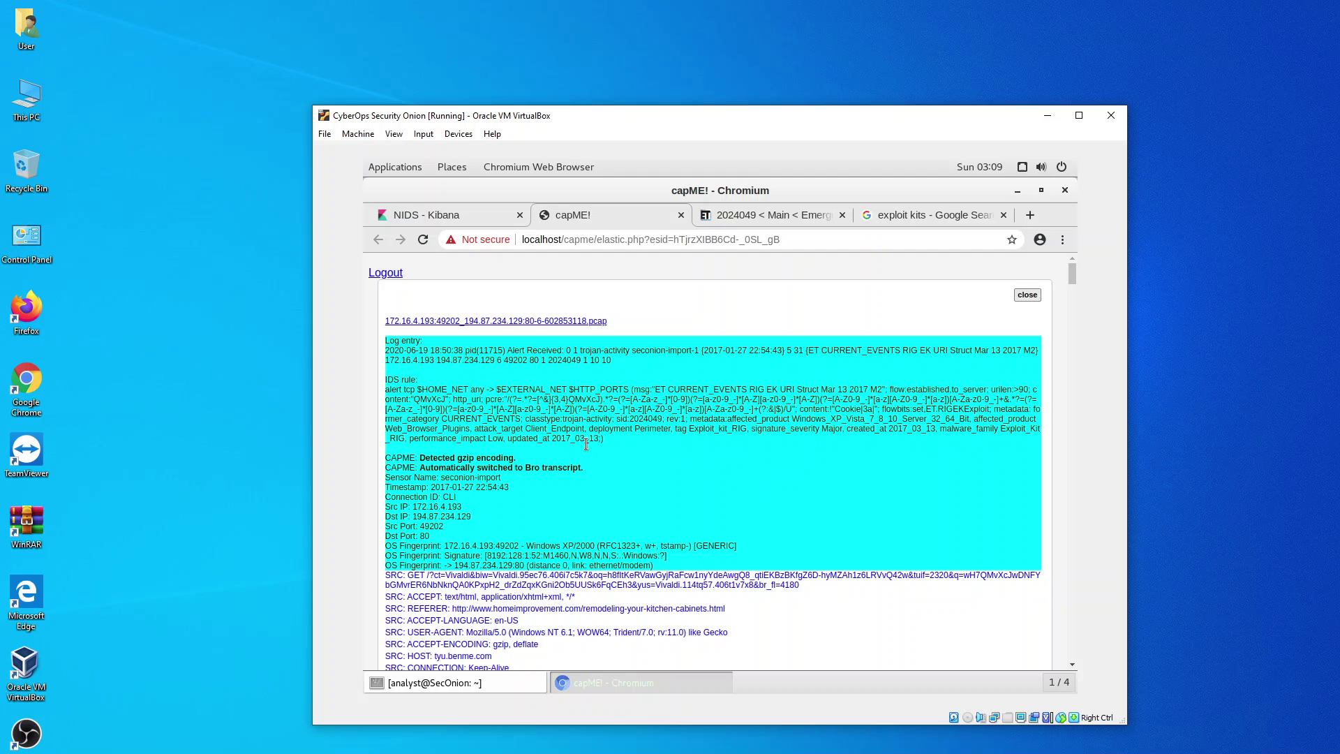
- Look through the source and destination HTTP exchanges in the capME! transcript
{"action": "scroll", "coordinate": [592, 477], "scroll_direction": "down", "scroll_amount": 5}
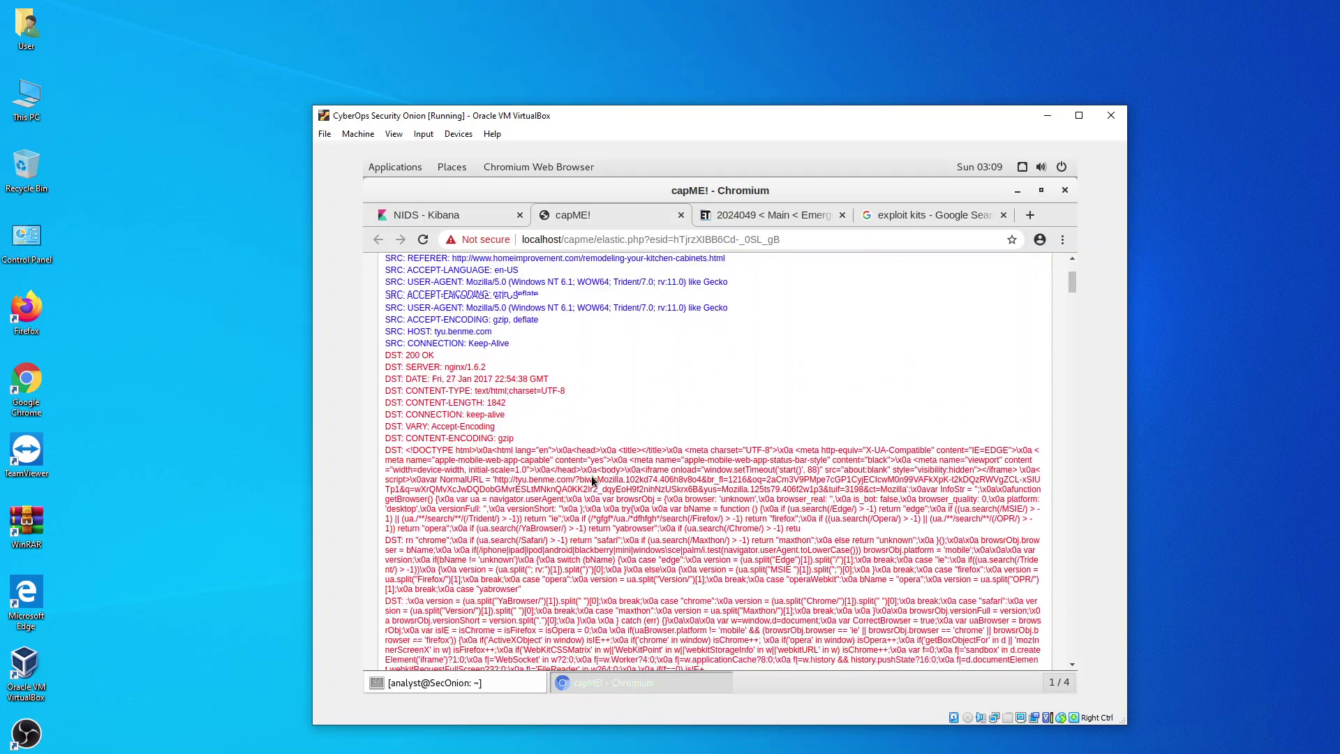
{"action": "scroll", "coordinate": [591, 475], "scroll_direction": "down", "scroll_amount": 4}
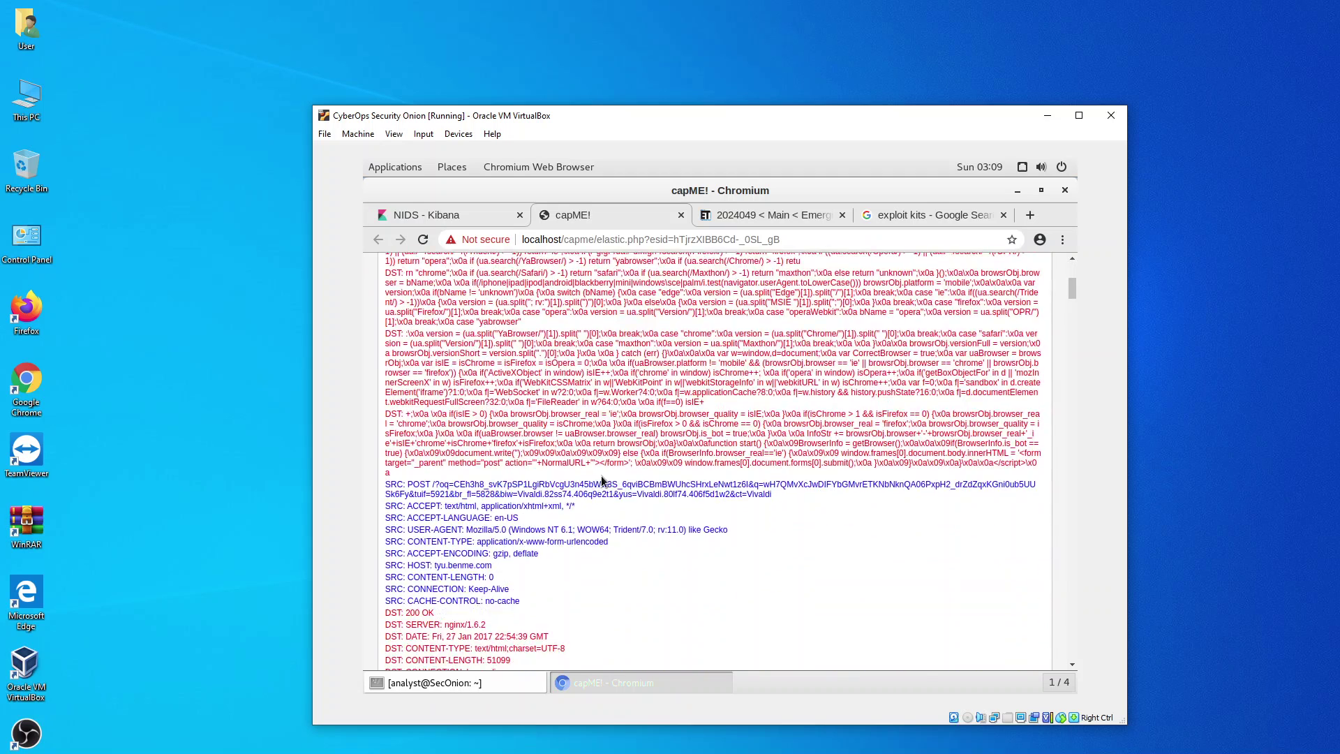
{"action": "scroll", "coordinate": [601, 480], "scroll_direction": "up", "scroll_amount": 1}
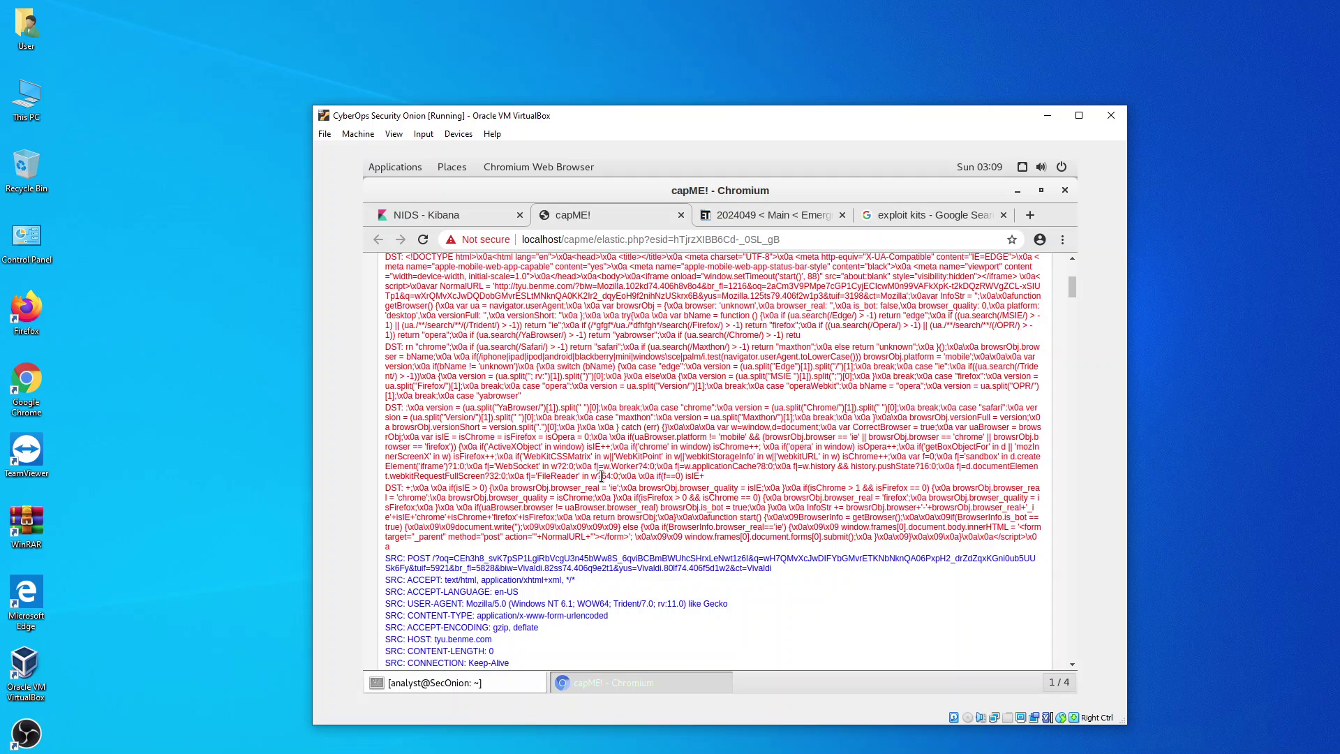
- Highlight the headers of the first source request in the capME! transcript and the pcap file link above the log entry
{"action": "scroll", "coordinate": [601, 476], "scroll_direction": "up", "scroll_amount": 5}
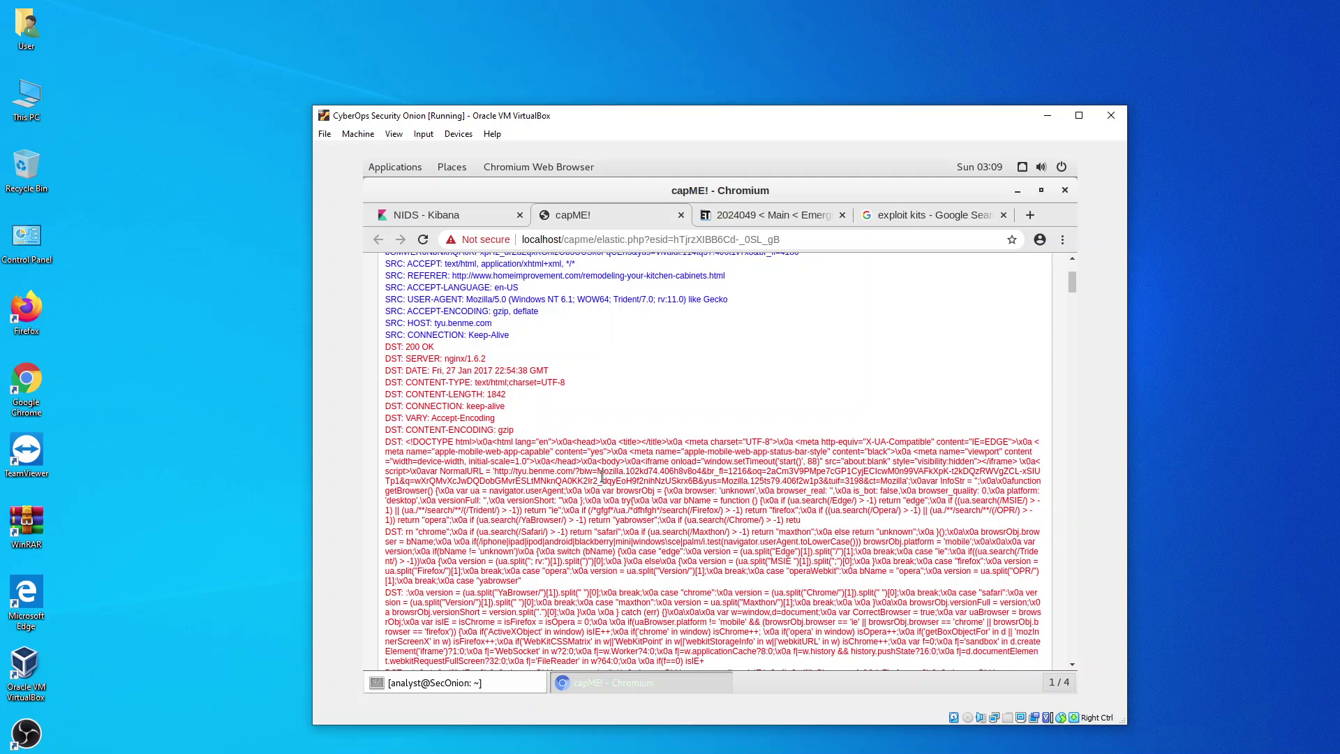
{"action": "scroll", "coordinate": [601, 476], "scroll_direction": "up", "scroll_amount": 4}
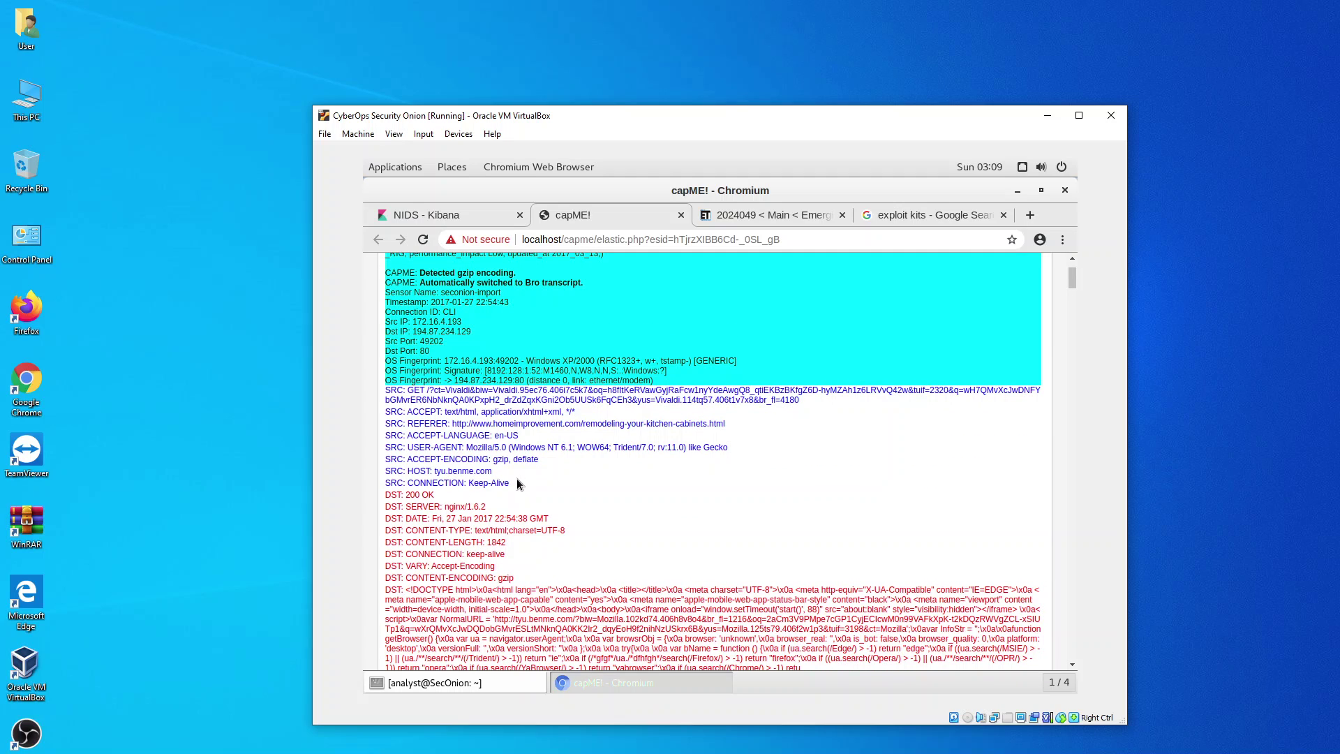
{"action": "left_click_drag", "start_coordinate": [517, 483], "coordinate": [390, 389]}
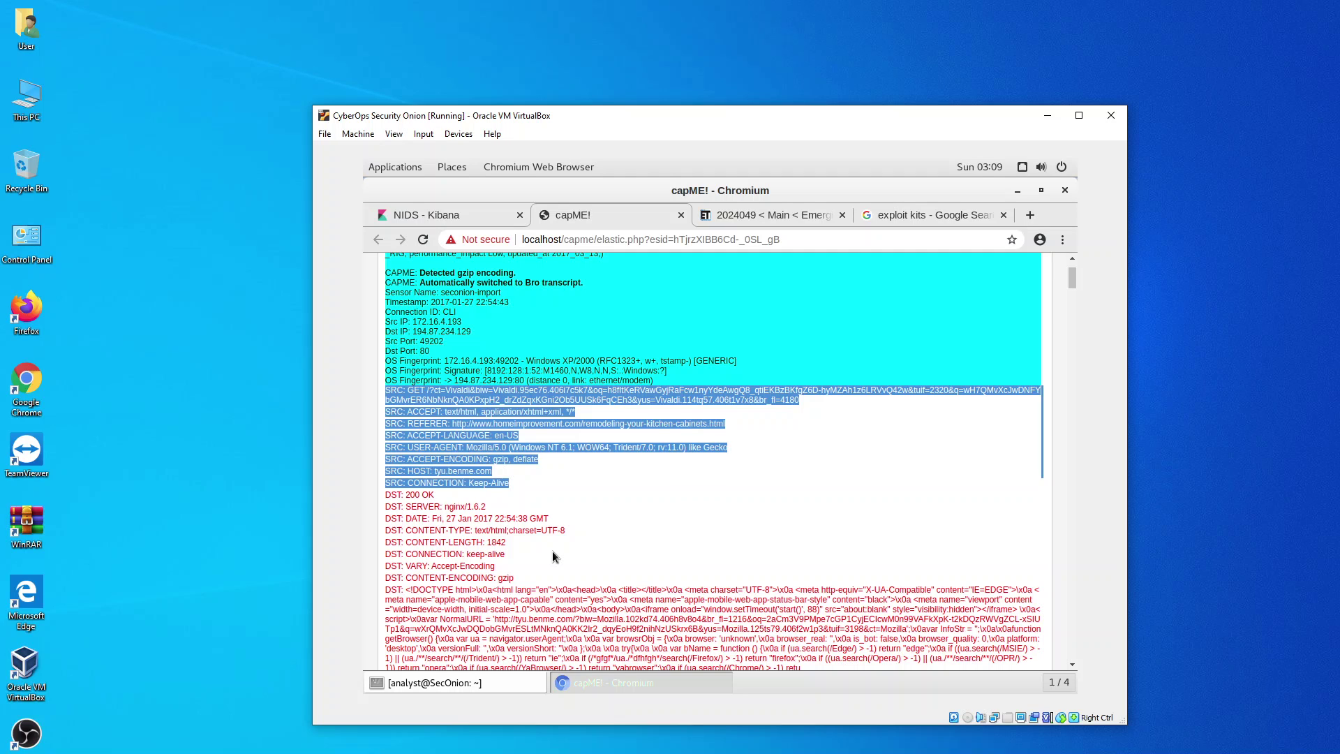
{"action": "scroll", "coordinate": [575, 541], "scroll_direction": "up", "scroll_amount": 5}
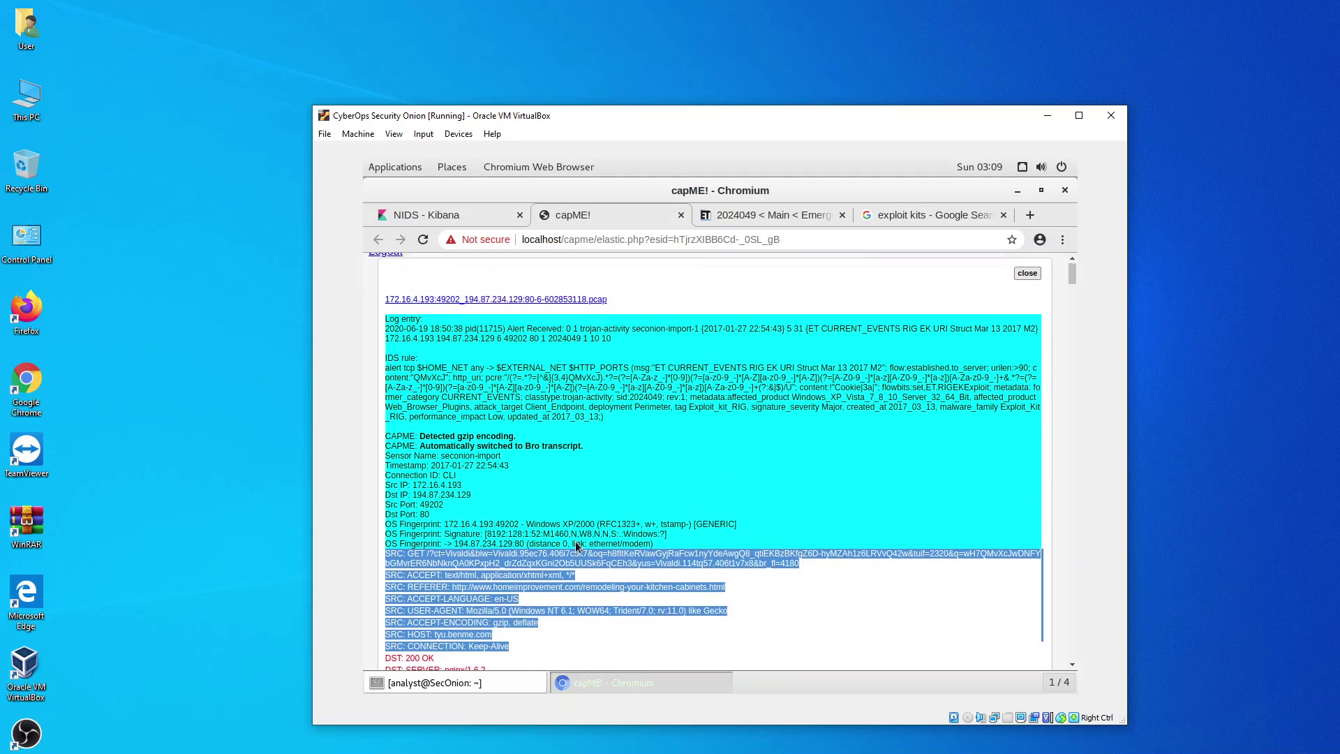
{"action": "left_click_drag", "start_coordinate": [608, 321], "coordinate": [384, 321]}
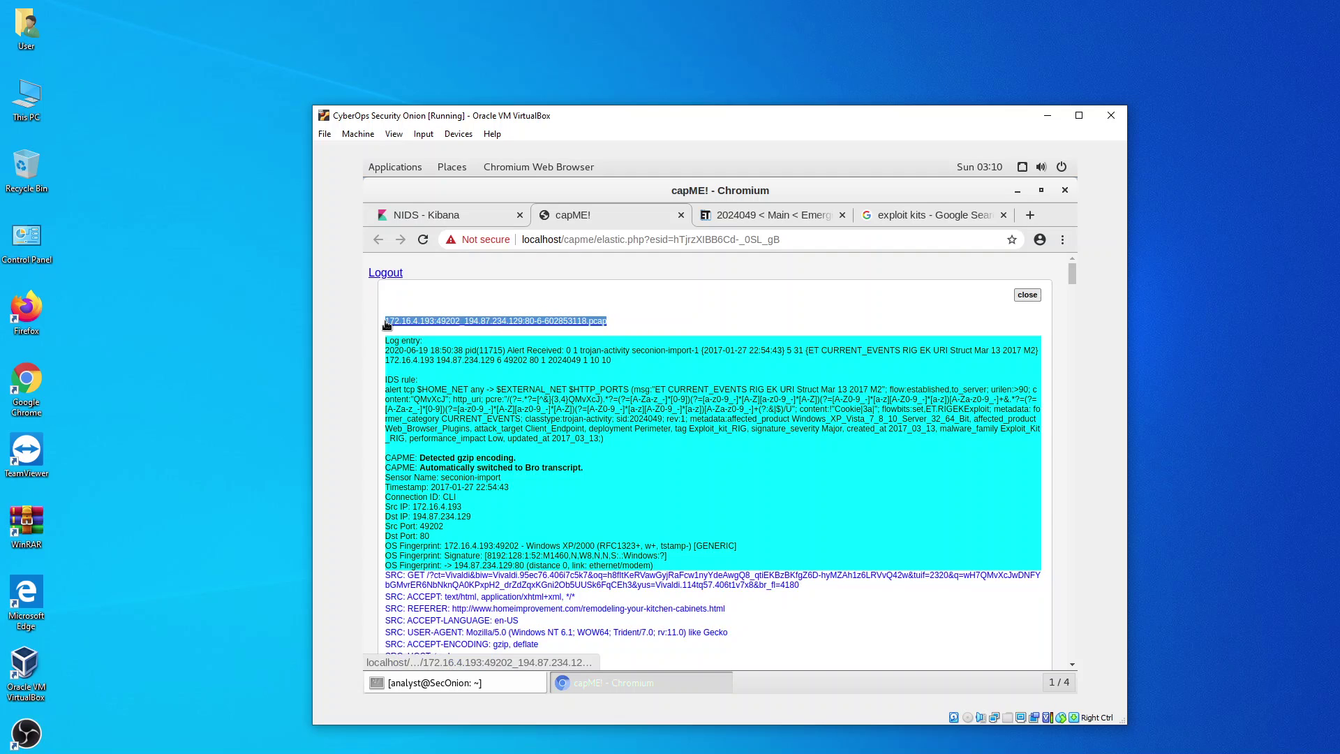
{"action": "left_click", "coordinate": [613, 324]}
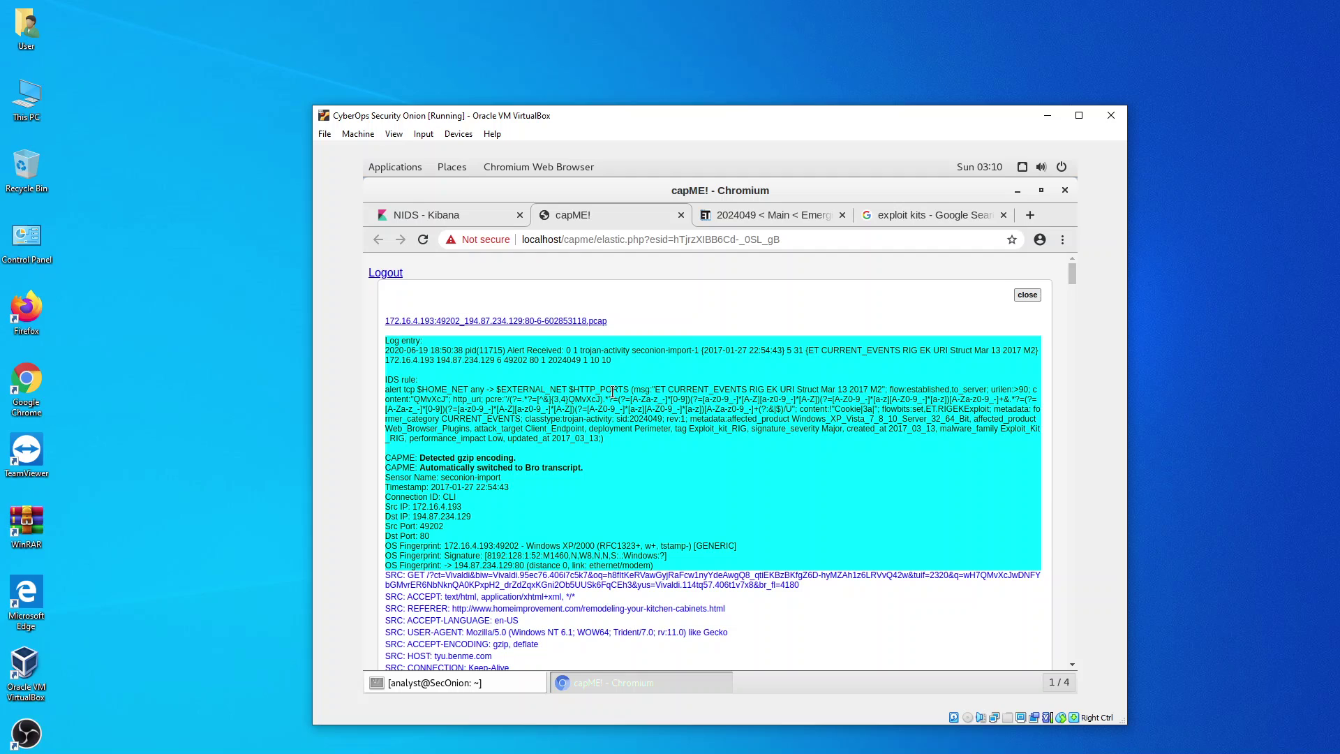
- Highlight the detected gzip encoding notice and the timestamp value in the transcript's capture details
{"action": "scroll", "coordinate": [613, 392], "scroll_direction": "down", "scroll_amount": 2}
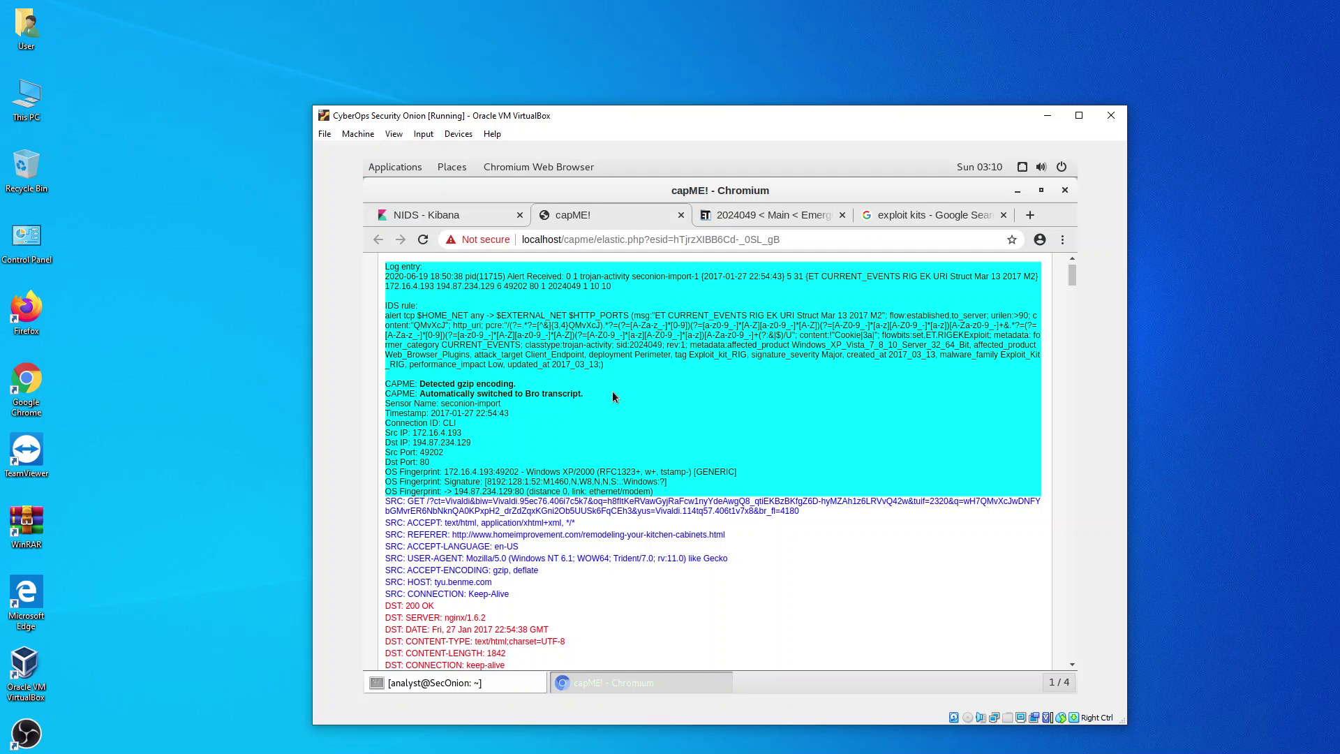
{"action": "left_click_drag", "start_coordinate": [518, 385], "coordinate": [420, 381]}
{"action": "left_click_drag", "start_coordinate": [510, 413], "coordinate": [432, 411]}
{"action": "left_click_drag", "start_coordinate": [405, 499], "coordinate": [812, 514]}
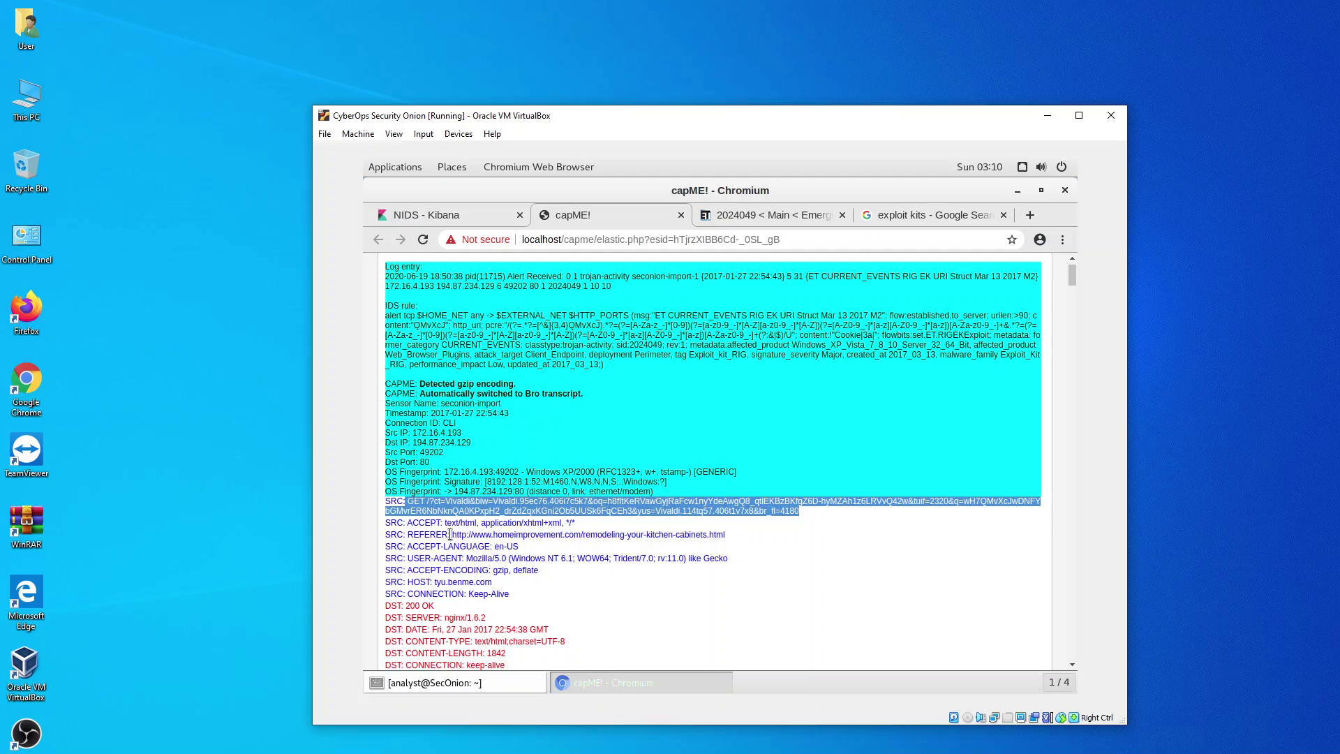
{"action": "left_click_drag", "start_coordinate": [451, 534], "coordinate": [738, 535]}
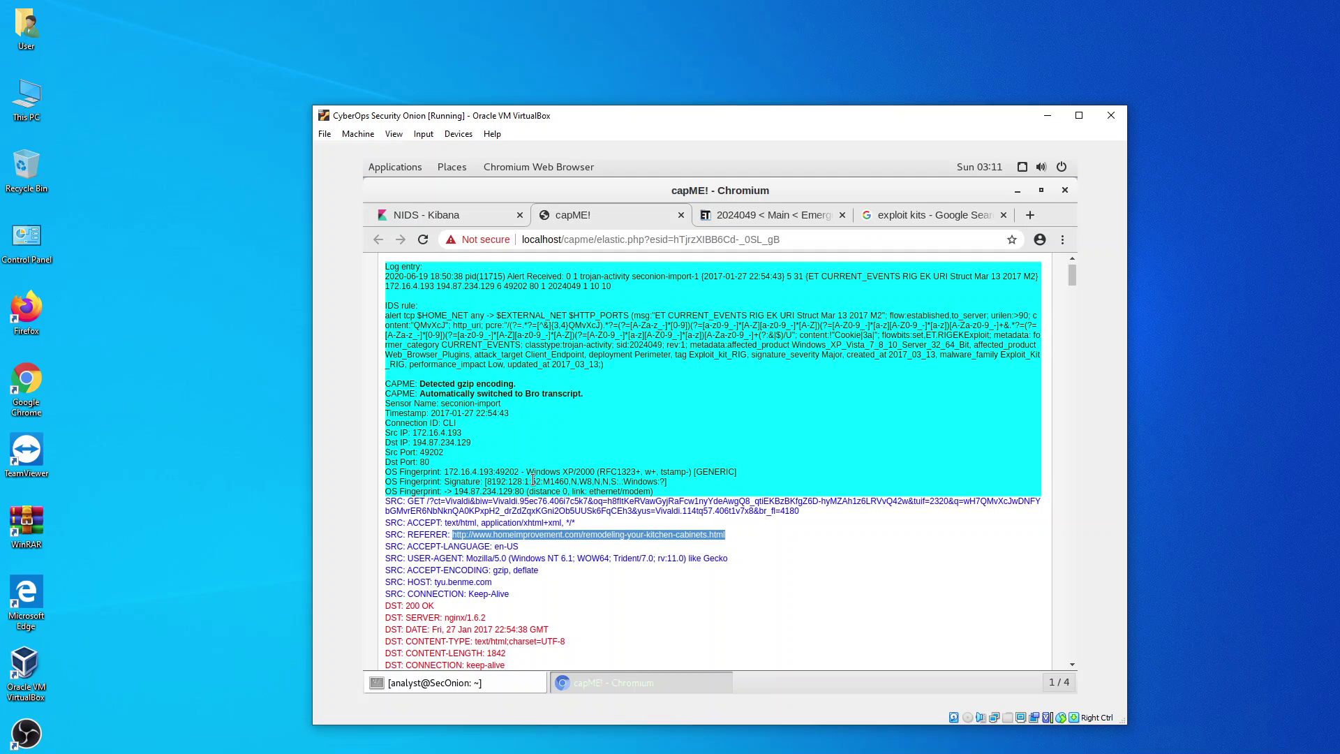
{"action": "left_click", "coordinate": [394, 502]}
{"action": "left_click_drag", "start_coordinate": [394, 502], "coordinate": [495, 511]}
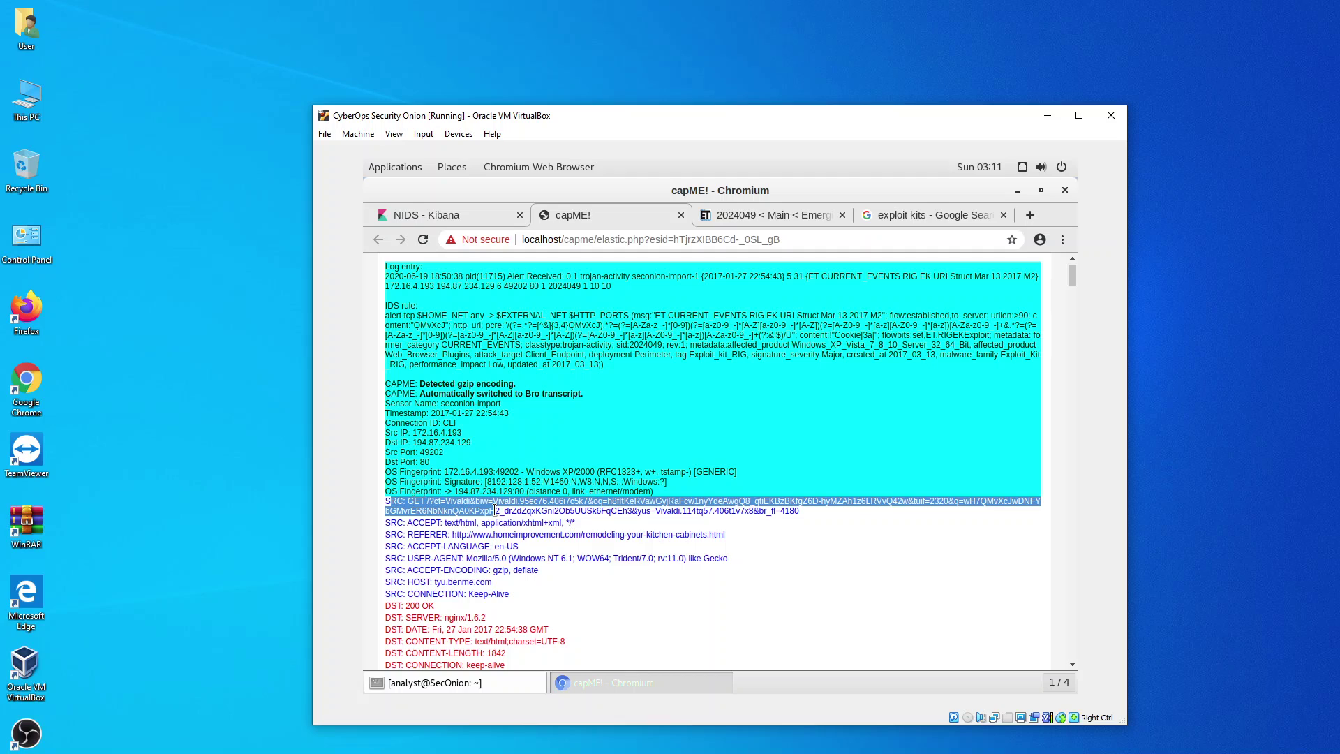
{"action": "left_click", "coordinate": [460, 535]}
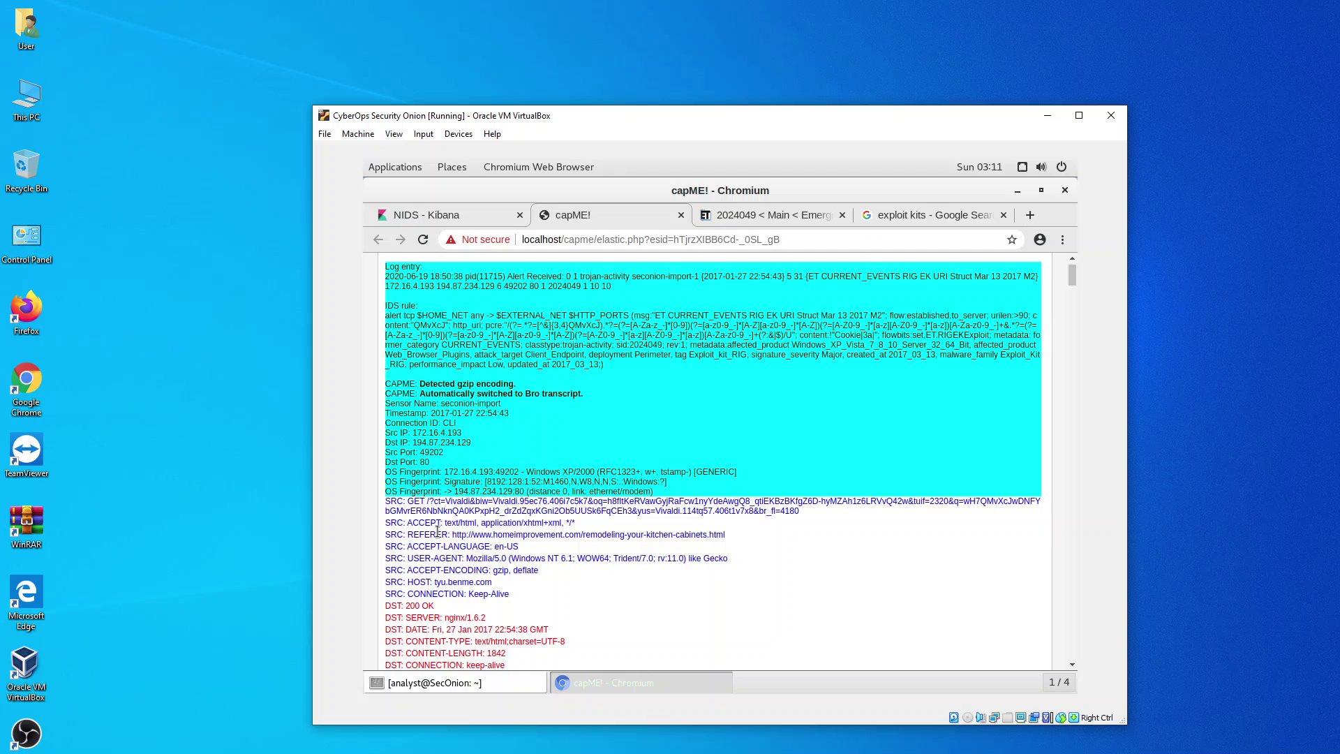
{"action": "left_click_drag", "start_coordinate": [457, 534], "coordinate": [736, 540]}
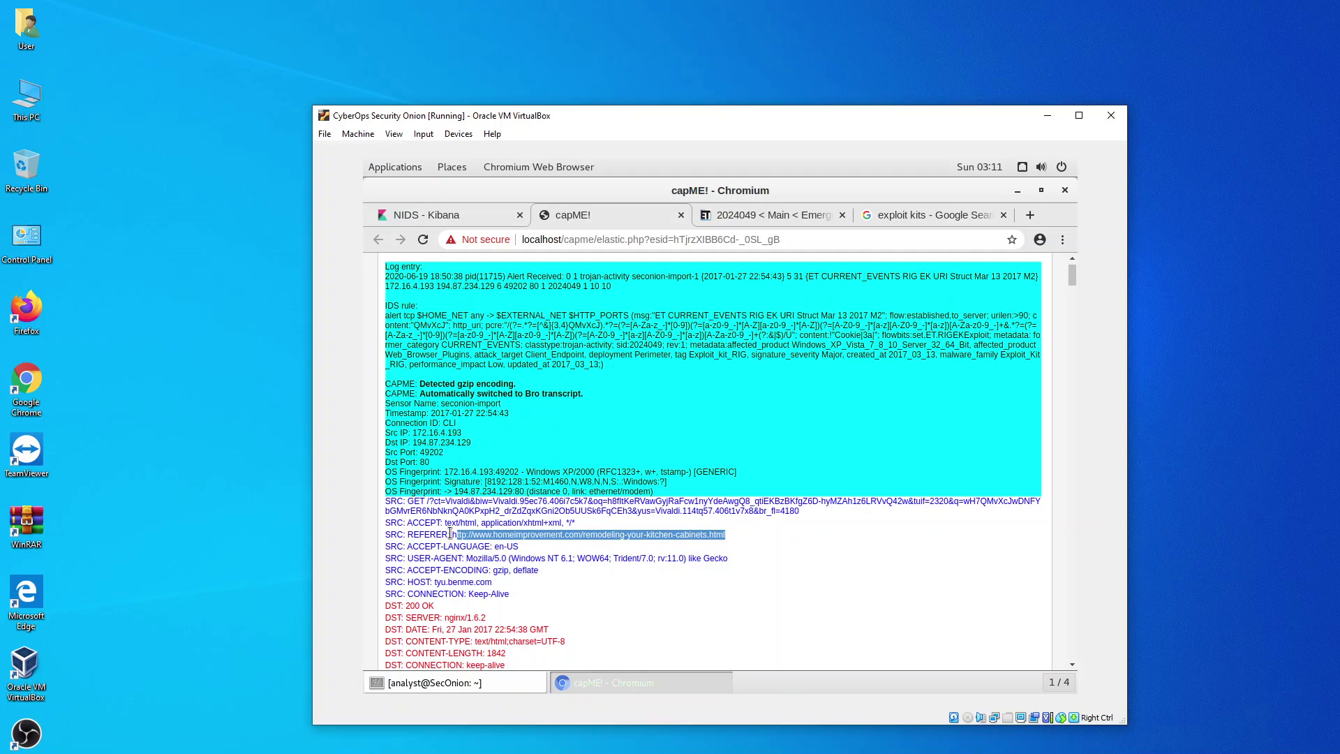
{"action": "left_click_drag", "start_coordinate": [450, 534], "coordinate": [388, 535]}
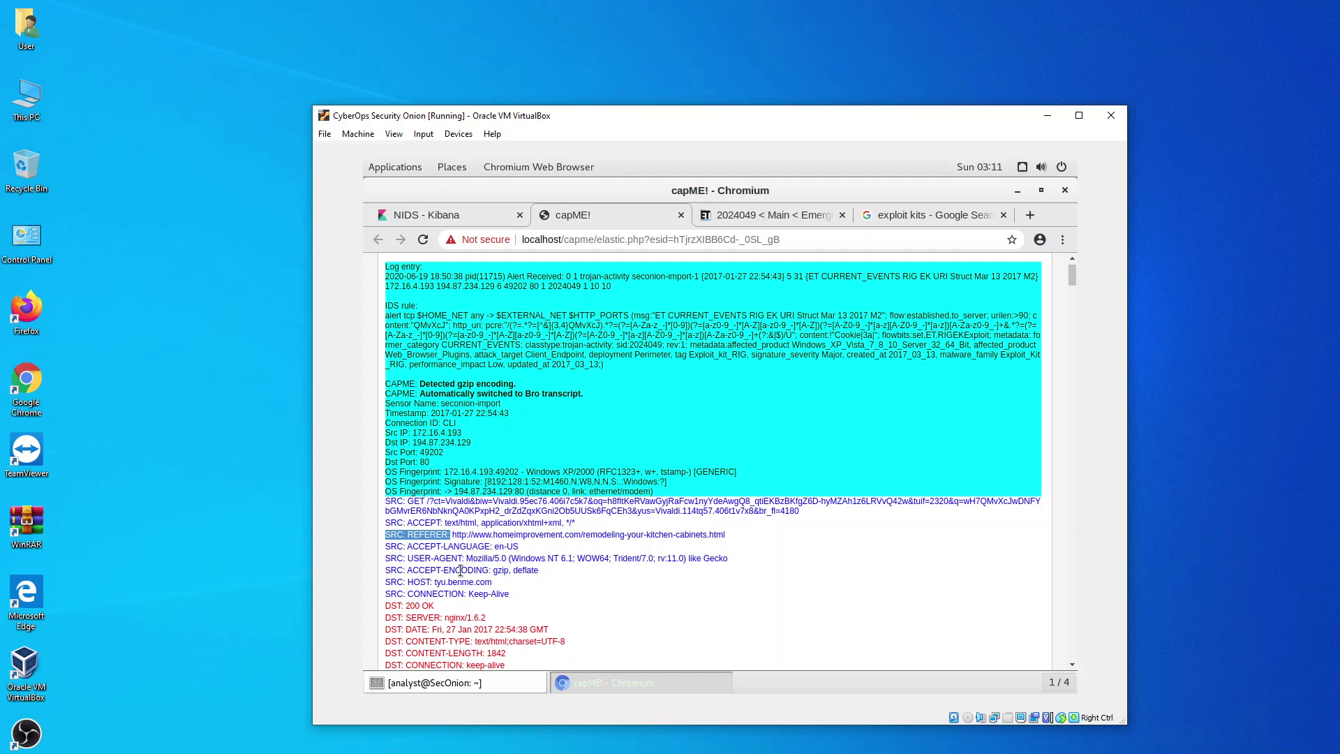
{"action": "left_click", "coordinate": [476, 593]}
{"action": "left_click_drag", "start_coordinate": [492, 581], "coordinate": [411, 579]}
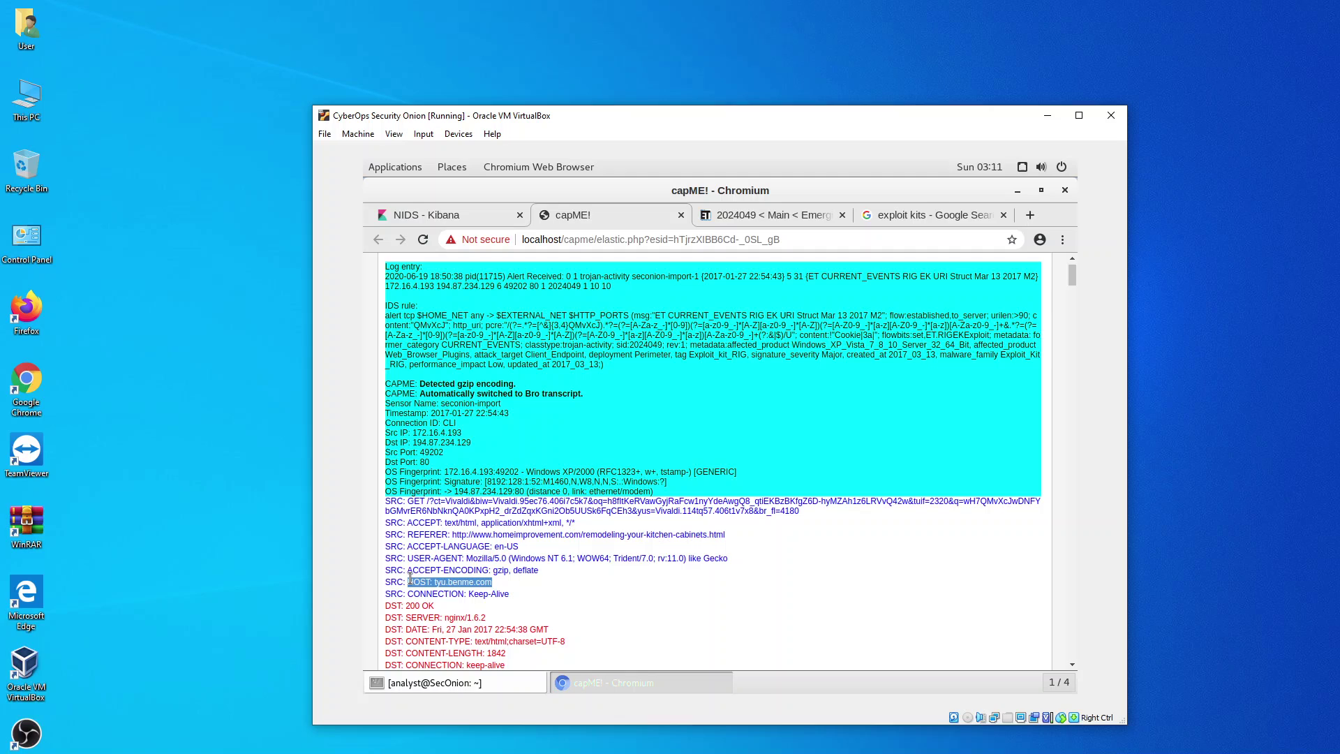
{"action": "left_click_drag", "start_coordinate": [410, 579], "coordinate": [407, 581]}
{"action": "left_click_drag", "start_coordinate": [473, 536], "coordinate": [581, 535]}
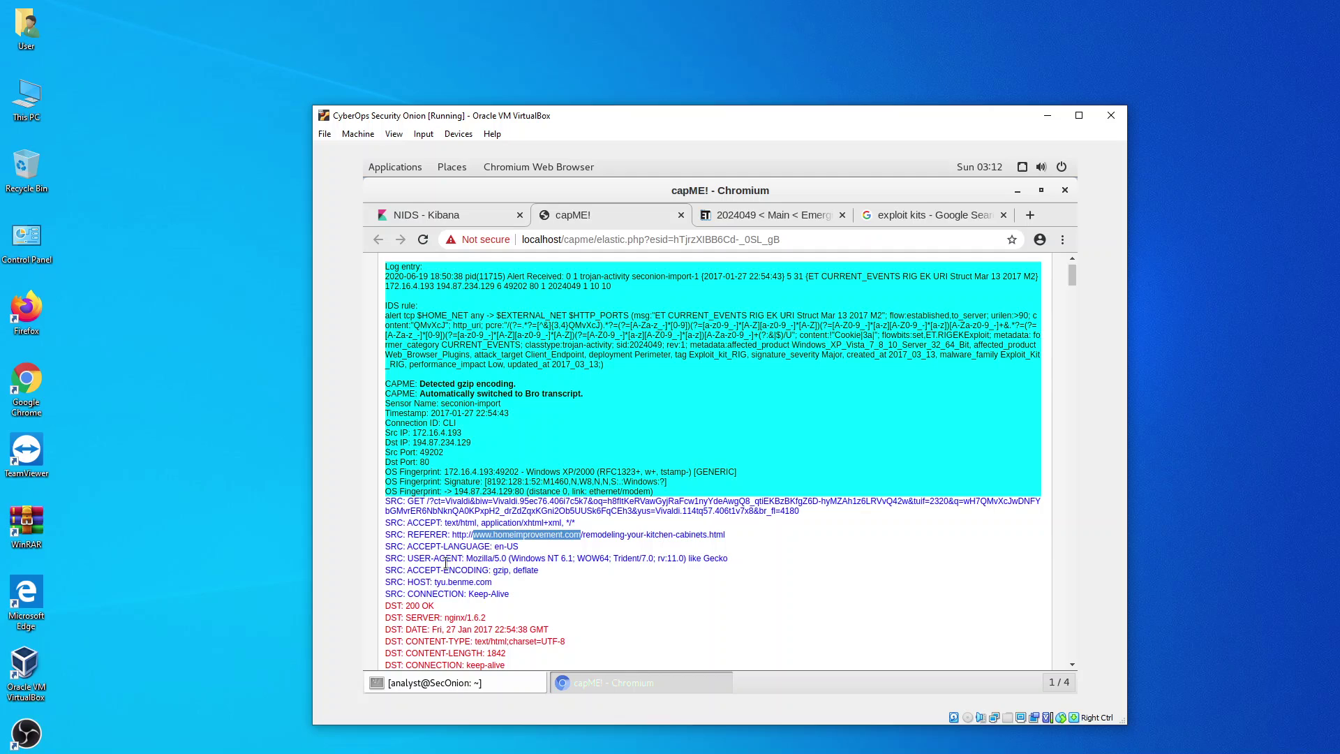
{"action": "left_click_drag", "start_coordinate": [435, 581], "coordinate": [491, 581]}
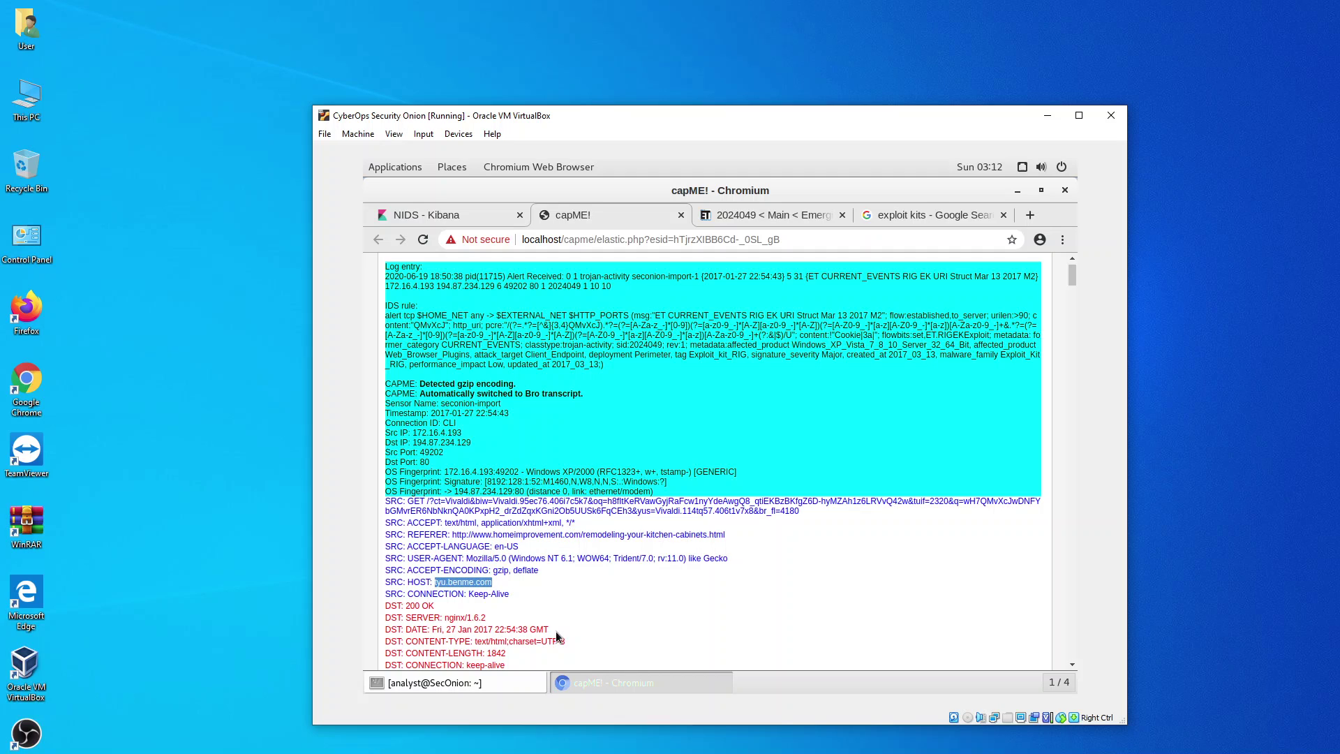
{"action": "left_click", "coordinate": [445, 582]}
{"action": "left_click_drag", "start_coordinate": [492, 582], "coordinate": [434, 584]}
- Highlight the gzip notice and the block from the connection ID through the source request headers, then clear the selection
{"action": "scroll", "coordinate": [660, 541], "scroll_direction": "up", "scroll_amount": 2}
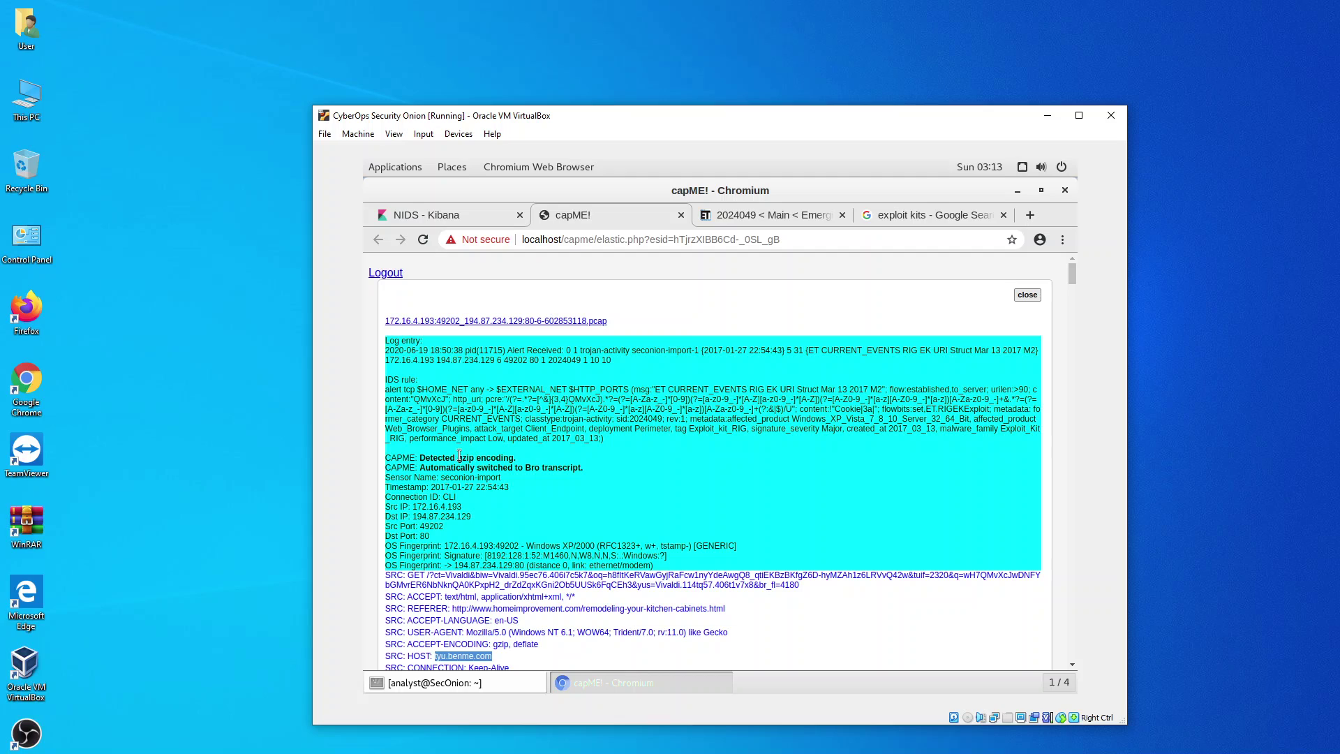
{"action": "left_click_drag", "start_coordinate": [458, 457], "coordinate": [485, 457]}
{"action": "scroll", "coordinate": [486, 474], "scroll_direction": "down", "scroll_amount": 1}
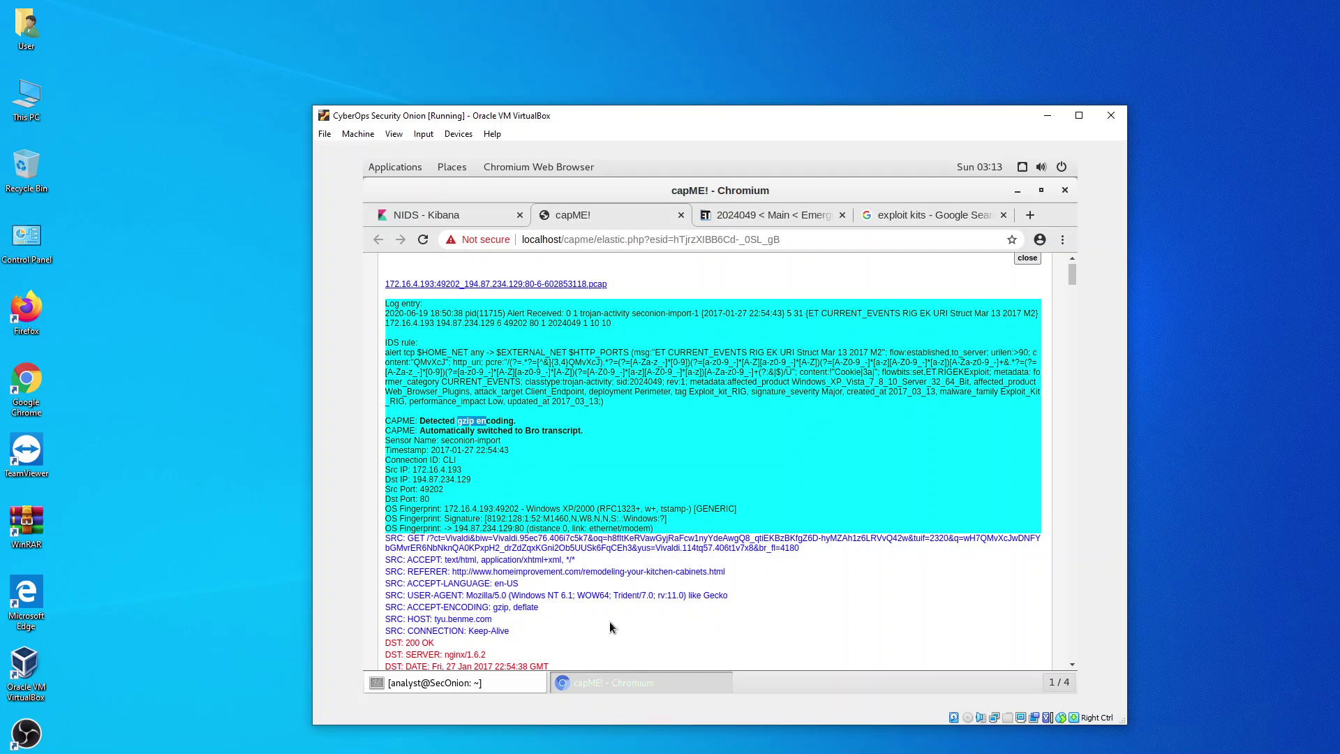
{"action": "mouse_move", "coordinate": [592, 625]}
{"action": "left_mouse_down"}
{"action": "mouse_move", "coordinate": [520, 583]}
{"action": "mouse_move", "coordinate": [468, 505]}
{"action": "mouse_move", "coordinate": [434, 497]}
{"action": "mouse_move", "coordinate": [430, 459]}
{"action": "left_mouse_up"}
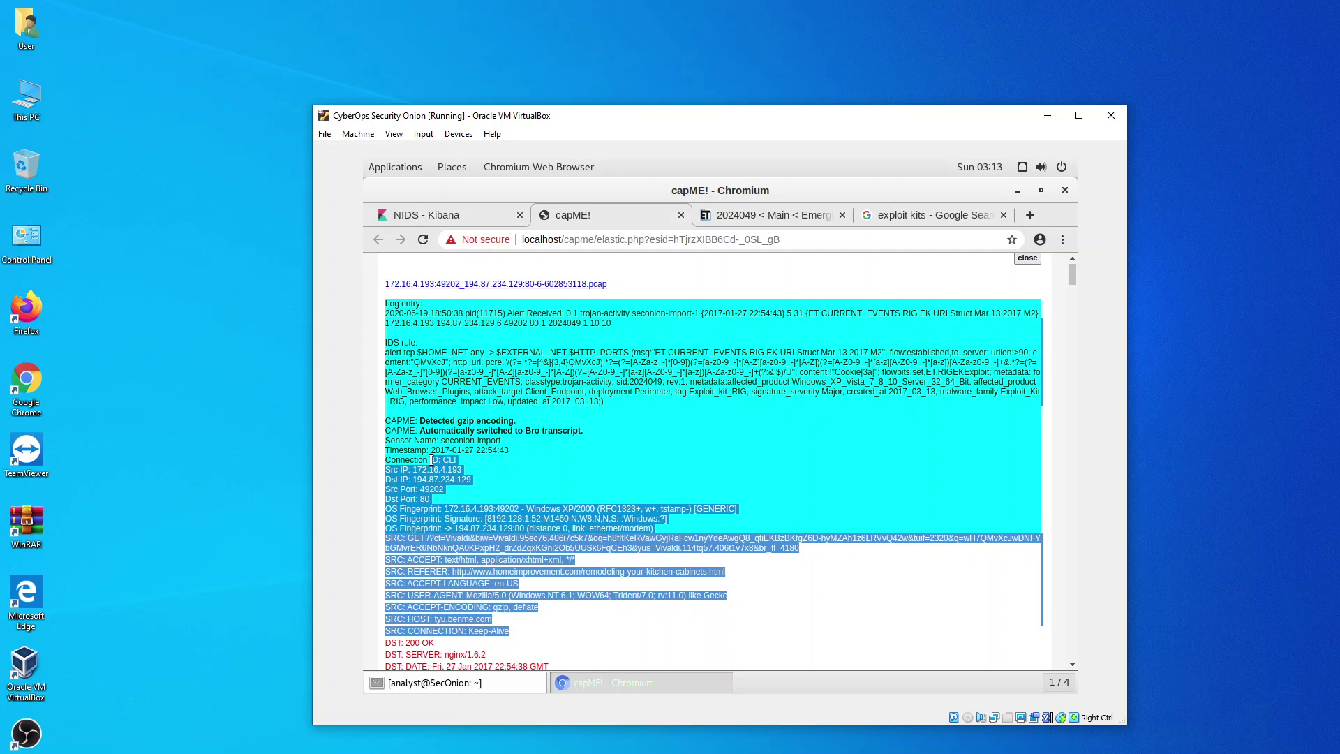
{"action": "left_click", "coordinate": [512, 493]}
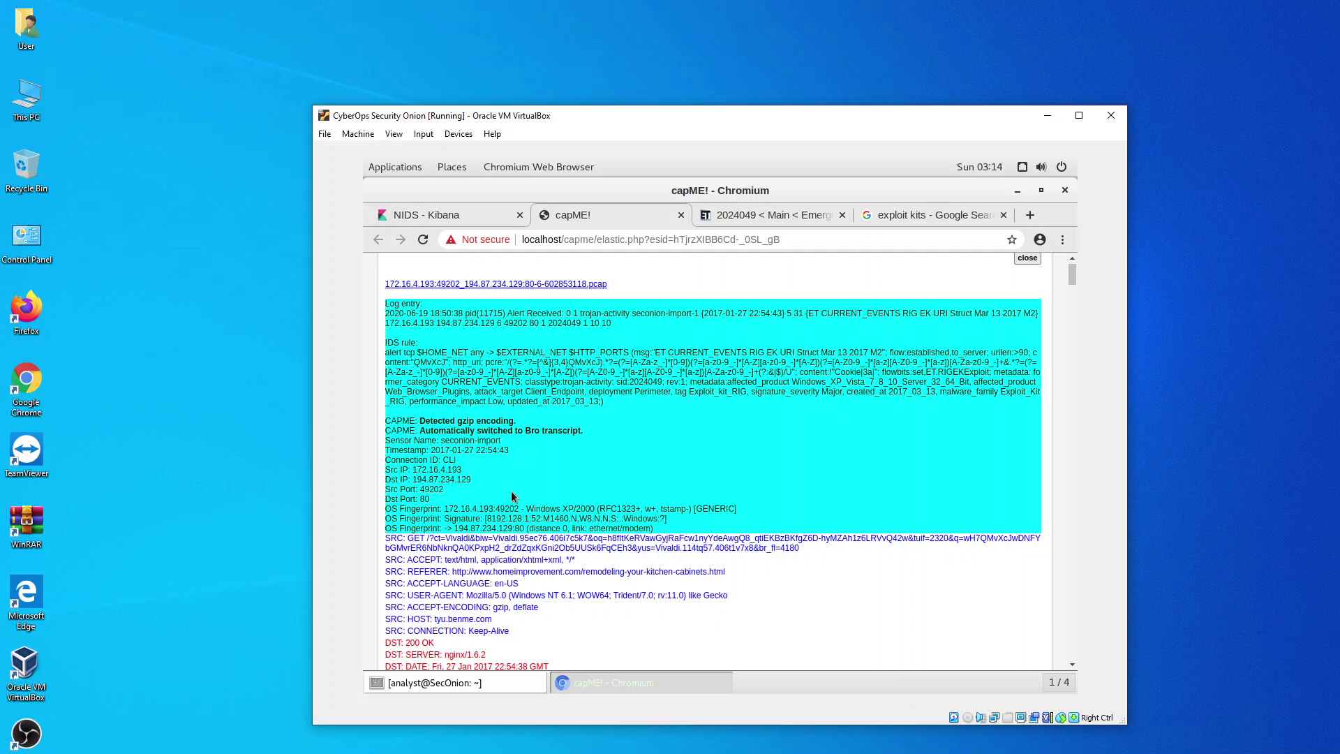
- Close the capME! transcript and return to the navigation list of the Kibana NIDS dashboard
{"action": "left_click", "coordinate": [680, 218]}
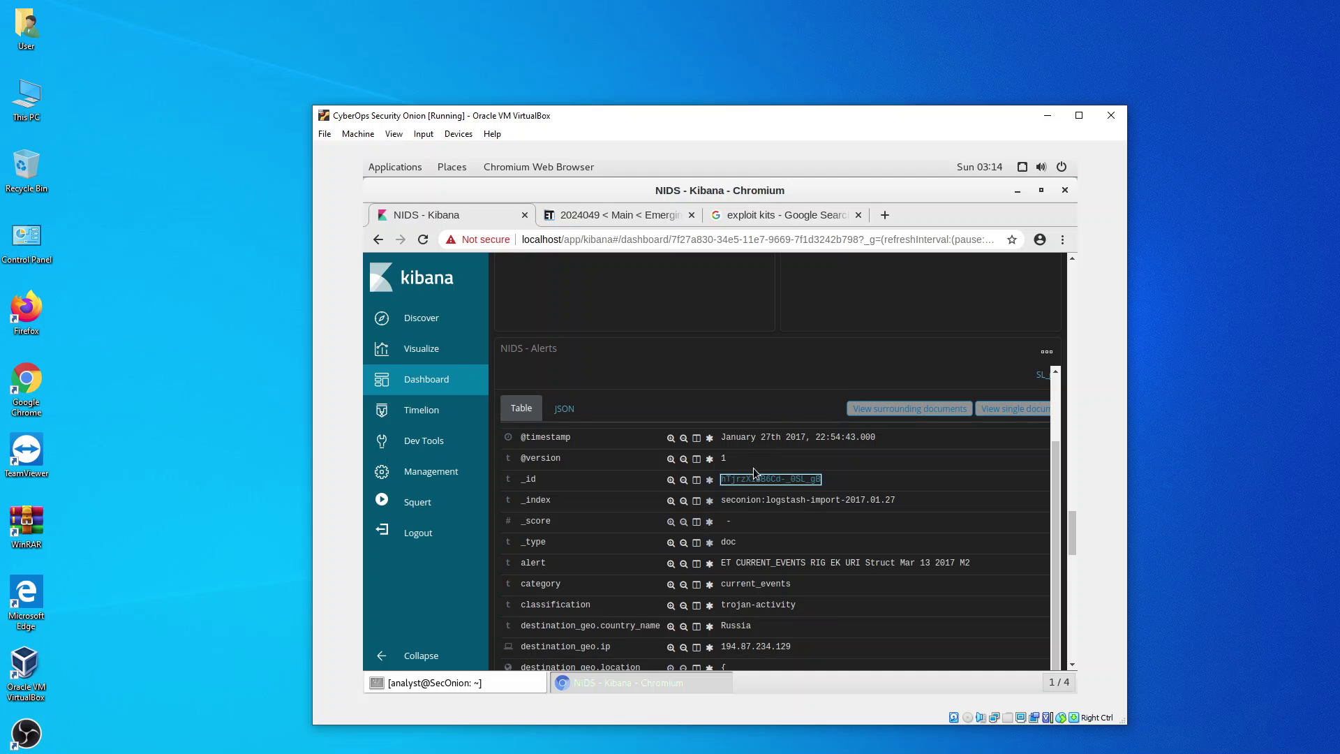
{"action": "scroll", "coordinate": [754, 472], "scroll_direction": "up", "scroll_amount": 1}
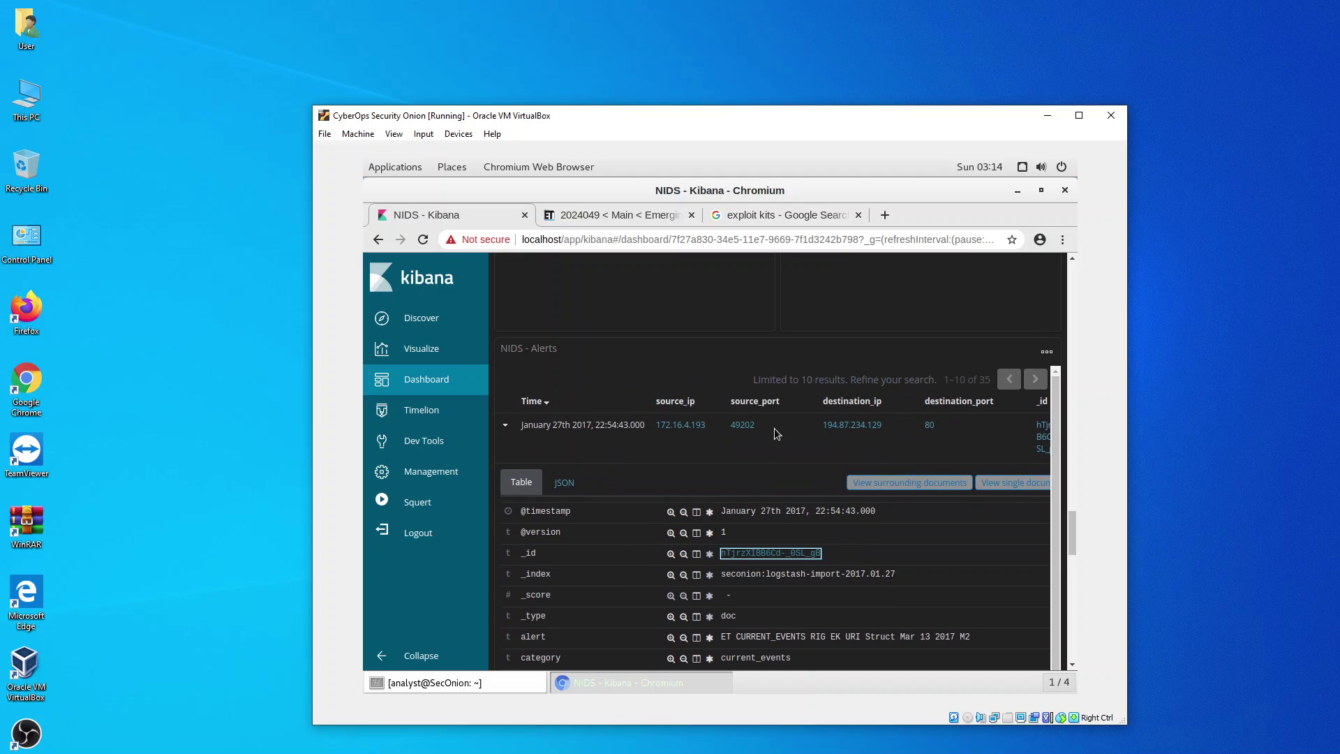
{"action": "scroll", "coordinate": [788, 287], "scroll_direction": "up", "scroll_amount": 5}
{"action": "scroll", "coordinate": [785, 314], "scroll_direction": "up", "scroll_amount": 10}
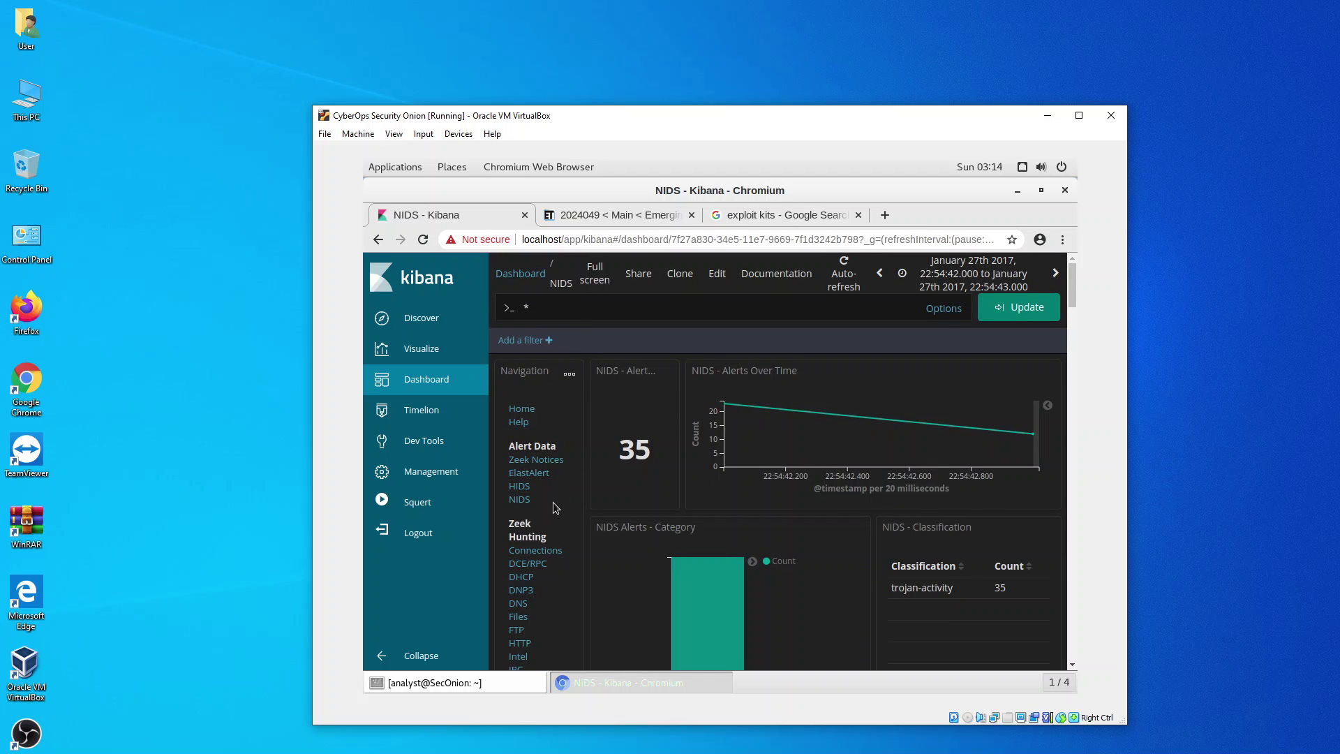
- Look through the NIDS dashboard's charts, port tables and the expanded alert's field details
{"action": "scroll", "coordinate": [552, 501], "scroll_direction": "down", "scroll_amount": 3}
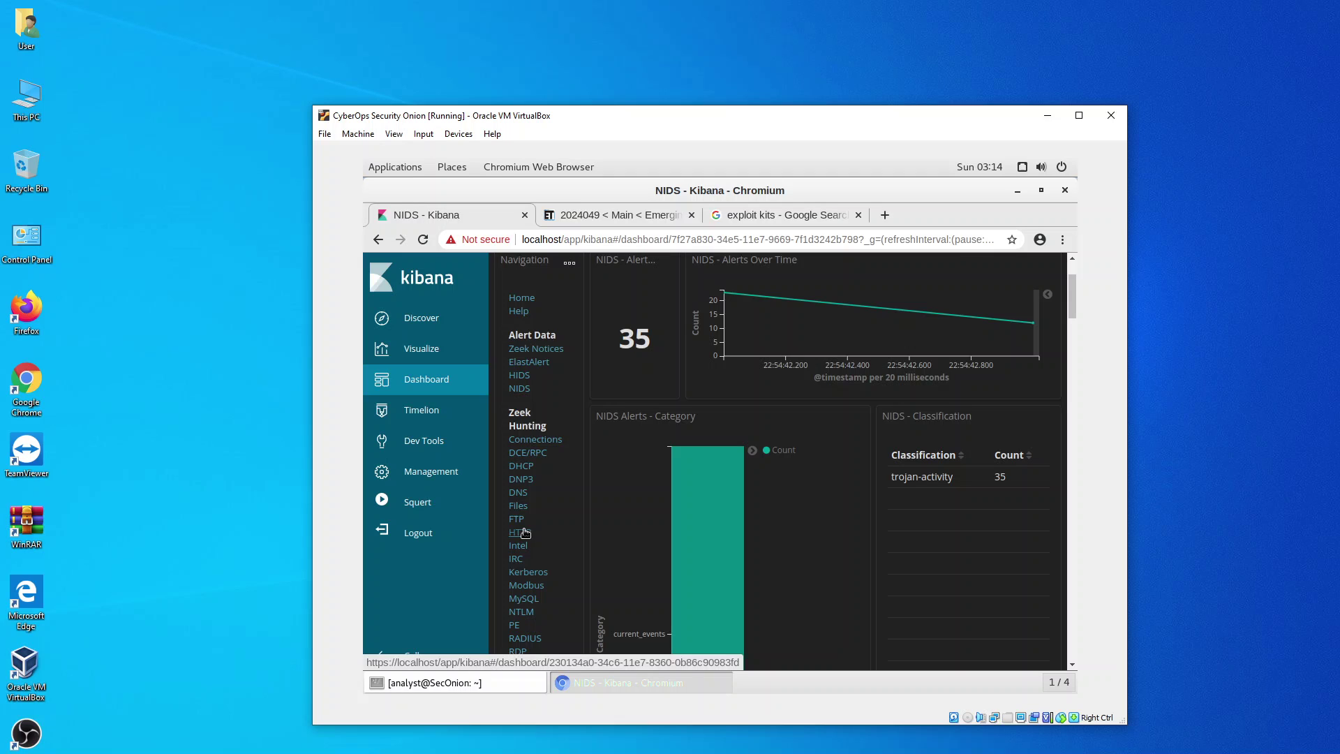
{"action": "scroll", "coordinate": [617, 377], "scroll_direction": "down", "scroll_amount": 6}
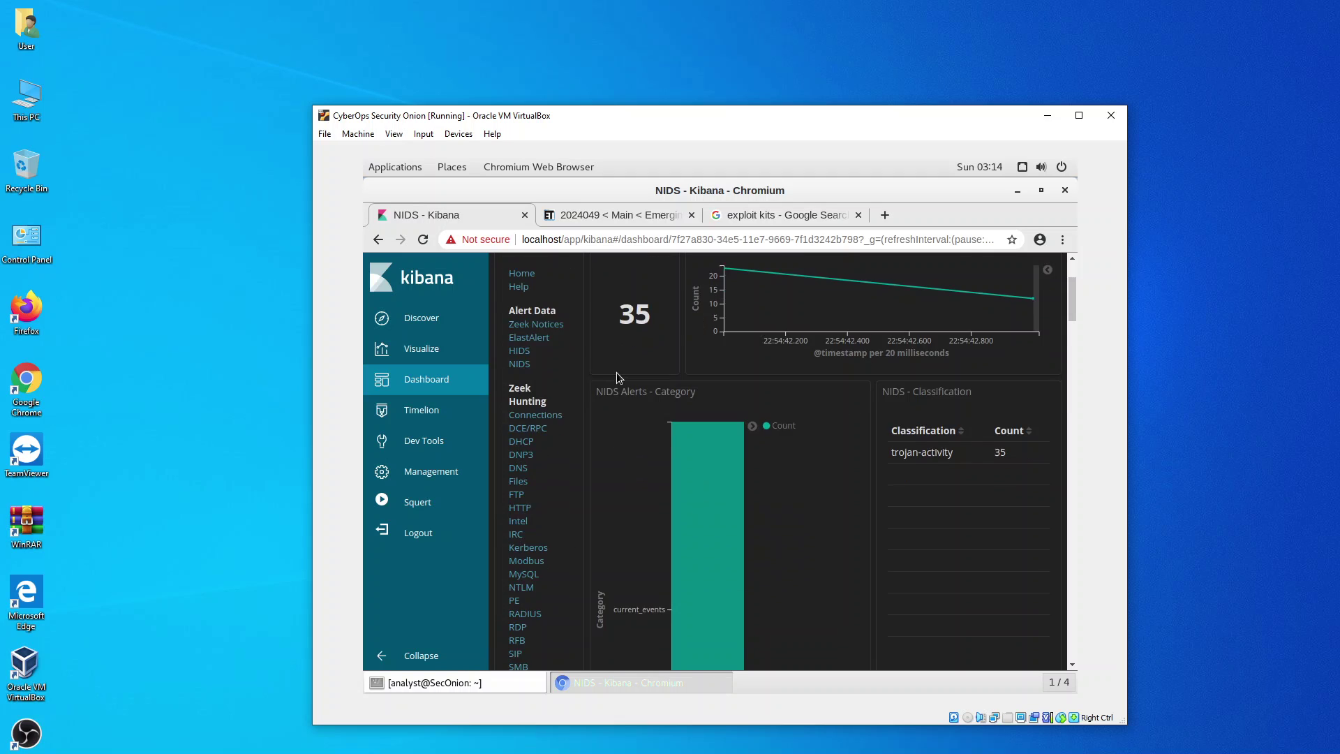
{"action": "scroll", "coordinate": [614, 395], "scroll_direction": "down", "scroll_amount": 15}
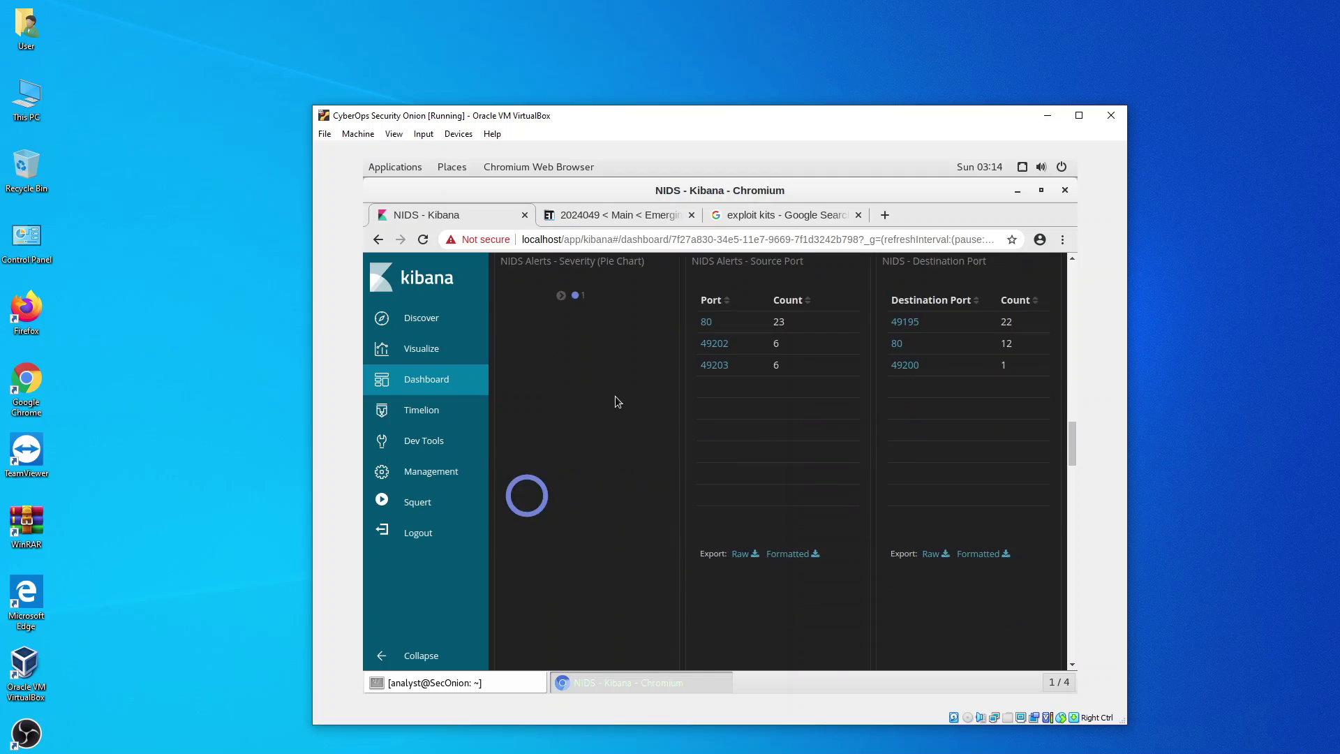
{"action": "scroll", "coordinate": [617, 396], "scroll_direction": "down", "scroll_amount": 7}
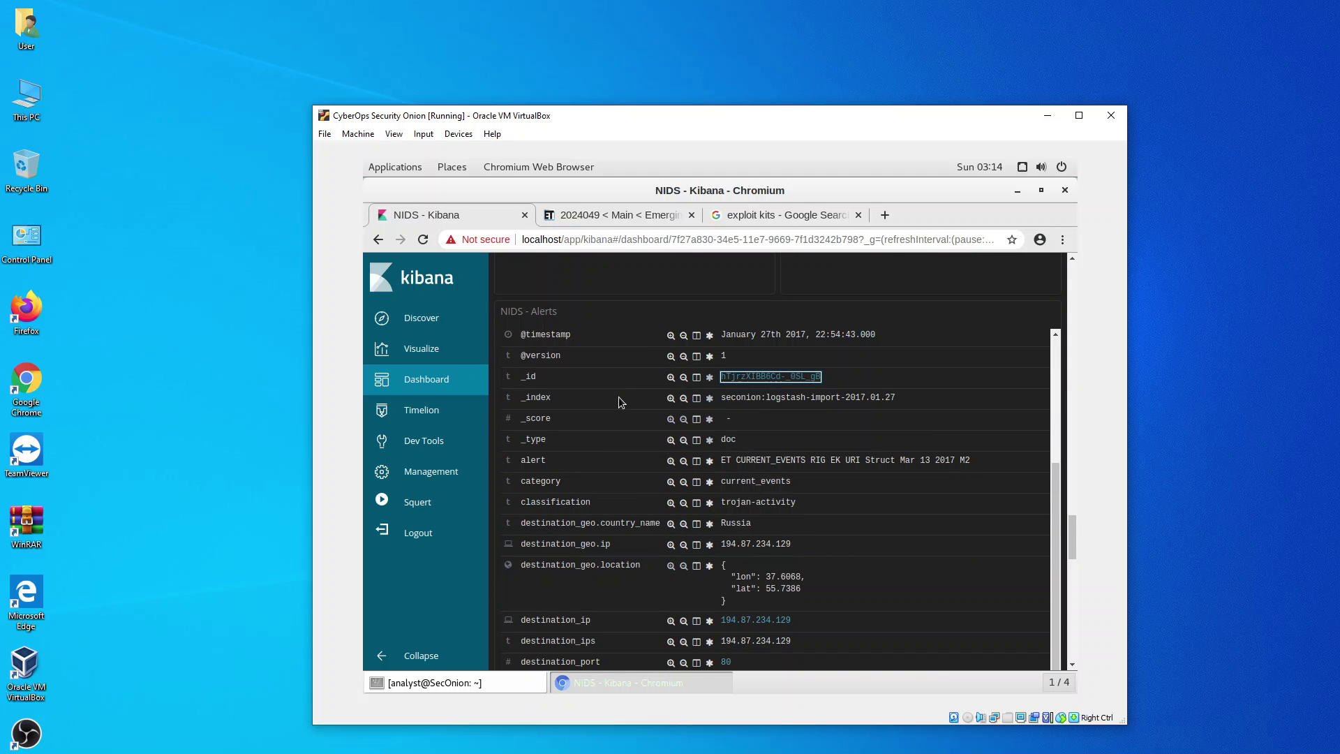
{"action": "scroll", "coordinate": [618, 396], "scroll_direction": "down", "scroll_amount": 3}
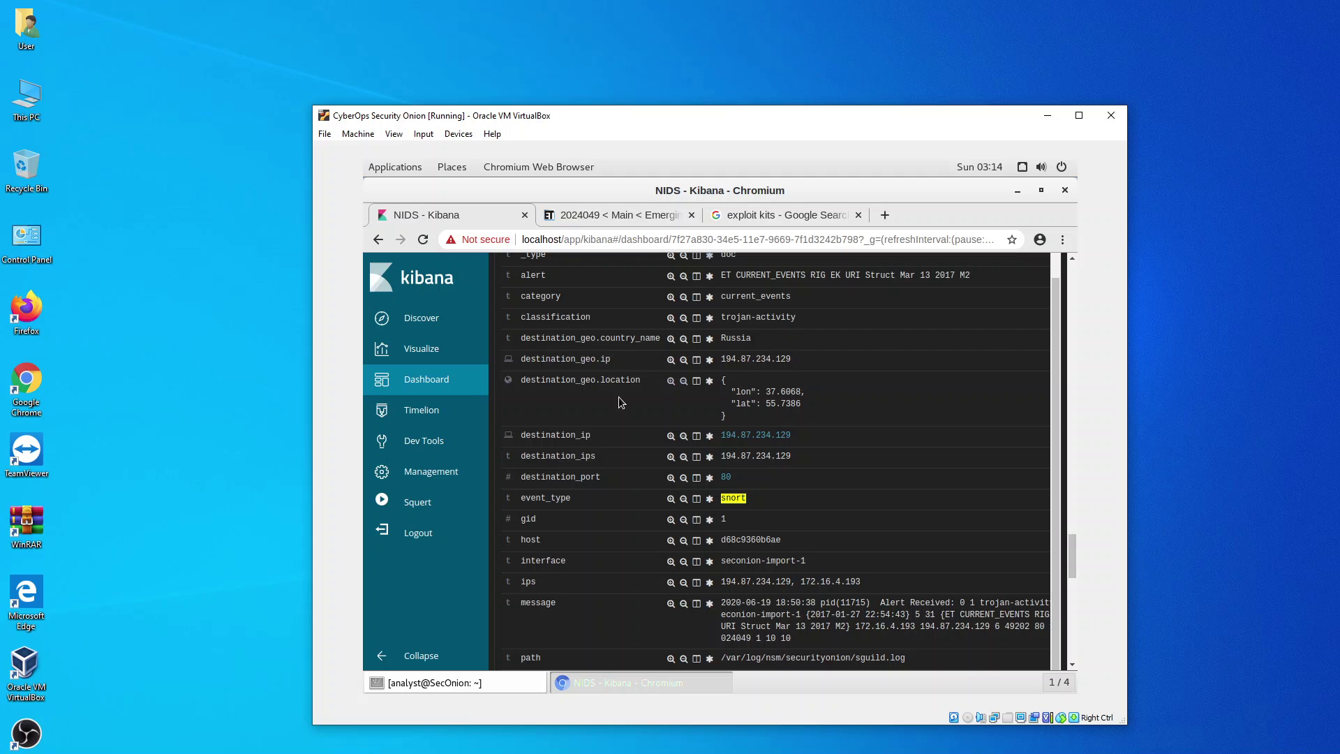
{"action": "scroll", "coordinate": [618, 396], "scroll_direction": "up", "scroll_amount": 3}
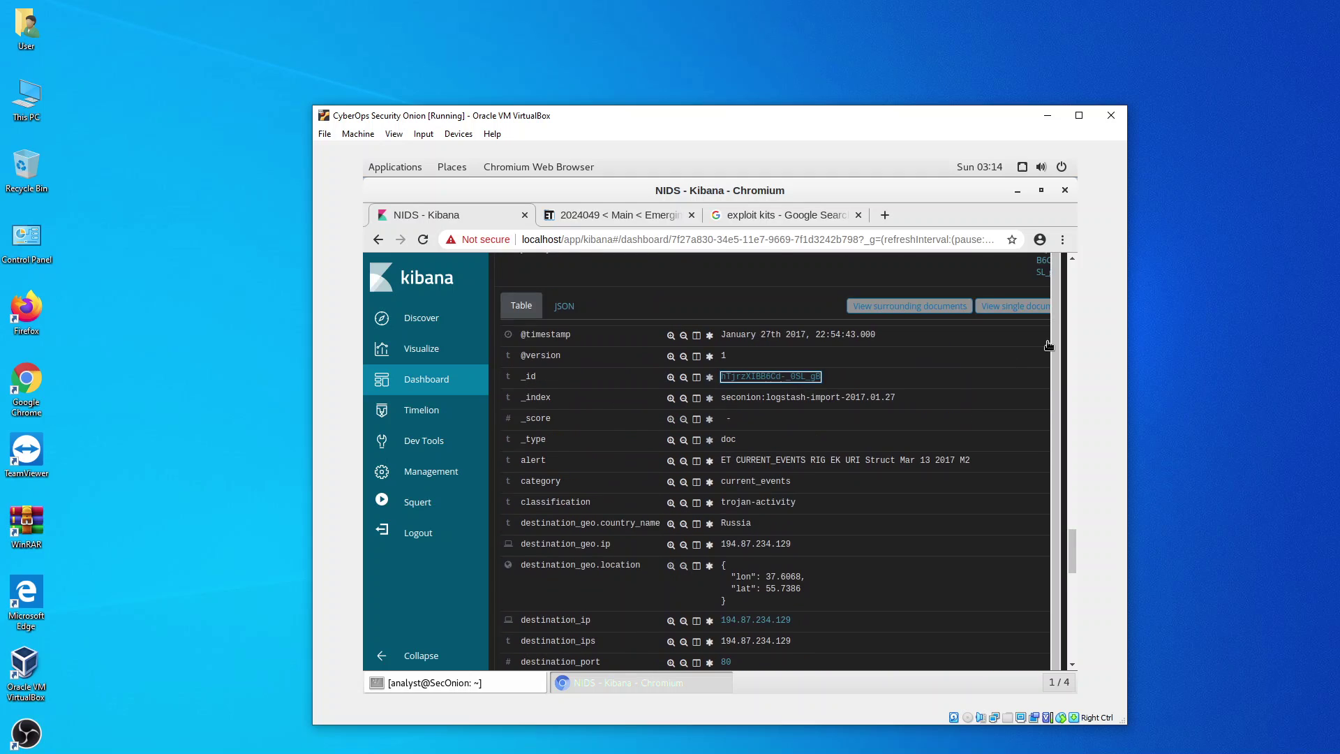
{"action": "scroll", "coordinate": [1048, 345], "scroll_direction": "up", "scroll_amount": 2}
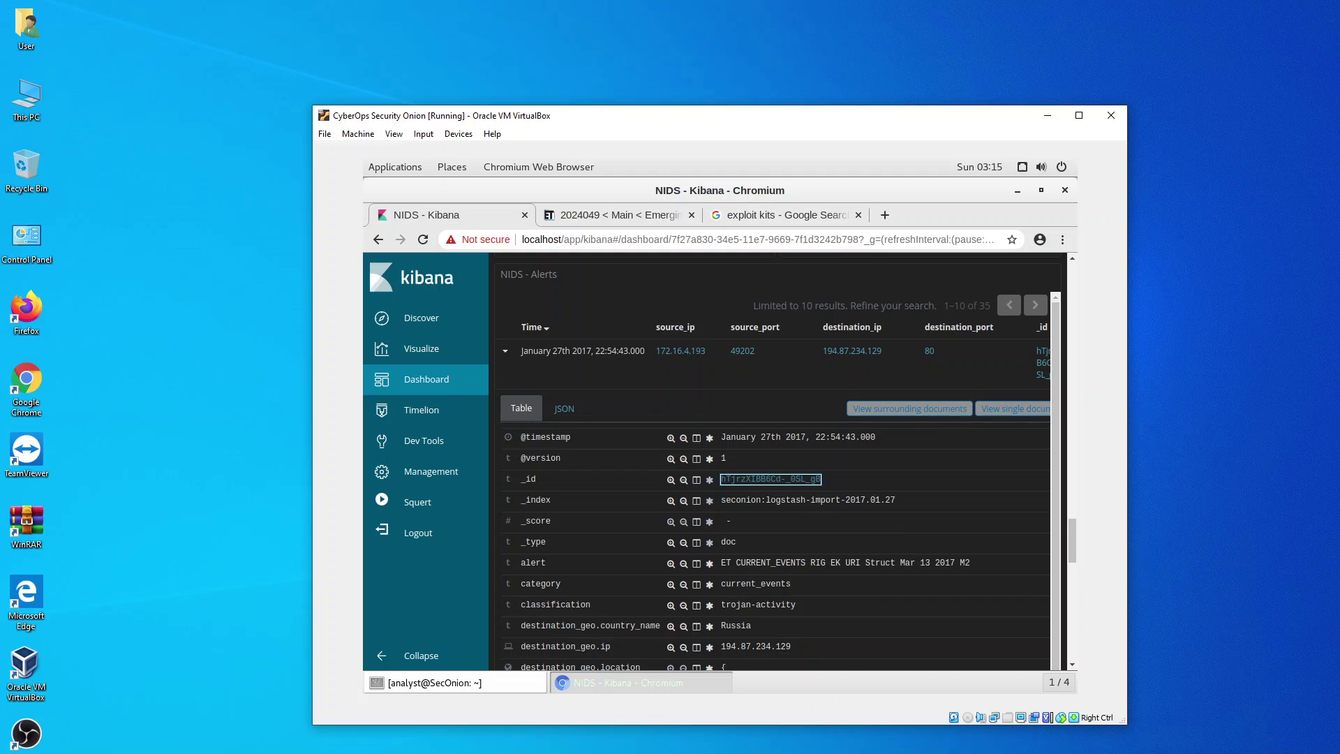
- Open the HTTP dashboard from the Zeek Hunting list
{"action": "key", "text": "alt+Tab"}
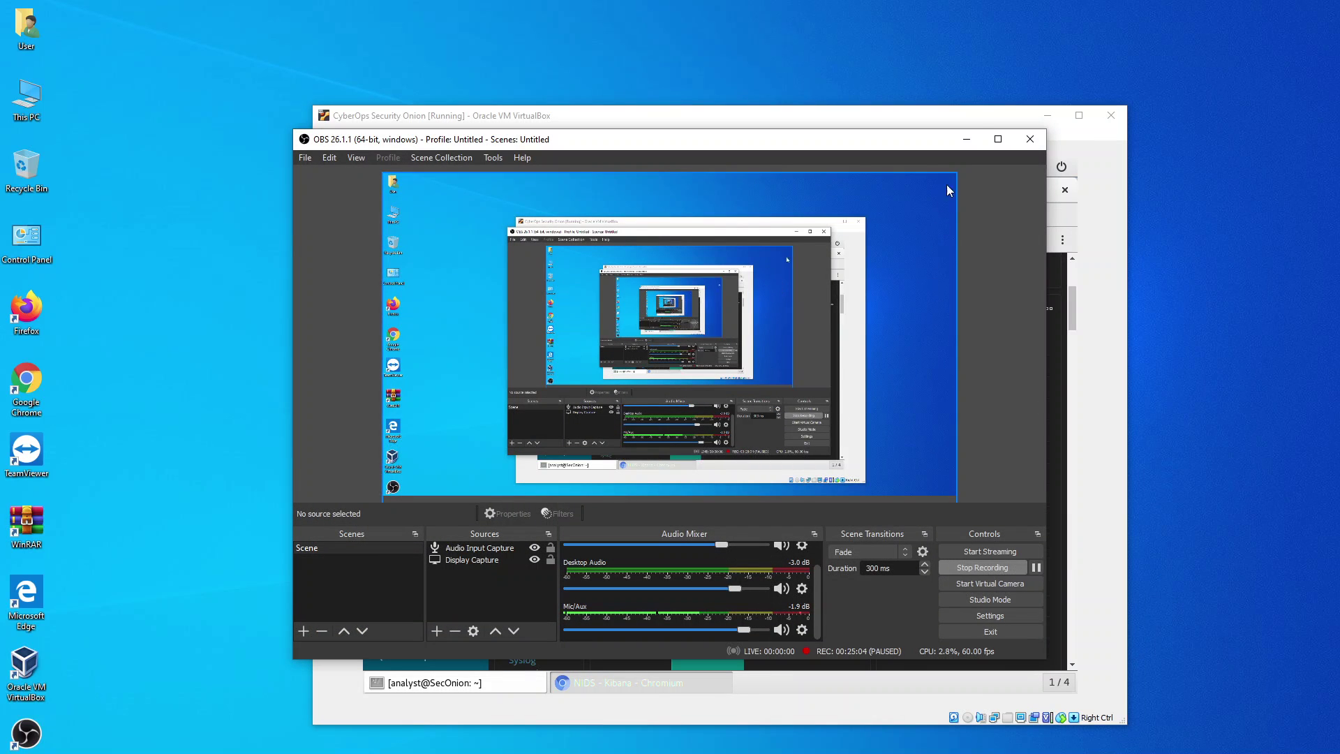
{"action": "left_click", "coordinate": [965, 141]}
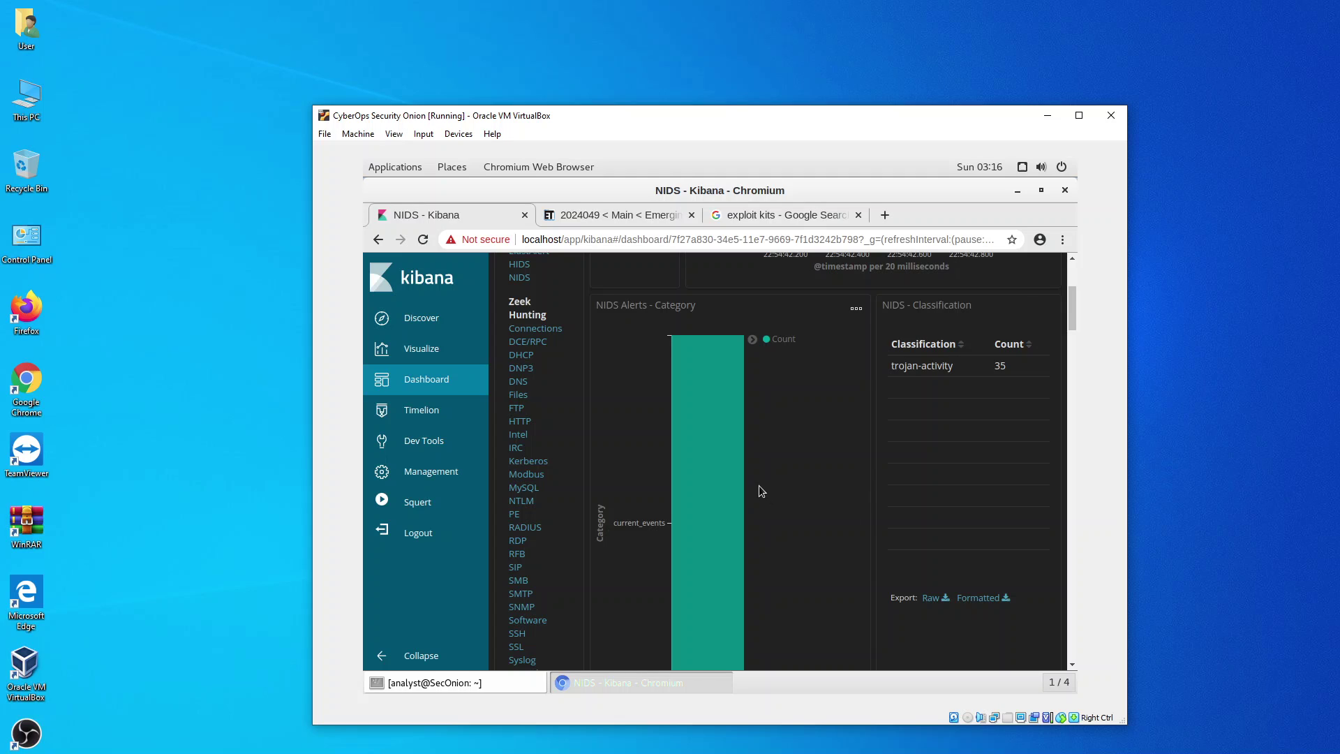
{"action": "mouse_move", "coordinate": [743, 489]}
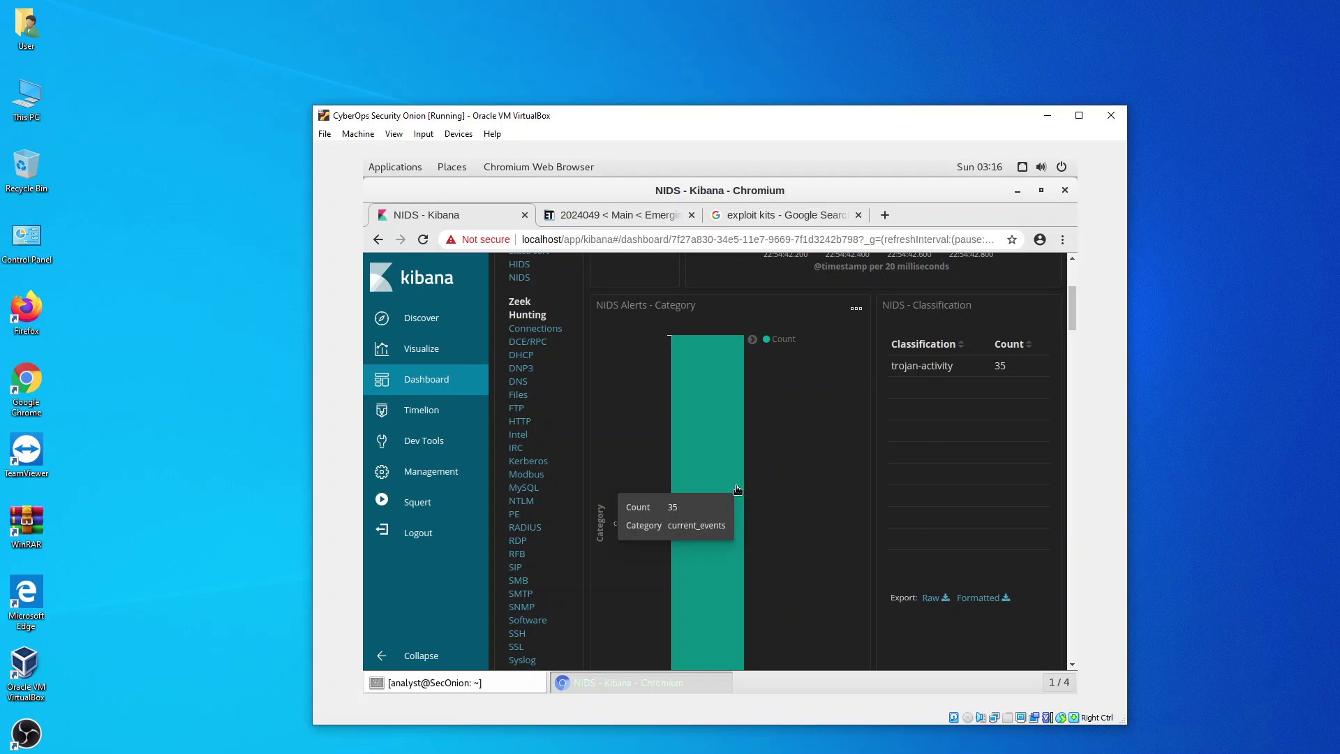
{"action": "left_click", "coordinate": [531, 428]}
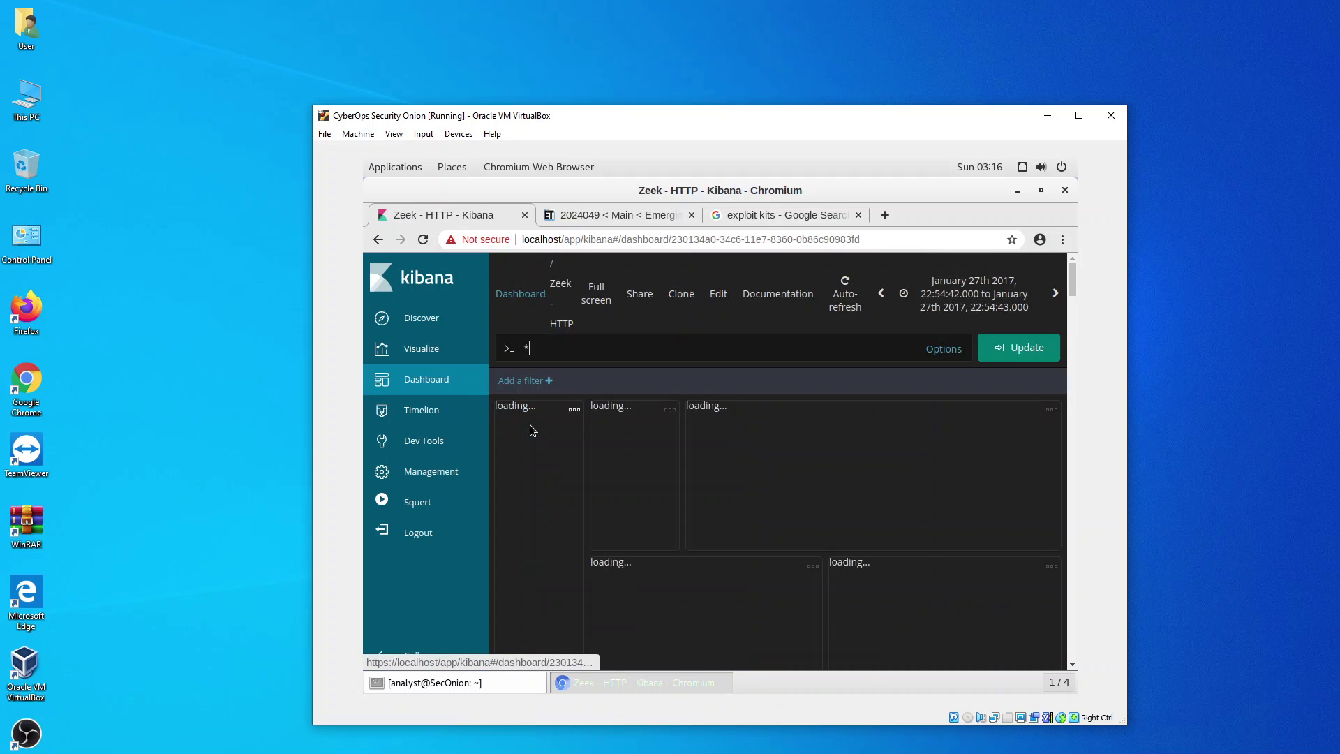
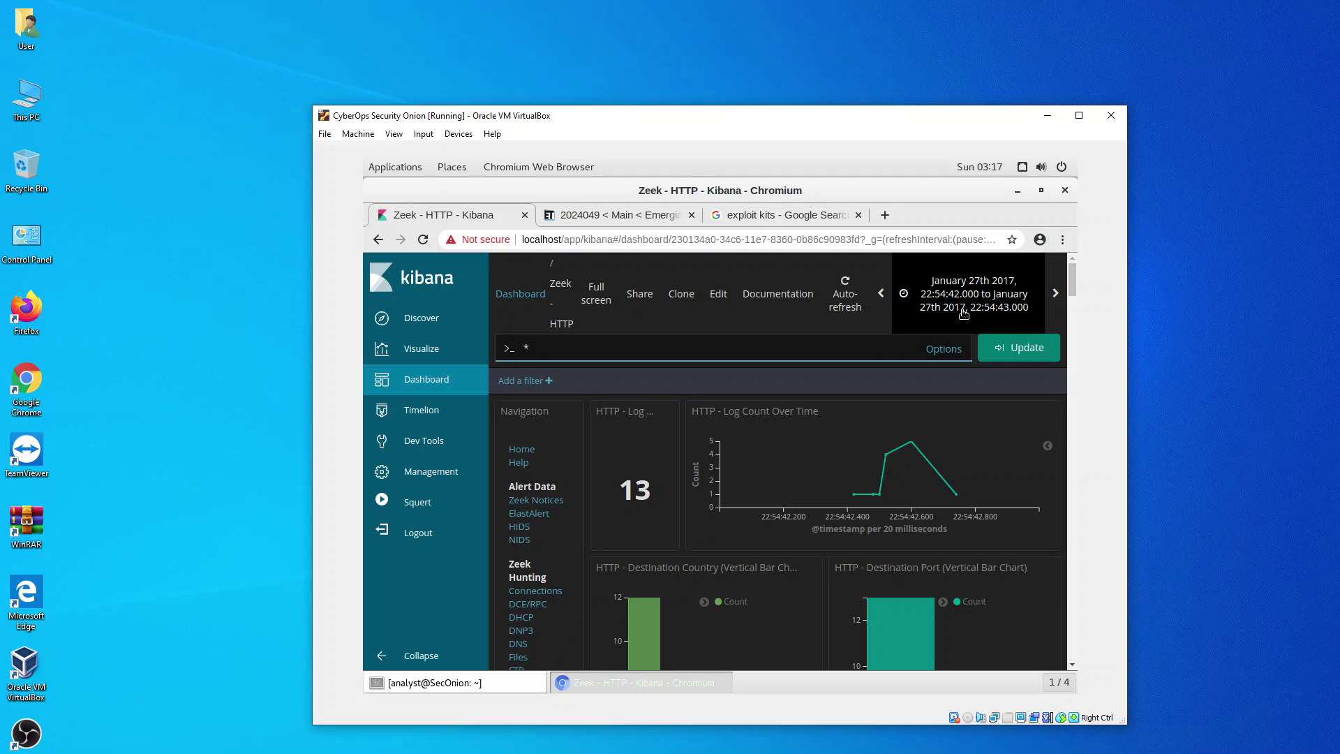
{"action": "left_click", "coordinate": [964, 314]}
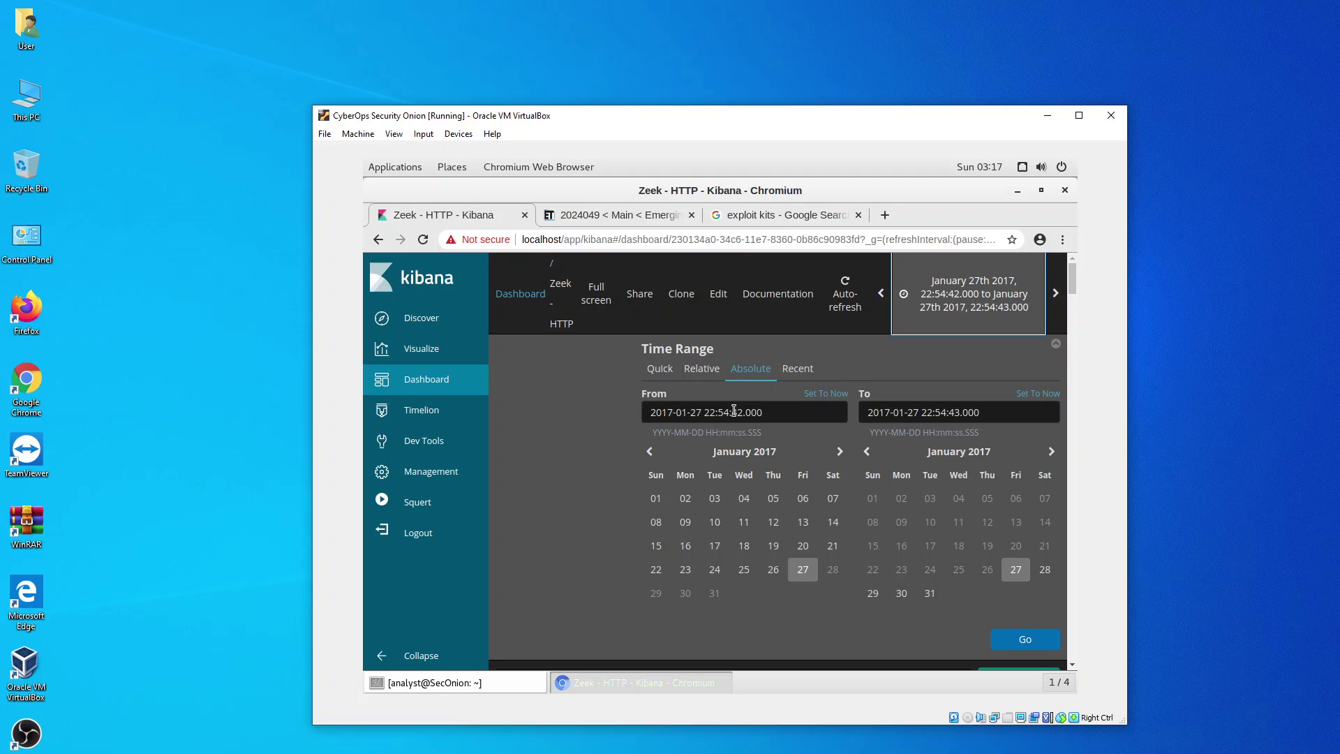
{"action": "left_click", "coordinate": [983, 412]}
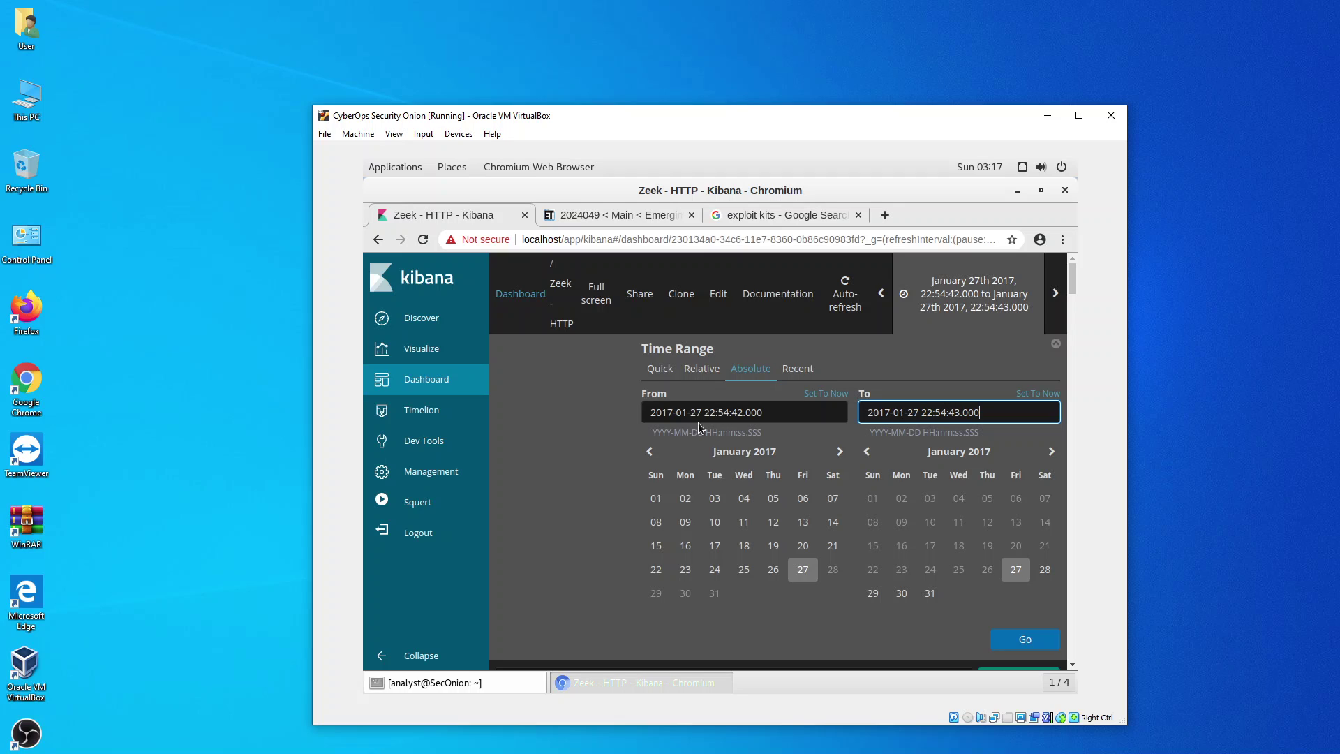
{"action": "left_click", "coordinate": [741, 413]}
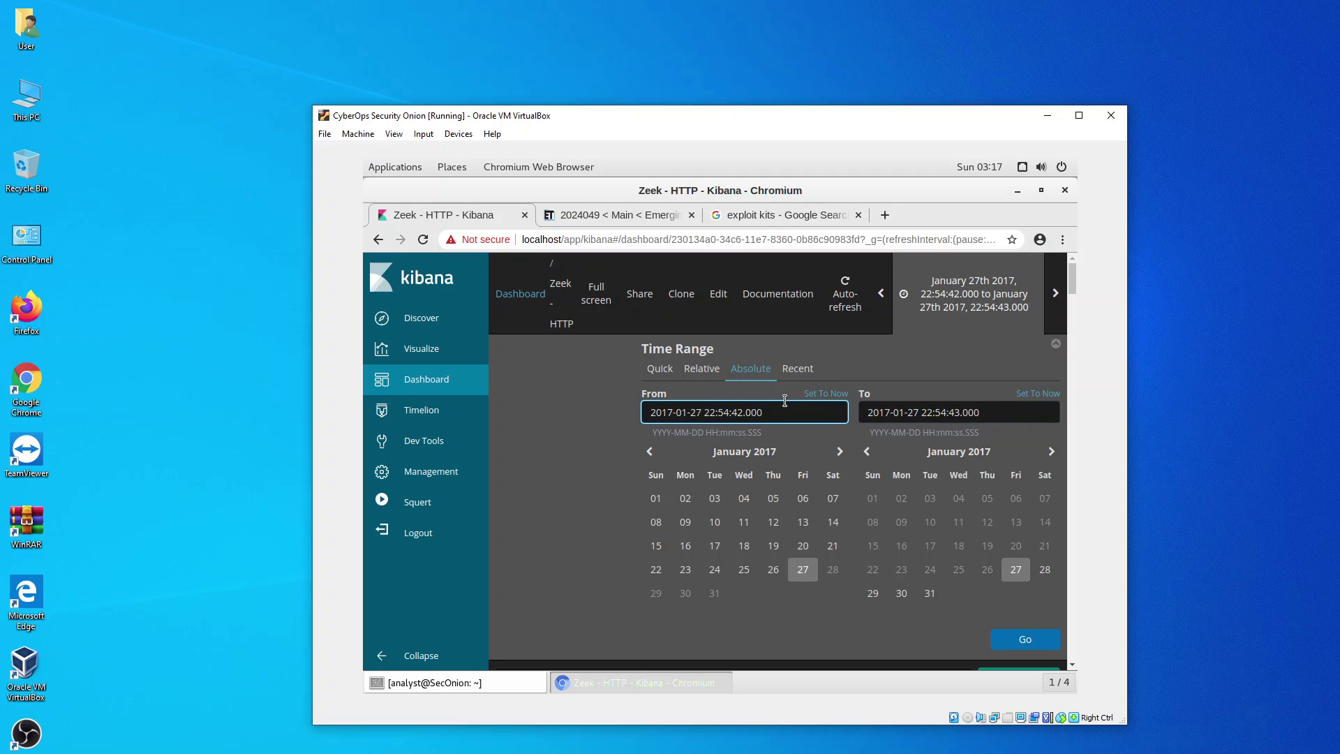
{"action": "key", "text": "BackSpace"}
{"action": "key", "text": "BackSpace"}
{"action": "key", "text": "BackSpace"}
{"action": "type", "text": "30"}
{"action": "left_click", "coordinate": [945, 416]}
{"action": "key", "text": "BackSpace"}
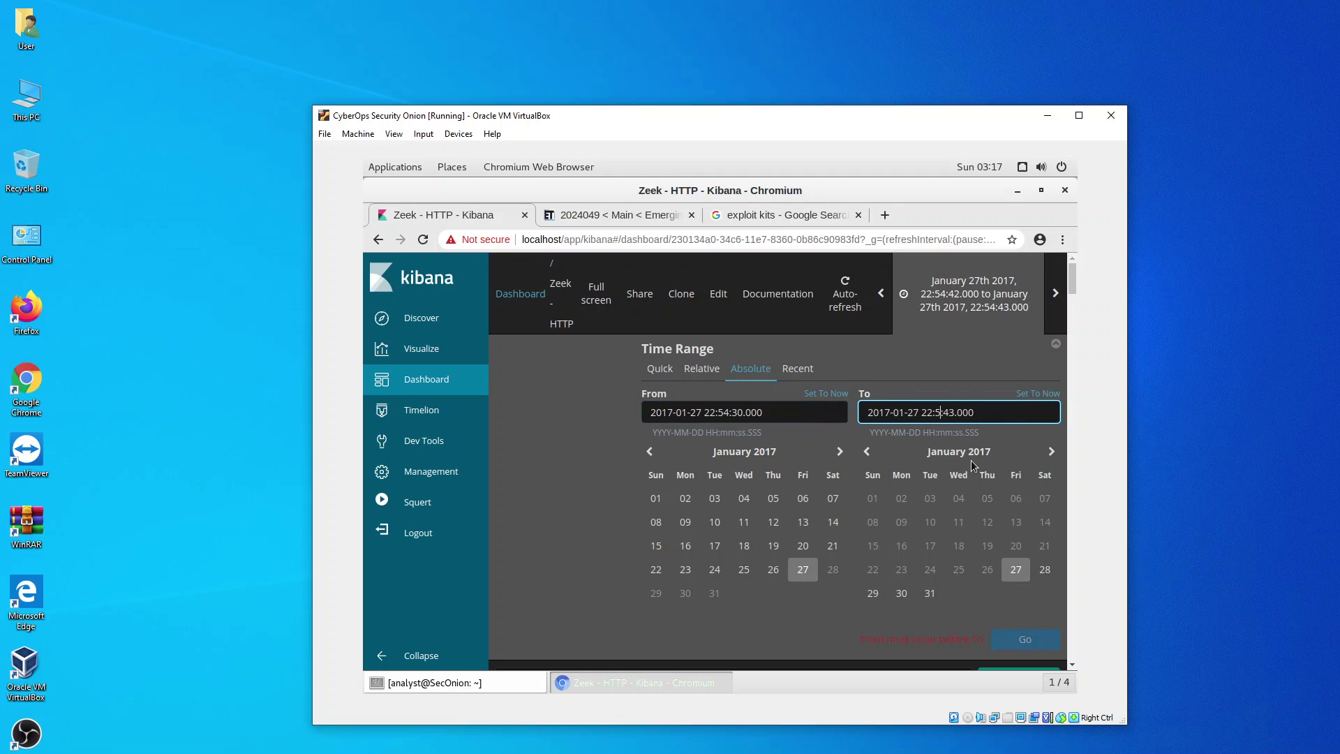
{"action": "type", "text": "6"}
{"action": "key", "text": "Right"}
{"action": "key", "text": "Right"}
{"action": "key", "text": "Right"}
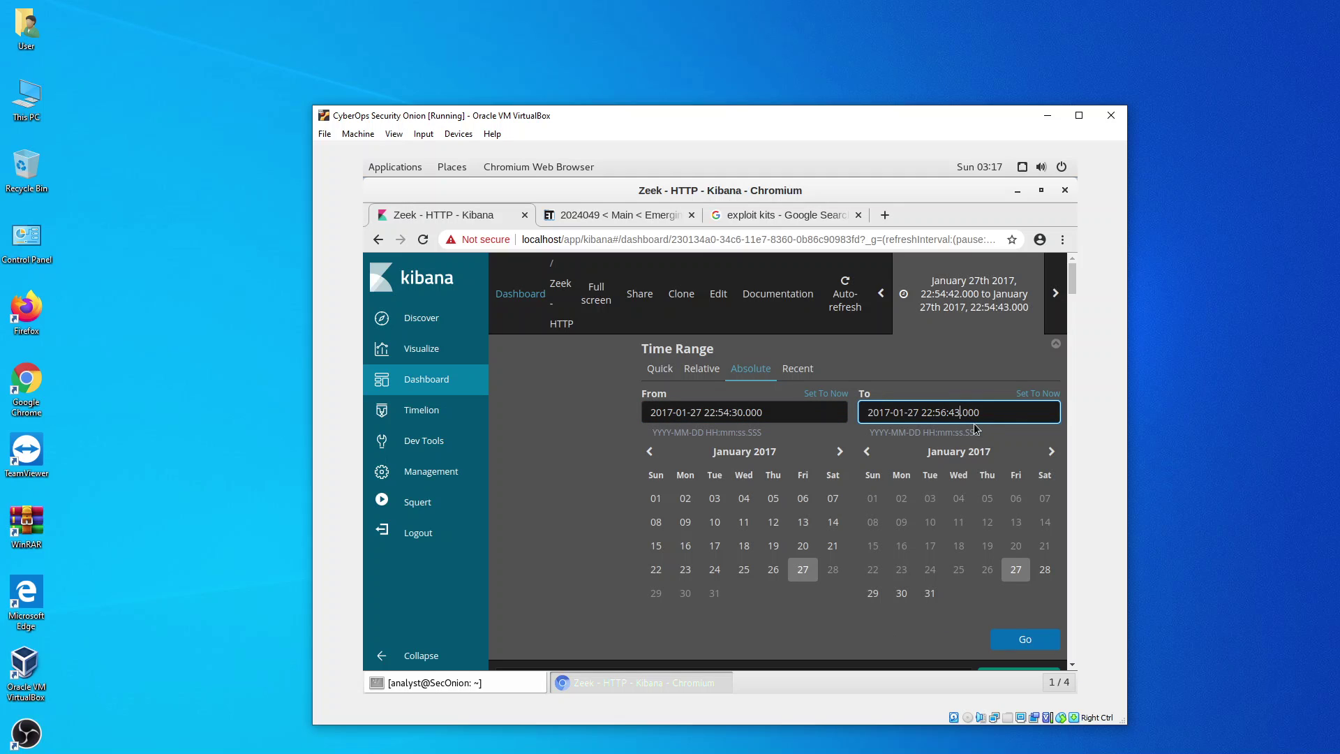
{"action": "key", "text": "BackSpace"}
{"action": "key", "text": "BackSpace"}
{"action": "type", "text": "00"}
{"action": "left_click", "coordinate": [1013, 642]}
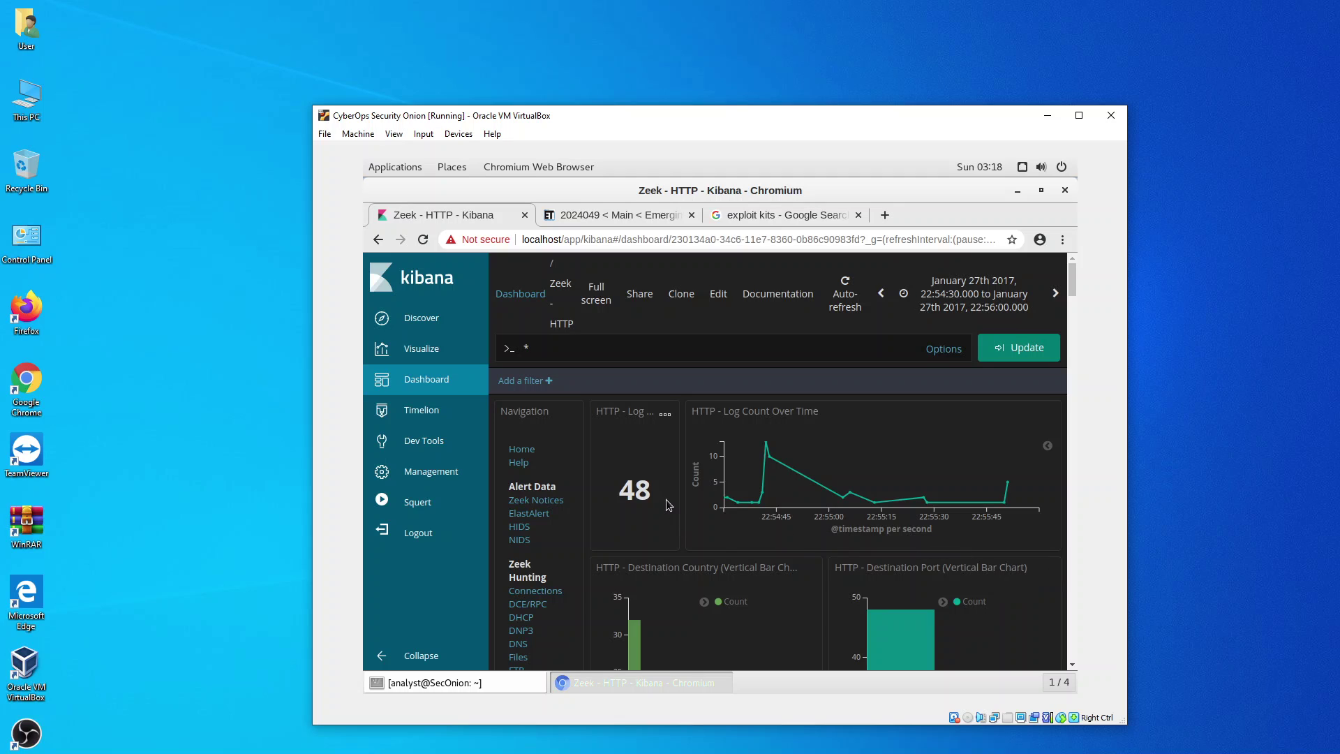
- Look through the HTTP dashboard's charts, status and IP address tables, and both pages of the HTTP Sites list
{"action": "mouse_move", "coordinate": [731, 499]}
{"action": "scroll", "coordinate": [691, 499], "scroll_direction": "down", "scroll_amount": 4}
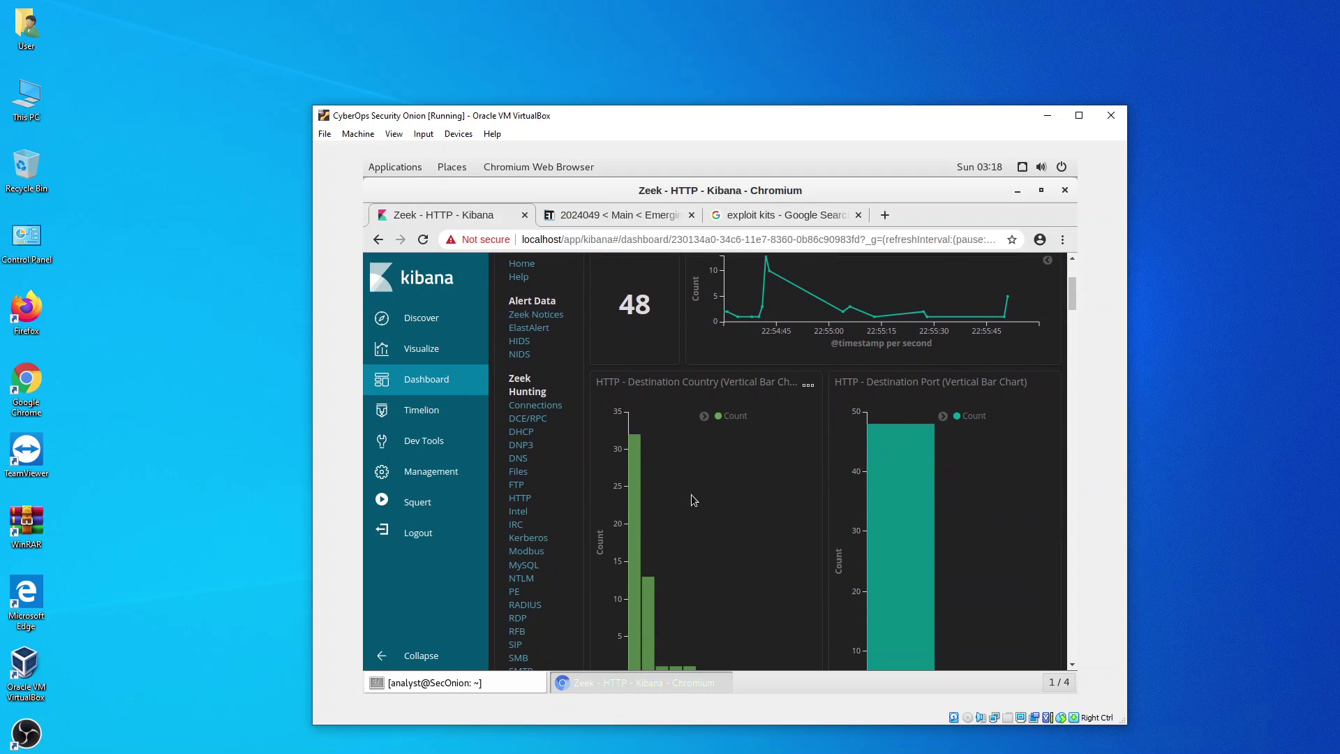
{"action": "scroll", "coordinate": [691, 494], "scroll_direction": "down", "scroll_amount": 5}
{"action": "scroll", "coordinate": [691, 494], "scroll_direction": "up", "scroll_amount": 5}
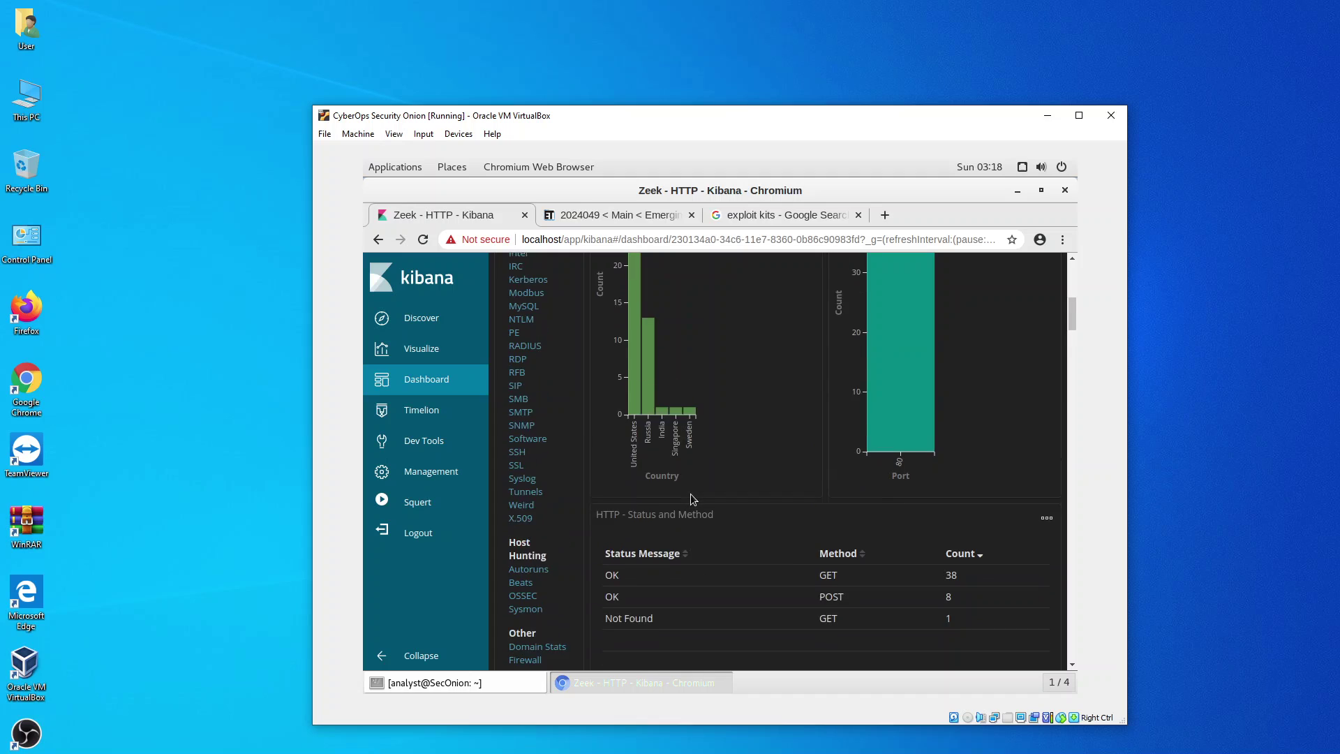
{"action": "scroll", "coordinate": [691, 498], "scroll_direction": "up", "scroll_amount": 4}
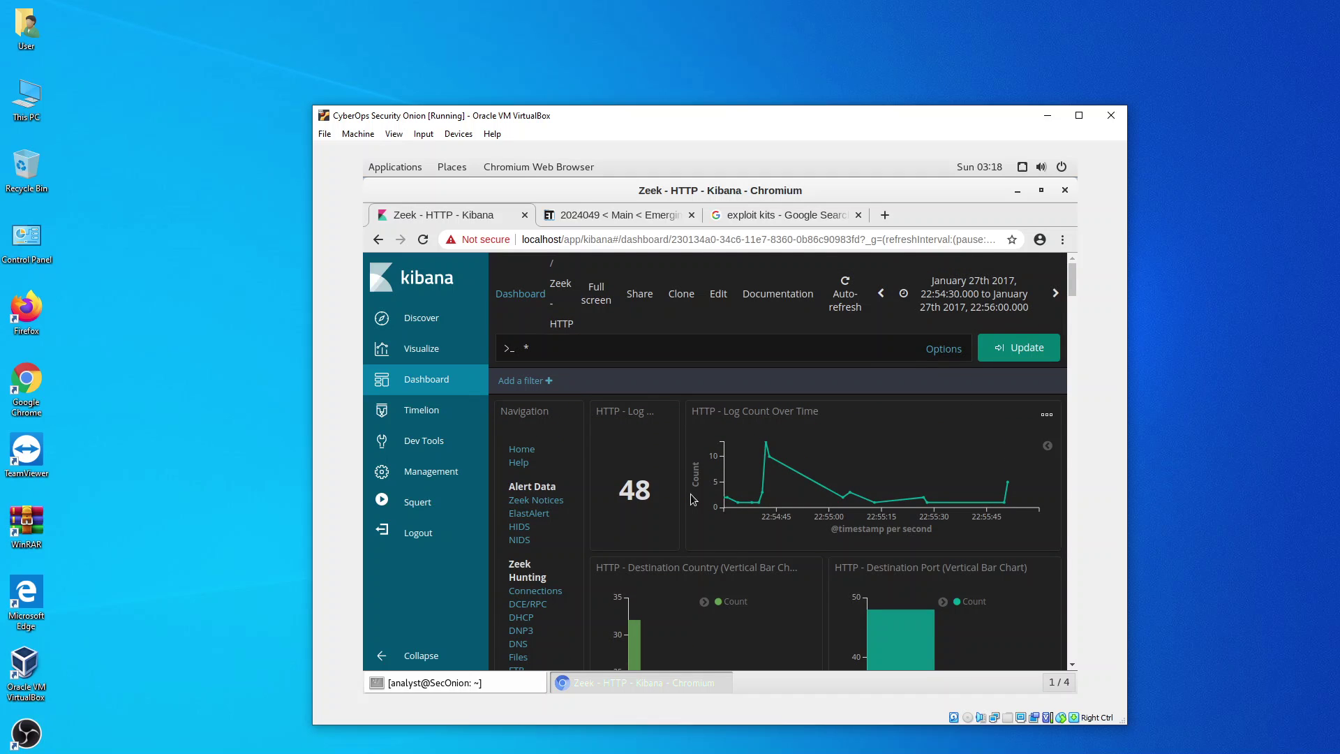
{"action": "scroll", "coordinate": [691, 498], "scroll_direction": "down", "scroll_amount": 10}
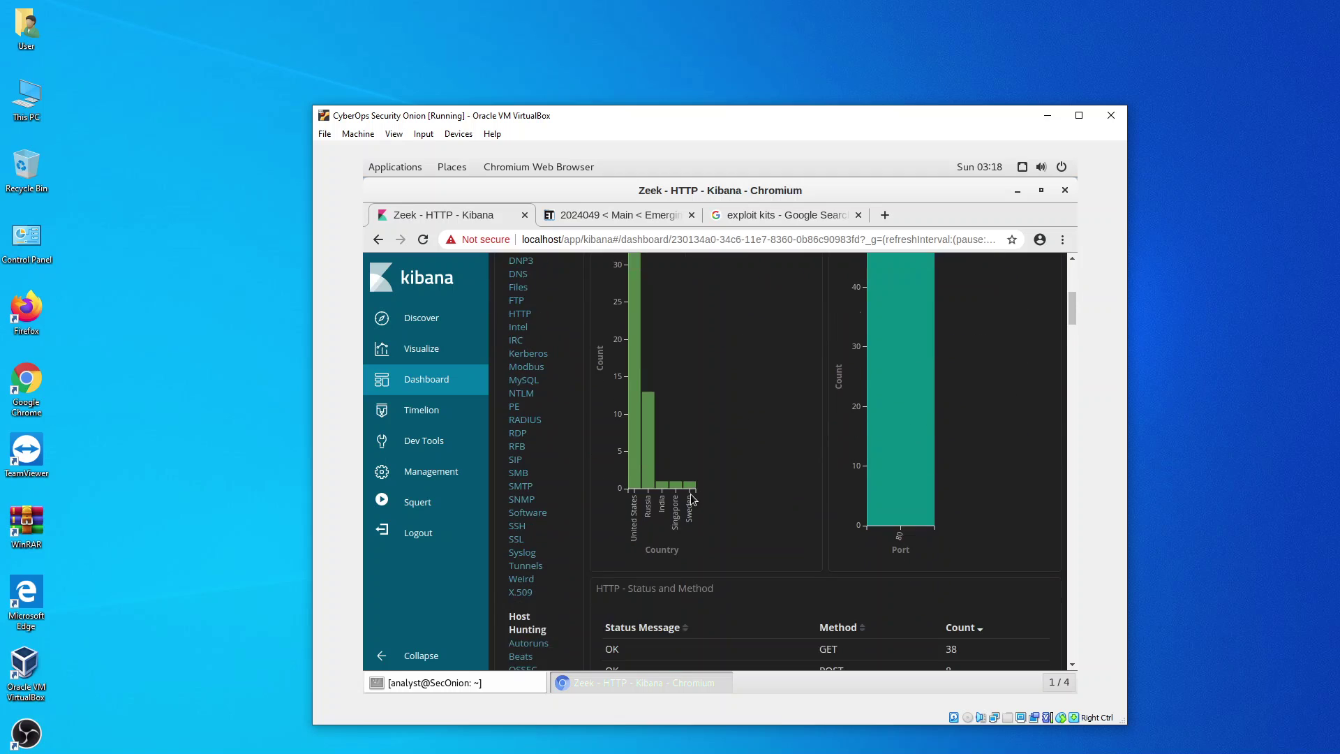
{"action": "scroll", "coordinate": [693, 498], "scroll_direction": "down", "scroll_amount": 10}
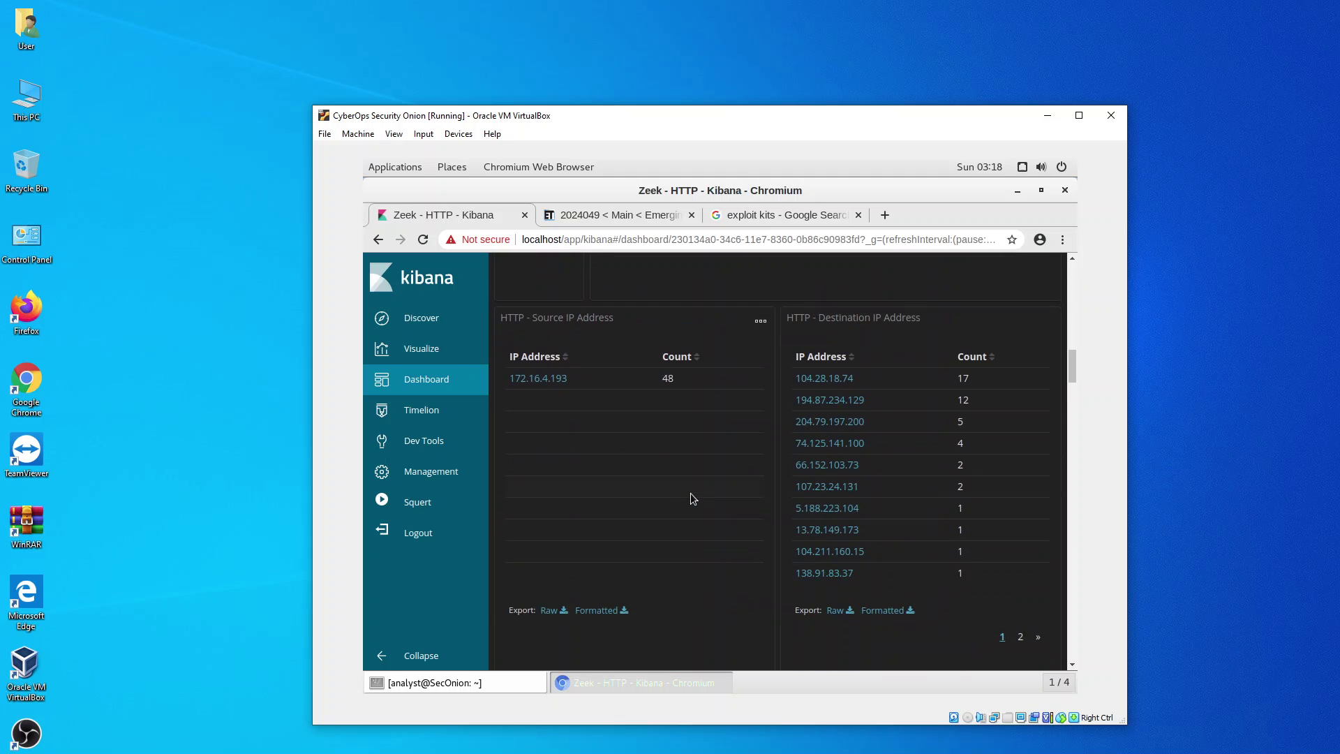
{"action": "scroll", "coordinate": [693, 498], "scroll_direction": "down", "scroll_amount": 7}
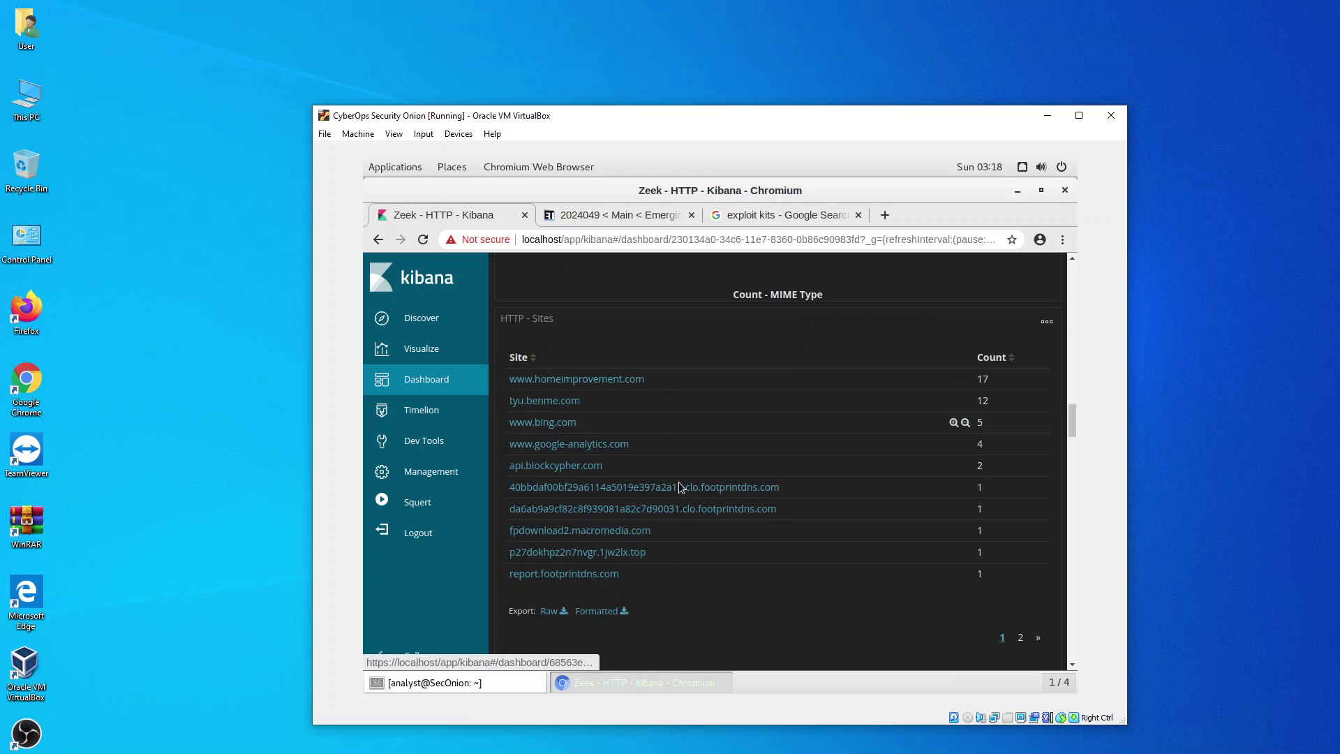
{"action": "left_click", "coordinate": [1018, 637]}
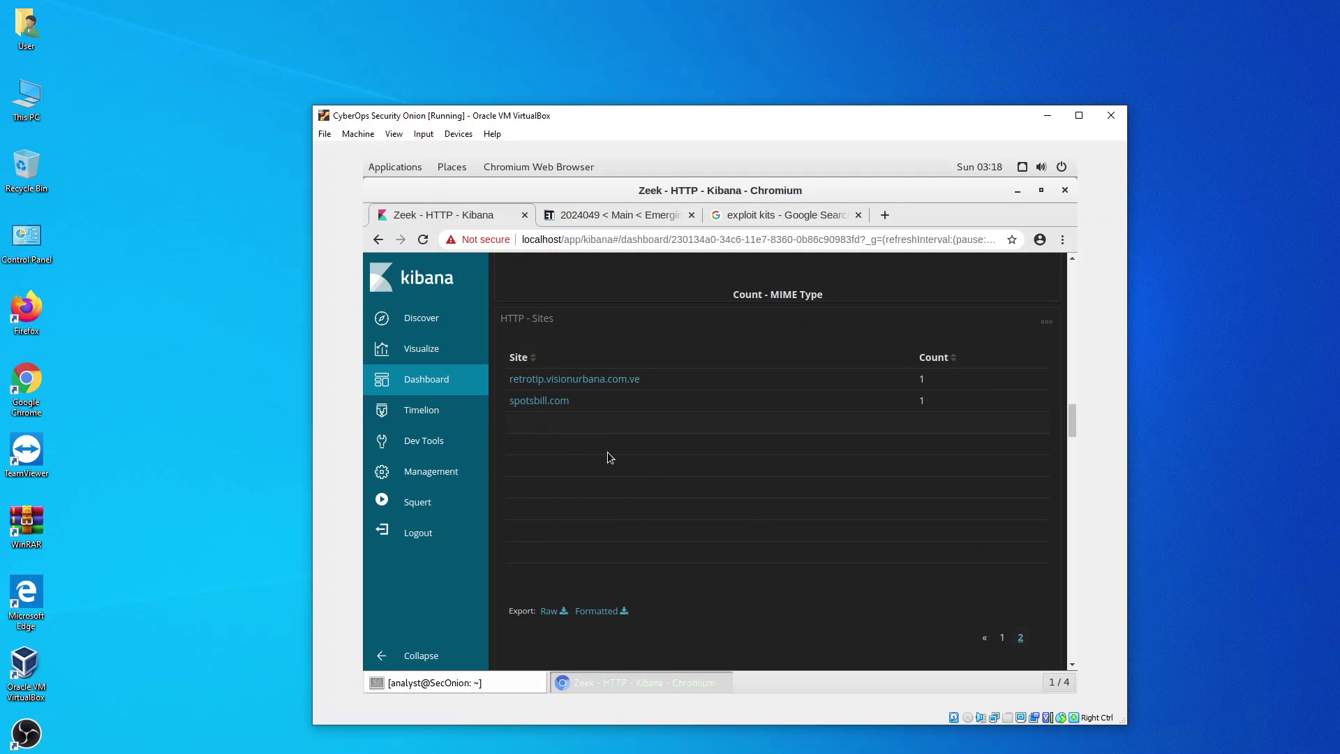
{"action": "left_click", "coordinate": [1001, 638]}
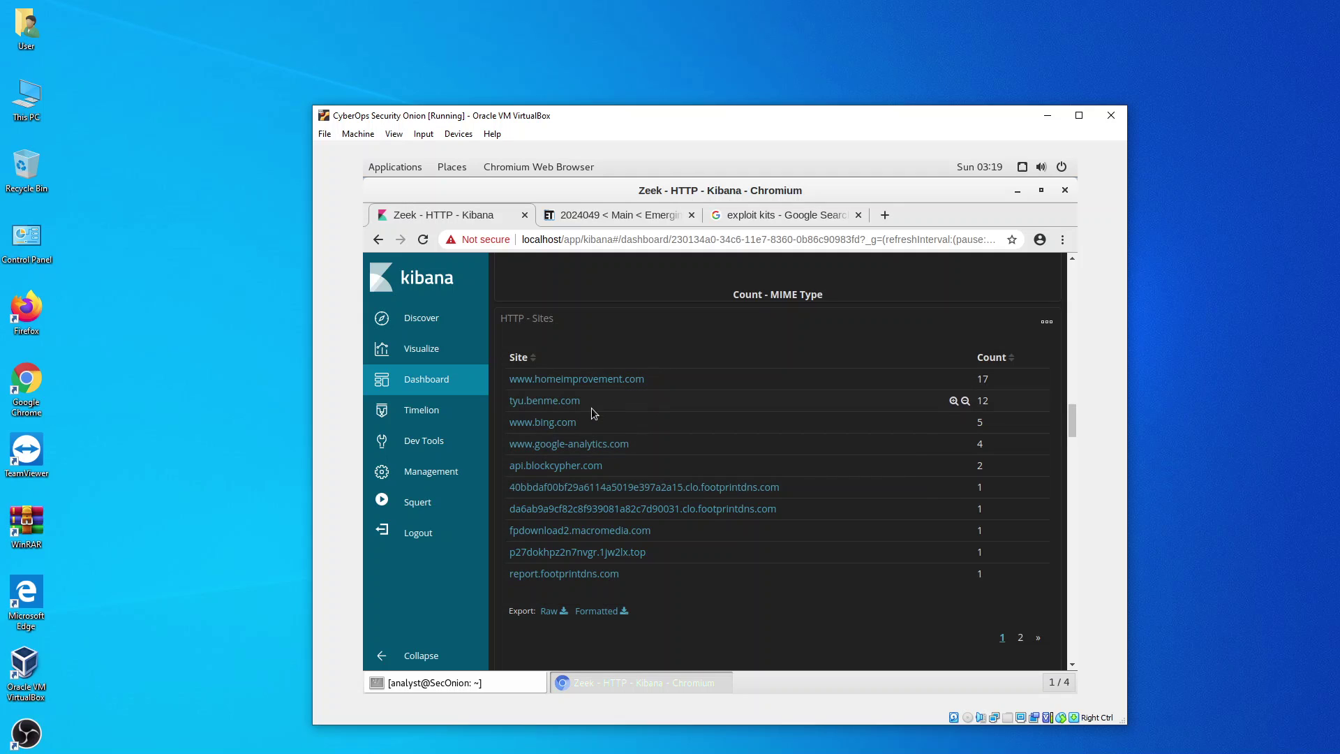
- Copy tyu.benme.com from the HTTP Sites list, visit it in place of the exploit kits search, and look over the page
{"action": "left_click_drag", "start_coordinate": [592, 407], "coordinate": [517, 405]}
{"action": "key", "text": "ctrl+c"}
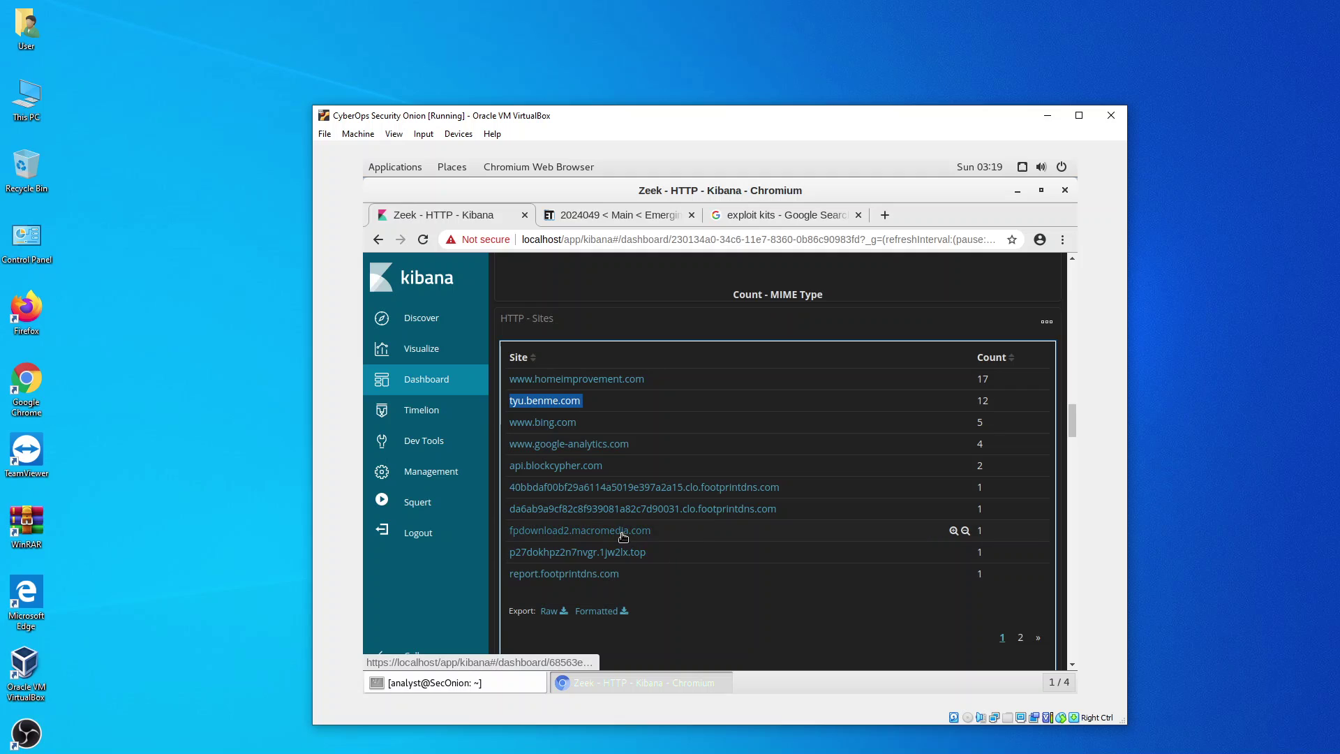
{"action": "left_click", "coordinate": [831, 217]}
{"action": "left_click_drag", "start_coordinate": [594, 278], "coordinate": [360, 283]}
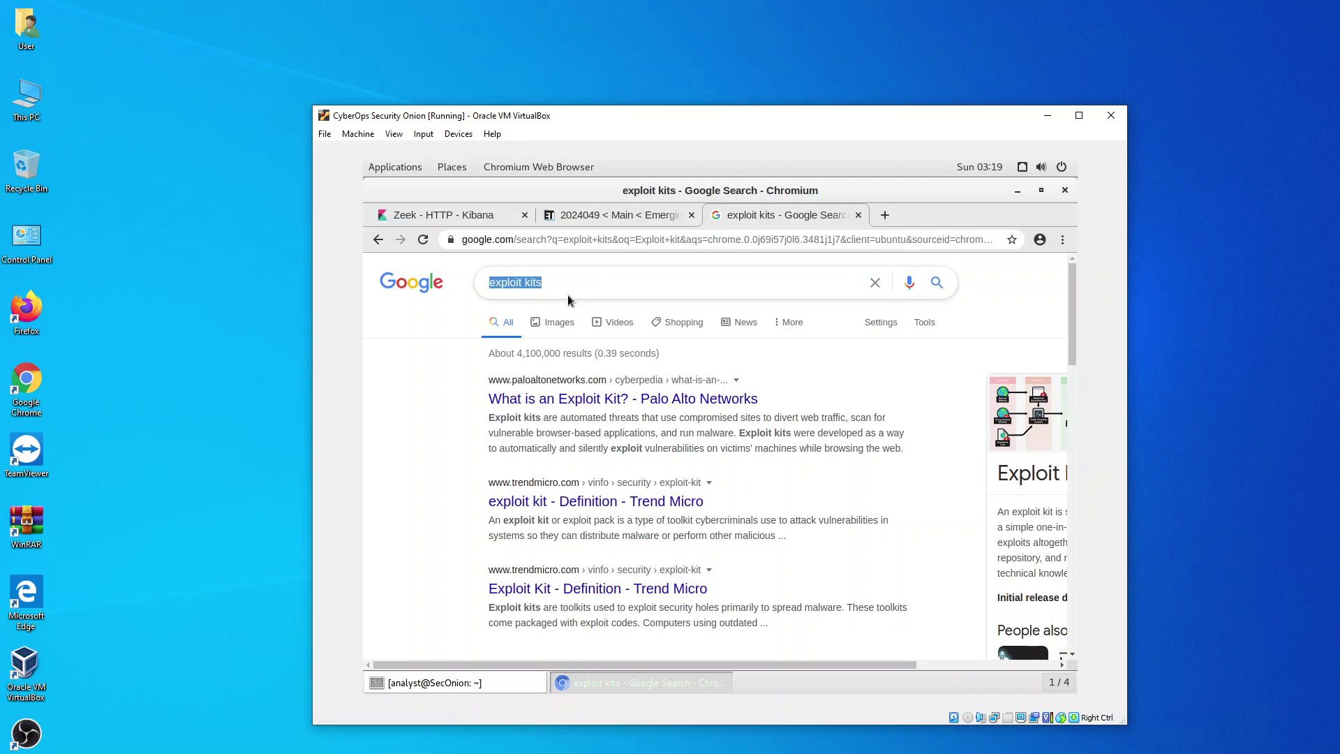
{"action": "key", "text": "ctrl+v"}
{"action": "left_click", "coordinate": [572, 240]}
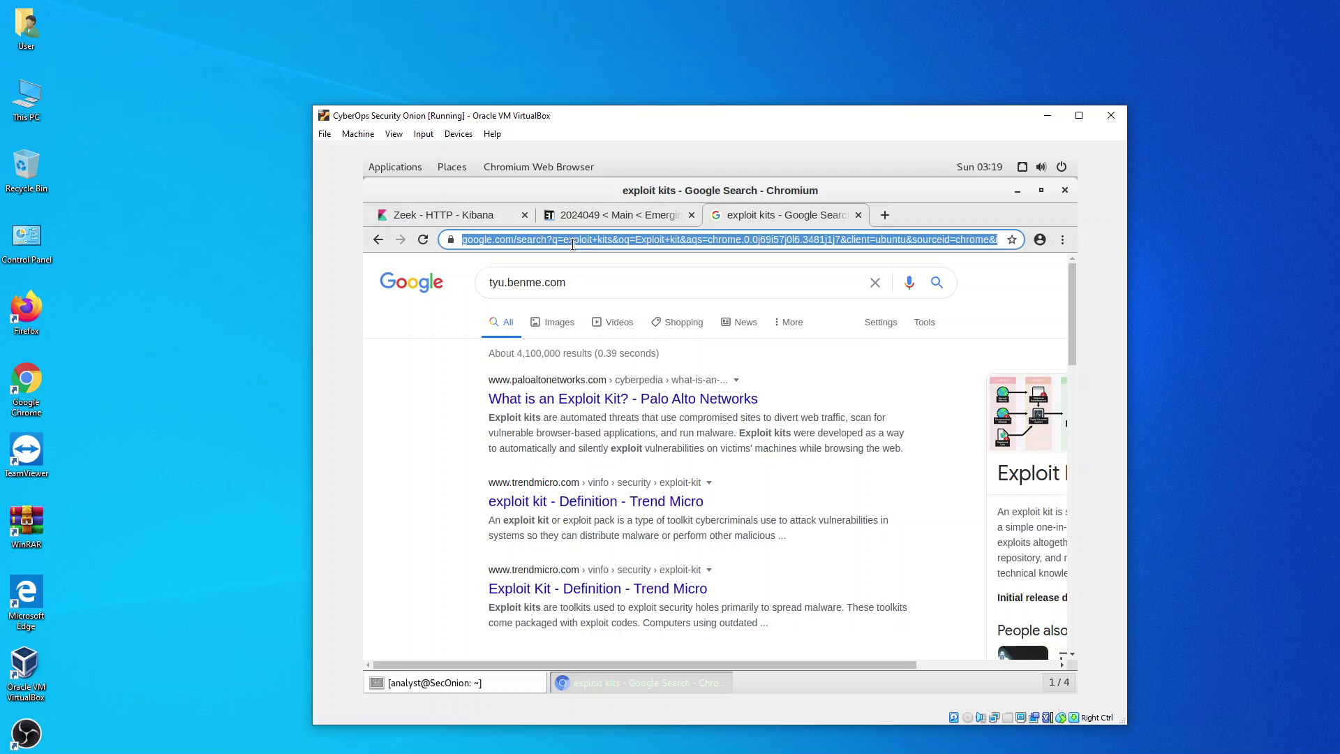
{"action": "key", "text": "ctrl+v"}
{"action": "key", "text": "Return"}
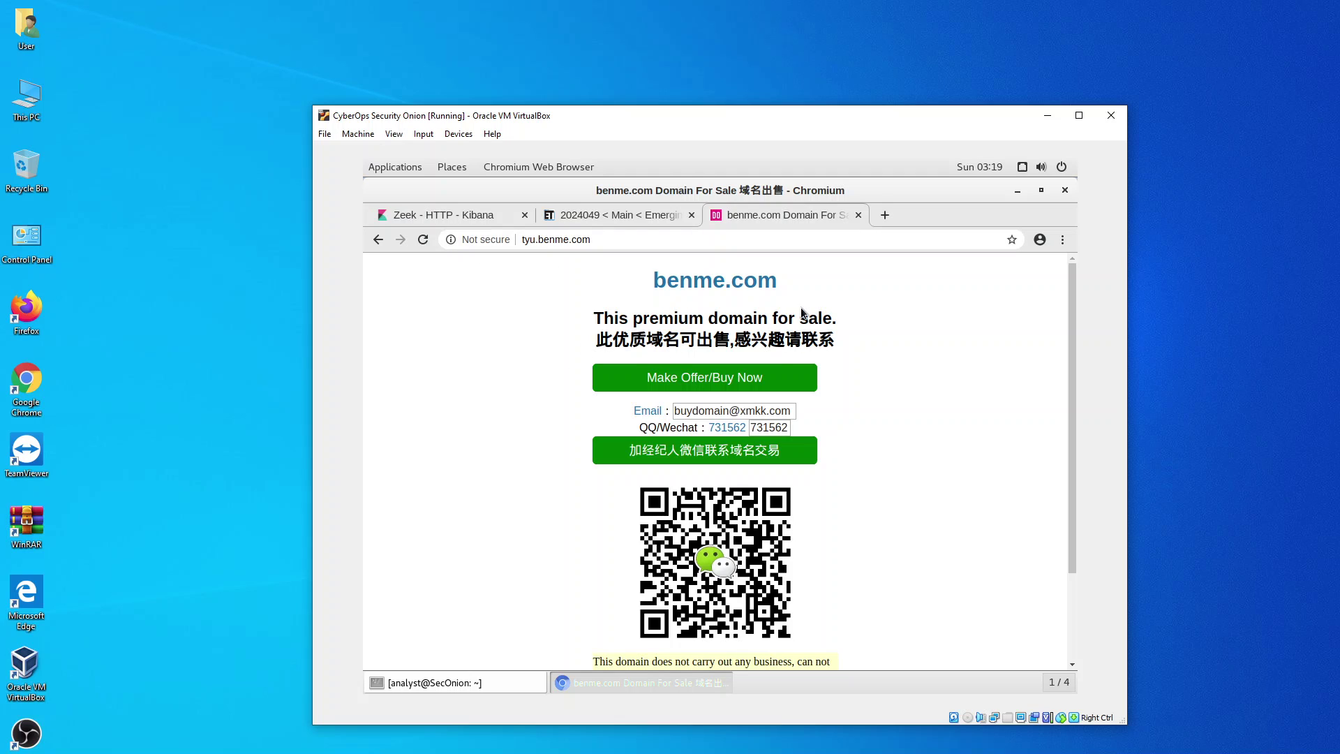
{"action": "scroll", "coordinate": [931, 538], "scroll_direction": "down", "scroll_amount": 2}
{"action": "scroll", "coordinate": [931, 542], "scroll_direction": "down", "scroll_amount": 1}
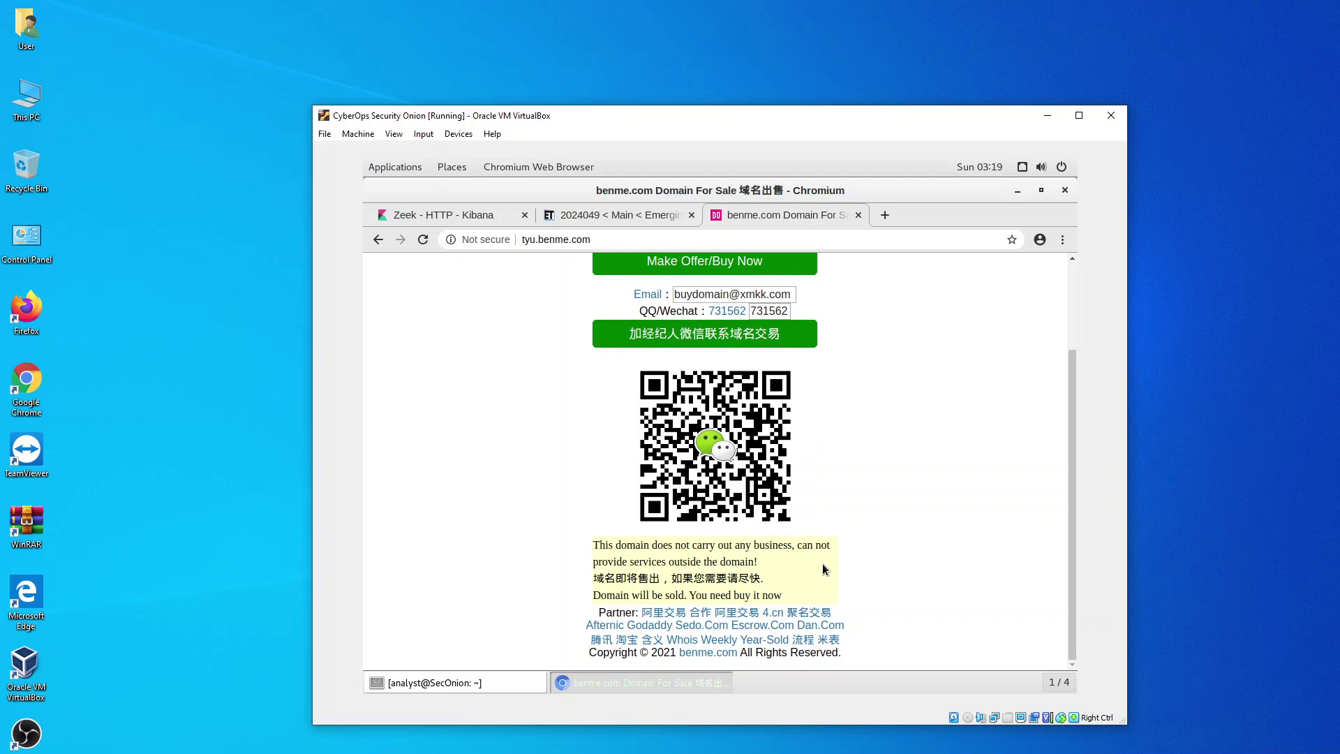
{"action": "scroll", "coordinate": [854, 560], "scroll_direction": "up", "scroll_amount": 3}
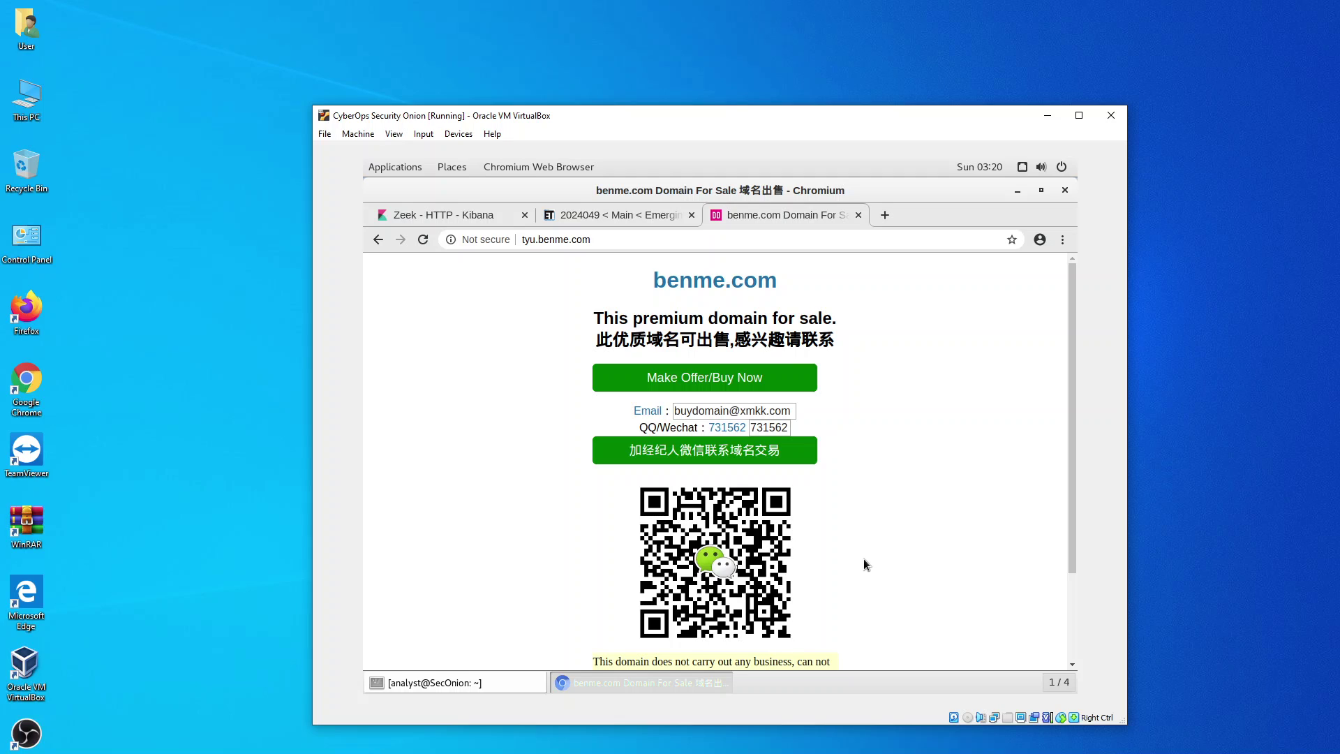
- Copy p27dokhpz2n7nvgr.1jw2lx.top from the HTTP Sites list and visit it in place of the benme.com page
{"action": "left_click", "coordinate": [483, 215]}
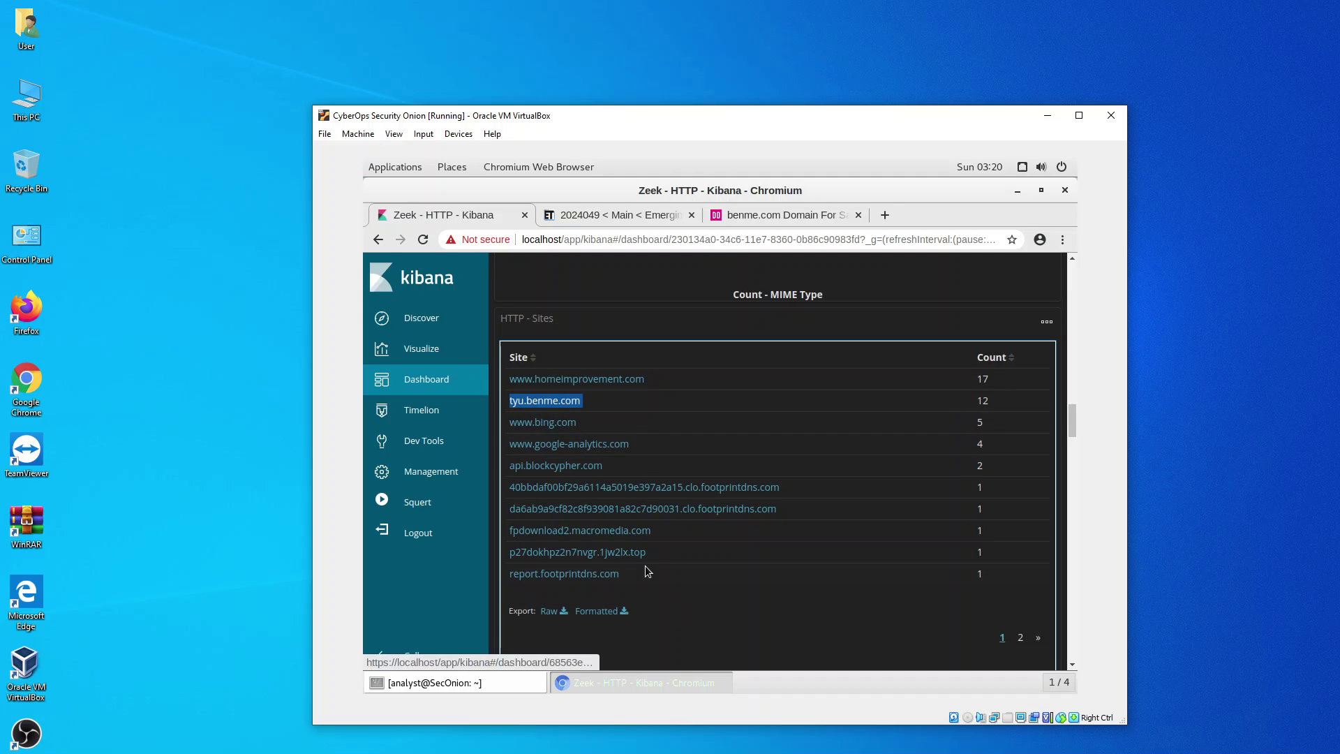
{"action": "left_click_drag", "start_coordinate": [654, 555], "coordinate": [511, 555]}
{"action": "key", "text": "ctrl+c"}
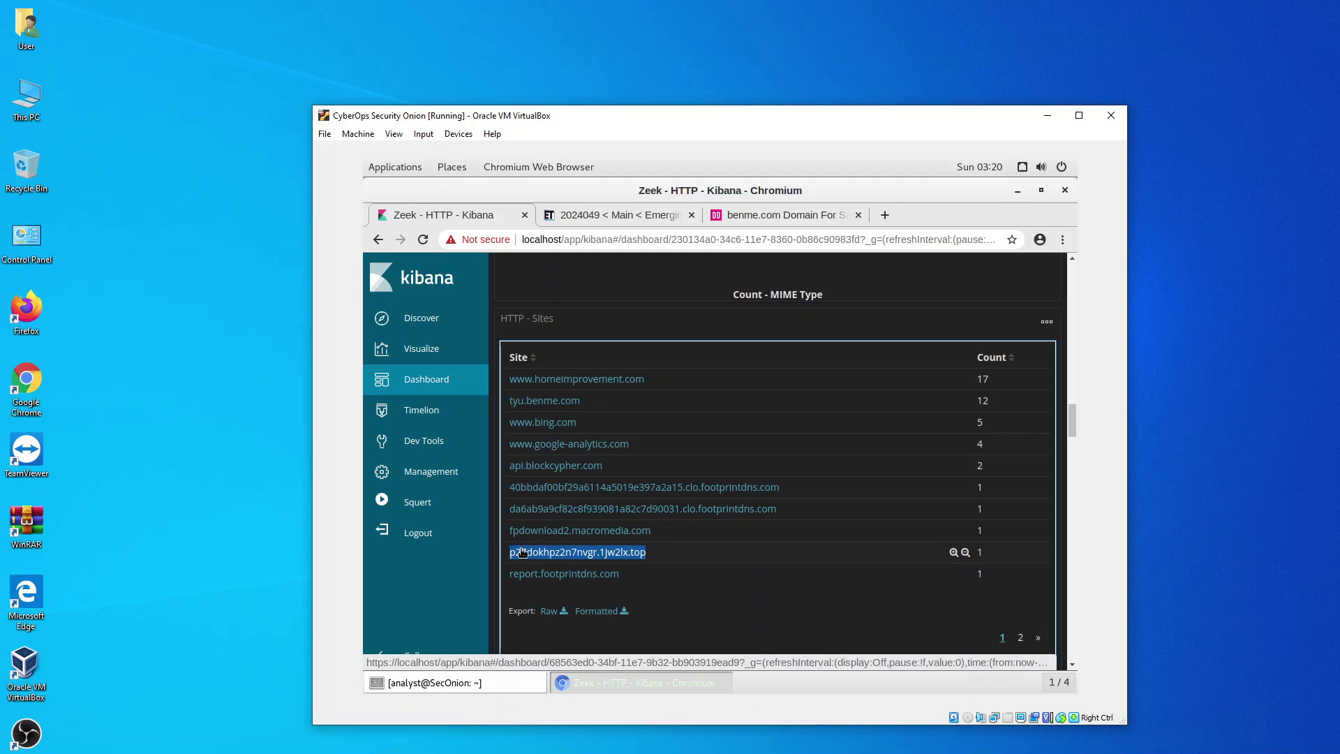
{"action": "left_click", "coordinate": [705, 218]}
{"action": "left_click", "coordinate": [591, 236]}
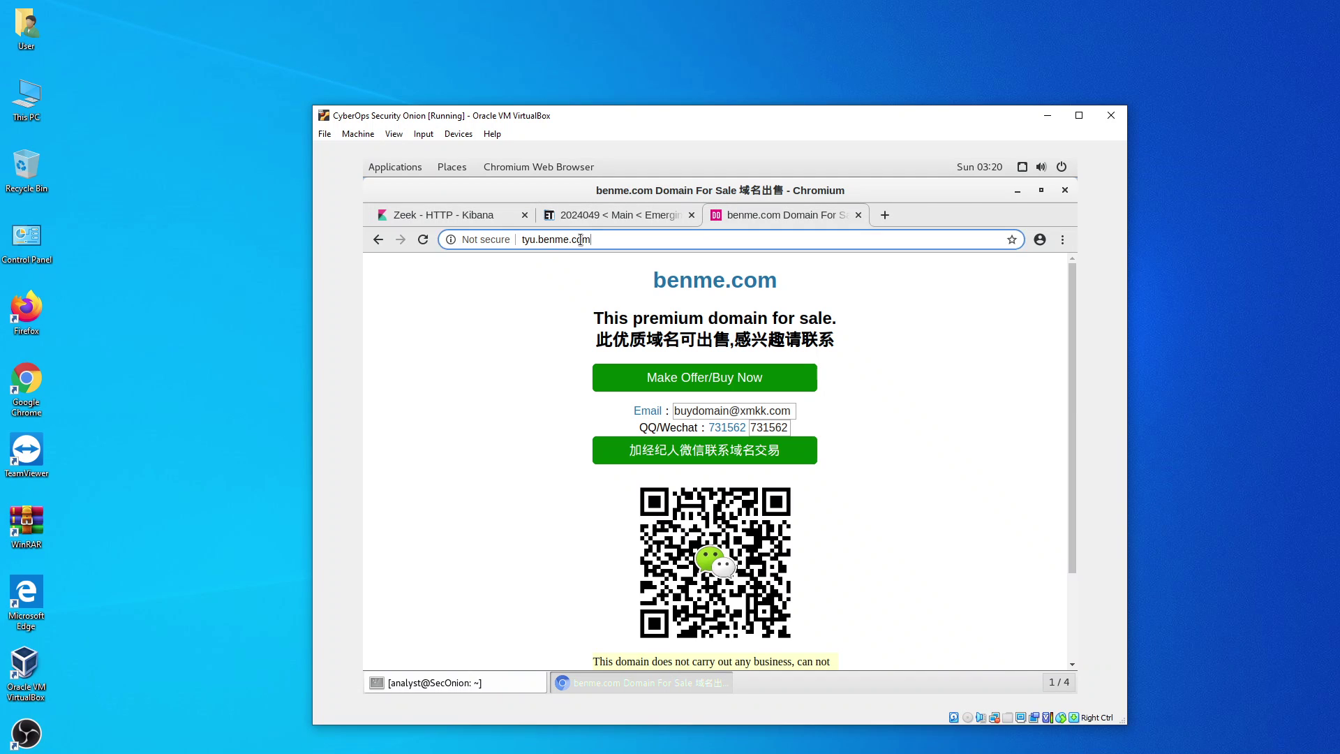
{"action": "key", "text": "ctrl+v"}
{"action": "key", "text": "Return"}
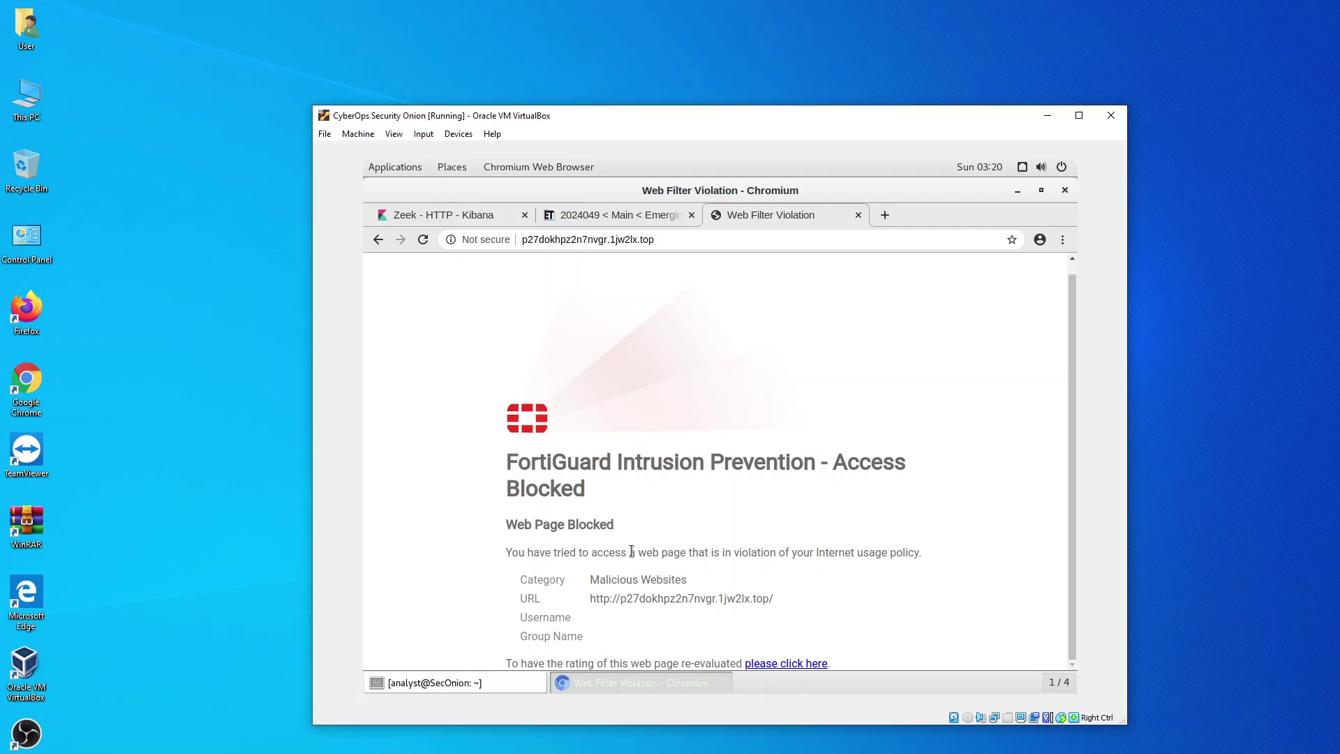
- Close the web filter page and the Emerging Threats signature page, leaving only the Zeek HTTP dashboard open
{"action": "left_click", "coordinate": [855, 219]}
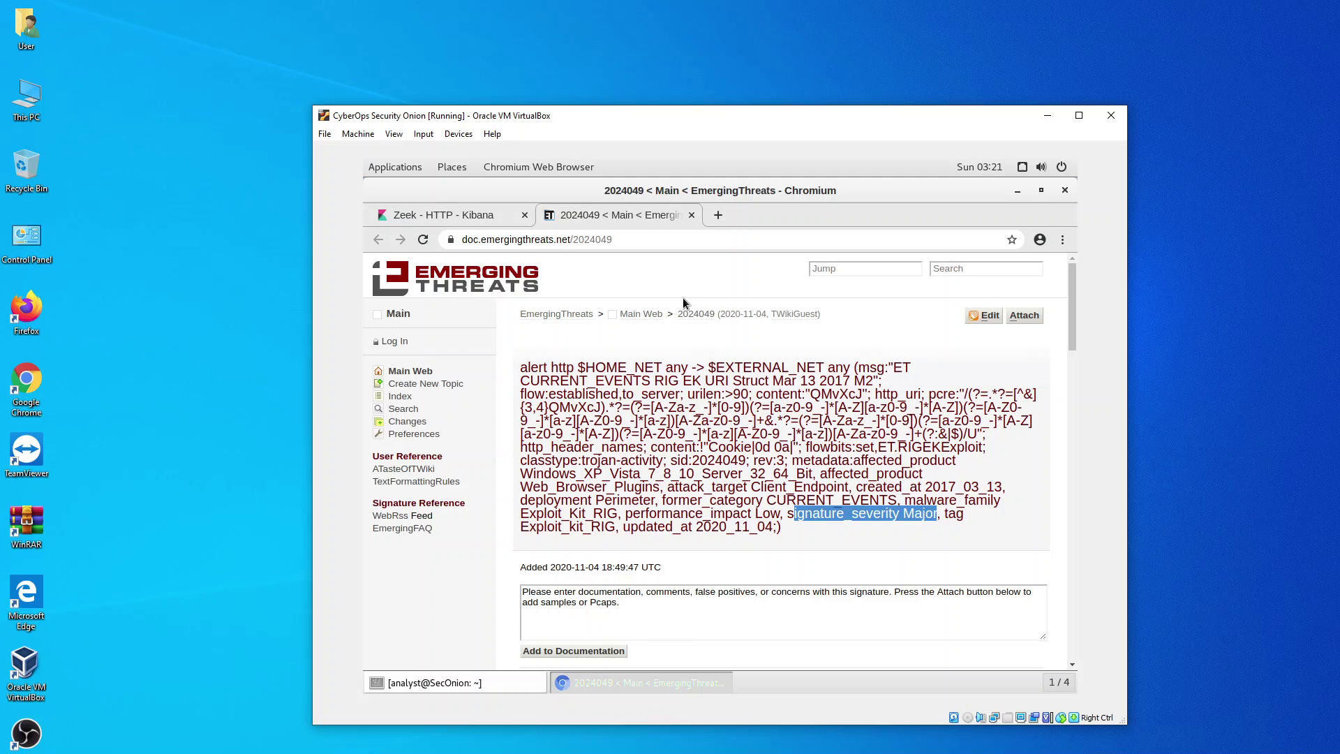
{"action": "left_click", "coordinate": [484, 224]}
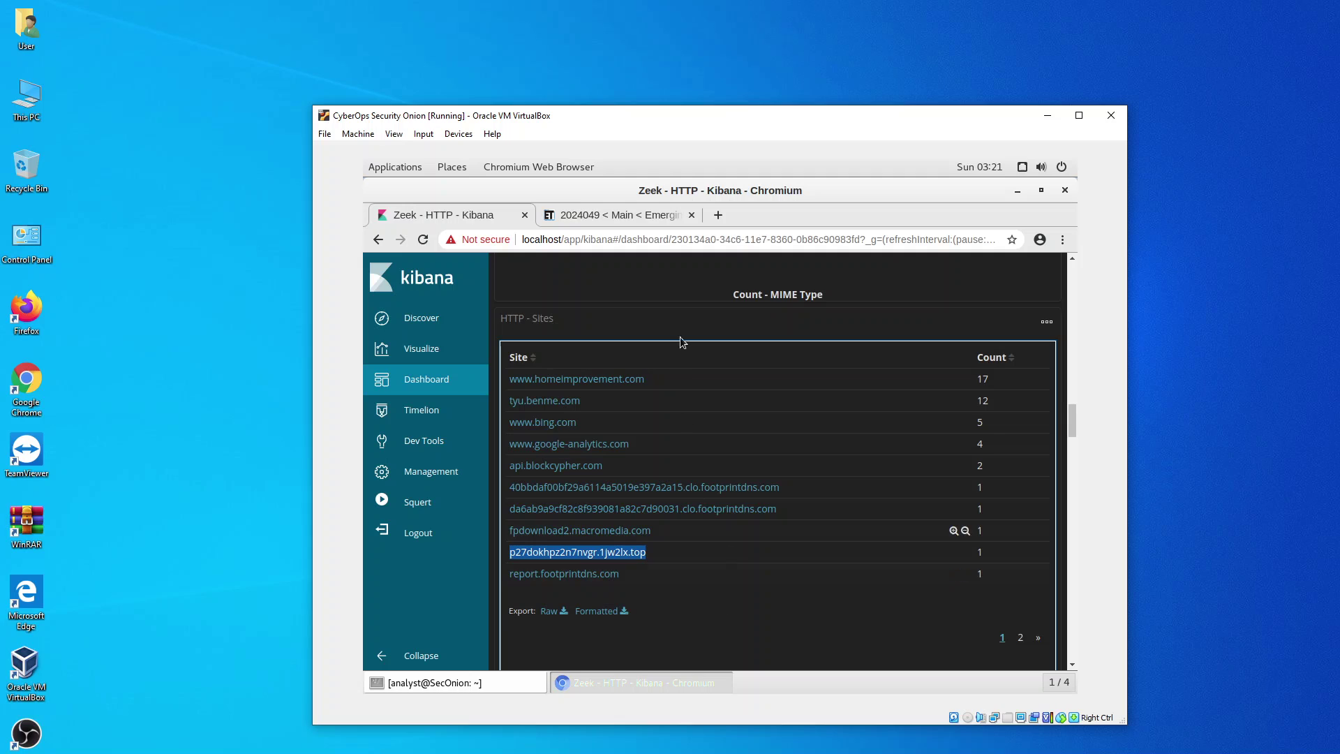
{"action": "left_click", "coordinate": [691, 215]}
- Examine the HTTP MIME Type tag cloud above the Sites list
{"action": "scroll", "coordinate": [794, 533], "scroll_direction": "up", "scroll_amount": 5}
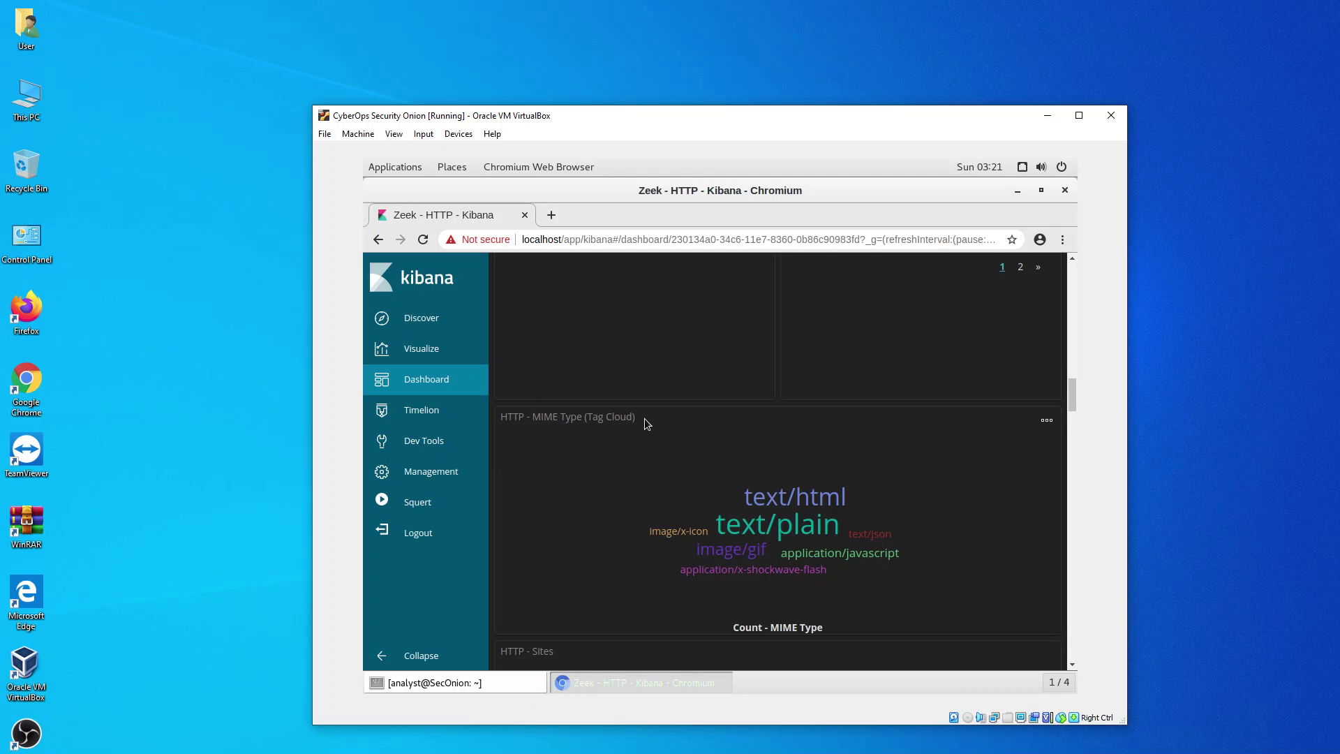
{"action": "left_click_drag", "start_coordinate": [648, 417], "coordinate": [496, 417]}
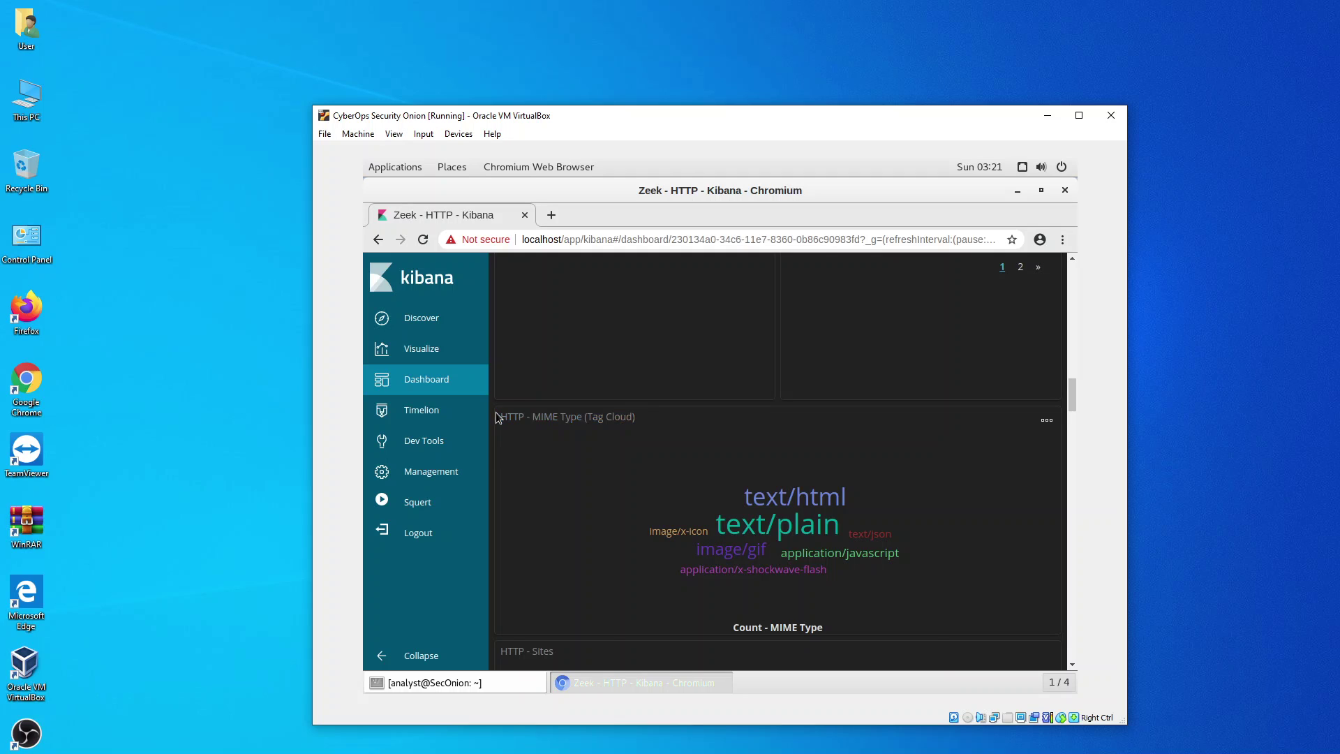
{"action": "left_click", "coordinate": [840, 627]}
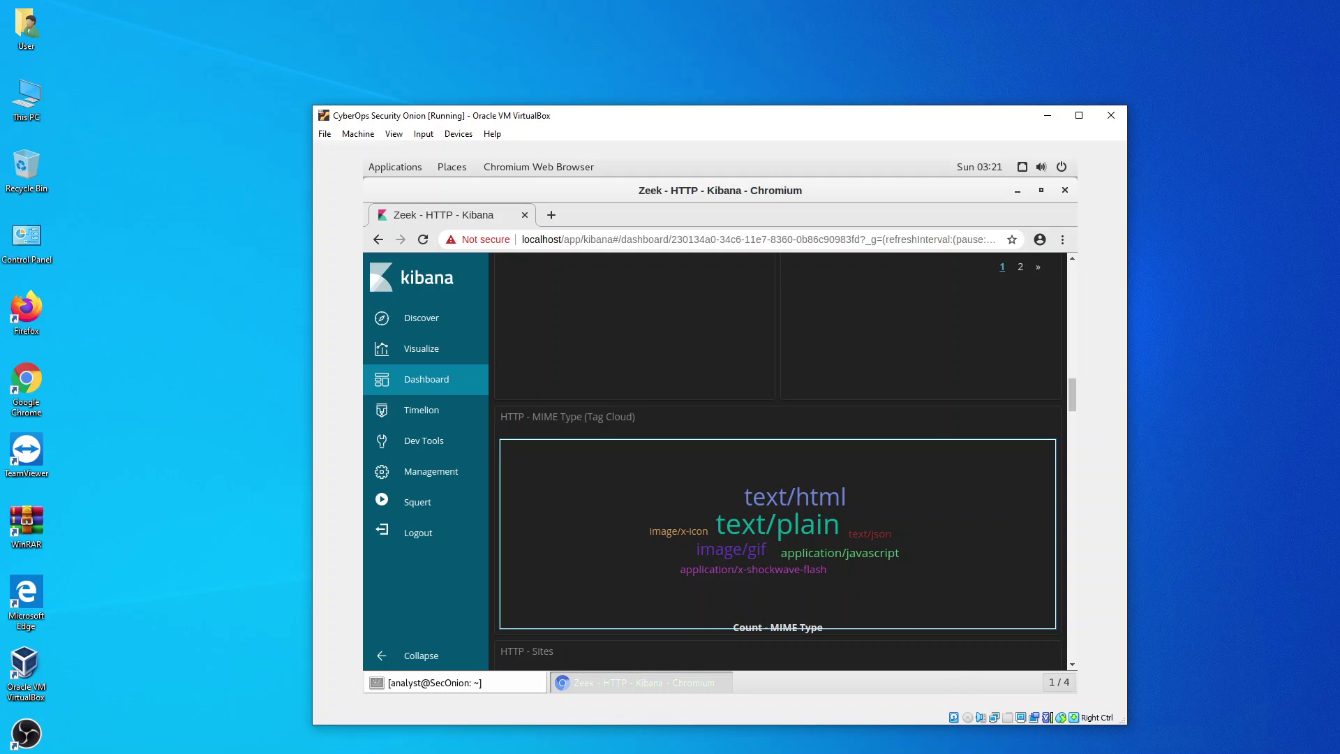
{"action": "key", "text": "alt+Tab"}
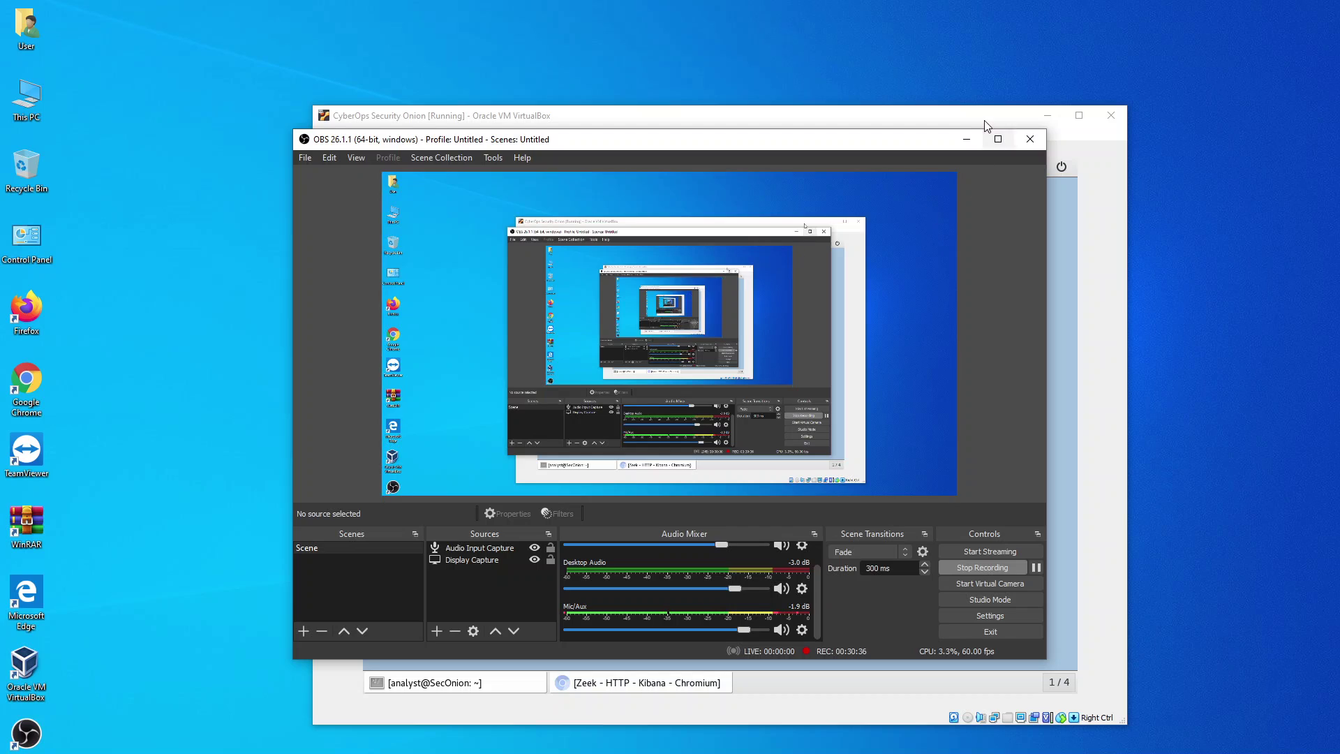
{"action": "left_click", "coordinate": [966, 139]}
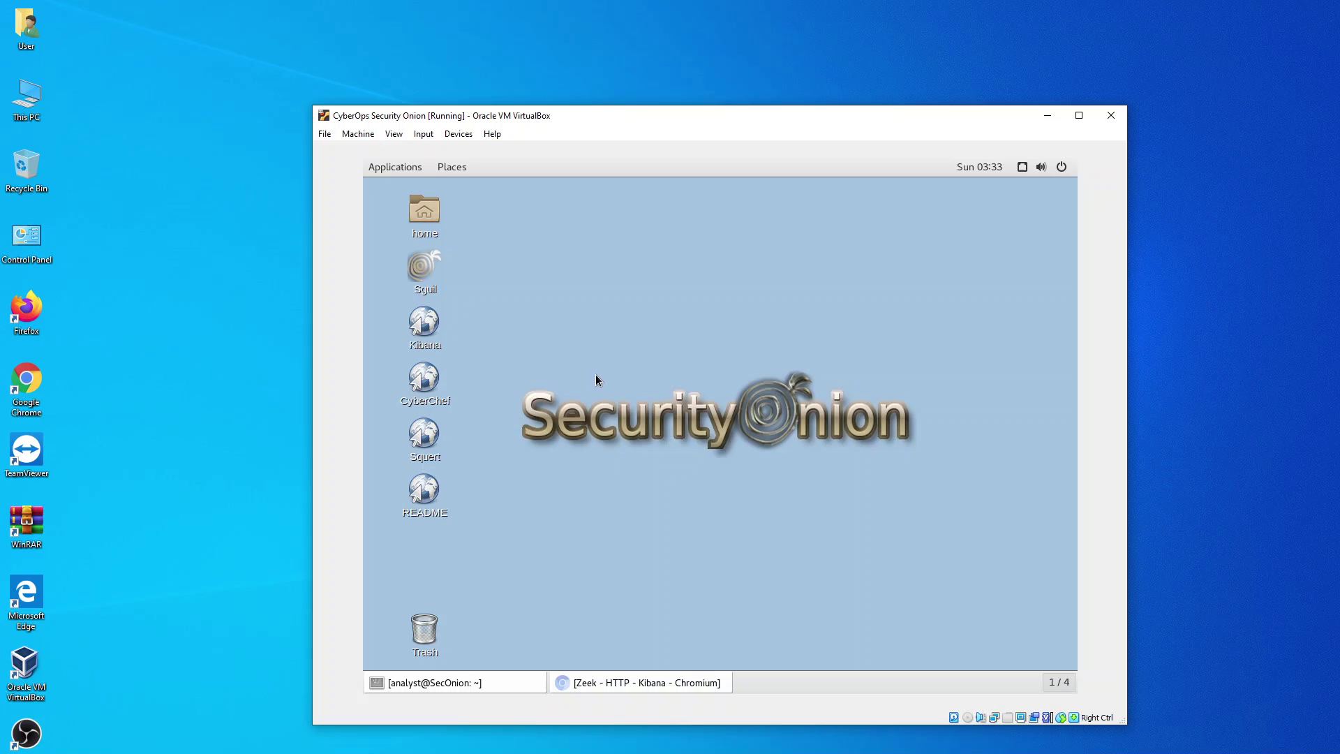
- Launch Sguil from the Security Onion desktop and log in as analyst with the account password
{"action": "double_click", "coordinate": [425, 277]}
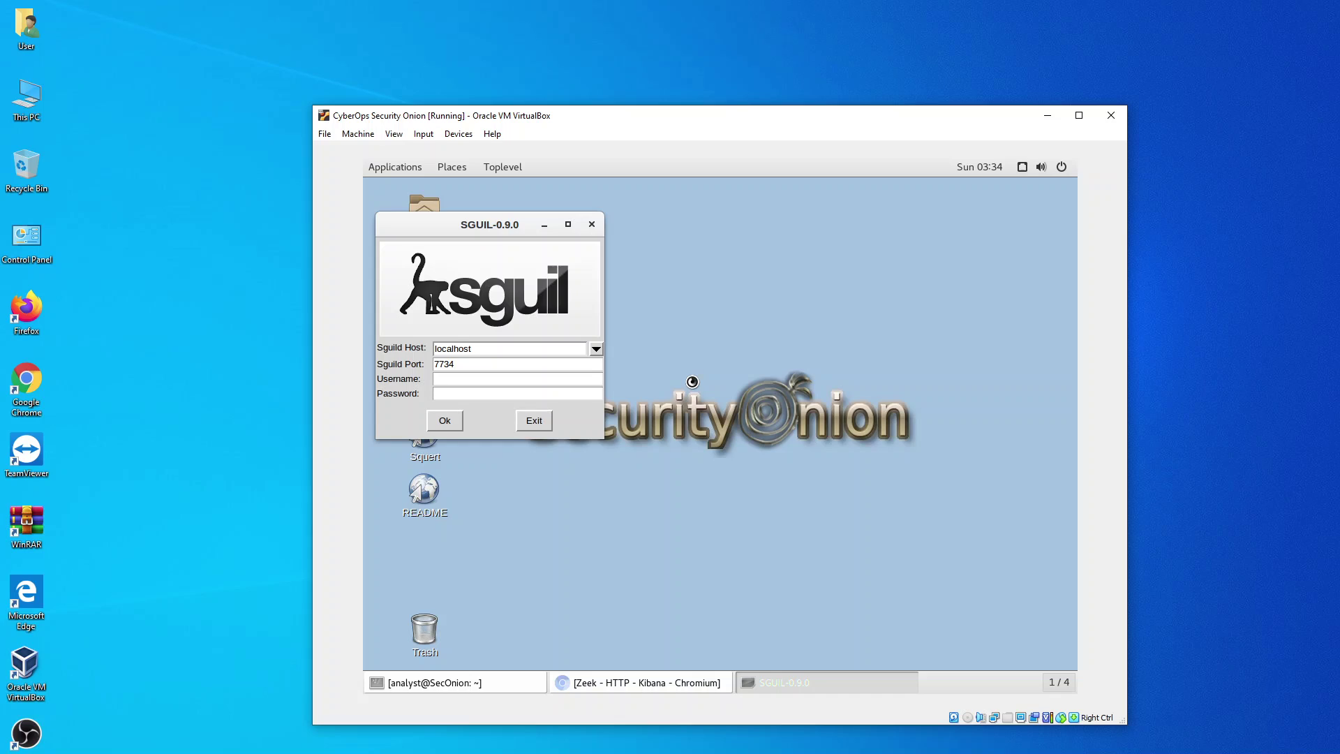
{"action": "left_click", "coordinate": [507, 378]}
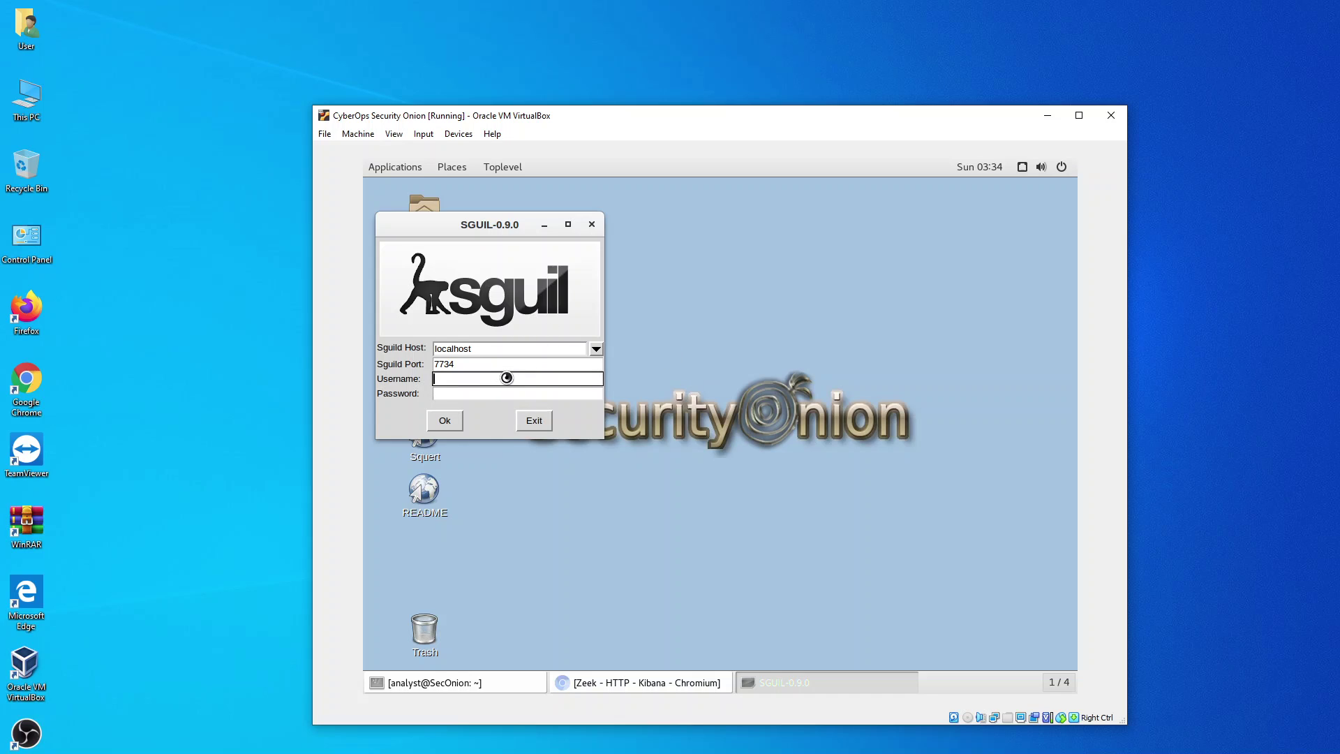
{"action": "type", "text": "analyst"}
{"action": "key", "text": "Tab"}
{"action": "type", "text": "cyberops"}
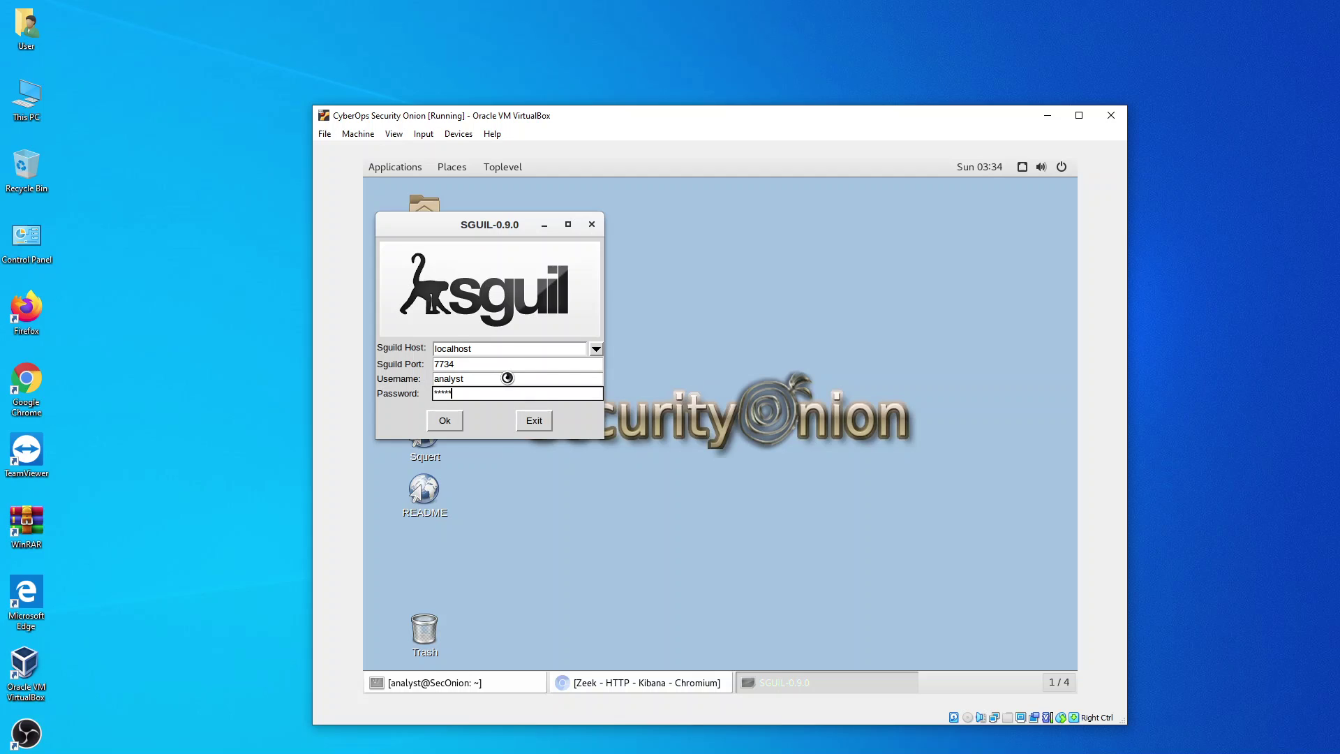
{"action": "key", "text": "Return"}
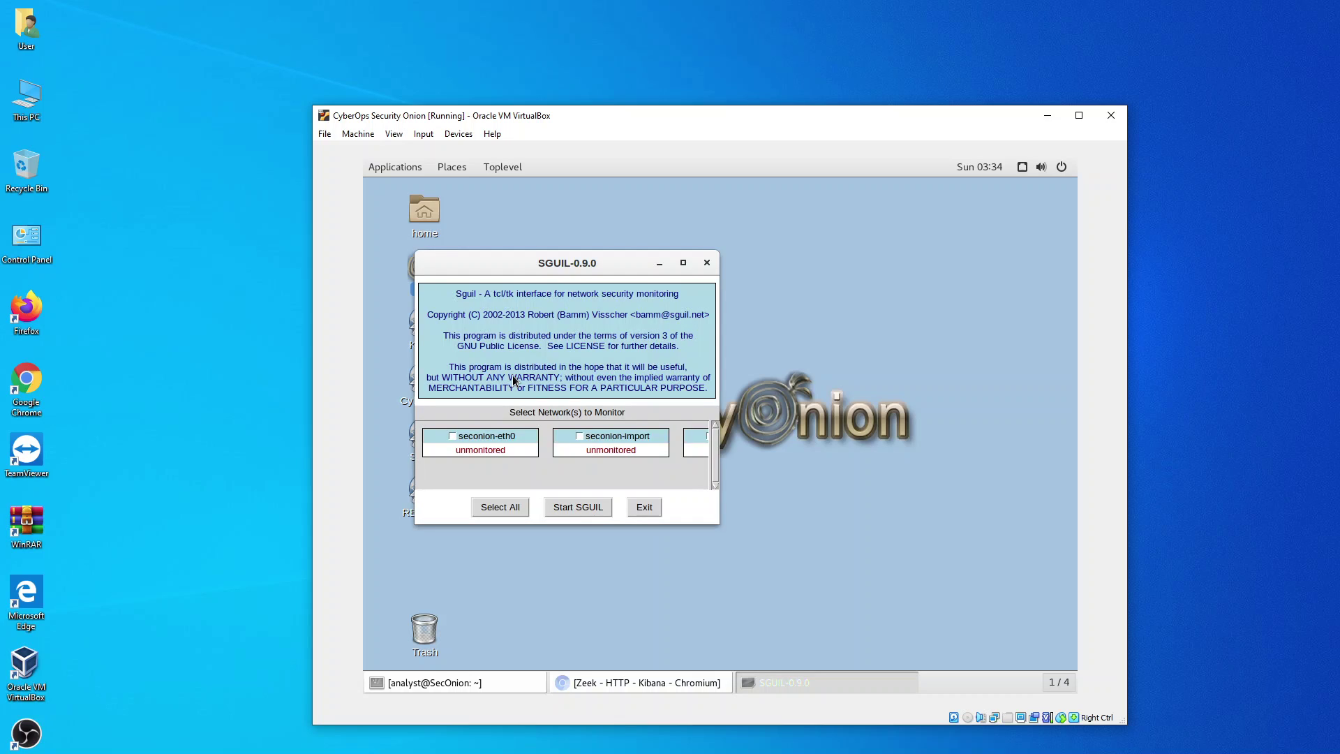
- Maximize the network selection window and start monitoring all networks: seconion-eth0, seconion-import and seconion-ossec
{"action": "left_click", "coordinate": [683, 263]}
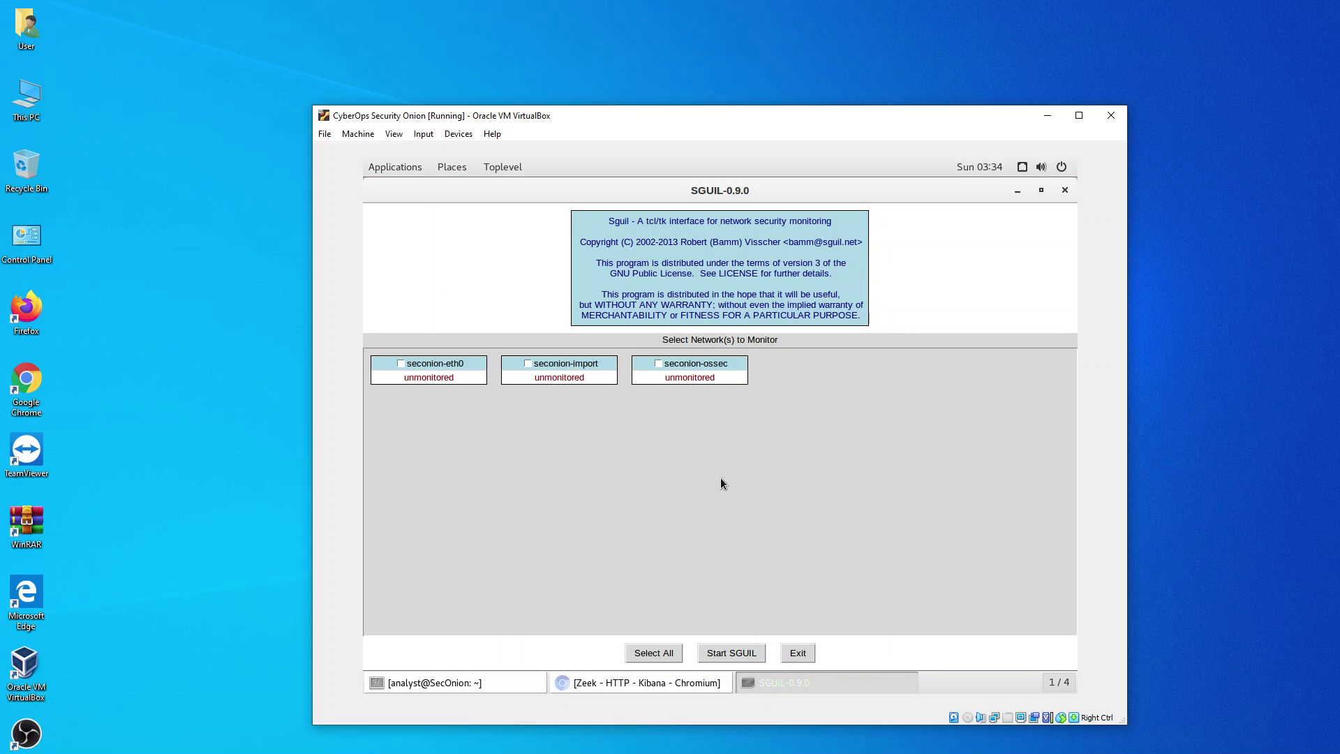
{"action": "left_click", "coordinate": [650, 650]}
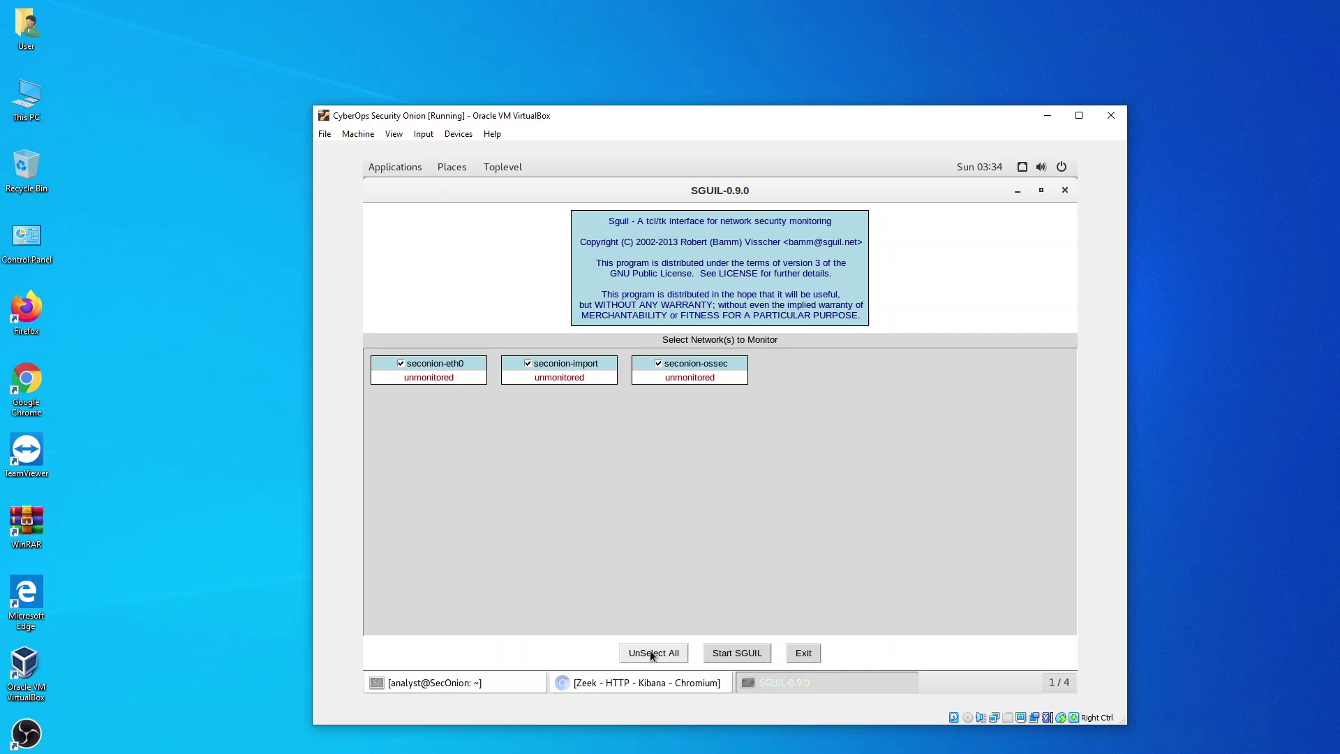
{"action": "left_click", "coordinate": [737, 653]}
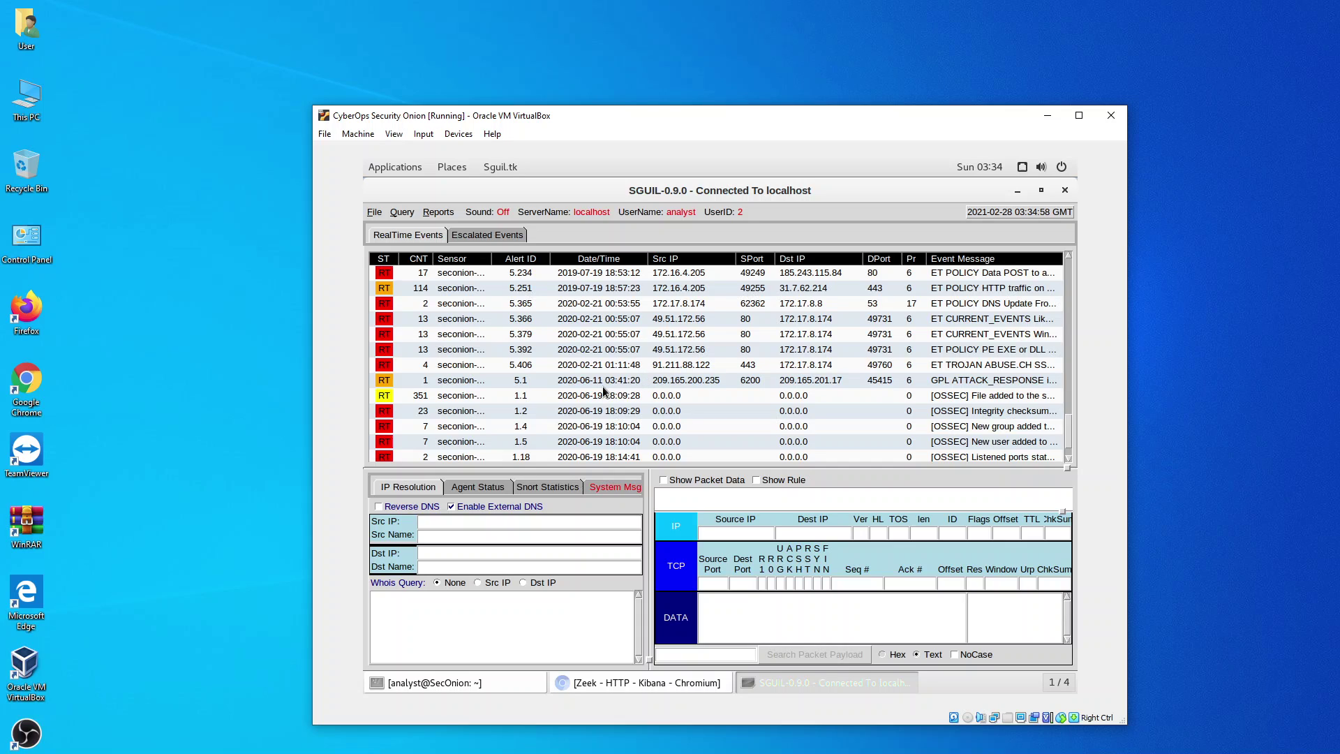
- Find the 27 January 2017 alerts in the real-time events and look over those from alert ID 5.2 to 5.78
{"action": "scroll", "coordinate": [602, 387], "scroll_direction": "up", "scroll_amount": 10}
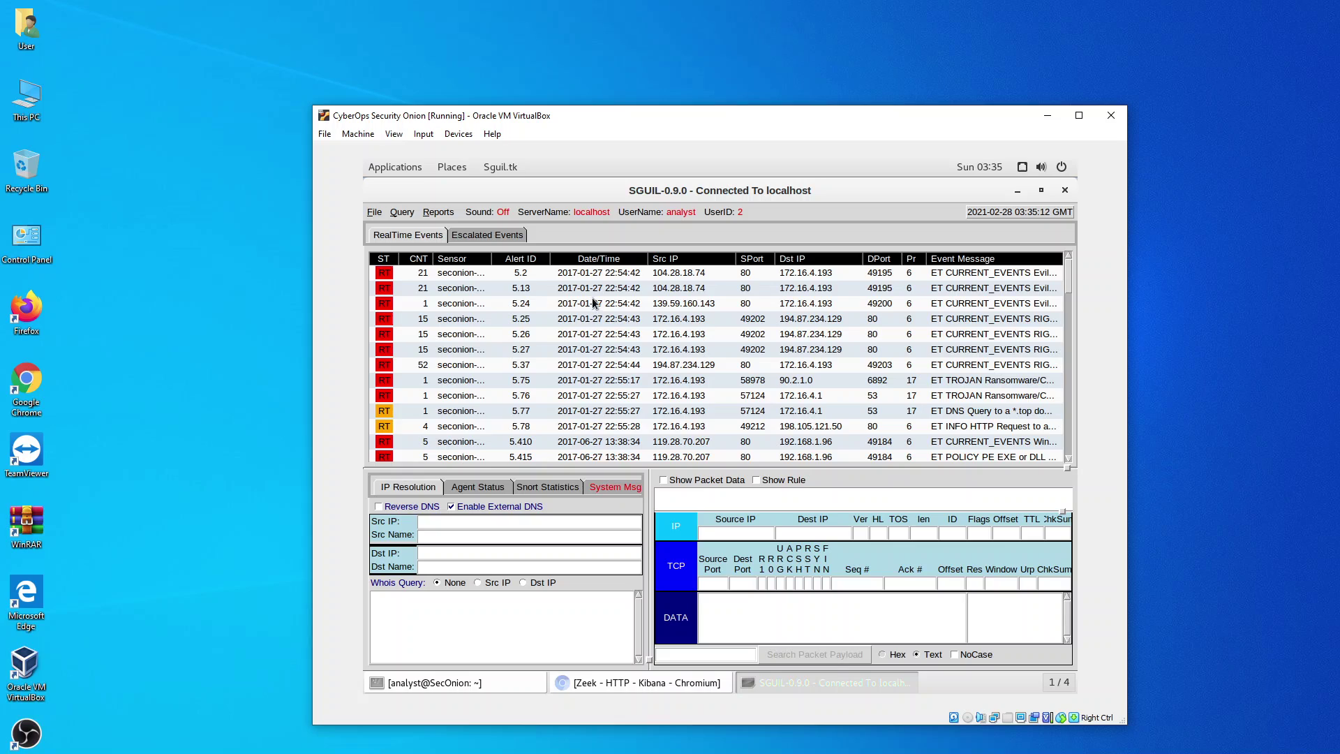
{"action": "left_click", "coordinate": [578, 276]}
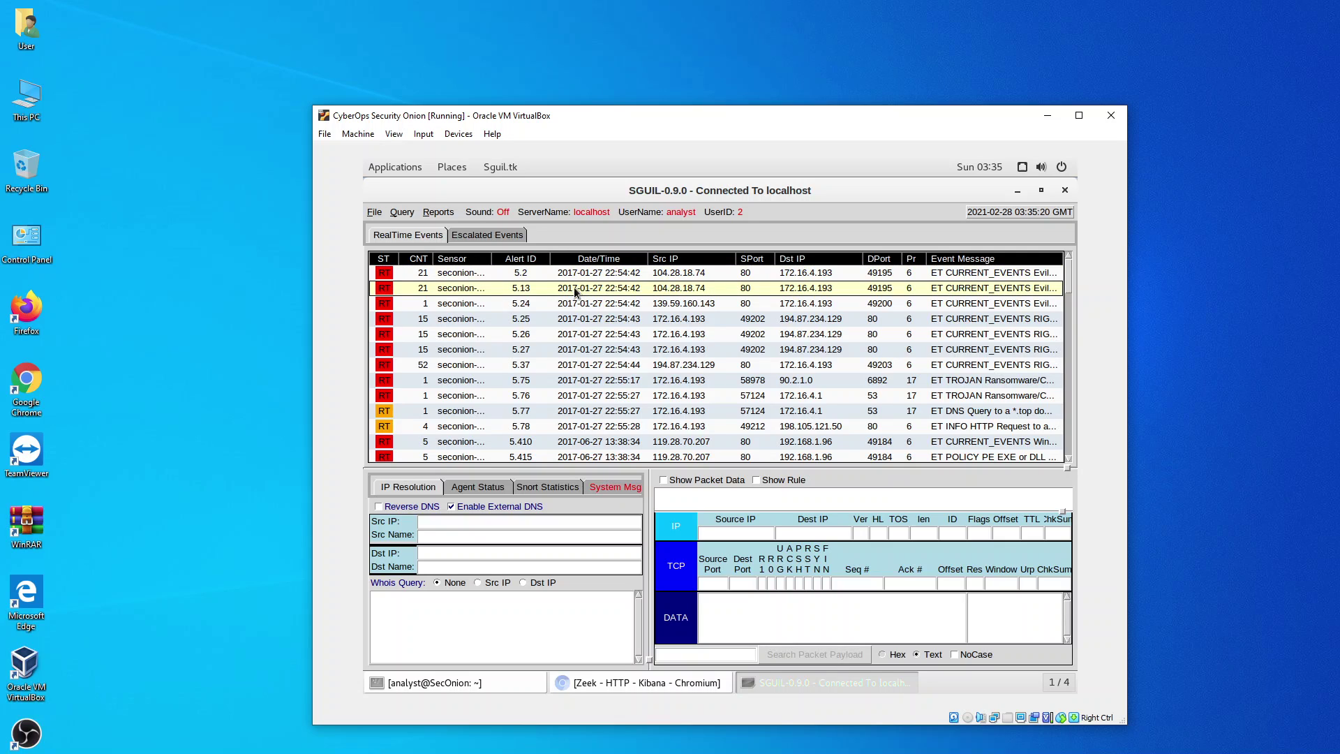
{"action": "left_click", "coordinate": [573, 289]}
{"action": "left_click", "coordinate": [537, 271]}
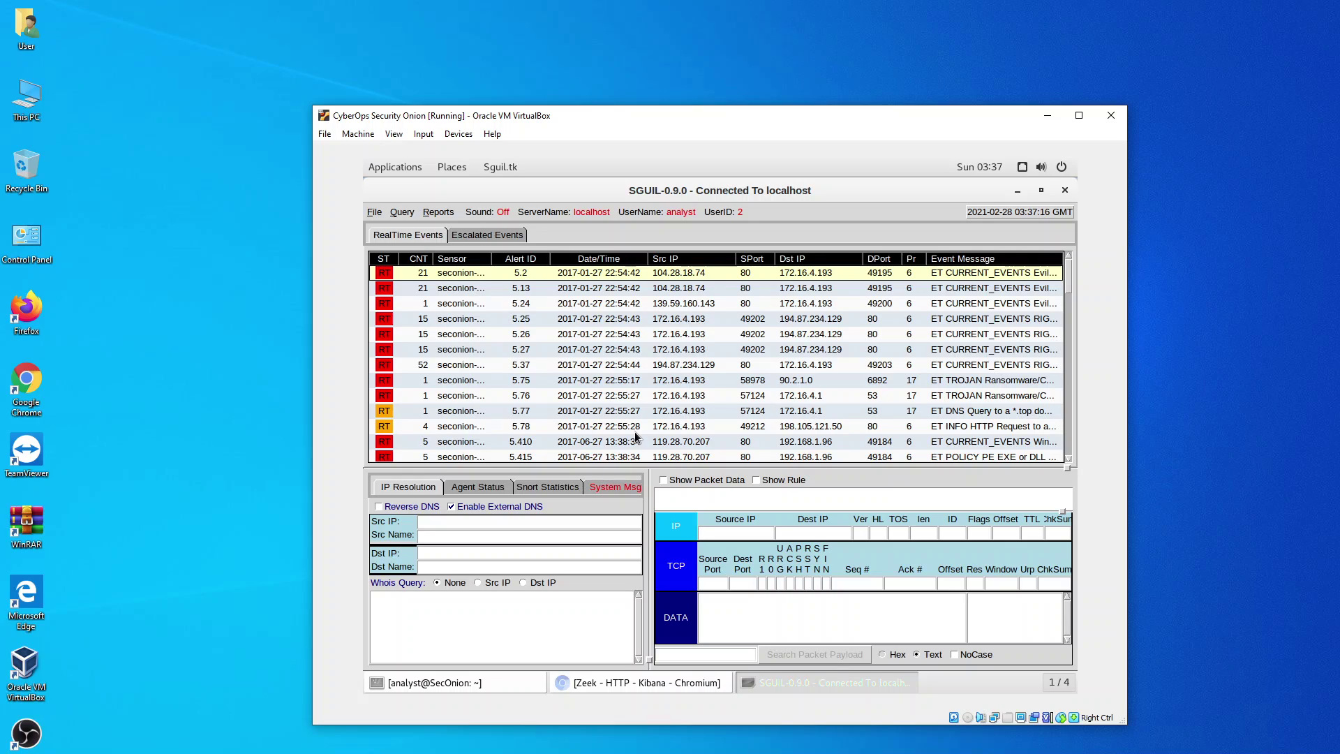
{"action": "left_click", "coordinate": [635, 431]}
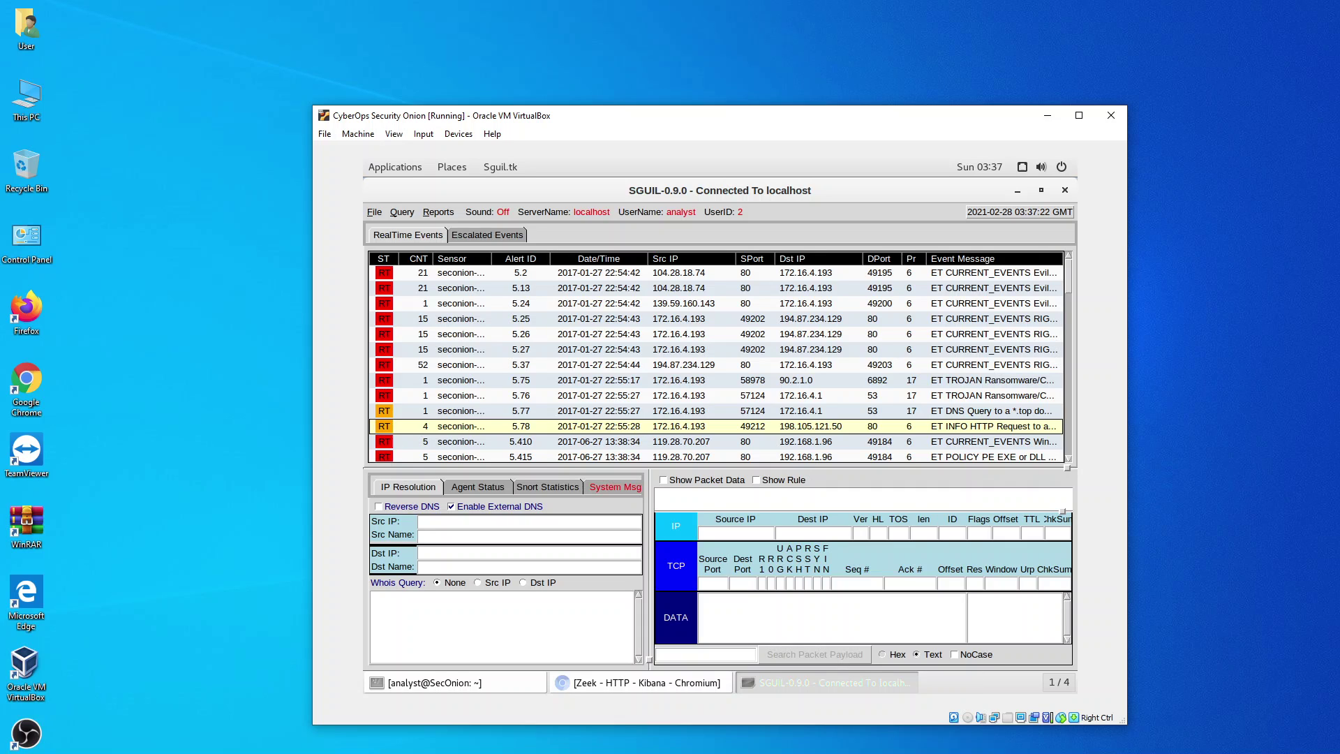
{"action": "key", "text": "alt+Tab"}
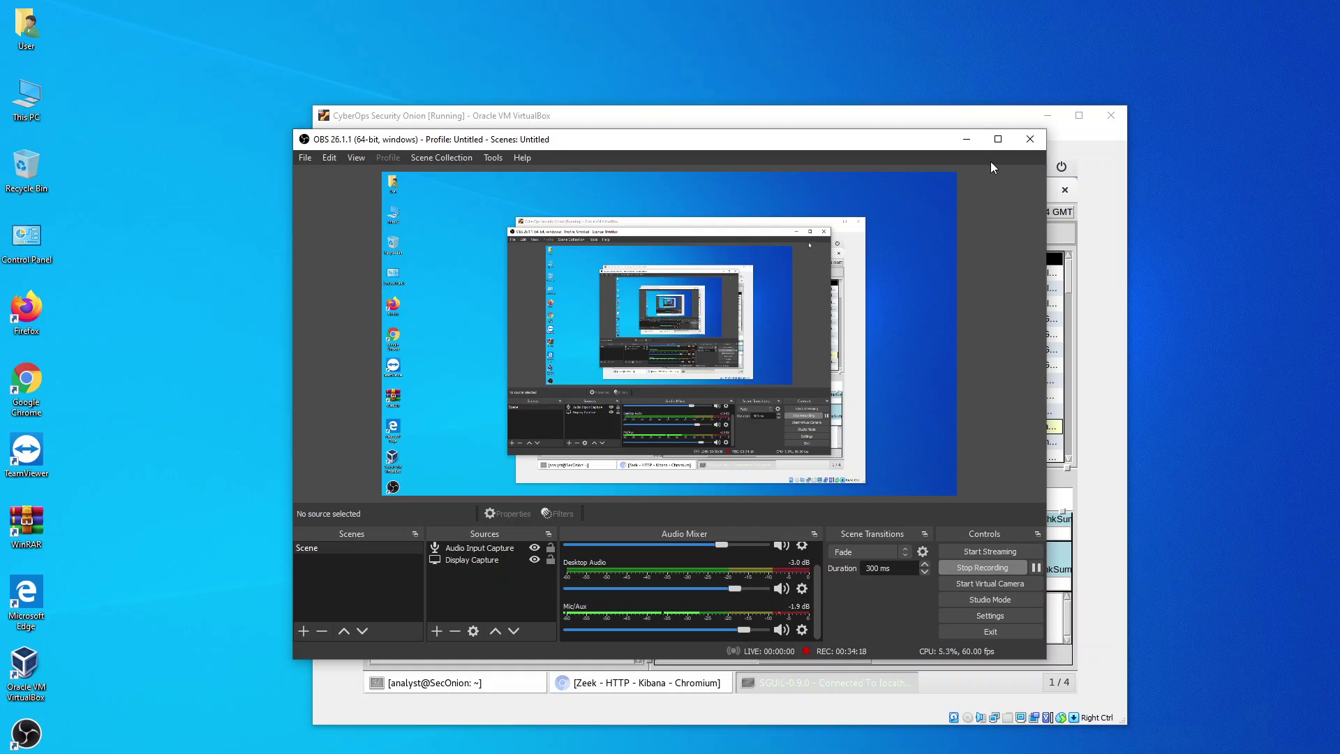
{"action": "left_click", "coordinate": [967, 139]}
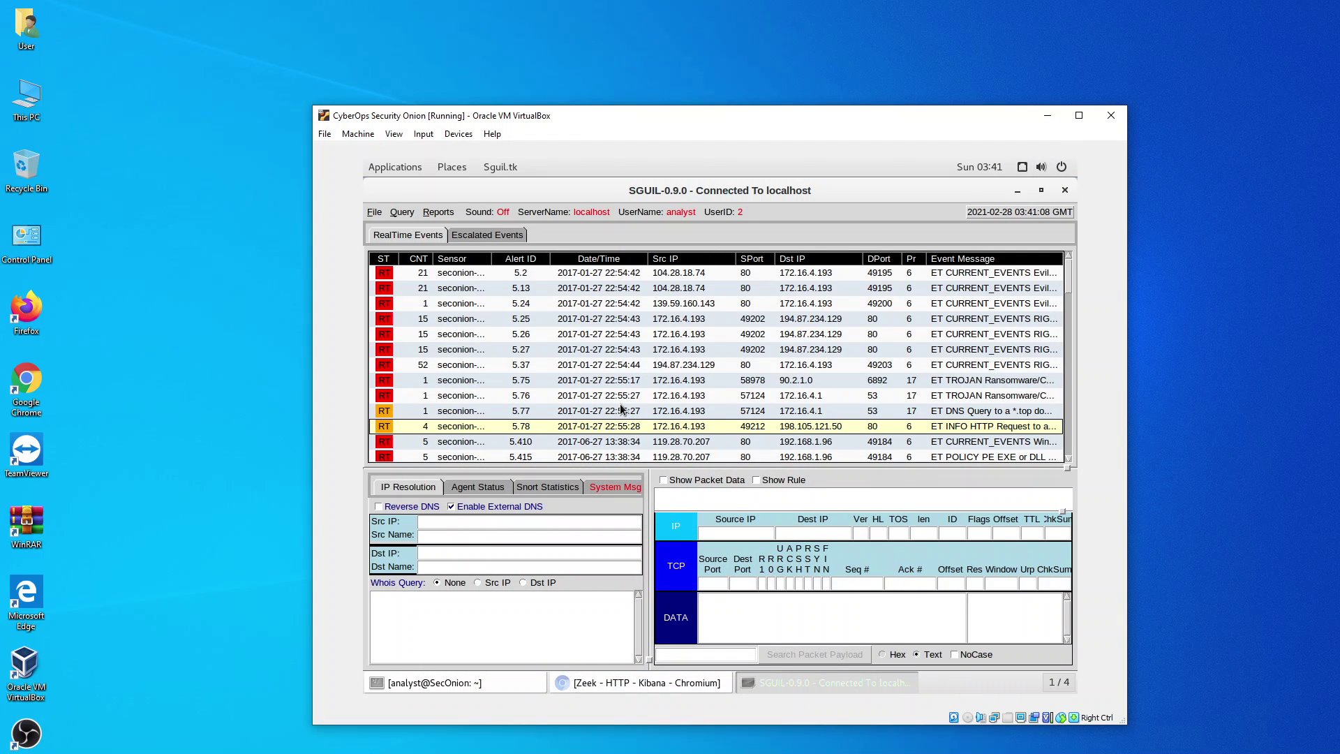
- Compare the timestamps of the first and last 27 January 2017 alerts, leaving alert 5.2 selected
{"action": "left_click", "coordinate": [582, 276]}
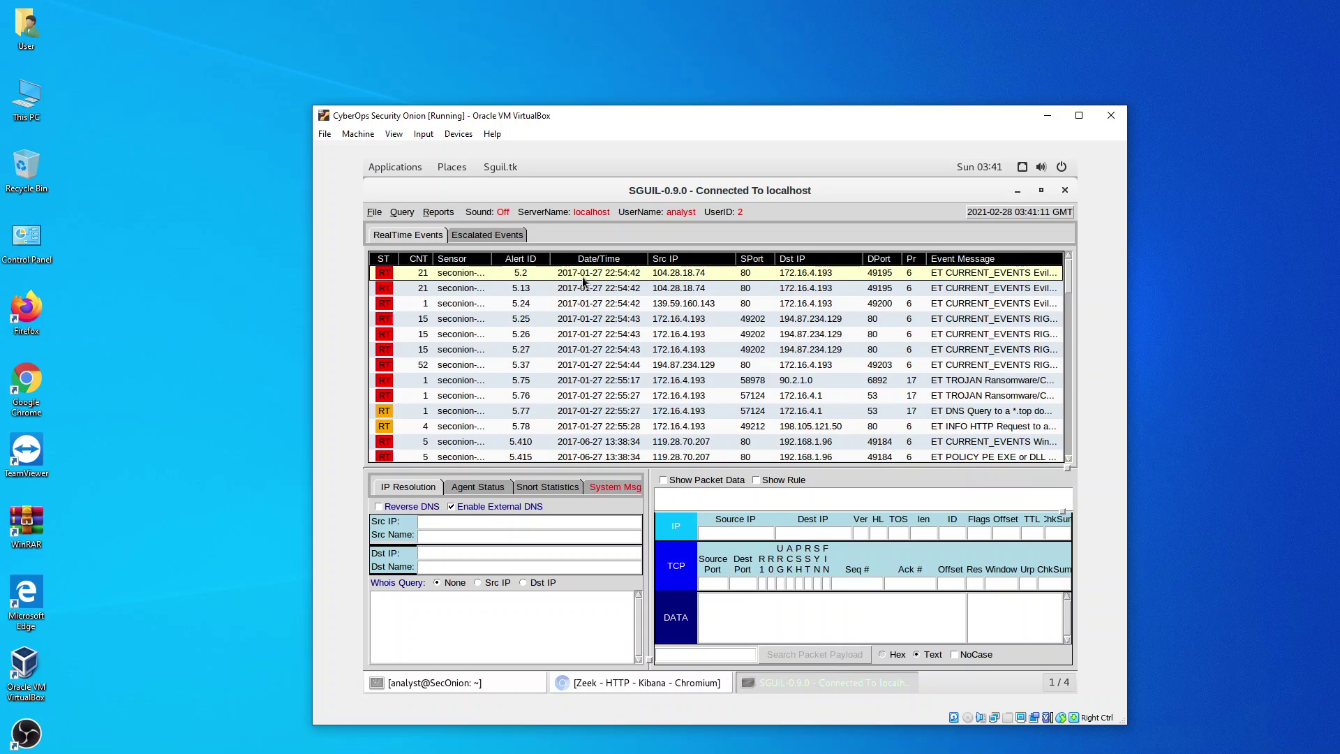
{"action": "left_click", "coordinate": [587, 411]}
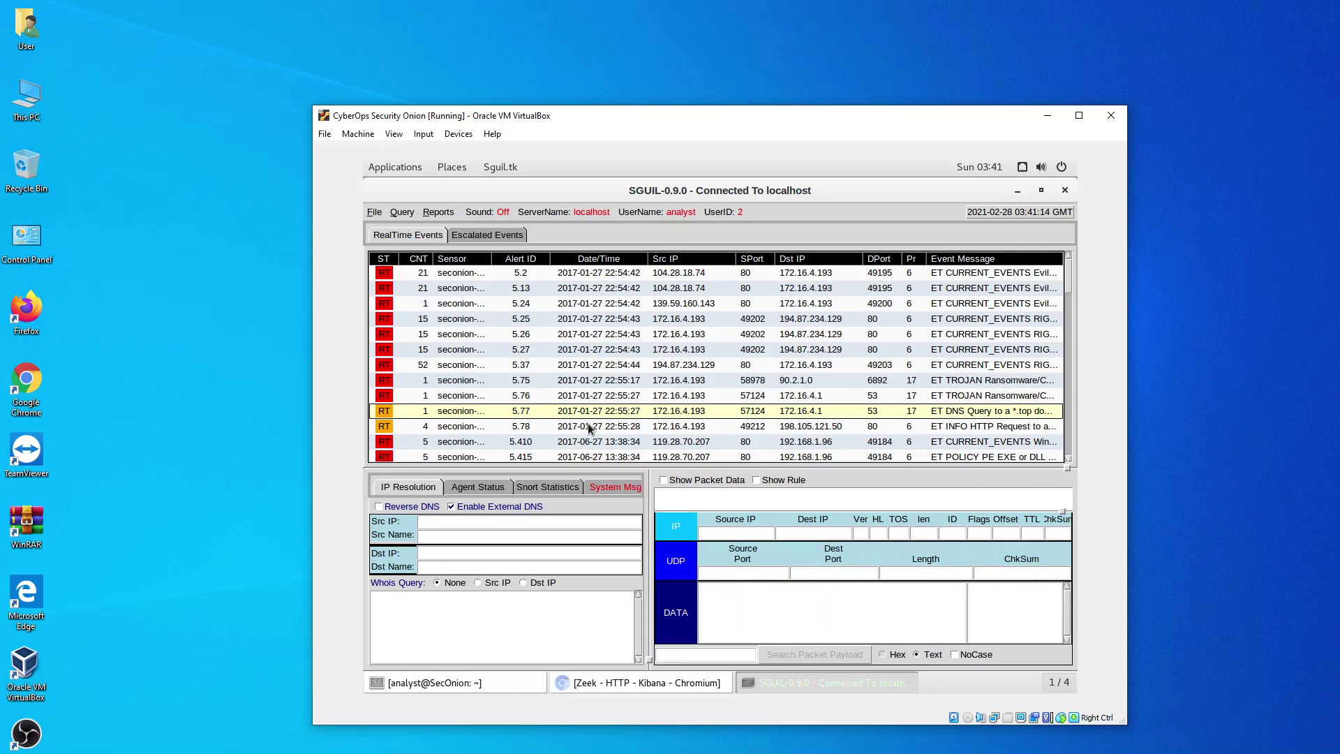
{"action": "left_click", "coordinate": [589, 426]}
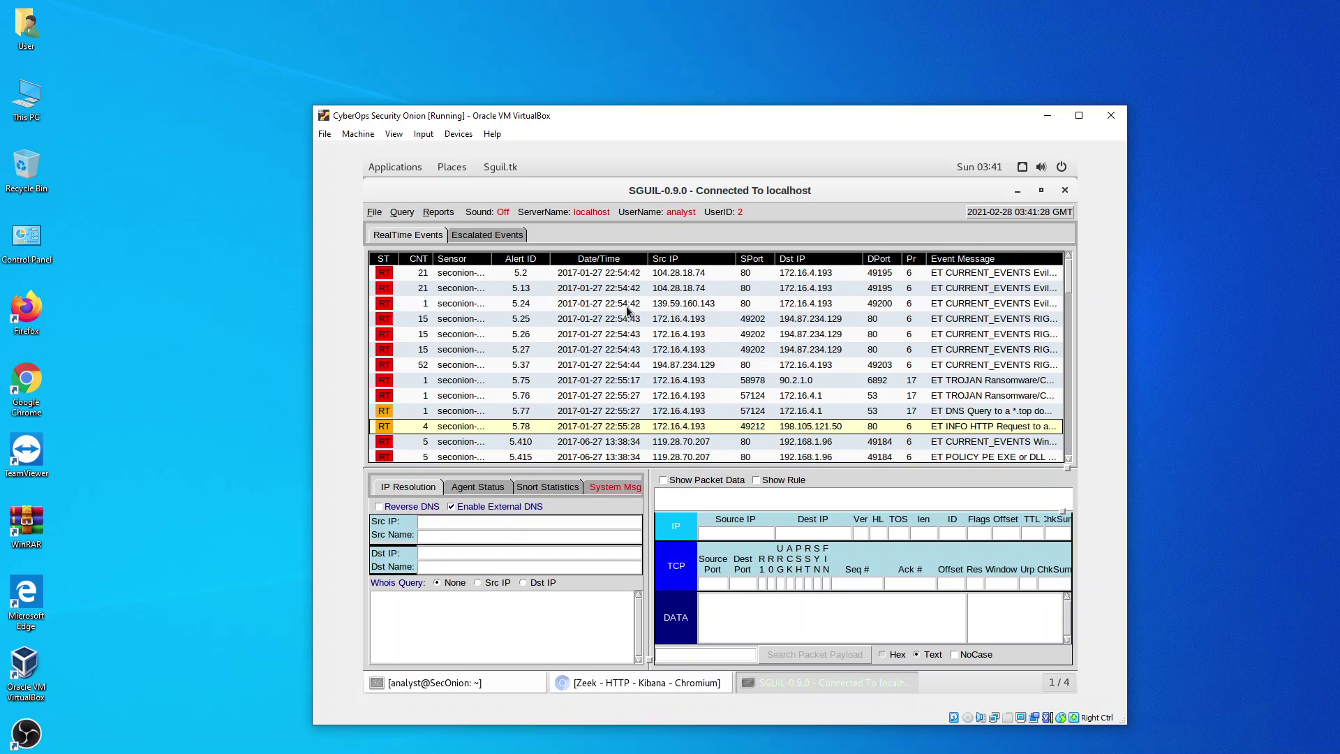
{"action": "left_click", "coordinate": [622, 276]}
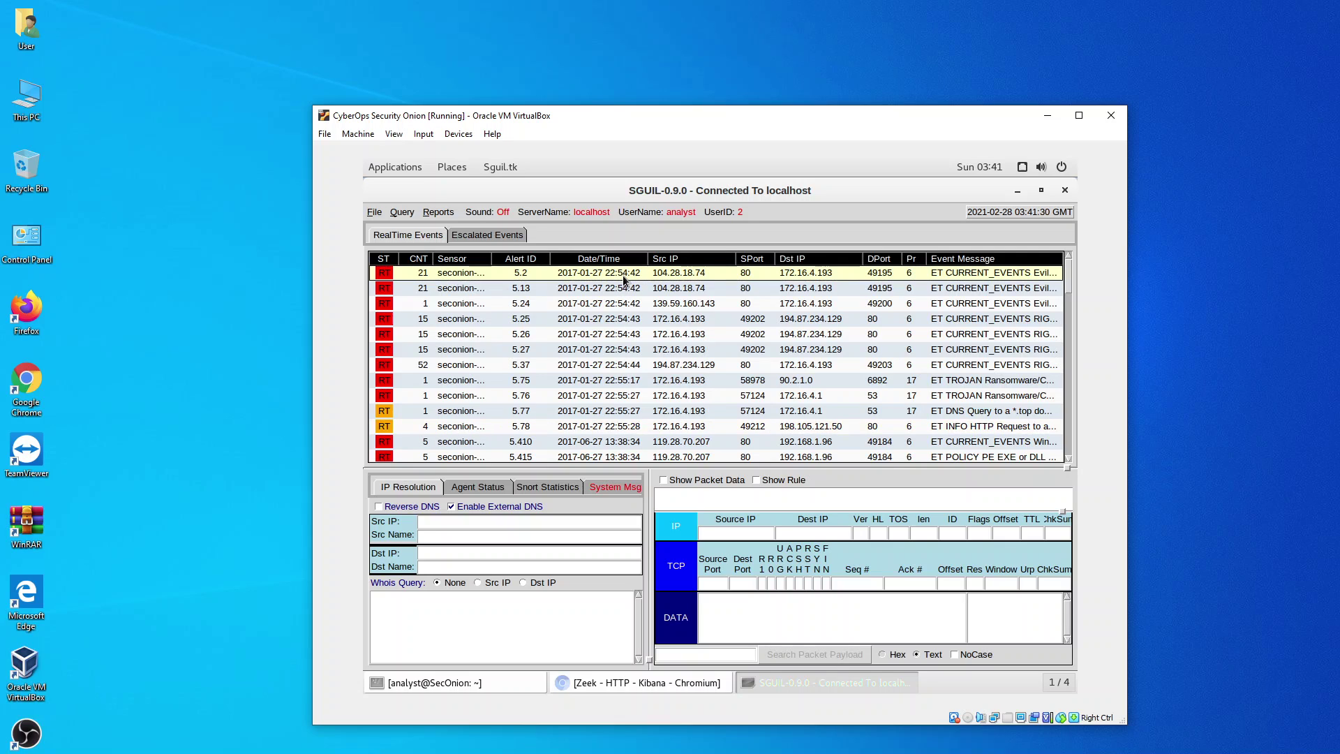
{"action": "left_click", "coordinate": [613, 423]}
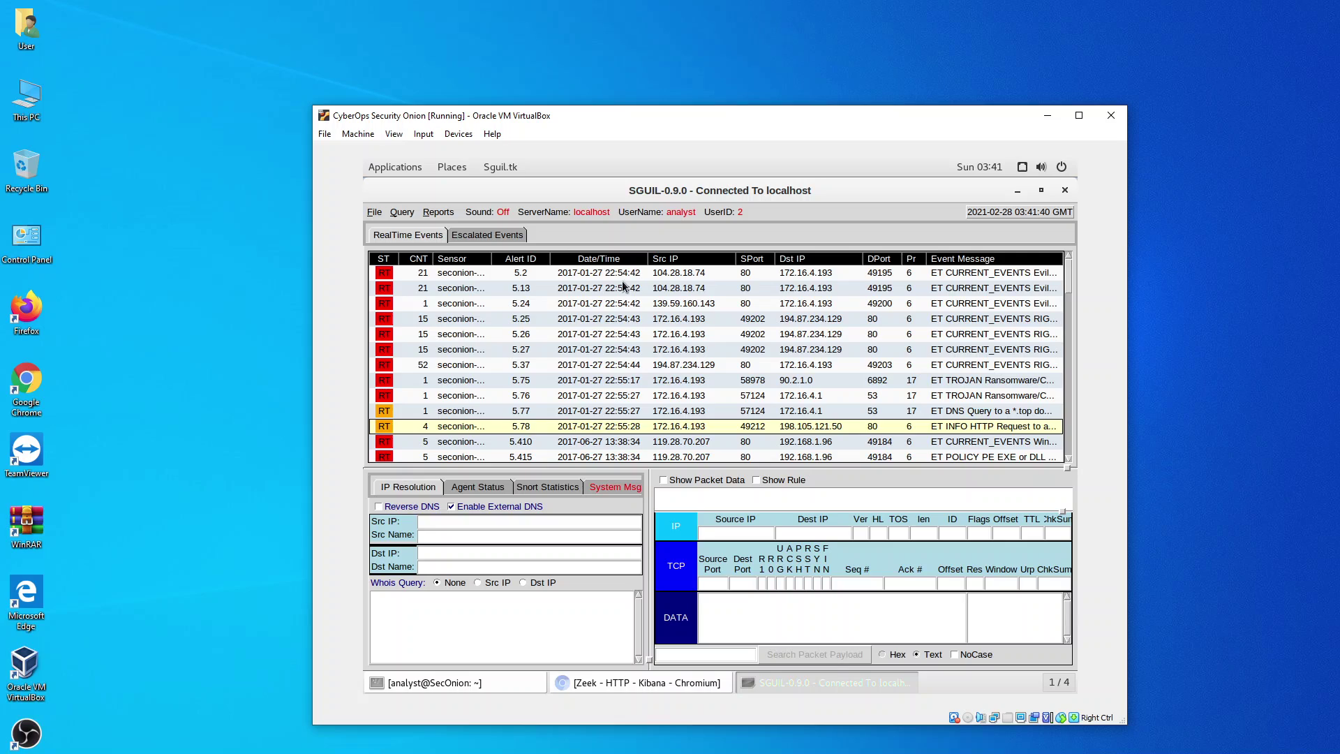
{"action": "left_click", "coordinate": [501, 275]}
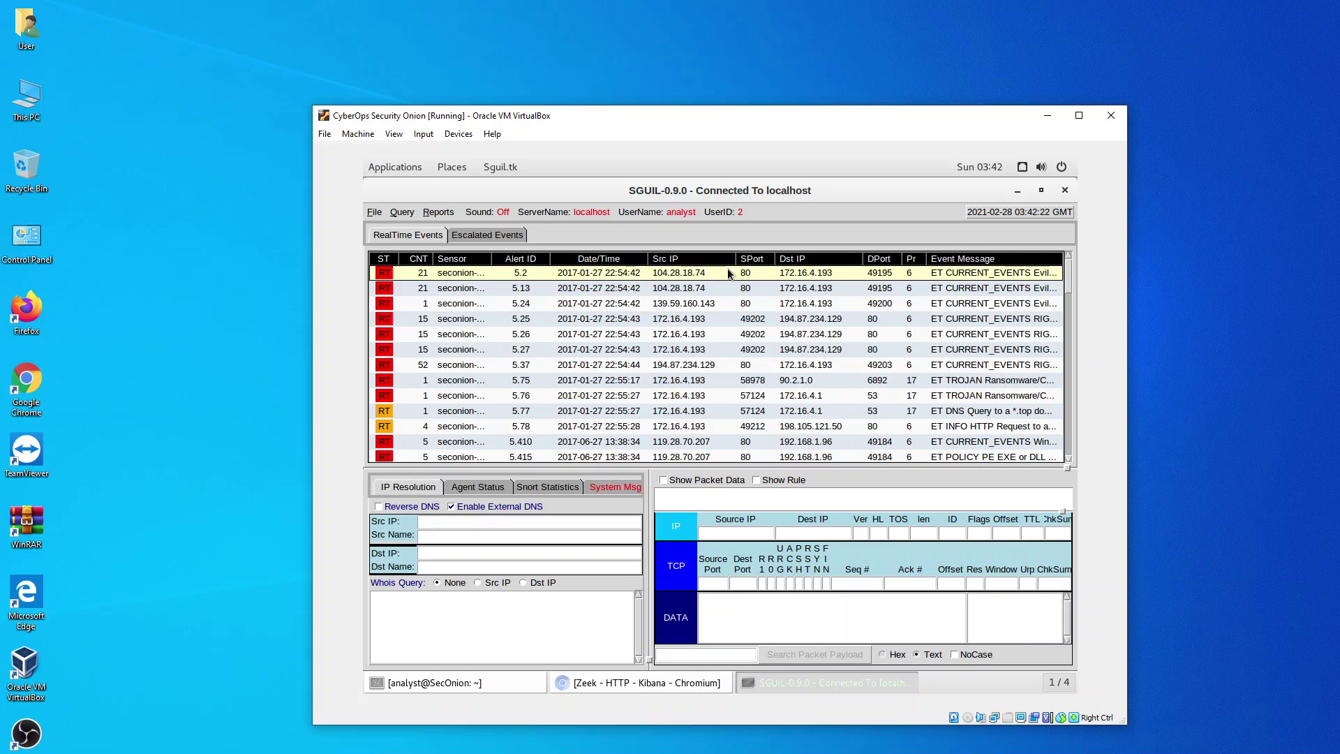
{"action": "right_click", "coordinate": [1011, 279]}
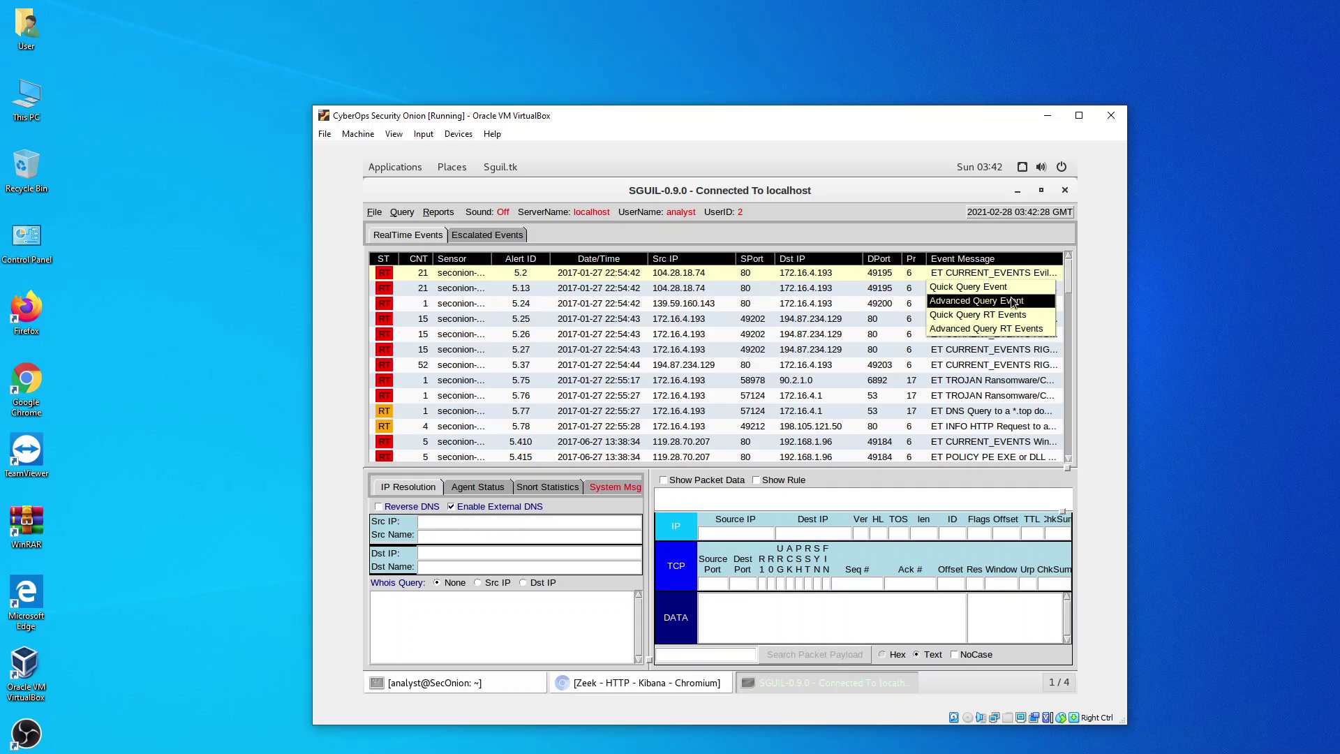
{"action": "left_click", "coordinate": [1012, 299]}
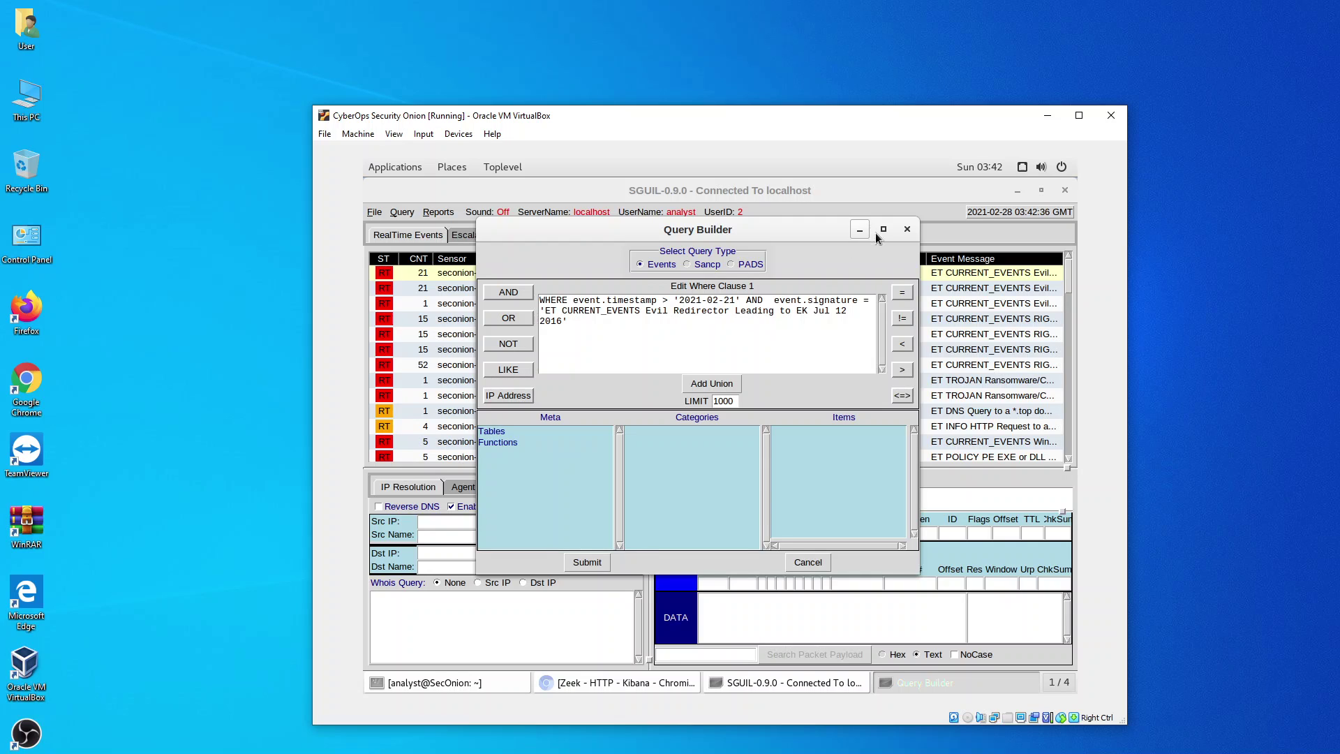
{"action": "left_click", "coordinate": [904, 231]}
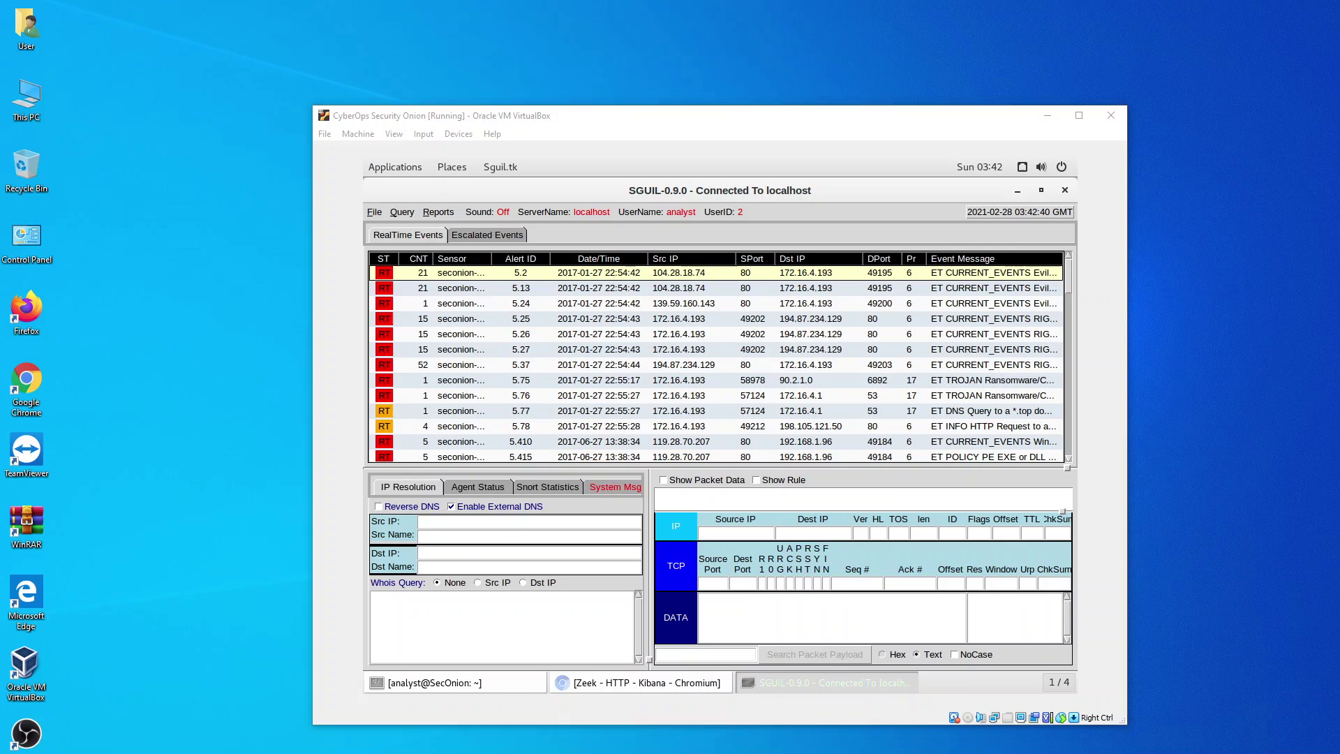
{"action": "key", "text": "alt+Tab"}
{"action": "left_click", "coordinate": [1015, 564]}
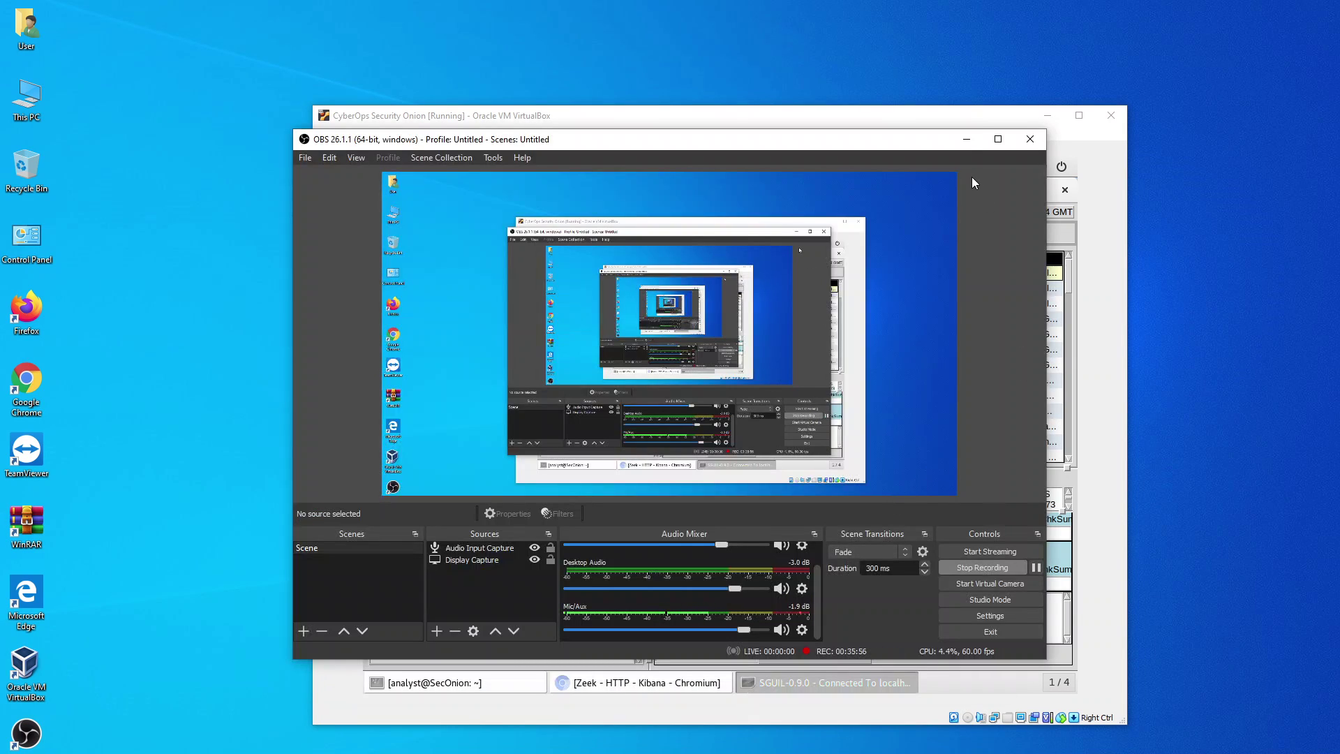
{"action": "left_click", "coordinate": [965, 145]}
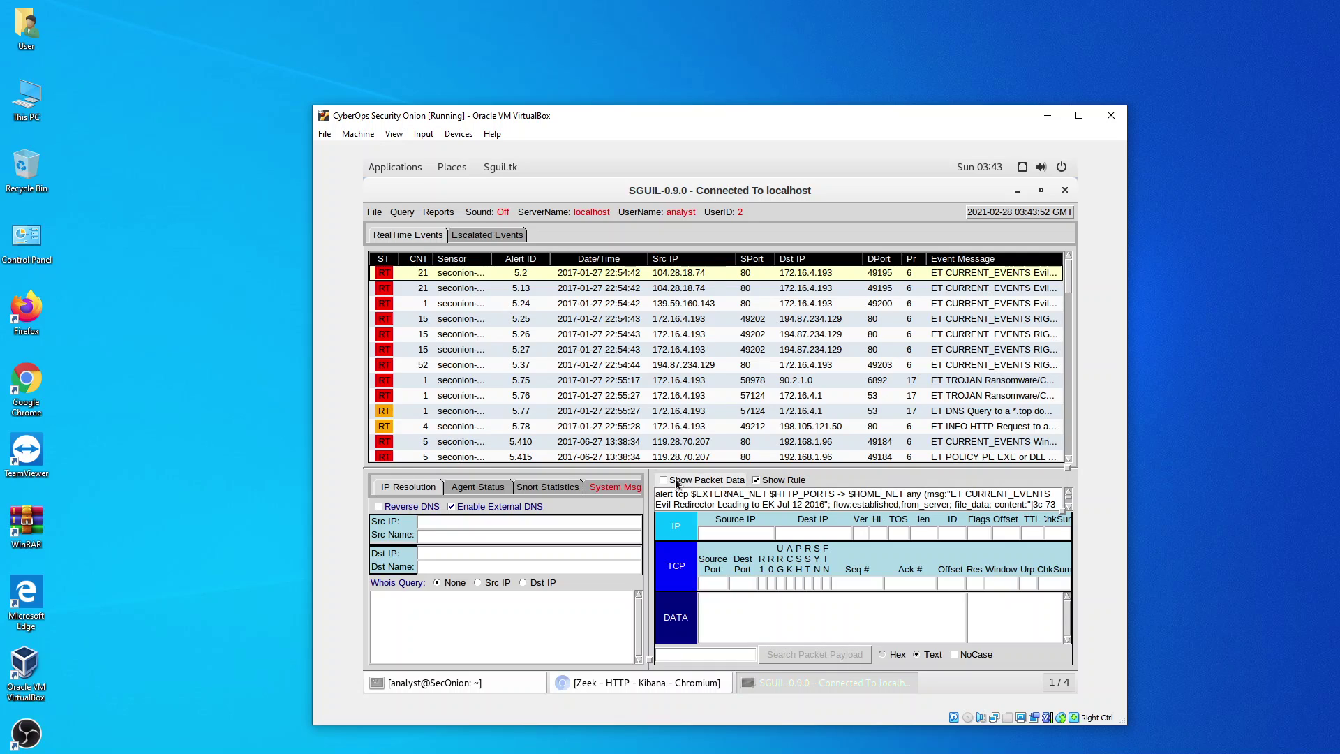
- Show the packet data for alert 5.2 alongside its rule and enlarge the rule text area
{"action": "left_click", "coordinate": [672, 482]}
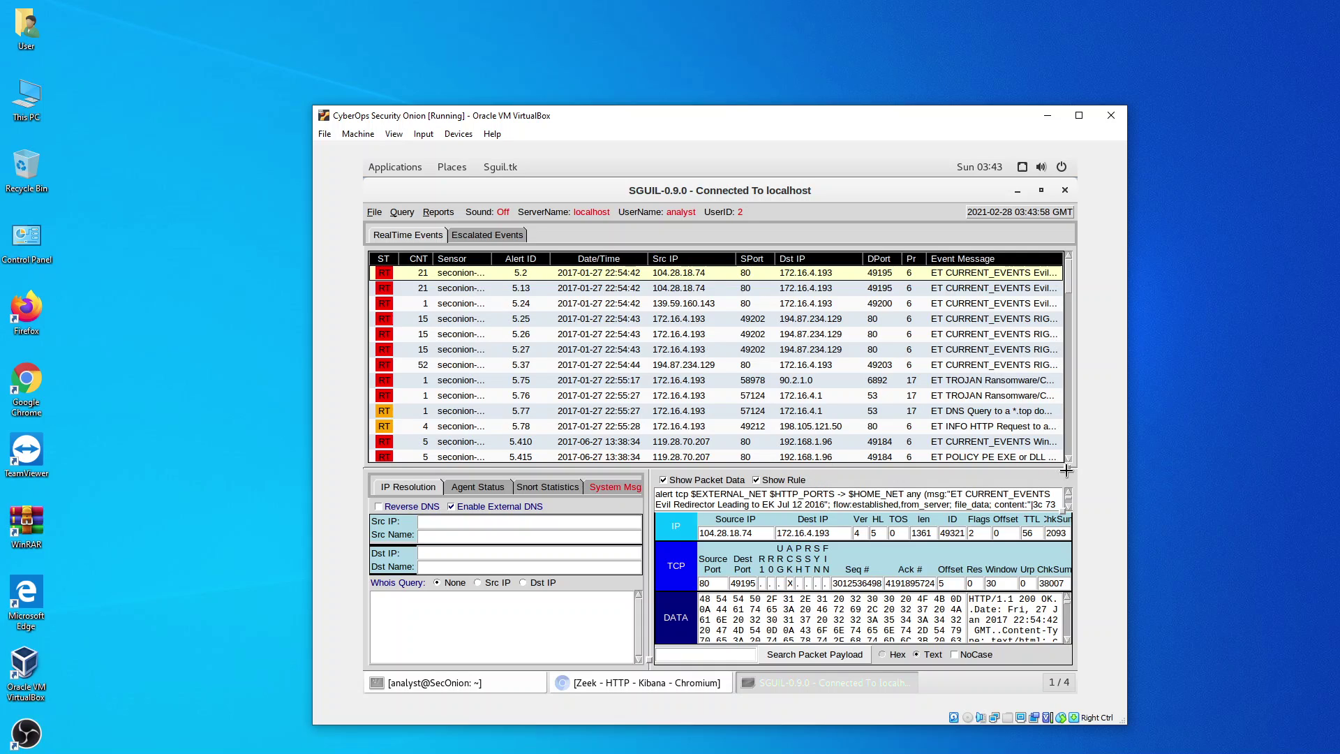
{"action": "left_click_drag", "start_coordinate": [1060, 447], "coordinate": [1060, 419]}
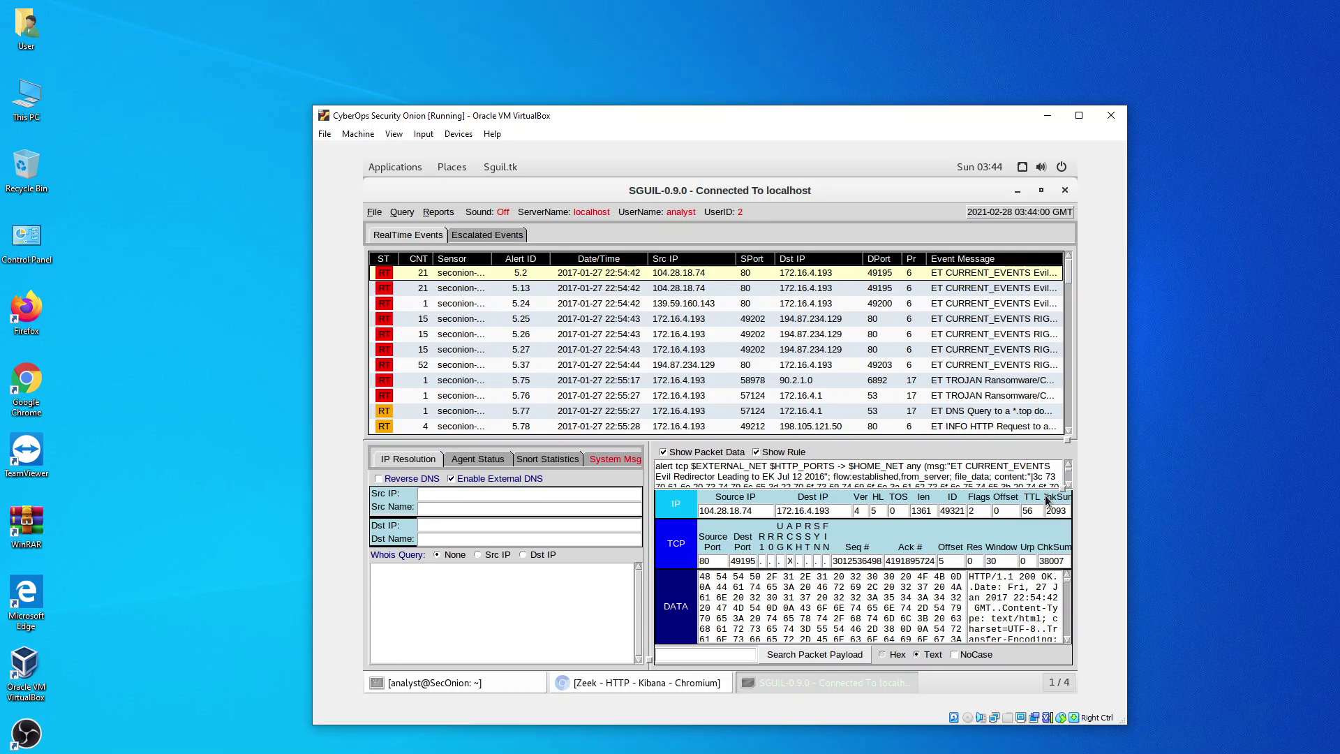
{"action": "left_click_drag", "start_coordinate": [1062, 492], "coordinate": [1062, 532]}
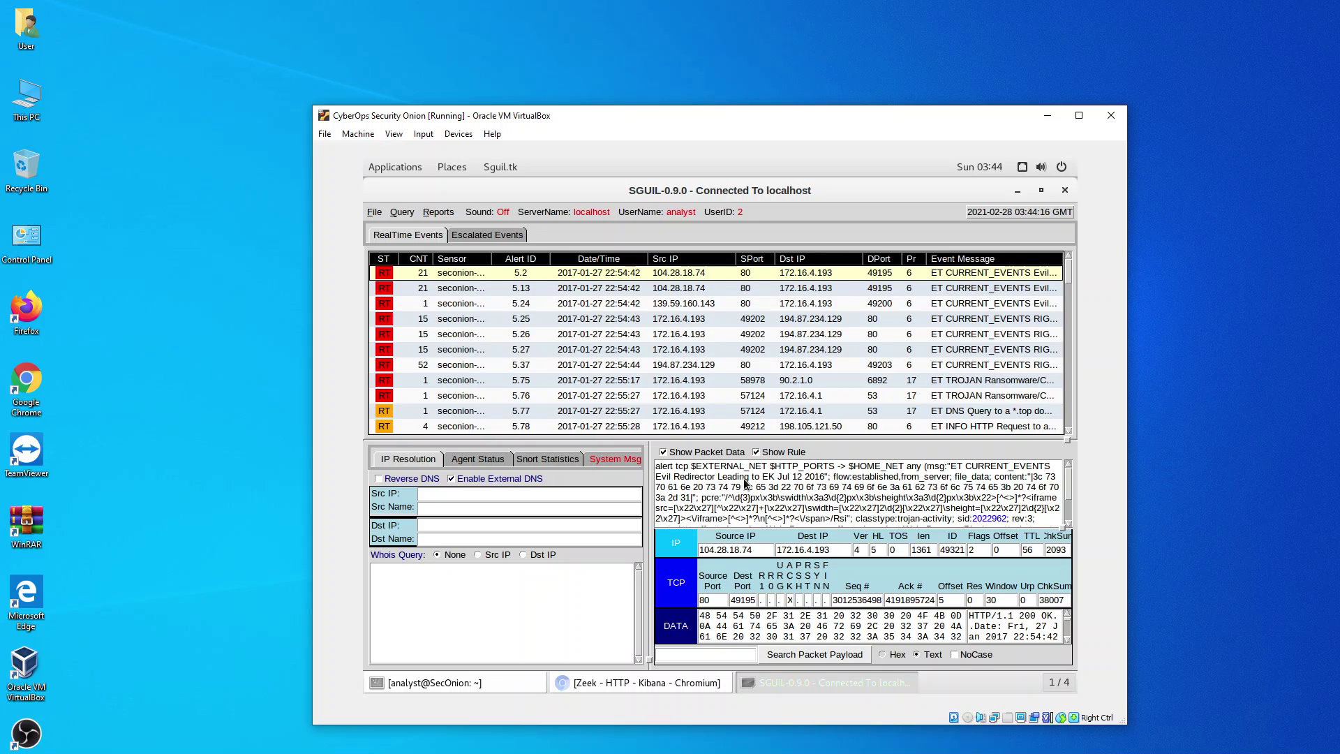
- Read through the Evil Redirector rule text and highlight the malware_family entry in its metadata
{"action": "scroll", "coordinate": [746, 483], "scroll_direction": "down", "scroll_amount": 2}
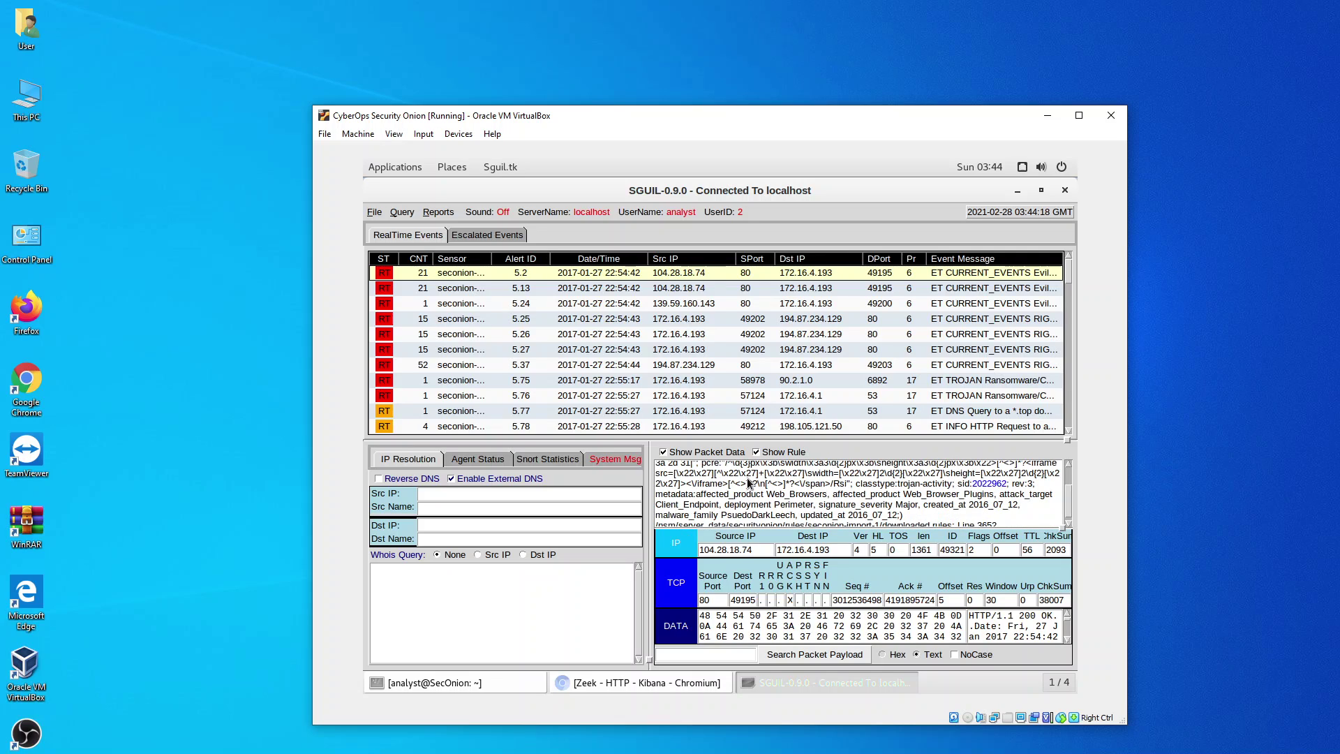
{"action": "scroll", "coordinate": [782, 487], "scroll_direction": "up", "scroll_amount": 2}
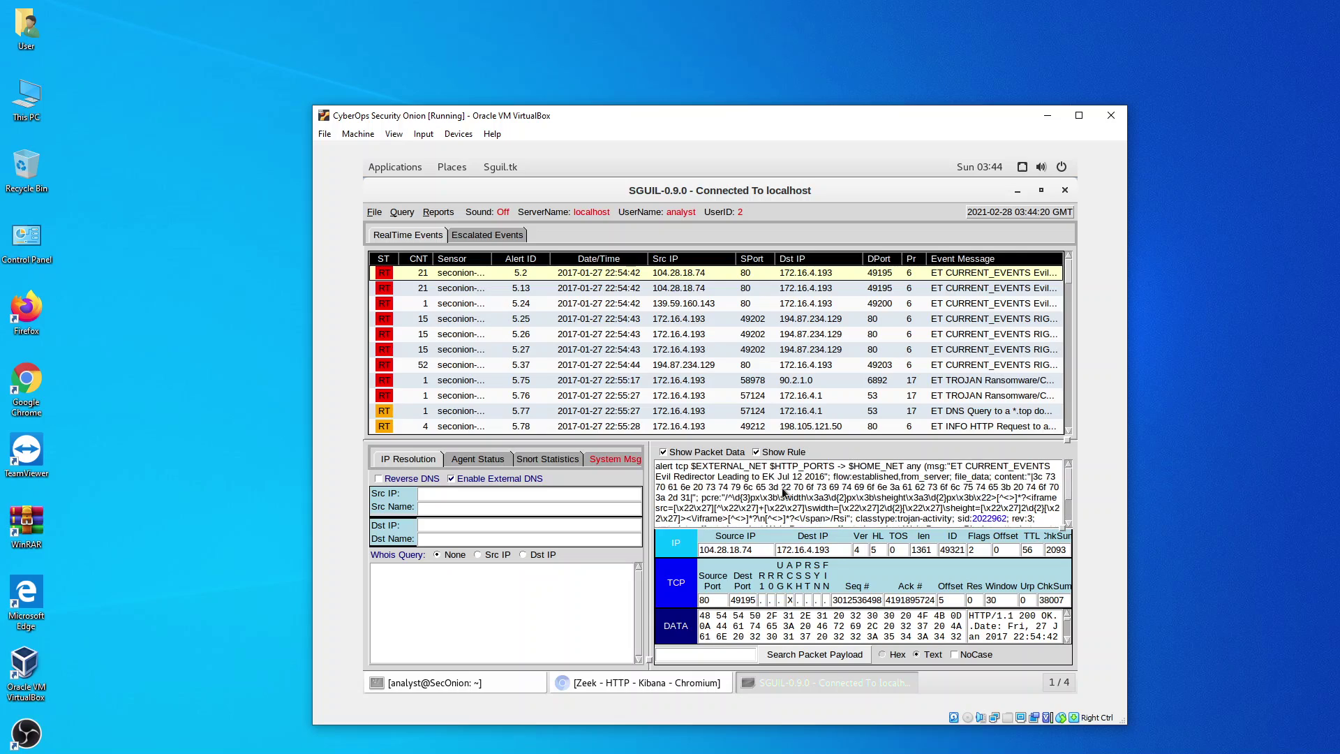
{"action": "scroll", "coordinate": [782, 487], "scroll_direction": "down", "scroll_amount": 2}
{"action": "scroll", "coordinate": [782, 487], "scroll_direction": "up", "scroll_amount": 2}
{"action": "scroll", "coordinate": [781, 487], "scroll_direction": "down", "scroll_amount": 2}
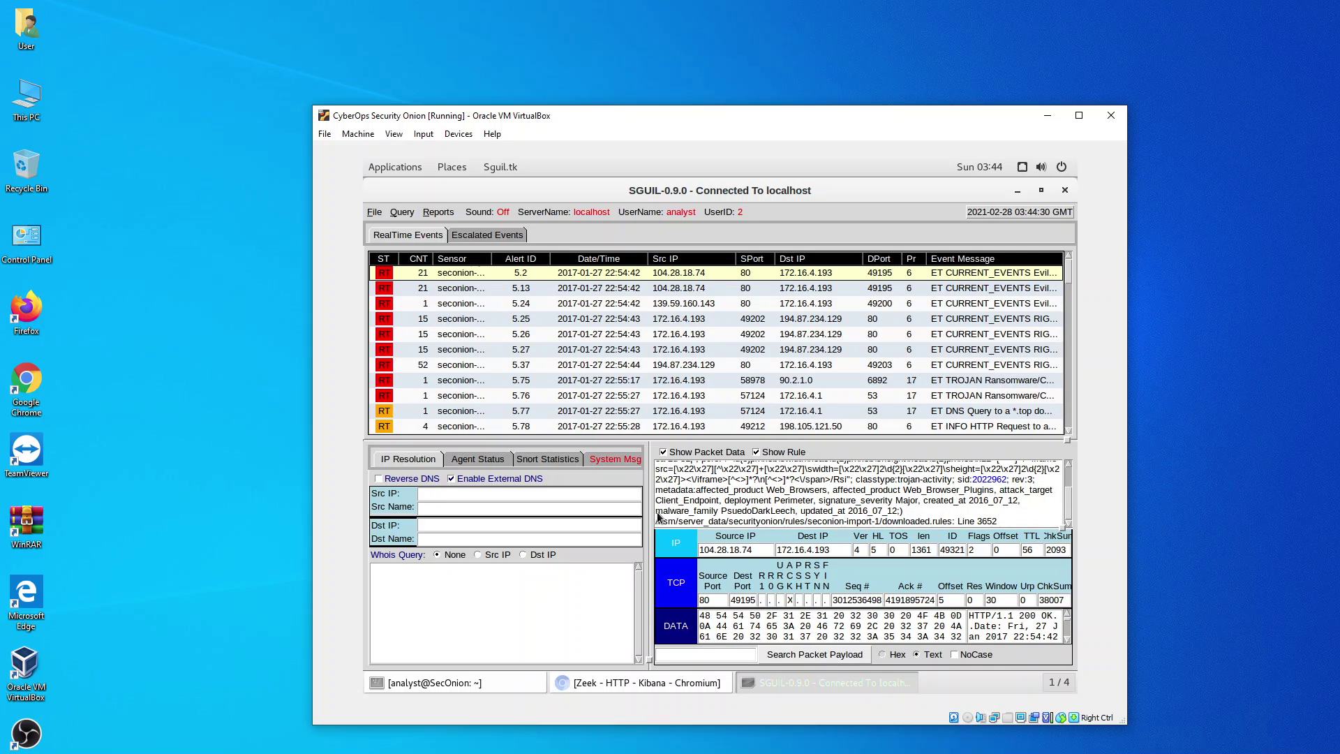
{"action": "left_click_drag", "start_coordinate": [656, 513], "coordinate": [796, 514]}
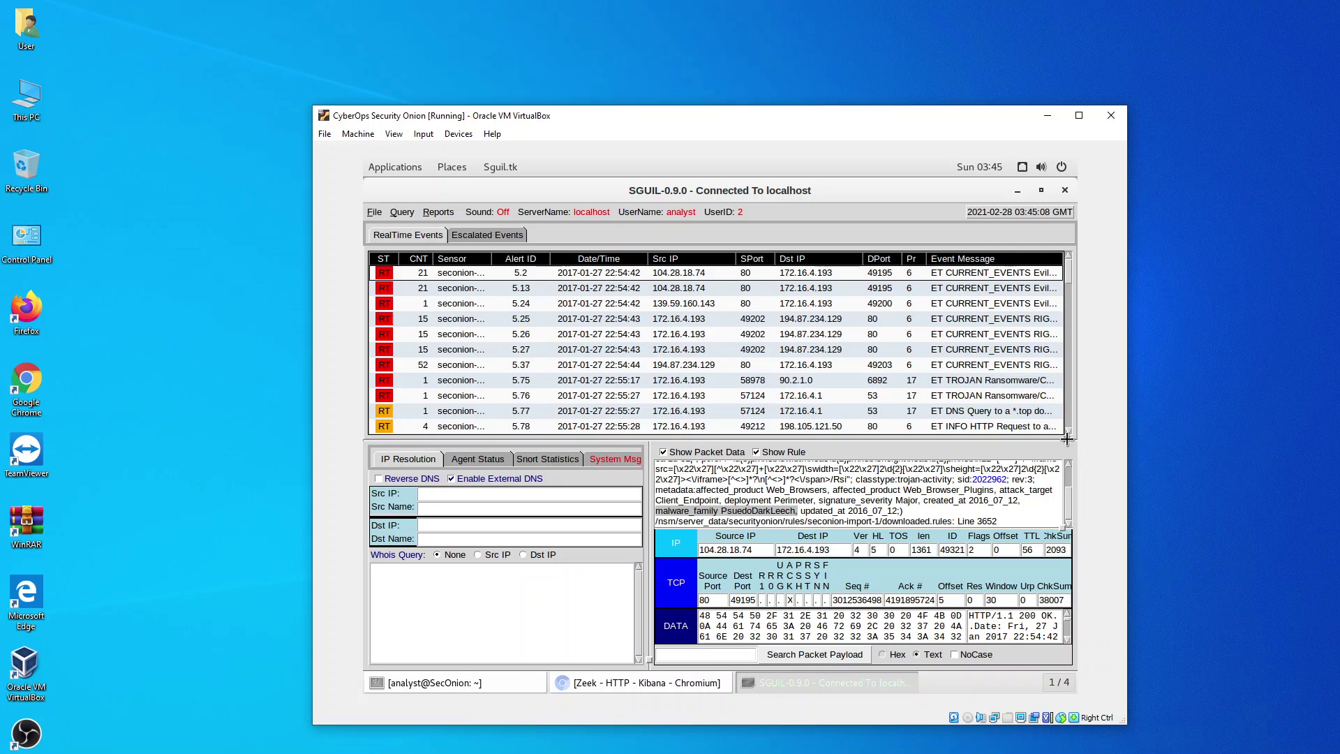
- Enlarge the event list and narrow the Pr, Alert ID and Dst IP columns to widen the Event Message column
{"action": "left_click_drag", "start_coordinate": [1067, 439], "coordinate": [1066, 557]}
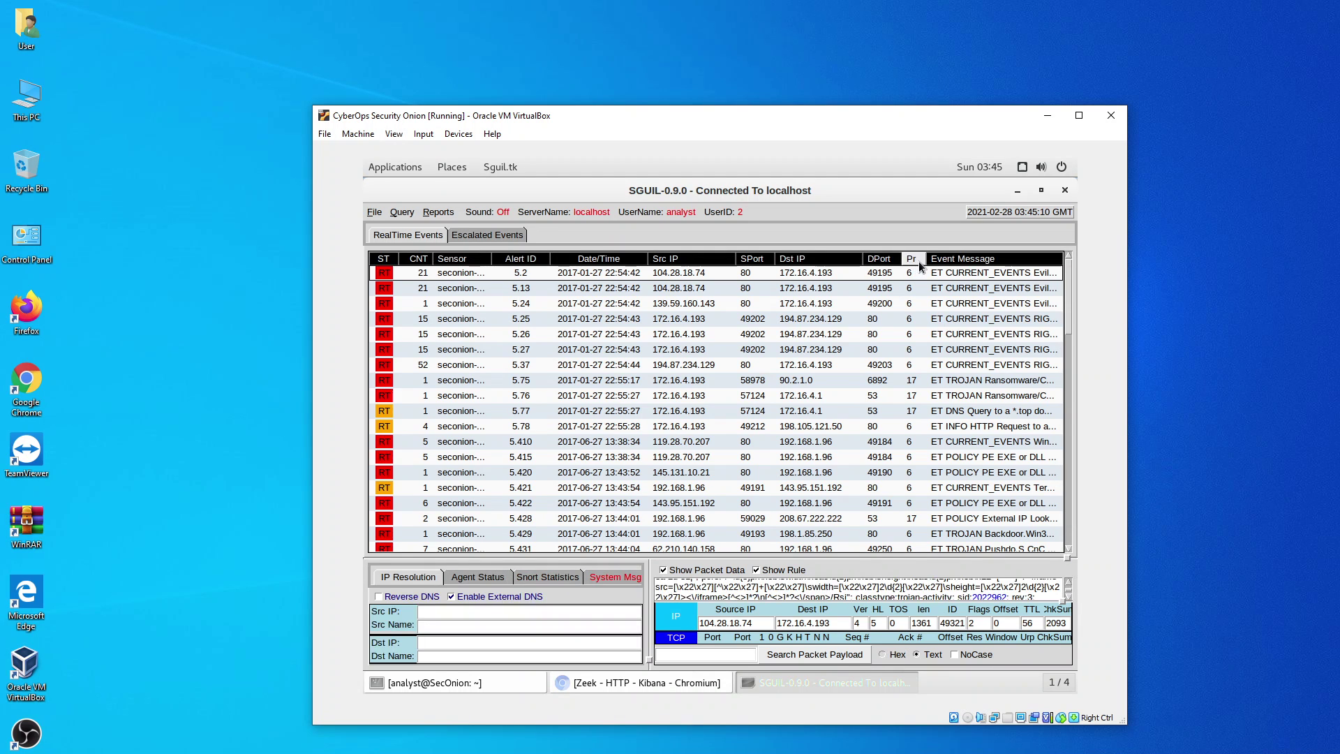
{"action": "left_click_drag", "start_coordinate": [926, 258], "coordinate": [914, 258]}
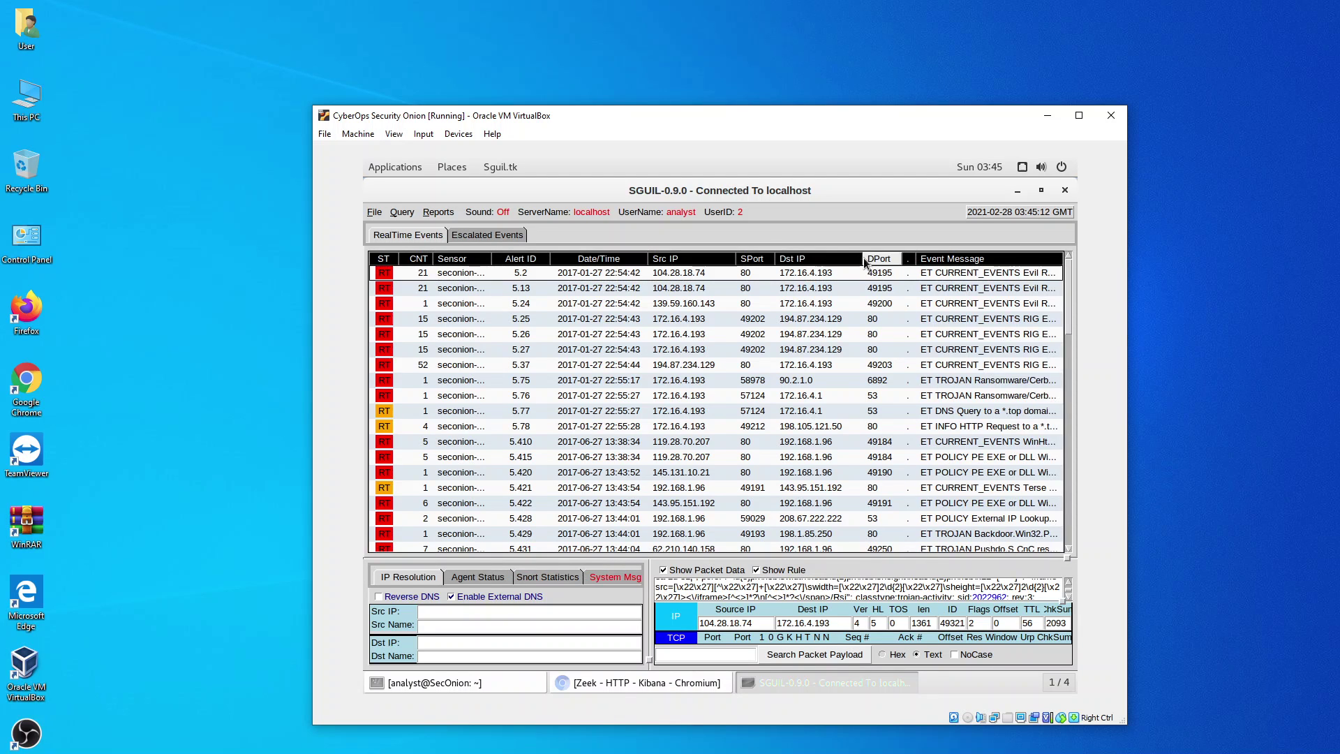
{"action": "left_click_drag", "start_coordinate": [550, 258], "coordinate": [503, 258]}
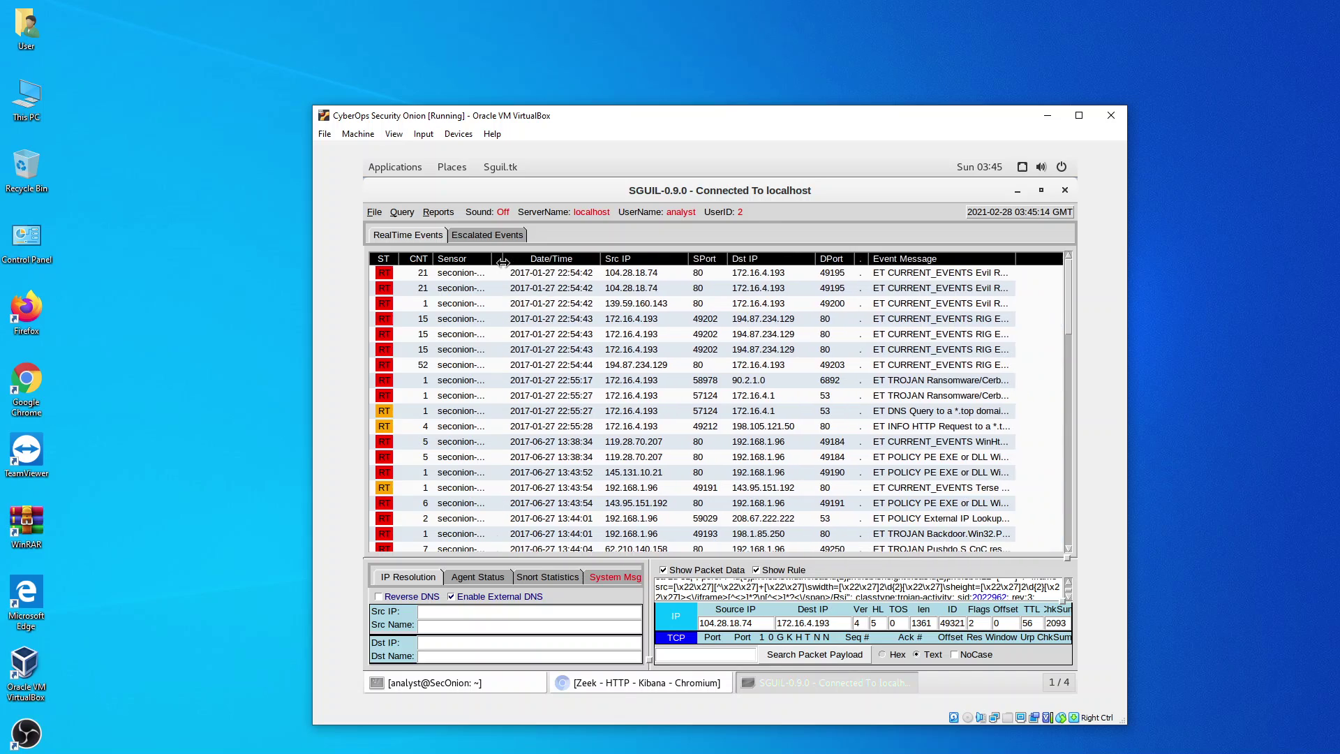
{"action": "left_click_drag", "start_coordinate": [865, 252], "coordinate": [757, 260]}
{"action": "left_click_drag", "start_coordinate": [1005, 258], "coordinate": [1048, 251]}
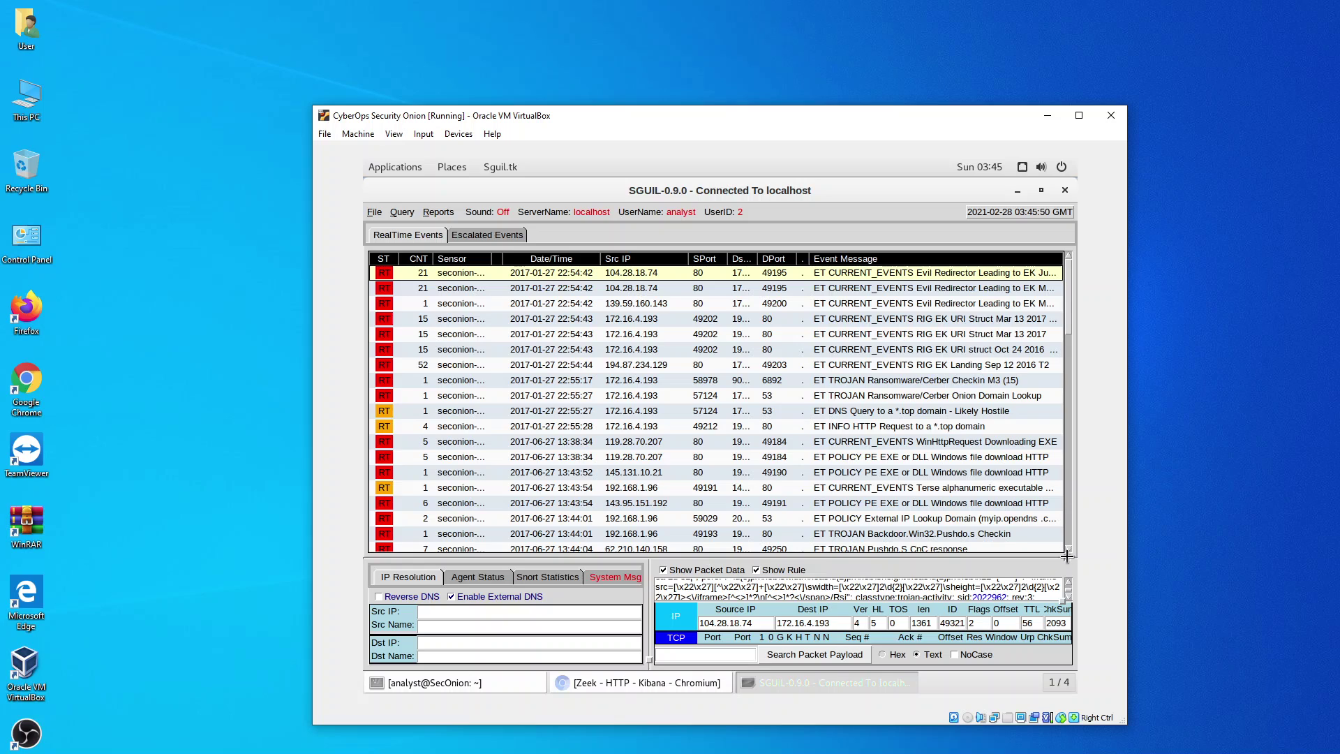
- Enlarge the rule text area again and display the rule for the RIG EK URI Struct Mar 13 2017 M2 alert
{"action": "left_click_drag", "start_coordinate": [1067, 558], "coordinate": [1067, 495]}
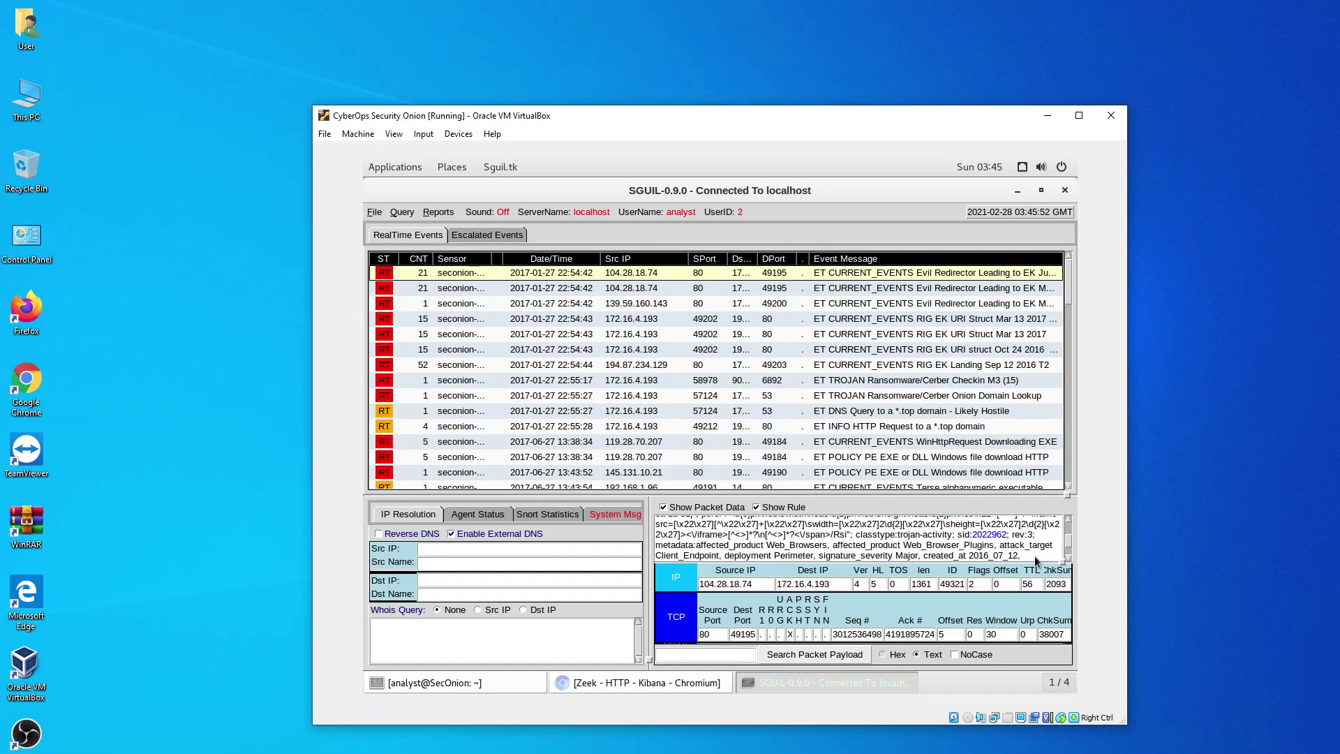
{"action": "left_click_drag", "start_coordinate": [1061, 562], "coordinate": [1062, 590]}
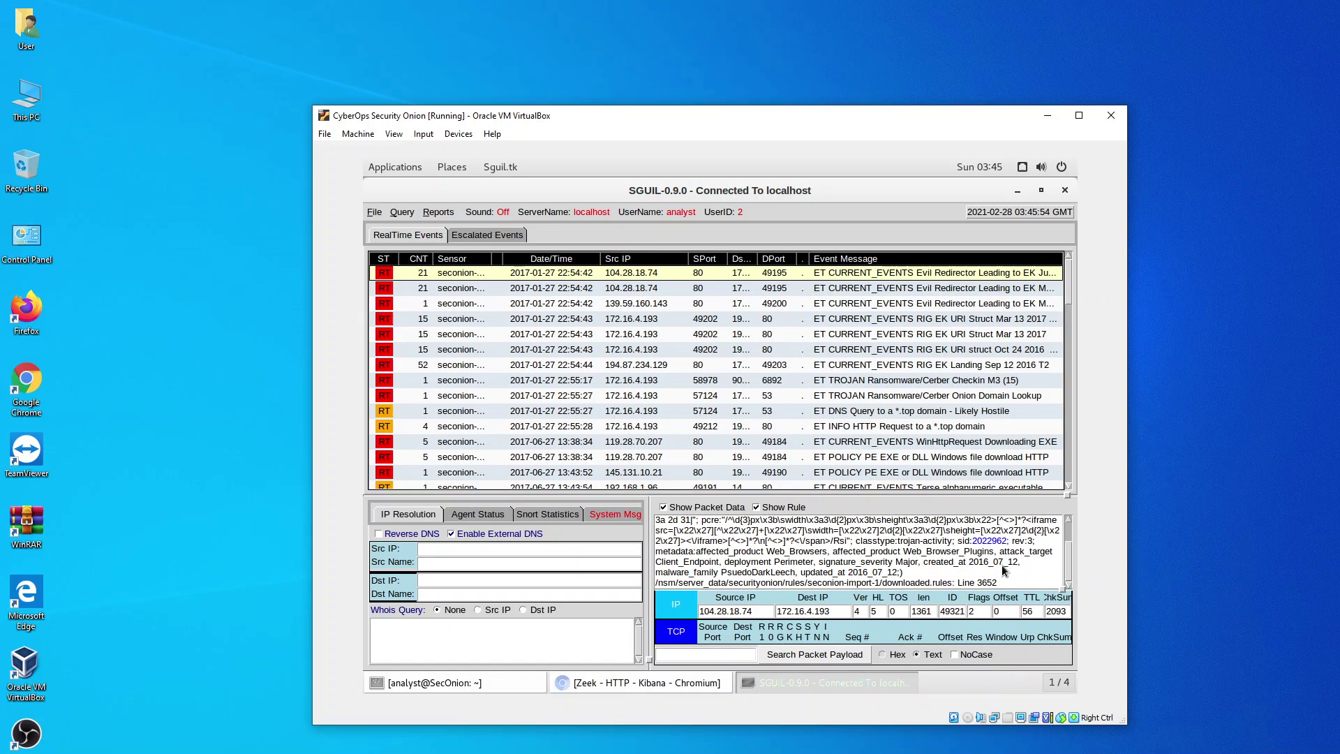
{"action": "scroll", "coordinate": [1003, 569], "scroll_direction": "up", "scroll_amount": 2}
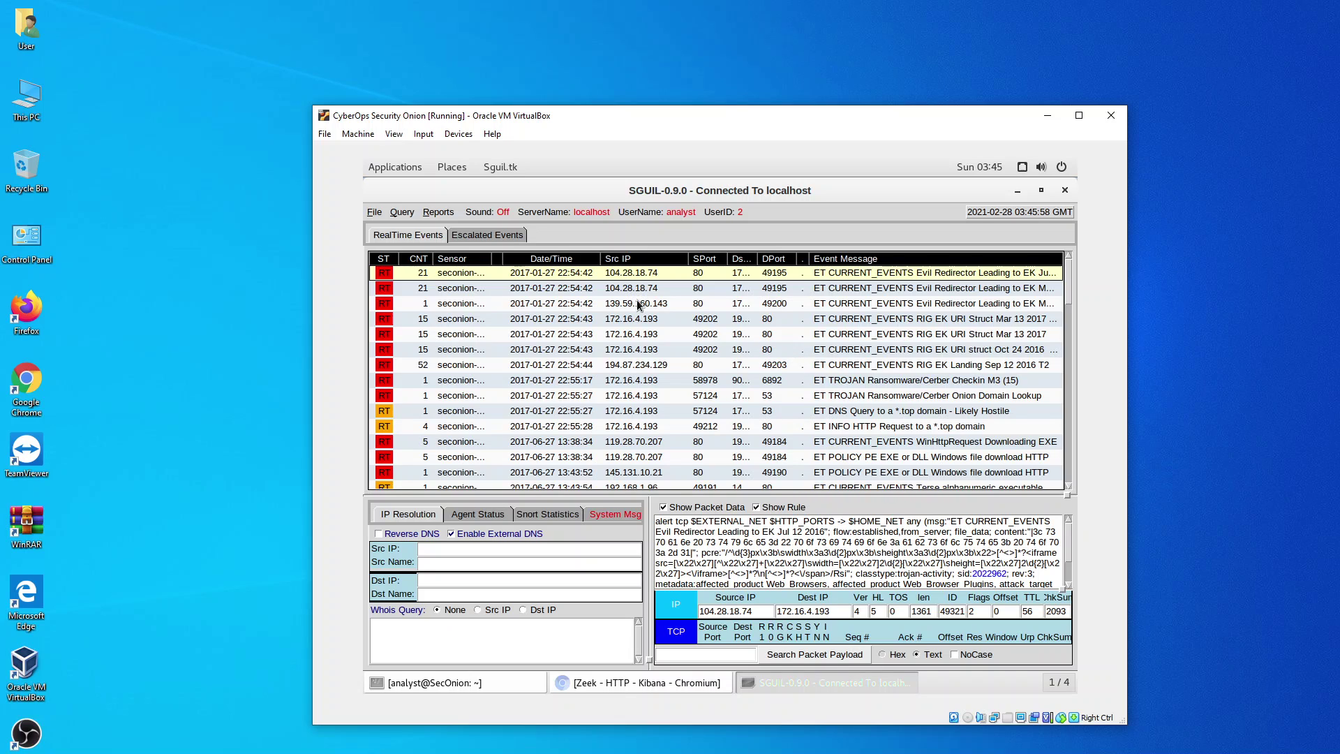
{"action": "key", "text": "Down"}
{"action": "left_click", "coordinate": [642, 320]}
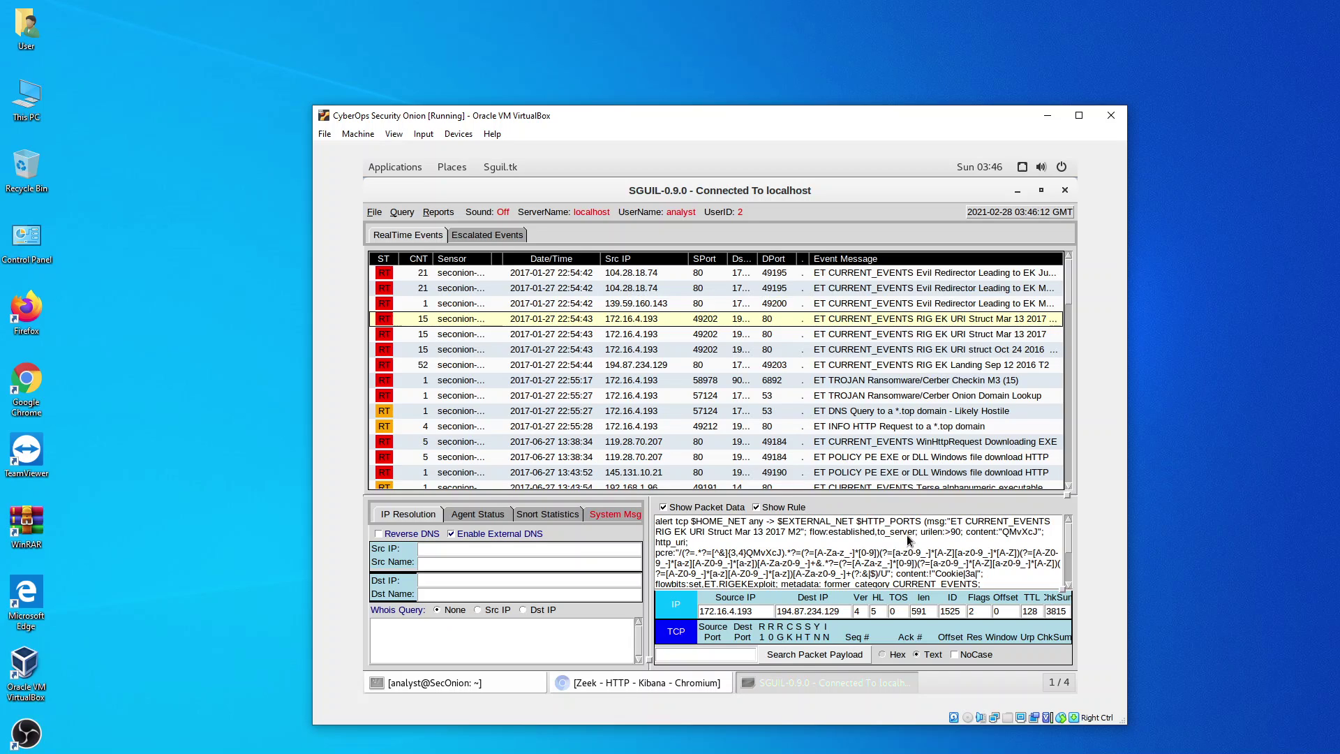
- Read the RIG EK URI Struct Mar 13 2017 M2 rule and compare it with the rules of the three Evil Redirector alerts
{"action": "scroll", "coordinate": [909, 539], "scroll_direction": "down", "scroll_amount": 3}
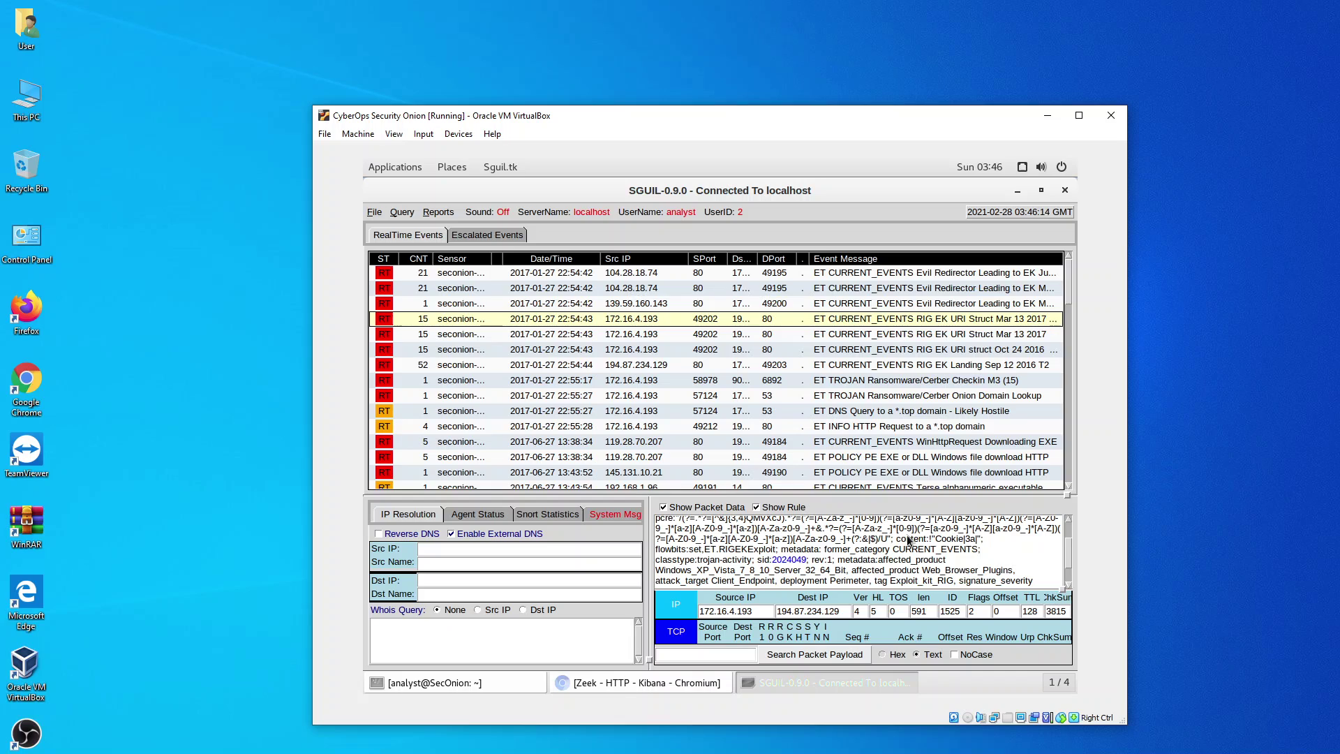
{"action": "scroll", "coordinate": [909, 539], "scroll_direction": "up", "scroll_amount": 3}
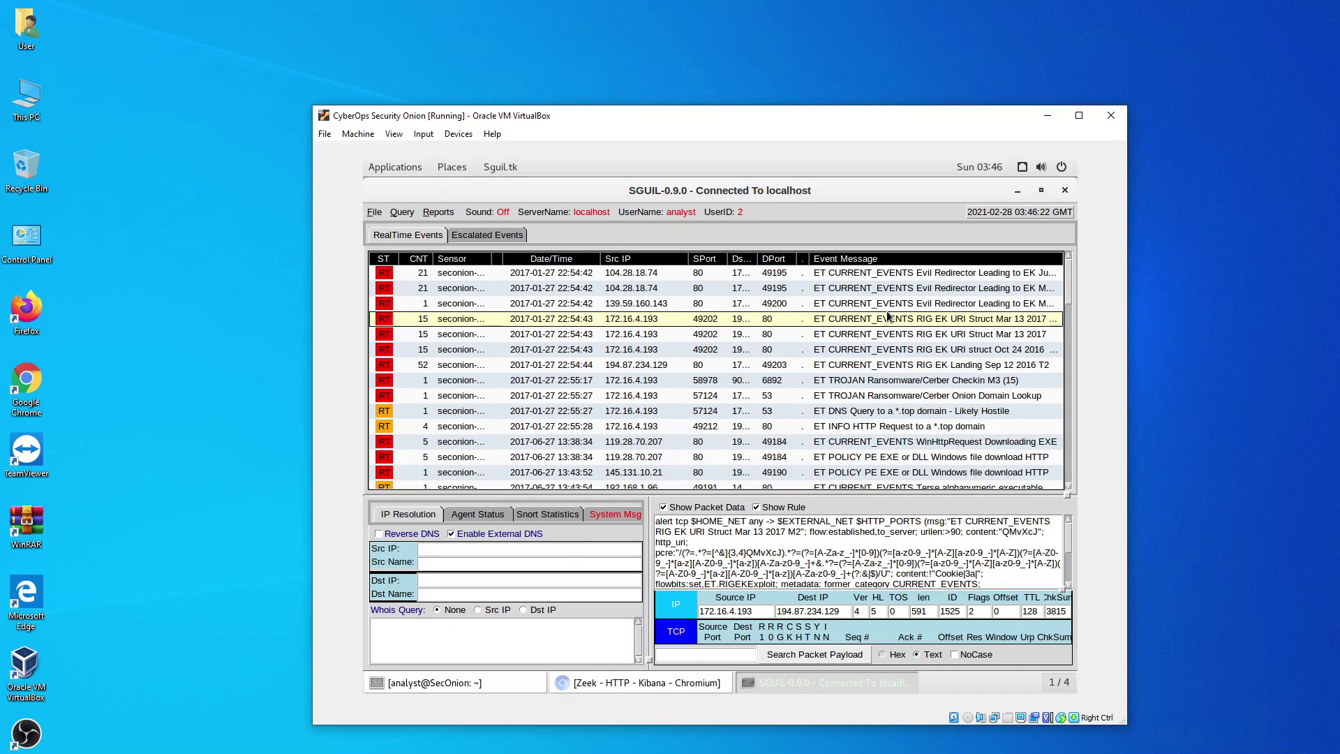
{"action": "left_click", "coordinate": [925, 290]}
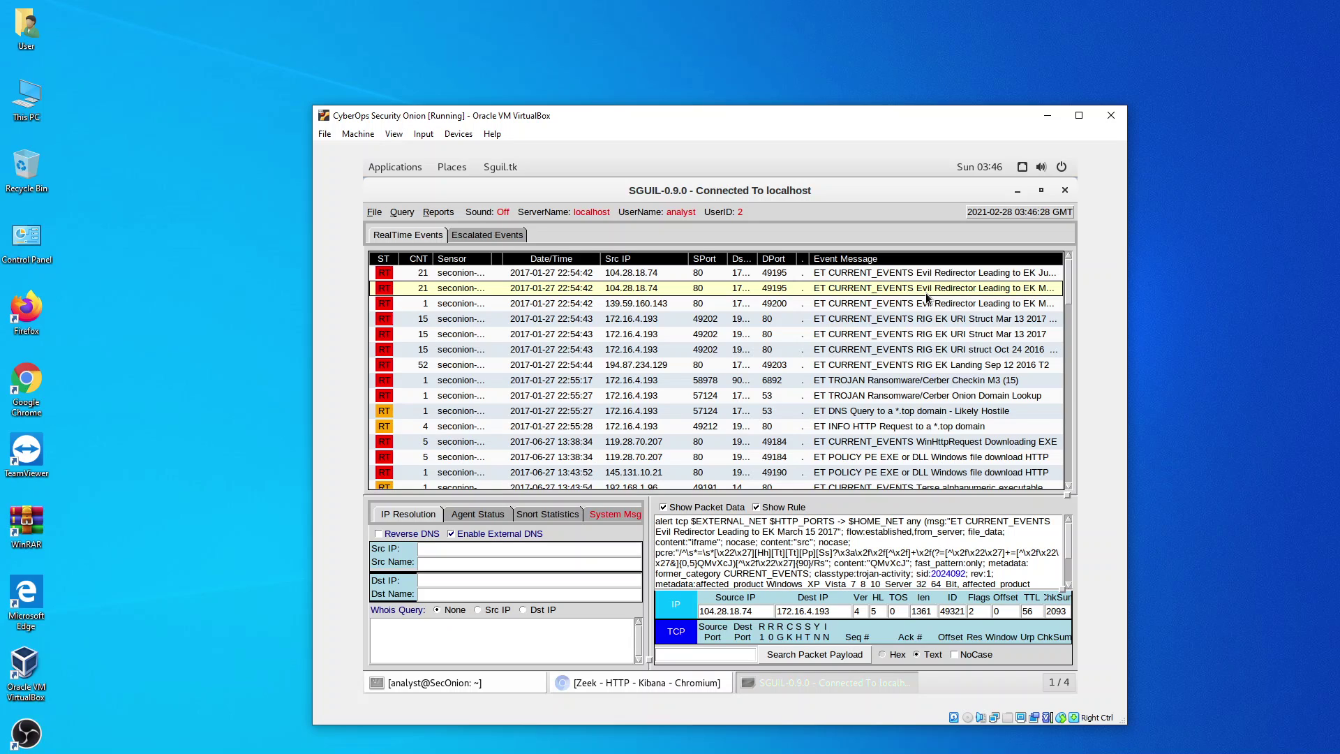
{"action": "left_click", "coordinate": [940, 277]}
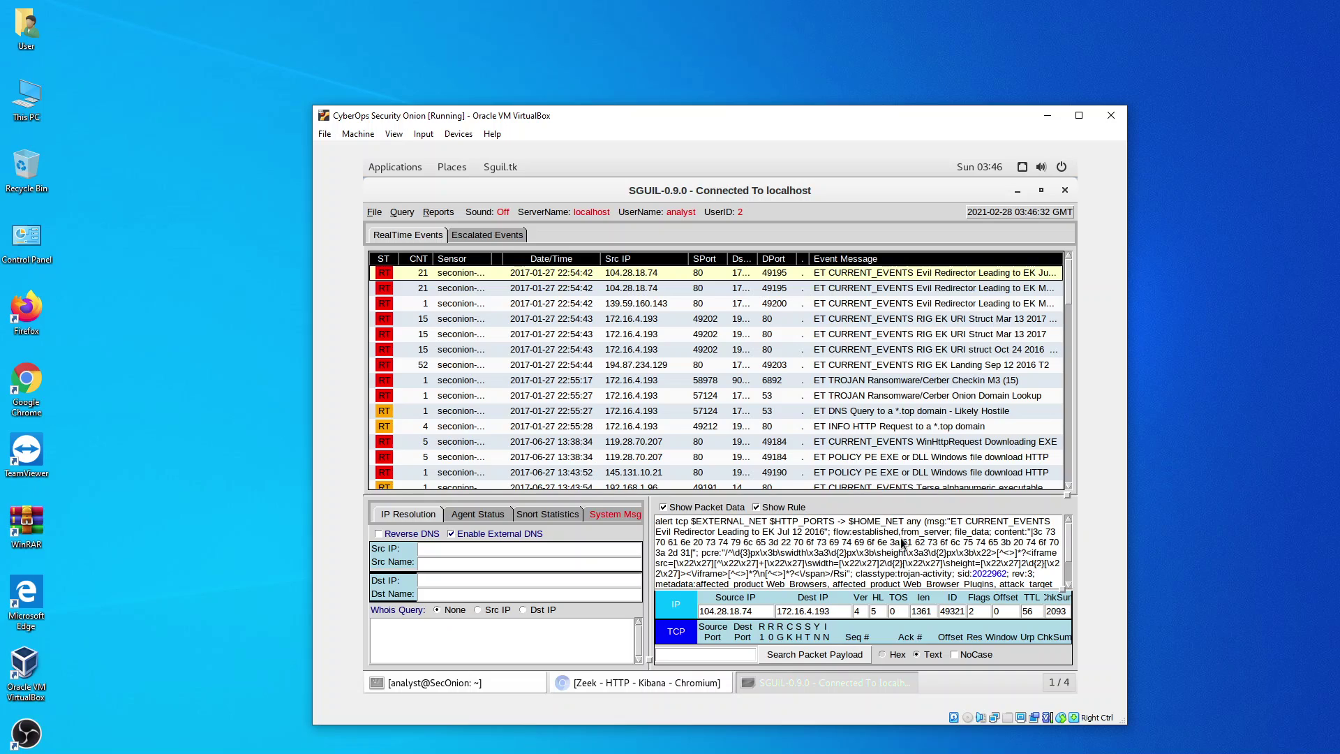
{"action": "scroll", "coordinate": [902, 543], "scroll_direction": "down", "scroll_amount": 1}
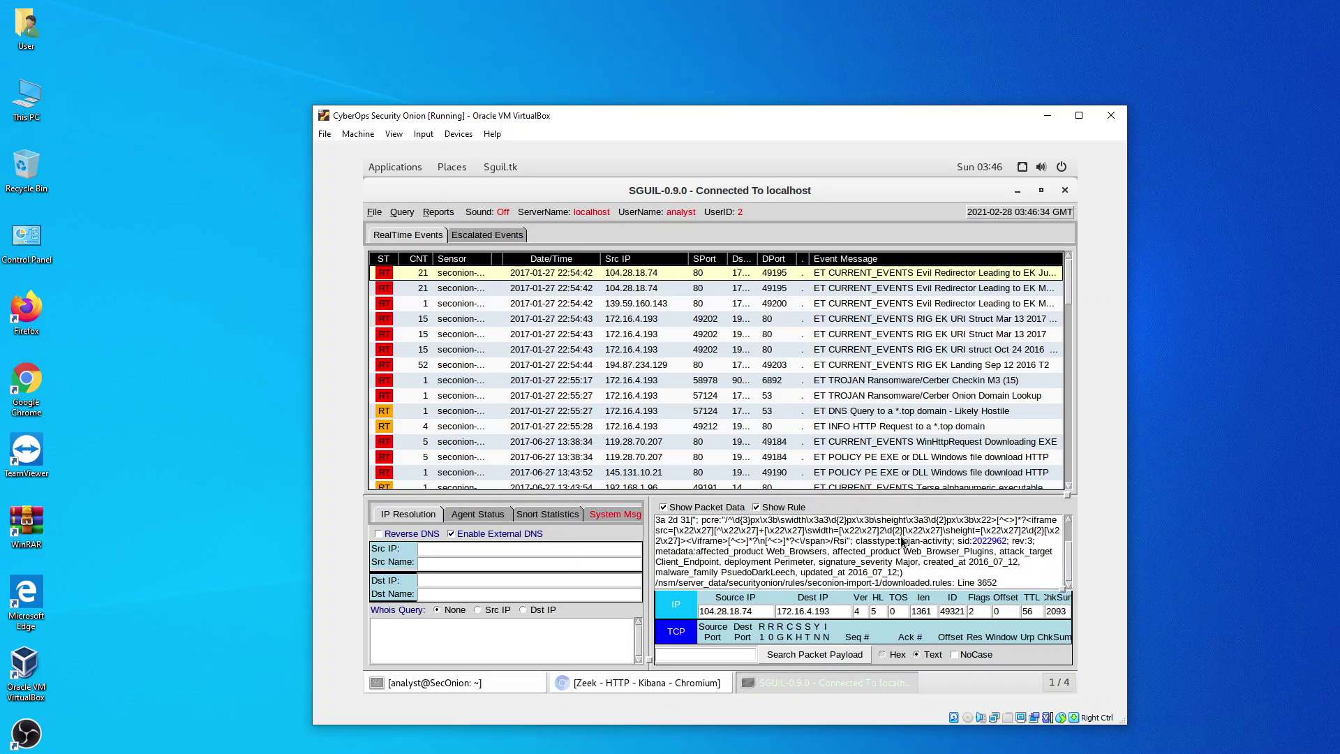
{"action": "scroll", "coordinate": [901, 544], "scroll_direction": "up", "scroll_amount": 2}
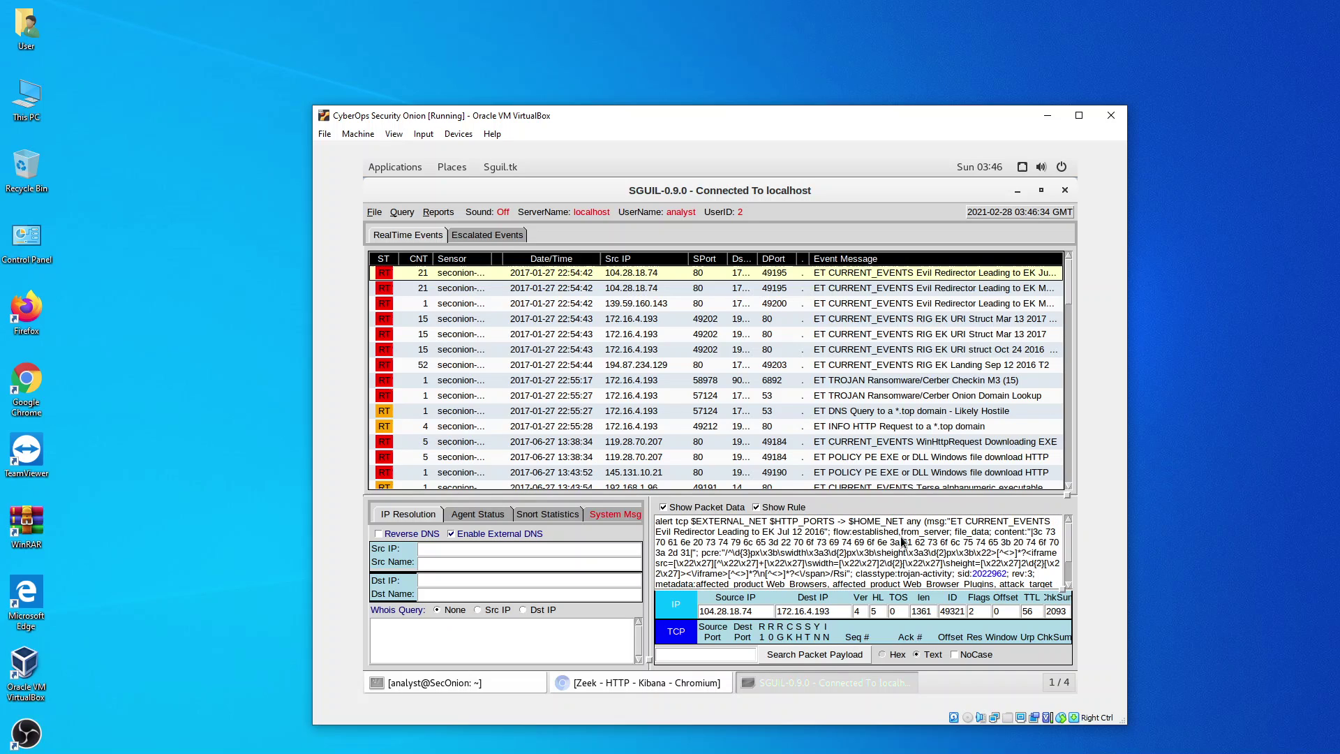
{"action": "left_click", "coordinate": [955, 308]}
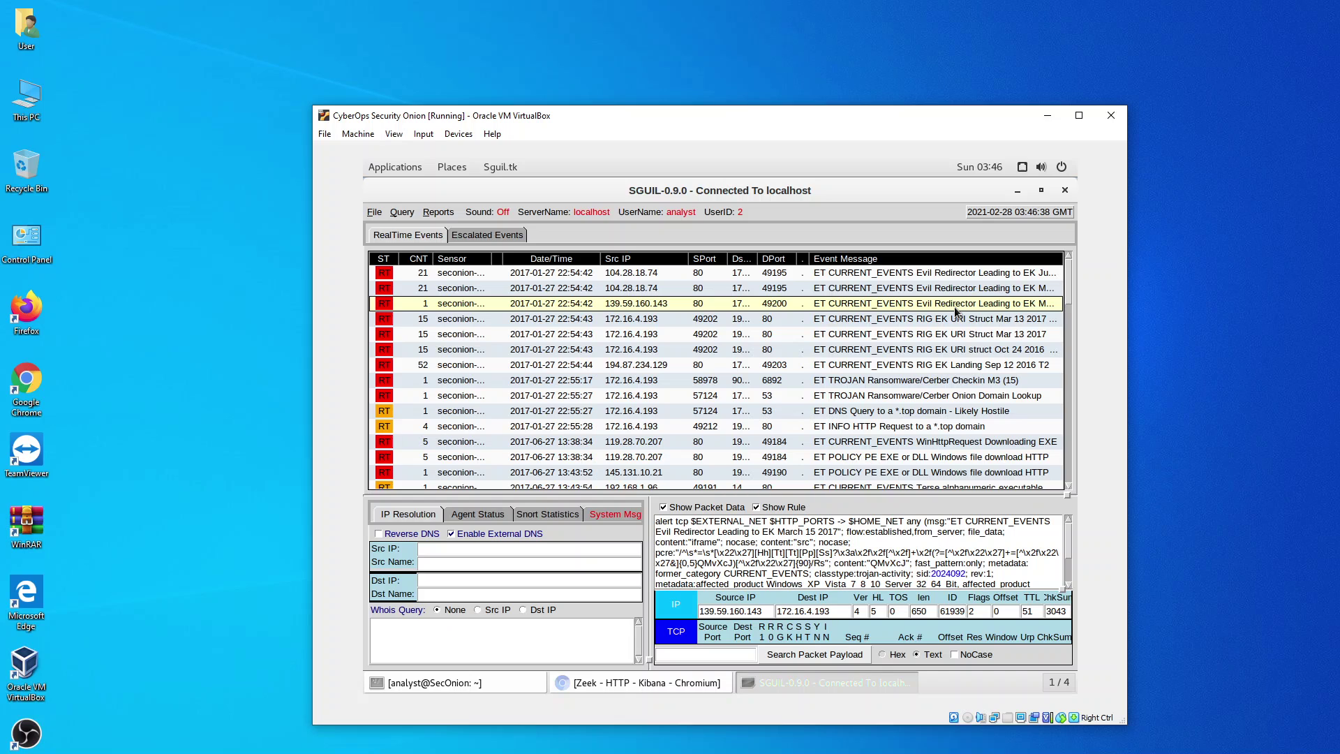
{"action": "key", "text": "alt+Tab"}
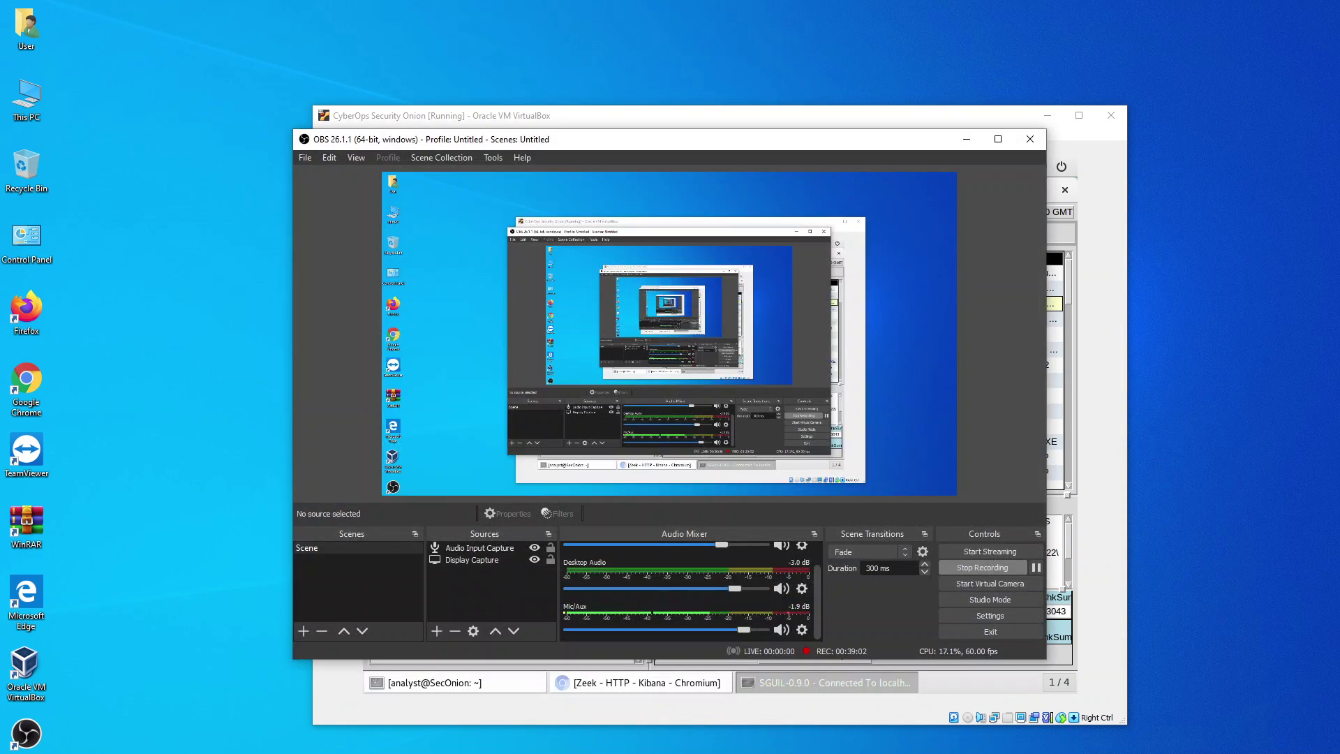
{"action": "key", "text": "alt+Tab"}
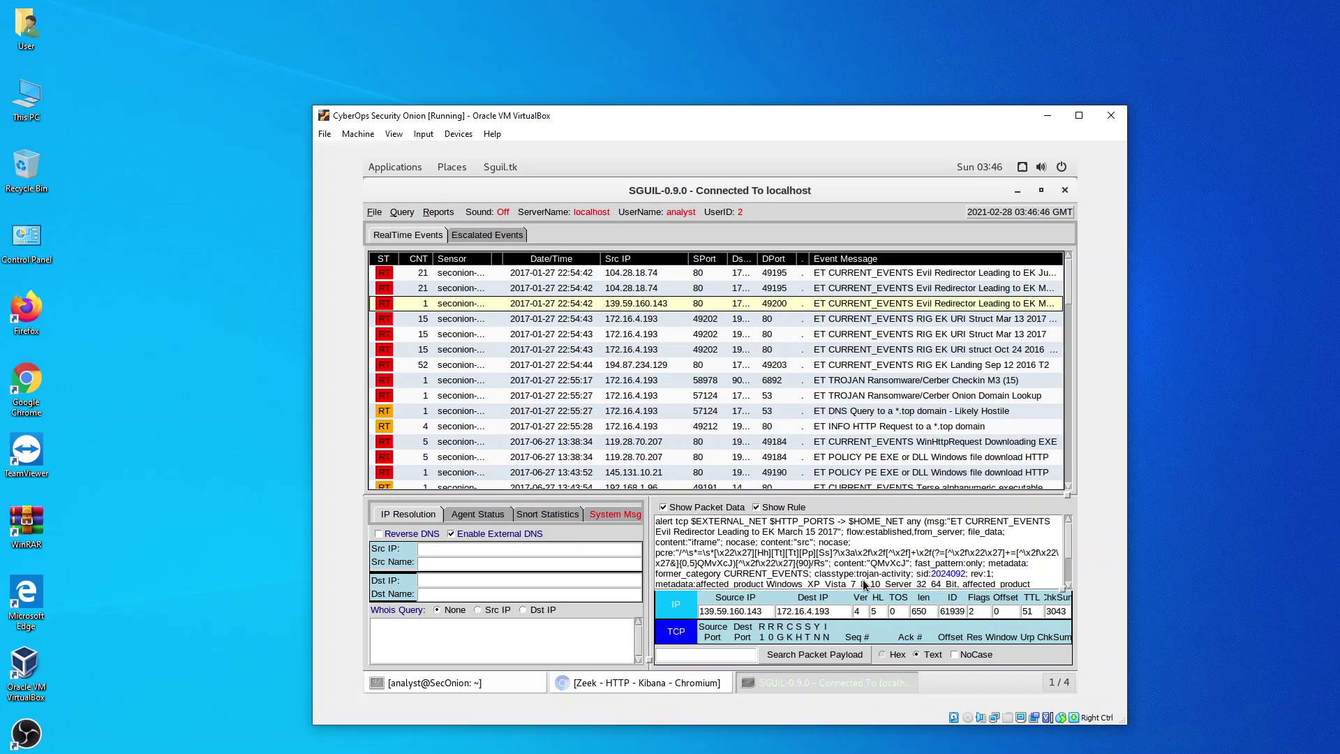
- Review the three Evil Redirector alerts and narrow the Pr and Src IP columns to widen the Event Message column
{"action": "left_click", "coordinate": [865, 275]}
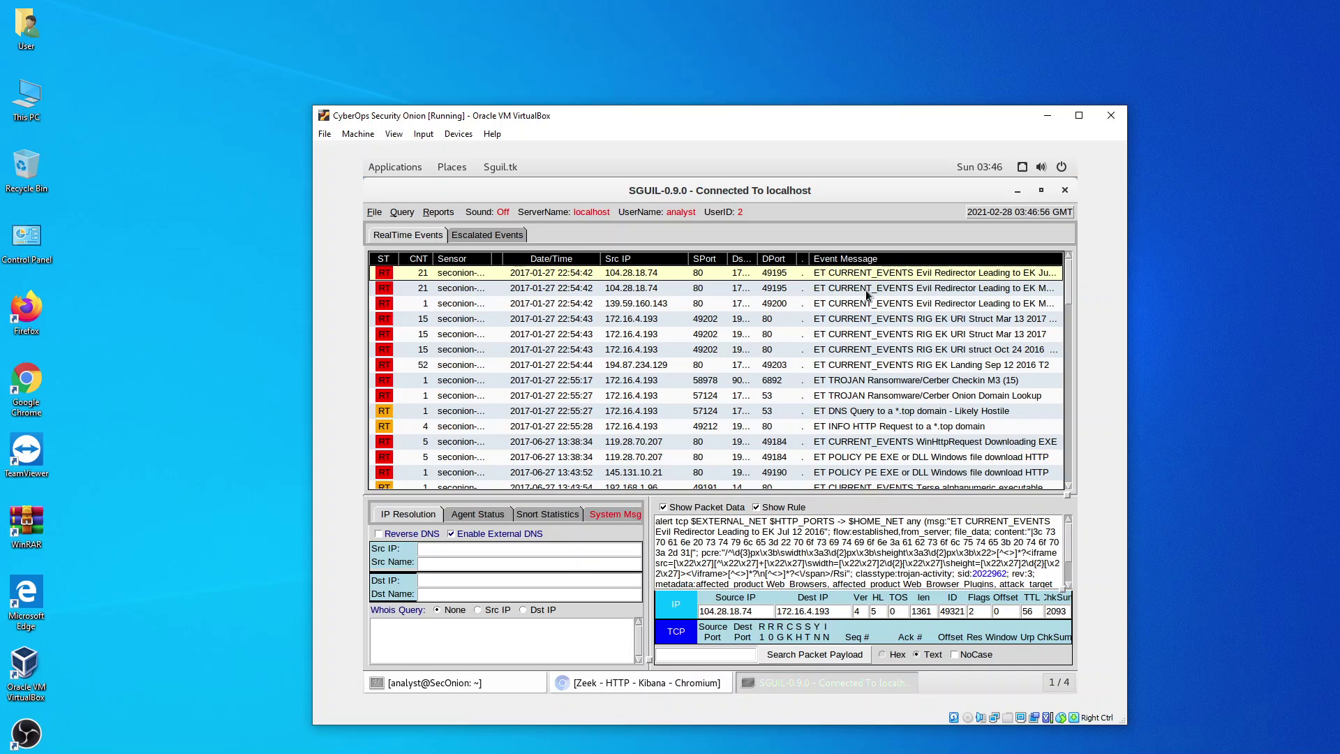
{"action": "left_click", "coordinate": [868, 291]}
{"action": "left_click", "coordinate": [867, 307]}
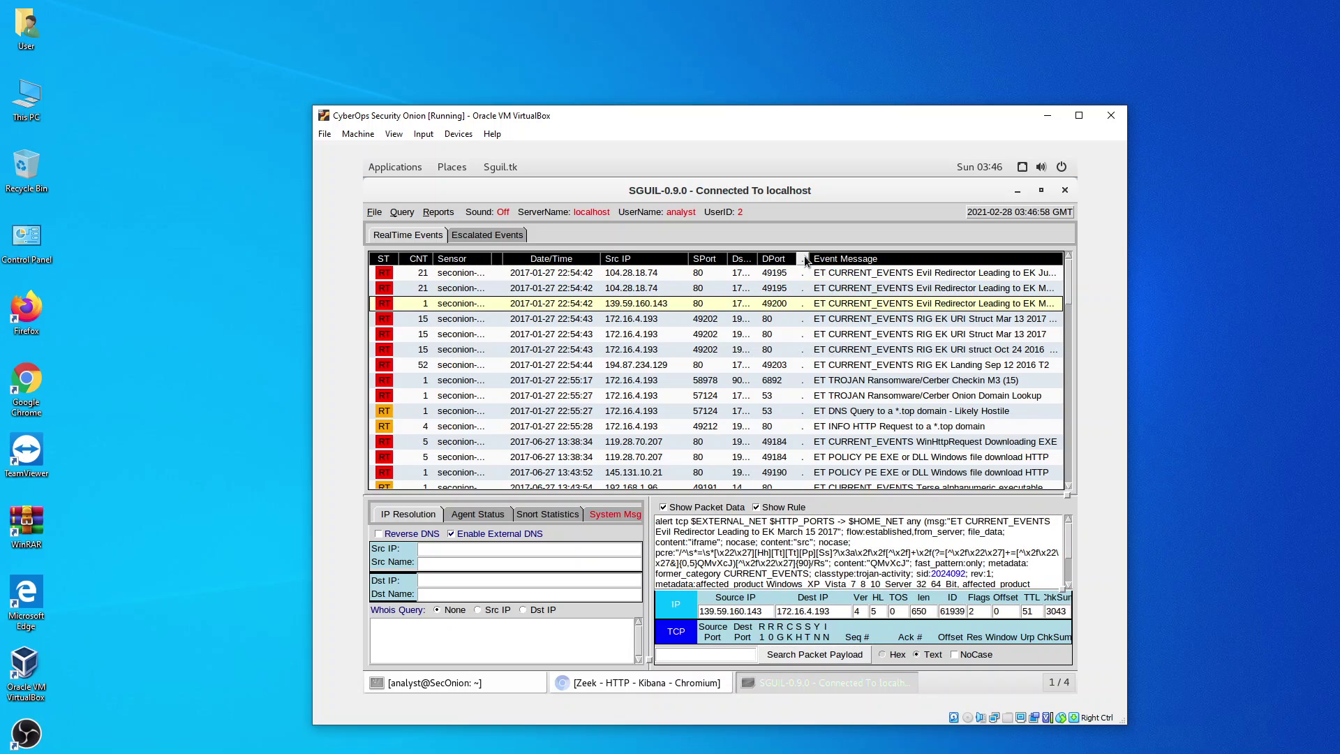
{"action": "left_click_drag", "start_coordinate": [810, 258], "coordinate": [807, 258]}
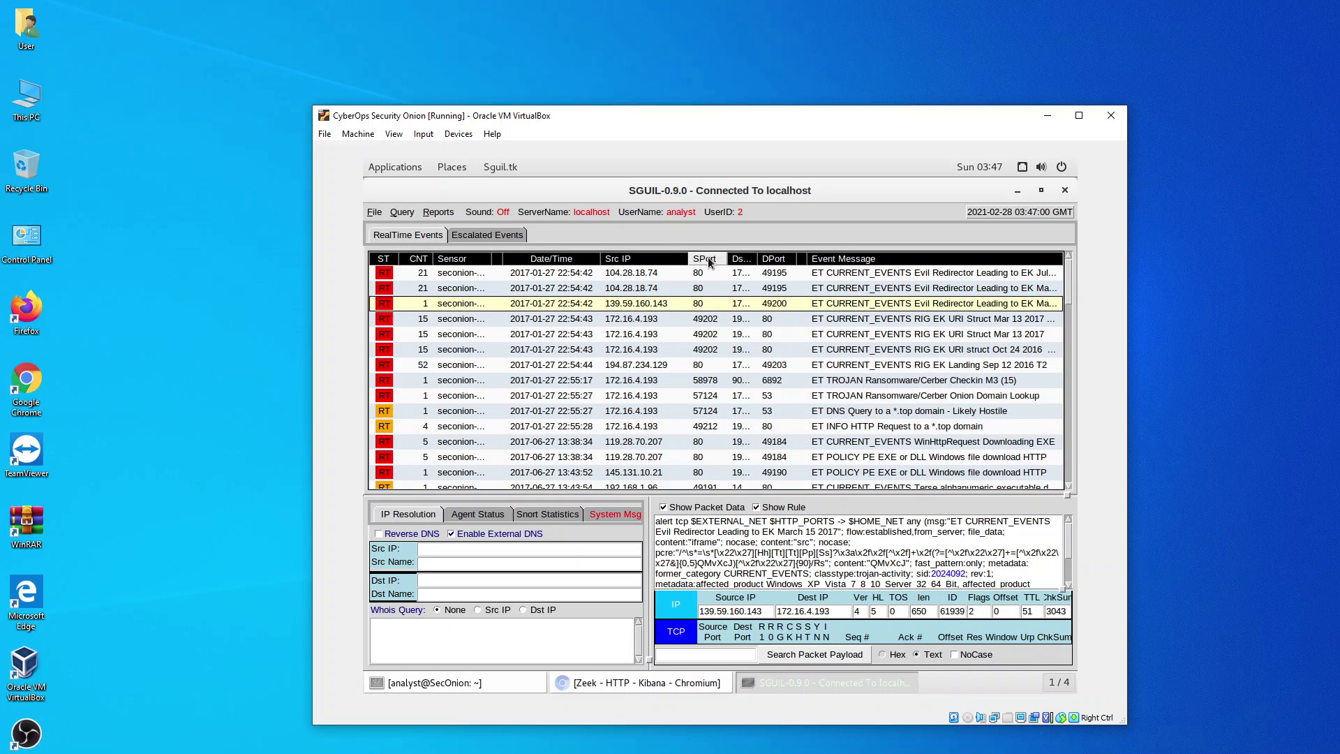
{"action": "left_click_drag", "start_coordinate": [681, 259], "coordinate": [607, 258]}
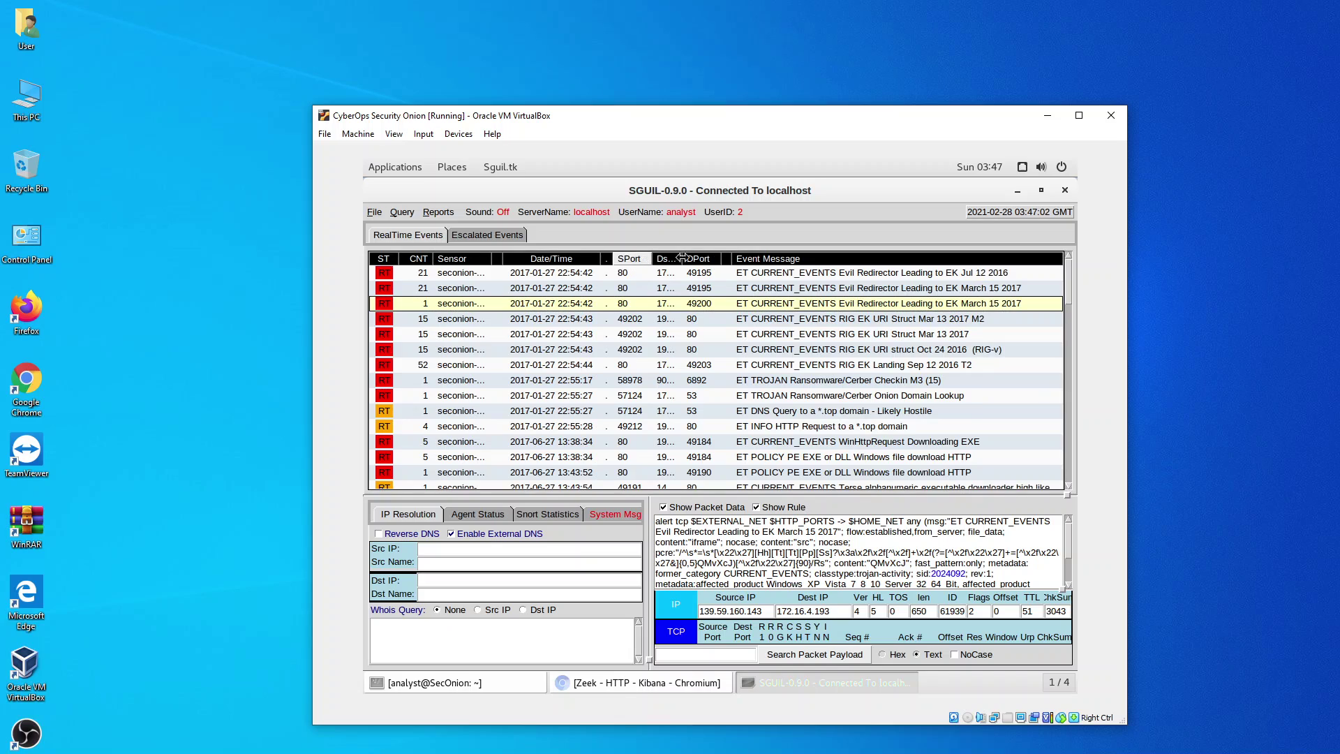
- Examine the rules of the RIG EK Landing Sep 12 2016 T2, URI struct Oct 24 2016 and URI Struct Mar 13 2017 M2 alerts
{"action": "left_click", "coordinate": [877, 366]}
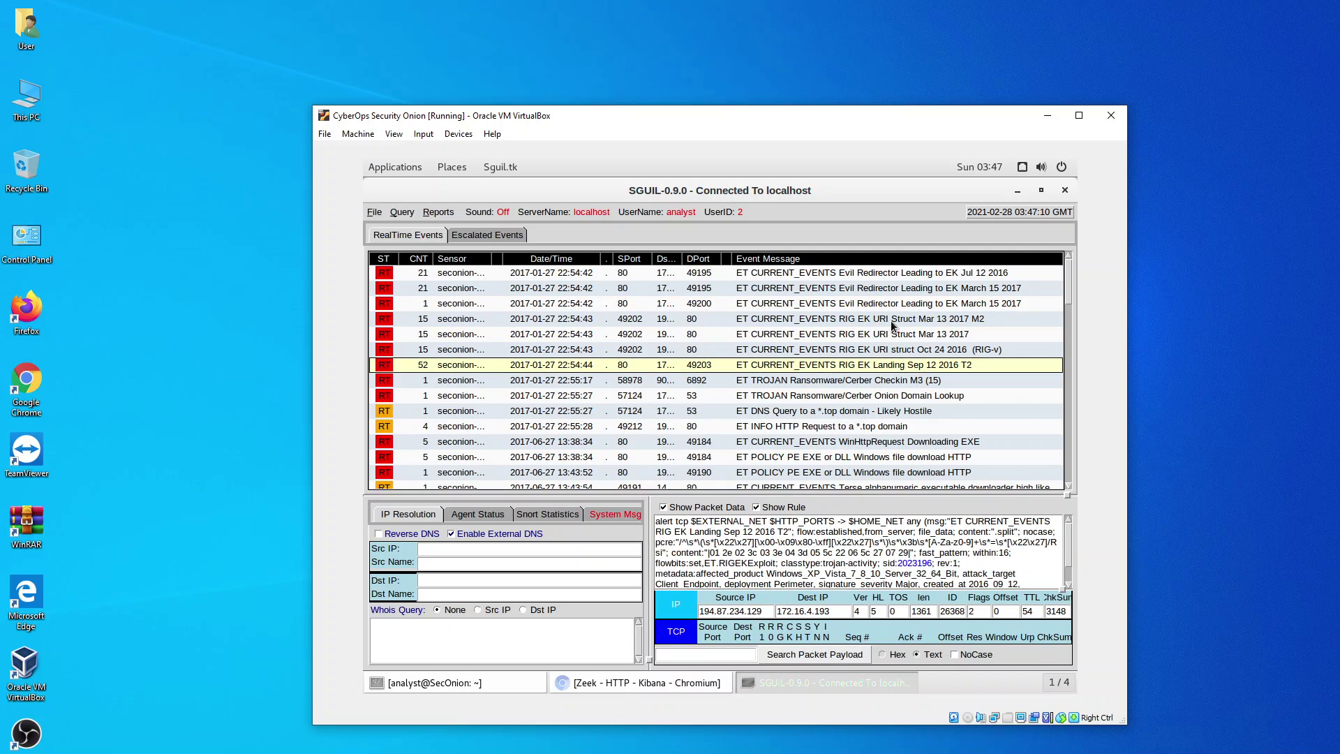
{"action": "left_click", "coordinate": [886, 350]}
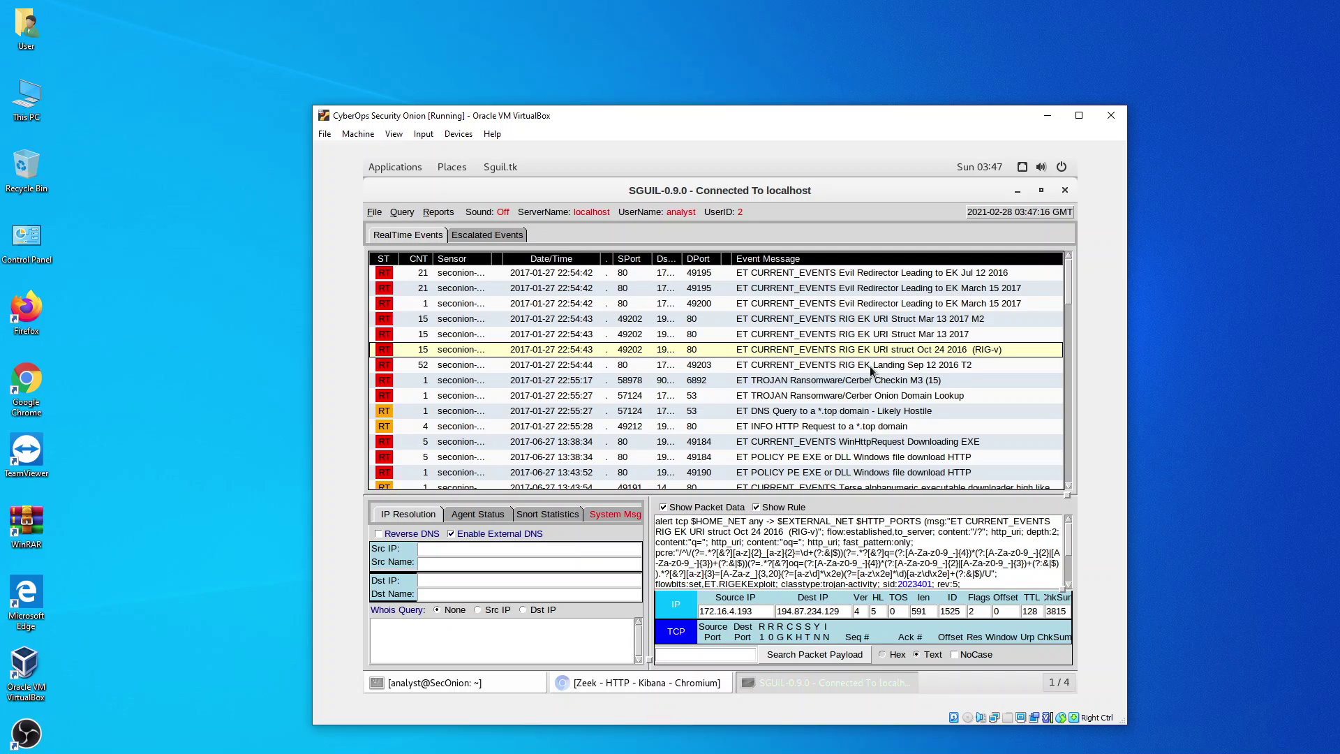
{"action": "left_click", "coordinate": [883, 323]}
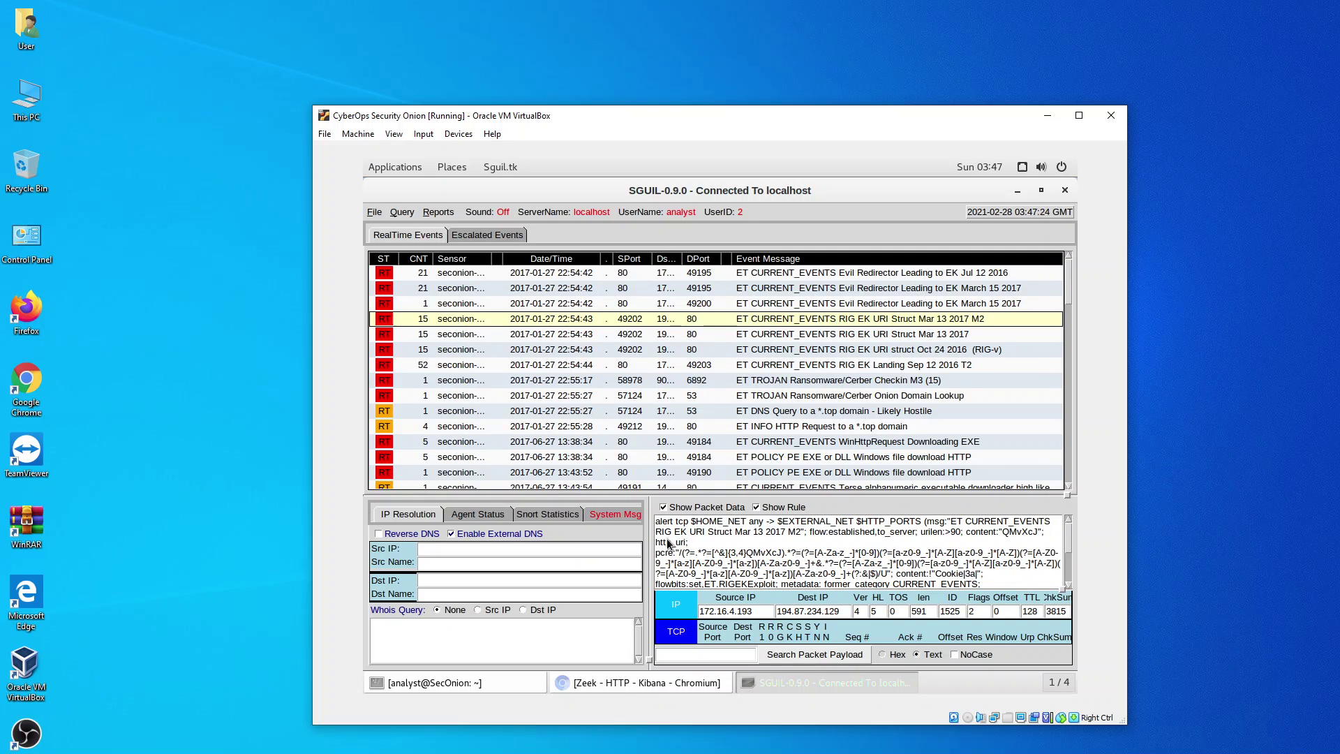
{"action": "left_click_drag", "start_coordinate": [658, 535], "coordinate": [691, 544]}
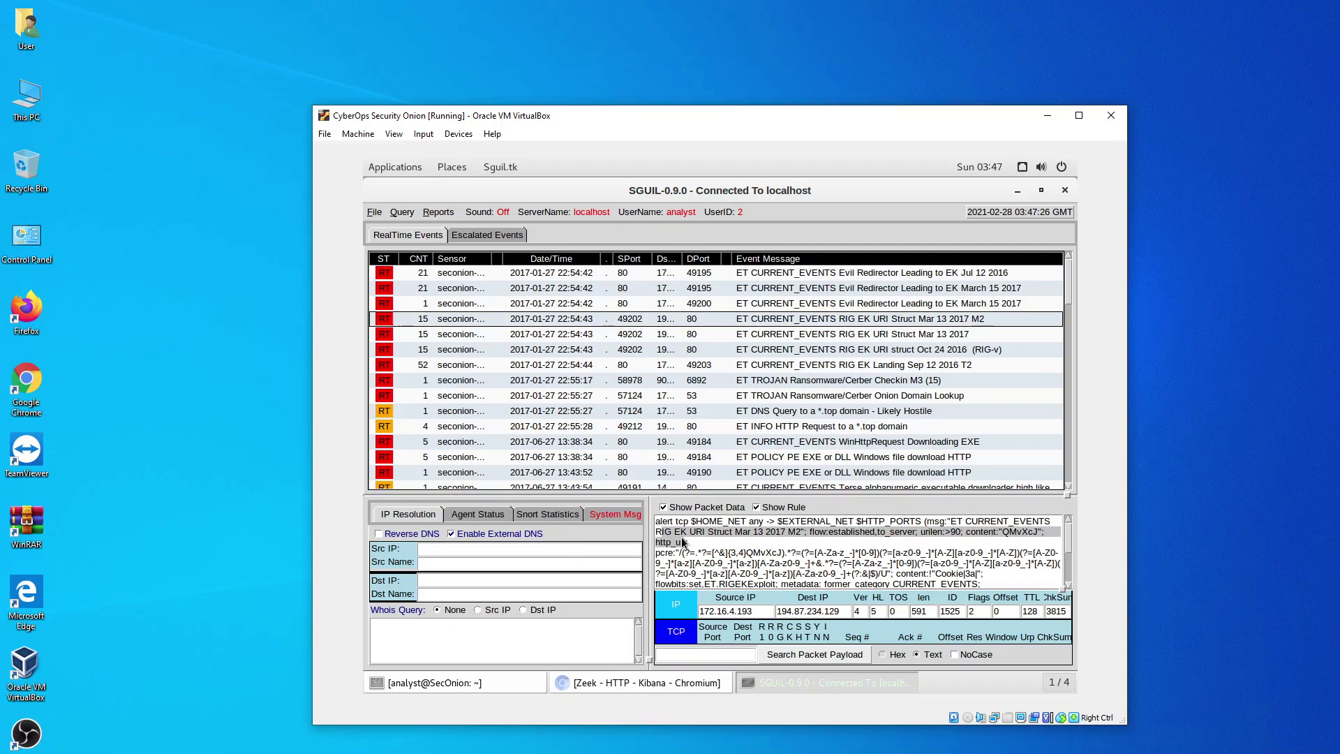
{"action": "left_click", "coordinate": [698, 543]}
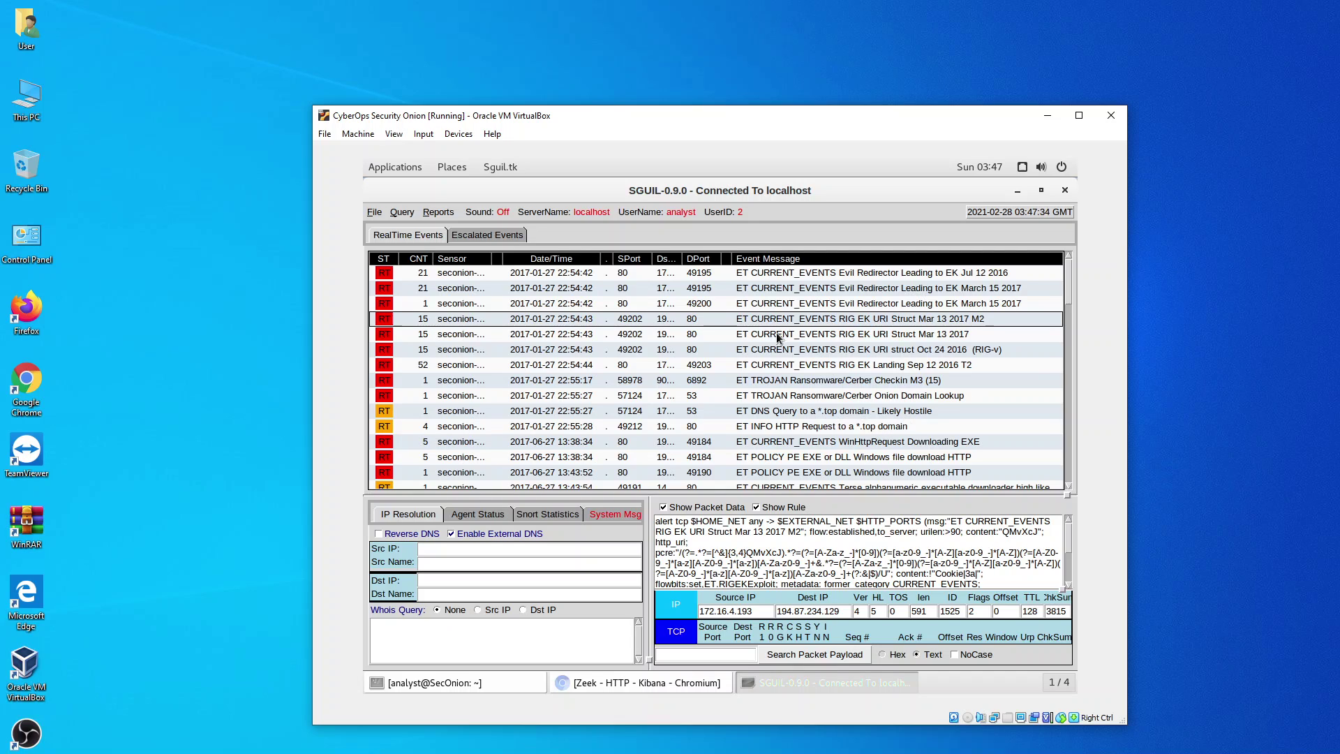
- Compare the Evil Redirector Jul 12 2016 rule with the RIG EK URI Struct Mar 13 2017 M2 rule and highlight the latter's tag entry
{"action": "left_click", "coordinate": [799, 276]}
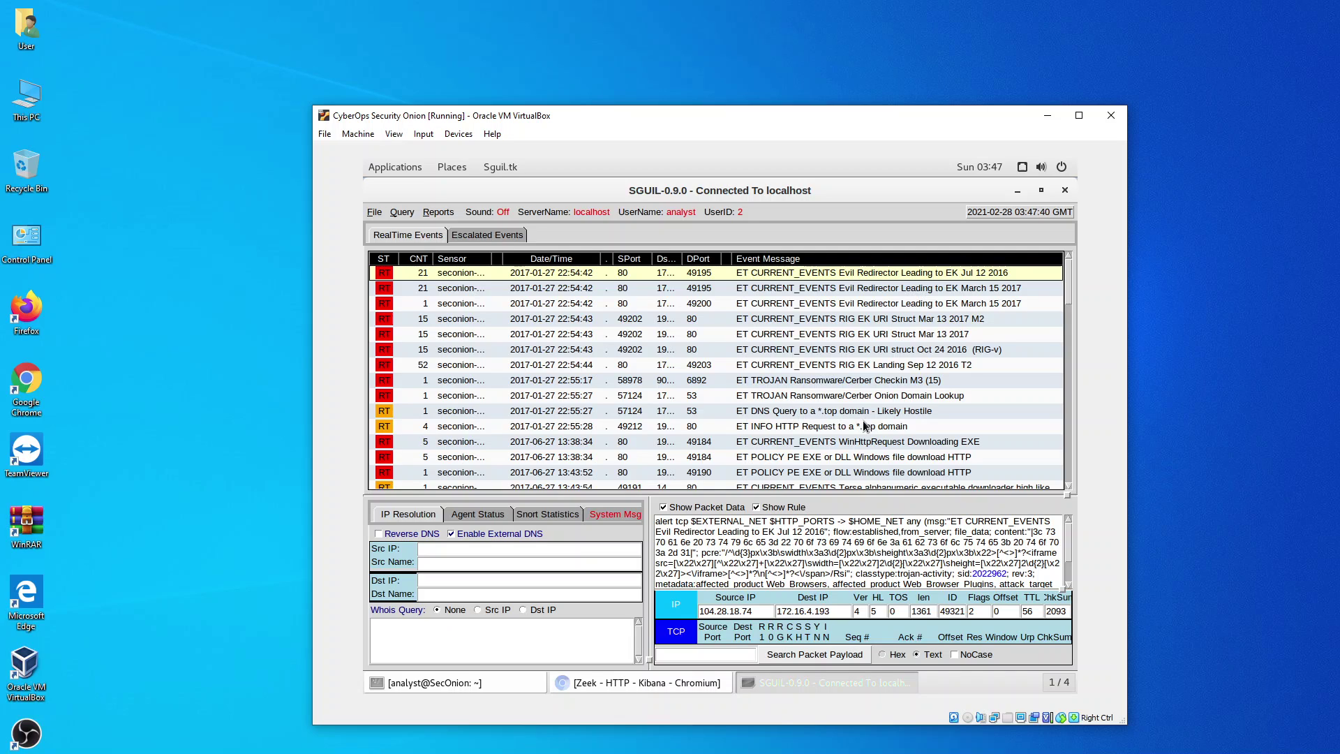
{"action": "left_click", "coordinate": [843, 321]}
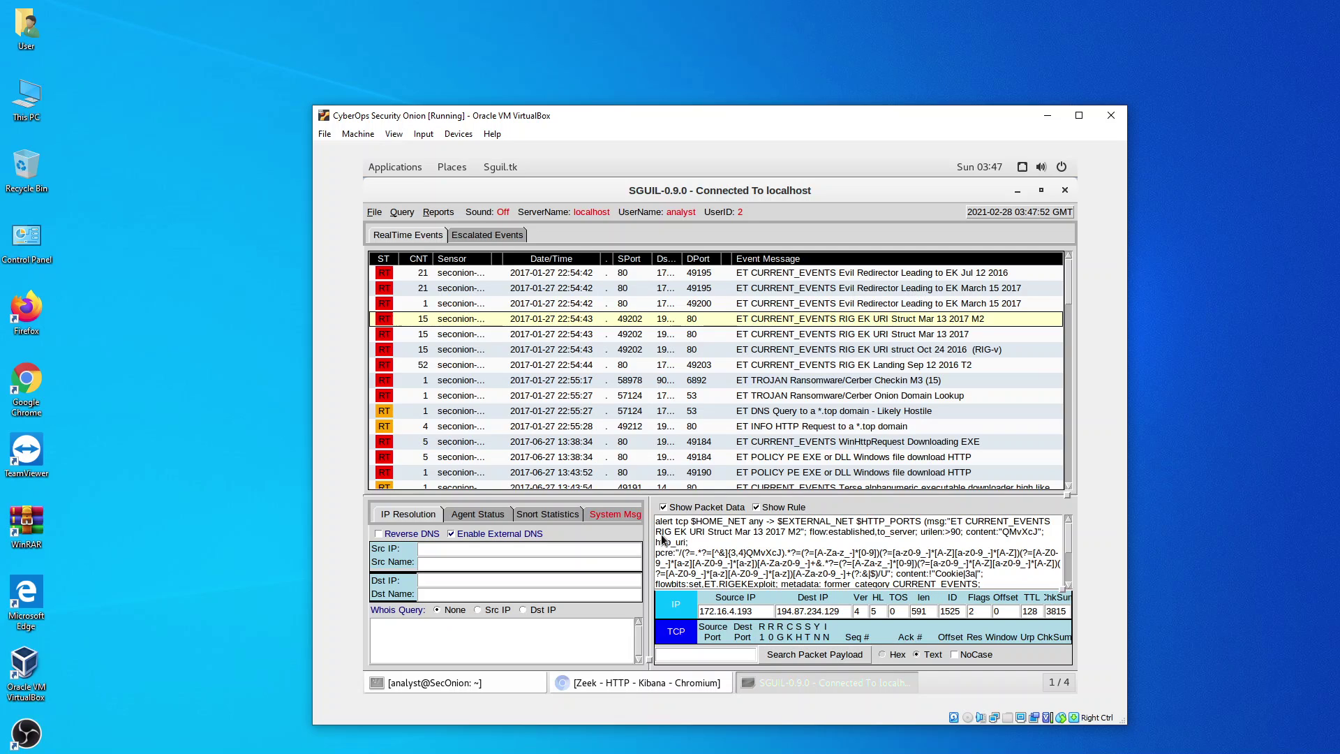
{"action": "scroll", "coordinate": [752, 584], "scroll_direction": "down", "scroll_amount": 1}
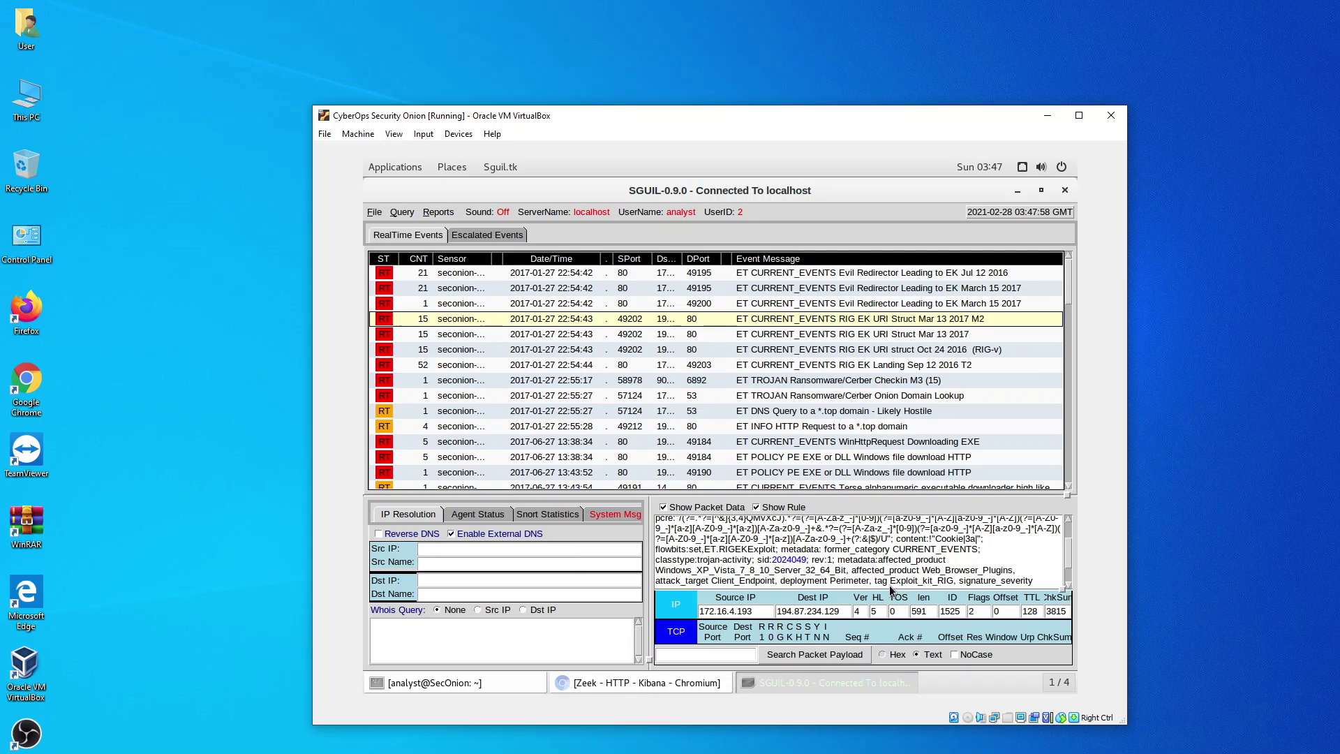
{"action": "mouse_move", "coordinate": [889, 585]}
{"action": "left_mouse_down"}
{"action": "mouse_move", "coordinate": [940, 582]}
{"action": "mouse_move", "coordinate": [873, 582]}
{"action": "left_mouse_up"}
{"action": "left_click", "coordinate": [952, 581]}
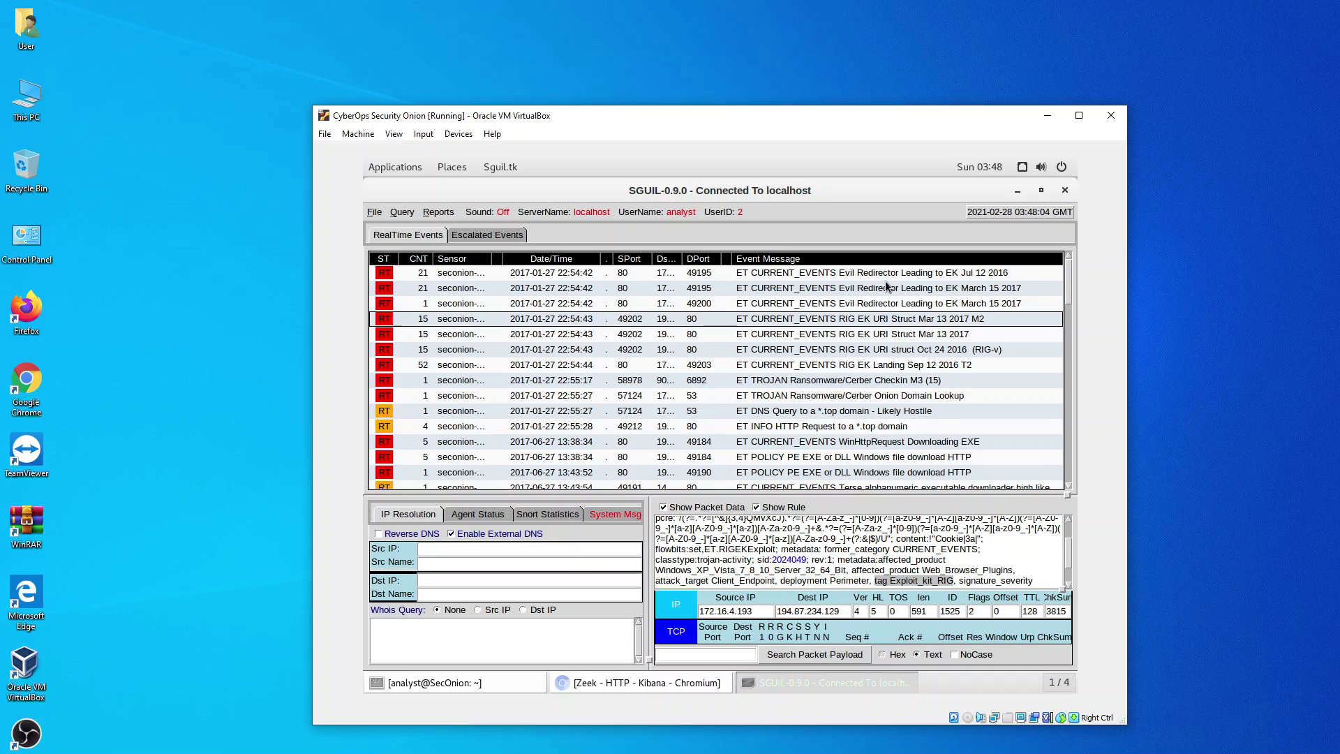
- Display the rule of the RIG EK URI Struct Mar 13 2017 alert and highlight the malware_family value in its metadata
{"action": "left_click", "coordinate": [884, 335]}
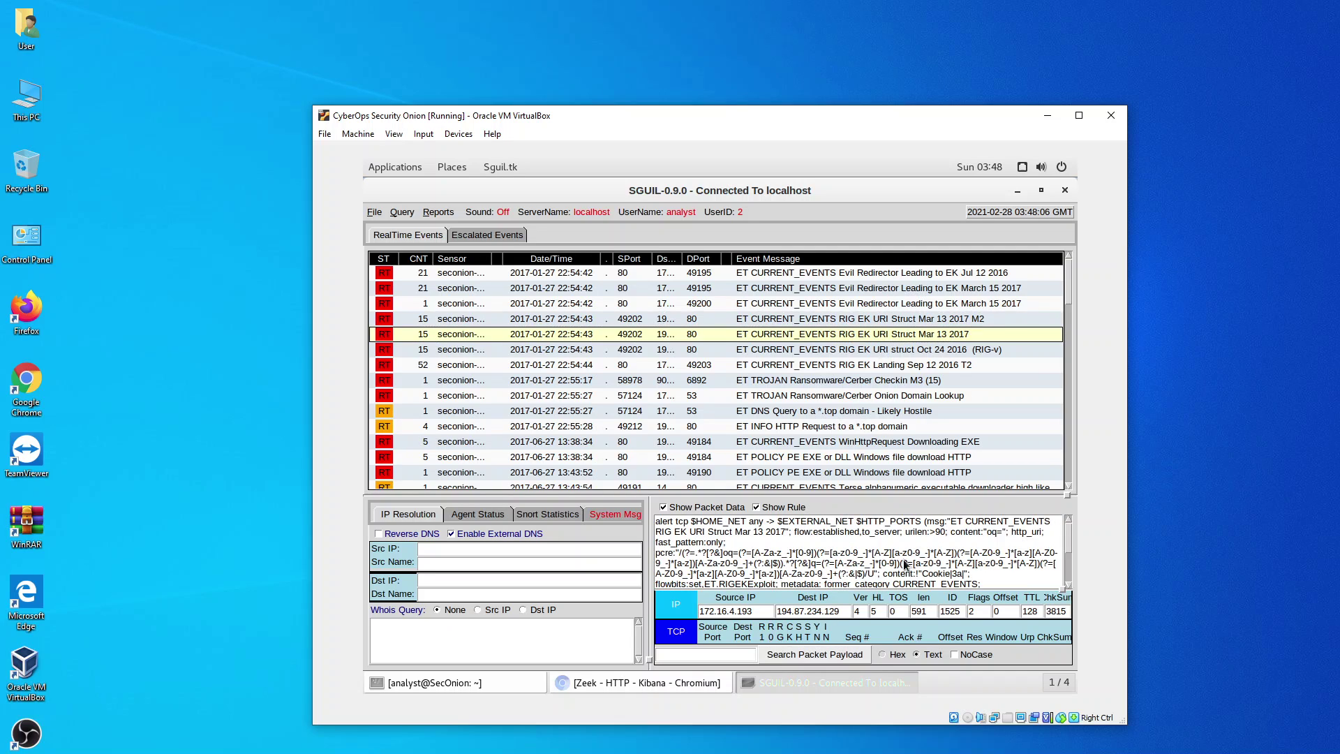
{"action": "scroll", "coordinate": [901, 559], "scroll_direction": "down", "scroll_amount": 3}
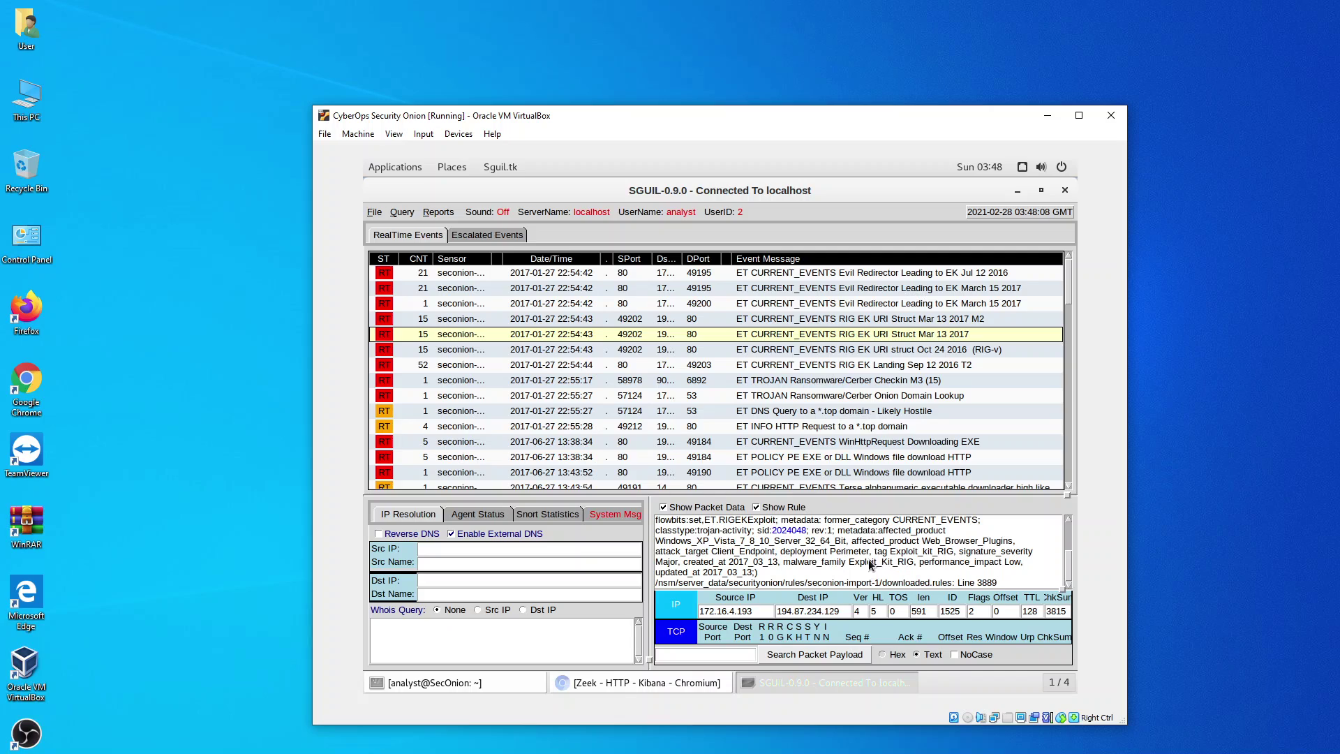
{"action": "left_click_drag", "start_coordinate": [847, 562], "coordinate": [915, 568]}
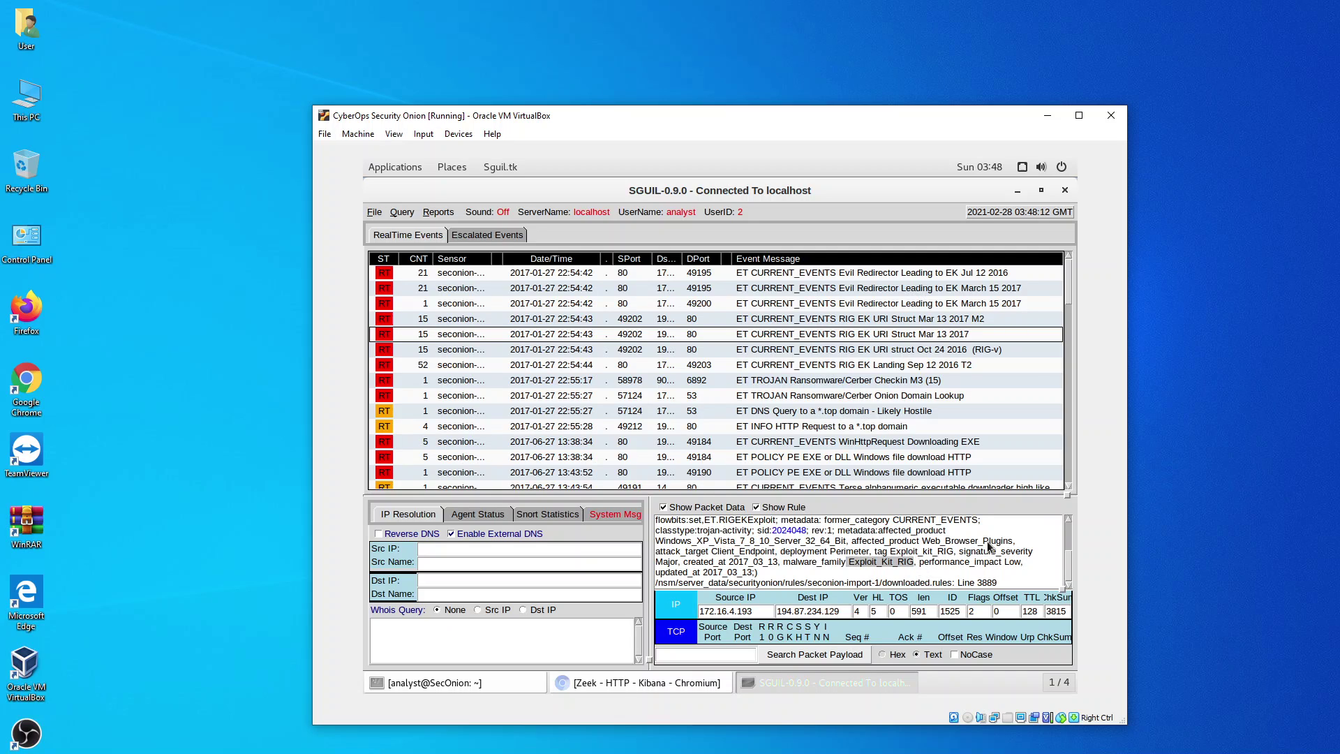
{"action": "left_click", "coordinate": [1001, 524]}
- Revisit the two Evil Redirector Leading to EK March 15 2017 alerts and read the rule metadata of the second one
{"action": "left_click", "coordinate": [873, 307]}
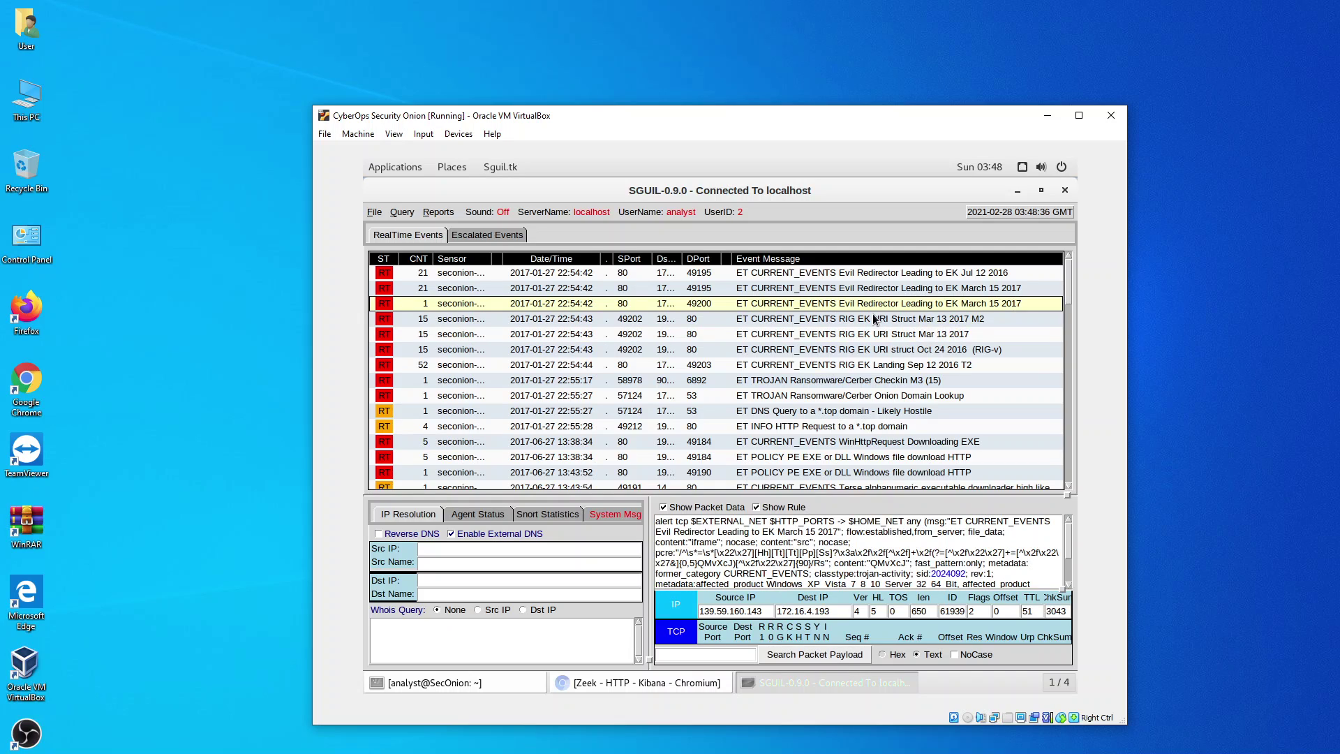
{"action": "left_click", "coordinate": [877, 288]}
{"action": "left_click", "coordinate": [878, 300]}
{"action": "scroll", "coordinate": [859, 569], "scroll_direction": "down", "scroll_amount": 2}
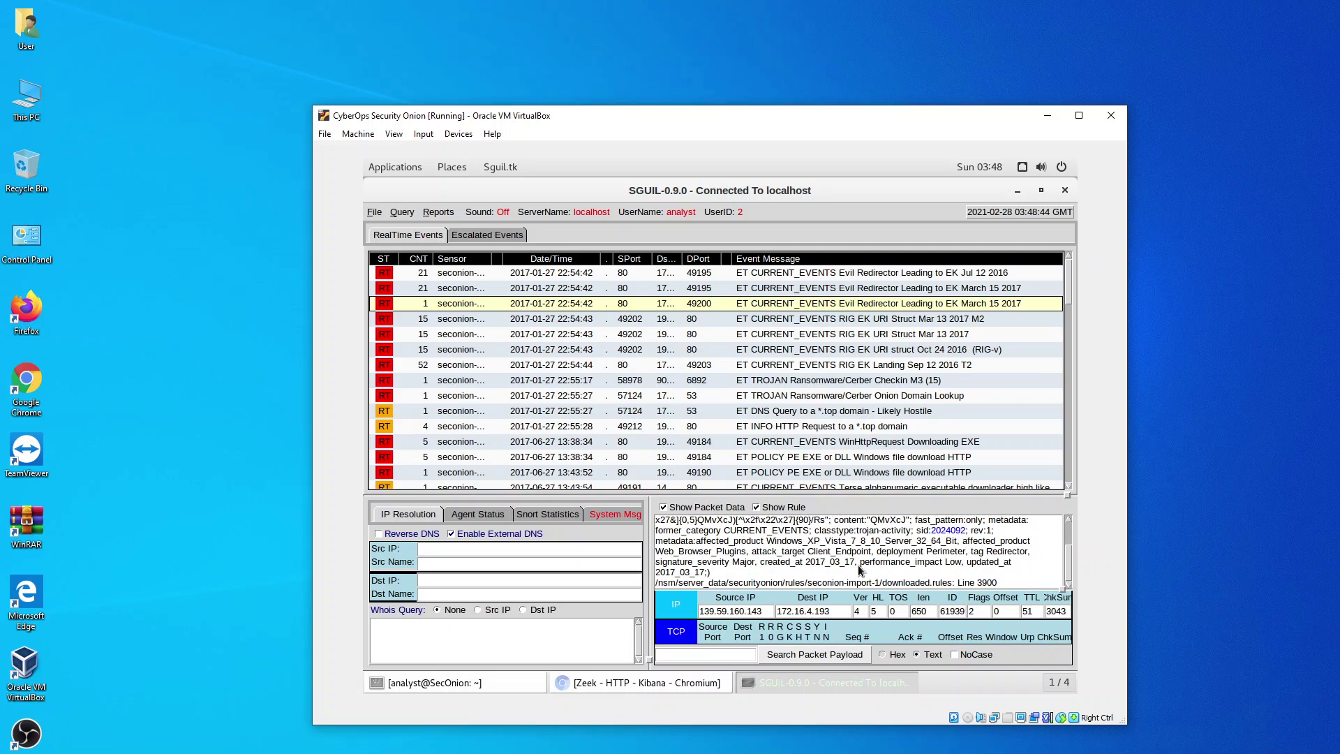
- Examine the rules of the two Ransomware/Cerber alerts and the DNS Query to a *.top domain alert
{"action": "left_click", "coordinate": [845, 397]}
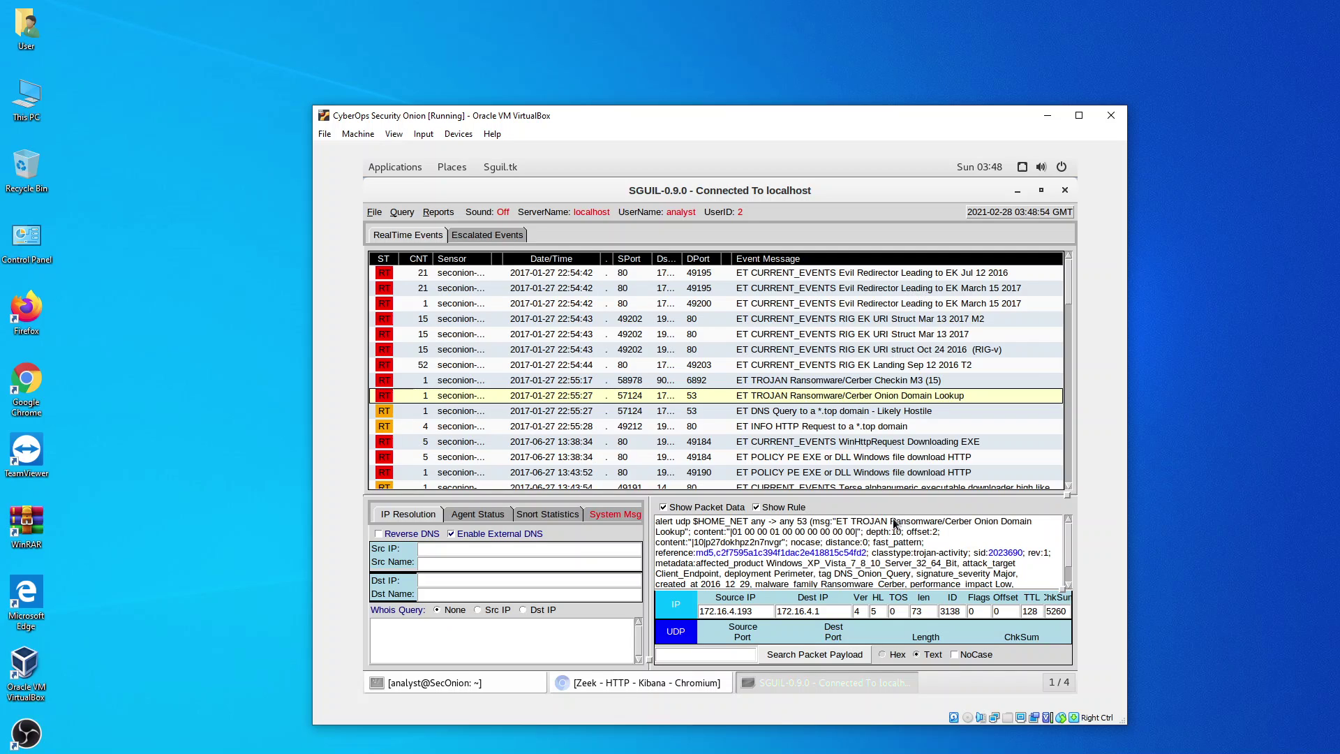
{"action": "left_click_drag", "start_coordinate": [891, 523], "coordinate": [962, 522]}
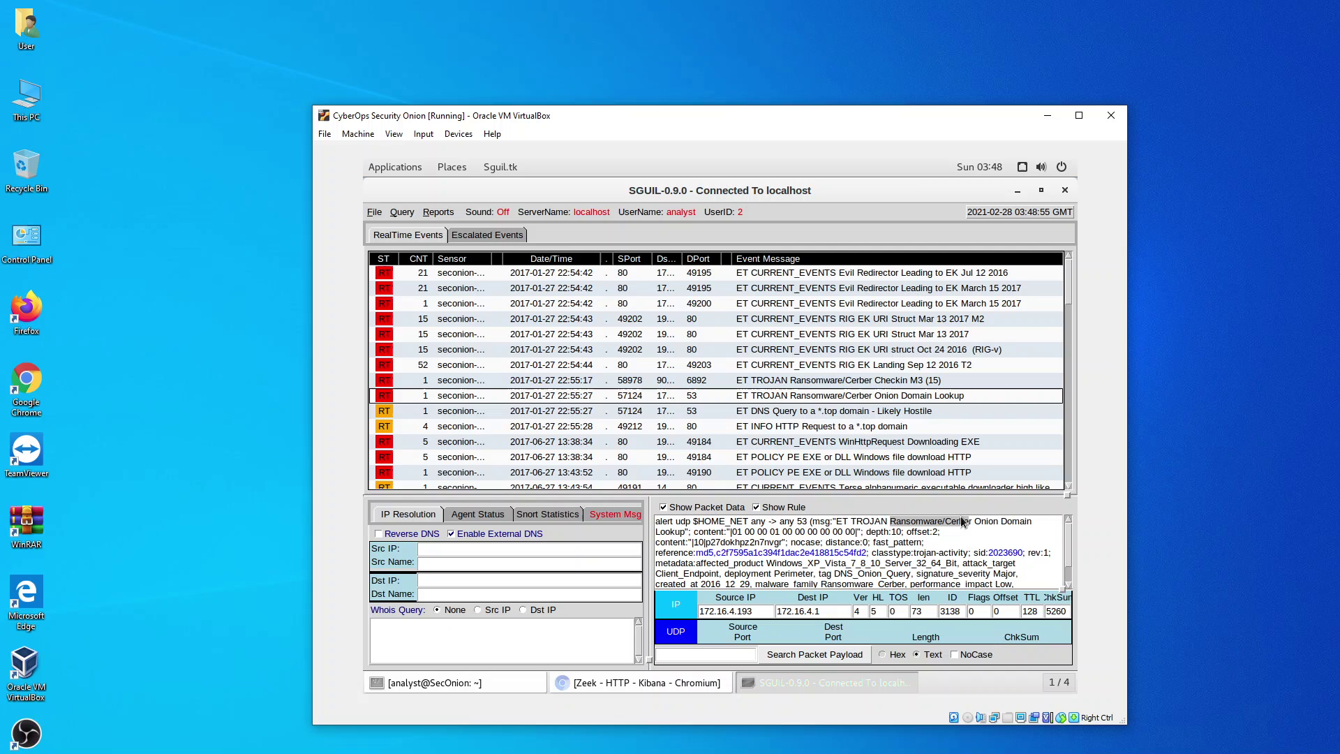
{"action": "left_click", "coordinate": [872, 379]}
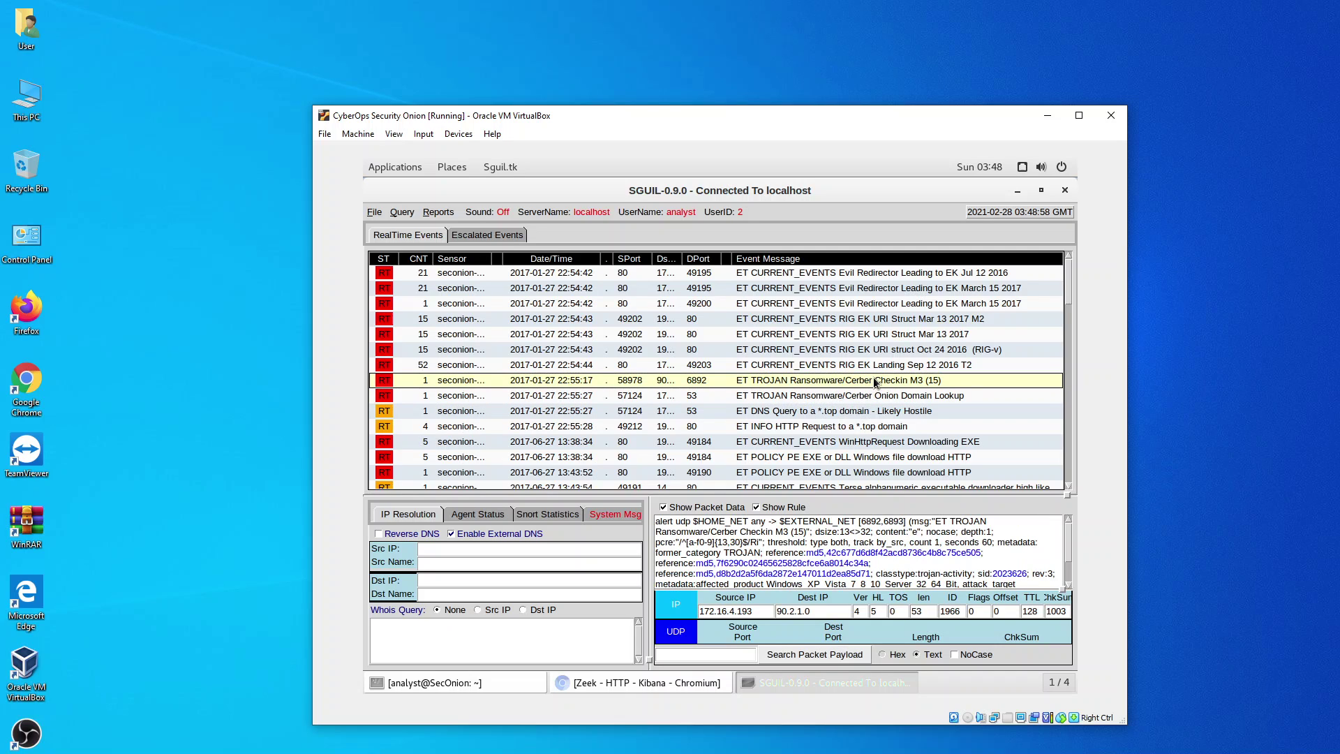
{"action": "left_click", "coordinate": [855, 389]}
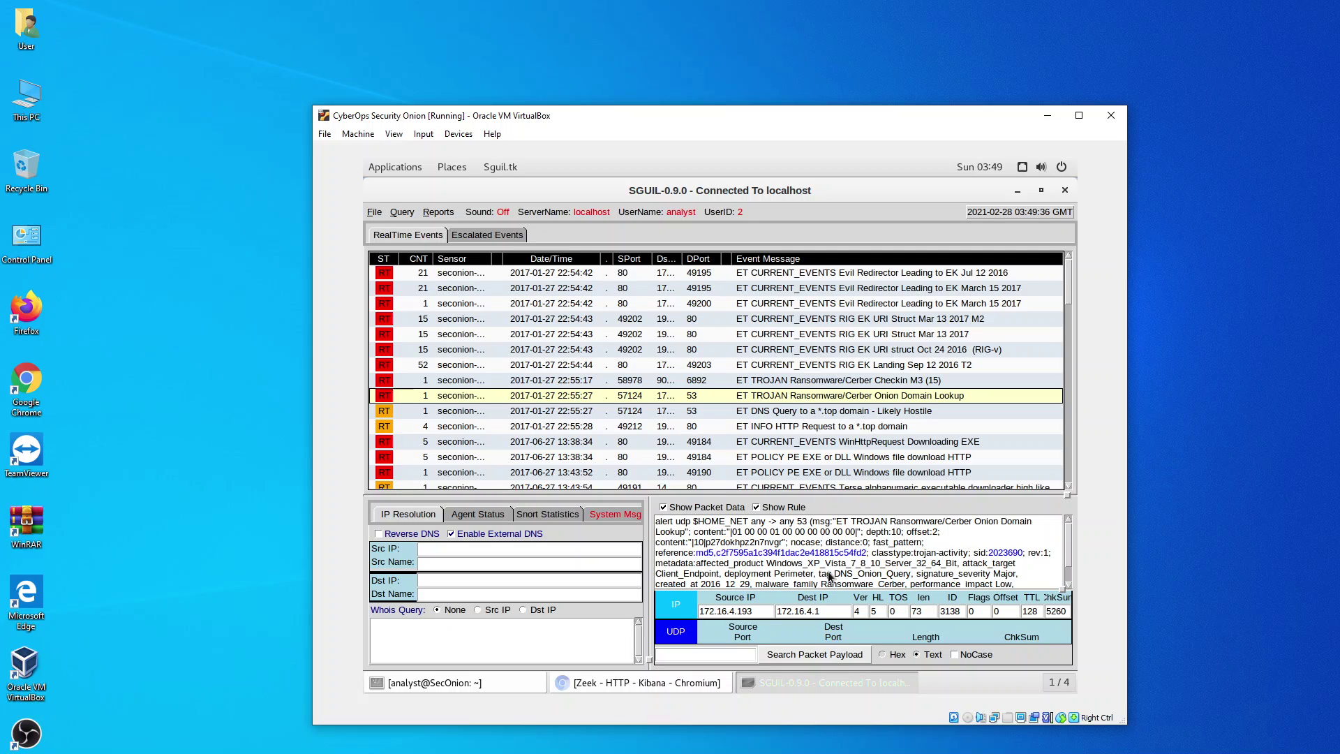
{"action": "left_click", "coordinate": [836, 416]}
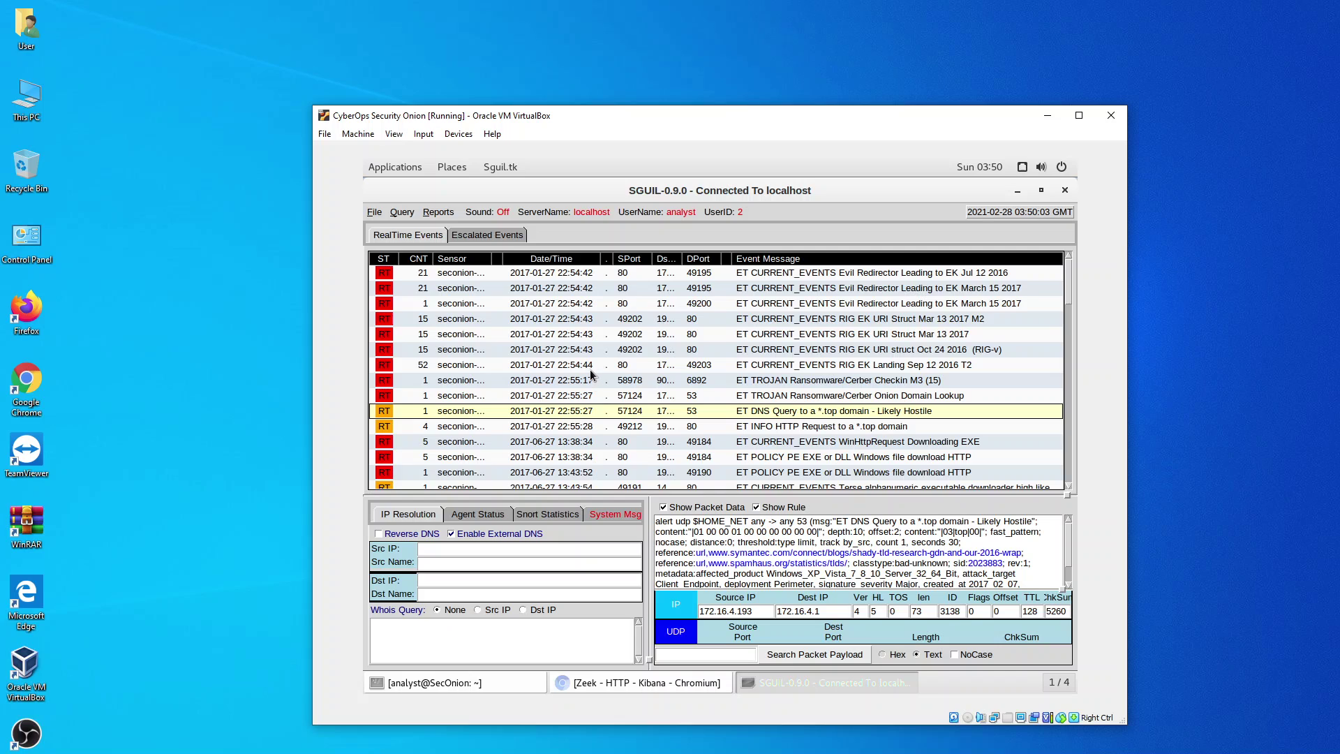
- Widen the Alert ID column to reveal the full IDs and open the transcript of alert 5.2
{"action": "left_click_drag", "start_coordinate": [501, 259], "coordinate": [536, 259]}
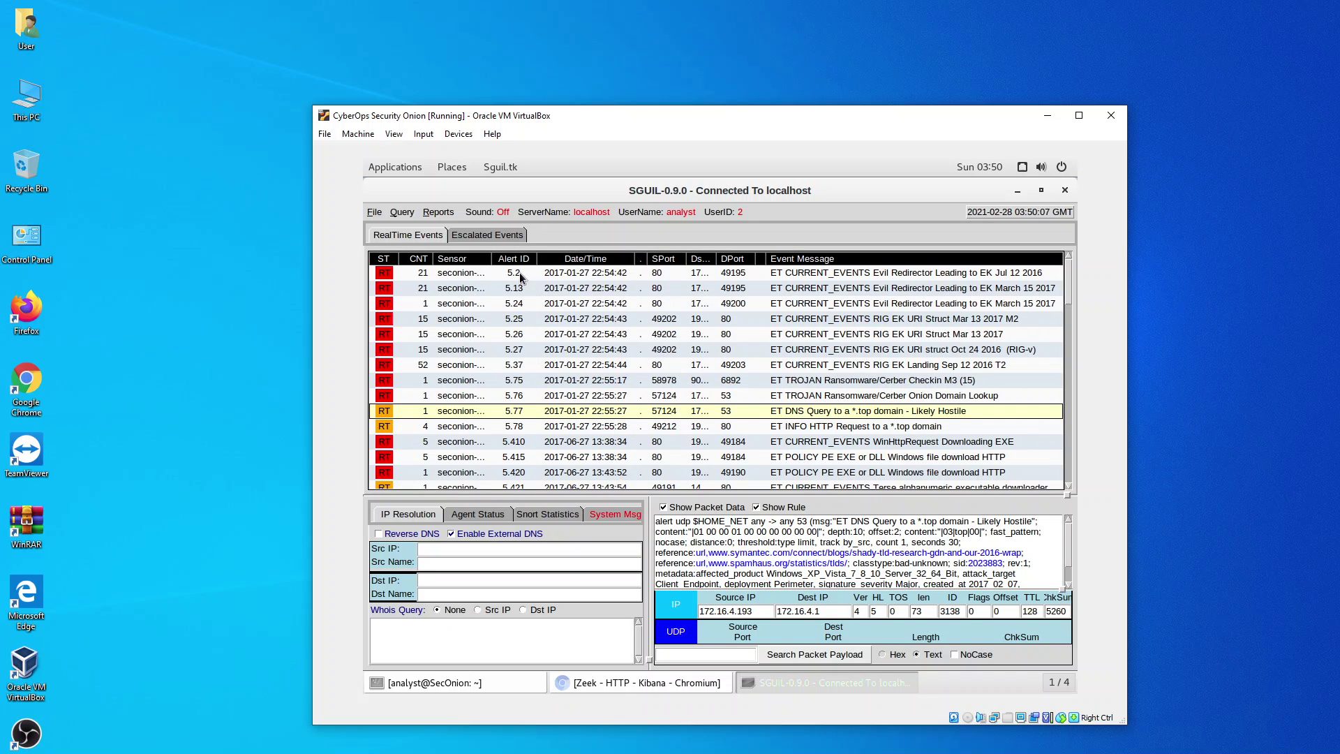
{"action": "left_click", "coordinate": [519, 272]}
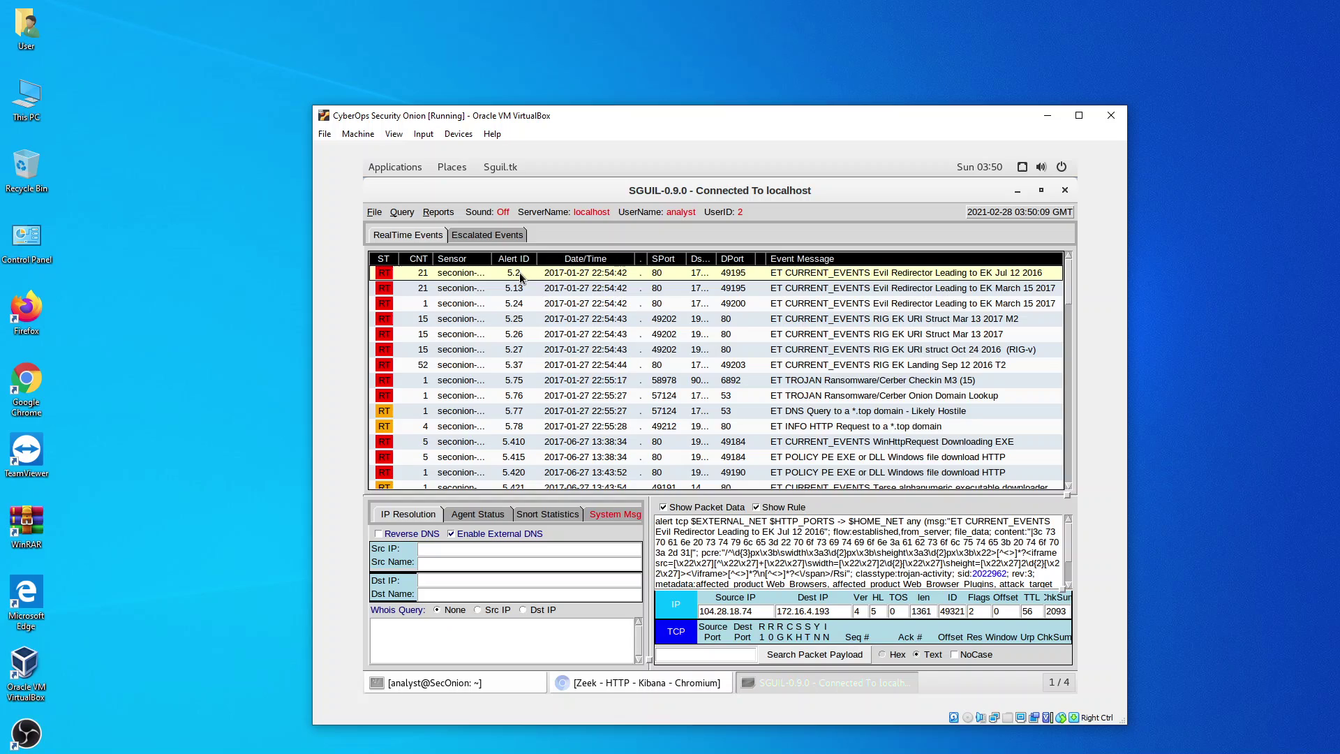
{"action": "right_click", "coordinate": [519, 272]}
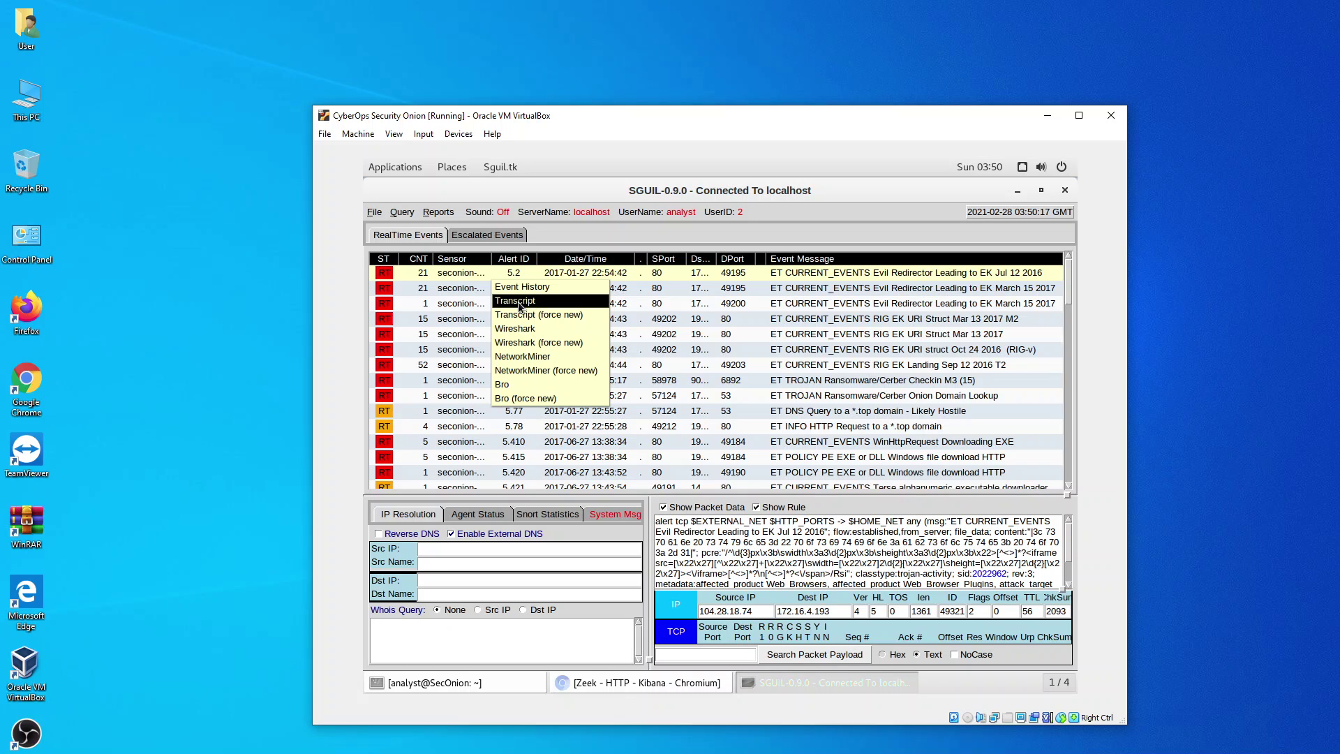
{"action": "left_click", "coordinate": [519, 302]}
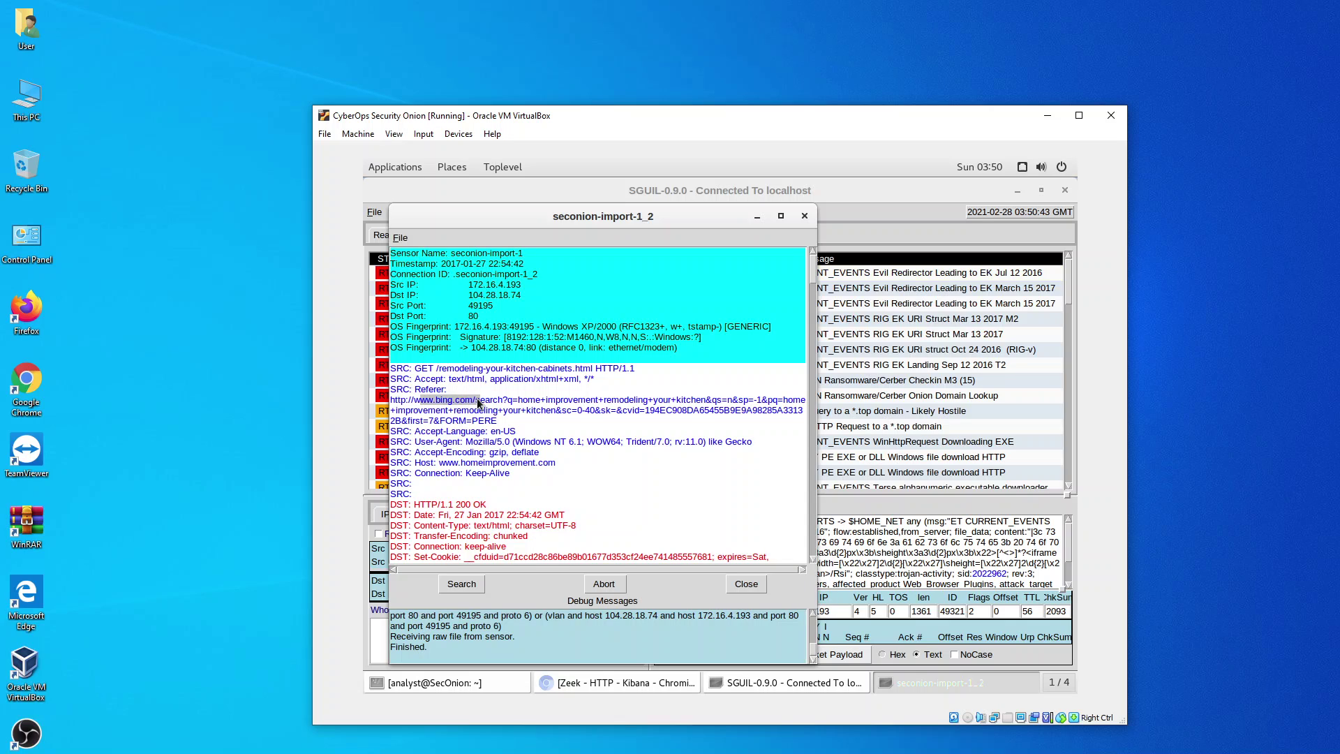
{"action": "left_click_drag", "start_coordinate": [479, 402], "coordinate": [481, 401]}
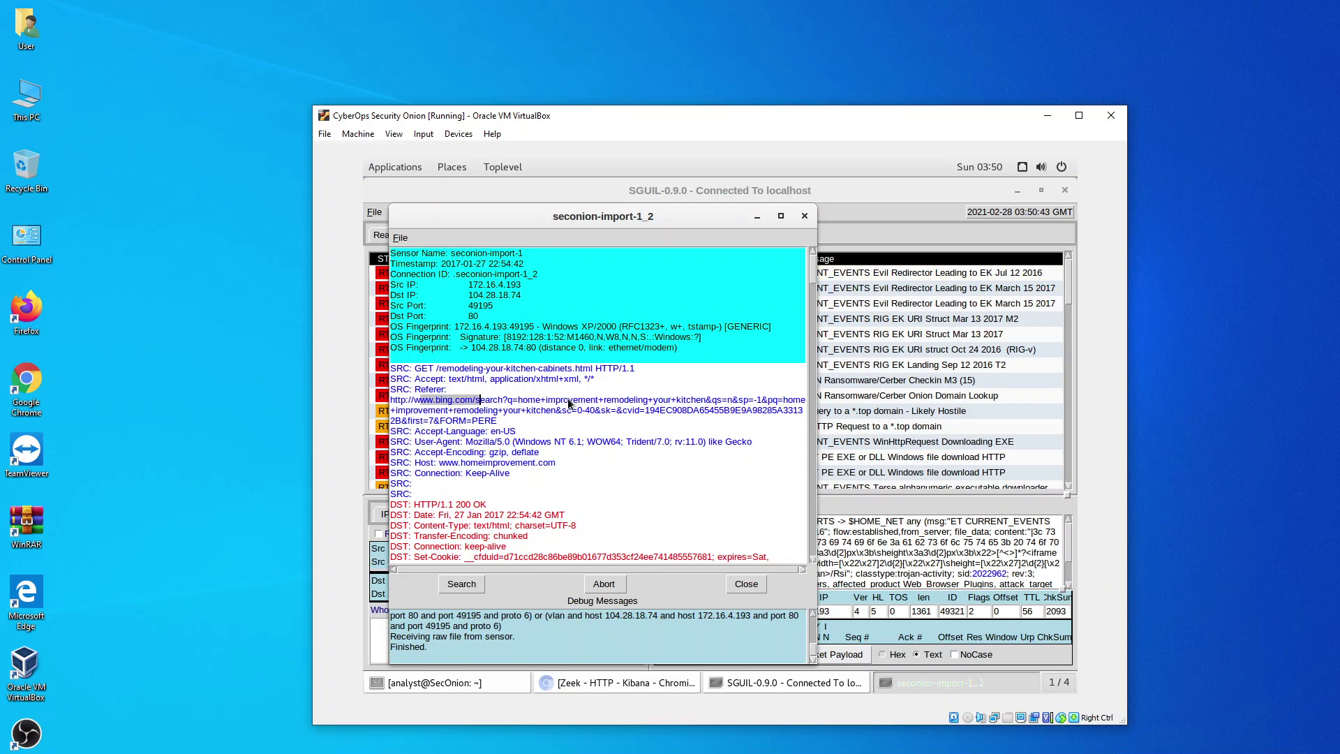
{"action": "left_click", "coordinate": [558, 472]}
{"action": "left_click_drag", "start_coordinate": [557, 464], "coordinate": [438, 467]}
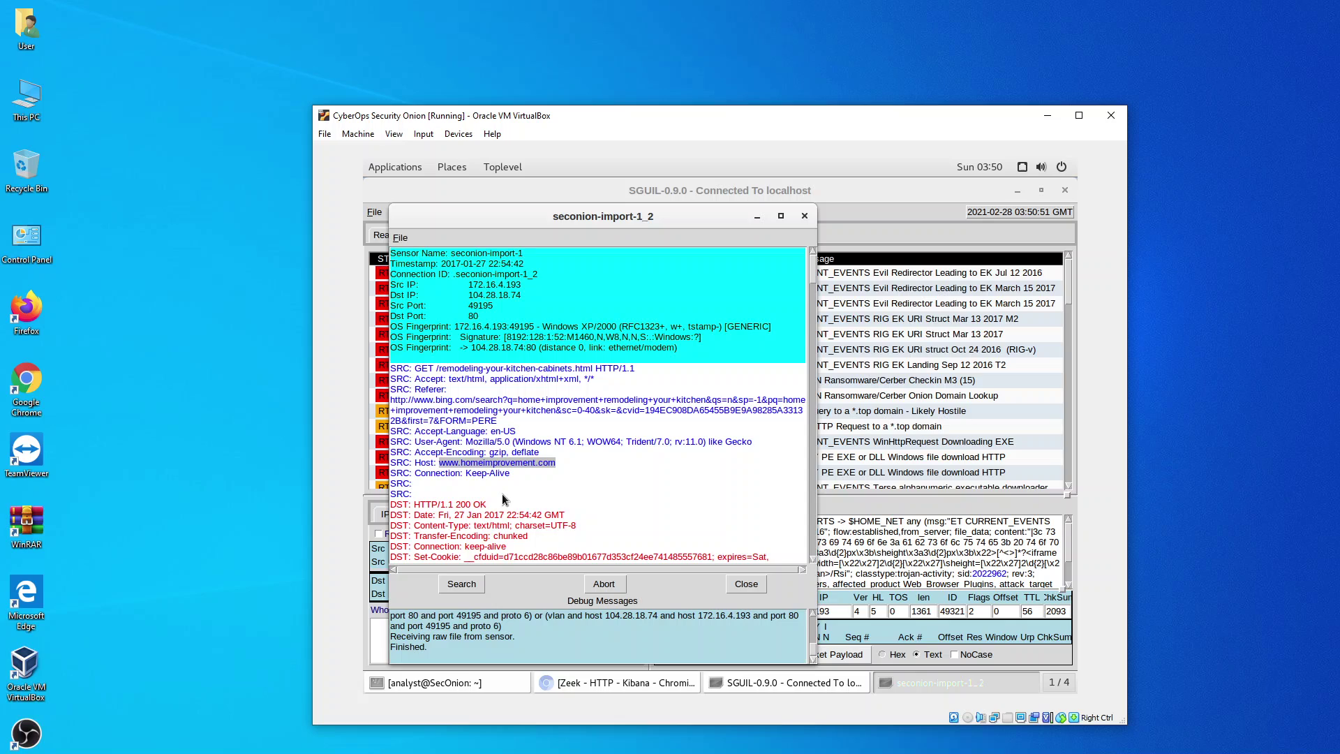
{"action": "scroll", "coordinate": [501, 493], "scroll_direction": "down", "scroll_amount": 2}
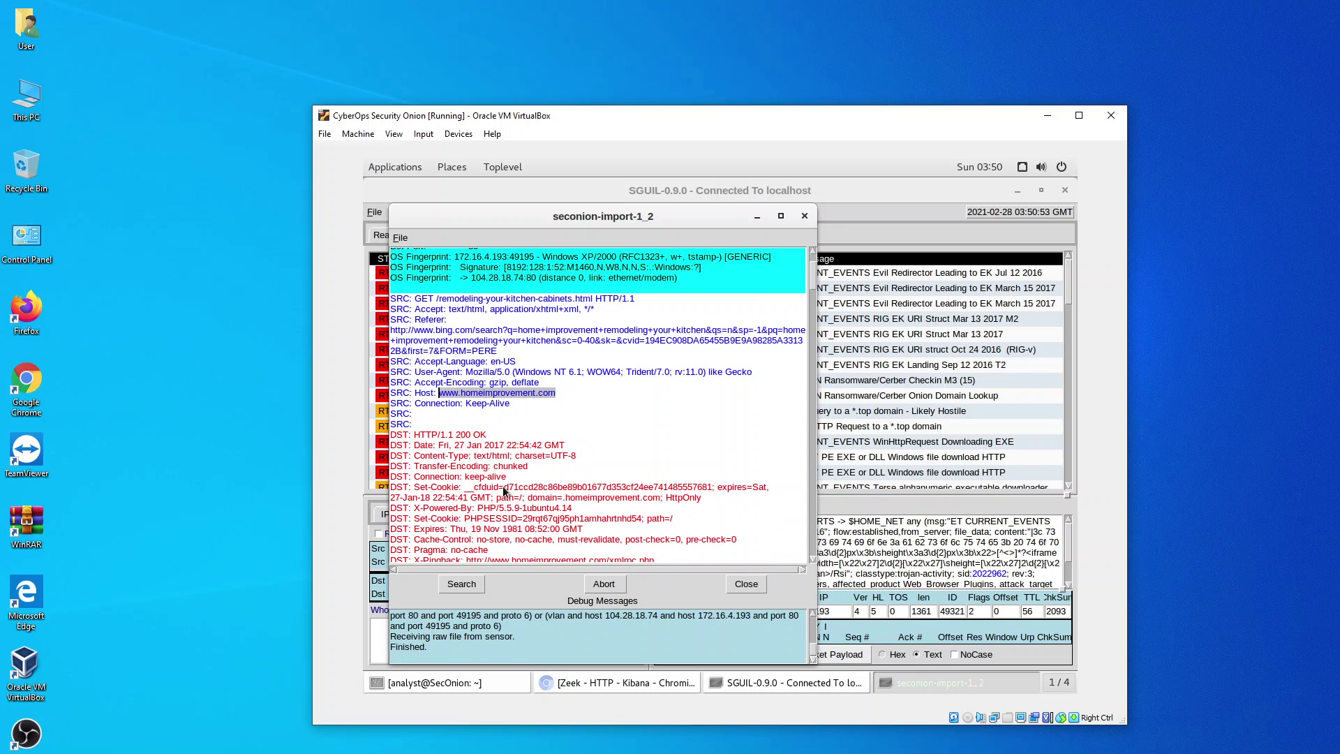
{"action": "scroll", "coordinate": [503, 486], "scroll_direction": "up", "scroll_amount": 1}
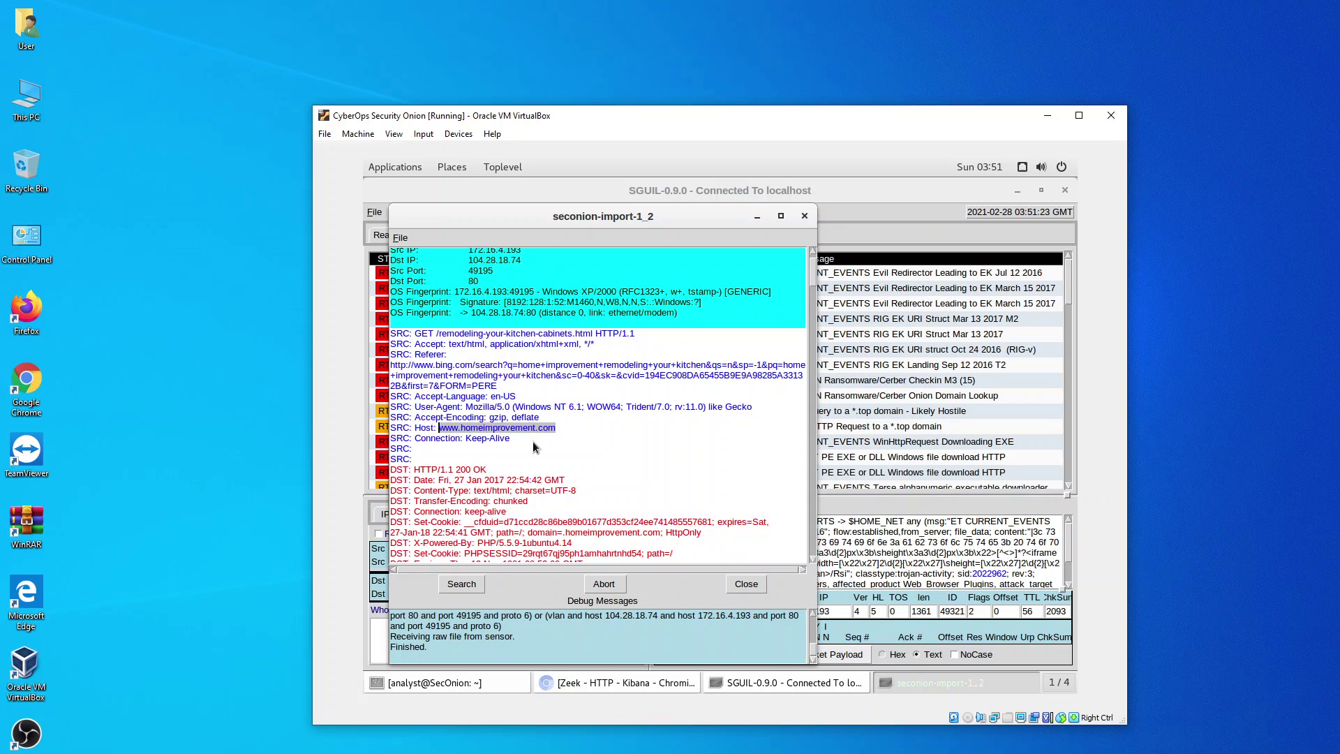
{"action": "scroll", "coordinate": [540, 438], "scroll_direction": "up", "scroll_amount": 1}
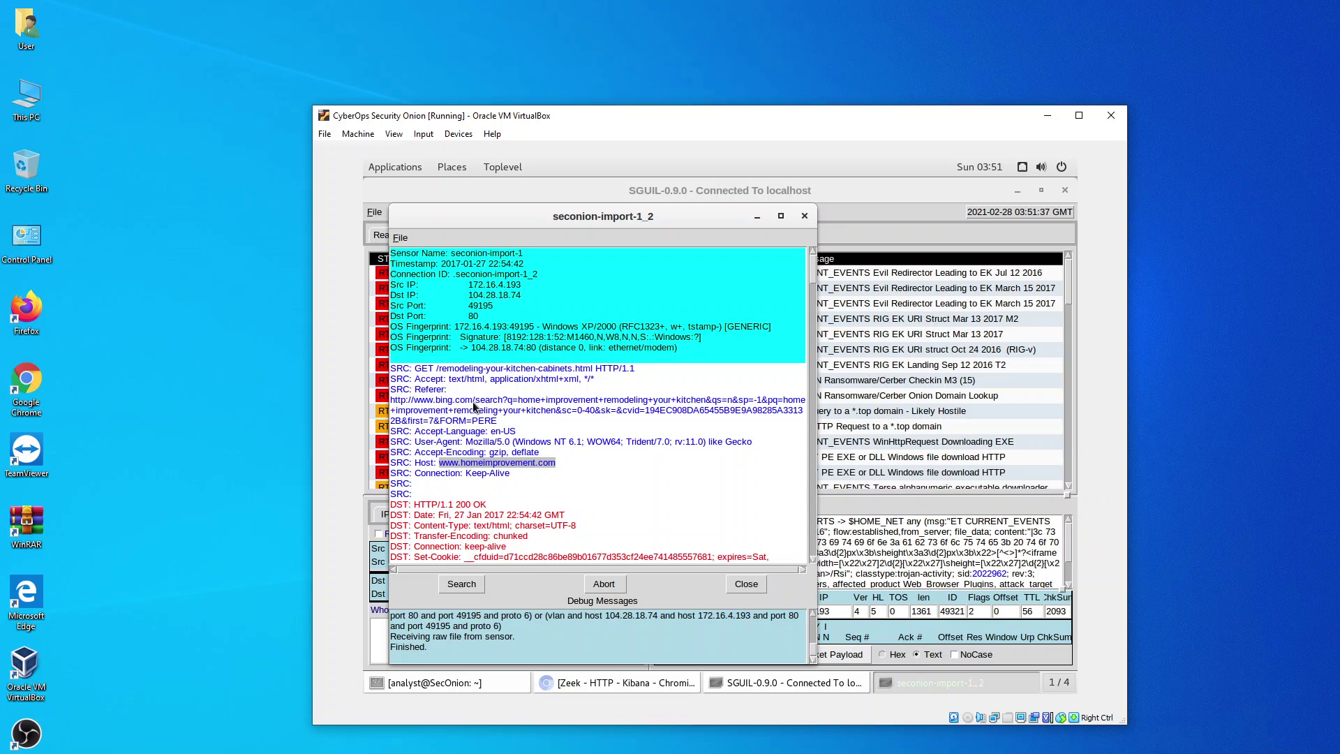
- Highlight the complete Bing search referer URL in the alert 5.2 transcript, then close the transcript
{"action": "left_click", "coordinate": [395, 404]}
{"action": "left_click_drag", "start_coordinate": [416, 399], "coordinate": [513, 403]}
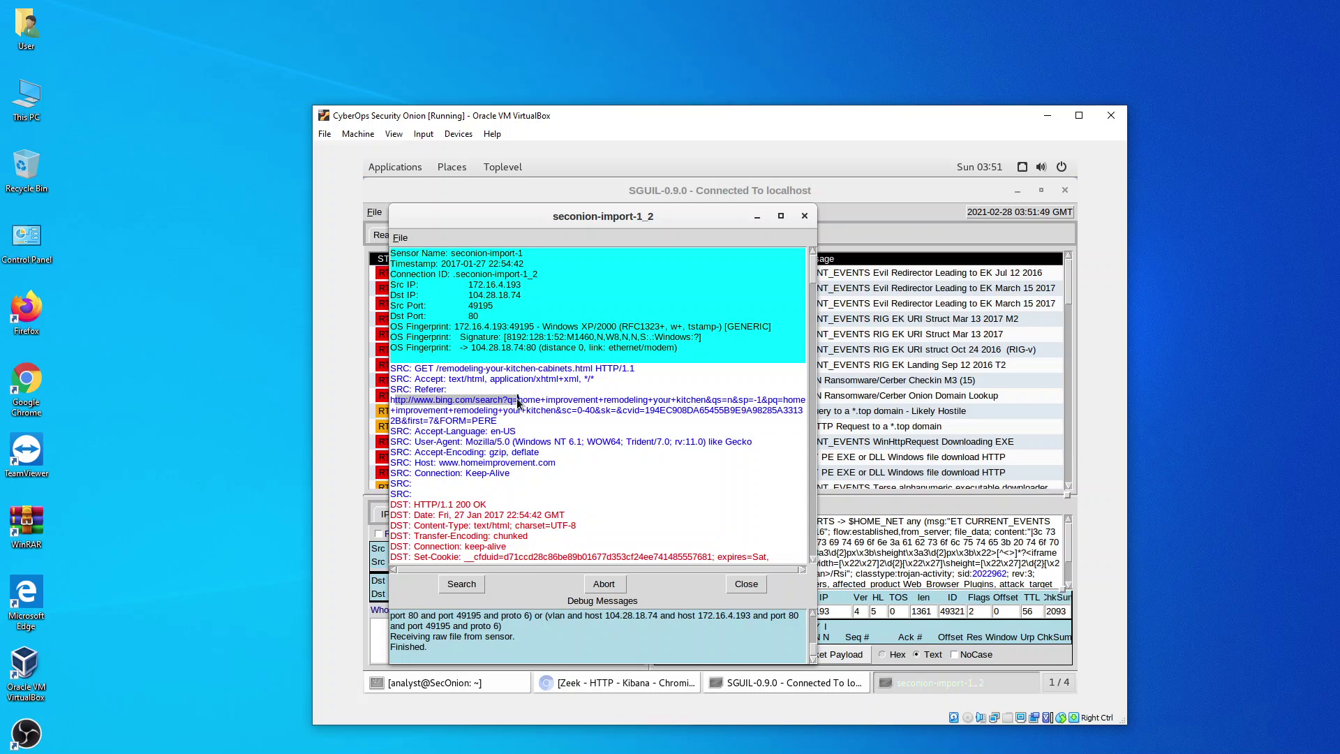
{"action": "left_click_drag", "start_coordinate": [516, 401], "coordinate": [711, 402]}
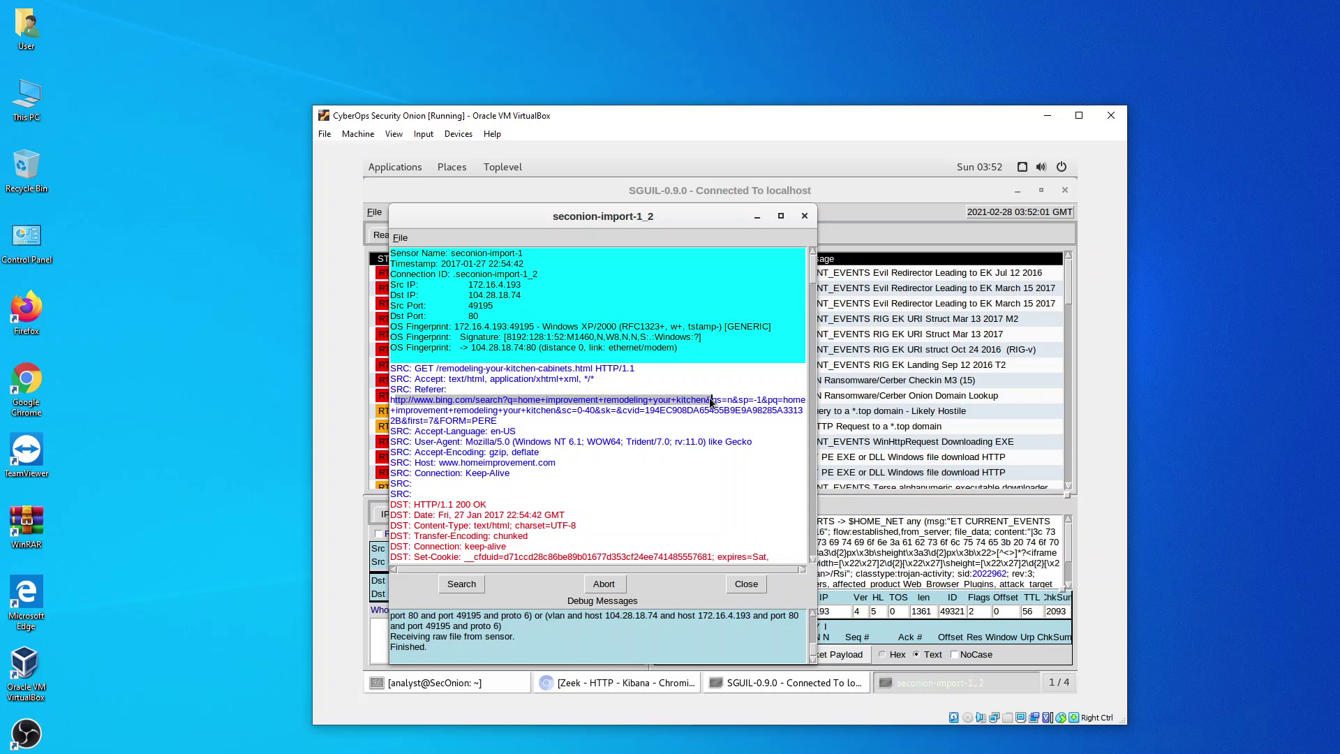
{"action": "left_click_drag", "start_coordinate": [711, 402], "coordinate": [541, 413]}
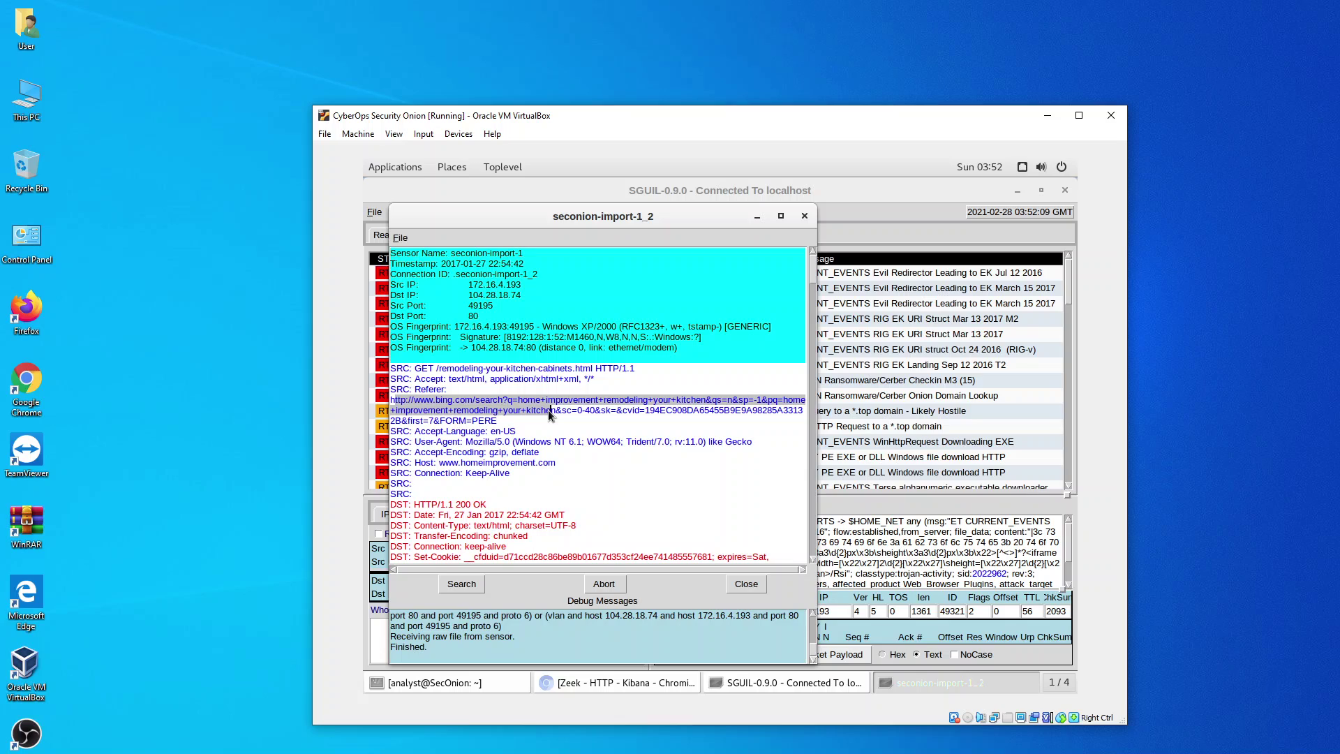
{"action": "left_click_drag", "start_coordinate": [548, 414], "coordinate": [582, 415]}
{"action": "left_click_drag", "start_coordinate": [804, 412], "coordinate": [393, 401]}
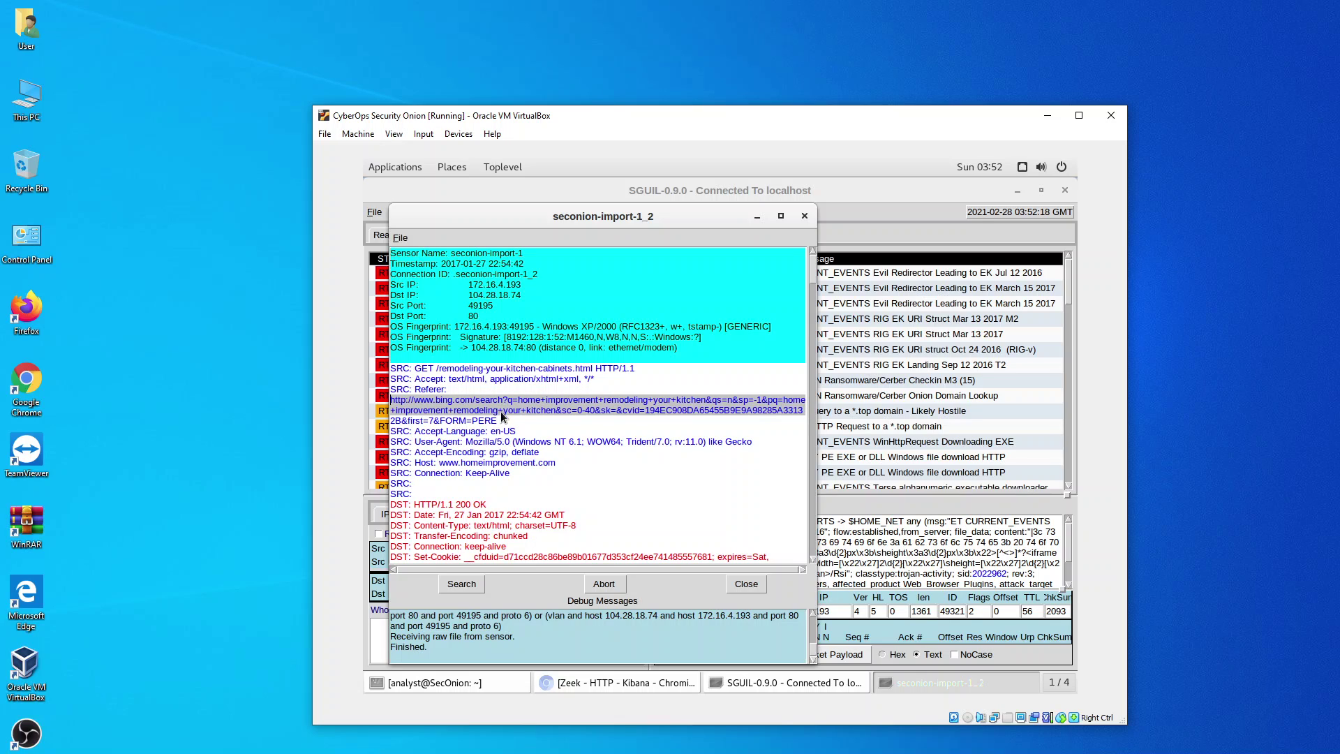
{"action": "left_click_drag", "start_coordinate": [504, 415], "coordinate": [423, 403]}
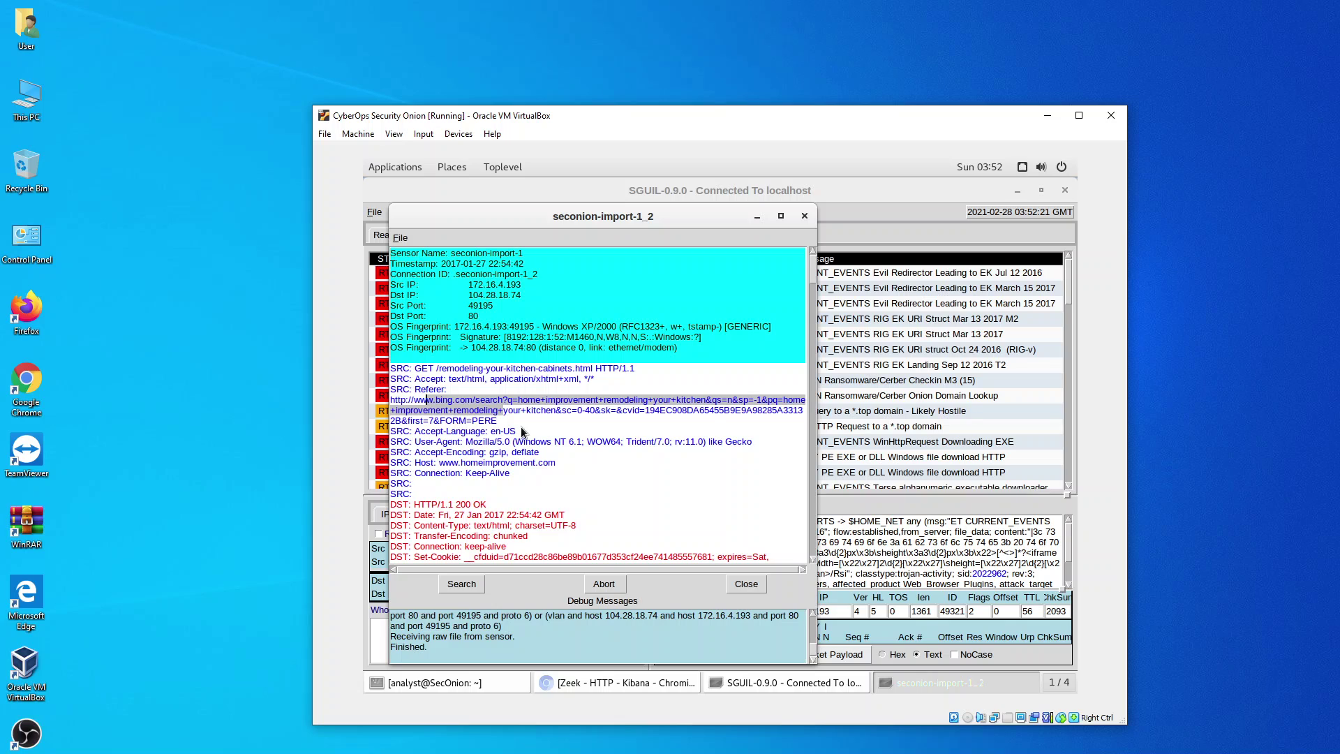
{"action": "left_click_drag", "start_coordinate": [497, 422], "coordinate": [392, 400]}
{"action": "scroll", "coordinate": [607, 503], "scroll_direction": "down", "scroll_amount": 2}
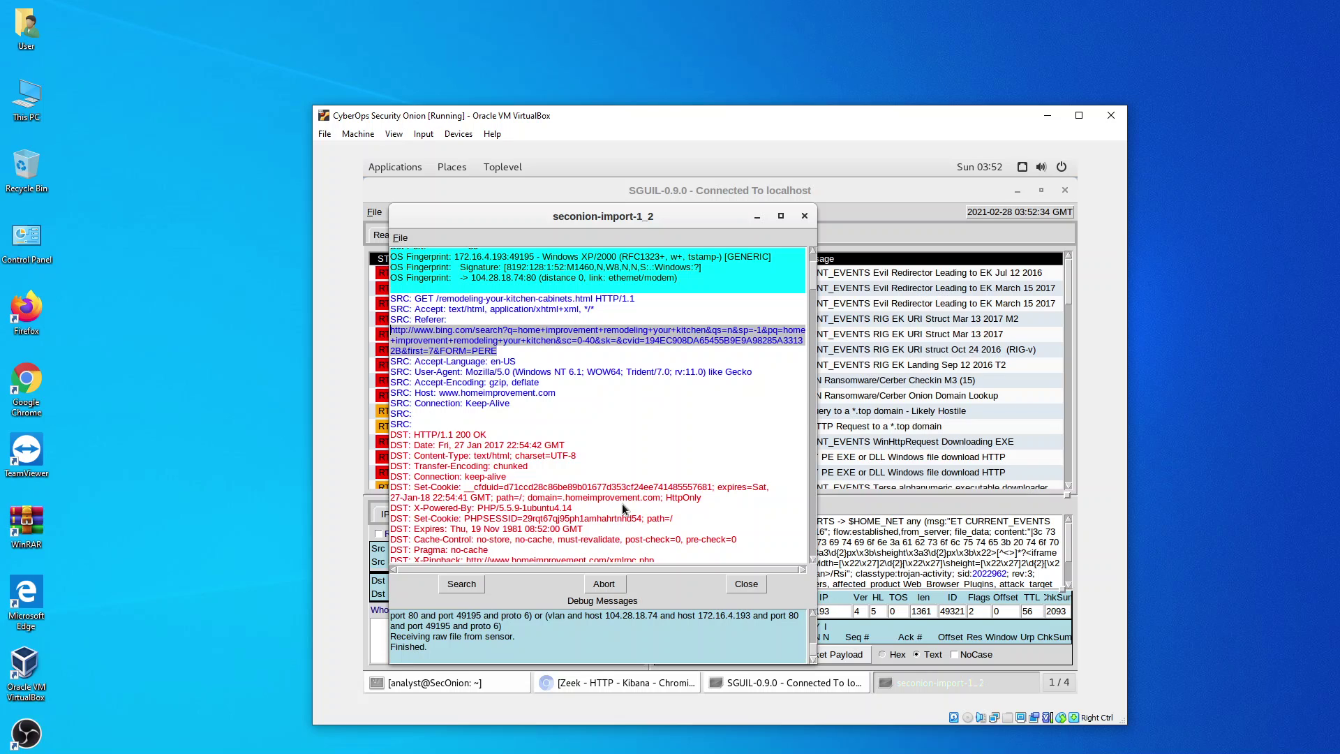
{"action": "left_click", "coordinate": [805, 217]}
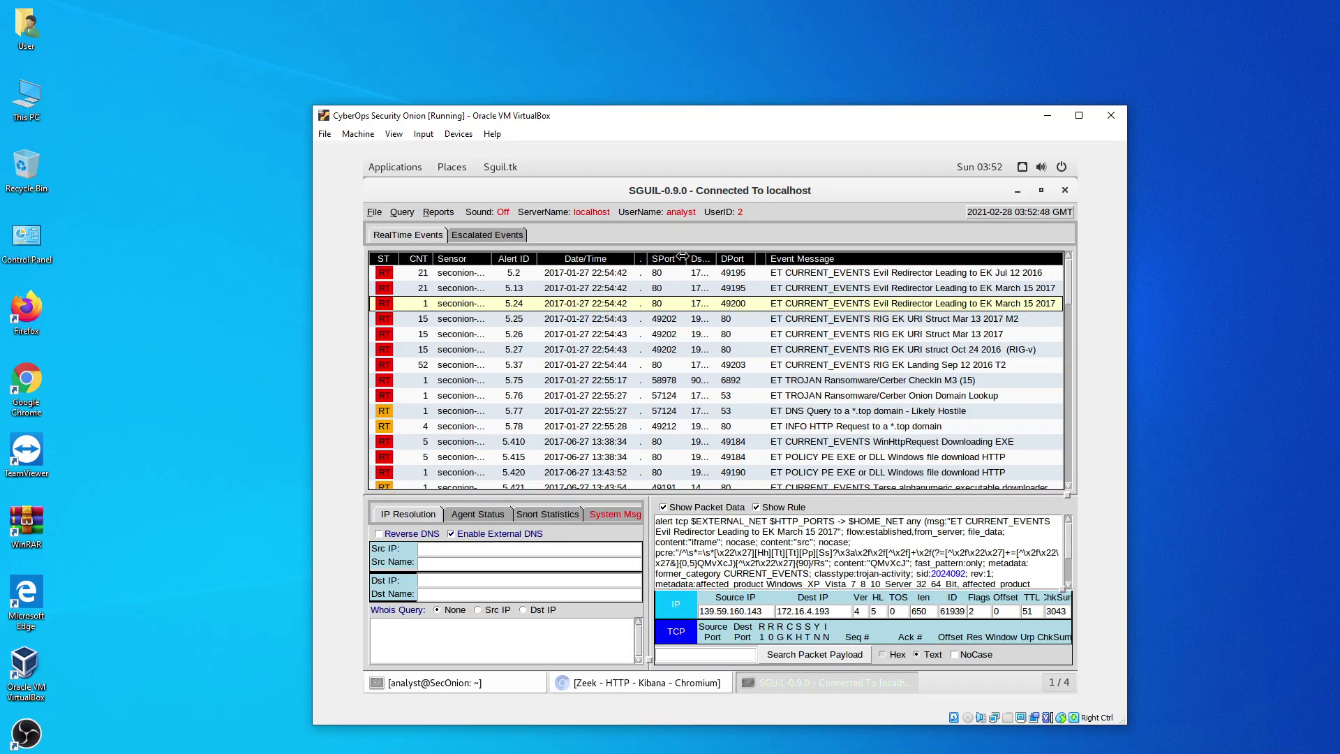
- Widen the destination IP column and open the transcript of alert 5.24
{"action": "left_click_drag", "start_coordinate": [716, 258], "coordinate": [743, 258]}
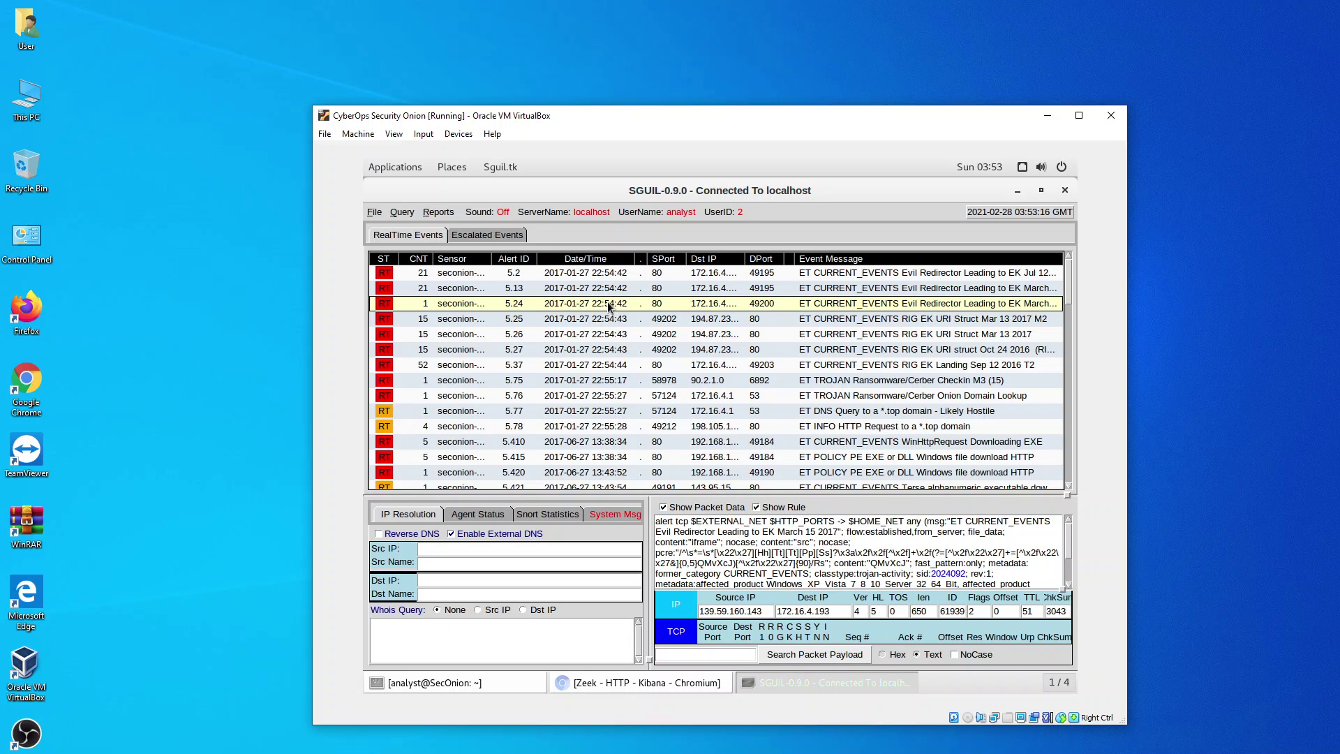
{"action": "right_click", "coordinate": [528, 300]}
{"action": "left_click", "coordinate": [542, 327]}
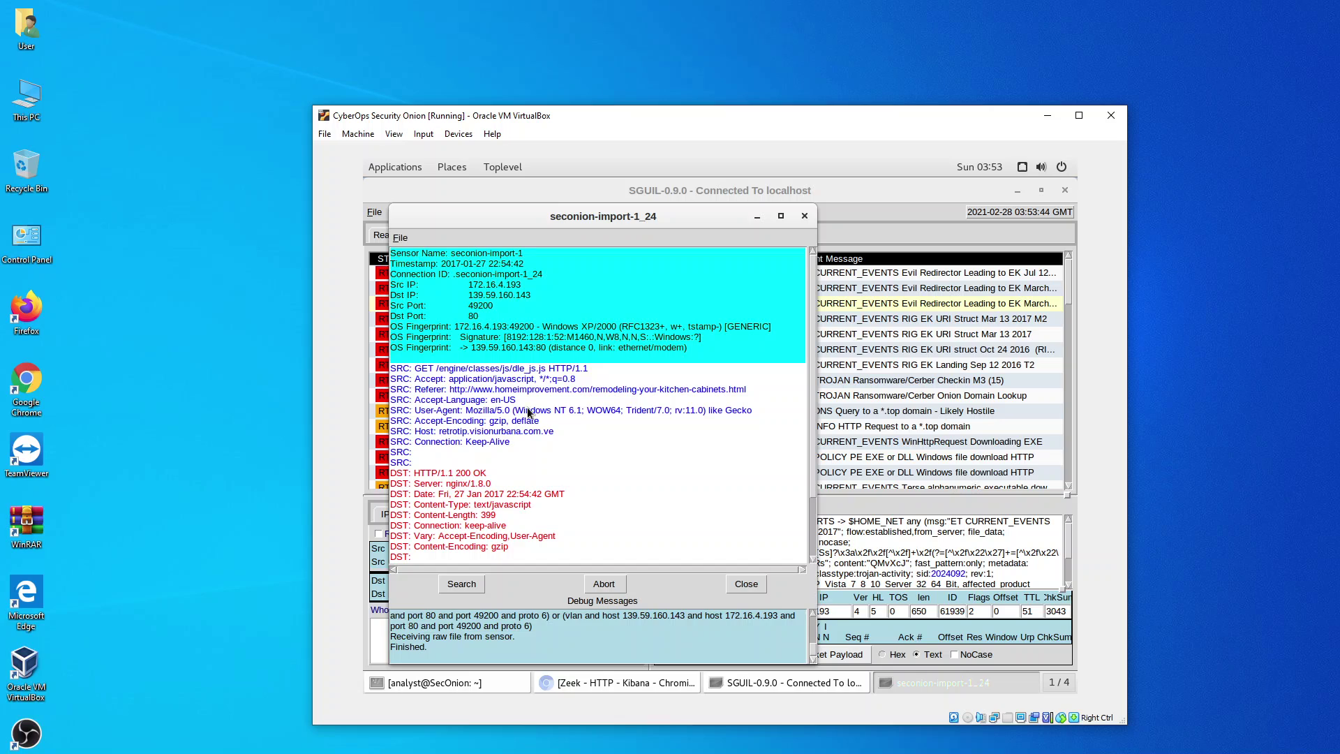
- Examine the GET request line for /engine/classes/js/dle_js.js in the alert 5.24 transcript, highlighting its parts
{"action": "left_click_drag", "start_coordinate": [589, 369], "coordinate": [546, 370]}
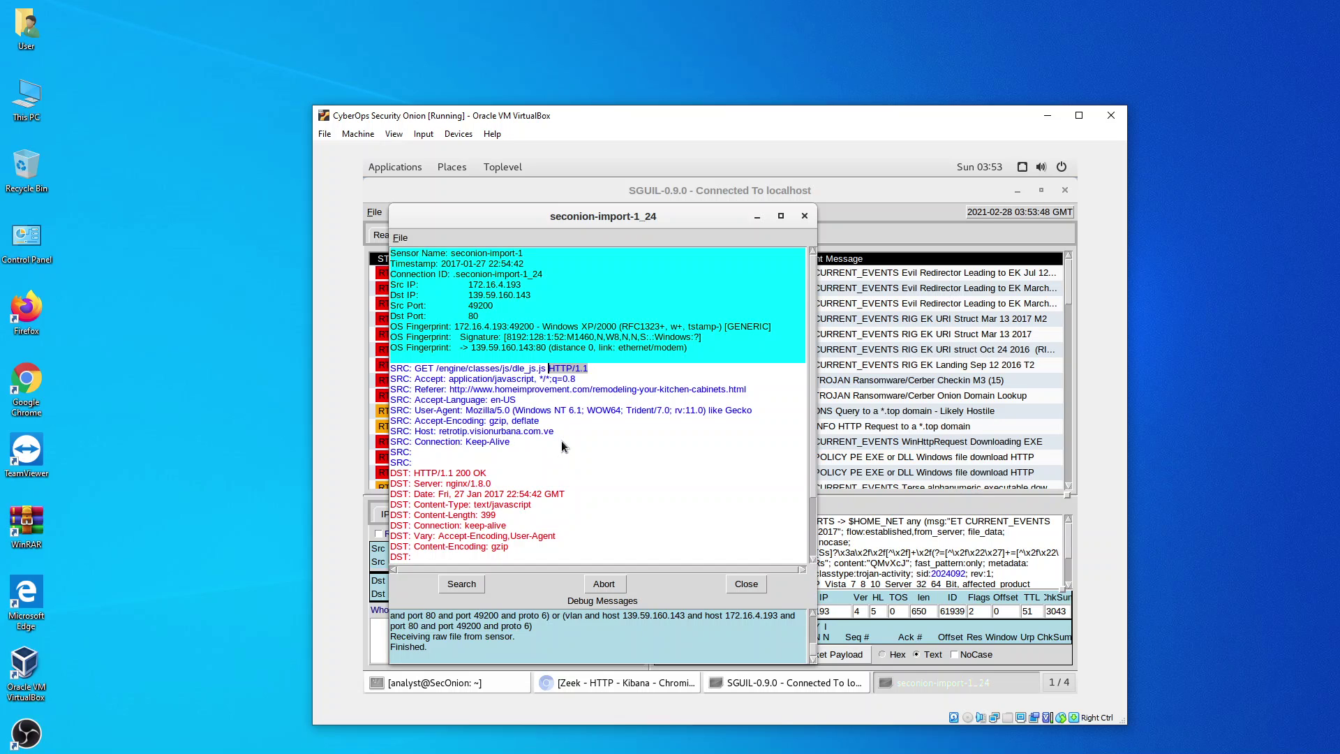
{"action": "scroll", "coordinate": [573, 442], "scroll_direction": "down", "scroll_amount": 2}
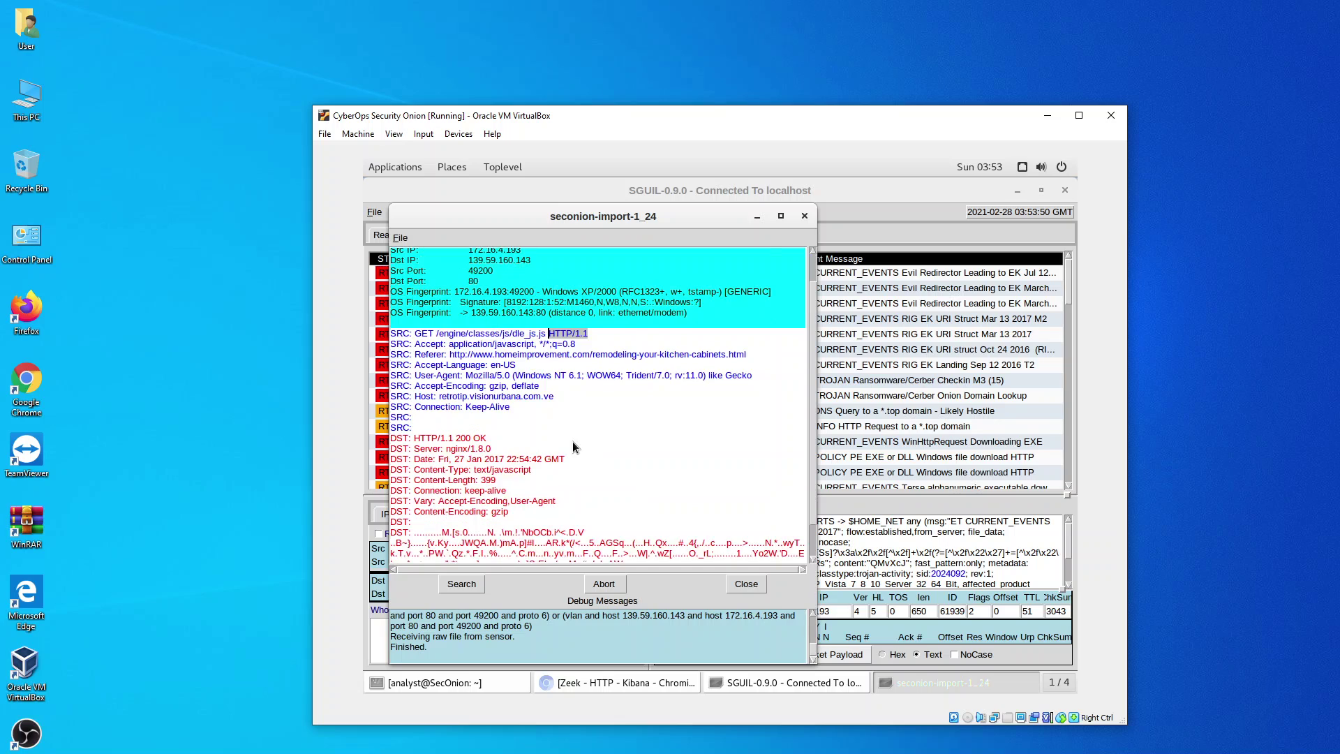
{"action": "scroll", "coordinate": [572, 441], "scroll_direction": "up", "scroll_amount": 2}
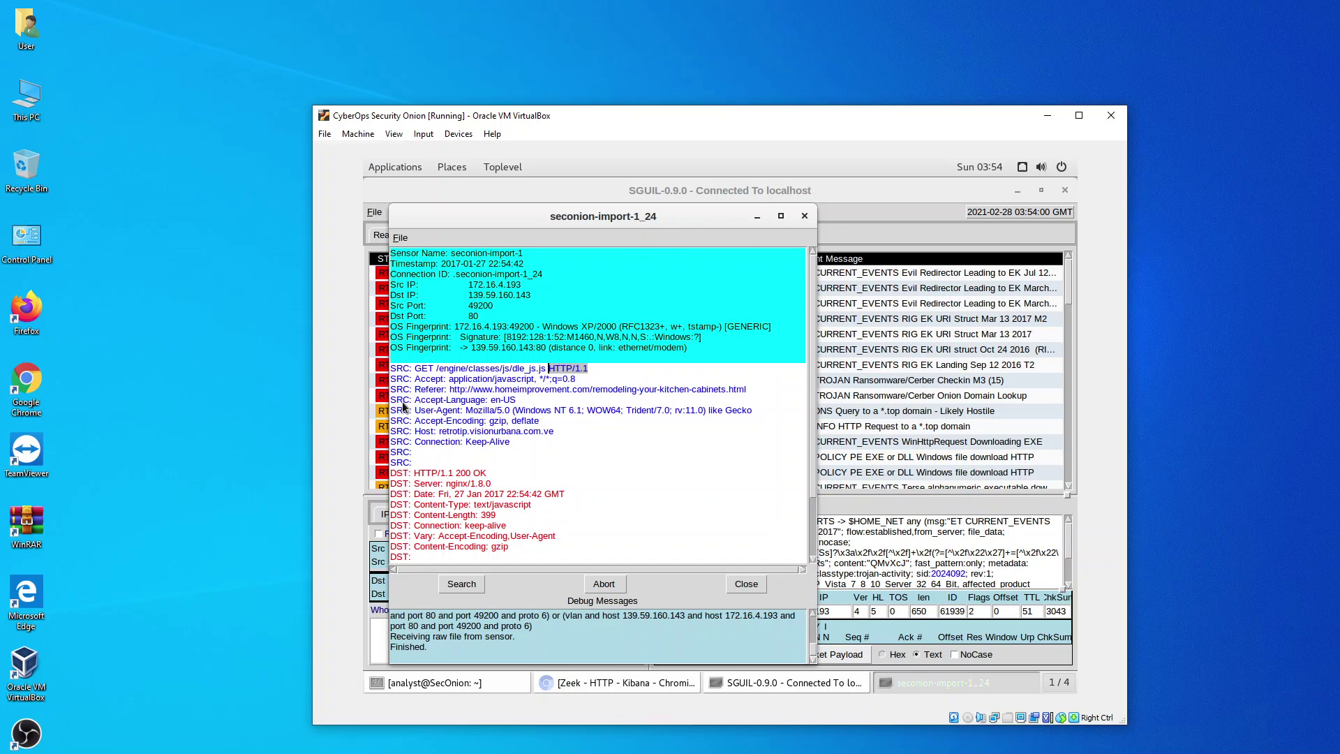
{"action": "left_click_drag", "start_coordinate": [415, 368], "coordinate": [589, 367]}
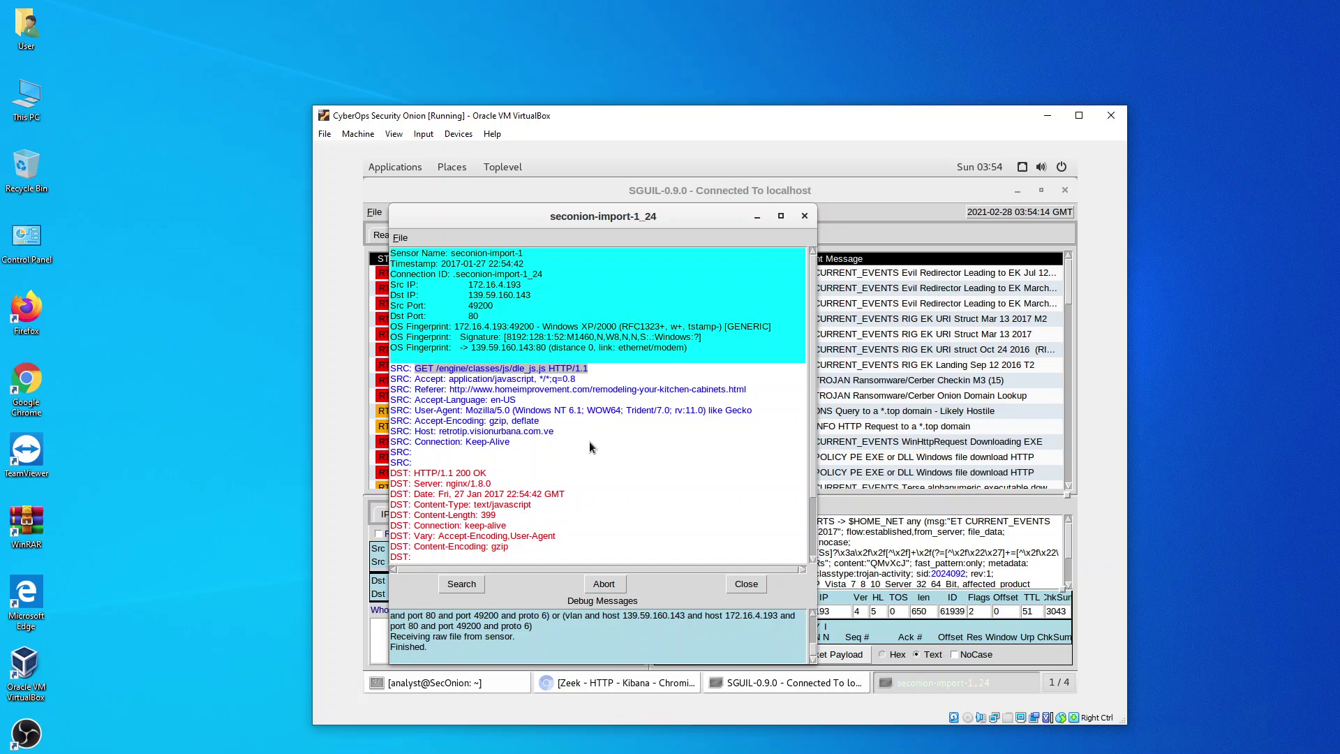
{"action": "double_click", "coordinate": [541, 369]}
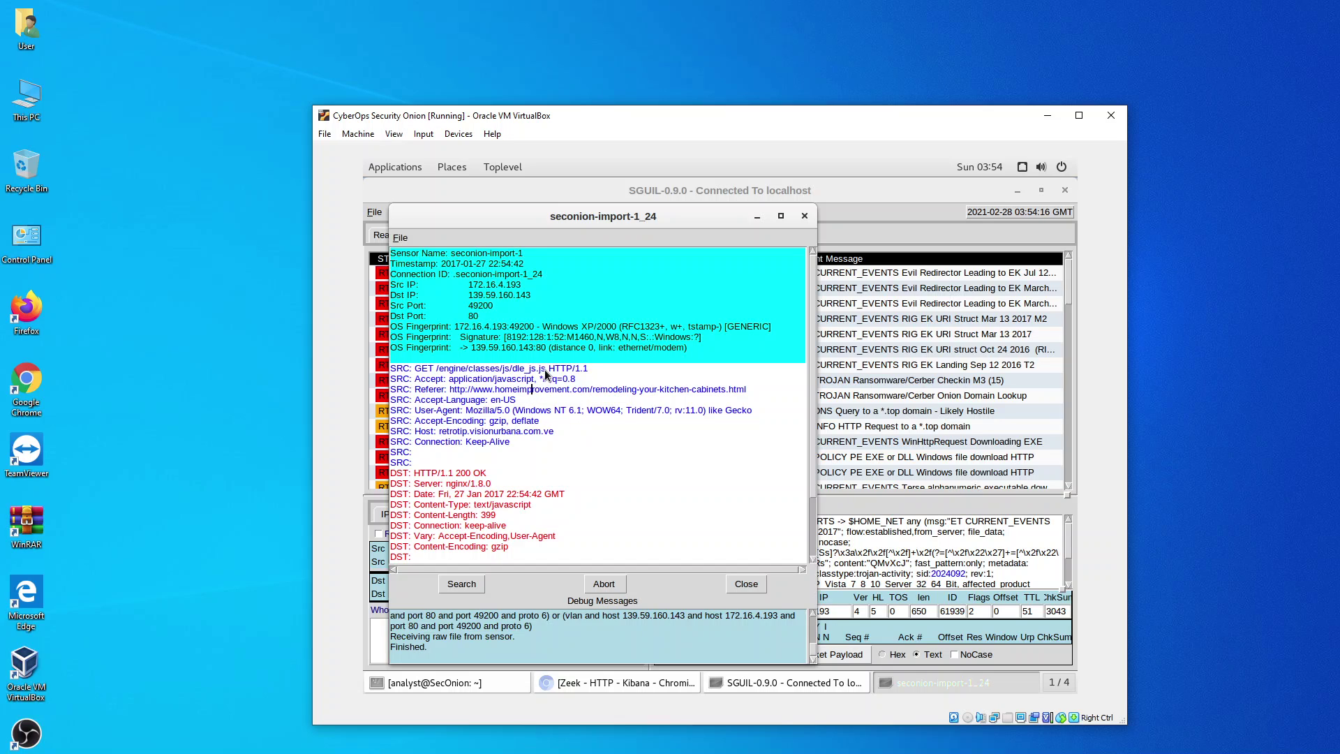
{"action": "left_click_drag", "start_coordinate": [538, 375], "coordinate": [517, 374]}
{"action": "left_click_drag", "start_coordinate": [442, 368], "coordinate": [505, 372]}
{"action": "left_click", "coordinate": [547, 367]}
- Highlight the referer URL, the host retrotip.visionurbana.com.ve and the gzip Accept-Encoding entry, then close the transcript
{"action": "left_click_drag", "start_coordinate": [449, 388], "coordinate": [762, 392]}
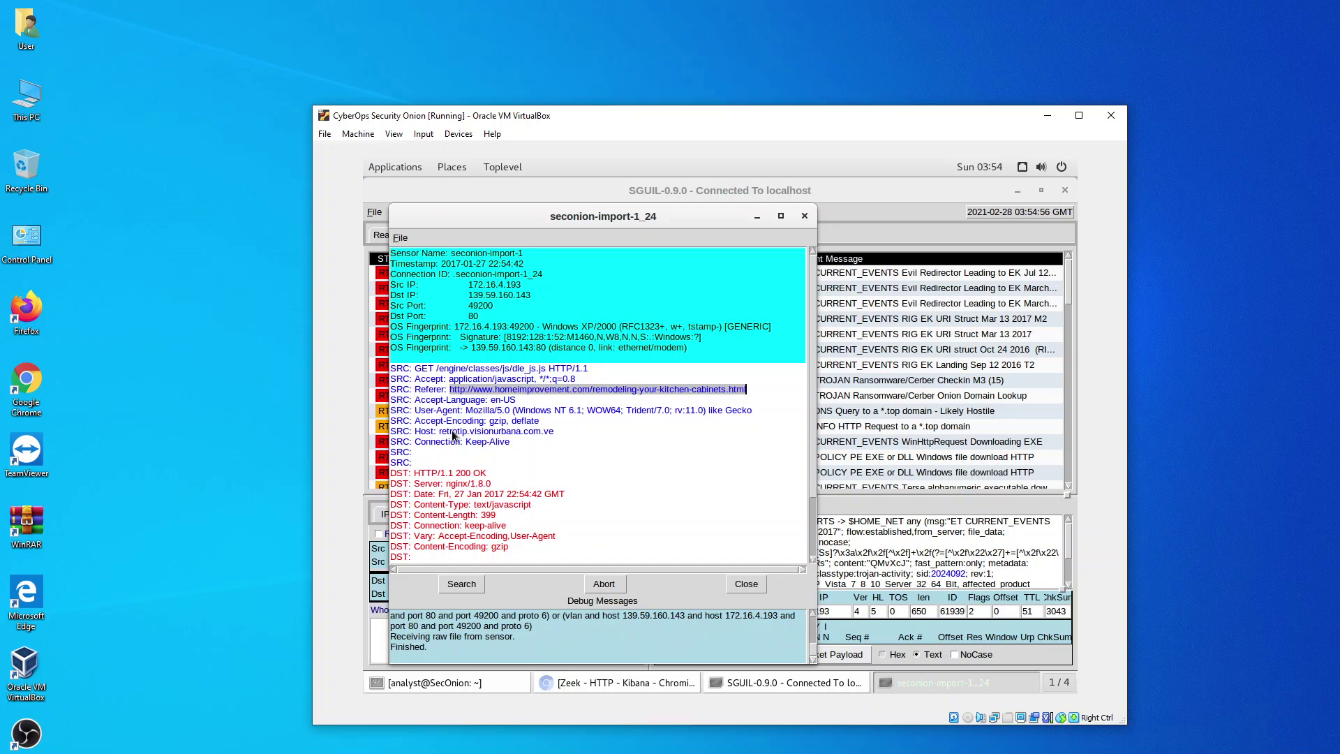
{"action": "left_click_drag", "start_coordinate": [441, 433], "coordinate": [563, 437]}
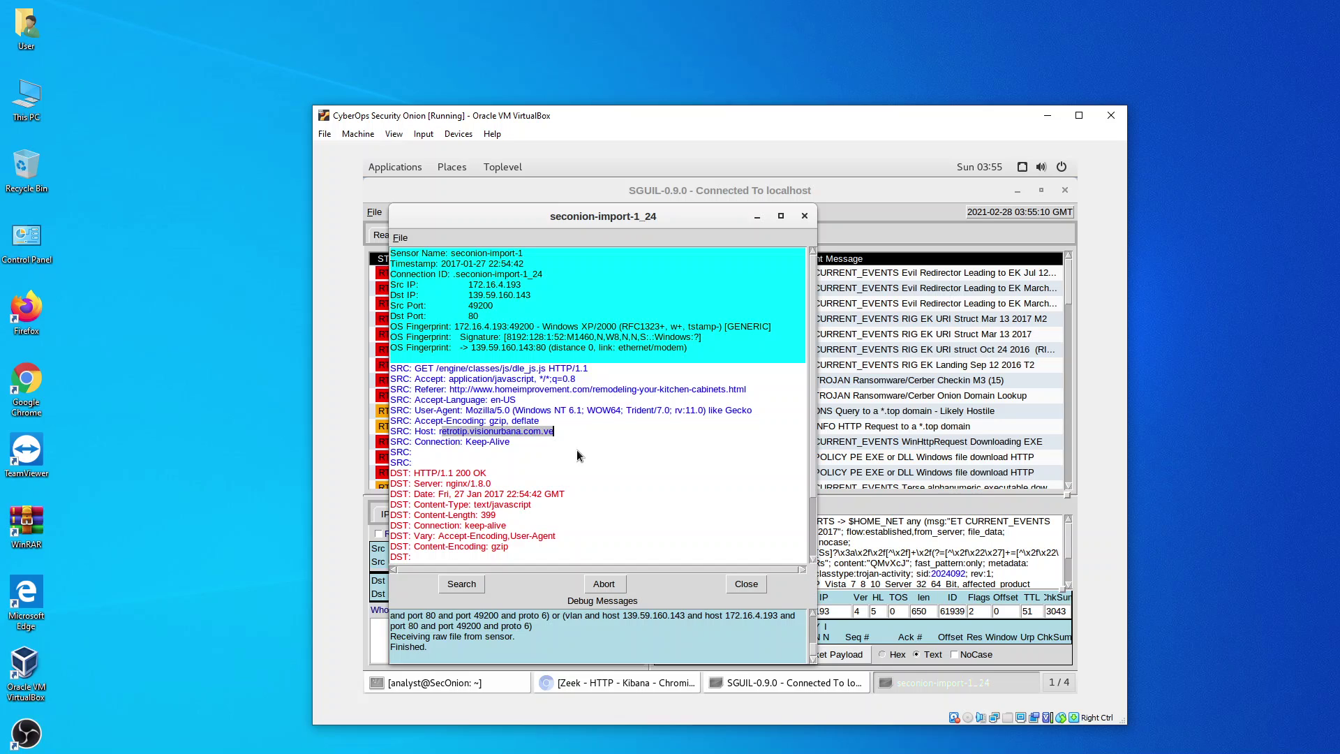
{"action": "left_click", "coordinate": [513, 458]}
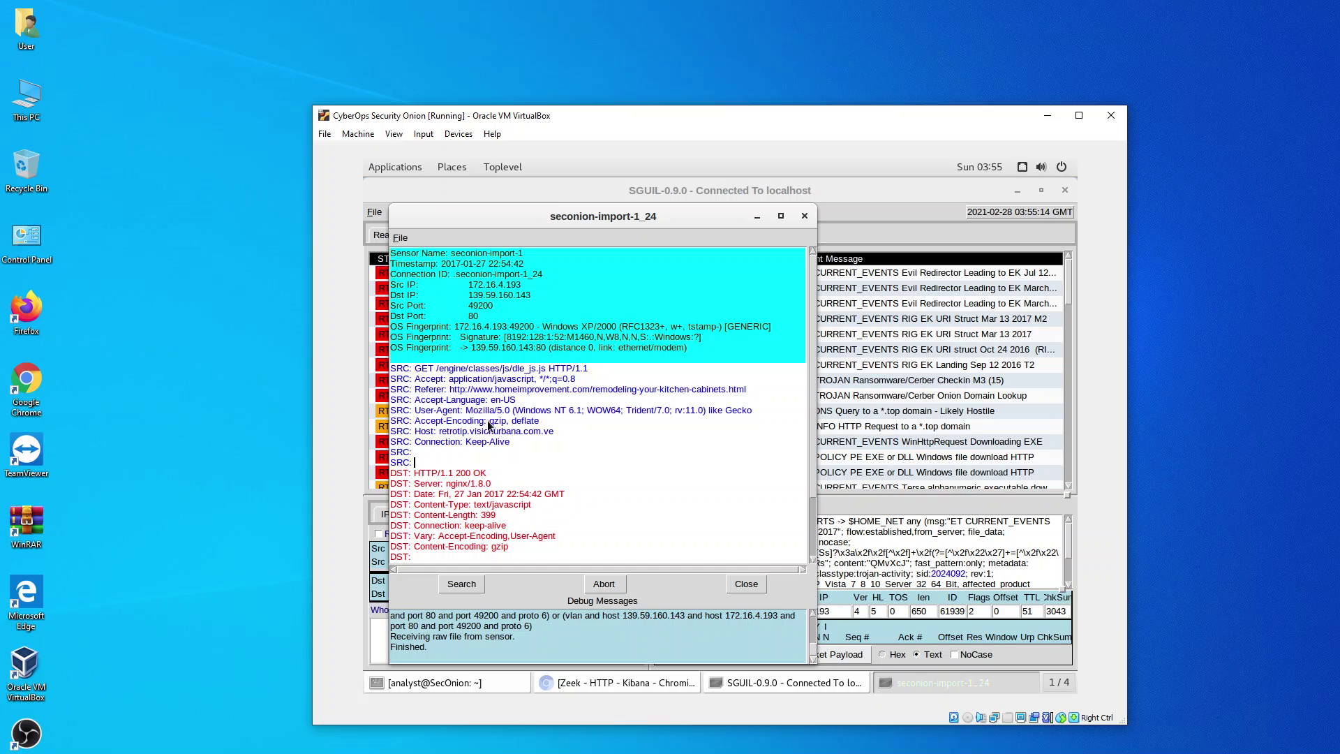
{"action": "left_click_drag", "start_coordinate": [489, 421], "coordinate": [510, 425]}
{"action": "left_click_drag", "start_coordinate": [420, 423], "coordinate": [506, 431]}
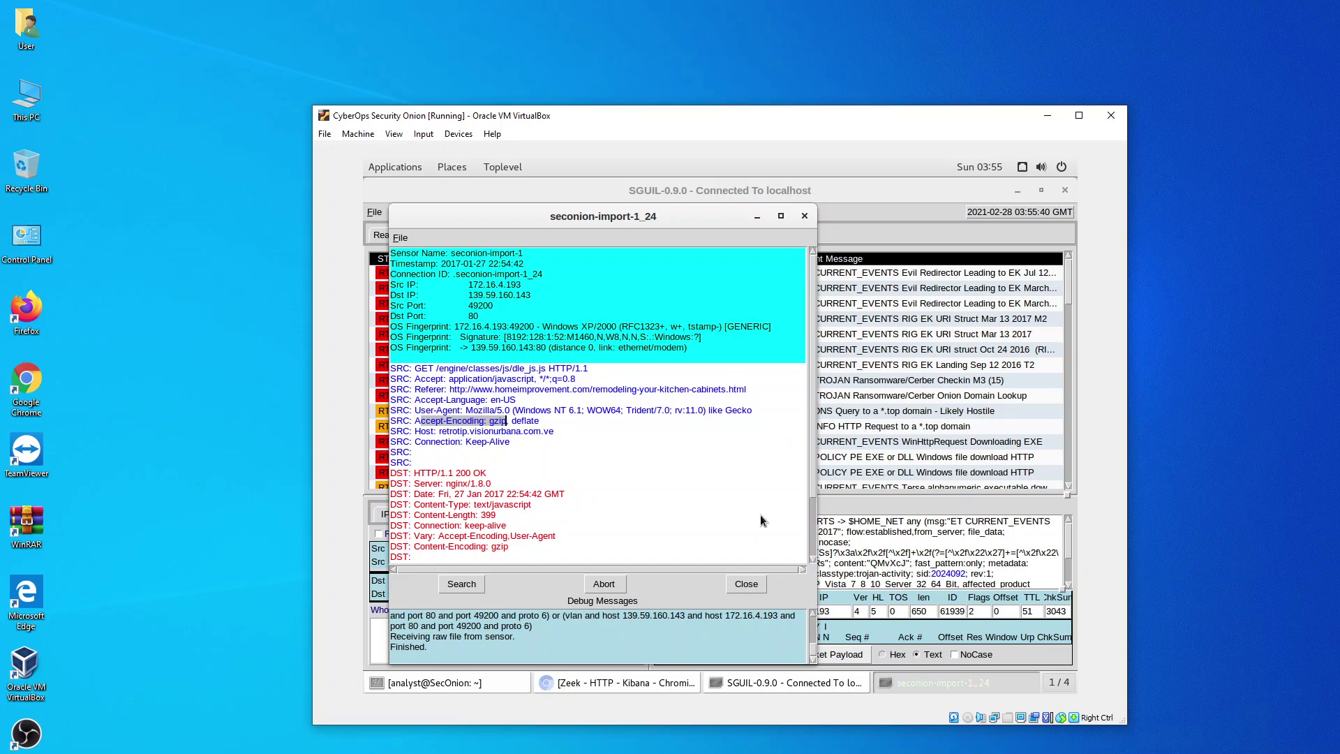
{"action": "left_click", "coordinate": [745, 583]}
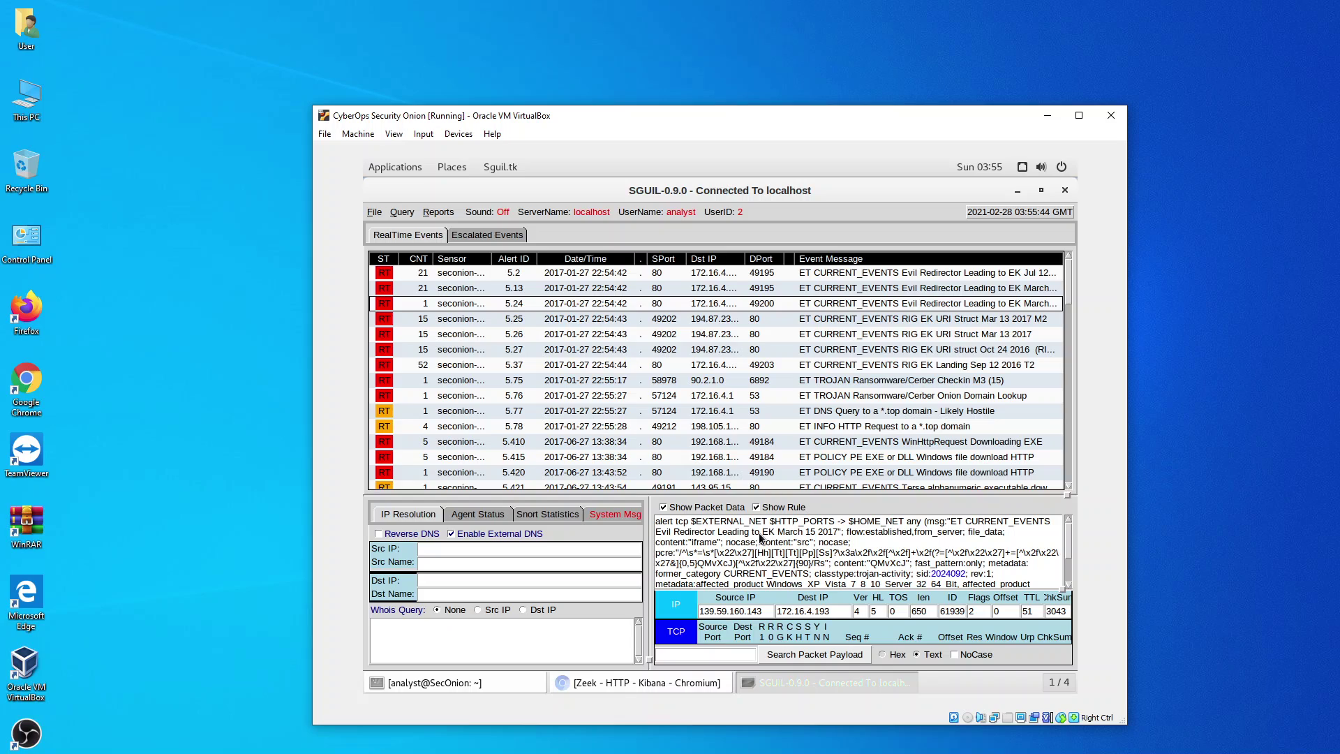
- Open the transcript of alert 5.25 and reposition its window so the alert IDs stay visible
{"action": "left_click", "coordinate": [511, 325]}
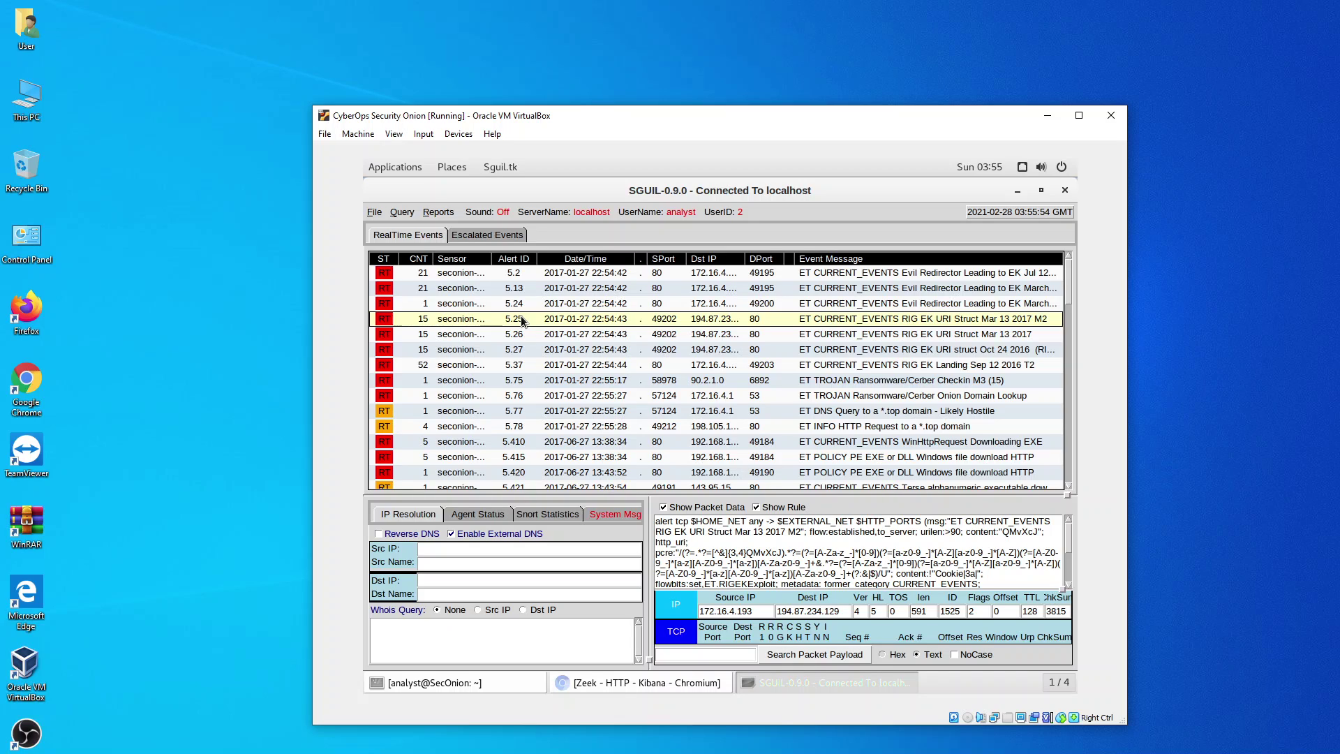
{"action": "right_click", "coordinate": [521, 318]}
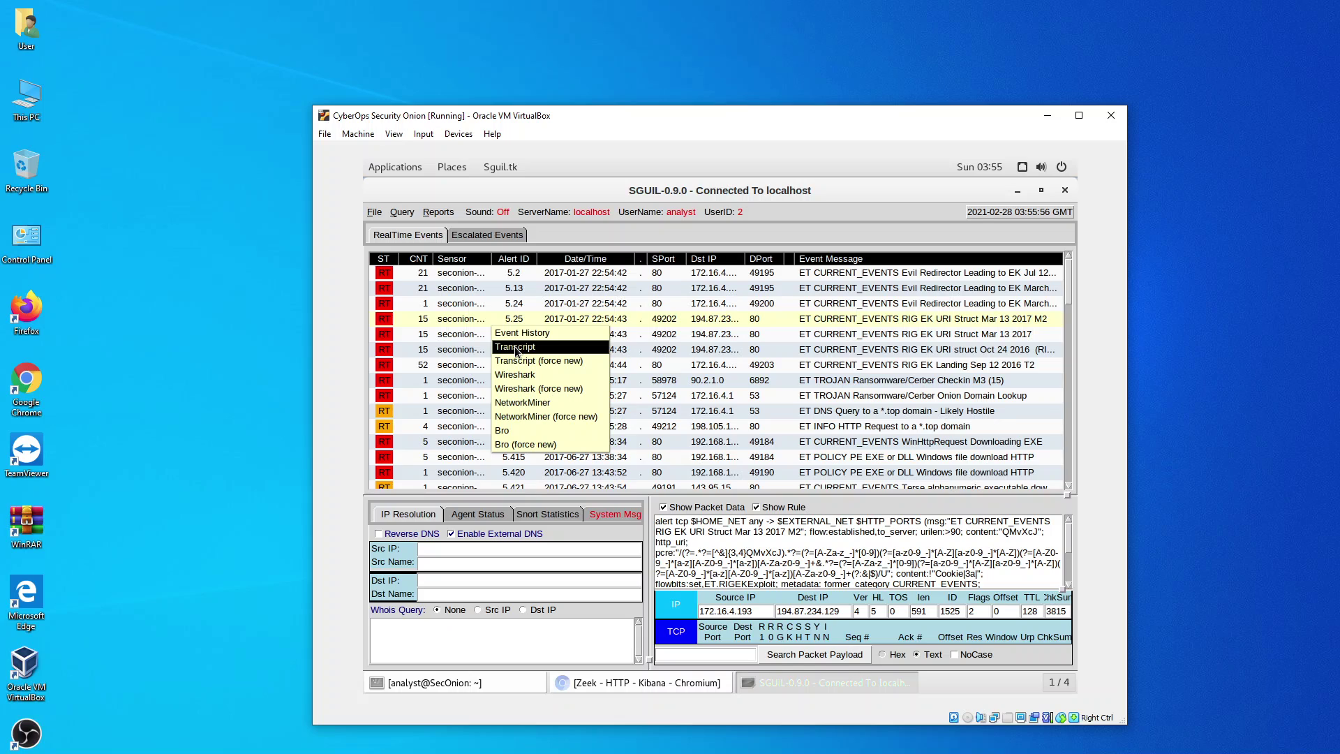
{"action": "left_click", "coordinate": [517, 347]}
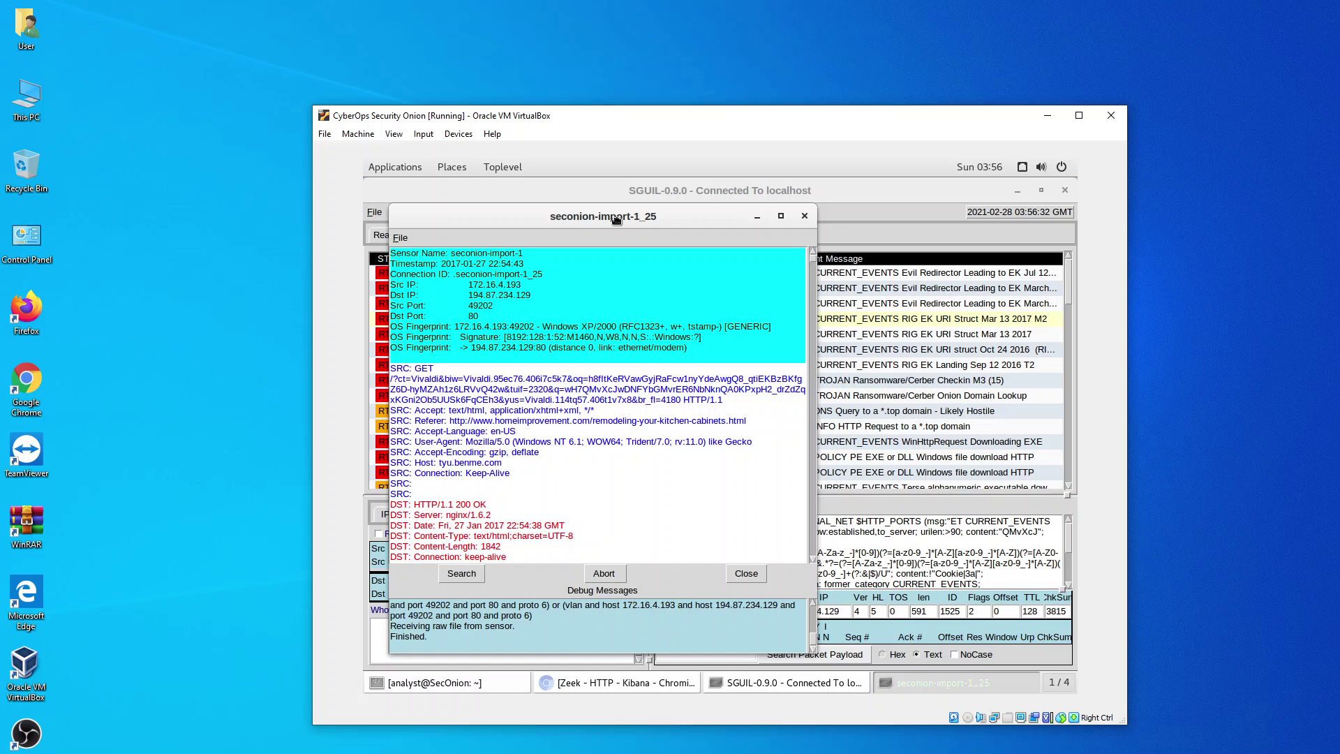
{"action": "left_click_drag", "start_coordinate": [616, 220], "coordinate": [782, 236]}
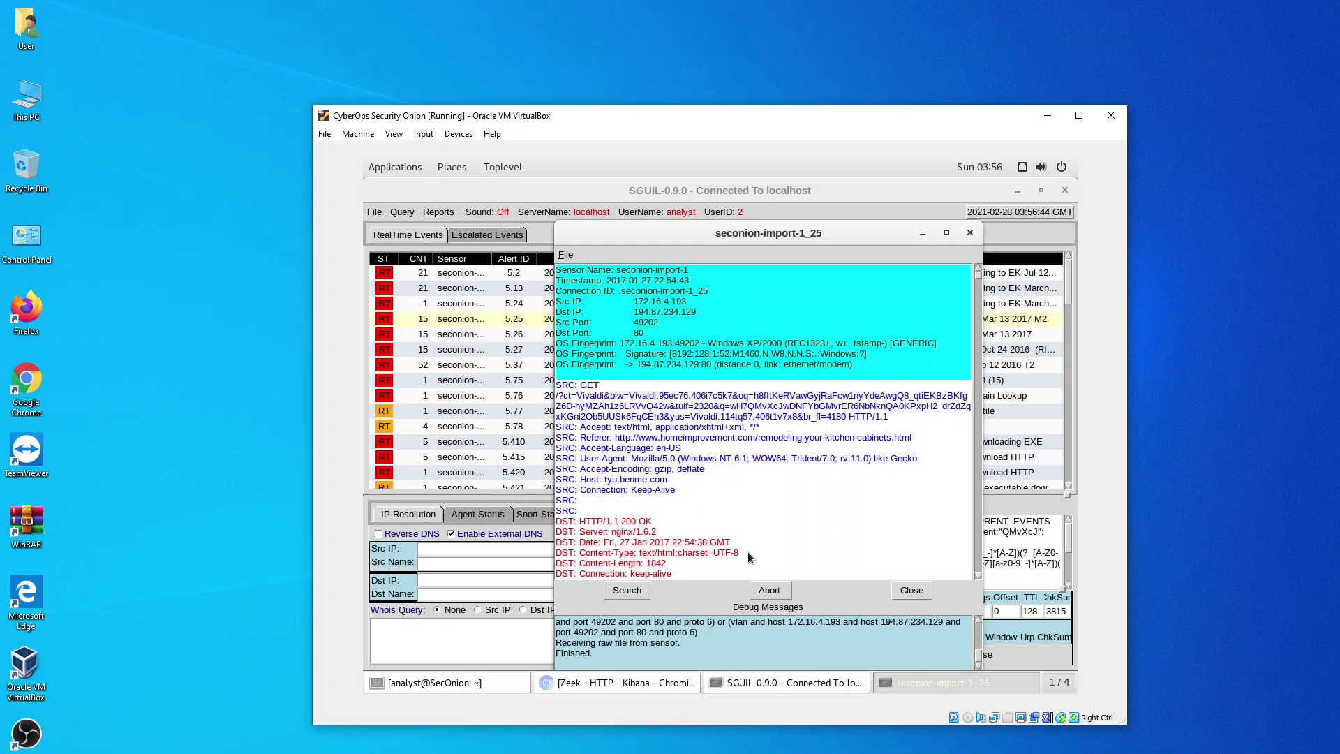
- Skim the full alert 5.25 transcript to locate its HTTP requests and server responses, returning to the first GET request
{"action": "scroll", "coordinate": [759, 553], "scroll_direction": "down", "scroll_amount": 10}
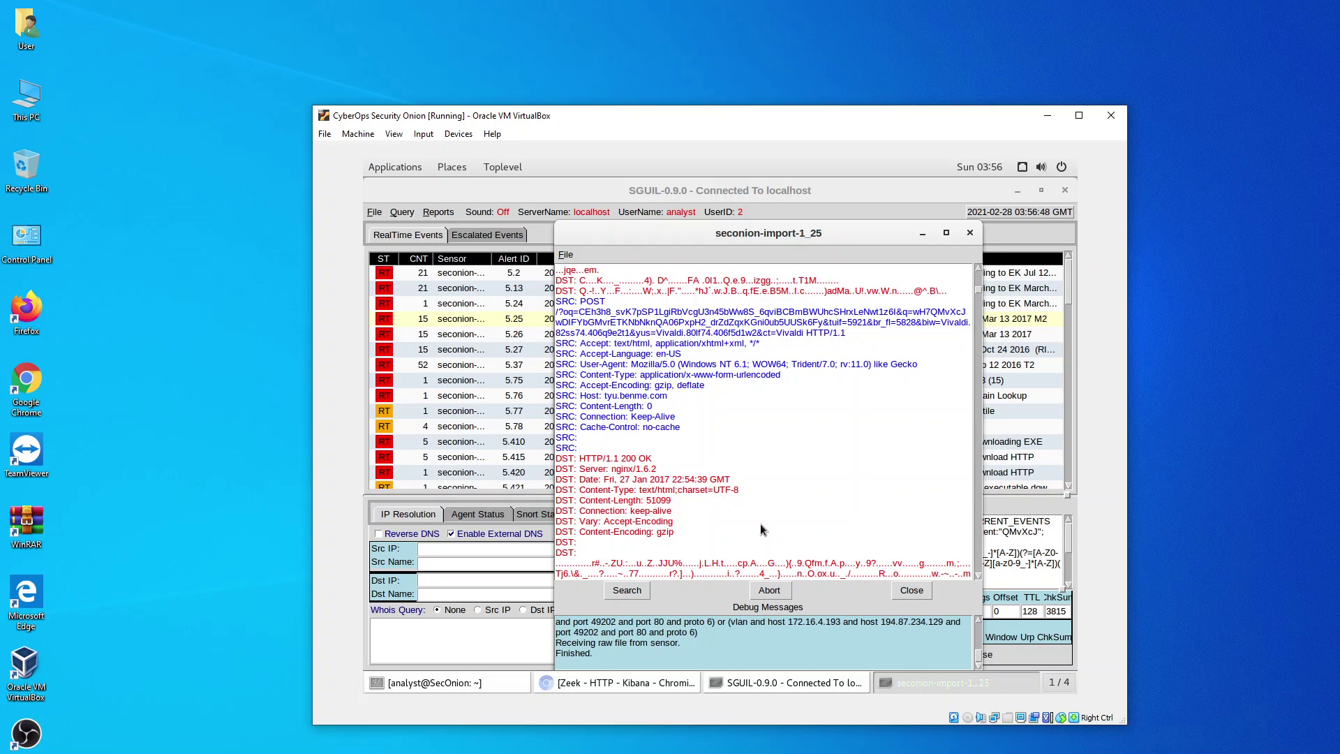
{"action": "scroll", "coordinate": [761, 529], "scroll_direction": "down", "scroll_amount": 10}
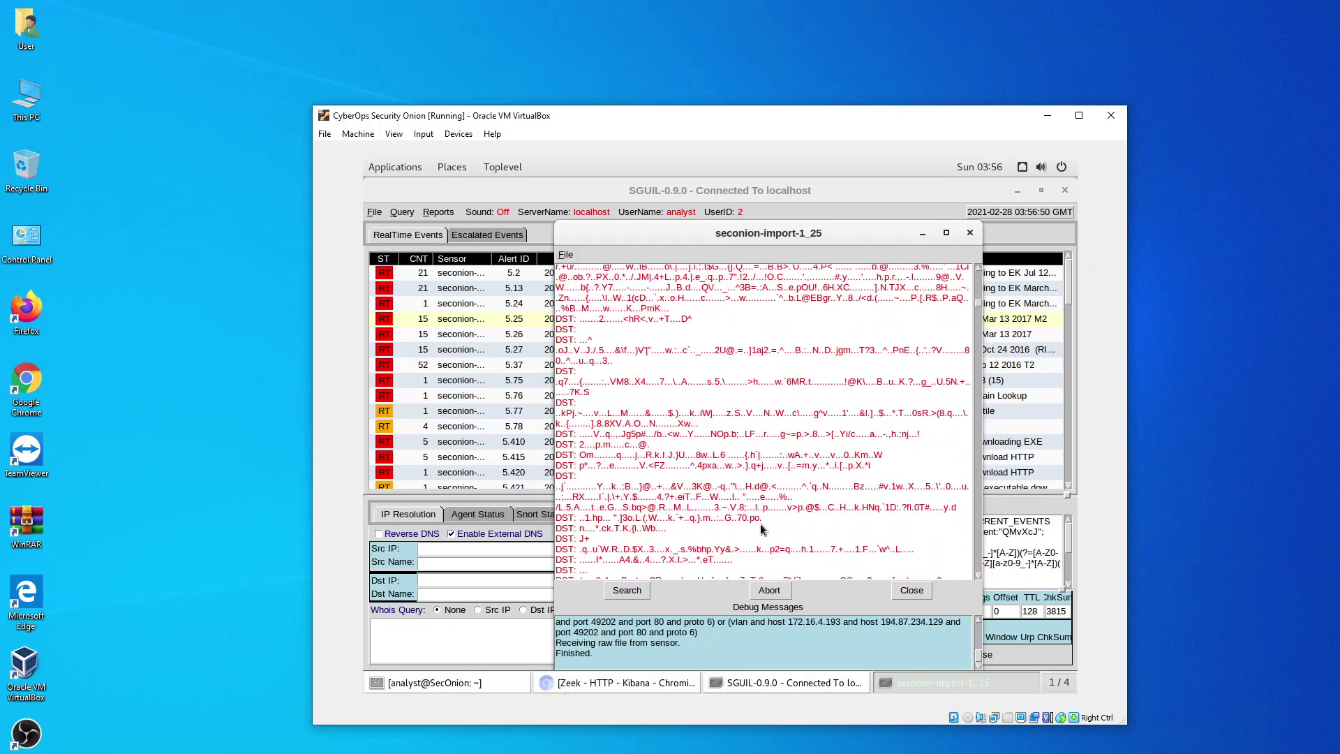
{"action": "scroll", "coordinate": [760, 529], "scroll_direction": "down", "scroll_amount": 10}
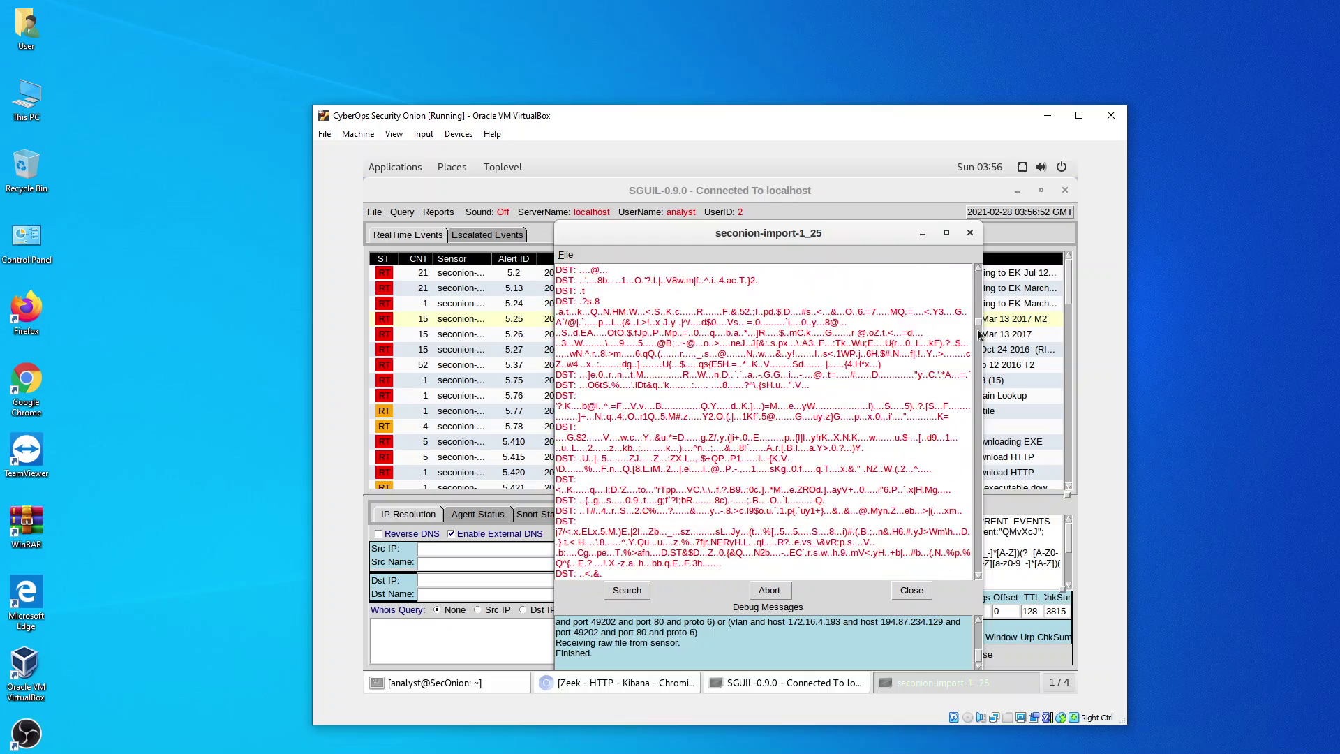
{"action": "left_click_drag", "start_coordinate": [981, 323], "coordinate": [982, 491]}
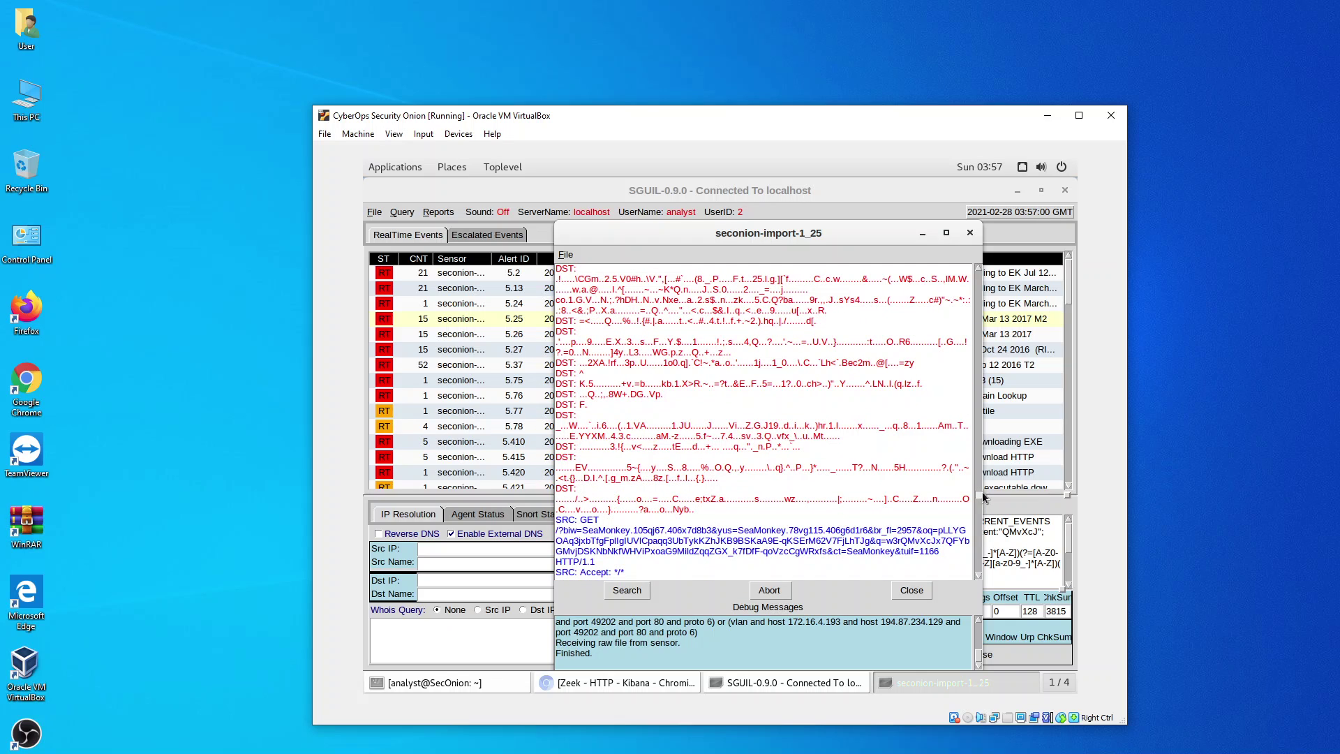
{"action": "left_click_drag", "start_coordinate": [982, 491], "coordinate": [979, 573]}
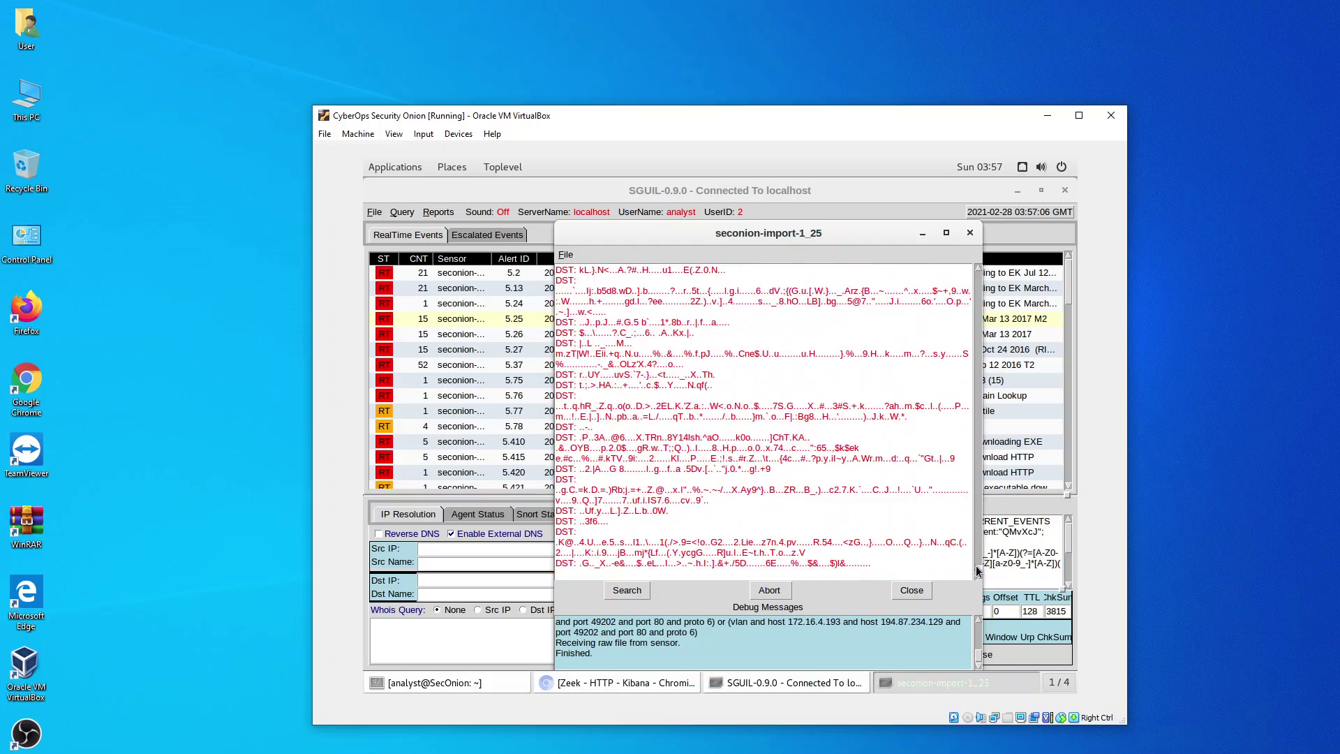
{"action": "scroll", "coordinate": [970, 281], "scroll_direction": "up", "scroll_amount": 10}
{"action": "scroll", "coordinate": [970, 281], "scroll_direction": "up", "scroll_amount": 7}
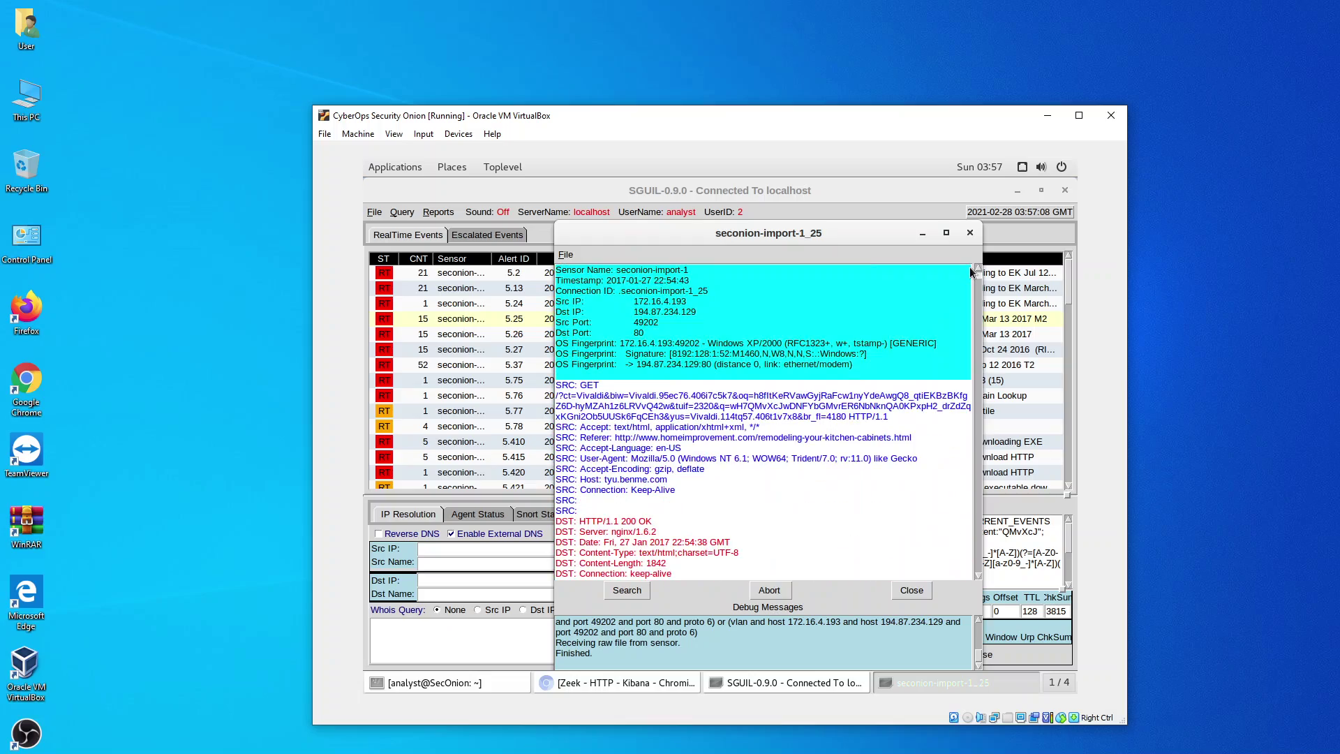
{"action": "scroll", "coordinate": [970, 281], "scroll_direction": "down", "scroll_amount": 10}
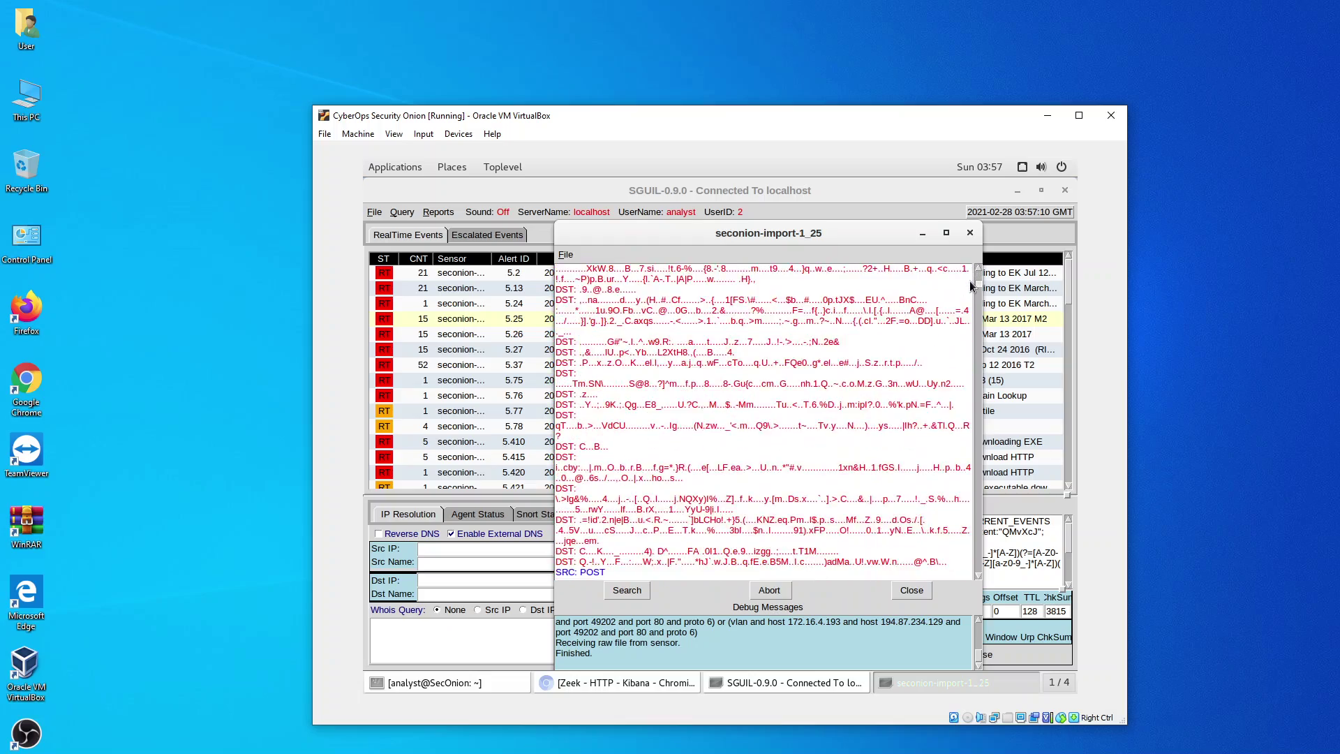
{"action": "scroll", "coordinate": [970, 320], "scroll_direction": "down", "scroll_amount": 10}
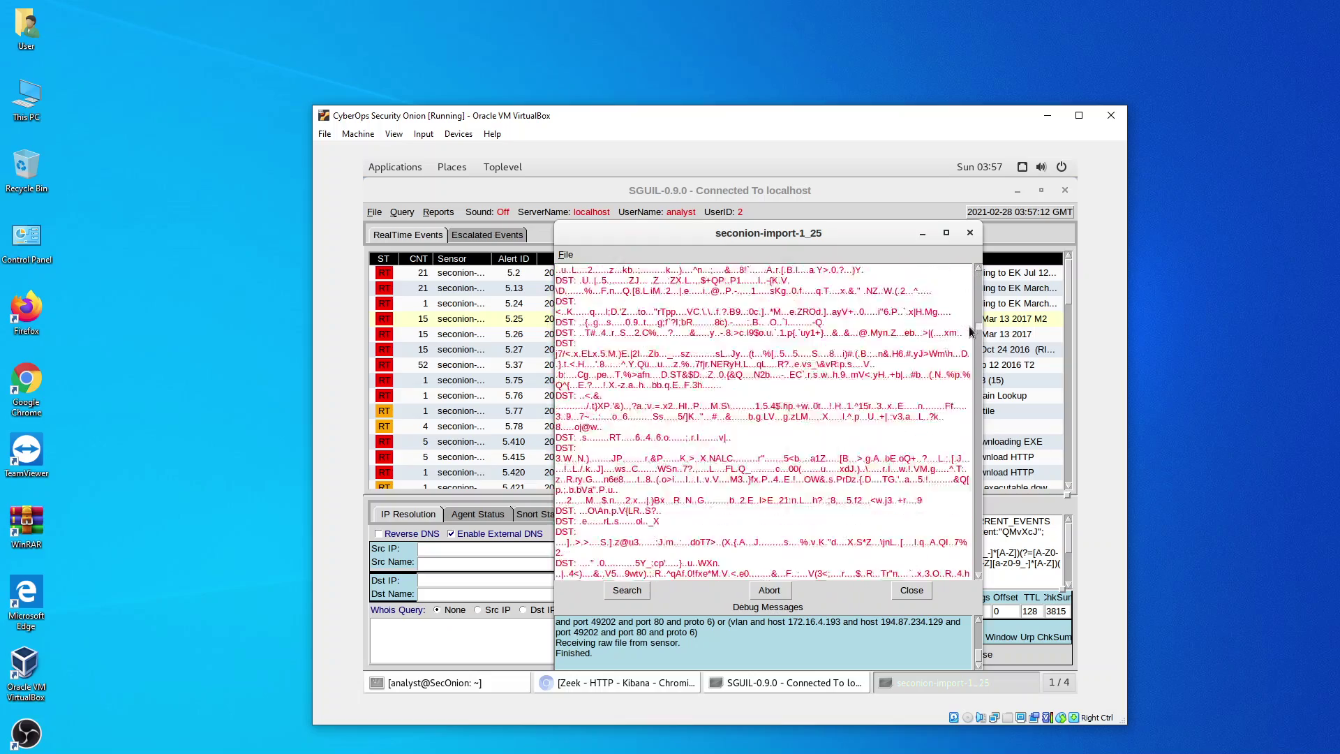
{"action": "scroll", "coordinate": [963, 374], "scroll_direction": "down", "scroll_amount": 10}
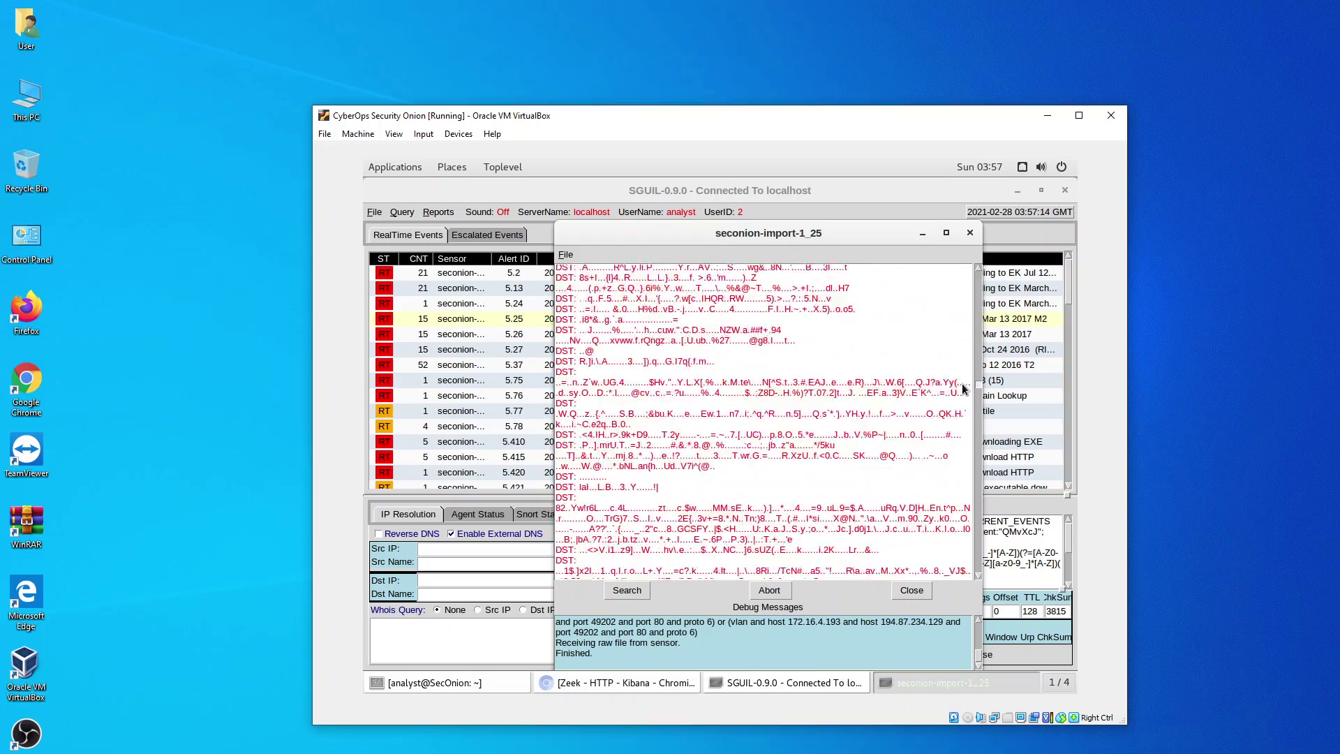
{"action": "scroll", "coordinate": [959, 423], "scroll_direction": "down", "scroll_amount": 10}
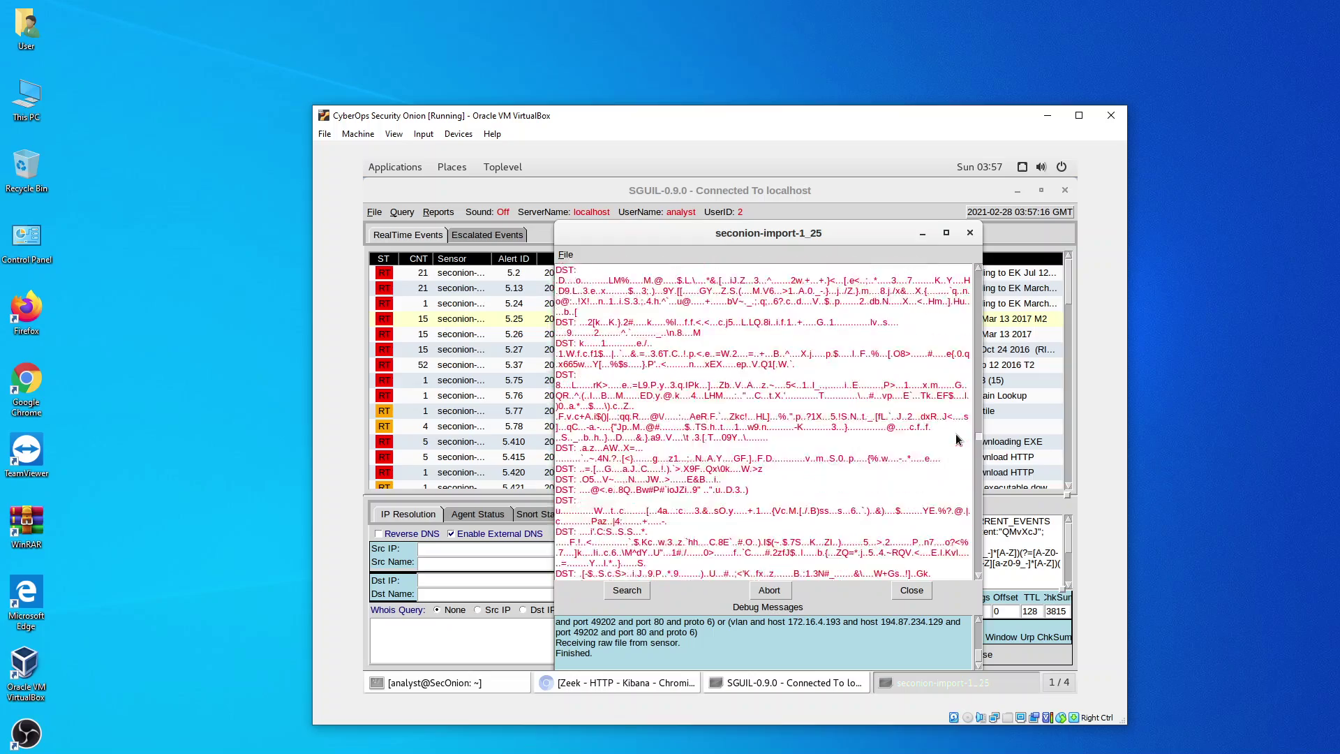
{"action": "scroll", "coordinate": [957, 513], "scroll_direction": "down", "scroll_amount": 10}
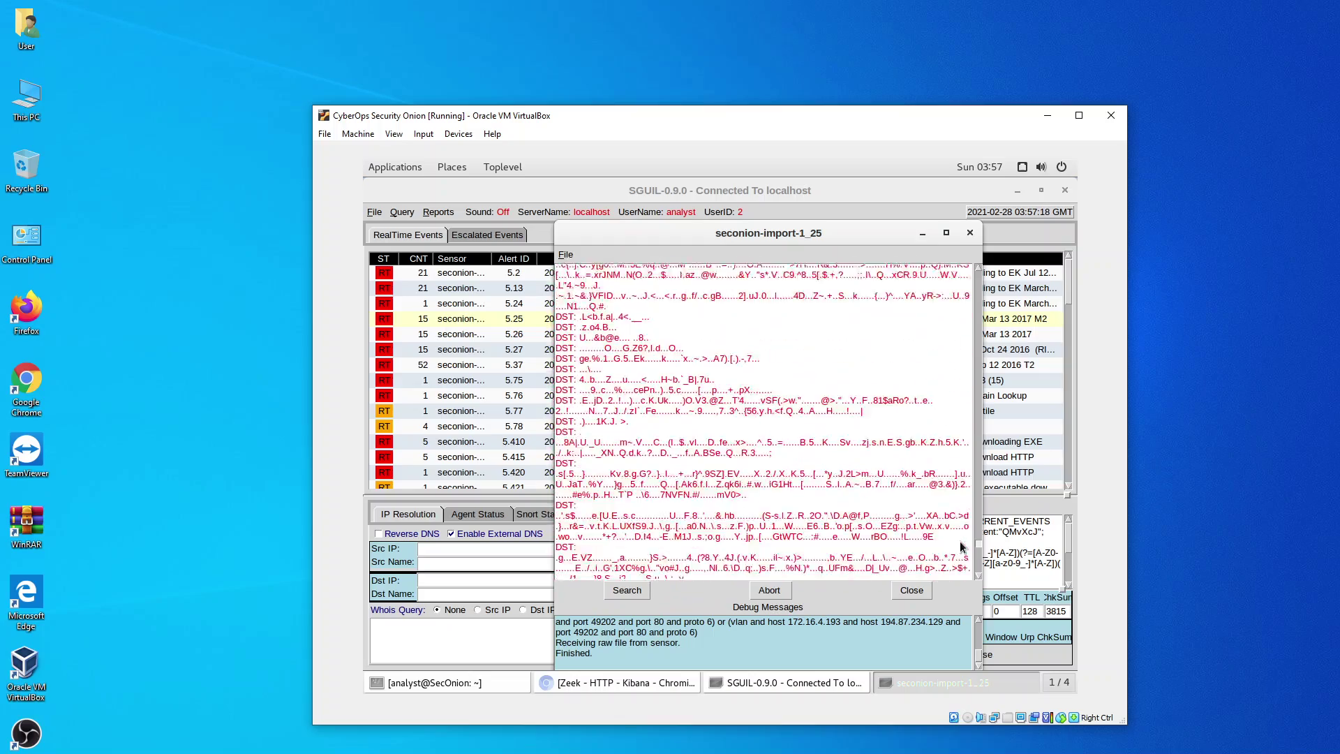
{"action": "left_click_drag", "start_coordinate": [963, 572], "coordinate": [964, 267]}
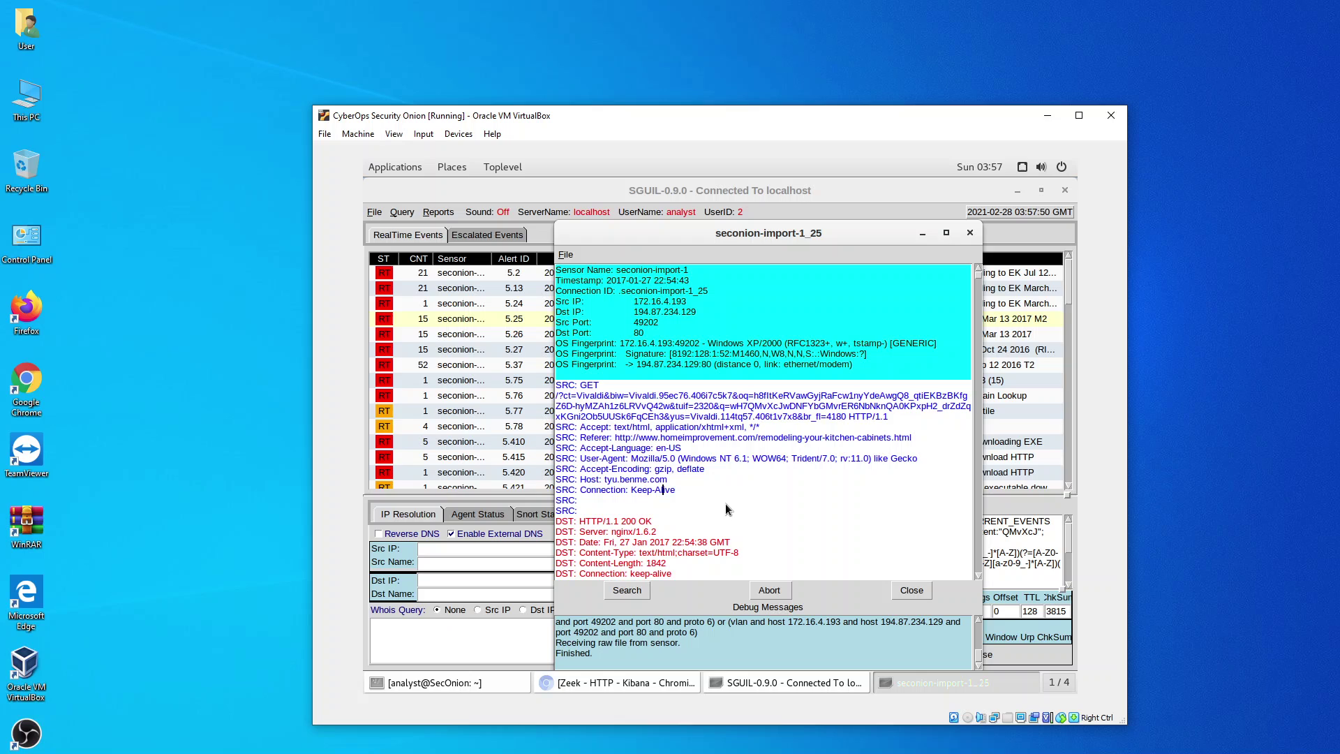
{"action": "scroll", "coordinate": [730, 500], "scroll_direction": "down", "scroll_amount": 15}
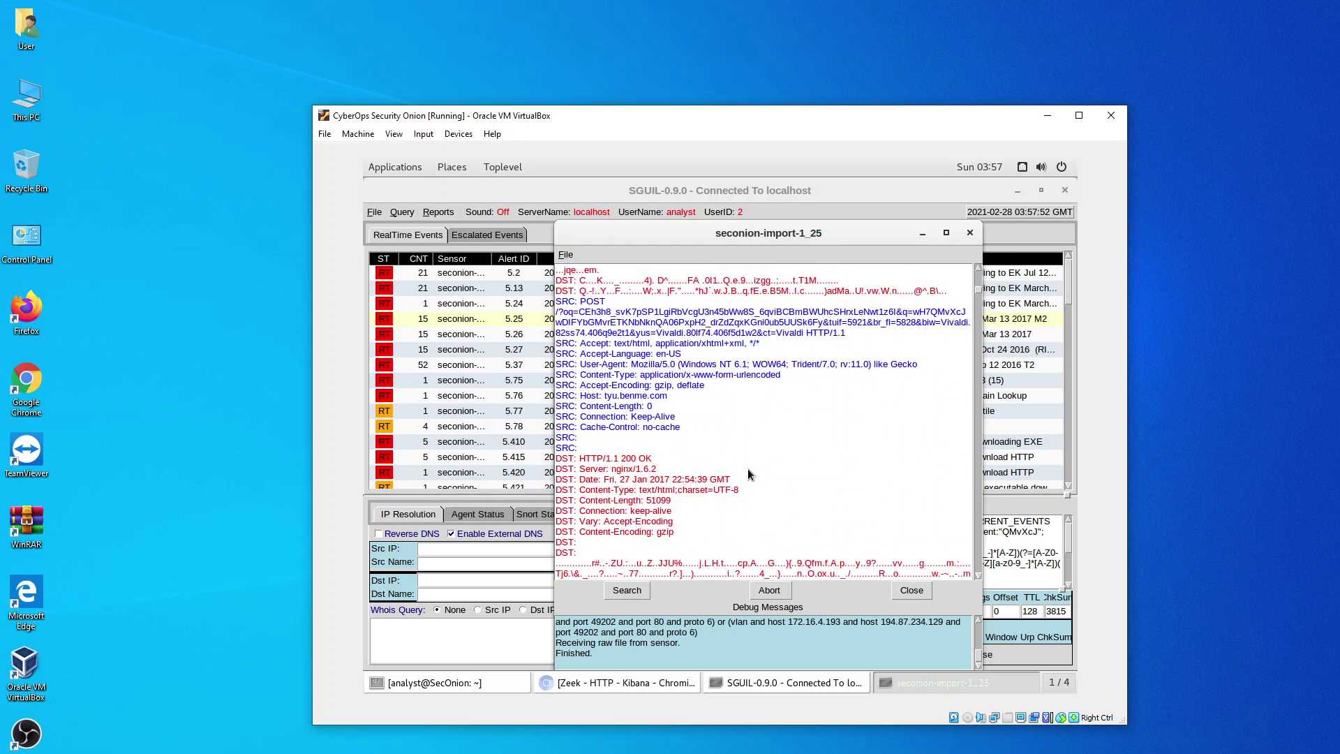
{"action": "scroll", "coordinate": [747, 461], "scroll_direction": "down", "scroll_amount": 3}
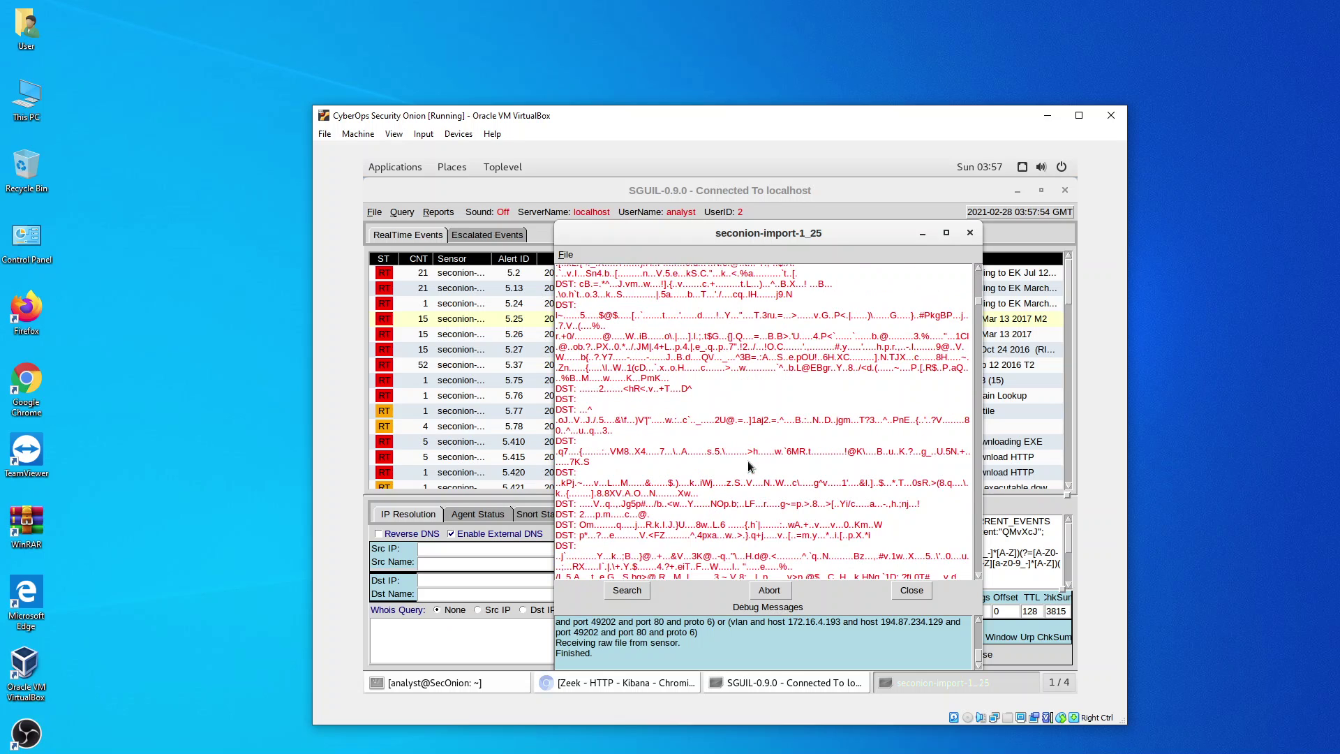
{"action": "scroll", "coordinate": [748, 460], "scroll_direction": "up", "scroll_amount": 10}
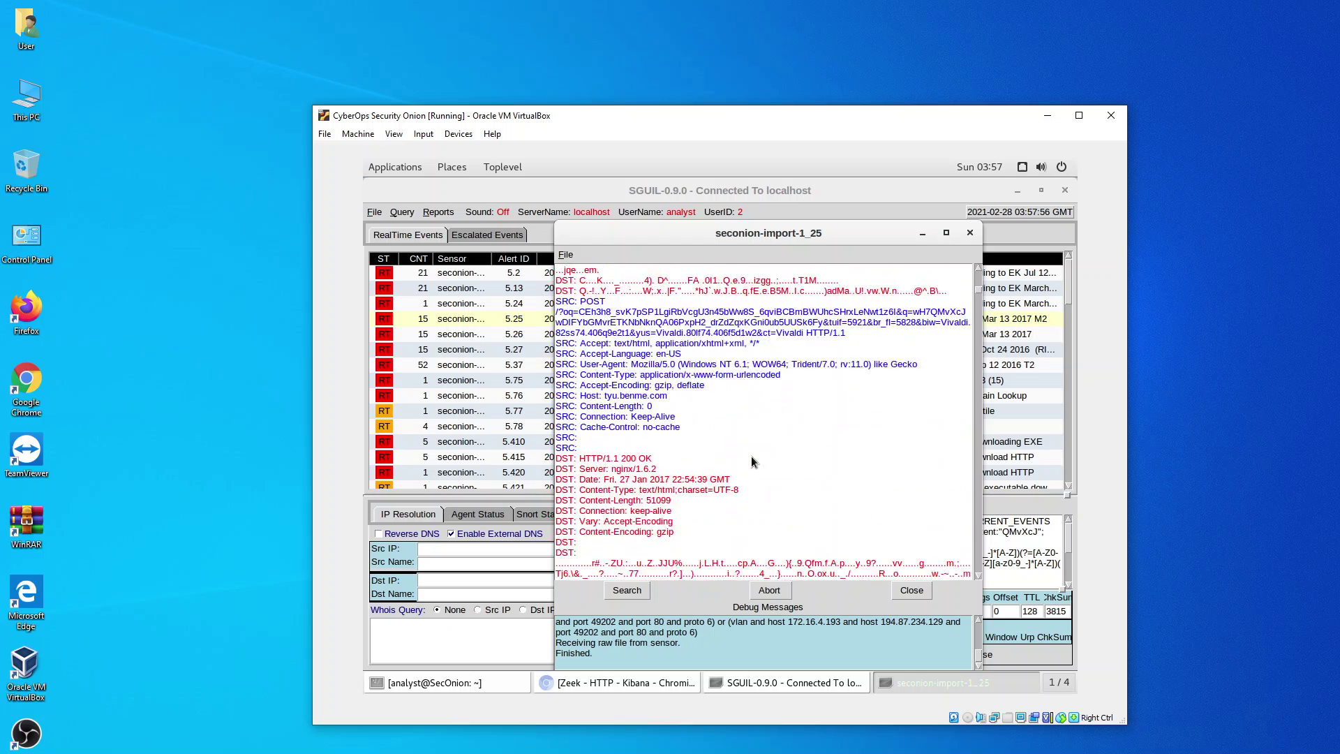
{"action": "scroll", "coordinate": [751, 459], "scroll_direction": "up", "scroll_amount": 10}
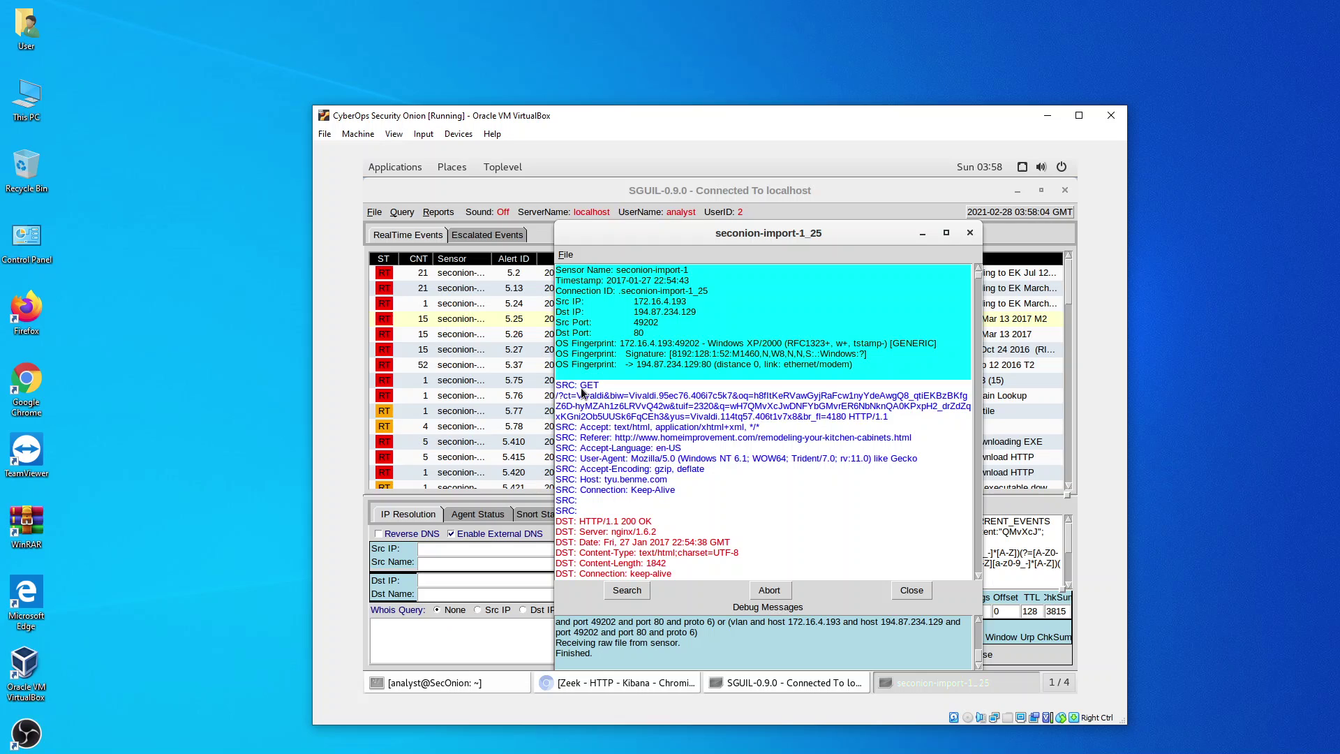
- Highlight the first GET request, the homeimprovement.com kitchen cabinets referer URL, the host tyu.benme.com and the gzip Accept-Encoding entry
{"action": "left_click_drag", "start_coordinate": [579, 388], "coordinate": [859, 417]}
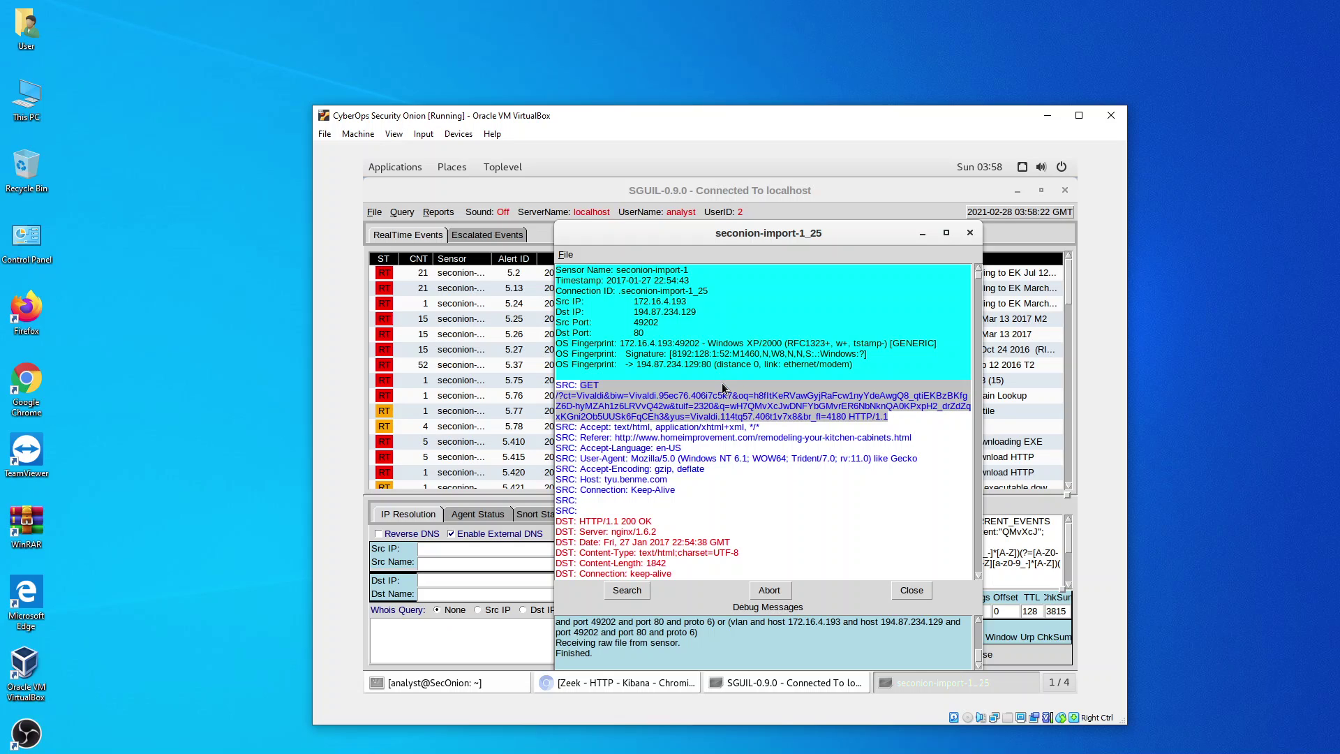
{"action": "left_click_drag", "start_coordinate": [615, 437], "coordinate": [912, 439]}
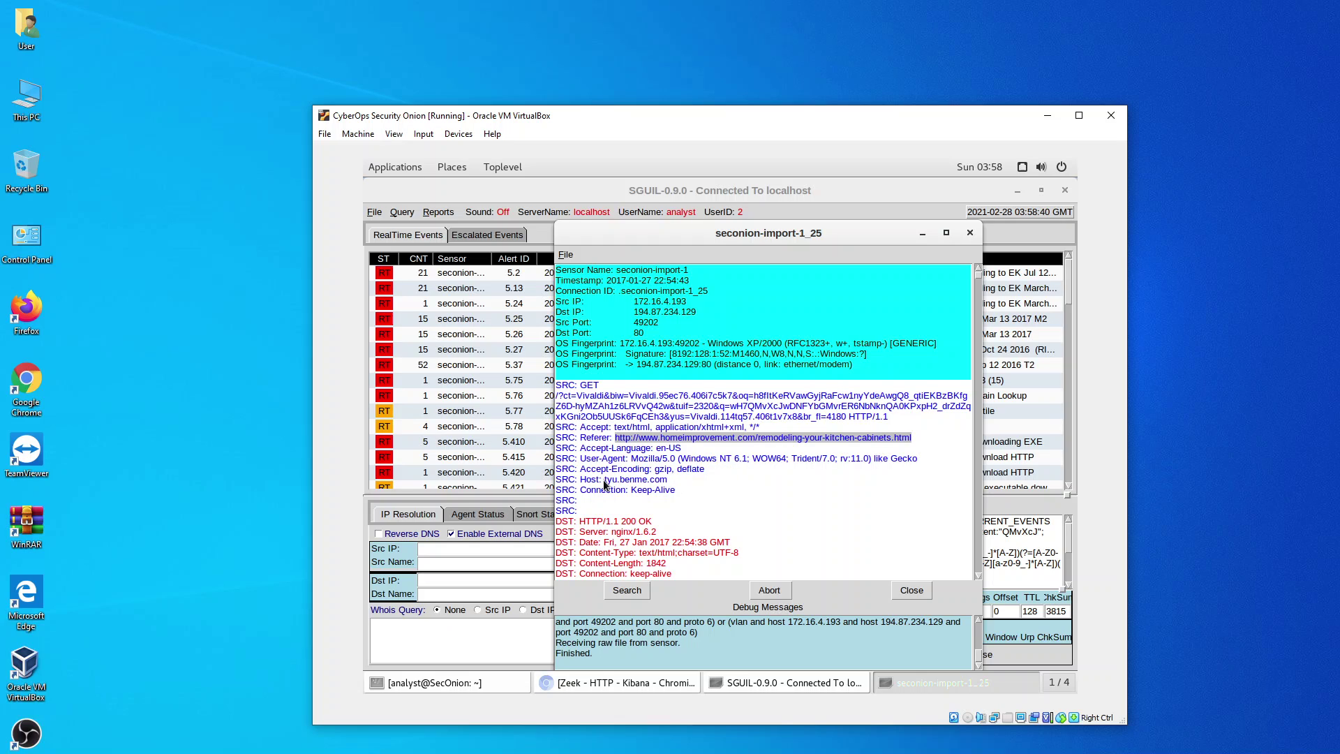
{"action": "left_click_drag", "start_coordinate": [605, 480], "coordinate": [666, 488]}
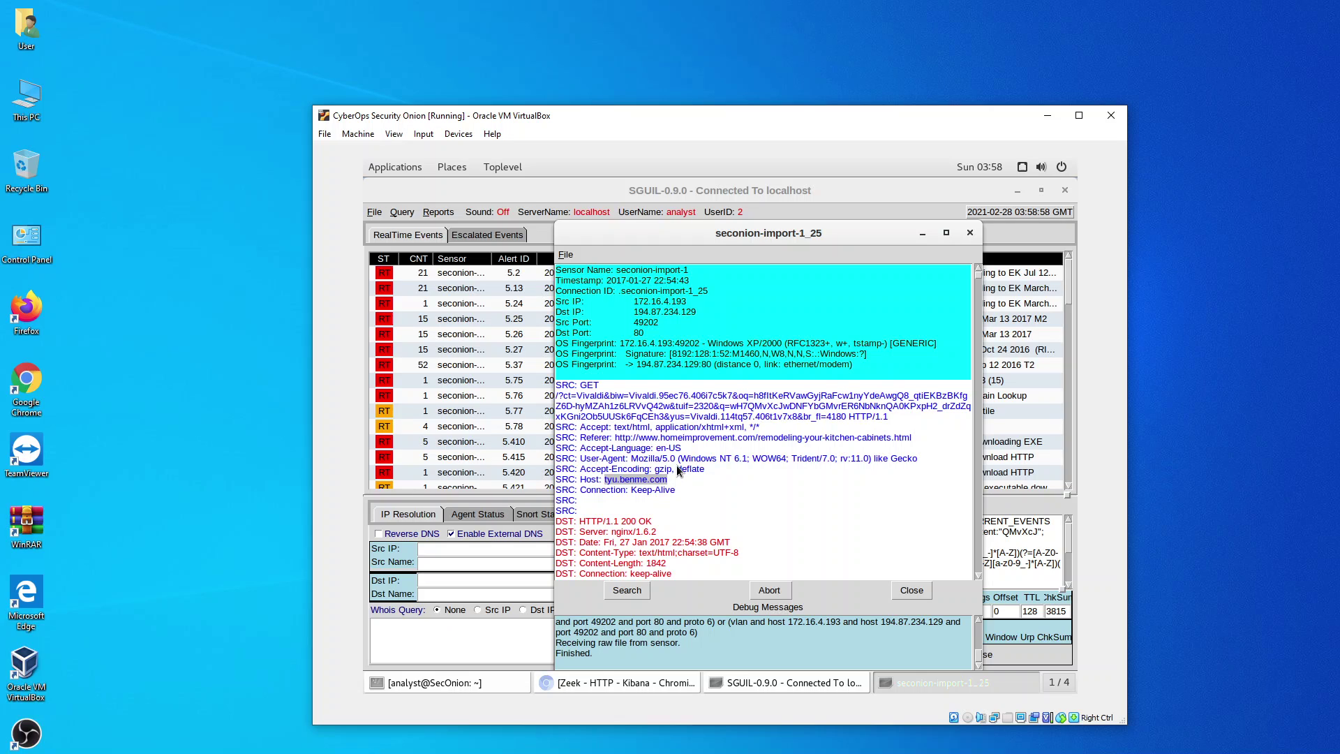
{"action": "left_click_drag", "start_coordinate": [579, 468], "coordinate": [670, 474]}
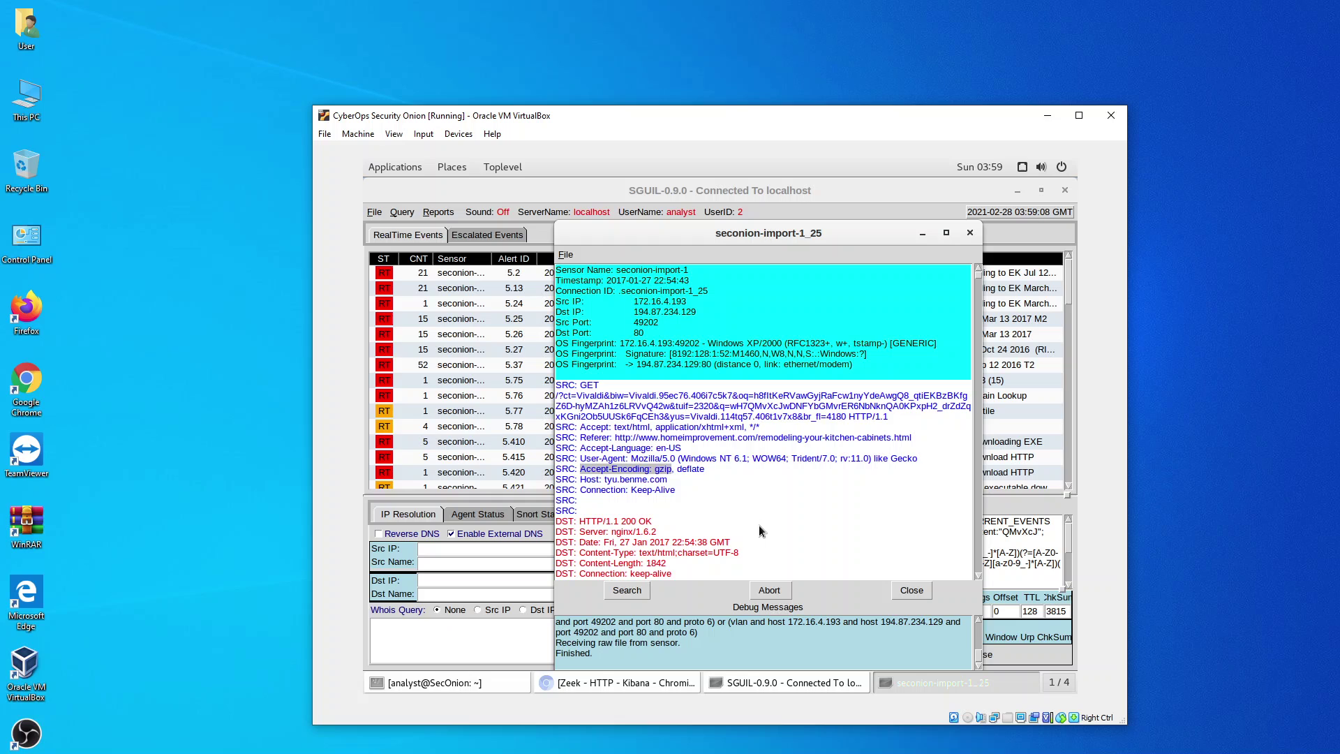
- Find the POST request in the alert 5.25 transcript and highlight its request line, host tyu.benme.com and gzip Accept-Encoding entry
{"action": "scroll", "coordinate": [792, 513], "scroll_direction": "down", "scroll_amount": 10}
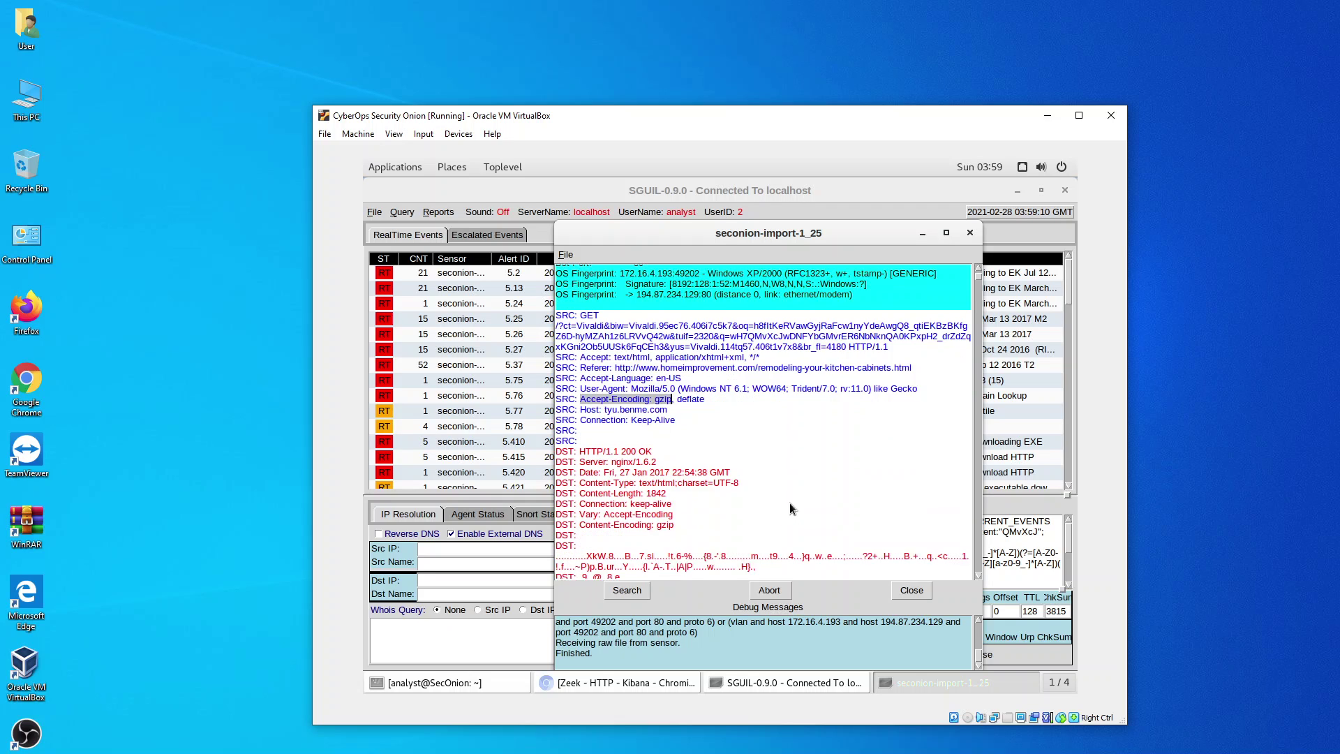
{"action": "scroll", "coordinate": [791, 506], "scroll_direction": "up", "scroll_amount": 5}
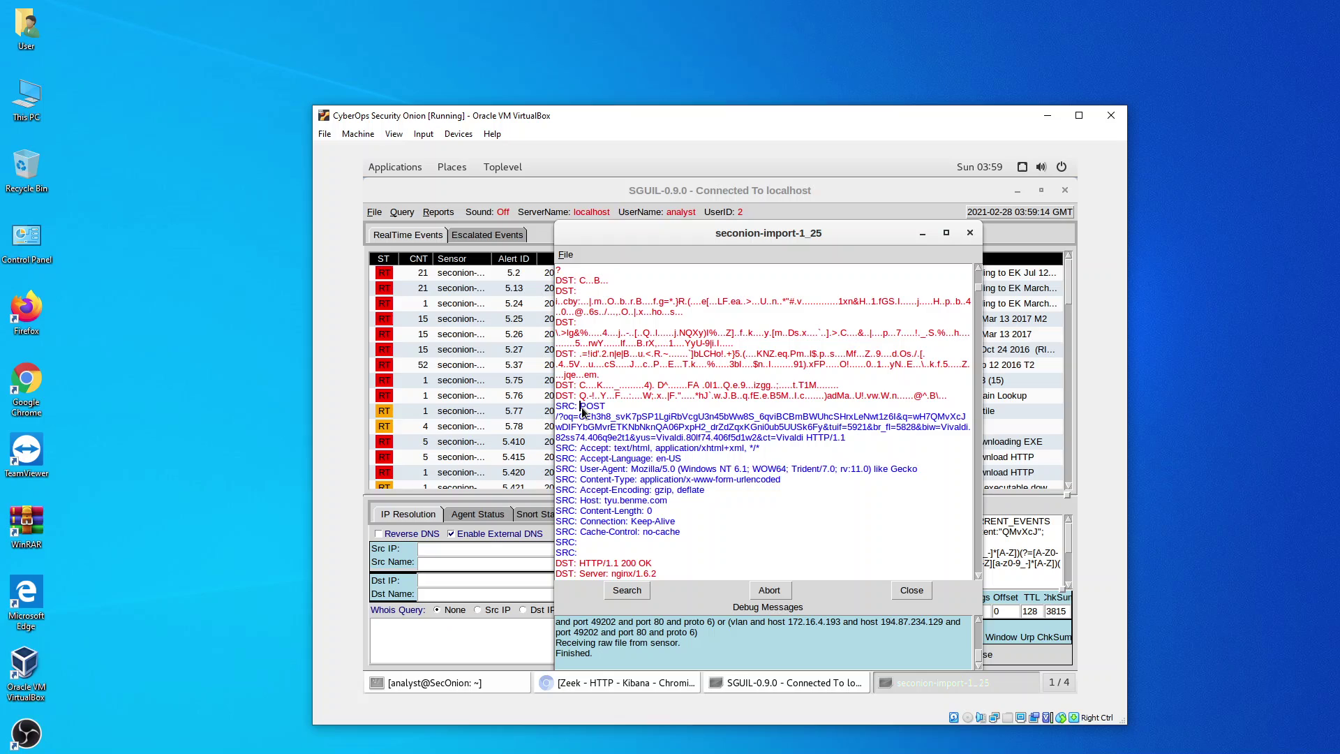
{"action": "left_click_drag", "start_coordinate": [580, 407], "coordinate": [844, 435]}
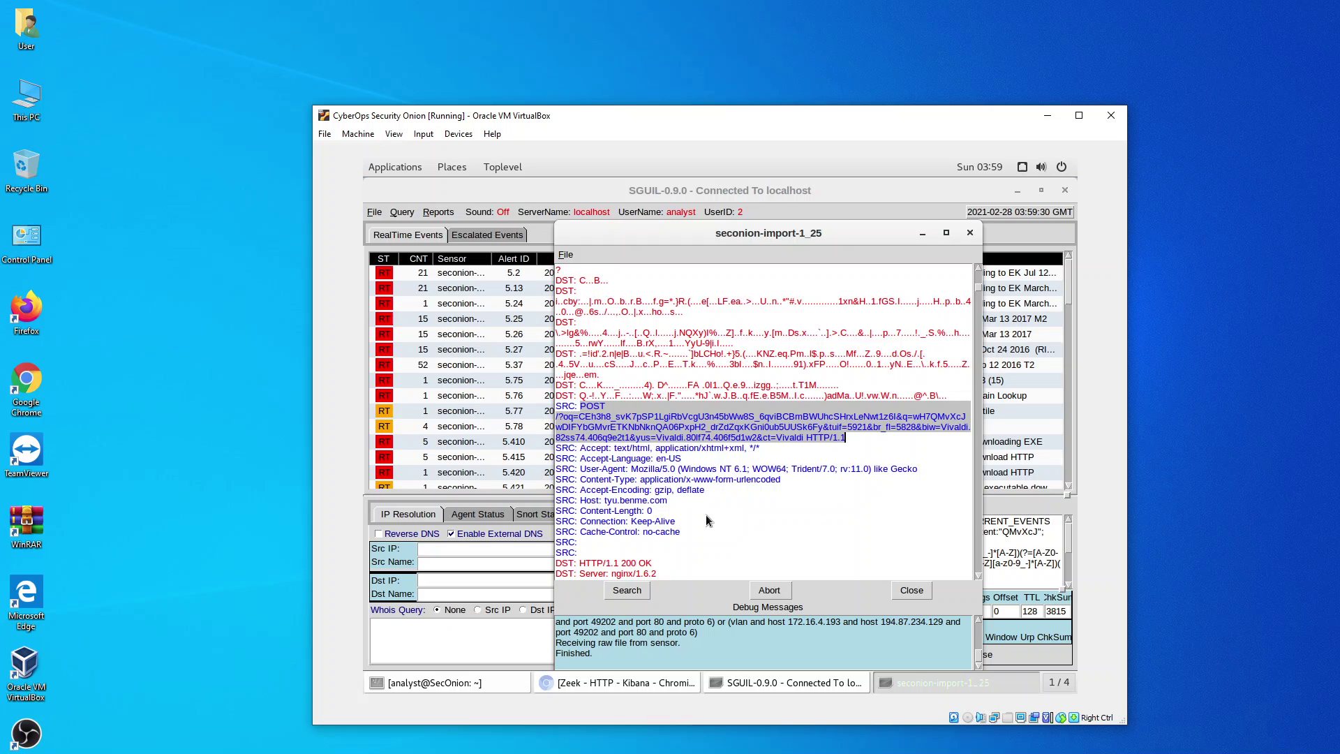
{"action": "left_click", "coordinate": [604, 499]}
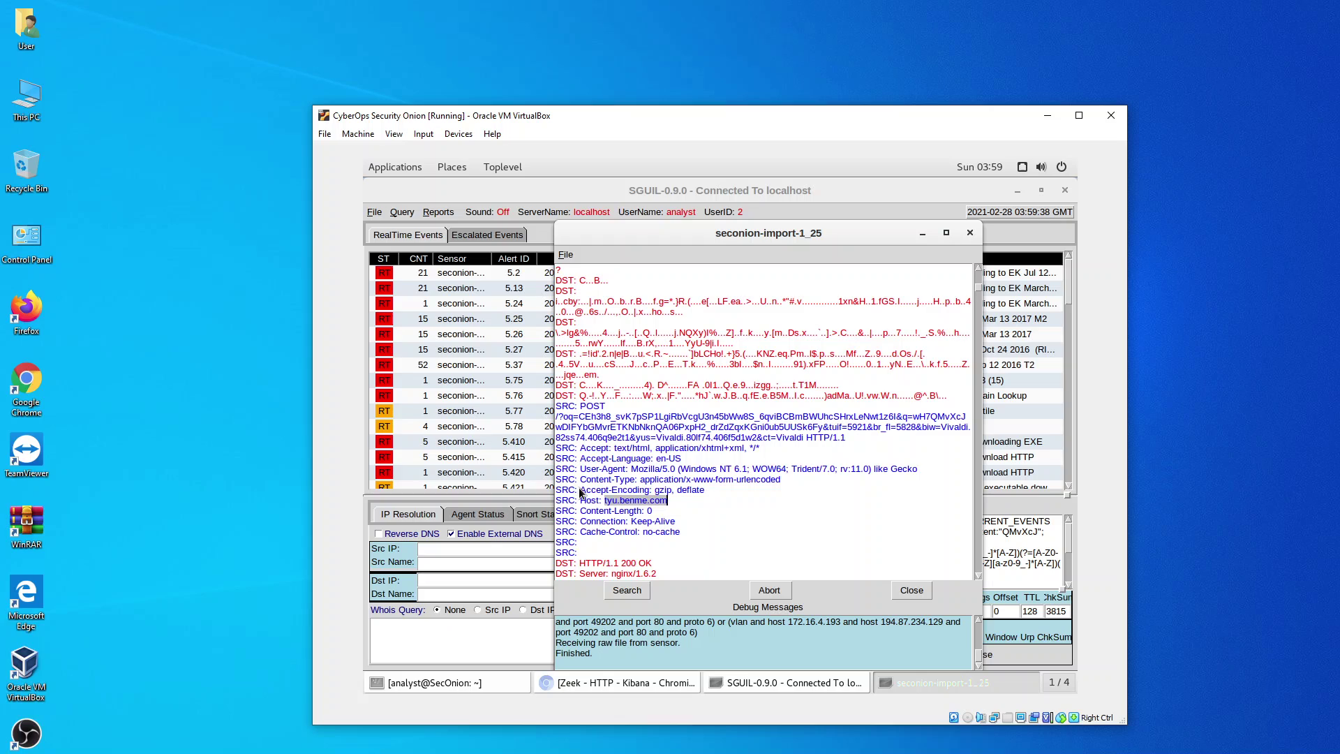
{"action": "left_click_drag", "start_coordinate": [580, 489], "coordinate": [671, 490]}
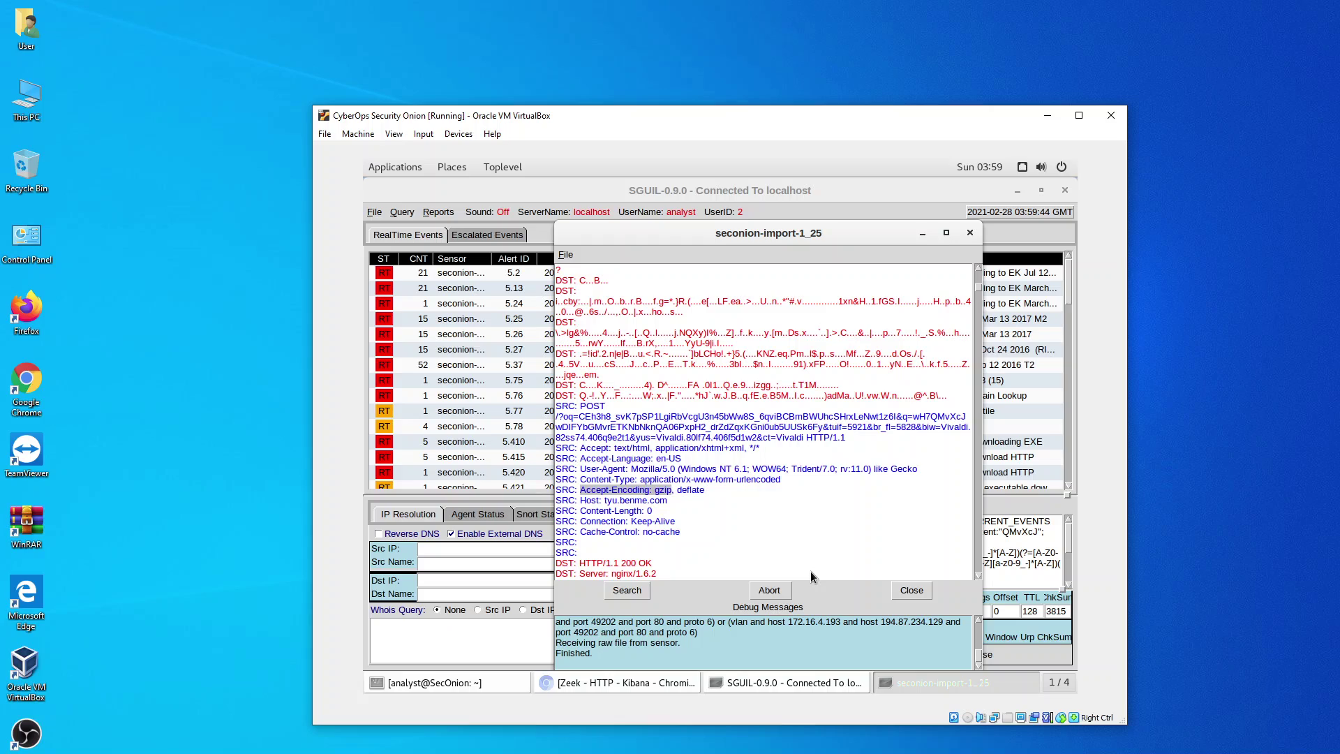
- Find the GET request after the POST response and highlight its request line, tyu.benme.com referer and response Content-Type application/x-shockwave-flash
{"action": "scroll", "coordinate": [760, 538], "scroll_direction": "down", "scroll_amount": 10}
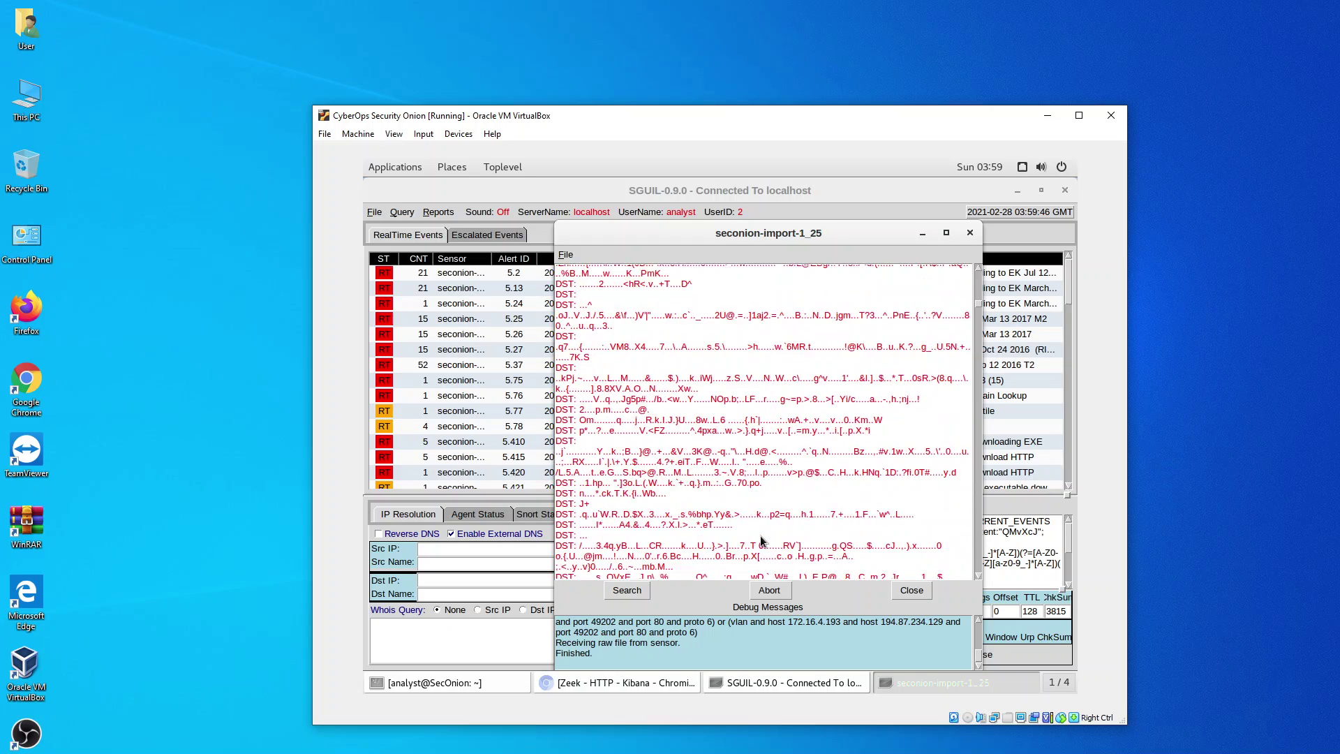
{"action": "scroll", "coordinate": [760, 540], "scroll_direction": "down", "scroll_amount": 10}
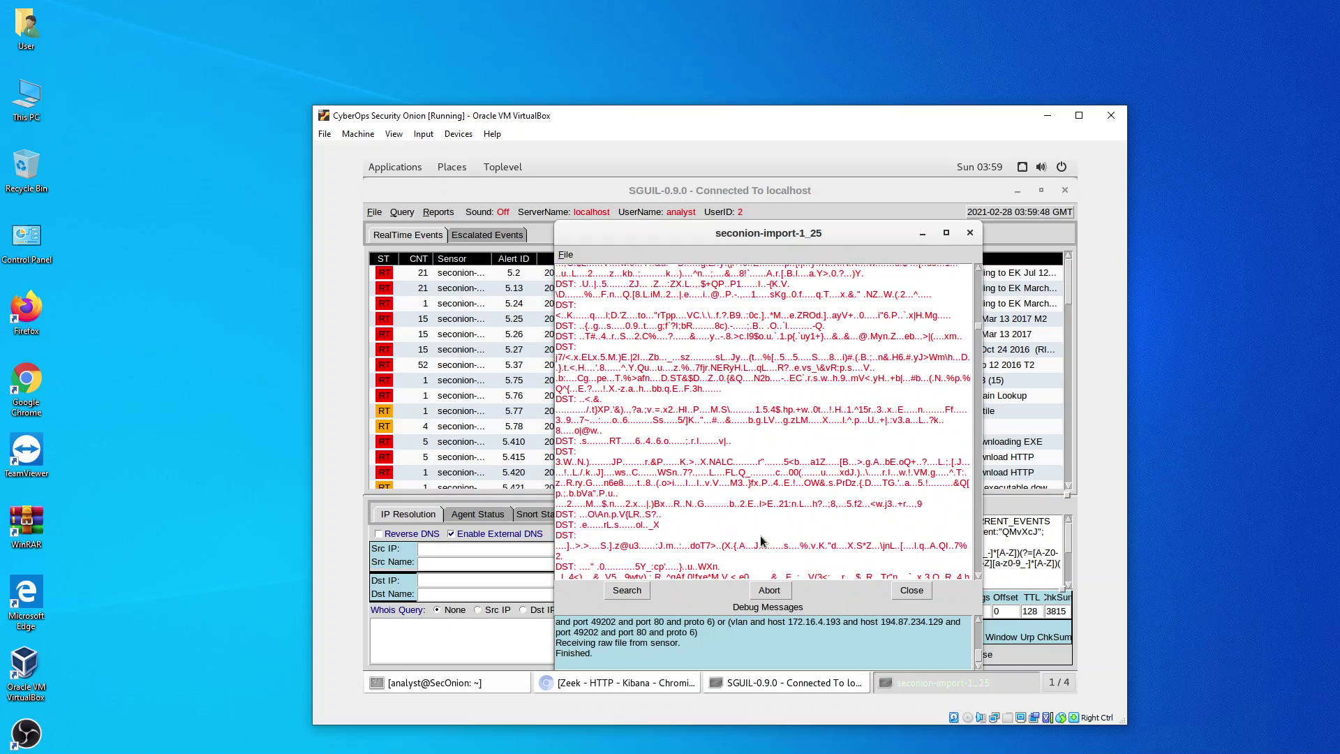
{"action": "scroll", "coordinate": [760, 539], "scroll_direction": "down", "scroll_amount": 10}
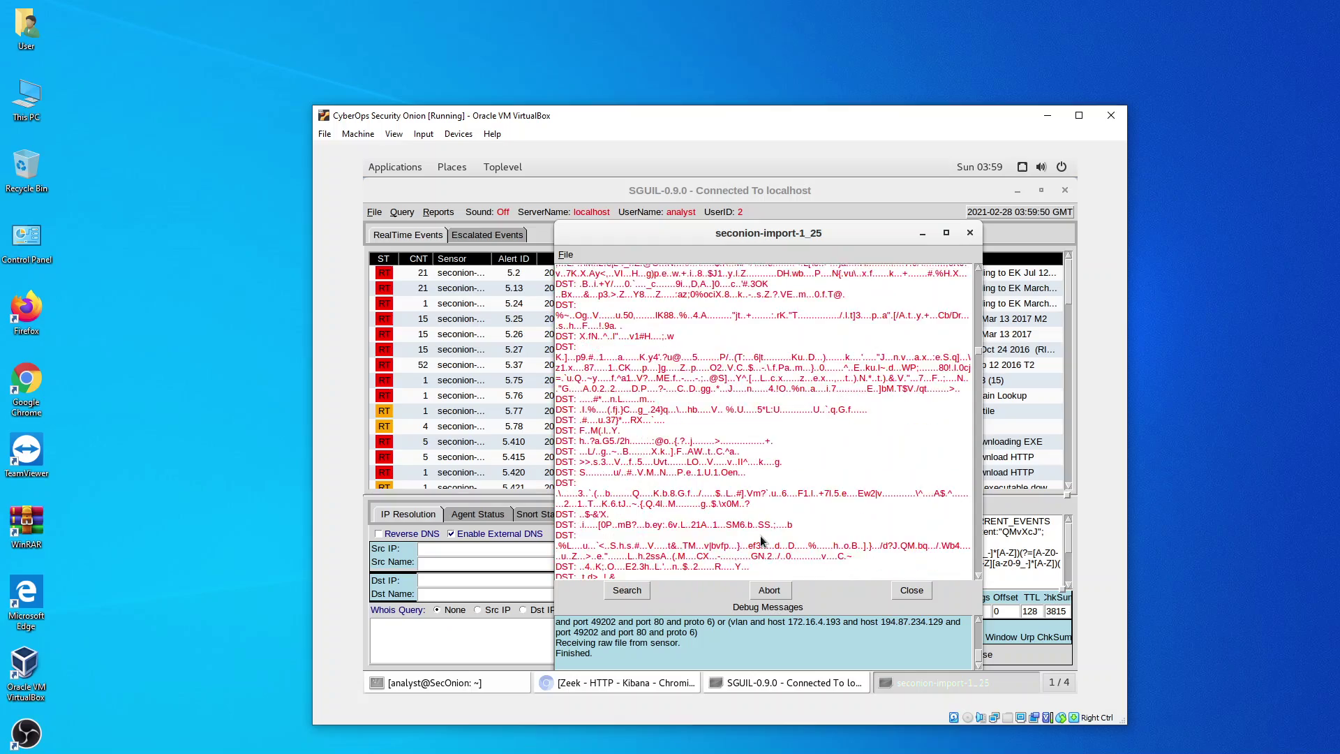
{"action": "scroll", "coordinate": [759, 540], "scroll_direction": "down", "scroll_amount": 10}
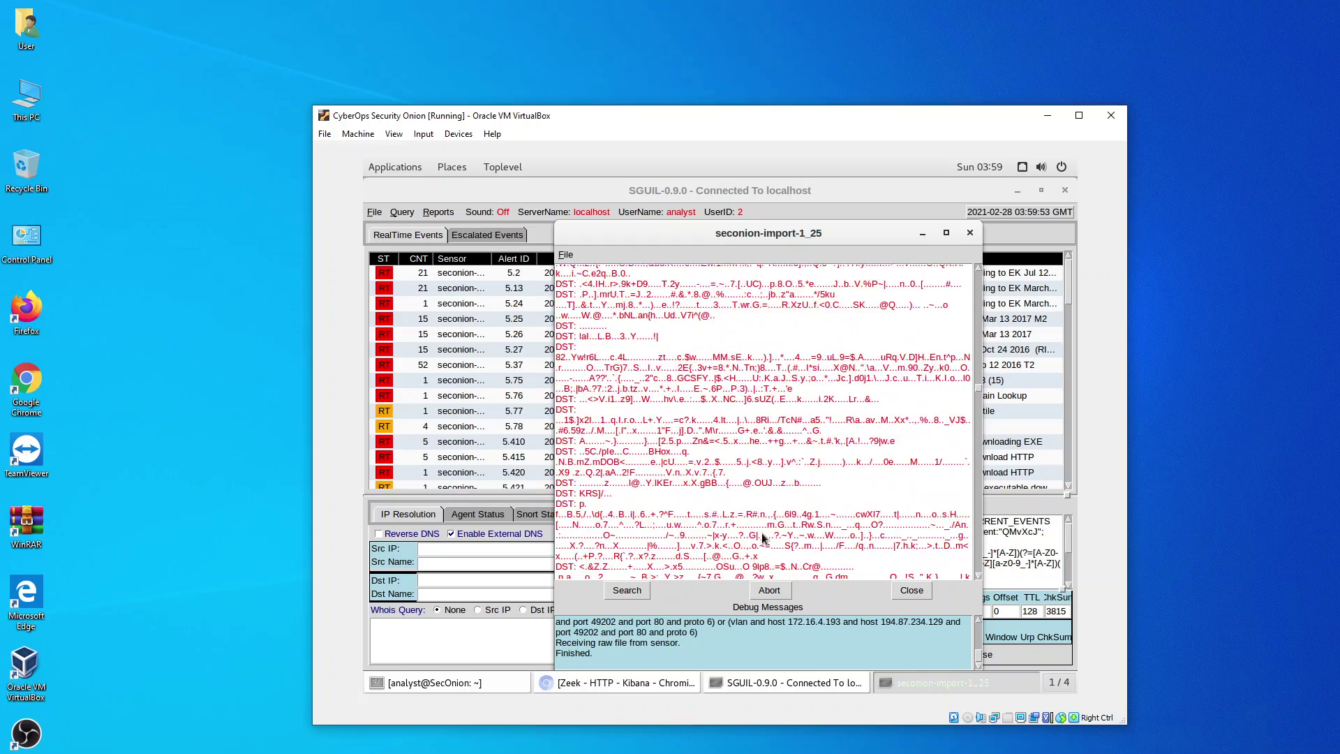
{"action": "scroll", "coordinate": [762, 537], "scroll_direction": "down", "scroll_amount": 10}
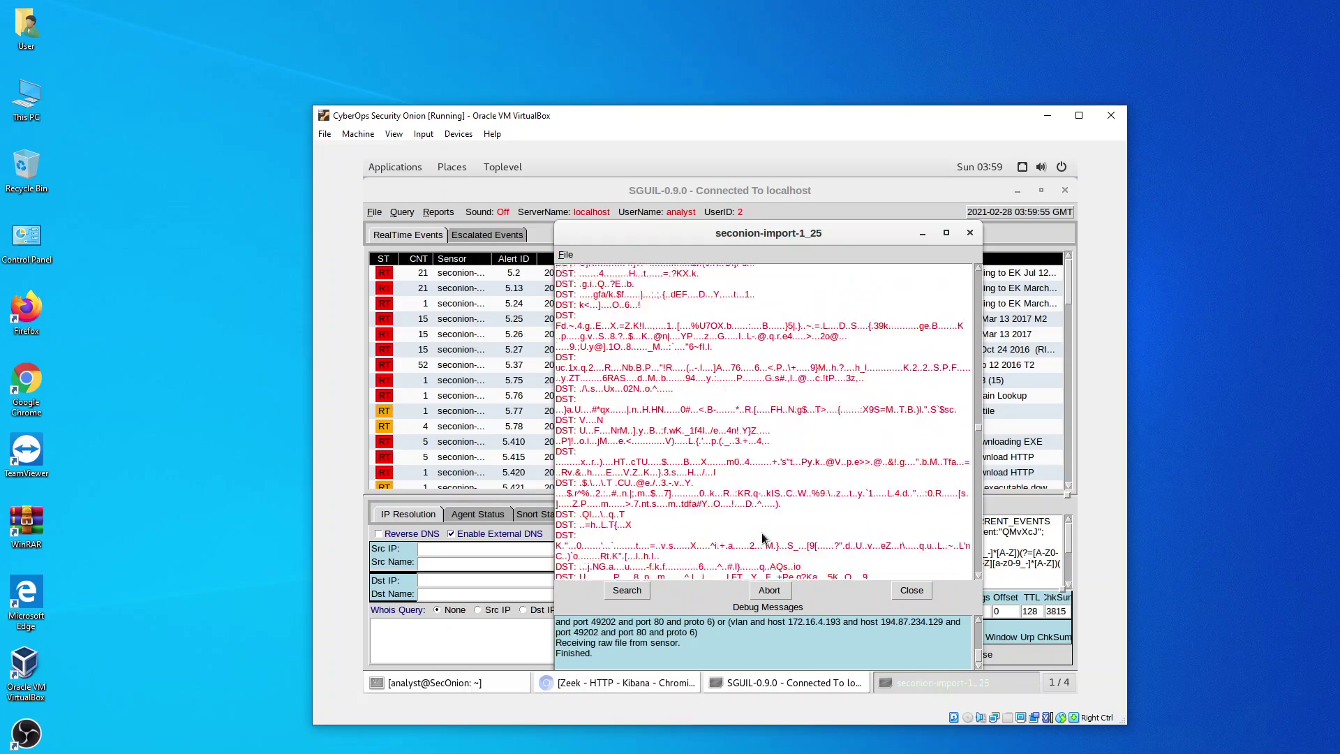
{"action": "scroll", "coordinate": [762, 537], "scroll_direction": "down", "scroll_amount": 10}
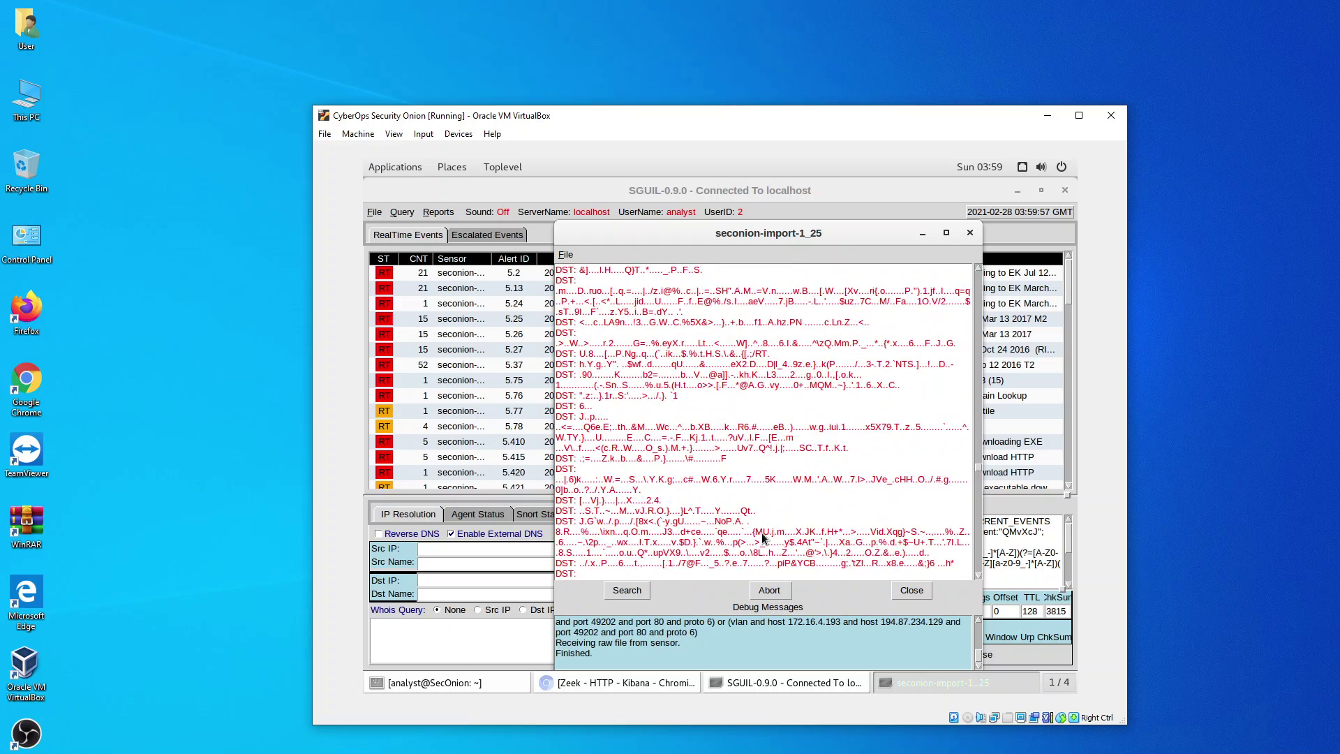
{"action": "scroll", "coordinate": [761, 533], "scroll_direction": "down", "scroll_amount": 2}
{"action": "left_click_drag", "start_coordinate": [980, 472], "coordinate": [979, 503]}
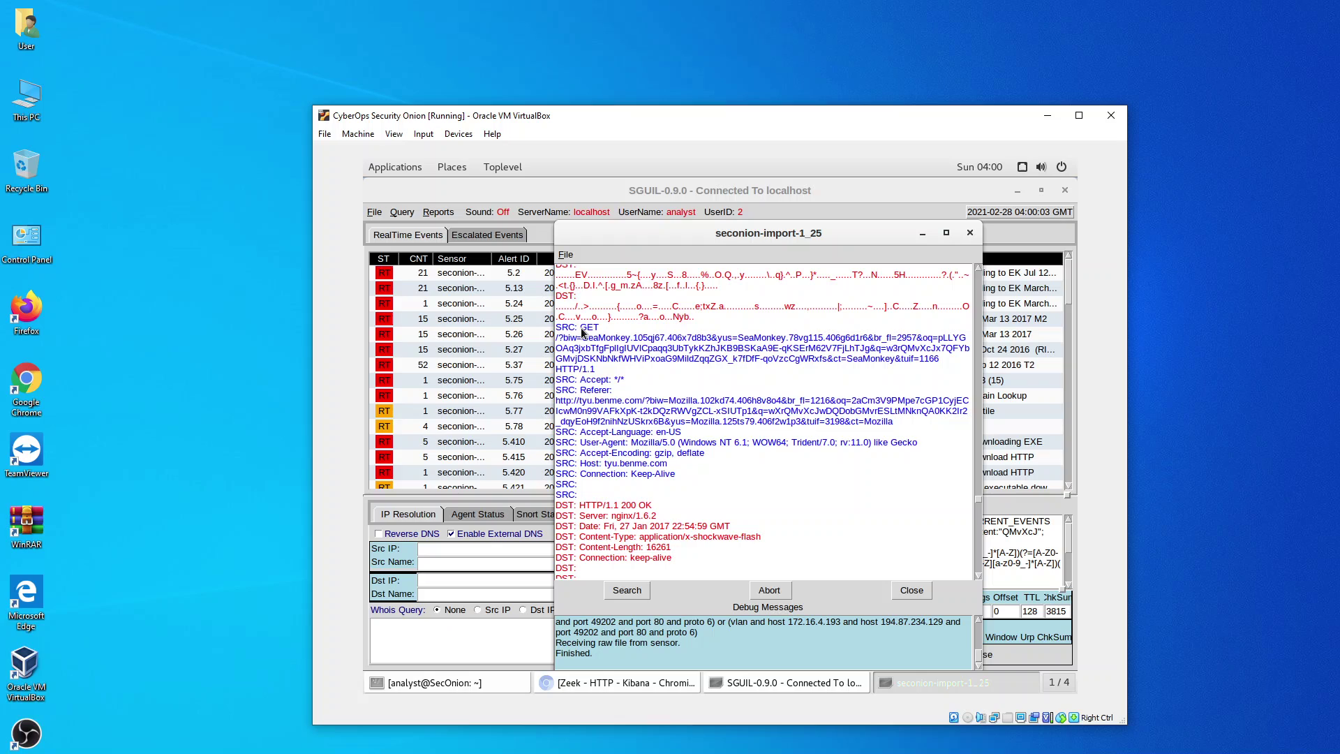
{"action": "left_click_drag", "start_coordinate": [582, 329], "coordinate": [617, 374]}
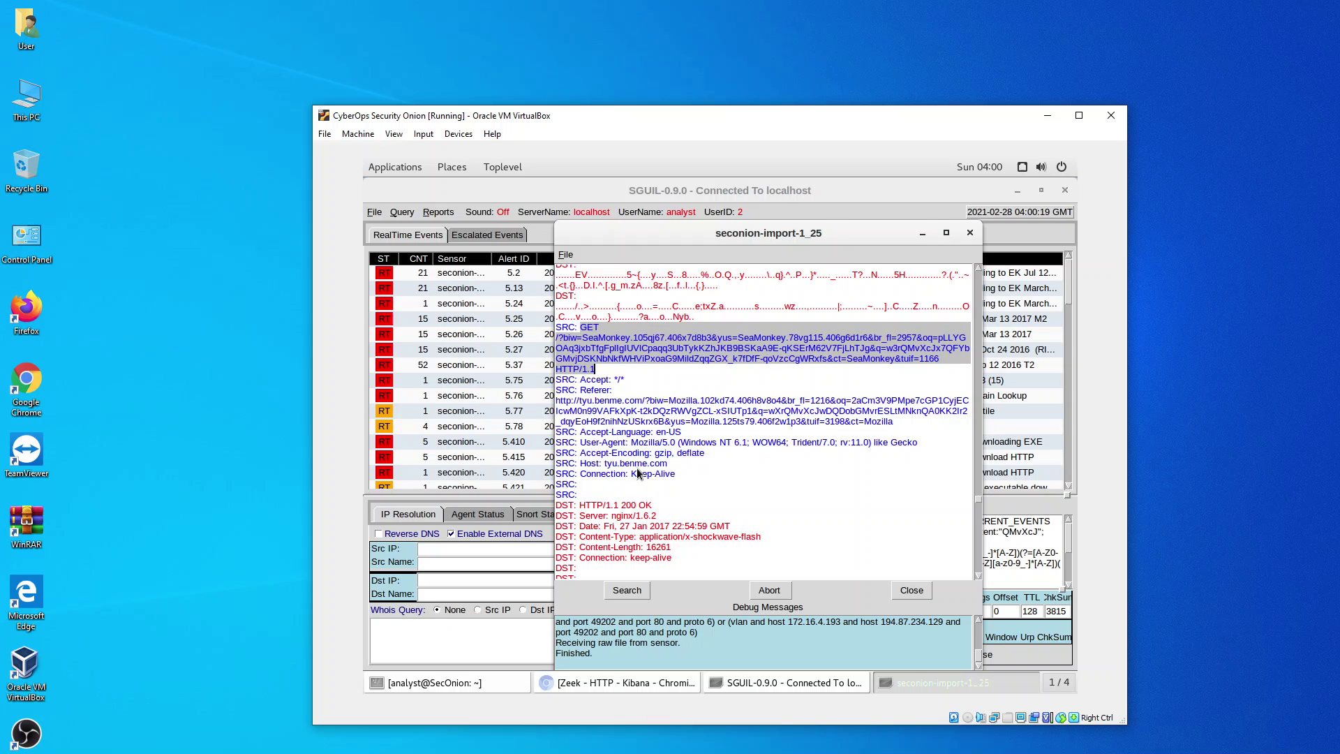
{"action": "left_click_drag", "start_coordinate": [612, 389], "coordinate": [893, 421]}
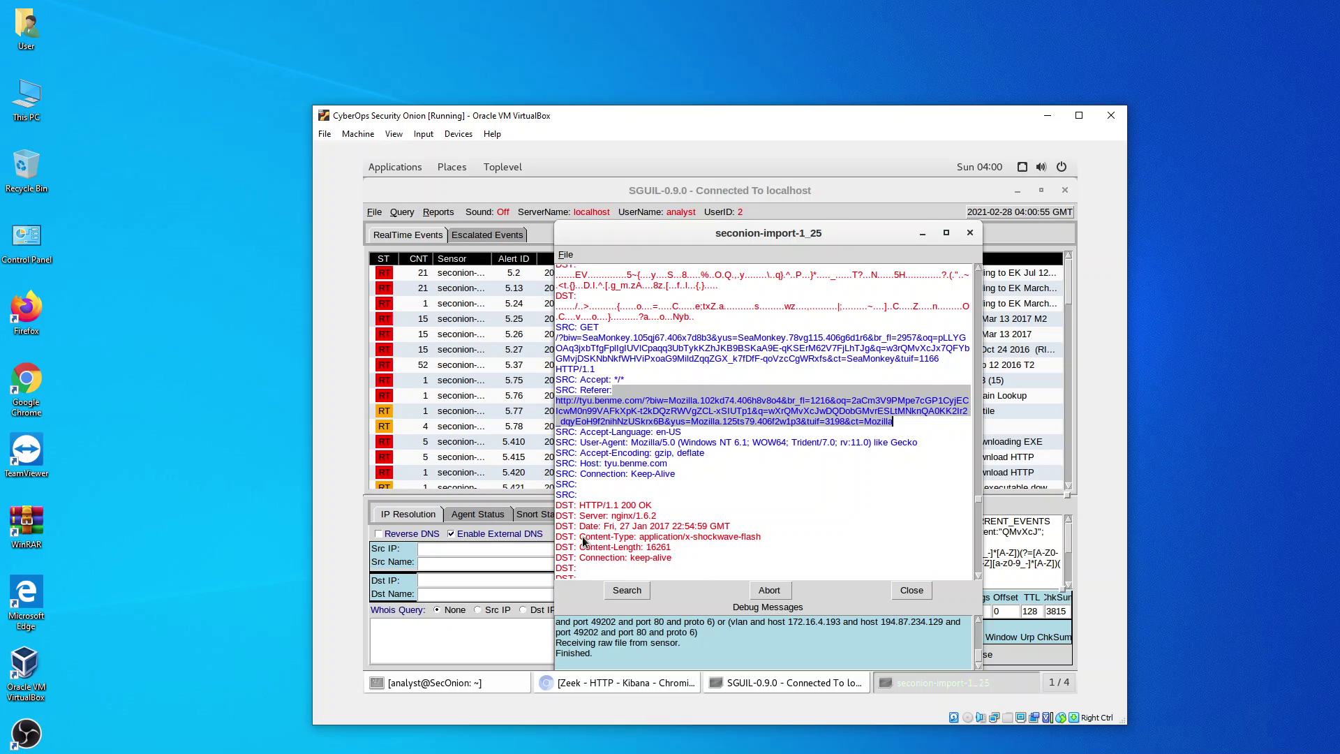
{"action": "left_click_drag", "start_coordinate": [580, 536], "coordinate": [756, 537]}
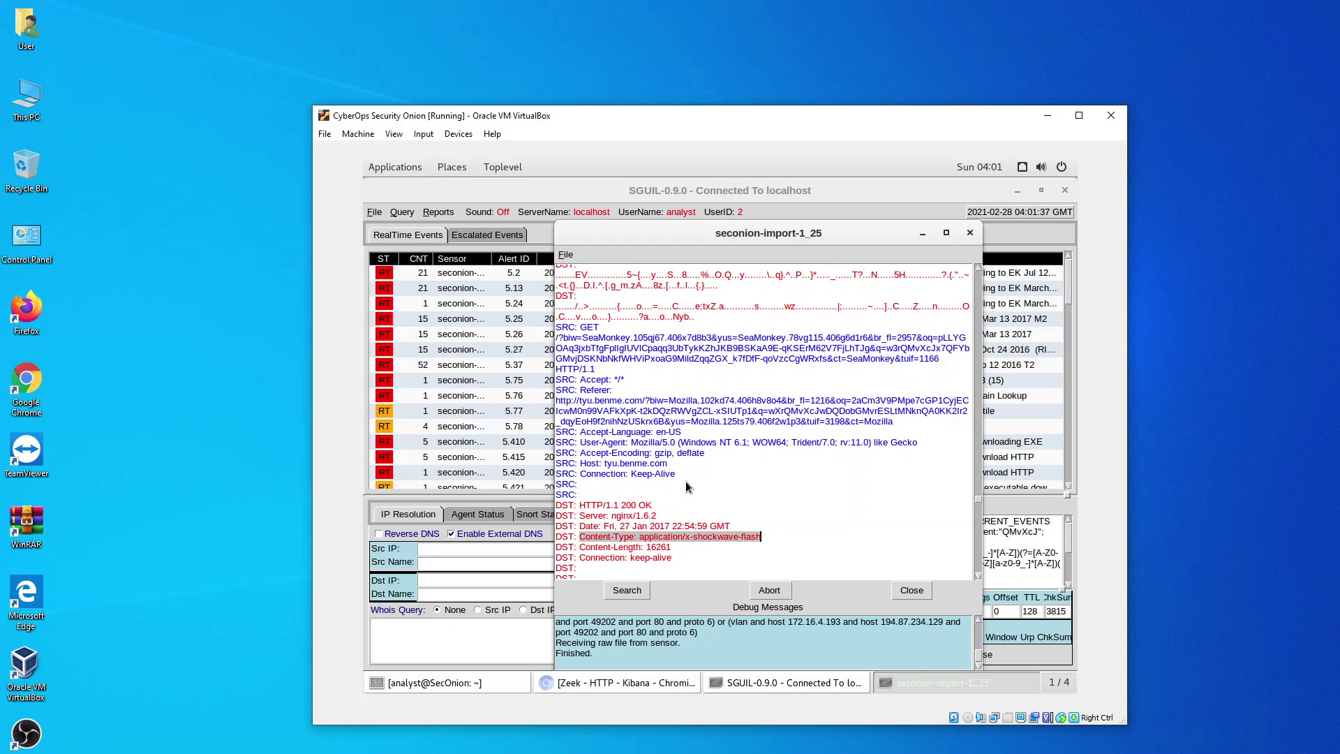
- Find the start of the Flash response body in the alert 5.25 transcript and highlight its CWS file signature
{"action": "scroll", "coordinate": [685, 480], "scroll_direction": "down", "scroll_amount": 3}
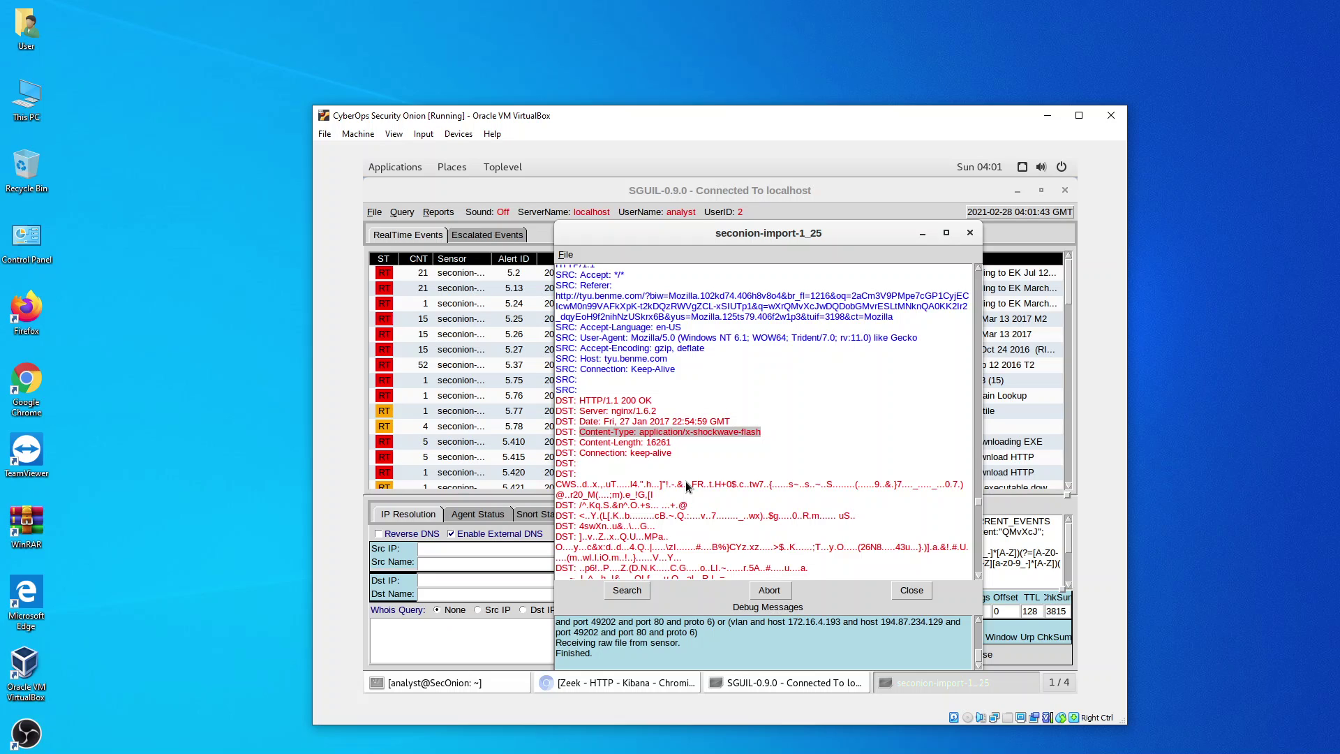
{"action": "scroll", "coordinate": [685, 480], "scroll_direction": "up", "scroll_amount": 1}
{"action": "scroll", "coordinate": [685, 480], "scroll_direction": "down", "scroll_amount": 4}
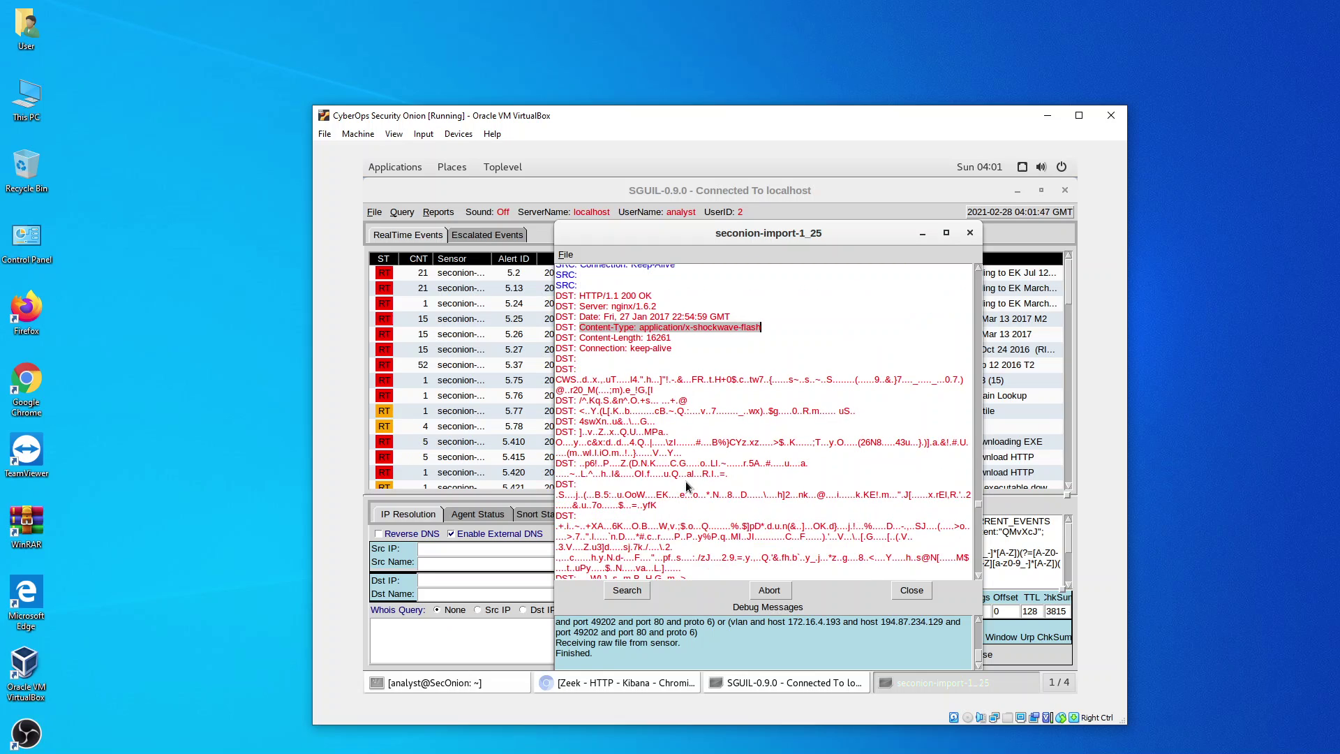
{"action": "scroll", "coordinate": [687, 486], "scroll_direction": "up", "scroll_amount": 1}
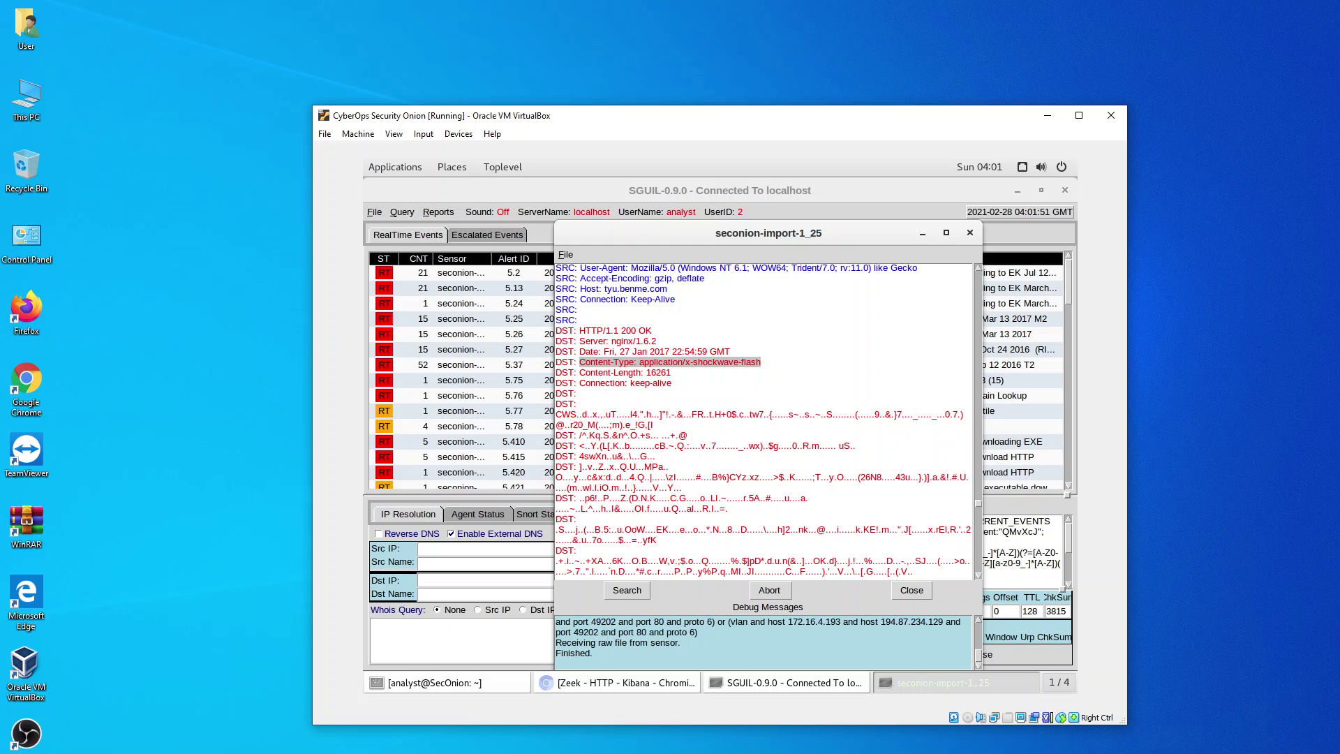
{"action": "key", "text": "alt+Tab"}
{"action": "left_click", "coordinate": [559, 413]}
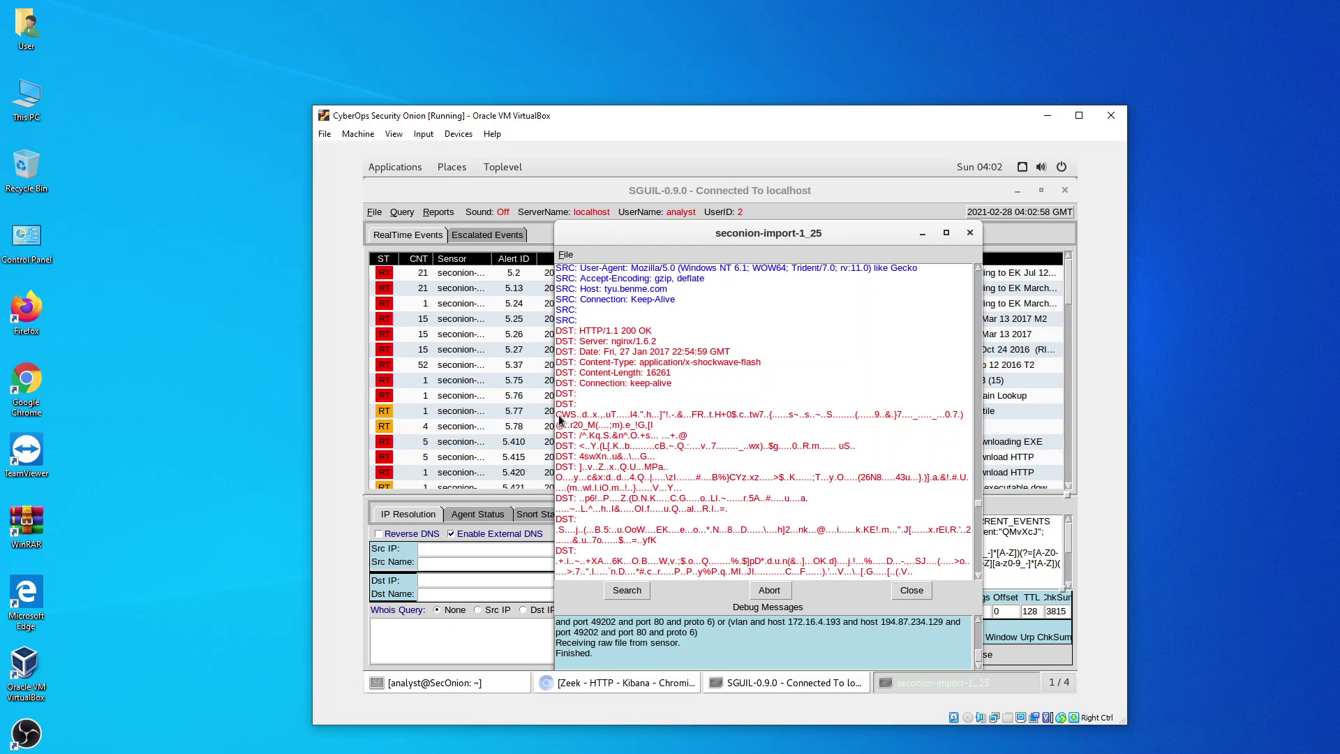
{"action": "left_click_drag", "start_coordinate": [575, 413], "coordinate": [559, 415]}
- Skim the Flash file data after the CWS signature, then return to the response headers and highlight x-shockwave-flash in the Content-Type
{"action": "scroll", "coordinate": [643, 438], "scroll_direction": "down", "scroll_amount": 9}
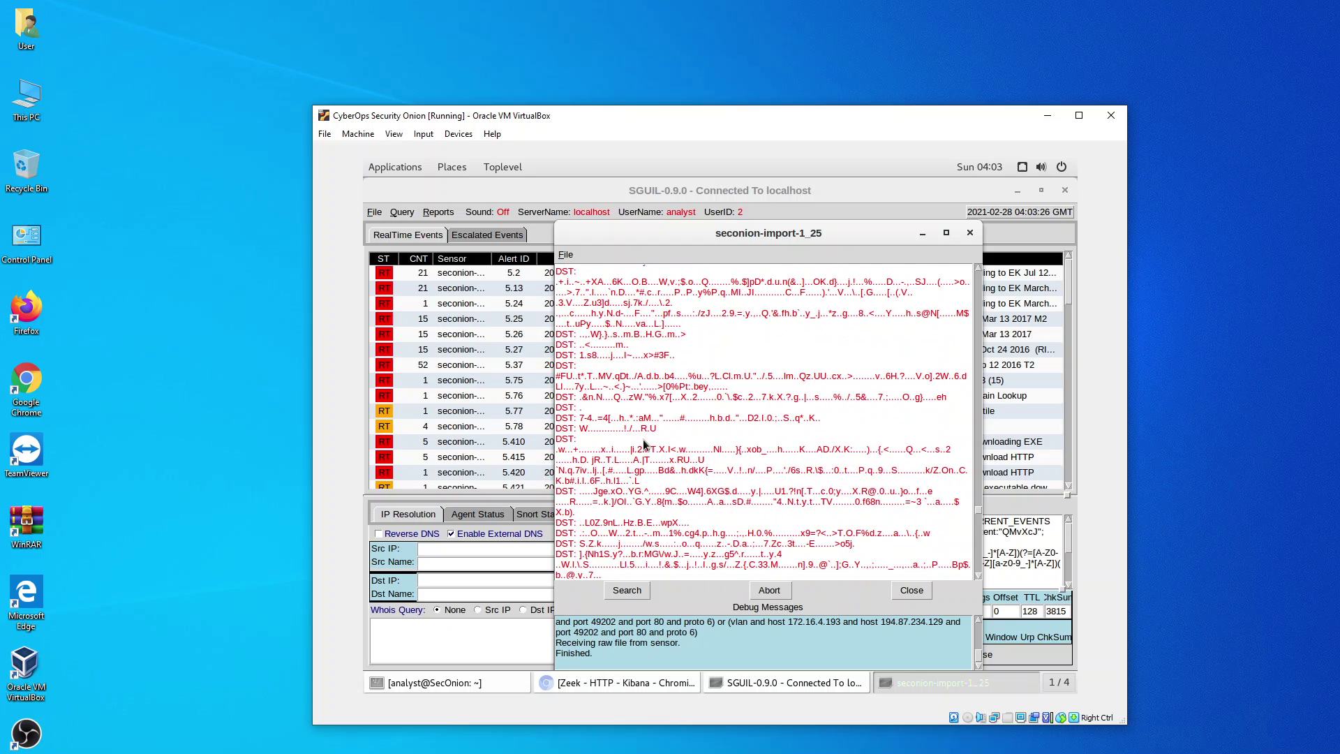
{"action": "scroll", "coordinate": [642, 438], "scroll_direction": "down", "scroll_amount": 10}
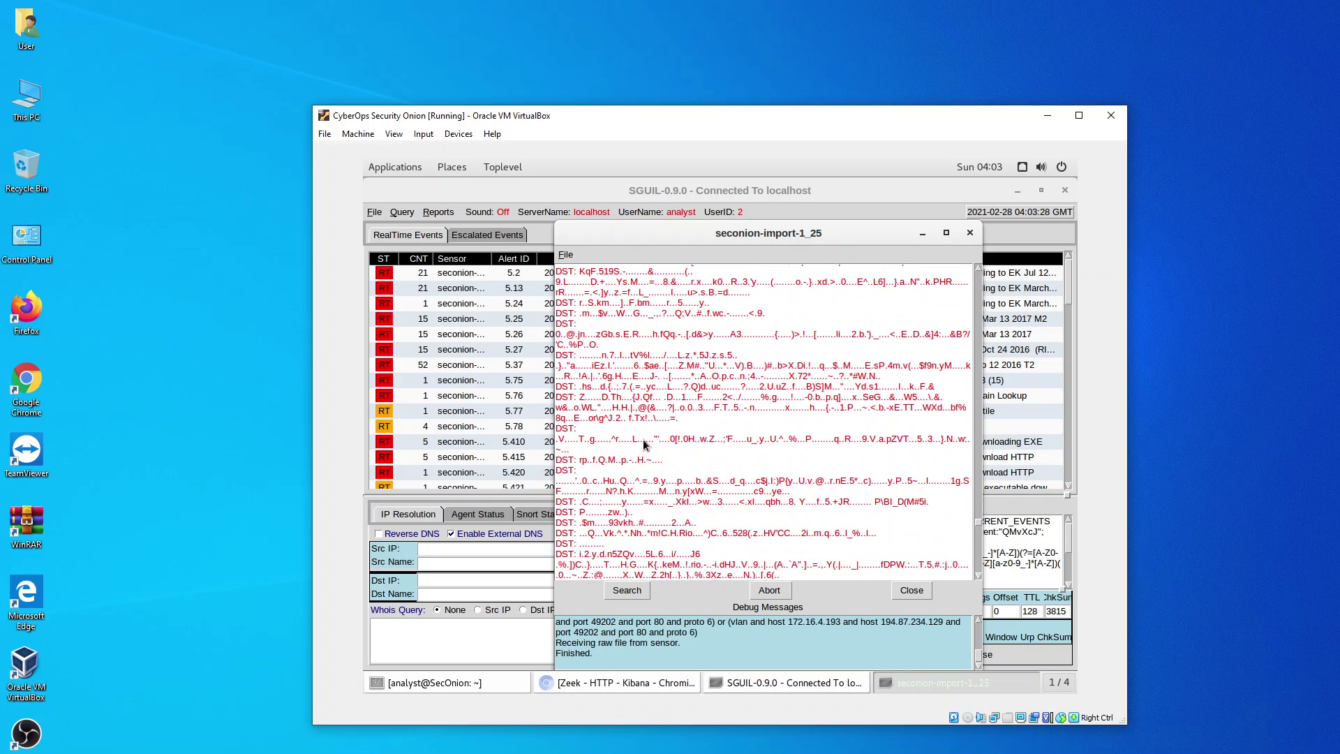
{"action": "scroll", "coordinate": [643, 444], "scroll_direction": "down", "scroll_amount": 10}
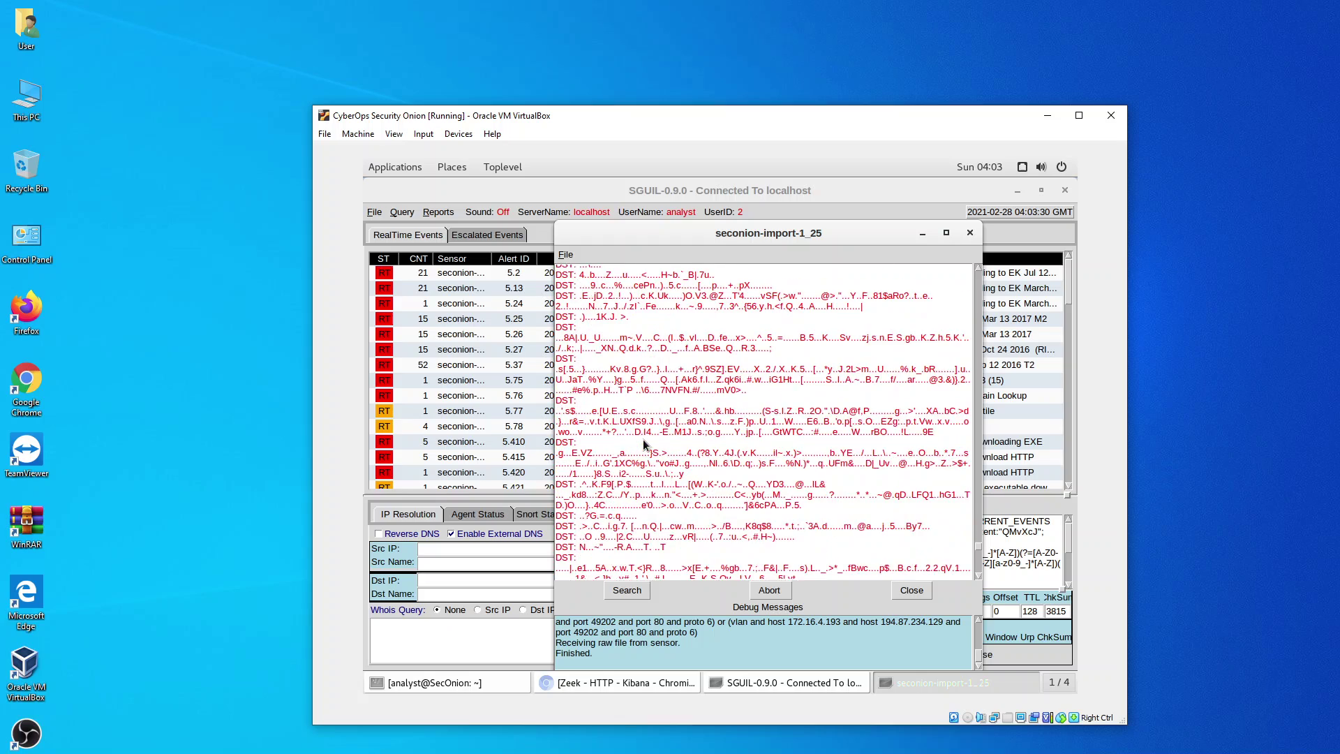
{"action": "scroll", "coordinate": [643, 444], "scroll_direction": "down", "scroll_amount": 5}
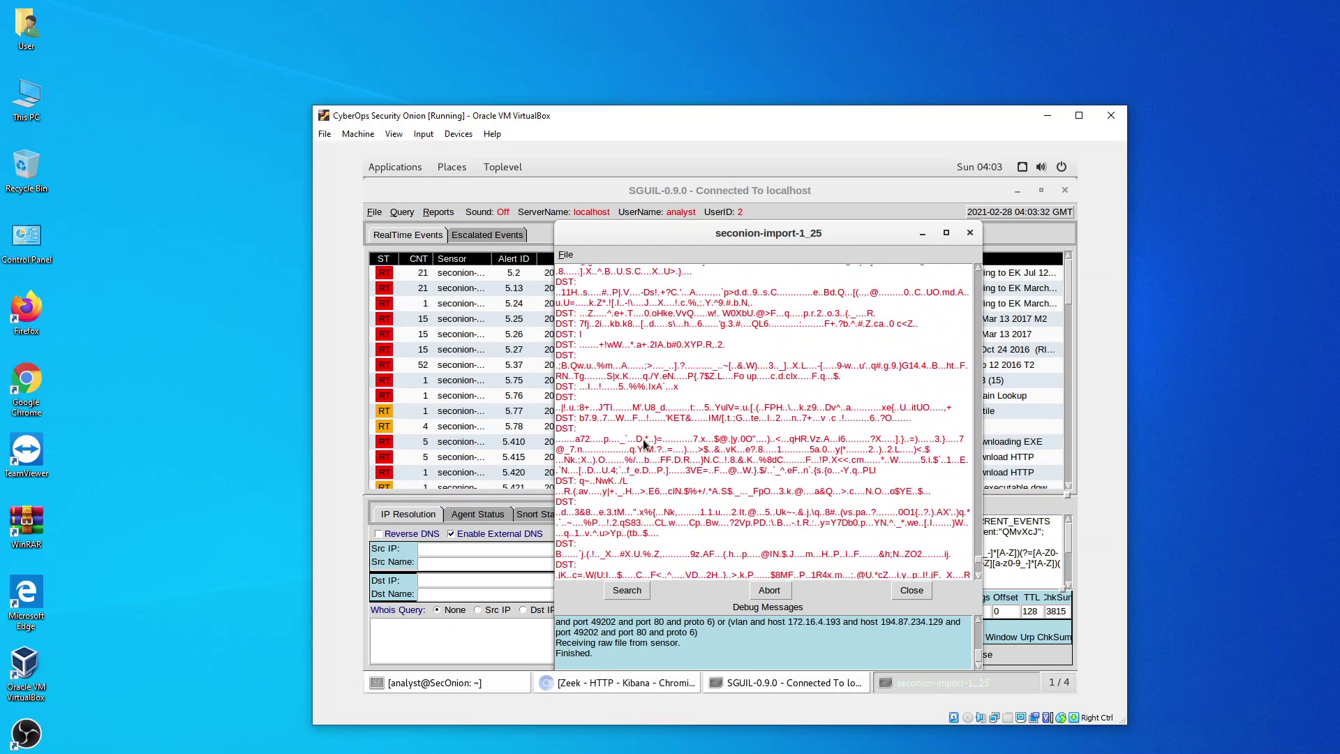
{"action": "scroll", "coordinate": [642, 439], "scroll_direction": "up", "scroll_amount": 5}
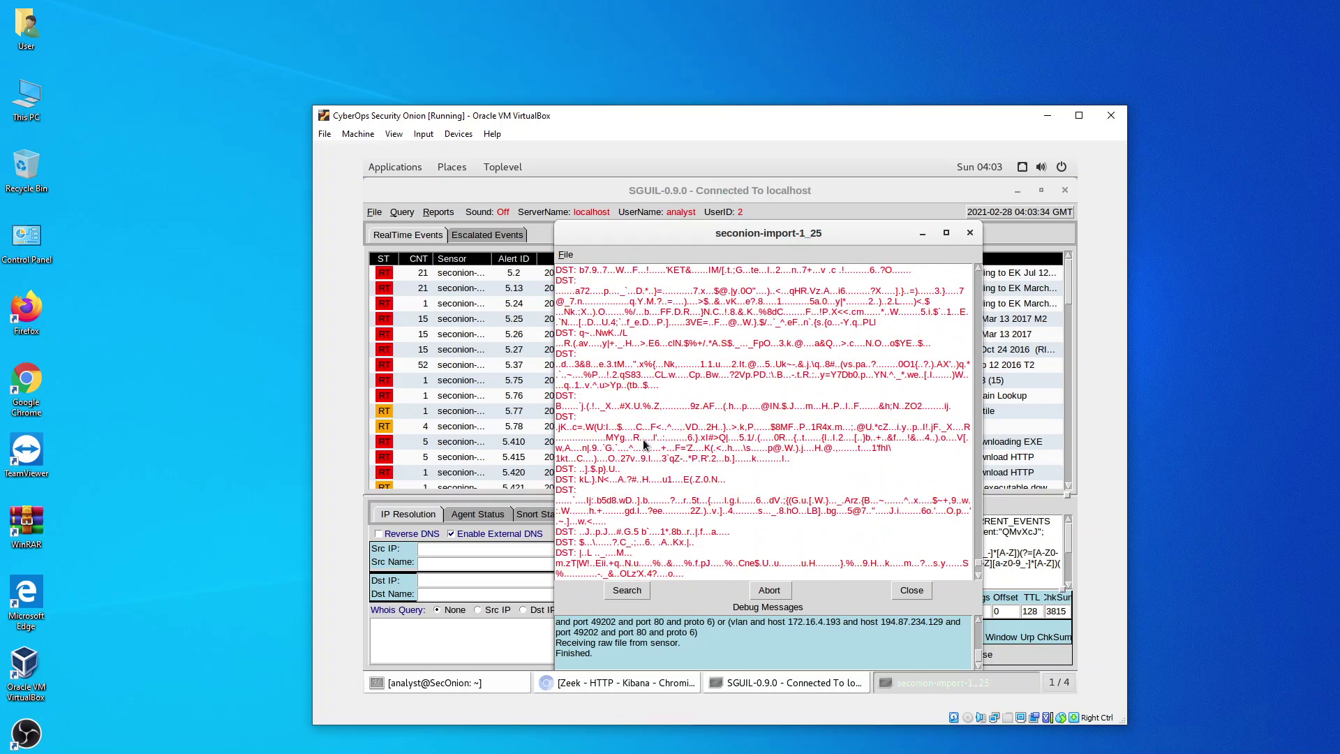
{"action": "scroll", "coordinate": [643, 444], "scroll_direction": "up", "scroll_amount": 5}
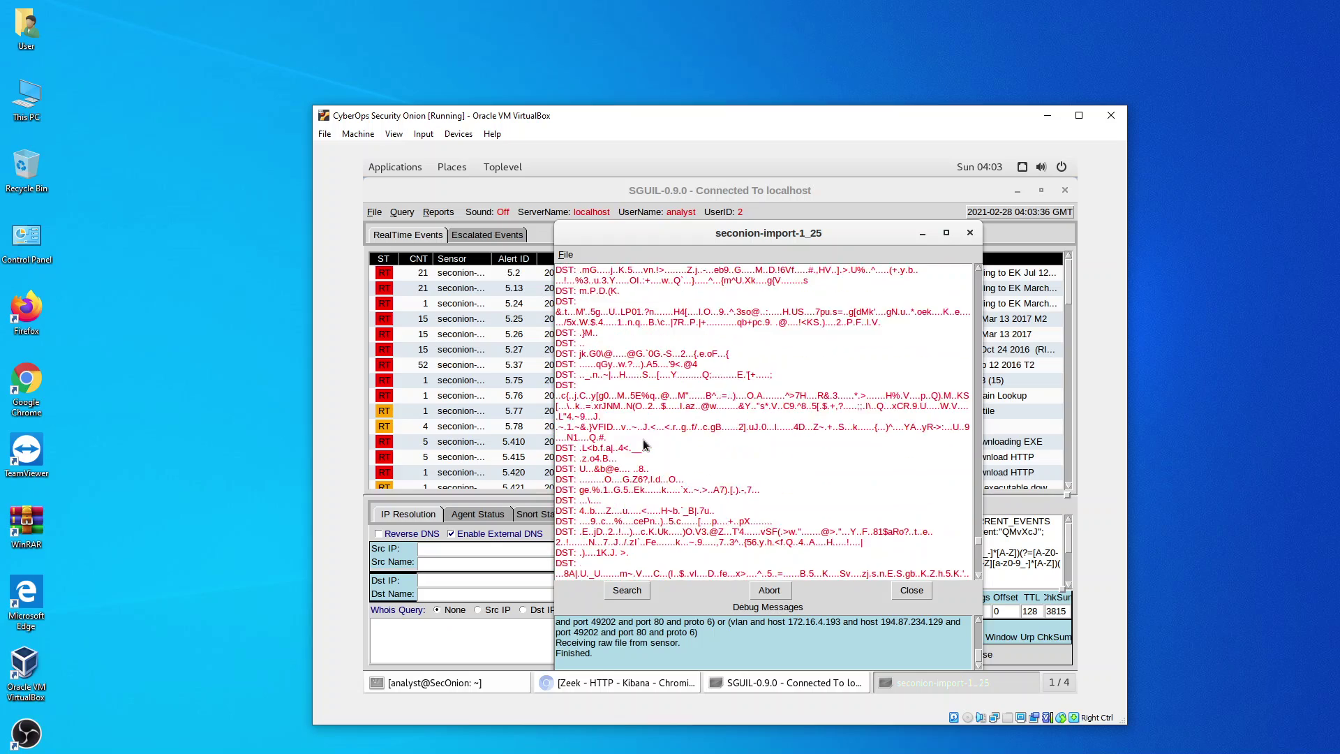
{"action": "scroll", "coordinate": [642, 444], "scroll_direction": "up", "scroll_amount": 5}
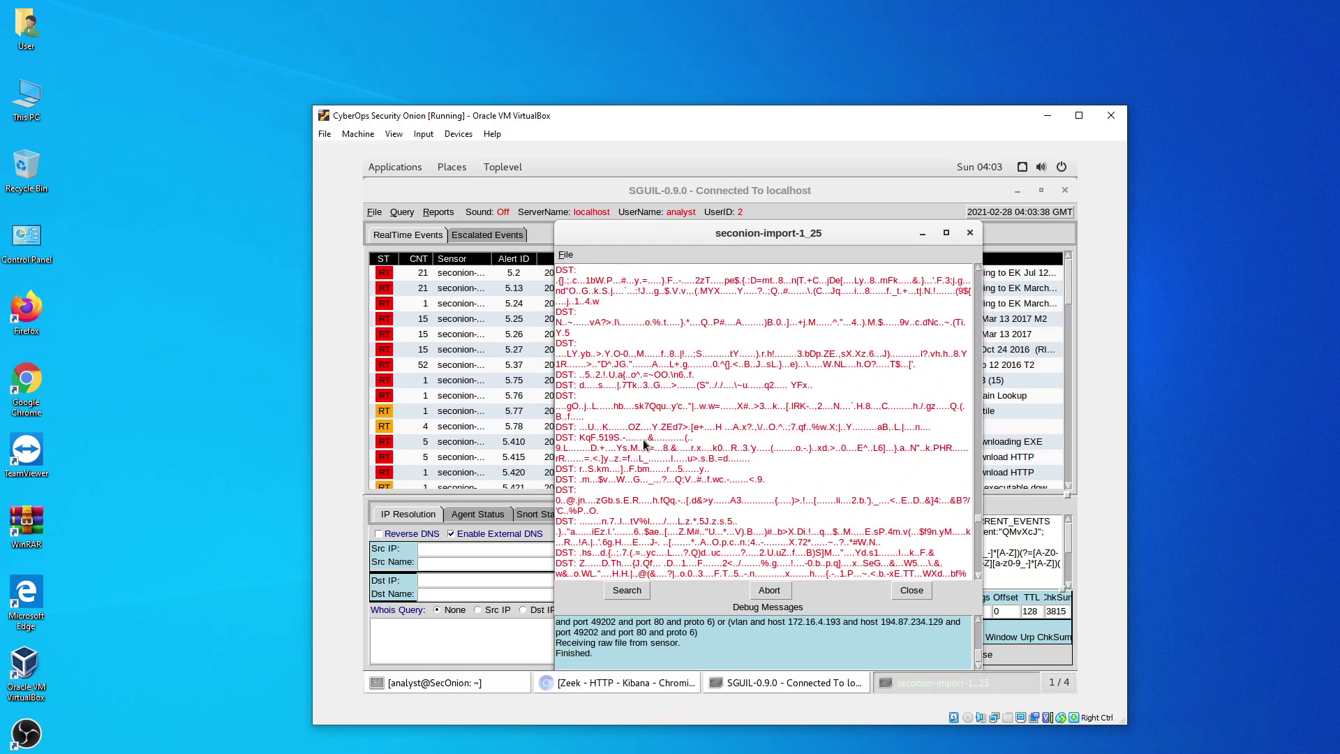
{"action": "scroll", "coordinate": [643, 439], "scroll_direction": "up", "scroll_amount": 5}
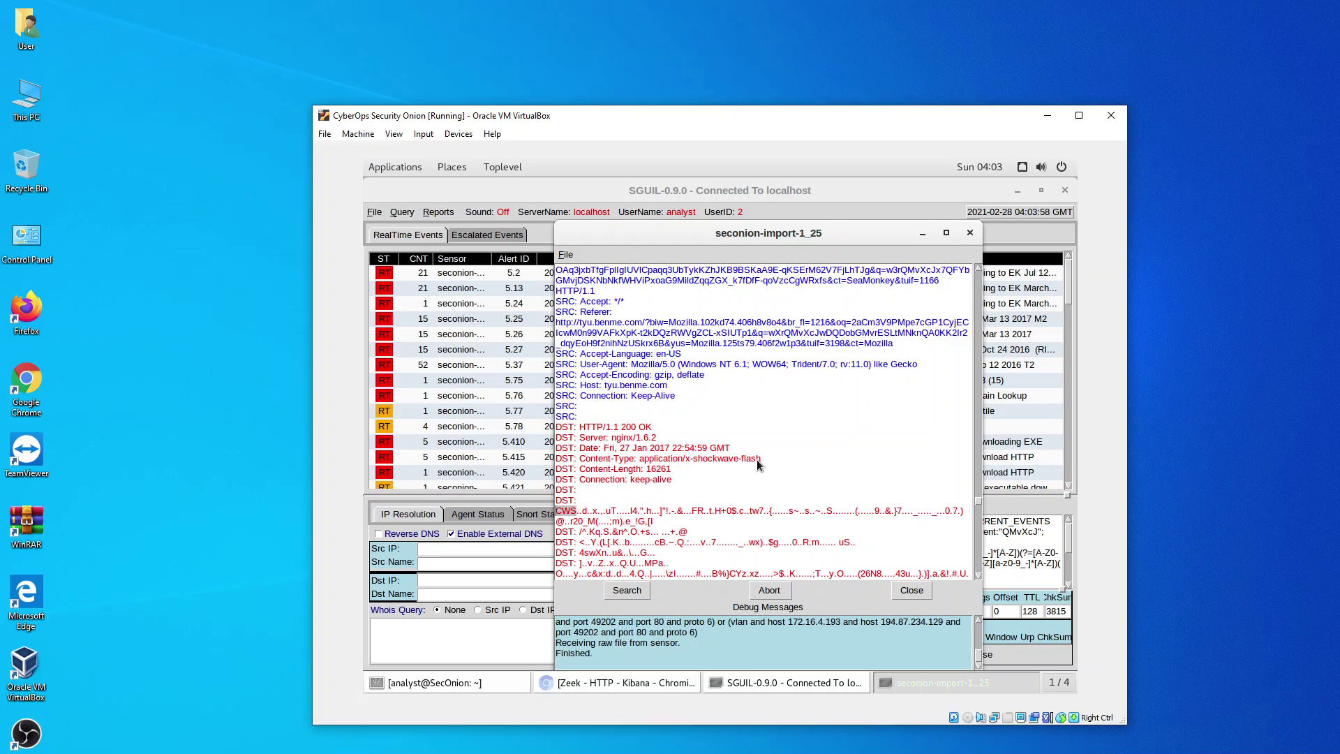
{"action": "left_click_drag", "start_coordinate": [759, 460], "coordinate": [685, 459]}
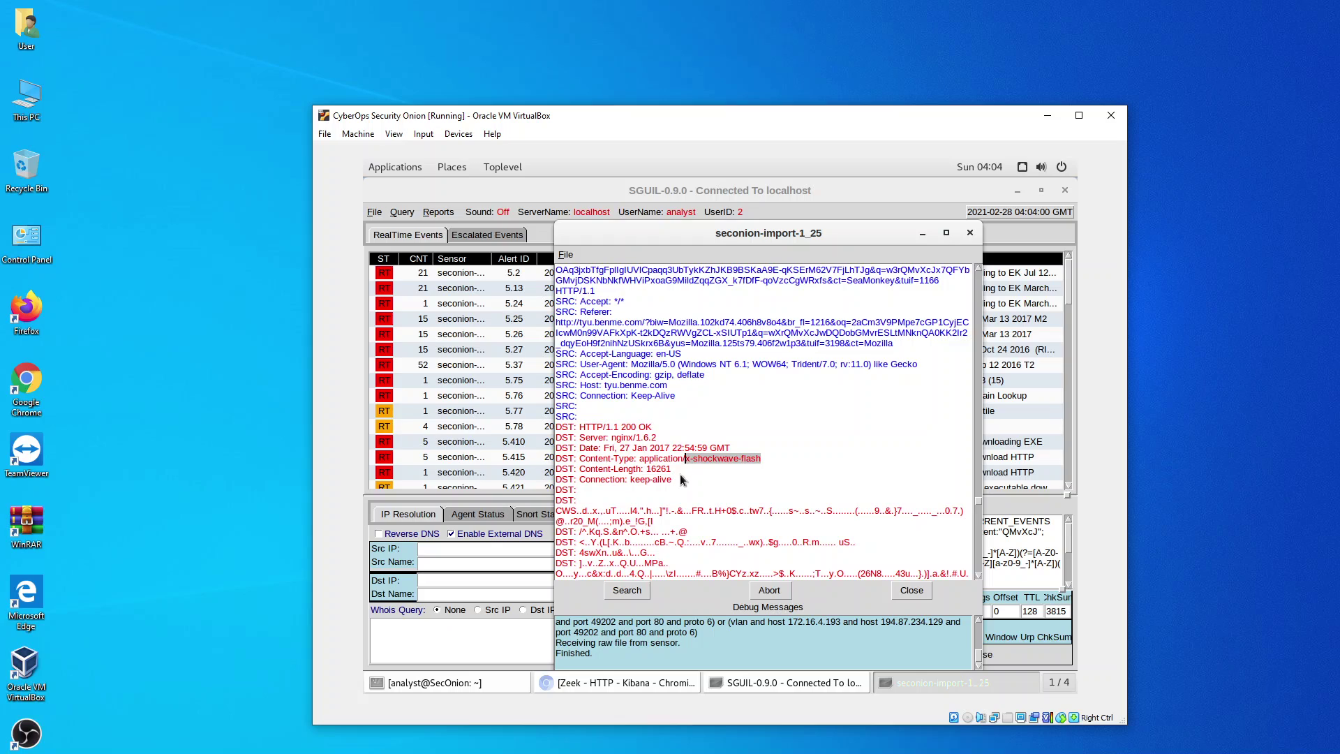
{"action": "left_click", "coordinate": [667, 512]}
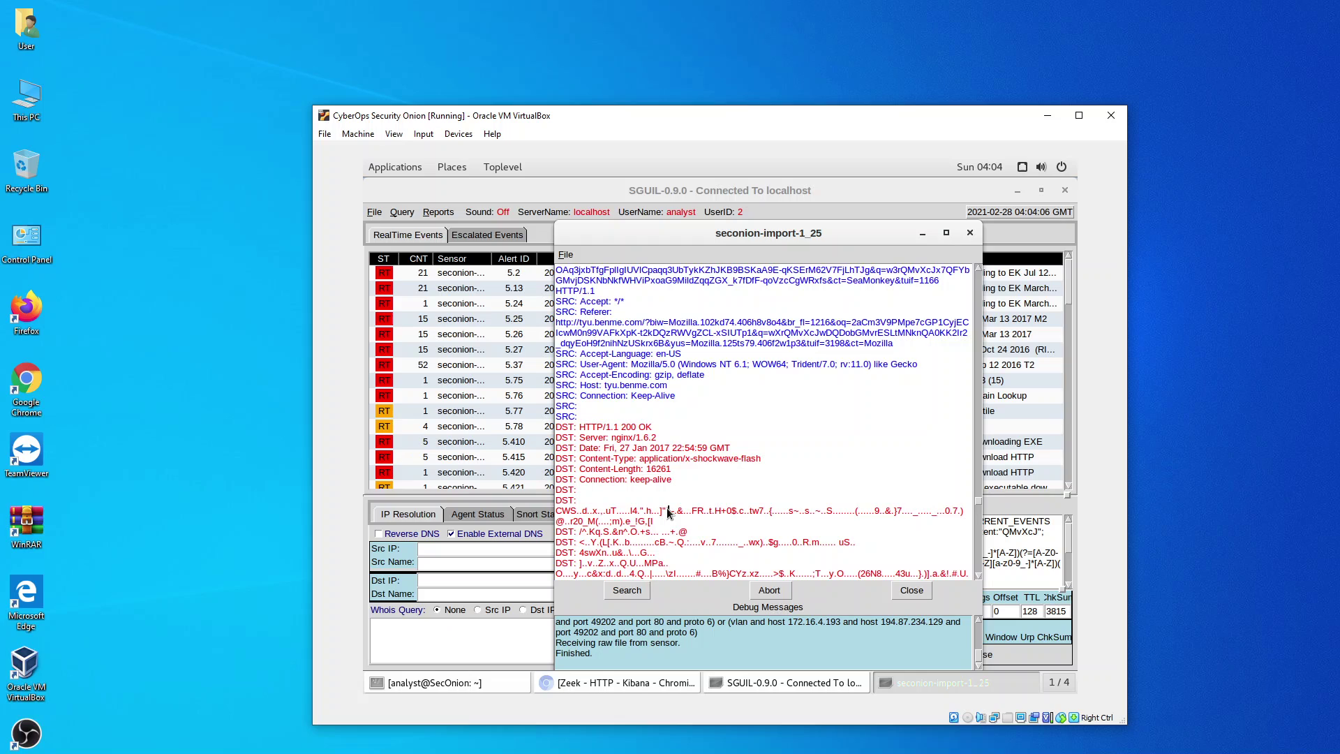
- Review the last GET request and its response headers again, then examine the rest of the transcript for further requests or files
{"action": "scroll", "coordinate": [668, 513], "scroll_direction": "up", "scroll_amount": 1}
{"action": "scroll", "coordinate": [667, 514], "scroll_direction": "up", "scroll_amount": 1}
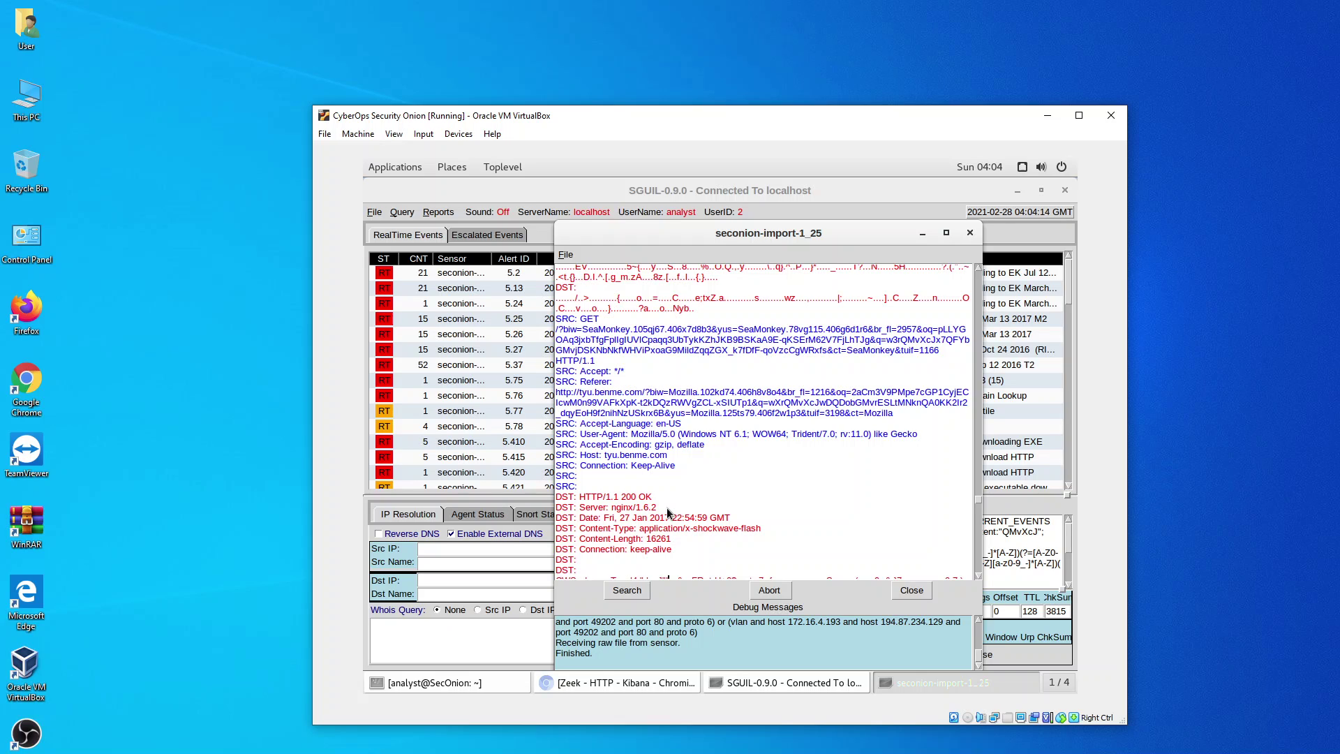
{"action": "scroll", "coordinate": [667, 512], "scroll_direction": "down", "scroll_amount": 2}
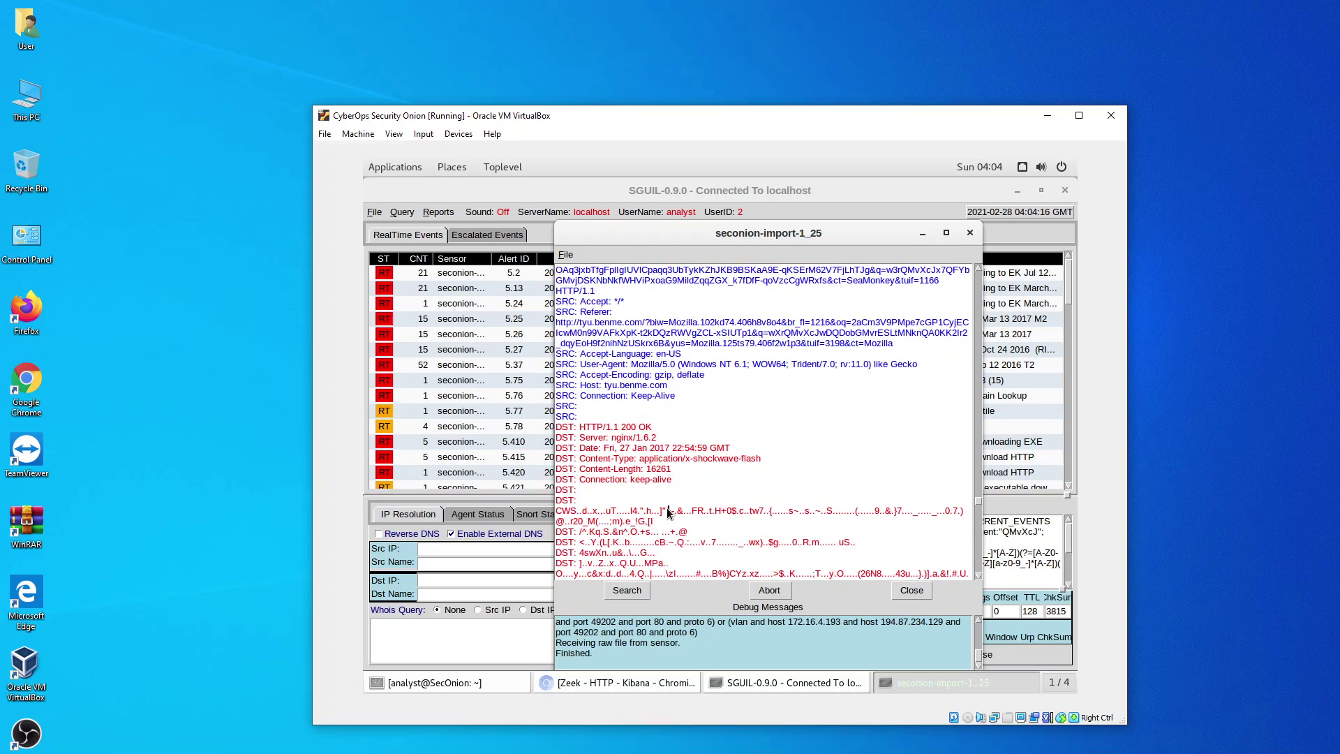
{"action": "scroll", "coordinate": [667, 511], "scroll_direction": "down", "scroll_amount": 2}
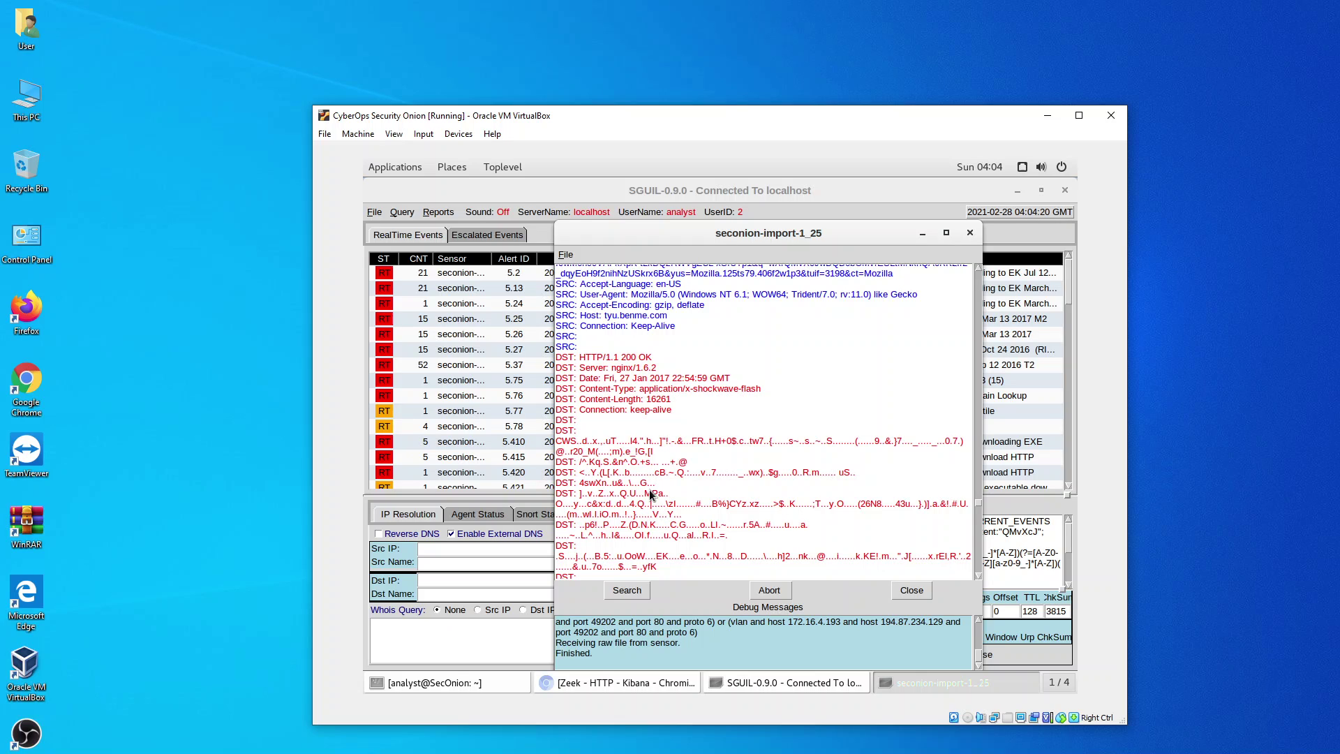
{"action": "scroll", "coordinate": [654, 505], "scroll_direction": "down", "scroll_amount": 3}
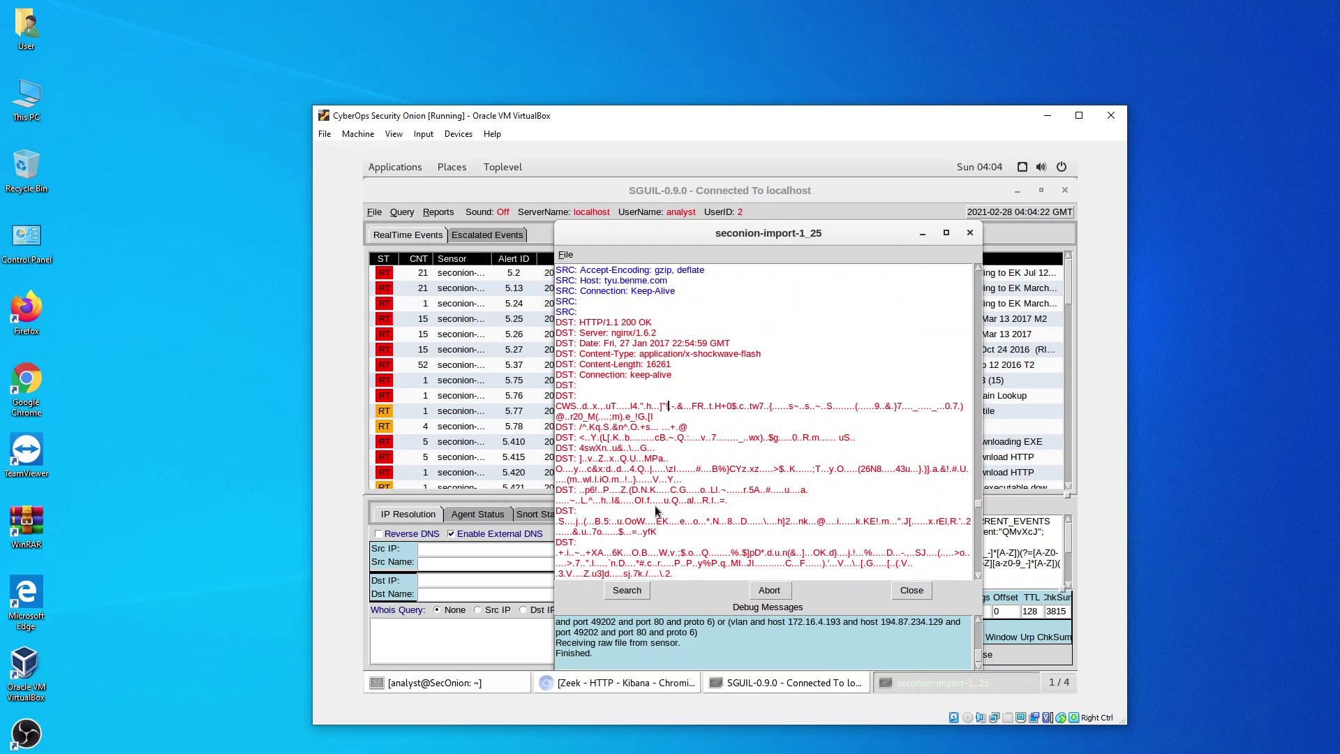
{"action": "scroll", "coordinate": [655, 512], "scroll_direction": "down", "scroll_amount": 5}
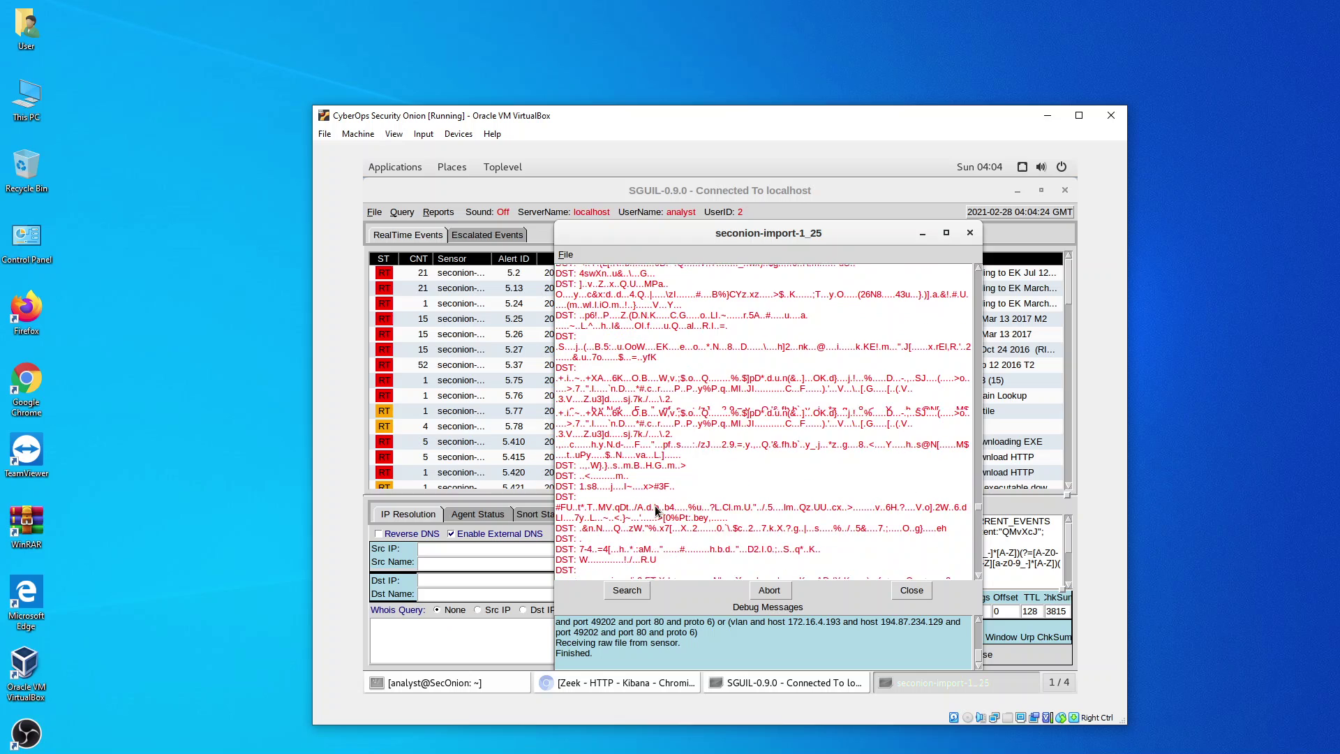
{"action": "scroll", "coordinate": [655, 505], "scroll_direction": "down", "scroll_amount": 4}
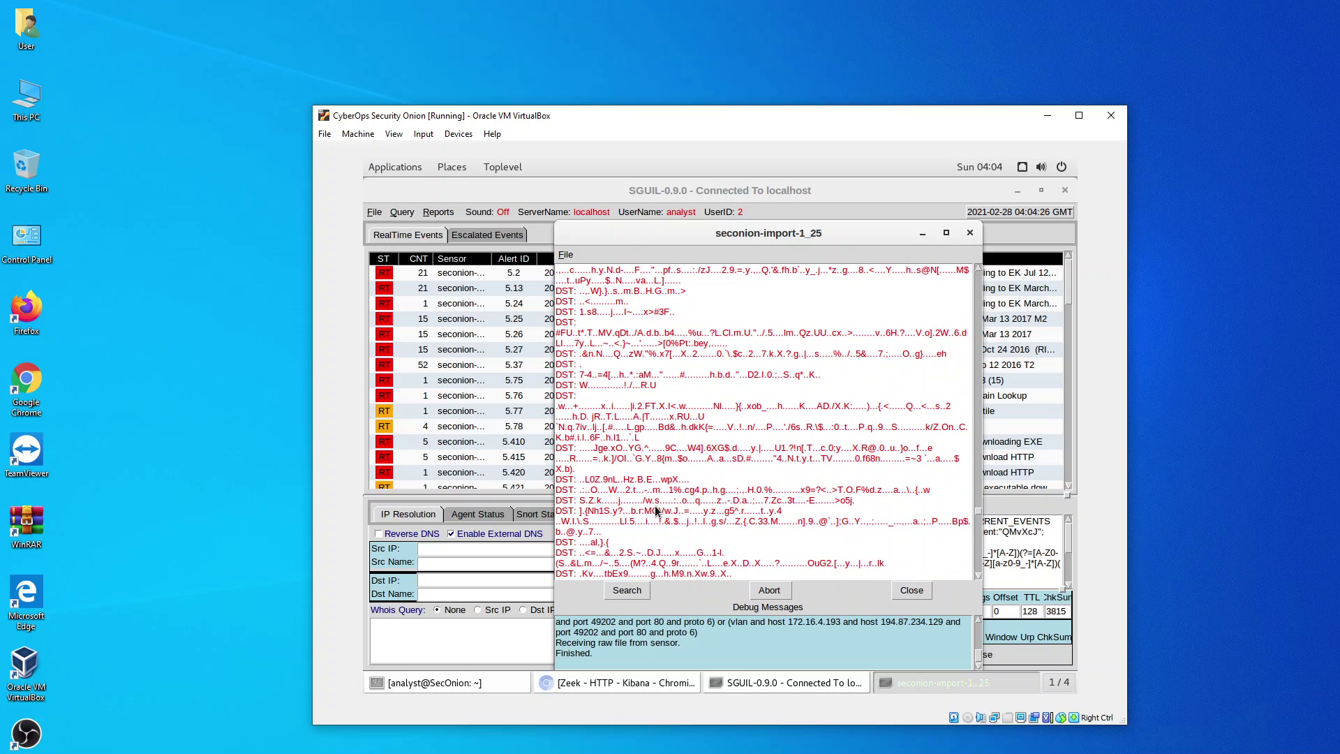
{"action": "scroll", "coordinate": [654, 511], "scroll_direction": "down", "scroll_amount": 6}
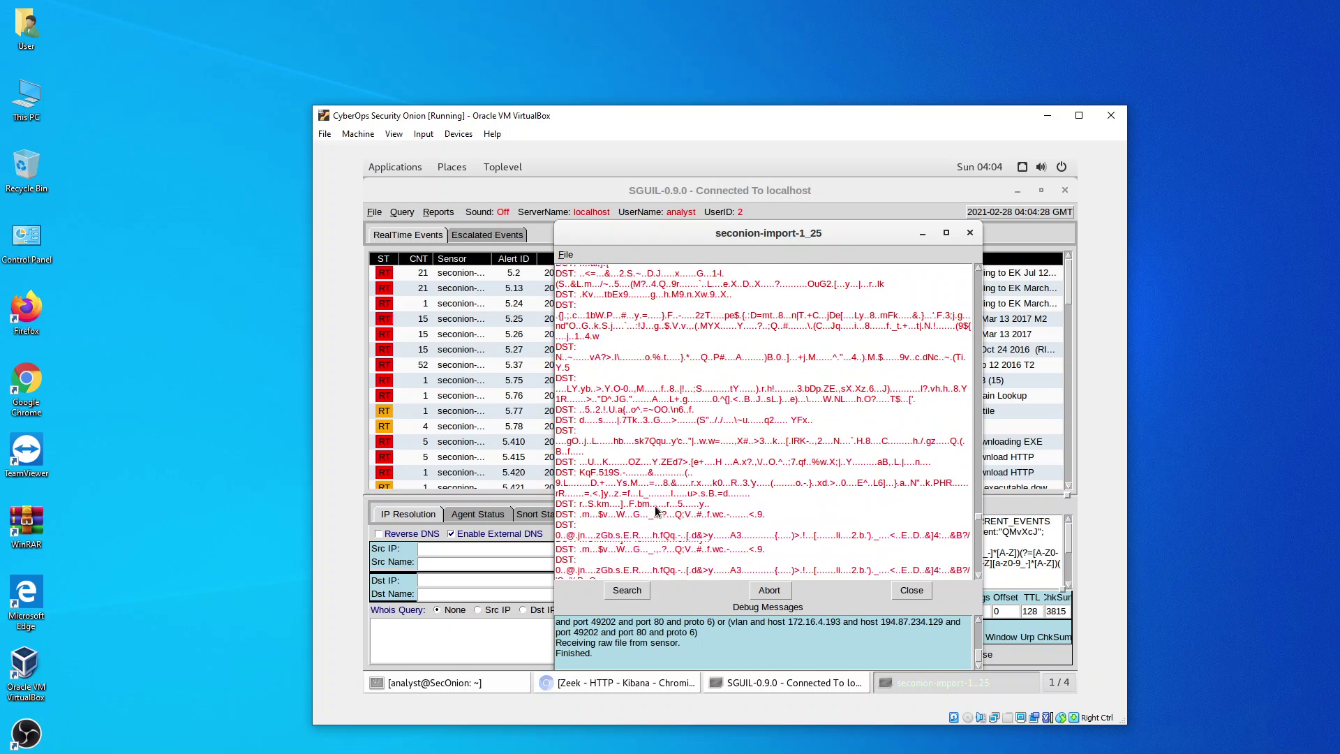
{"action": "scroll", "coordinate": [656, 511], "scroll_direction": "down", "scroll_amount": 8}
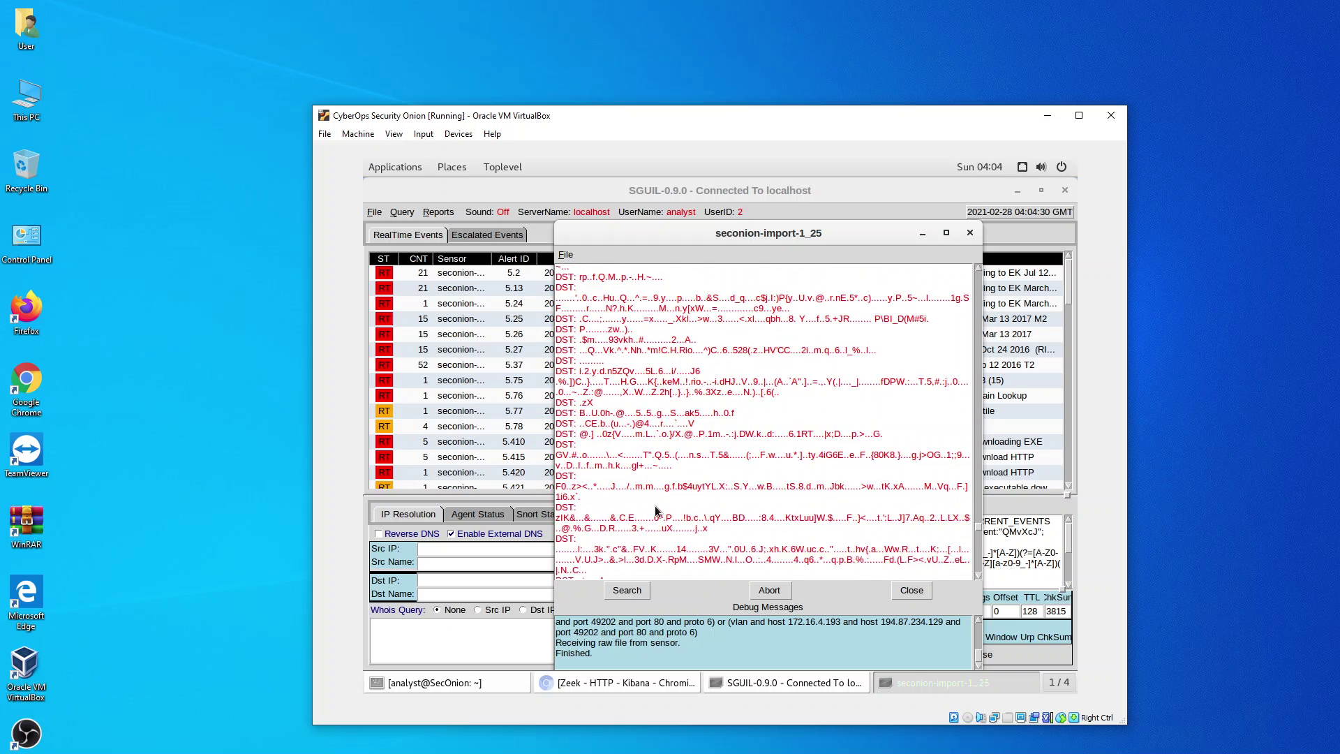
{"action": "scroll", "coordinate": [655, 509], "scroll_direction": "down", "scroll_amount": 8}
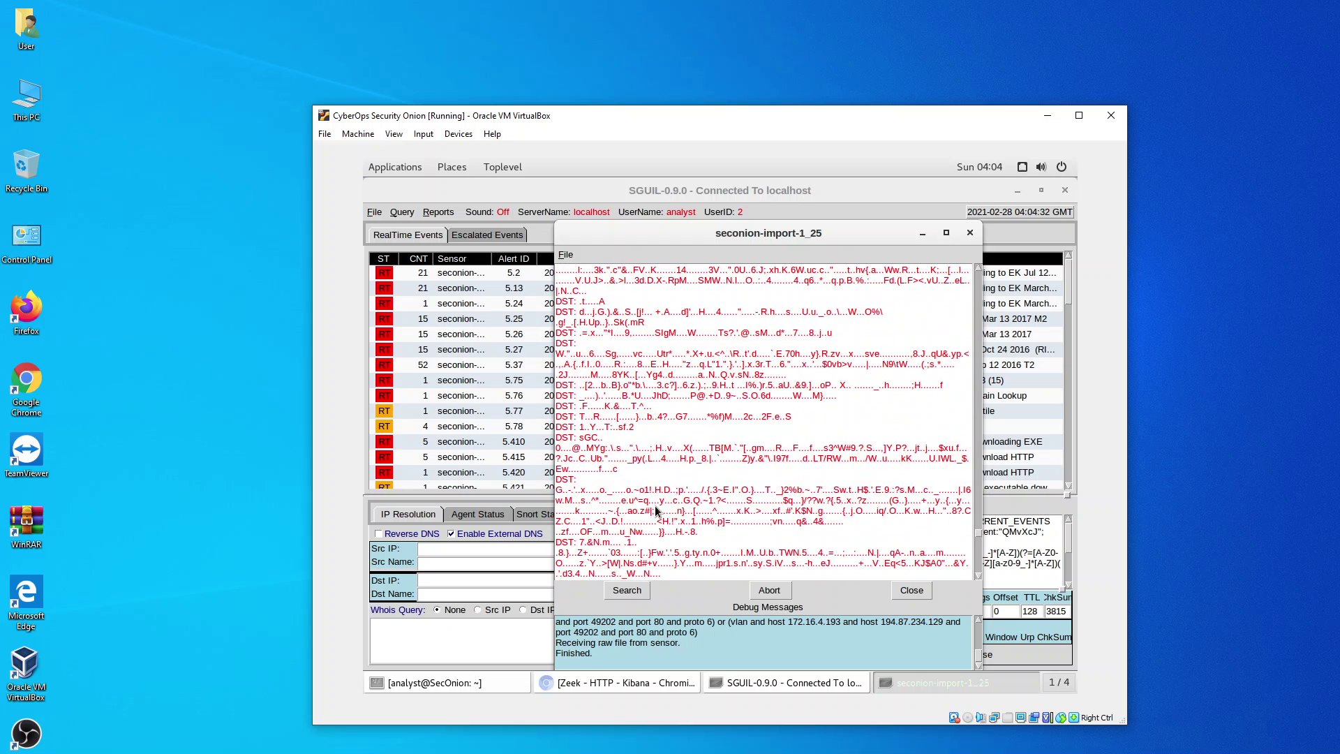
{"action": "scroll", "coordinate": [654, 511], "scroll_direction": "down", "scroll_amount": 4}
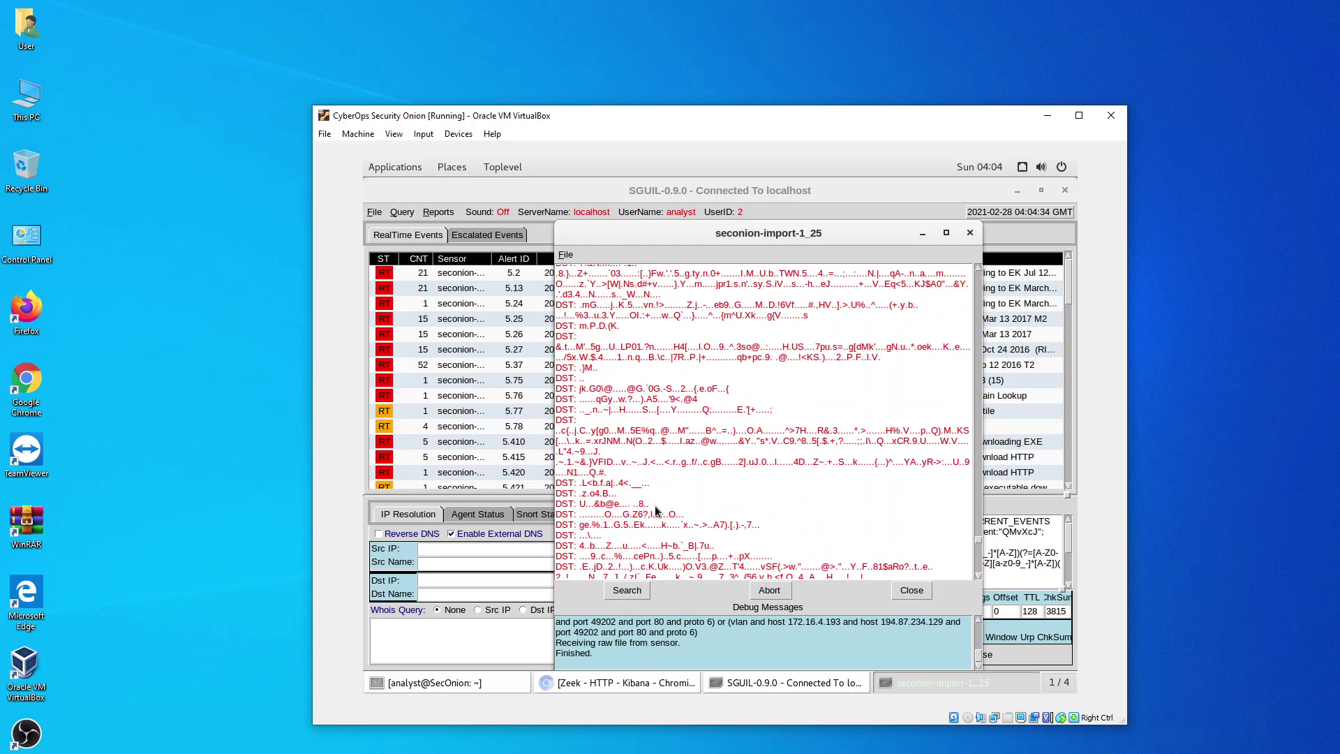
{"action": "scroll", "coordinate": [654, 505], "scroll_direction": "down", "scroll_amount": 8}
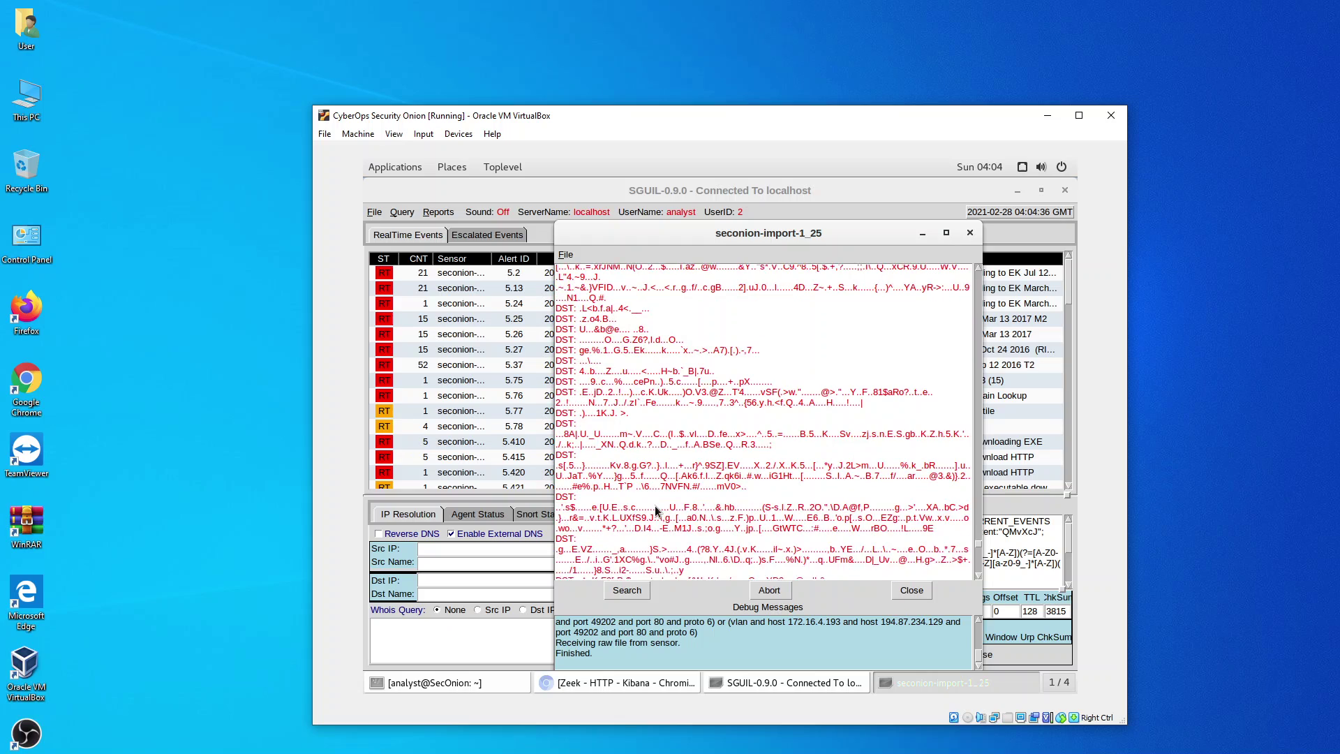
{"action": "scroll", "coordinate": [655, 505], "scroll_direction": "down", "scroll_amount": 8}
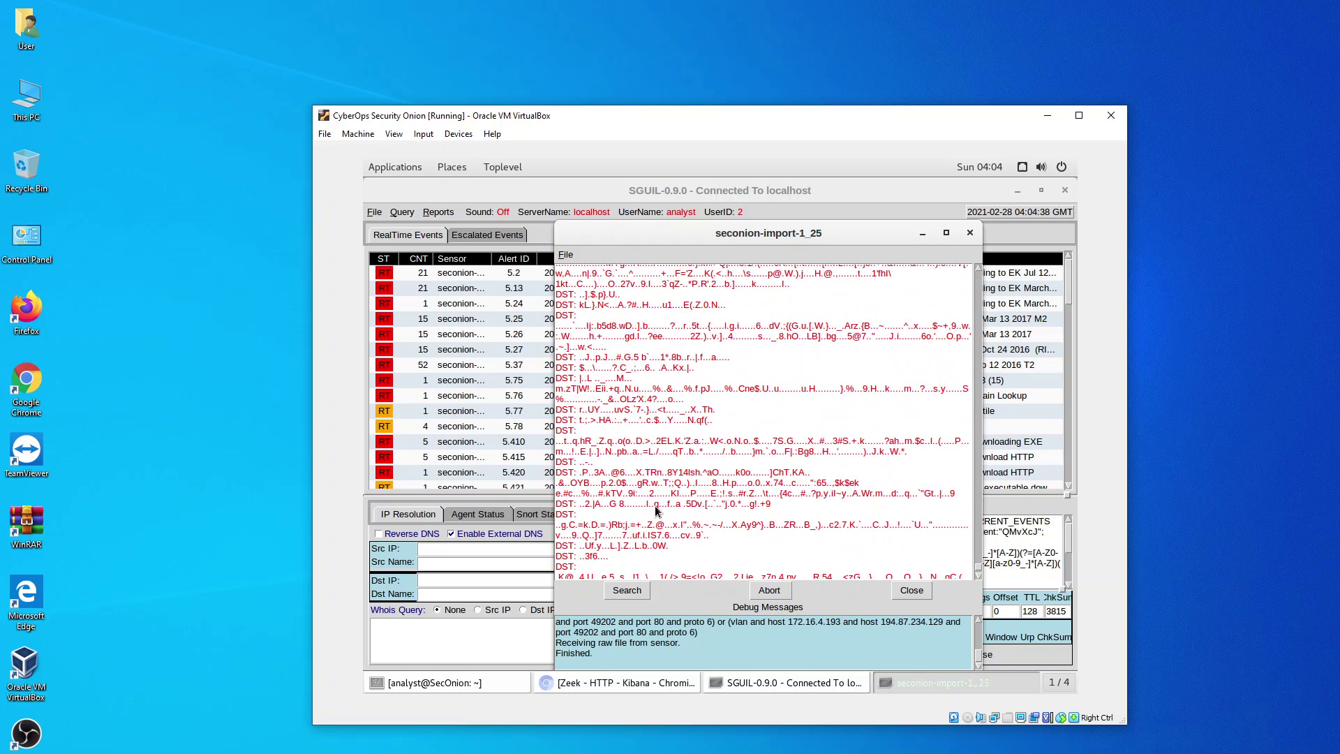
{"action": "scroll", "coordinate": [654, 506], "scroll_direction": "down", "scroll_amount": 8}
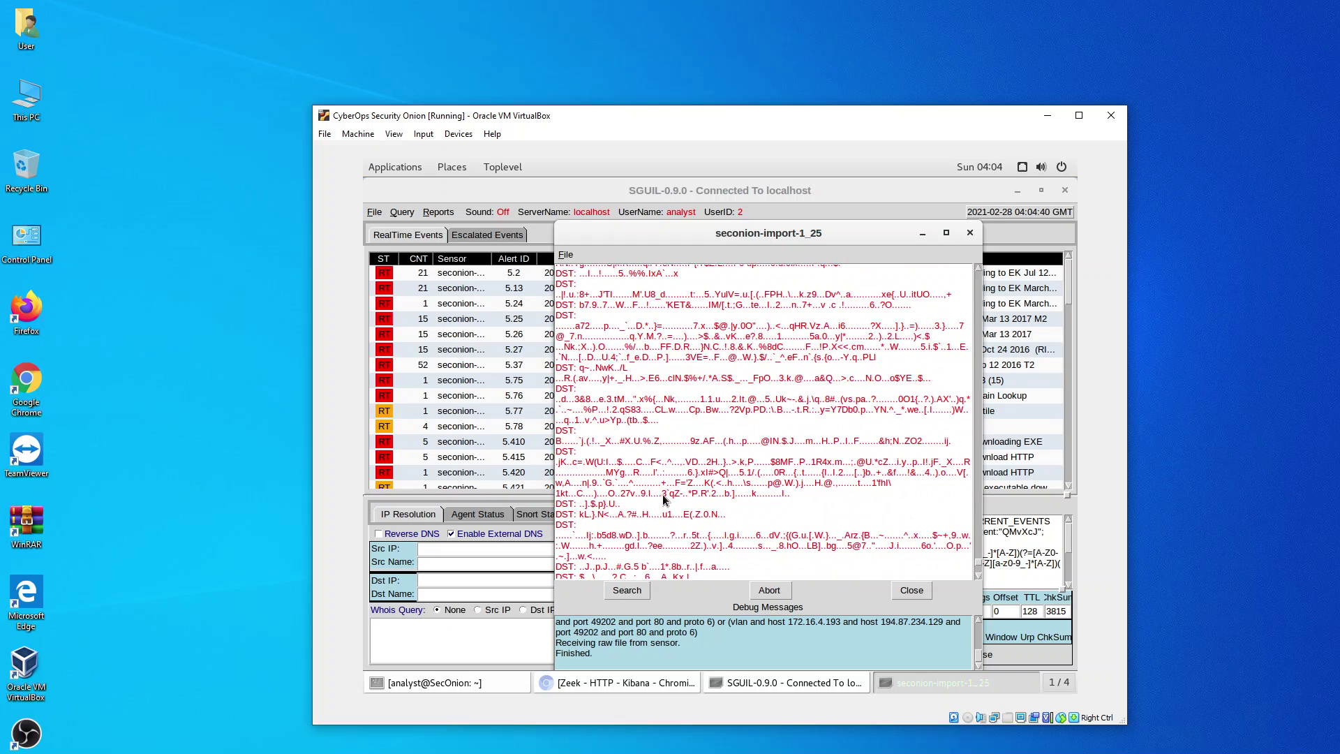
{"action": "scroll", "coordinate": [676, 491], "scroll_direction": "up", "scroll_amount": 8}
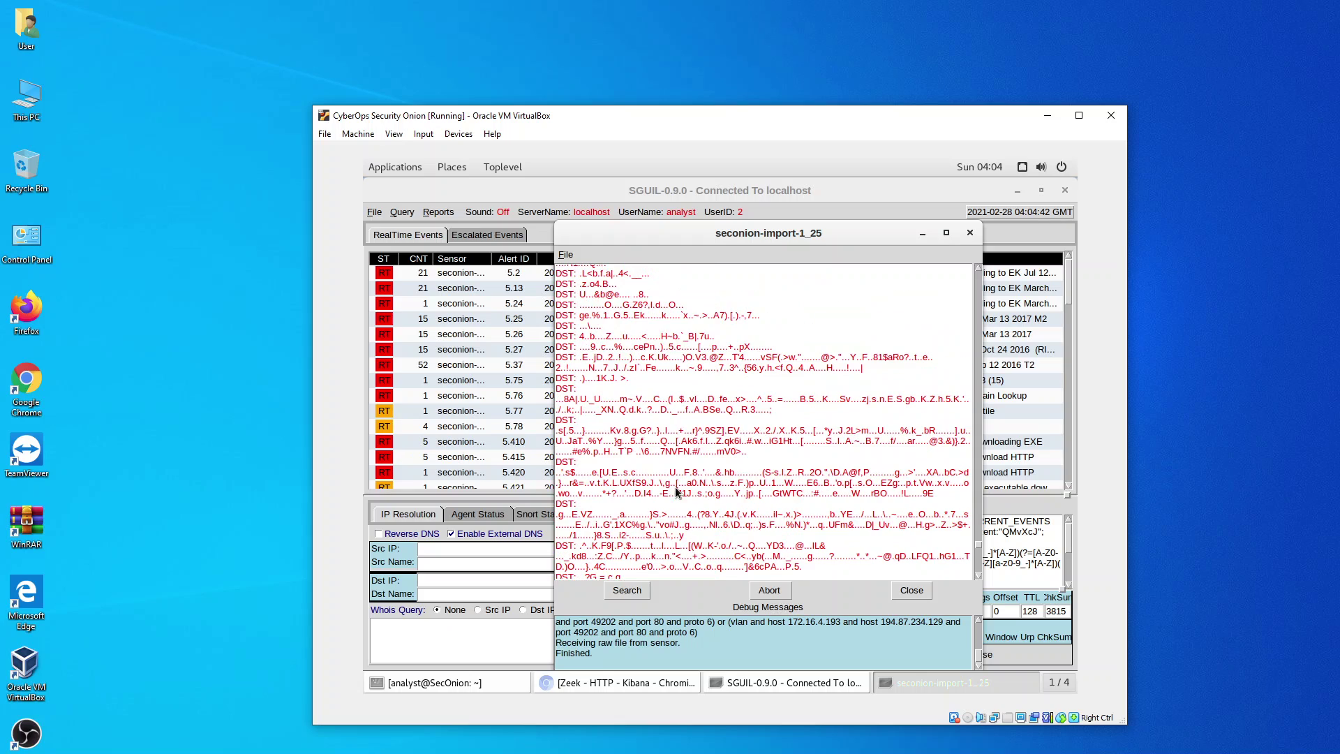
- Close the alert 5.25 transcript and pivot from alert 5.25 to NetworkMiner
{"action": "left_click", "coordinate": [900, 591]}
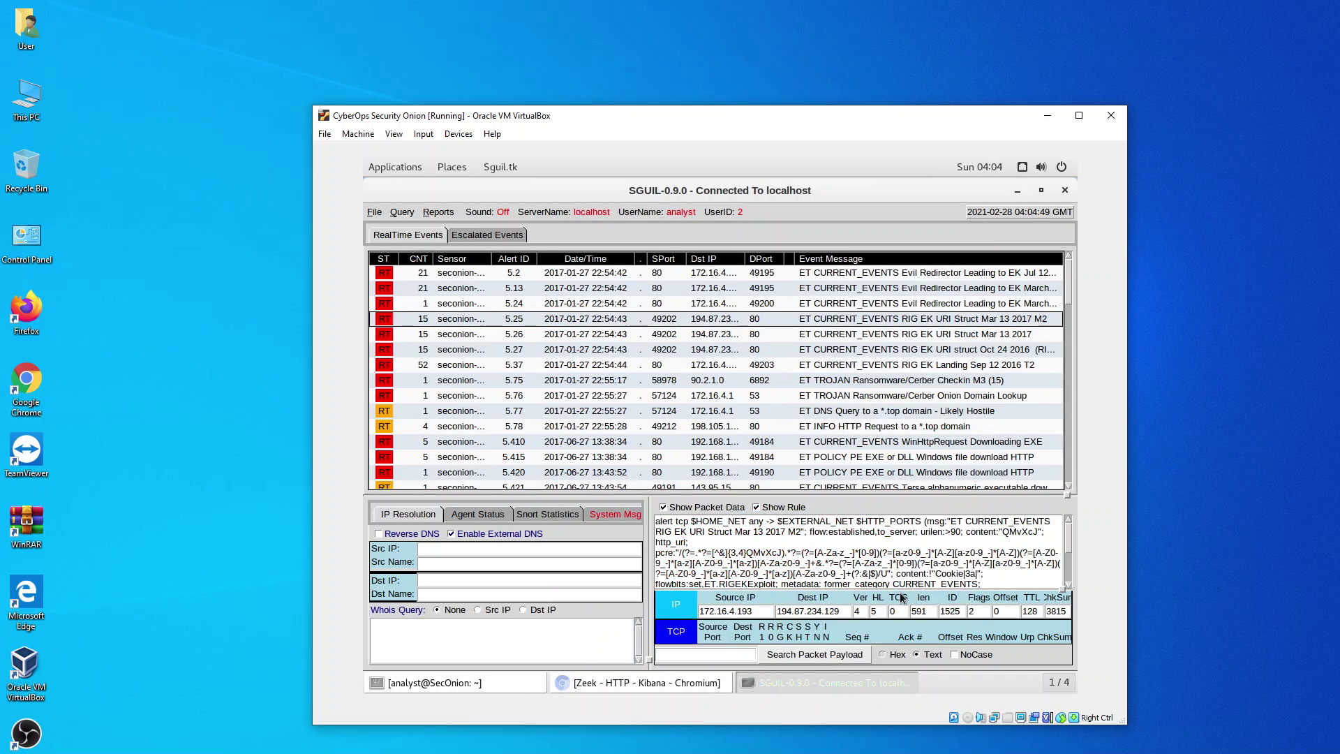
{"action": "left_click", "coordinate": [576, 325]}
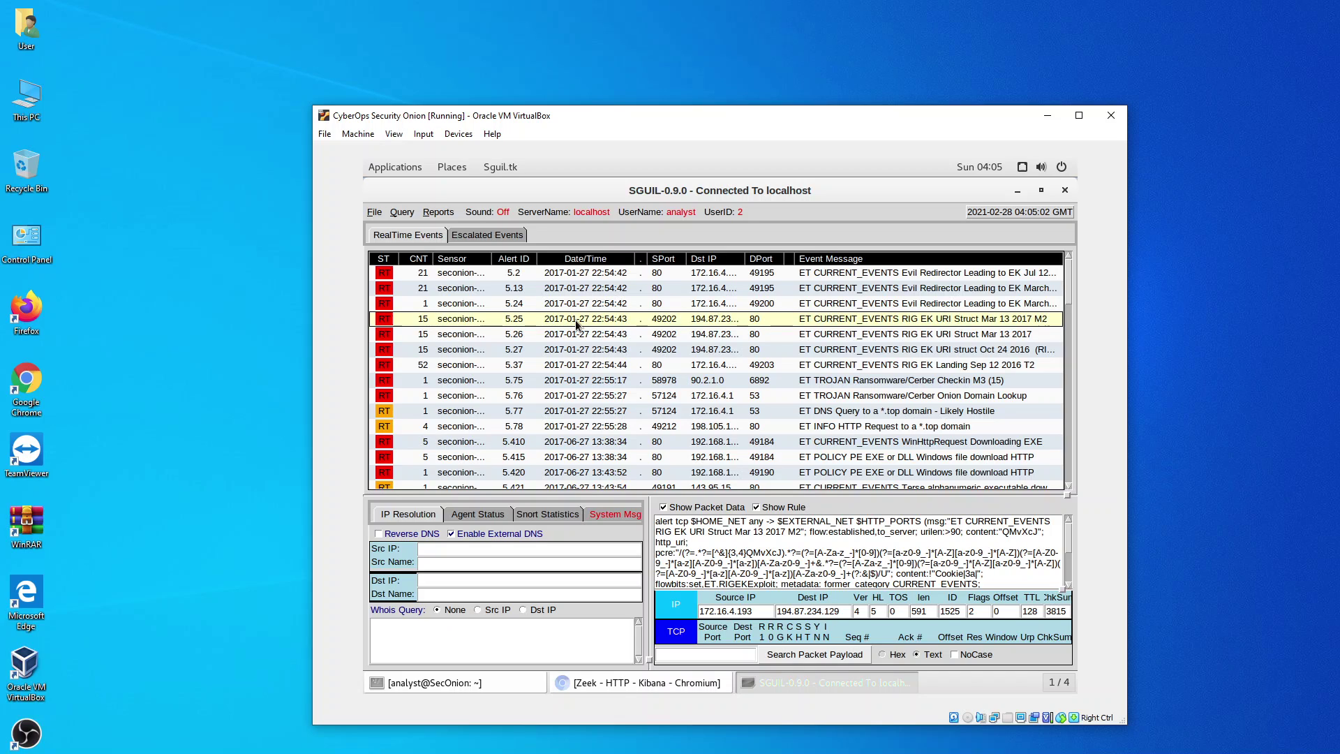
{"action": "right_click", "coordinate": [506, 320]}
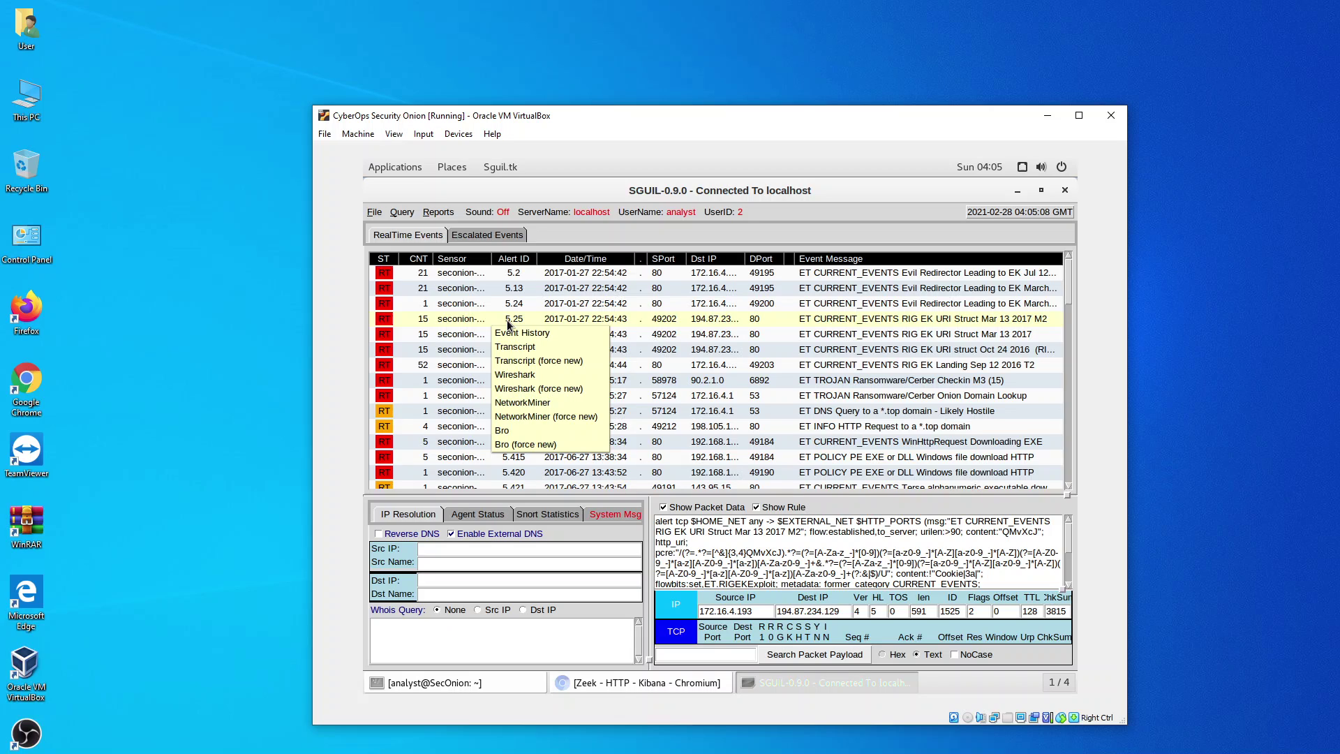
{"action": "left_click", "coordinate": [539, 404]}
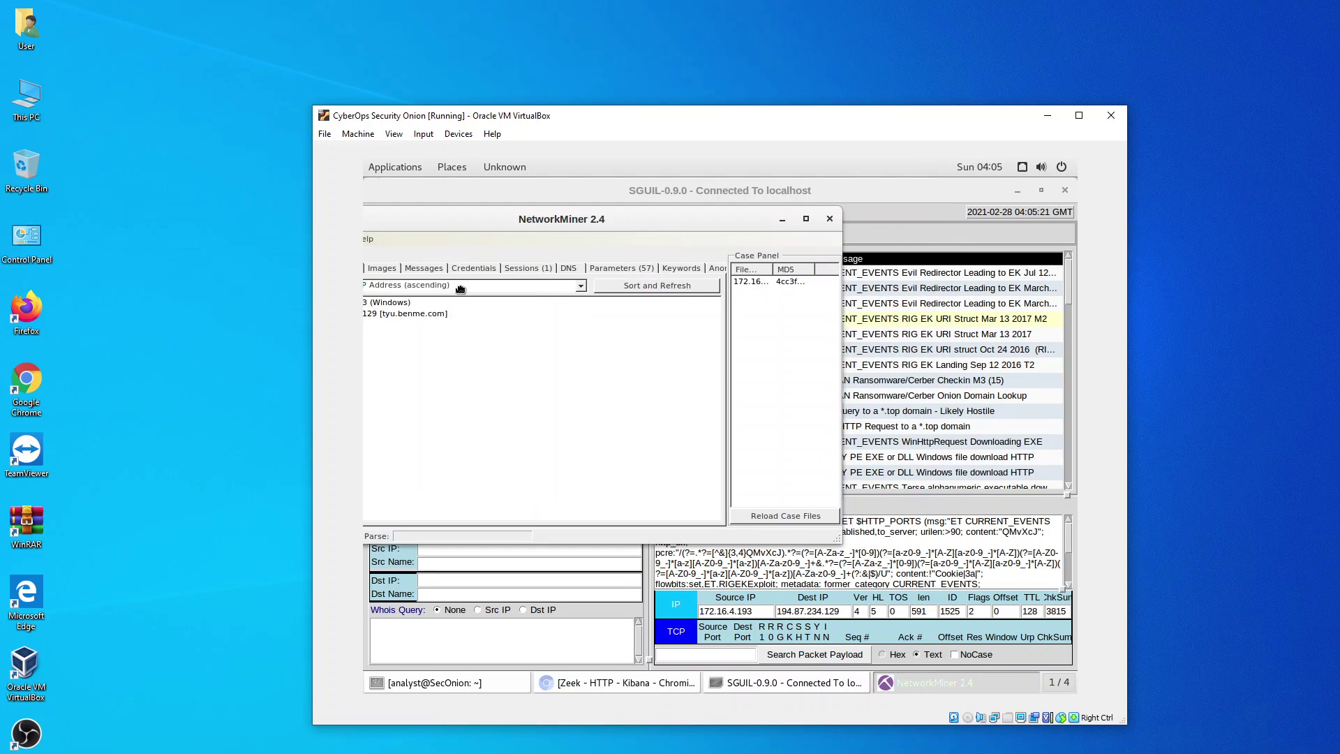
- Bring the NetworkMiner window to the front and move it so its whole hosts list is in view
{"action": "left_click", "coordinate": [717, 484]}
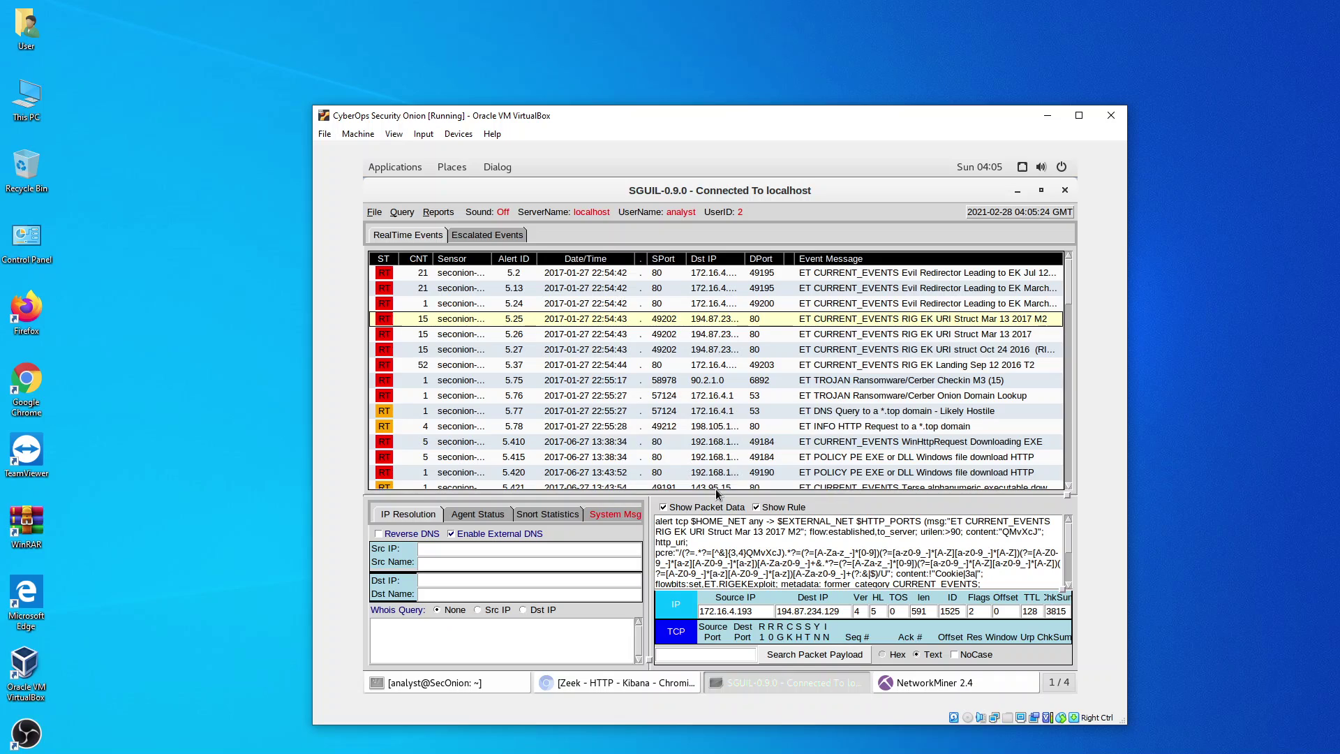
{"action": "left_click", "coordinate": [907, 689]}
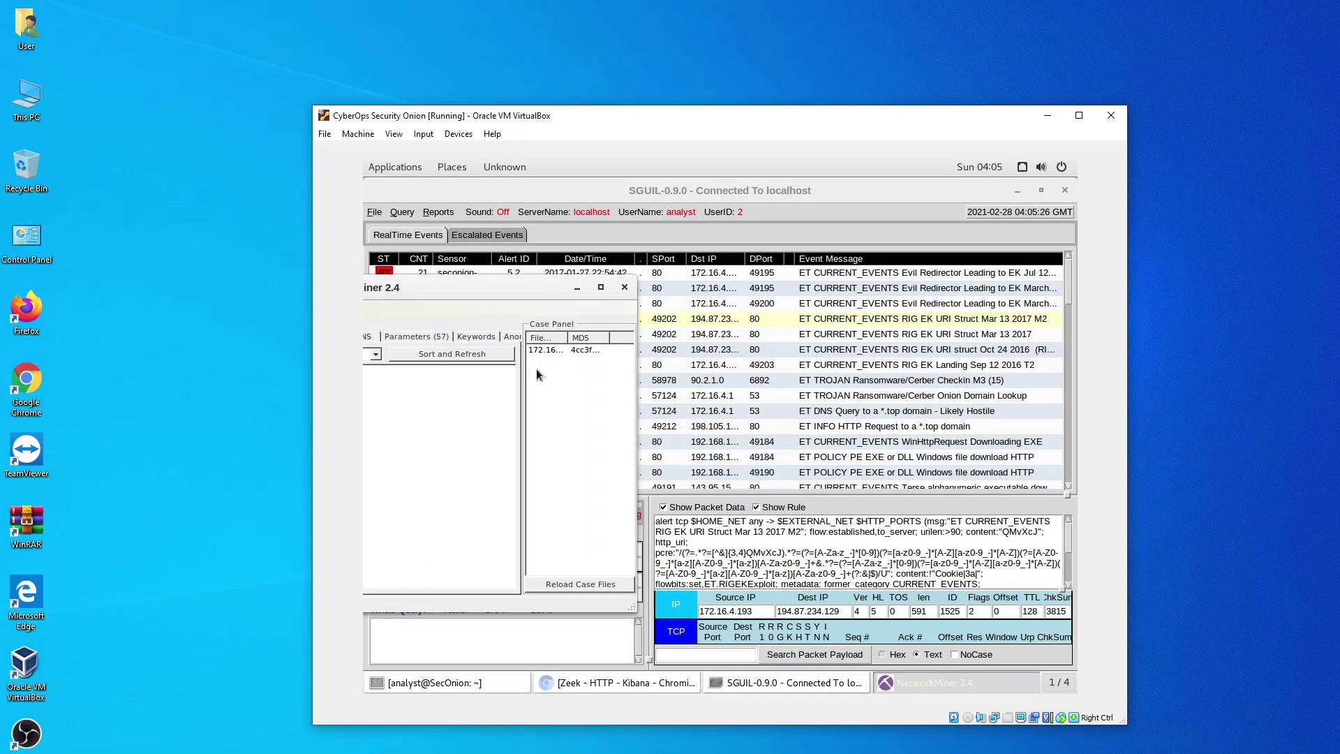
{"action": "left_click_drag", "start_coordinate": [537, 285], "coordinate": [898, 266]}
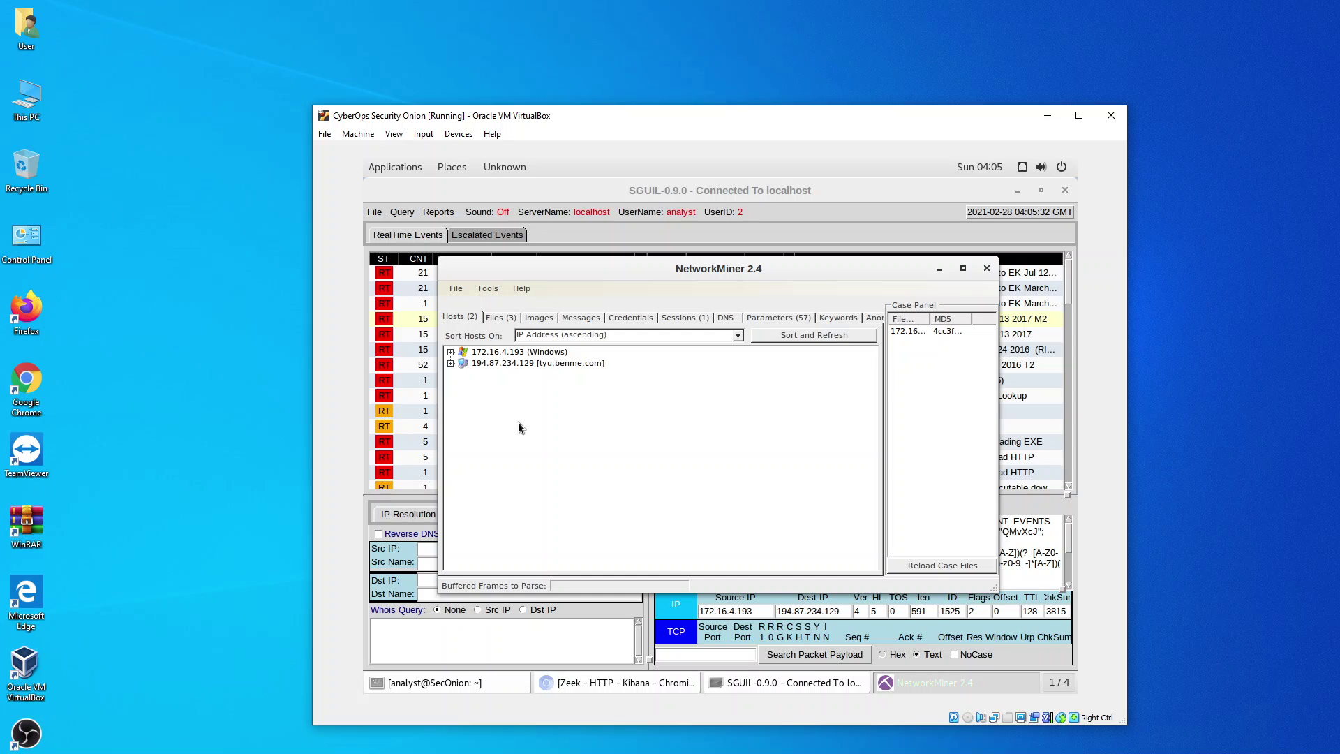
- Inspect the details of hosts 172.16.4.193 and 194.87.234.129, collapsing each entry again
{"action": "left_click", "coordinate": [450, 352]}
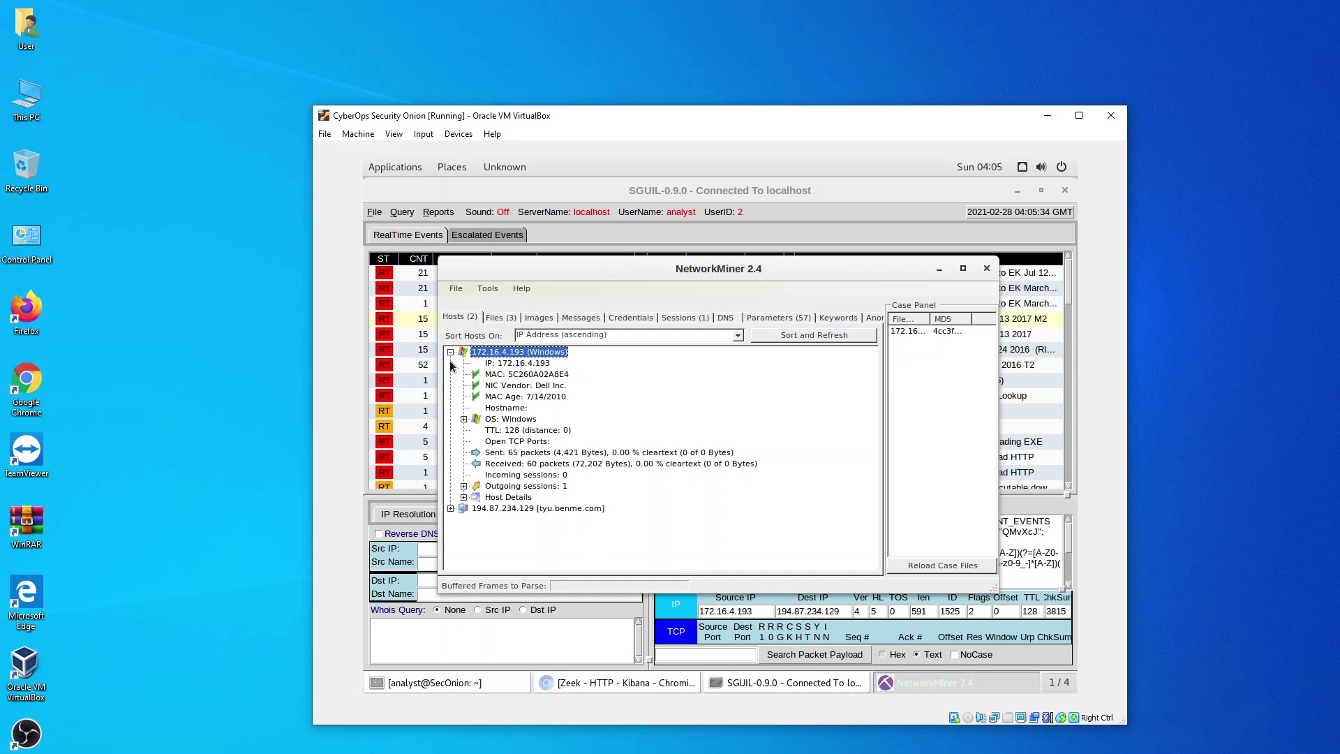
{"action": "left_click", "coordinate": [450, 352]}
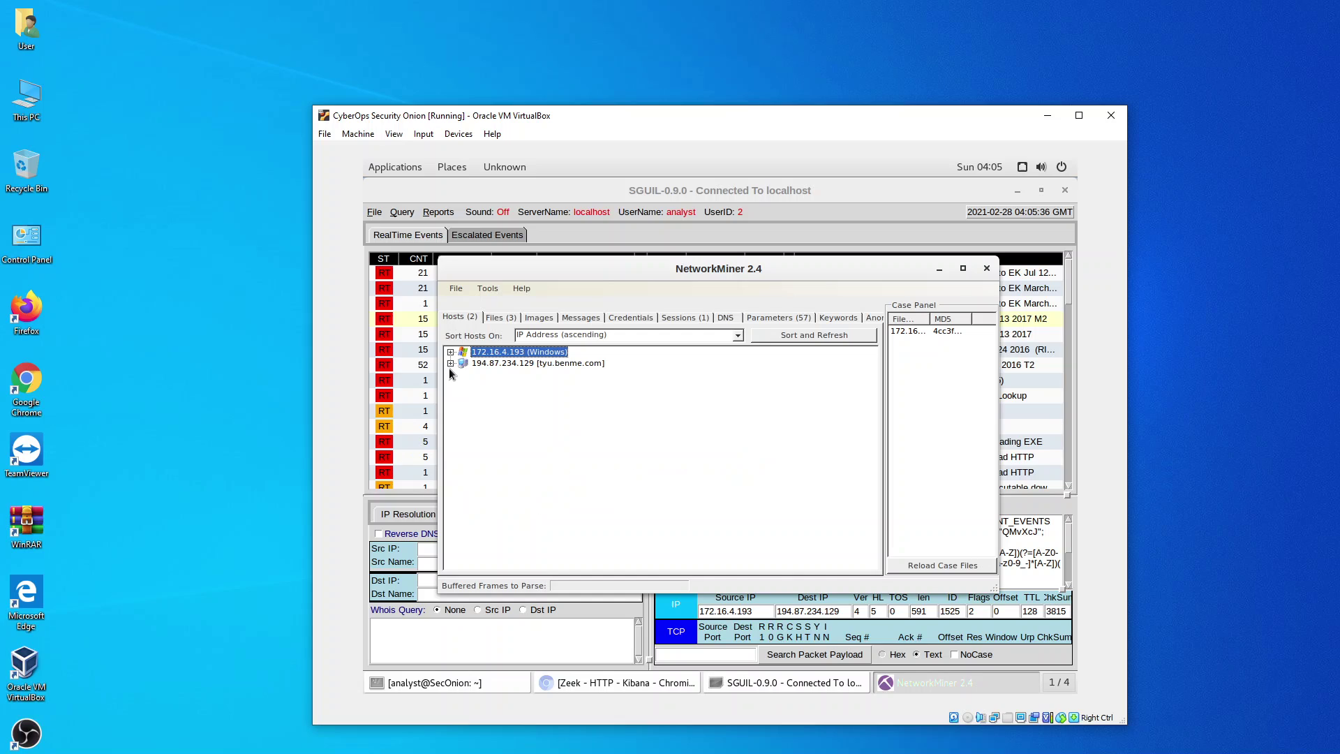
{"action": "left_click", "coordinate": [451, 363]}
{"action": "left_click", "coordinate": [450, 363]}
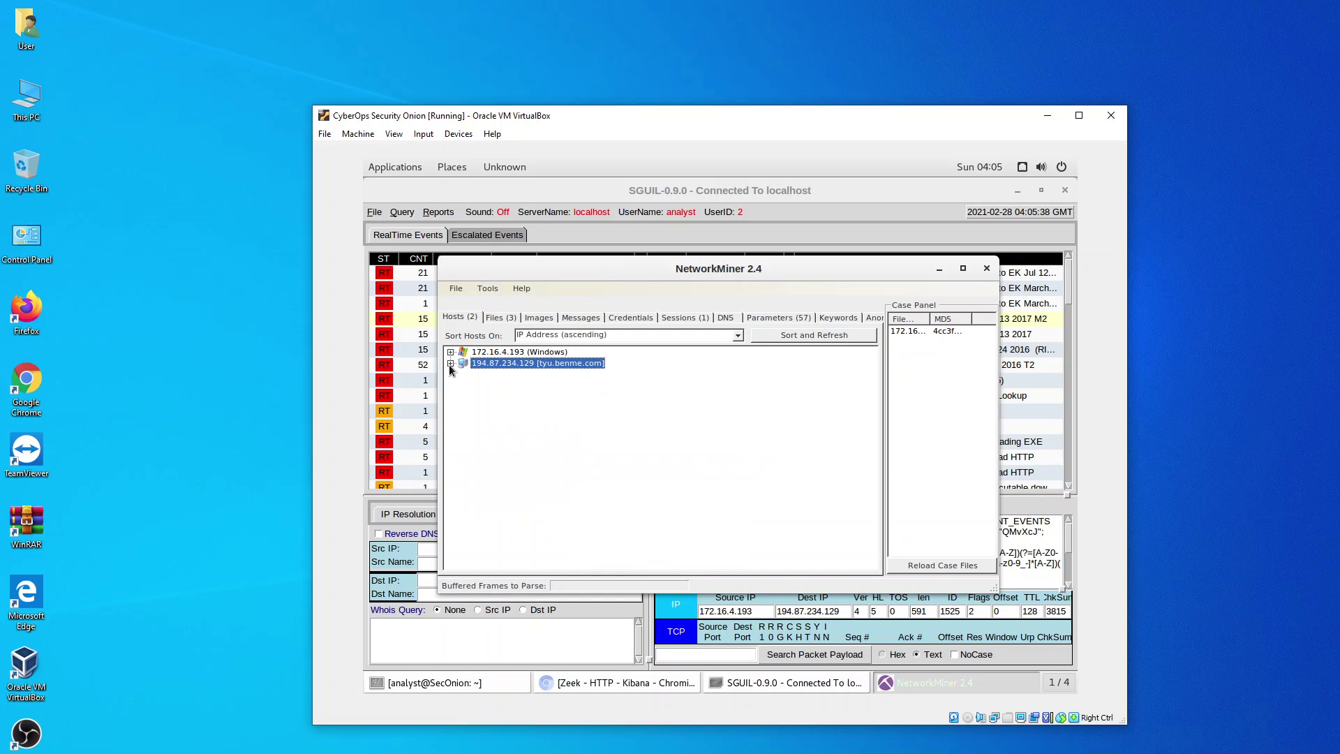
- Review the files NetworkMiner extracted from the alert's traffic, including their names, types and source host, and close NetworkMiner
{"action": "left_click", "coordinate": [497, 319]}
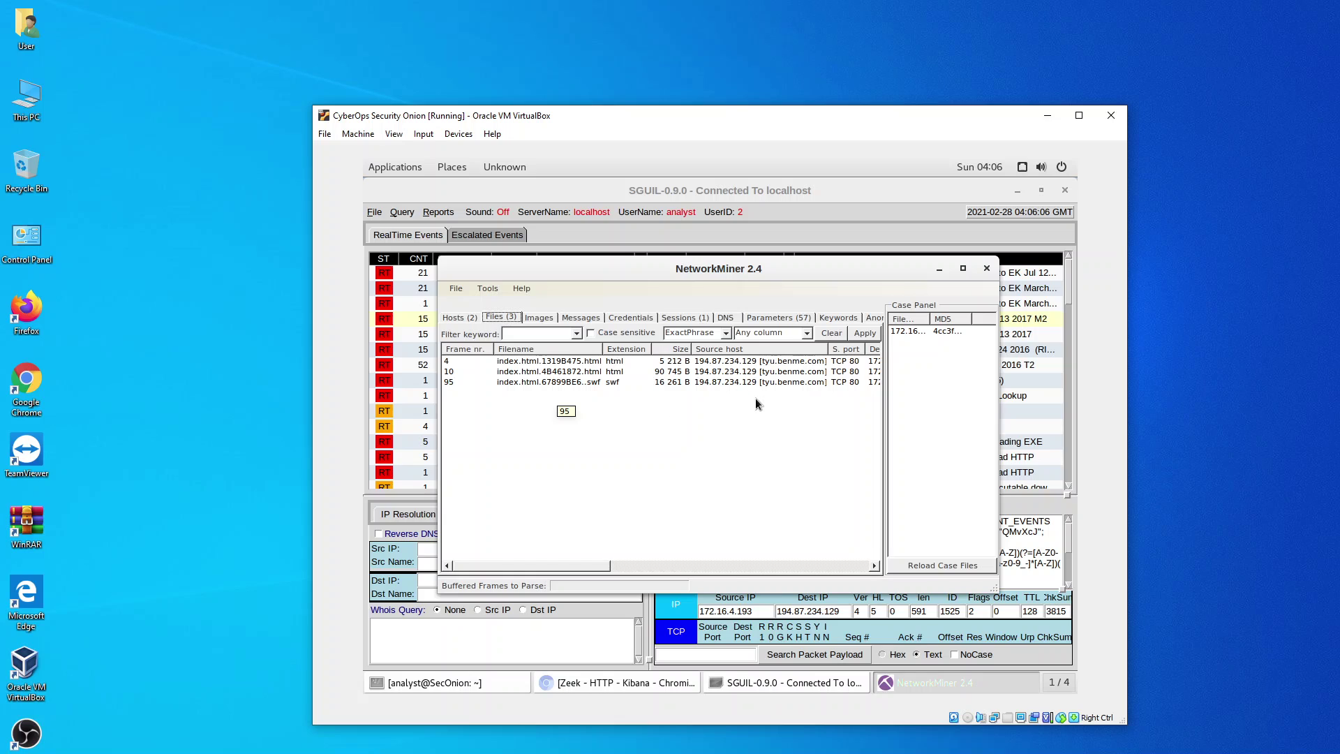
{"action": "left_click", "coordinate": [986, 268]}
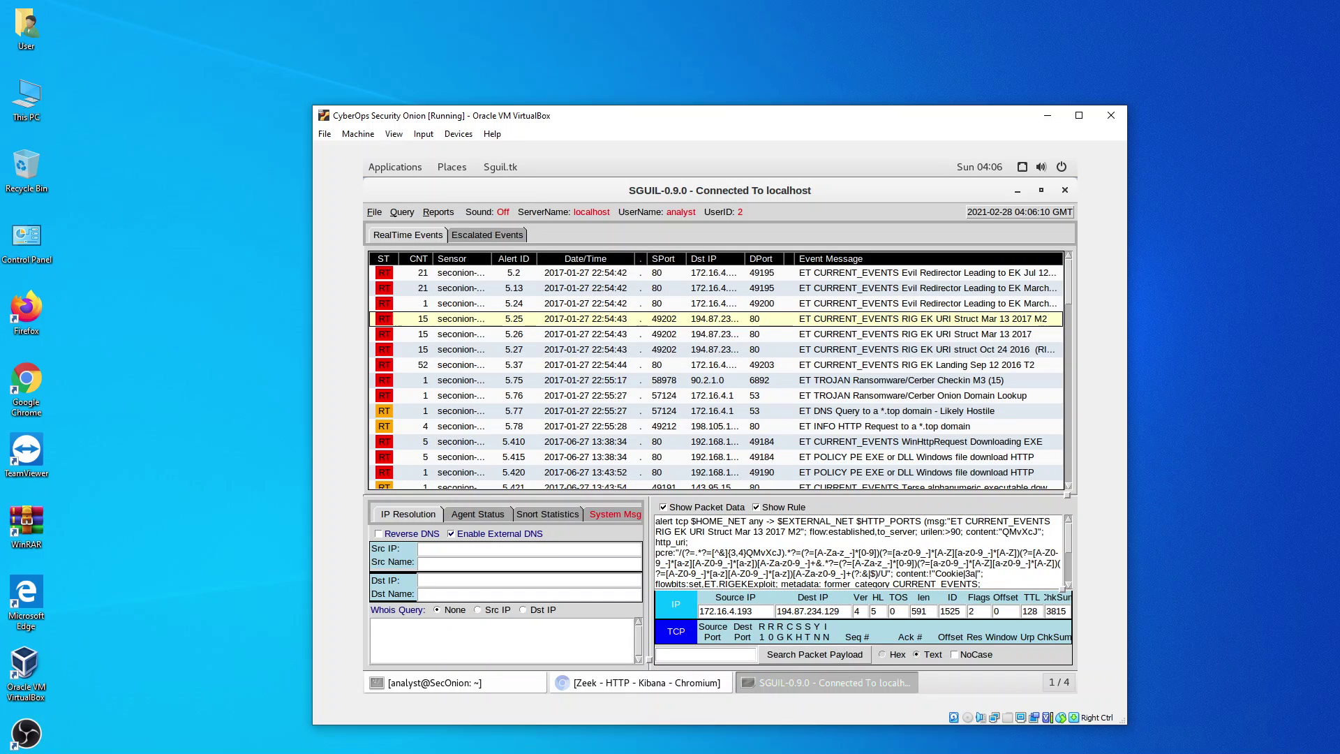
{"action": "key", "text": "alt+Tab"}
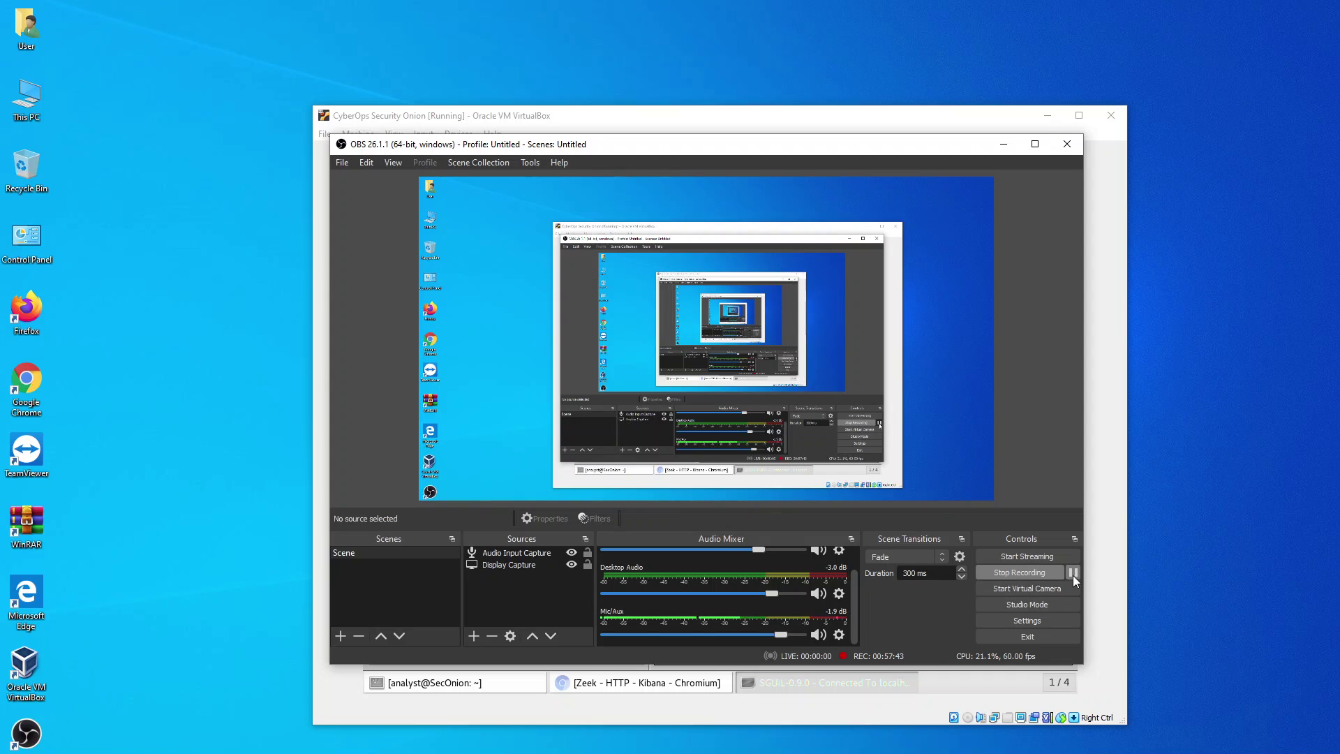
{"action": "left_click", "coordinate": [1004, 144]}
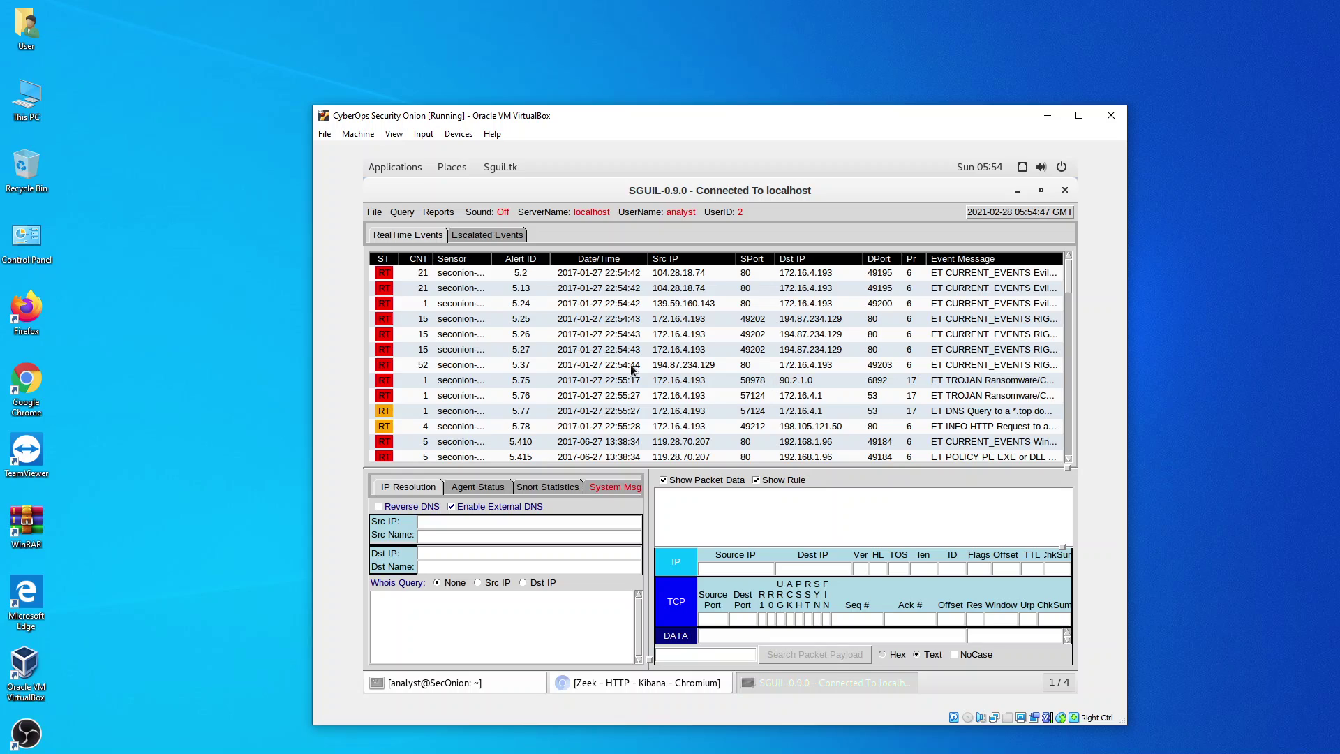
- Select alert 5.2 and pivot from its alert ID to Wireshark
{"action": "left_click", "coordinate": [523, 277]}
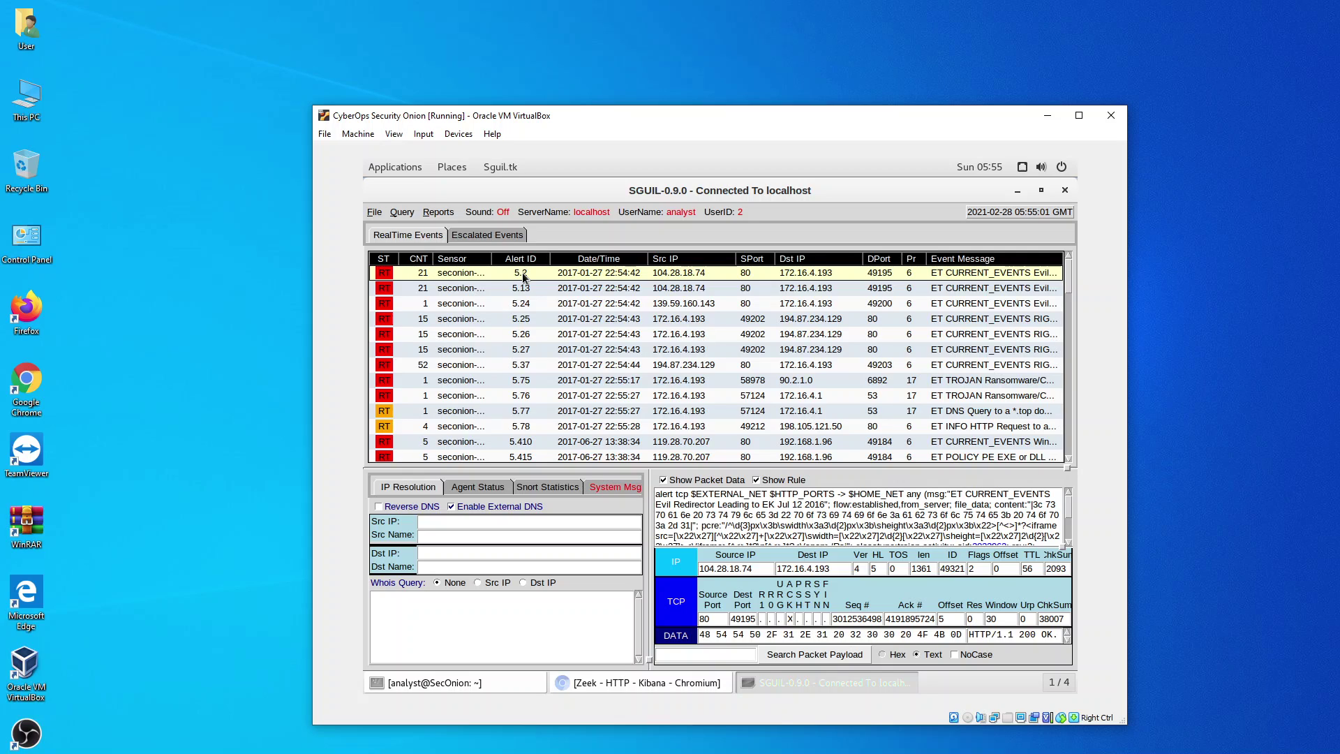
{"action": "right_click", "coordinate": [523, 276]}
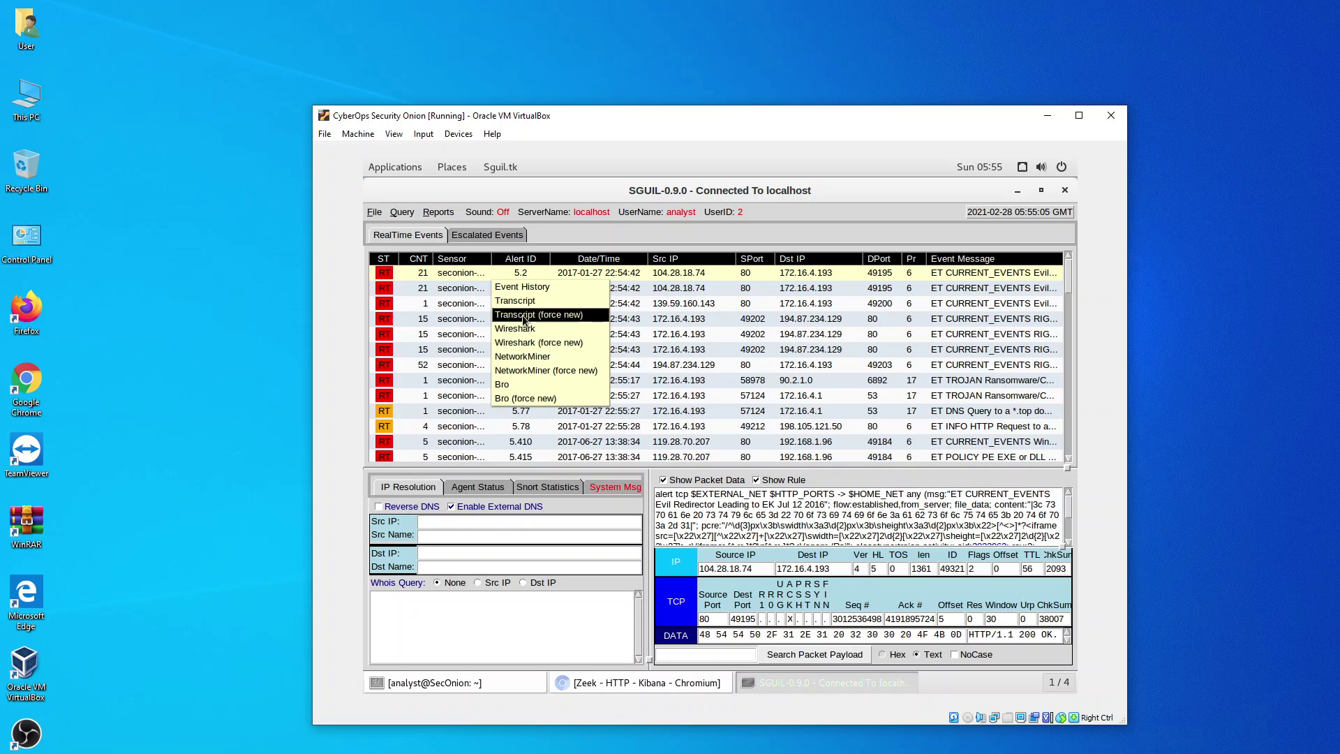
{"action": "left_click", "coordinate": [527, 329]}
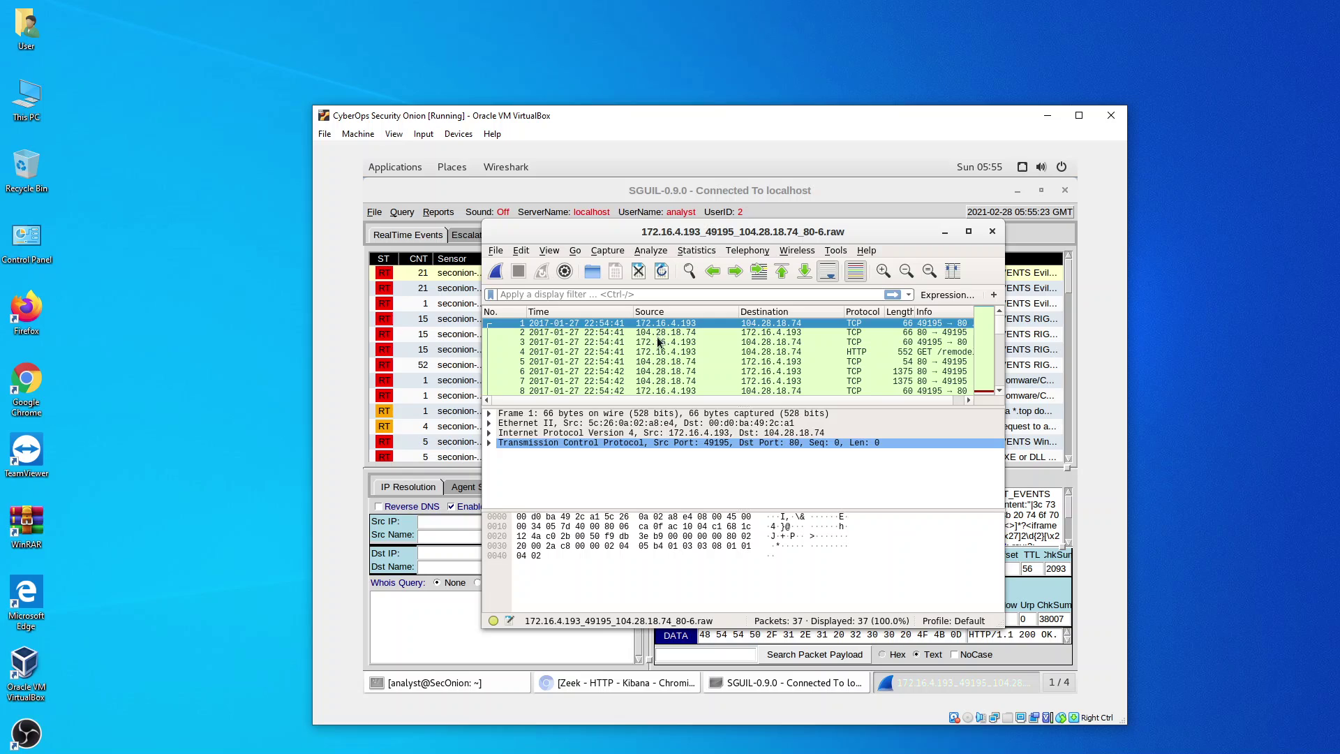
- Review the Time Display Format choices for the packet list, covering both the date and time style and the seconds precision
{"action": "left_click", "coordinate": [548, 250]}
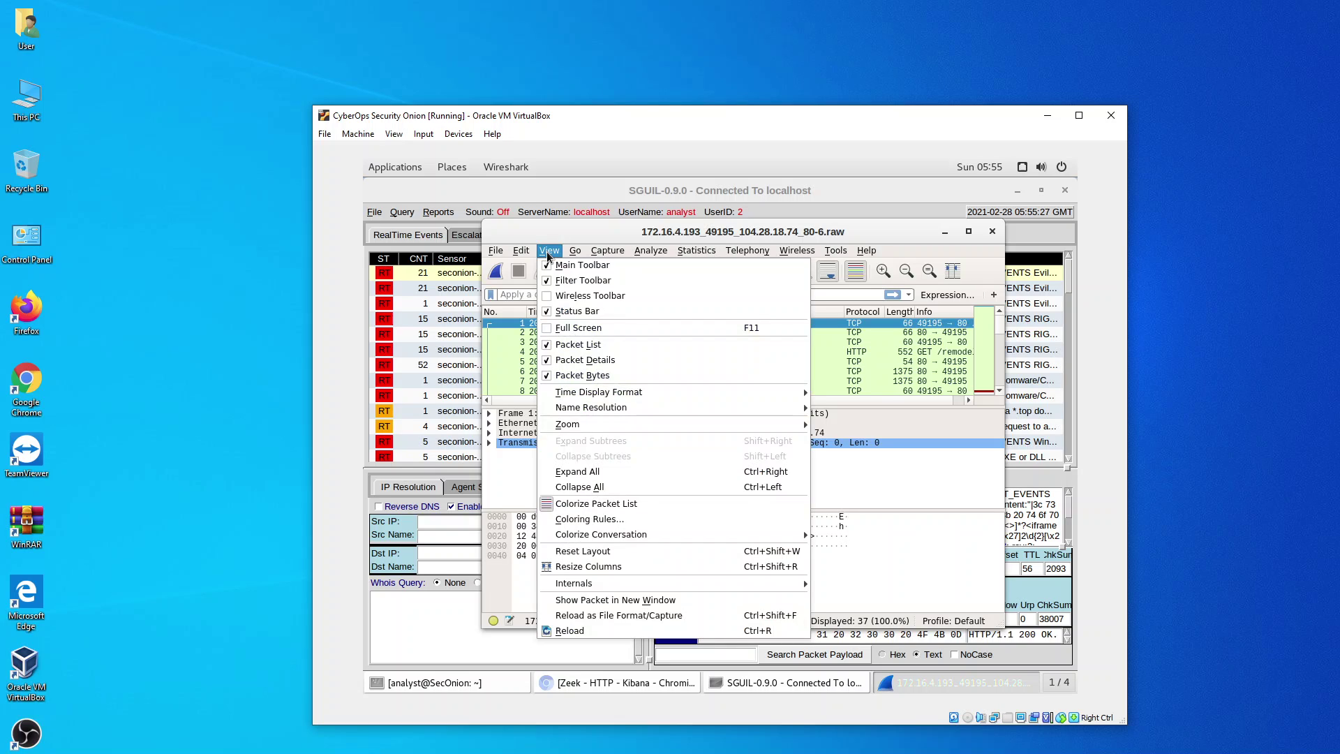
{"action": "mouse_move", "coordinate": [635, 393]}
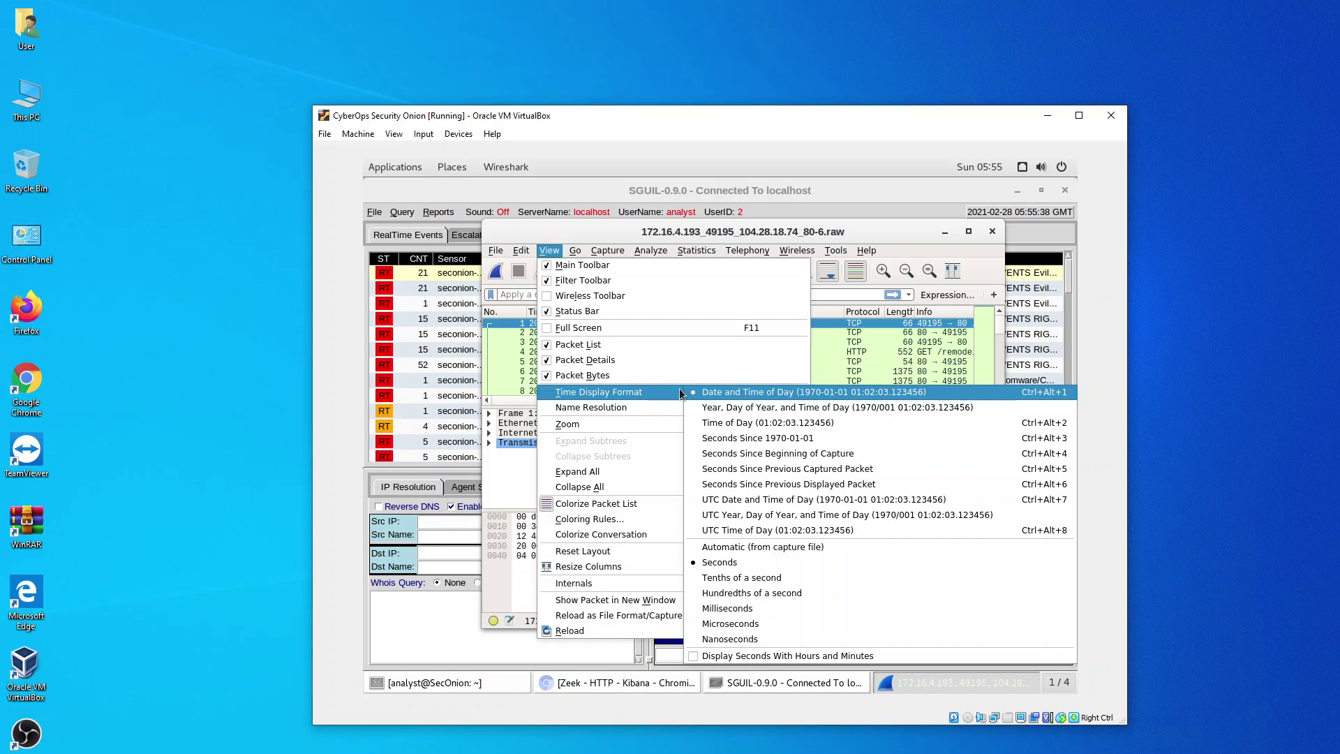
{"action": "left_click", "coordinate": [551, 252]}
{"action": "left_click", "coordinate": [552, 255]}
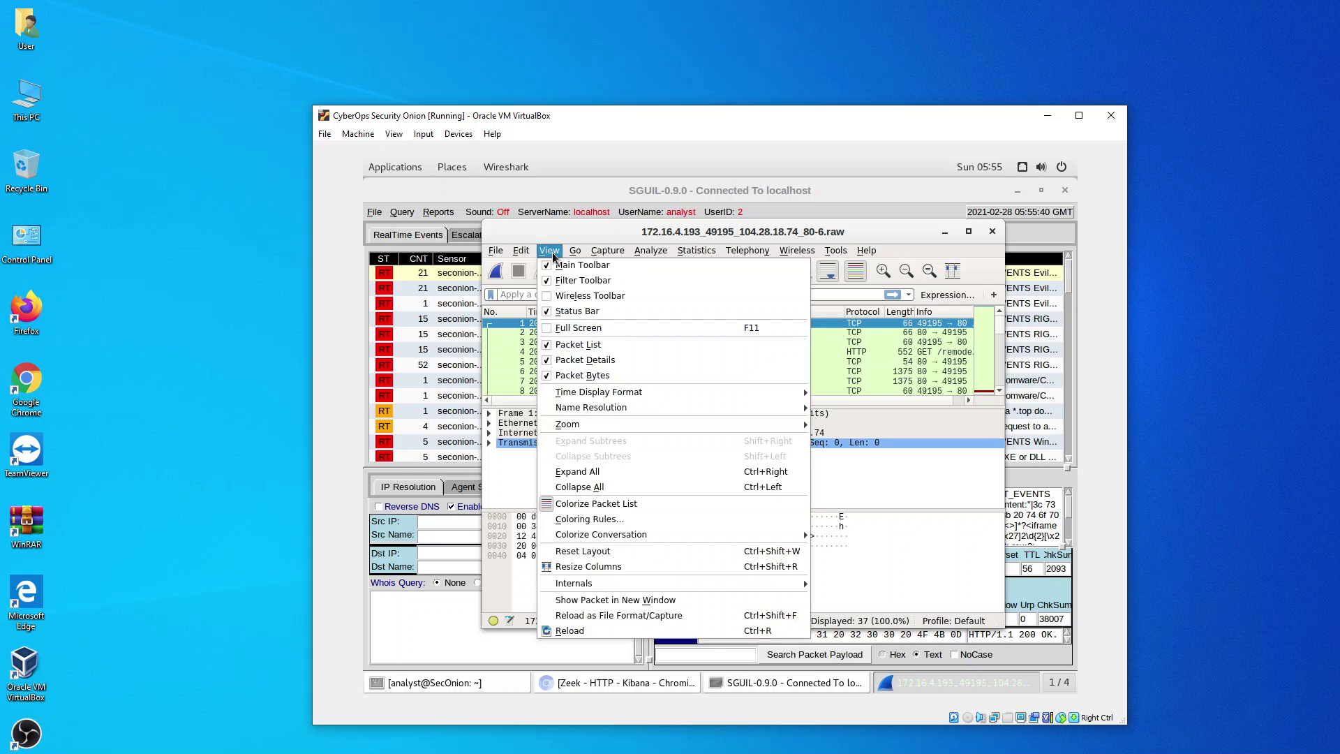
{"action": "mouse_move", "coordinate": [765, 409]}
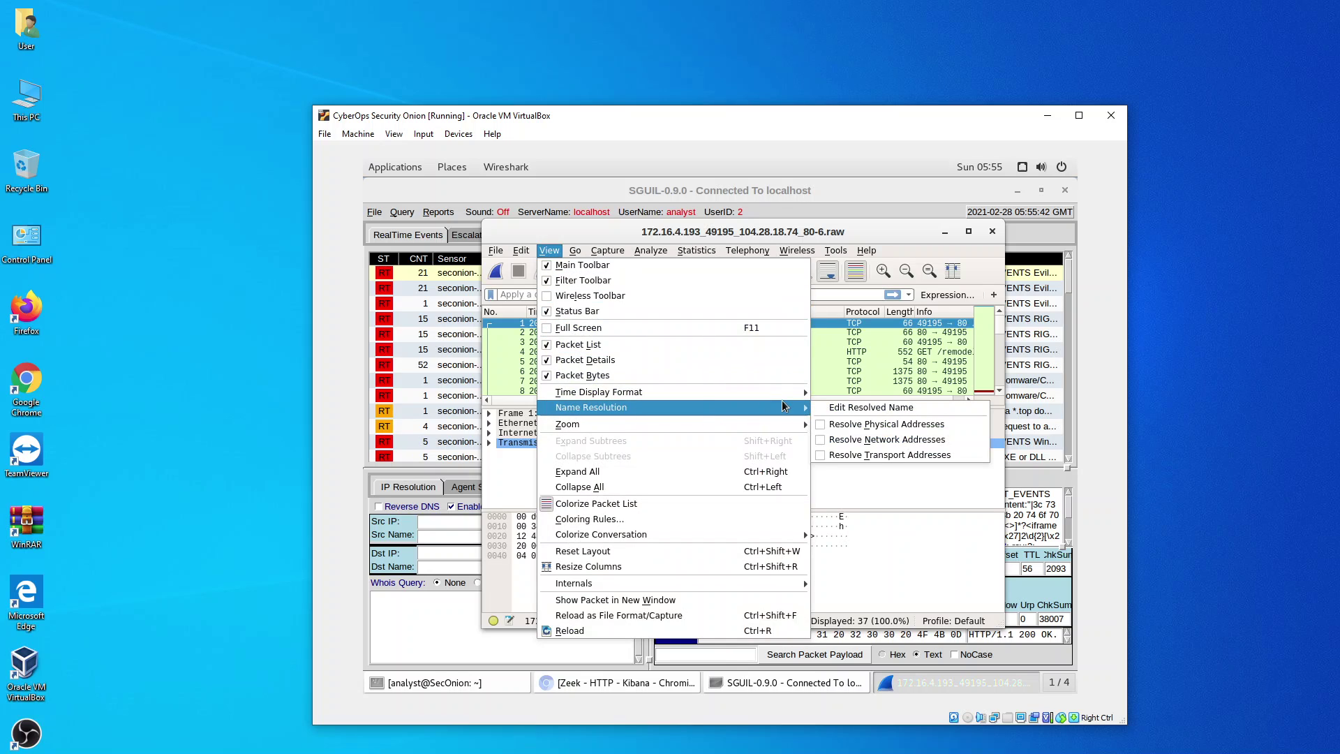
{"action": "mouse_move", "coordinate": [797, 395]}
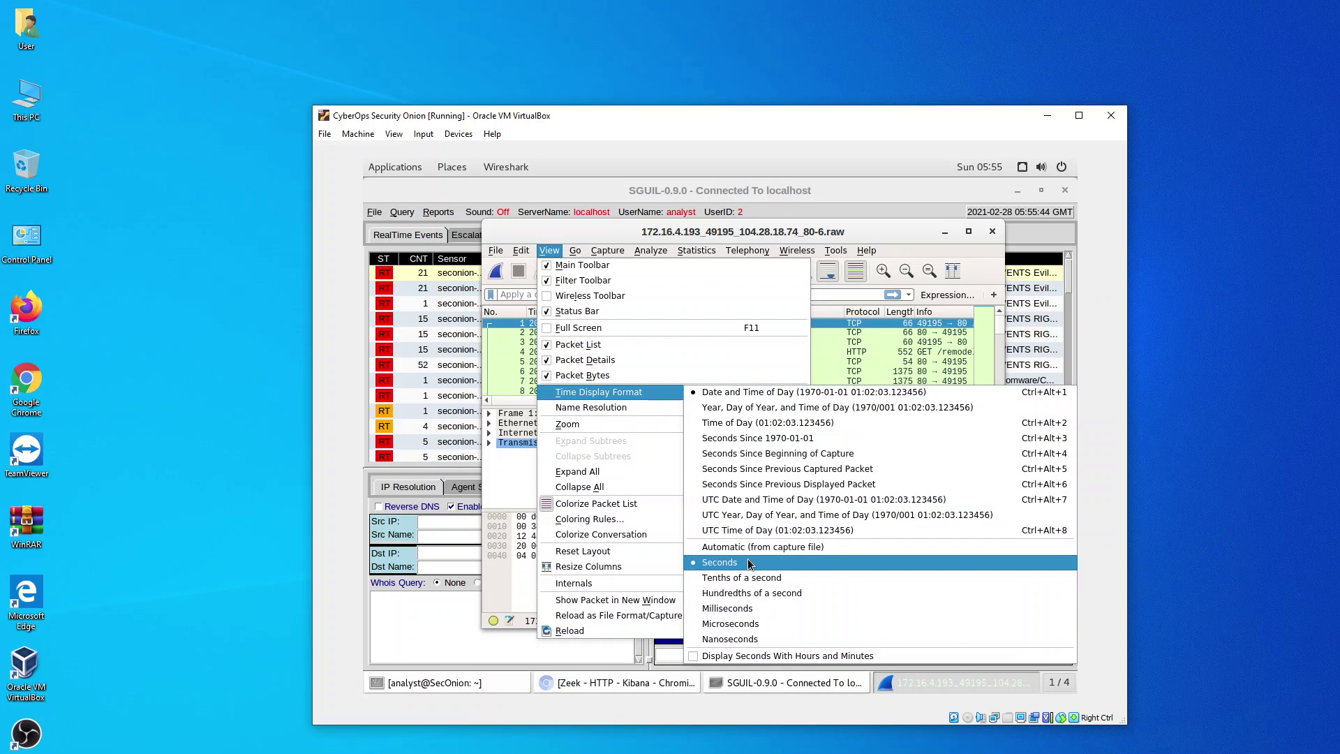
{"action": "left_click", "coordinate": [554, 254]}
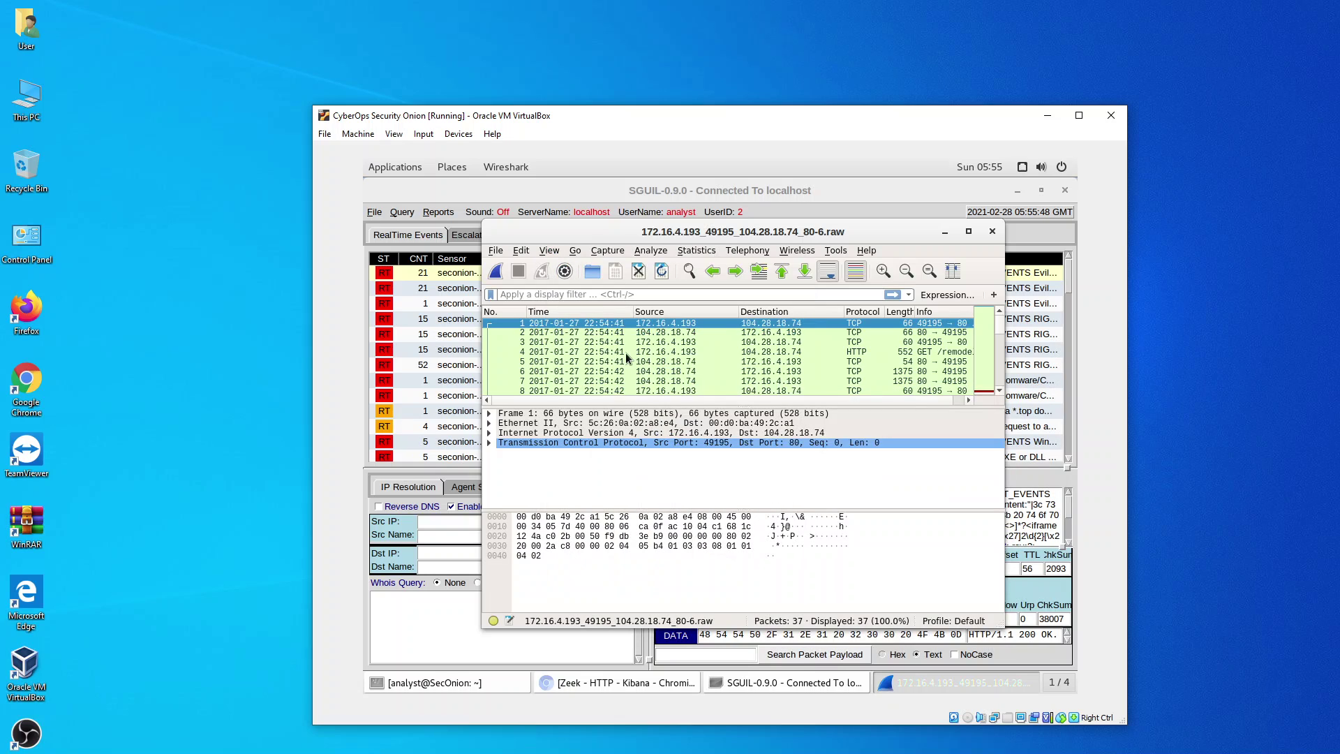
- Widen the Time column slightly and examine the first two packets' times, addresses and info
{"action": "left_click", "coordinate": [577, 333]}
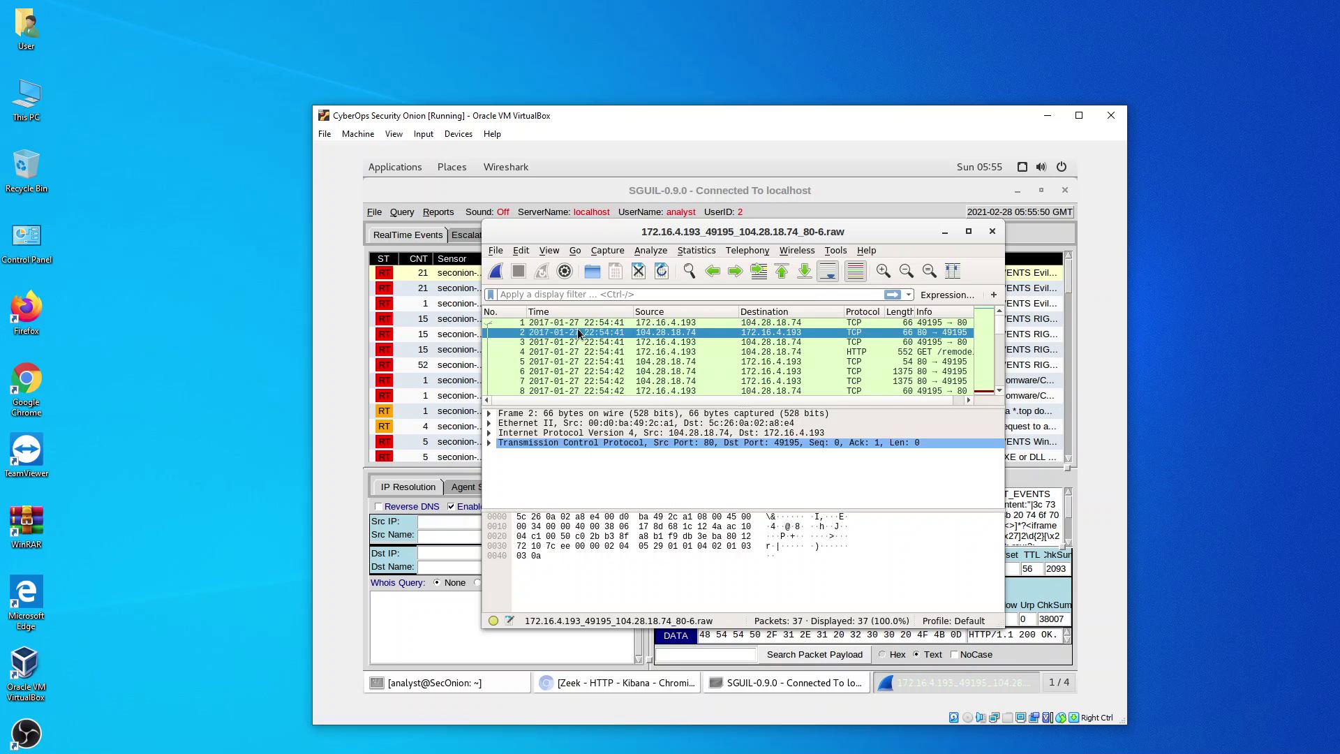
{"action": "left_click_drag", "start_coordinate": [634, 312], "coordinate": [649, 311]}
{"action": "left_click", "coordinate": [614, 325]}
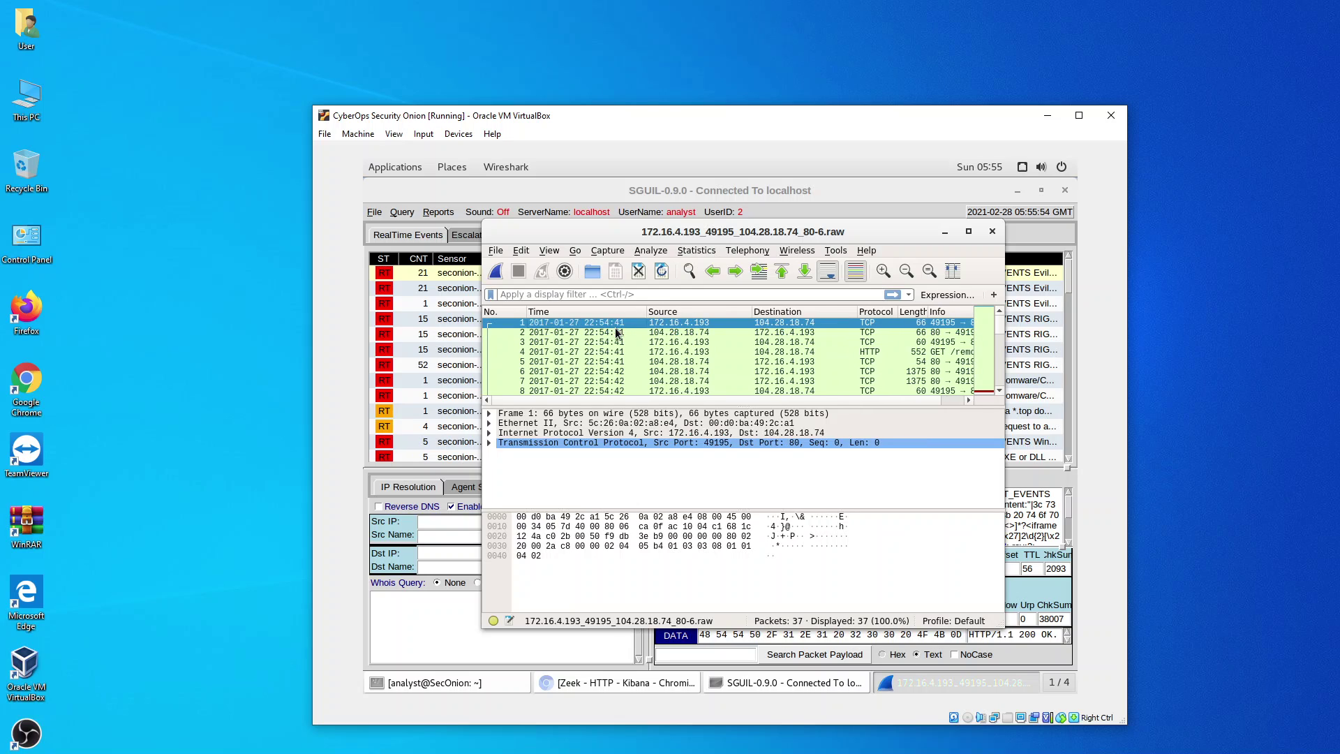
{"action": "left_click", "coordinate": [603, 333]}
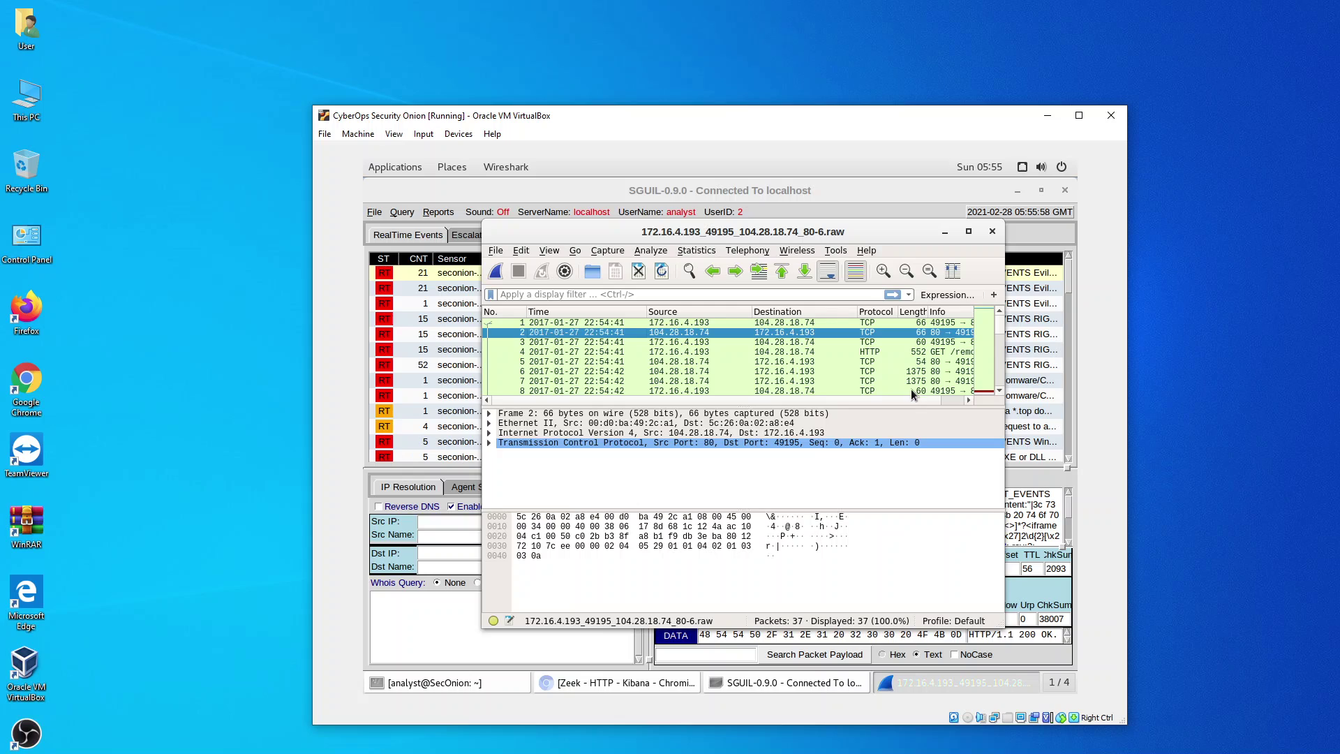
{"action": "left_click", "coordinate": [968, 400]}
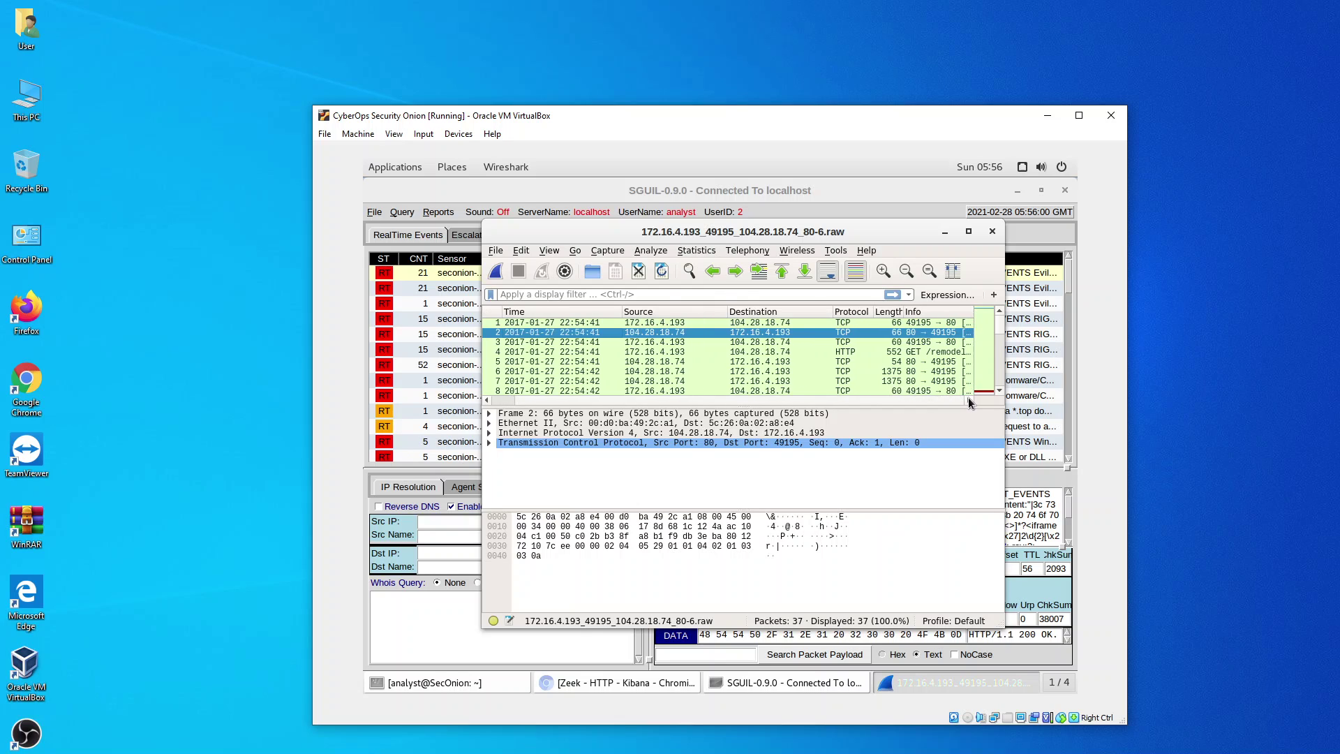
- Maximize the window of the 172.16.4.193_49195_104.28.18.74_80-6.raw packet capture
{"action": "left_click", "coordinate": [968, 231]}
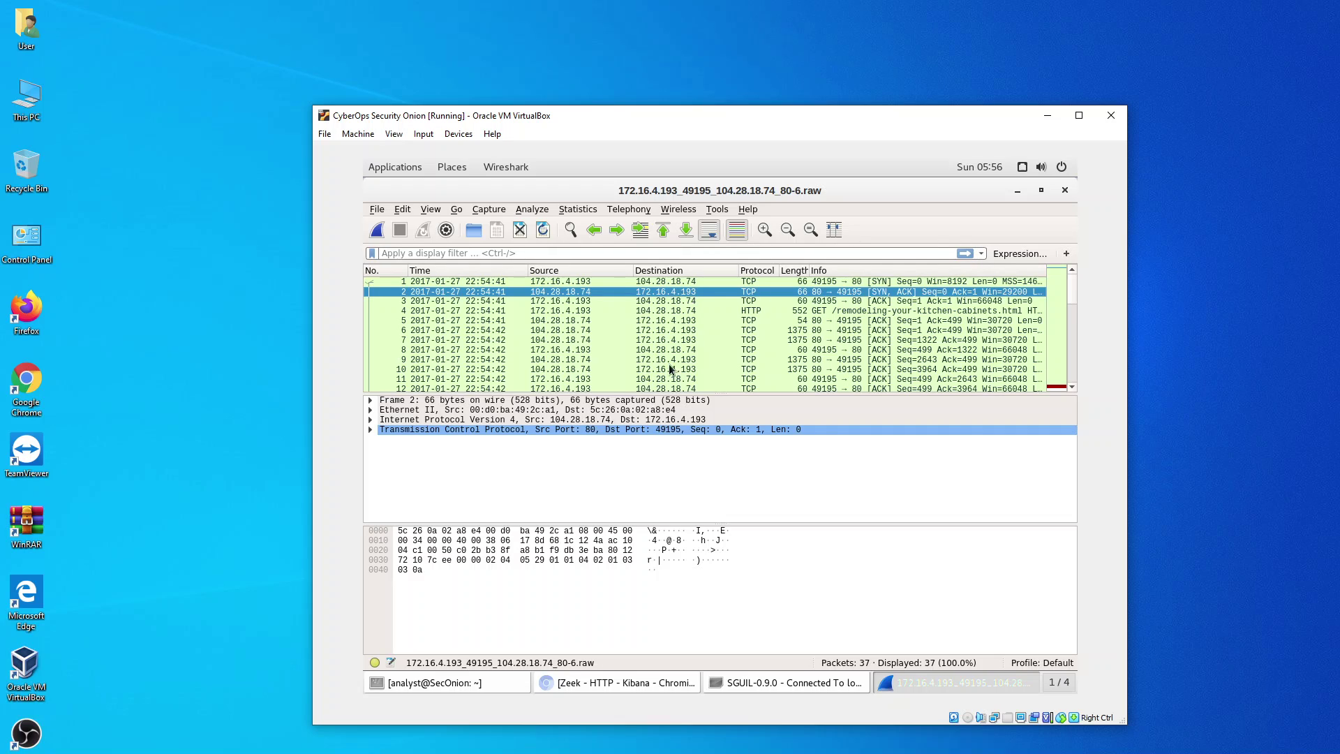
{"action": "mouse_move", "coordinate": [632, 750]}
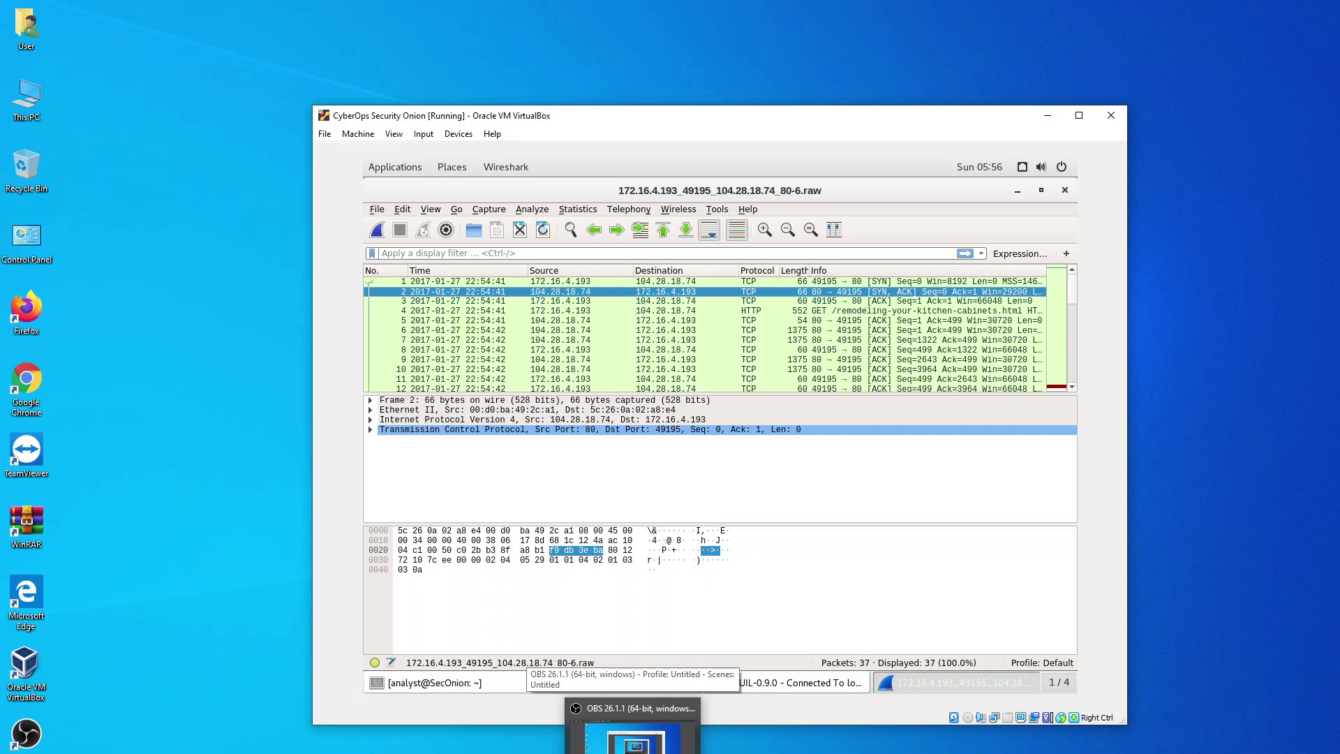
{"action": "left_click", "coordinate": [632, 733]}
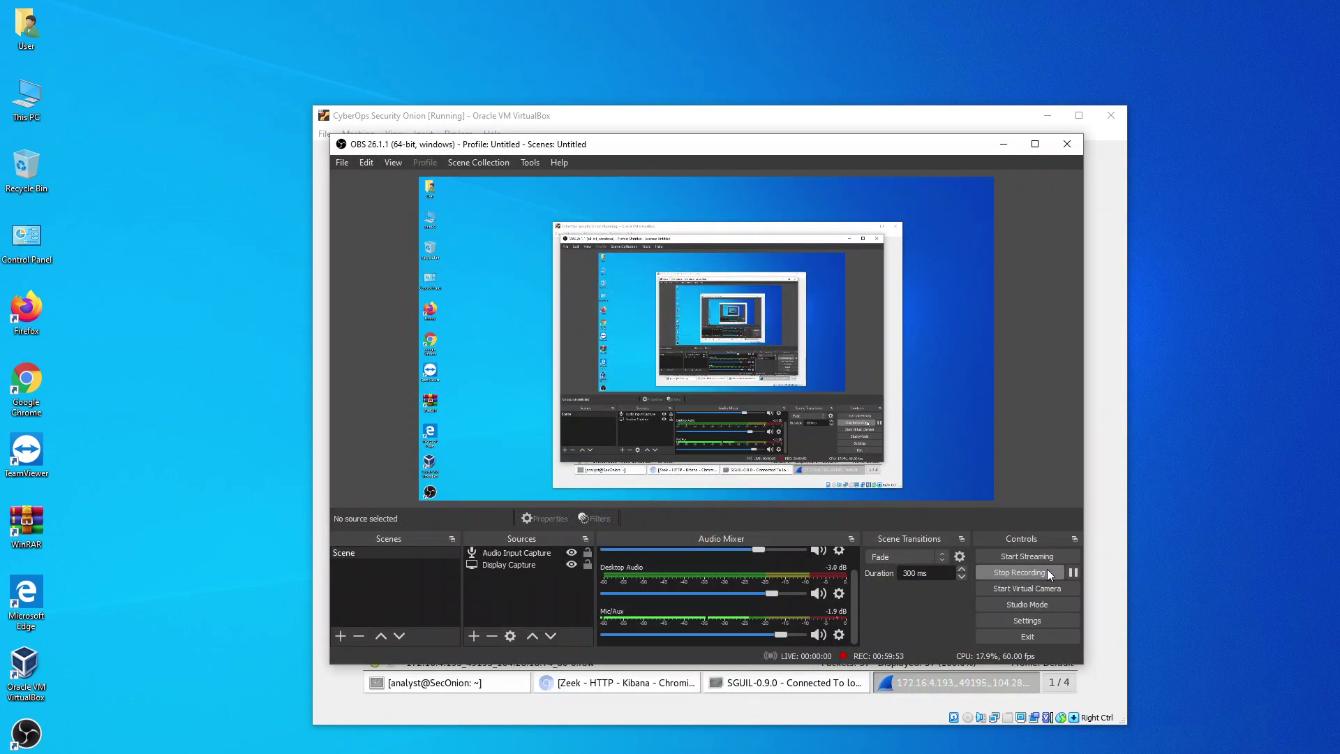
{"action": "left_click", "coordinate": [1074, 573]}
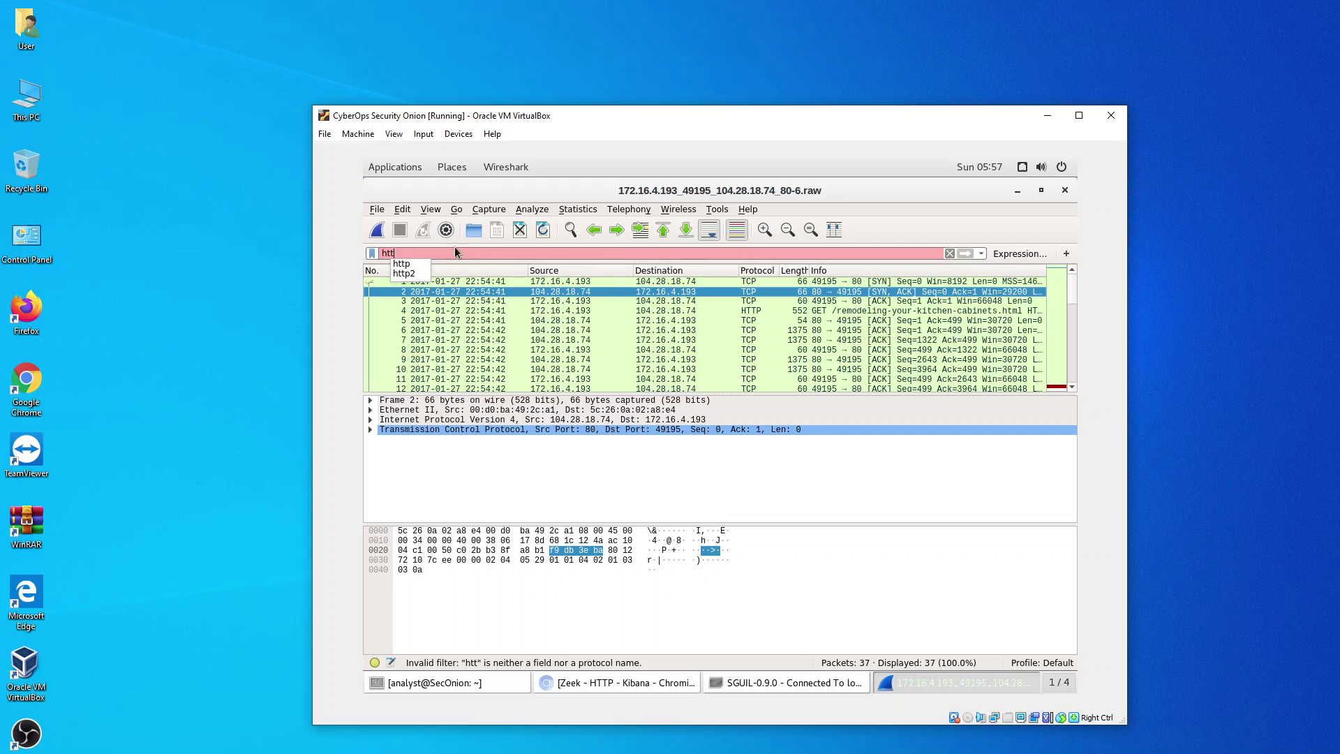
{"action": "left_click", "coordinate": [449, 254]}
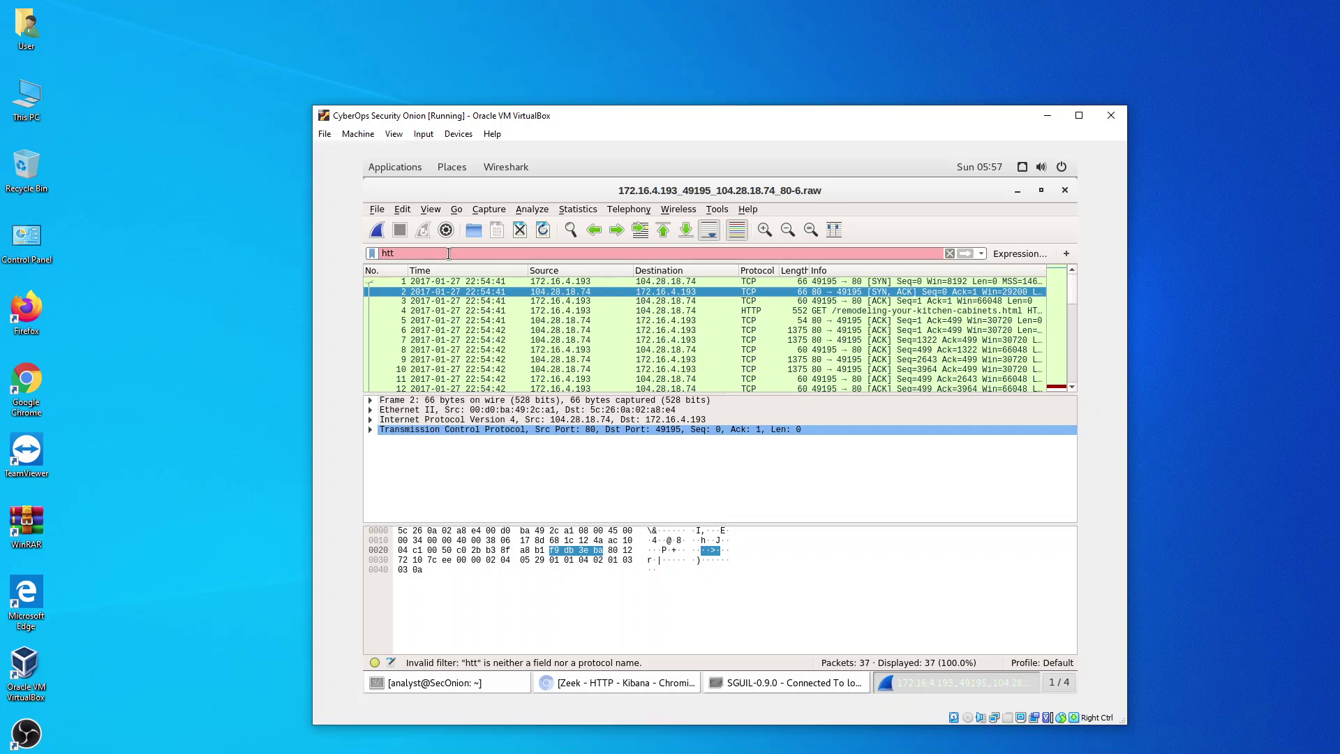
{"action": "type", "text": "p"}
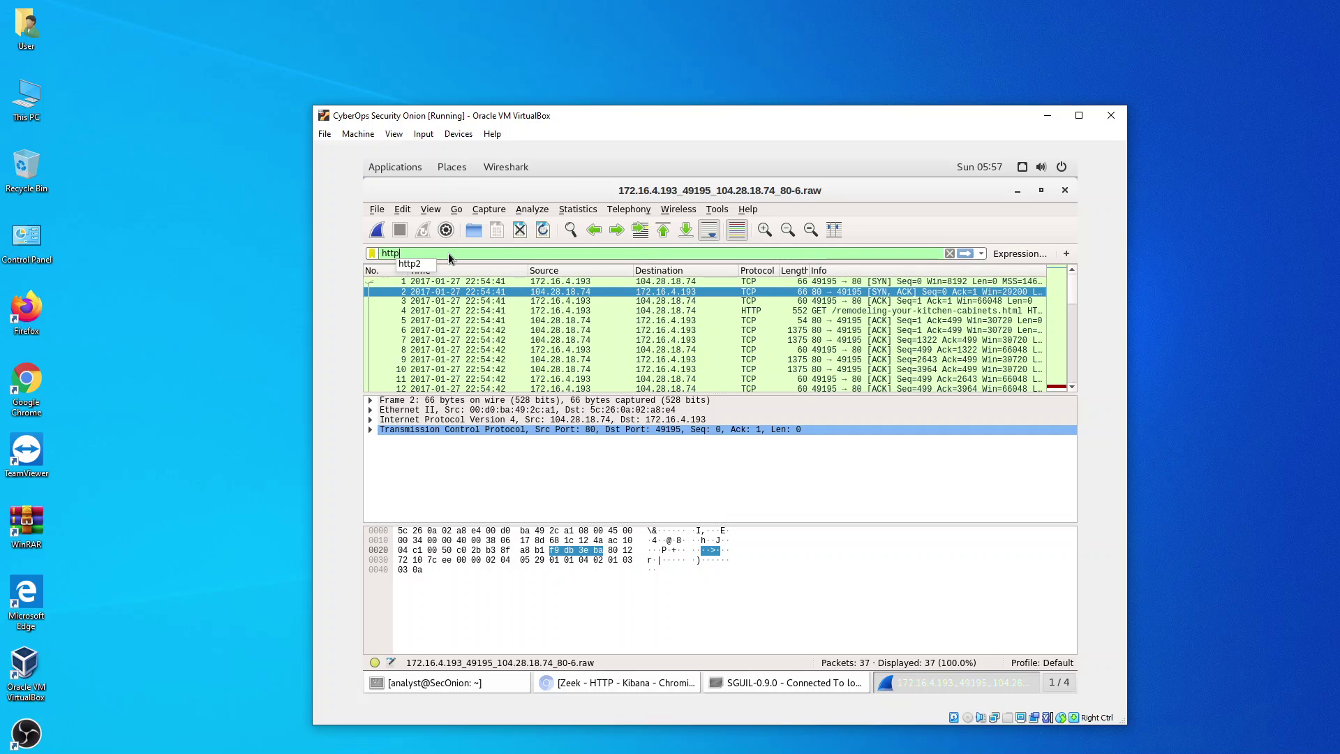
{"action": "type", "text": "_re"}
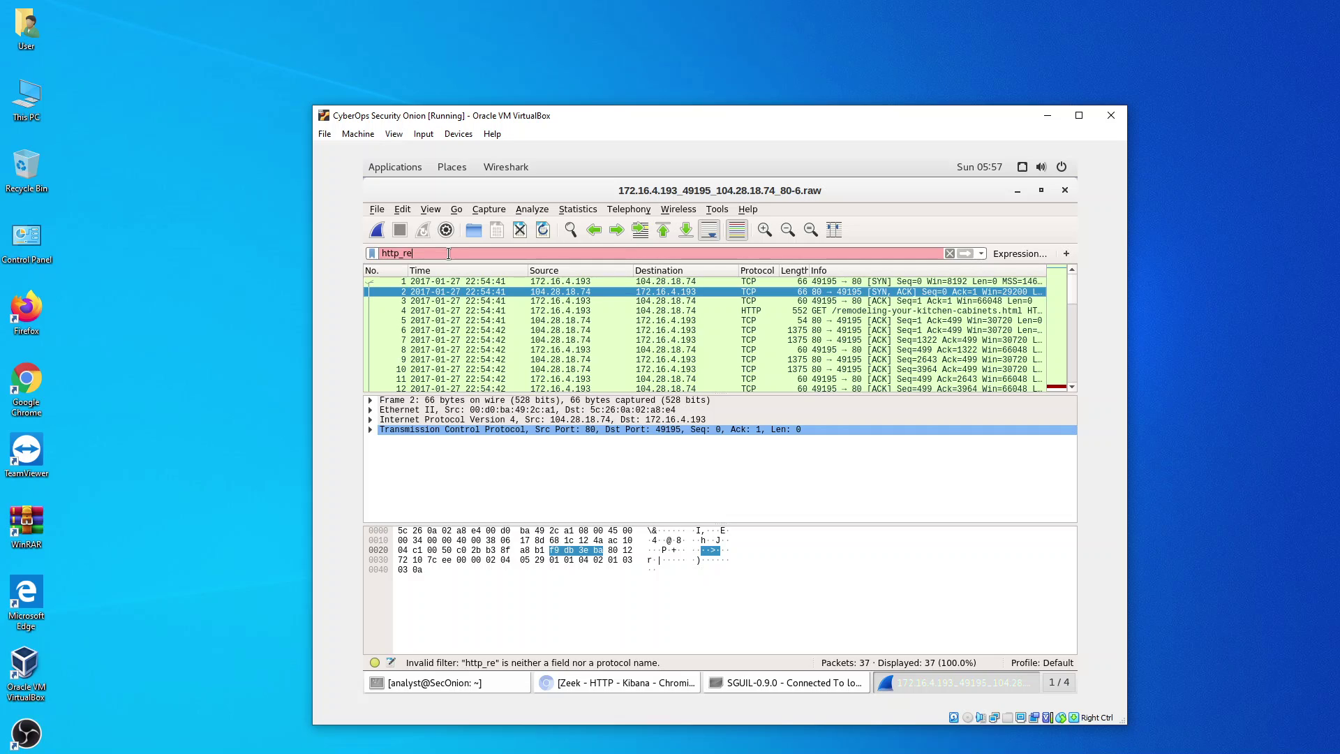
{"action": "key", "text": "BackSpace"}
{"action": "key", "text": "BackSpace"}
{"action": "key", "text": "BackSpace"}
{"action": "key", "text": "BackSpace"}
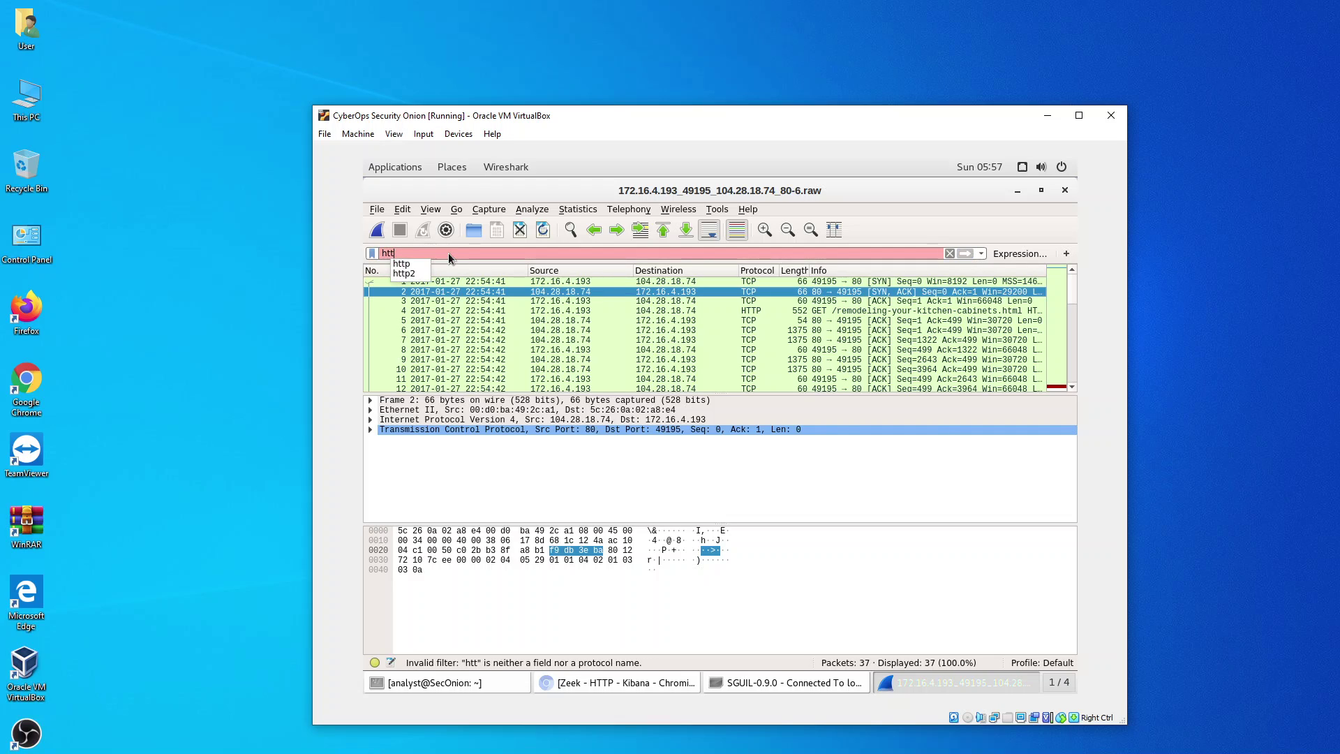
- Apply the display filter http.request to the packet list
{"action": "type", "text": "p."}
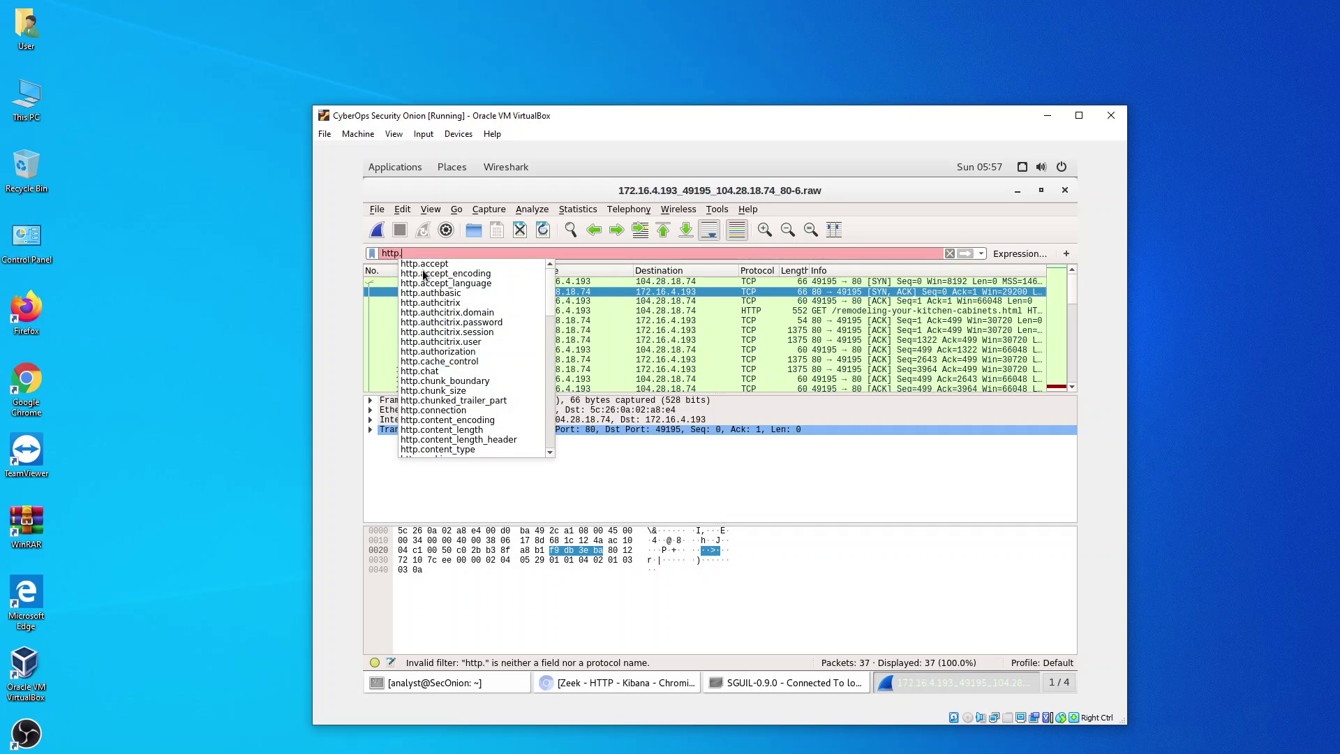
{"action": "type", "text": "re"}
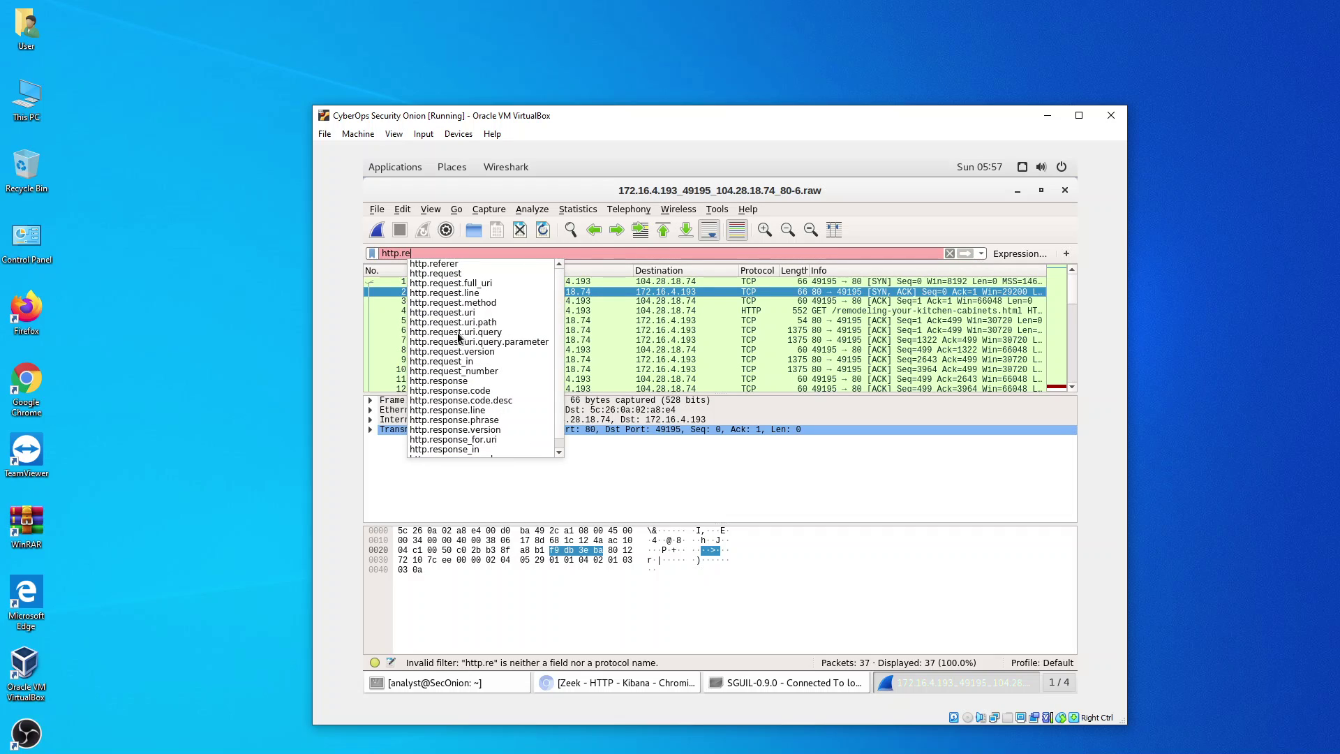
{"action": "left_click", "coordinate": [459, 273]}
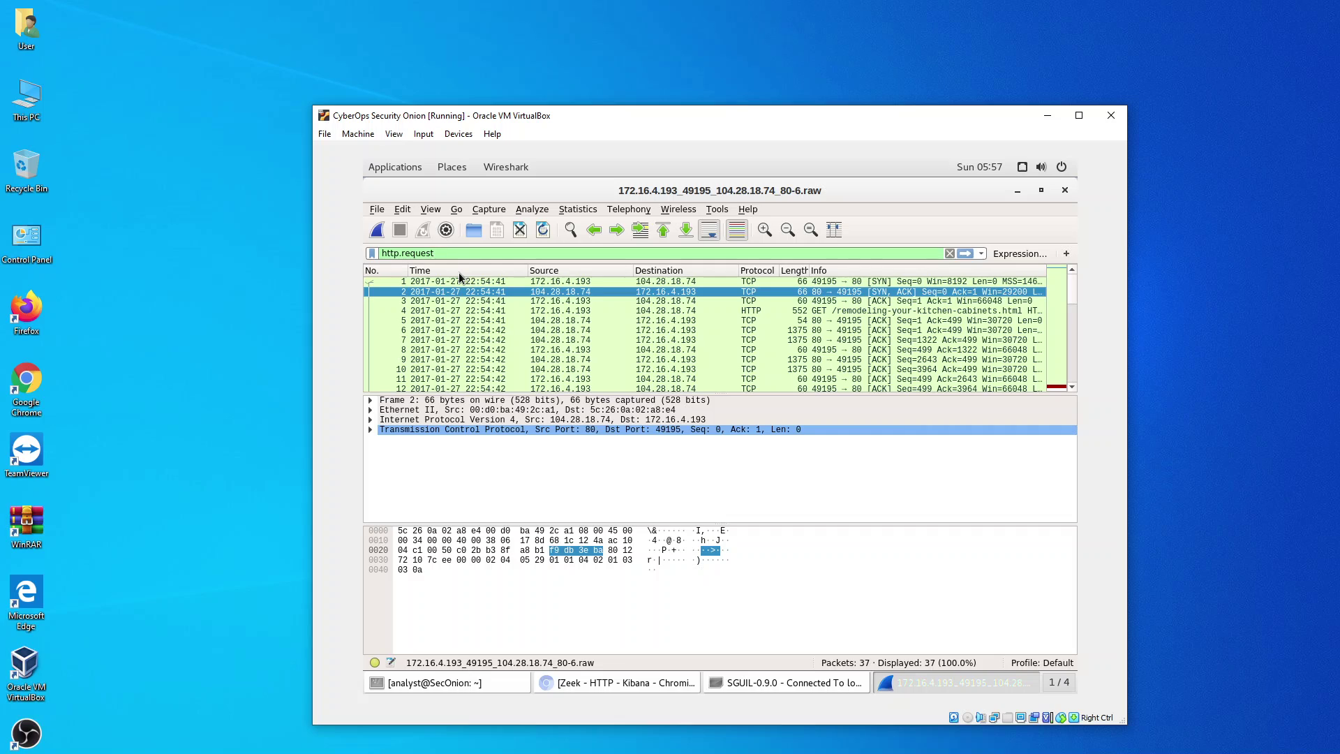
{"action": "left_click", "coordinate": [967, 253]}
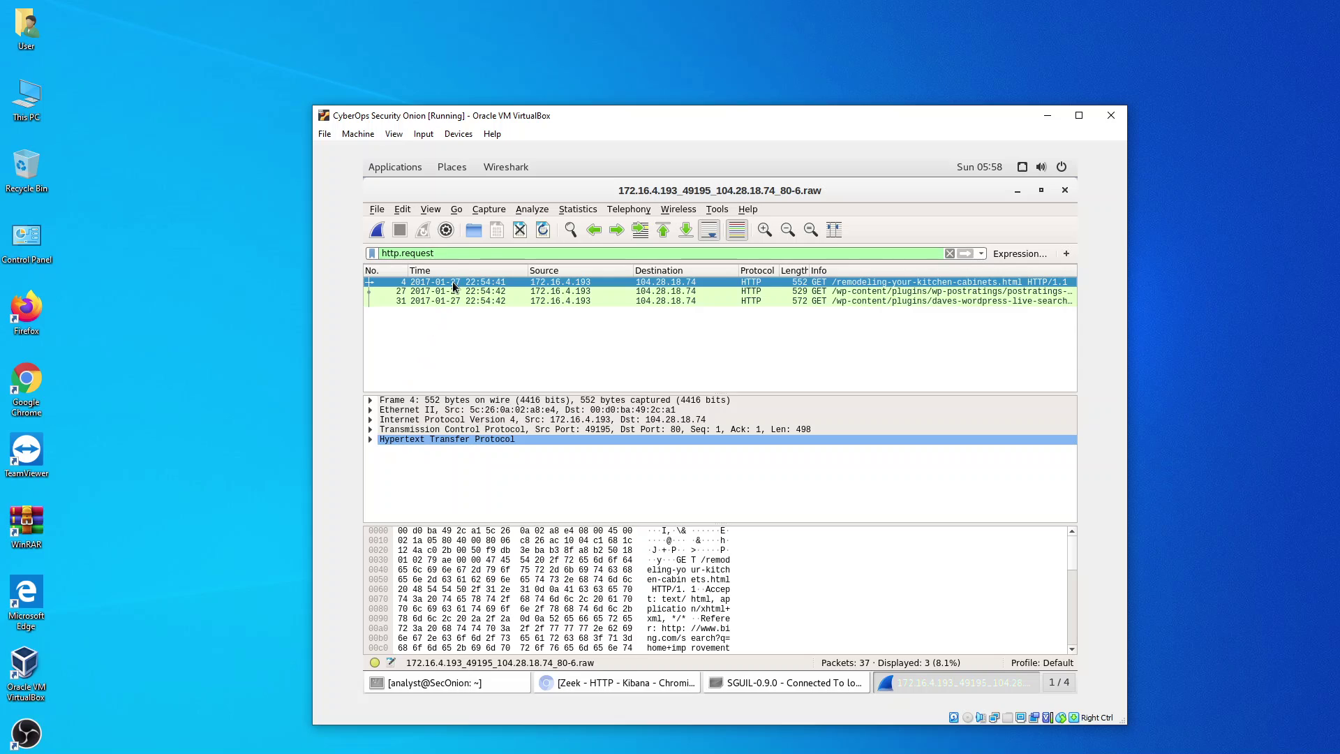
- Examine the HTTP, TCP, IP, Ethernet and frame details of the GET request for remodeling-your-kitchen-cabinets.html
{"action": "left_click", "coordinate": [370, 440]}
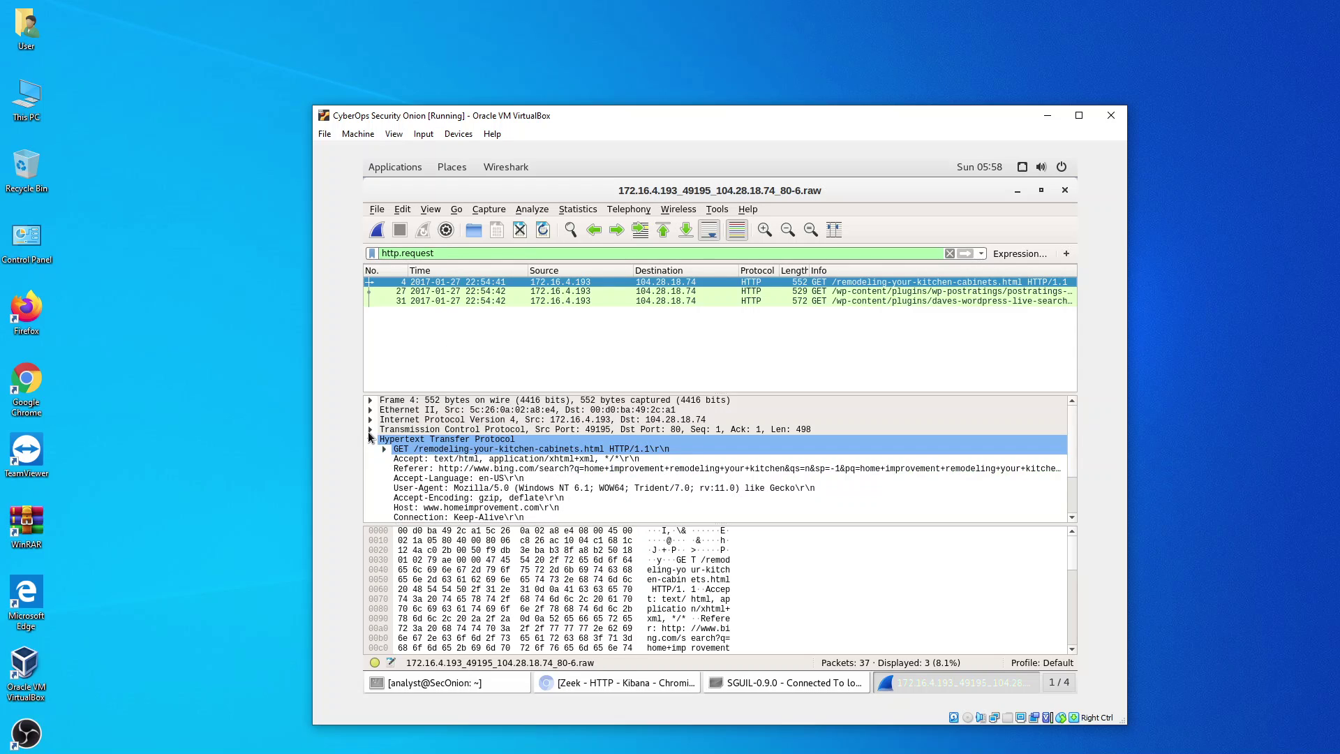
{"action": "left_click", "coordinate": [370, 430]}
{"action": "left_click", "coordinate": [369, 419]}
{"action": "left_click", "coordinate": [370, 410]}
{"action": "left_click", "coordinate": [370, 401]}
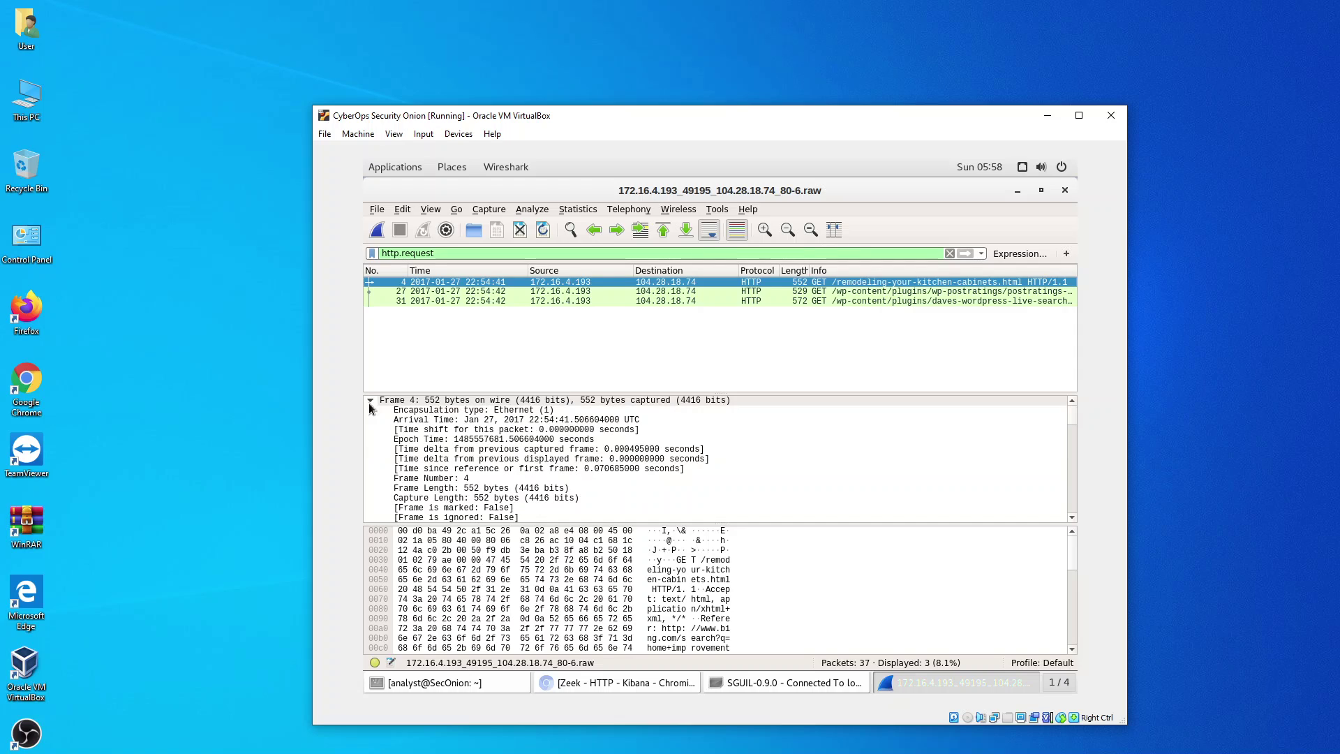
{"action": "left_click", "coordinate": [369, 401]}
{"action": "left_click", "coordinate": [370, 410]}
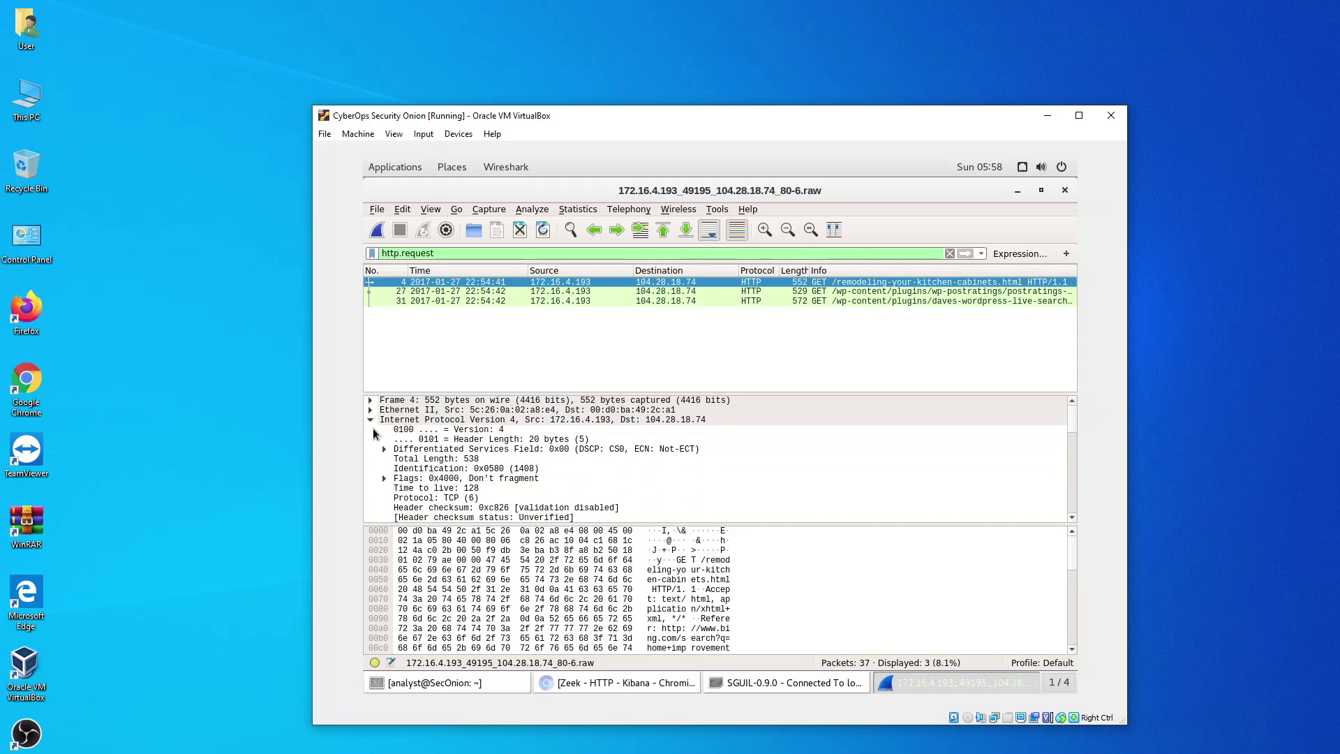
{"action": "left_click", "coordinate": [370, 419]}
{"action": "left_click", "coordinate": [370, 429]}
{"action": "left_click", "coordinate": [374, 439]}
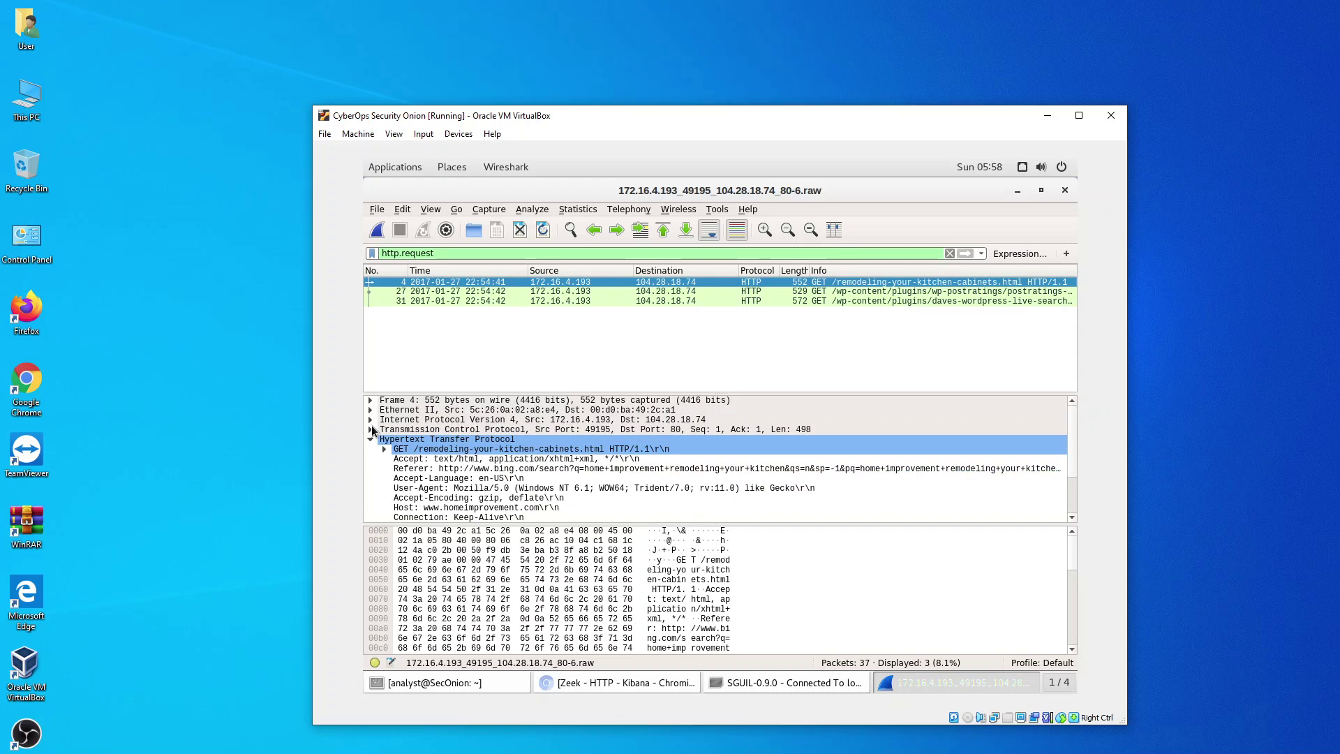
{"action": "left_click", "coordinate": [370, 440]}
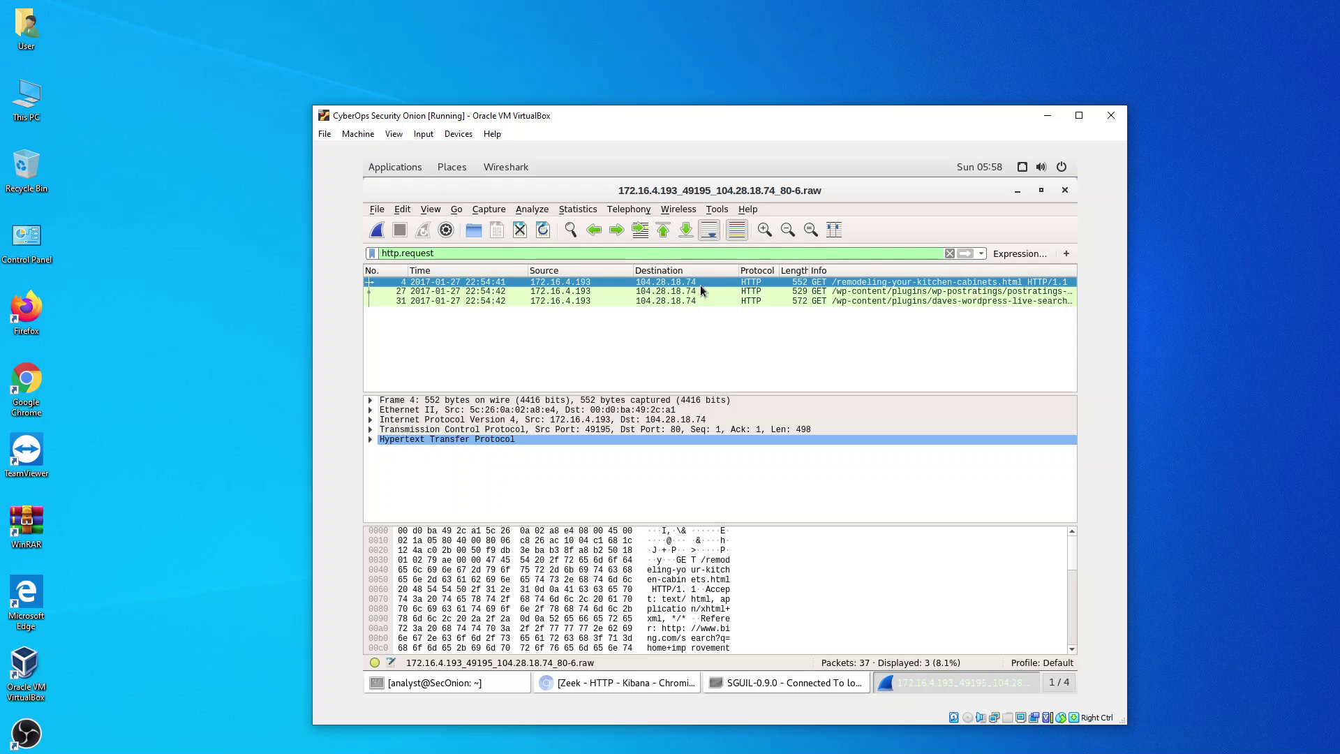
- Inspect the Referer header in the HTTP details of the remodeling-your-kitchen-cabinets.html request
{"action": "left_click", "coordinate": [370, 440]}
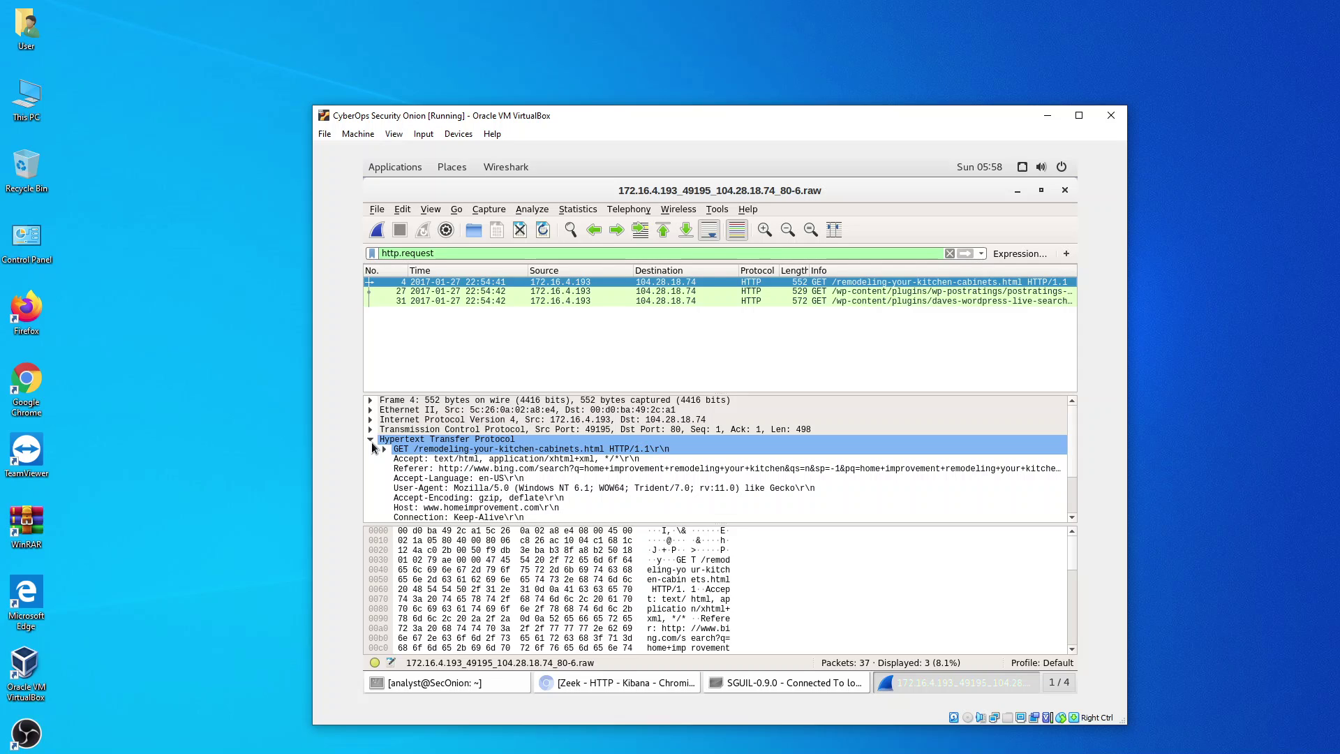
{"action": "left_click", "coordinate": [438, 469]}
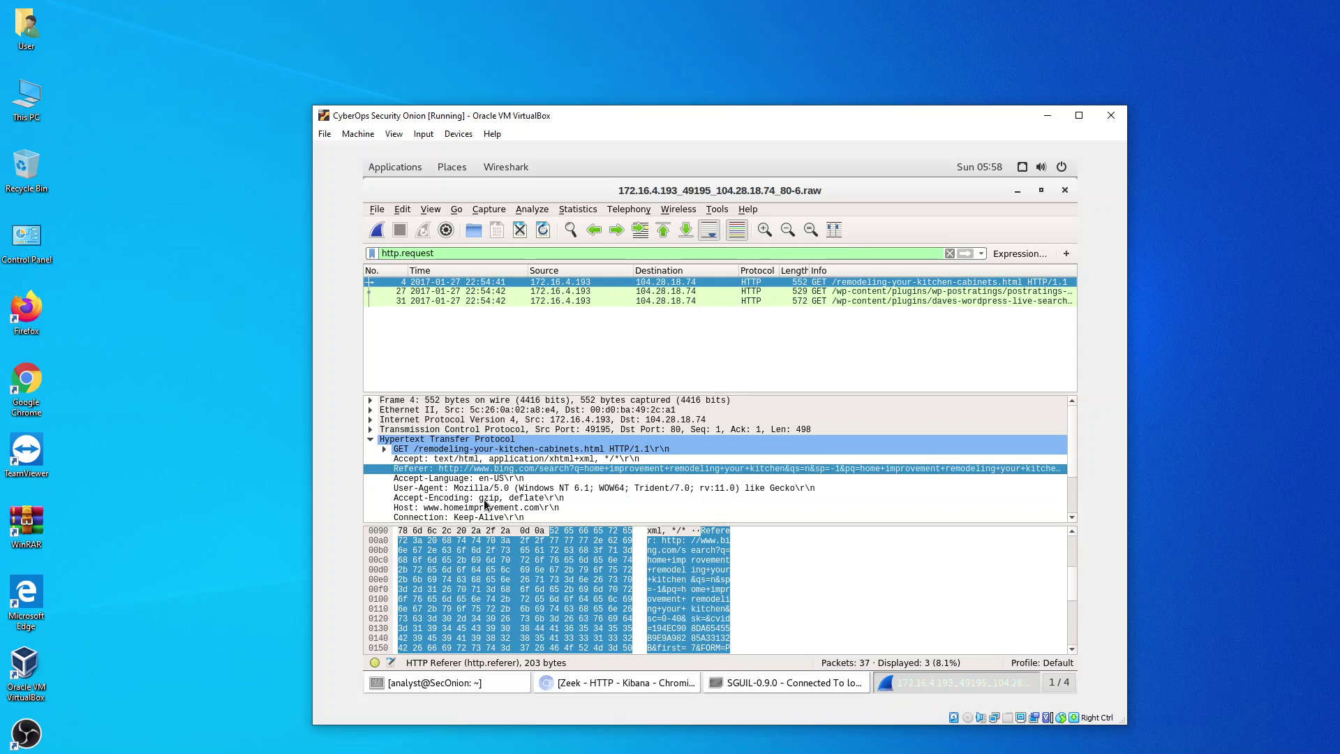
{"action": "left_click", "coordinate": [370, 440]}
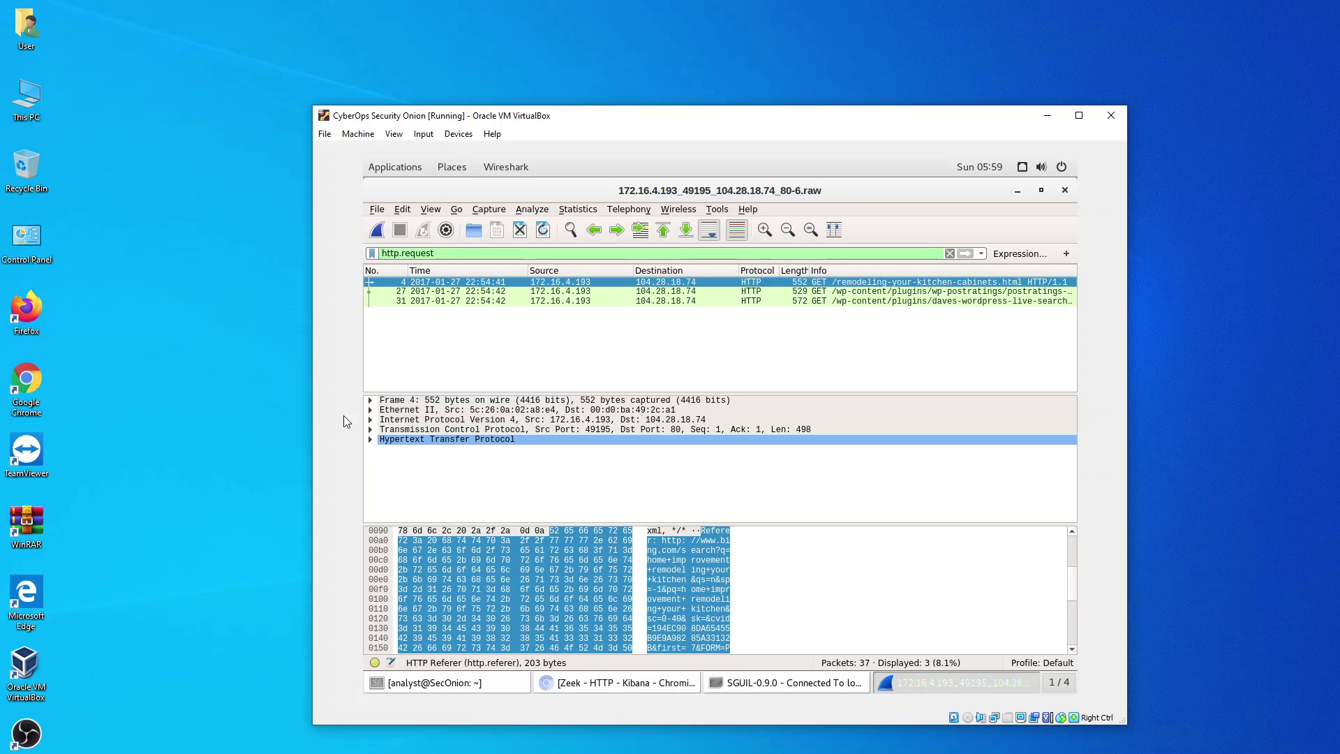
- Export the HTTP object remodeling-your-kitchen-cabinets.html to the analyst home folder and close the HTTP object list
{"action": "left_click", "coordinate": [378, 210]}
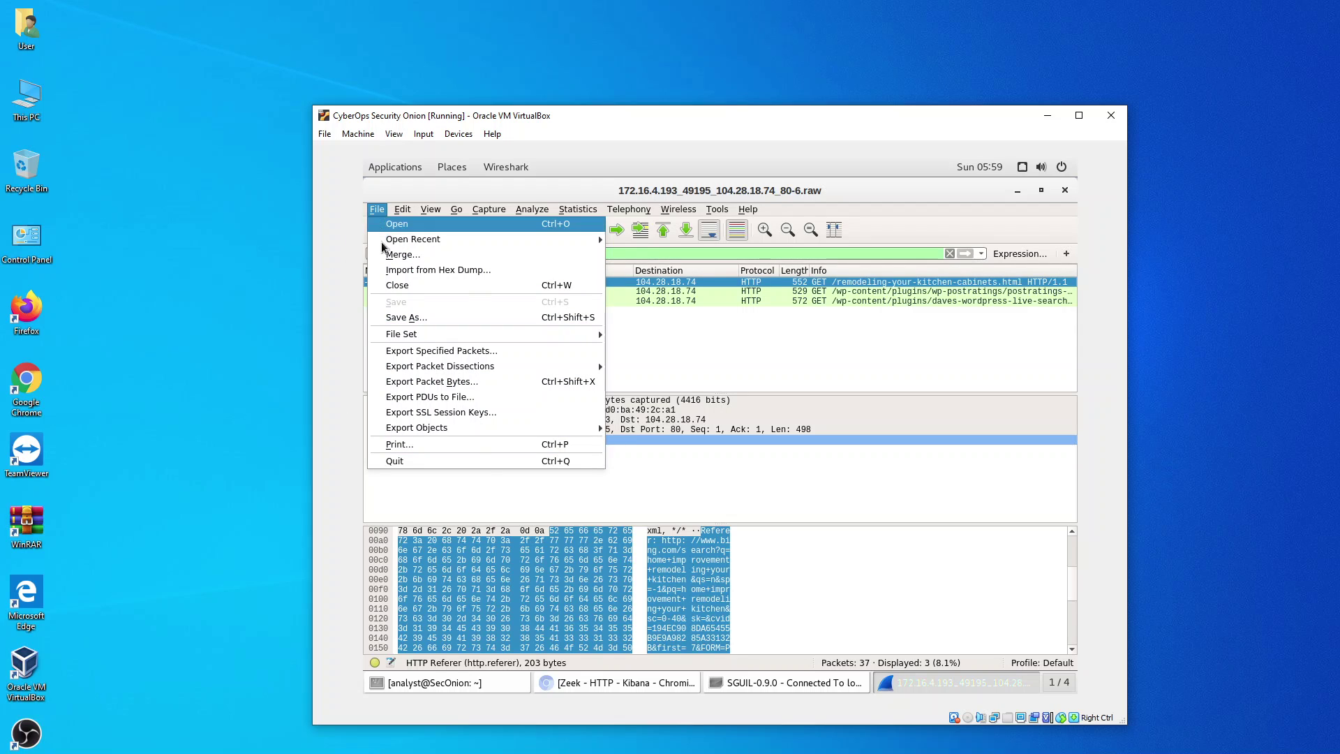
{"action": "mouse_move", "coordinate": [450, 430]}
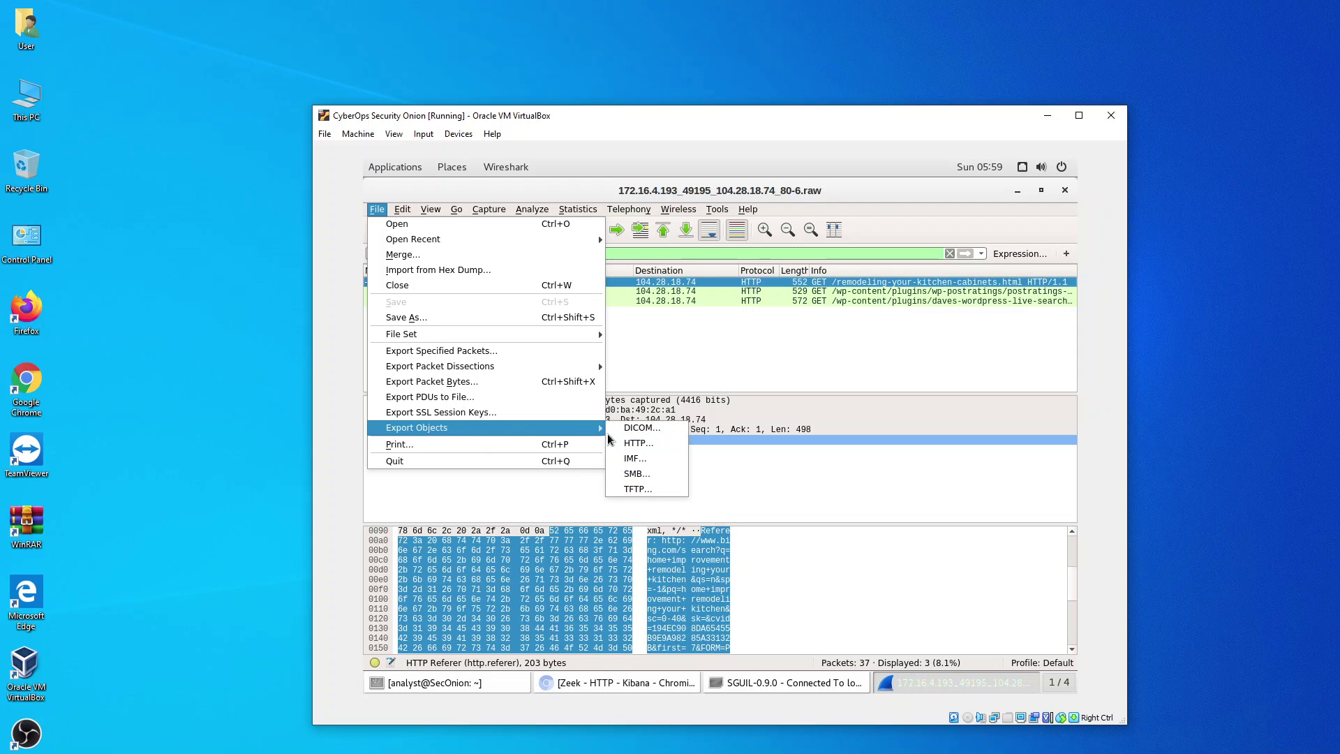
{"action": "left_click", "coordinate": [628, 444]}
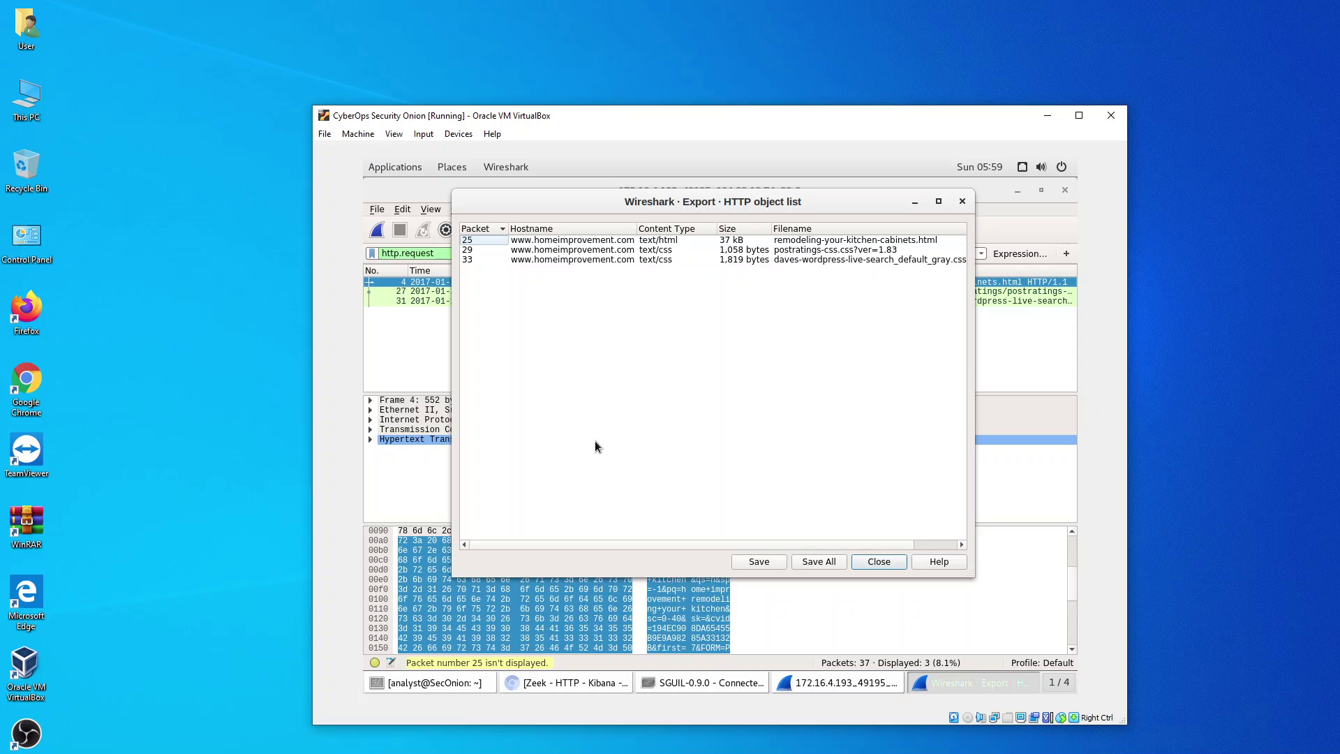
{"action": "left_click", "coordinate": [801, 240]}
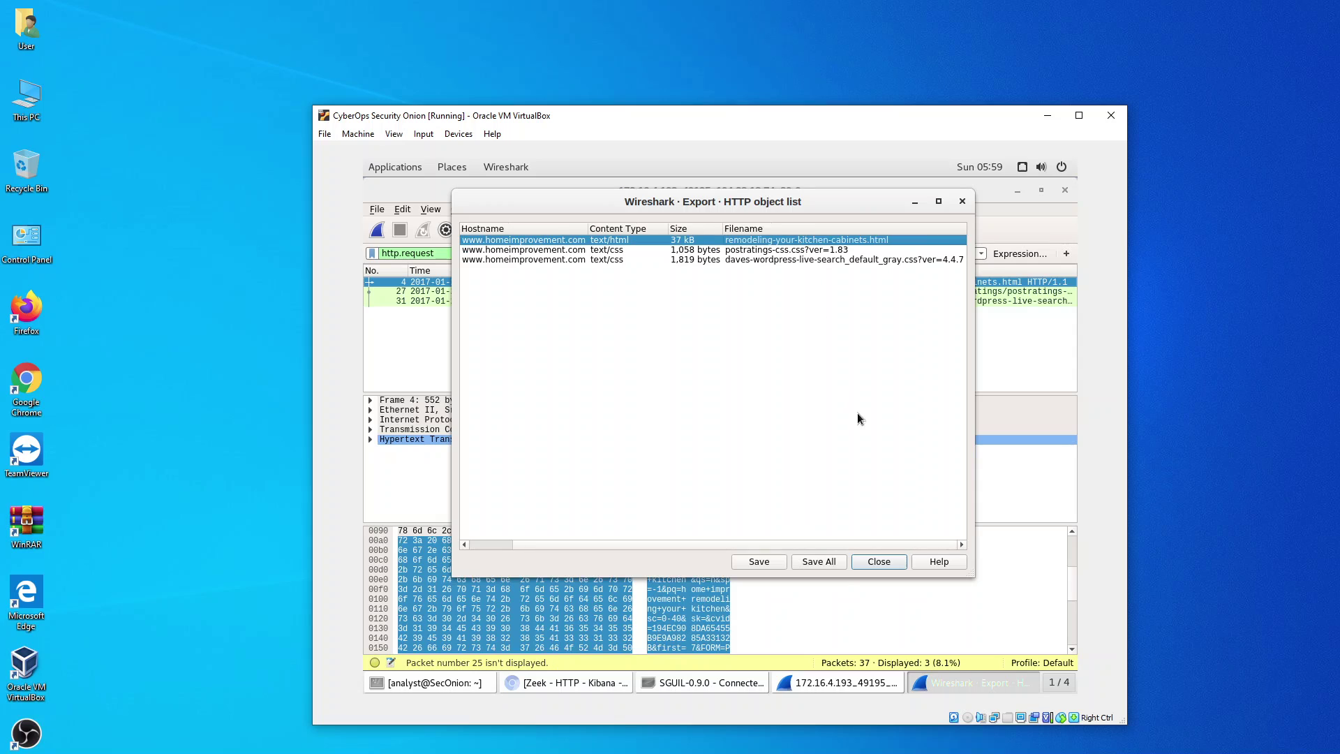
{"action": "left_click", "coordinate": [758, 561]}
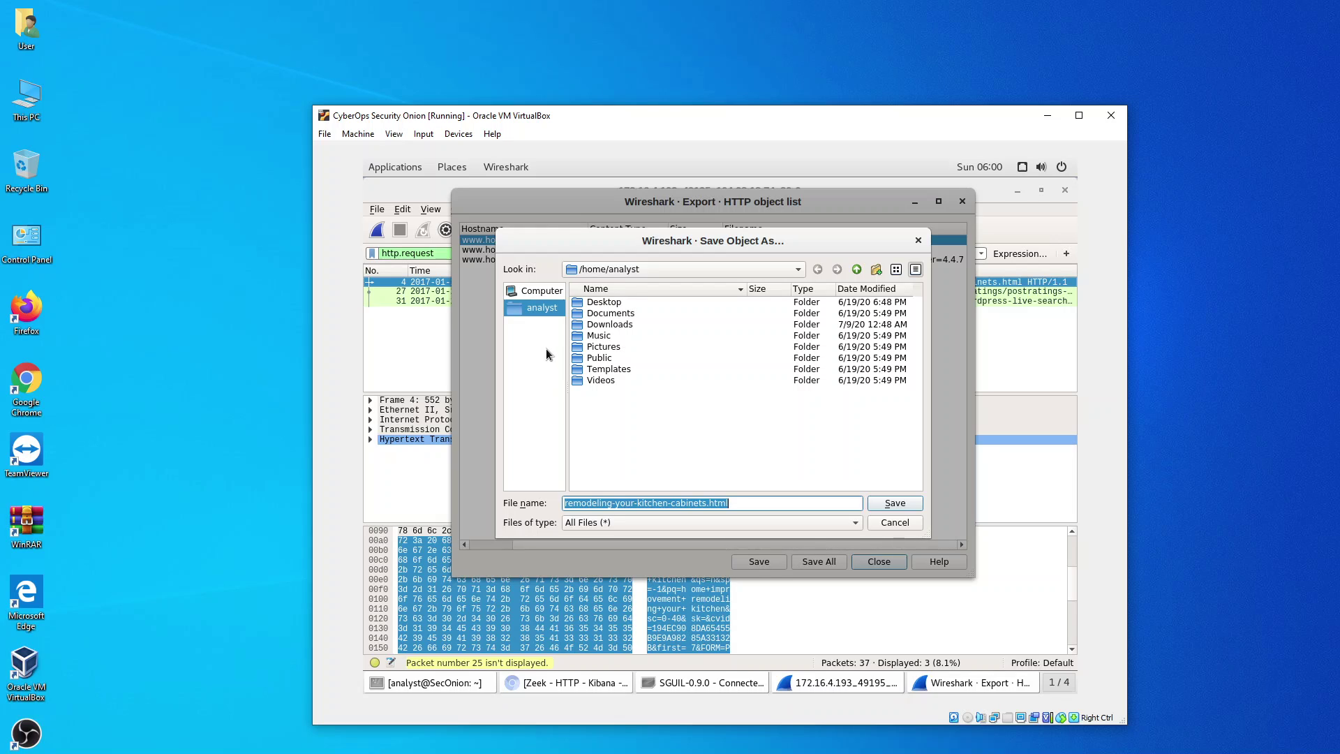
{"action": "left_click", "coordinate": [541, 307]}
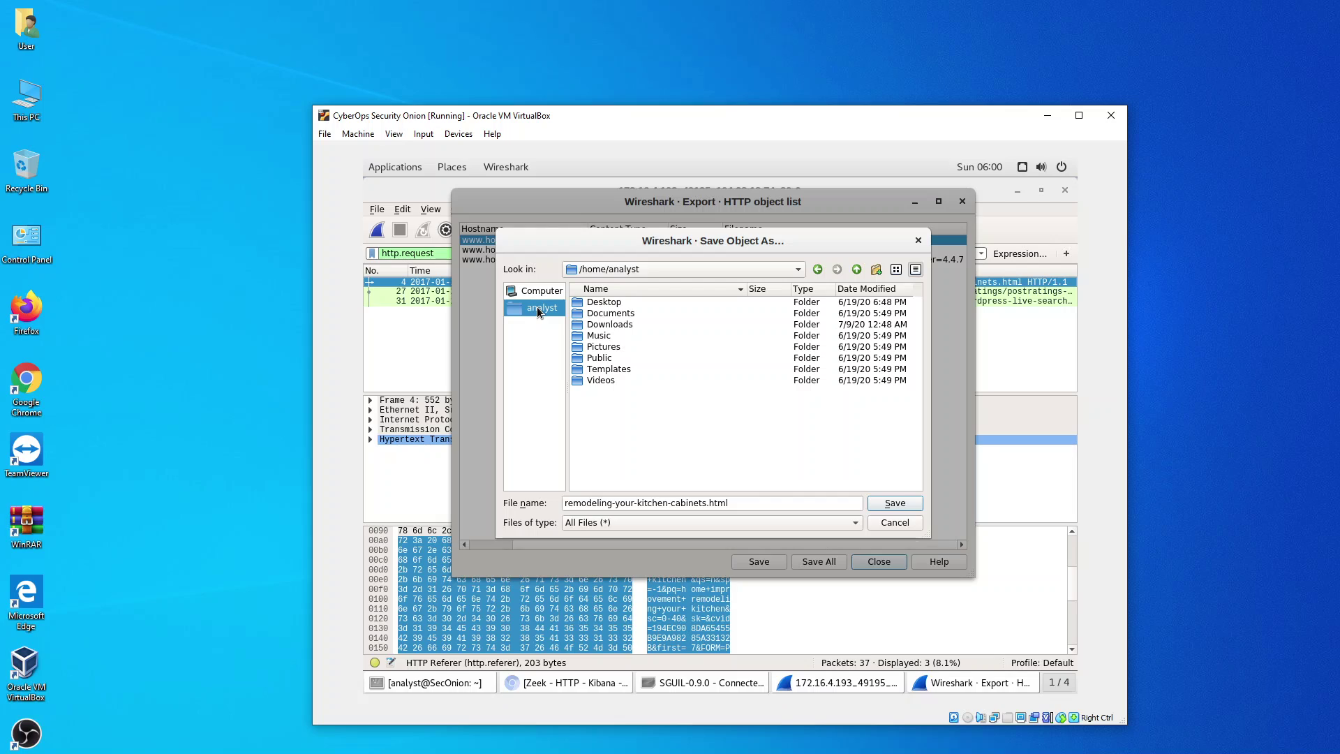
{"action": "left_click", "coordinate": [899, 506]}
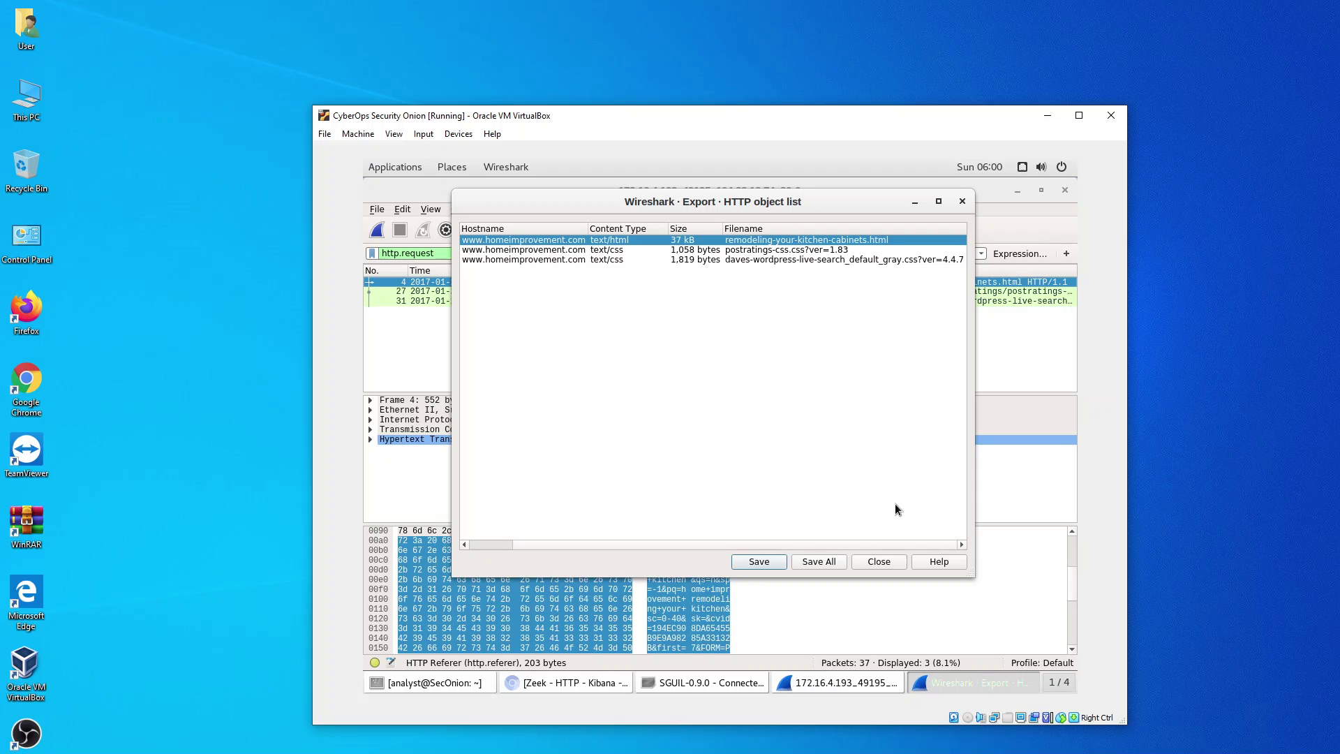
{"action": "left_click", "coordinate": [886, 563]}
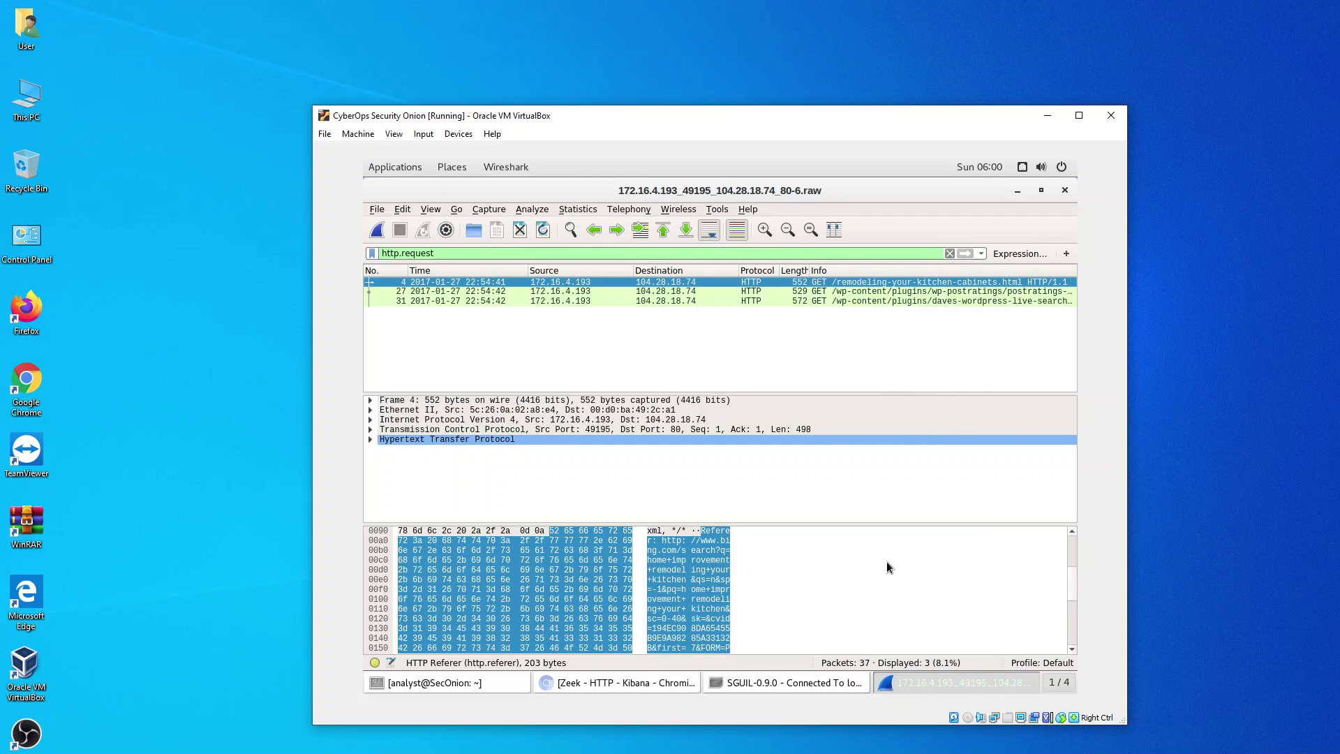
- Close the current capture and its raw-file notice, and open the traffic of Sguil alert 5.24 in Wireshark
{"action": "left_click", "coordinate": [1062, 195]}
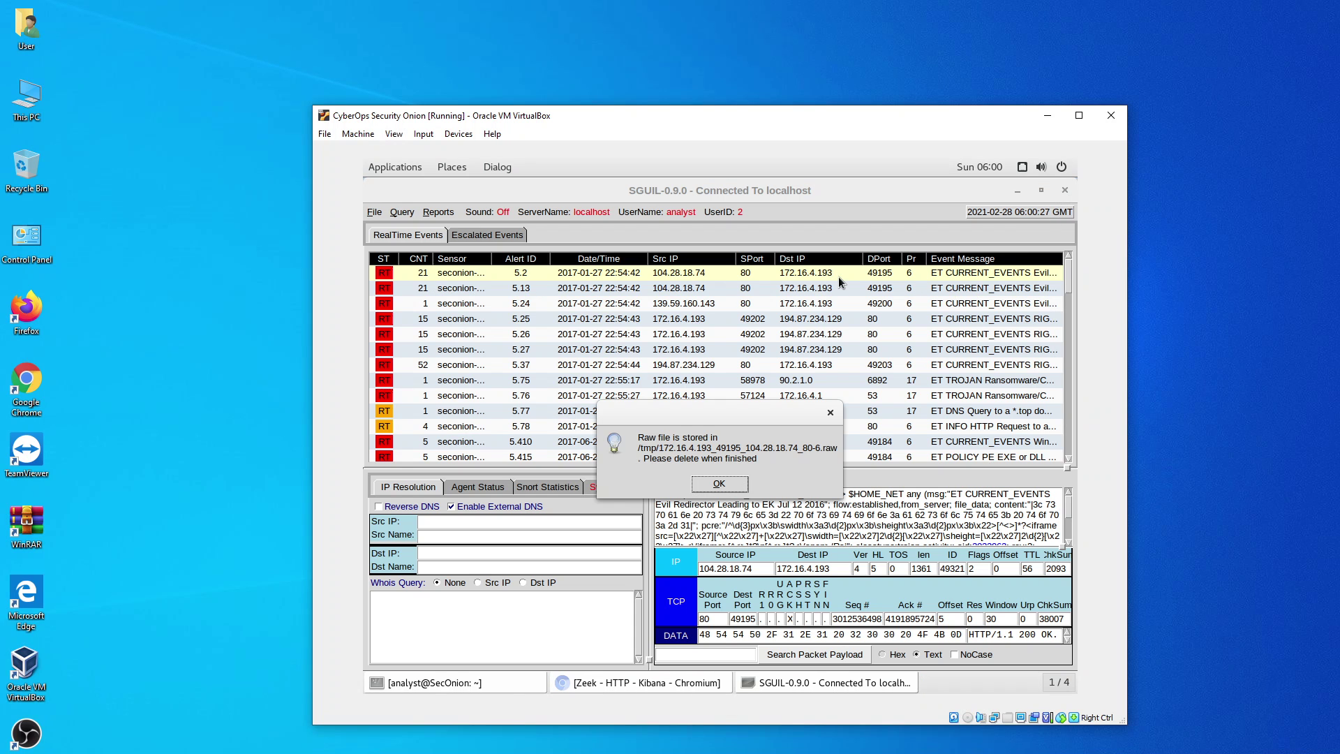
{"action": "left_click", "coordinate": [718, 484]}
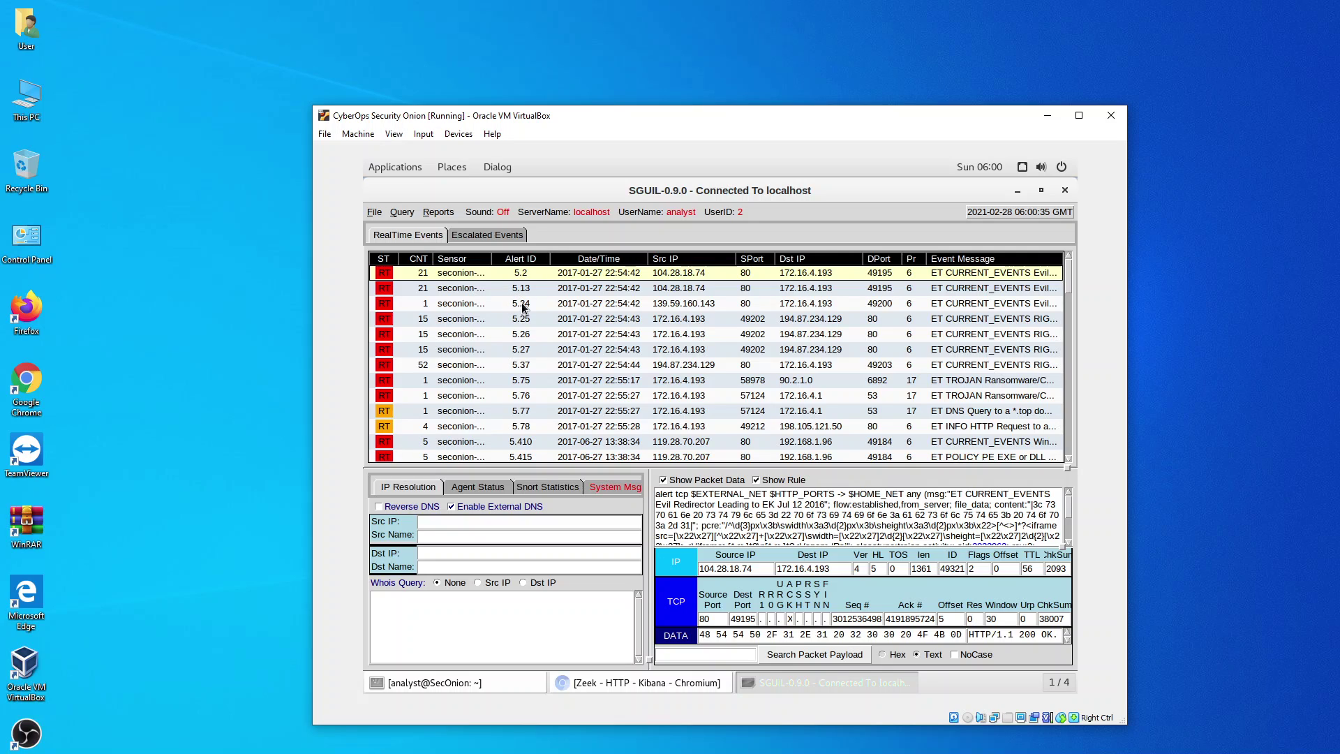
{"action": "left_click", "coordinate": [522, 304]}
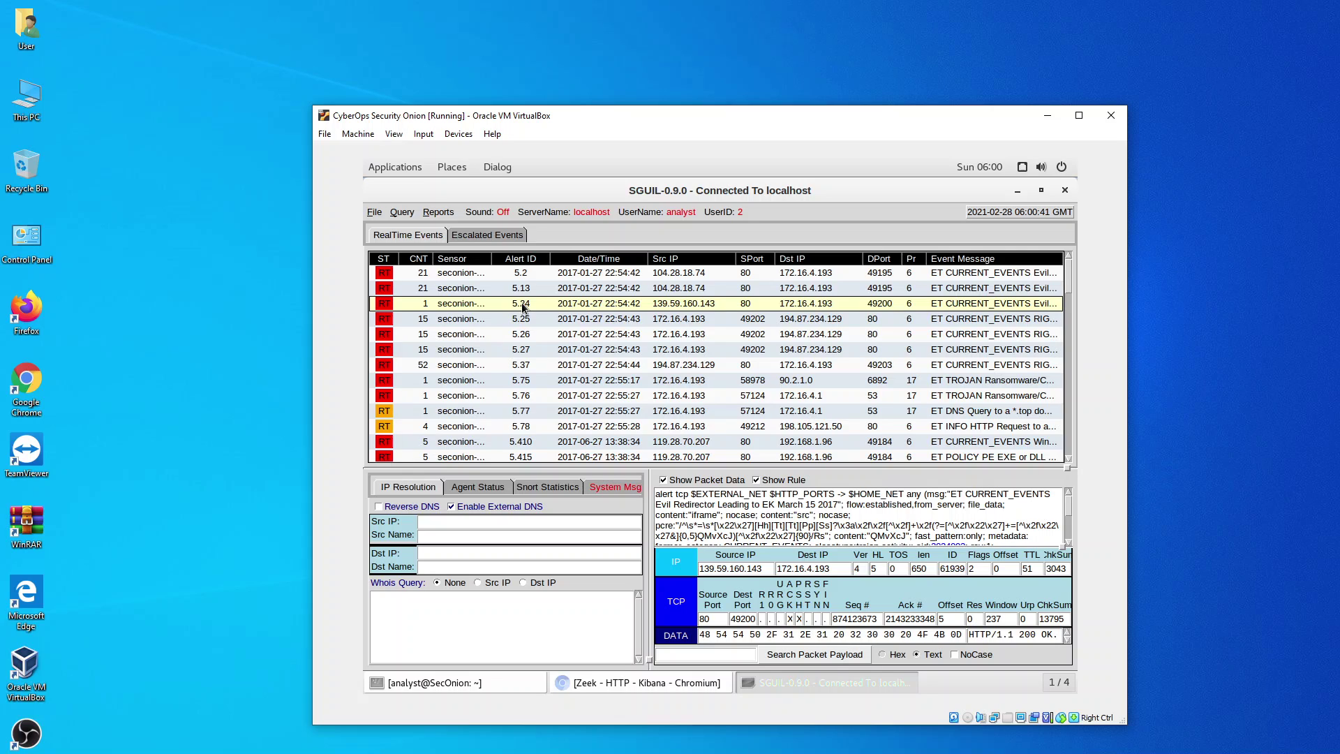
{"action": "right_click", "coordinate": [524, 307]}
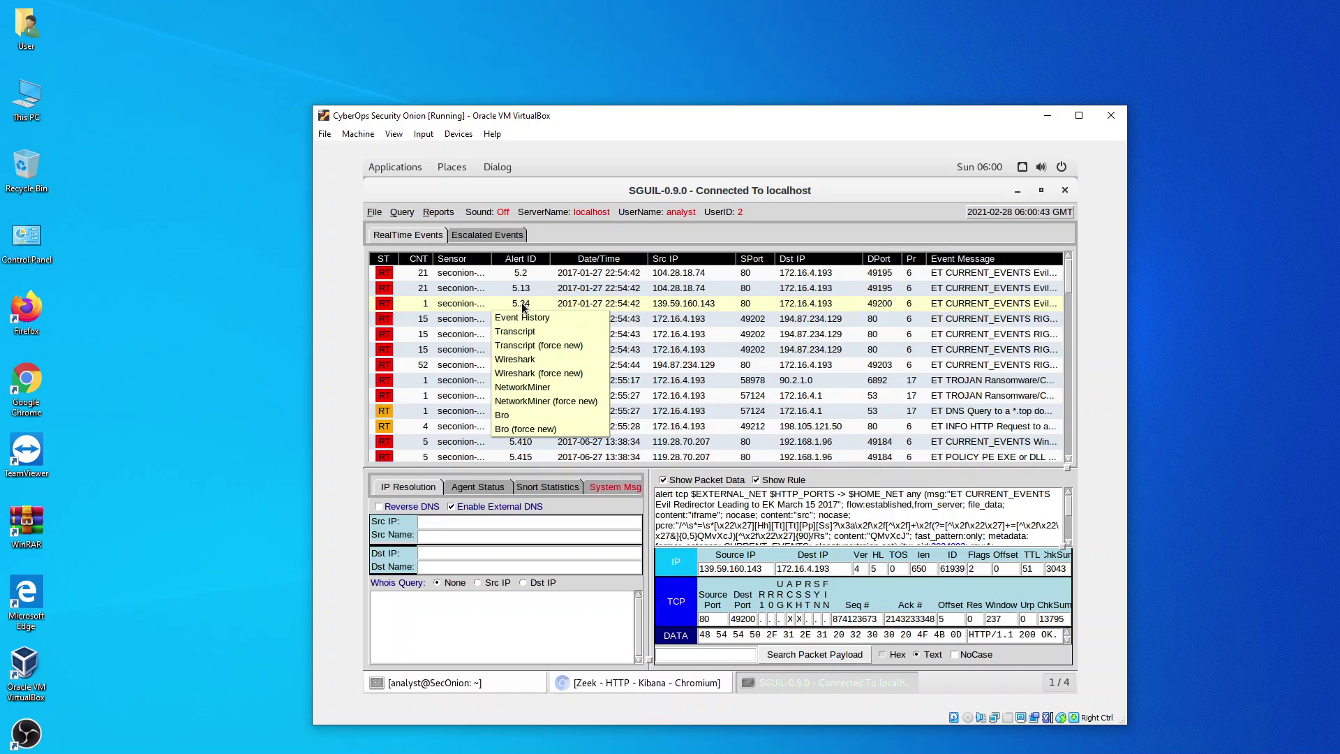
{"action": "left_click", "coordinate": [520, 361]}
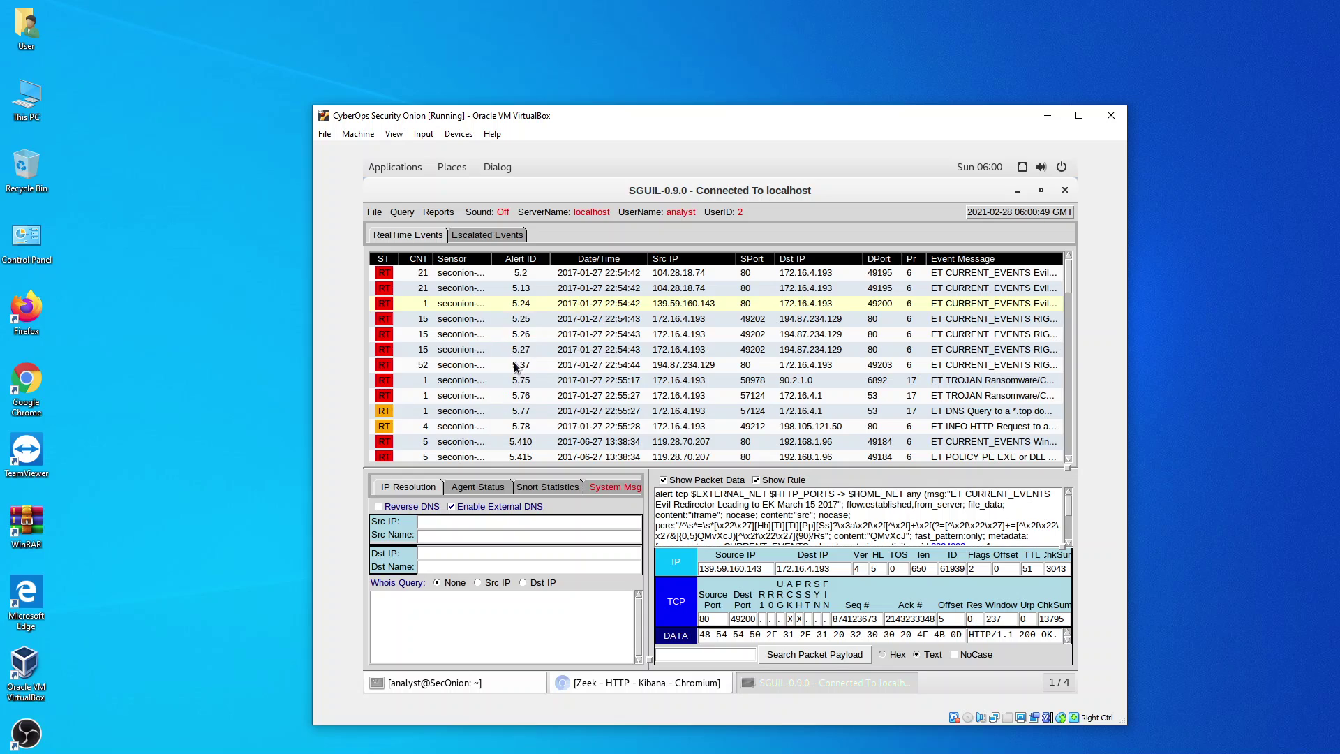
{"action": "left_click", "coordinate": [711, 483]}
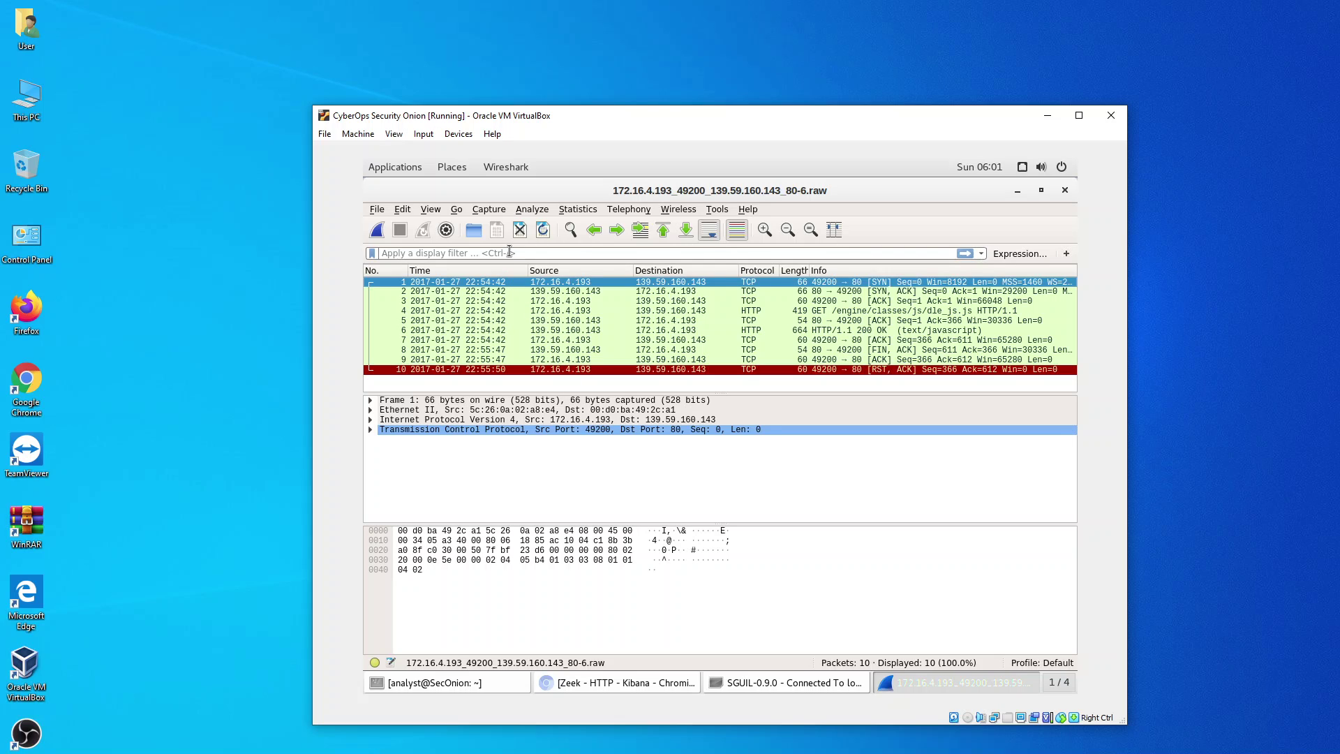
- Filter the packets of the alert 5.24 capture with the display filter http.request
{"action": "type", "text": "http"}
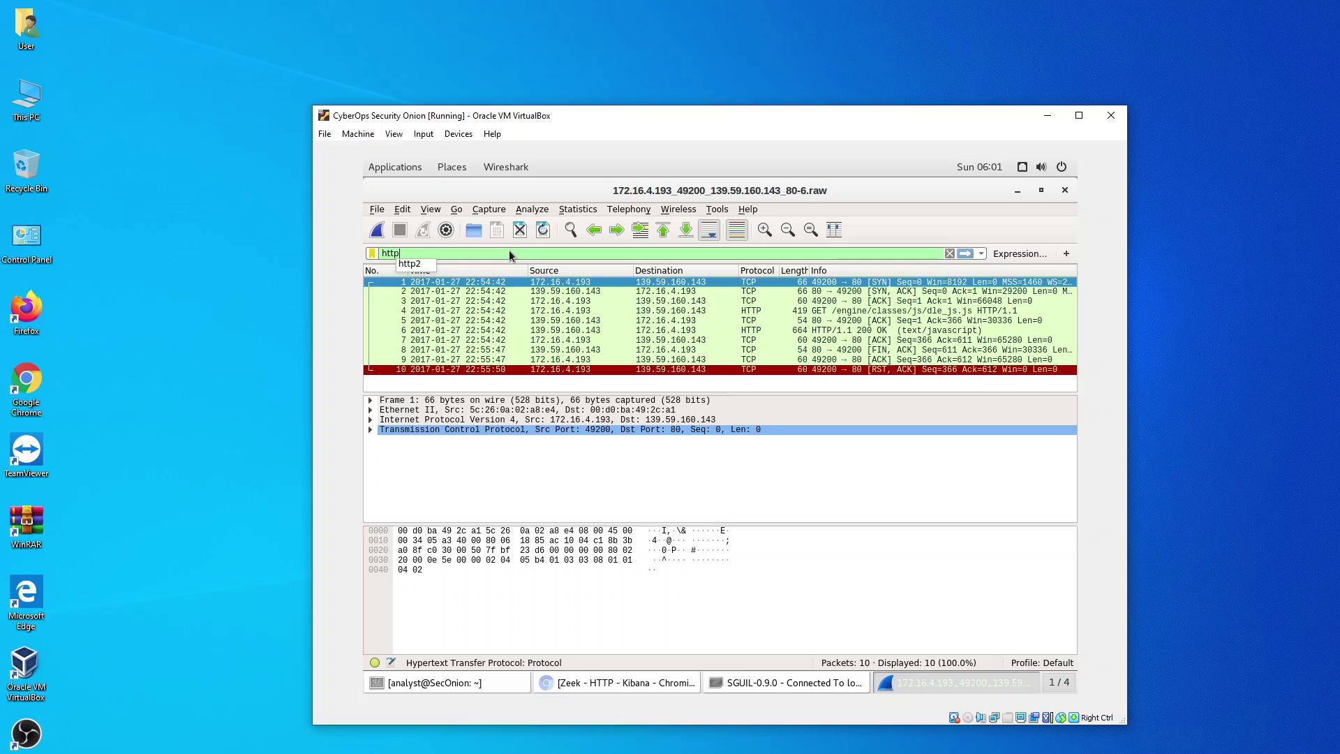
{"action": "type", "text": ".re"}
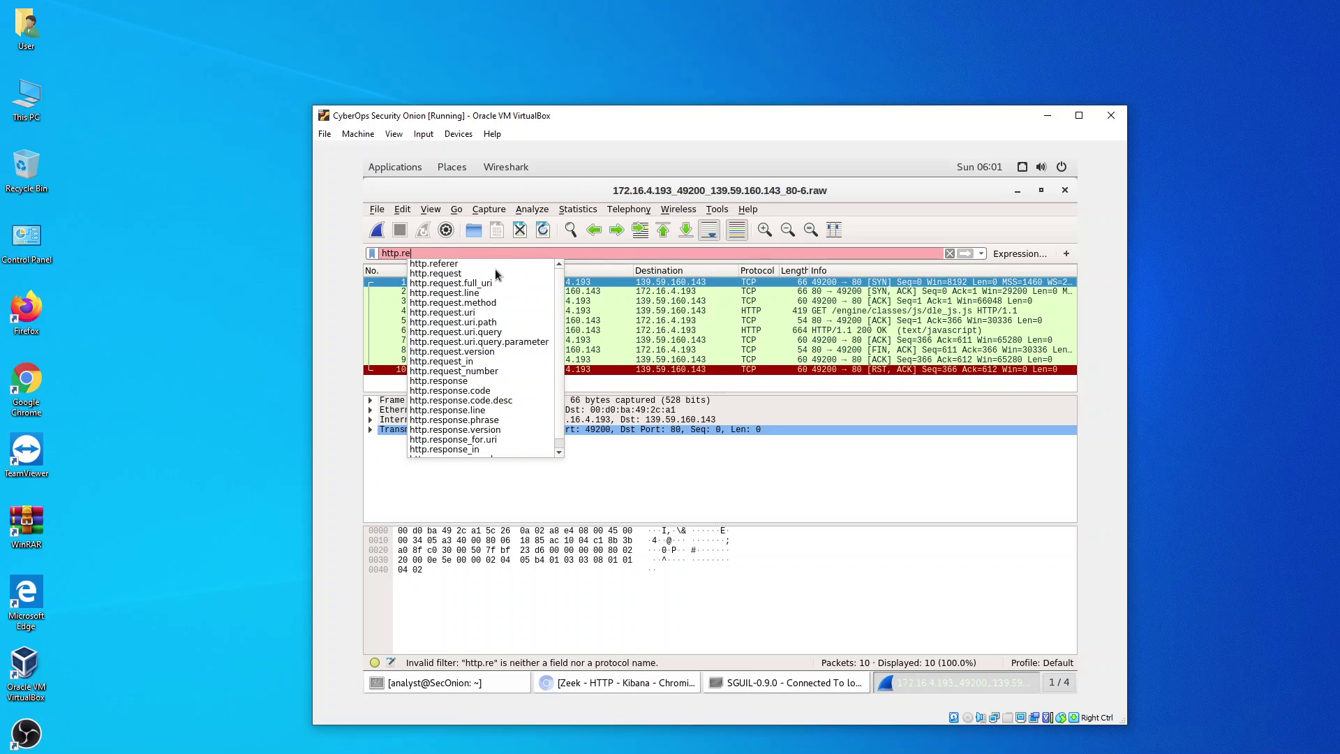
{"action": "left_click", "coordinate": [458, 272]}
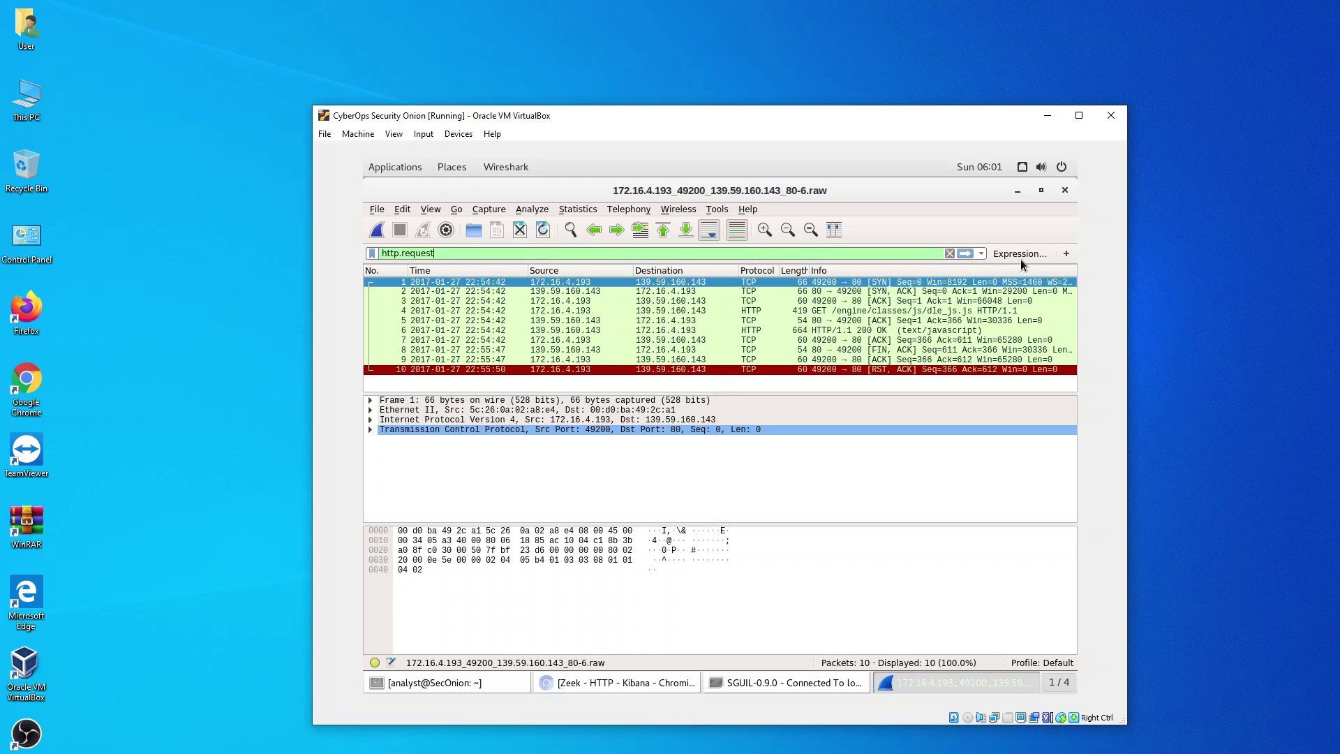
{"action": "left_click", "coordinate": [966, 254]}
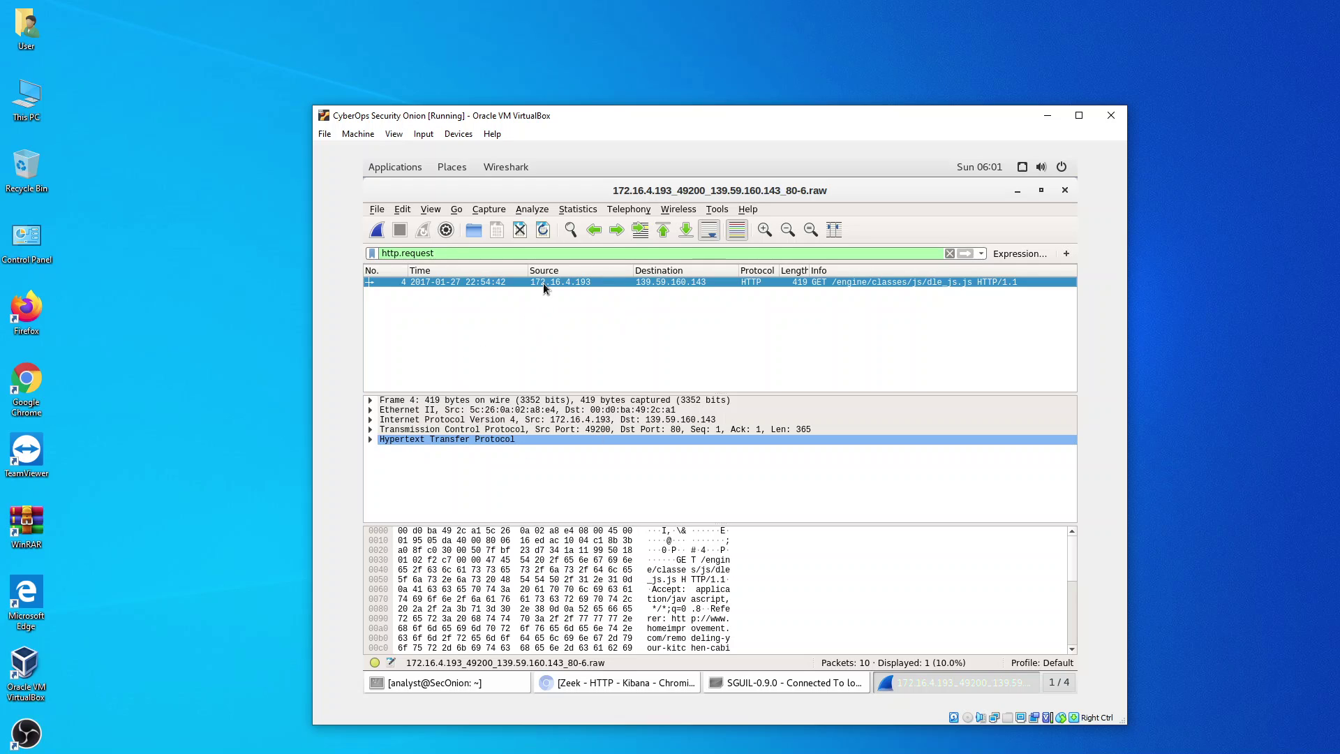
{"action": "left_click", "coordinate": [454, 254]}
- Examine the HTTP details of the GET request for dle_js.js, including its Referer and Host headers
{"action": "left_click", "coordinate": [371, 439]}
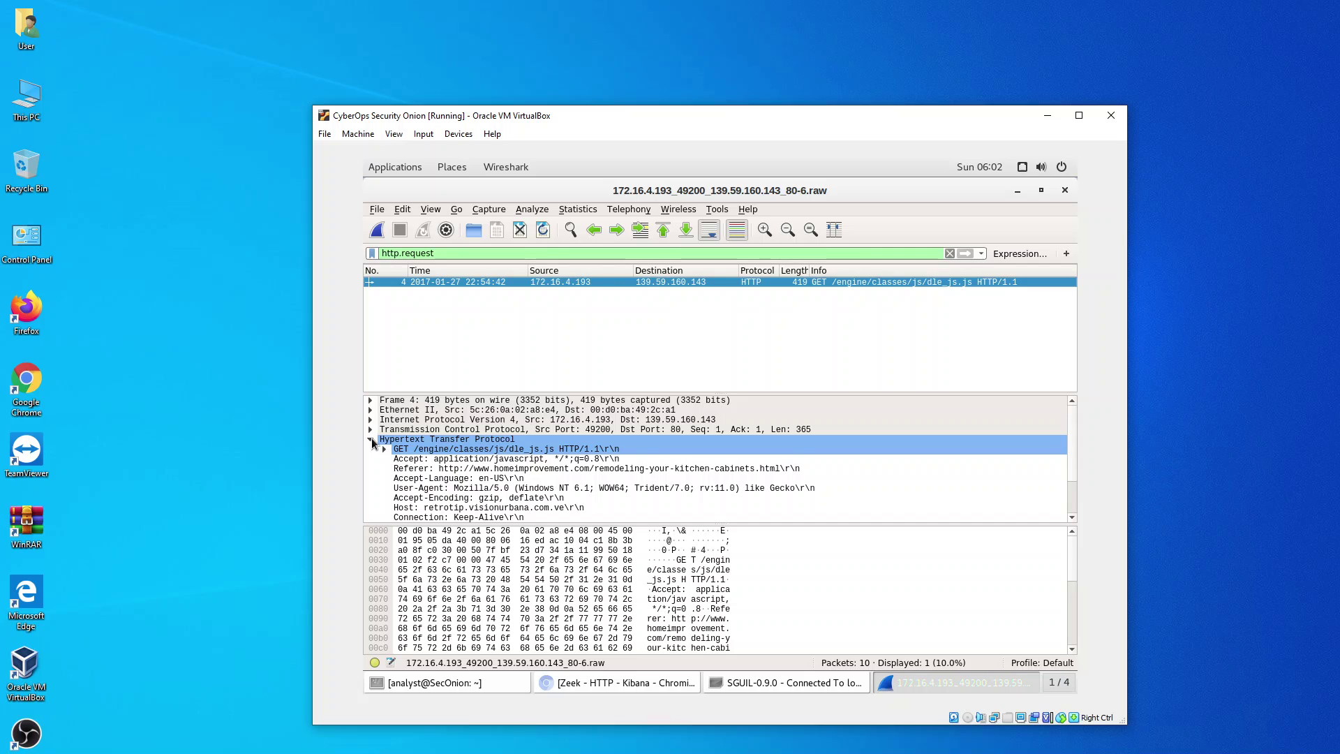
{"action": "scroll", "coordinate": [437, 466], "scroll_direction": "down", "scroll_amount": 1}
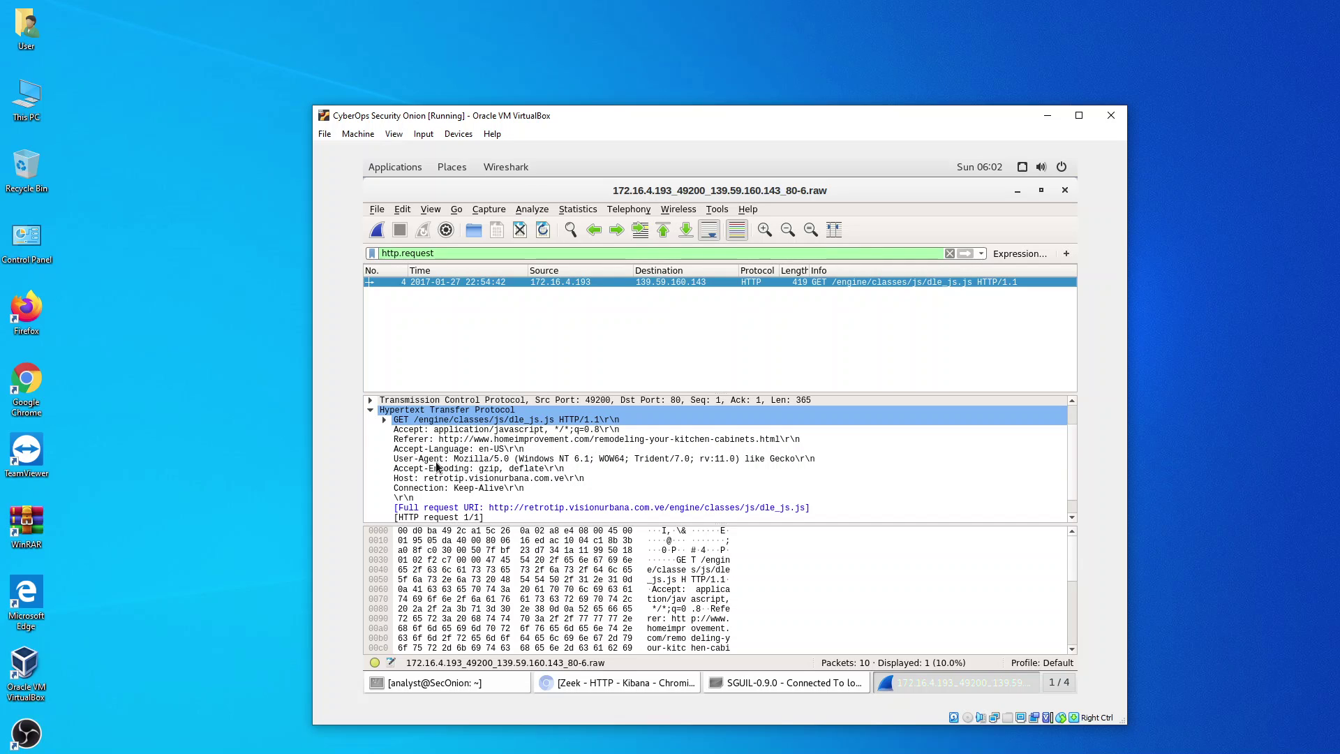
{"action": "left_click", "coordinate": [370, 411]}
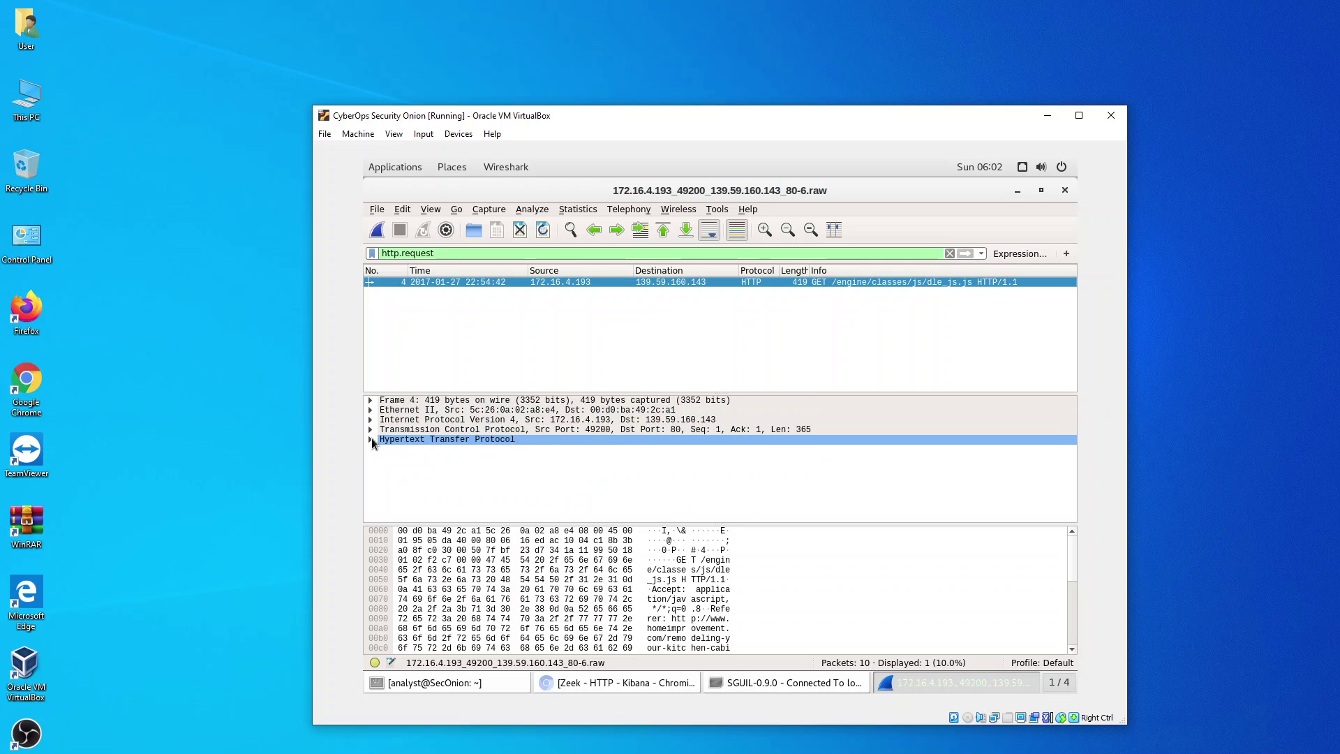
{"action": "left_click", "coordinate": [371, 440]}
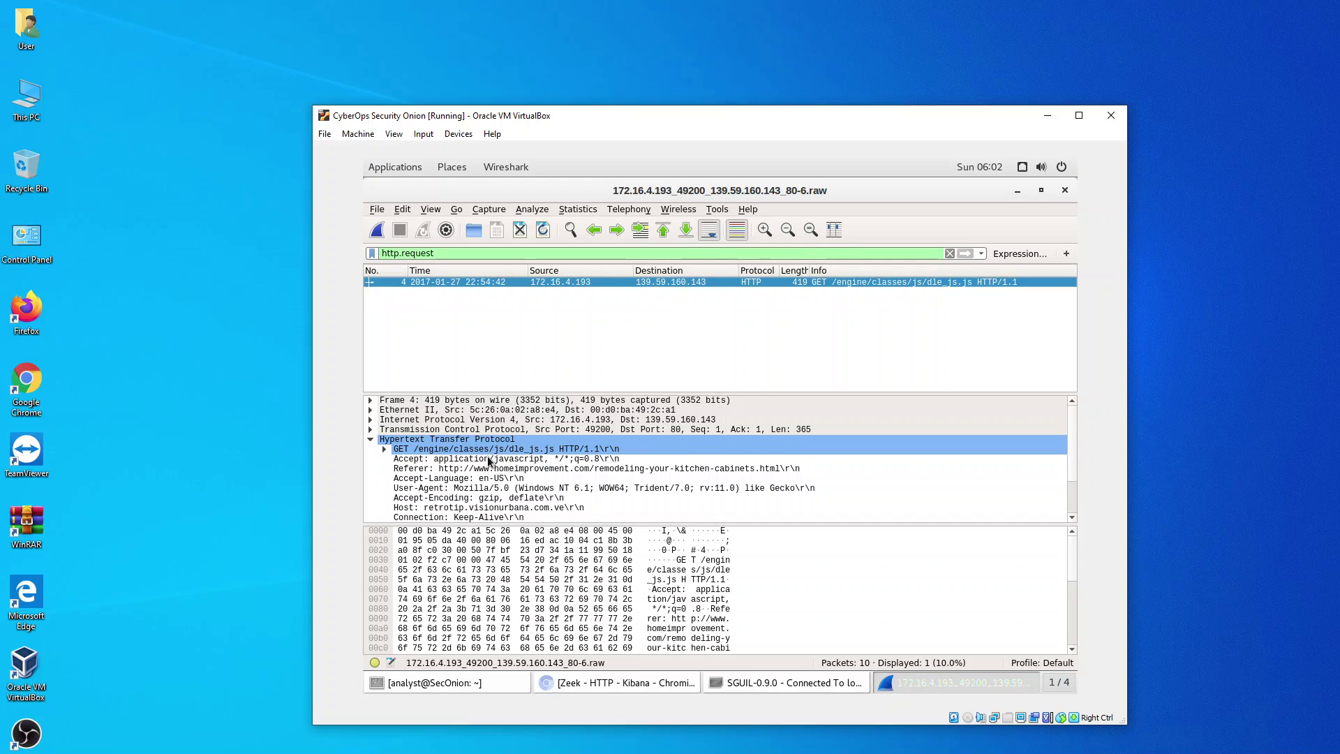
{"action": "scroll", "coordinate": [490, 461], "scroll_direction": "down", "scroll_amount": 1}
{"action": "scroll", "coordinate": [490, 461], "scroll_direction": "down", "scroll_amount": 1}
{"action": "left_click", "coordinate": [424, 460]}
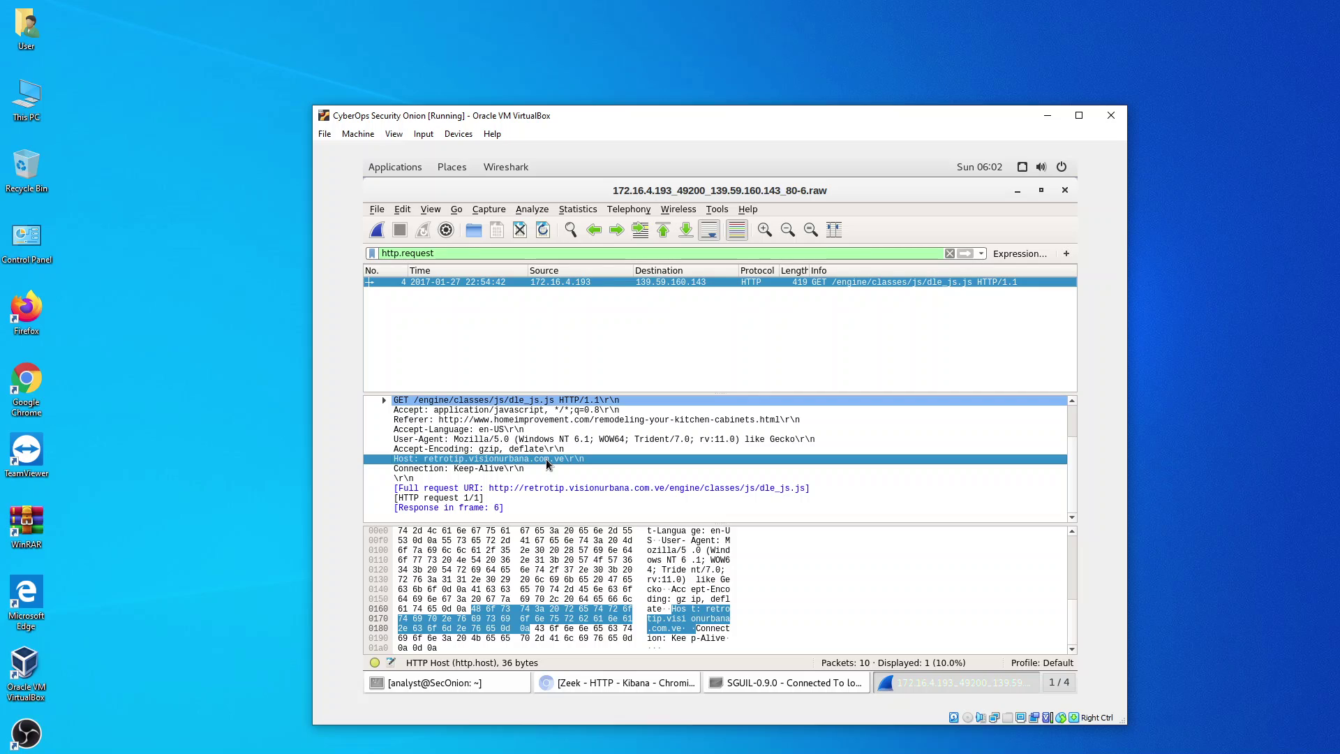
- Export the HTTP object dle_js.js to the /home/analyst folder under its own name
{"action": "left_click", "coordinate": [378, 212]}
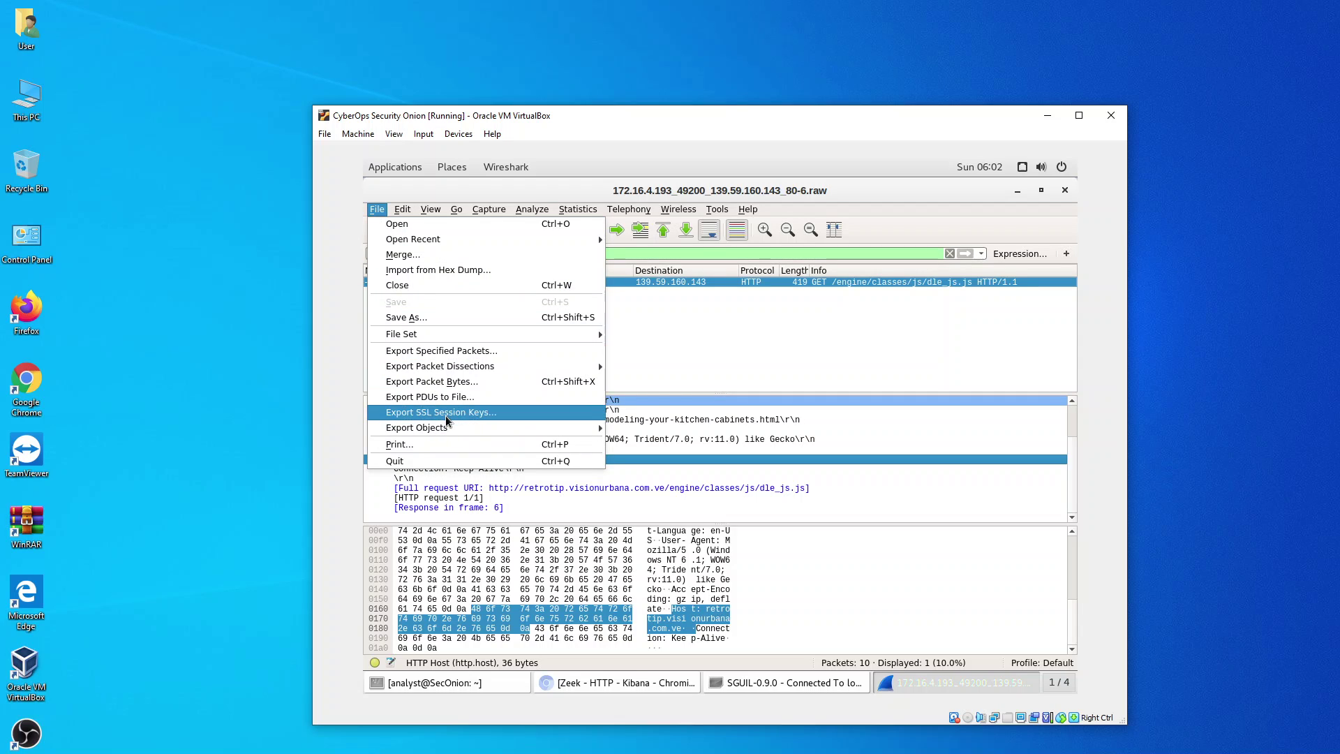
{"action": "mouse_move", "coordinate": [455, 427]}
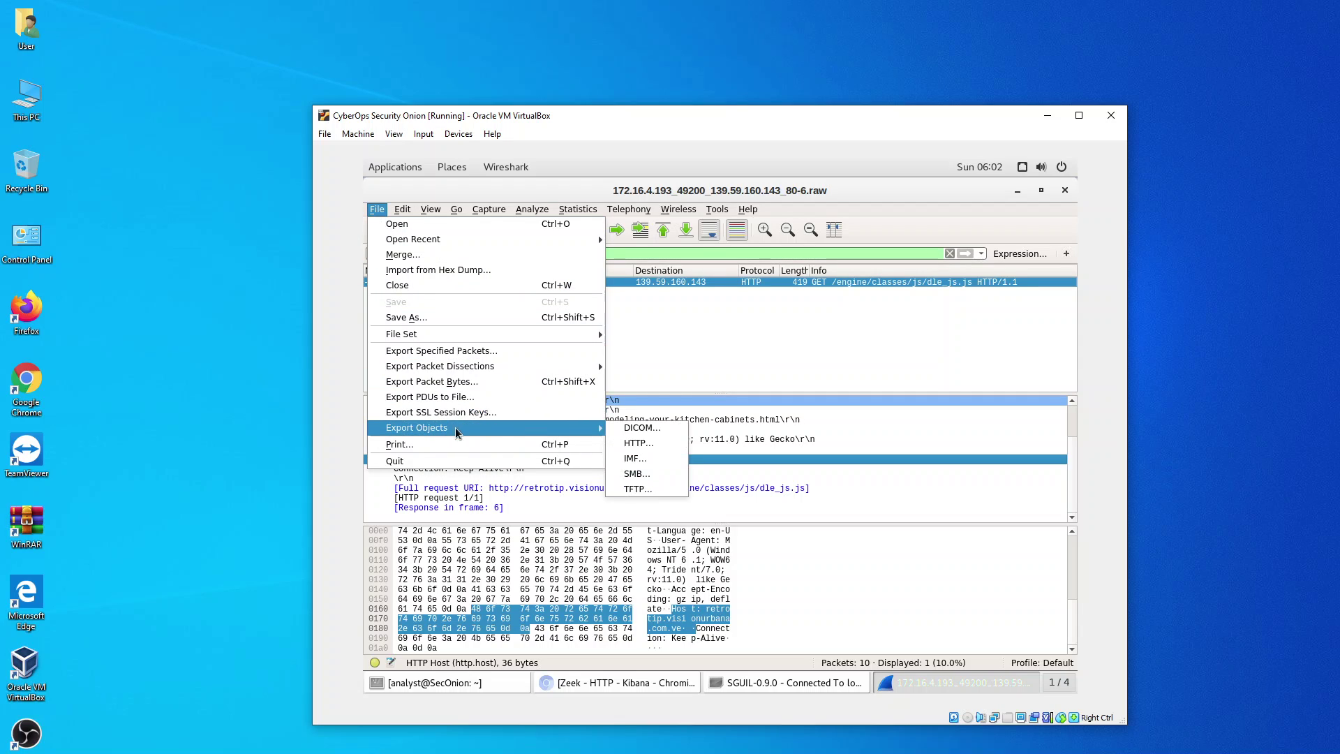
{"action": "left_click", "coordinate": [637, 446]}
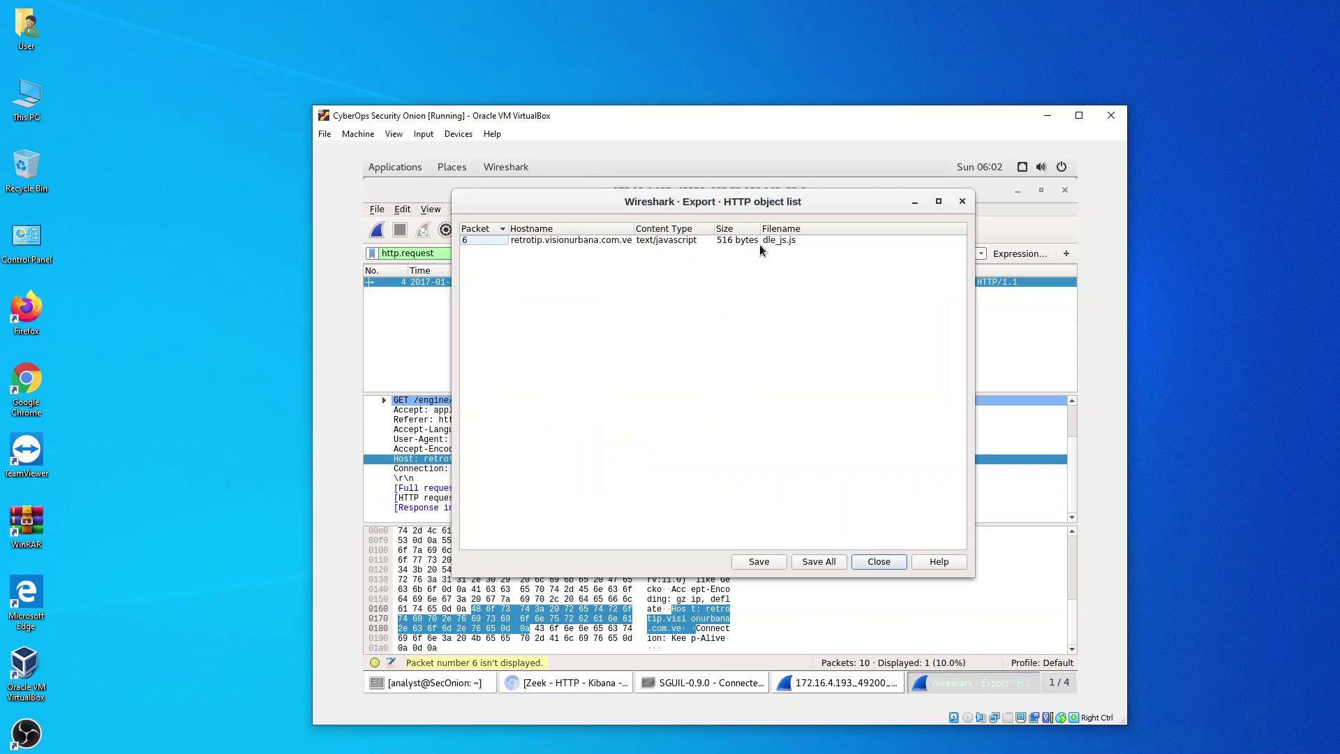
{"action": "left_click", "coordinate": [762, 242]}
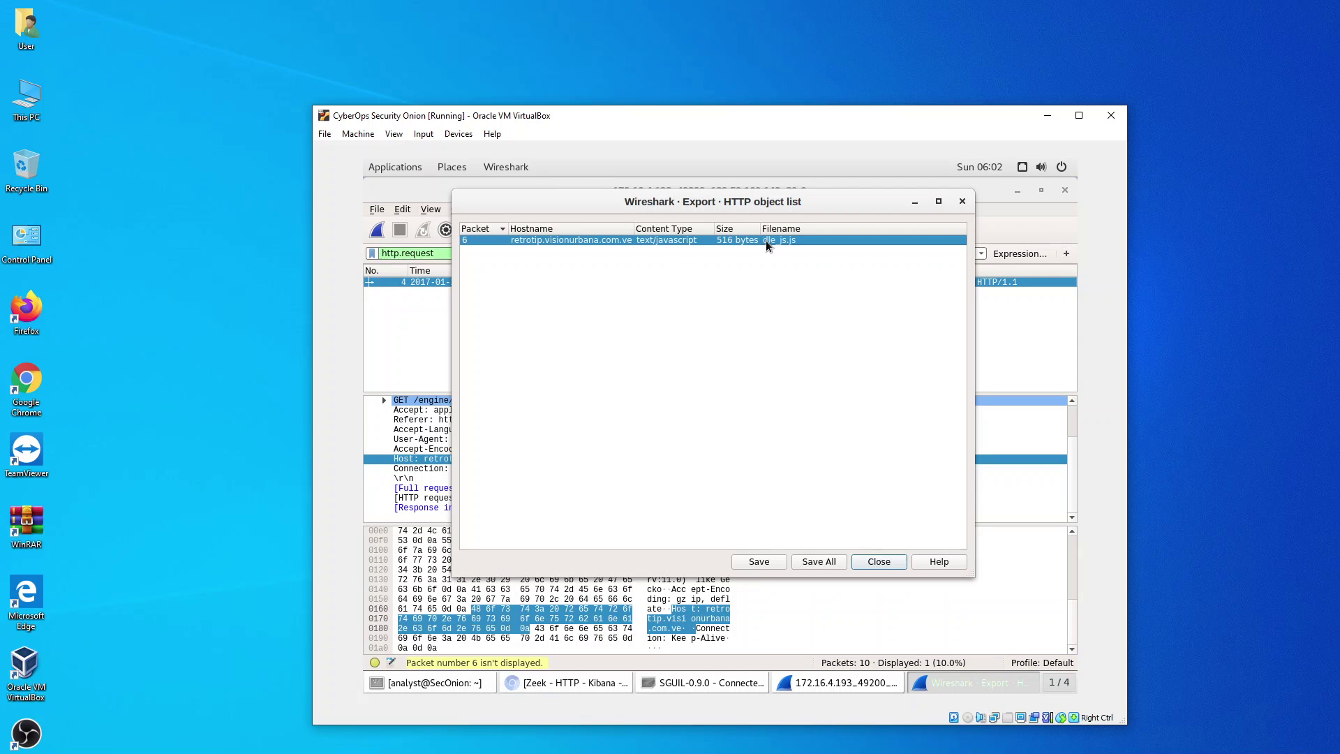
{"action": "left_click", "coordinate": [758, 561]}
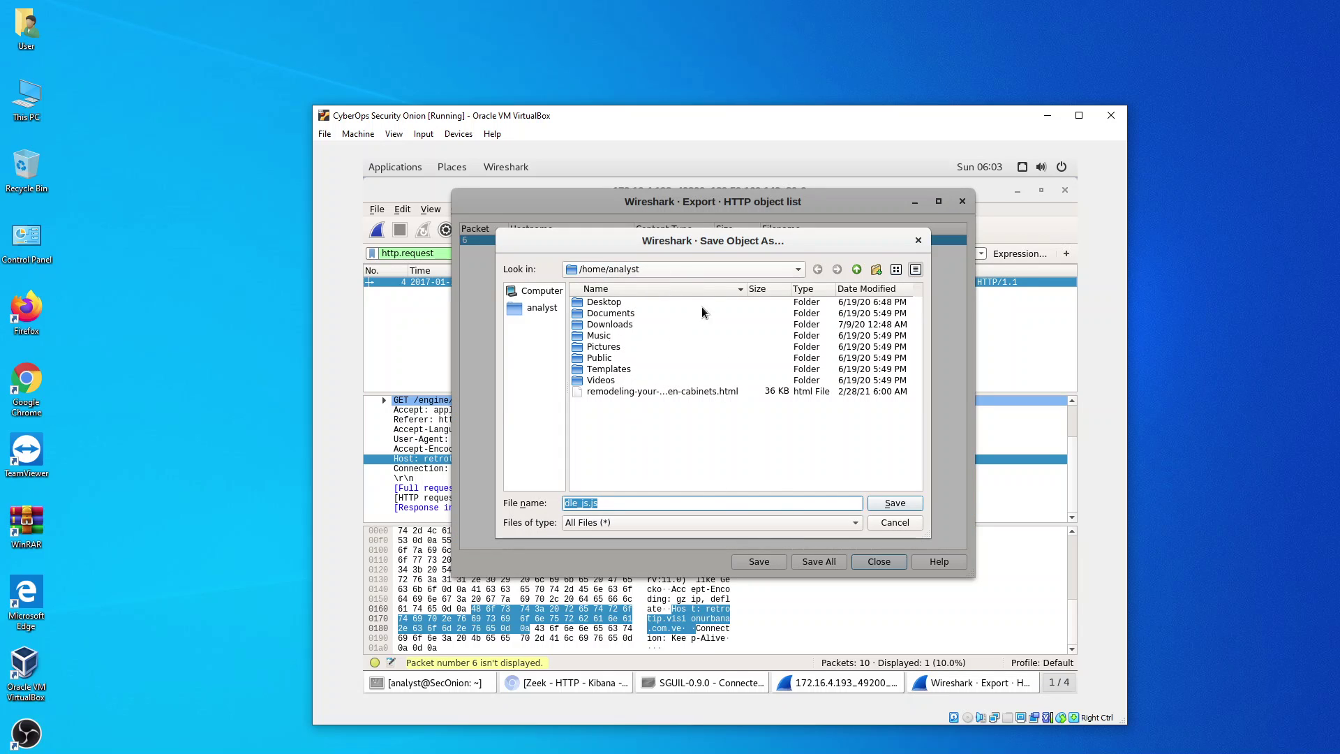
{"action": "left_click", "coordinate": [888, 510]}
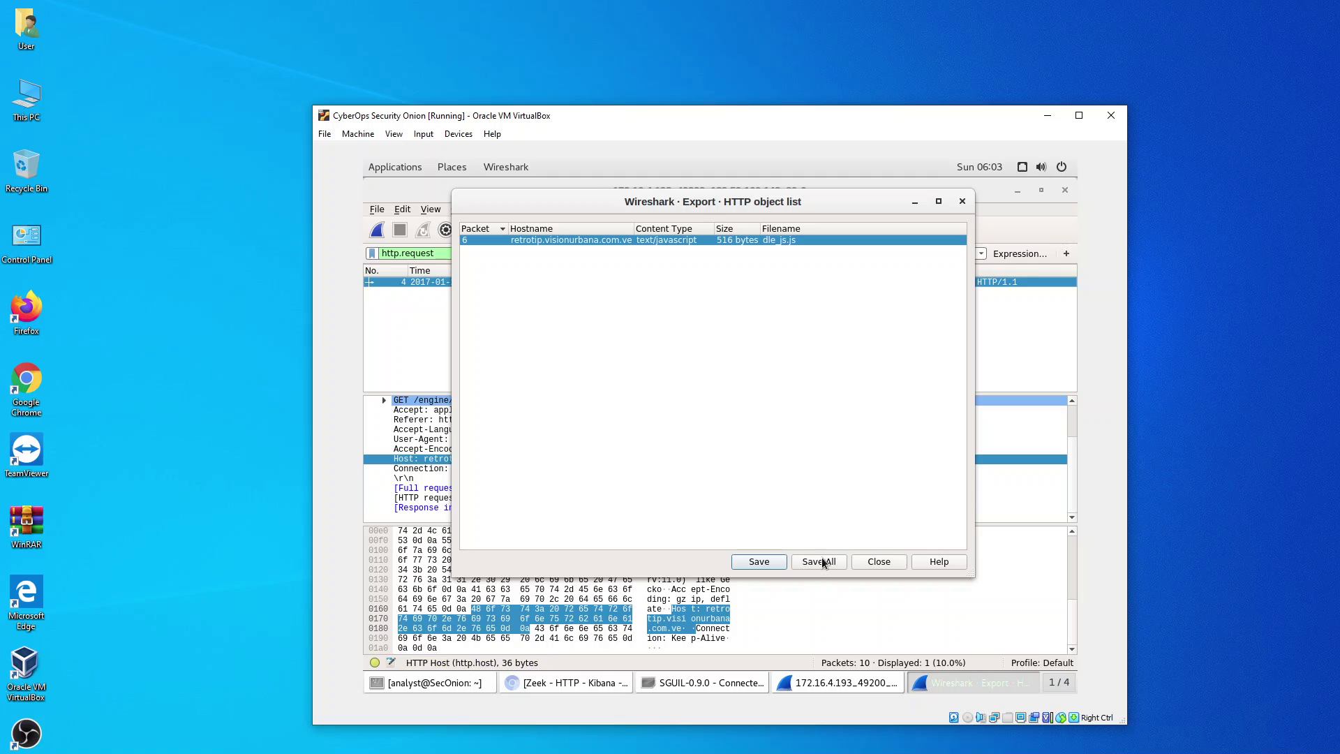
- Try to save dle_js.js again, replacing the existing copy in the analyst home folder
{"action": "left_click", "coordinate": [776, 567]}
{"action": "left_click", "coordinate": [893, 503]}
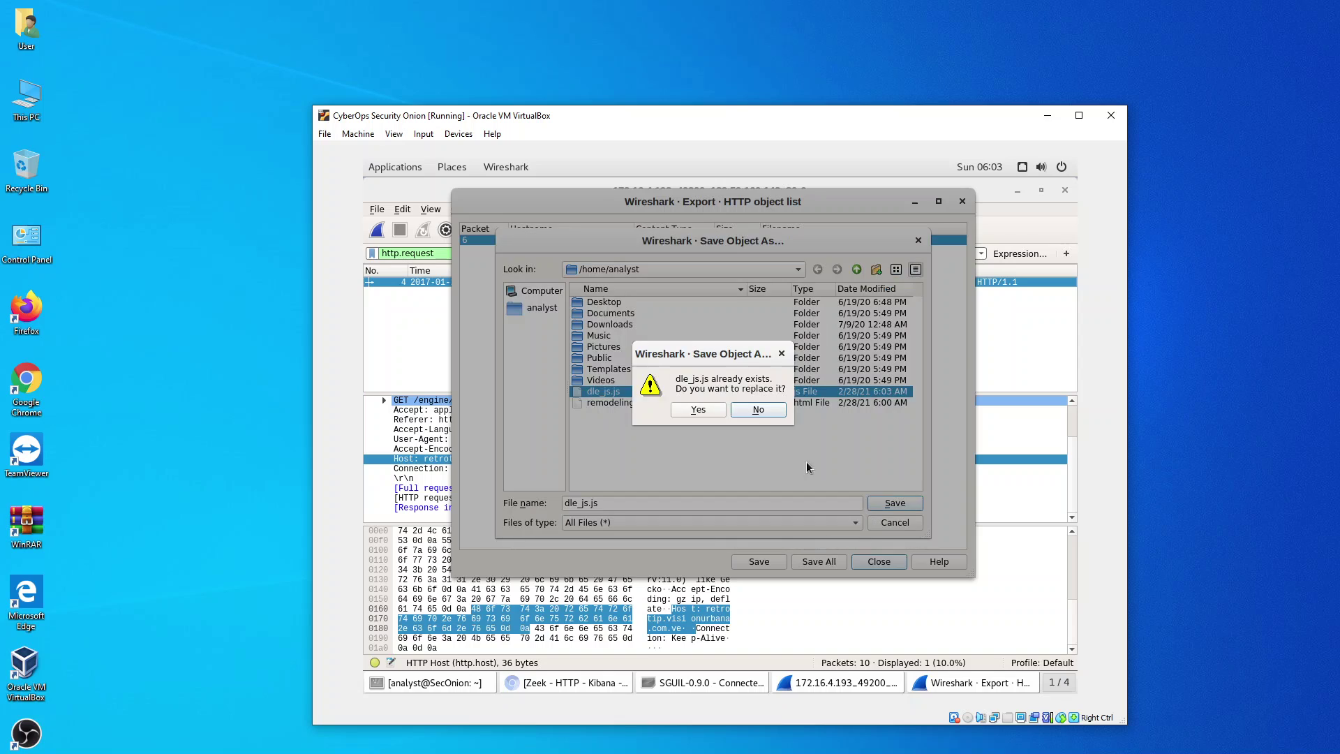
{"action": "left_click", "coordinate": [710, 413]}
- Close the HTTP object list and the alert 5.24 capture, dismissing the accompanying error and raw-file notice
{"action": "left_click", "coordinate": [879, 562]}
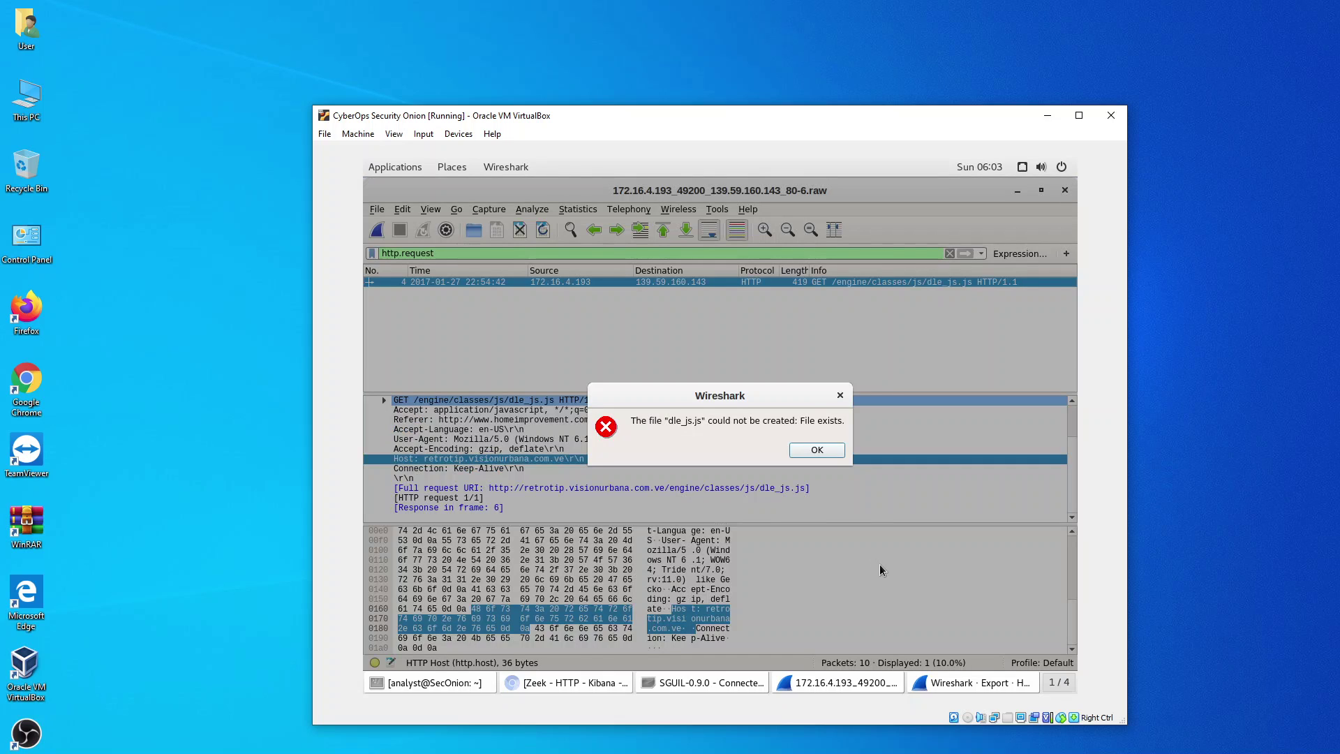
{"action": "left_click", "coordinate": [815, 450]}
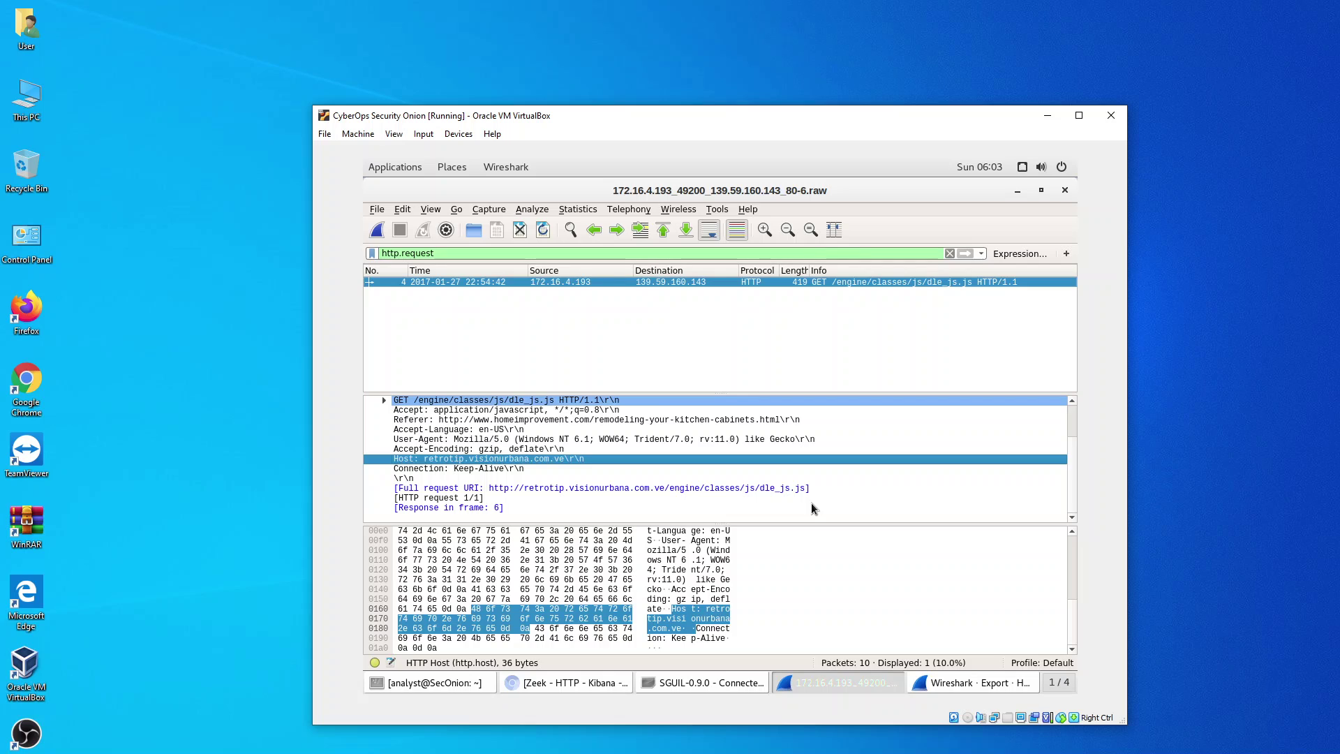
{"action": "left_click", "coordinate": [1062, 192]}
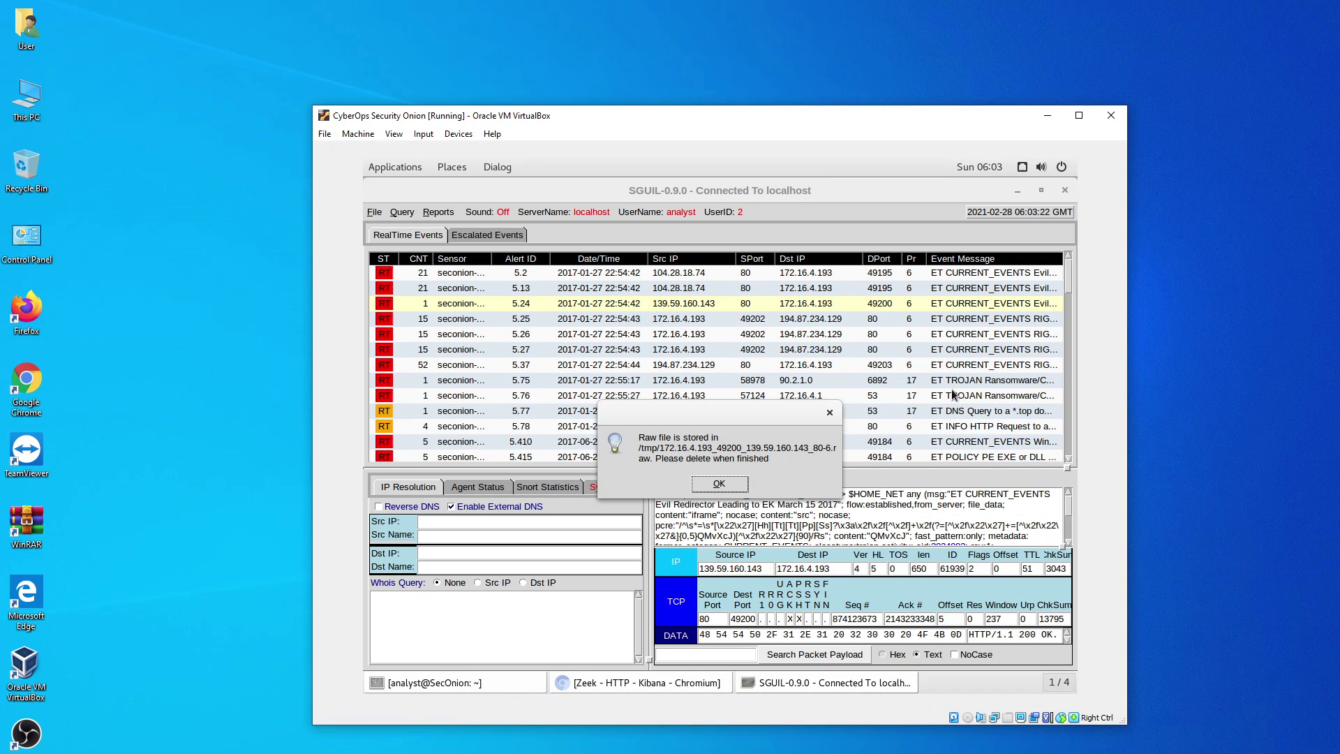
{"action": "left_click", "coordinate": [719, 485]}
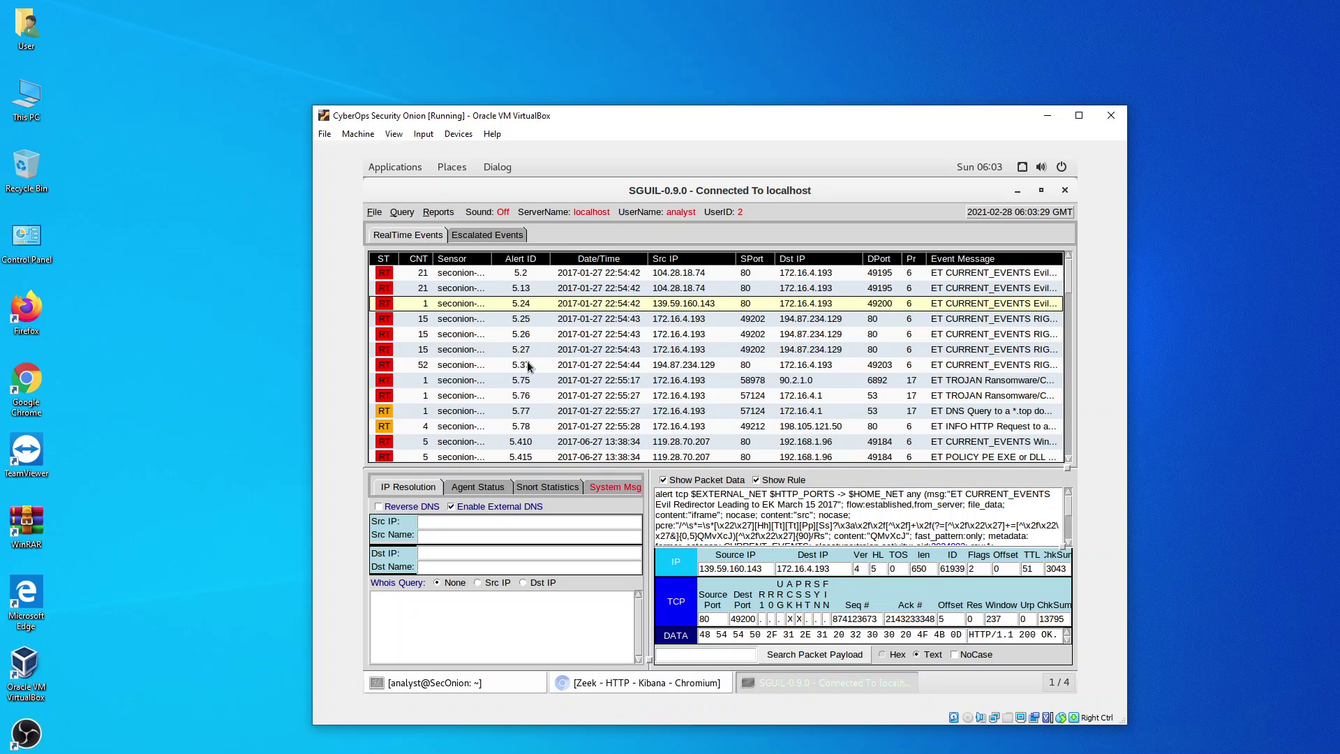
- Open the traffic of Sguil alert 5.25 in Wireshark
{"action": "left_click", "coordinate": [531, 319]}
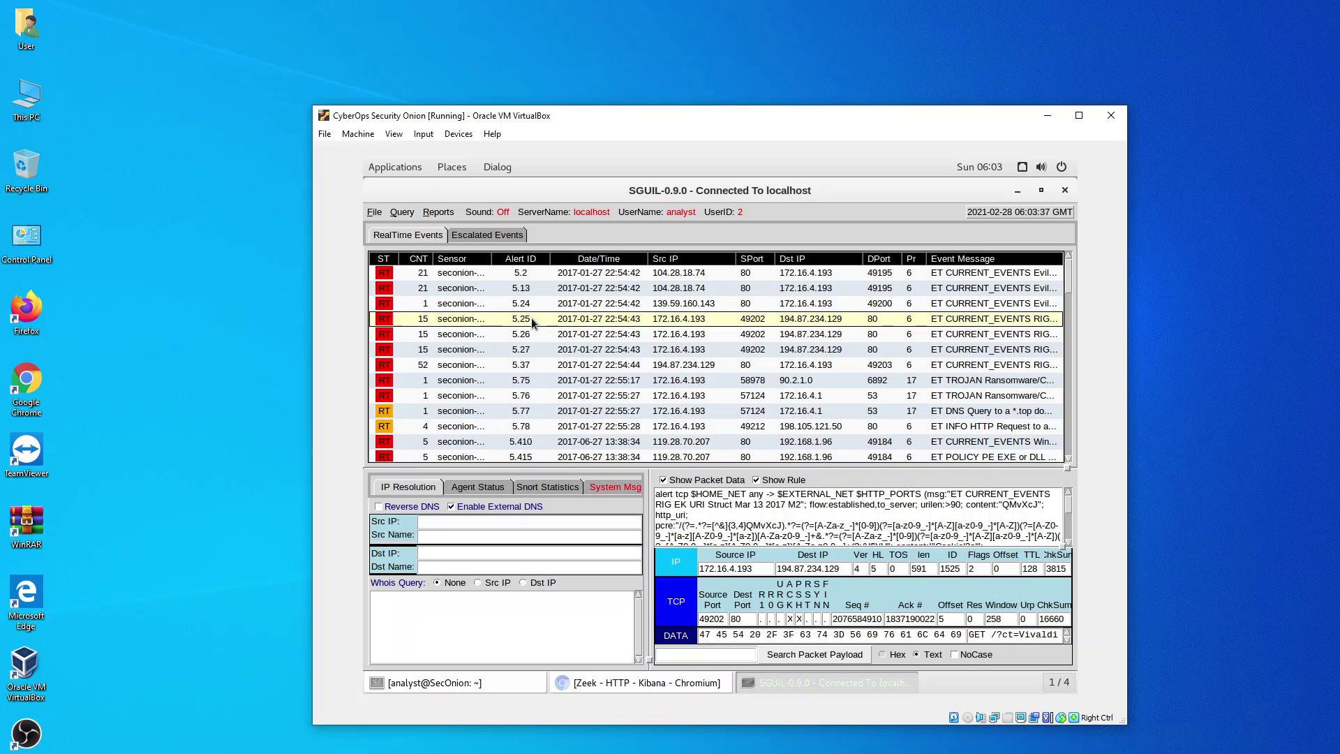
{"action": "right_click", "coordinate": [531, 319]}
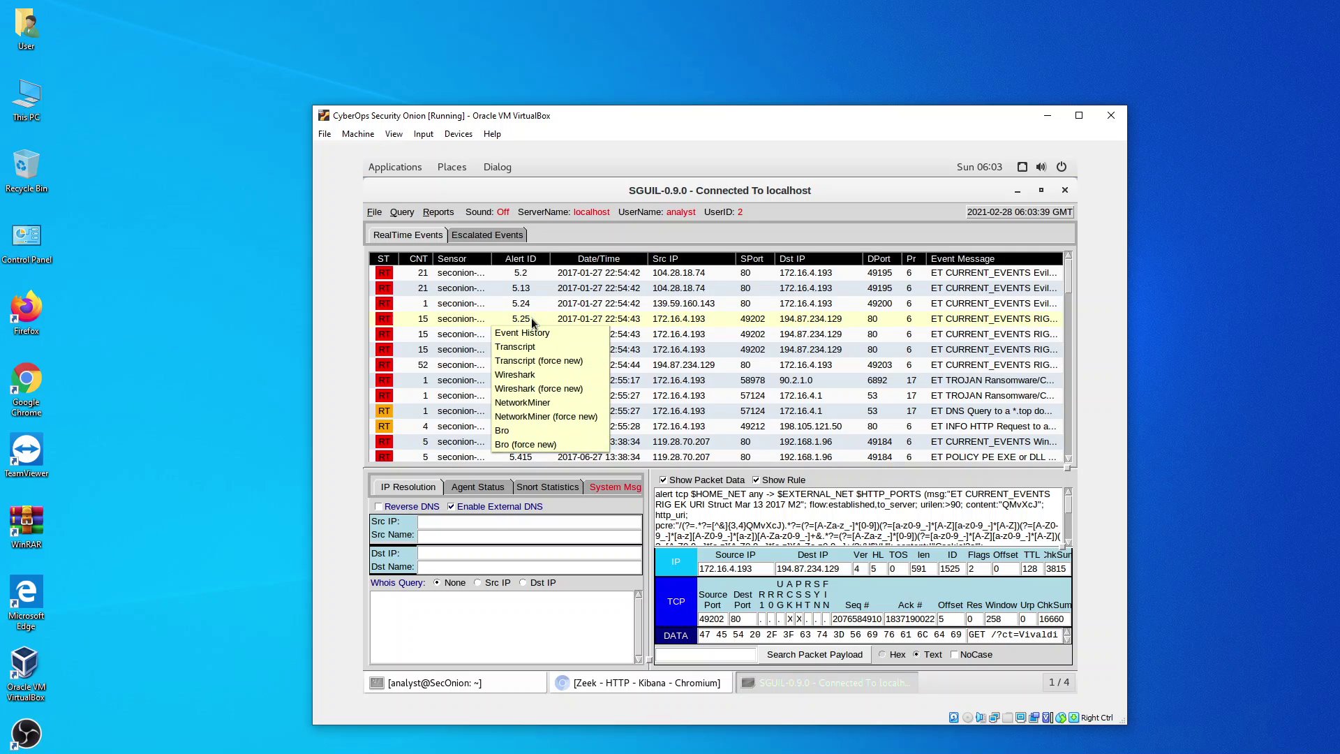
{"action": "left_click", "coordinate": [524, 375]}
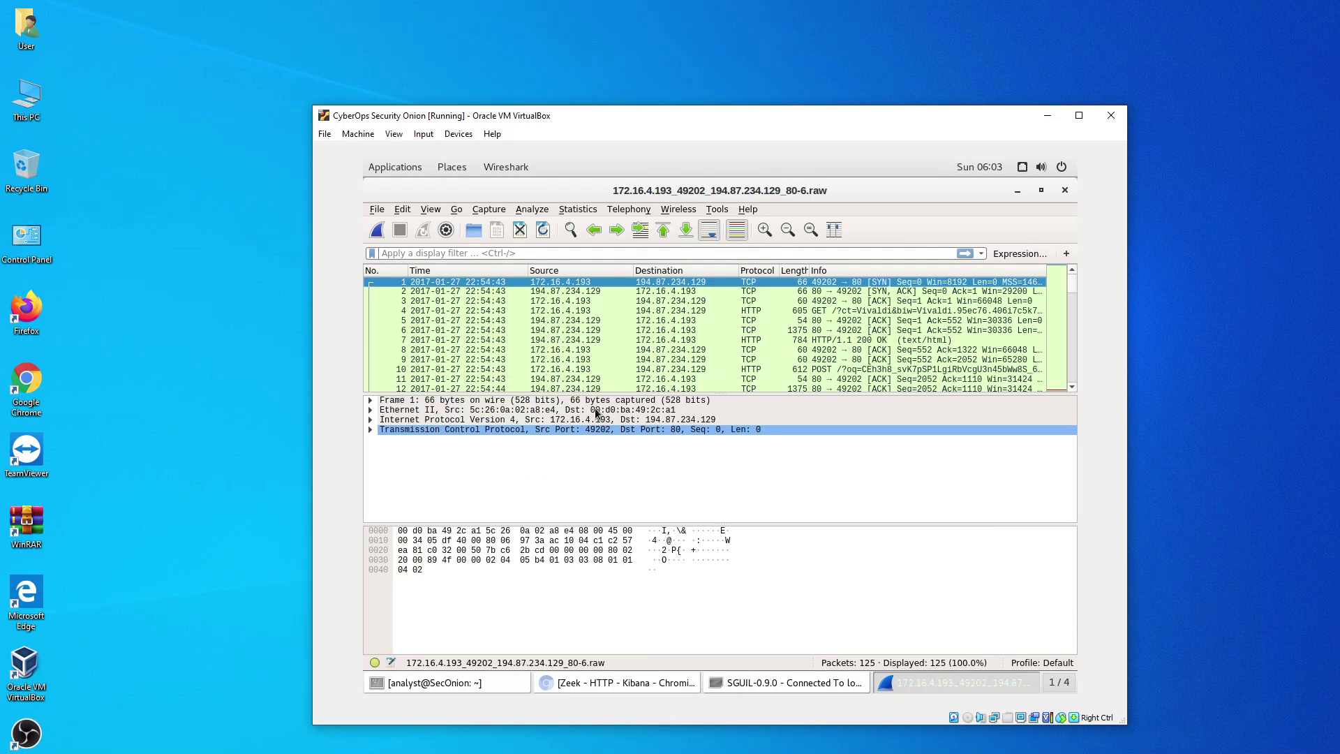
- Apply the display filter http.request to the capture of traffic between 172.16.4.193 and 194.87.234.129
{"action": "left_click", "coordinate": [549, 252]}
{"action": "type", "text": "http.re"}
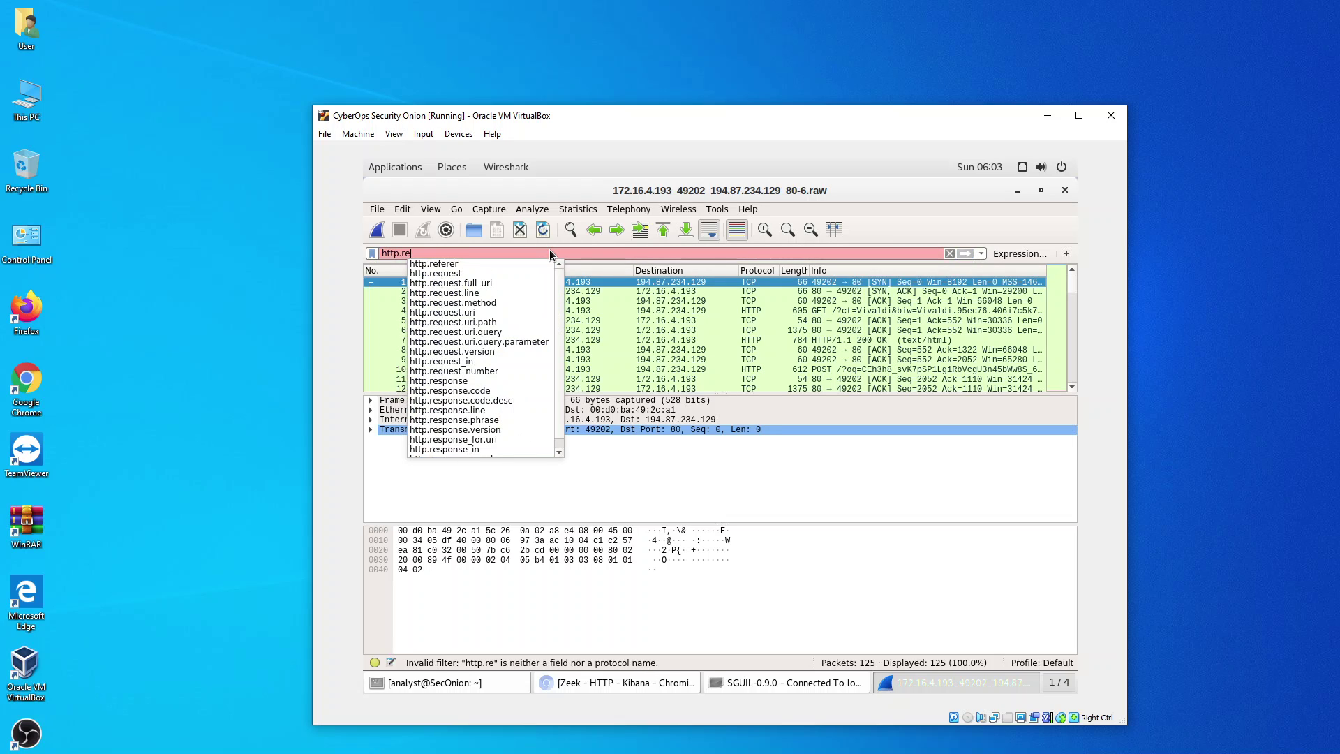
{"action": "left_click", "coordinate": [469, 275]}
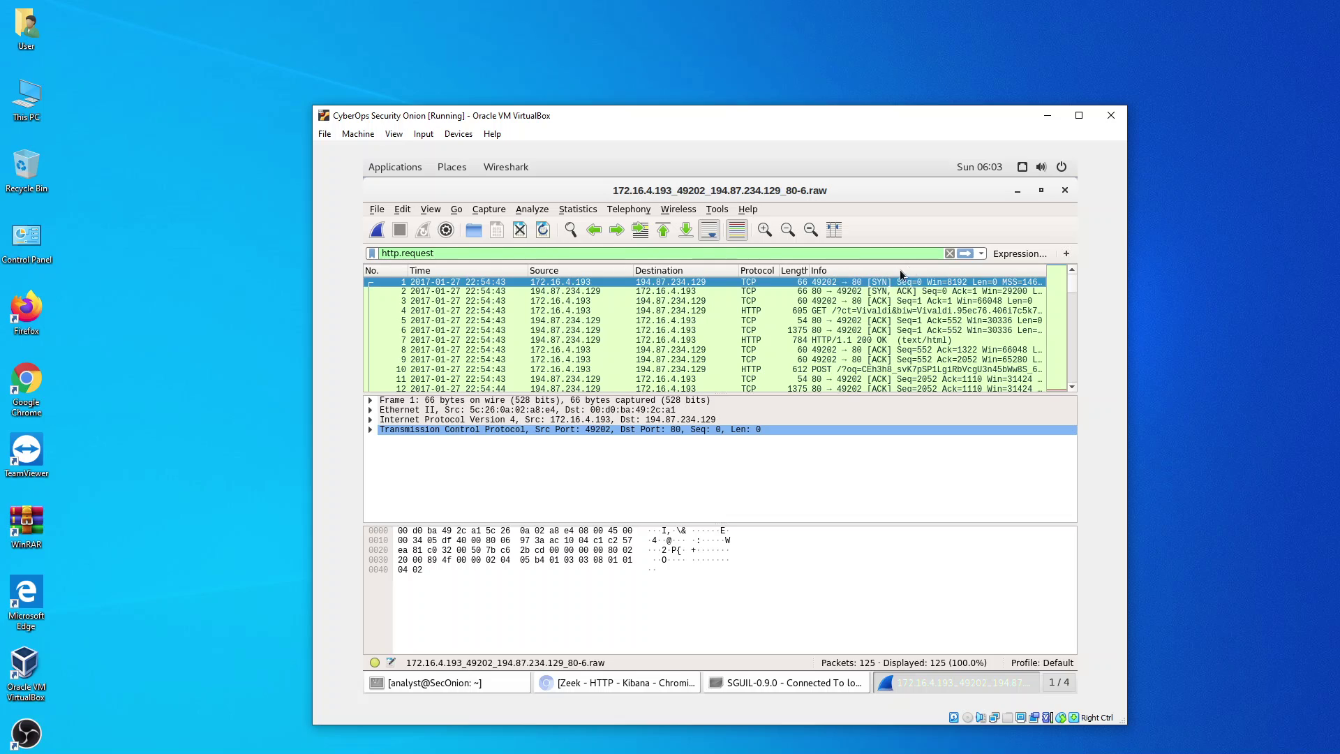
{"action": "left_click", "coordinate": [966, 255]}
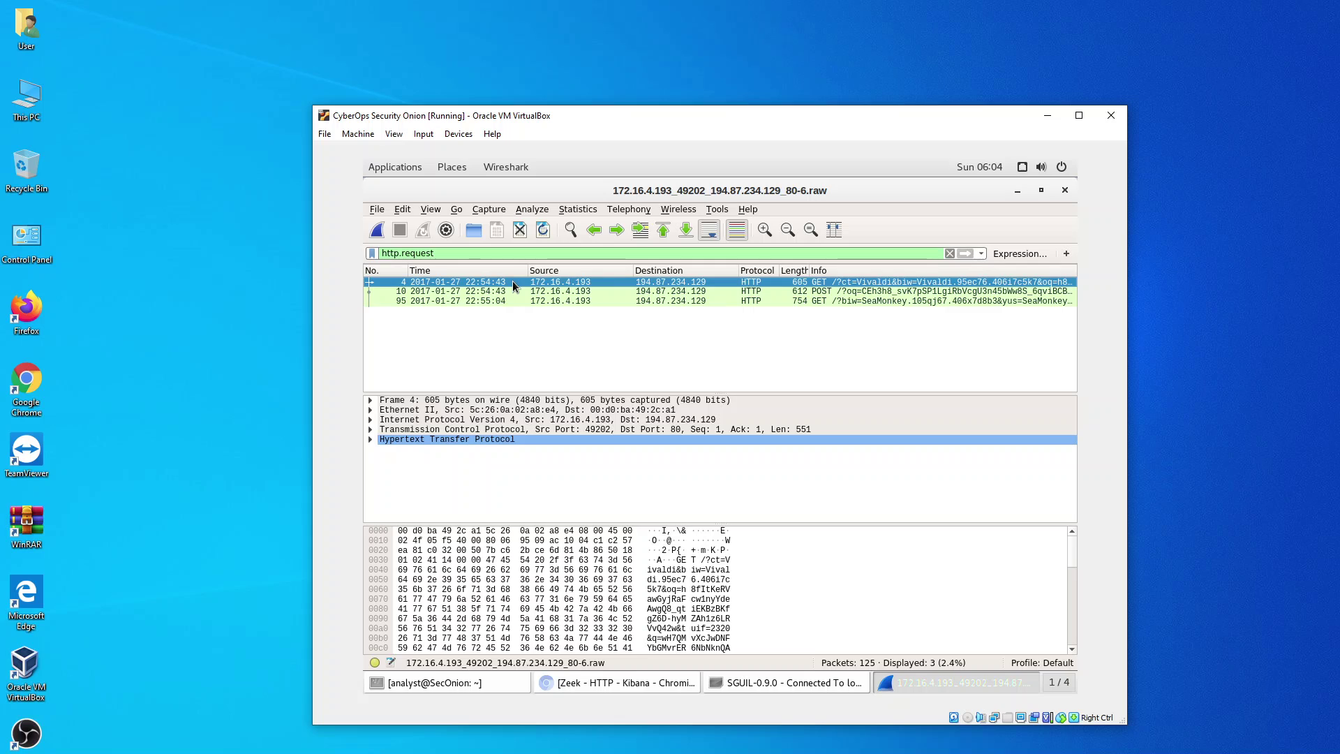
- Add the Host header from the first GET request's HTTP details as a column in the packet list
{"action": "left_click", "coordinate": [371, 440]}
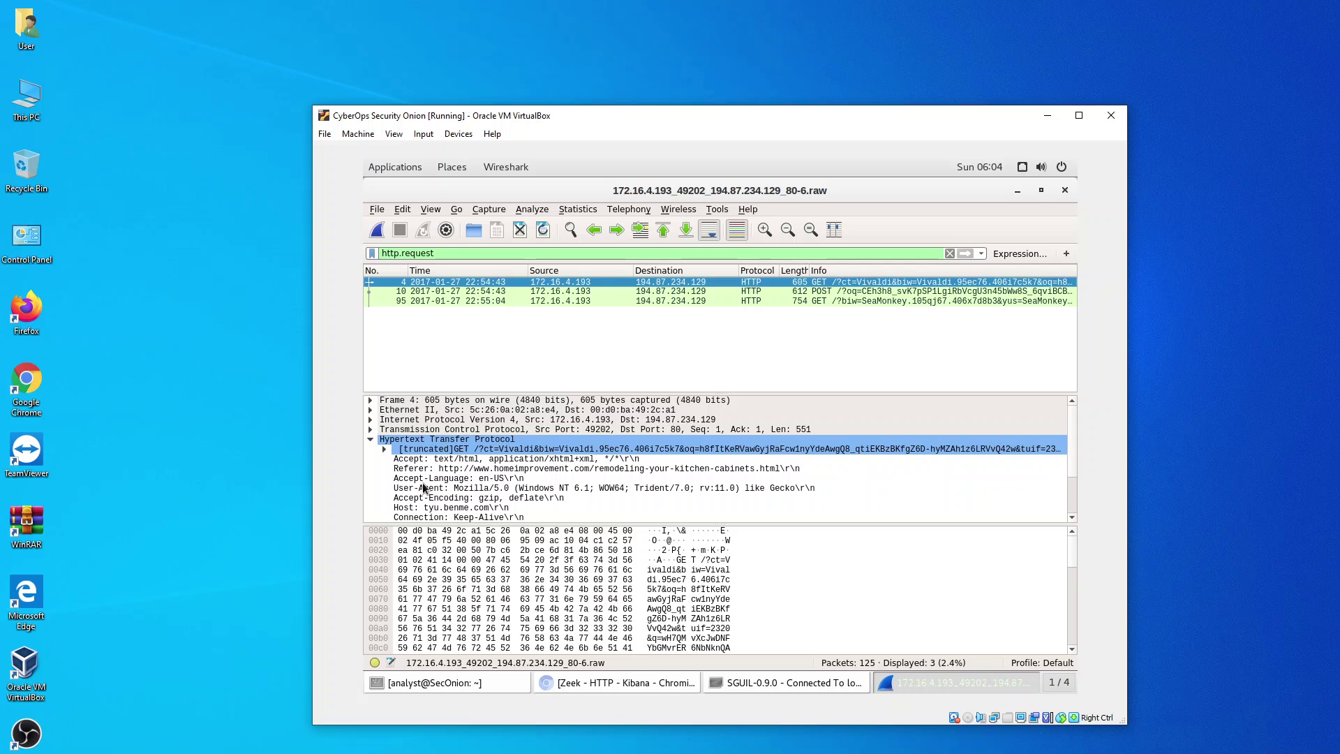
{"action": "left_click", "coordinate": [431, 510]}
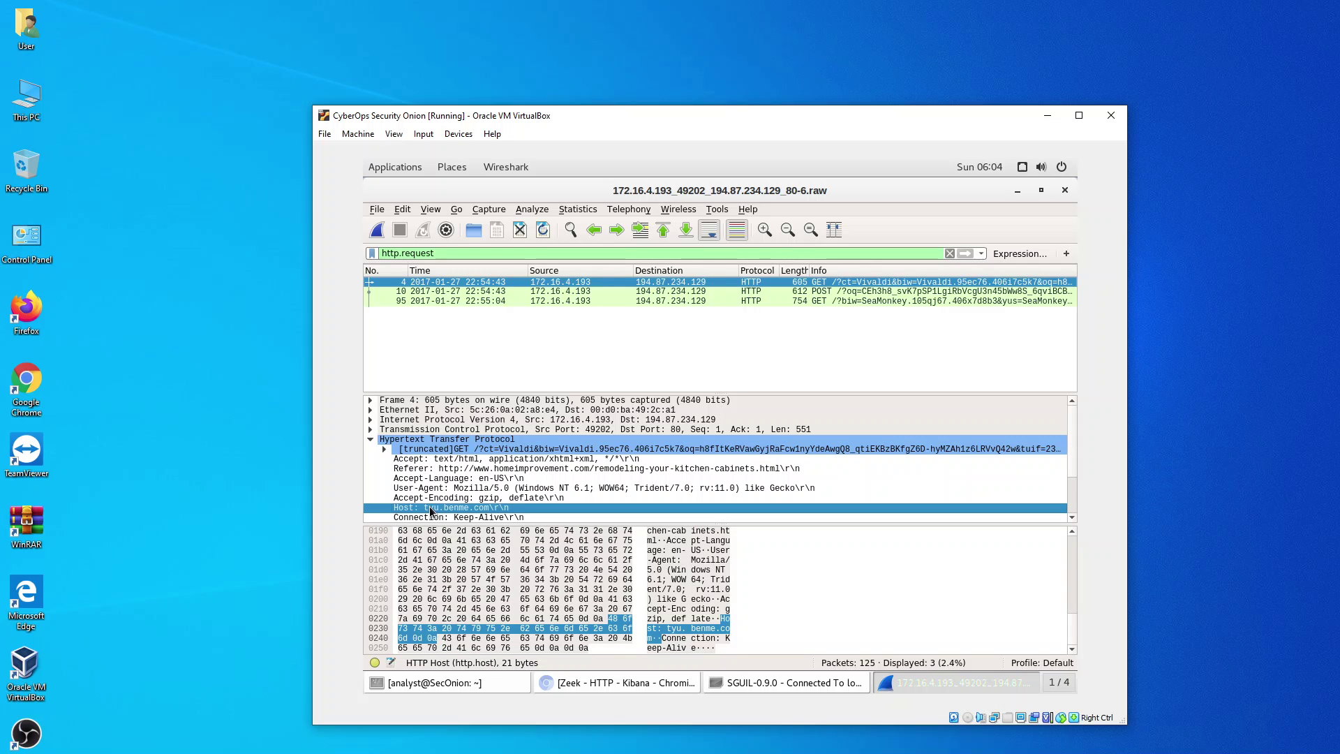
{"action": "right_click", "coordinate": [431, 512]}
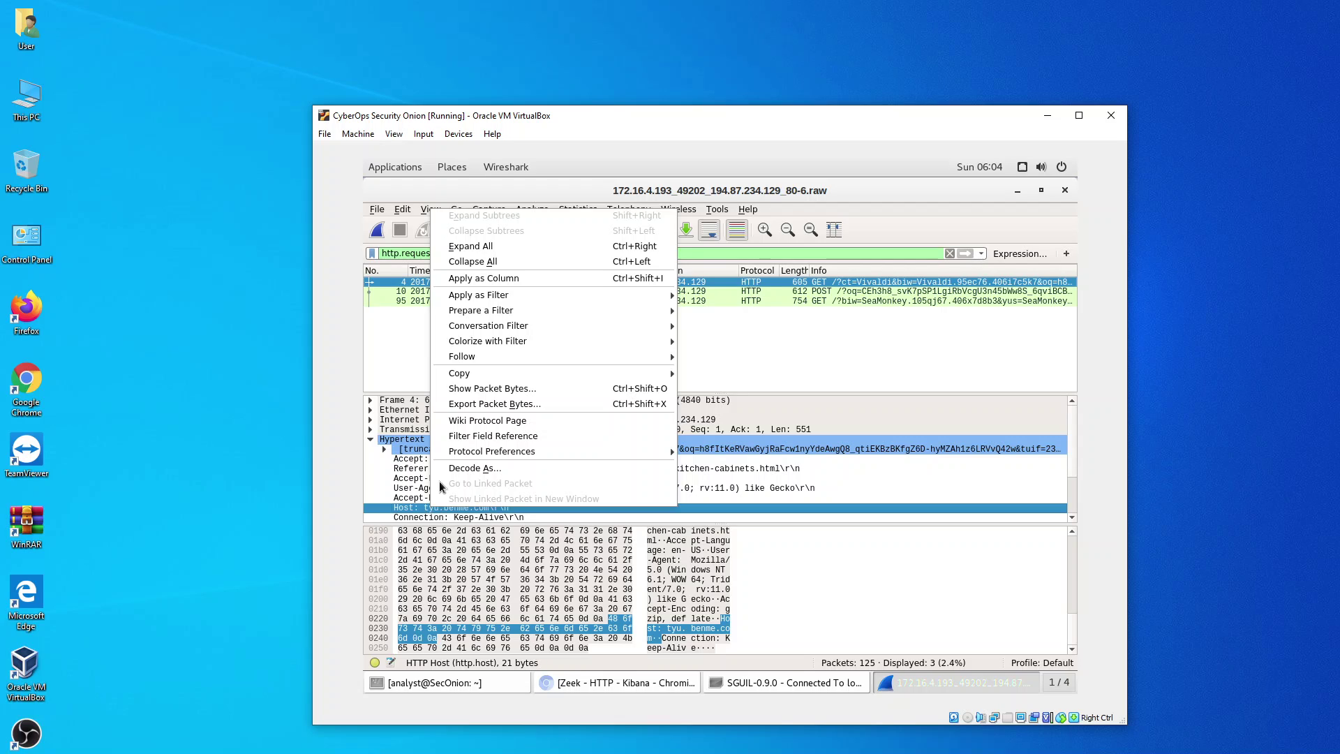
{"action": "left_click", "coordinate": [529, 282]}
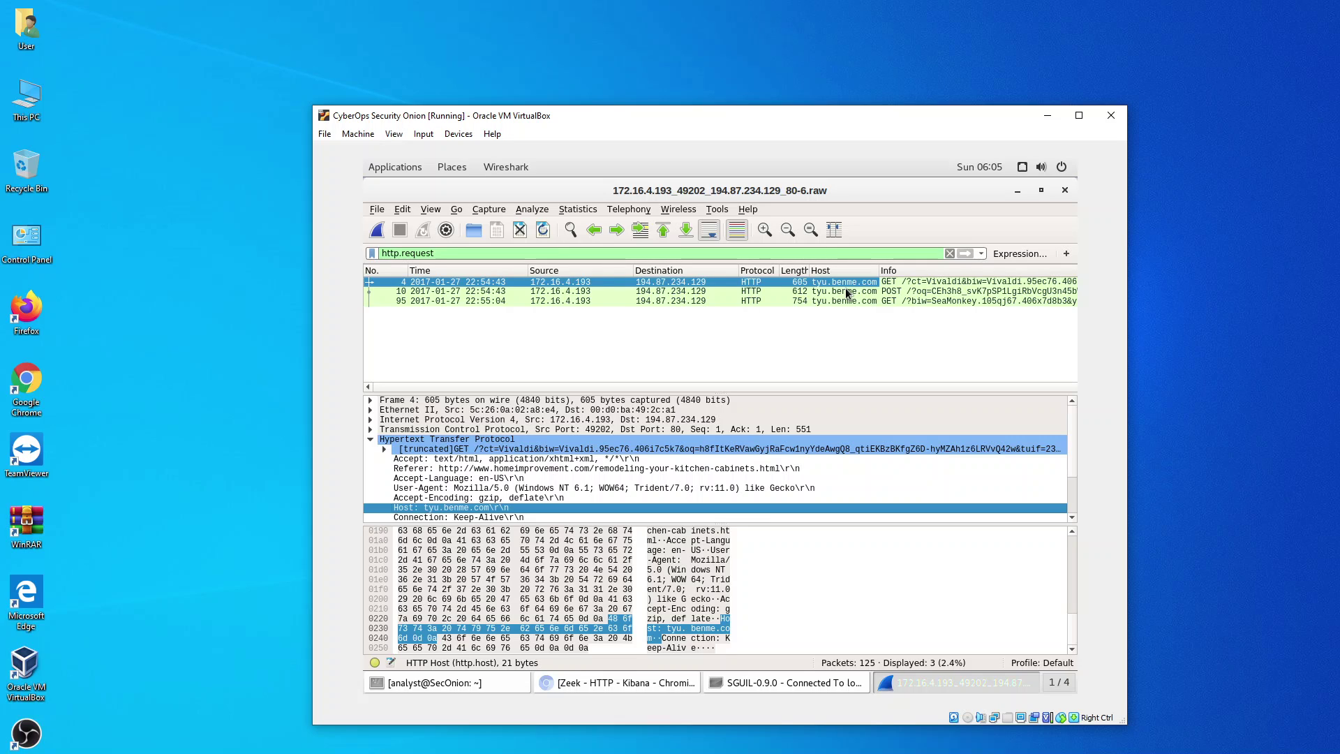
- Resize the Info and Length columns of the packet list to fit their contents
{"action": "right_click", "coordinate": [879, 272]}
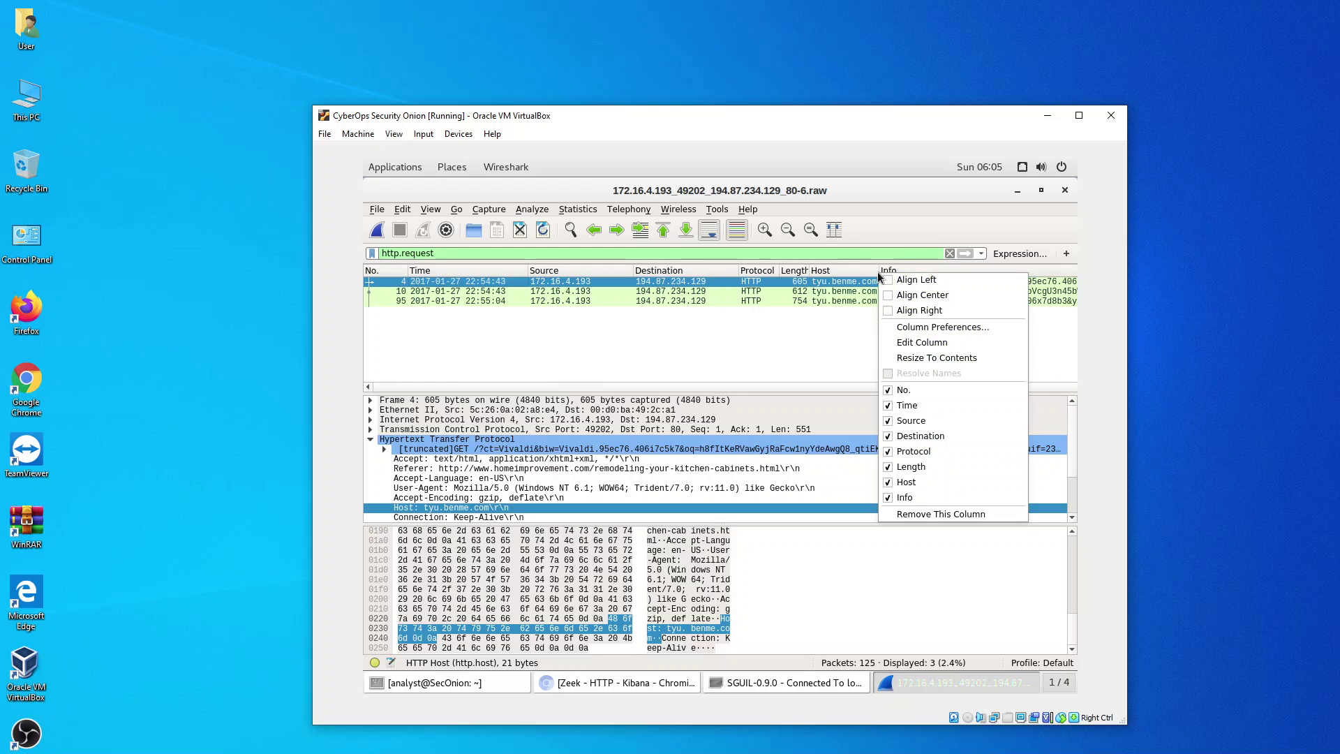
{"action": "left_click", "coordinate": [909, 356]}
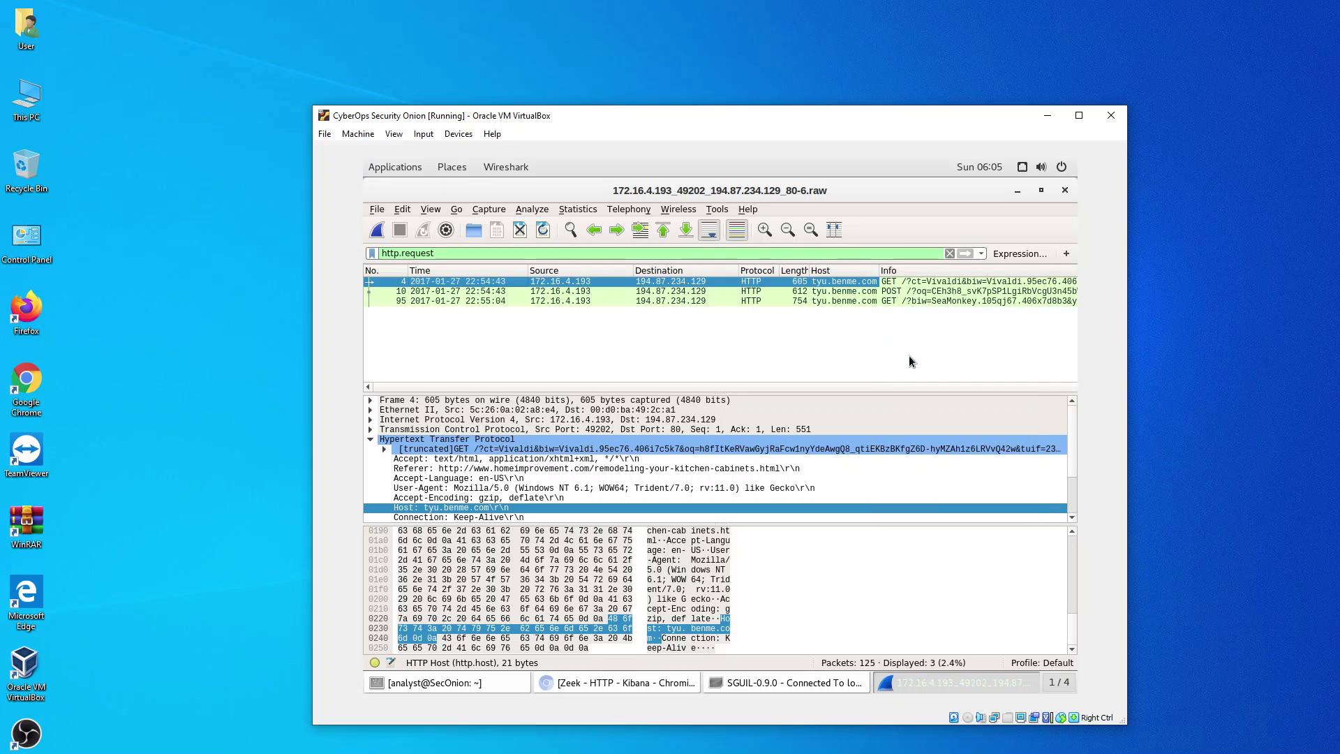
{"action": "double_click", "coordinate": [808, 270]}
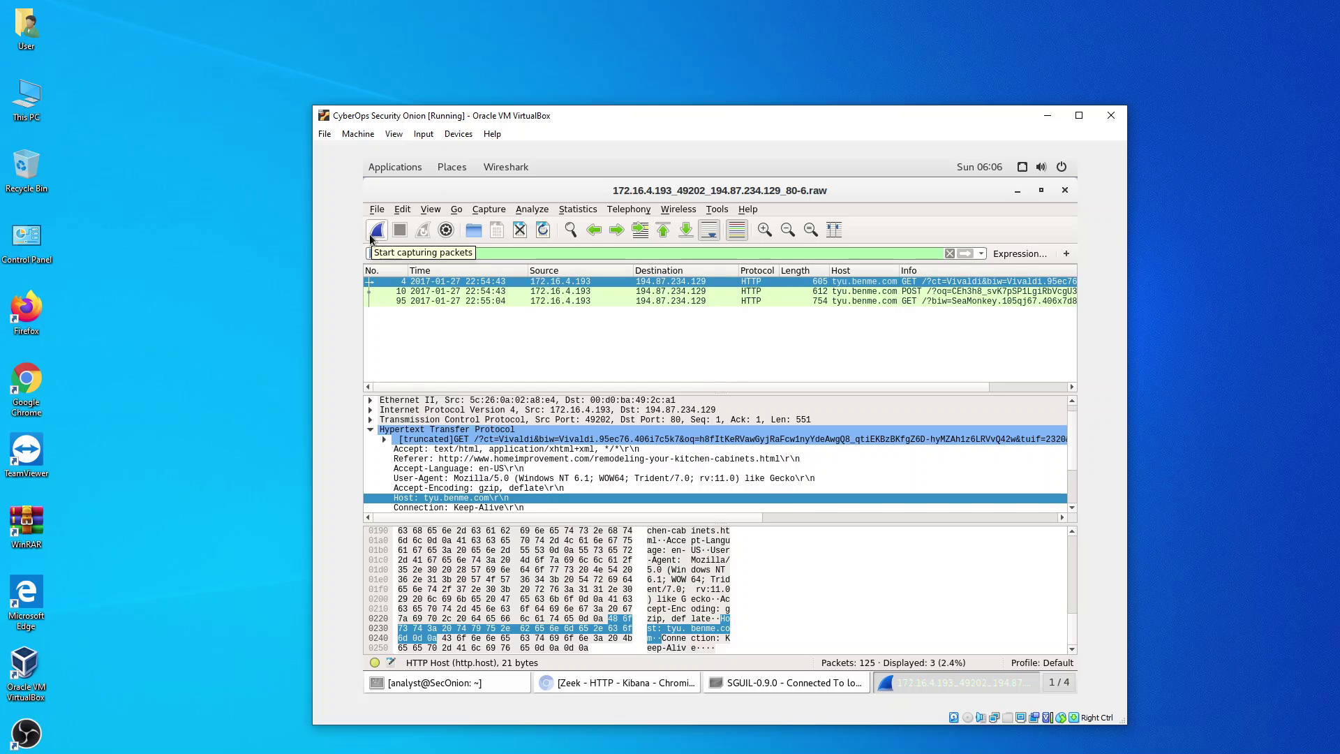
- Open the list of HTTP objects exportable from the capture and look through its text/html and application/x-shockwave-flash entries
{"action": "left_click", "coordinate": [377, 209]}
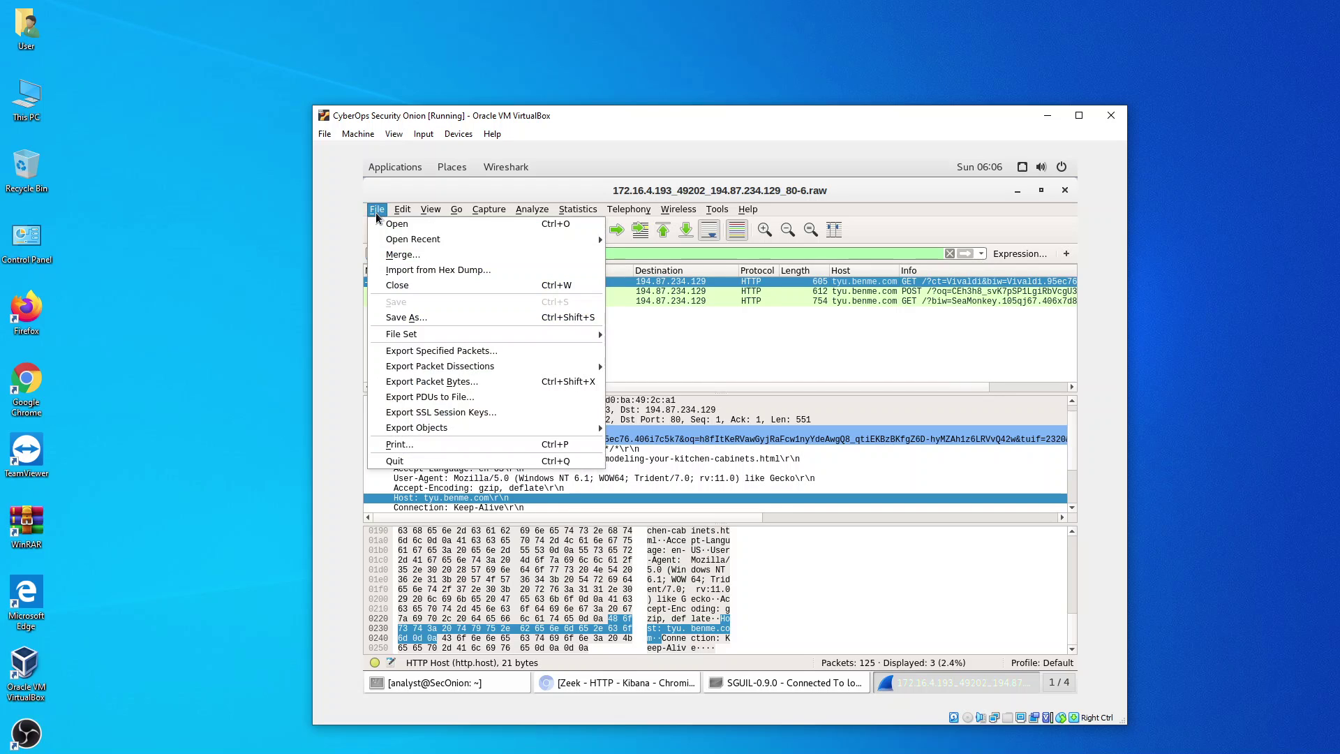
{"action": "mouse_move", "coordinate": [440, 428]}
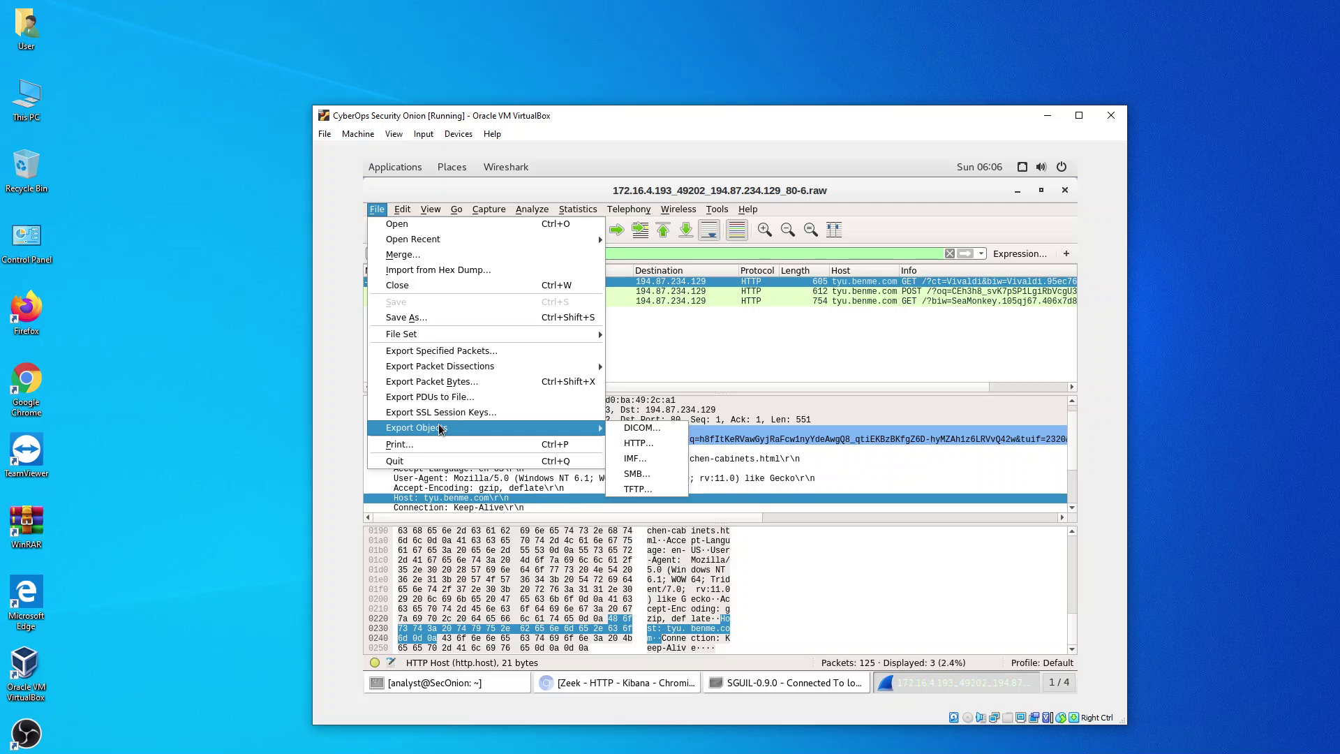
{"action": "left_click", "coordinate": [634, 445]}
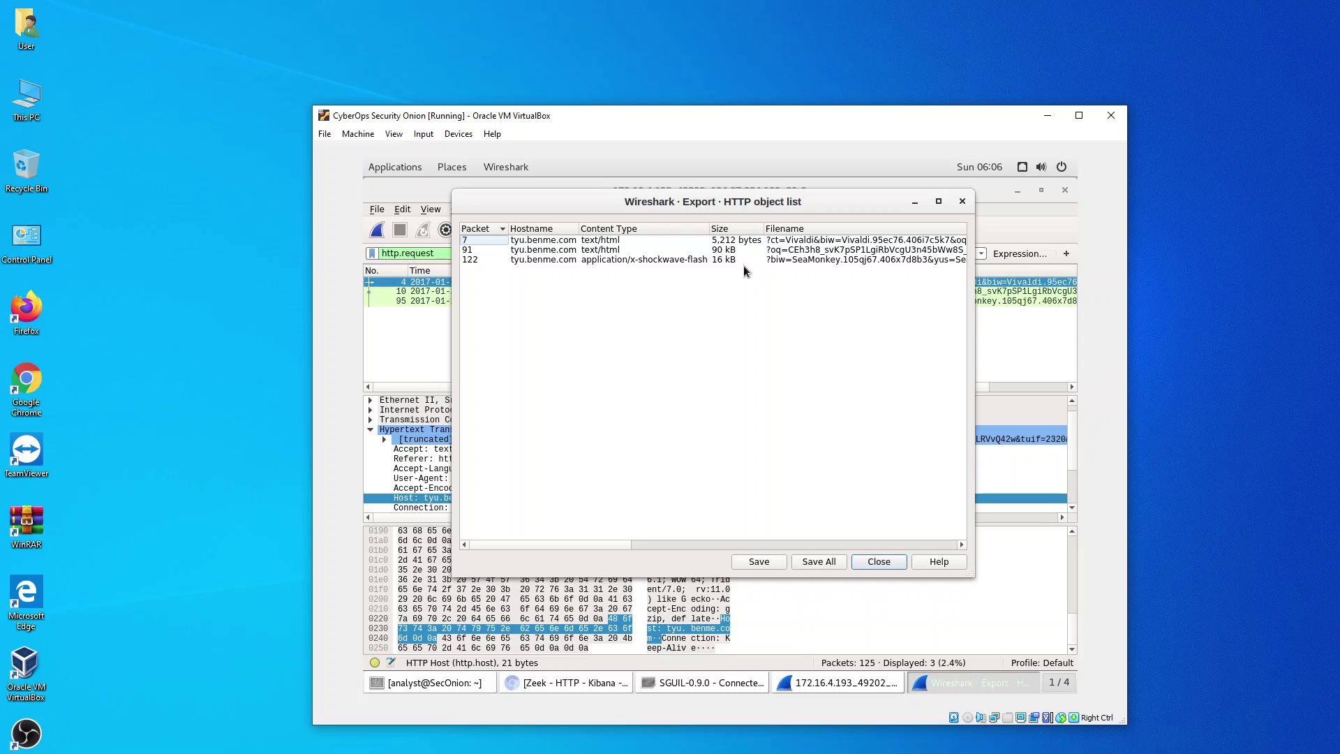
{"action": "left_click", "coordinate": [619, 249]}
{"action": "key", "text": "Up"}
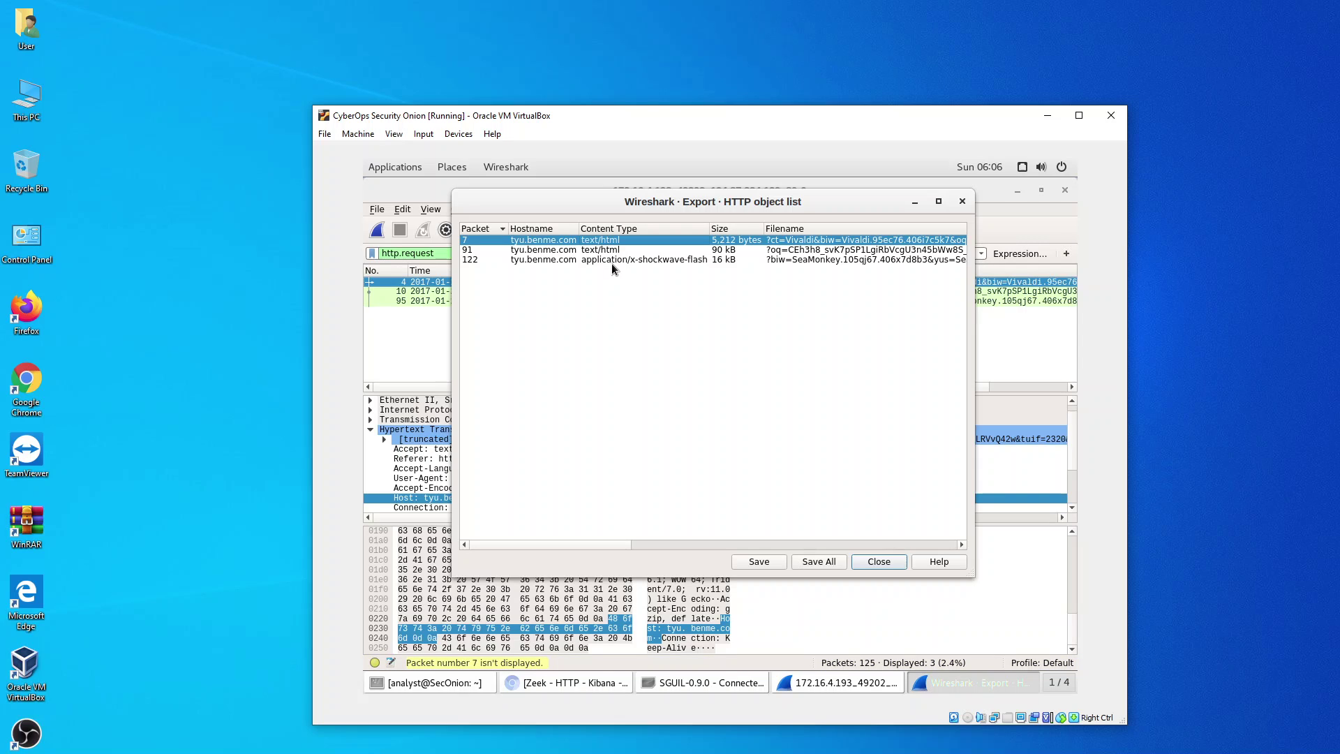
{"action": "left_click", "coordinate": [611, 263]}
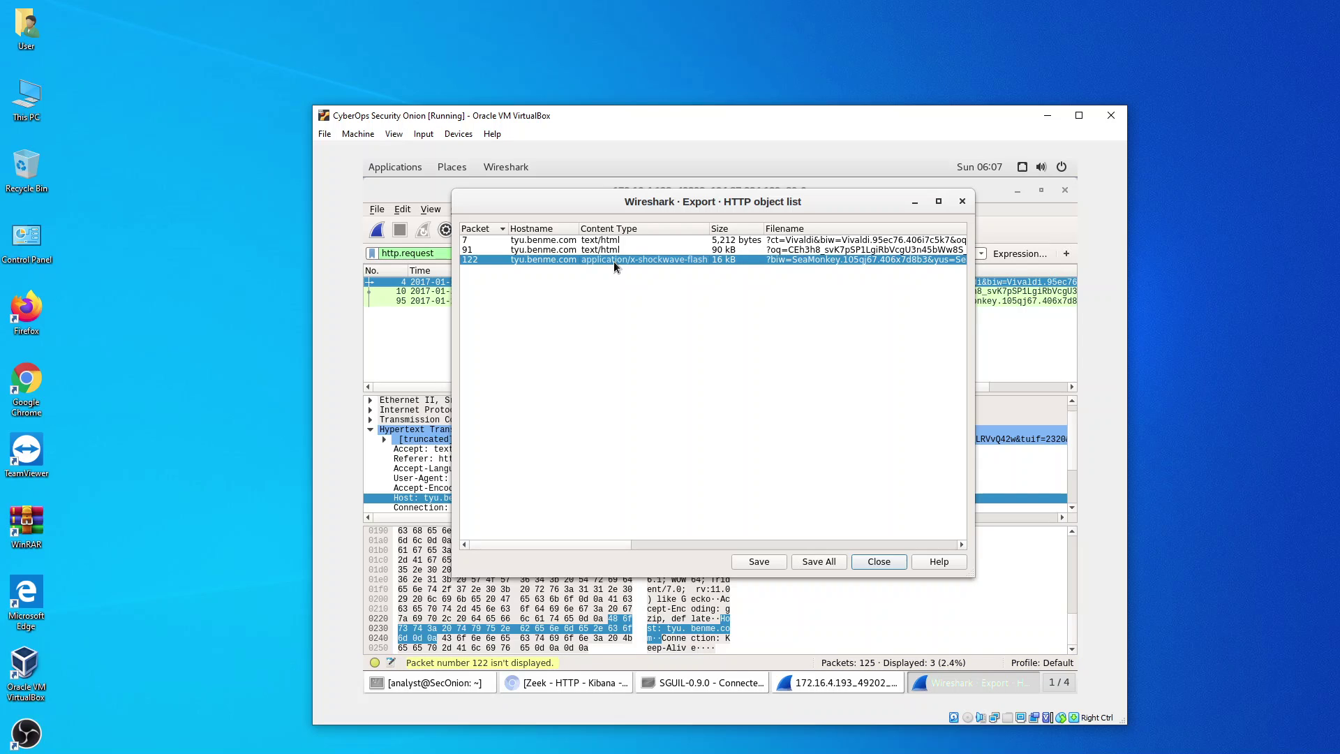
{"action": "left_click", "coordinate": [827, 561]}
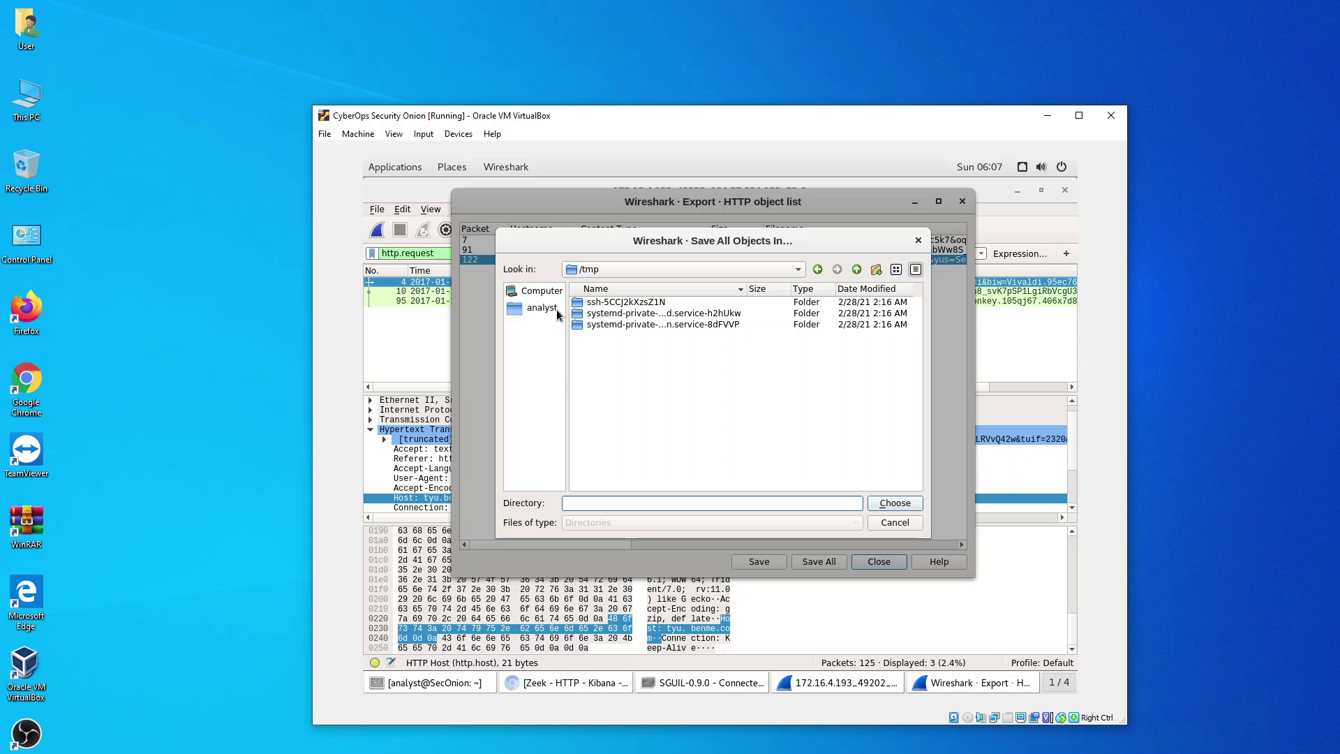
{"action": "left_click", "coordinate": [553, 313]}
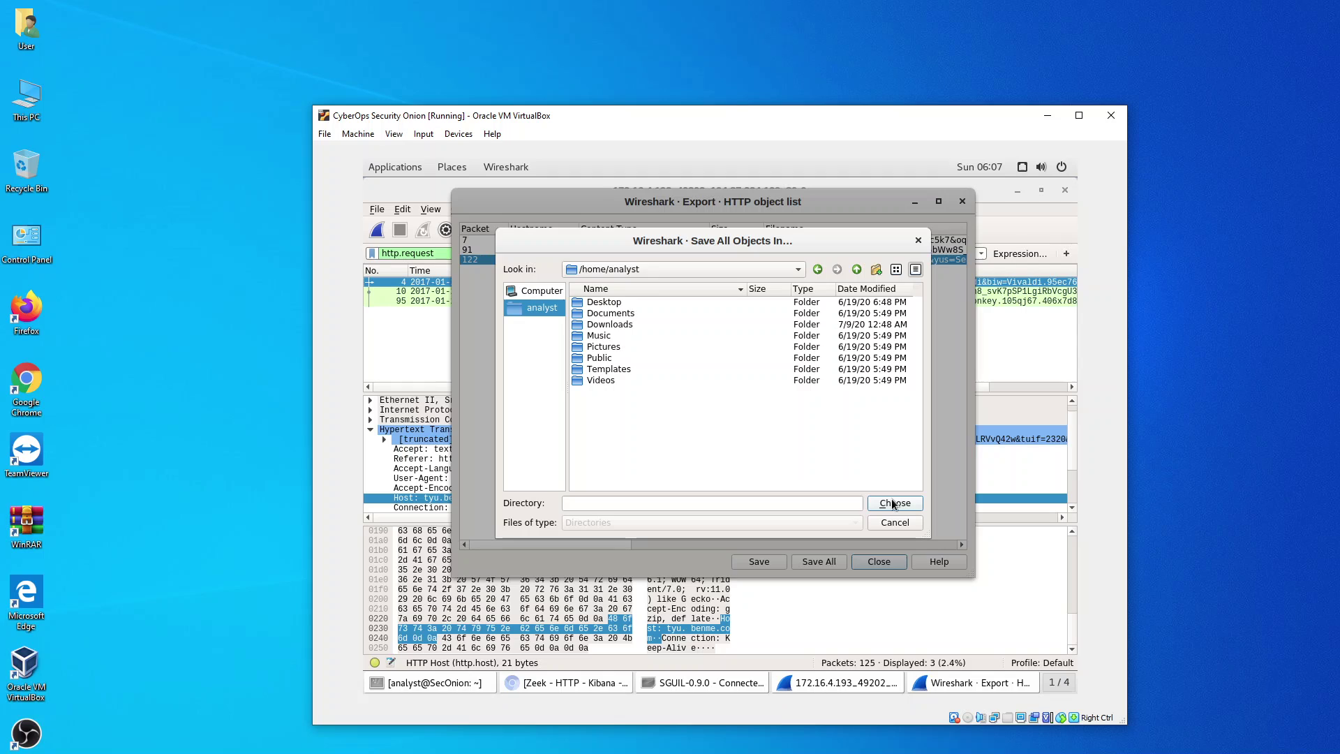
{"action": "left_click", "coordinate": [895, 522]}
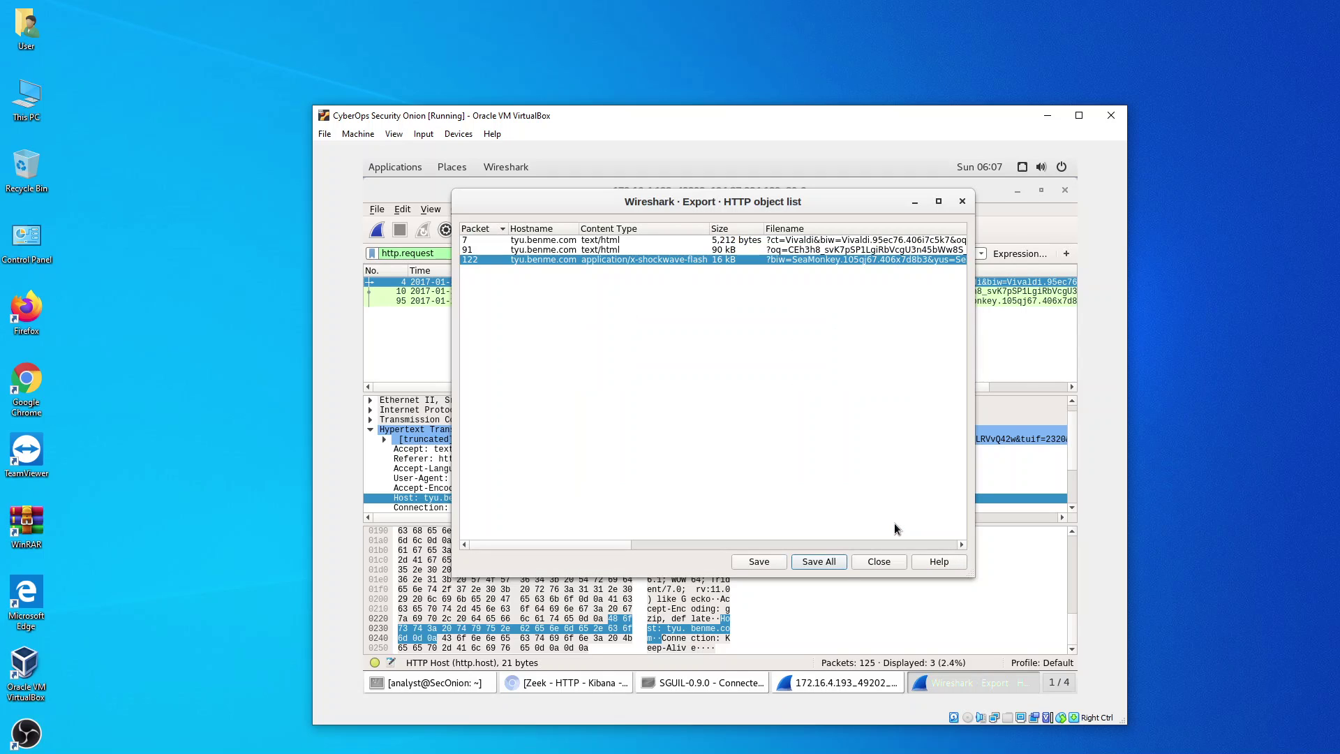
- Save the two text/html objects from packets 7 and 91 into /home/analyst under their suggested names
{"action": "left_click", "coordinate": [598, 243]}
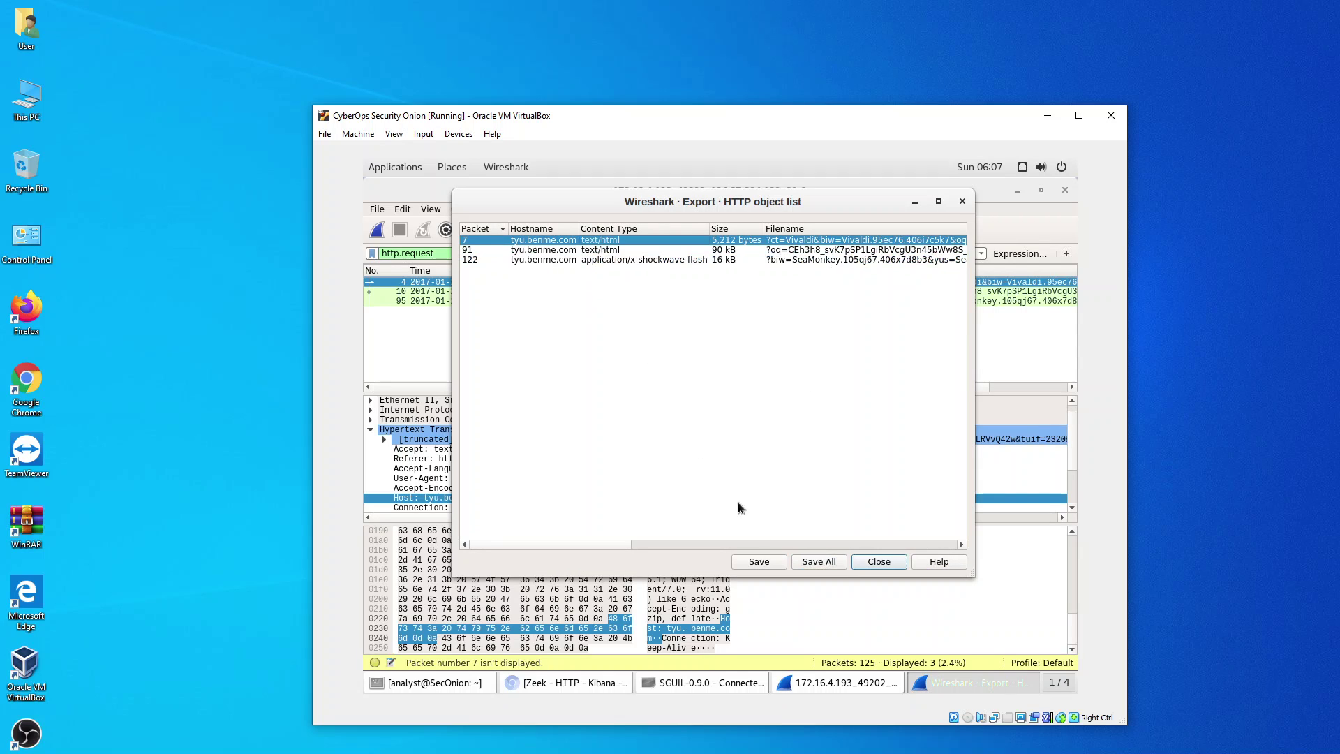
{"action": "left_click", "coordinate": [770, 561]}
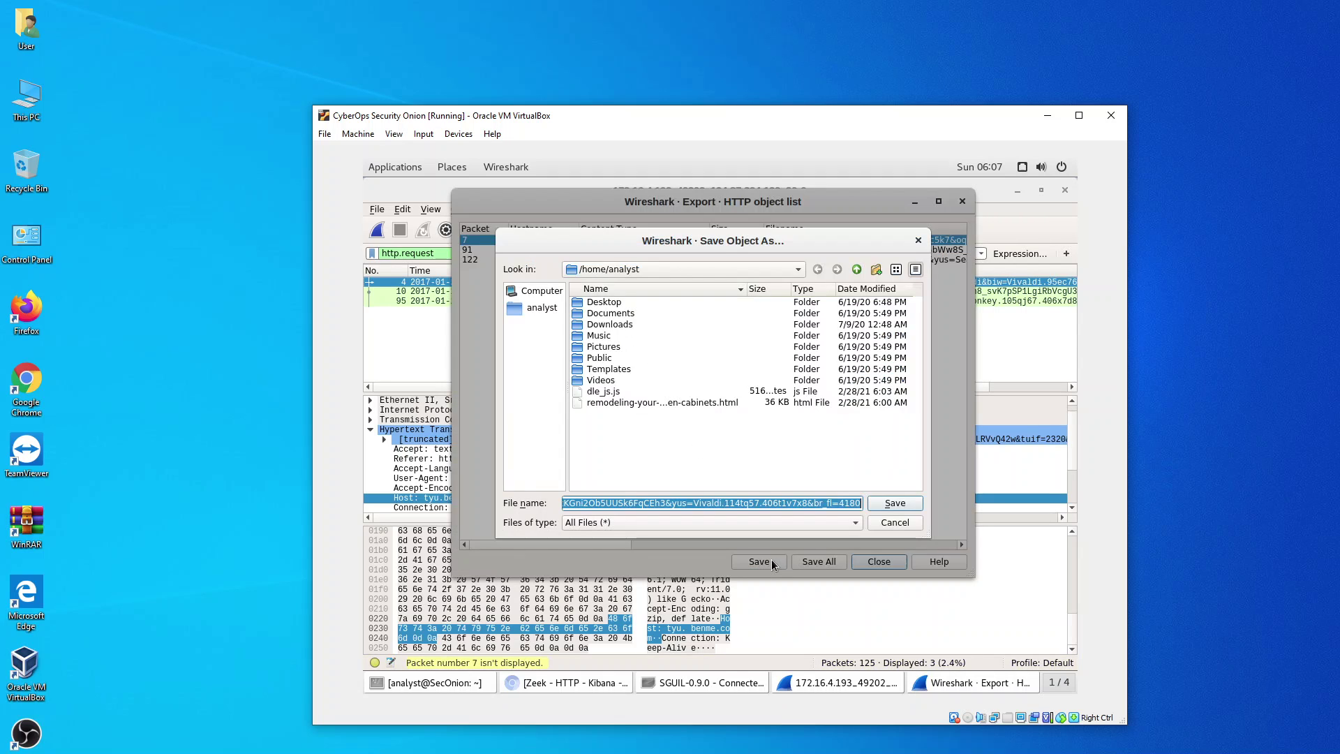
{"action": "left_click", "coordinate": [887, 504]}
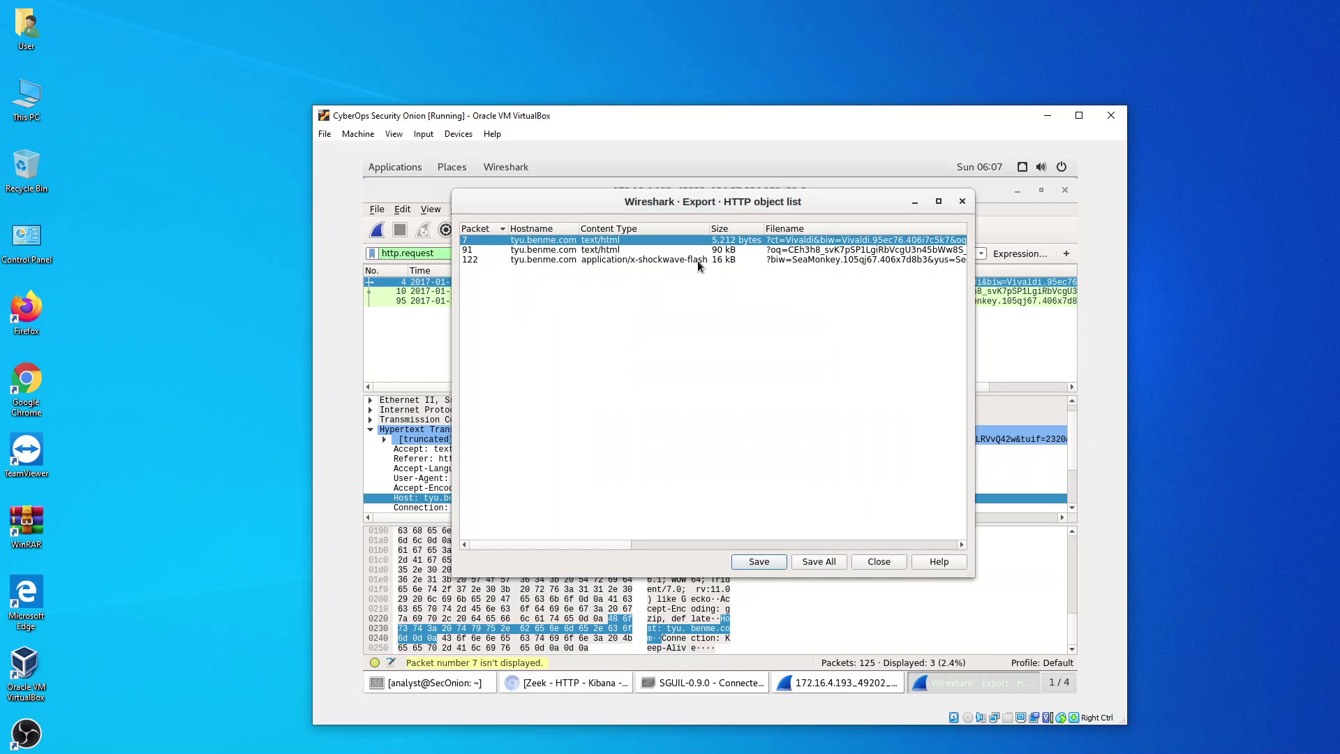
{"action": "left_click", "coordinate": [694, 250]}
{"action": "left_click", "coordinate": [760, 561]}
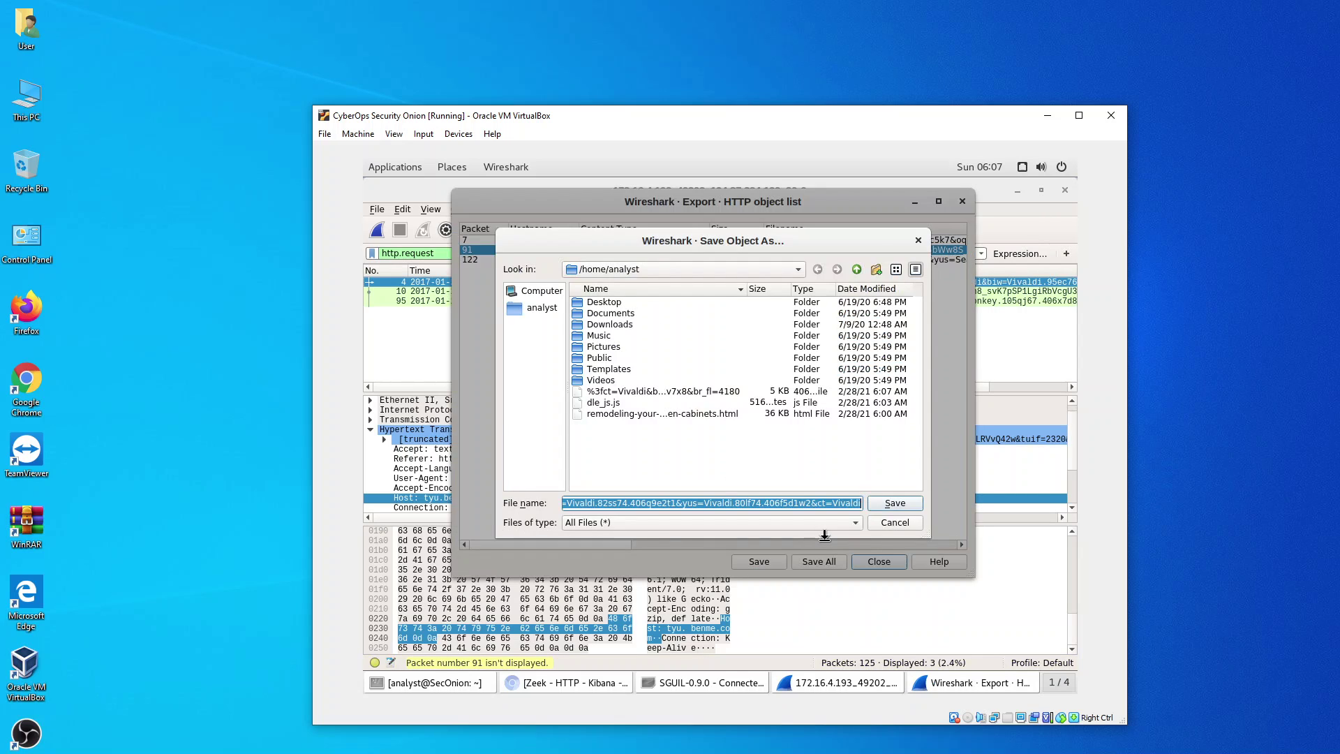
{"action": "left_click", "coordinate": [883, 506]}
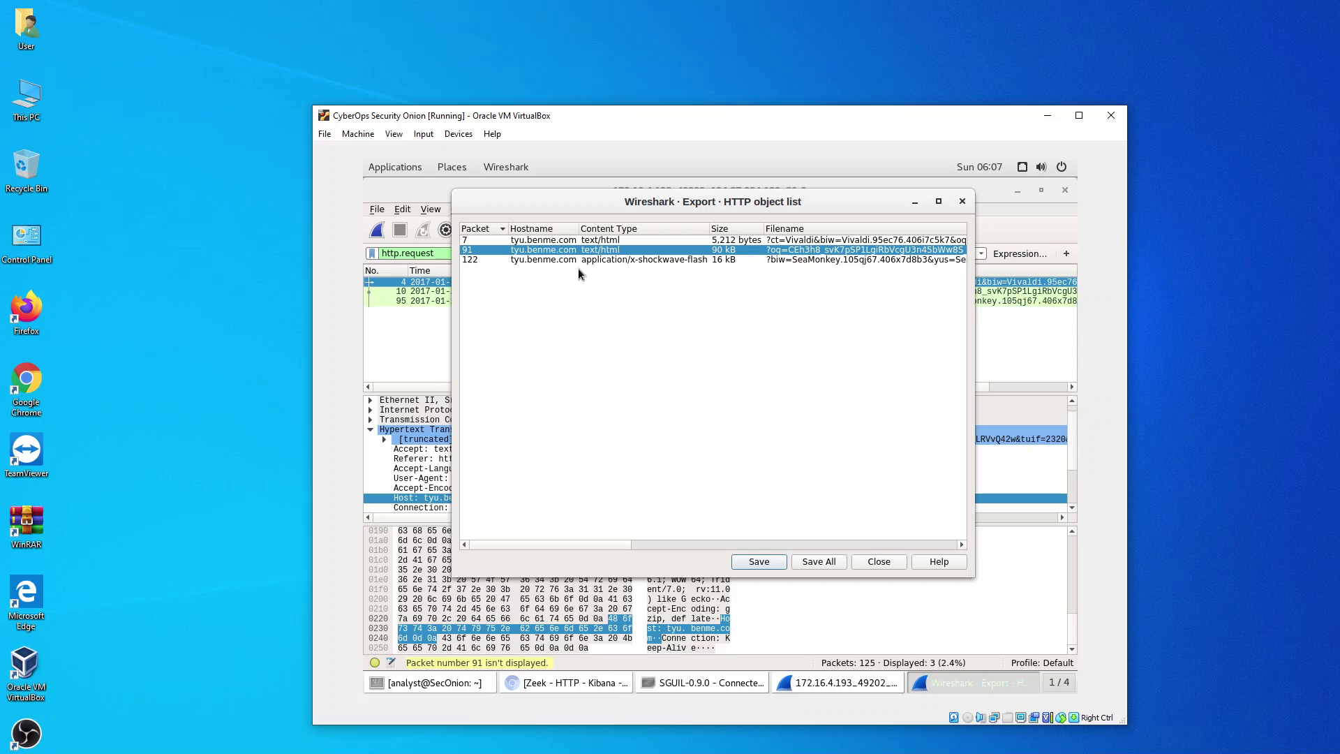
- Save the application/x-shockwave-flash object from packet 122 into /home/analyst and close the HTTP object list
{"action": "left_click", "coordinate": [577, 262]}
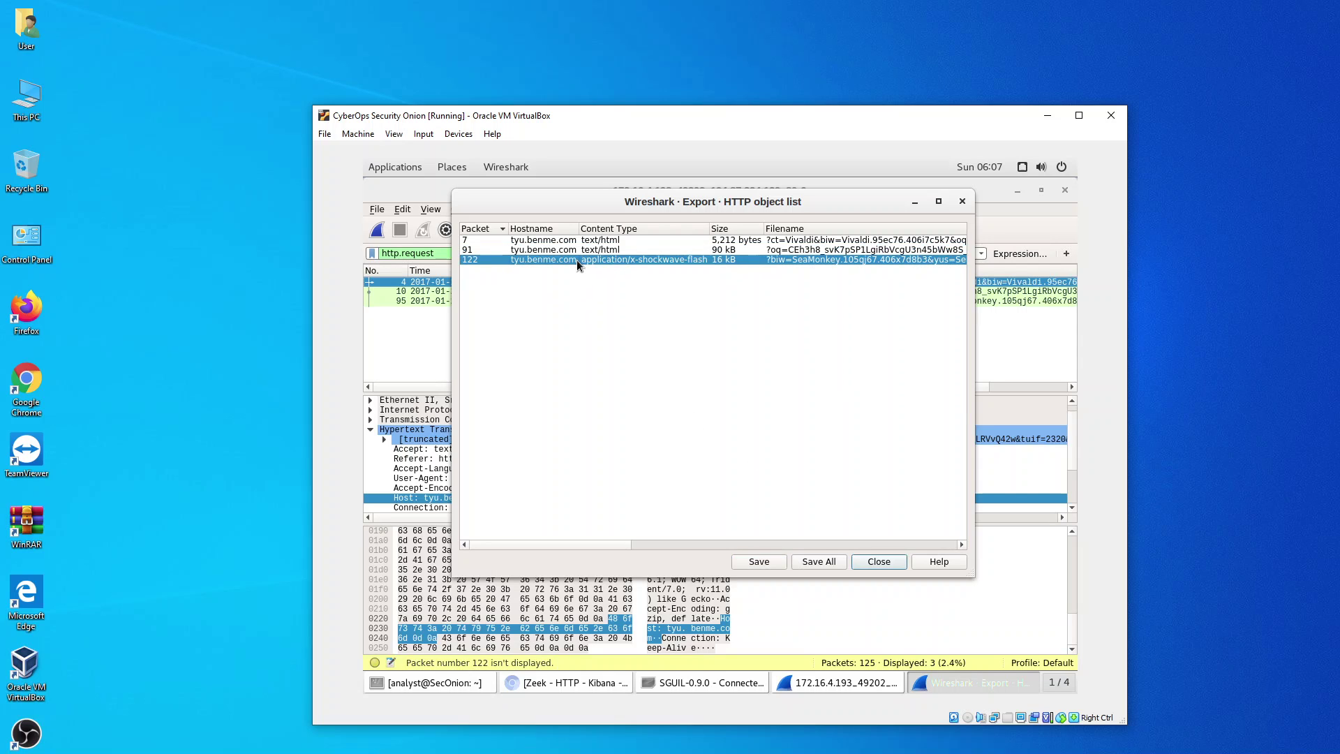
{"action": "left_click", "coordinate": [771, 557]}
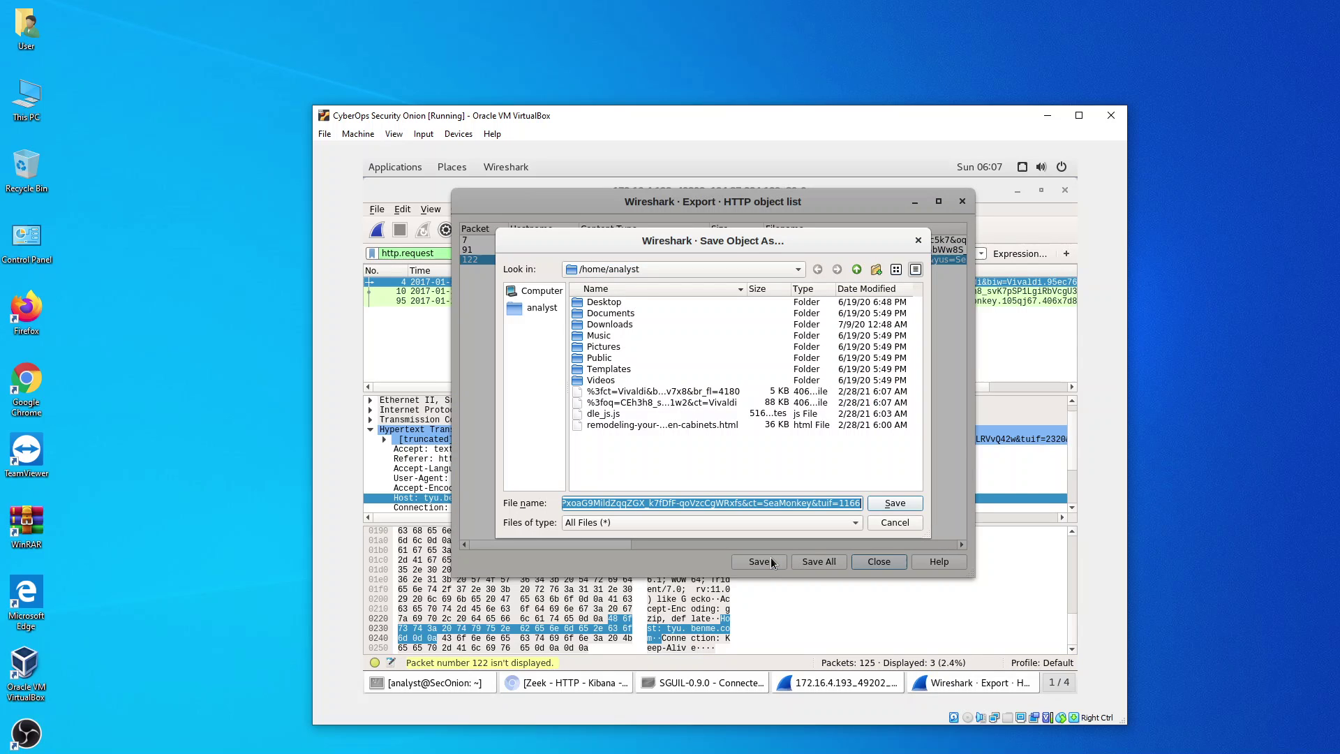
{"action": "left_click", "coordinate": [894, 503]}
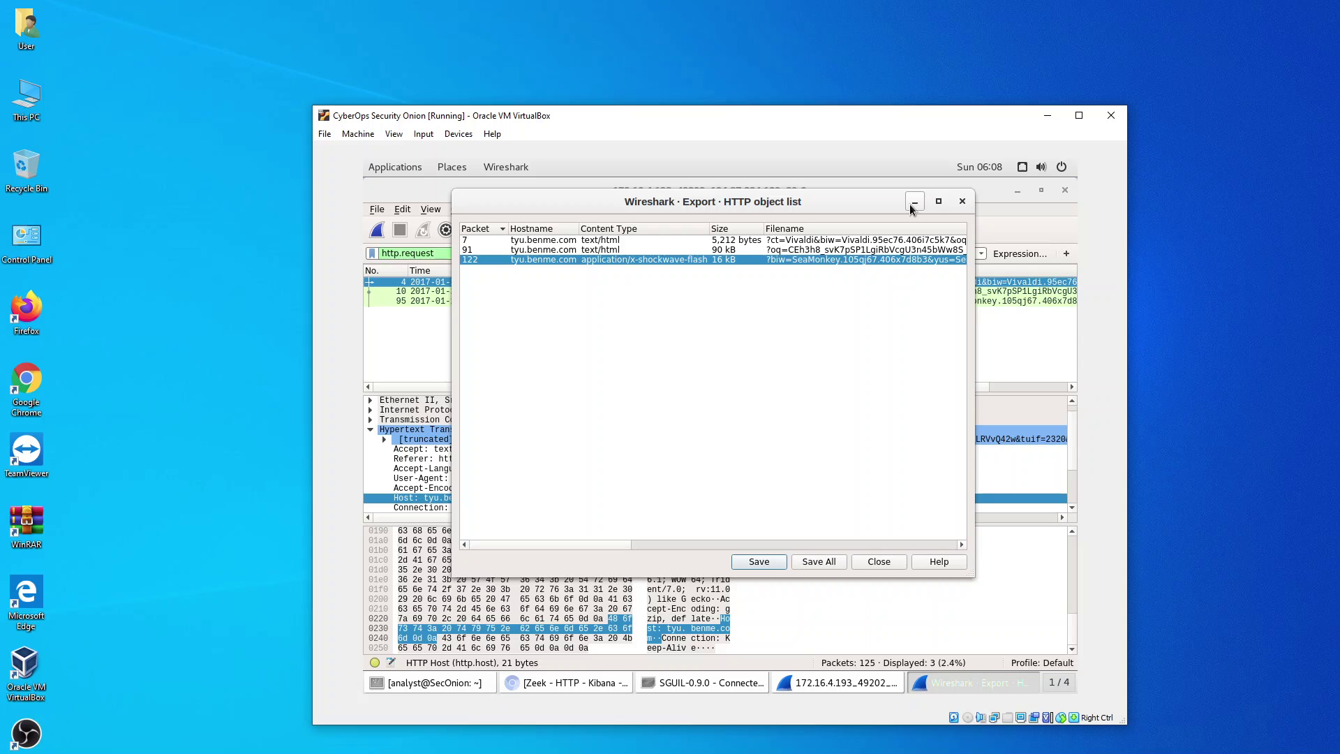
{"action": "left_click", "coordinate": [869, 561]}
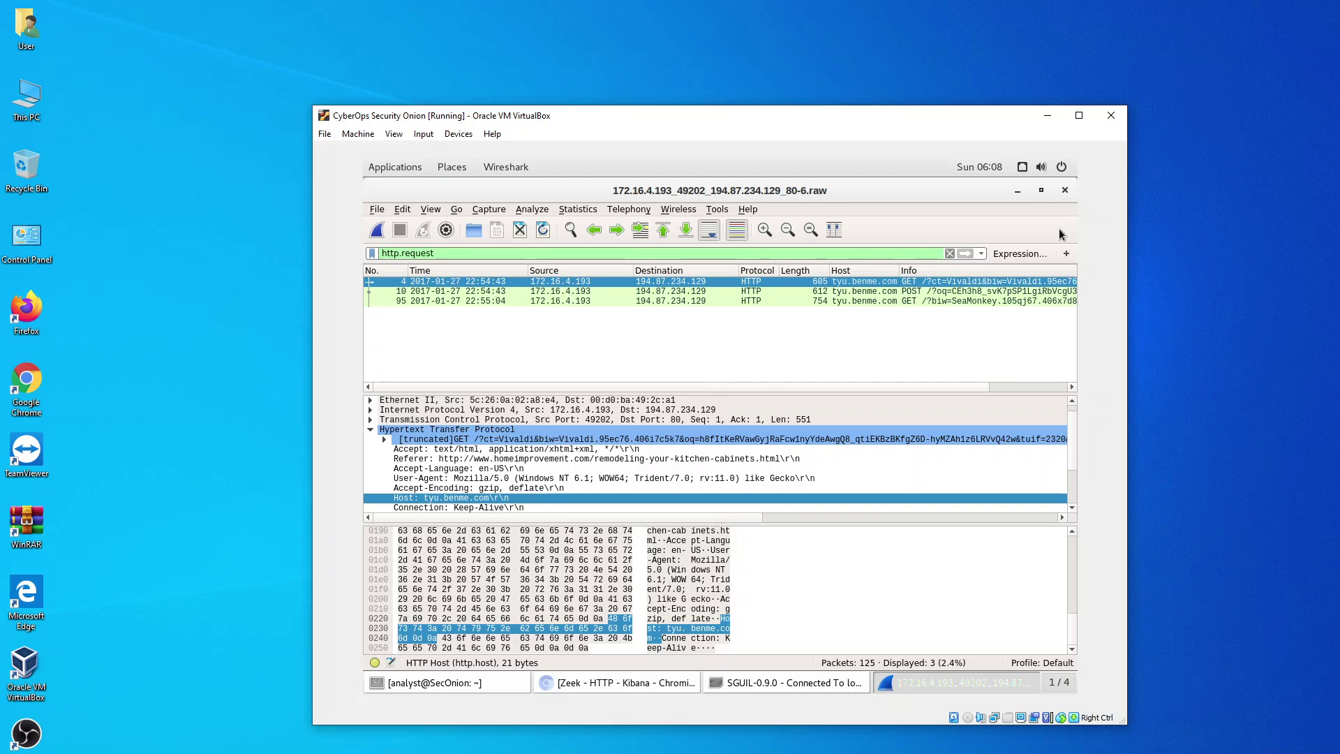
- Dismiss Sguil's raw-file notice, close the Wireshark capture and minimize Sguil
{"action": "left_click", "coordinate": [1016, 192]}
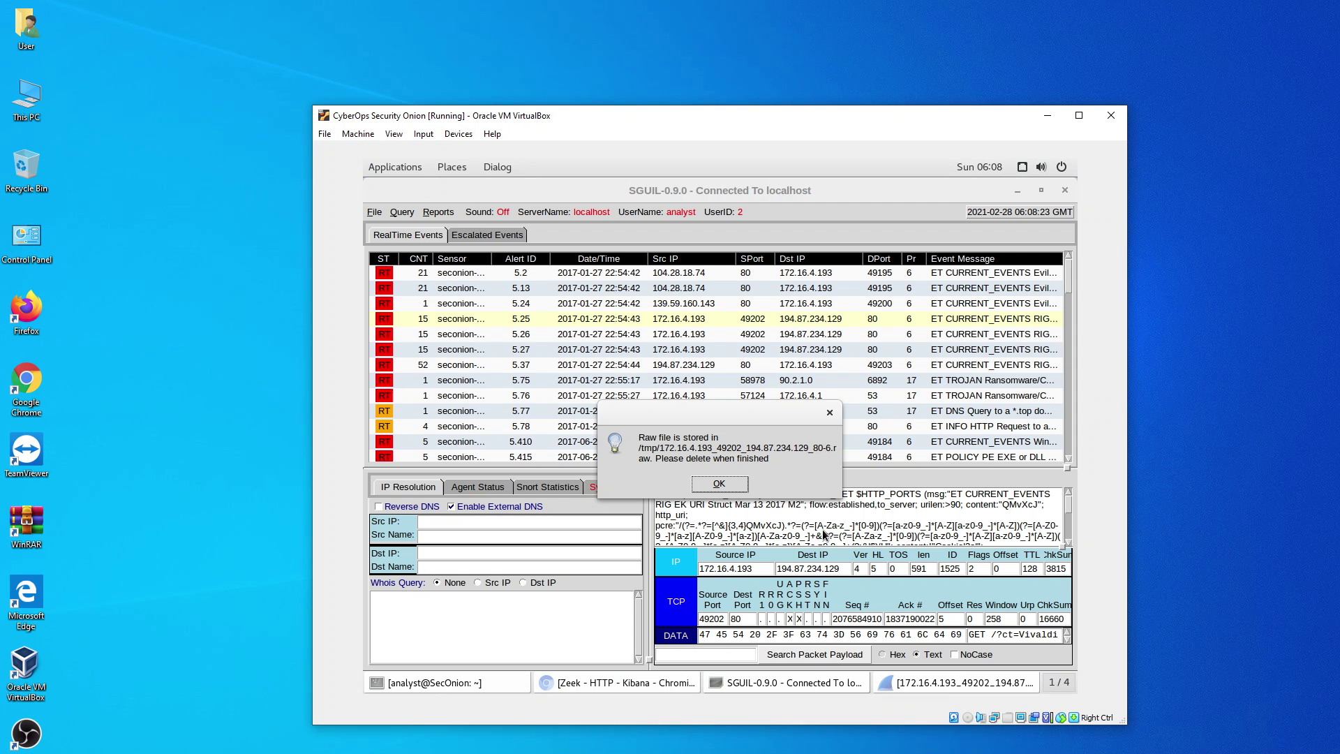
{"action": "left_click", "coordinate": [719, 484]}
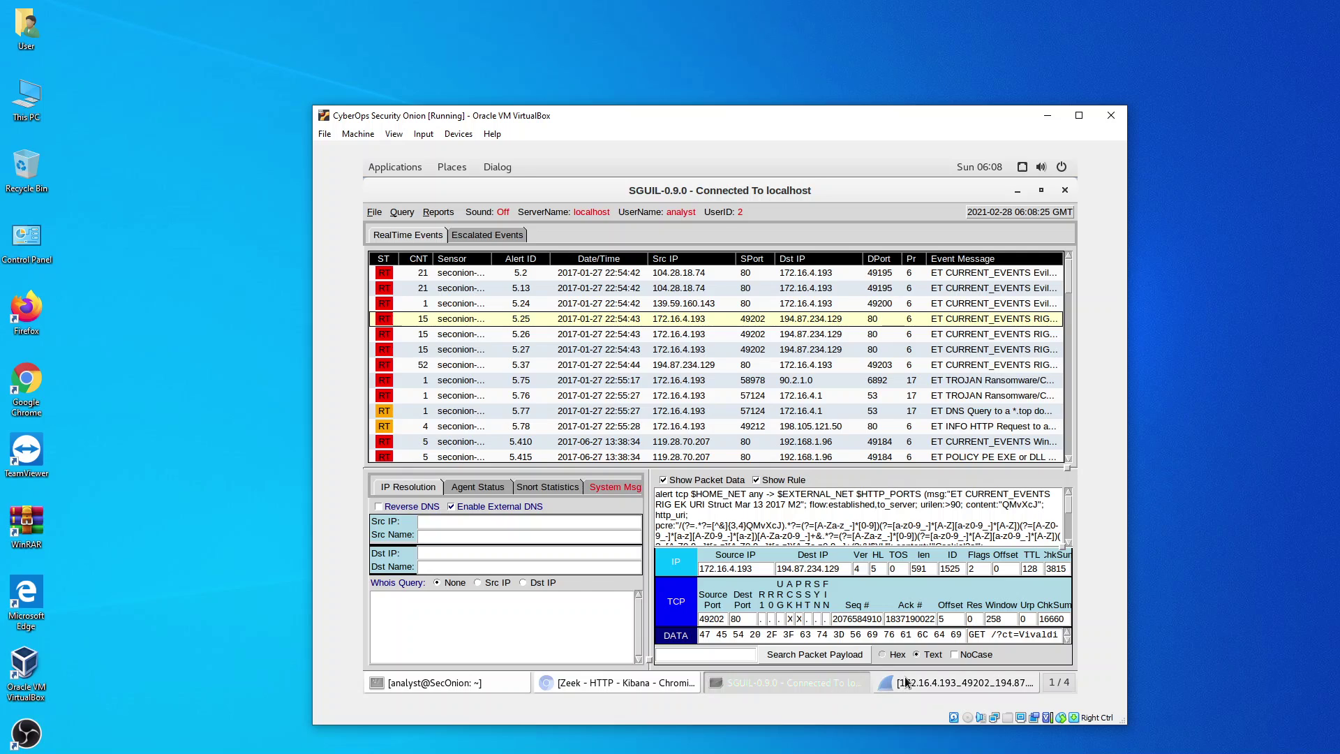
{"action": "left_click", "coordinate": [963, 683]}
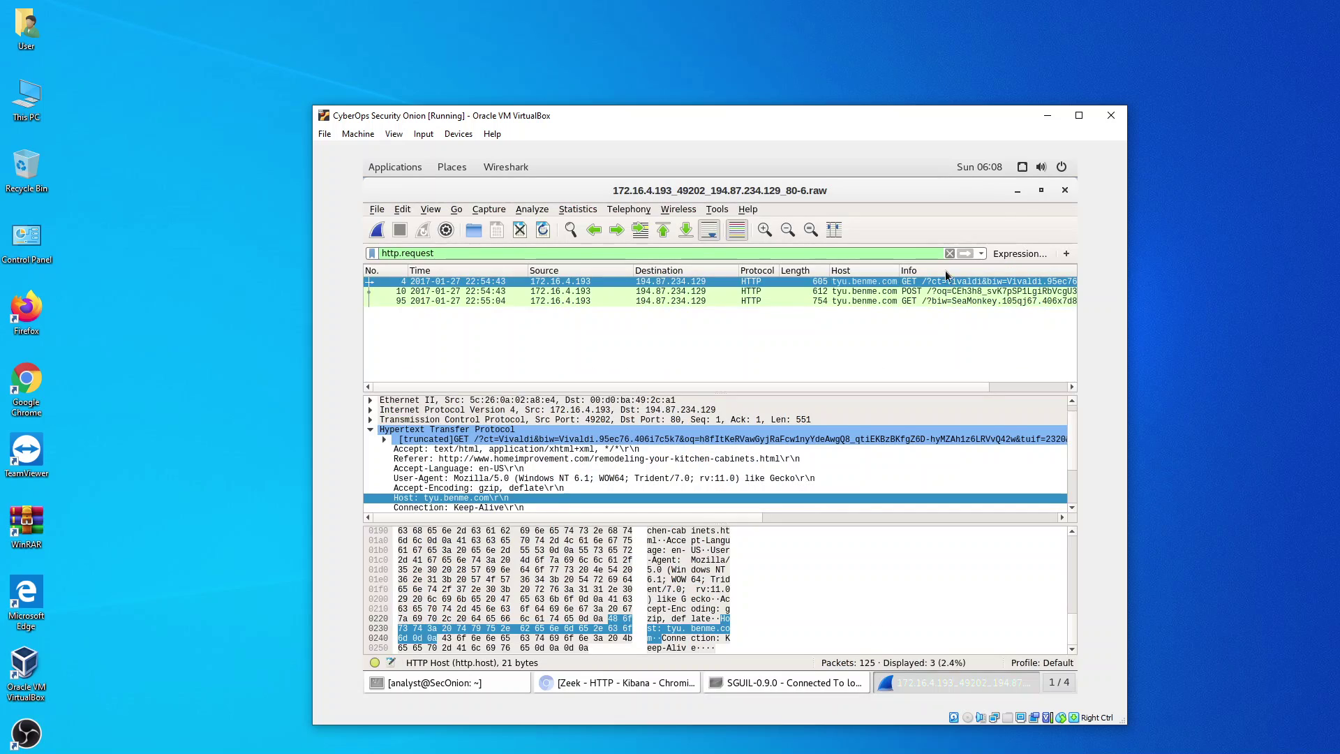
{"action": "left_click", "coordinate": [1061, 192]}
{"action": "left_click", "coordinate": [1017, 189]}
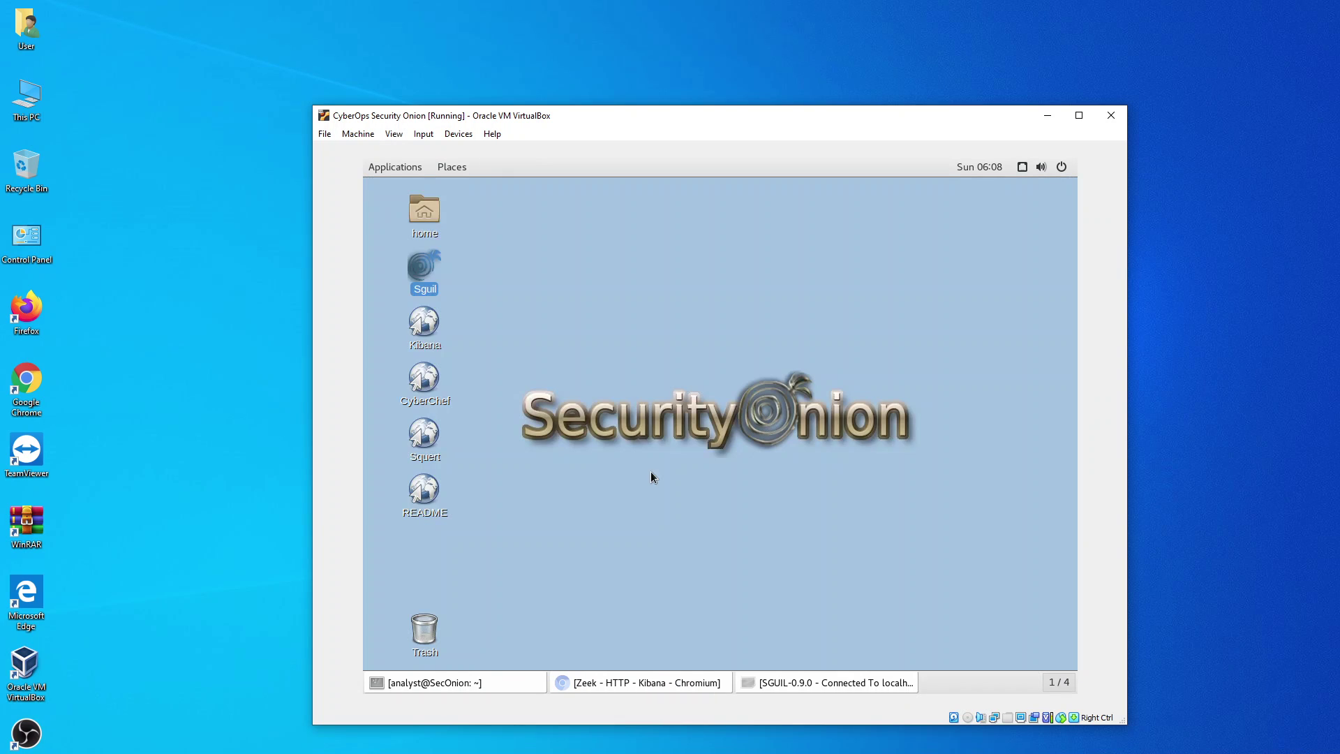
- Switch to the terminal and clear its screen
{"action": "left_click", "coordinate": [455, 684]}
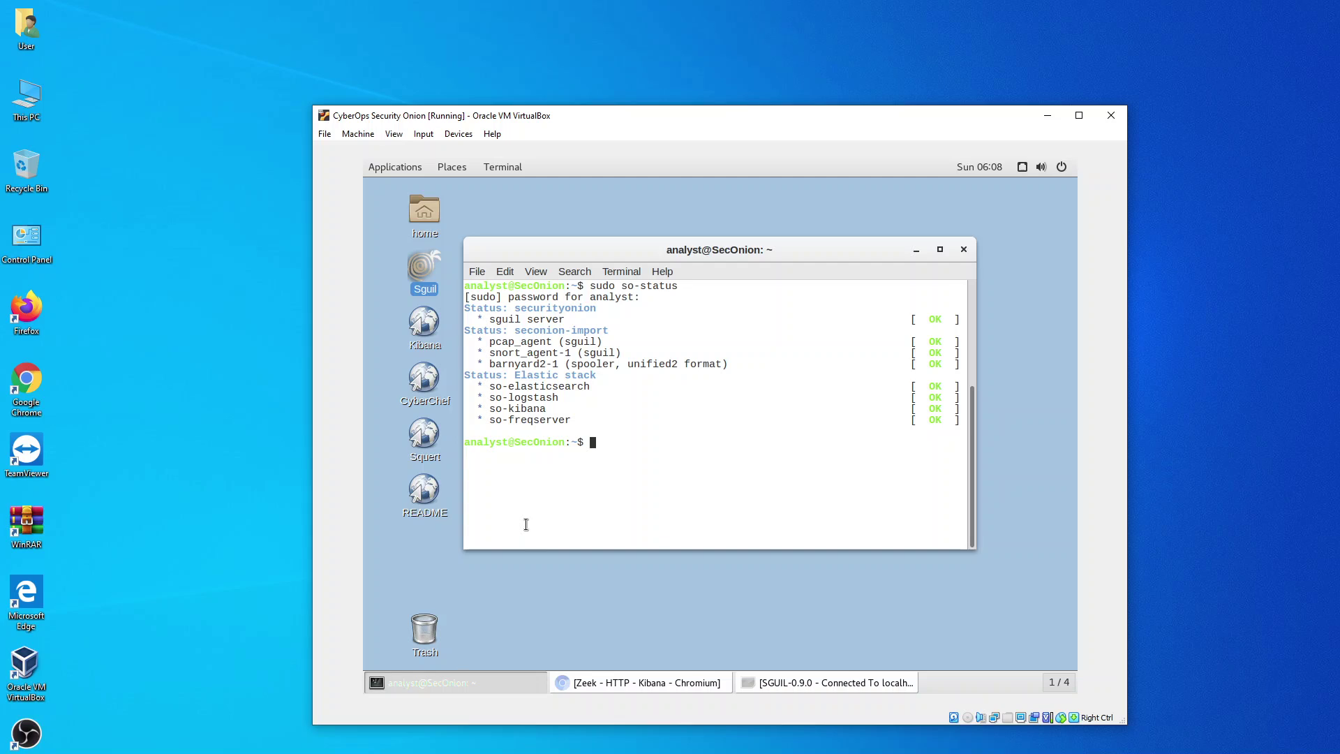
{"action": "type", "text": "clear"}
{"action": "key", "text": "Return"}
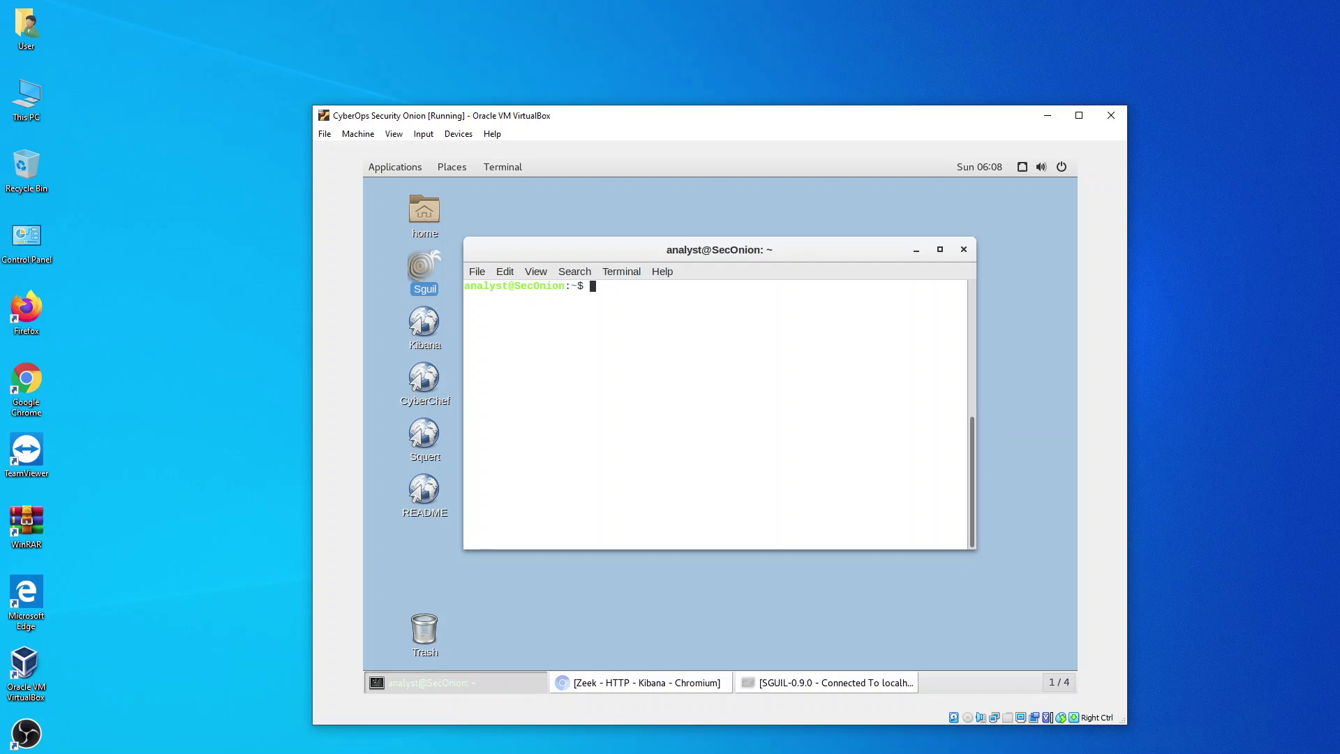
- List the saved SeaMonkey file in the home directory with ls -l | grep -i seamonkey
{"action": "type", "text": "ls -l !"}
{"action": "key", "text": "BackSpace"}
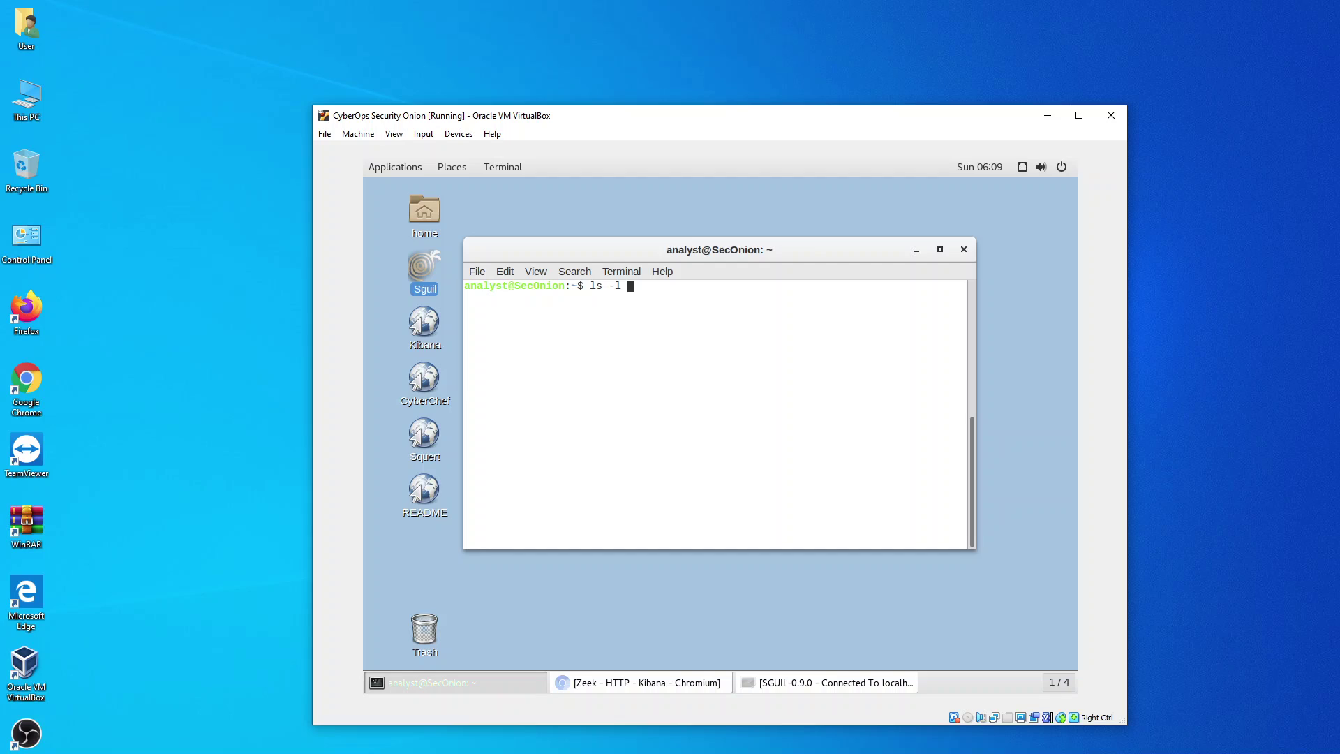
{"action": "type", "text": "!"}
{"action": "key", "text": "BackSpace"}
{"action": "type", "text": "| grep -i"}
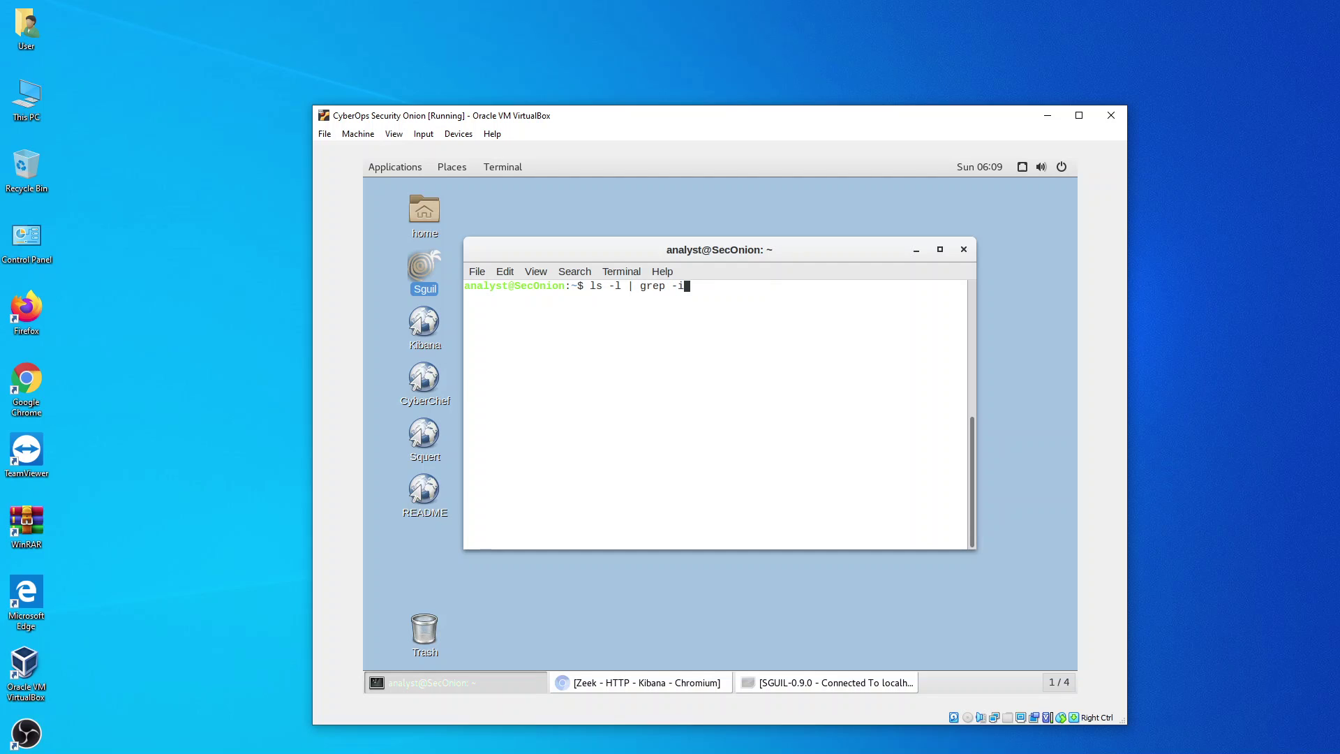
{"action": "type", "text": " seamonkey"}
{"action": "key", "text": "Return"}
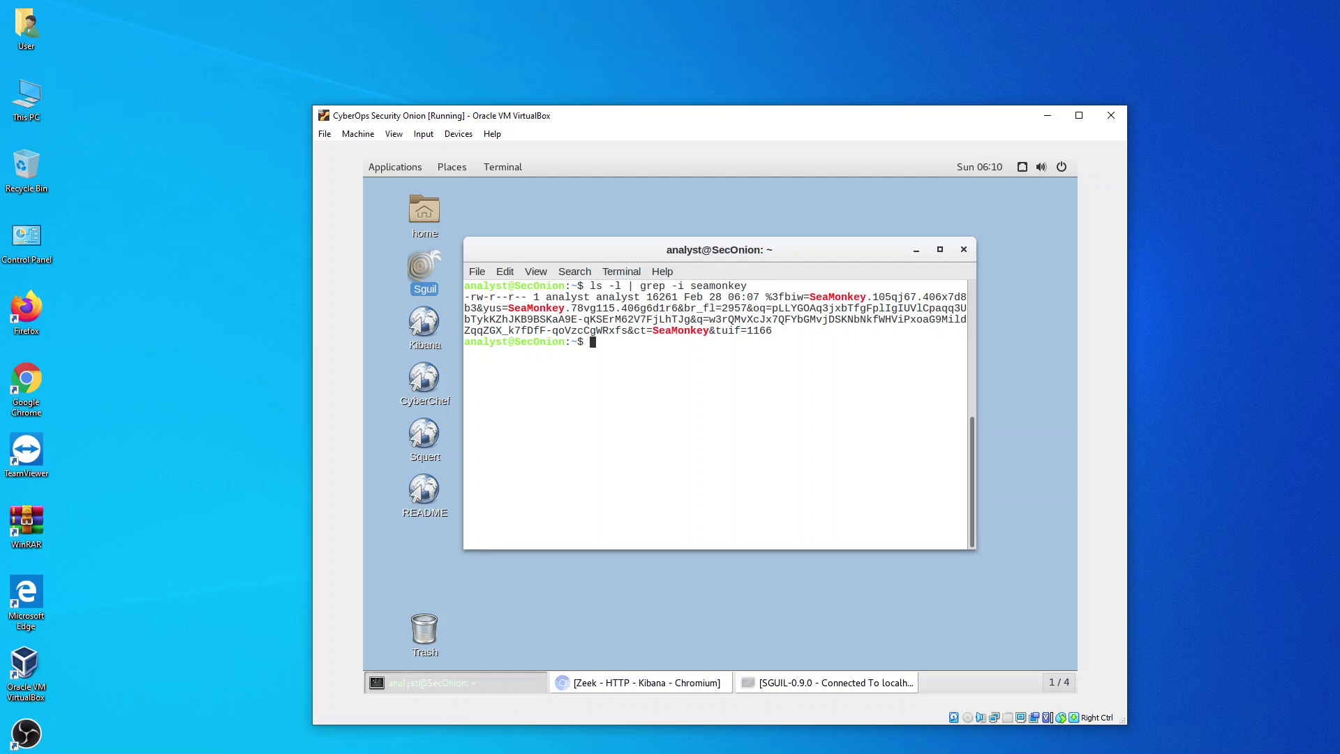
- Try to compute the SHA-1 hash of the SeaMonkey file with sha1sum, copying its unquoted name from the listing
{"action": "type", "text": "sha1sum"}
{"action": "left_click_drag", "start_coordinate": [768, 296], "coordinate": [779, 327]}
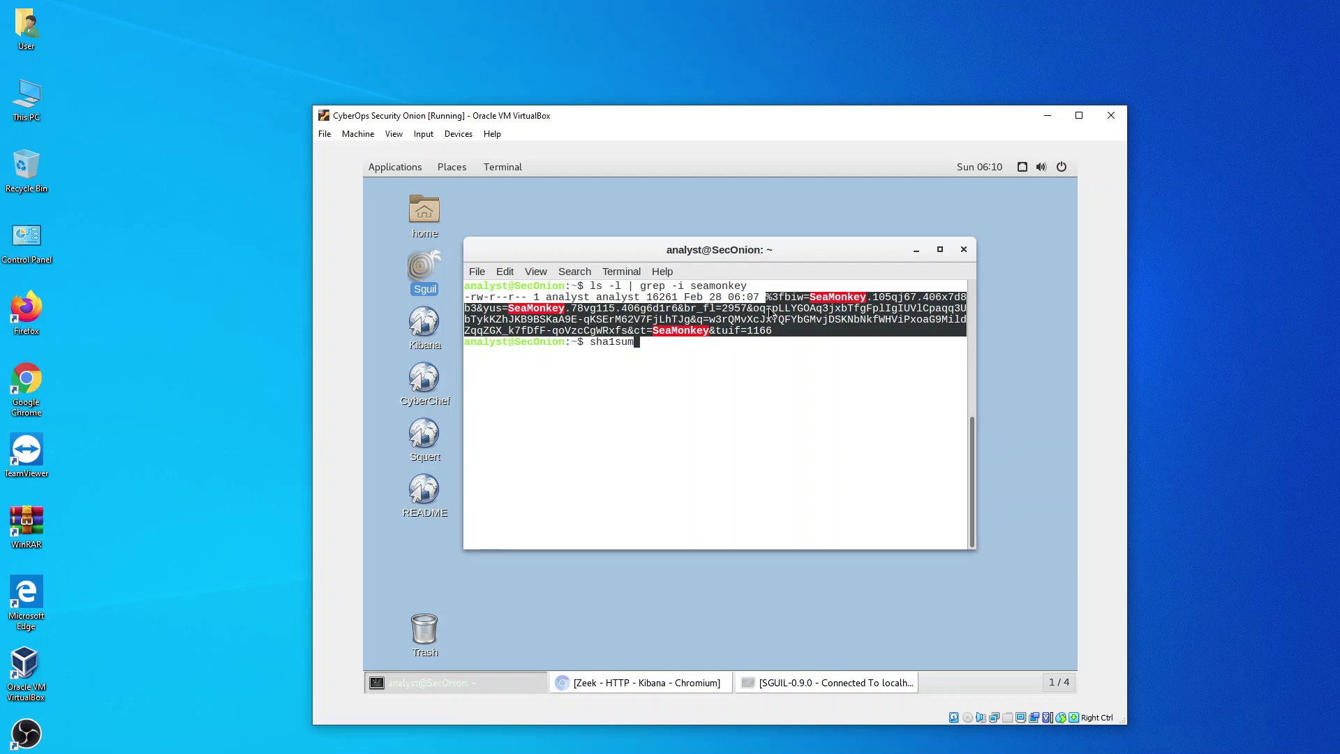
{"action": "left_click", "coordinate": [660, 348]}
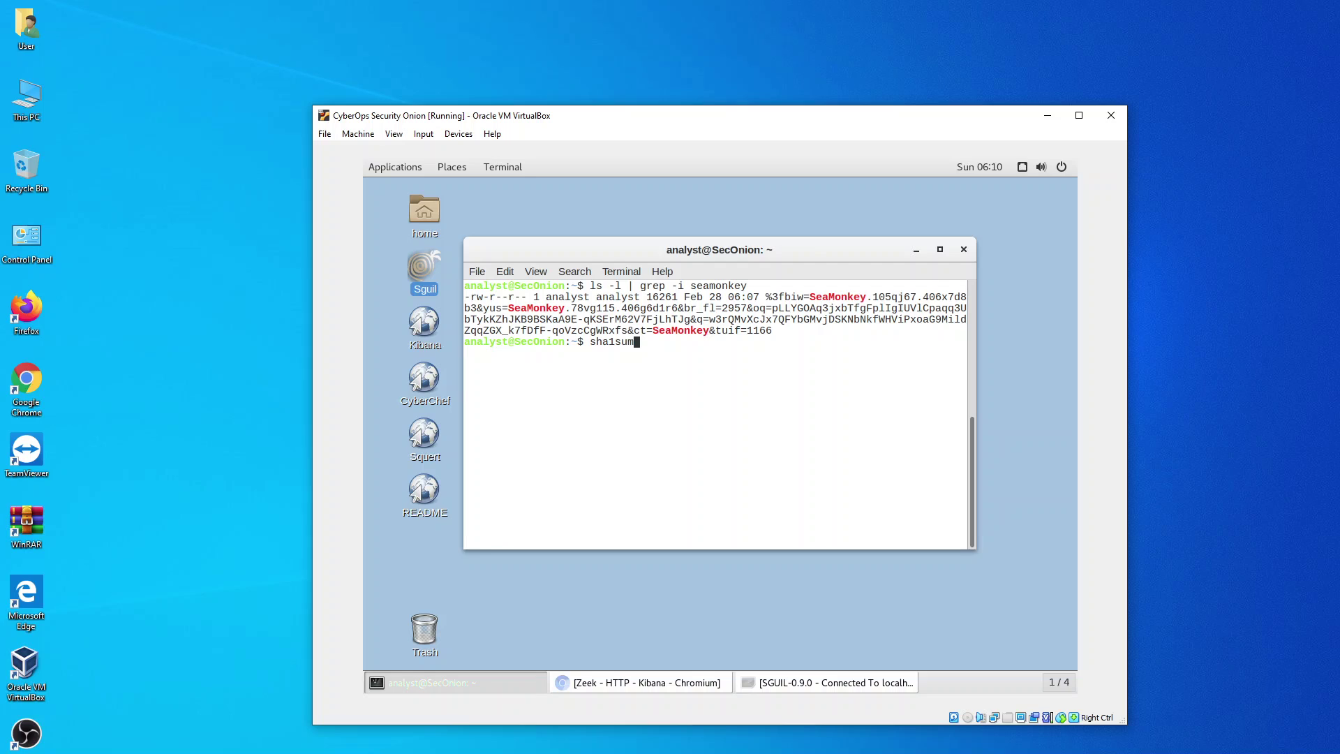
{"action": "left_click_drag", "start_coordinate": [768, 297], "coordinate": [772, 323]}
{"action": "left_click", "coordinate": [763, 296]}
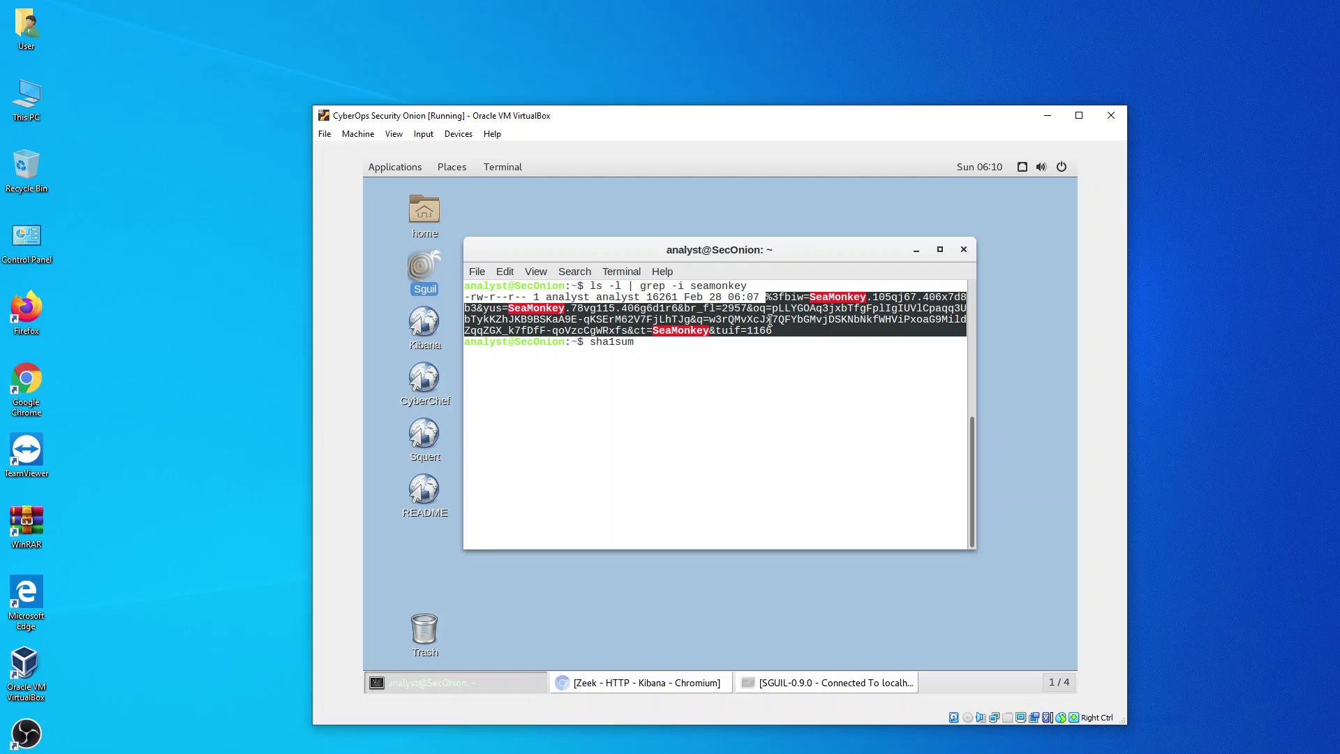
{"action": "right_click", "coordinate": [770, 321]}
{"action": "left_click", "coordinate": [791, 356]}
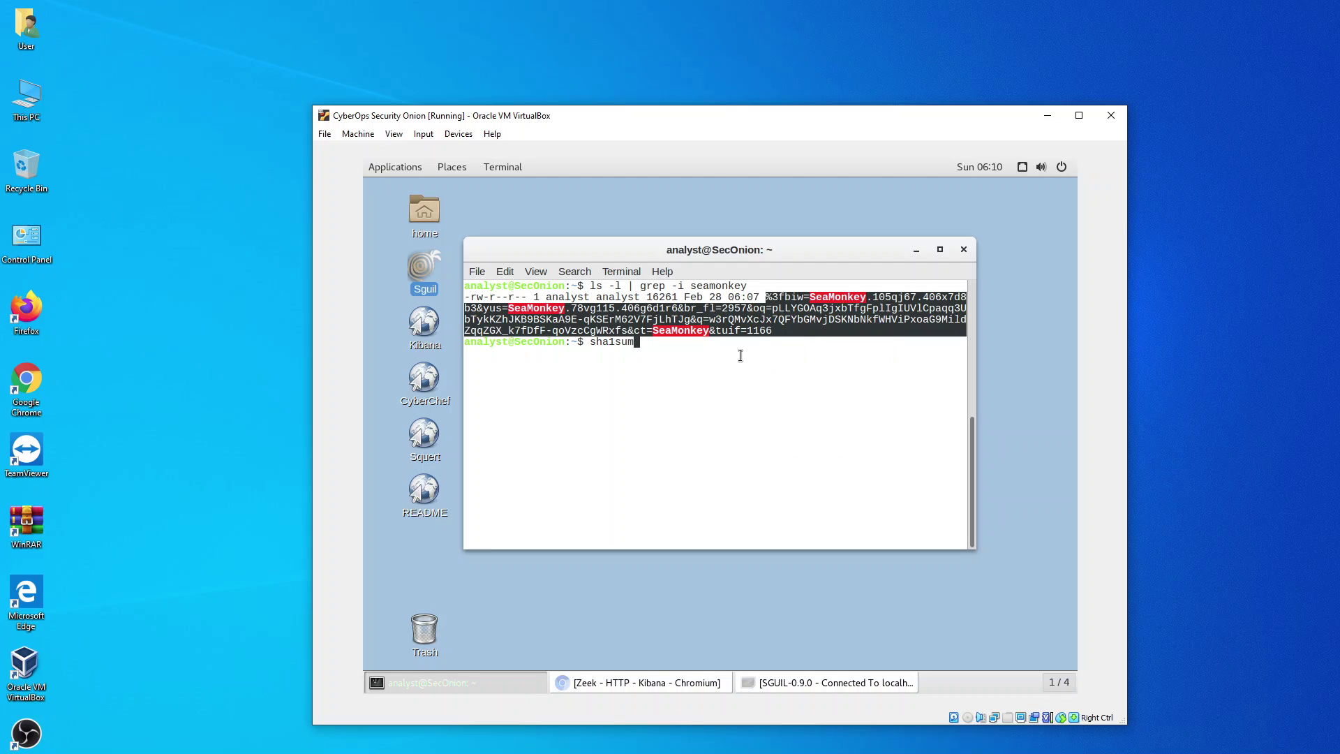
{"action": "left_click", "coordinate": [649, 344]}
{"action": "right_click", "coordinate": [646, 343]}
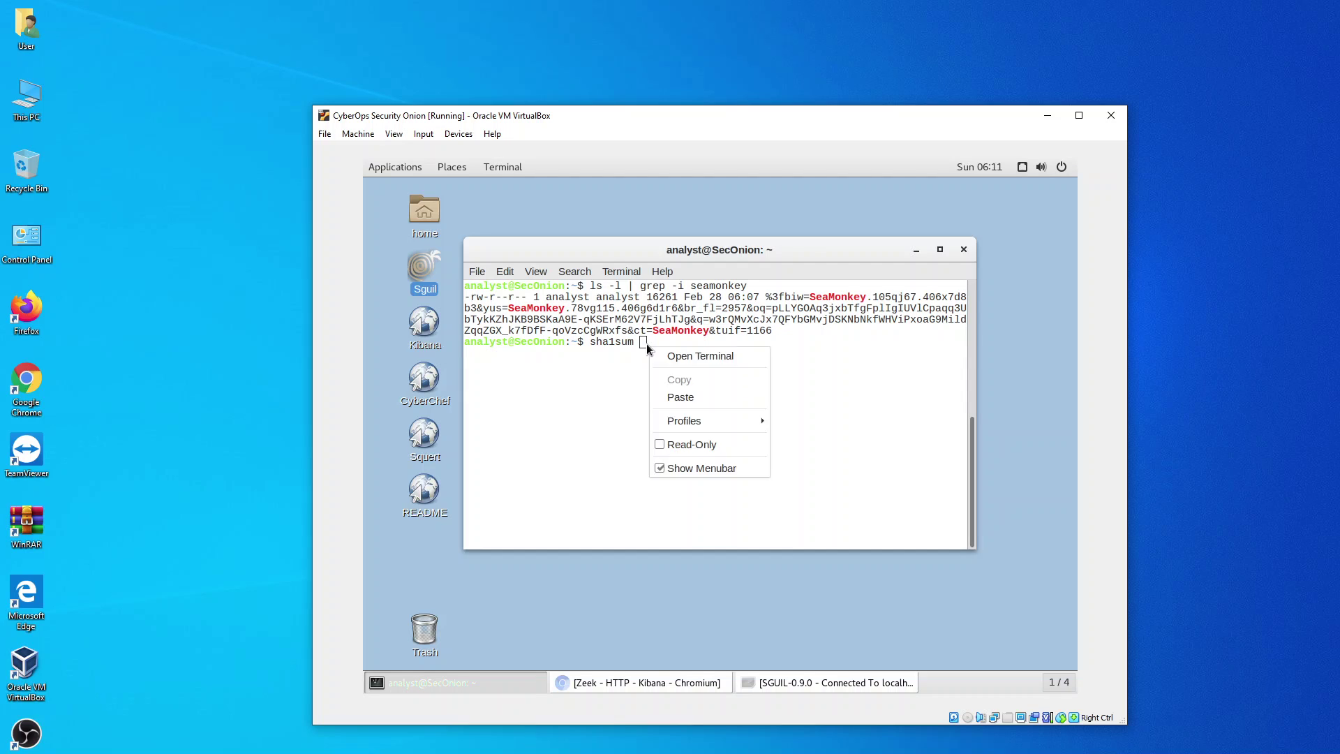
{"action": "left_click", "coordinate": [646, 343]}
{"action": "right_click", "coordinate": [646, 343]}
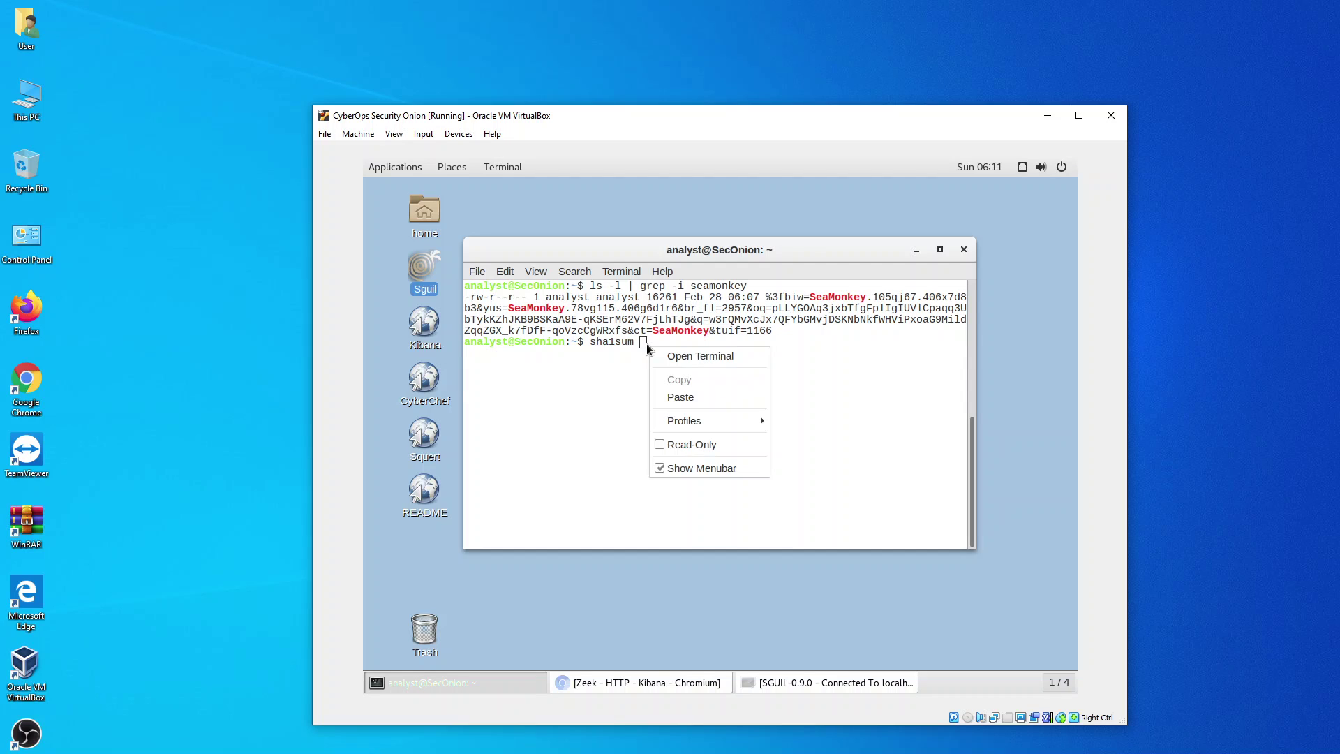
{"action": "left_click", "coordinate": [678, 396]}
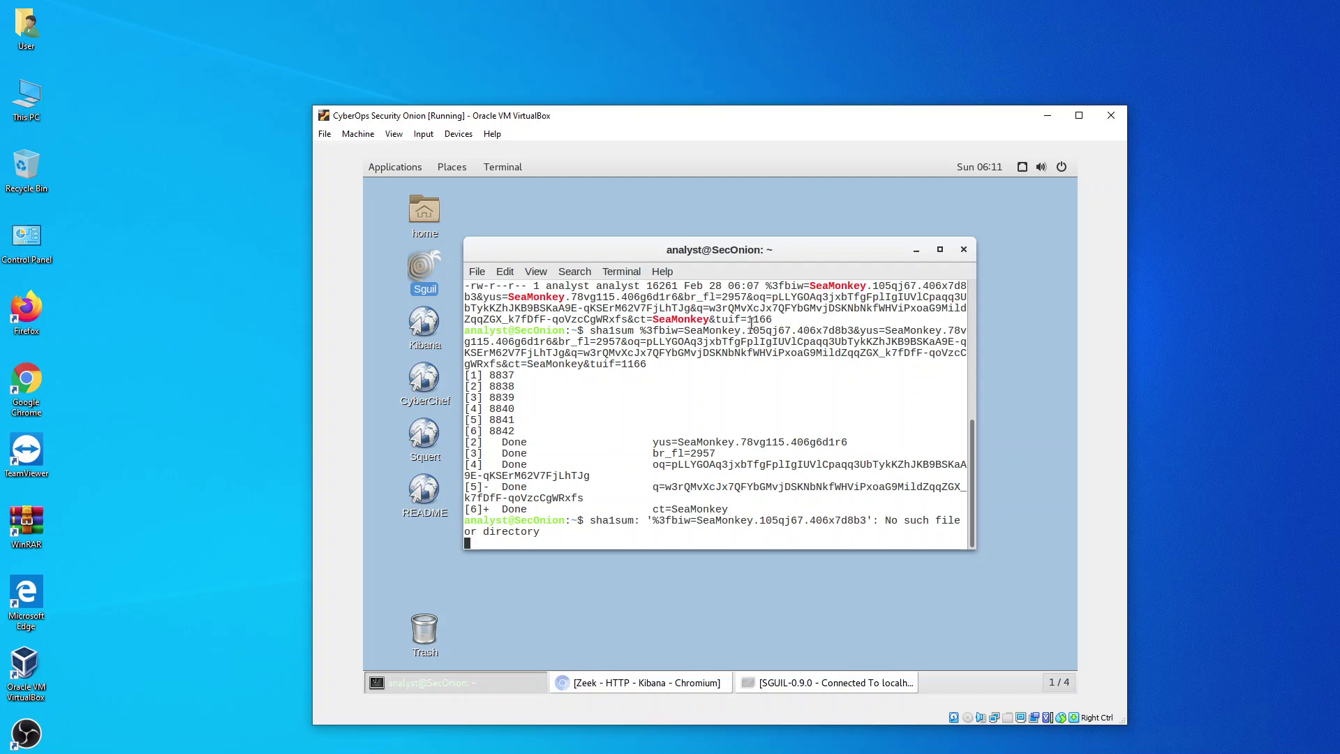
- Clear the terminal of the sha1sum attempt's output
{"action": "type", "text": "cela"}
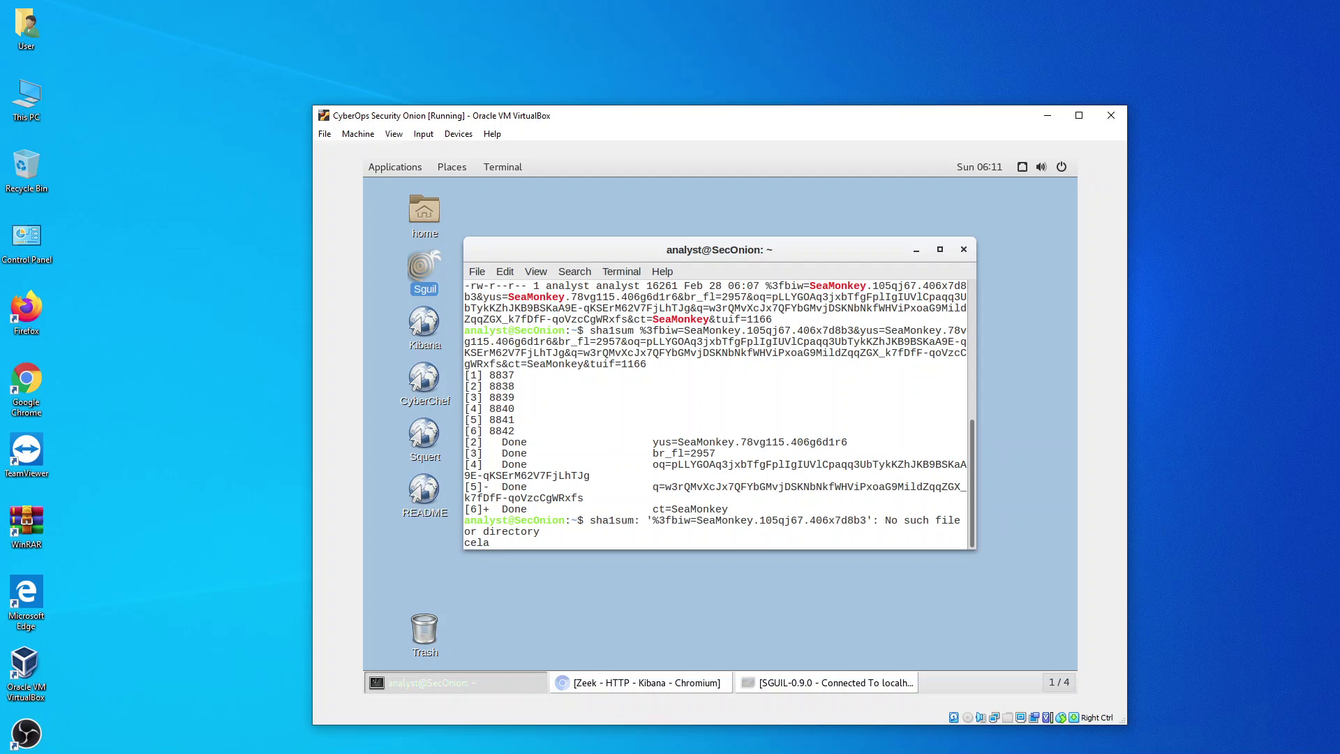
{"action": "key", "text": "BackSpace"}
{"action": "key", "text": "BackSpace"}
{"action": "key", "text": "BackSpace"}
{"action": "type", "text": "lear"}
{"action": "key", "text": "Return"}
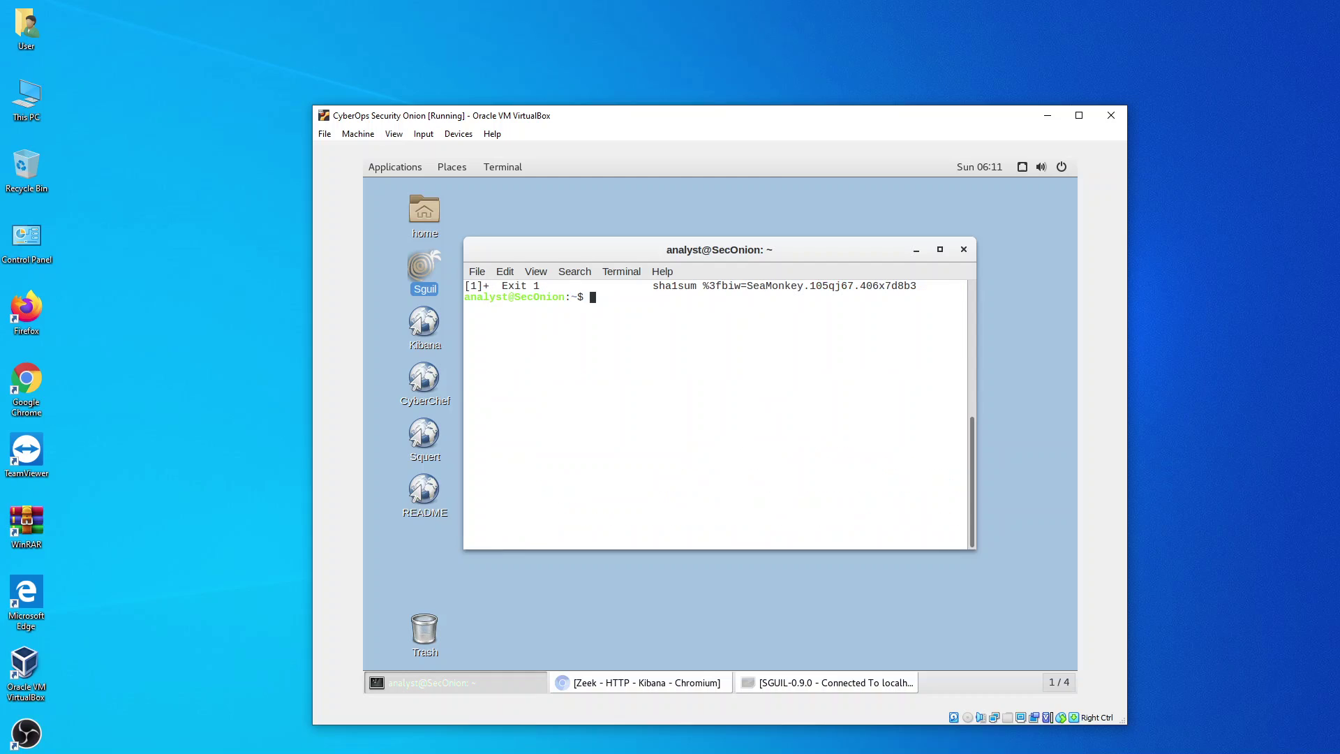
- List the saved SeaMonkey file in the home directory again with ls -l | grep -i seamonkey
{"action": "key", "text": "Up"}
{"action": "key", "text": "Return"}
{"action": "key", "text": "Up"}
{"action": "key", "text": "Up"}
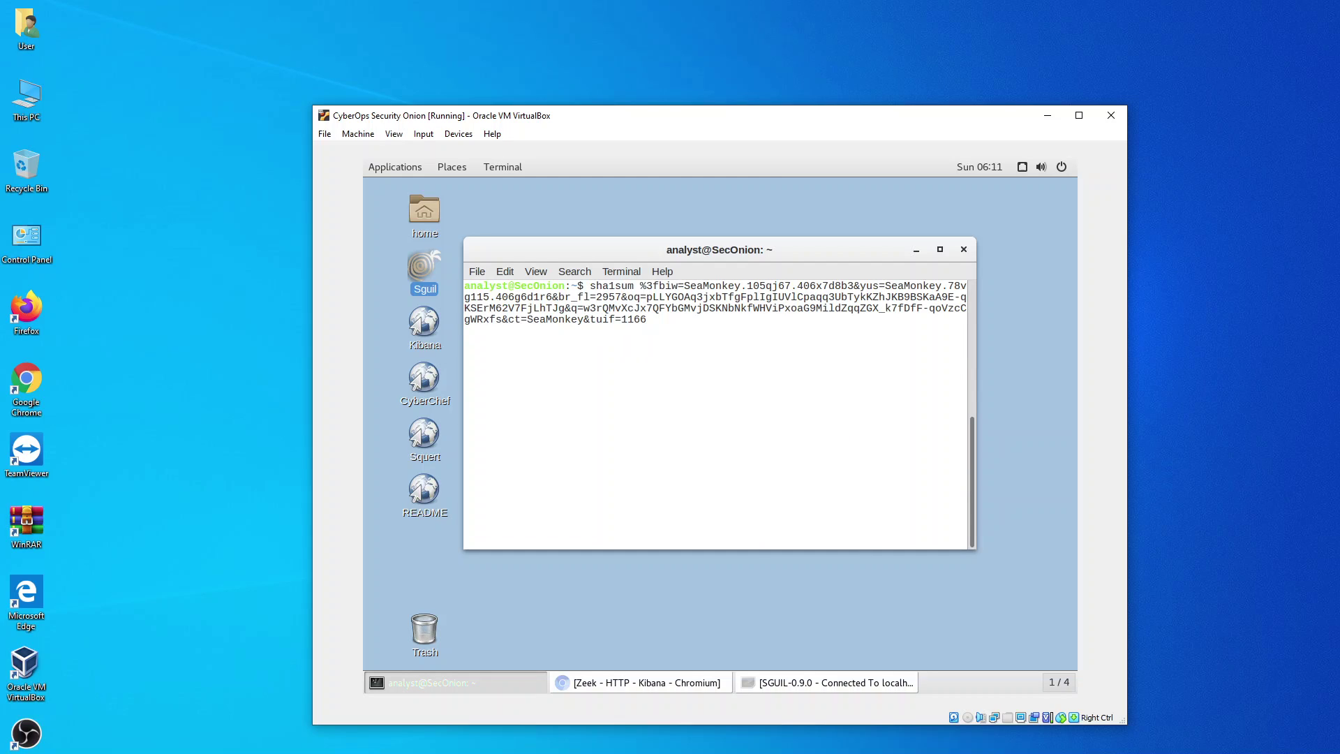
{"action": "key", "text": "Up"}
{"action": "key", "text": "Return"}
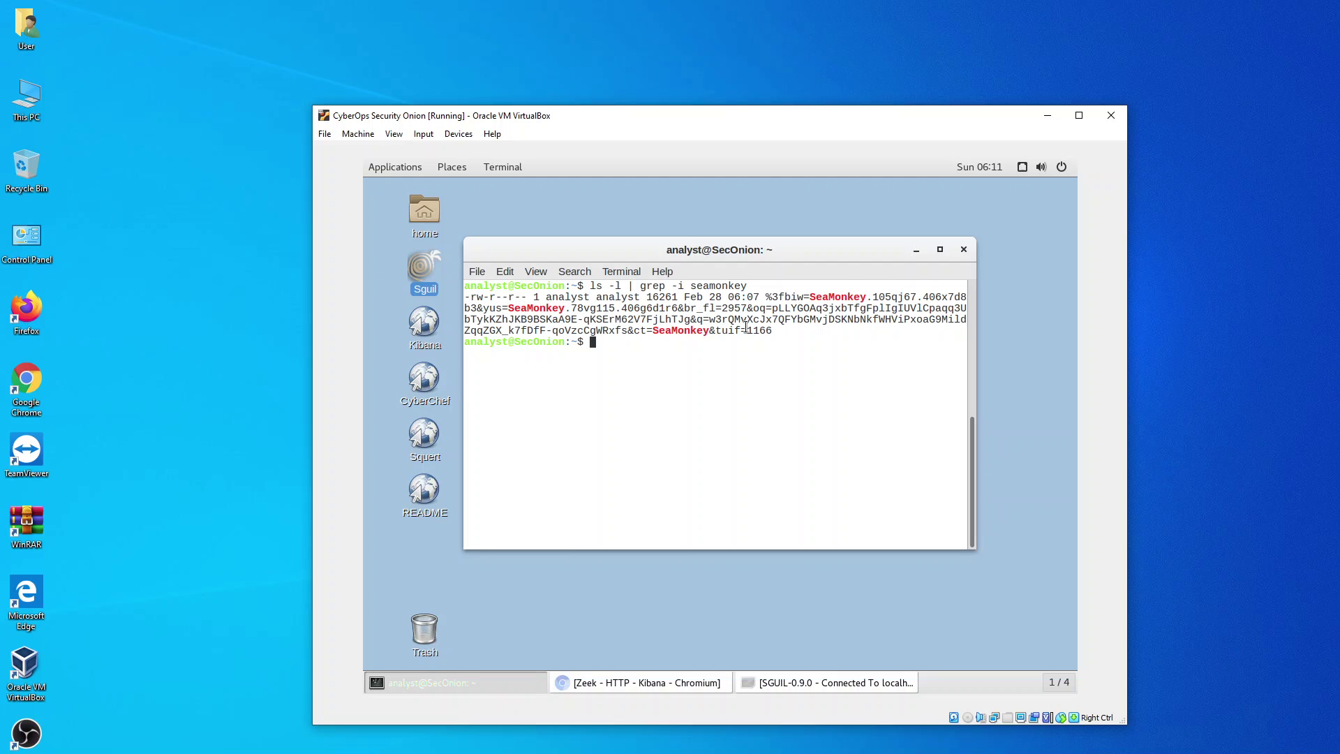
- Try to hash the SeaMonkey file by running sha1sum without an argument and pasting the copied file name, ending with the process stopped
{"action": "type", "text": "sha1sum"}
{"action": "key", "text": "Return"}
{"action": "left_click_drag", "start_coordinate": [766, 296], "coordinate": [769, 331]}
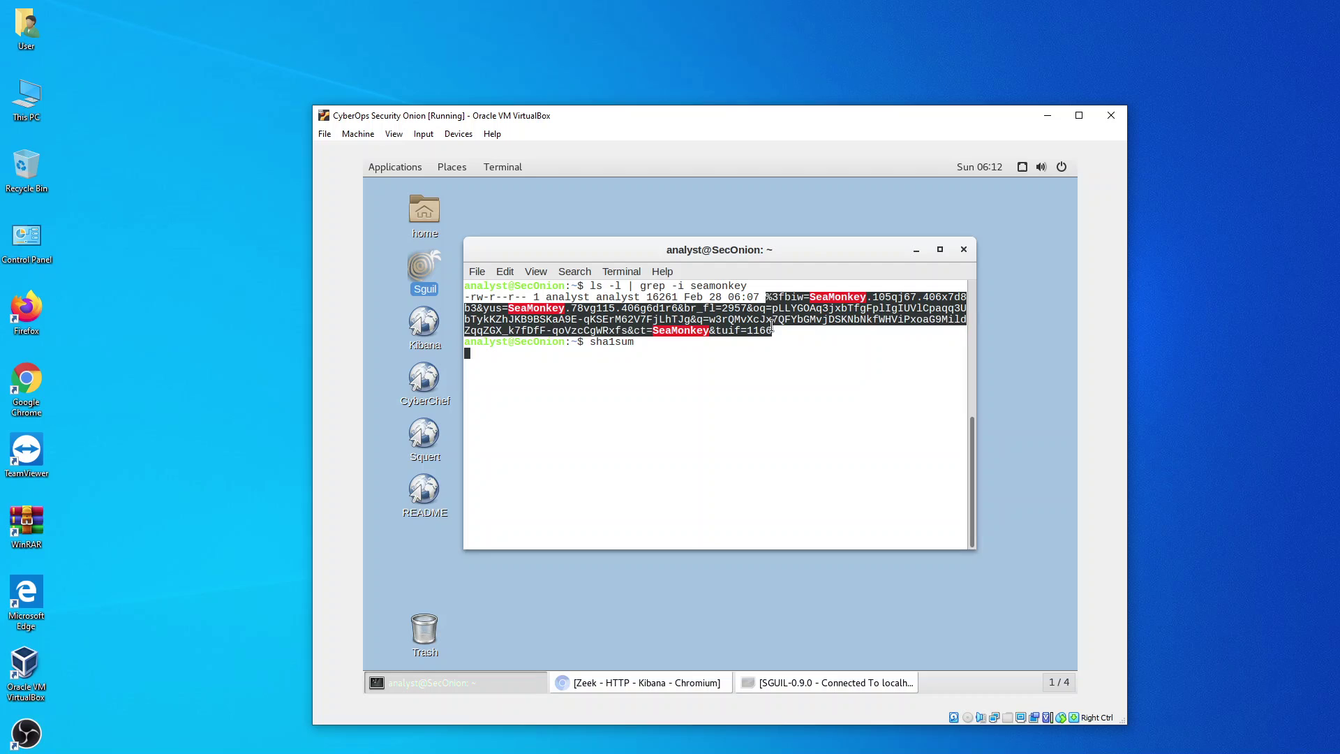
{"action": "right_click", "coordinate": [769, 330]}
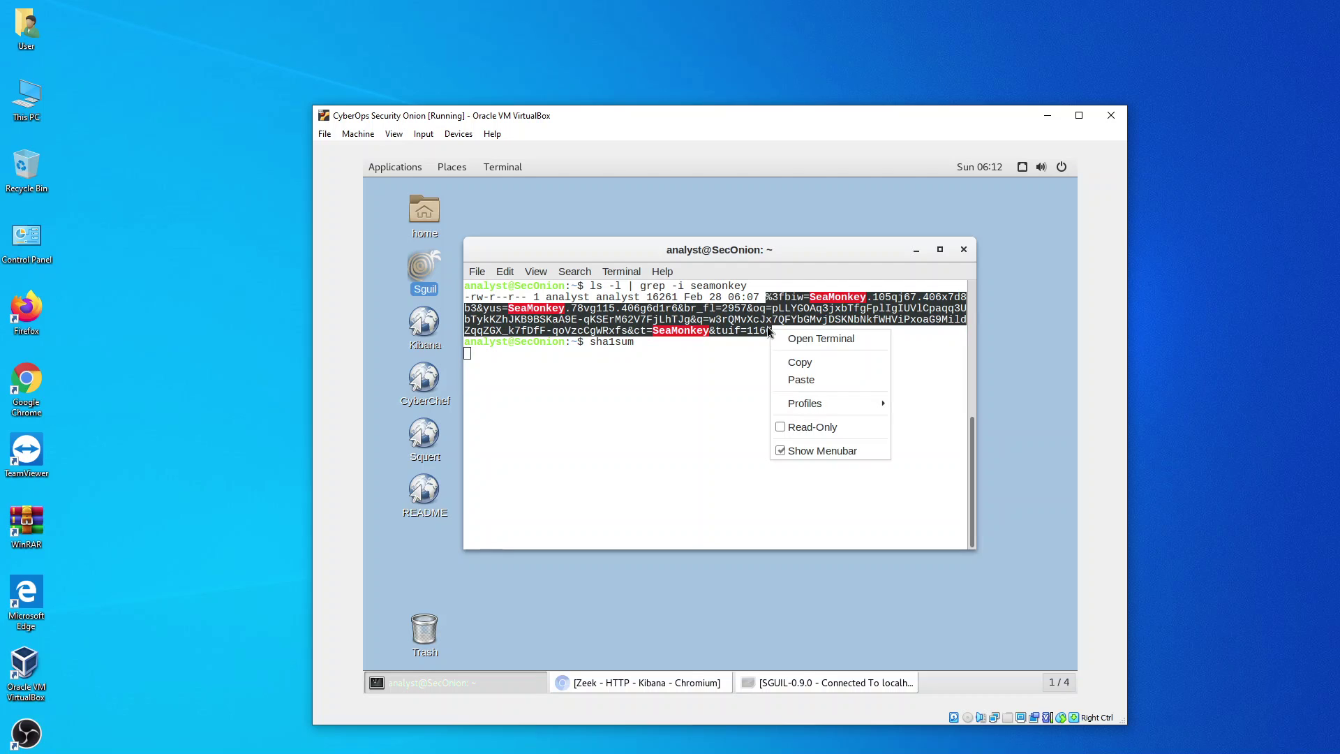
{"action": "left_click", "coordinate": [789, 363]}
{"action": "left_click", "coordinate": [481, 354]}
{"action": "right_click", "coordinate": [480, 354]}
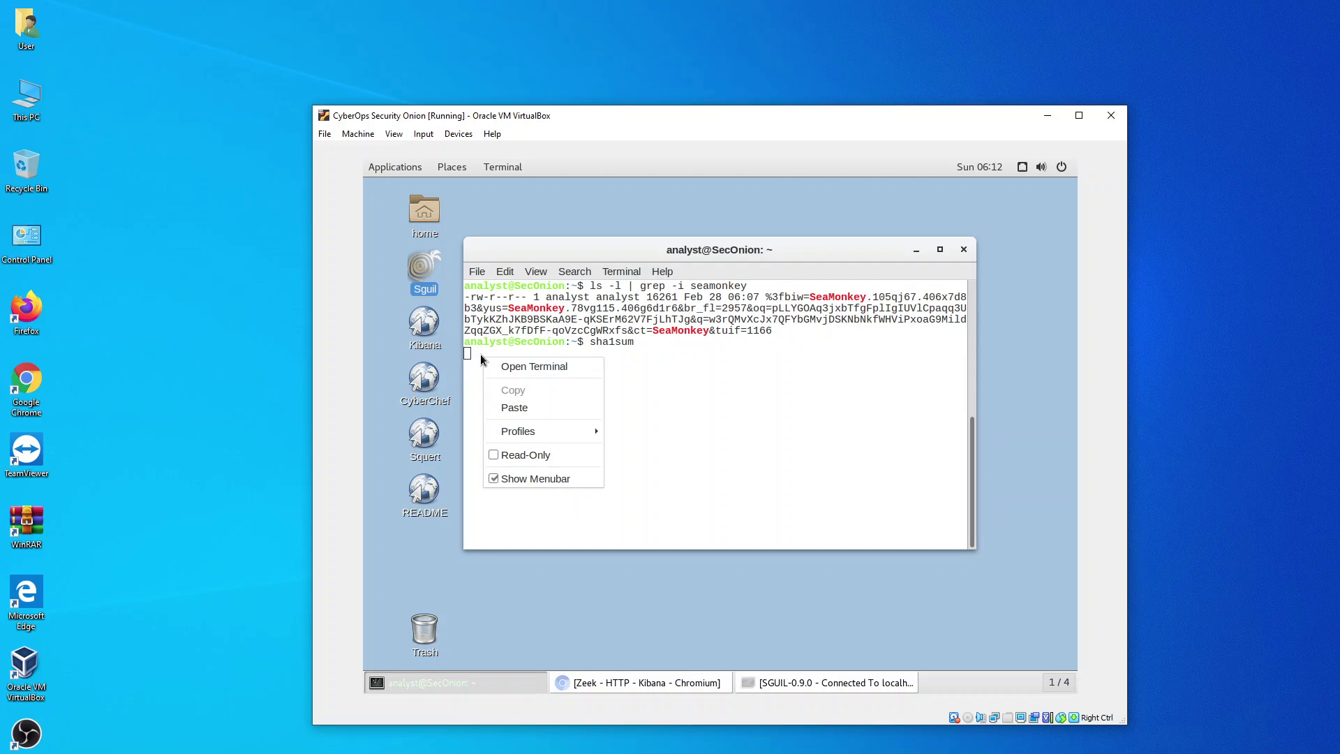
{"action": "left_click", "coordinate": [504, 407]}
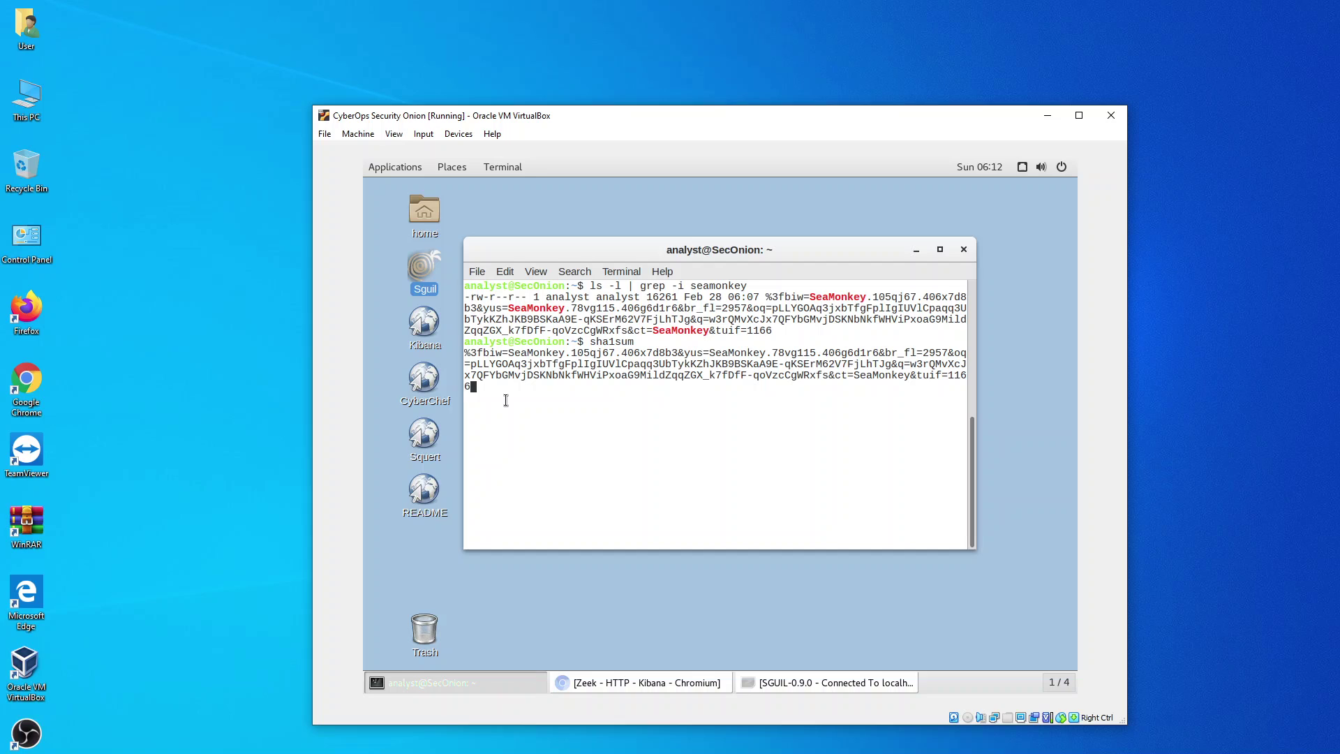
{"action": "key", "text": "Return"}
{"action": "key", "text": "ctrl+x"}
{"action": "key", "text": "ctrl+z"}
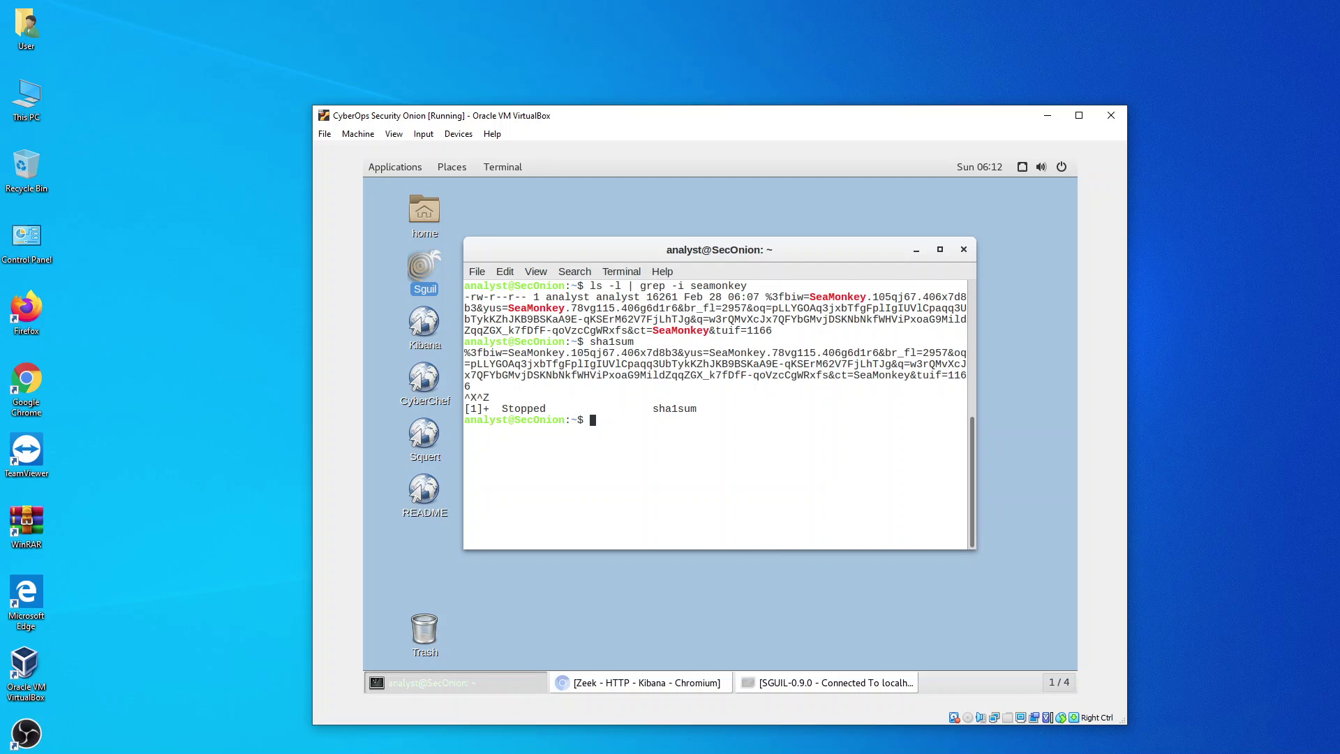
- Clear the terminal and rerun ls -l | grep -i seamonkey to show the saved file's name
{"action": "type", "text": "clear"}
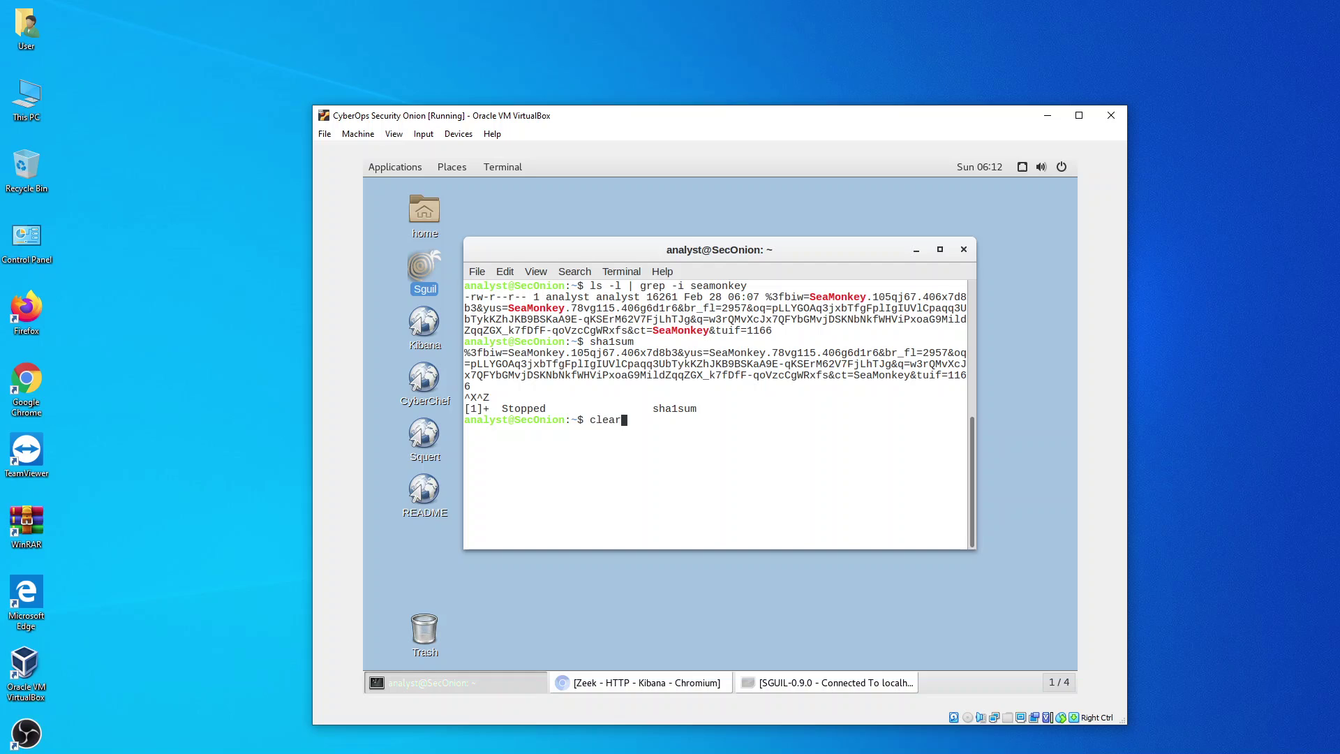
{"action": "key", "text": "Return"}
{"action": "type", "text": "sha1sum"}
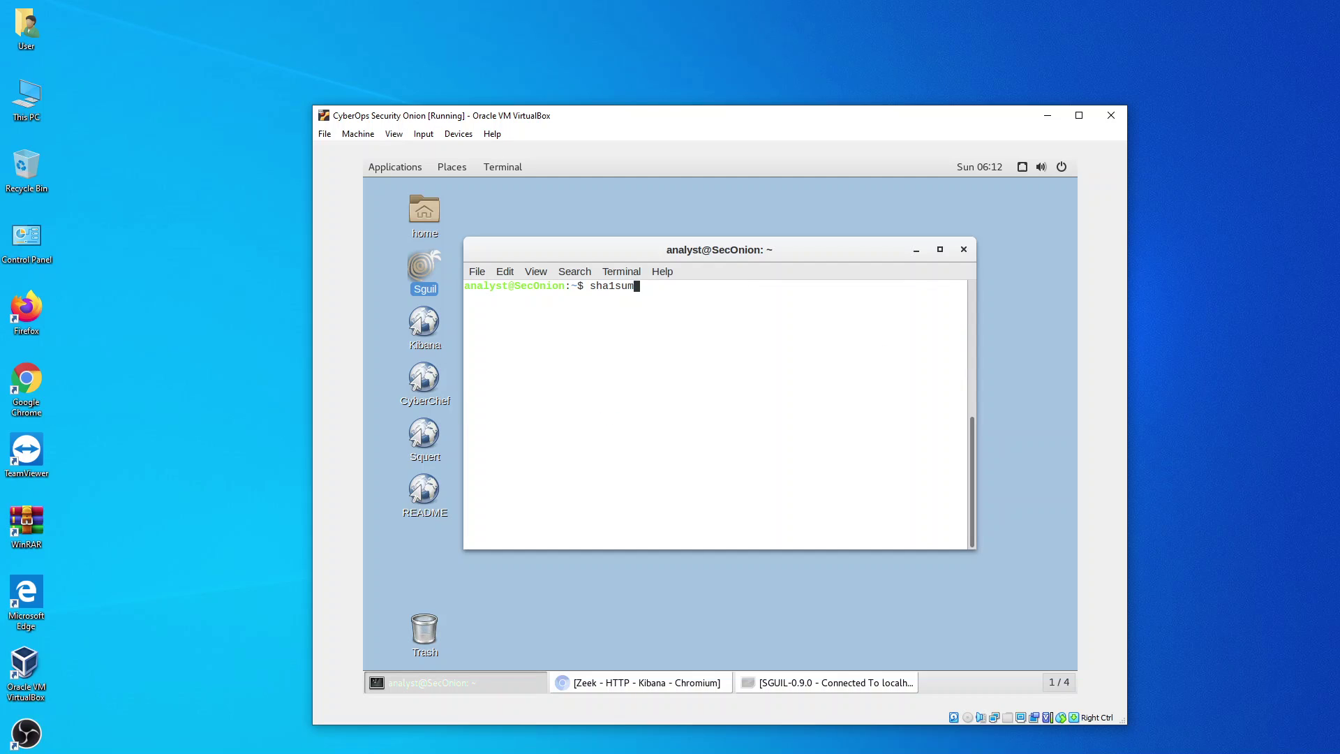
{"action": "key", "text": "Up"}
{"action": "key", "text": "Up"}
{"action": "key", "text": "Return"}
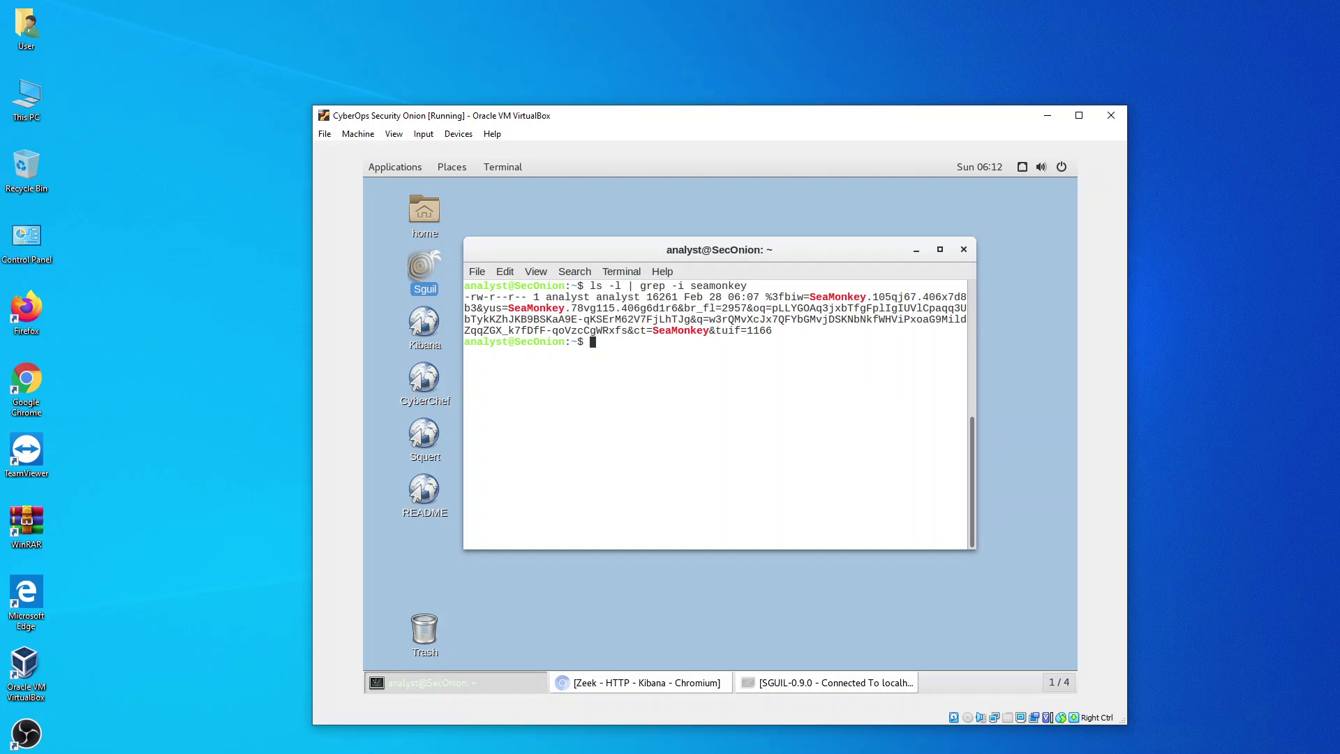
- Compute the SeaMonkey file's SHA-1 hash with sha1sum, auto-completing its escaped name from the prefix %3fb
{"action": "key", "text": "Up"}
{"action": "key", "text": "Down"}
{"action": "type", "text": "sha1sum"}
{"action": "type", "text": "%3fb"}
{"action": "key", "text": "Tab"}
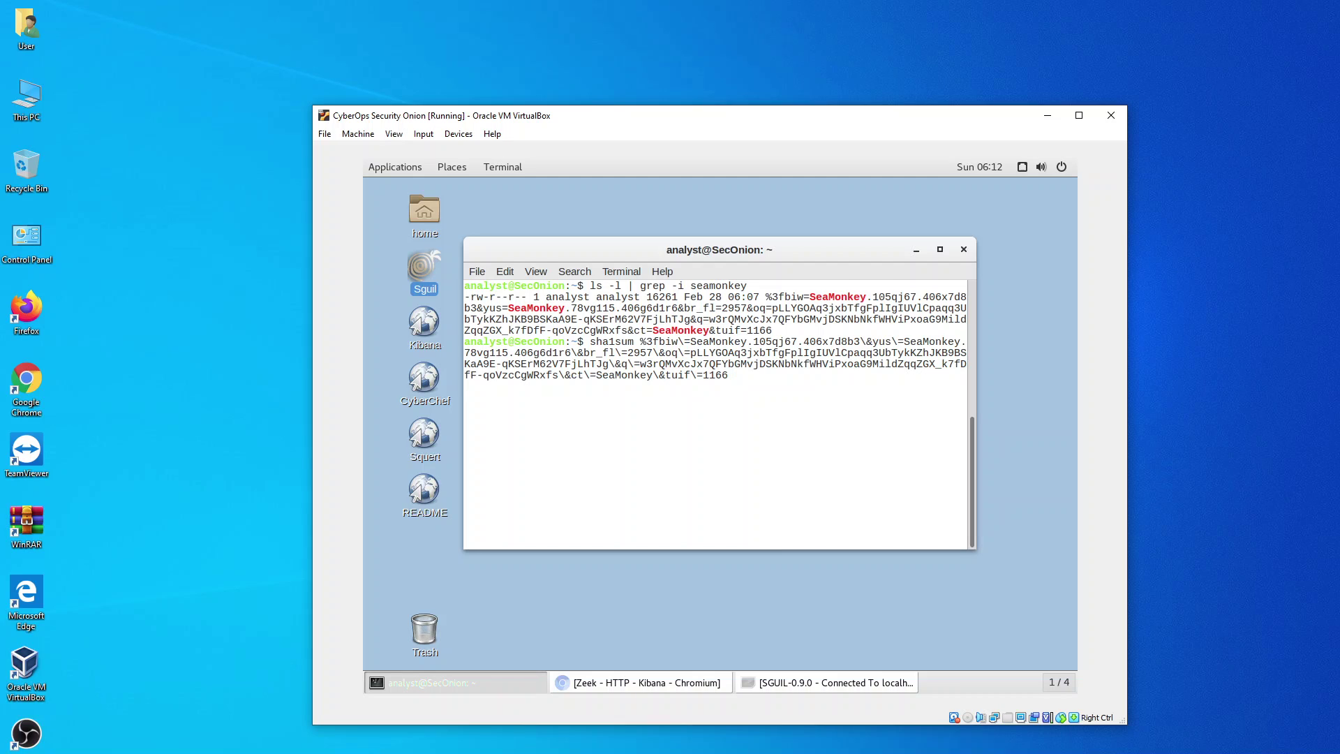
{"action": "key", "text": "Return"}
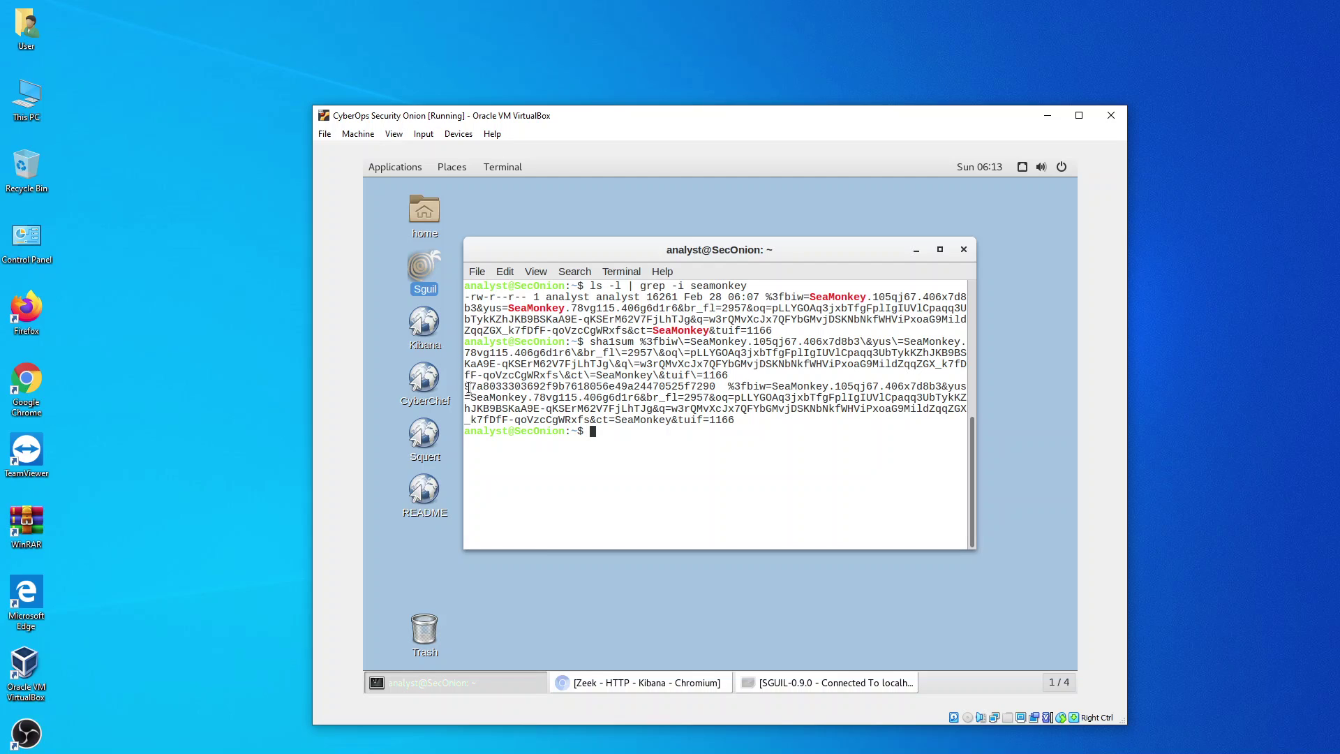
- Copy the SHA-1 hash from the sha1sum output to the clipboard
{"action": "left_click_drag", "start_coordinate": [465, 386], "coordinate": [712, 386]}
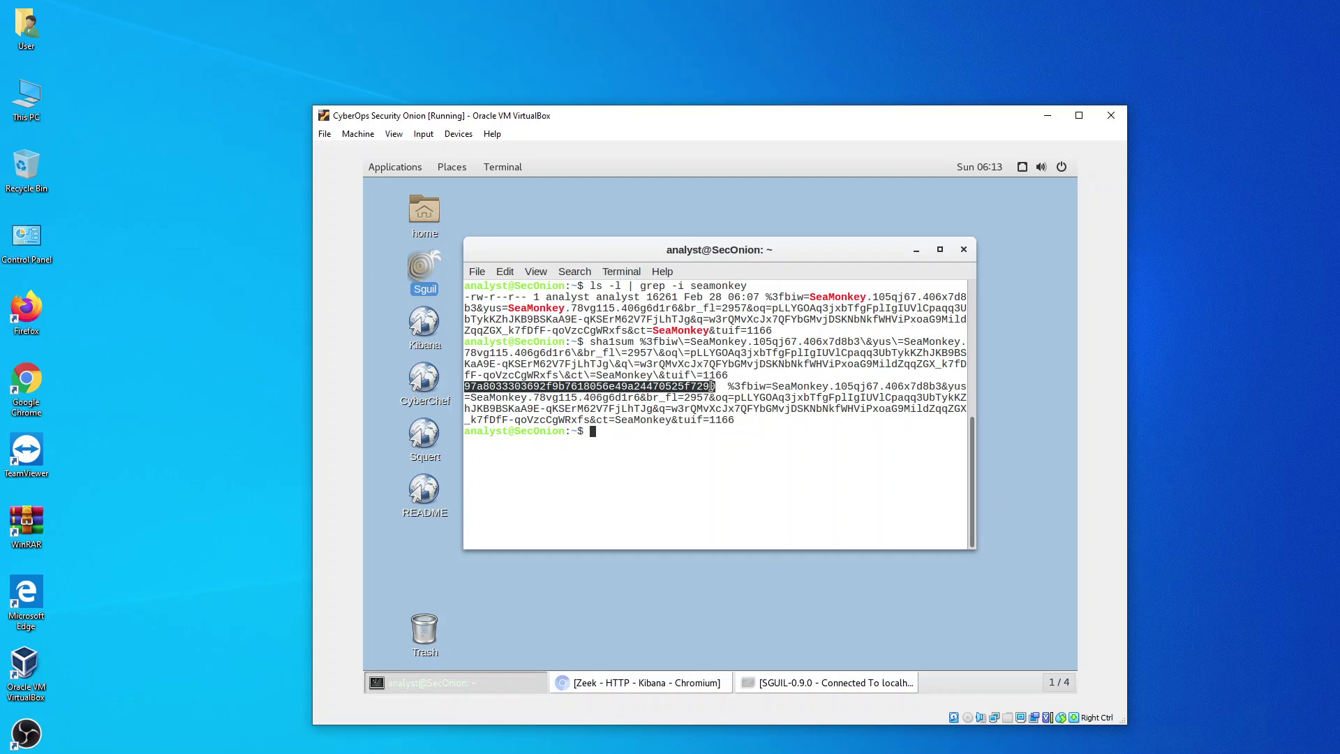
{"action": "right_click", "coordinate": [712, 388]}
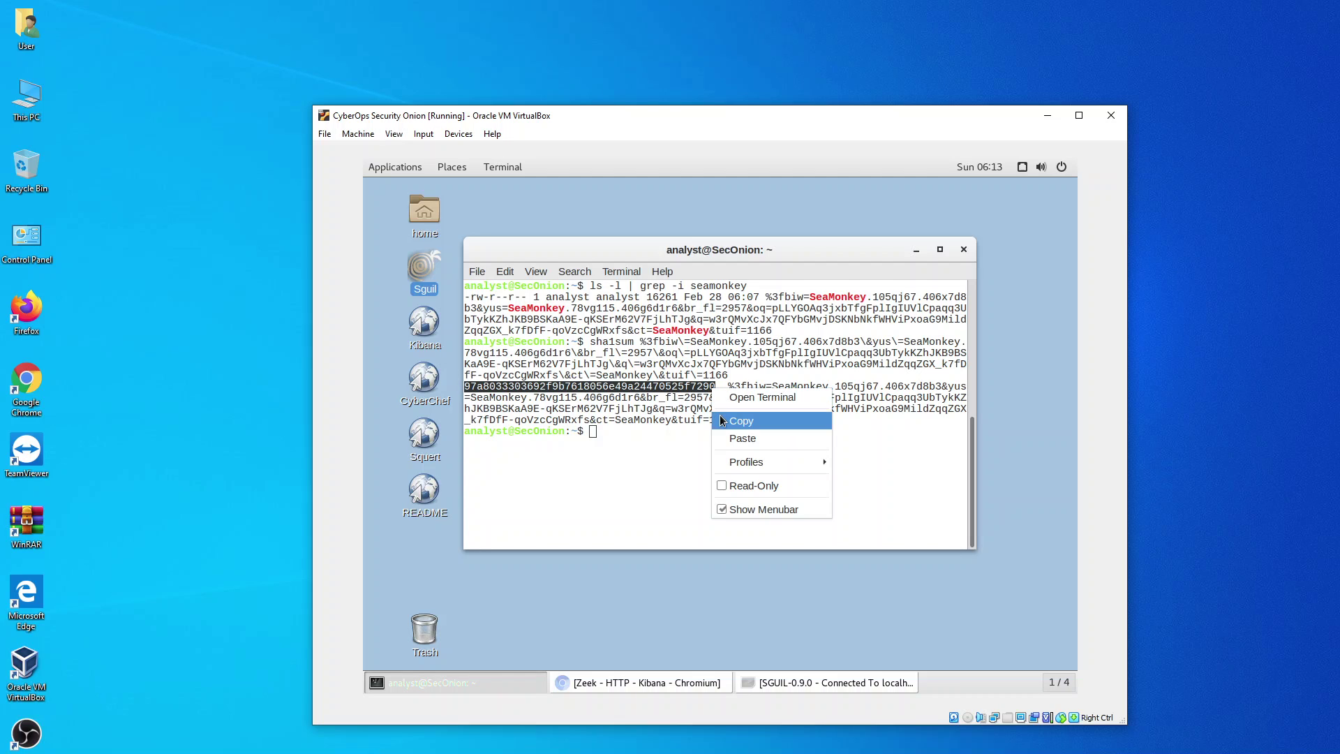
{"action": "left_click", "coordinate": [740, 420]}
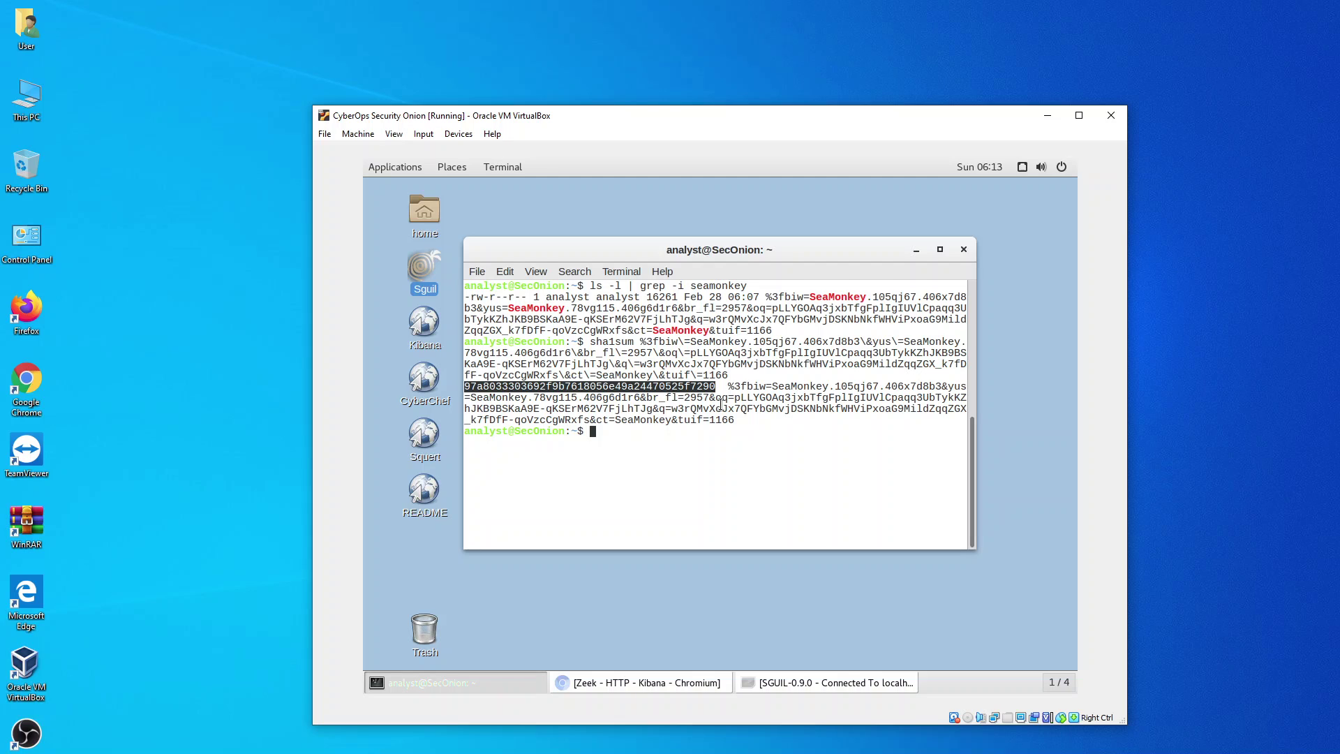
{"action": "right_click", "coordinate": [612, 387]}
{"action": "left_click", "coordinate": [644, 428]}
- Switch to Sguil, pivot from alert 5.25 to NetworkMiner and acknowledge the raw file notice
{"action": "left_click", "coordinate": [770, 681]}
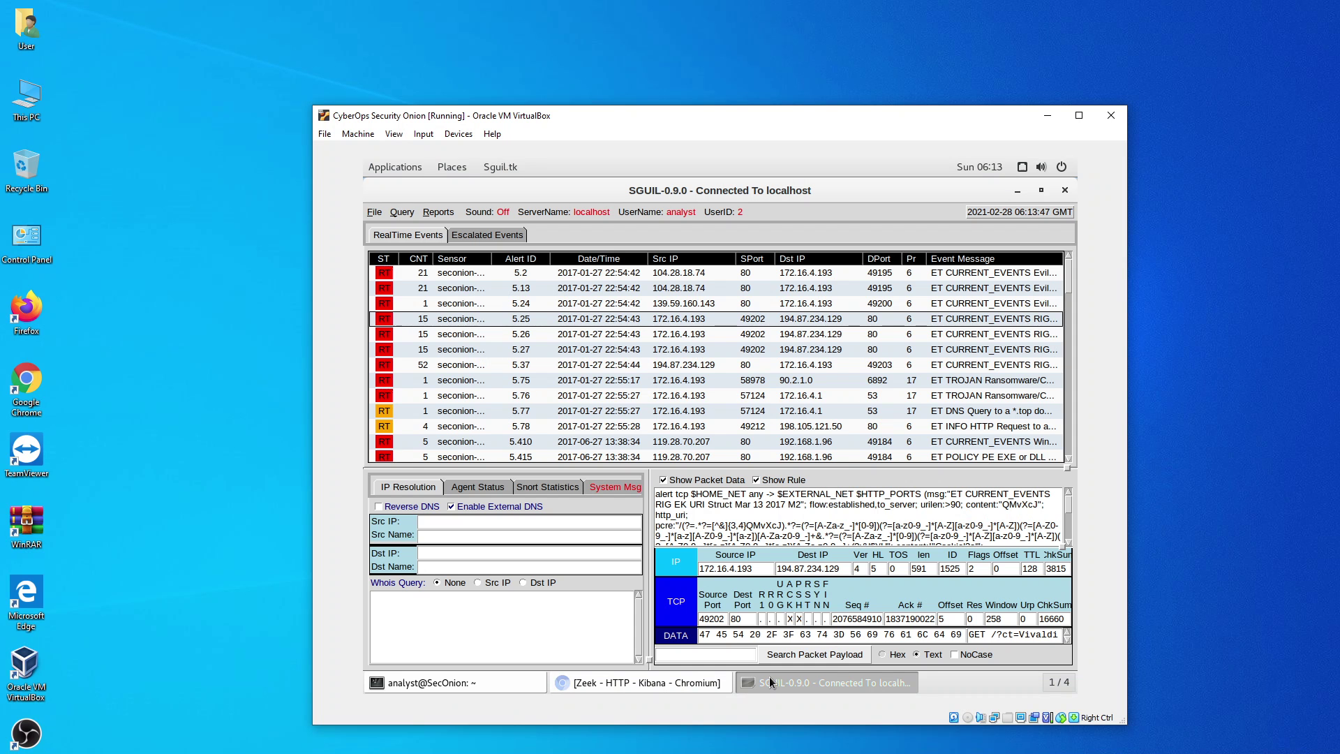
{"action": "right_click", "coordinate": [533, 318]}
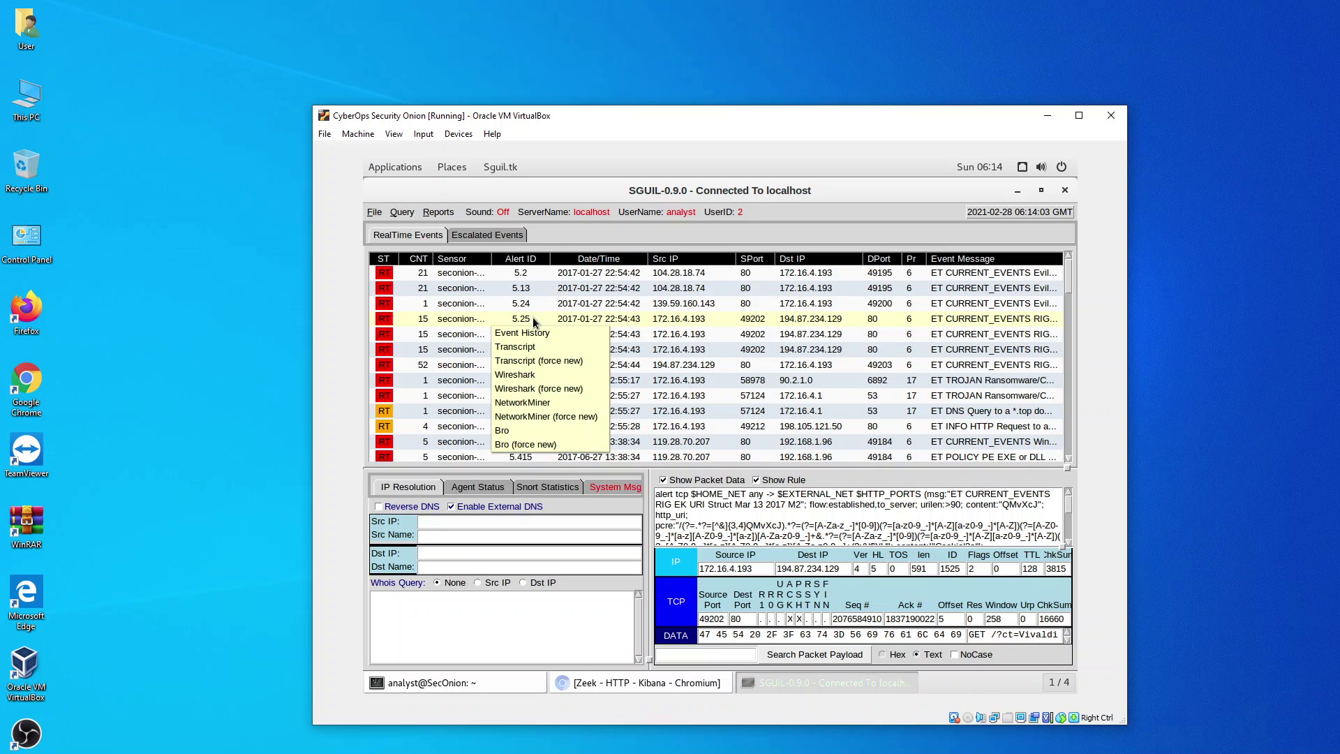
{"action": "left_click", "coordinate": [533, 405]}
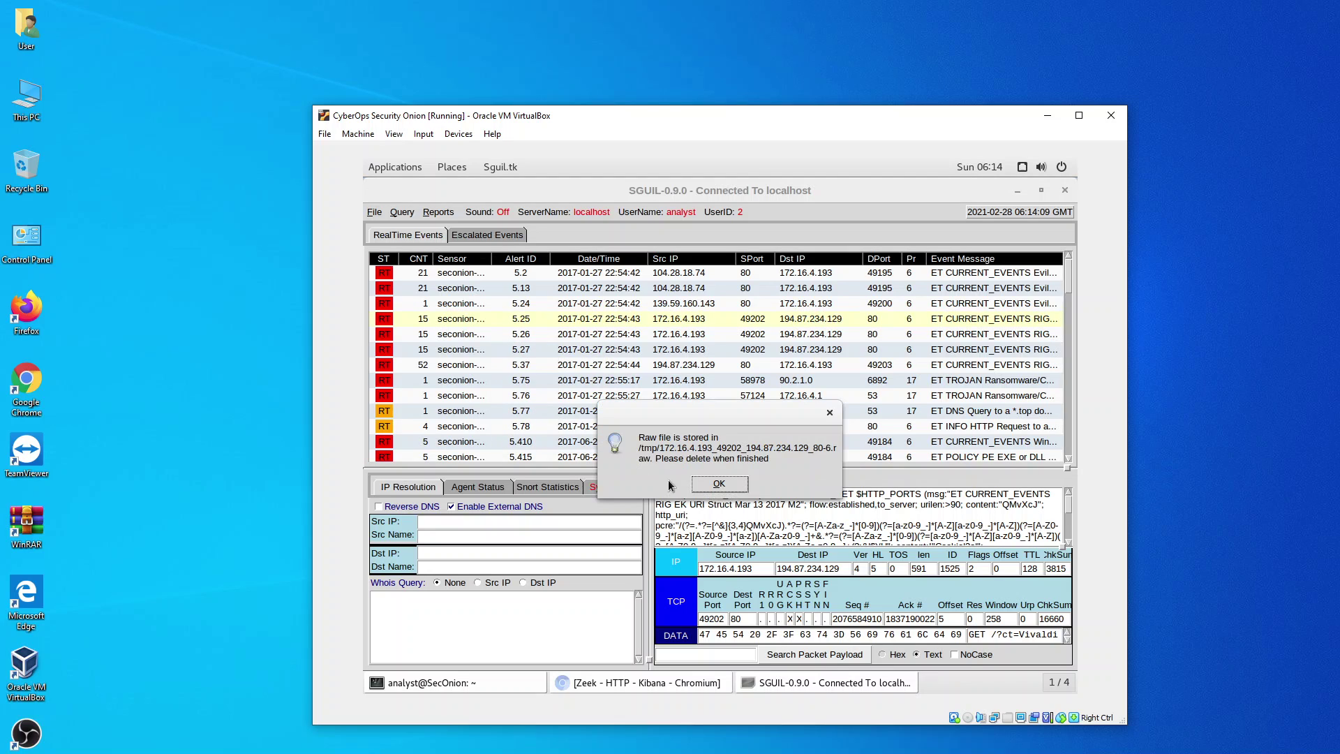
{"action": "left_click", "coordinate": [718, 484]}
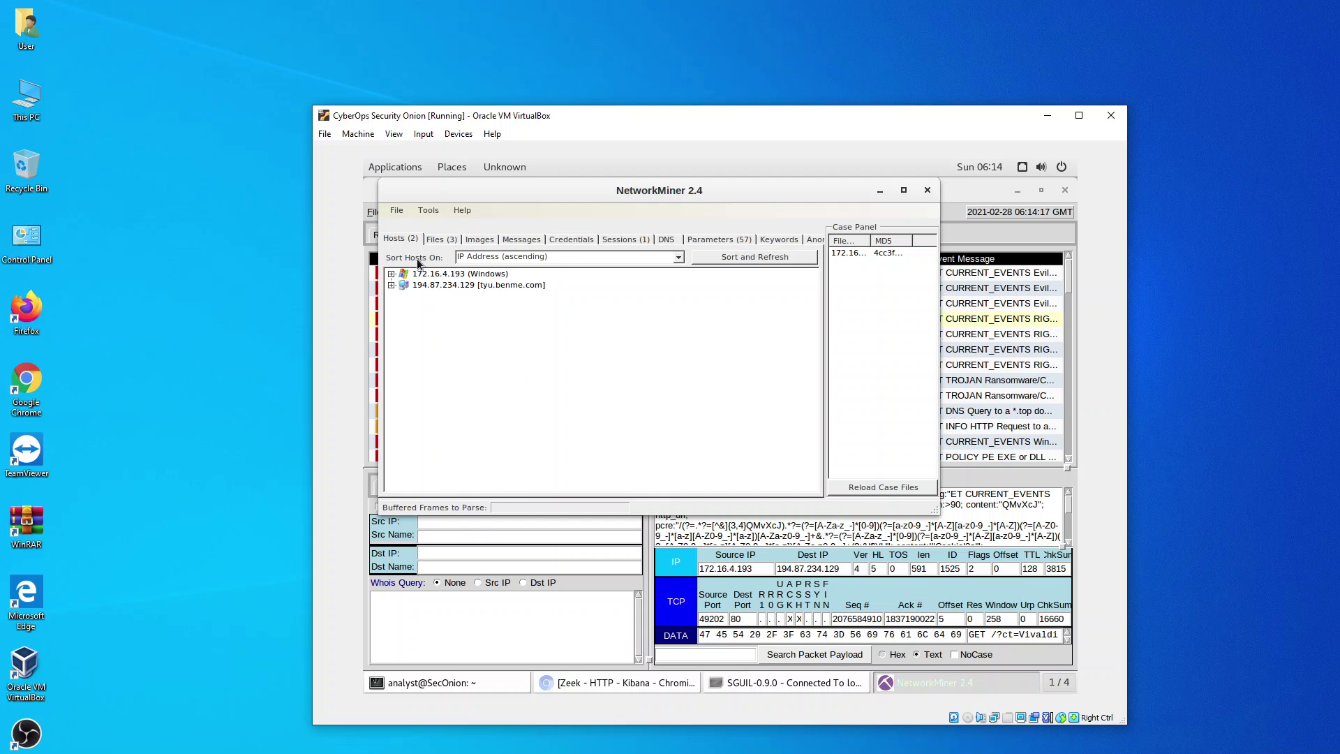
- Calculate the MD5, SHA1 and SHA256 hashes of index.html.67899BE6.[1].swf from NetworkMiner's extracted files
{"action": "left_click", "coordinate": [427, 238]}
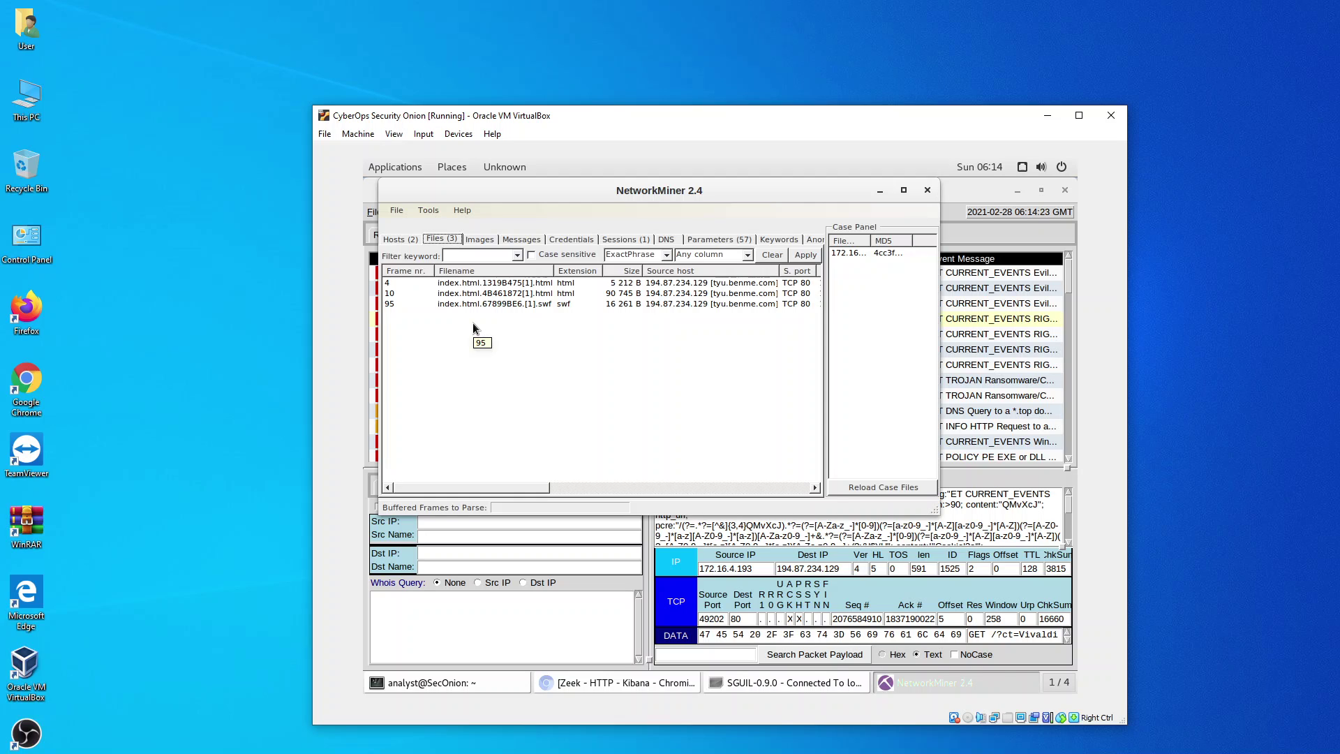
{"action": "left_click", "coordinate": [500, 305]}
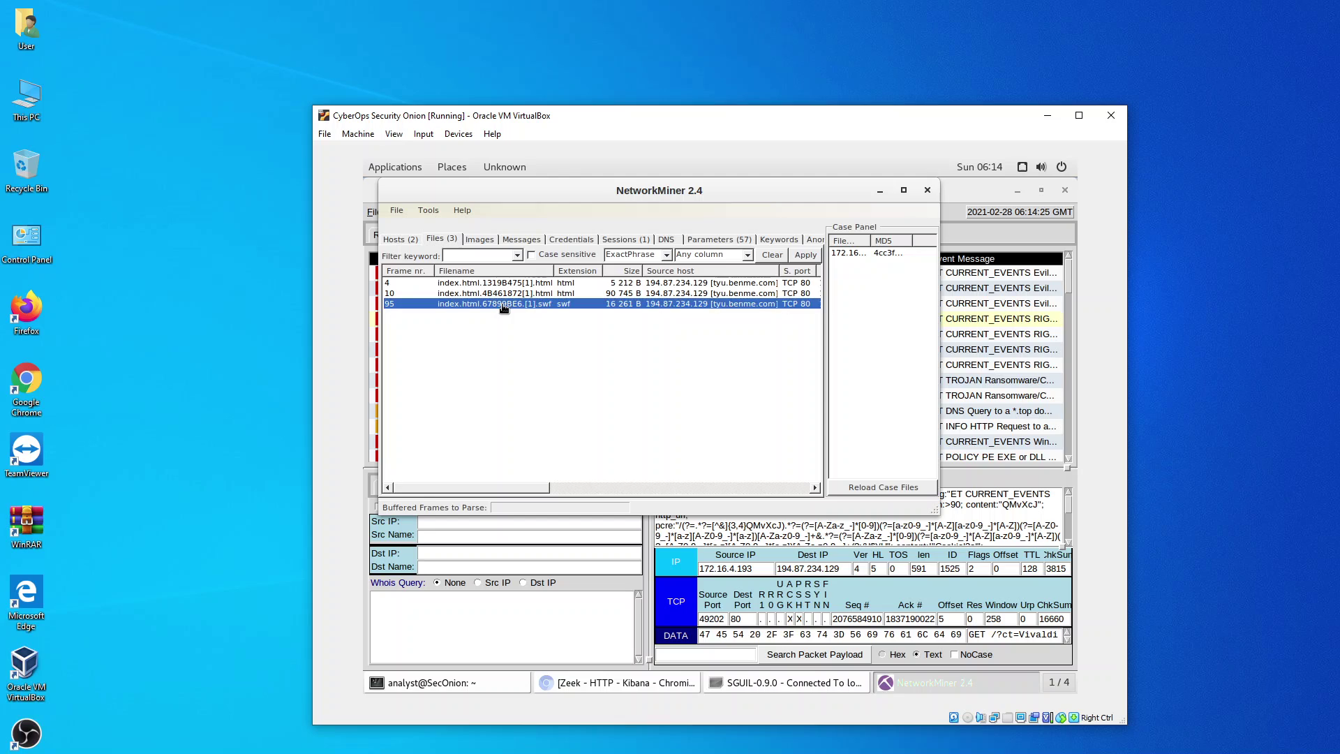
{"action": "right_click", "coordinate": [501, 304]}
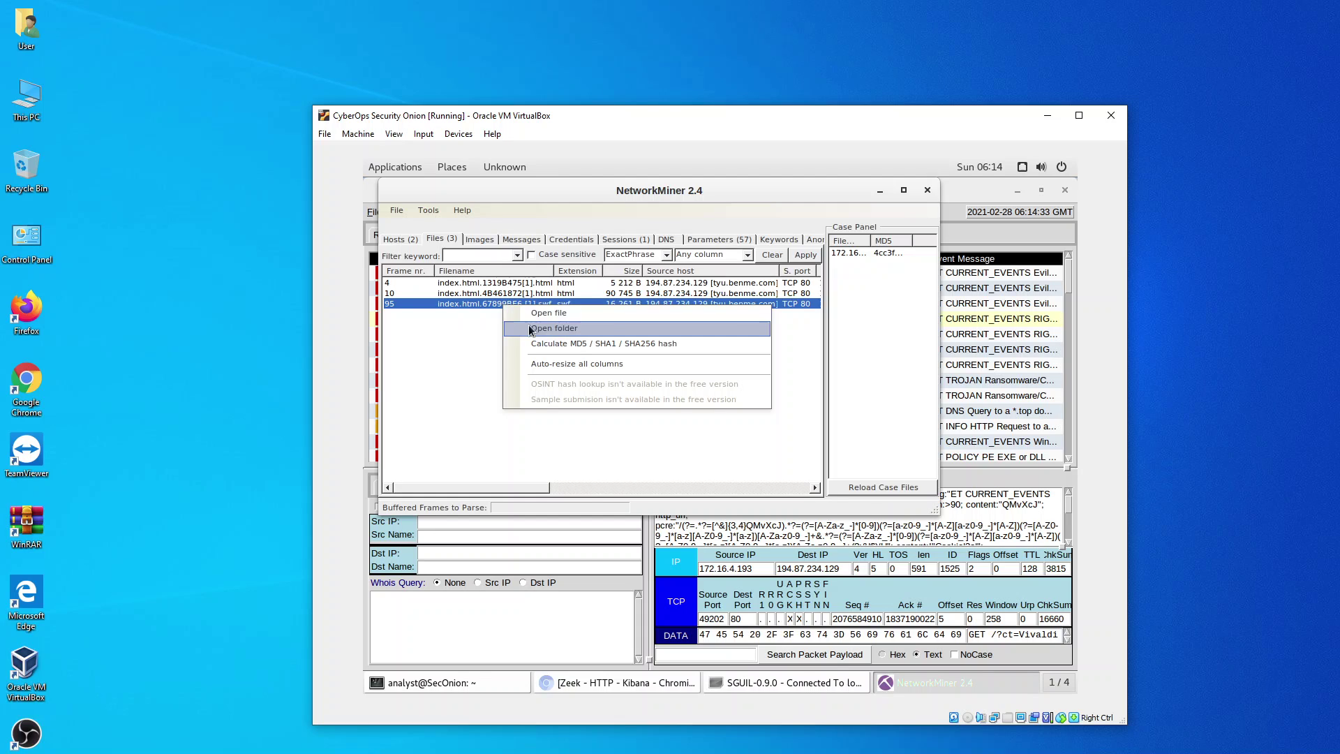
{"action": "left_click", "coordinate": [540, 345]}
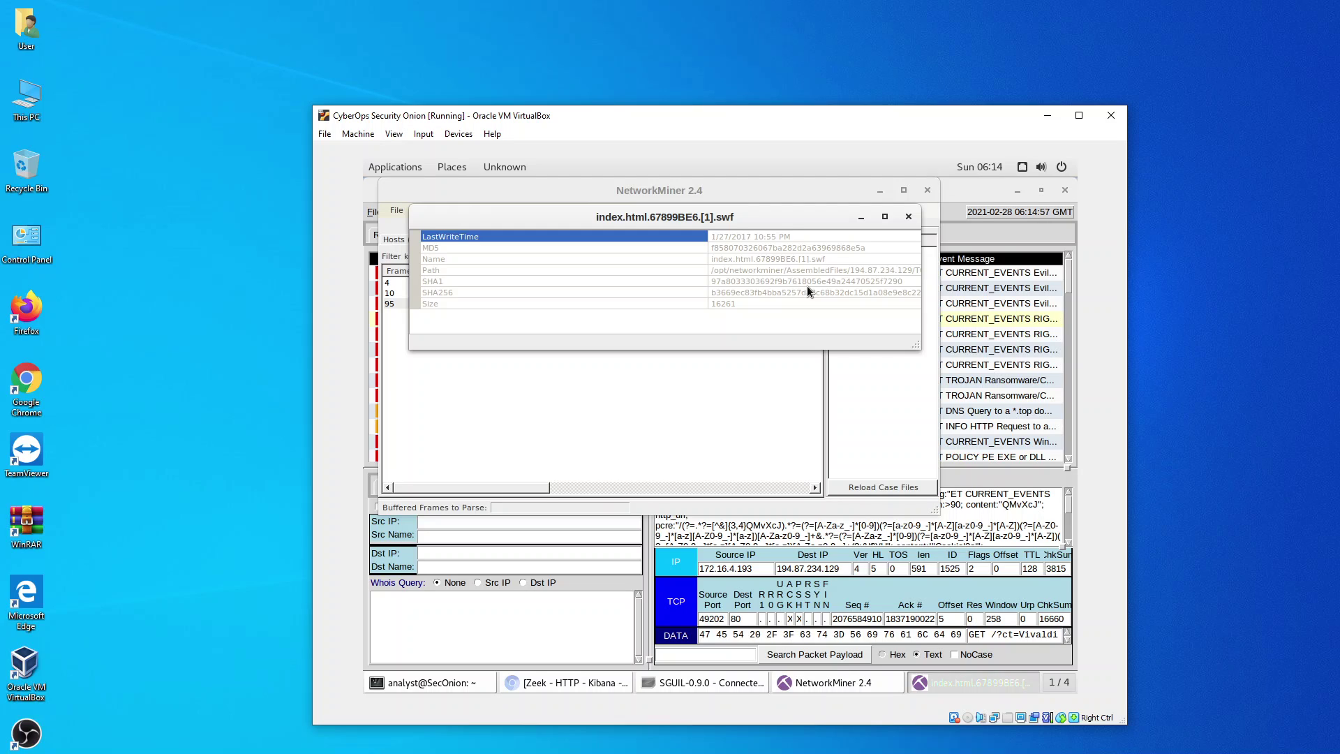
- Close the file's hash details and NetworkMiner, and minimize Sguil
{"action": "left_click", "coordinate": [910, 220]}
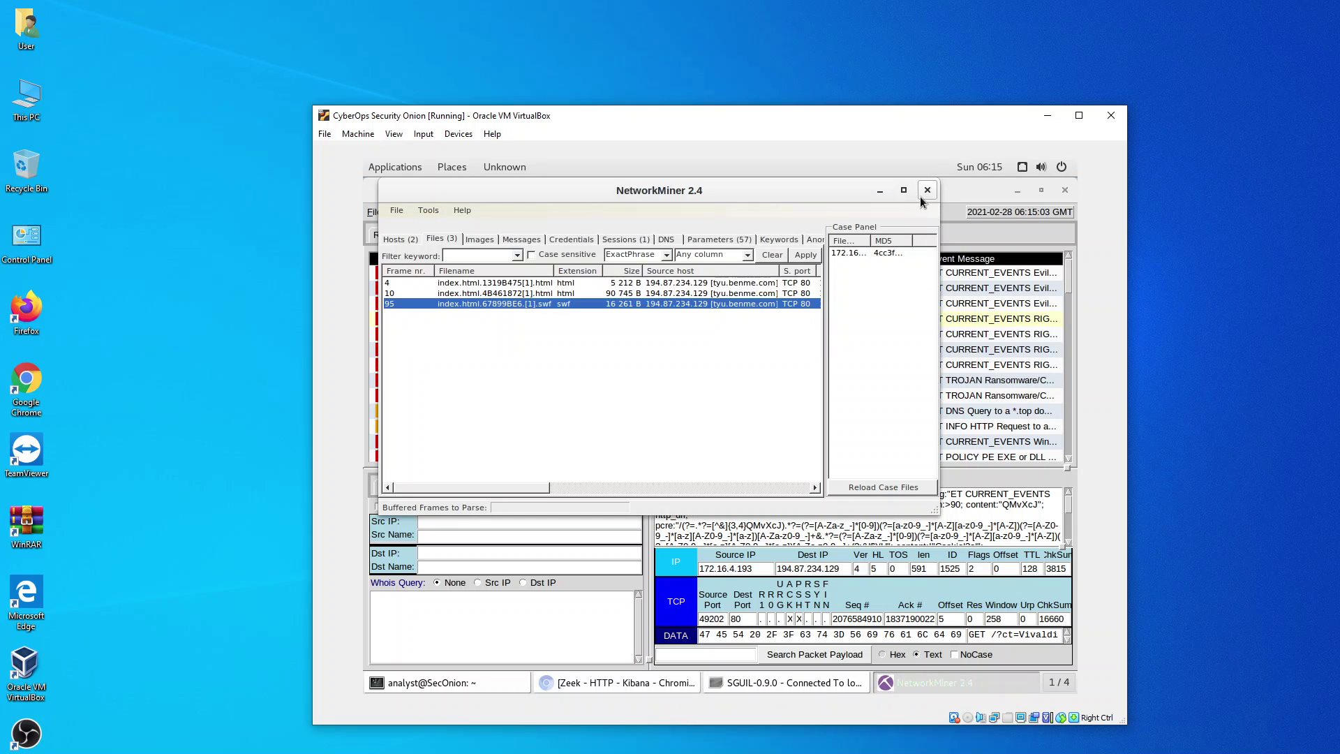
{"action": "left_click", "coordinate": [922, 195]}
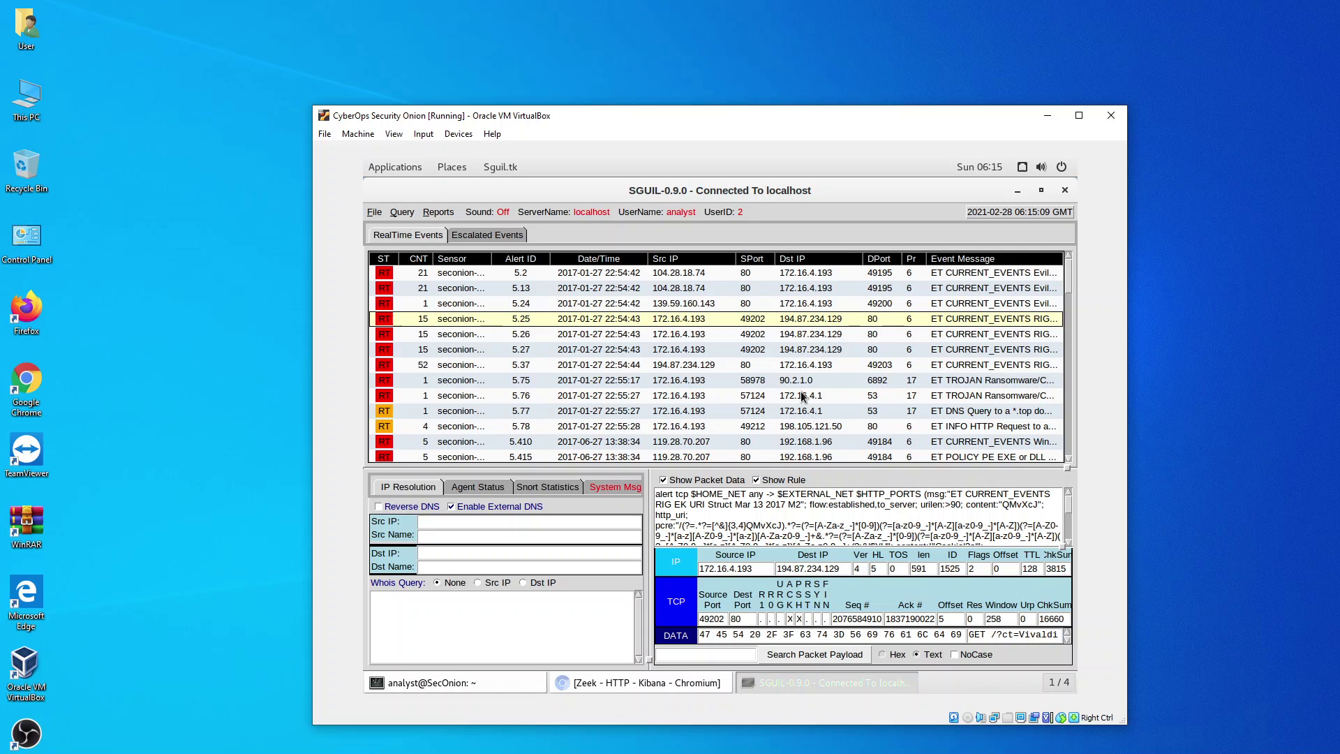
{"action": "left_click", "coordinate": [1017, 196]}
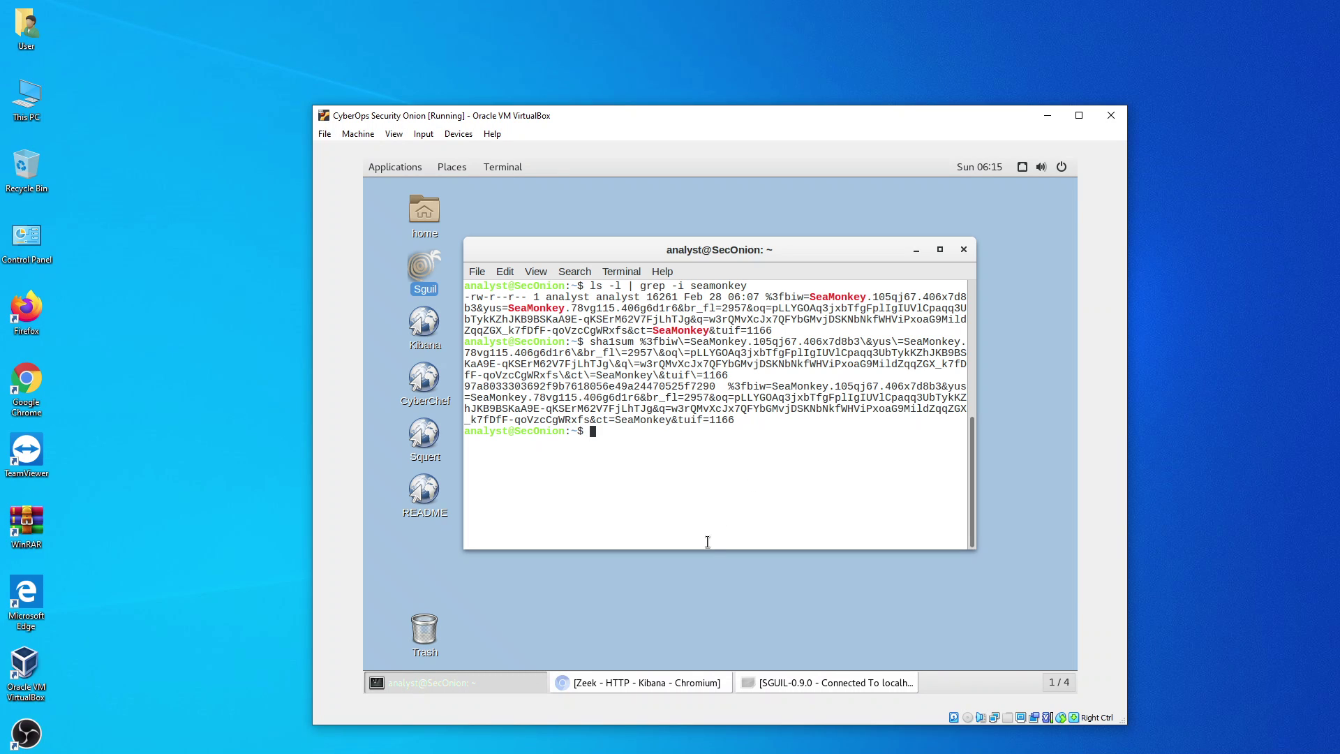
- Switch to Chromium, search for "virustotal website" in a new tab and open the VirusTotal site
{"action": "left_click", "coordinate": [656, 682]}
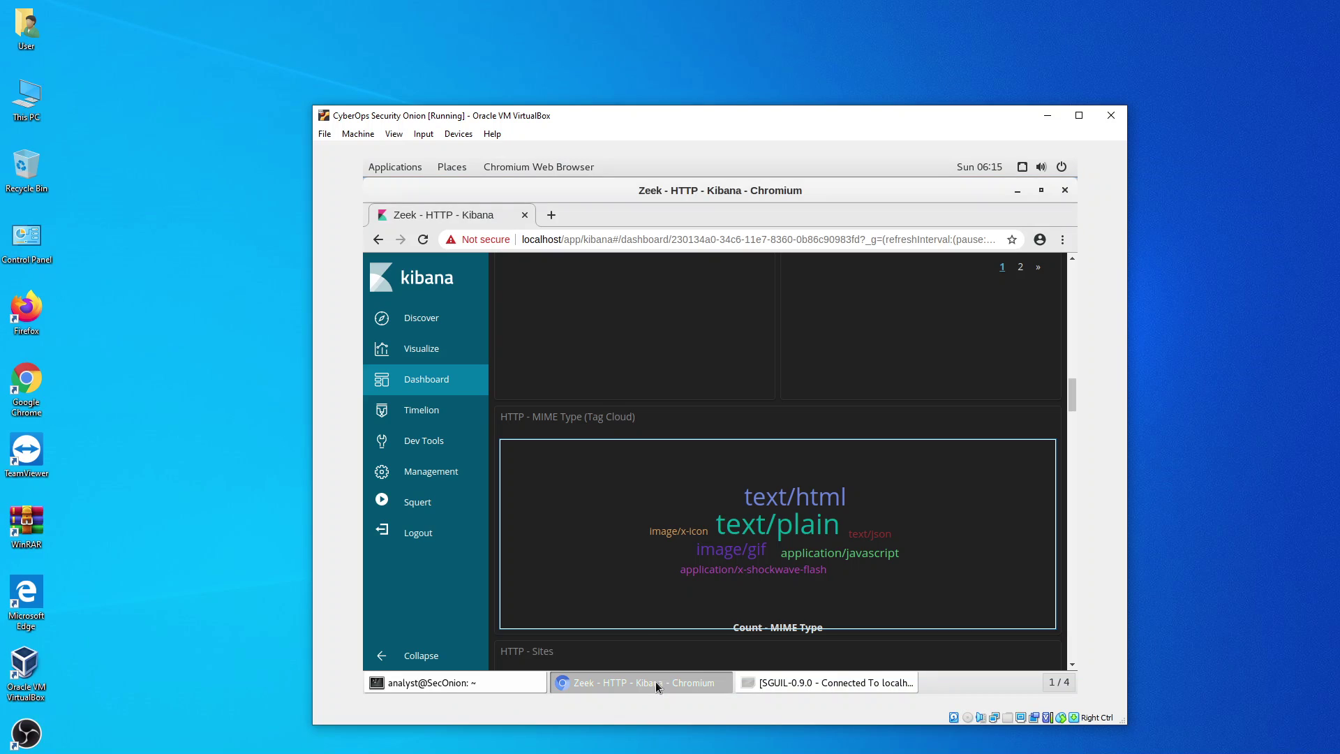
{"action": "left_click", "coordinate": [551, 216]}
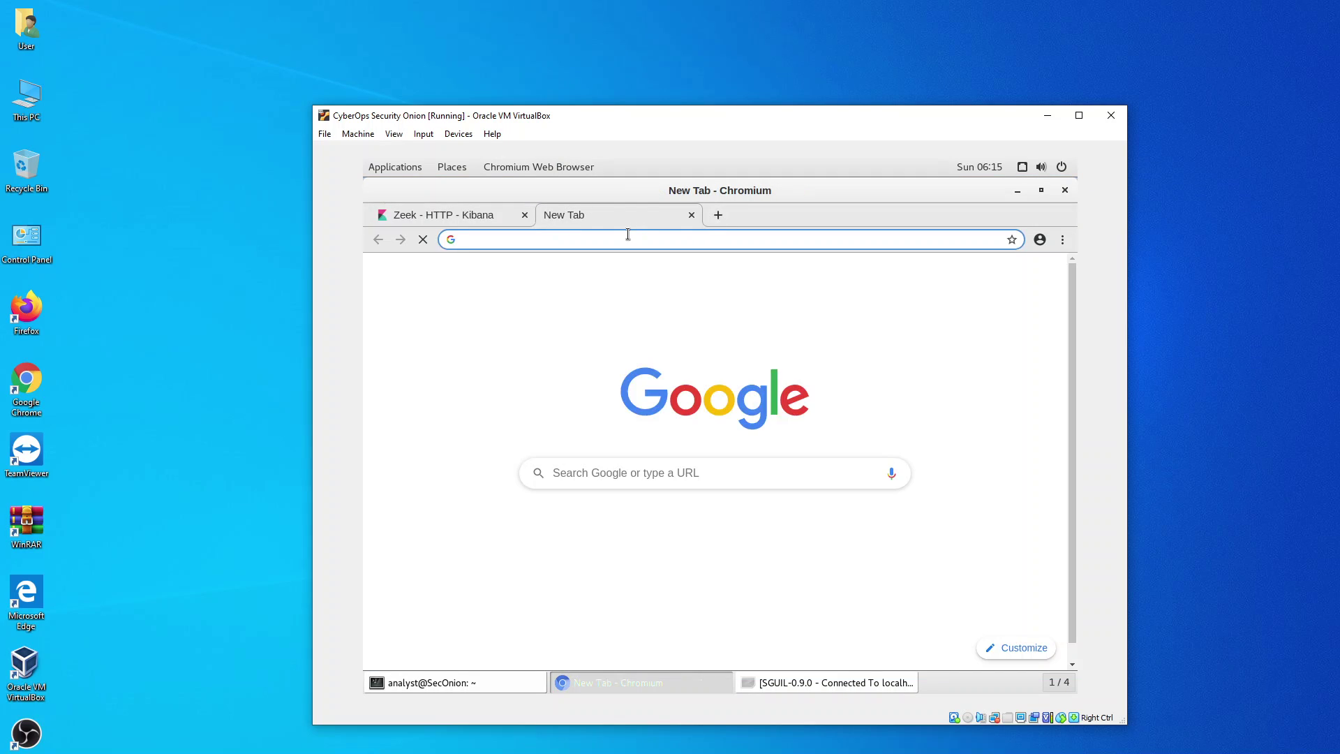
{"action": "type", "text": "virus"}
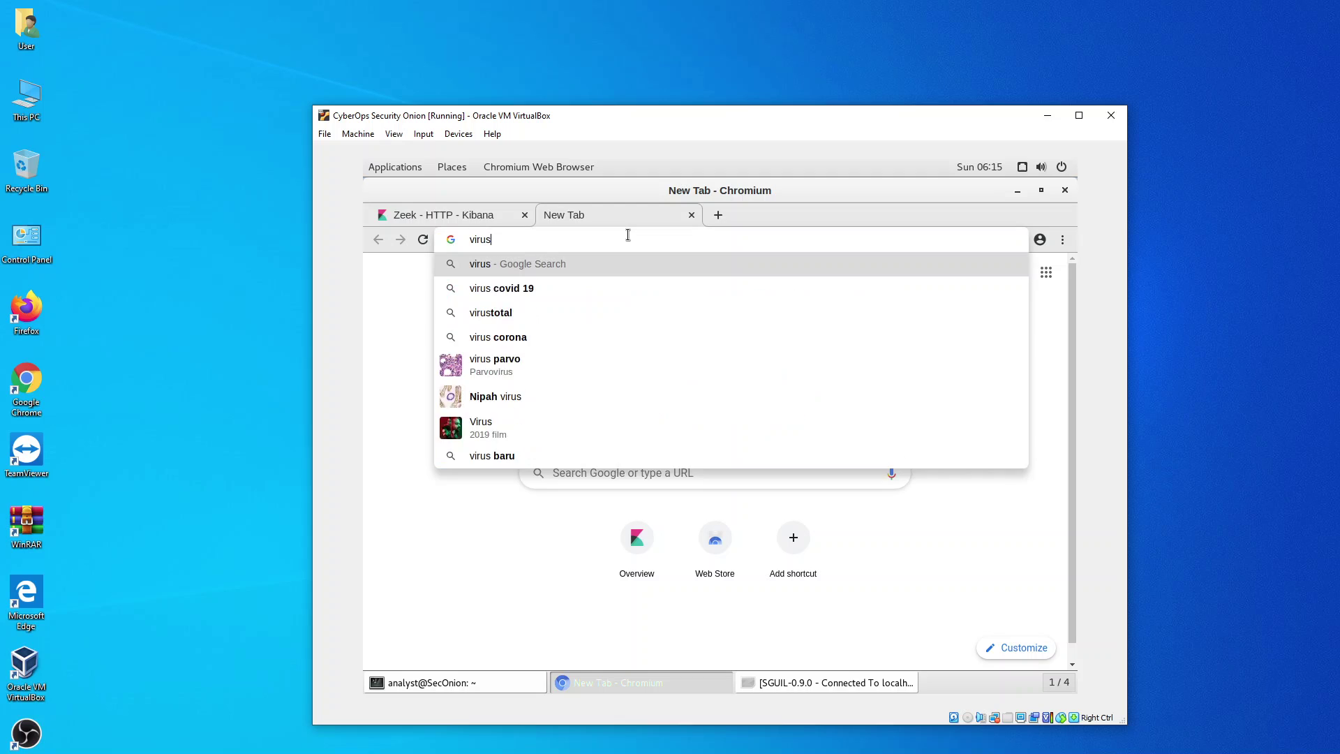
{"action": "type", "text": "total website"}
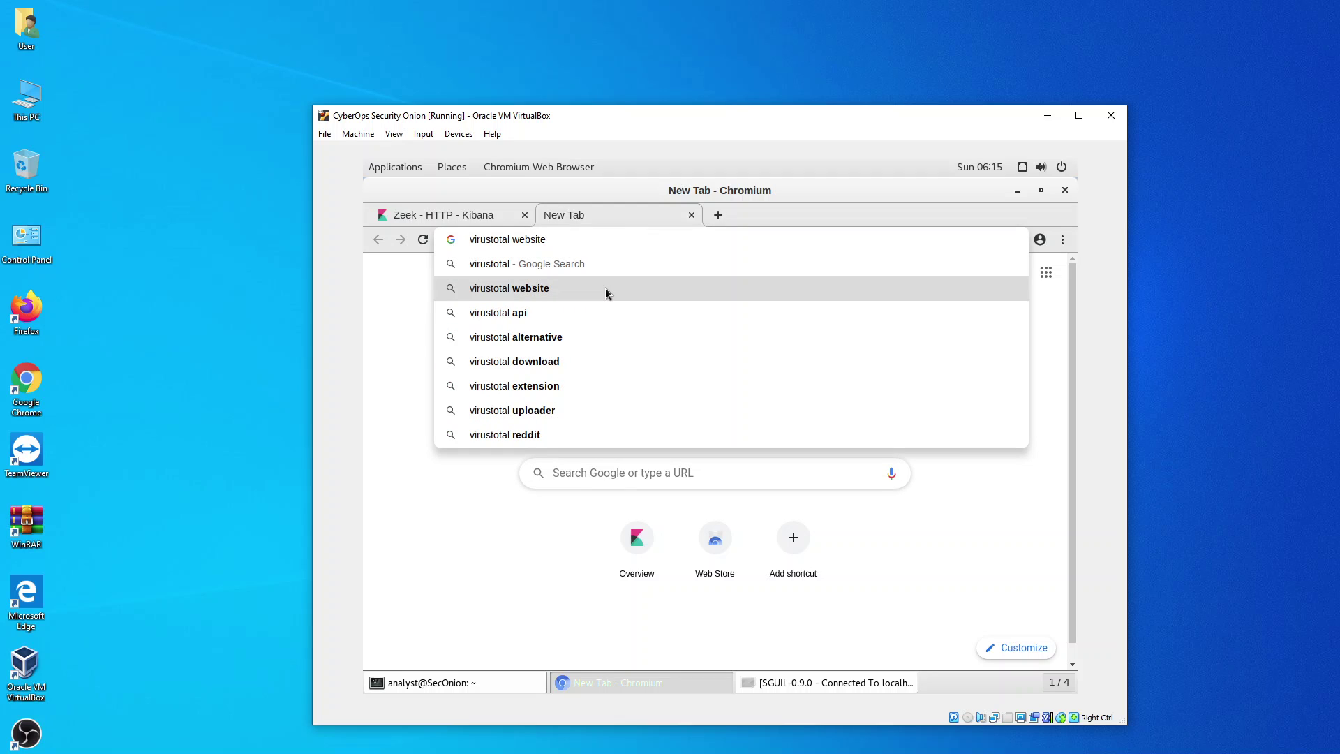
{"action": "left_click", "coordinate": [605, 287]}
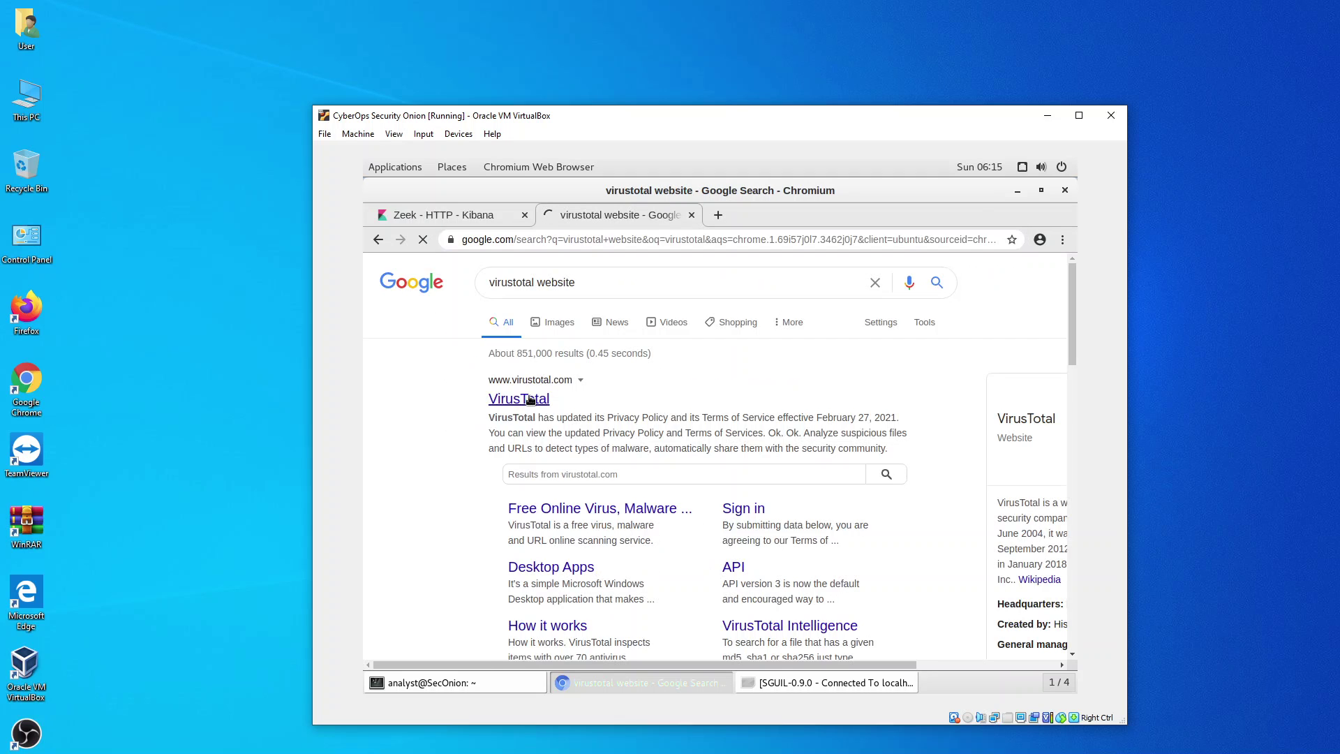
{"action": "left_click", "coordinate": [530, 400]}
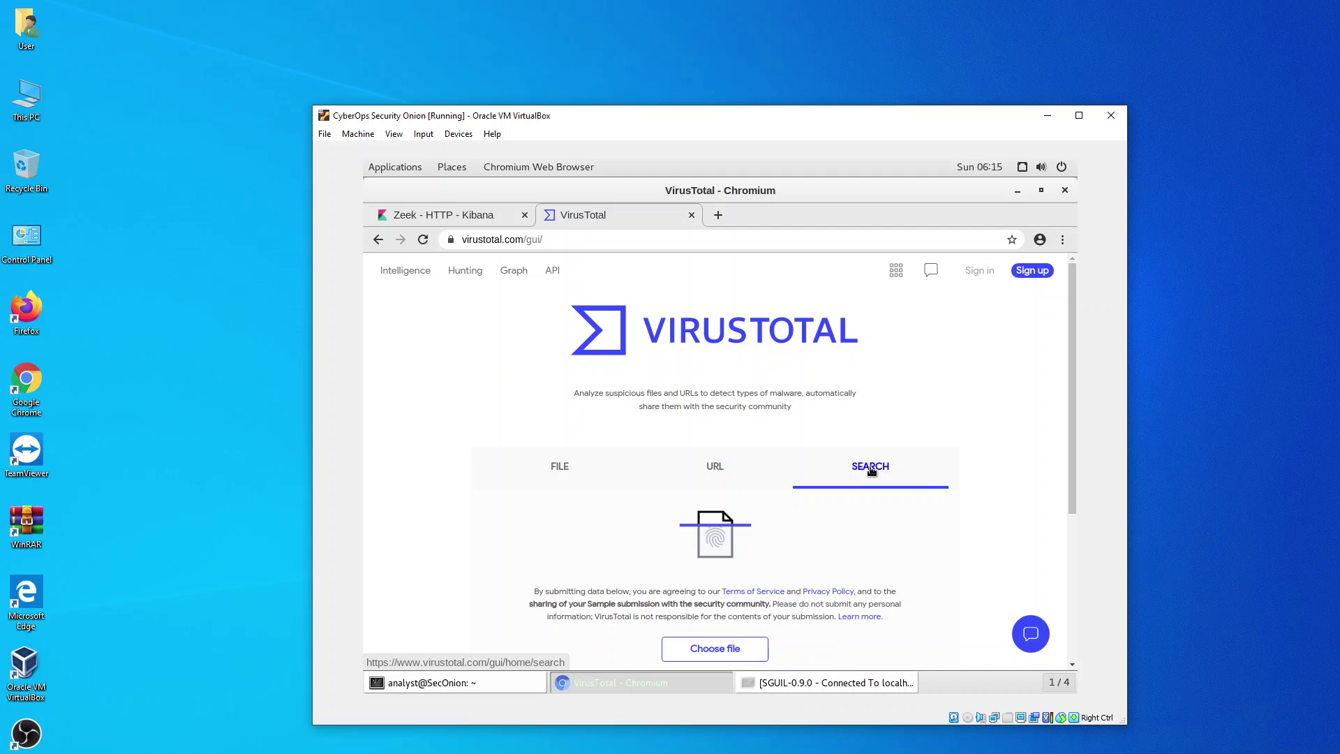
{"action": "left_click", "coordinate": [871, 470]}
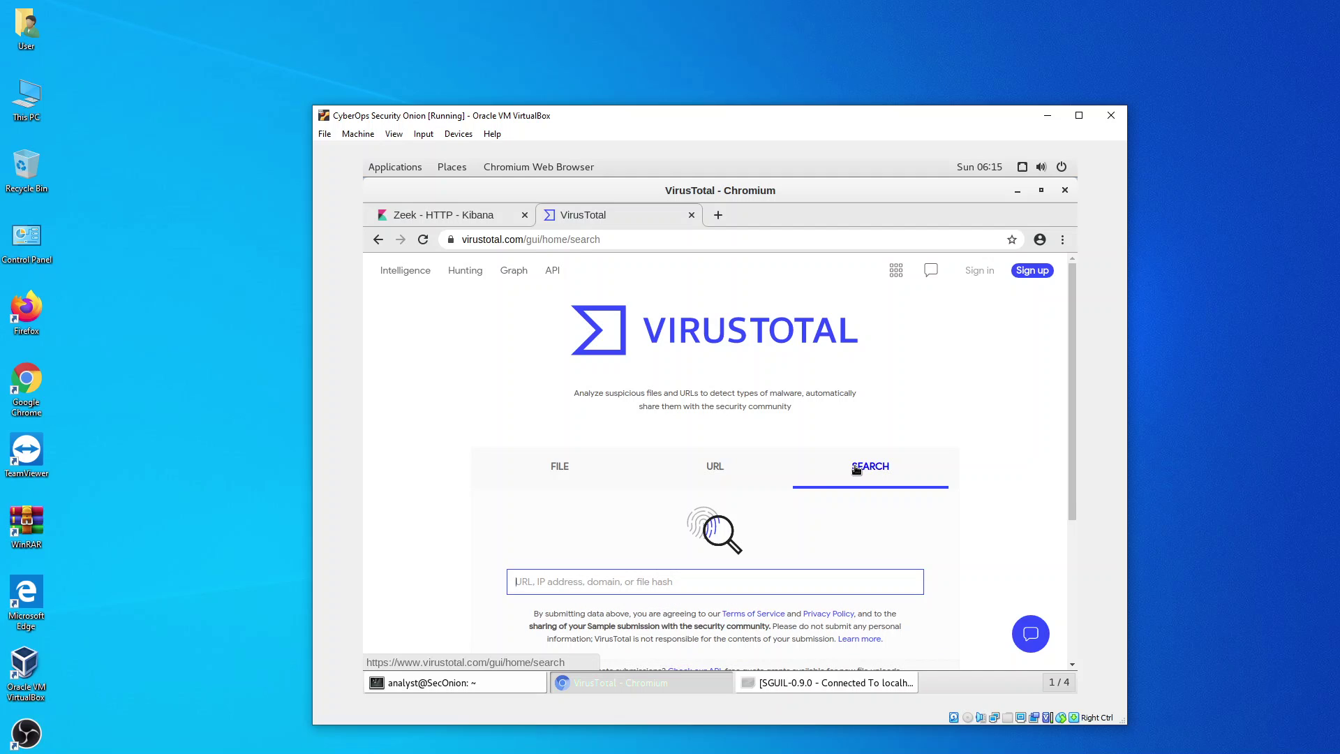
{"action": "right_click", "coordinate": [673, 585]}
{"action": "left_click", "coordinate": [709, 466]}
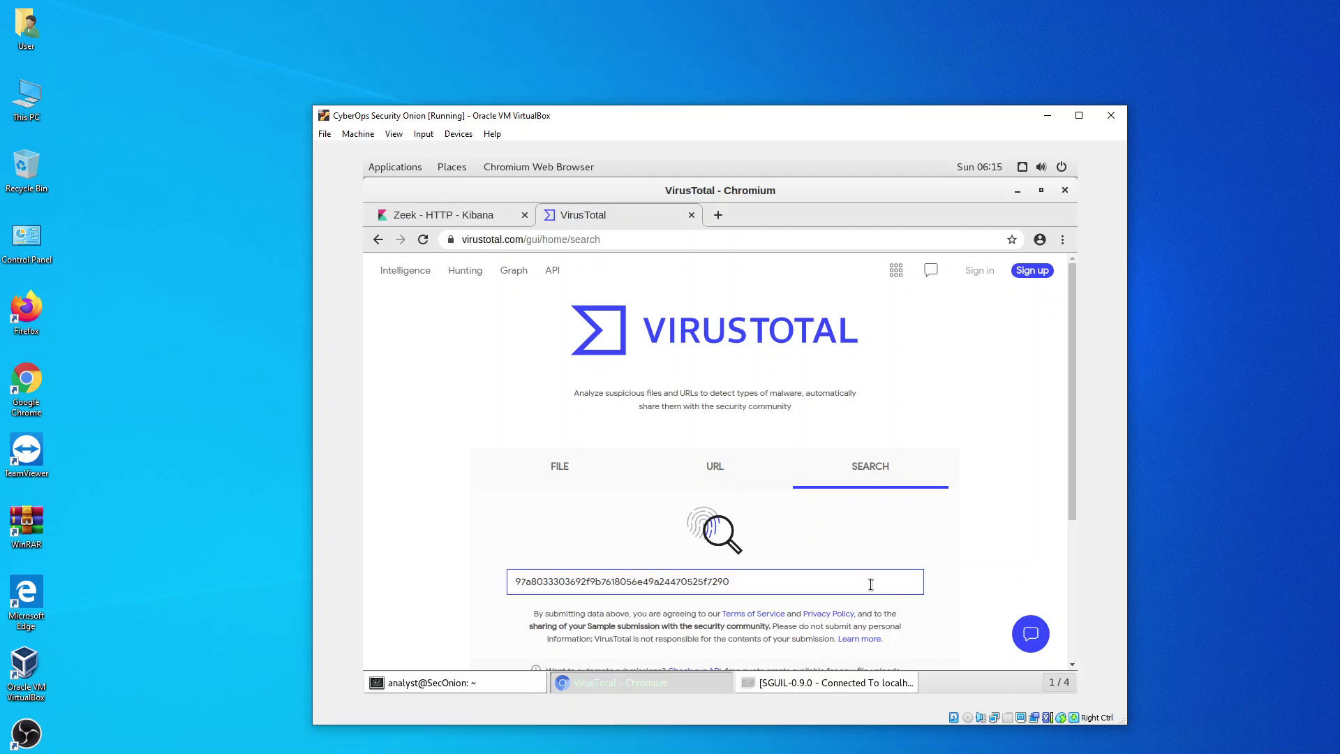
{"action": "key", "text": "Return"}
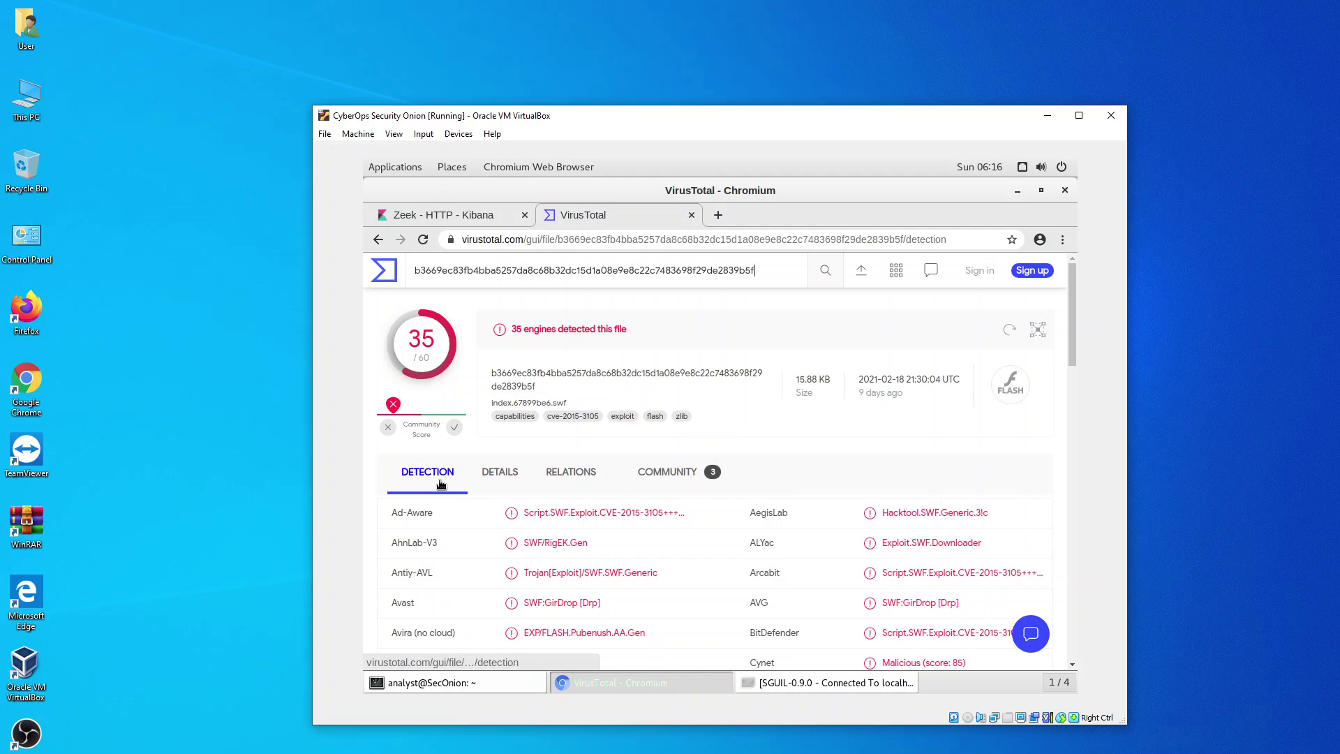
- Examine the Flash file's hashes, basic properties, submission history and names in the VirusTotal report details
{"action": "left_click", "coordinate": [500, 474]}
{"action": "scroll", "coordinate": [702, 590], "scroll_direction": "down", "scroll_amount": 5}
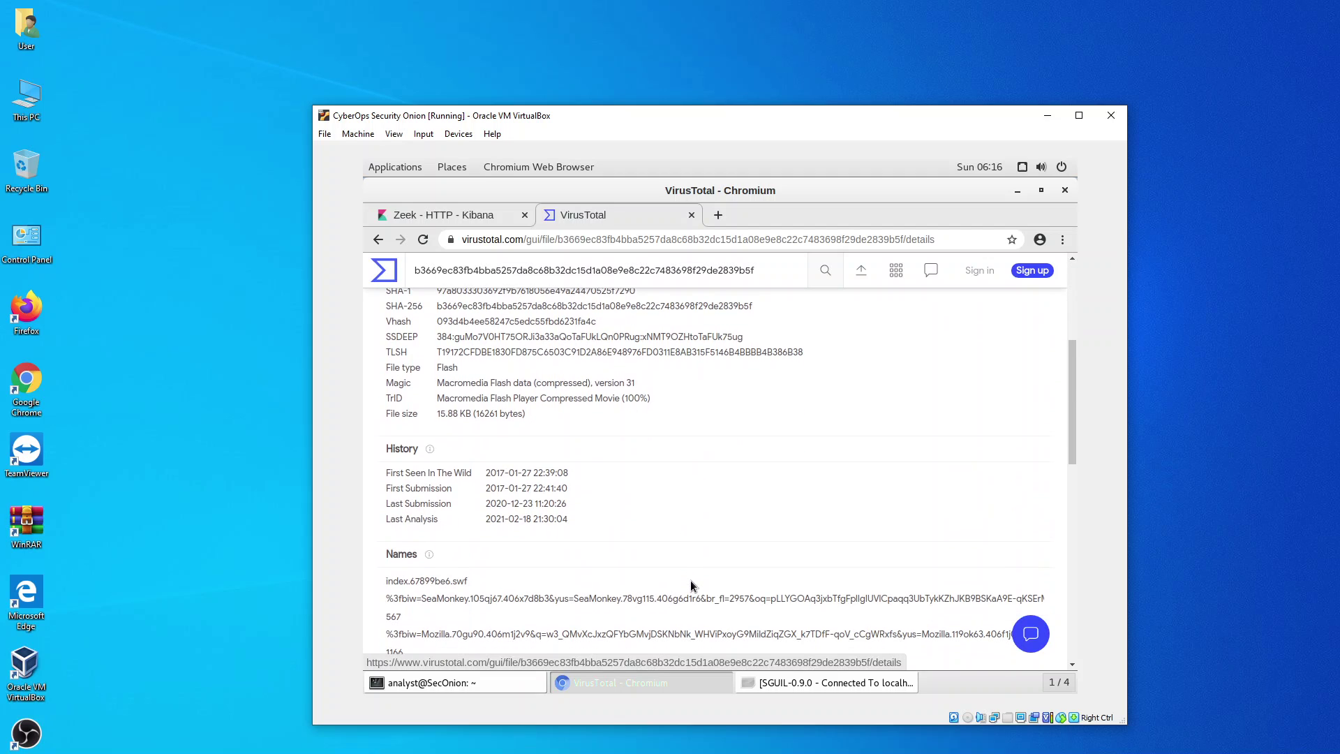
{"action": "scroll", "coordinate": [689, 580], "scroll_direction": "down", "scroll_amount": 2}
{"action": "scroll", "coordinate": [690, 579], "scroll_direction": "up", "scroll_amount": 4}
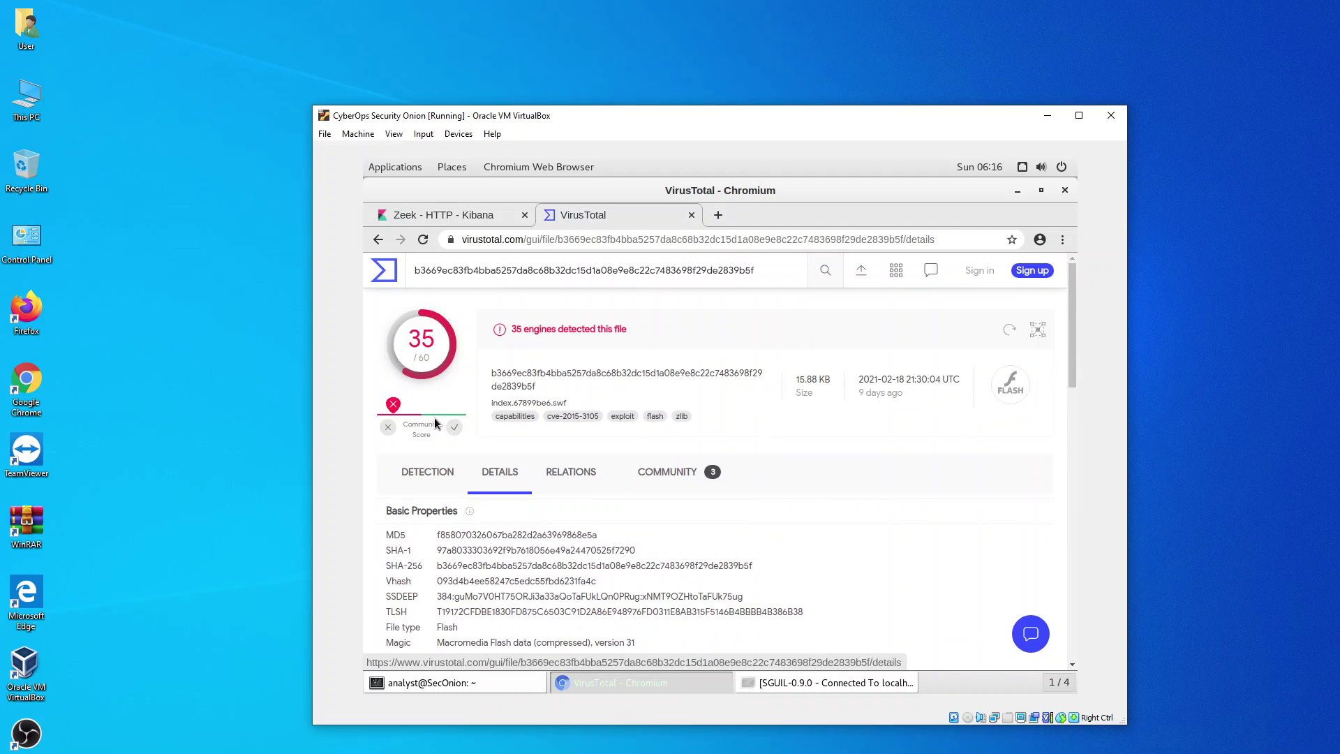
{"action": "left_click", "coordinate": [427, 473]}
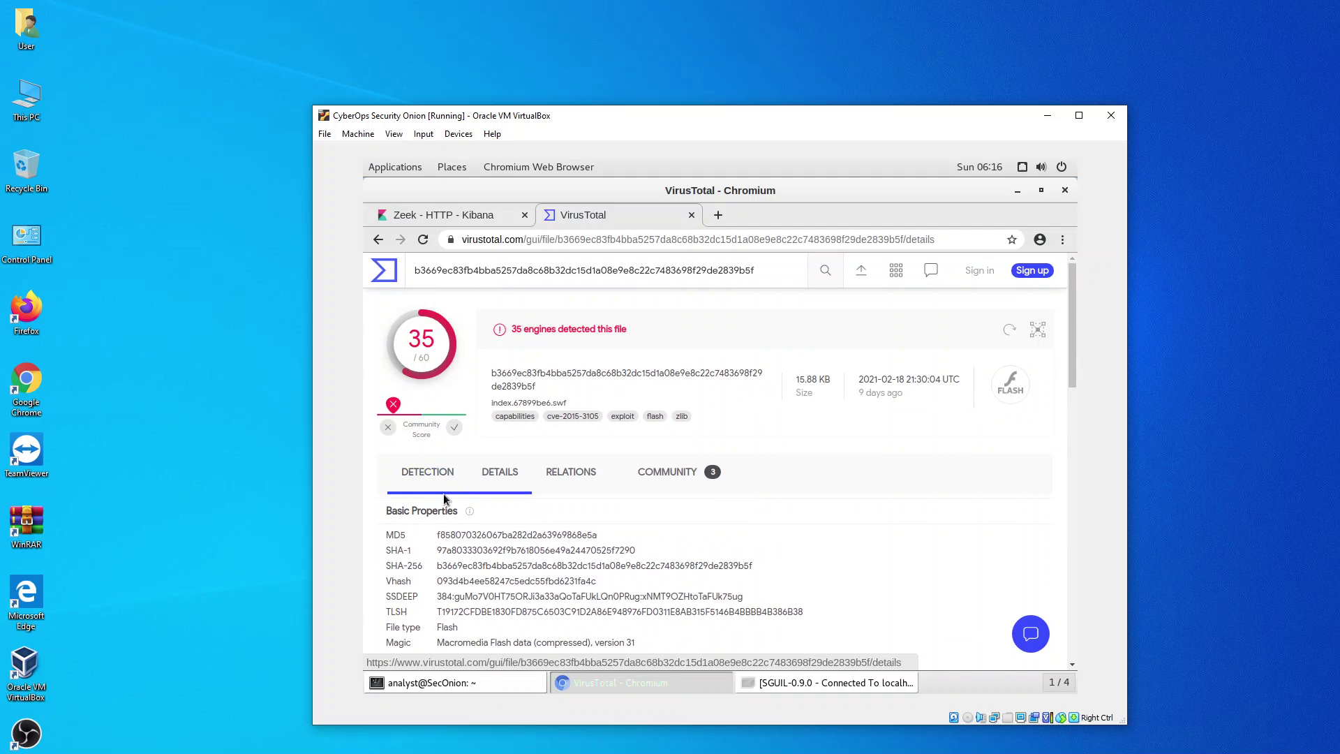
{"action": "left_click", "coordinate": [488, 476]}
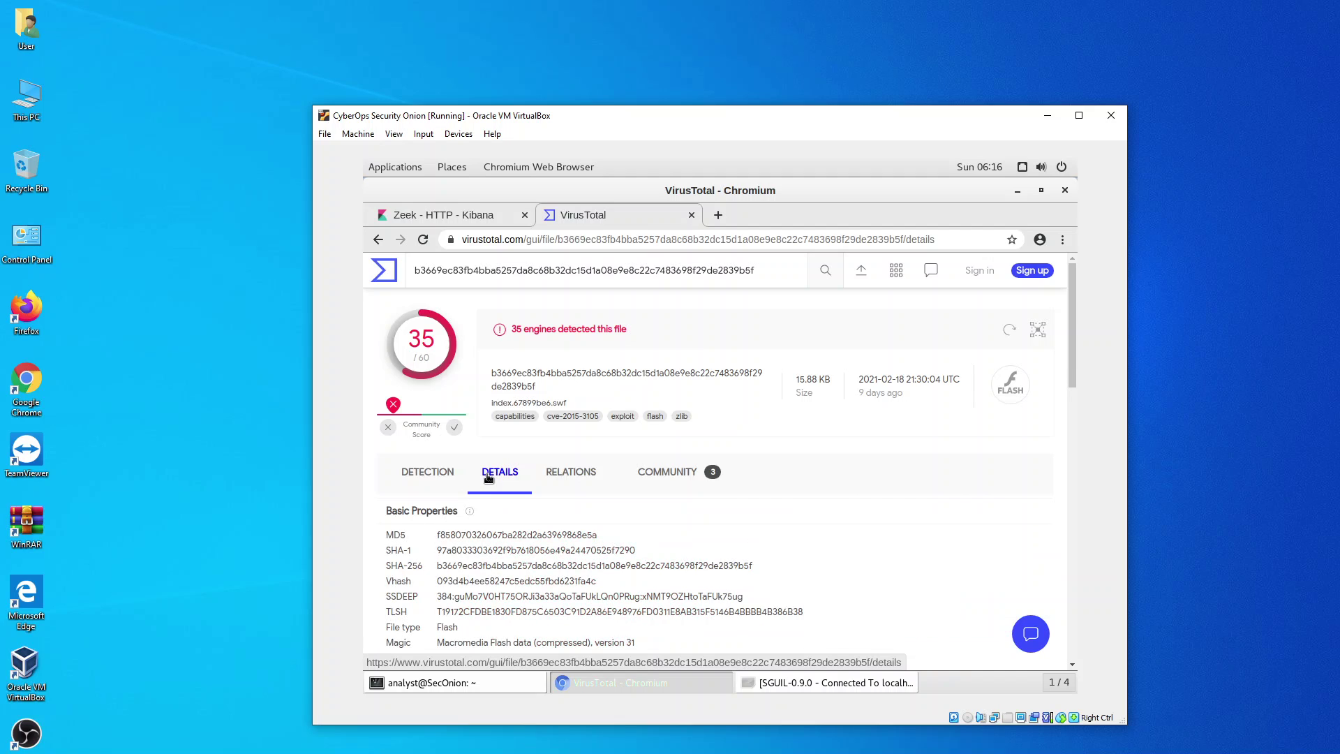
{"action": "left_click", "coordinate": [458, 478]}
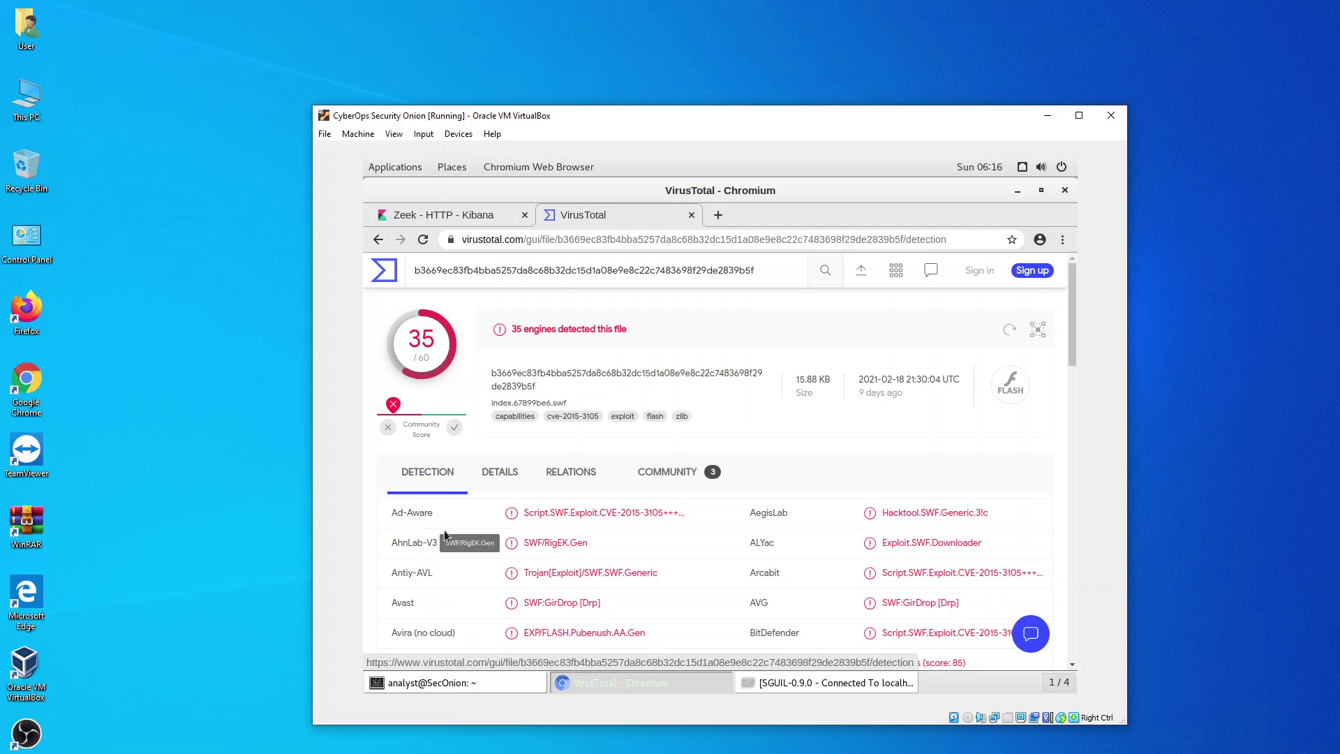
{"action": "left_click", "coordinate": [504, 475]}
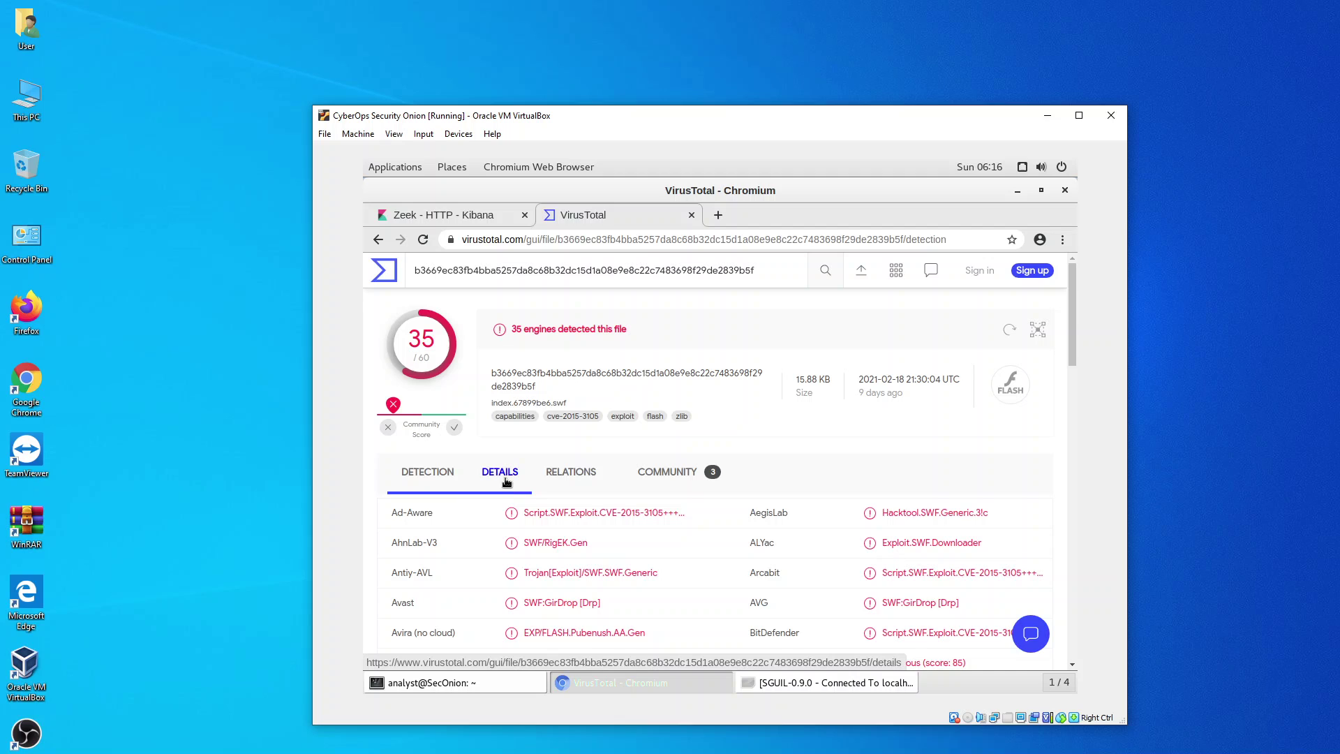
{"action": "scroll", "coordinate": [519, 537], "scroll_direction": "down", "scroll_amount": 5}
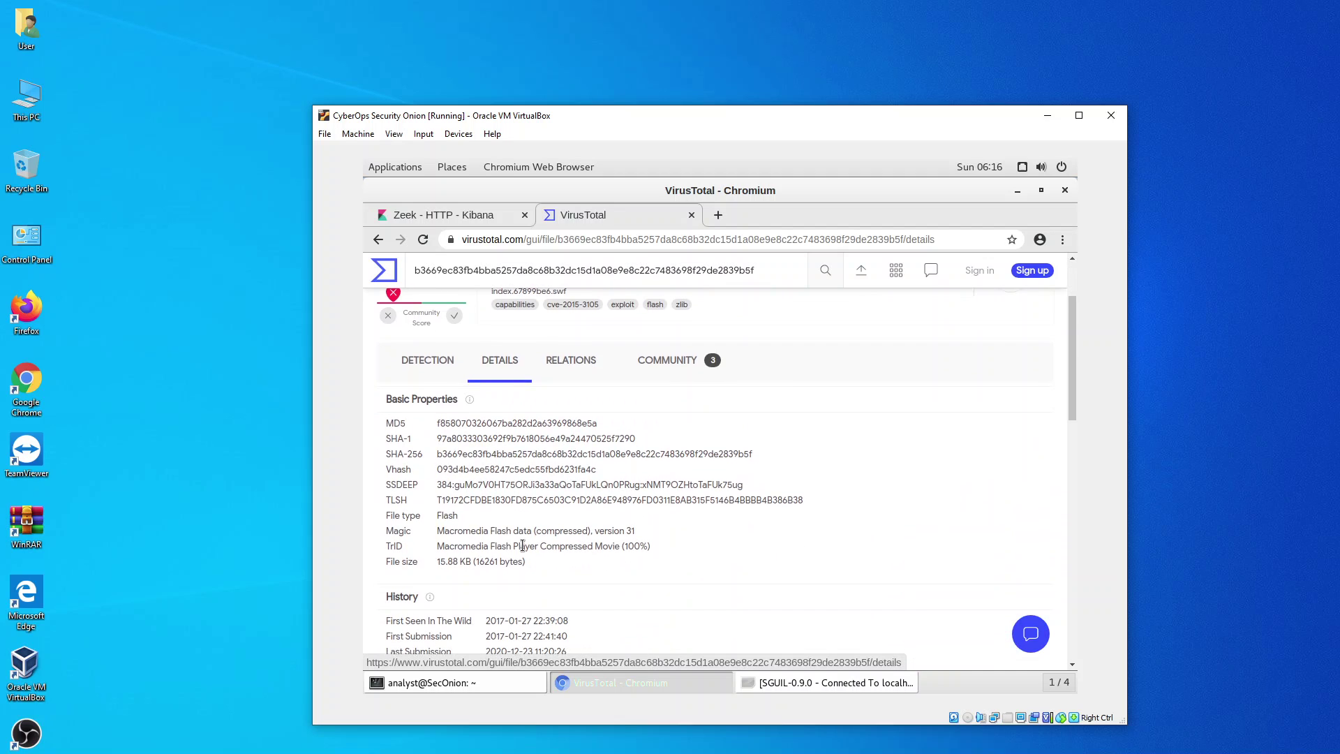
{"action": "scroll", "coordinate": [522, 544], "scroll_direction": "down", "scroll_amount": 3}
{"action": "scroll", "coordinate": [522, 544], "scroll_direction": "up", "scroll_amount": 6}
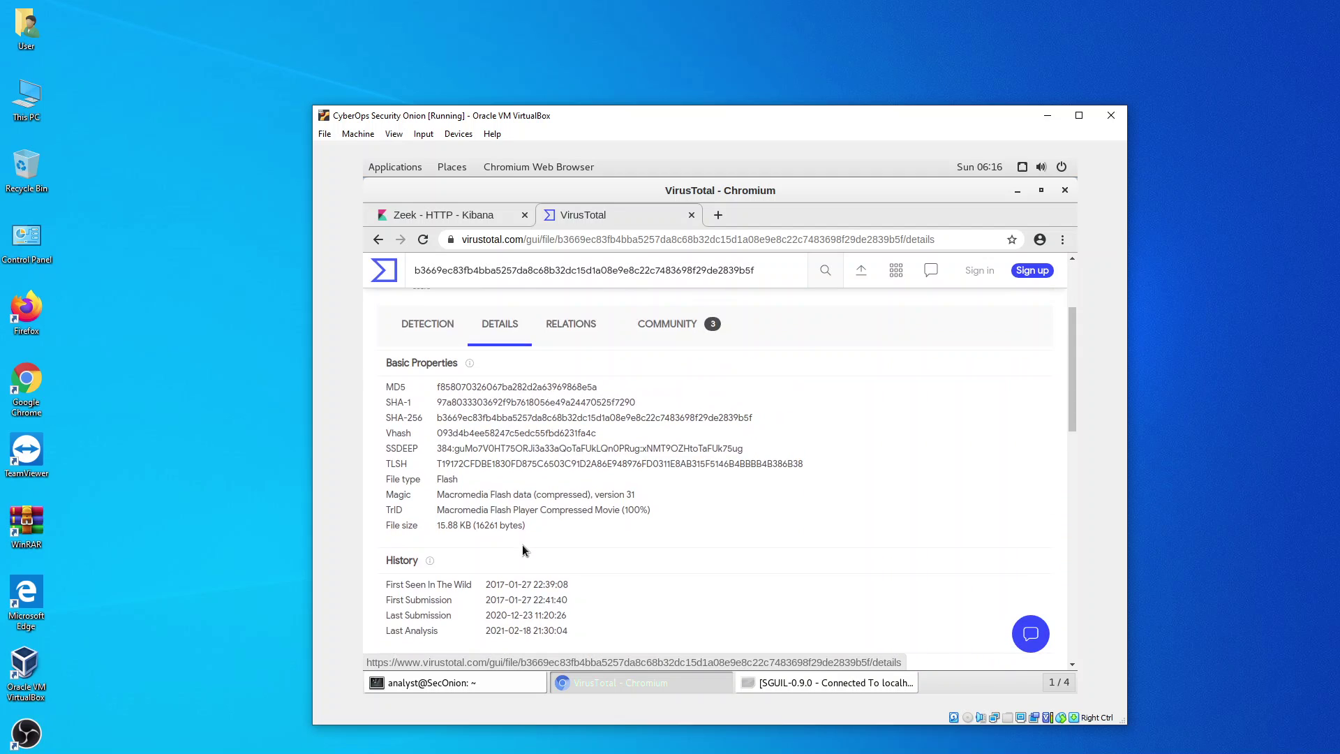
{"action": "scroll", "coordinate": [481, 454], "scroll_direction": "up", "scroll_amount": 1}
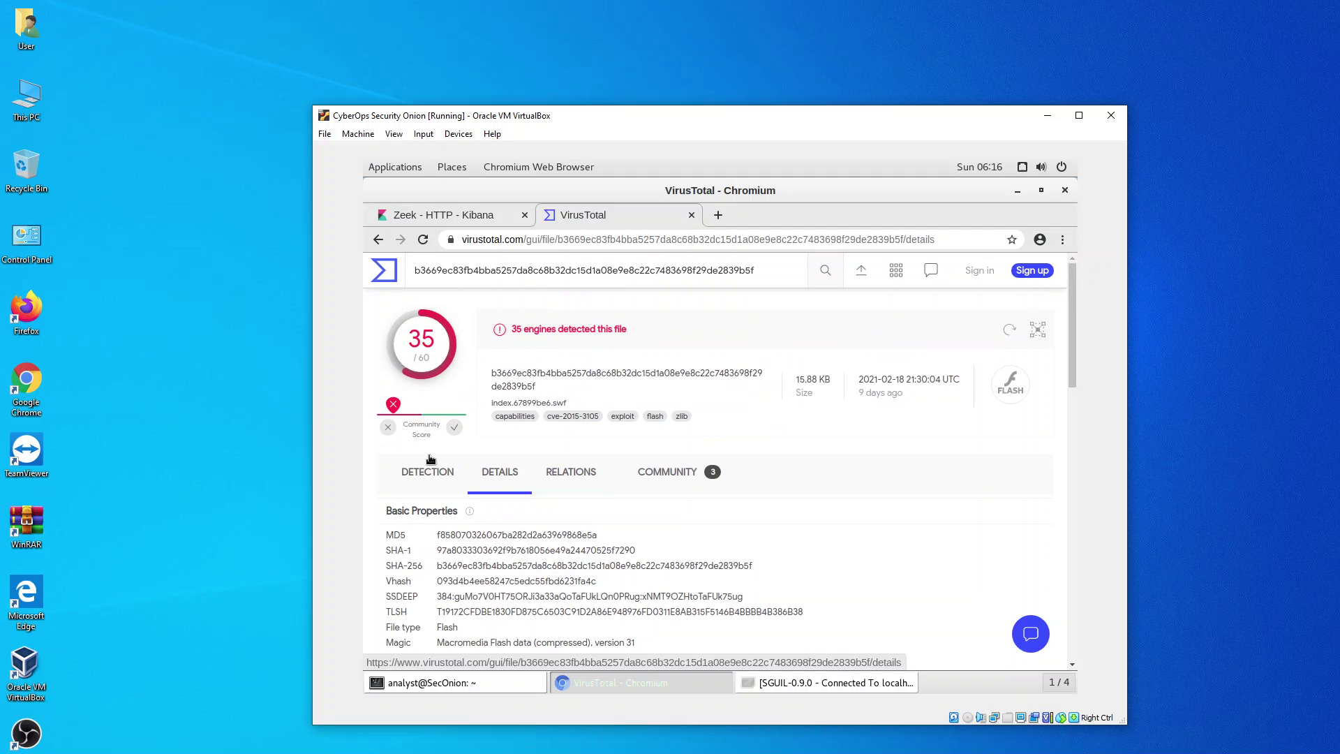
- Examine the VirusTotal detection results to see which antivirus engines flag the Flash file and how they classify it
{"action": "left_click", "coordinate": [423, 472]}
{"action": "scroll", "coordinate": [572, 604], "scroll_direction": "down", "scroll_amount": 2}
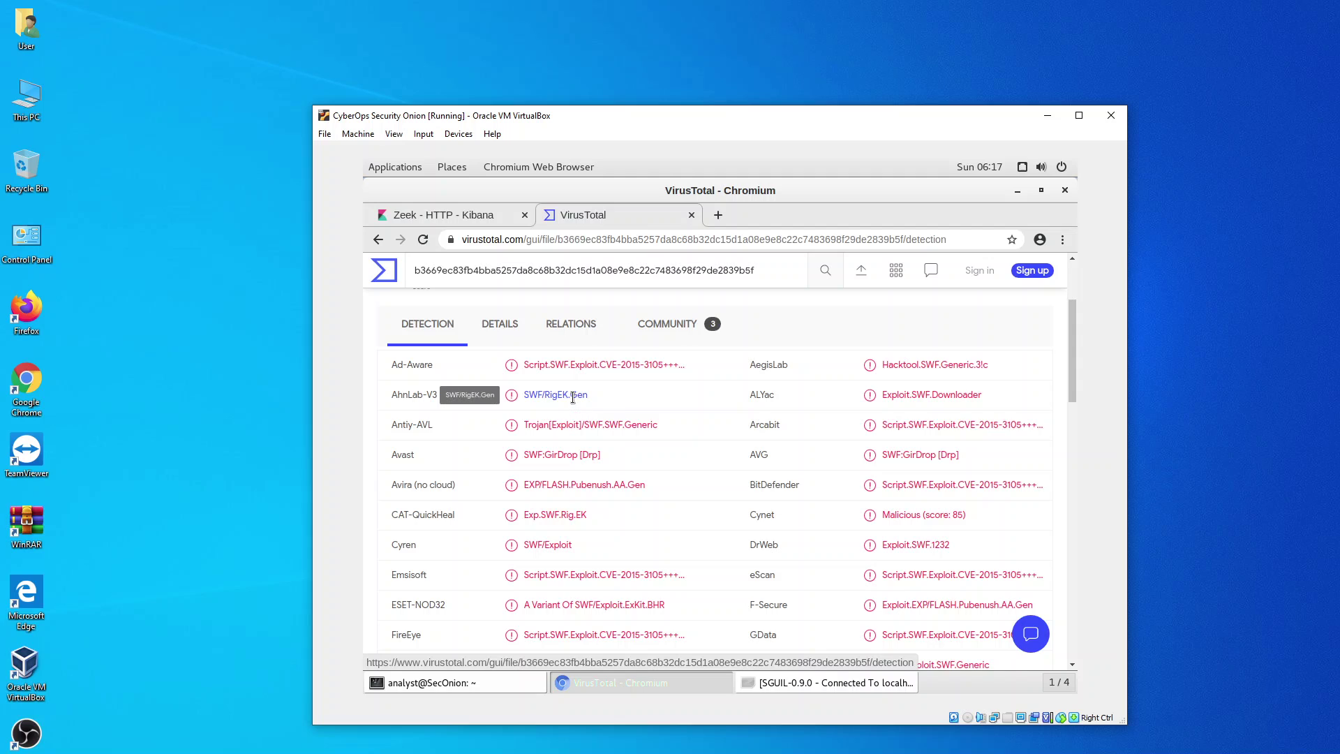
{"action": "scroll", "coordinate": [594, 454], "scroll_direction": "up", "scroll_amount": 2}
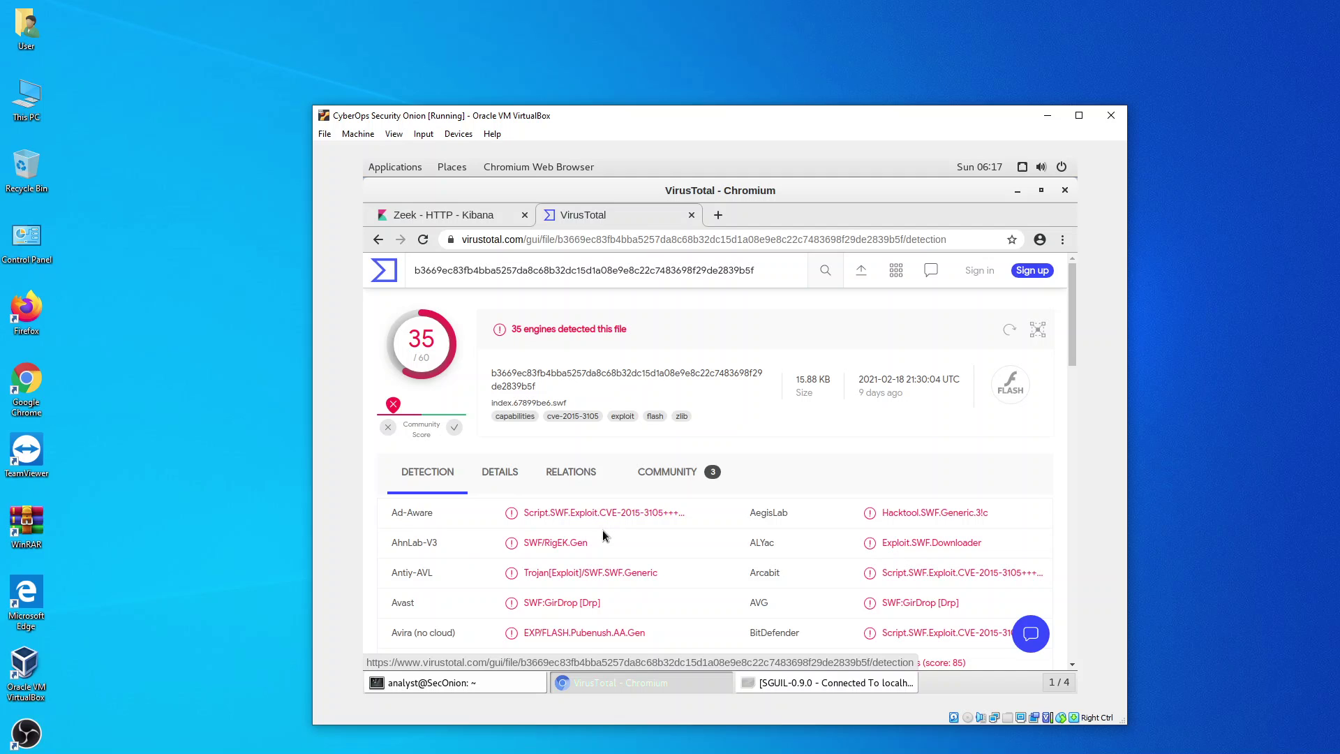
{"action": "scroll", "coordinate": [603, 535], "scroll_direction": "down", "scroll_amount": 4}
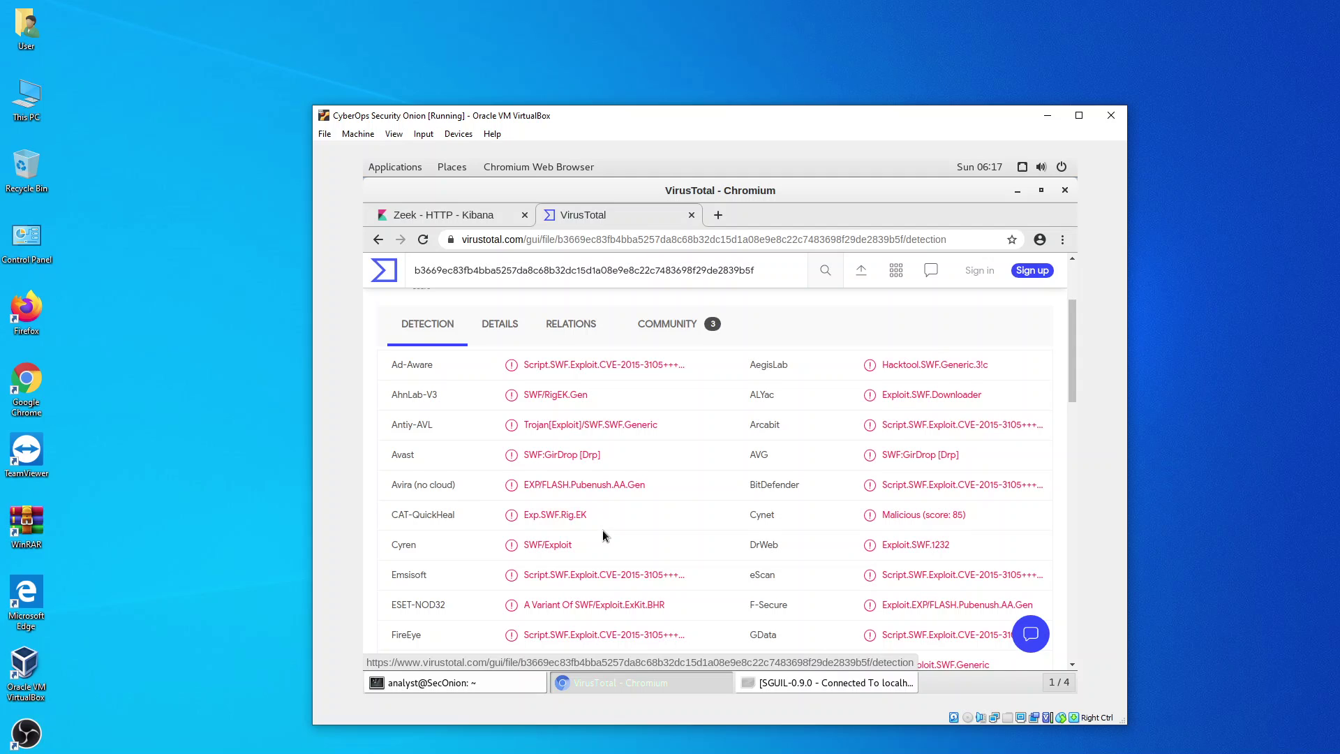
{"action": "scroll", "coordinate": [603, 535], "scroll_direction": "down", "scroll_amount": 2}
{"action": "scroll", "coordinate": [603, 535], "scroll_direction": "up", "scroll_amount": 3}
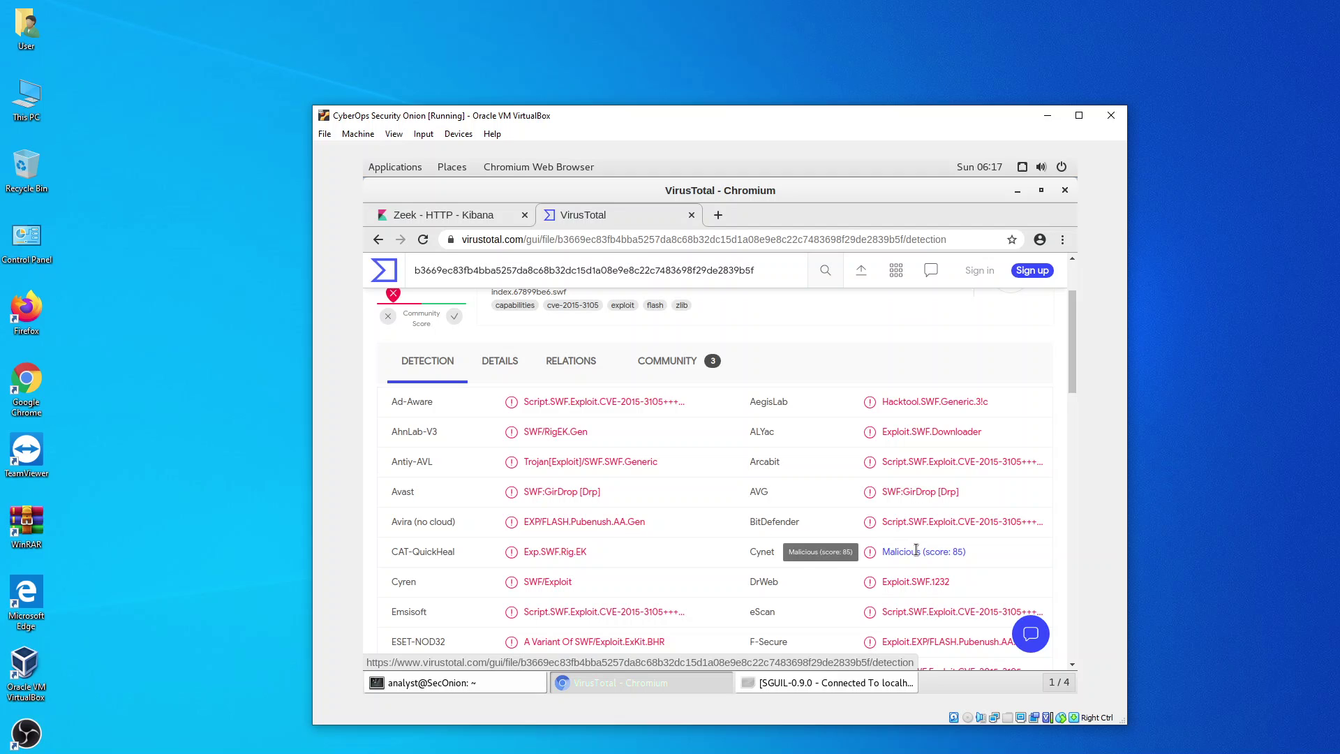
{"action": "scroll", "coordinate": [631, 535], "scroll_direction": "down", "scroll_amount": 1}
{"action": "scroll", "coordinate": [630, 535], "scroll_direction": "down", "scroll_amount": 5}
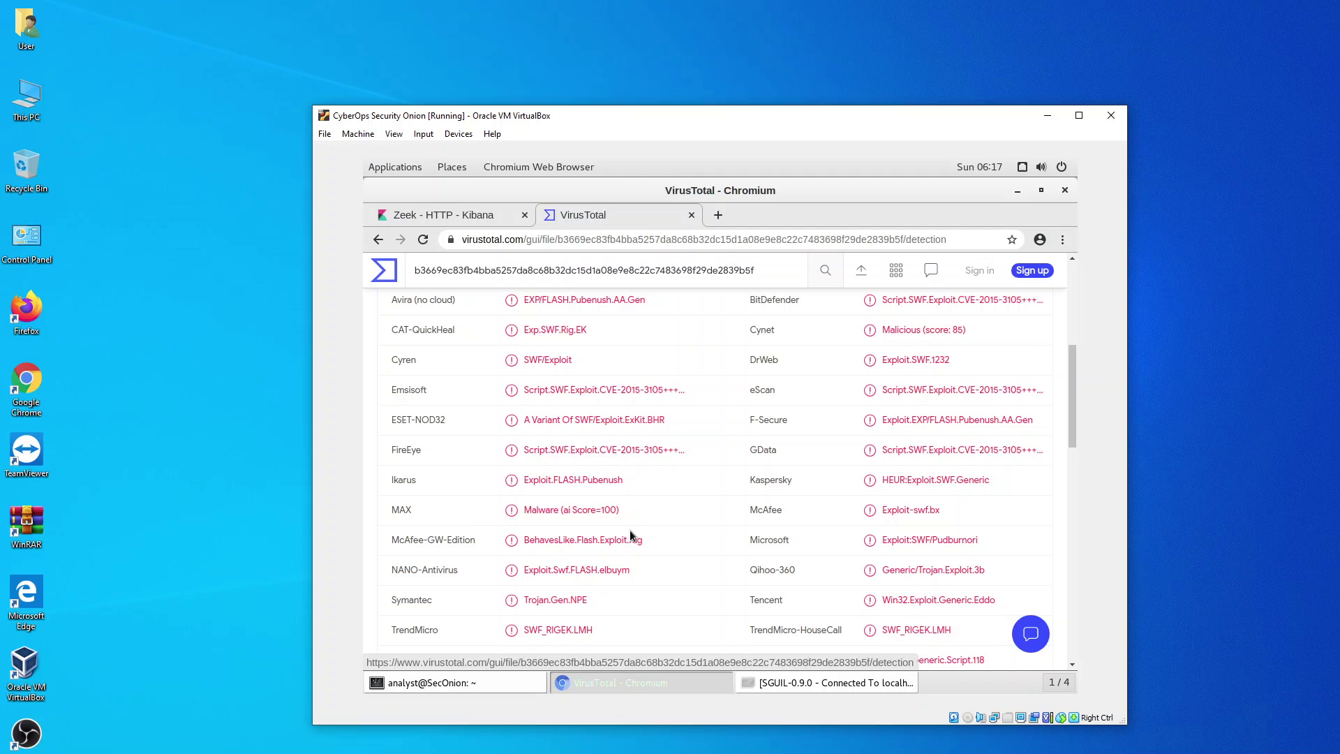
{"action": "scroll", "coordinate": [630, 535], "scroll_direction": "down", "scroll_amount": 1}
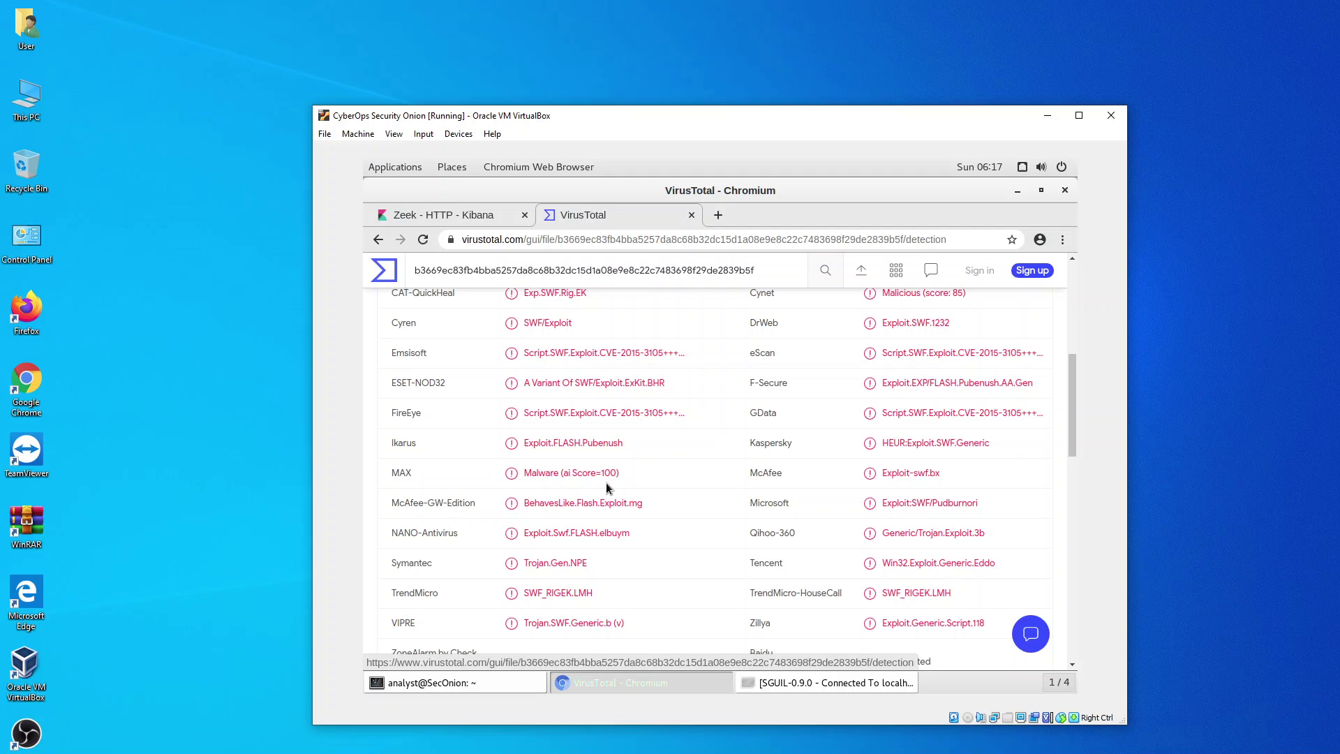
{"action": "scroll", "coordinate": [635, 517], "scroll_direction": "down", "scroll_amount": 3}
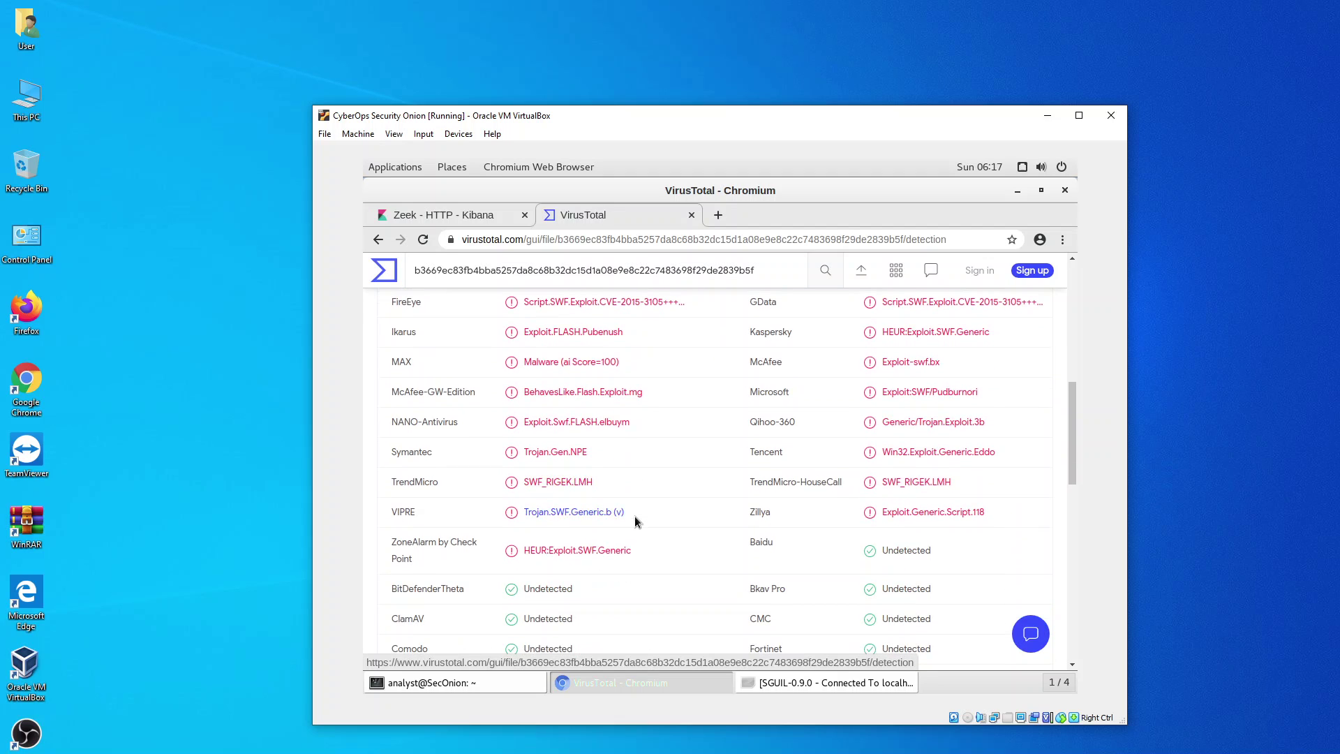
{"action": "scroll", "coordinate": [635, 517], "scroll_direction": "down", "scroll_amount": 3}
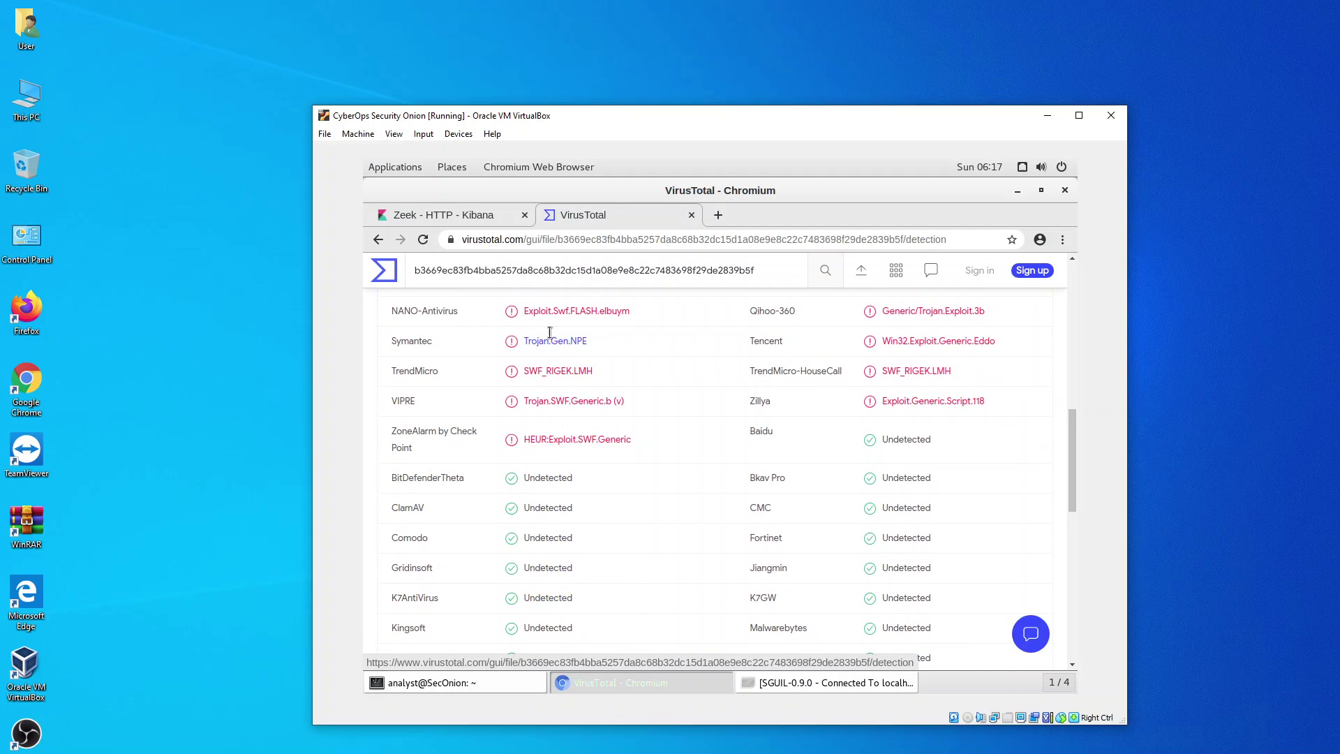
{"action": "scroll", "coordinate": [524, 430], "scroll_direction": "up", "scroll_amount": 9}
{"action": "scroll", "coordinate": [525, 430], "scroll_direction": "up", "scroll_amount": 7}
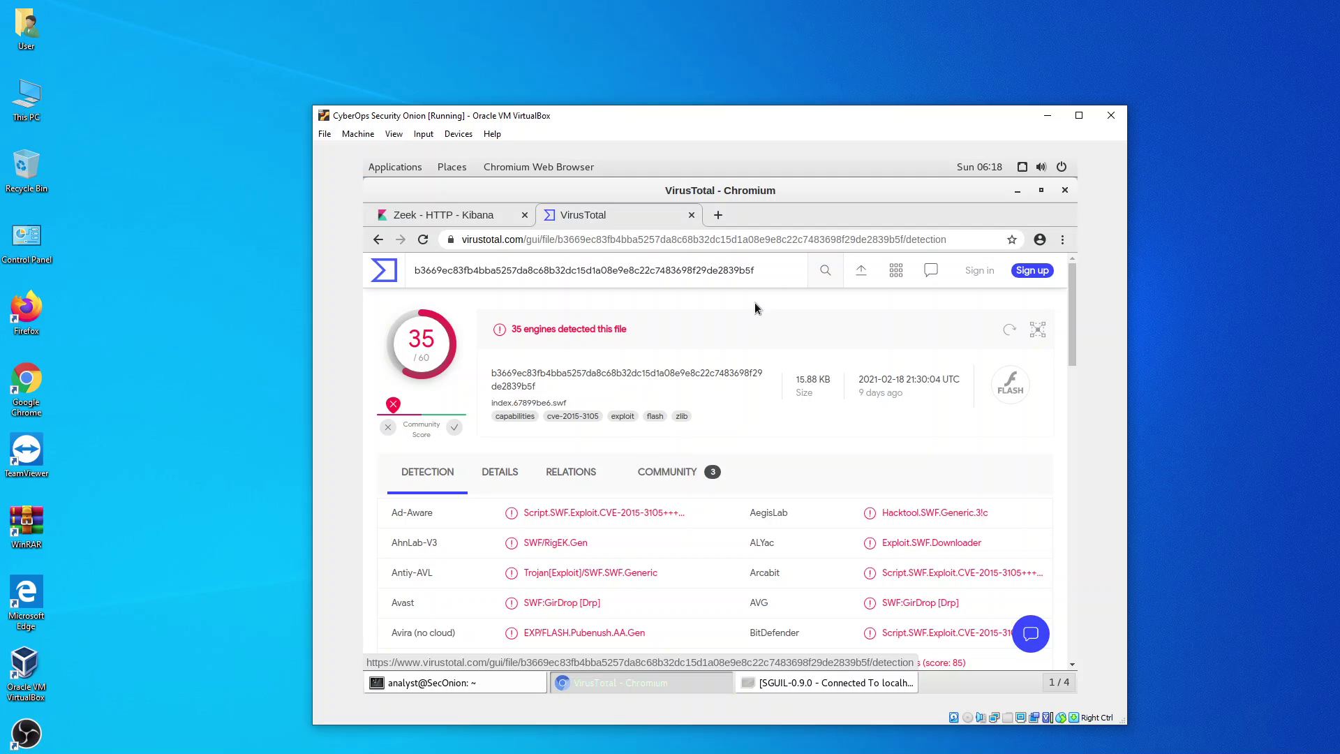
- Minimize Chromium and the terminal, and switch to Sguil
{"action": "left_click", "coordinate": [1017, 191]}
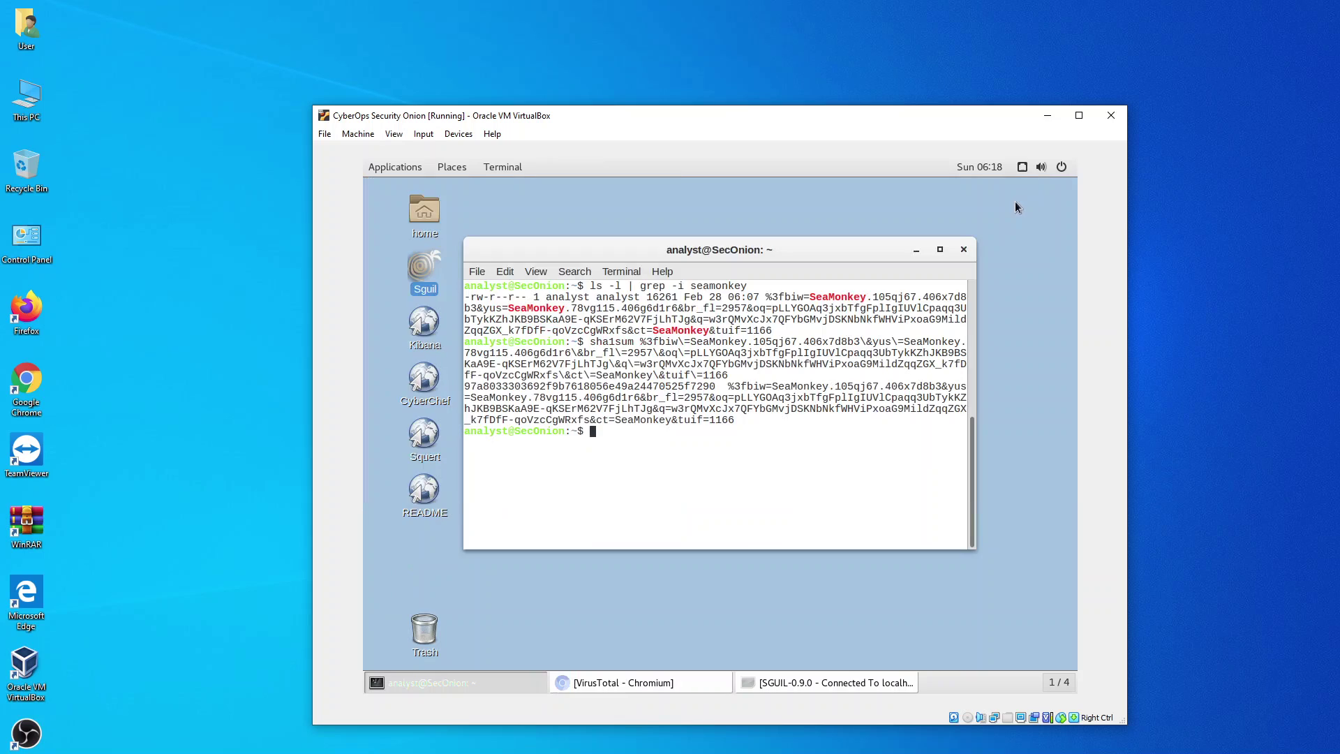
{"action": "left_click", "coordinate": [916, 249]}
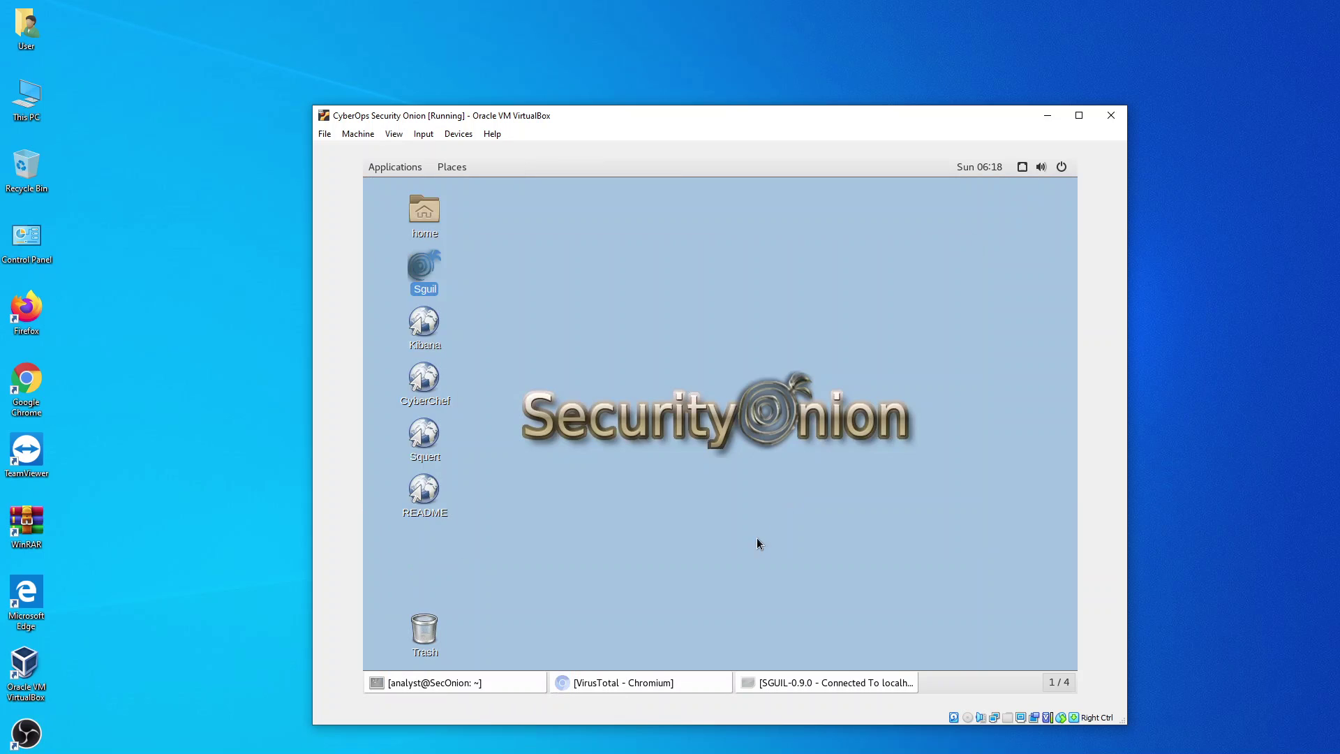
{"action": "left_click", "coordinate": [756, 680]}
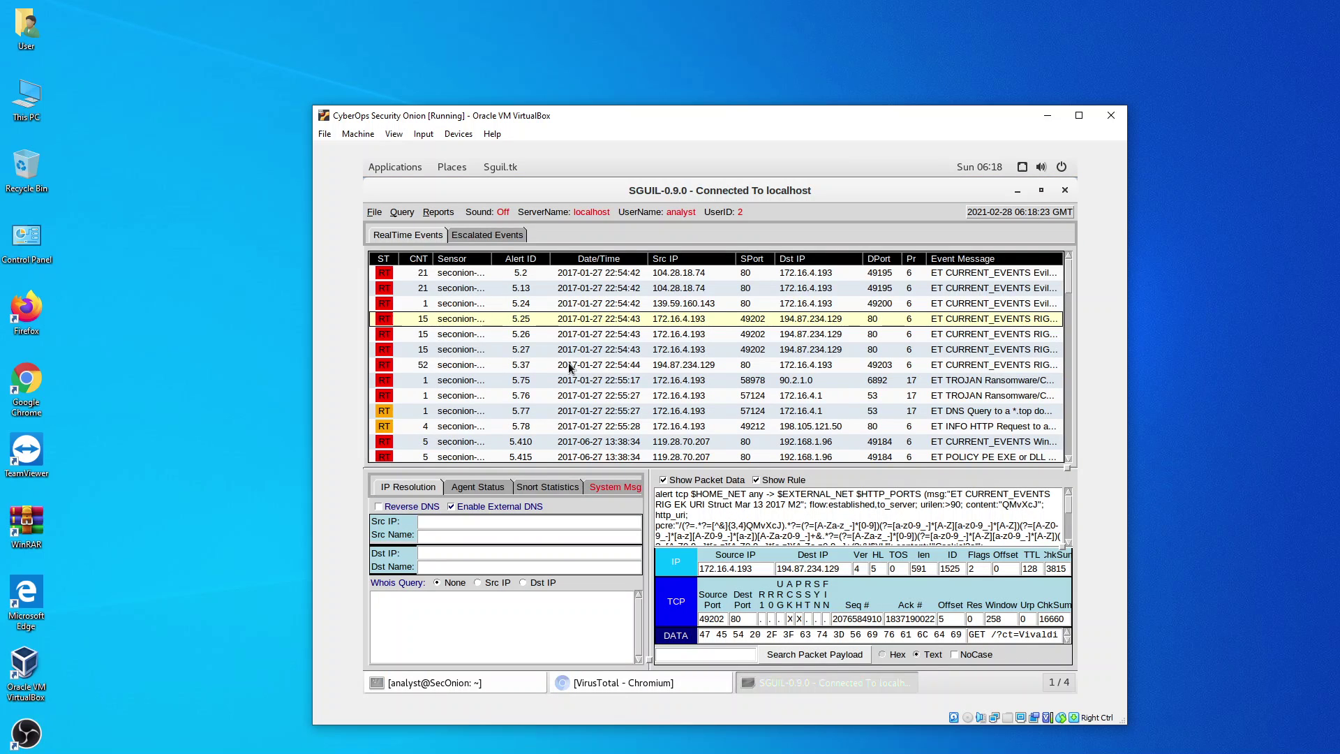
- Open the packet capture of alert 5.37 from Sguil in Wireshark
{"action": "left_click", "coordinate": [530, 365]}
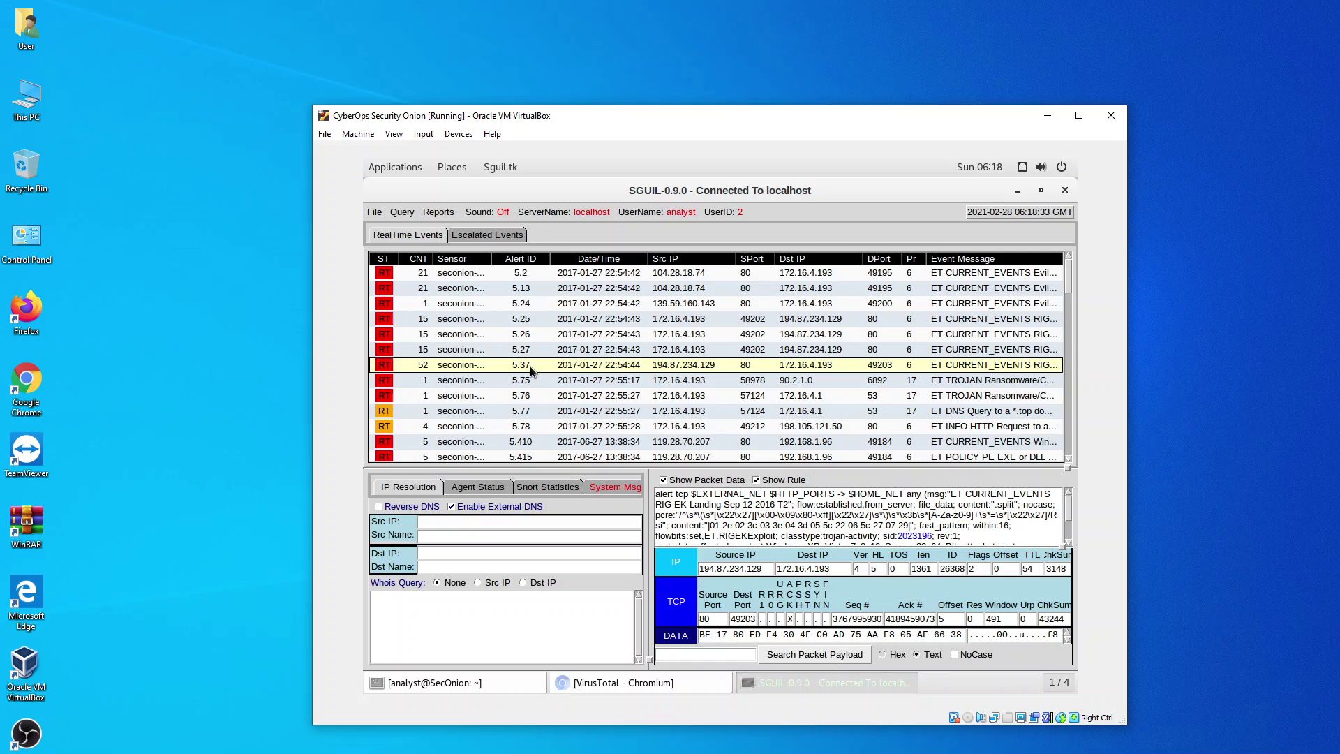
{"action": "right_click", "coordinate": [529, 365]}
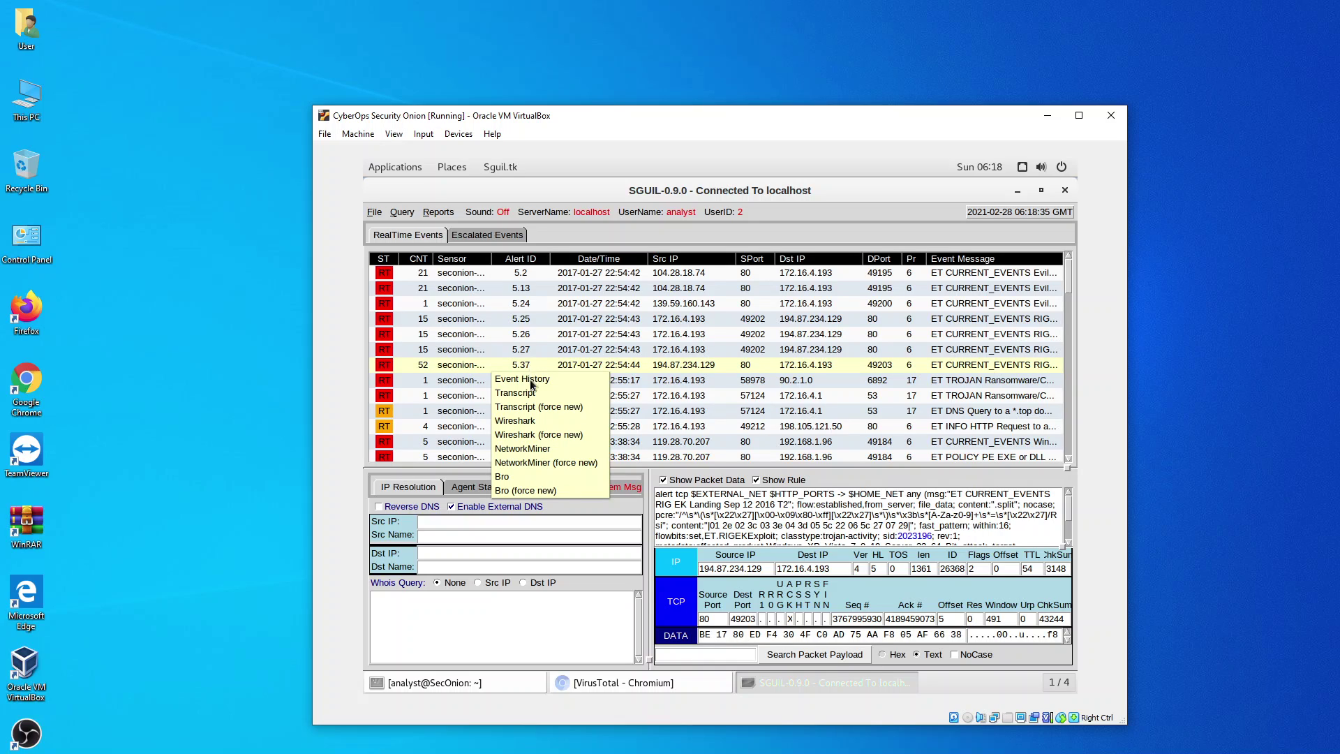
{"action": "left_click", "coordinate": [533, 420]}
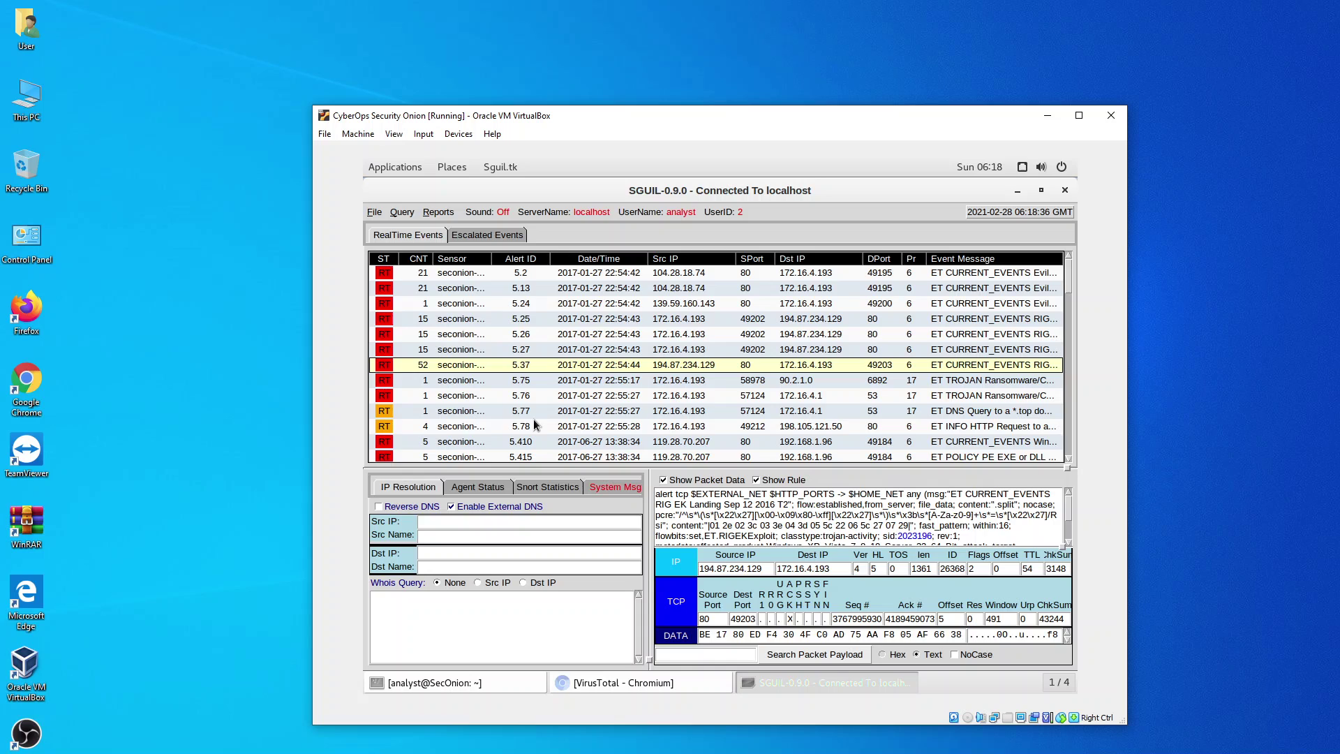
{"action": "key", "text": "Return"}
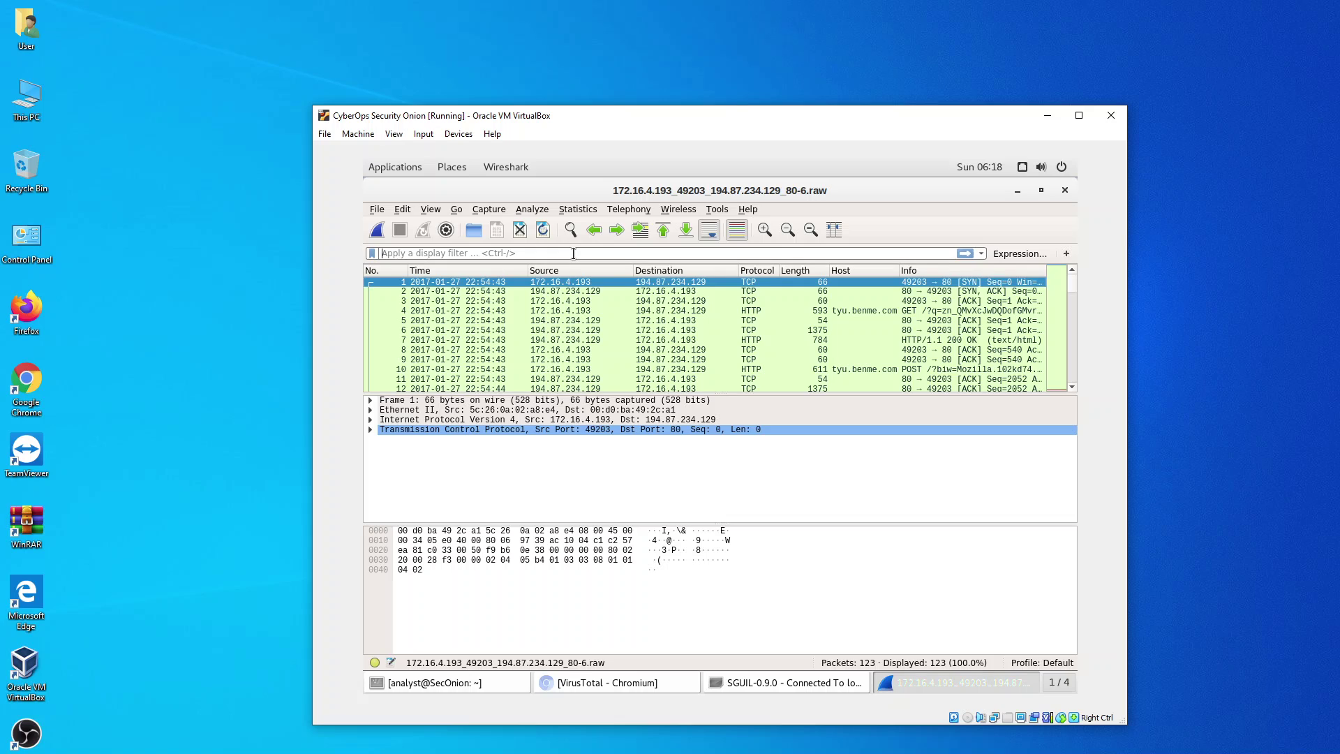
- Filter the capture with http.request and slightly widen the Host column
{"action": "type", "text": "http.re"}
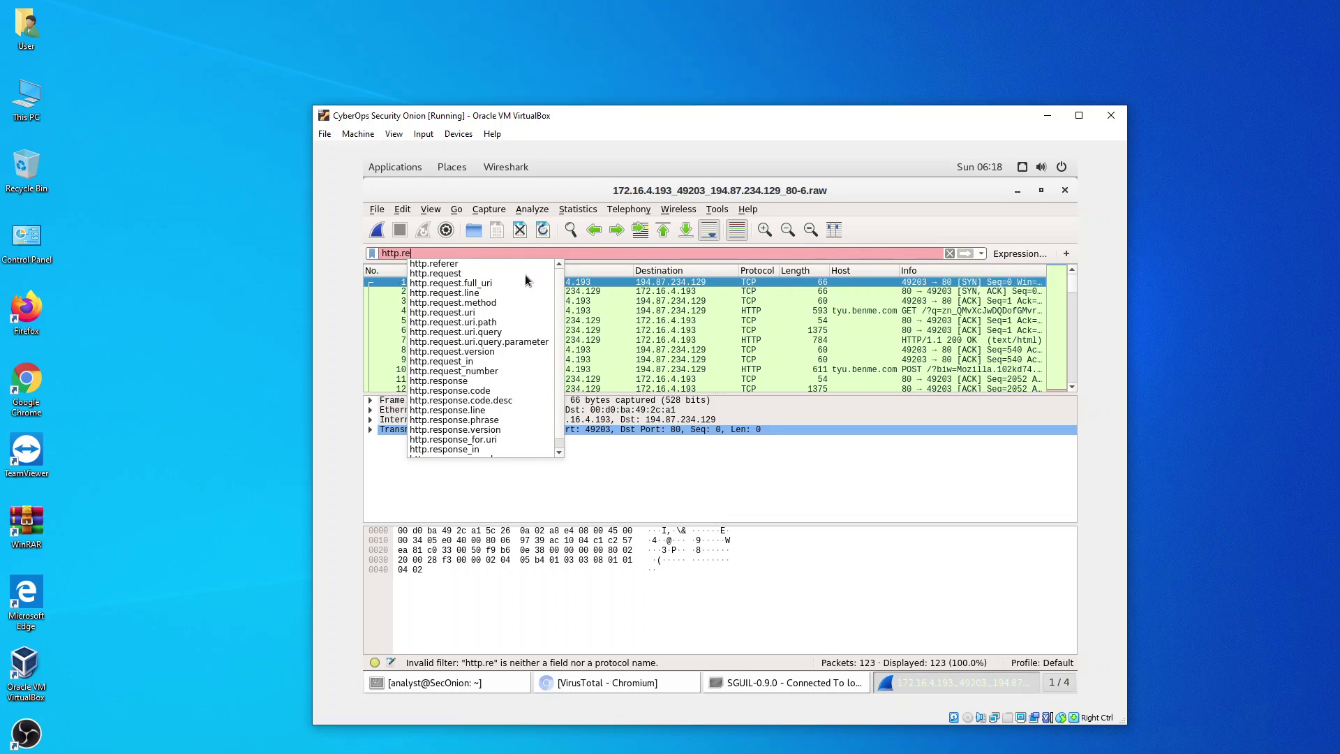
{"action": "left_click", "coordinate": [453, 274]}
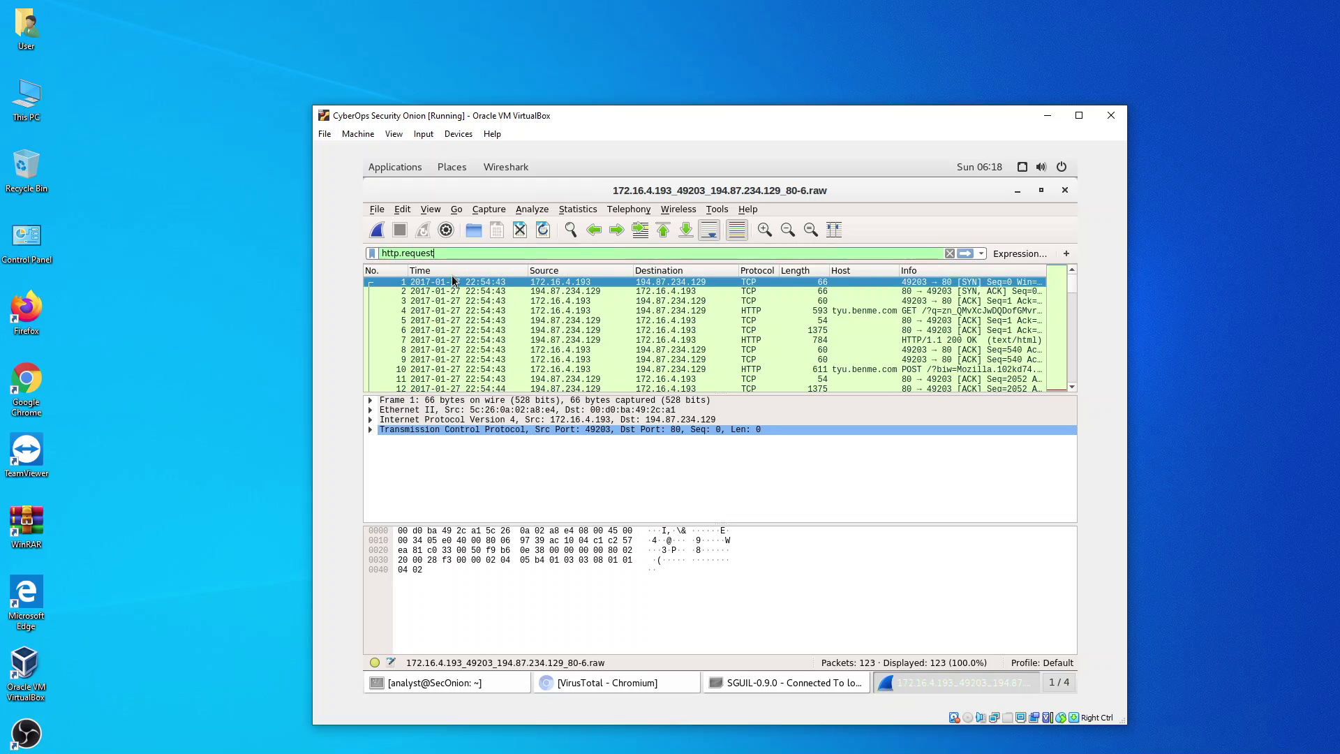
{"action": "left_click", "coordinate": [971, 255]}
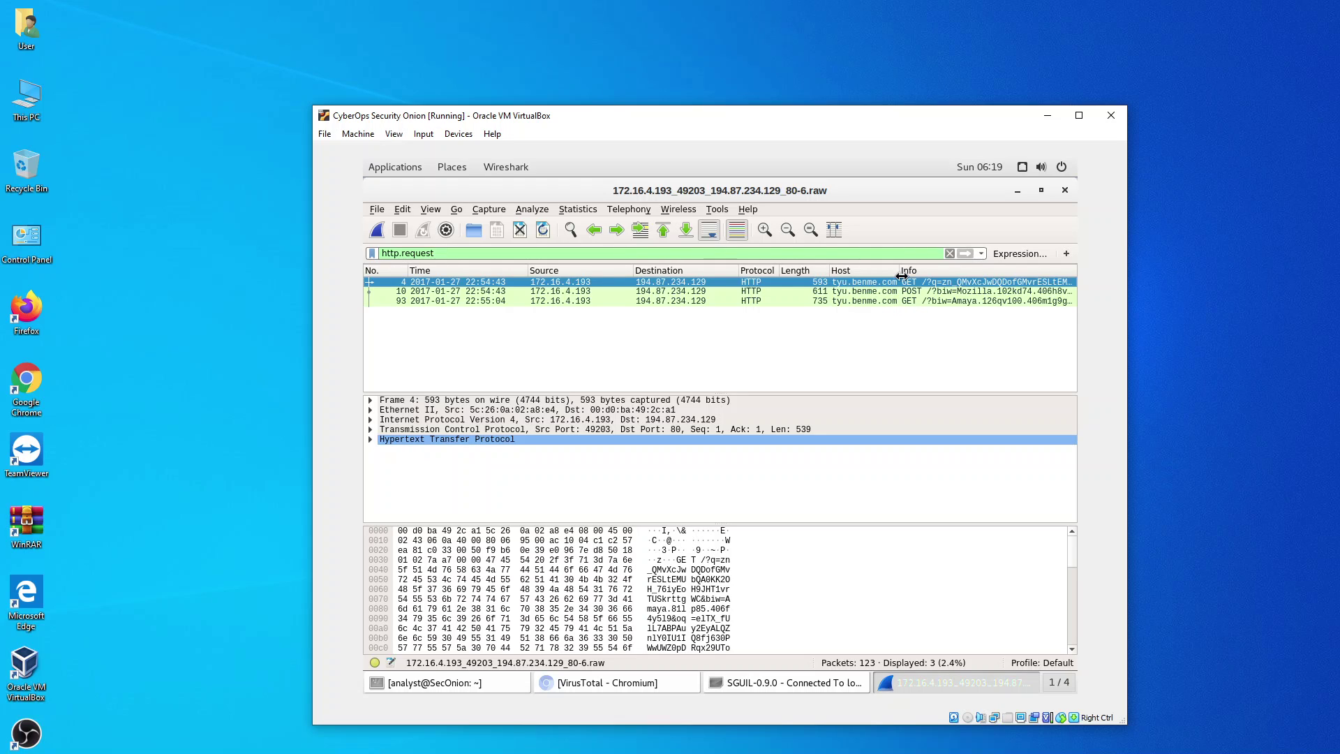
{"action": "left_click_drag", "start_coordinate": [900, 272], "coordinate": [904, 272]}
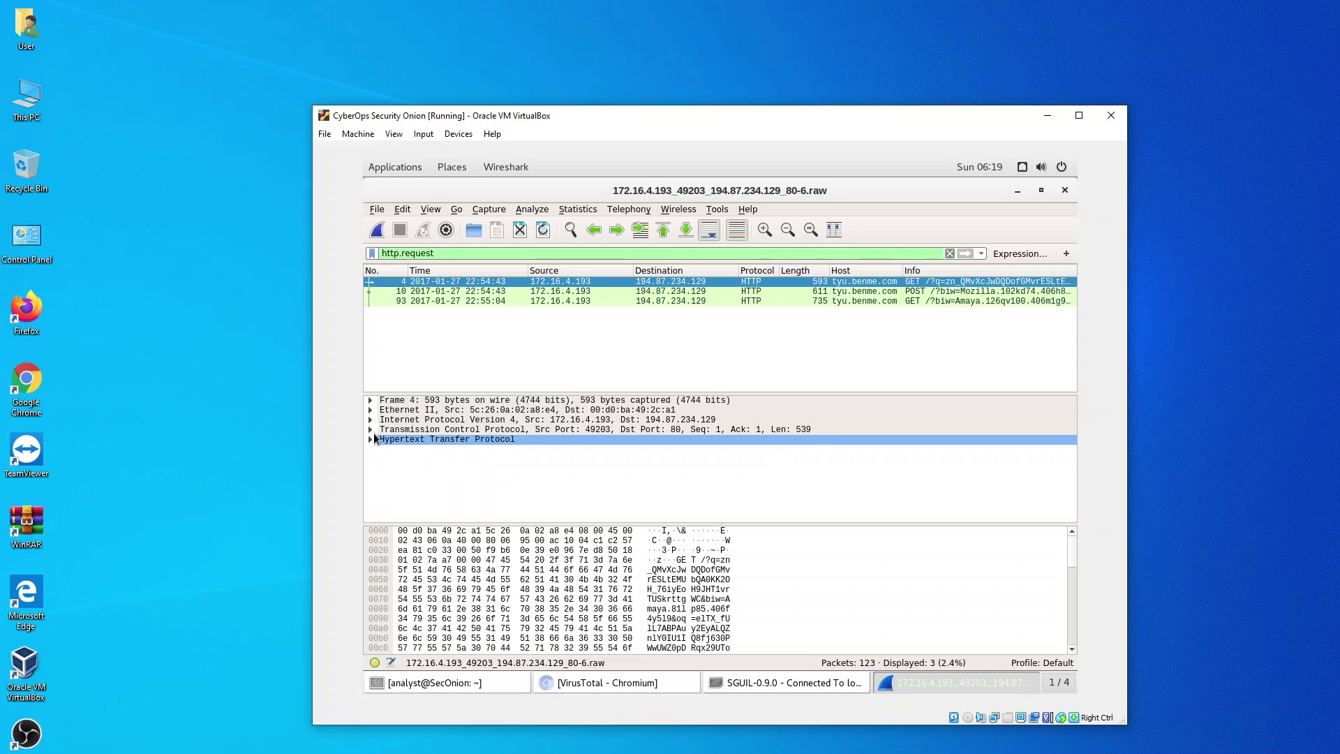
- Expand the Hypertext Transfer Protocol details of packet 4 and examine its request headers, including the host and referer
{"action": "right_click", "coordinate": [472, 286]}
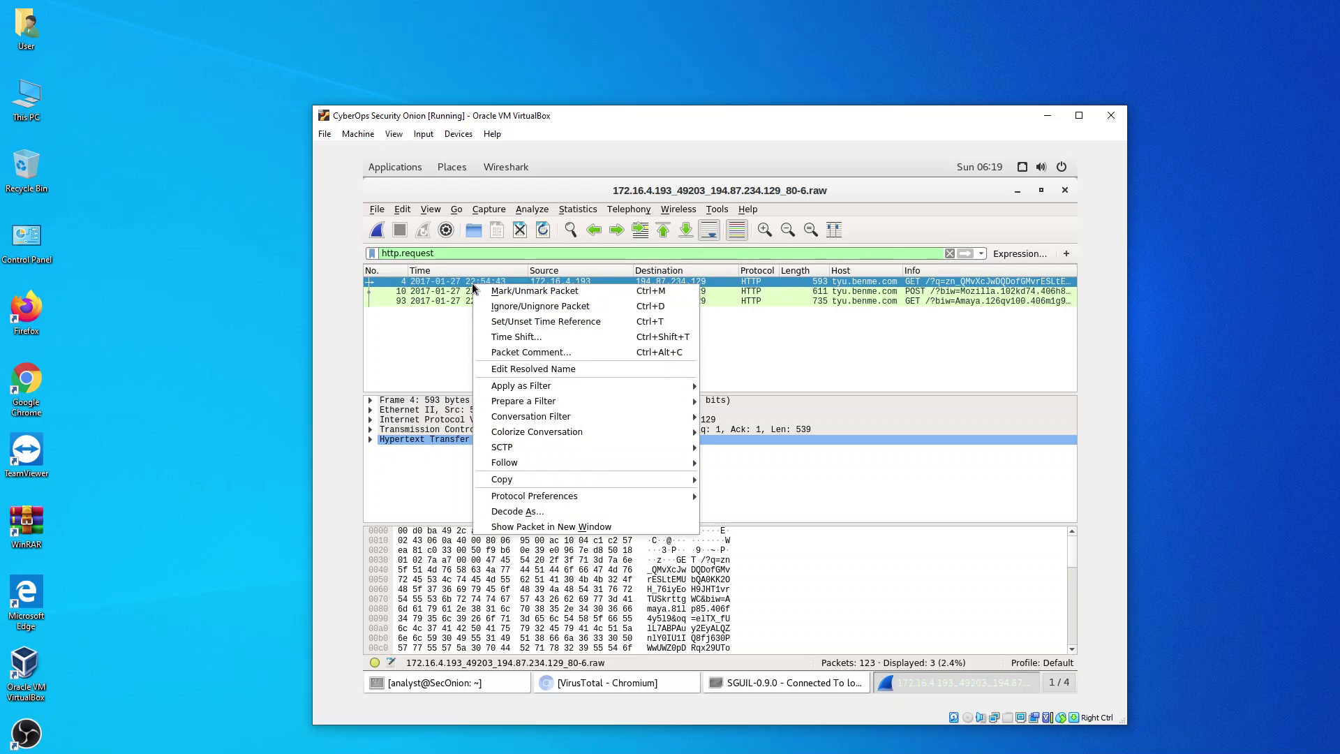
{"action": "left_click", "coordinate": [447, 334]}
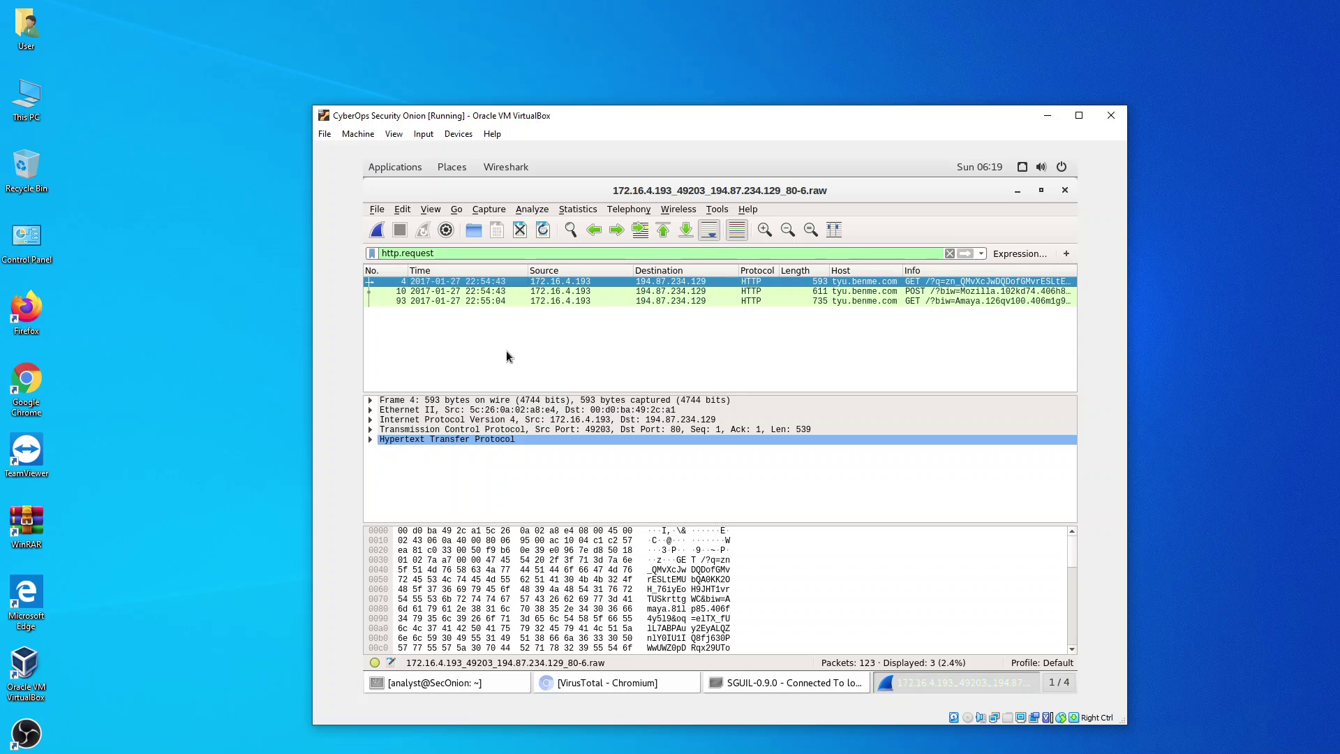
{"action": "left_click", "coordinate": [370, 439]}
{"action": "scroll", "coordinate": [493, 483], "scroll_direction": "down", "scroll_amount": 2}
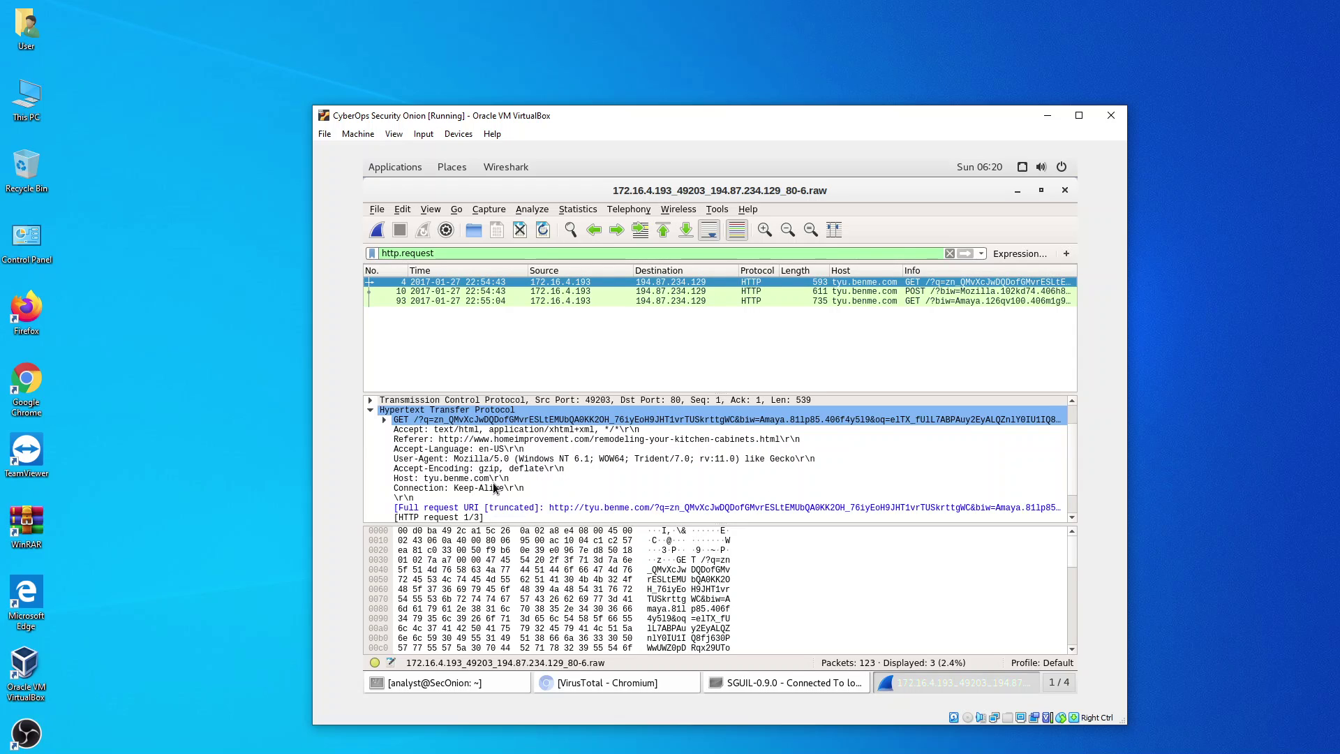
{"action": "scroll", "coordinate": [492, 483], "scroll_direction": "up", "scroll_amount": 4}
{"action": "scroll", "coordinate": [493, 483], "scroll_direction": "down", "scroll_amount": 4}
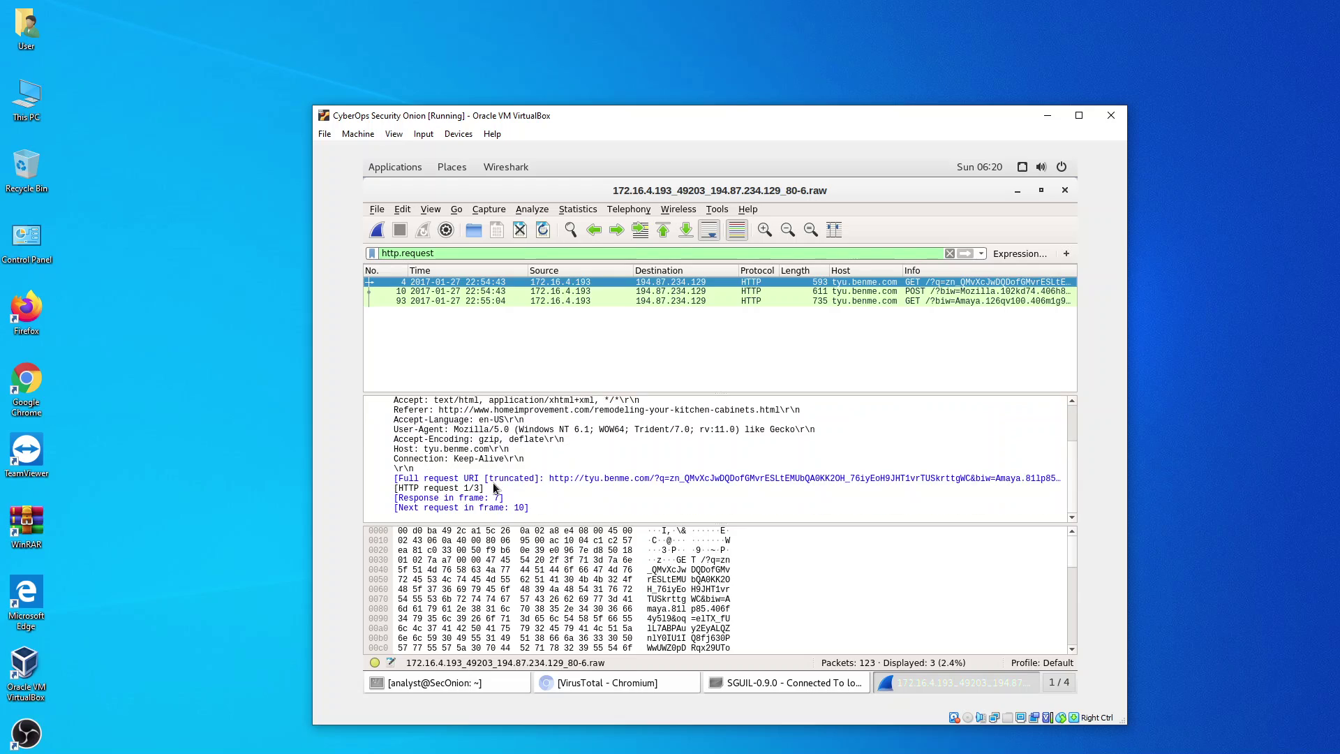
{"action": "scroll", "coordinate": [493, 483], "scroll_direction": "up", "scroll_amount": 2}
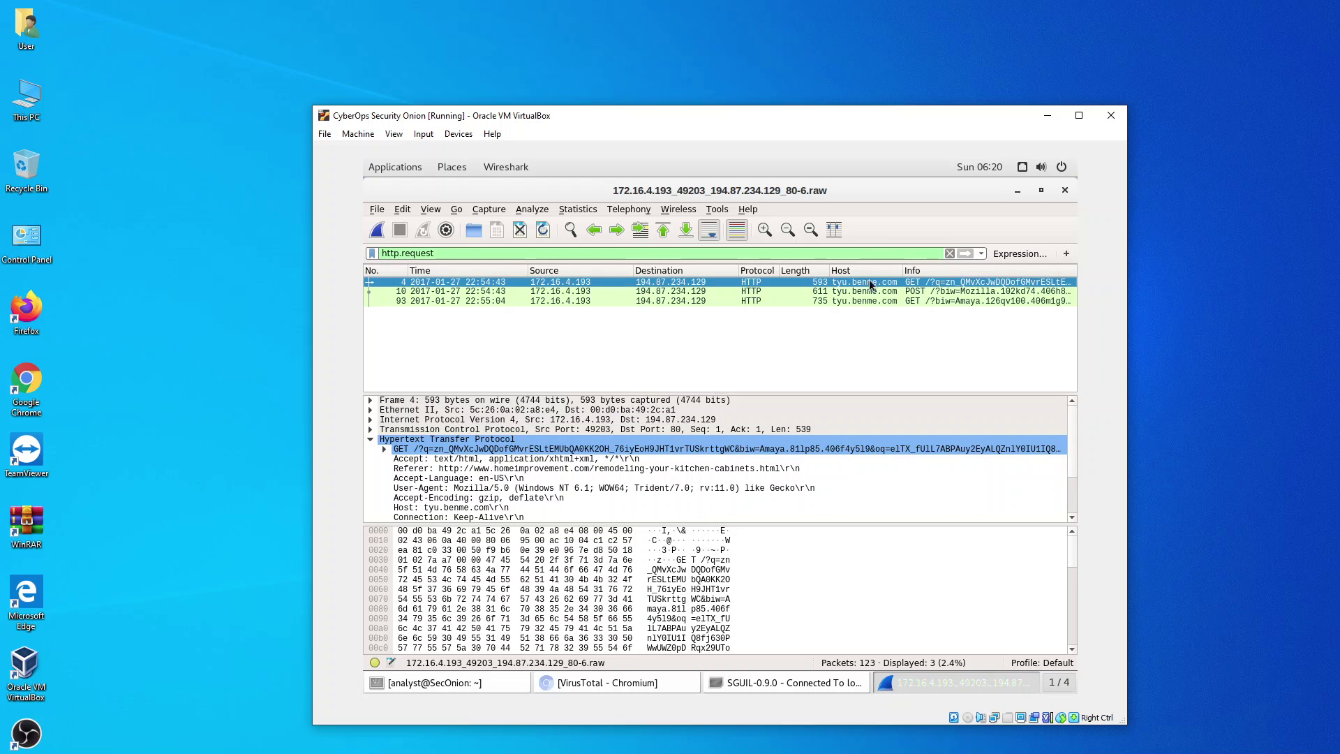
- Close the Wireshark capture of alert 5.37 and dismiss the raw file notice in Sguil
{"action": "right_click", "coordinate": [960, 283]}
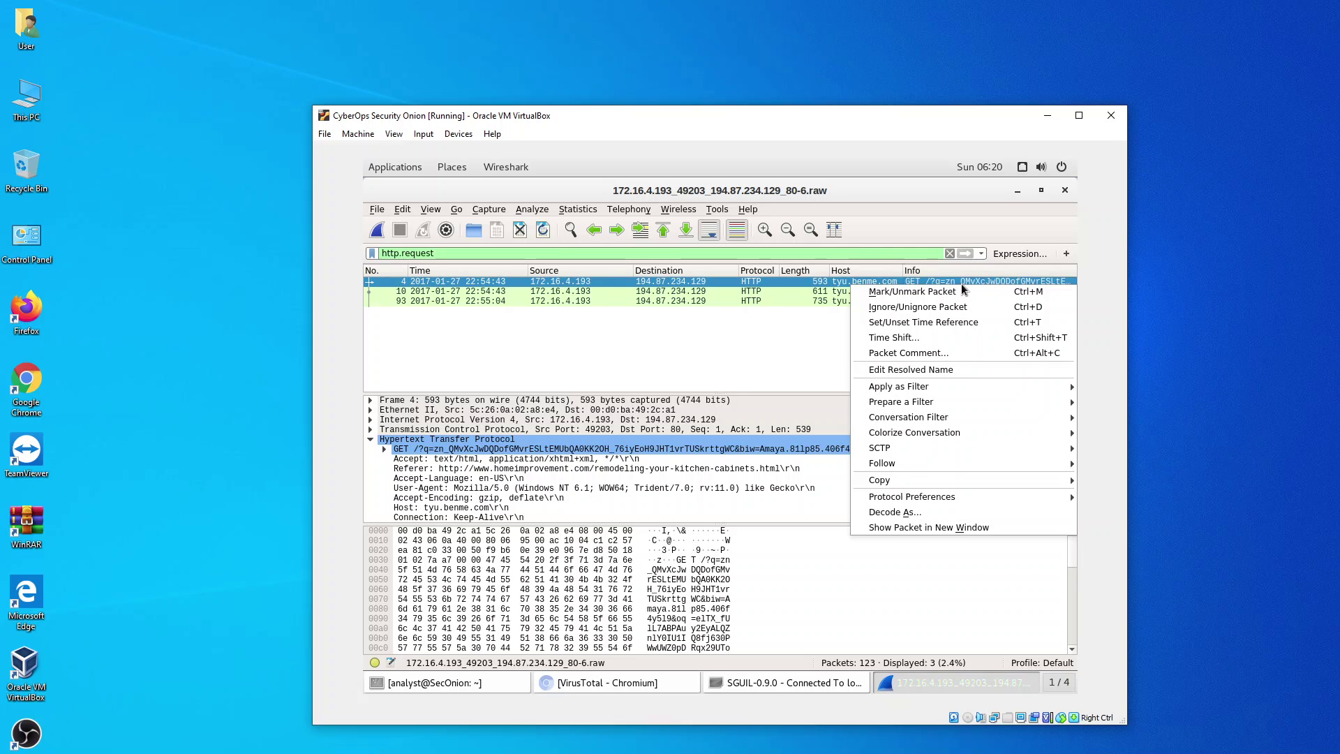
{"action": "left_click", "coordinate": [718, 337]}
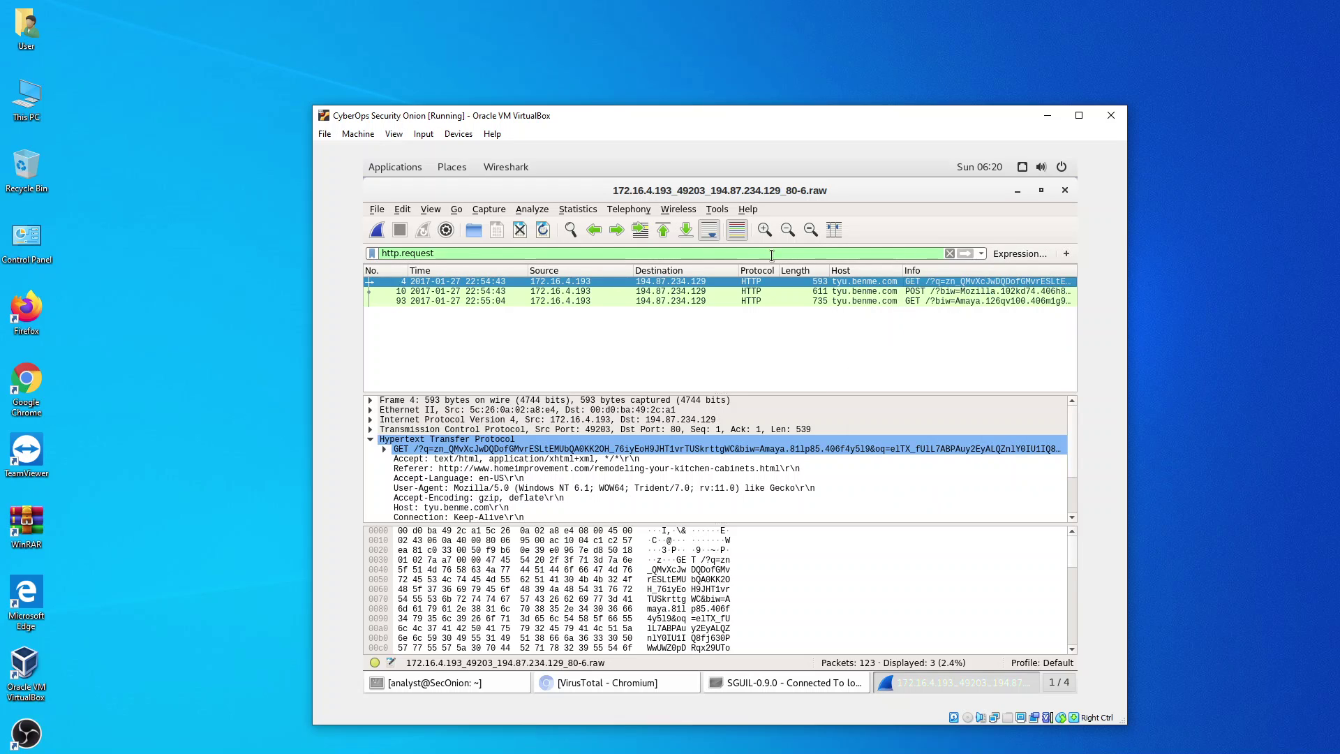
{"action": "left_click", "coordinate": [1071, 194]}
{"action": "left_click", "coordinate": [708, 485]}
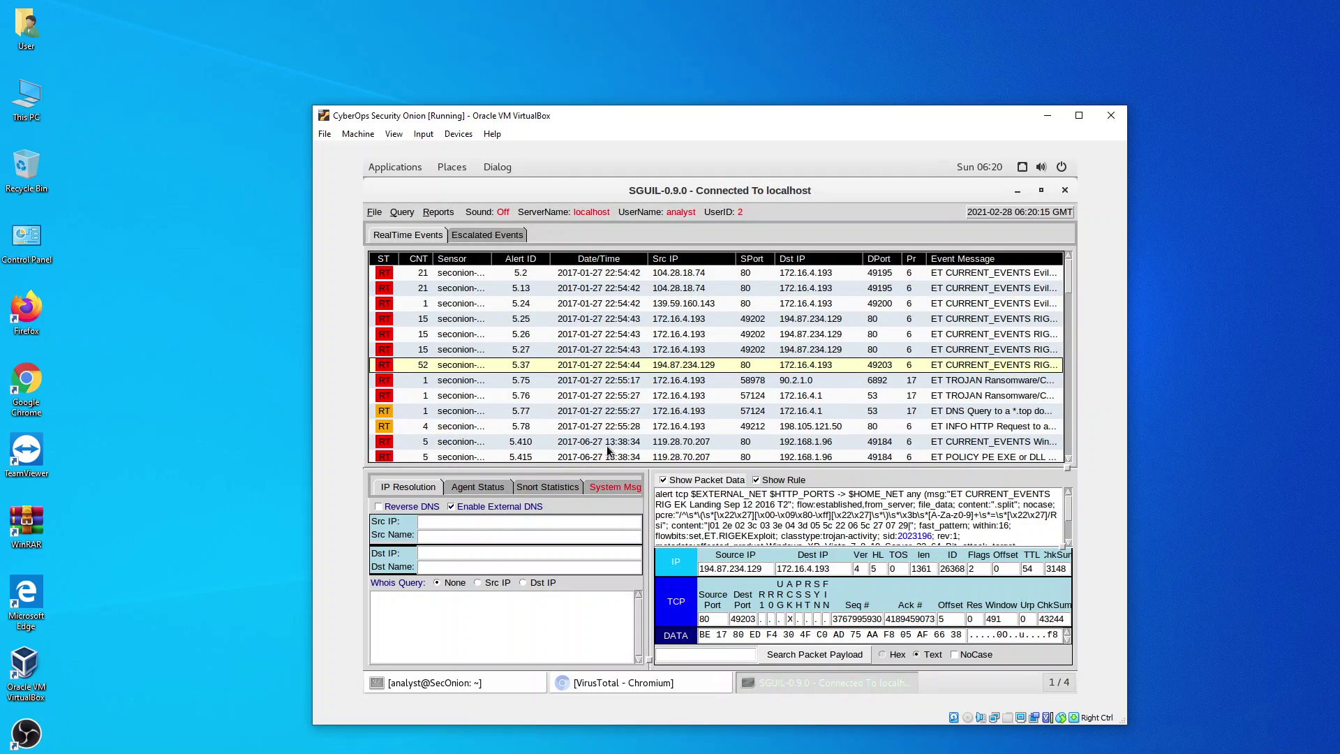
- Open alert 5.37 in NetworkMiner from Sguil and display the files extracted from its capture
{"action": "right_click", "coordinate": [526, 361]}
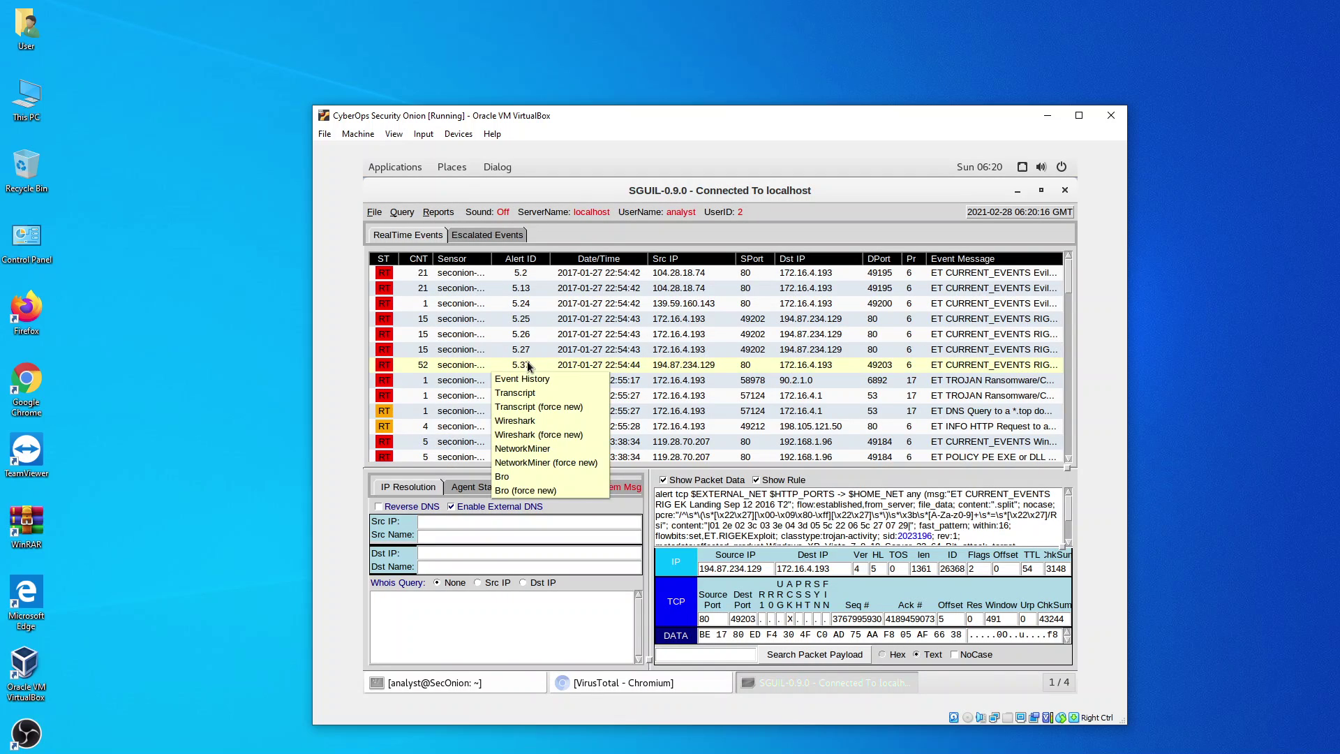
{"action": "left_click", "coordinate": [544, 453]}
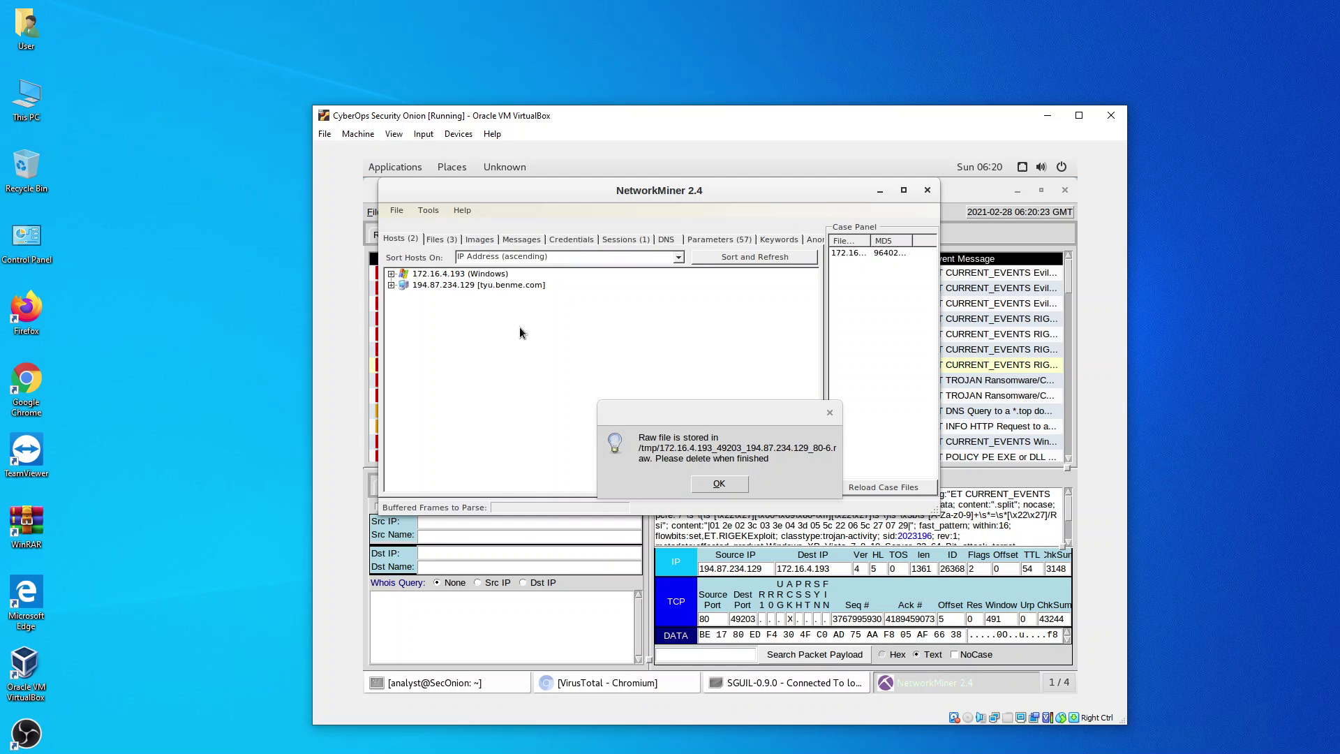
{"action": "left_click", "coordinate": [446, 238]}
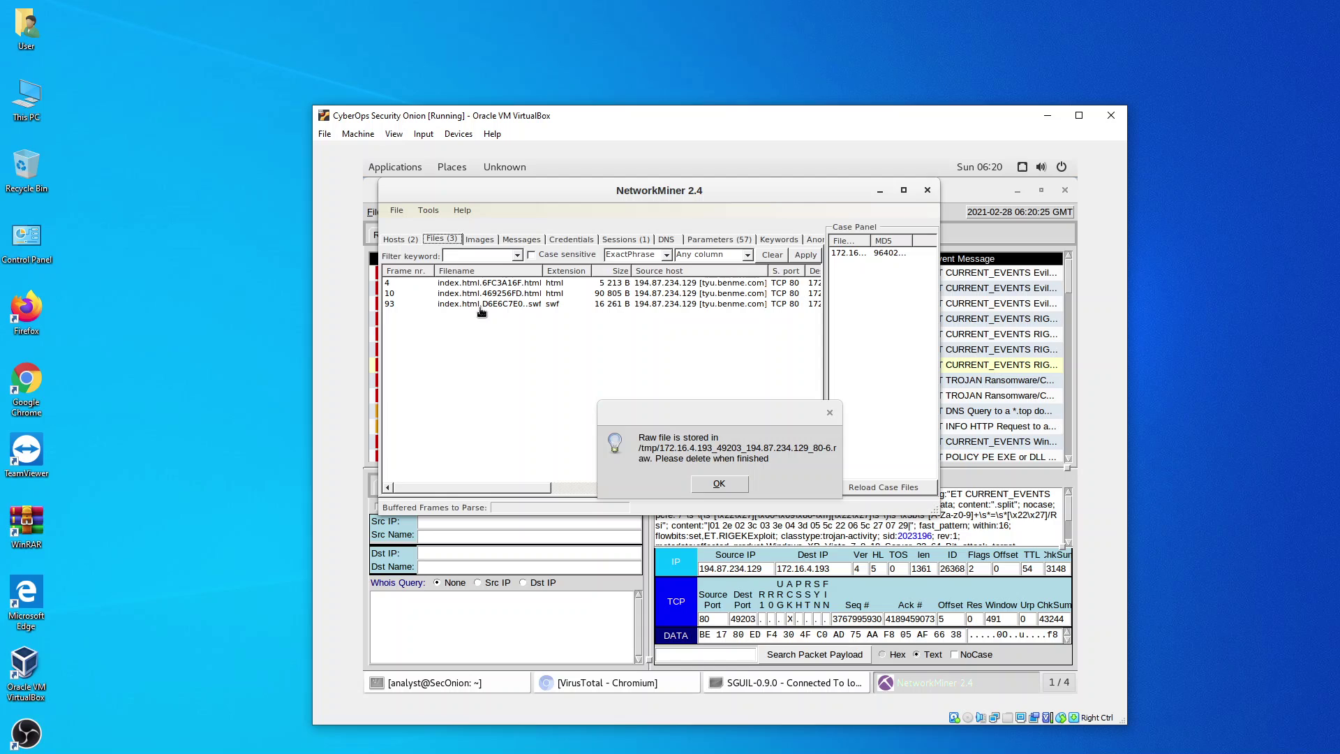
{"action": "left_click", "coordinate": [719, 483]}
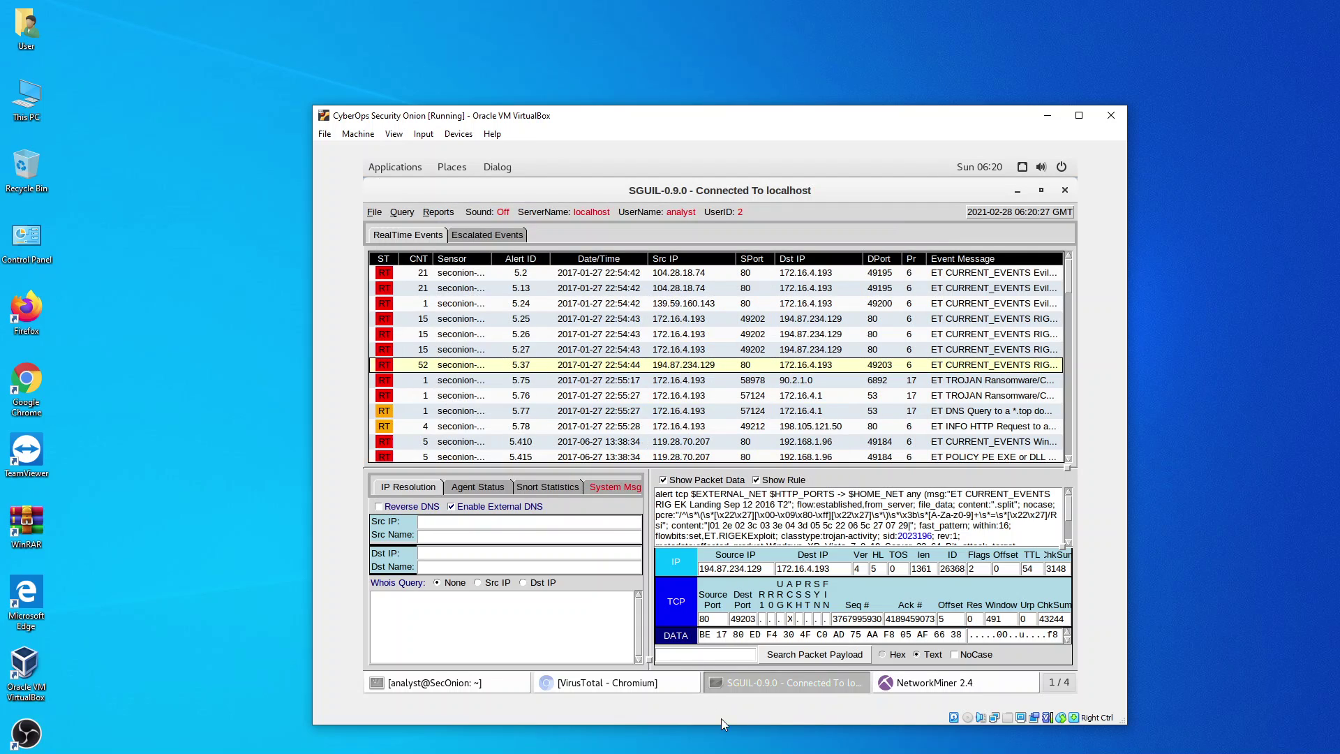
{"action": "left_click", "coordinate": [920, 685]}
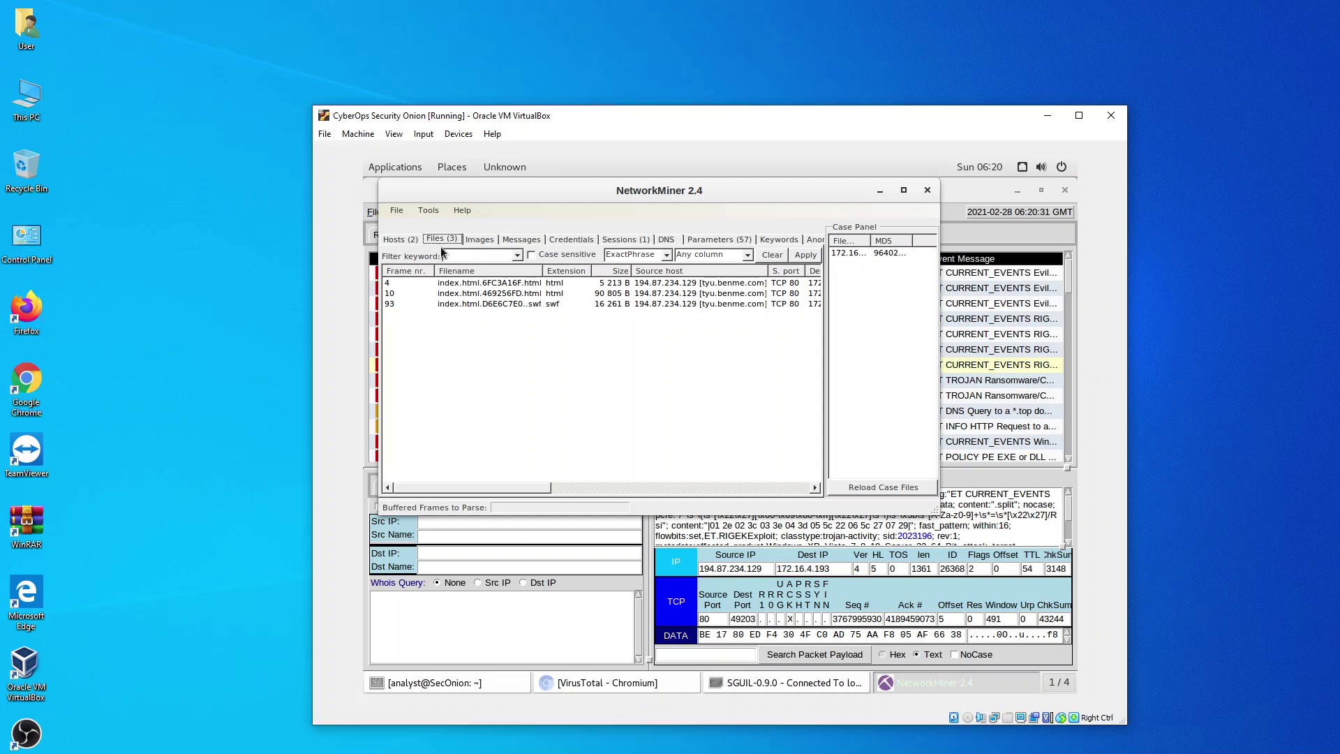
- Calculate the MD5, SHA1 and SHA256 hashes of the swf file in frame 93 and examine its SHA1 value
{"action": "left_click", "coordinate": [499, 305]}
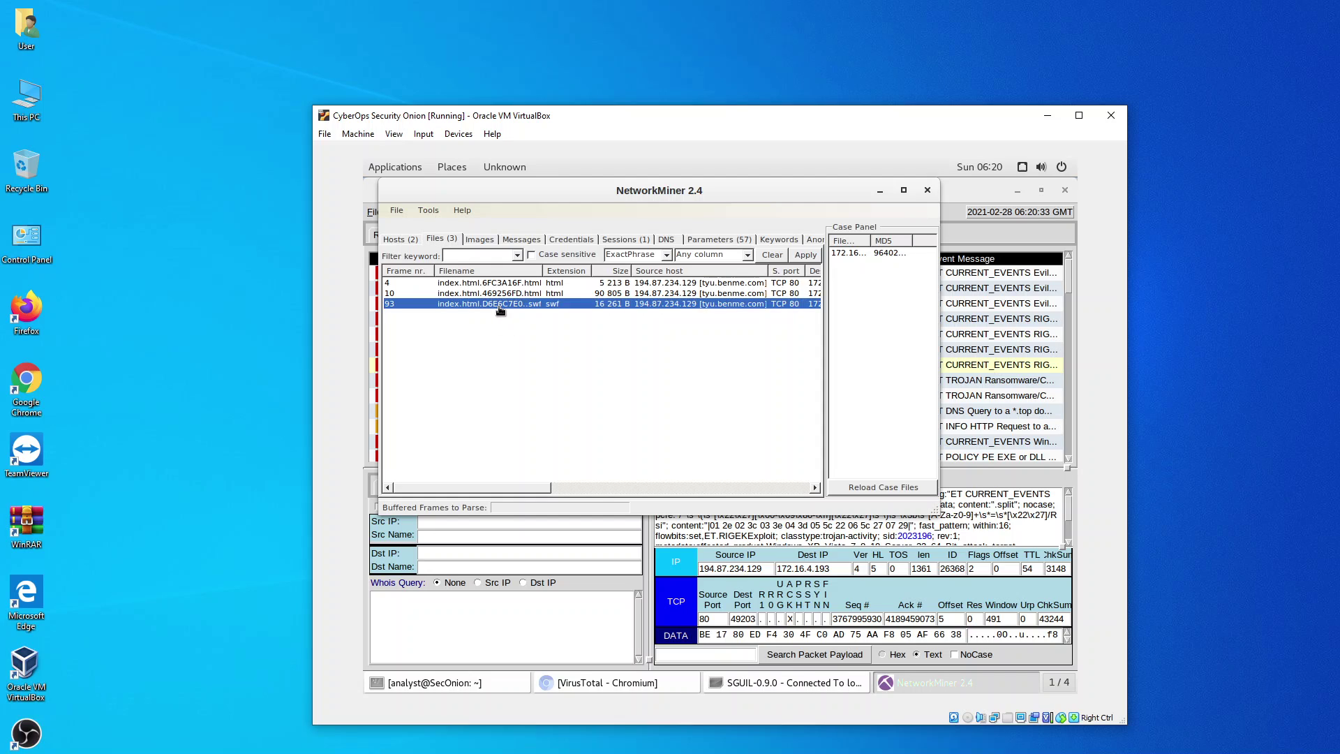
{"action": "right_click", "coordinate": [500, 308]}
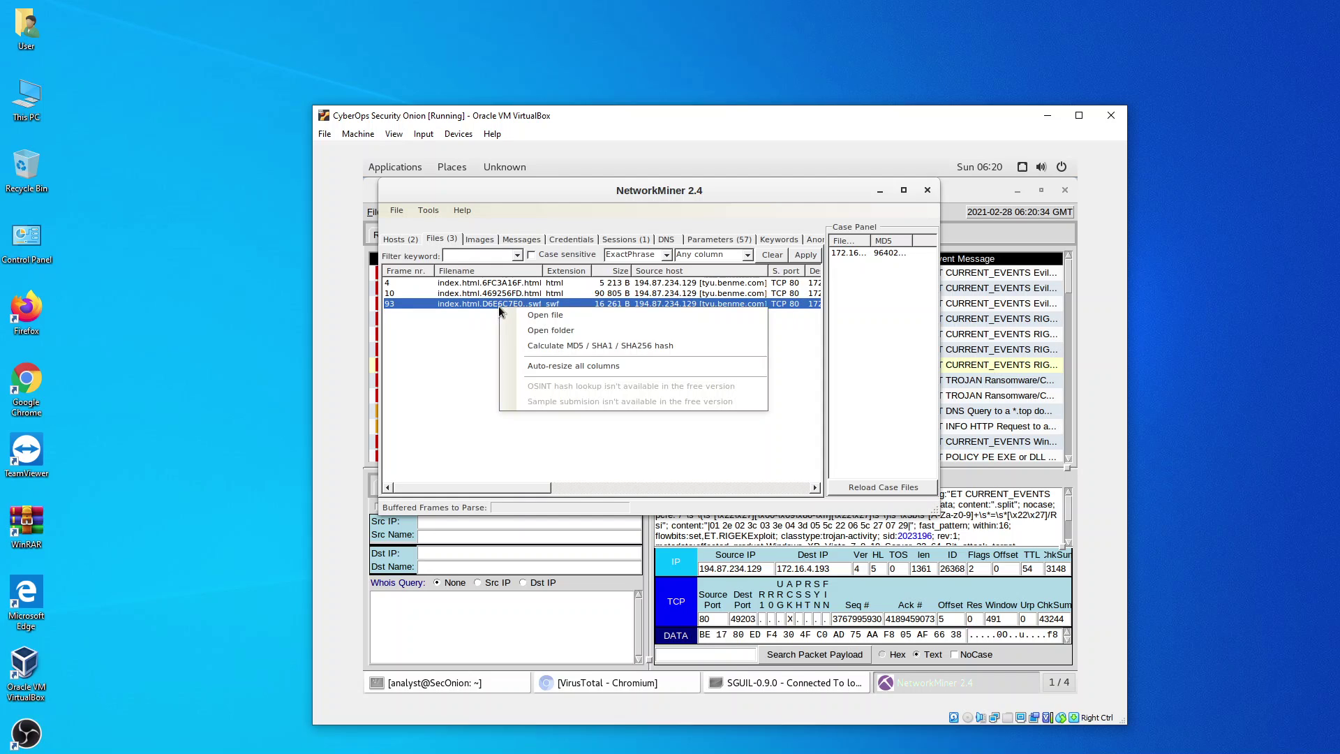
{"action": "left_click", "coordinate": [531, 346]}
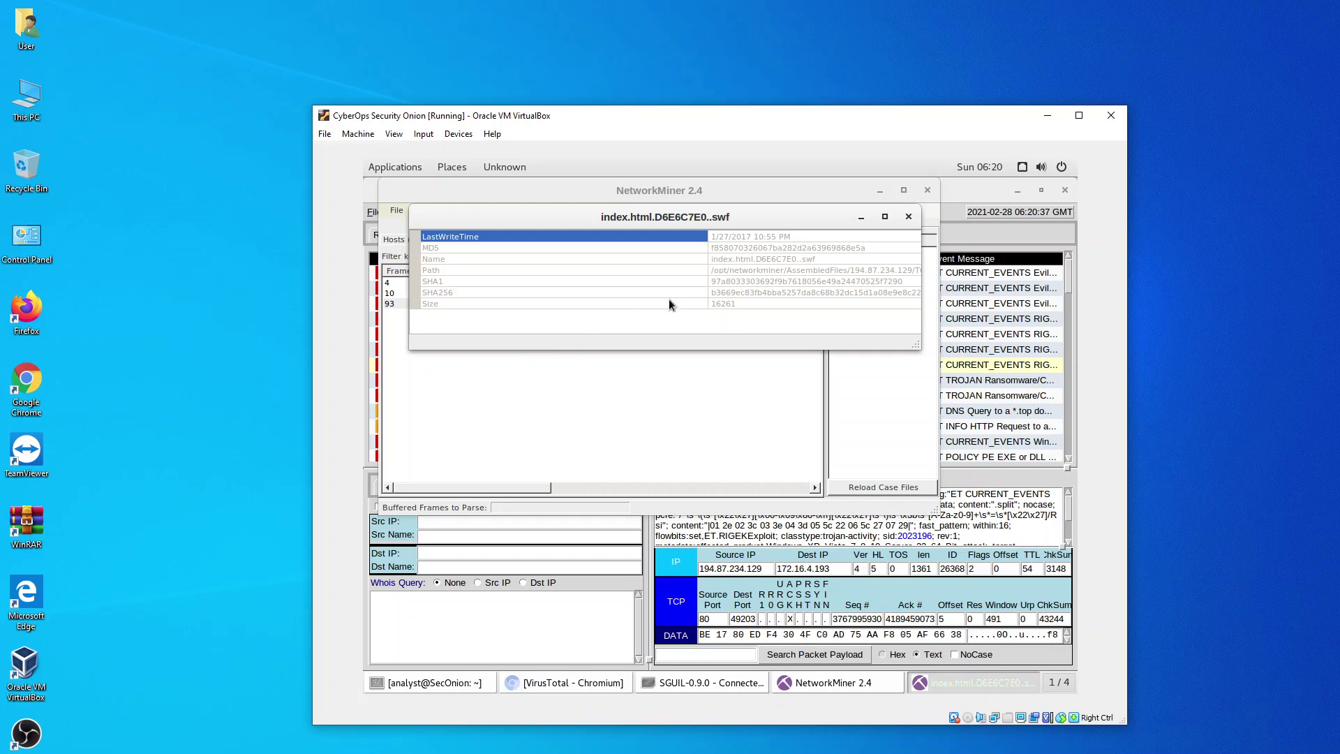
{"action": "left_click_drag", "start_coordinate": [711, 281], "coordinate": [905, 278]}
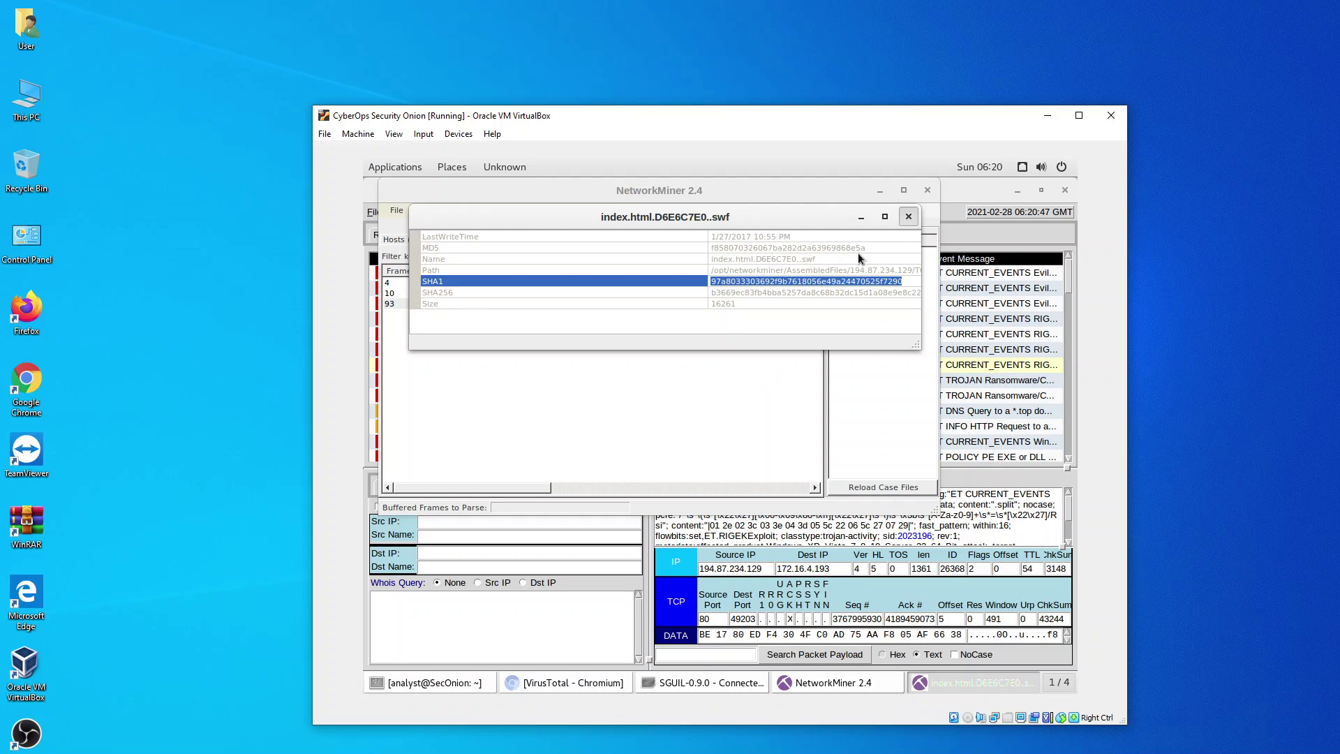
{"action": "key", "text": "Escape"}
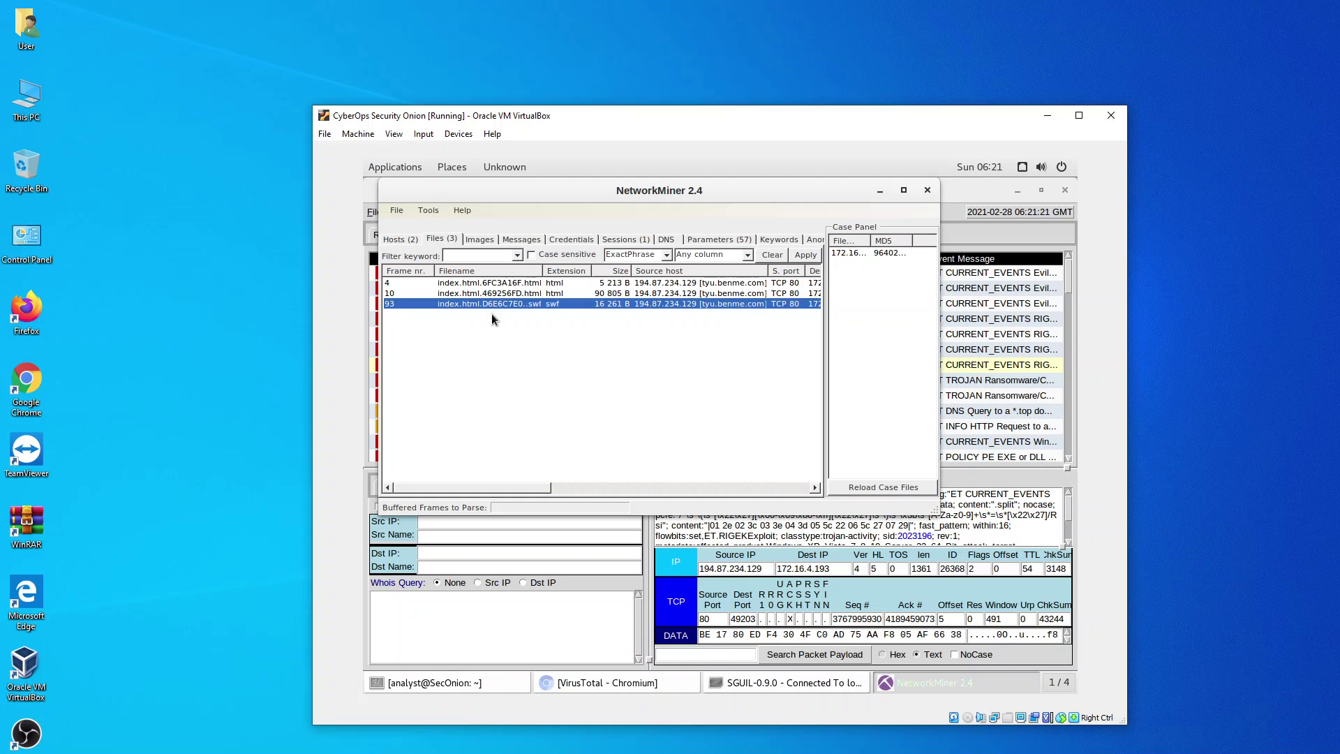
- Close NetworkMiner and select OSSEC alert 1.4 near the end of Sguil's event list
{"action": "left_click", "coordinate": [926, 191]}
{"action": "scroll", "coordinate": [653, 378], "scroll_direction": "down", "scroll_amount": 10}
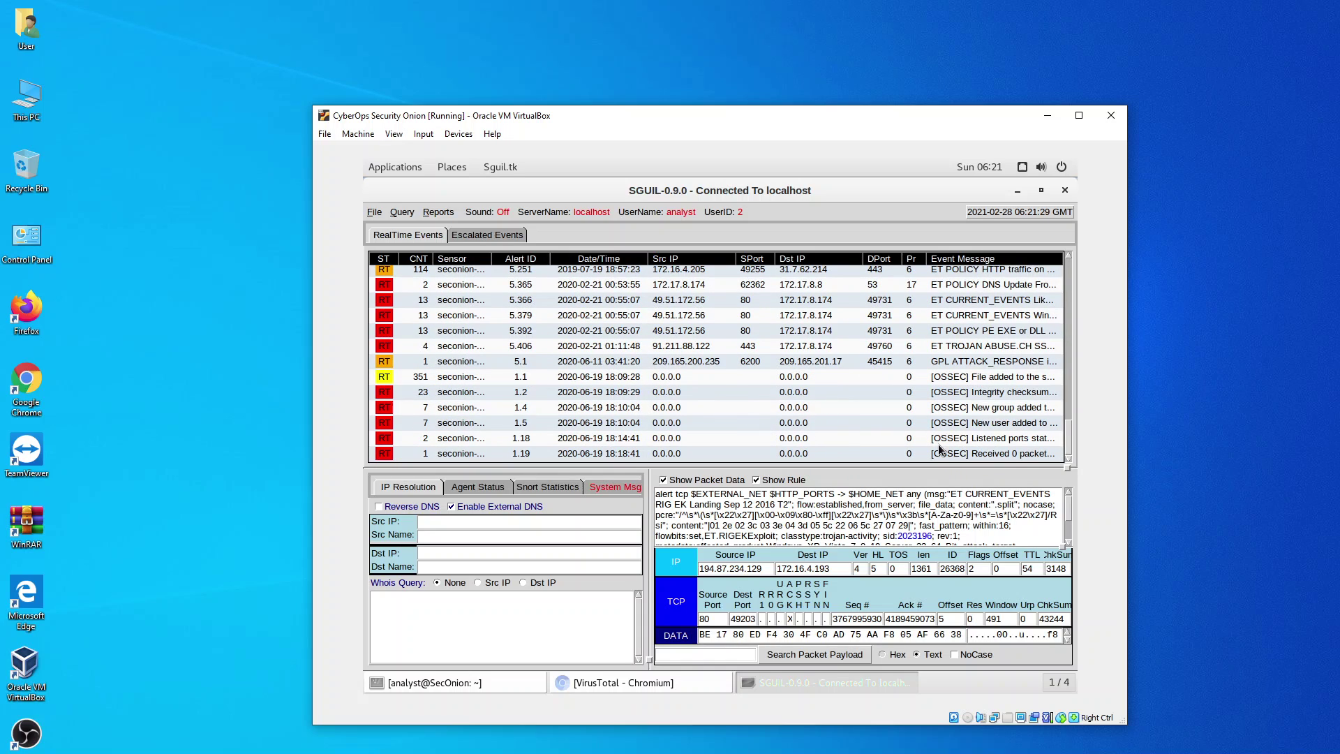
{"action": "left_click_drag", "start_coordinate": [939, 454], "coordinate": [950, 406]}
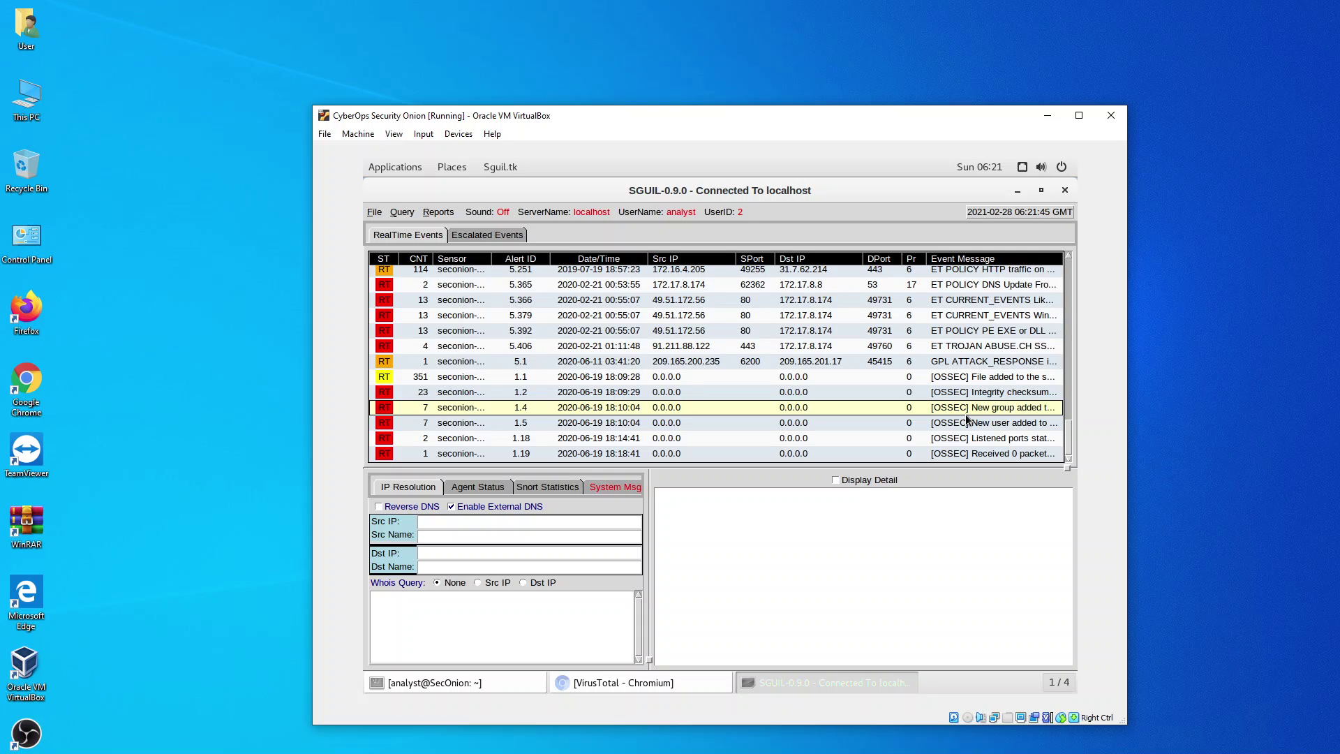
- Select OSSEC alert 1.18, turn on its event detail and read through the listening ports output
{"action": "mouse_move", "coordinate": [959, 424]}
{"action": "left_mouse_down"}
{"action": "mouse_move", "coordinate": [961, 409]}
{"action": "mouse_move", "coordinate": [966, 439]}
{"action": "left_mouse_up"}
{"action": "left_click", "coordinate": [960, 449]}
{"action": "left_click", "coordinate": [961, 438]}
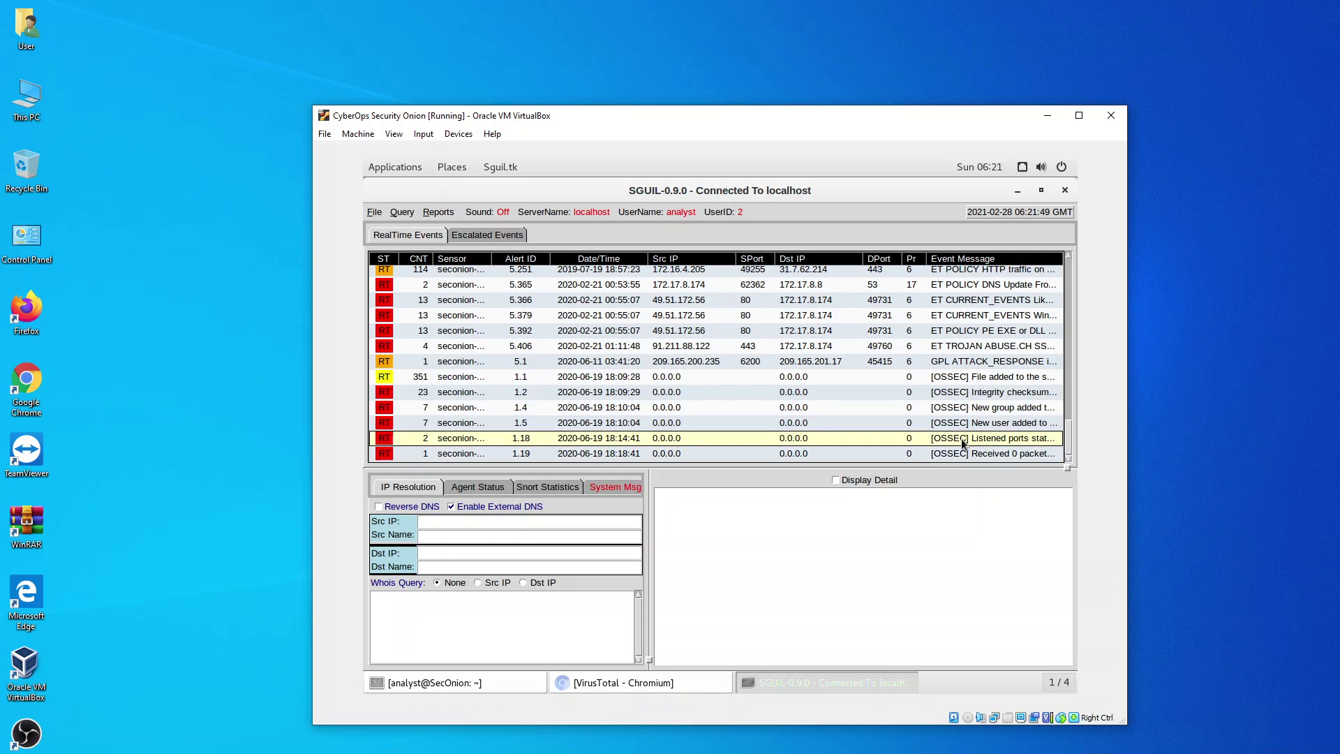
{"action": "left_click", "coordinate": [836, 479]}
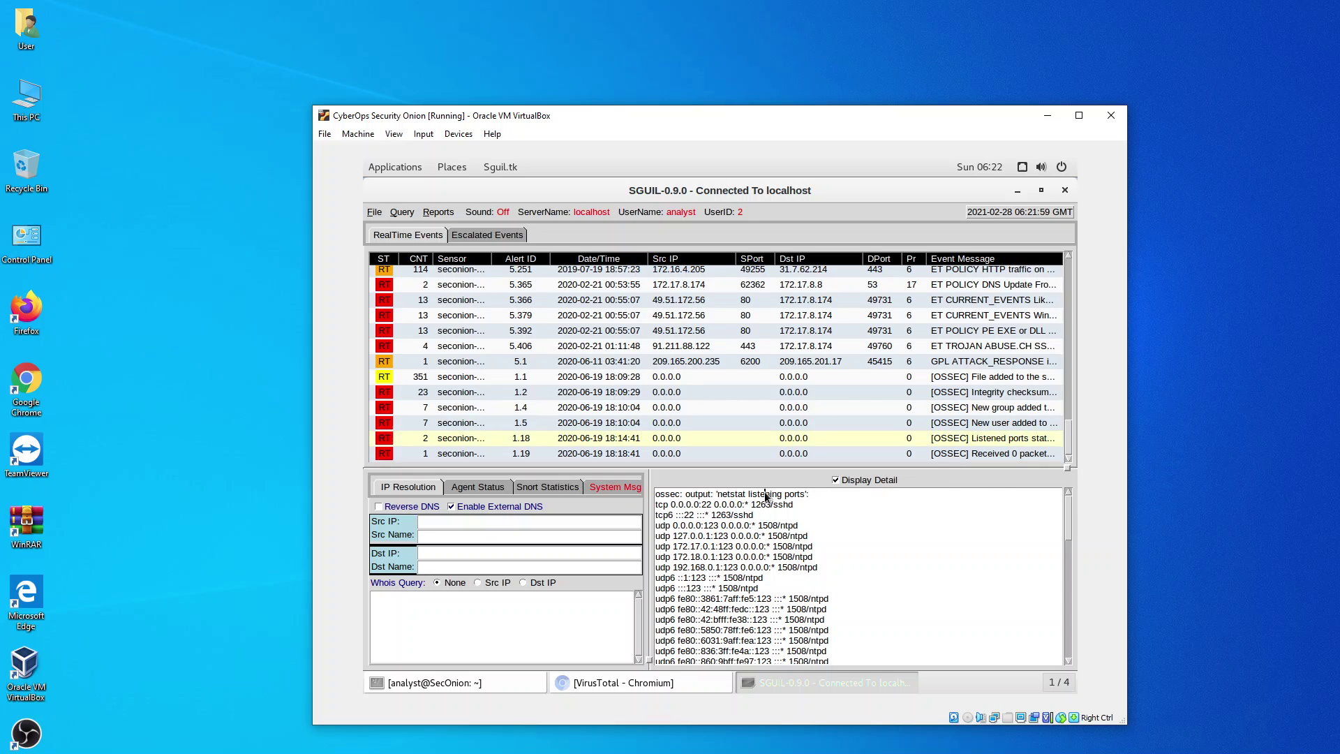
{"action": "scroll", "coordinate": [781, 567], "scroll_direction": "down", "scroll_amount": 3}
{"action": "scroll", "coordinate": [781, 567], "scroll_direction": "down", "scroll_amount": 5}
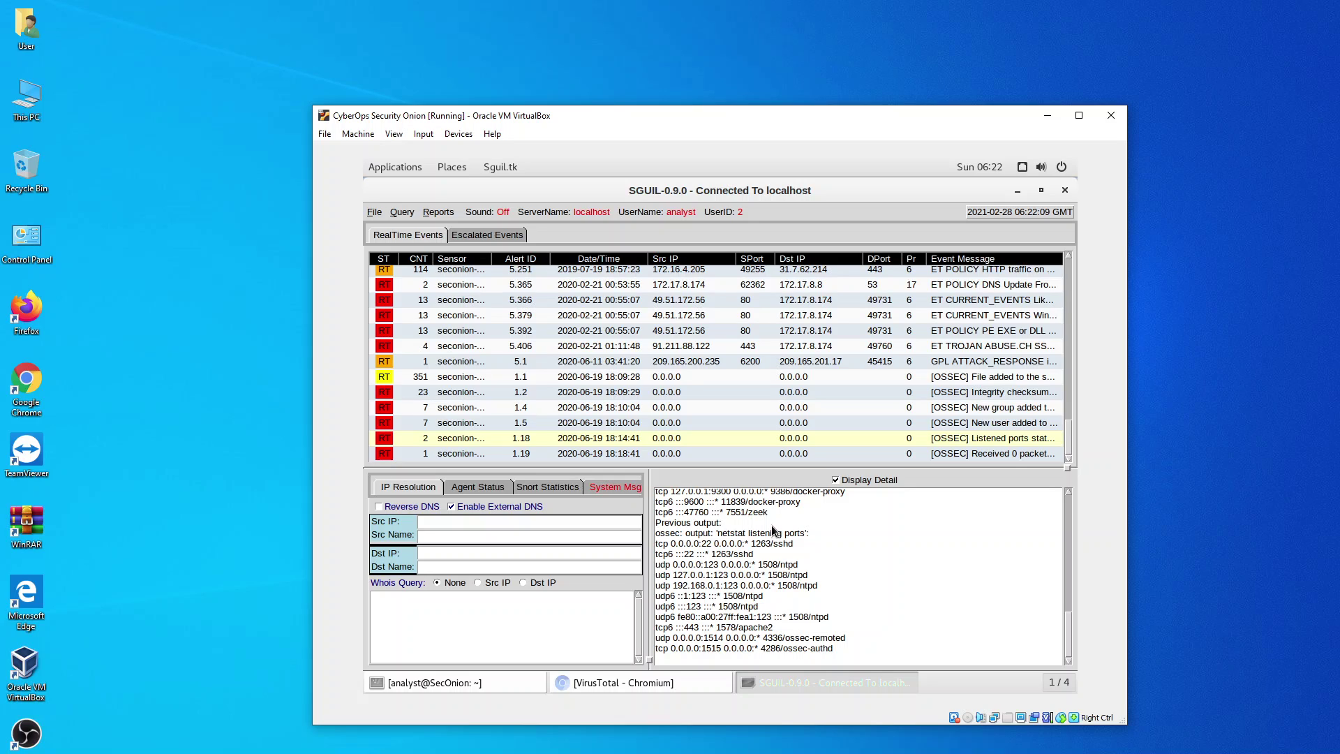
- Go through the OSSEC alerts from 1.19 up to 1.2 and examine the integrity checksum details of alert 1.2
{"action": "left_click", "coordinate": [977, 453]}
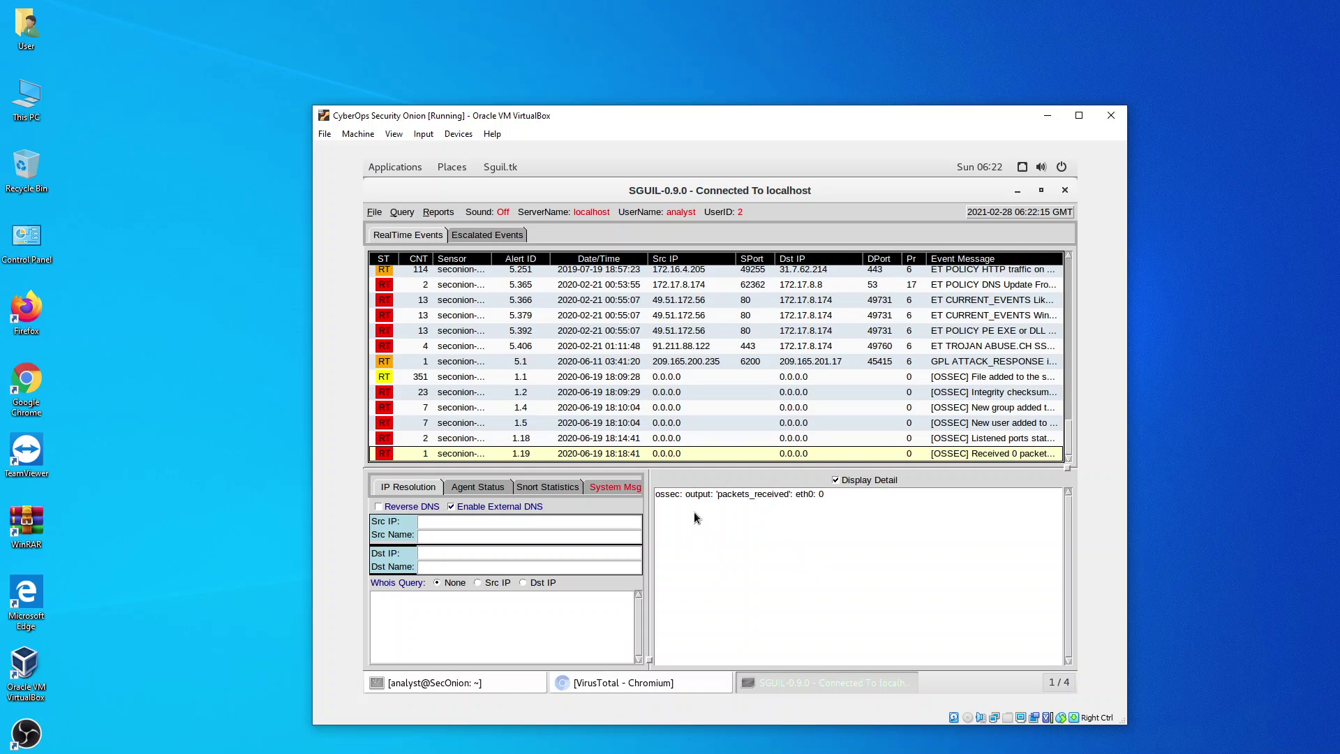
{"action": "left_click", "coordinate": [967, 438]}
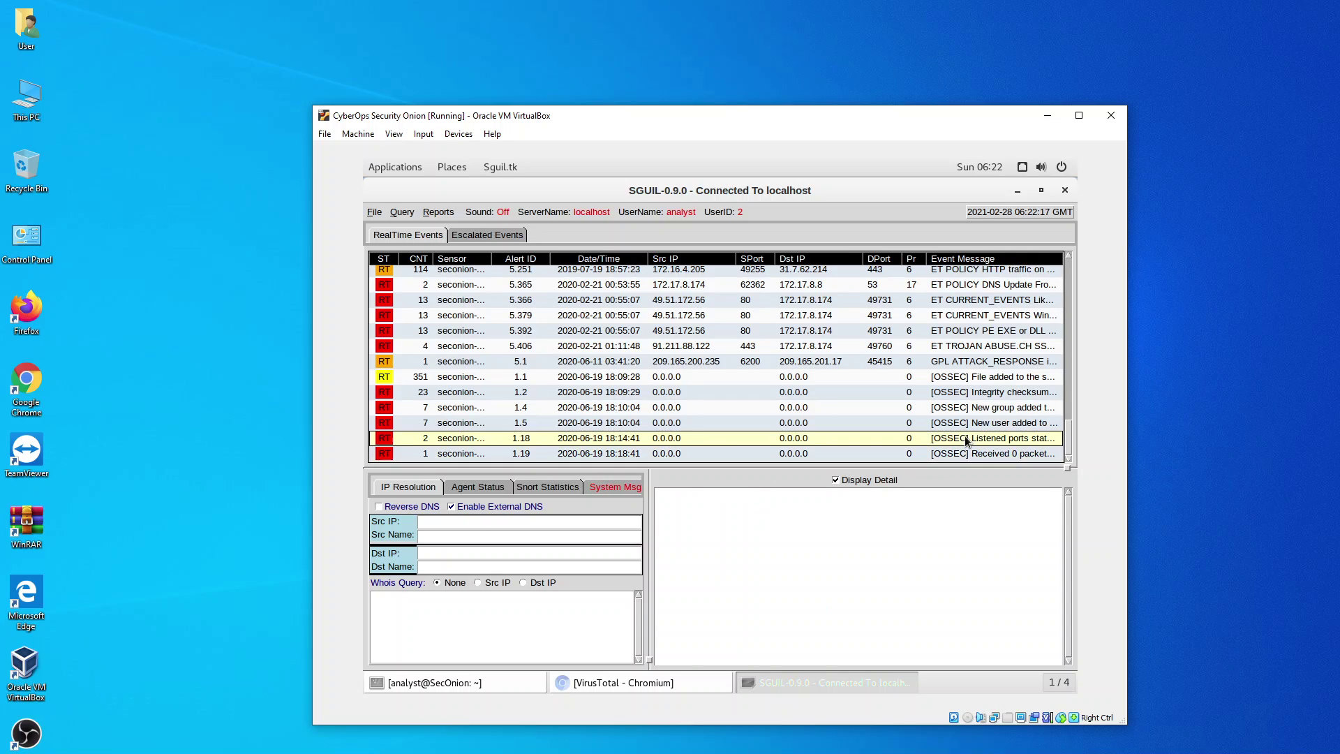
{"action": "left_click", "coordinate": [975, 423]}
{"action": "left_click", "coordinate": [976, 411]}
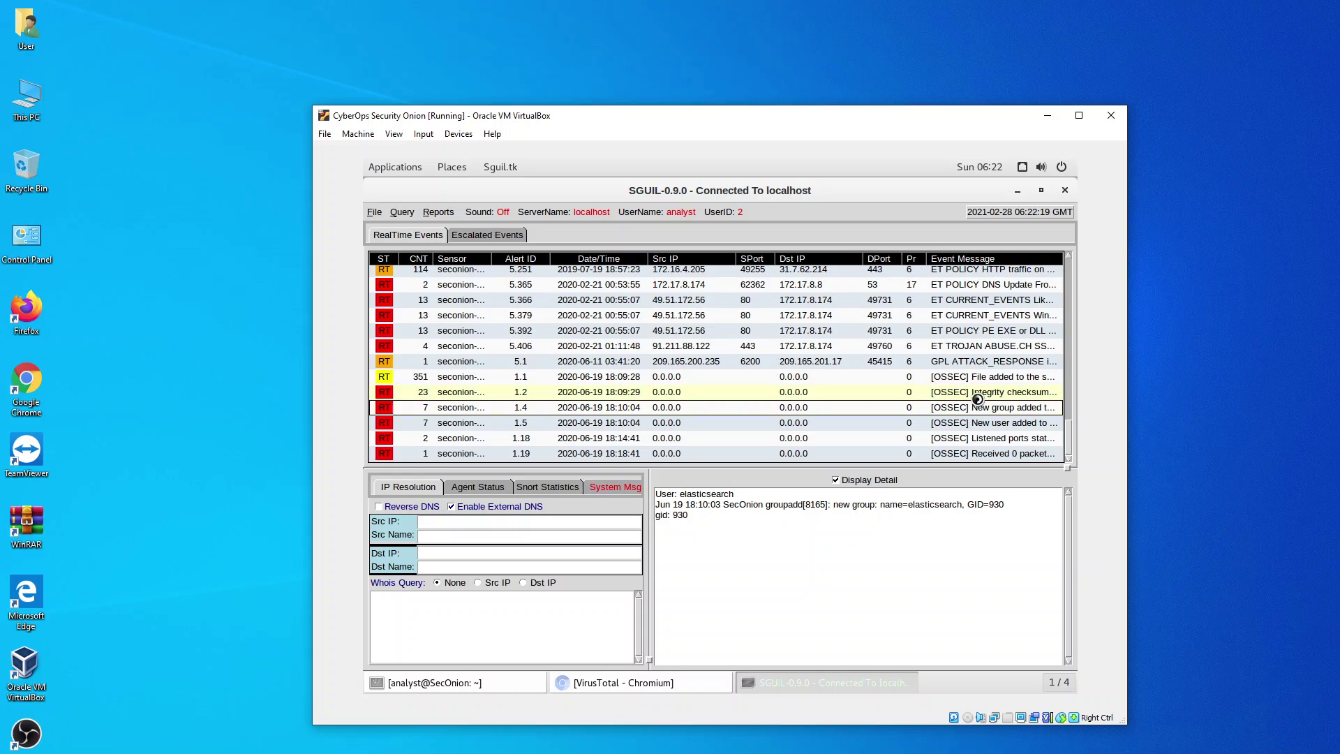
{"action": "left_click", "coordinate": [979, 398]}
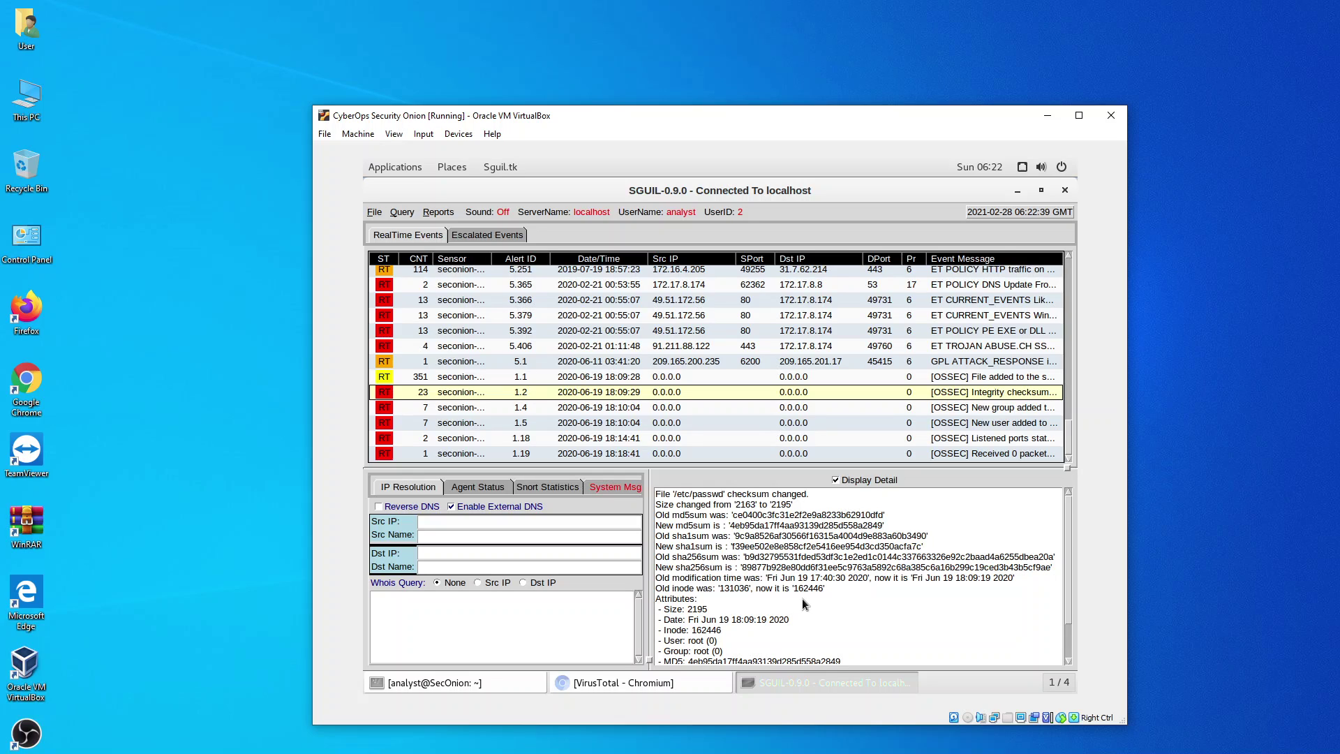
- Compare the event details of OSSEC alerts 1.4, 1.5 and 1.19, covering the new group, new user and received packets
{"action": "left_click", "coordinate": [963, 455]}
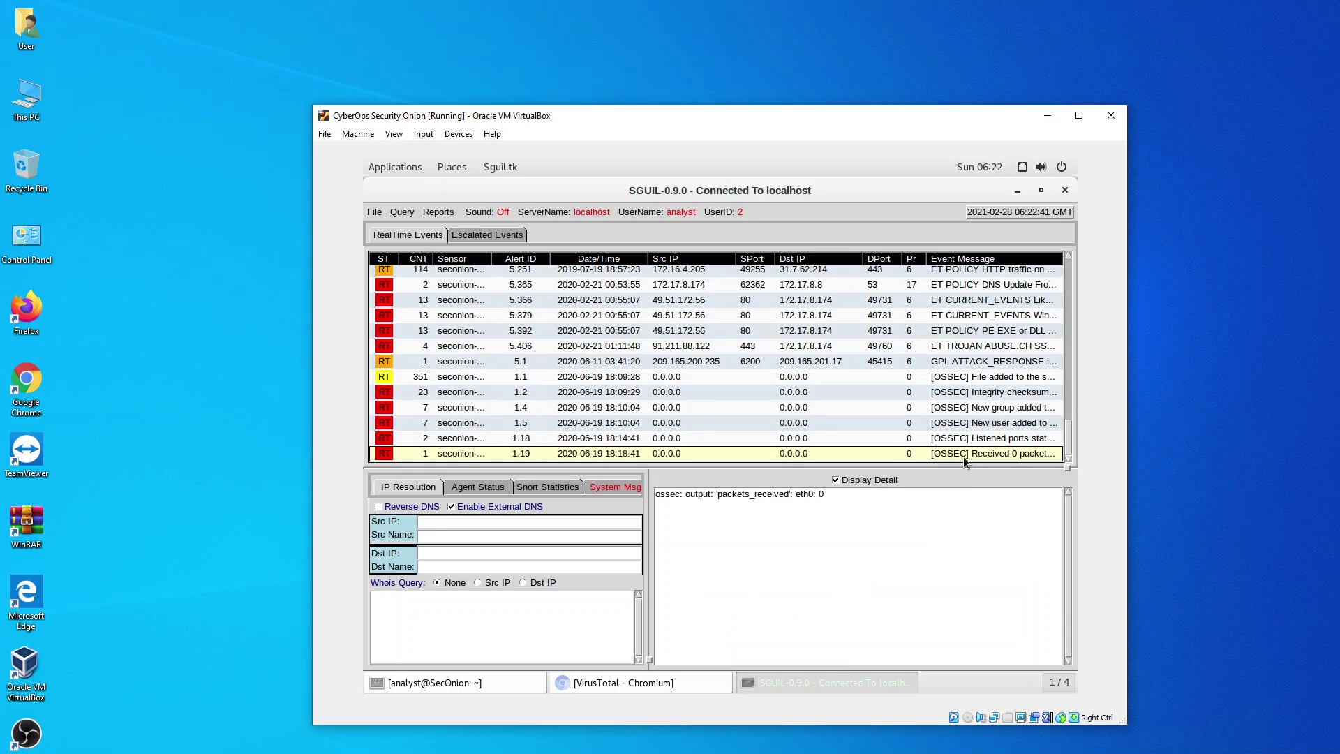
{"action": "left_click", "coordinate": [975, 409]}
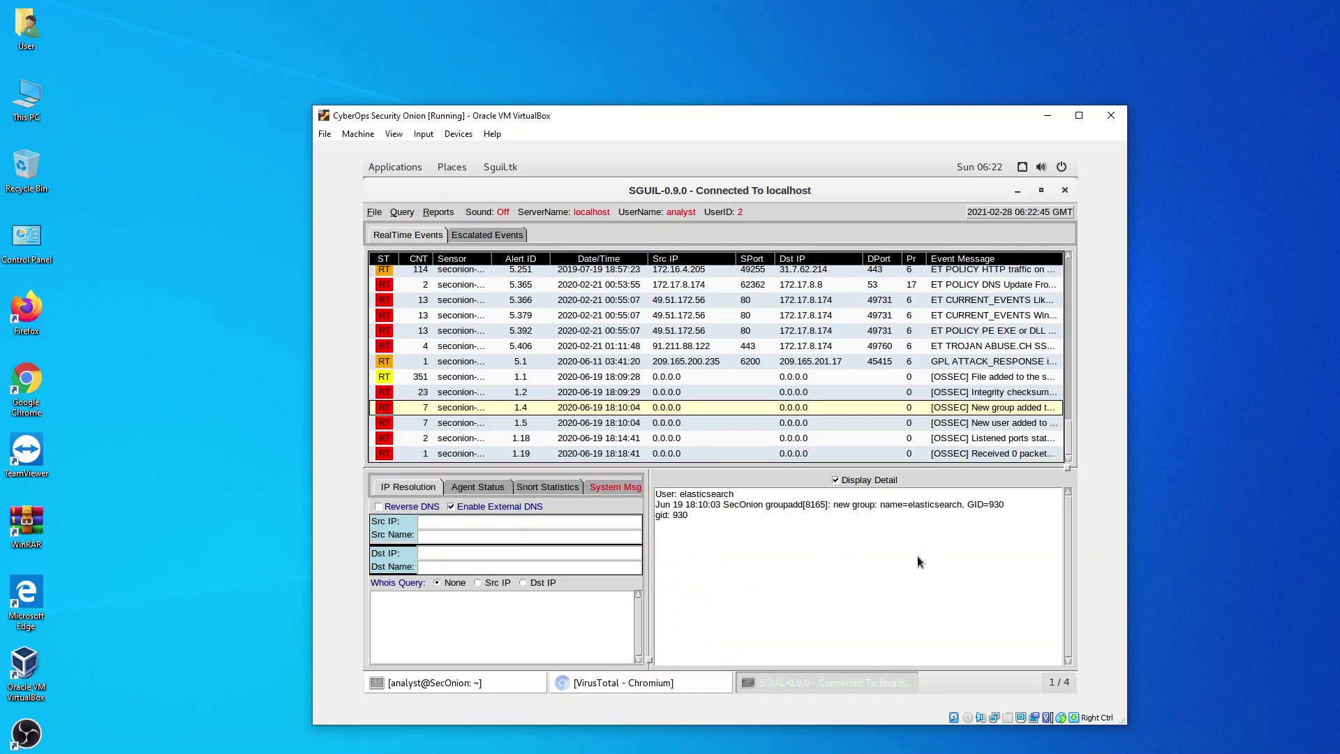
{"action": "left_click", "coordinate": [947, 456]}
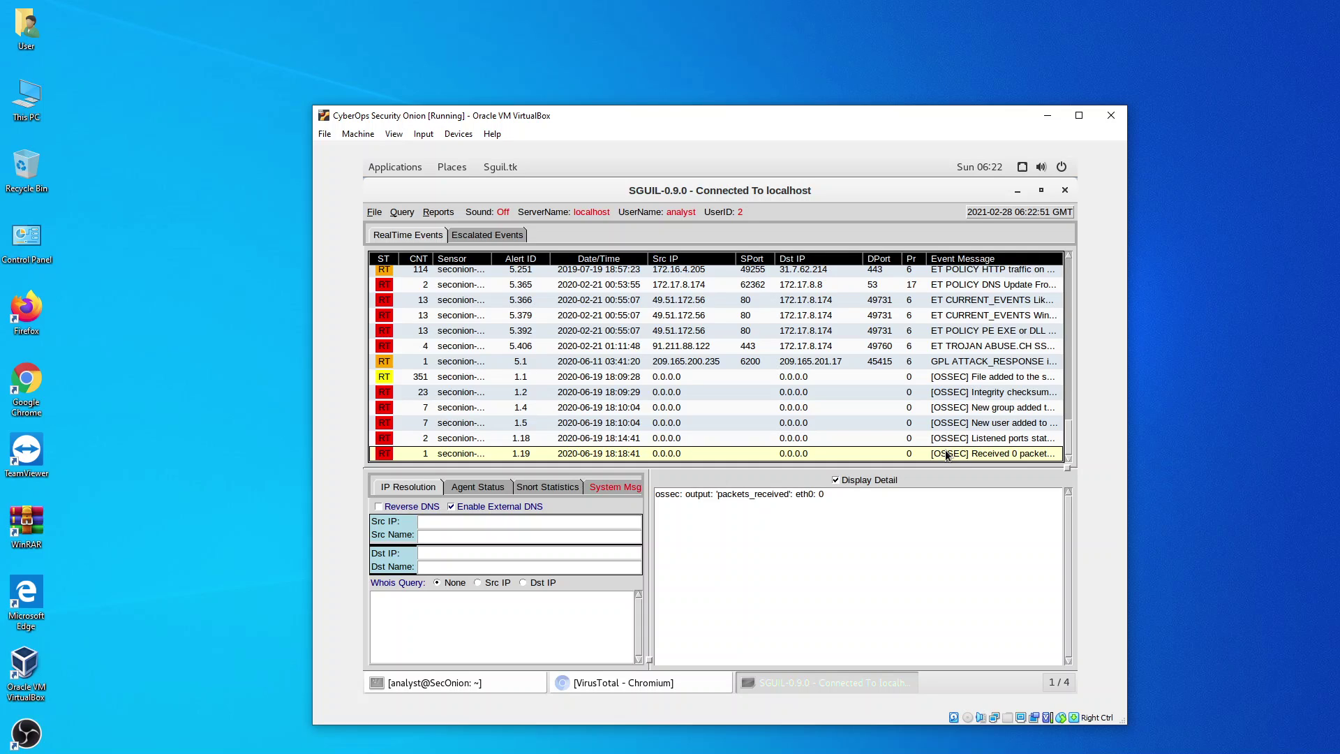
{"action": "left_click", "coordinate": [954, 438]}
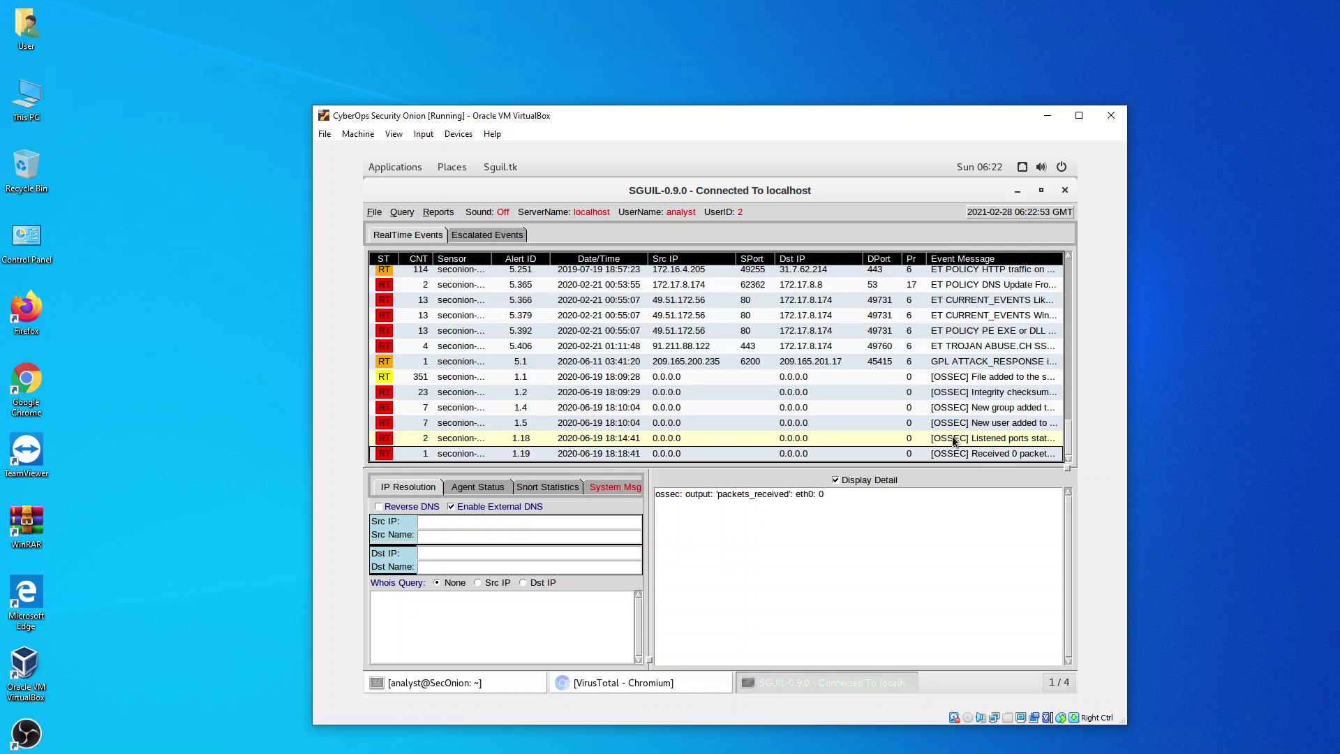
{"action": "left_click", "coordinate": [953, 423]}
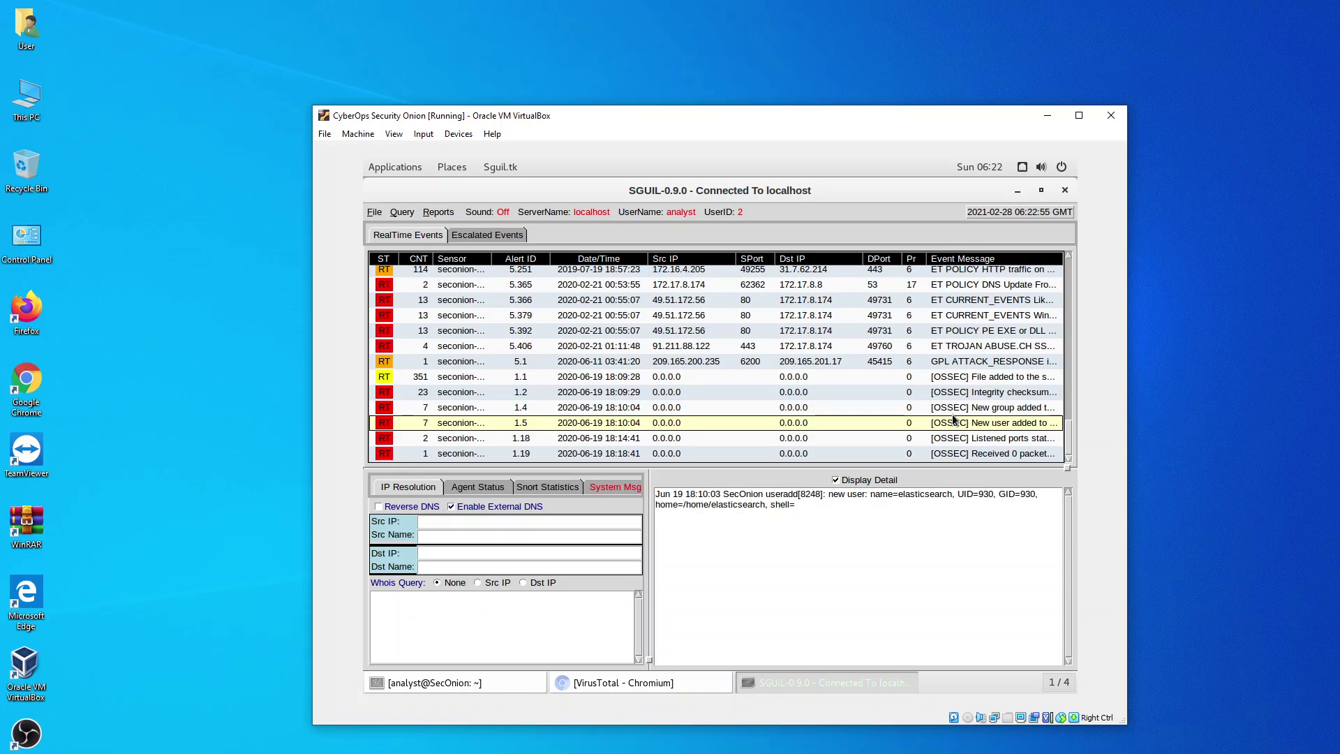
{"action": "key", "text": "Up"}
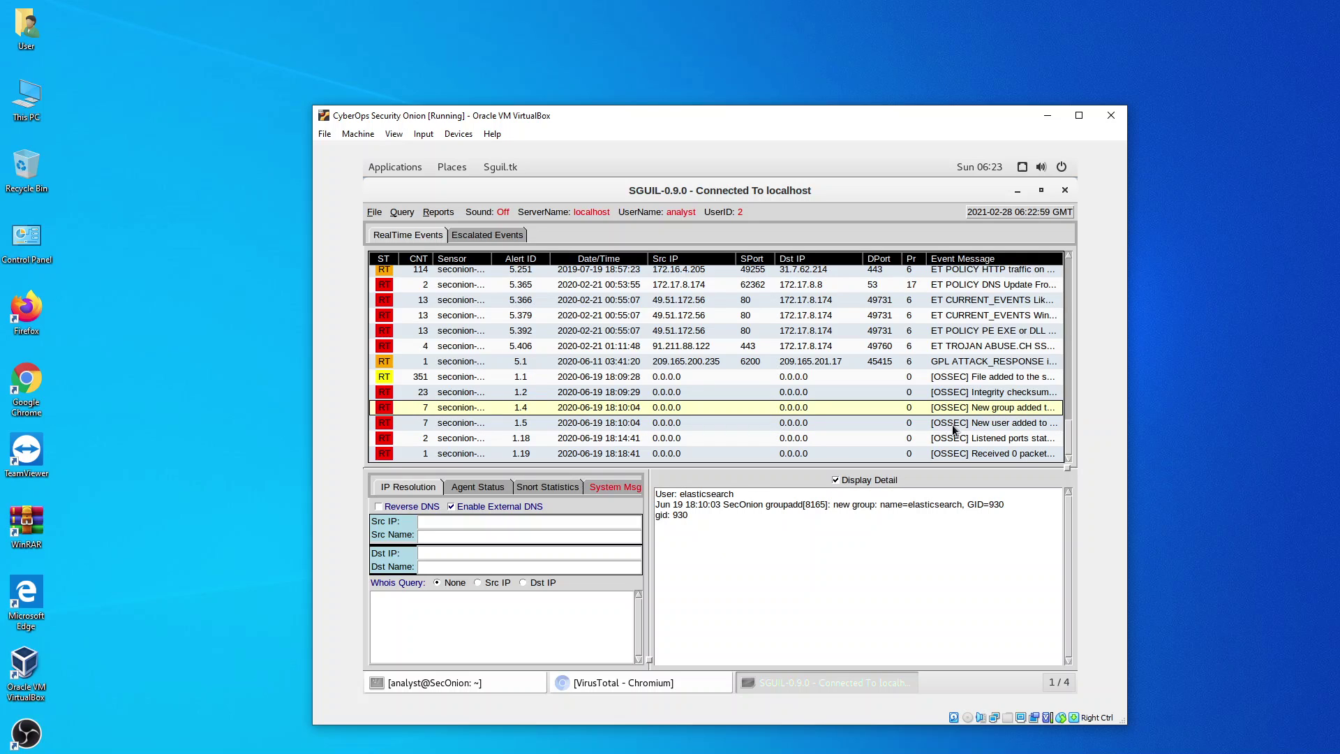
{"action": "left_click", "coordinate": [953, 428]}
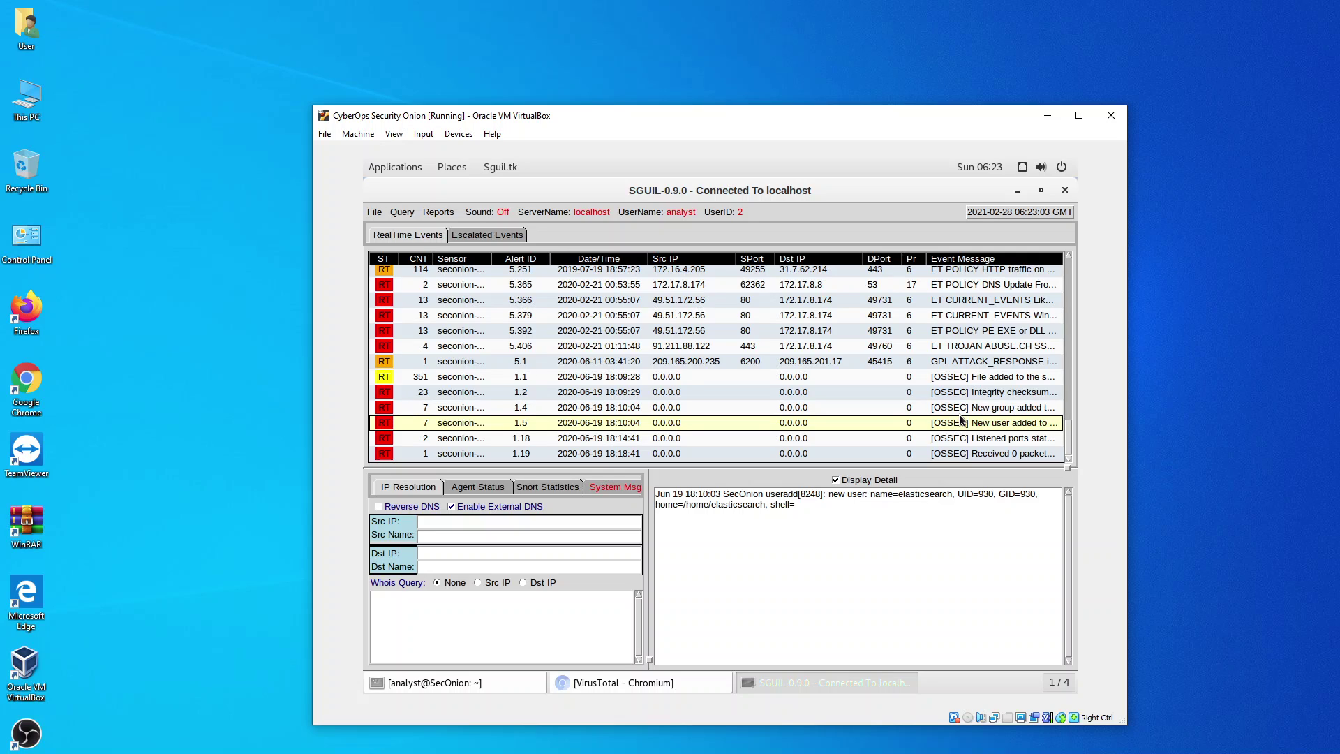
{"action": "key", "text": "Up"}
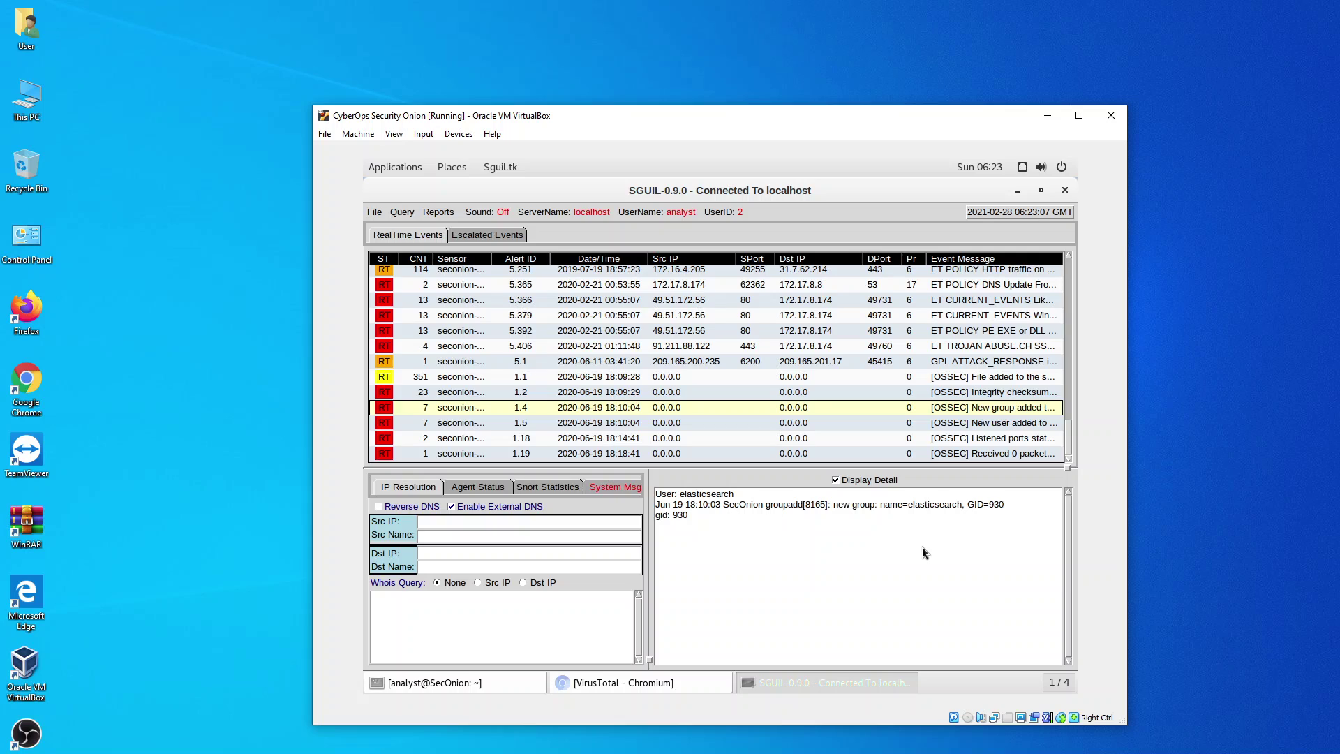
{"action": "left_click", "coordinate": [959, 453]}
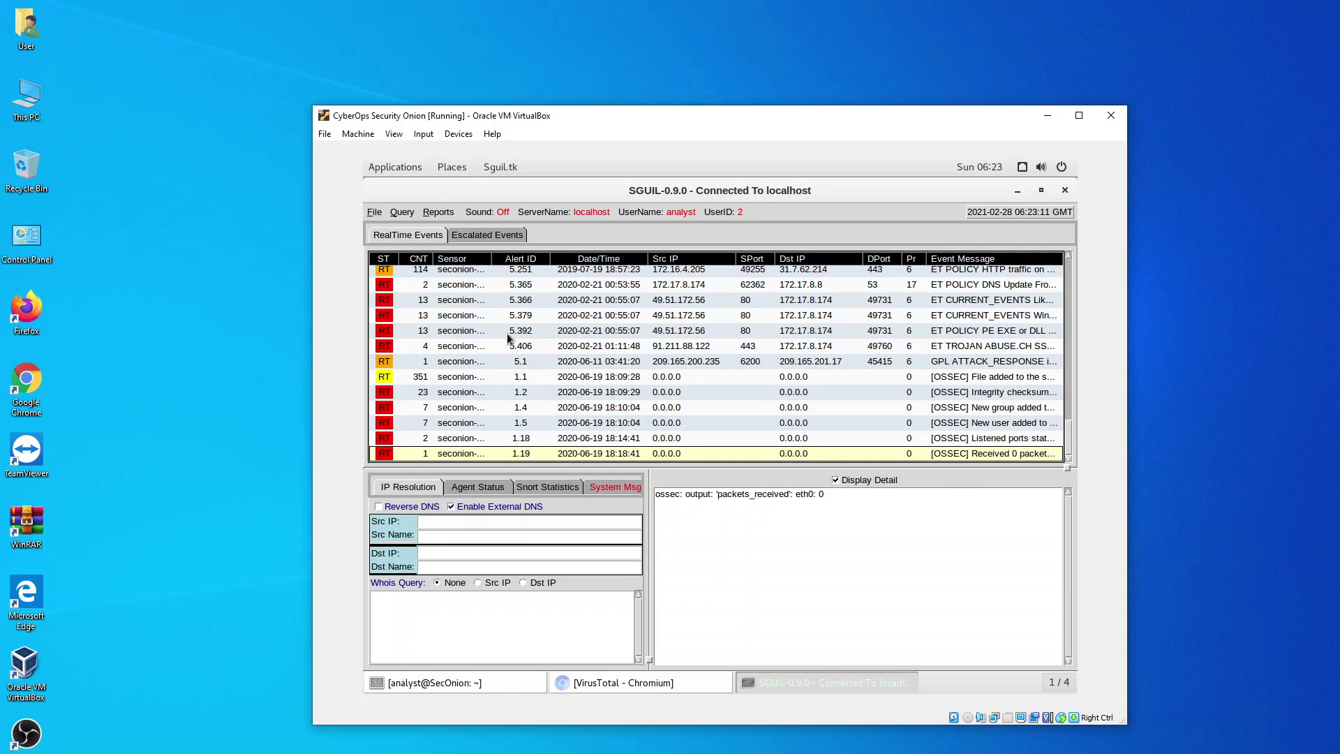
- Widen the Sensor column to fit the full sensor names and try to open the transcript of OSSEC alert 1.19
{"action": "left_click_drag", "start_coordinate": [492, 259], "coordinate": [569, 270]}
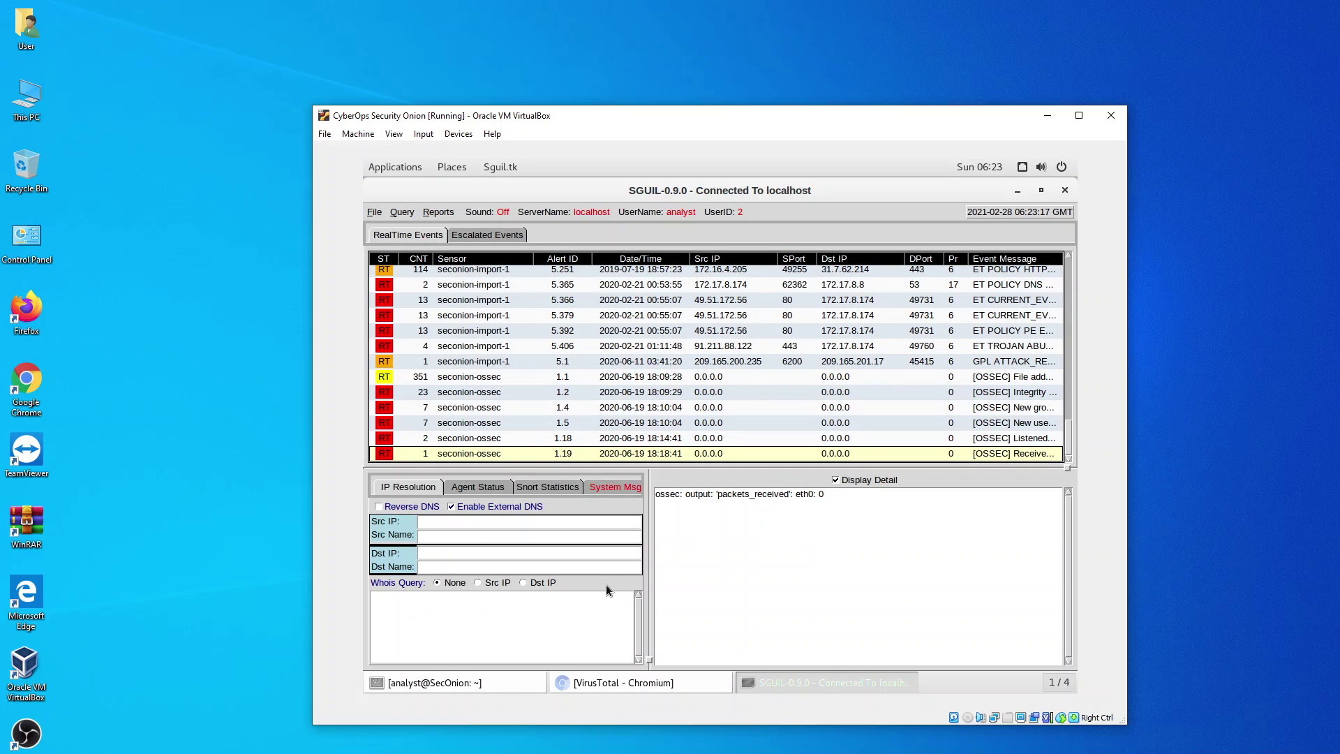
{"action": "right_click", "coordinate": [571, 455]}
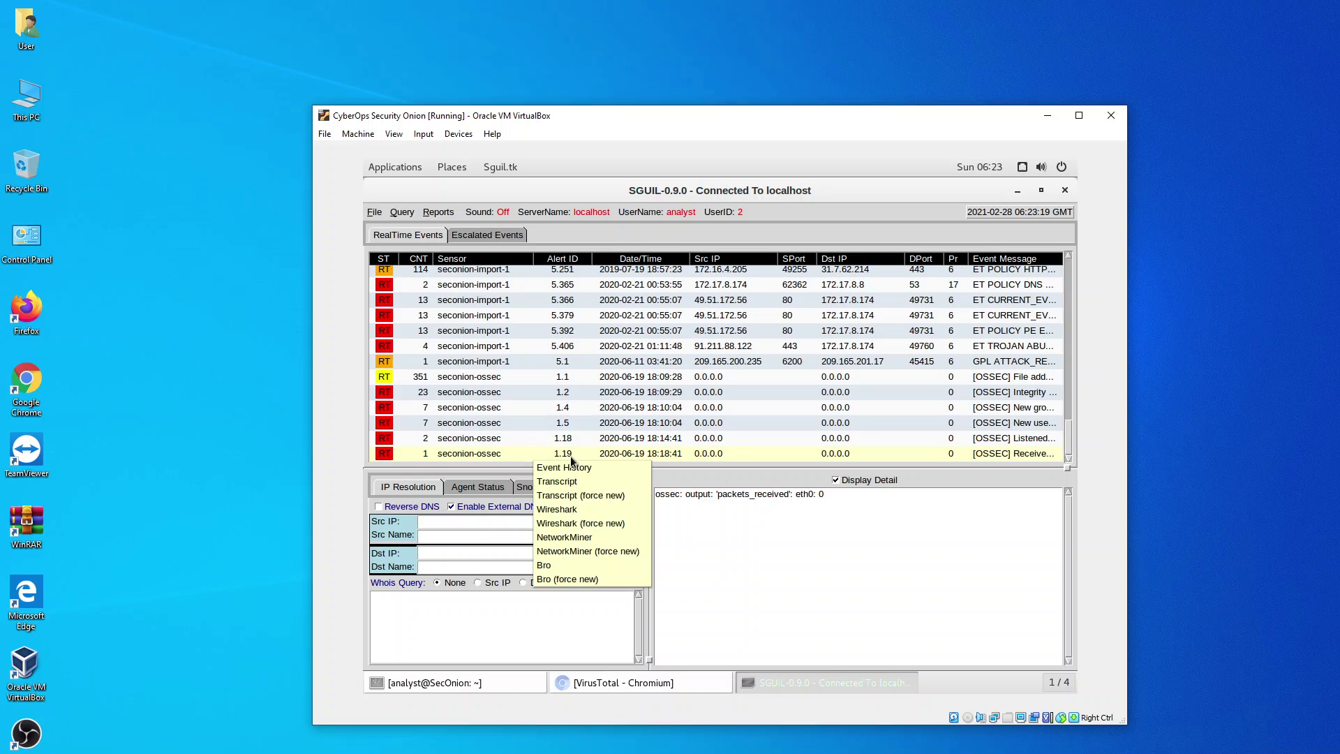
{"action": "left_click", "coordinate": [569, 481]}
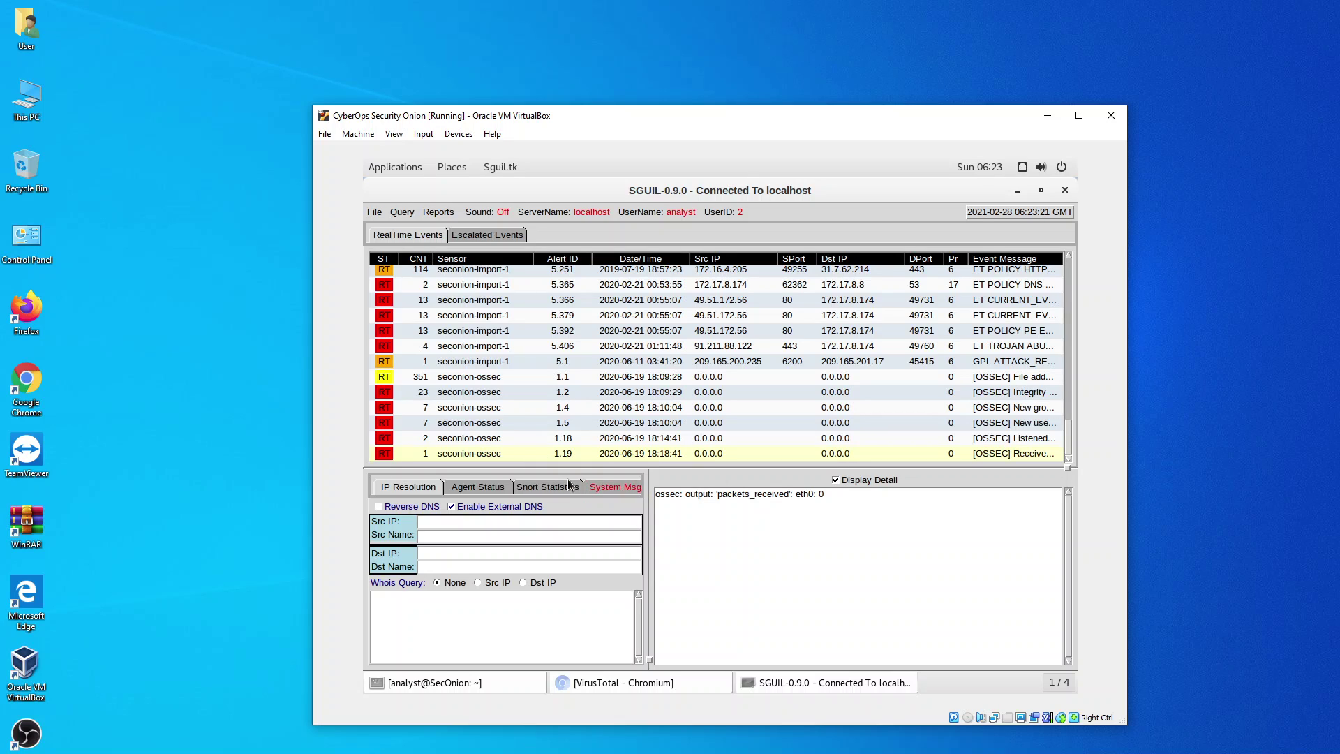
{"action": "left_click", "coordinate": [711, 480]}
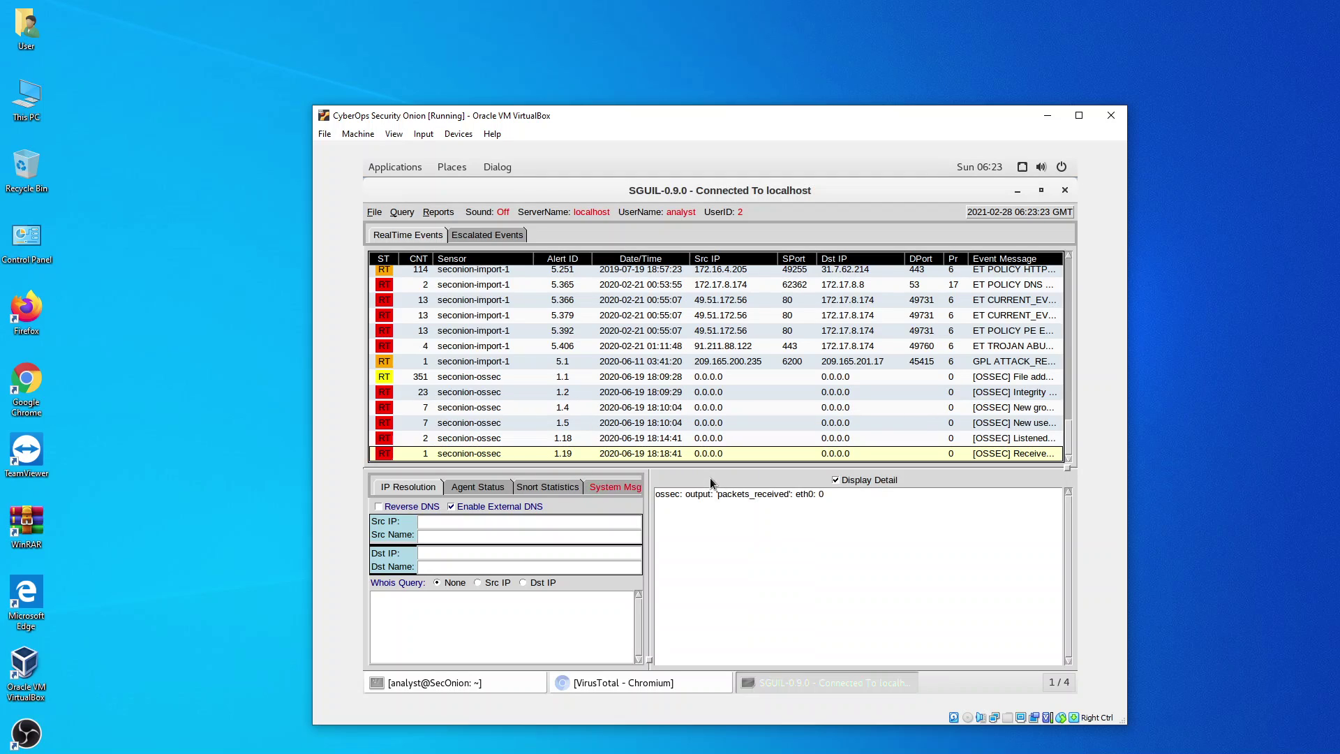
- View the event history of OSSEC alert 1.19 and close it
{"action": "right_click", "coordinate": [564, 455]}
{"action": "left_click", "coordinate": [569, 467]}
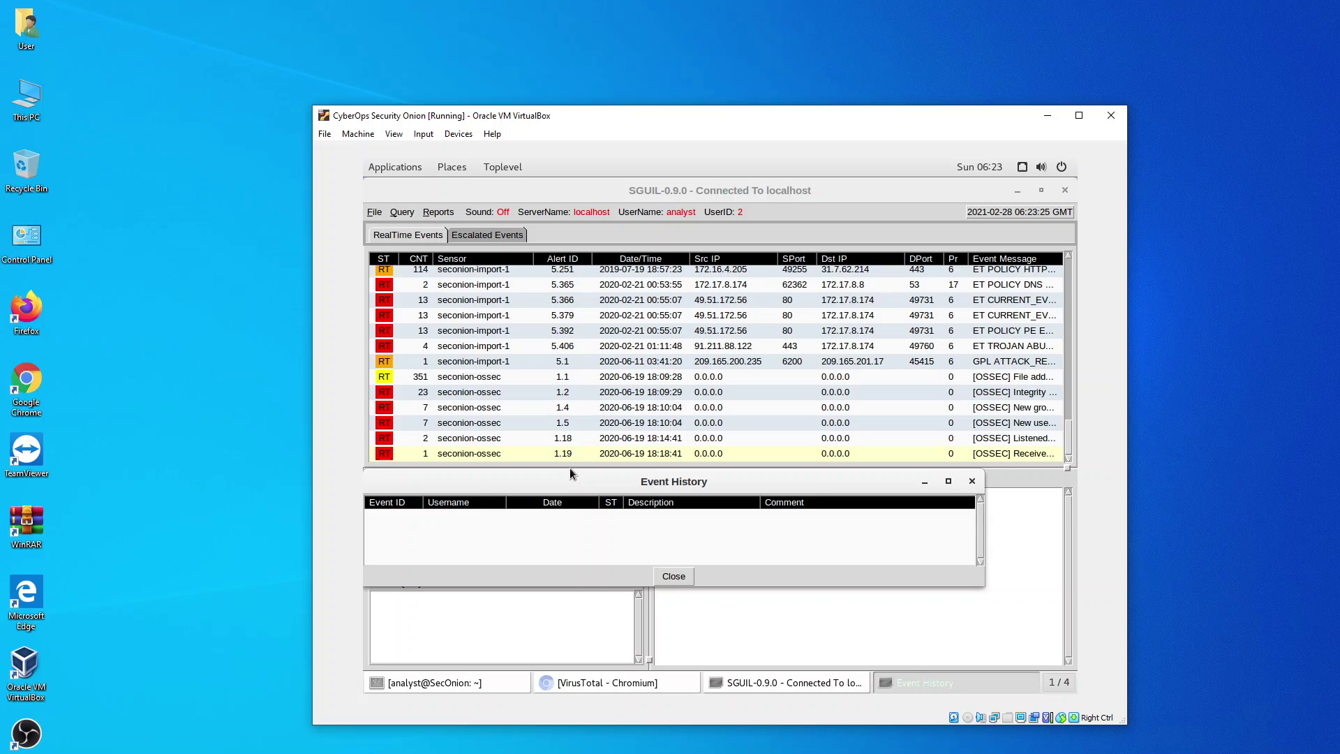
{"action": "left_click", "coordinate": [670, 580]}
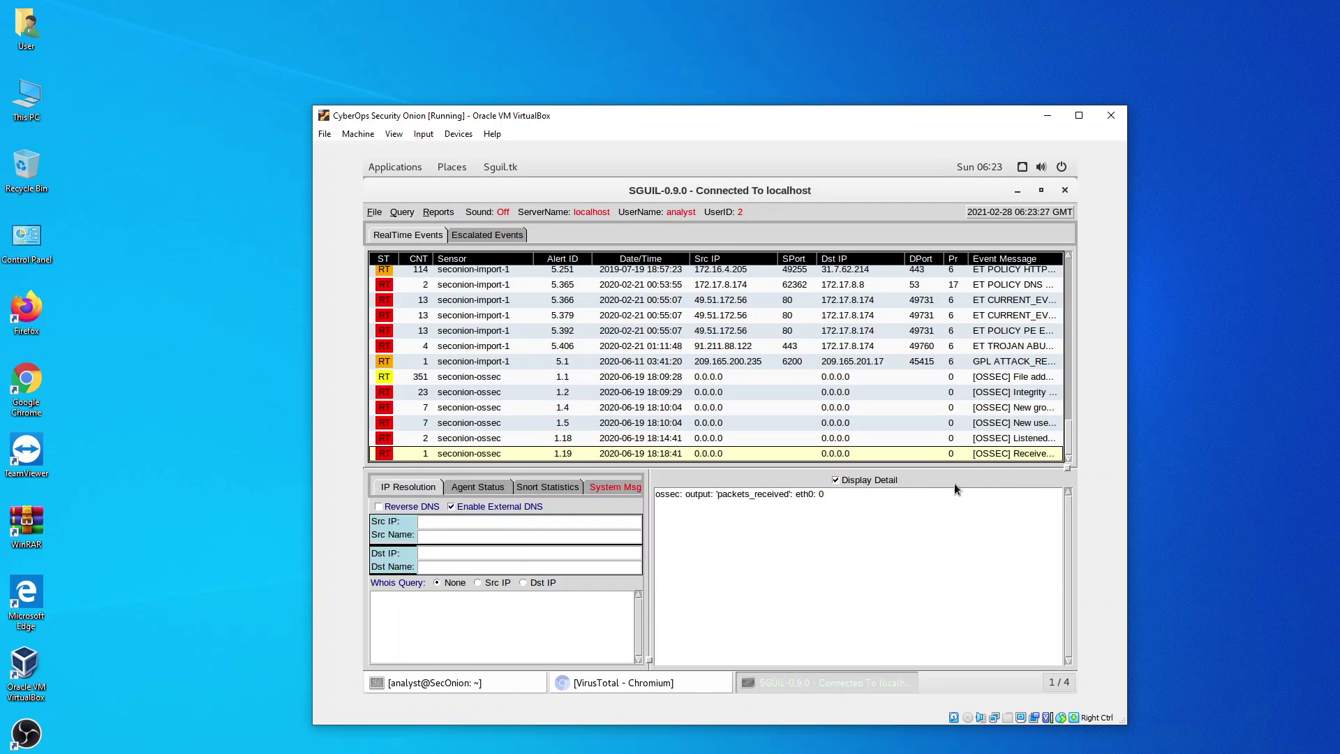
- Review the event details of OSSEC alerts 1.18, 1.5 and 1.4 again, covering listening ports, new user and new group
{"action": "left_click", "coordinate": [1000, 440]}
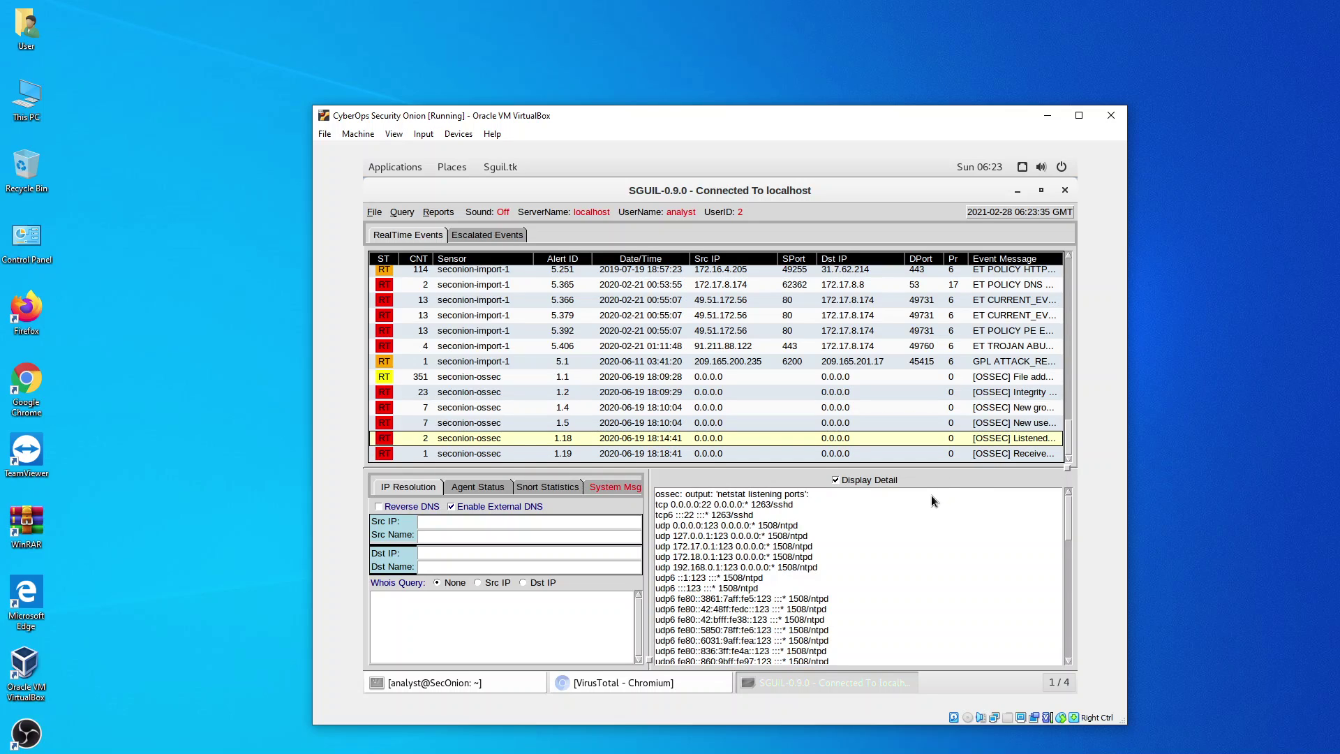
{"action": "left_click", "coordinate": [1006, 423]}
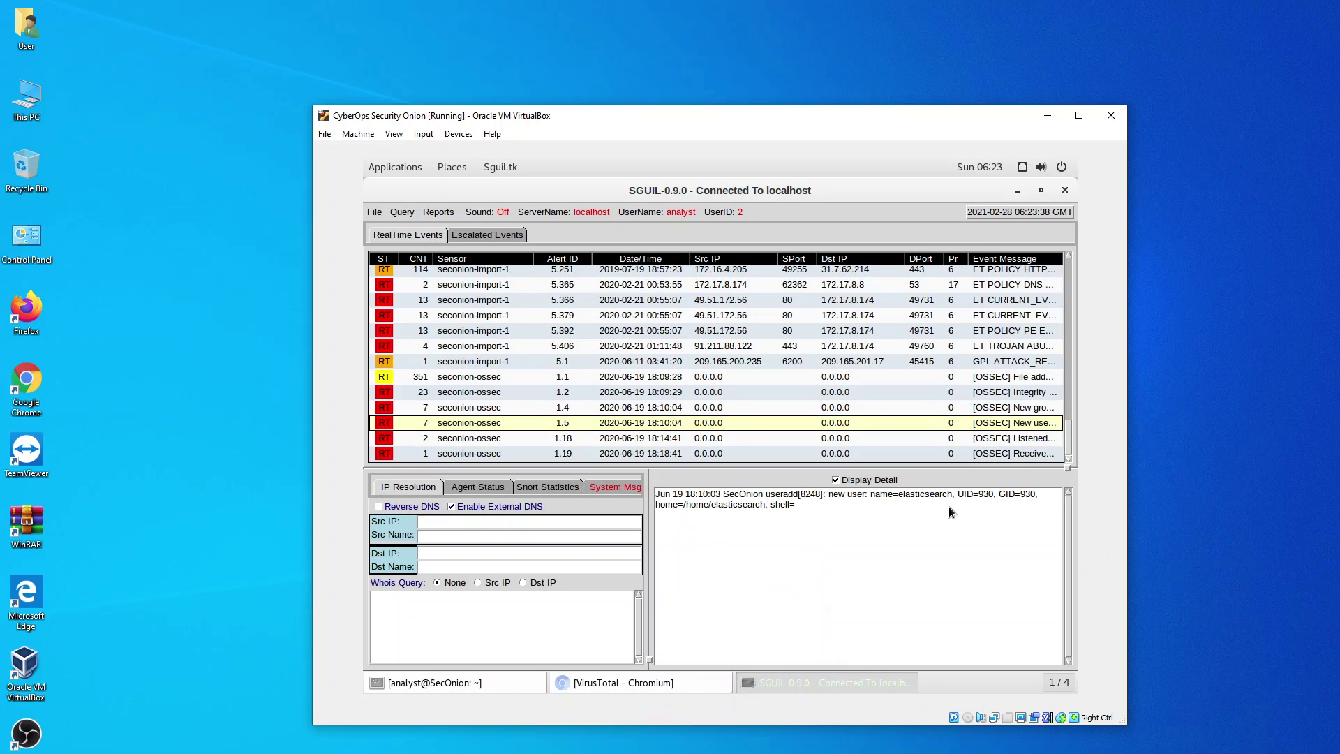
{"action": "left_click", "coordinate": [1002, 410]}
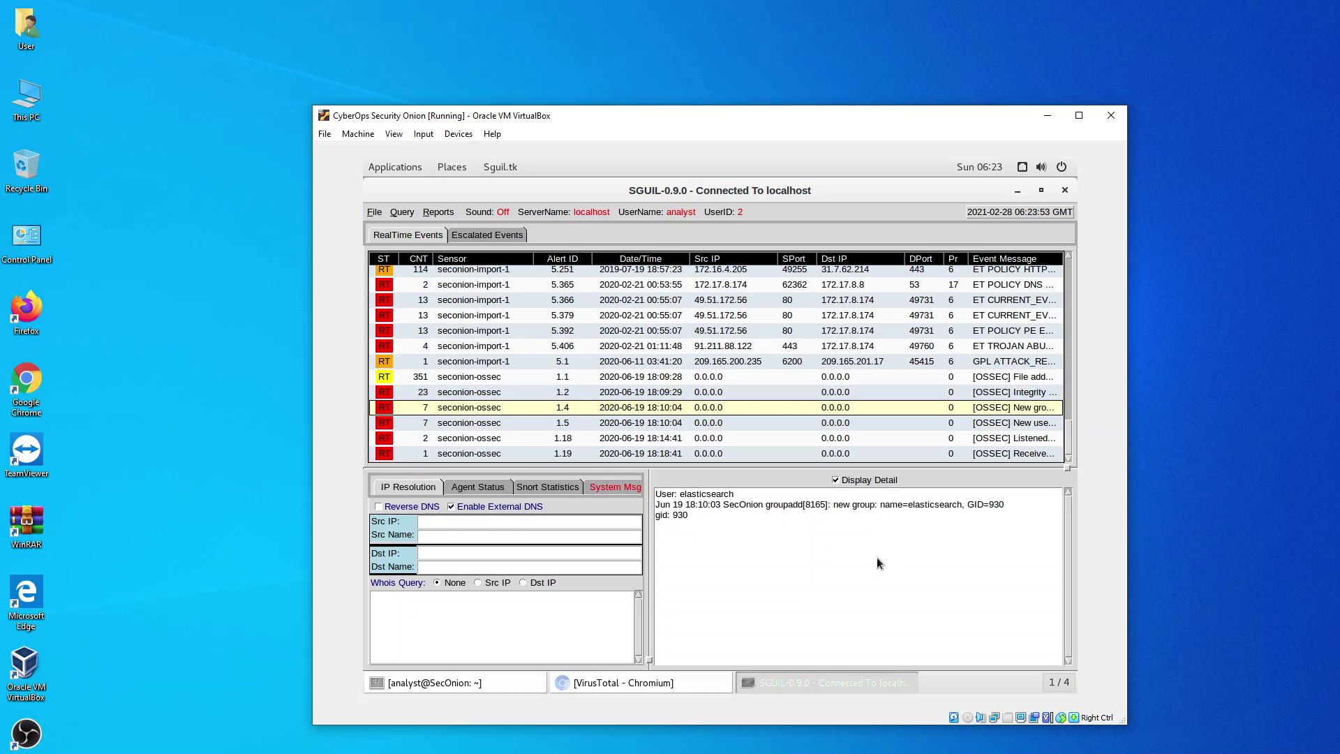
- Switch to VirusTotal in Chromium, search its URL scanner for .top, and return to the URL search page
{"action": "left_click", "coordinate": [676, 675]}
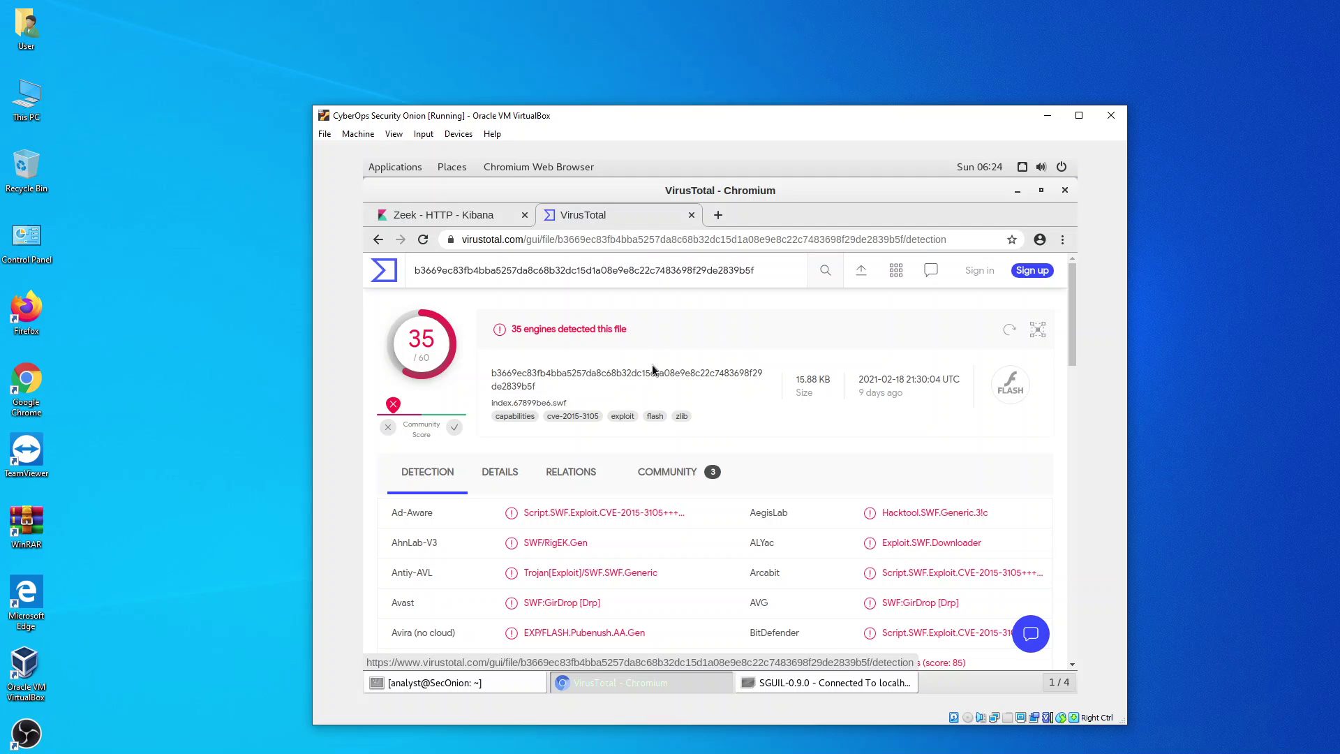
{"action": "left_click", "coordinate": [377, 238]}
{"action": "left_click", "coordinate": [715, 465]}
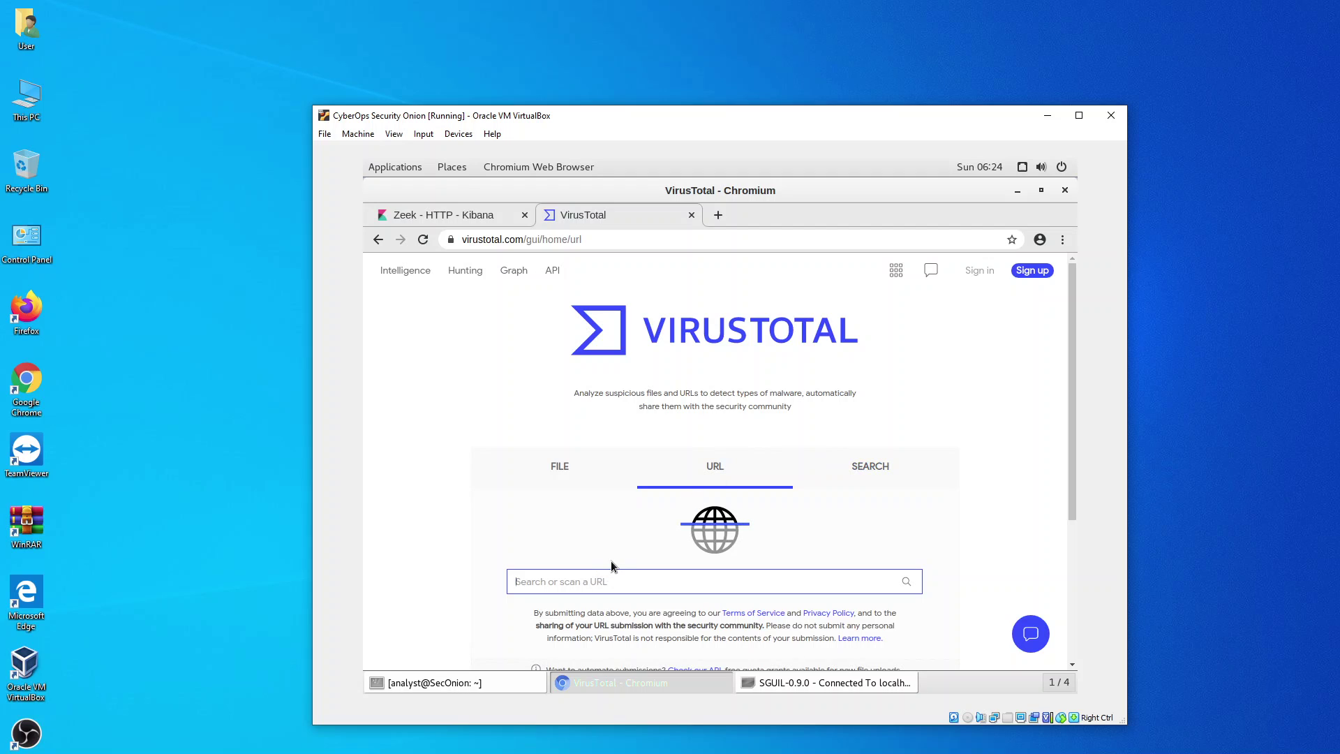
{"action": "type", "text": ".top"}
{"action": "key", "text": "Return"}
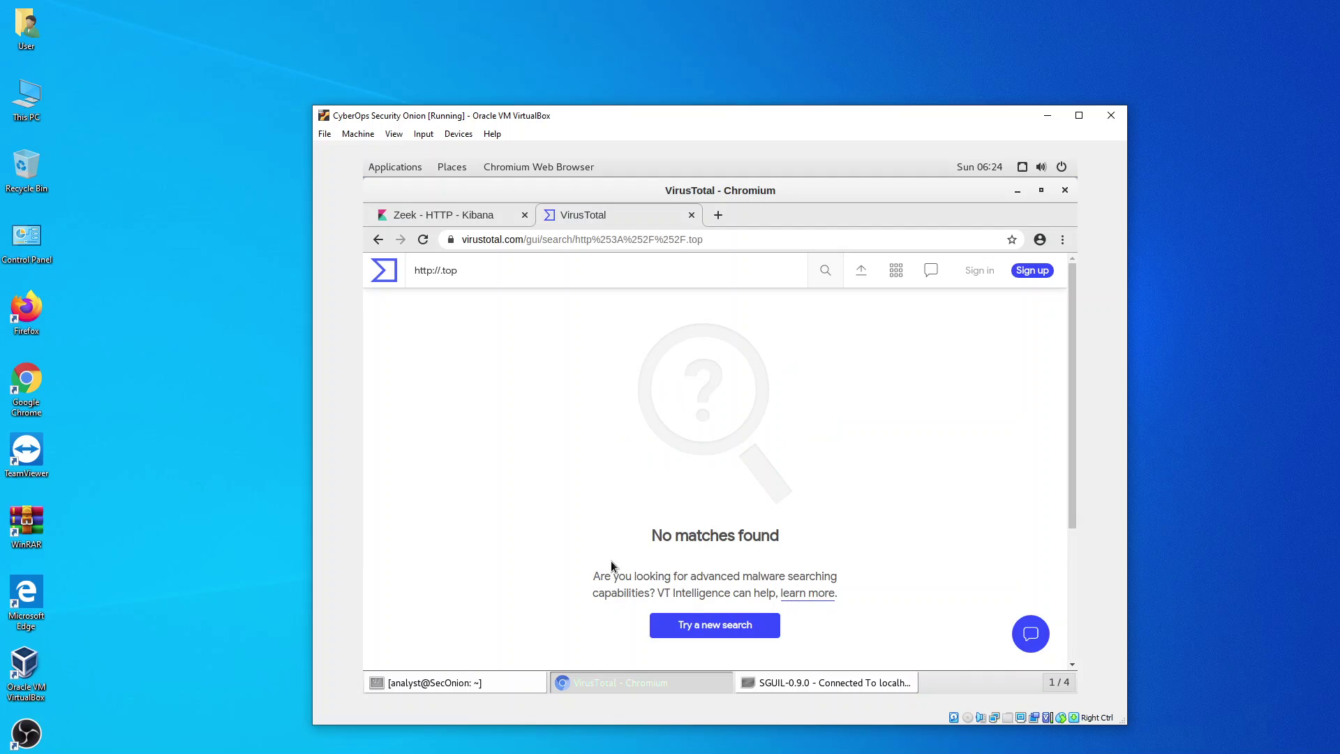
{"action": "left_click", "coordinate": [377, 239]}
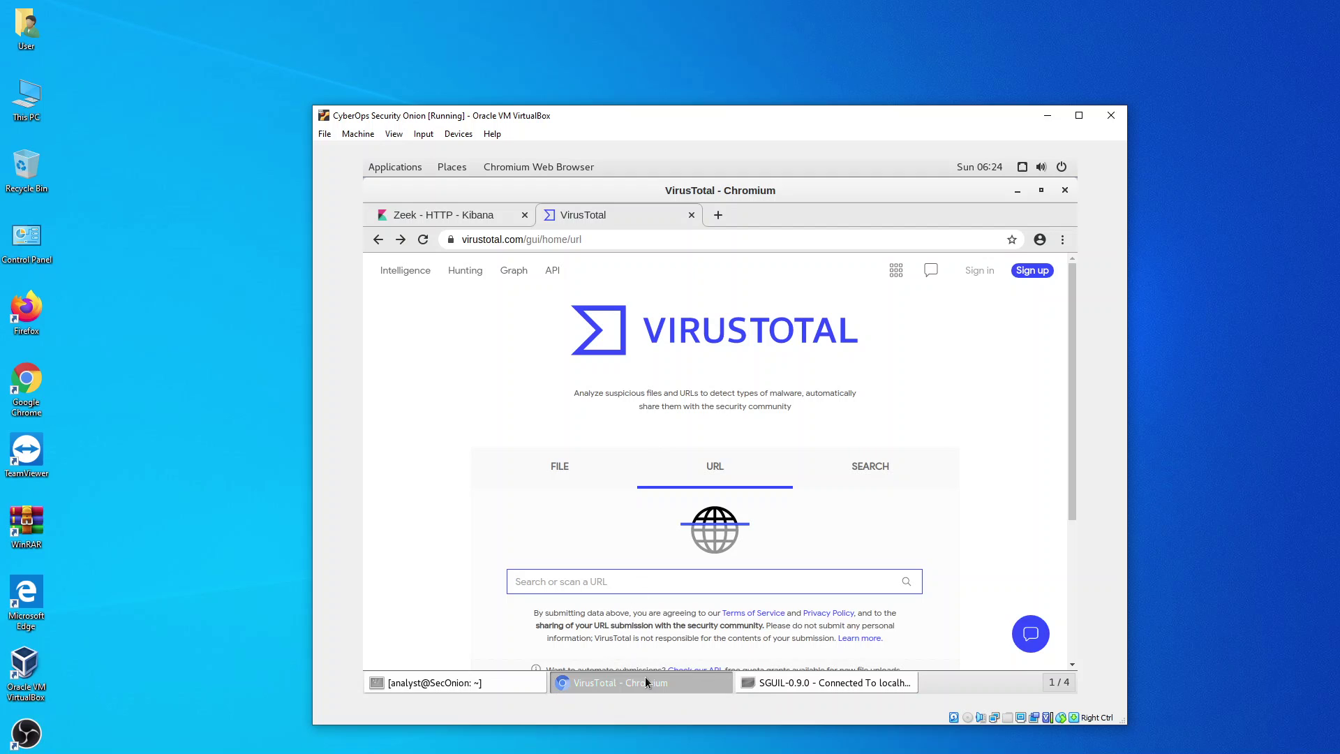
- Return to Sguil and look through the rules and packet data of alerts 5.392, 5.1 and 5.406
{"action": "left_click", "coordinate": [782, 686]}
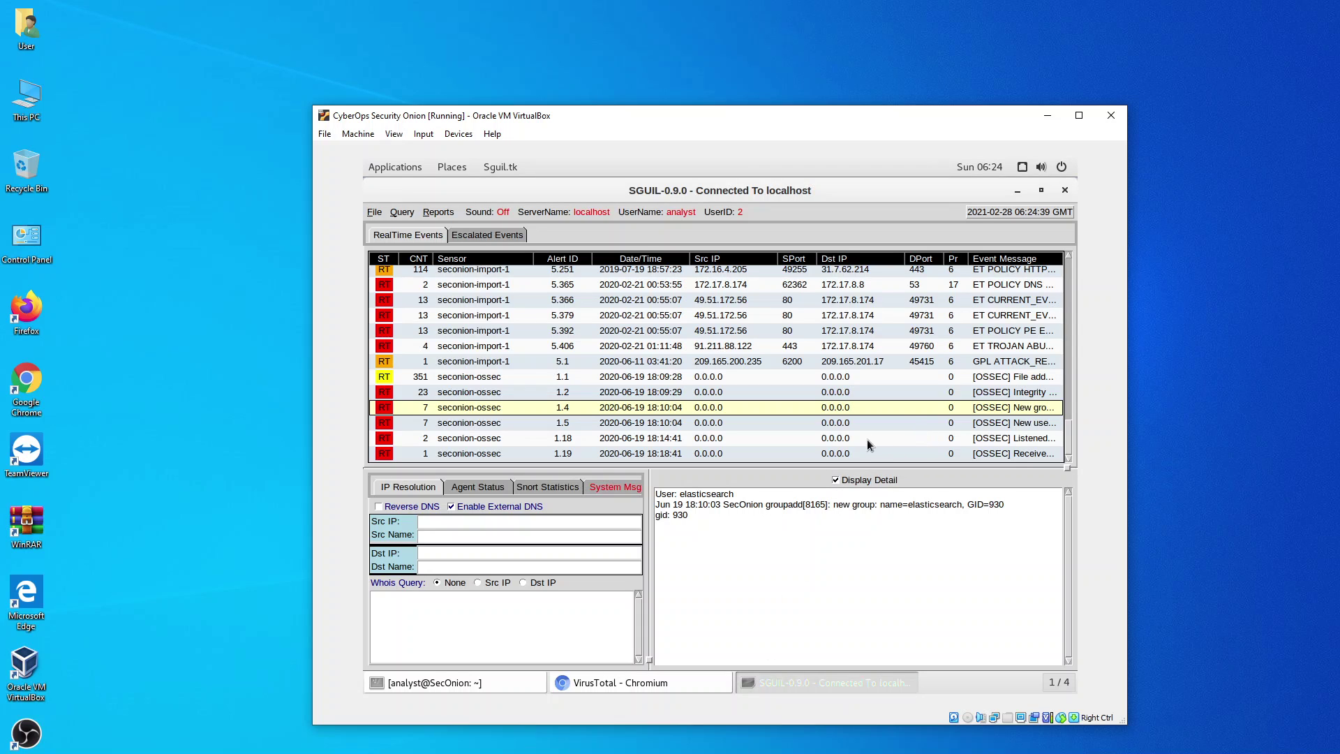
{"action": "left_click", "coordinate": [895, 329]}
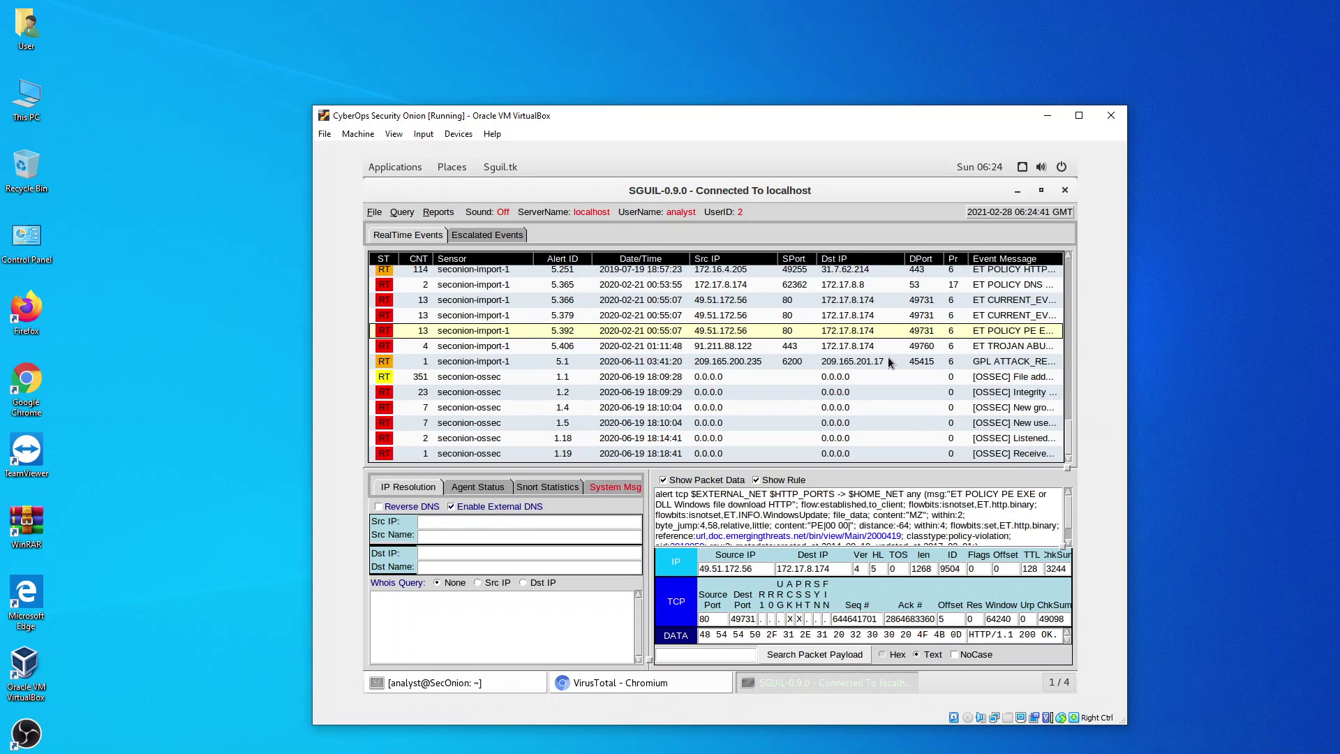
{"action": "left_click", "coordinate": [888, 359]}
{"action": "left_click", "coordinate": [882, 342]}
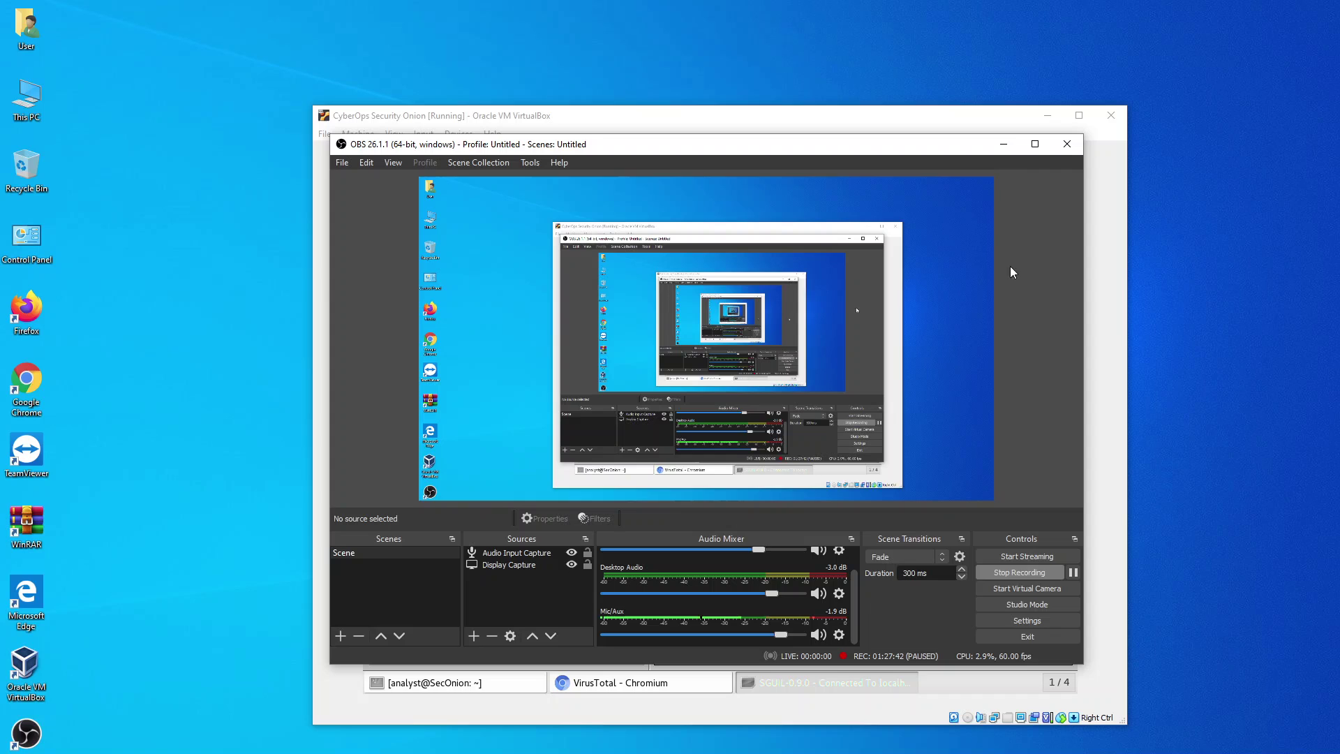
{"action": "left_click", "coordinate": [1002, 145]}
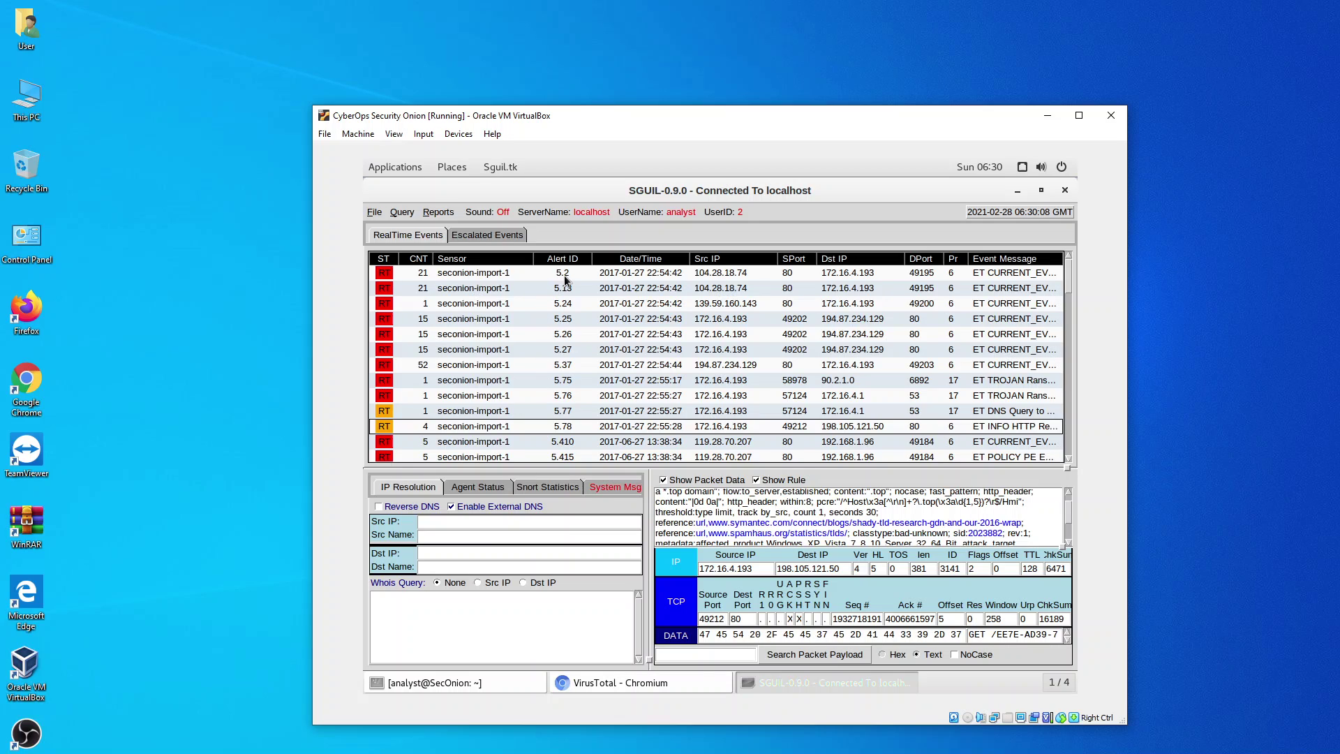
- Compare the rules and packet data of alerts 5.76, 5.77 and 5.78 concerning the .top domain traffic
{"action": "left_click", "coordinate": [575, 412]}
{"action": "left_click", "coordinate": [575, 396]}
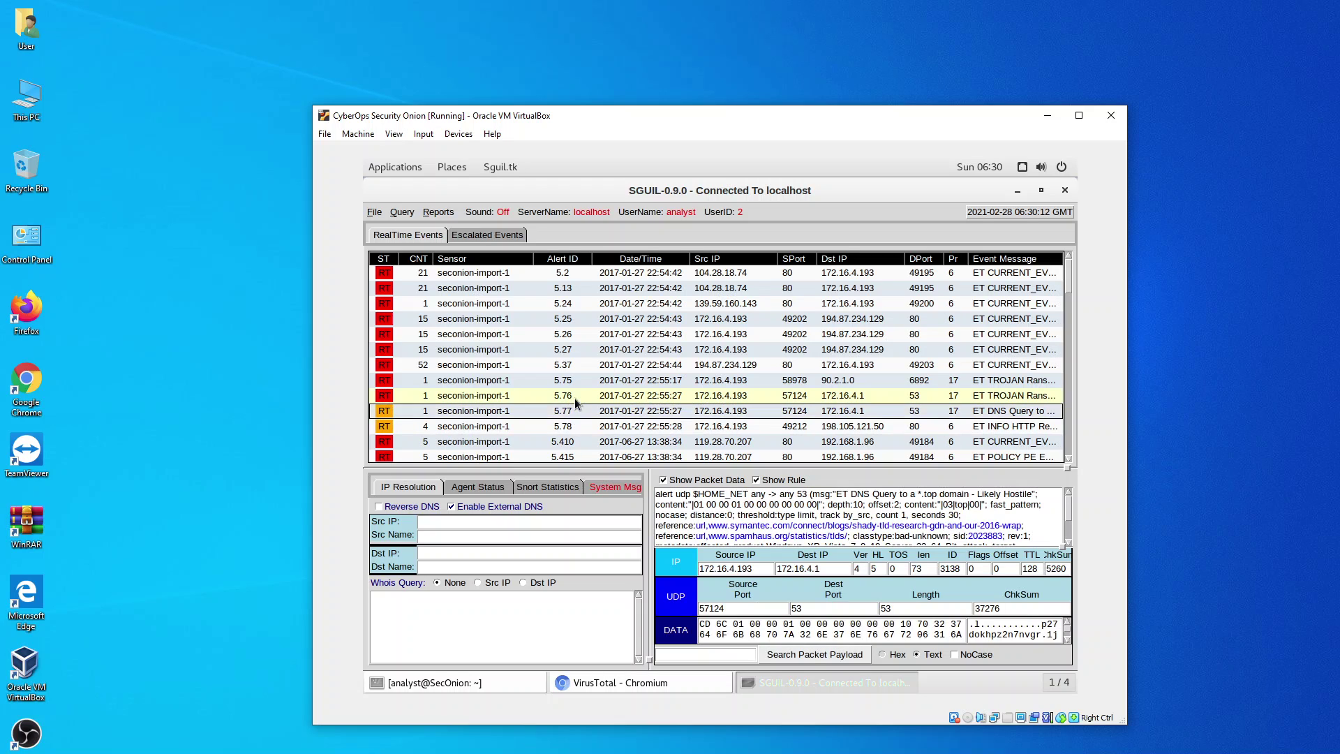
{"action": "left_click", "coordinate": [575, 426]}
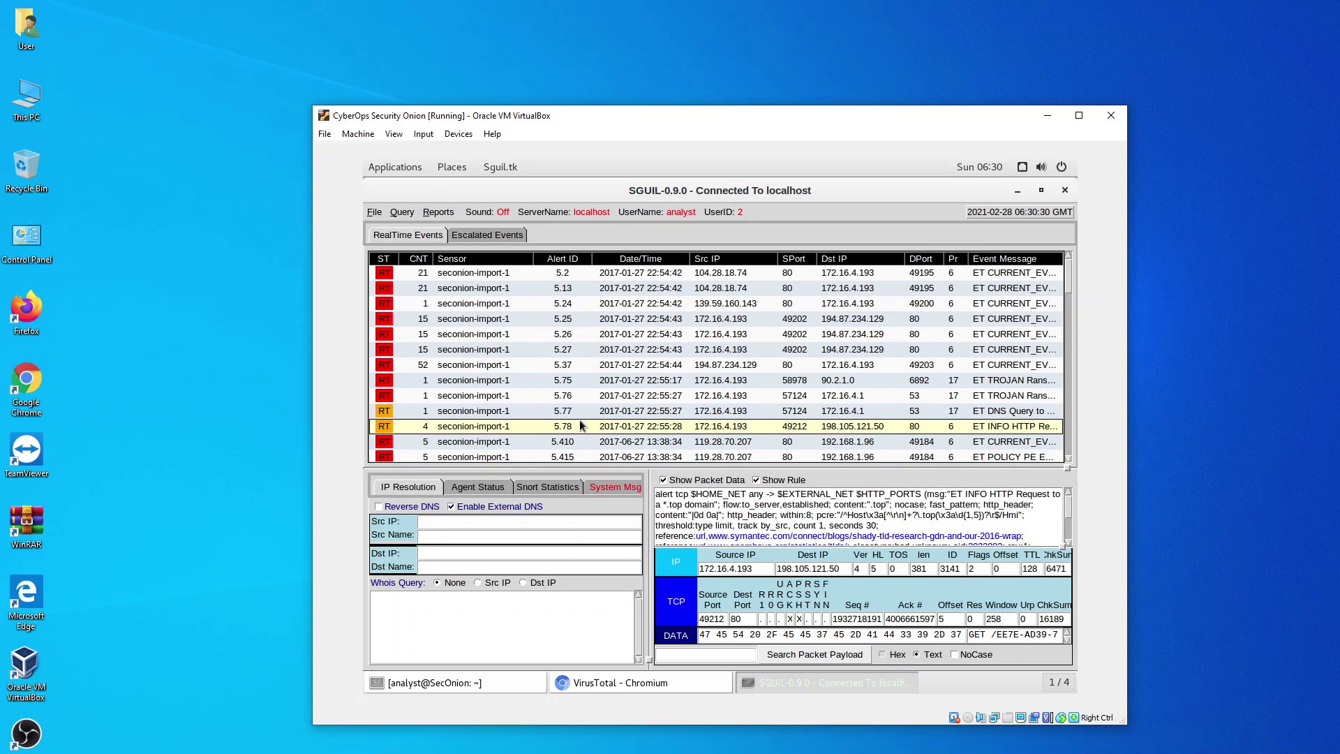
{"action": "left_click", "coordinate": [1007, 411]}
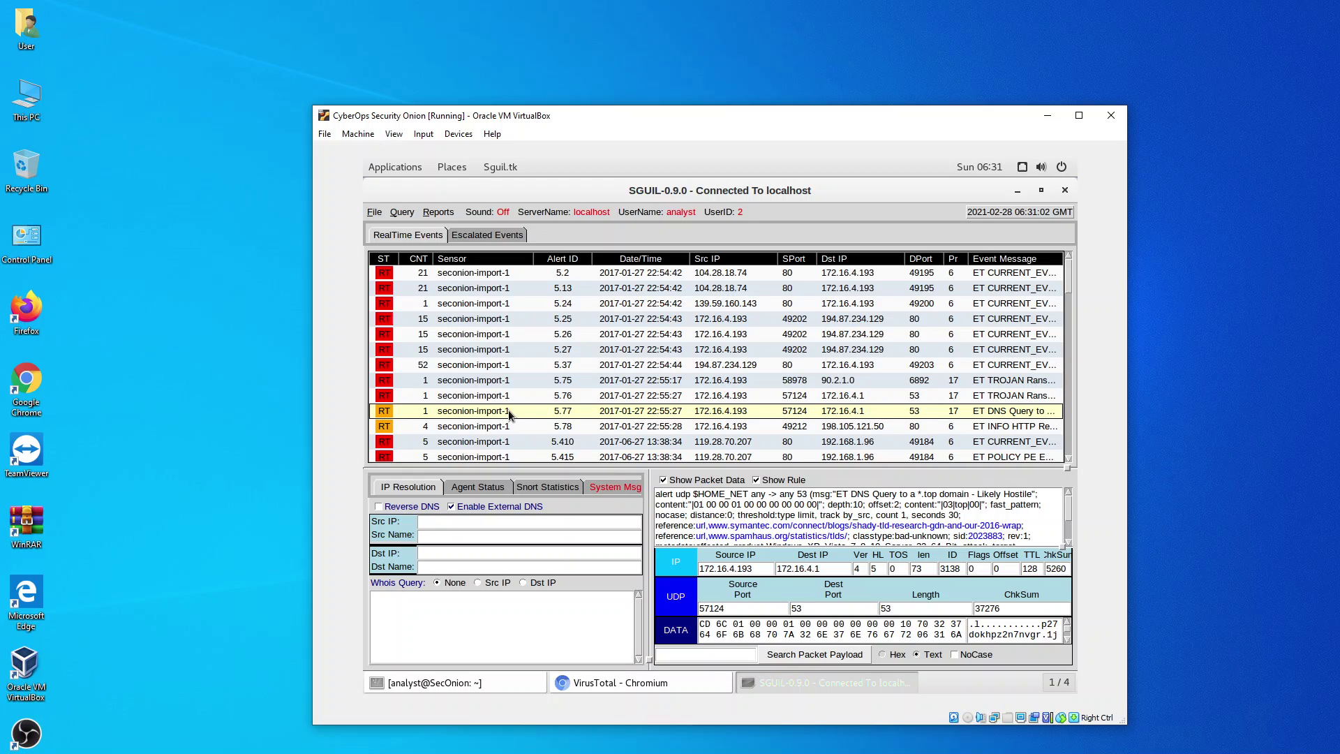
- Try to open the transcript of alert 5.77
{"action": "right_click", "coordinate": [563, 406]}
{"action": "left_click", "coordinate": [571, 439]}
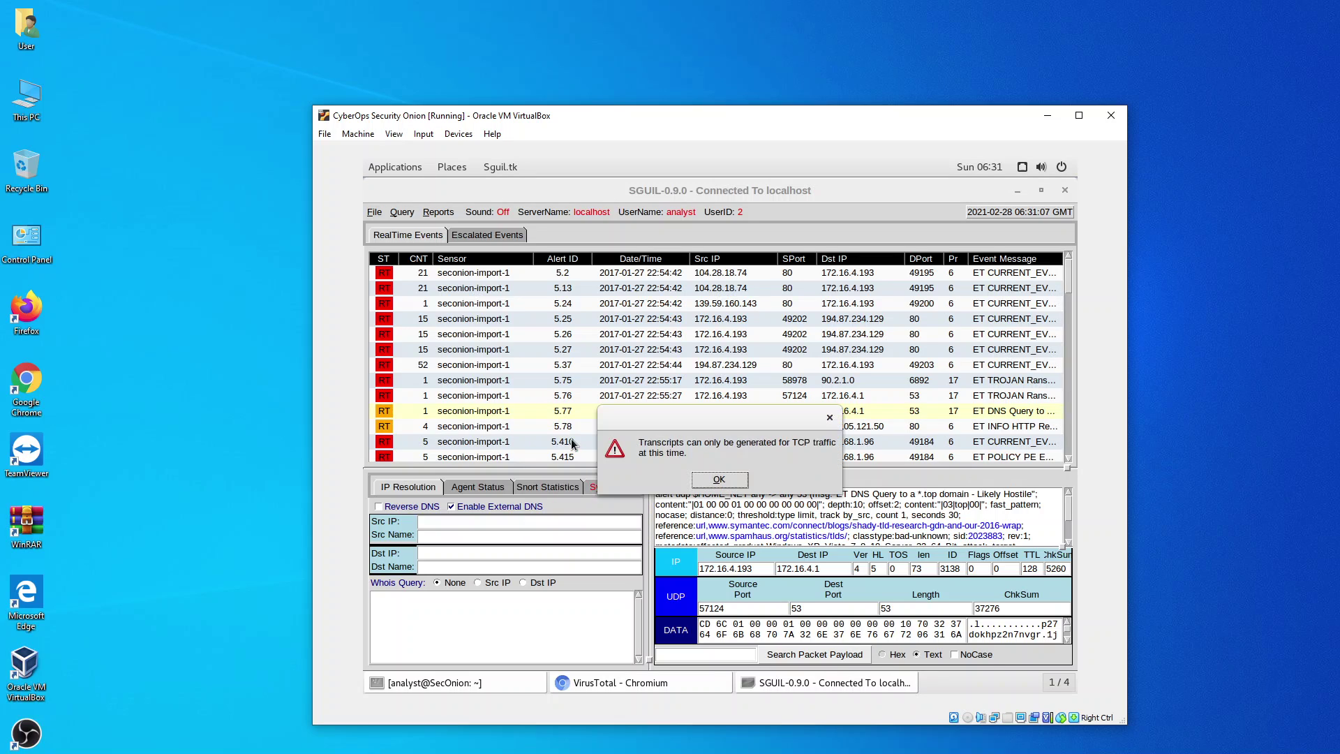
{"action": "left_click", "coordinate": [704, 476]}
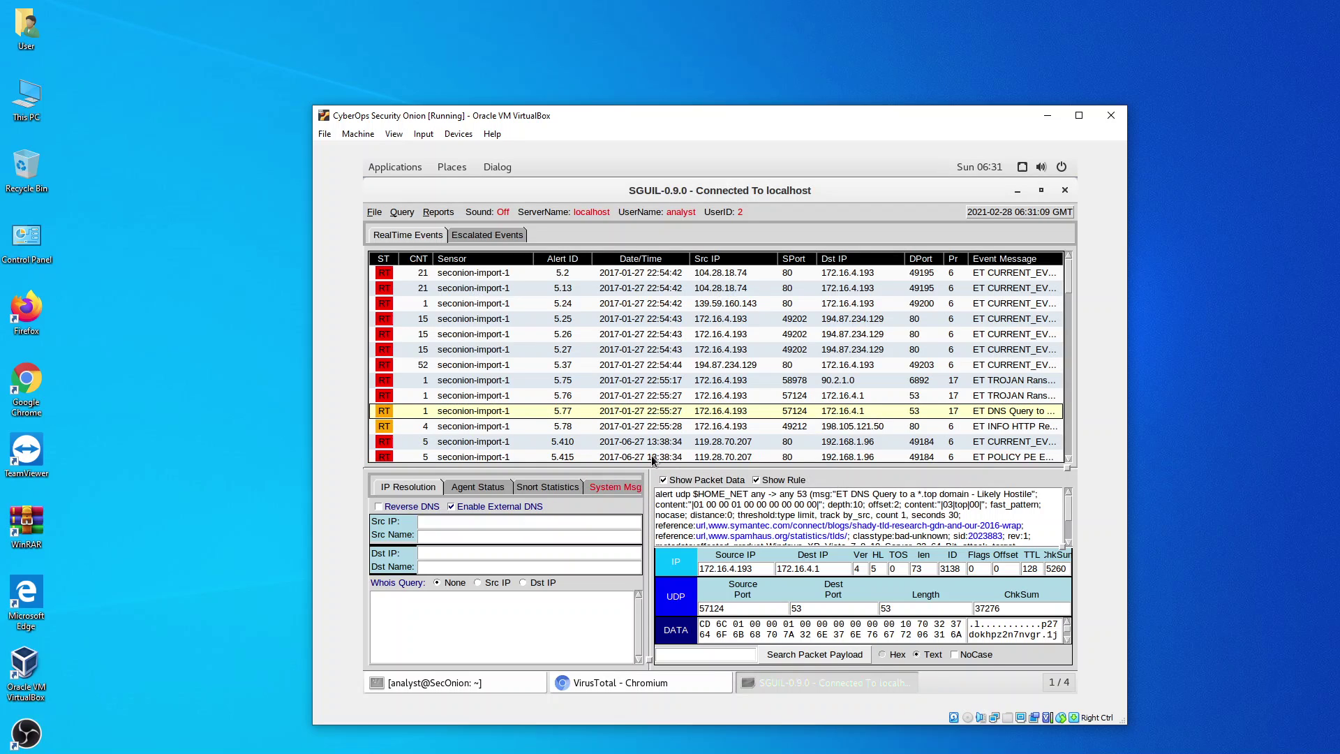
- Open the transcript of alert 5.78, copy the host name p27dokhpz2n7nvgr.1jw2lx.top from the request, and close the transcript
{"action": "right_click", "coordinate": [561, 430]}
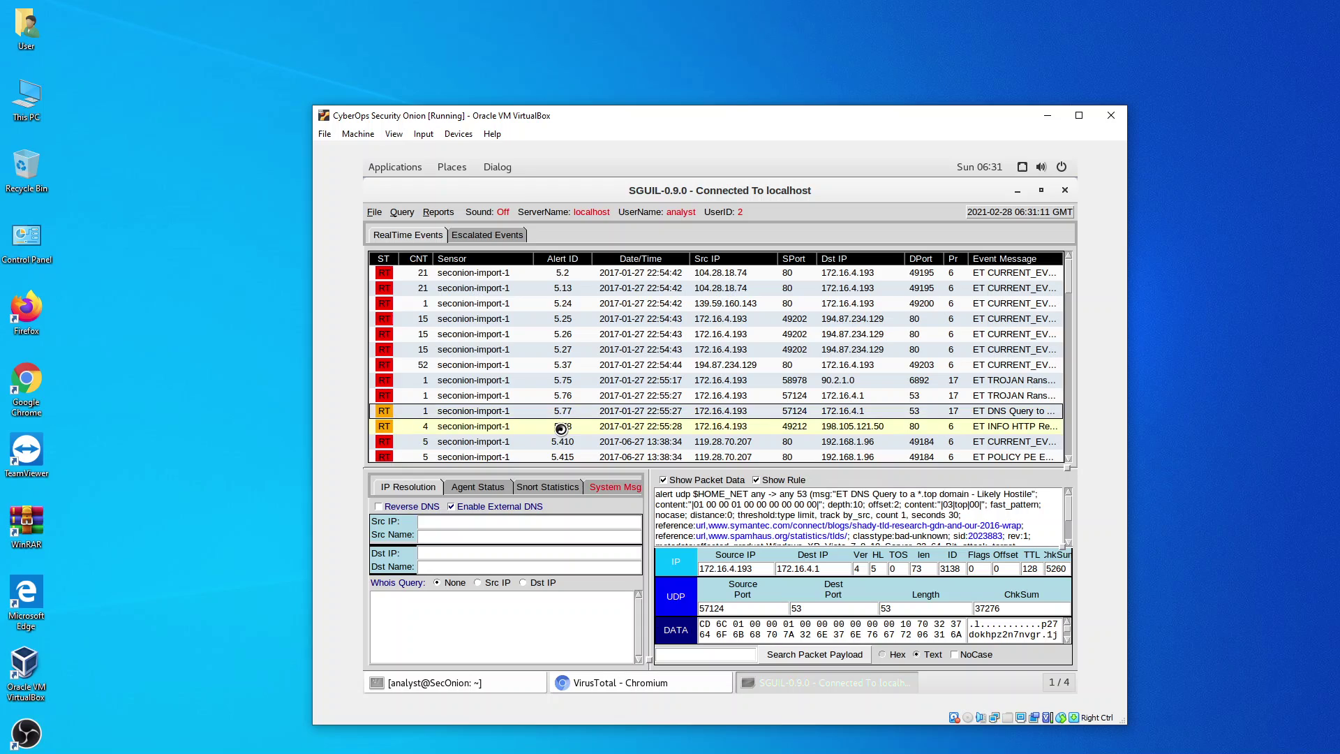
{"action": "left_click", "coordinate": [576, 455]}
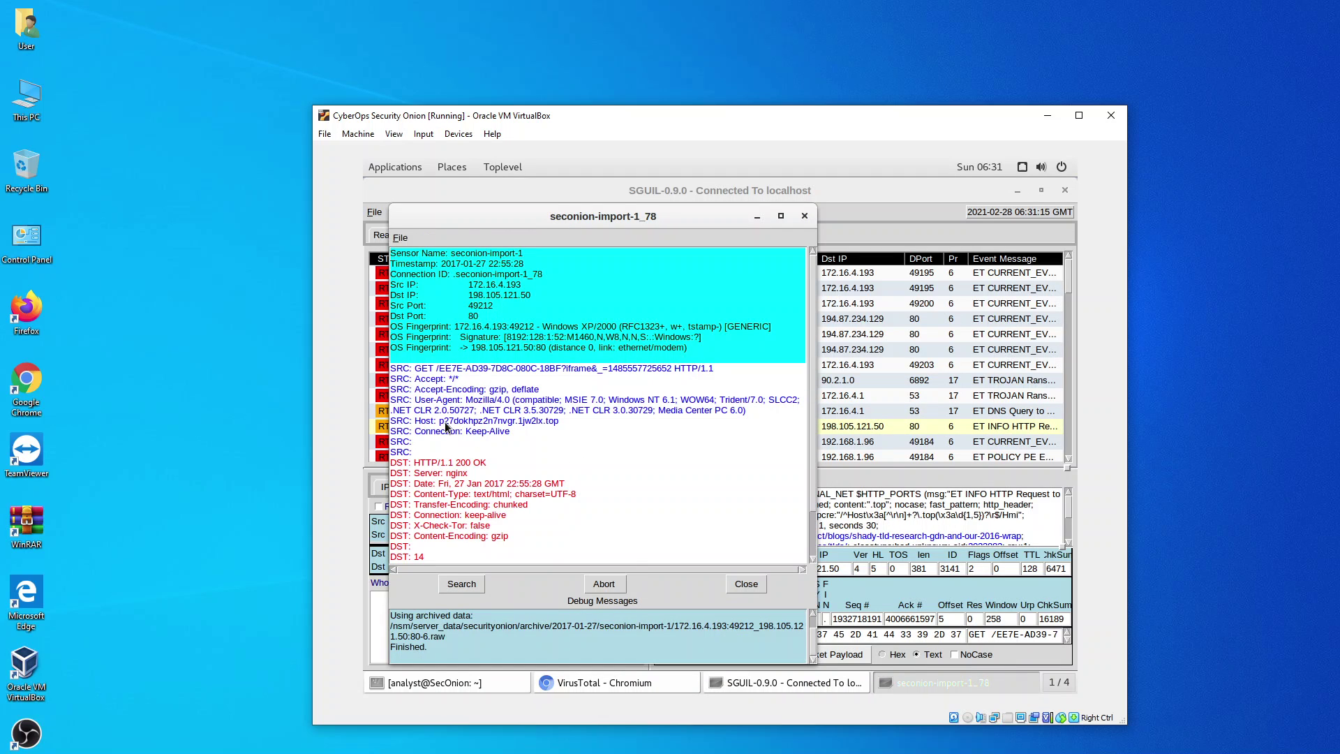
{"action": "left_click_drag", "start_coordinate": [438, 420], "coordinate": [548, 421]}
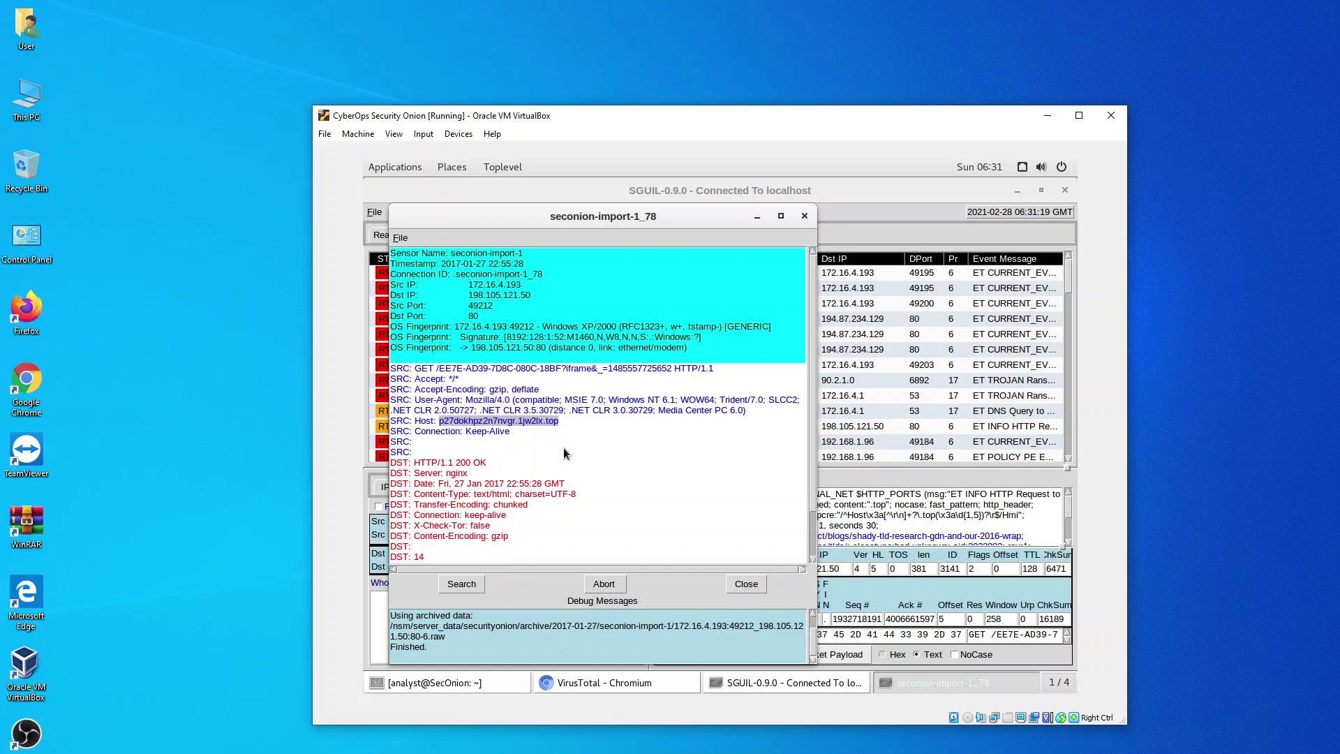
{"action": "left_click", "coordinate": [757, 584]}
- Look up the URL p27dokhpz2n7nvgr.1jw2lx.top in VirusTotal and review the engines' detection results
{"action": "left_click", "coordinate": [663, 688]}
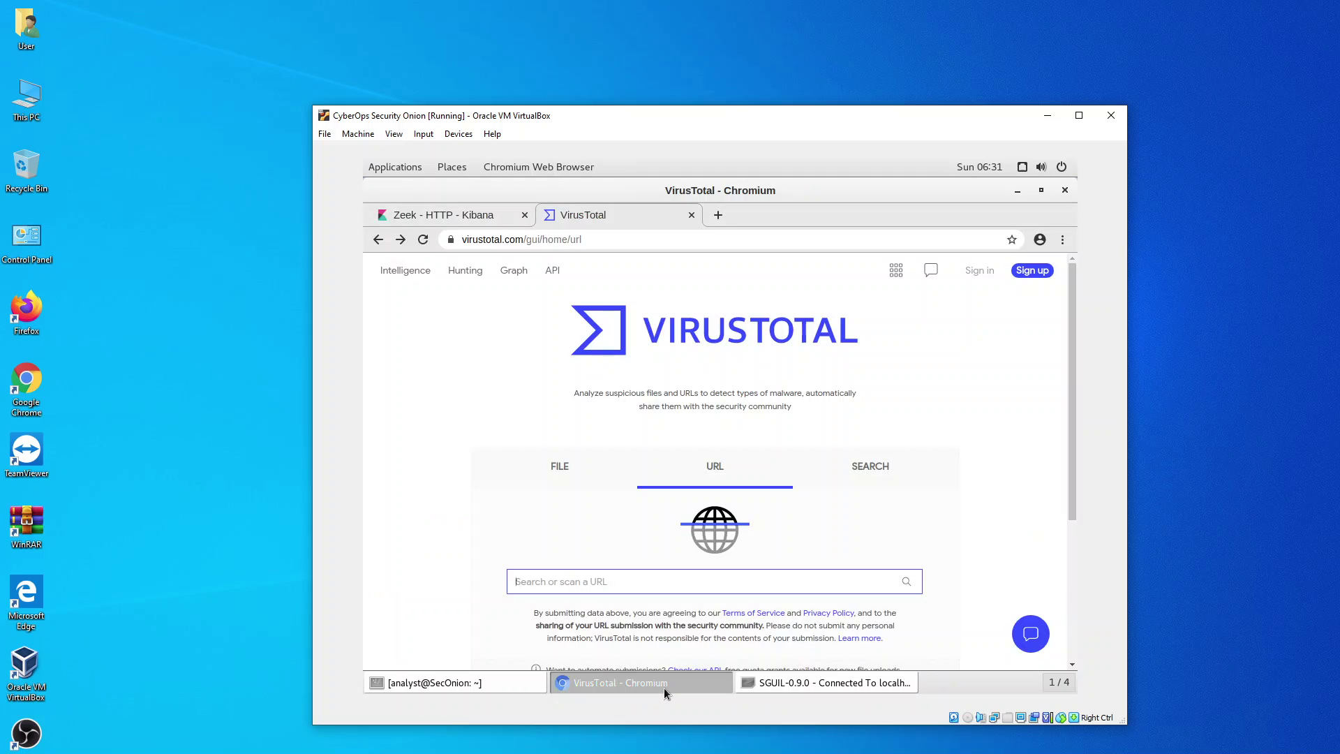
{"action": "left_click", "coordinate": [559, 582]}
{"action": "type", "text": "p27dokhpz2n7nvgr.1jw2lx.top"}
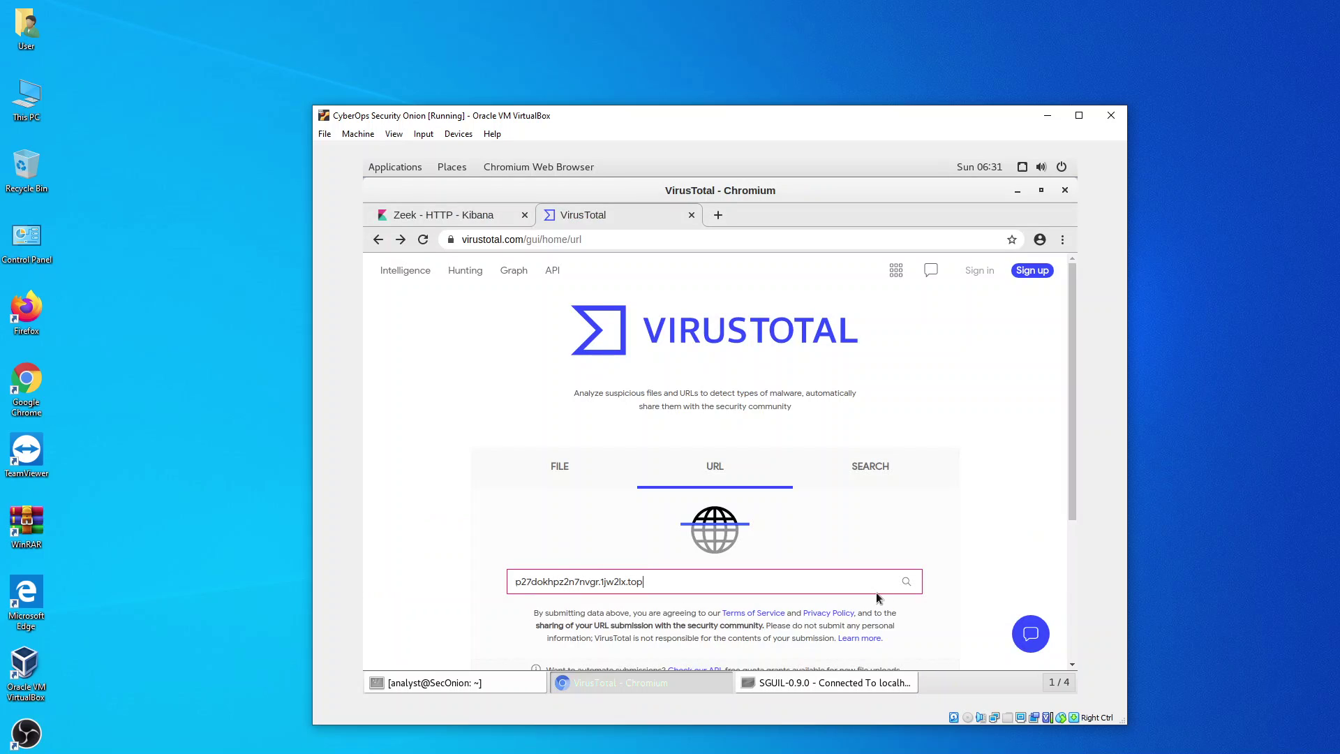
{"action": "left_click", "coordinate": [906, 585]}
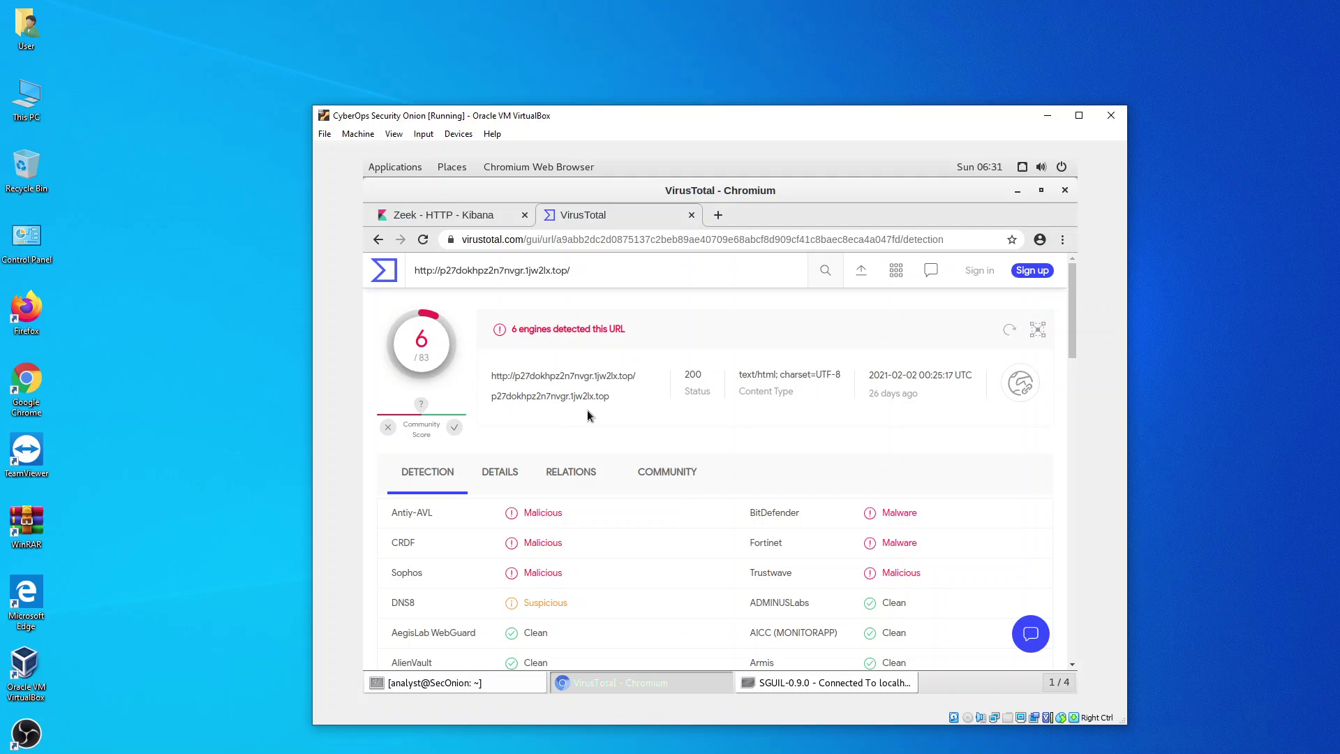
{"action": "scroll", "coordinate": [580, 413], "scroll_direction": "down", "scroll_amount": 3}
{"action": "scroll", "coordinate": [572, 420], "scroll_direction": "down", "scroll_amount": 3}
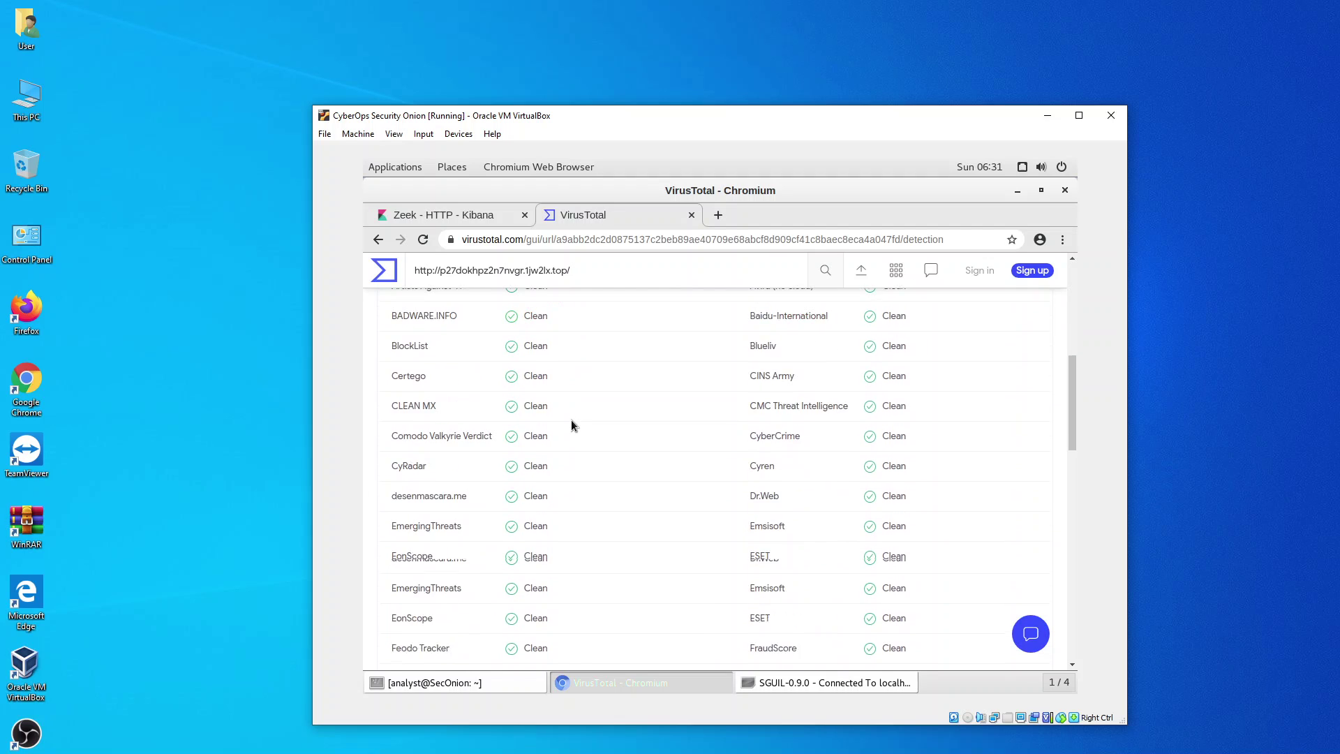
{"action": "scroll", "coordinate": [571, 420], "scroll_direction": "up", "scroll_amount": 6}
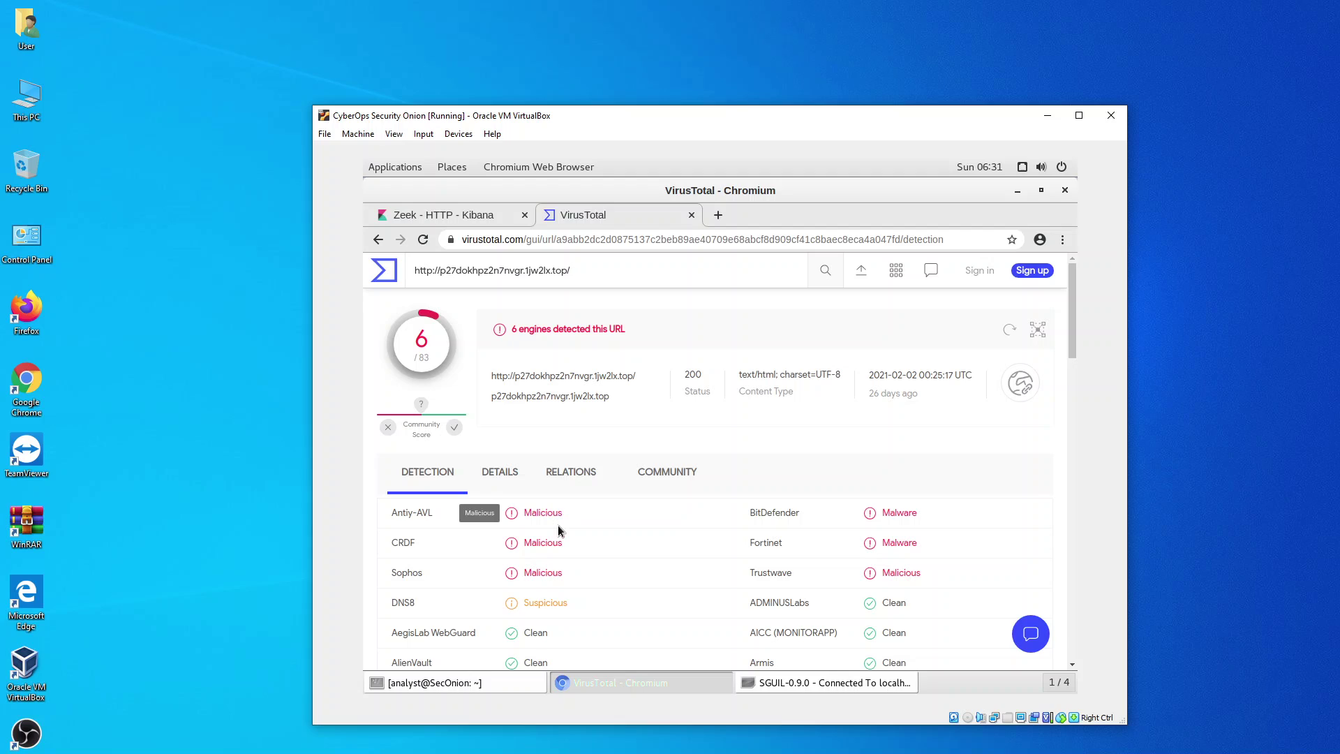
- Examine the VirusTotal details of the URL, including its categories, HTTP response, headers and HTML info
{"action": "left_click", "coordinate": [500, 485]}
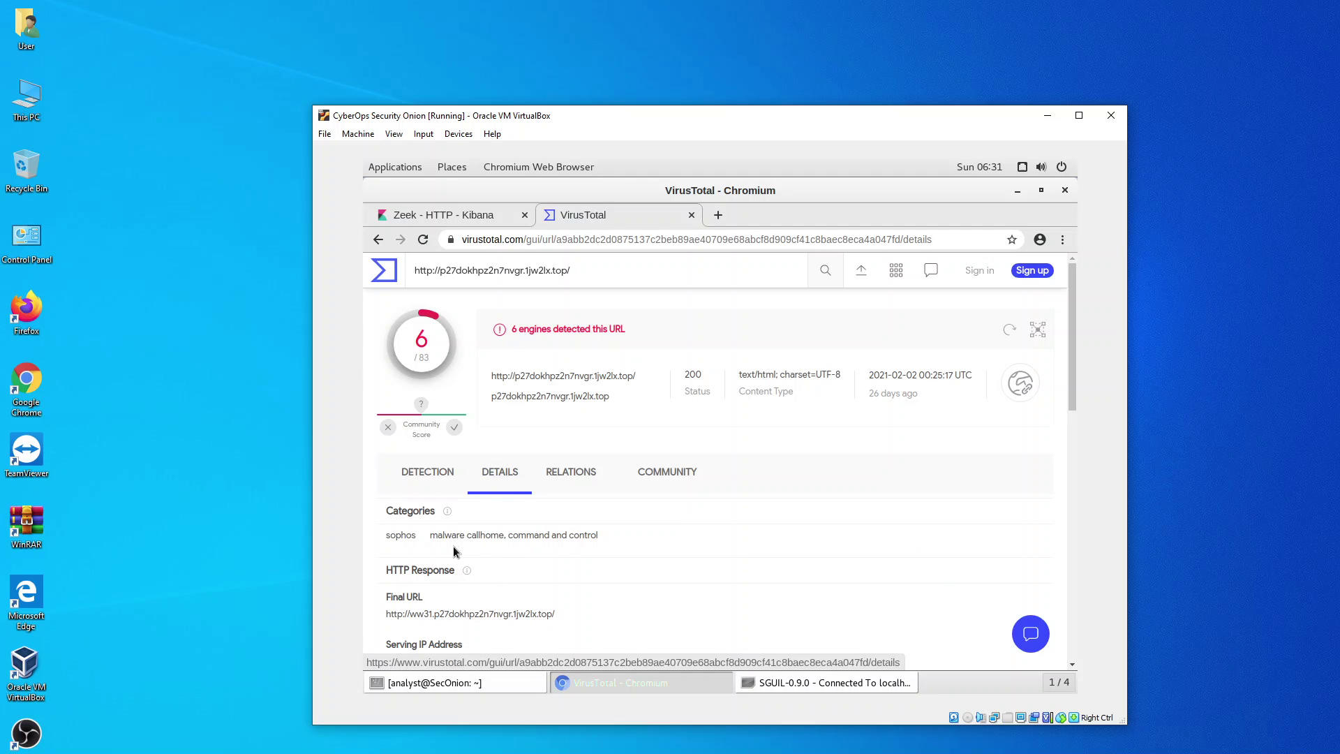
{"action": "scroll", "coordinate": [448, 545], "scroll_direction": "down", "scroll_amount": 3}
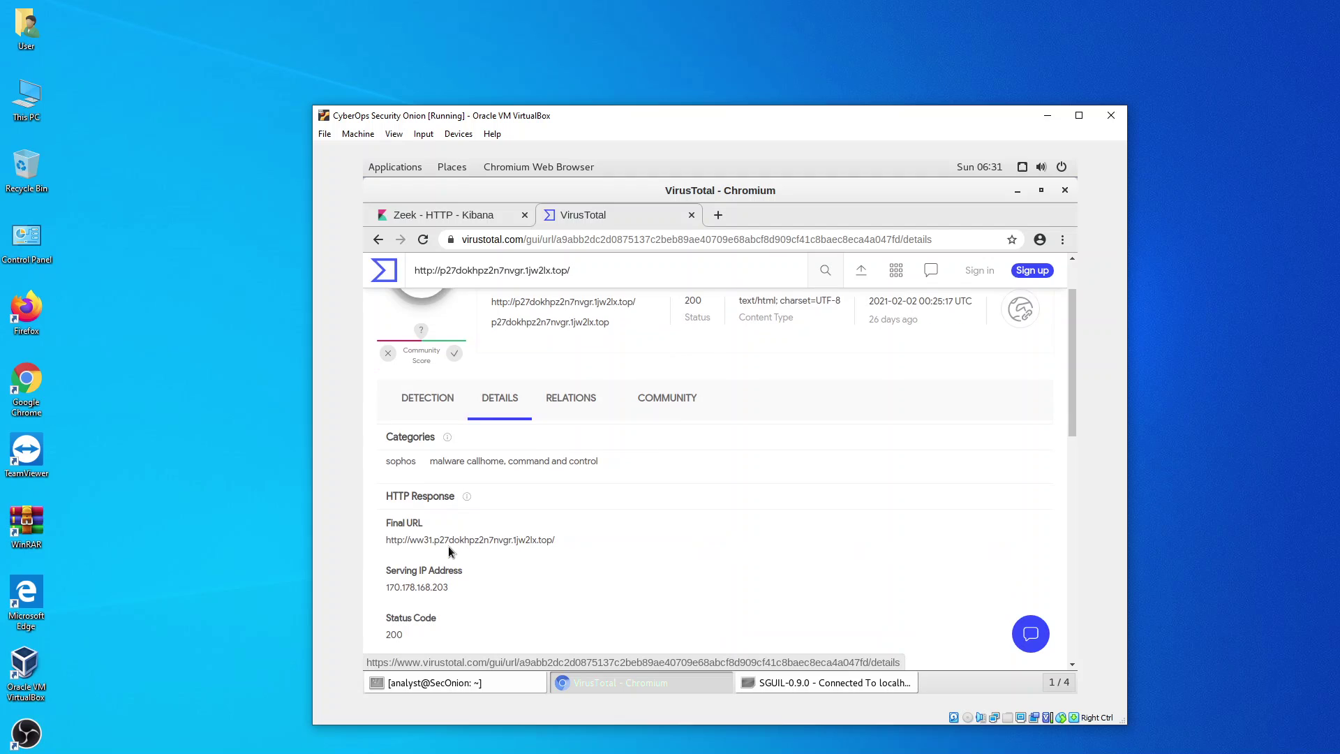
{"action": "scroll", "coordinate": [448, 545], "scroll_direction": "down", "scroll_amount": 4}
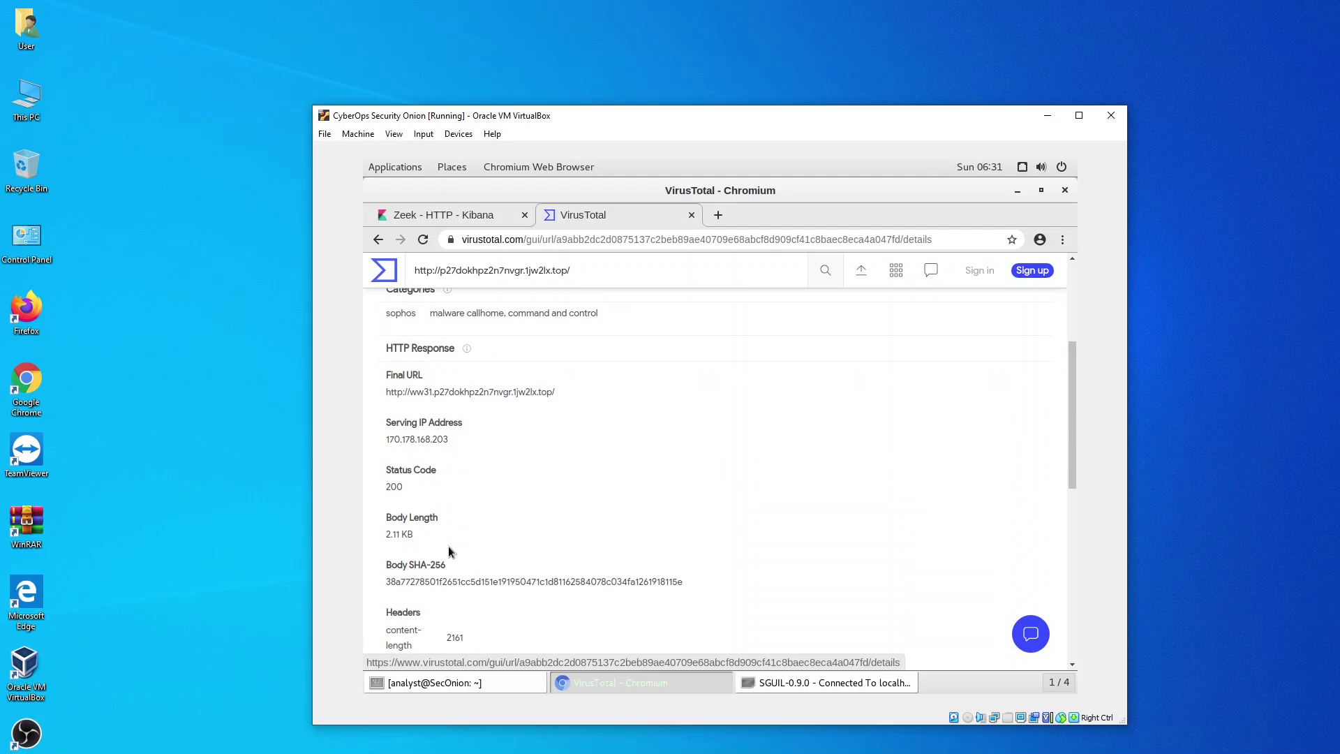
{"action": "scroll", "coordinate": [448, 546], "scroll_direction": "down", "scroll_amount": 4}
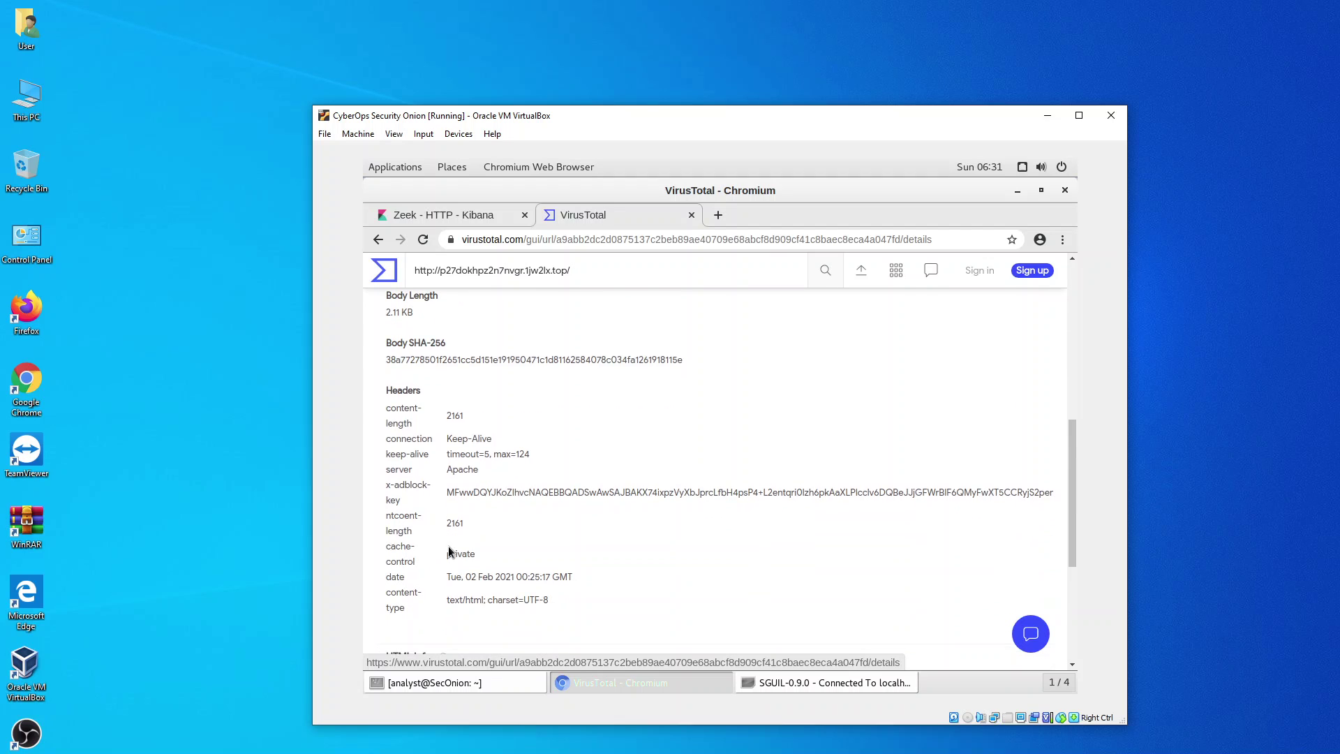
{"action": "scroll", "coordinate": [447, 550], "scroll_direction": "down", "scroll_amount": 4}
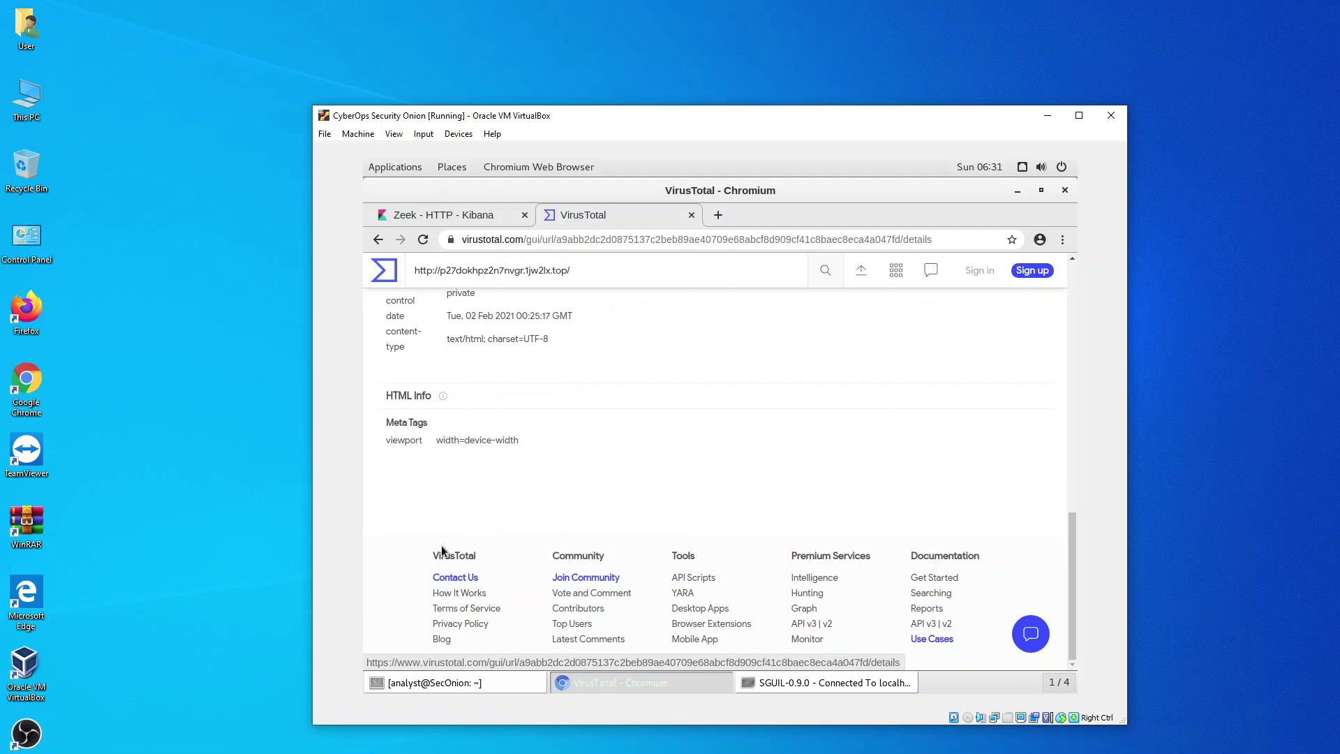
{"action": "scroll", "coordinate": [446, 550], "scroll_direction": "up", "scroll_amount": 4}
{"action": "scroll", "coordinate": [446, 544], "scroll_direction": "up", "scroll_amount": 1}
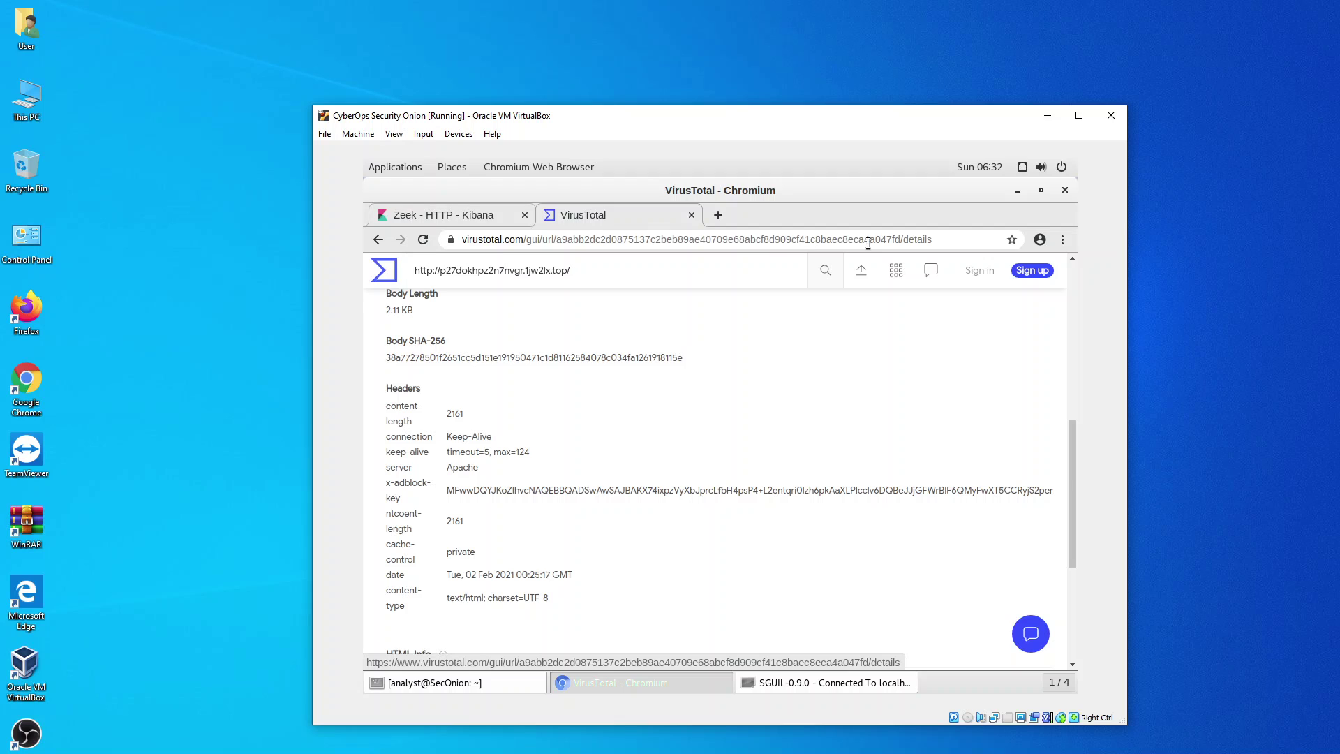
- Open the packet capture of alert 5.78 from Sguil in Wireshark and filter its packets with http.request
{"action": "left_click", "coordinate": [817, 691]}
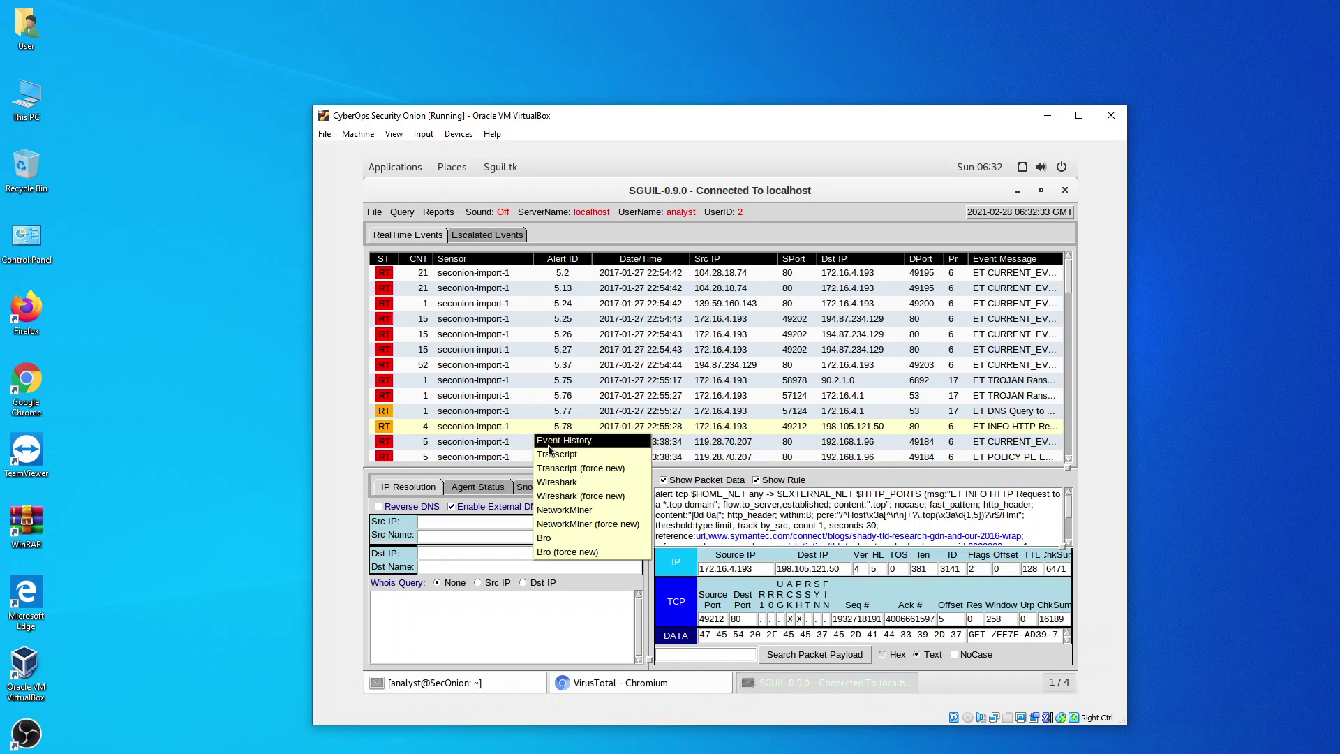
{"action": "left_click", "coordinate": [561, 482]}
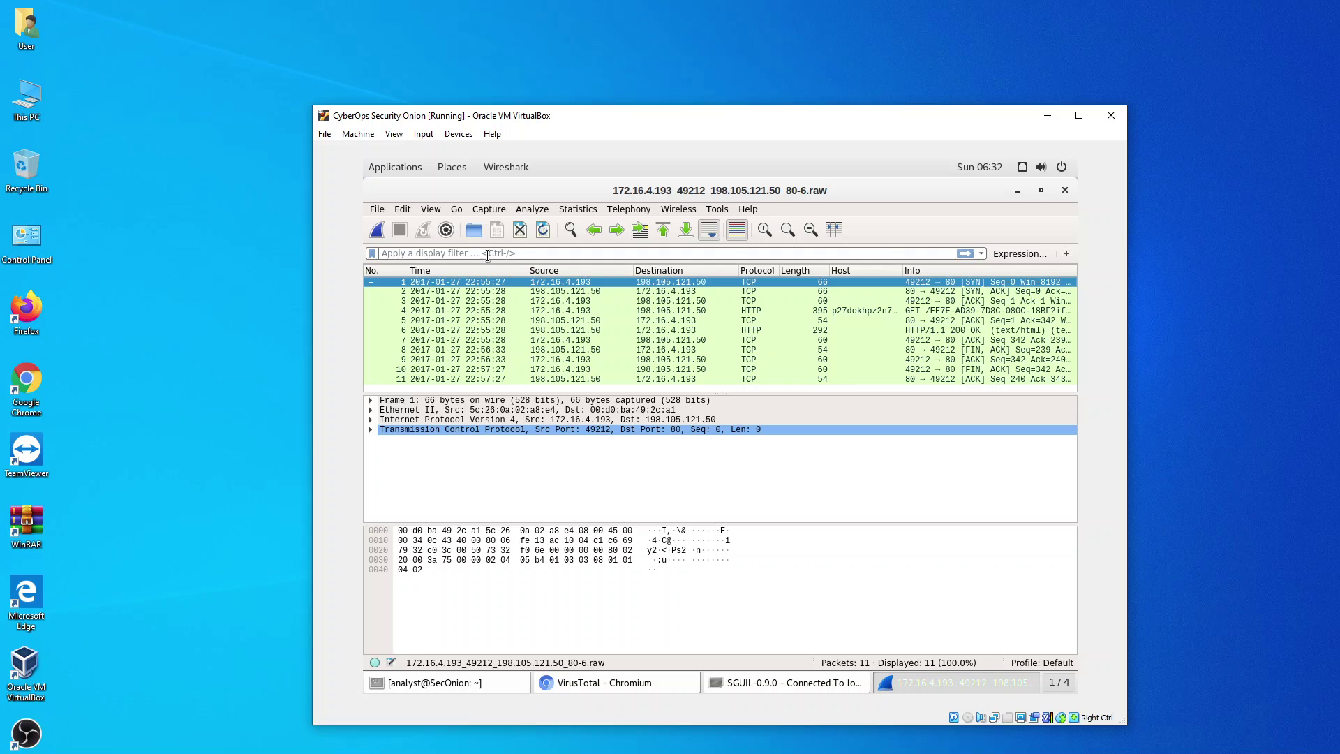
{"action": "left_click", "coordinate": [525, 249]}
{"action": "type", "text": "hhtp.req"}
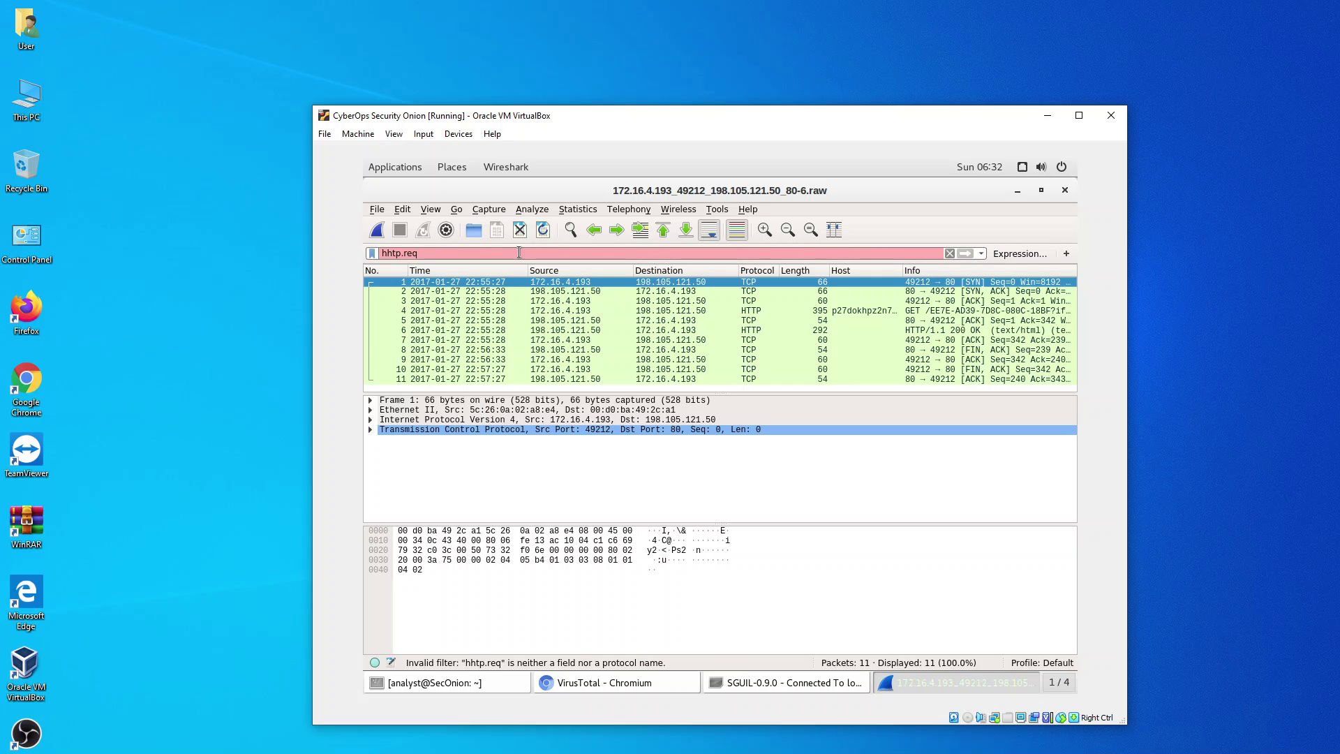
{"action": "left_click_drag", "start_coordinate": [400, 252], "coordinate": [388, 253]}
{"action": "type", "text": "ttp"}
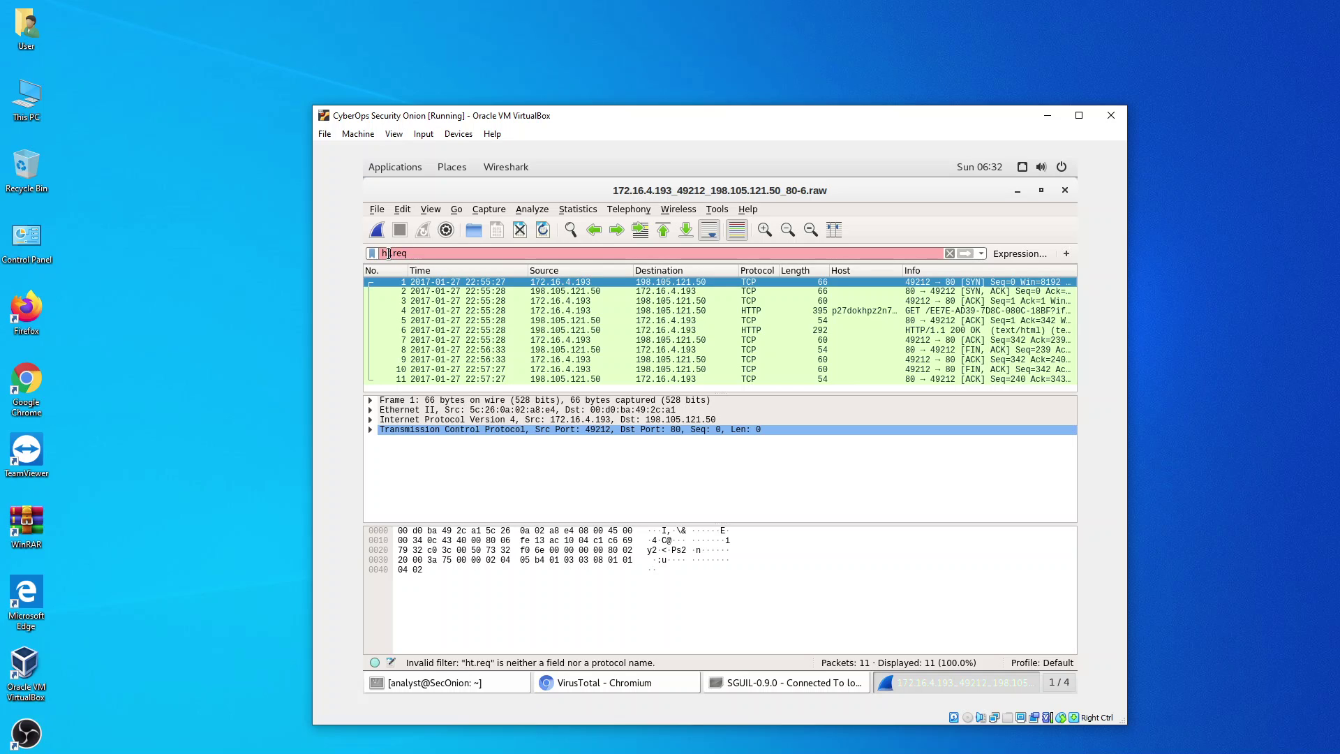
{"action": "left_click", "coordinate": [423, 264]}
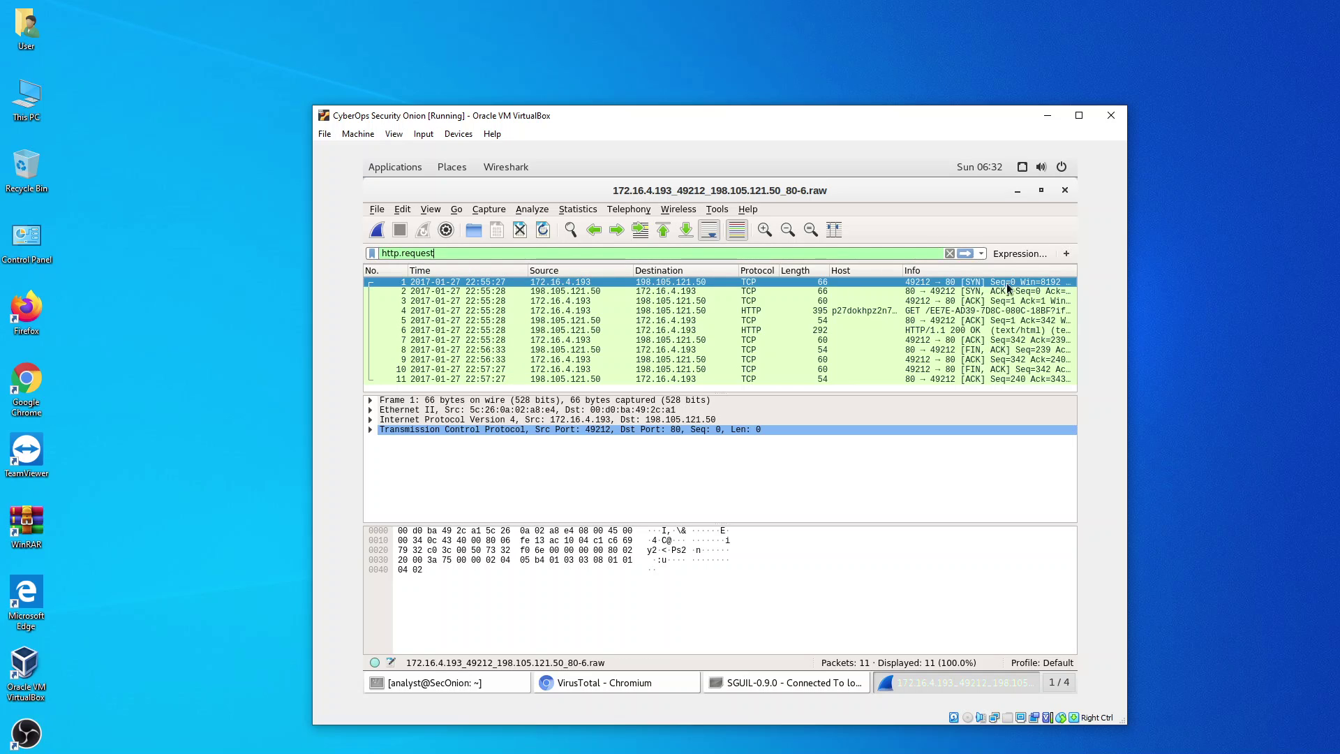
{"action": "left_click", "coordinate": [967, 253]}
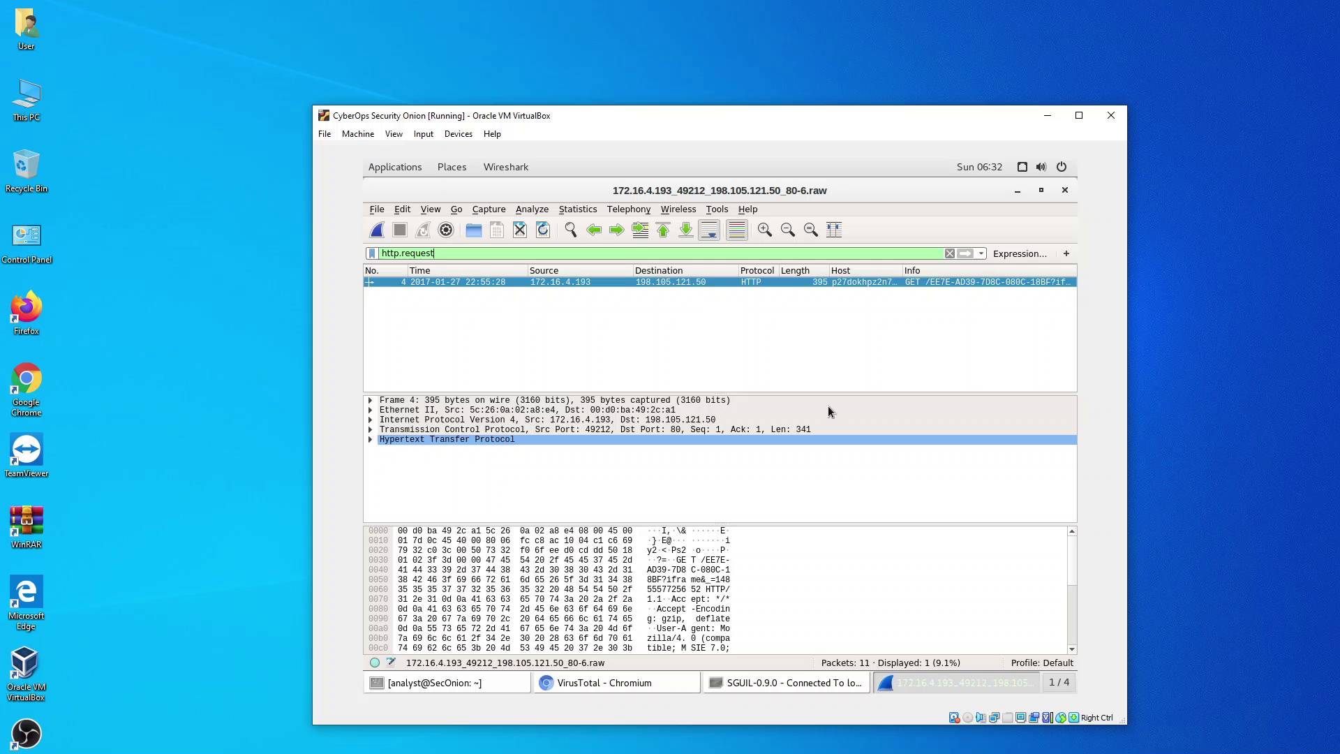
{"action": "right_click", "coordinate": [560, 279]}
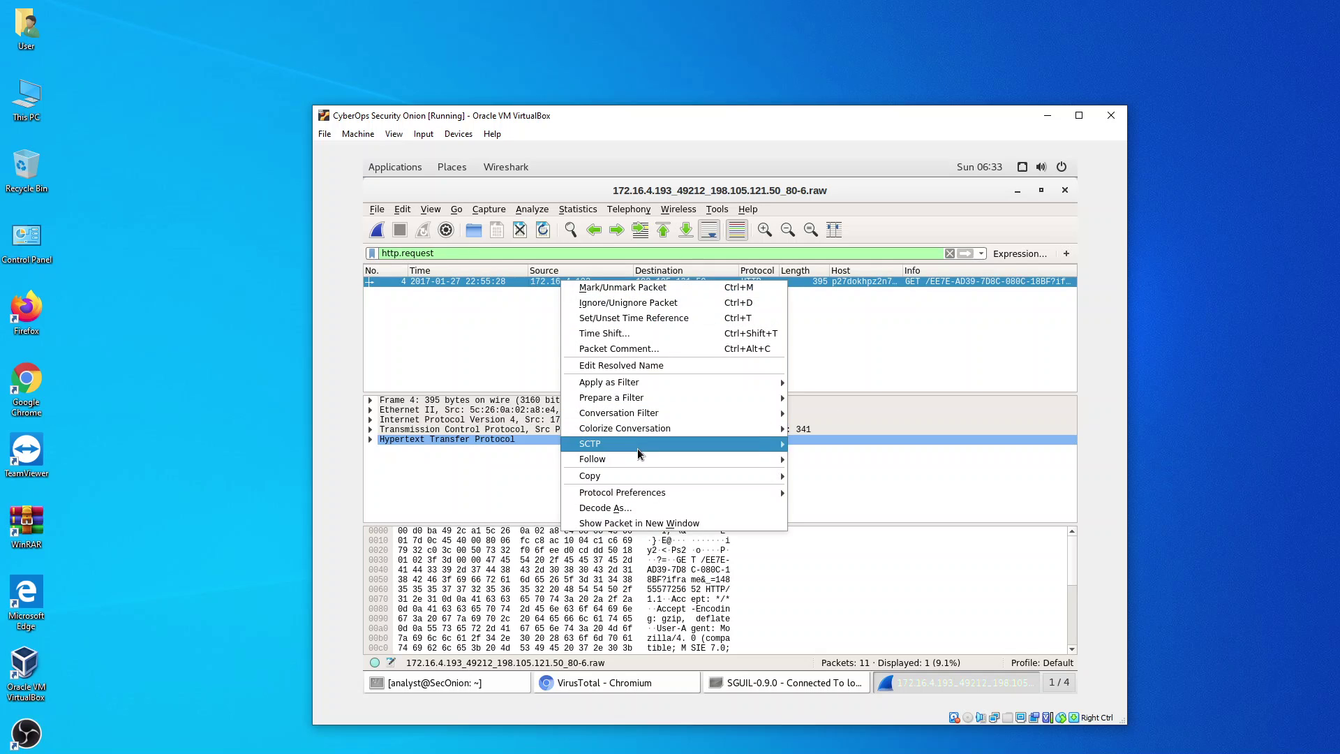
{"action": "mouse_move", "coordinate": [638, 448]}
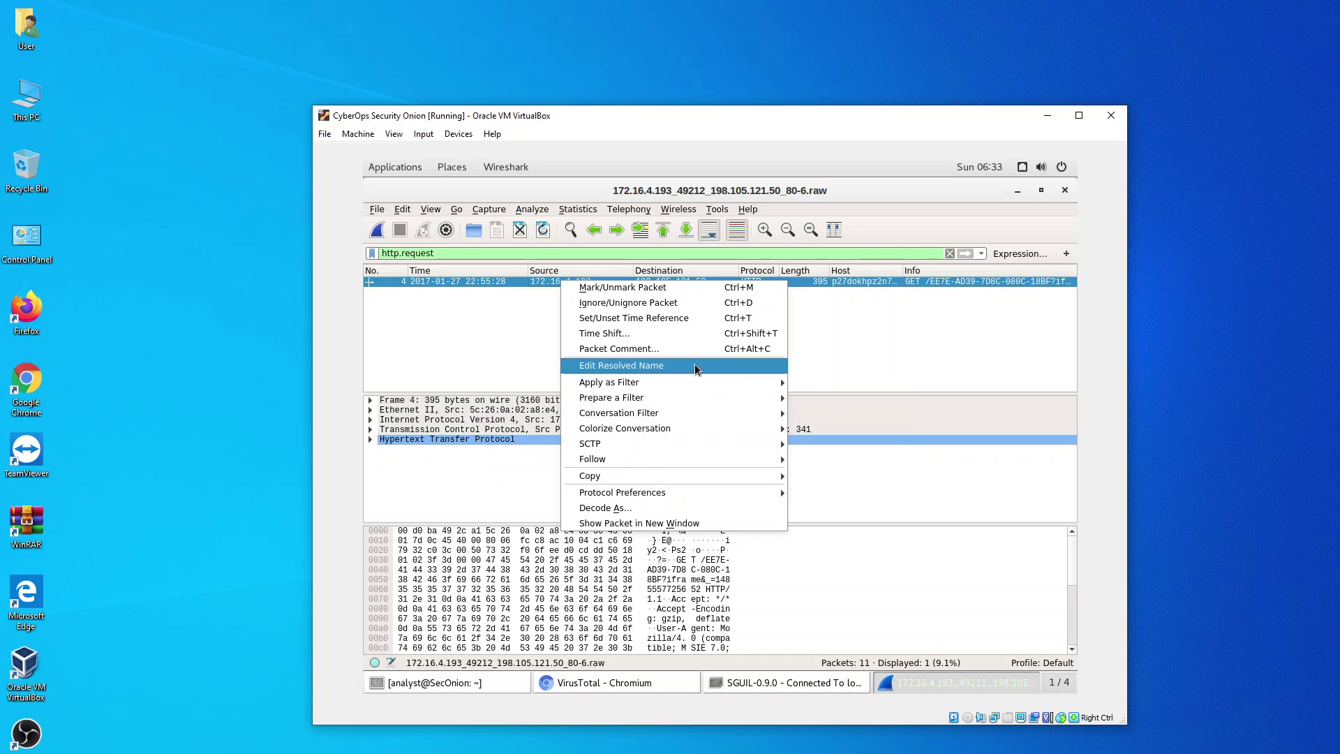
{"action": "left_click", "coordinate": [487, 357]}
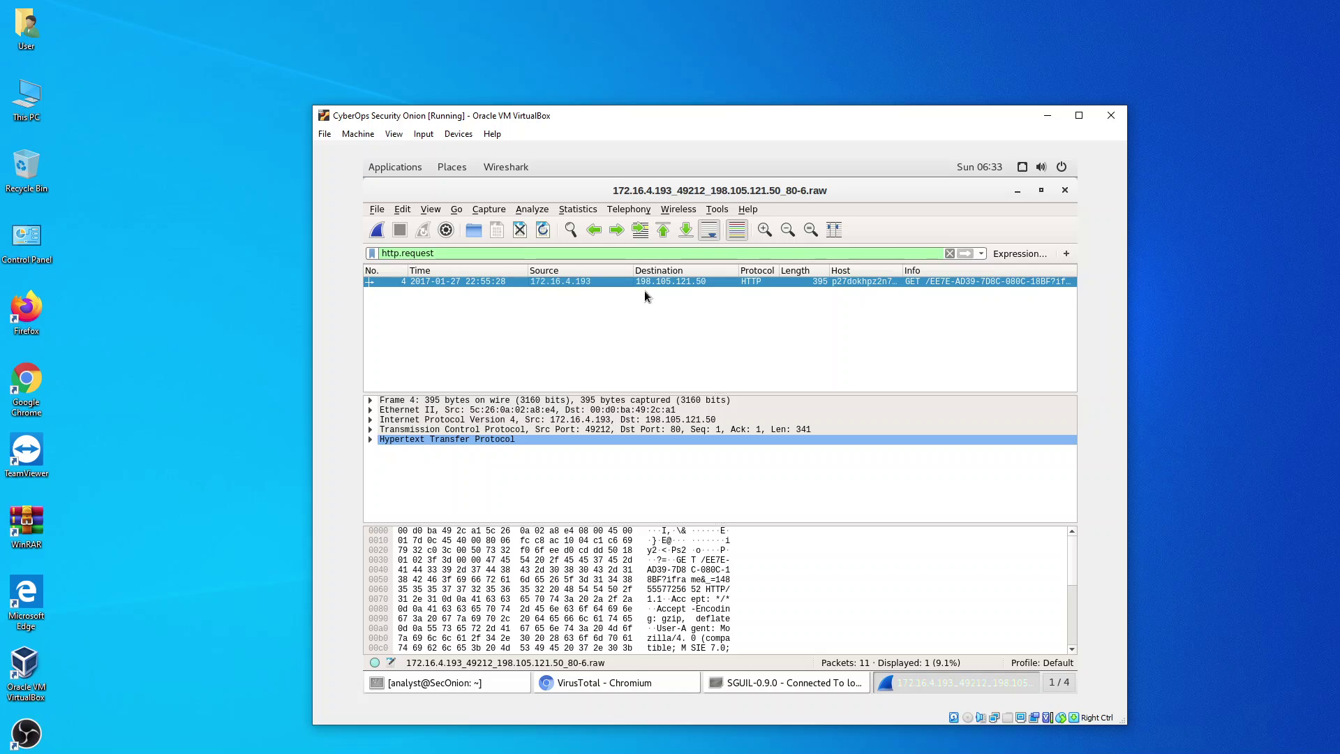
- Examine the Hypertext Transfer Protocol details of the filtered GET request, then collapse them
{"action": "left_click", "coordinate": [371, 440]}
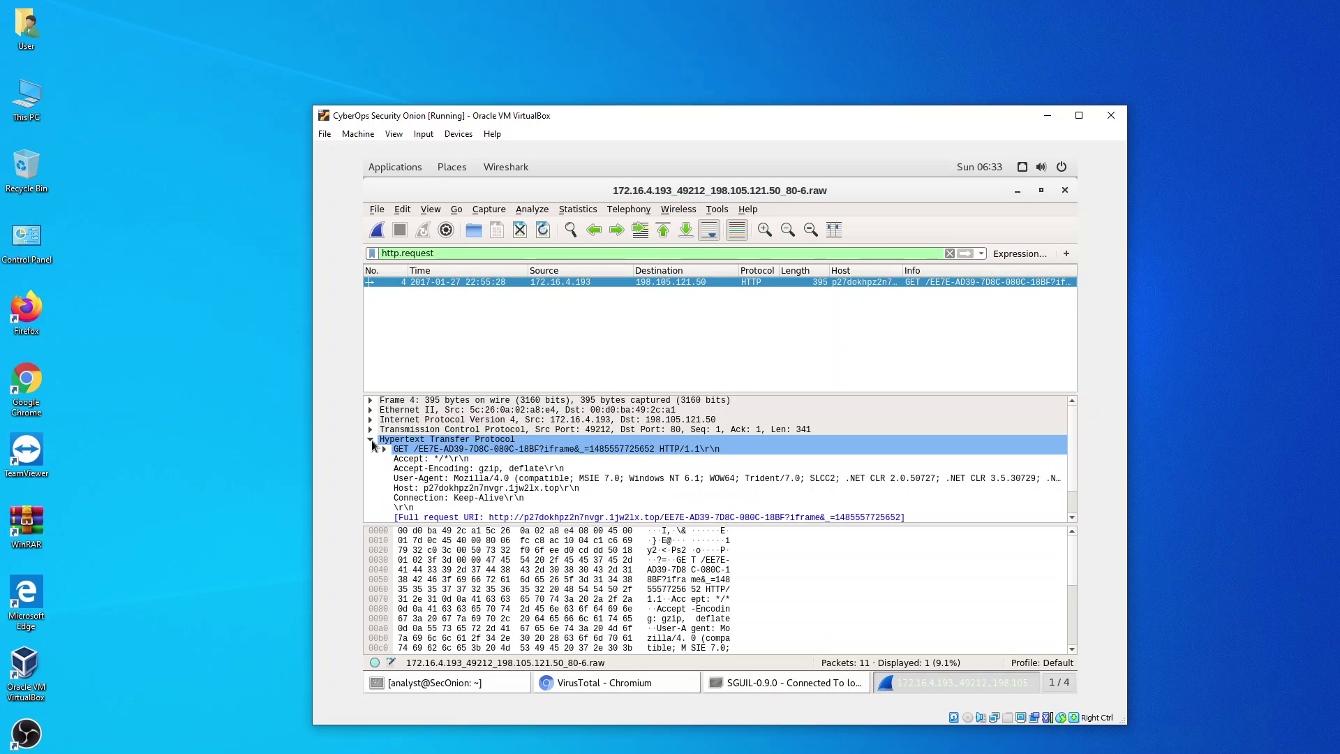
{"action": "left_click", "coordinate": [371, 439]}
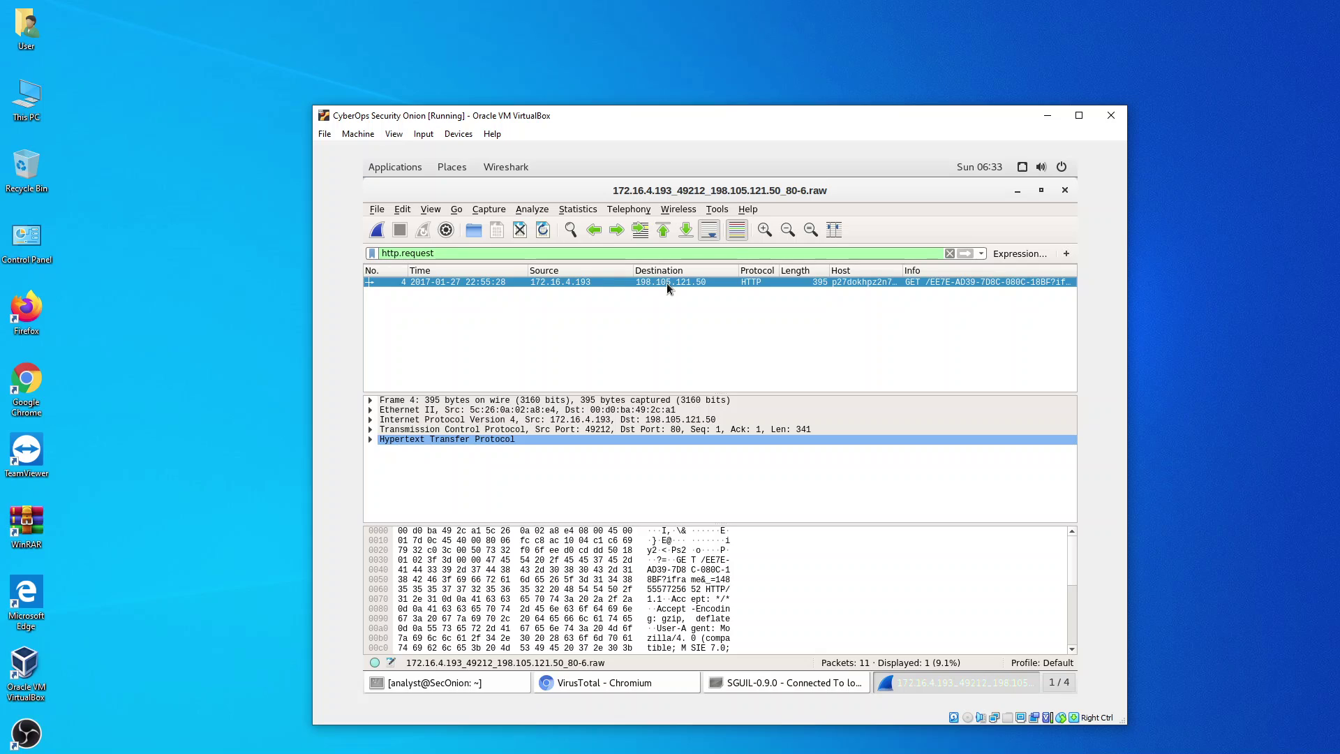
{"action": "left_click", "coordinate": [370, 440]}
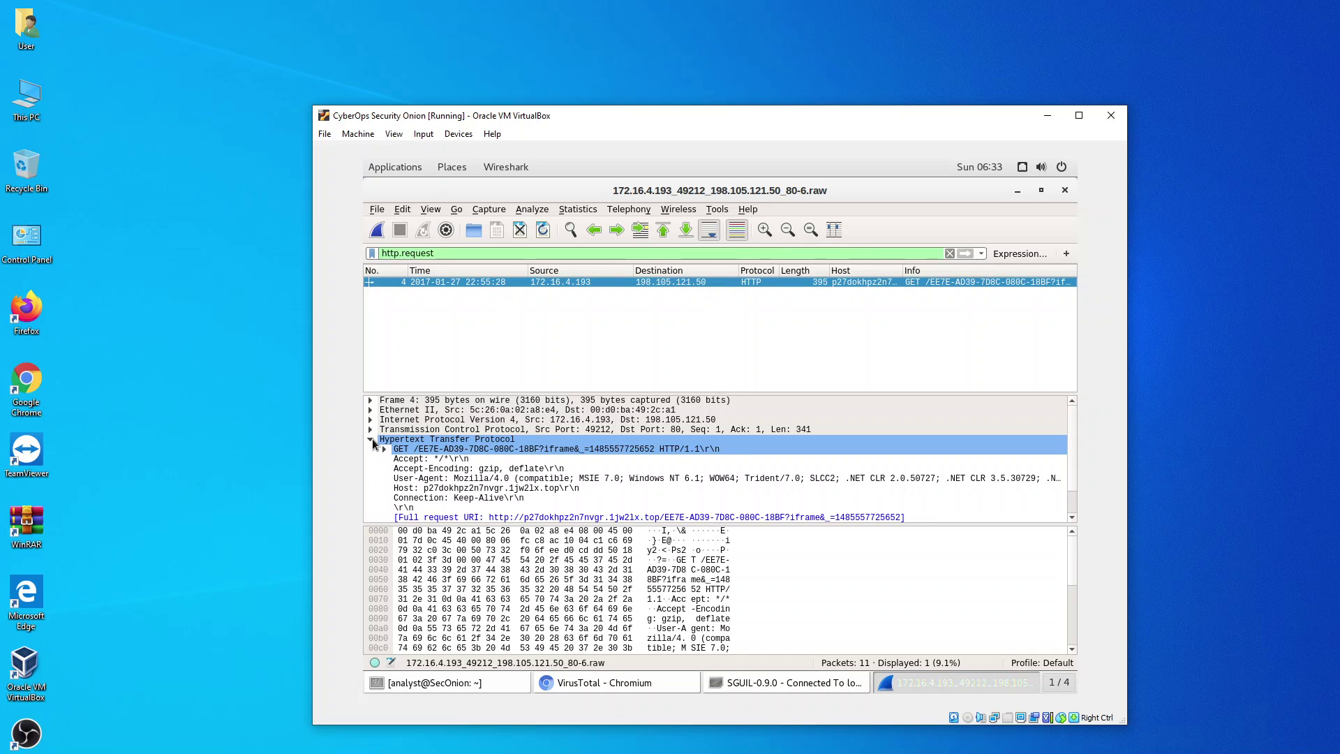
{"action": "left_click", "coordinate": [370, 439]}
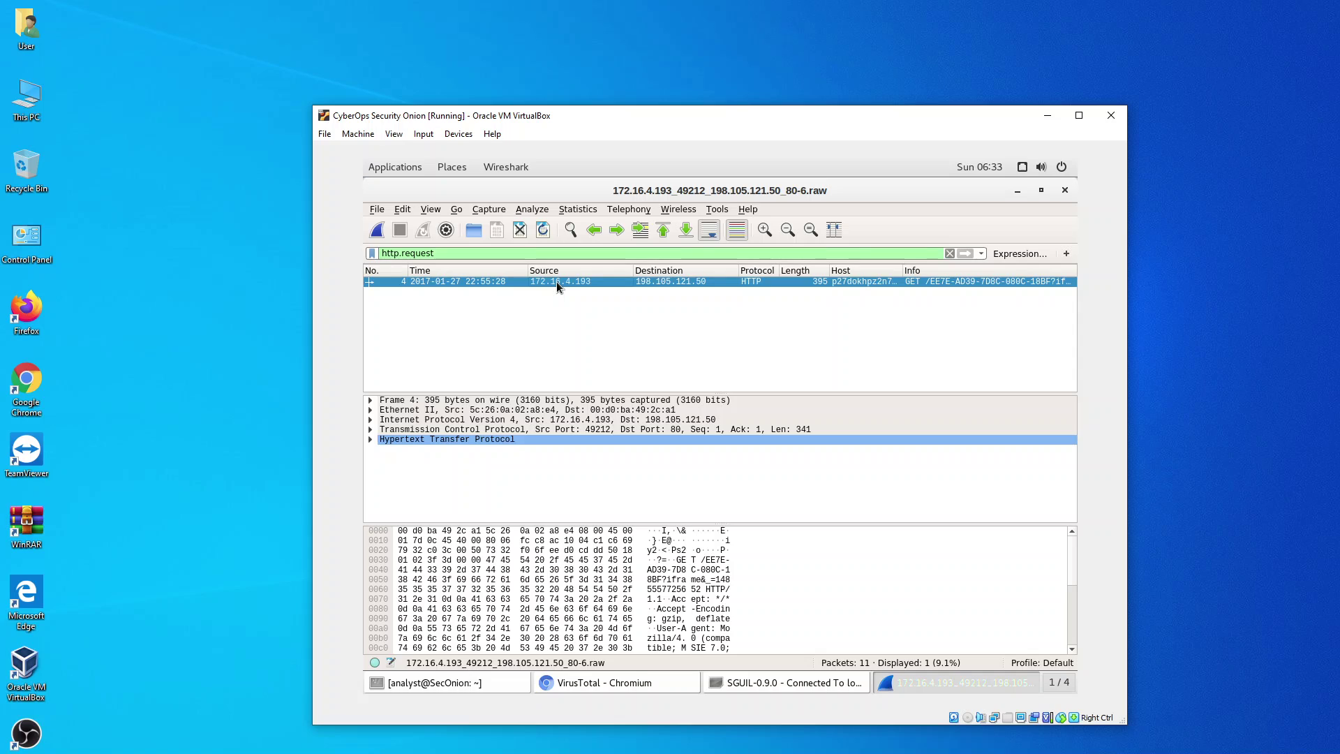
{"action": "right_click", "coordinate": [488, 282]}
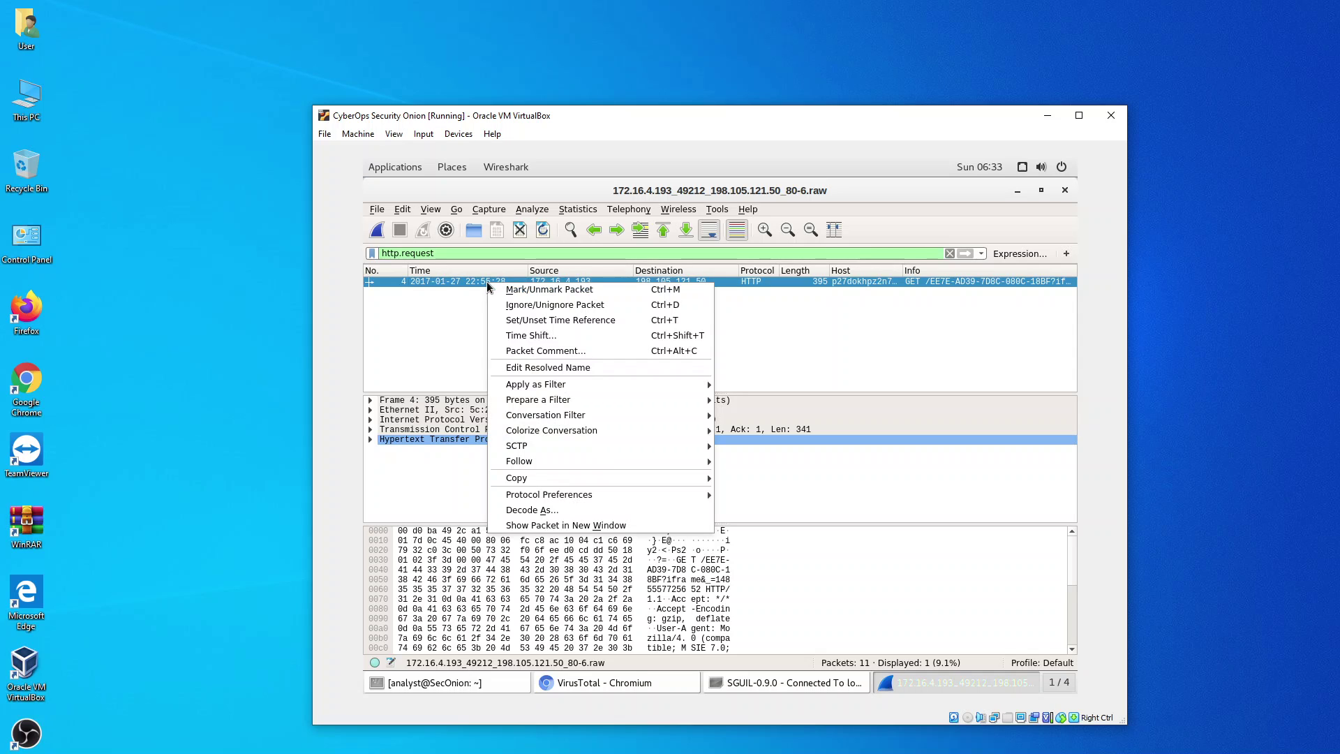
{"action": "left_click", "coordinate": [558, 367]}
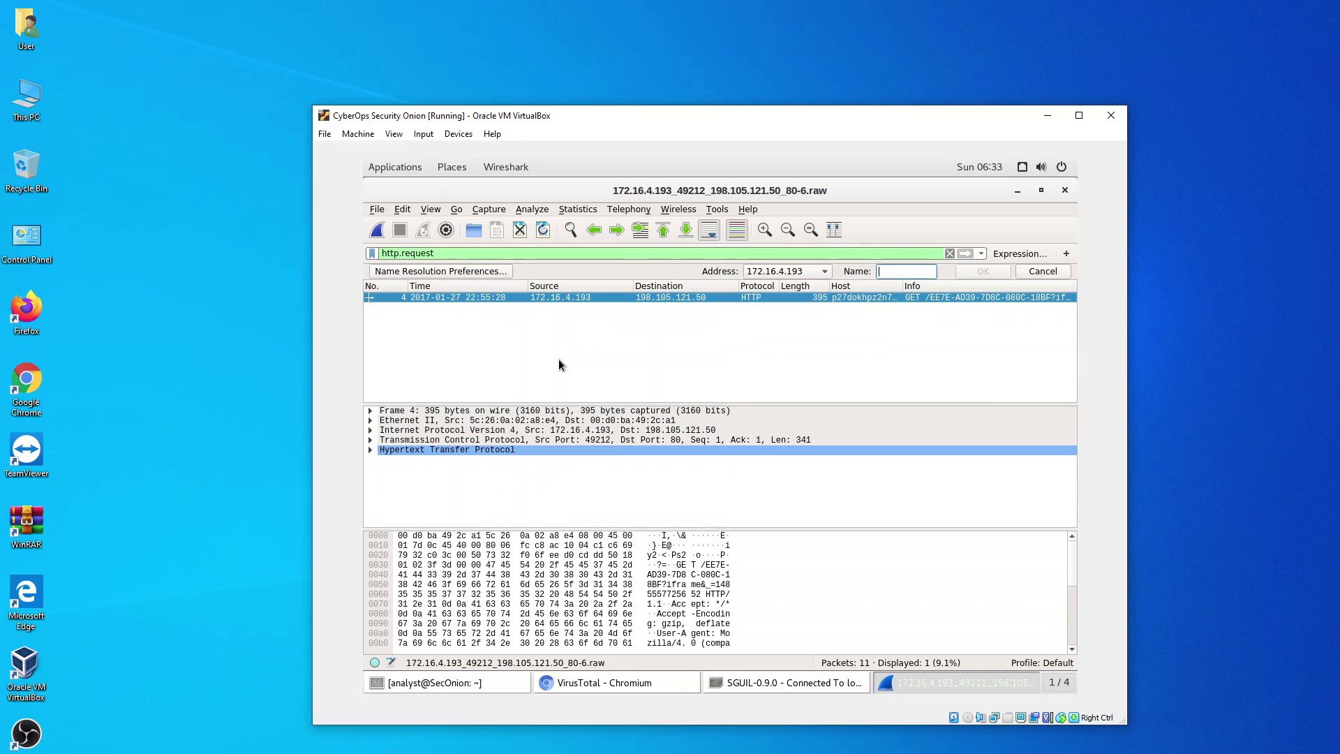
{"action": "left_click", "coordinate": [1062, 273]}
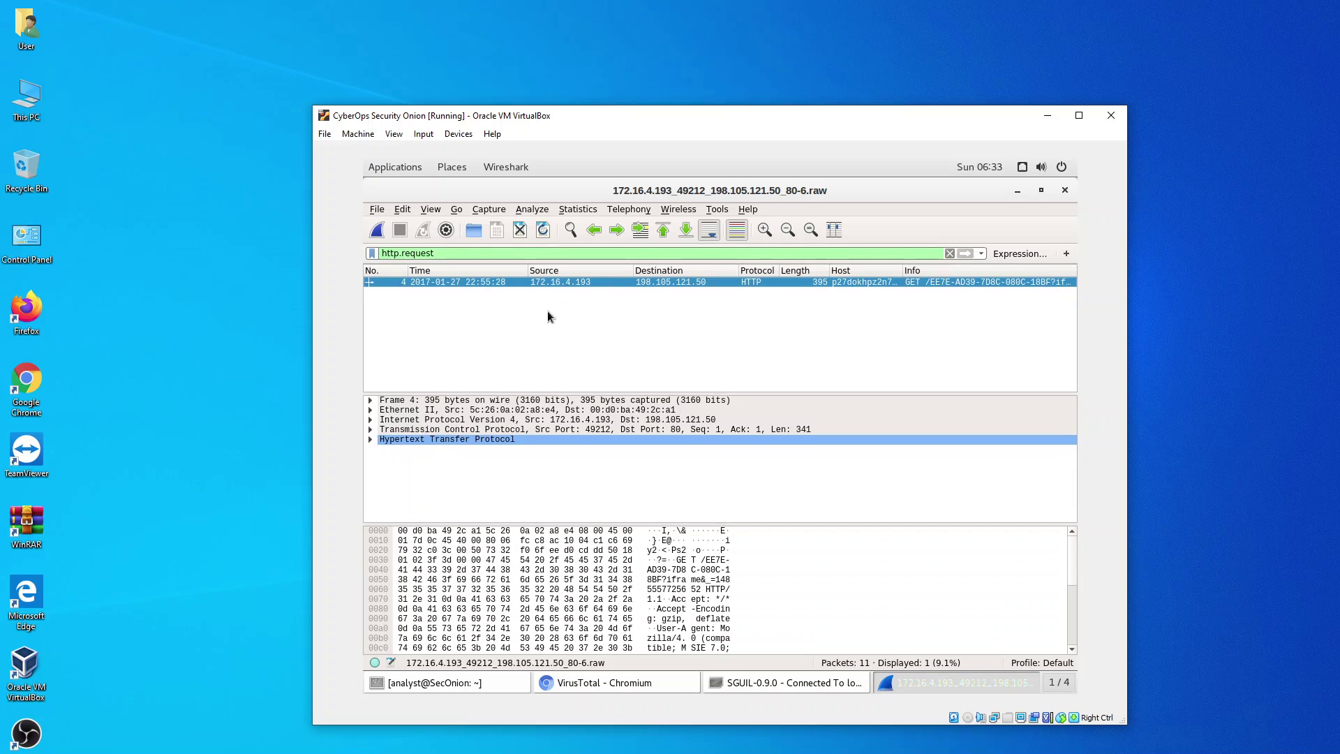
{"action": "right_click", "coordinate": [501, 283]}
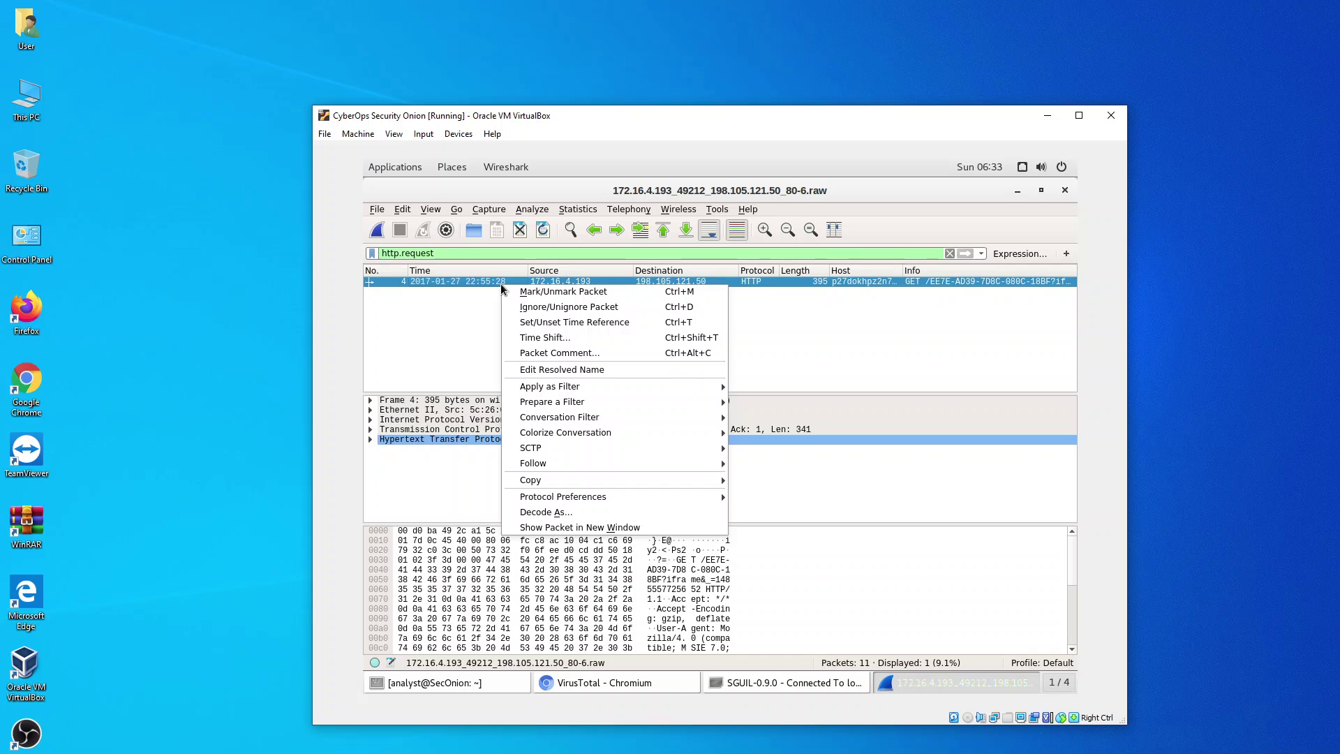
{"action": "left_click", "coordinate": [473, 392]}
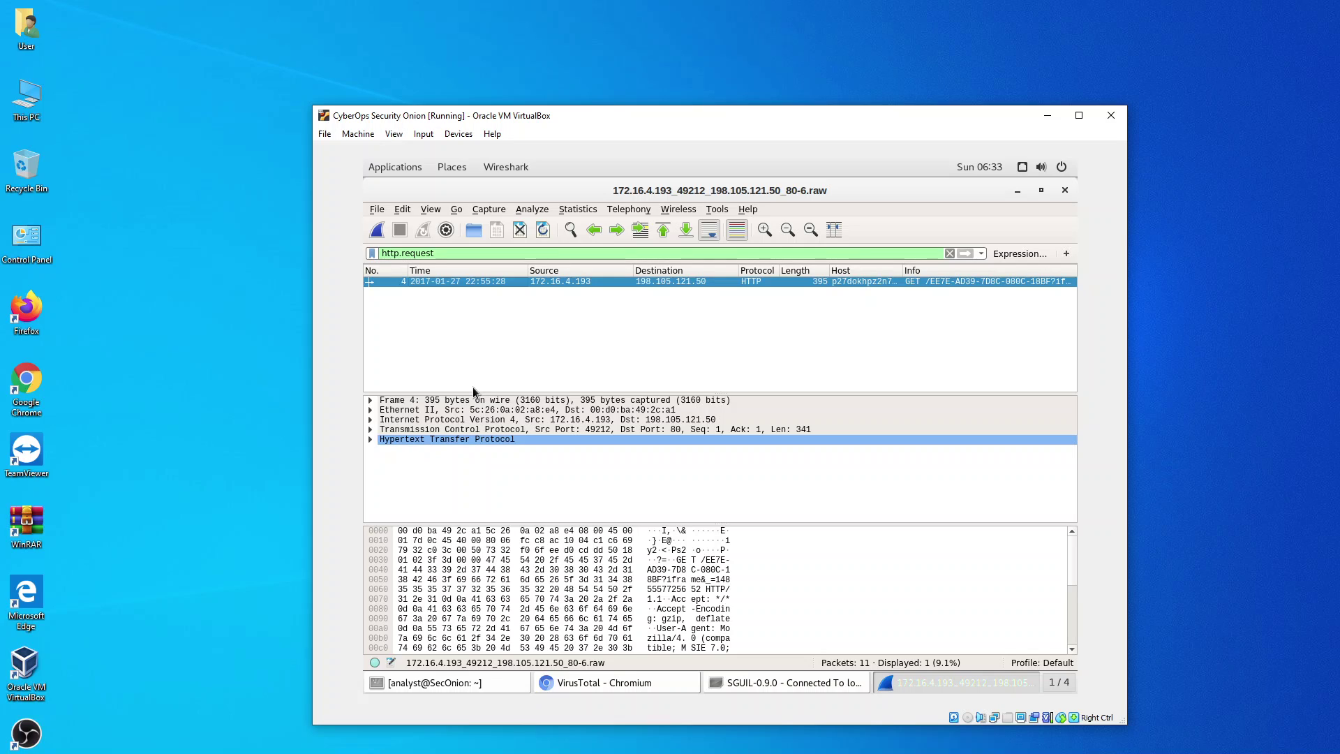
- Export the HTTP object from host p27dokhpz2n7nvgr.1jw2lx.top to /home/analyst under its suggested file name and close the object list
{"action": "left_click", "coordinate": [376, 210]}
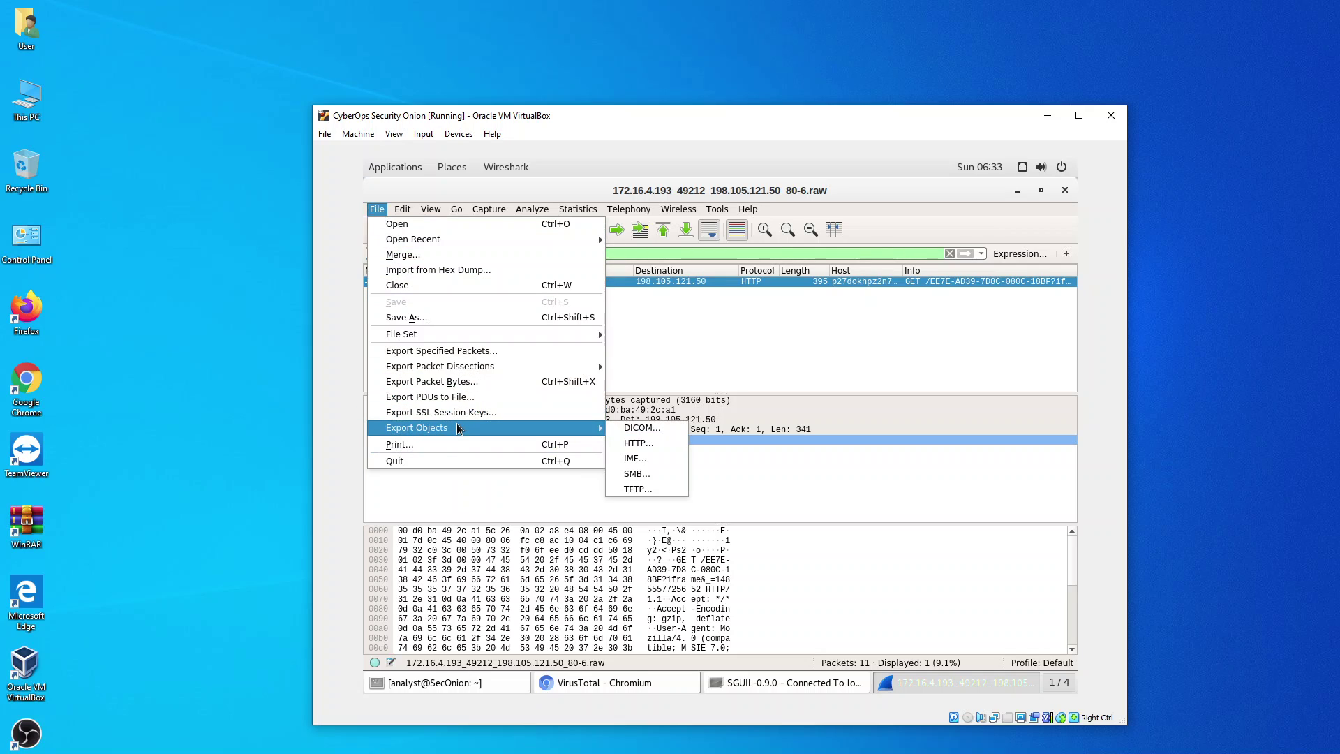
{"action": "left_click", "coordinate": [630, 446]}
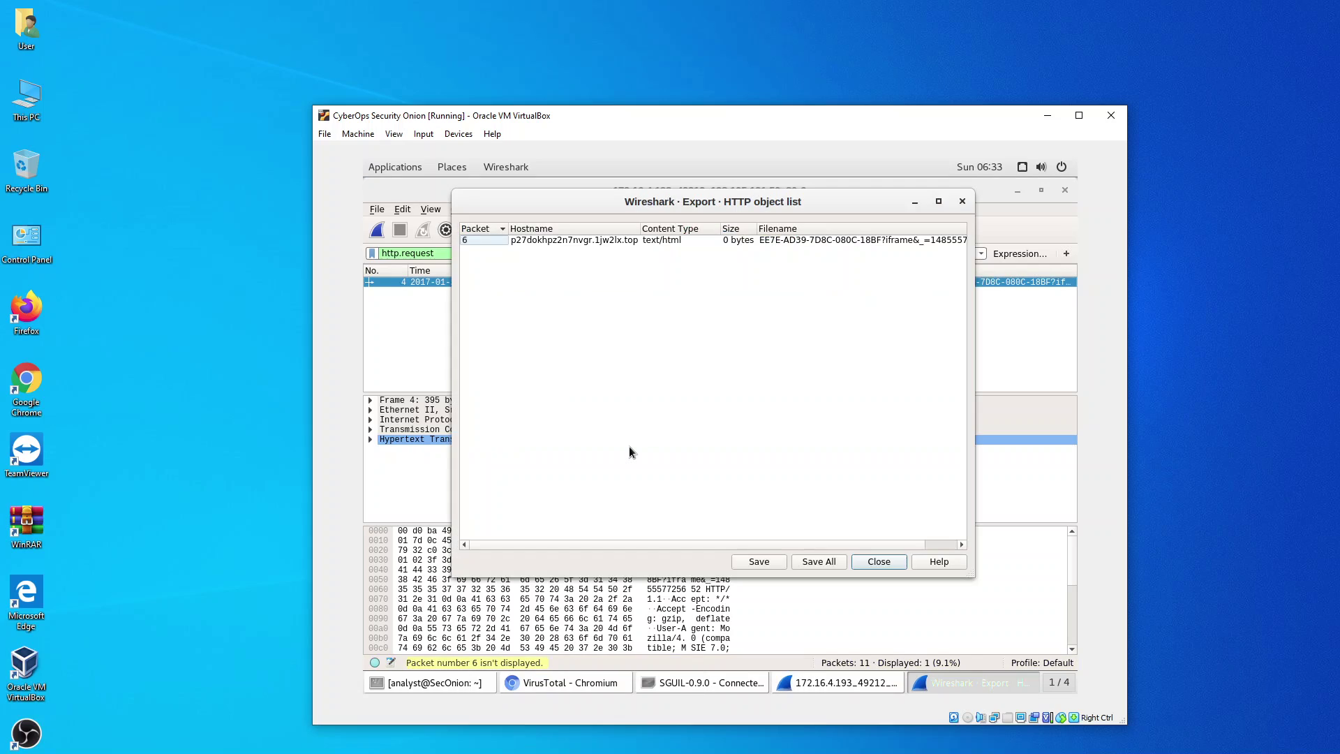
{"action": "left_click", "coordinate": [638, 240]}
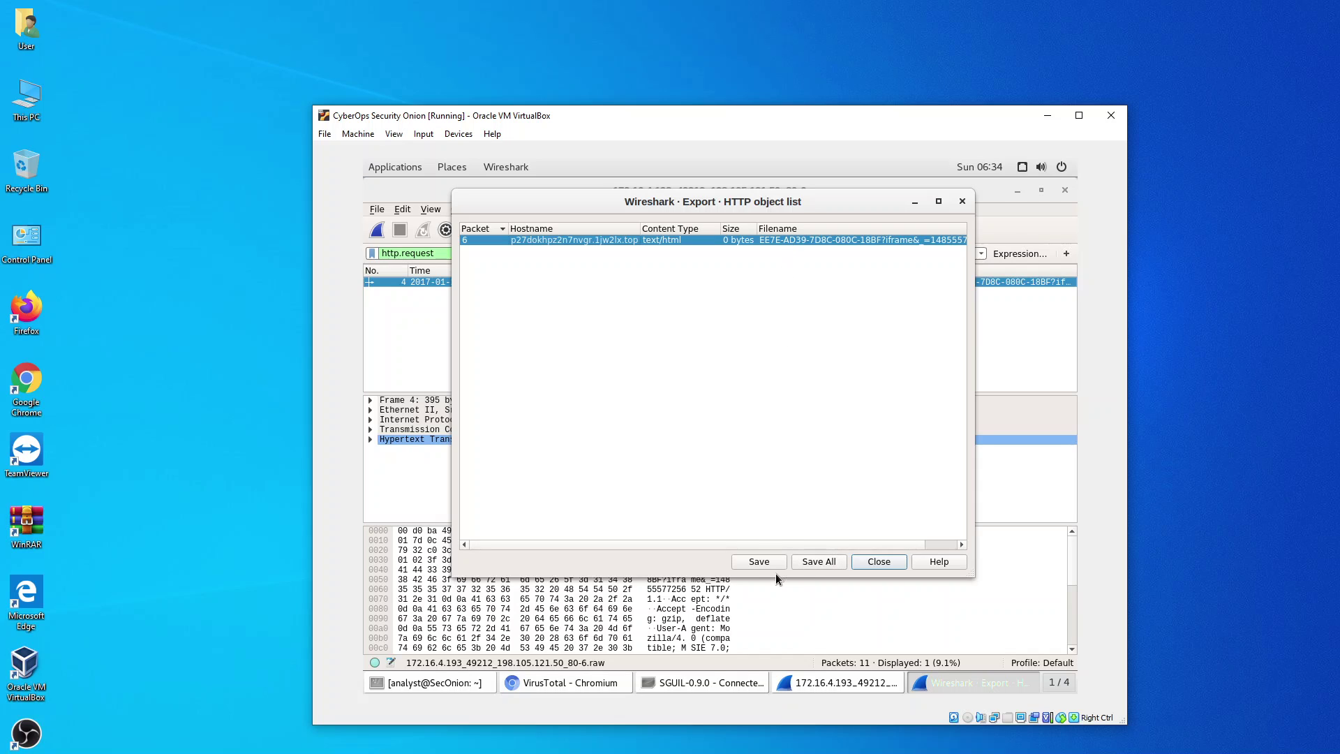
{"action": "left_click", "coordinate": [759, 562]}
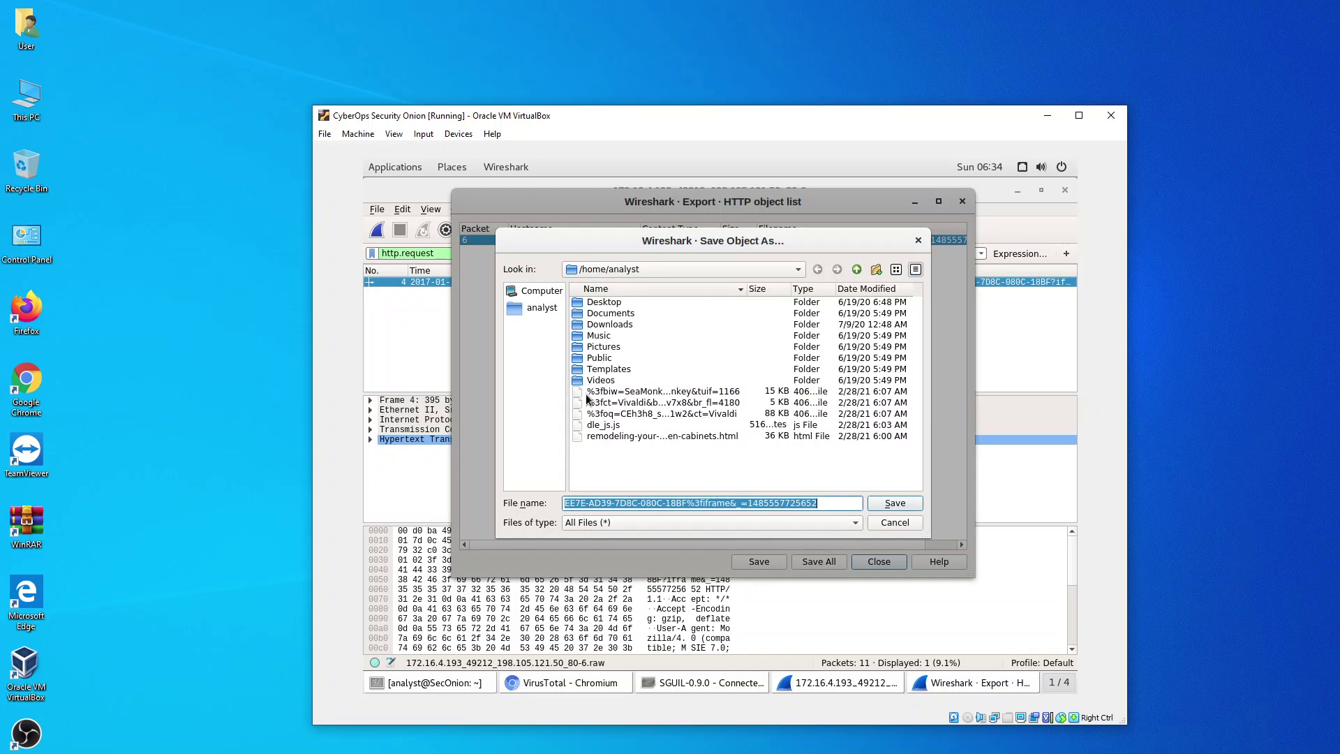
{"action": "left_click", "coordinate": [884, 508]}
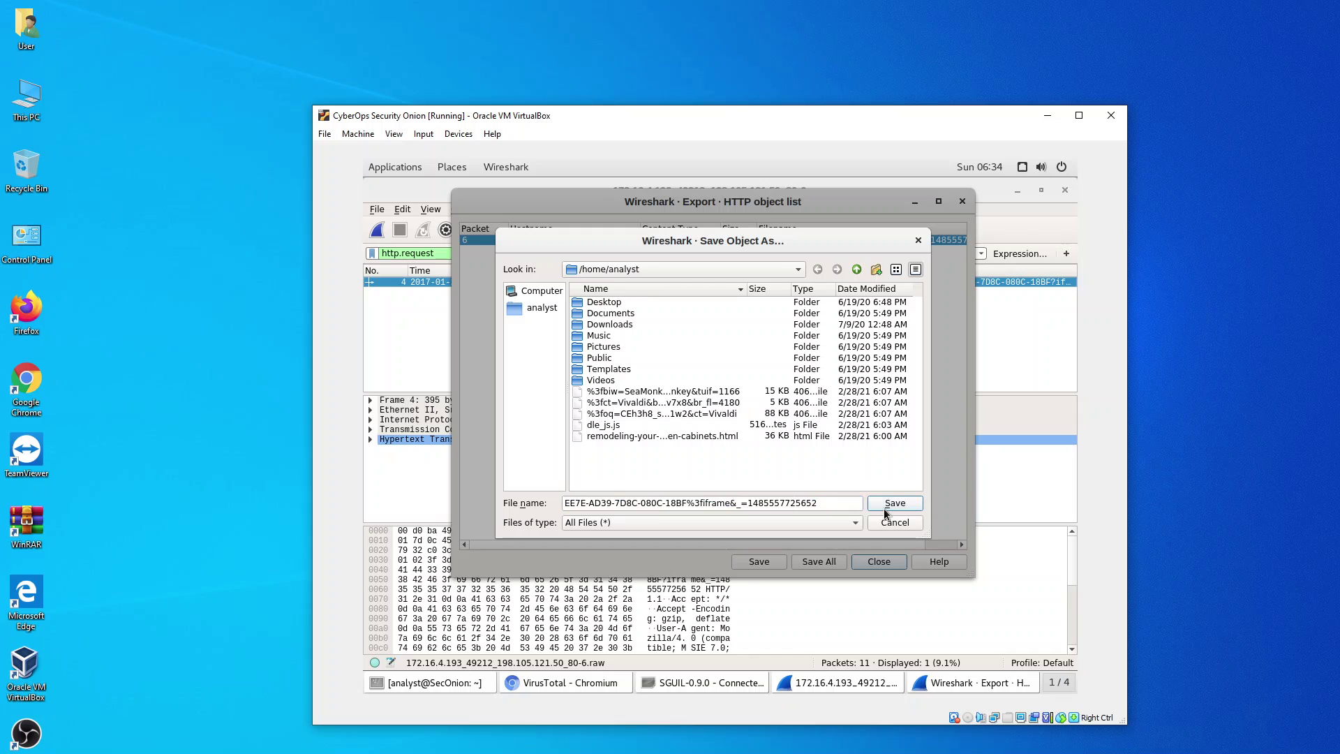
{"action": "left_click", "coordinate": [877, 564]}
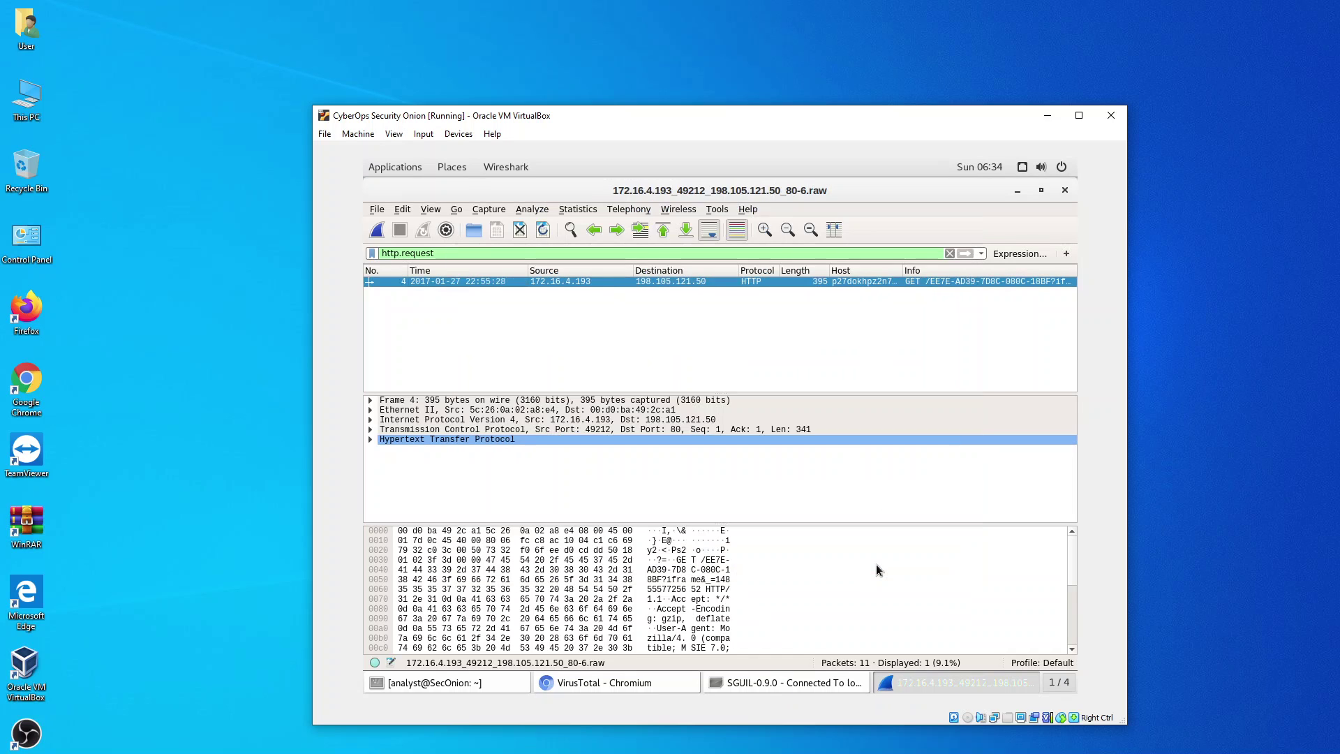
- Close the Wireshark capture and Sguil, and minimize the browser to reach the Security Onion desktop
{"action": "left_click", "coordinate": [1064, 190]}
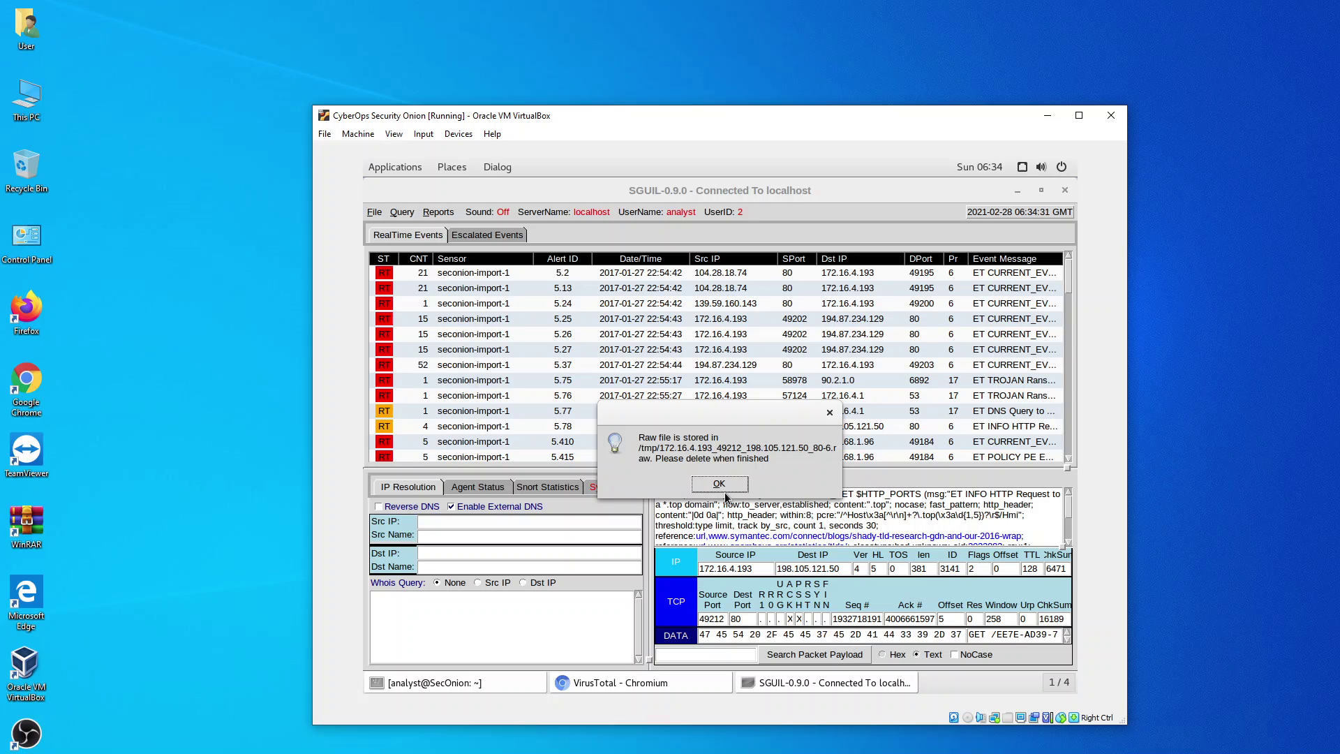
{"action": "left_click", "coordinate": [723, 489]}
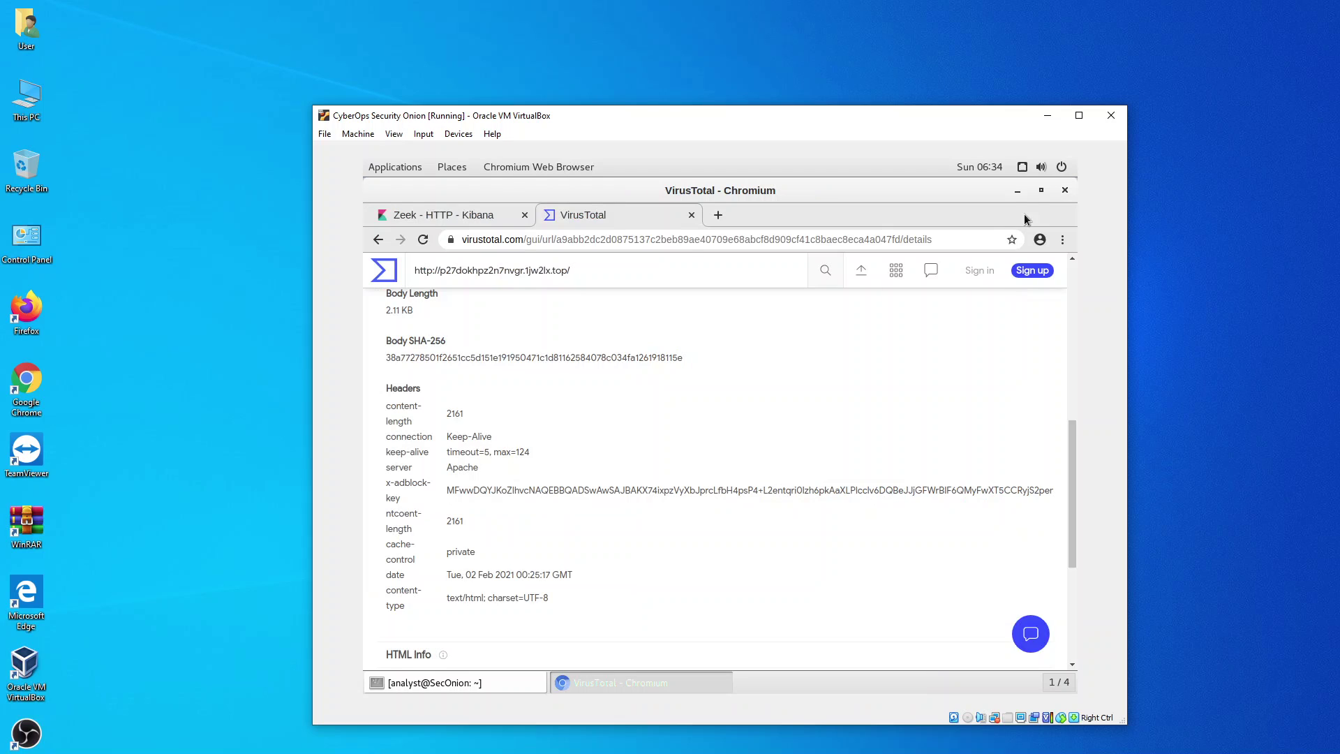
{"action": "left_click", "coordinate": [1014, 191]}
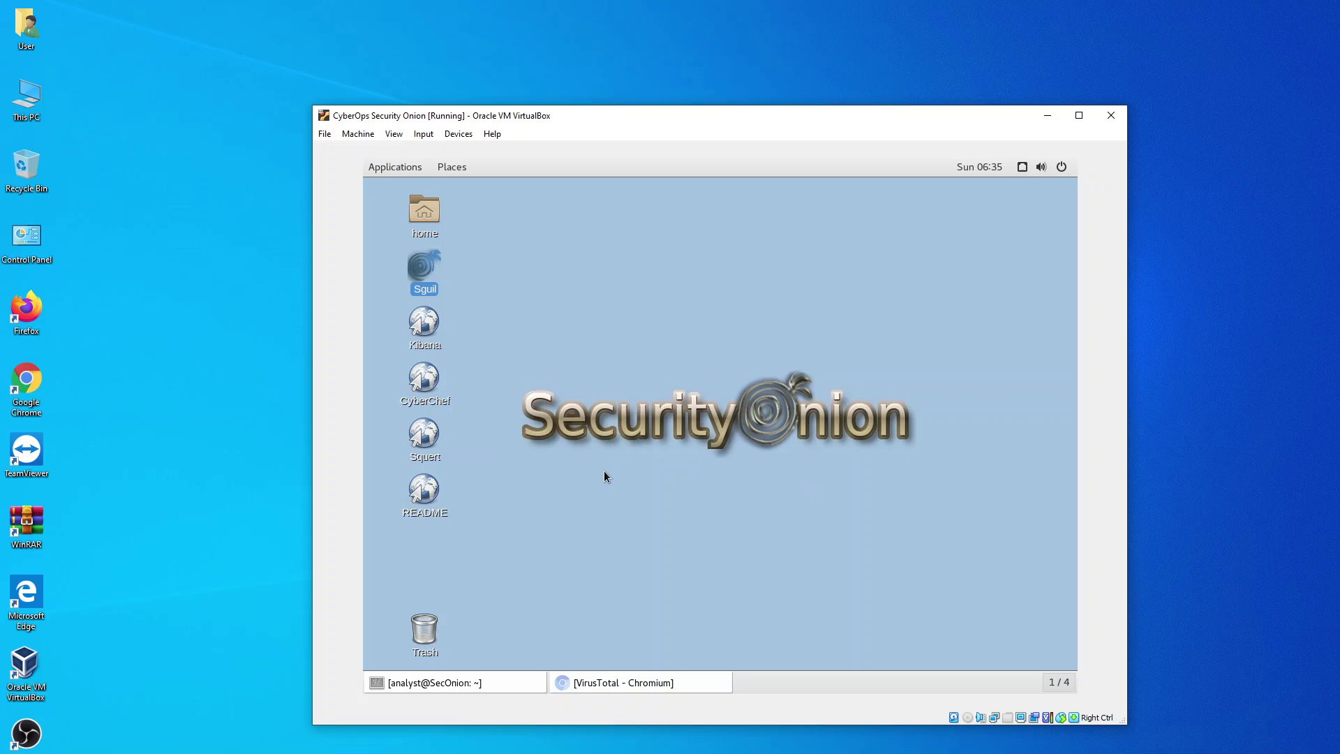
- Open the home folder and look through the exported files, including dle_js.js and remodeling-your-kitchen-cabinets.html
{"action": "left_click", "coordinate": [419, 224]}
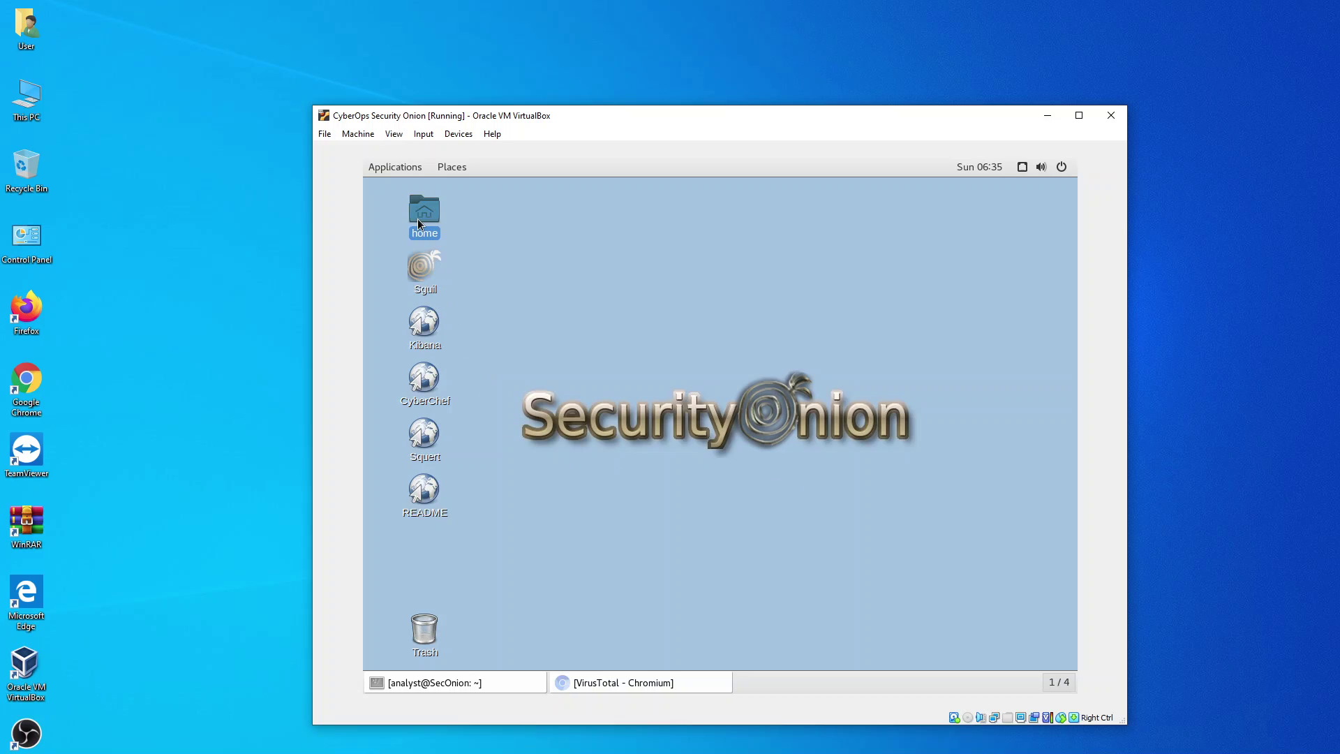
{"action": "double_click", "coordinate": [418, 219]}
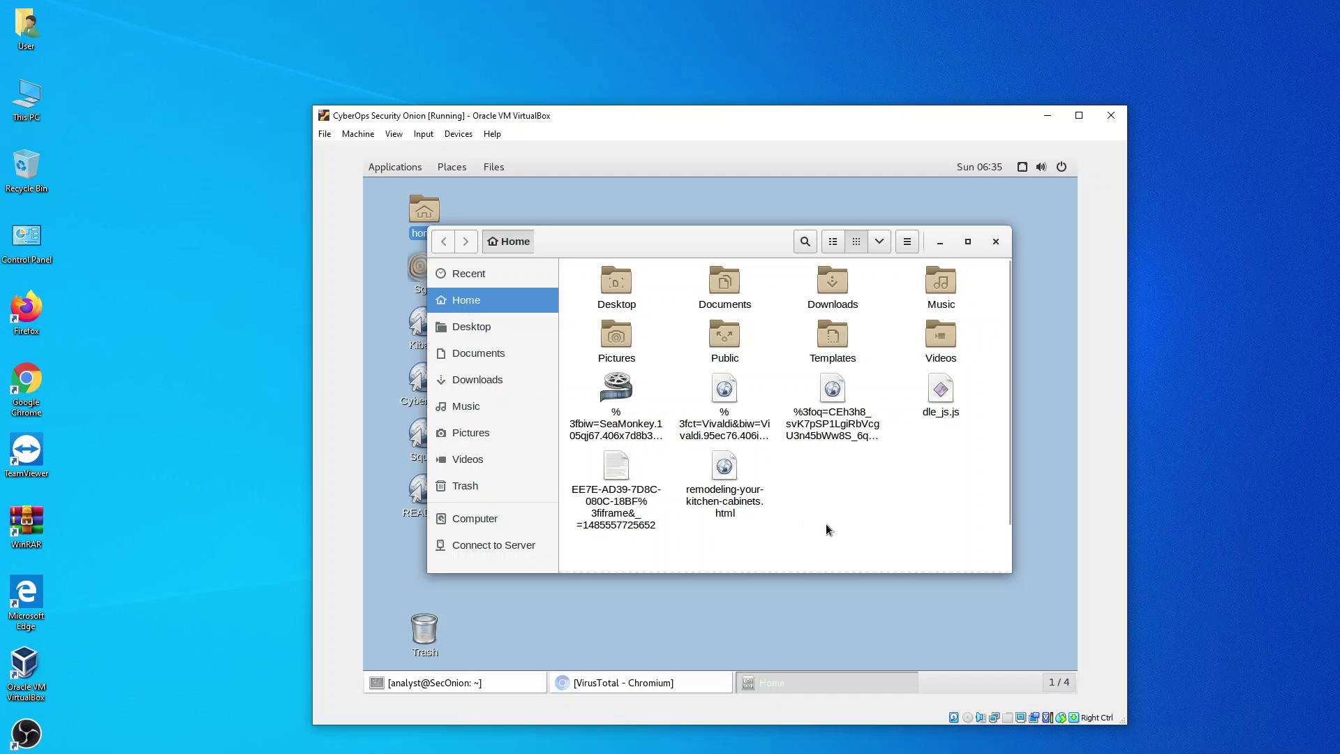
{"action": "left_click", "coordinate": [616, 387]}
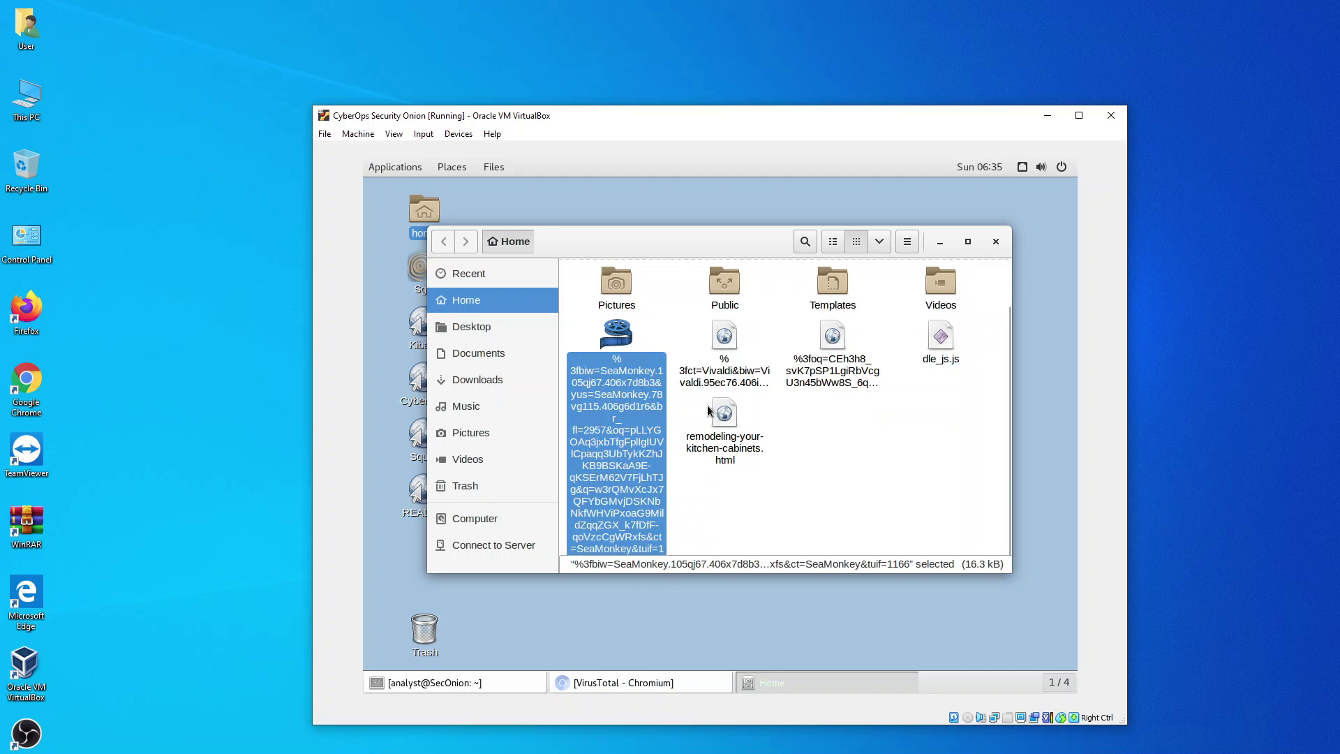
{"action": "left_click", "coordinate": [729, 418]}
{"action": "left_click", "coordinate": [724, 341]}
{"action": "left_click", "coordinate": [832, 341]}
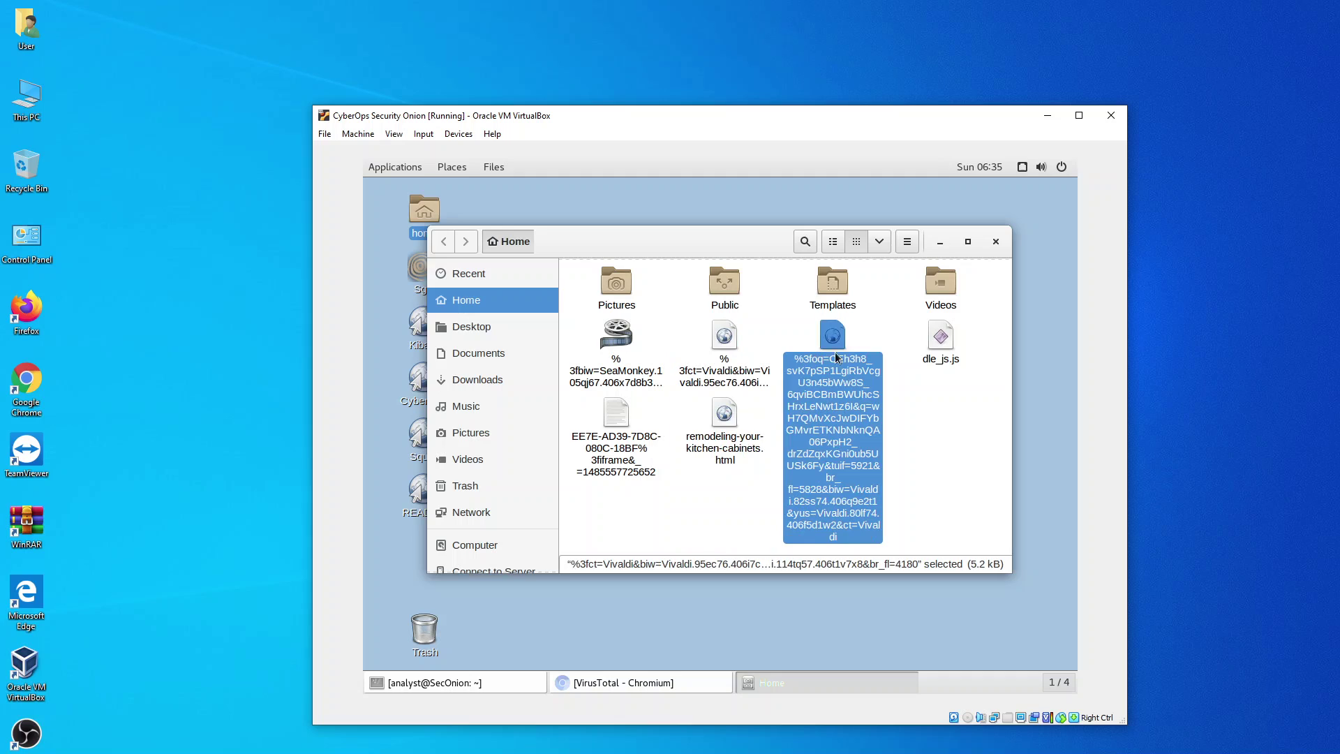
{"action": "left_click", "coordinate": [949, 353]}
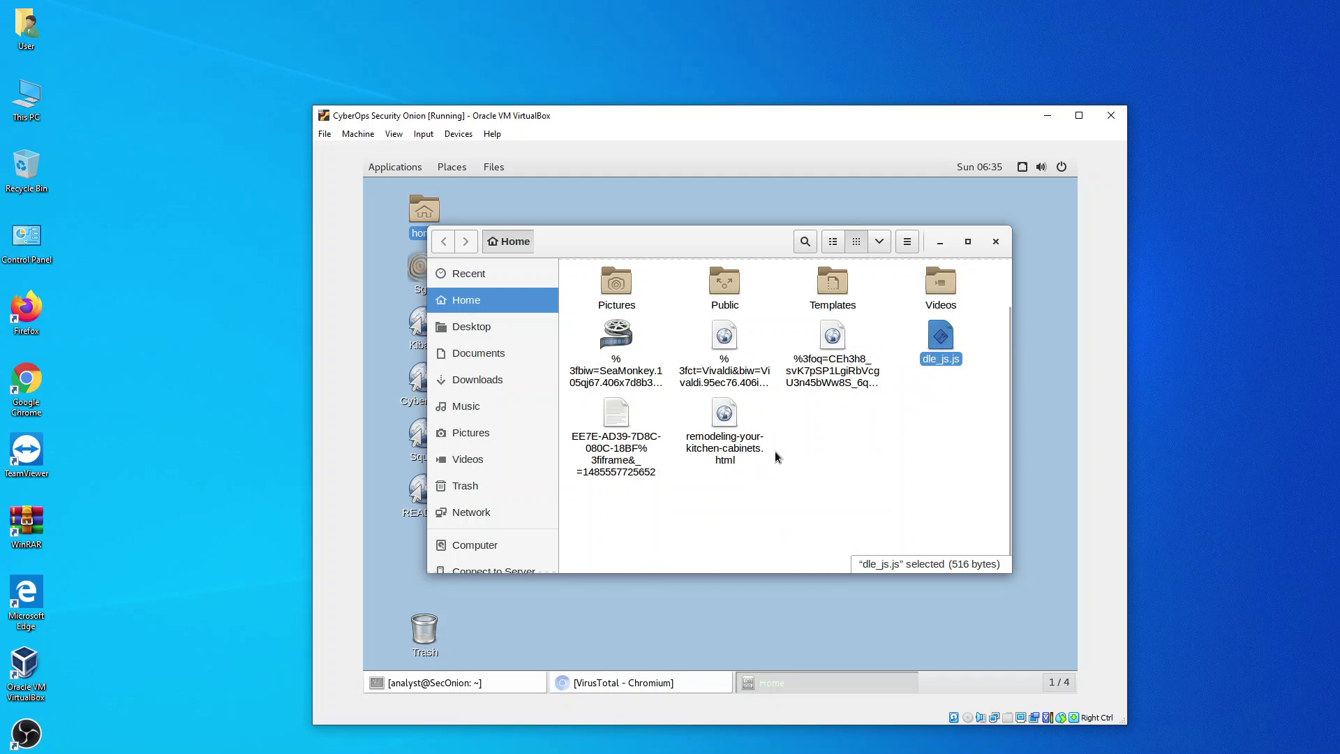
{"action": "left_click", "coordinate": [731, 447]}
{"action": "left_click", "coordinate": [616, 419]}
{"action": "left_click", "coordinate": [771, 442]}
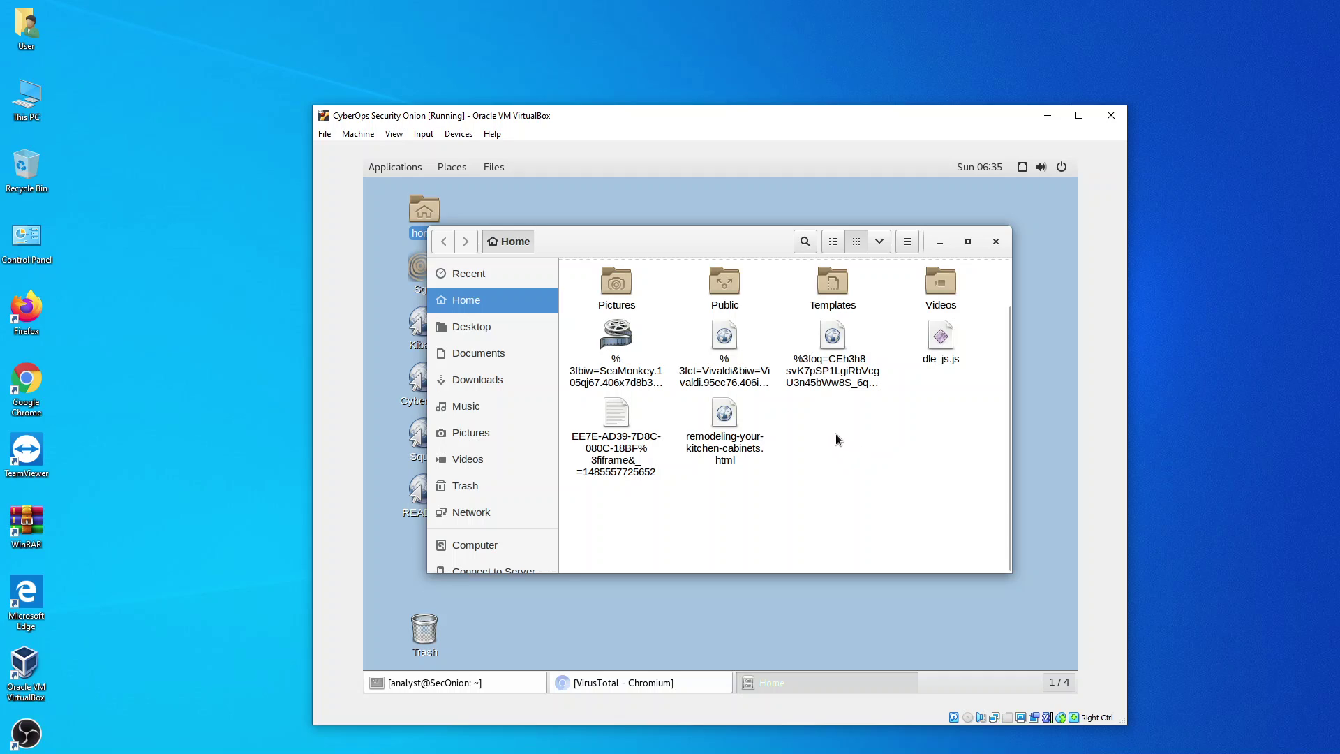
- View the exported page remodeling-your-kitchen-cabinets.html in the browser, then close its tab and return to the home folder
{"action": "double_click", "coordinate": [730, 423]}
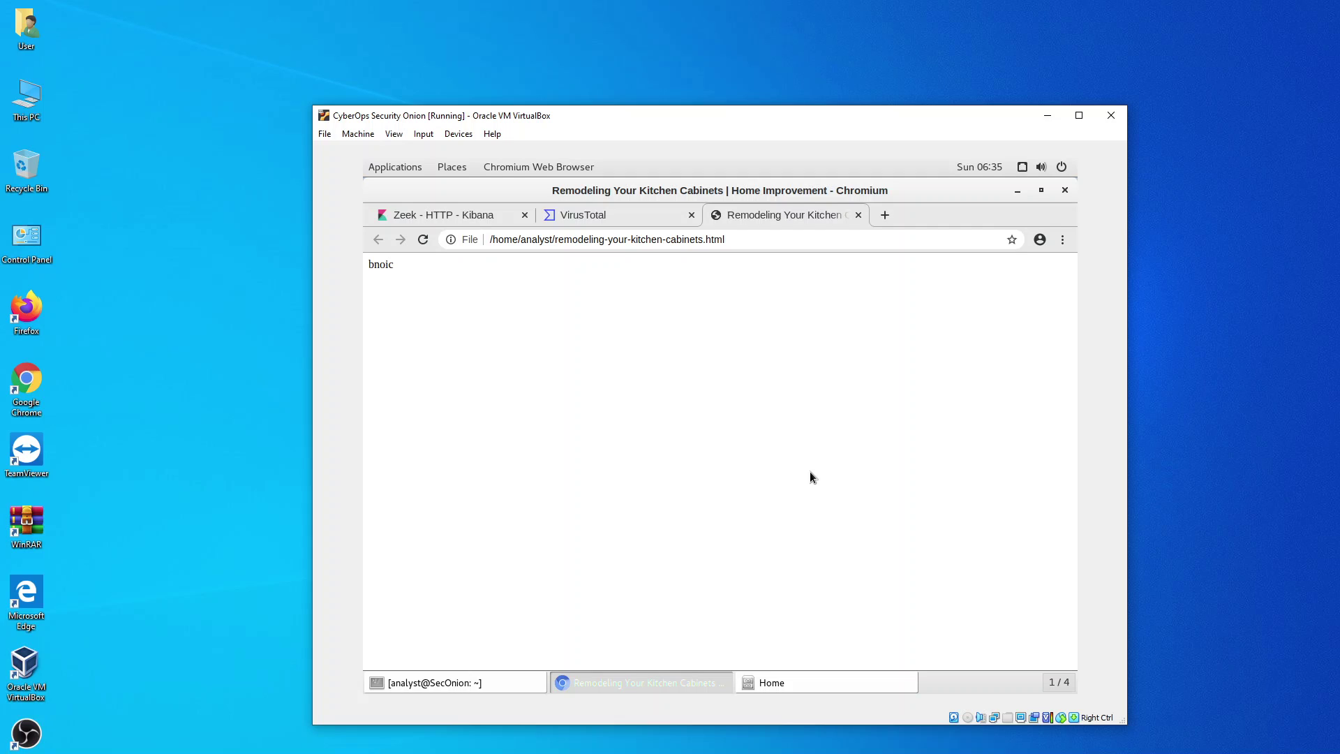
{"action": "left_click", "coordinate": [858, 215]}
{"action": "left_click", "coordinate": [1018, 190]}
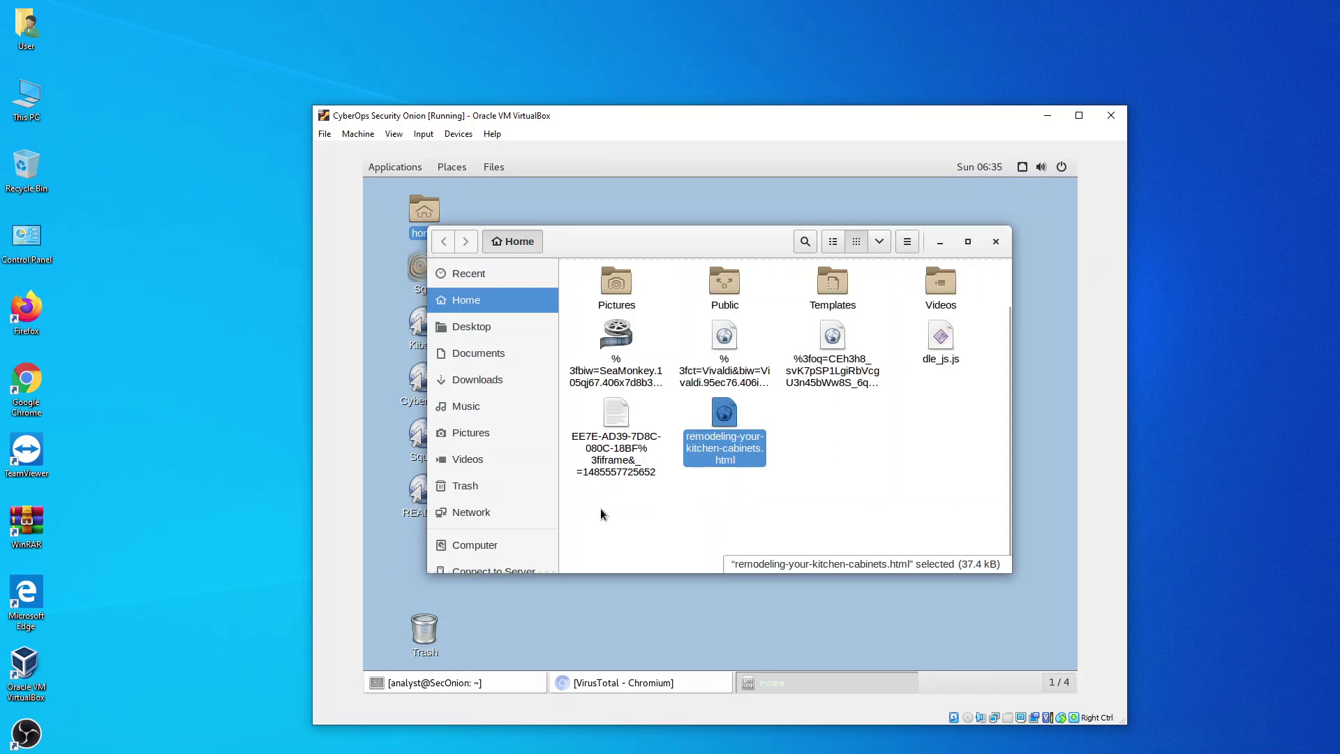
{"action": "right_click", "coordinate": [740, 431]}
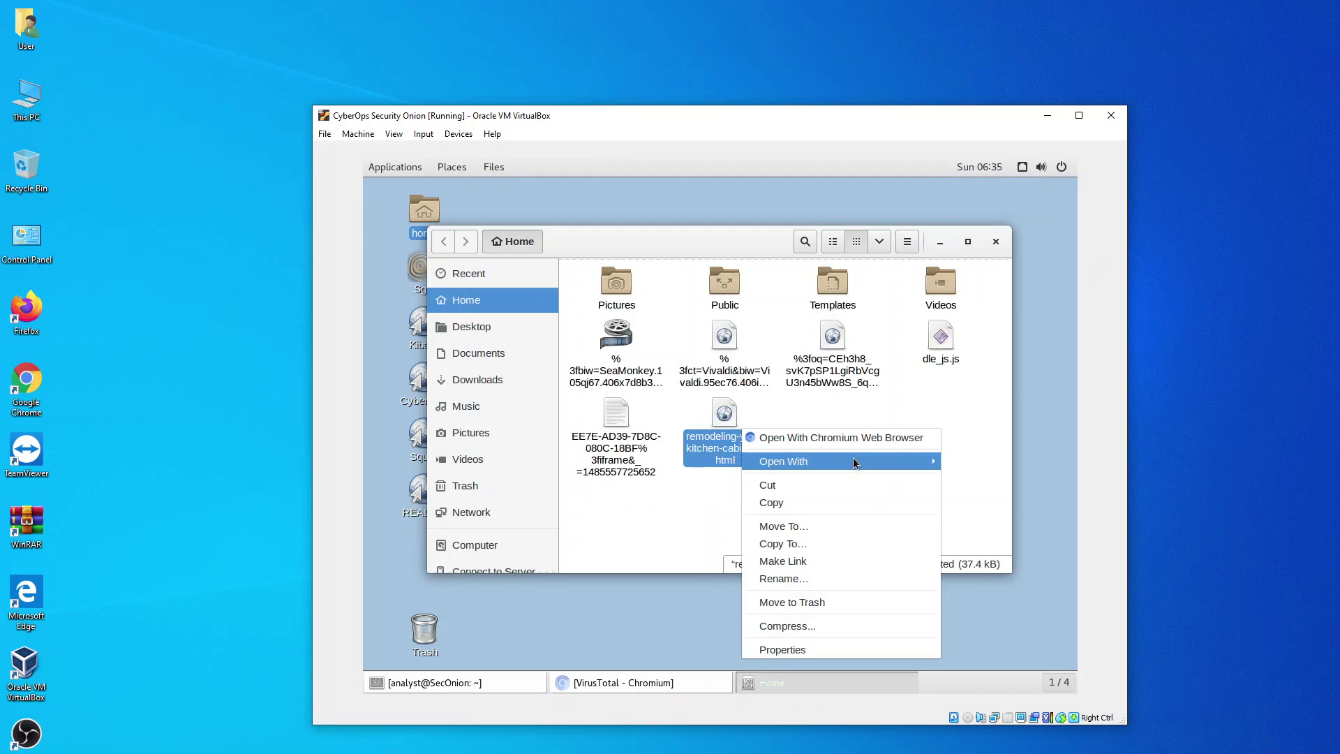
{"action": "mouse_move", "coordinate": [838, 461]}
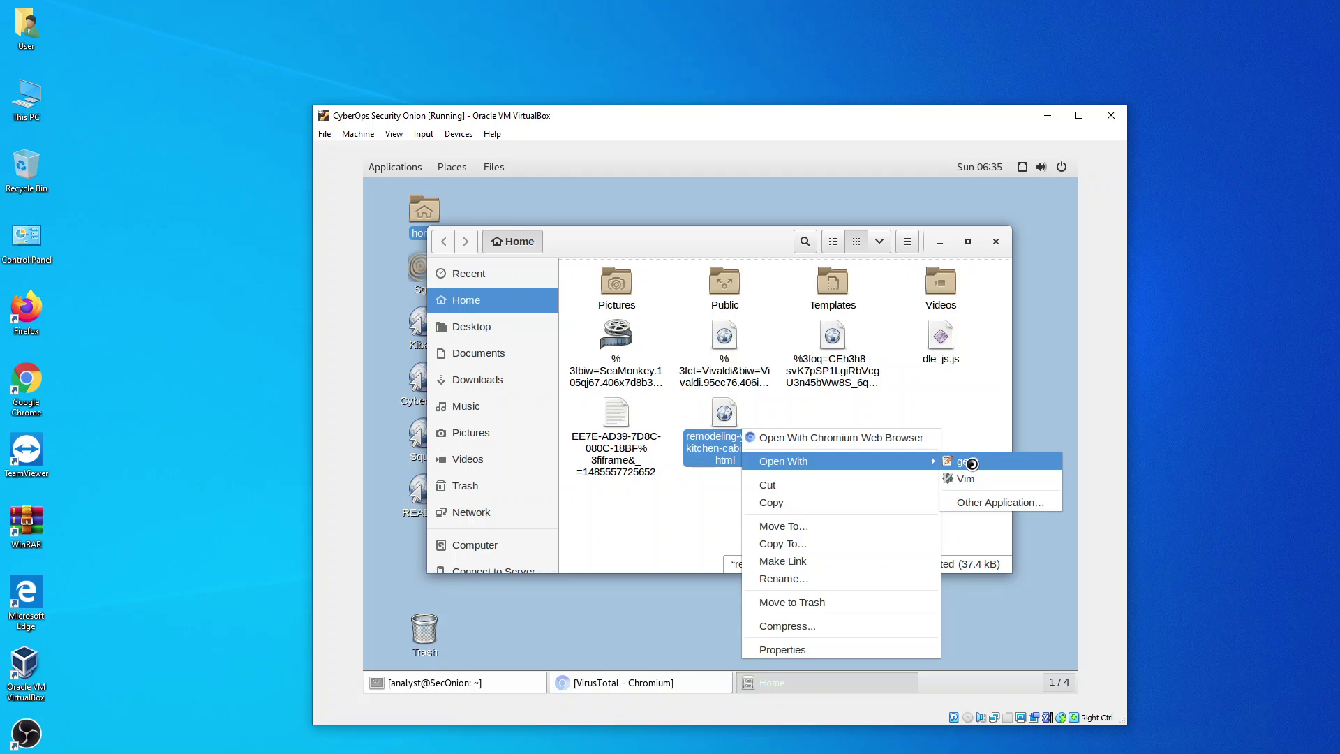
{"action": "left_click", "coordinate": [974, 464]}
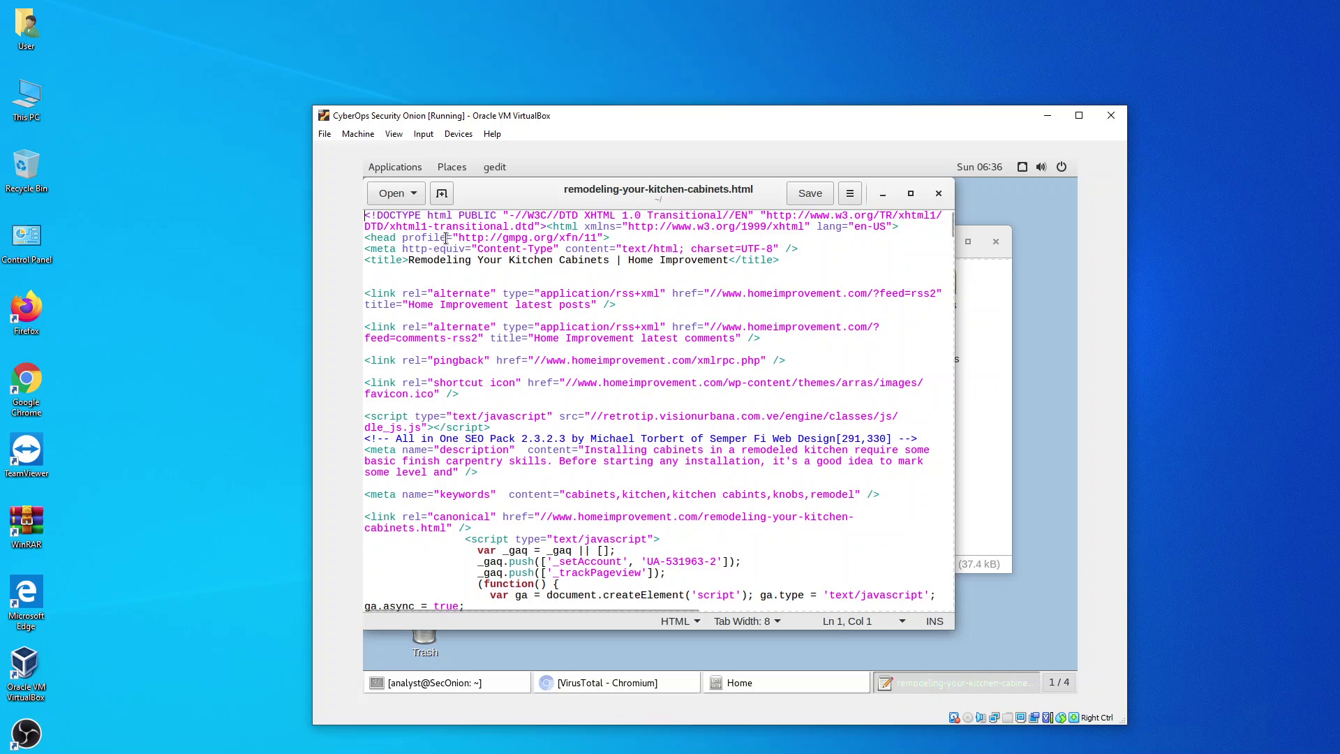
{"action": "left_click_drag", "start_coordinate": [458, 237], "coordinate": [598, 237]}
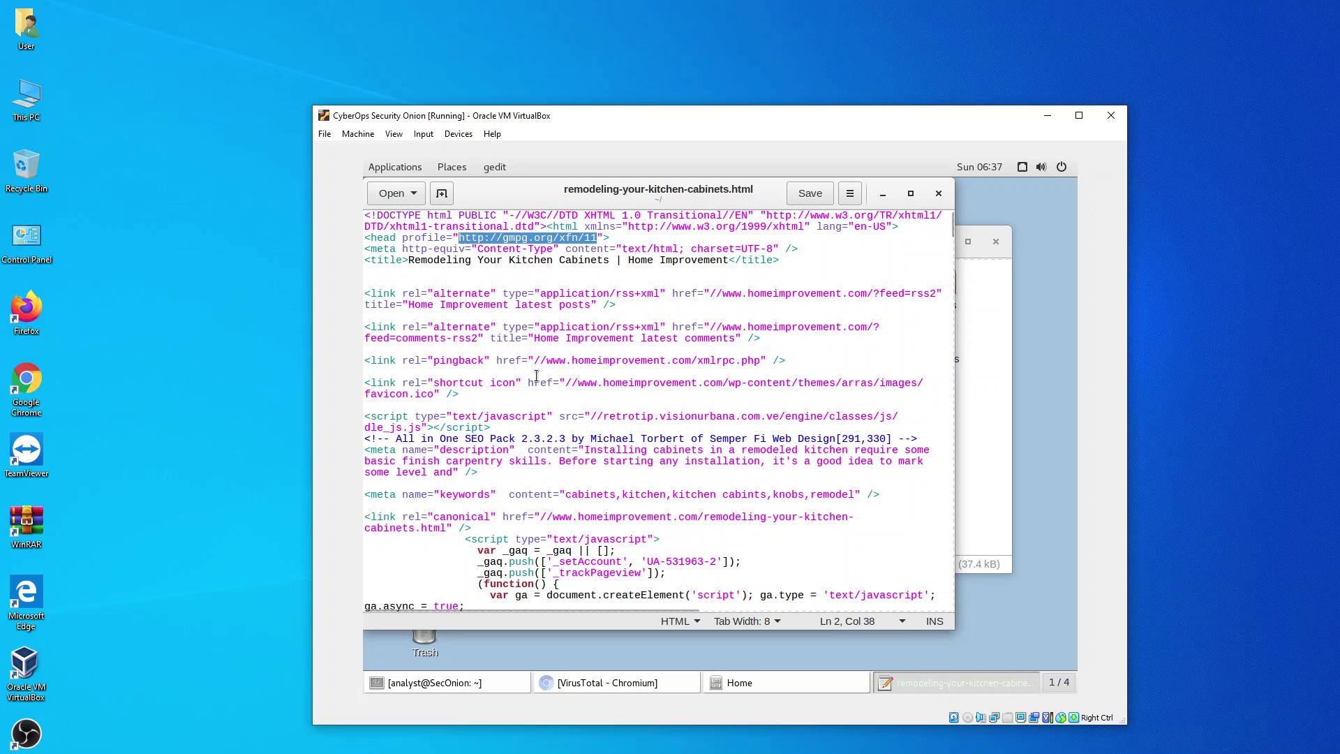
- Examine the page's HTML source from the head section into the body for external scripts, links and embedded iframes
{"action": "scroll", "coordinate": [537, 376], "scroll_direction": "down", "scroll_amount": 5}
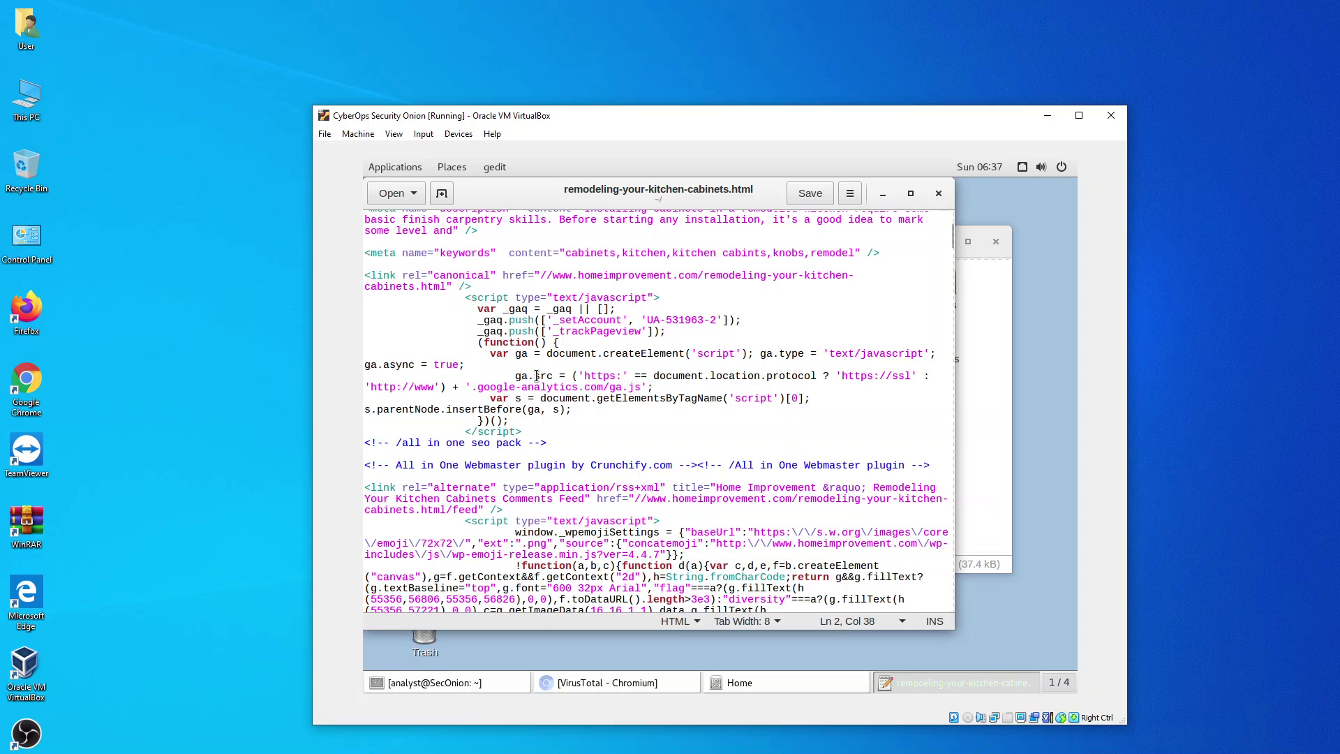
{"action": "scroll", "coordinate": [537, 376], "scroll_direction": "down", "scroll_amount": 6}
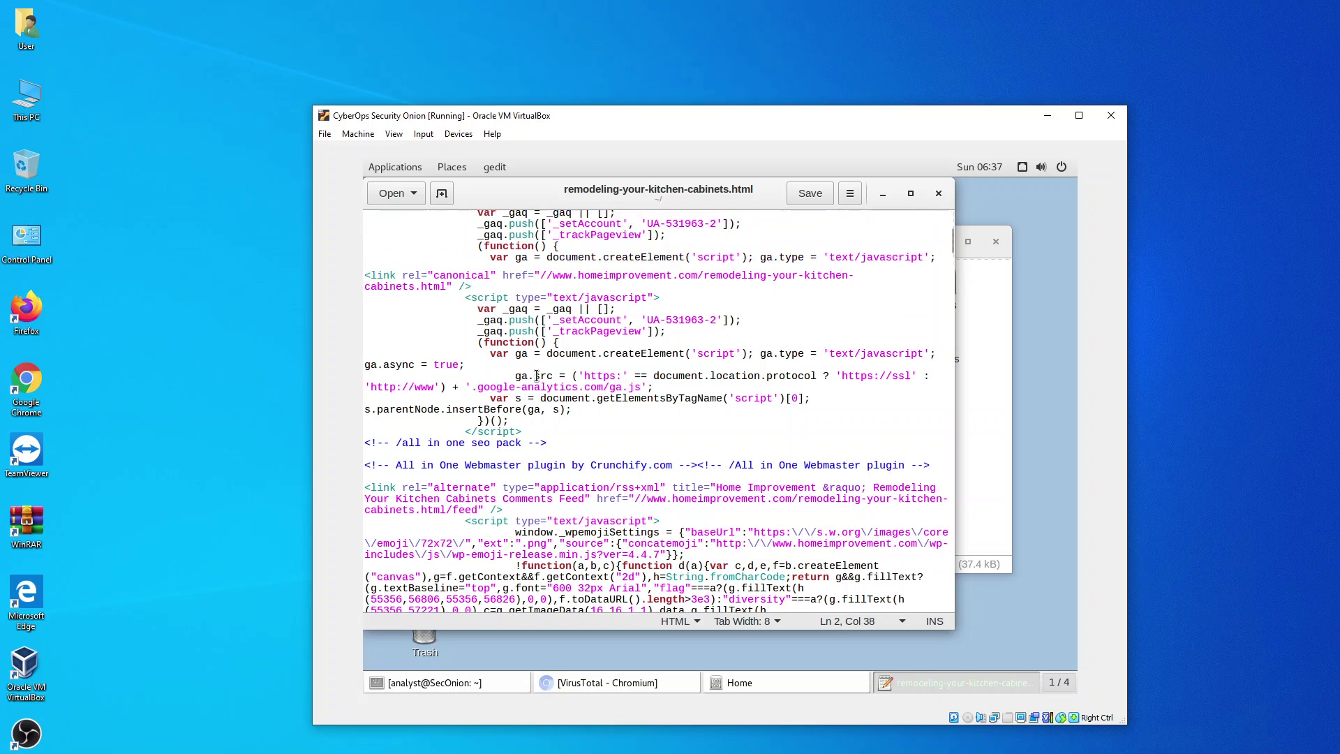
{"action": "scroll", "coordinate": [536, 376], "scroll_direction": "down", "scroll_amount": 6}
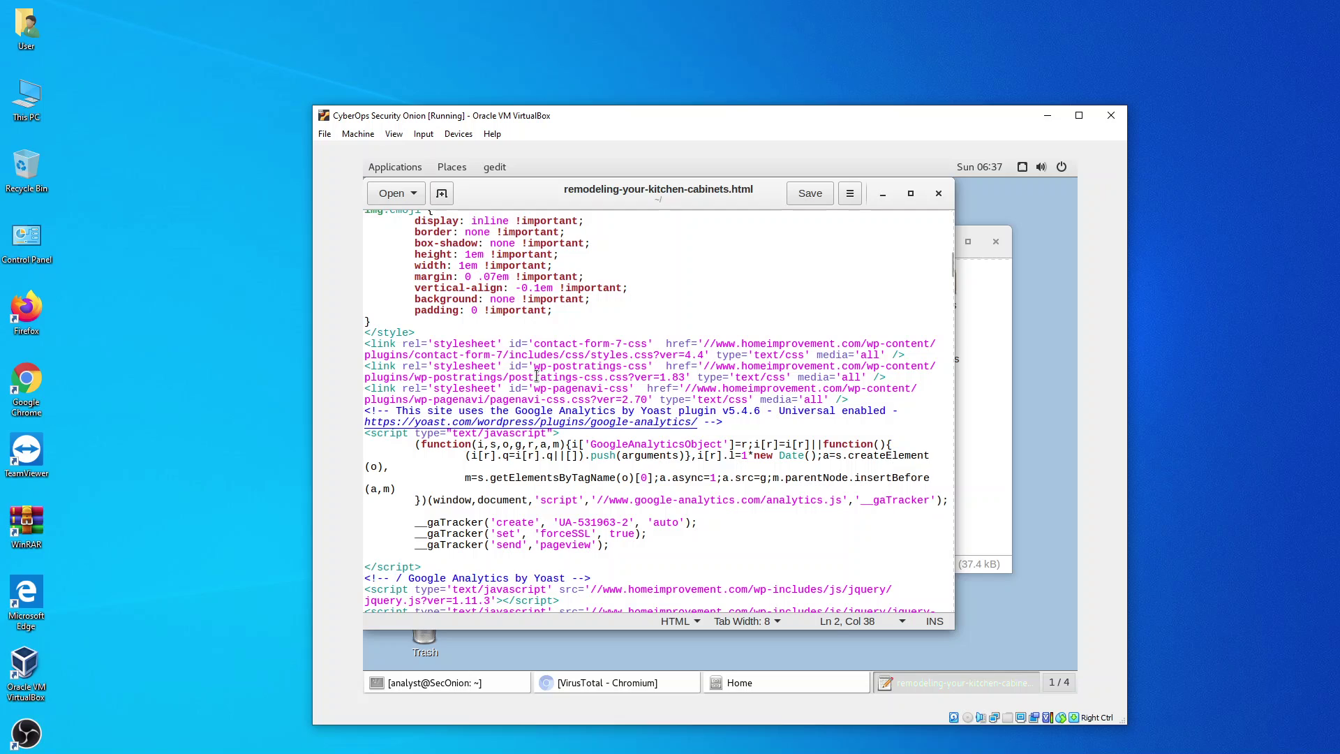
{"action": "scroll", "coordinate": [536, 376], "scroll_direction": "down", "scroll_amount": 4}
{"action": "scroll", "coordinate": [537, 376], "scroll_direction": "down", "scroll_amount": 8}
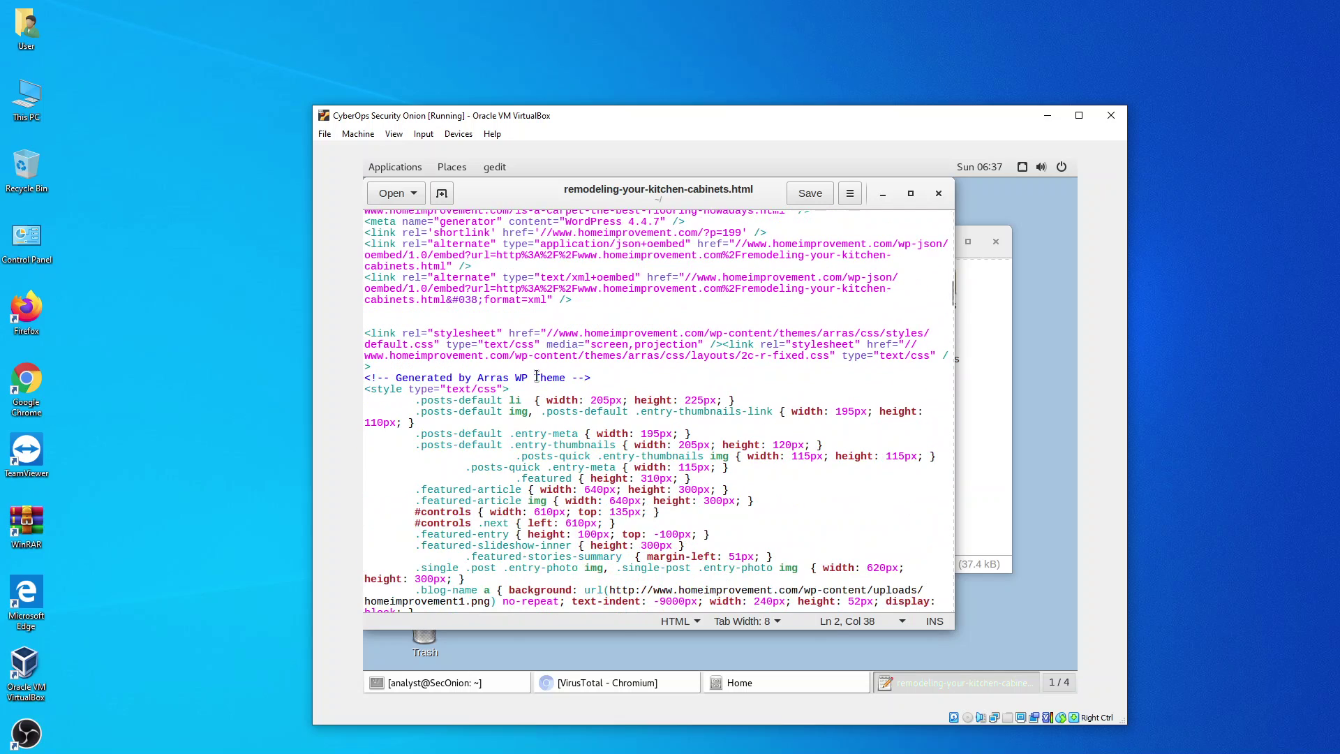
{"action": "scroll", "coordinate": [537, 376], "scroll_direction": "down", "scroll_amount": 12}
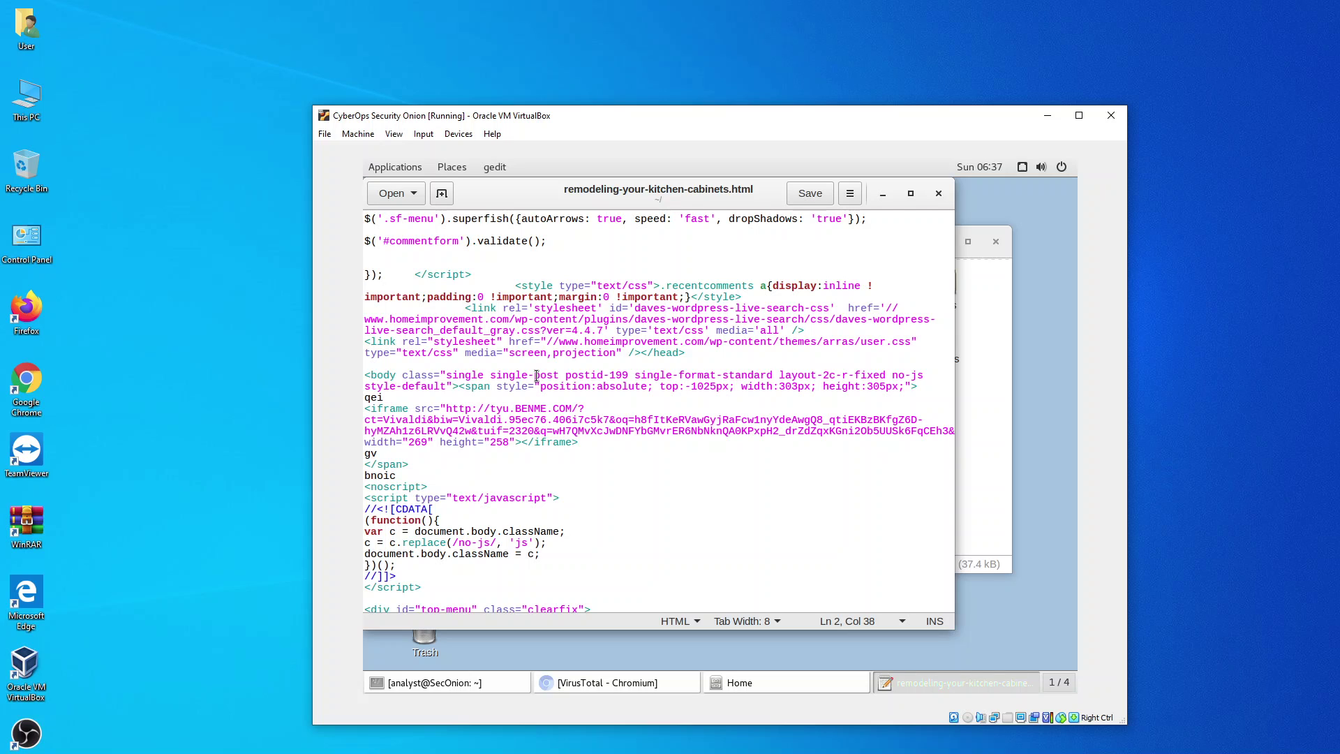
{"action": "scroll", "coordinate": [536, 376], "scroll_direction": "up", "scroll_amount": 15}
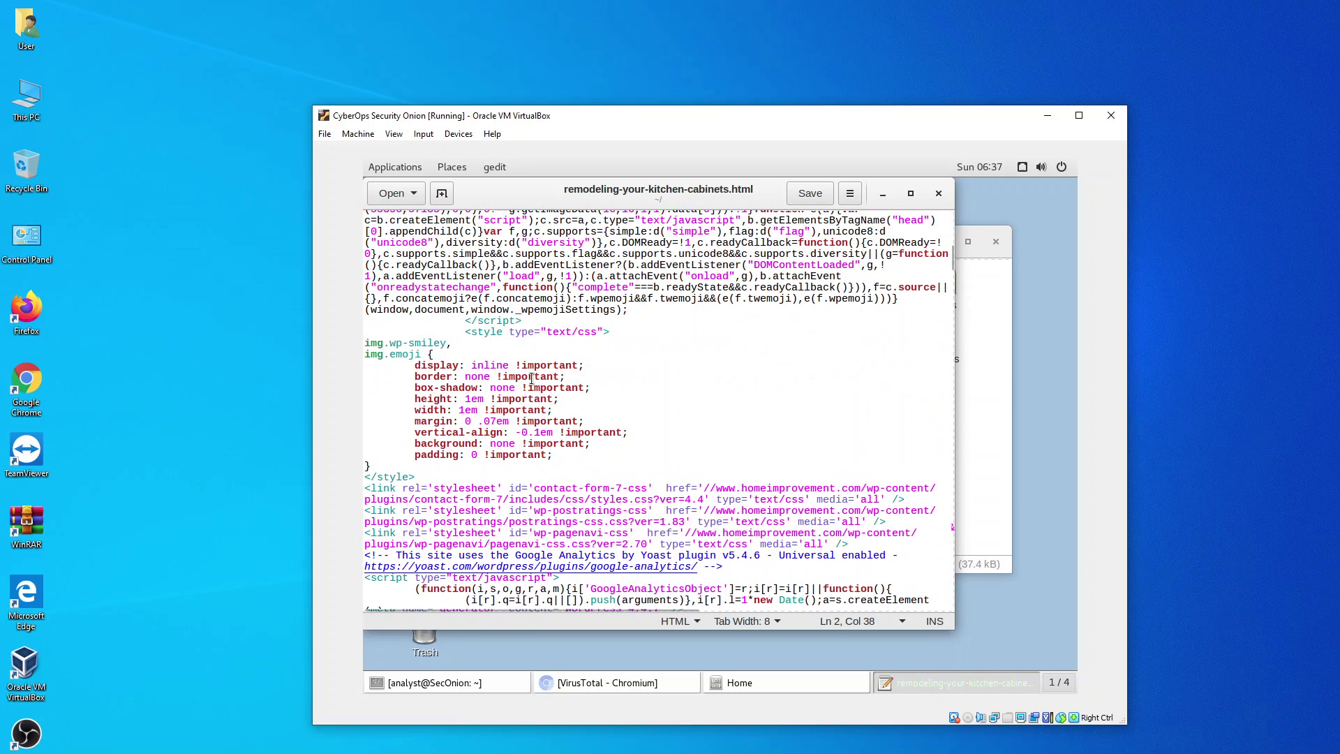
{"action": "scroll", "coordinate": [531, 378], "scroll_direction": "up", "scroll_amount": 10}
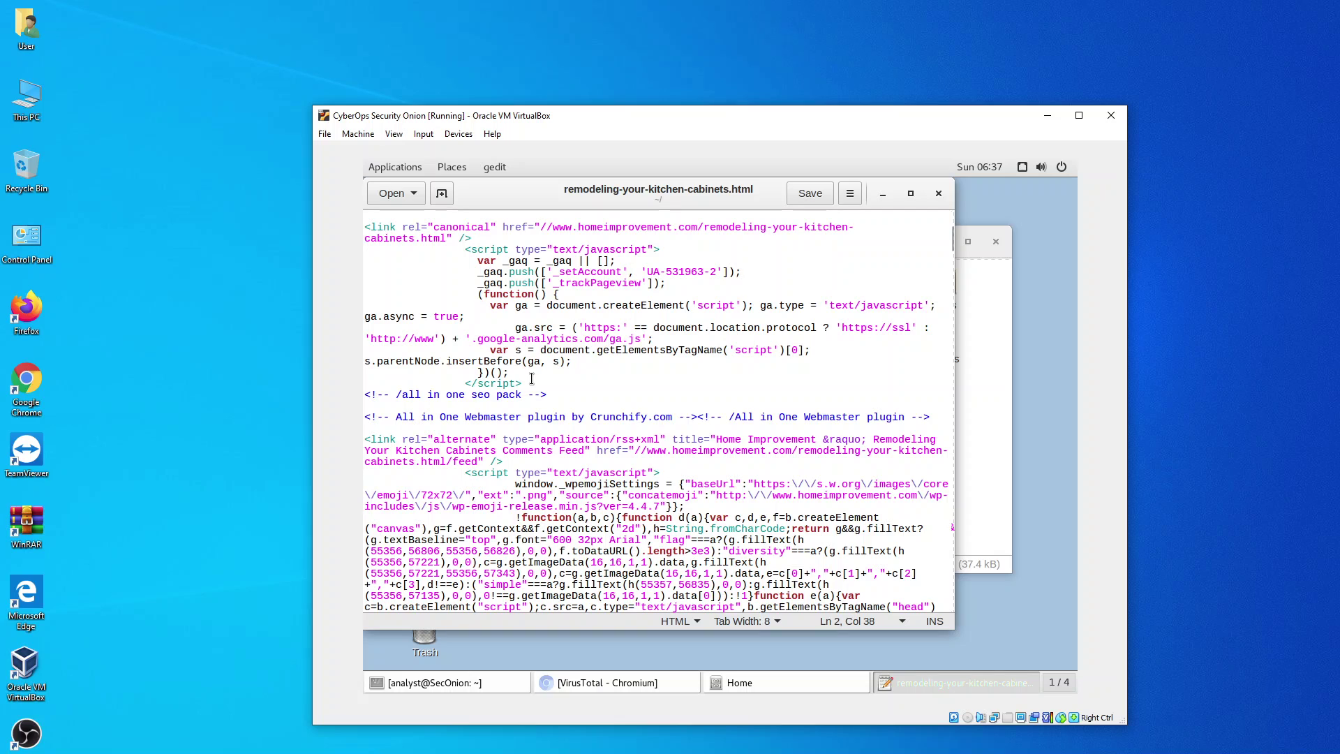
{"action": "scroll", "coordinate": [532, 379], "scroll_direction": "up", "scroll_amount": 9}
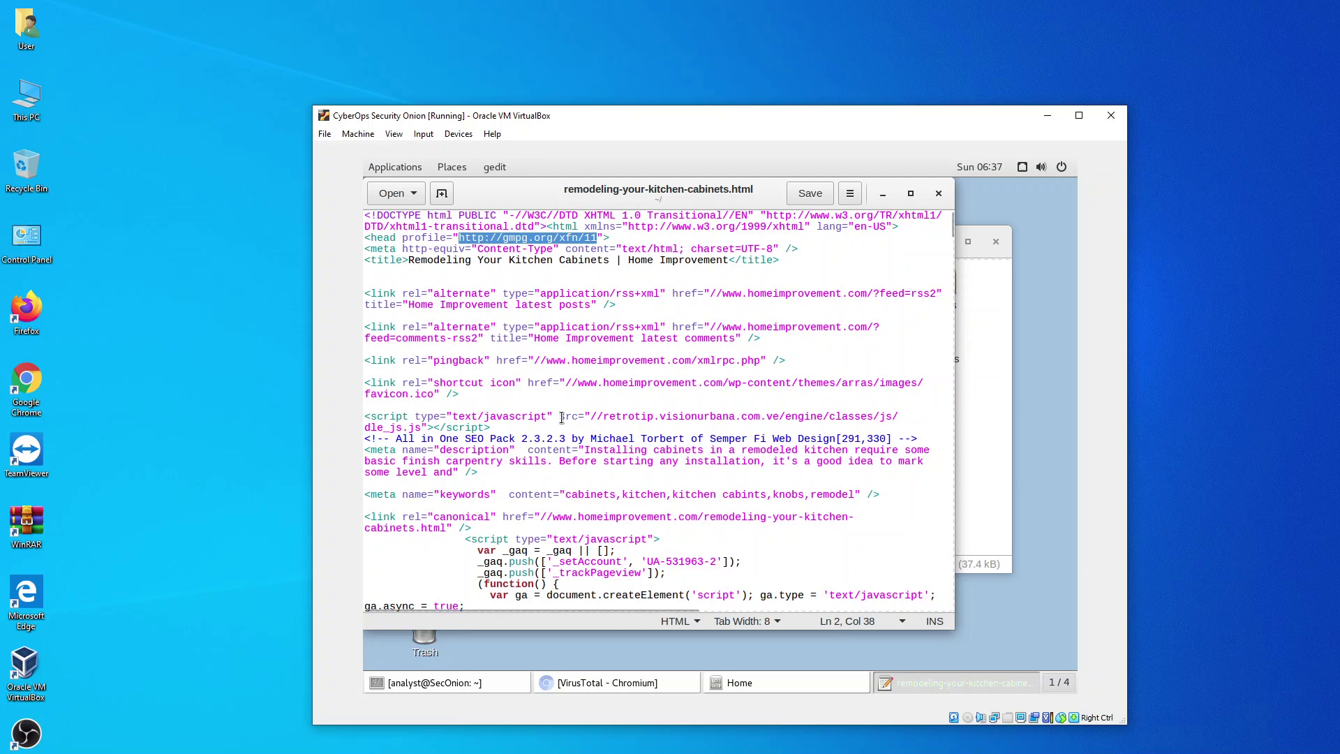
{"action": "scroll", "coordinate": [562, 417], "scroll_direction": "down", "scroll_amount": 1}
{"action": "scroll", "coordinate": [561, 418], "scroll_direction": "down", "scroll_amount": 4}
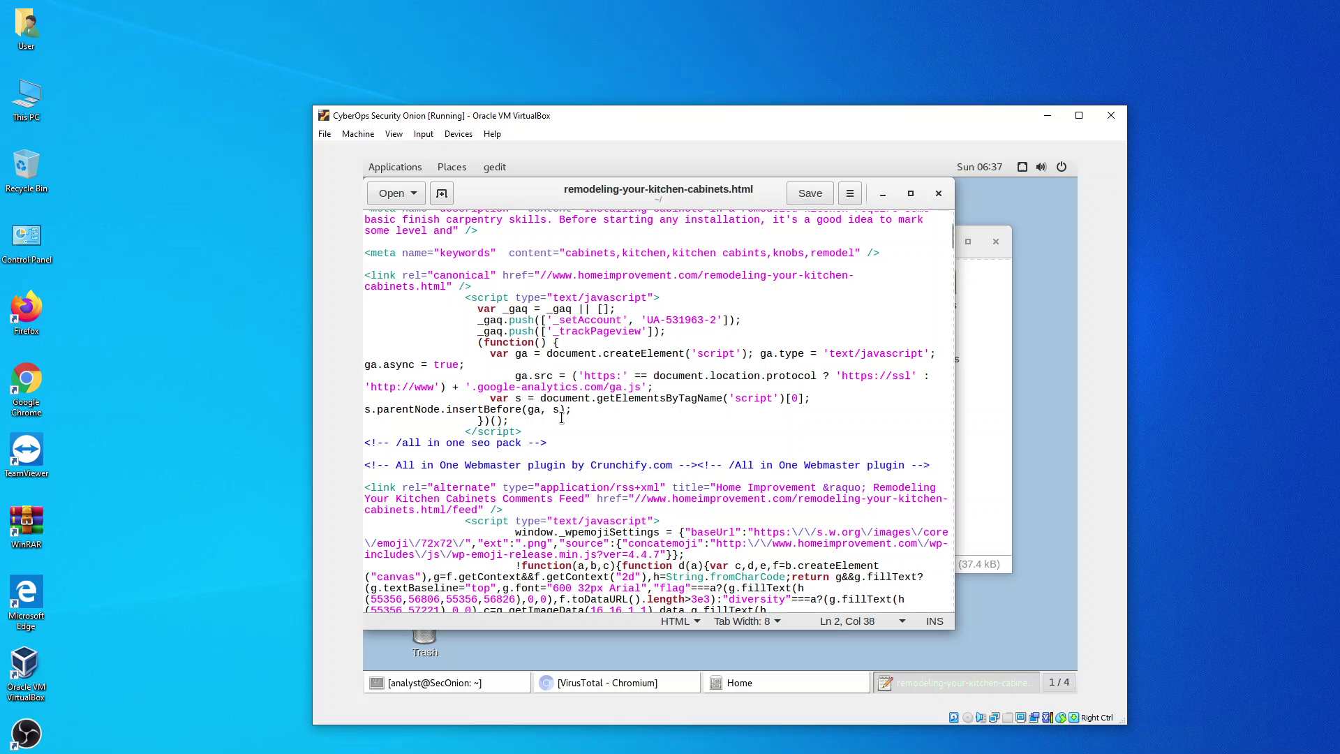
{"action": "scroll", "coordinate": [561, 417], "scroll_direction": "down", "scroll_amount": 6}
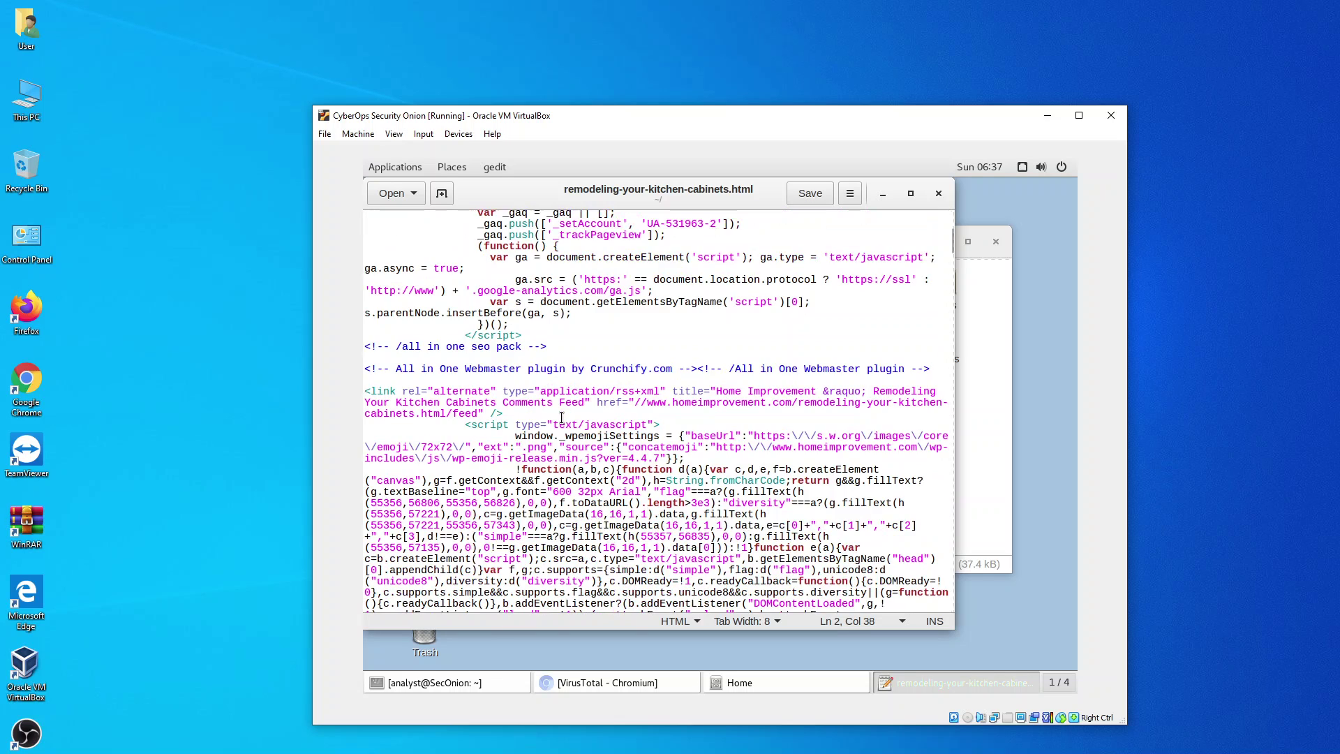
{"action": "scroll", "coordinate": [562, 418], "scroll_direction": "down", "scroll_amount": 10}
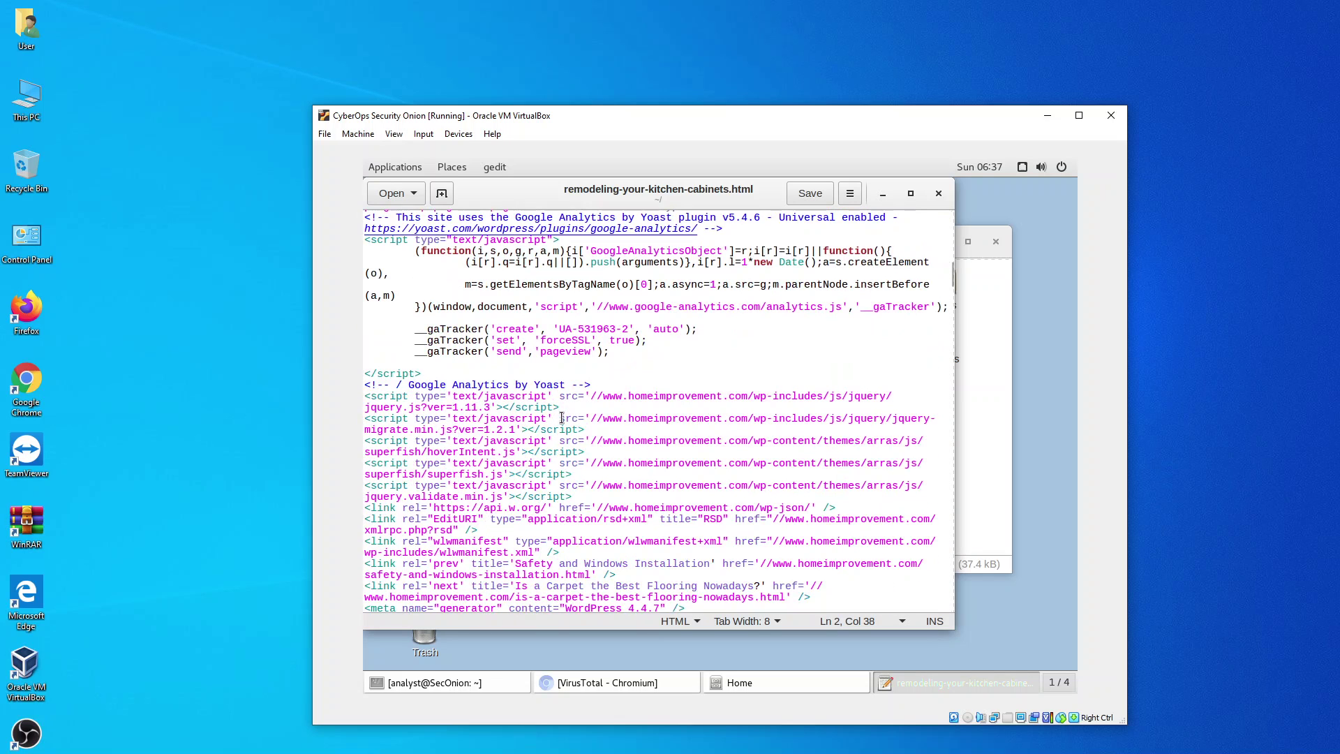
{"action": "scroll", "coordinate": [562, 417], "scroll_direction": "down", "scroll_amount": 8}
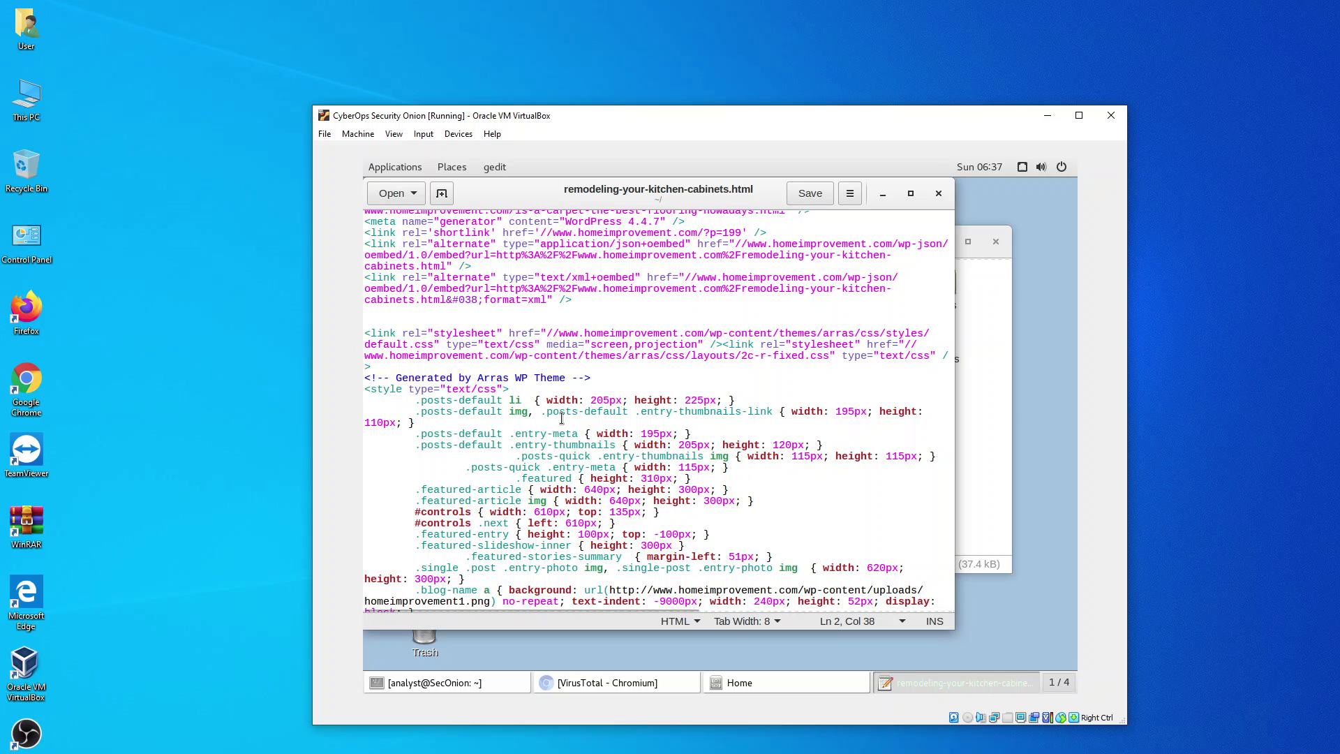
{"action": "scroll", "coordinate": [561, 418], "scroll_direction": "down", "scroll_amount": 3}
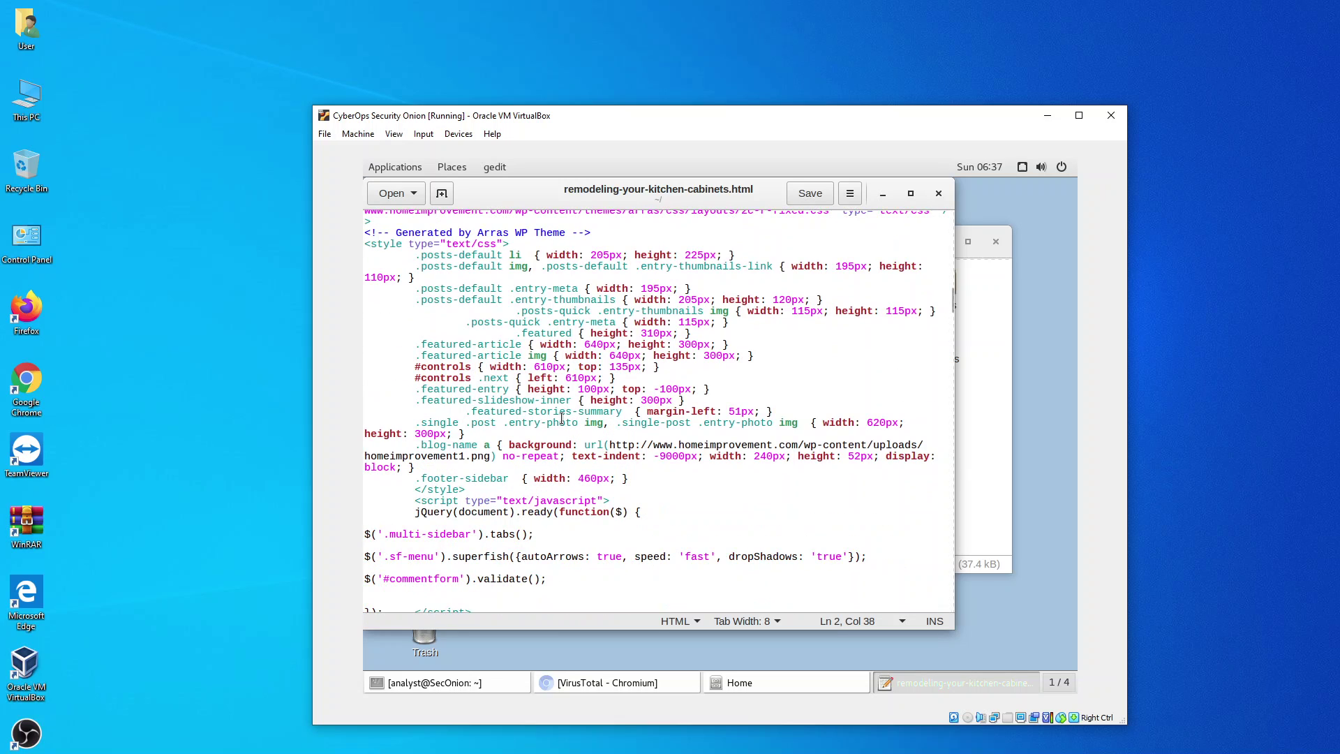
{"action": "scroll", "coordinate": [561, 418], "scroll_direction": "down", "scroll_amount": 4}
{"action": "scroll", "coordinate": [562, 418], "scroll_direction": "down", "scroll_amount": 6}
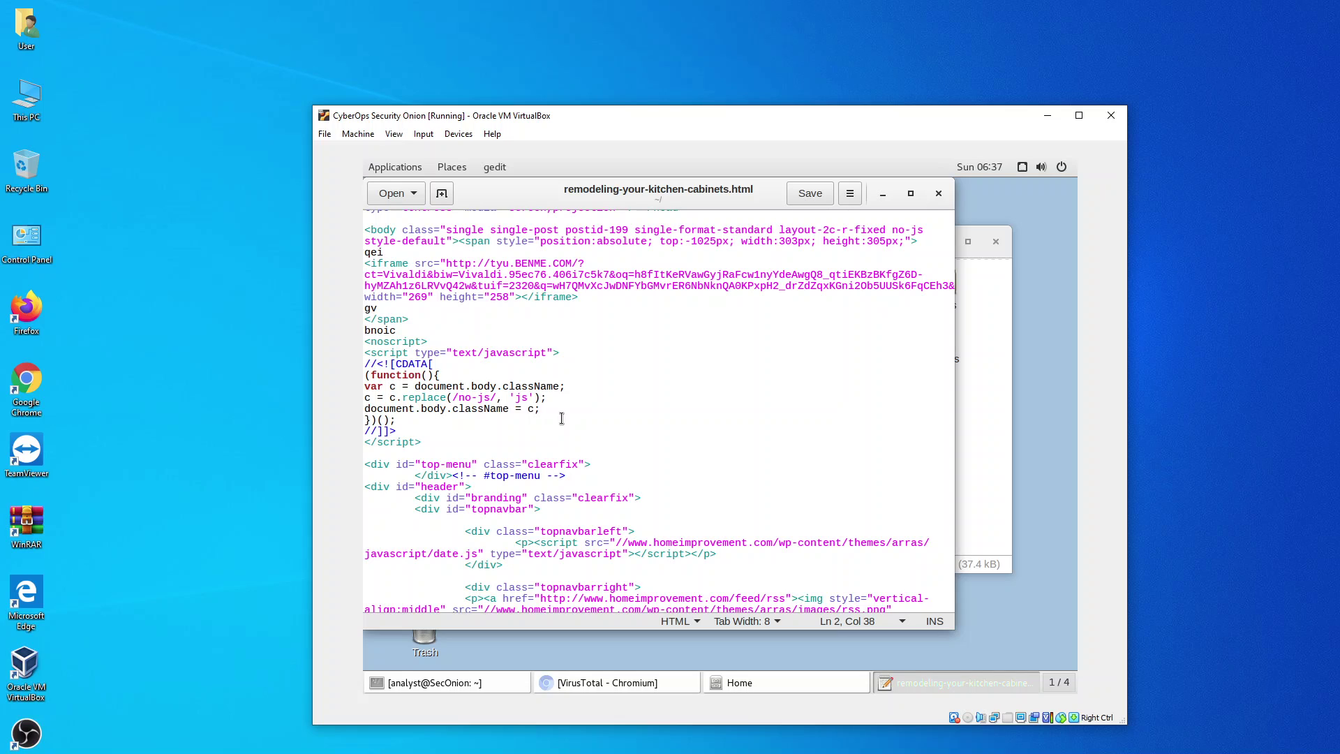
{"action": "scroll", "coordinate": [557, 419], "scroll_direction": "down", "scroll_amount": 1}
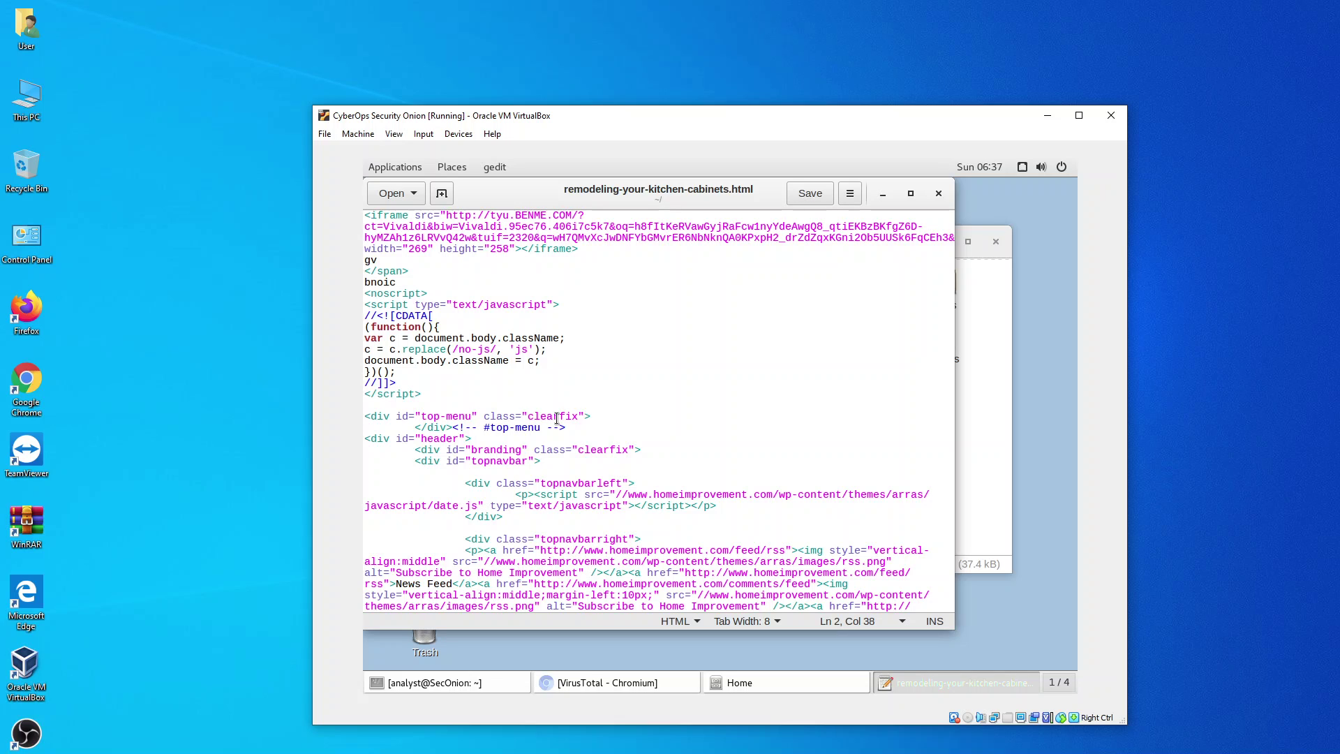
{"action": "scroll", "coordinate": [557, 419], "scroll_direction": "up", "scroll_amount": 10}
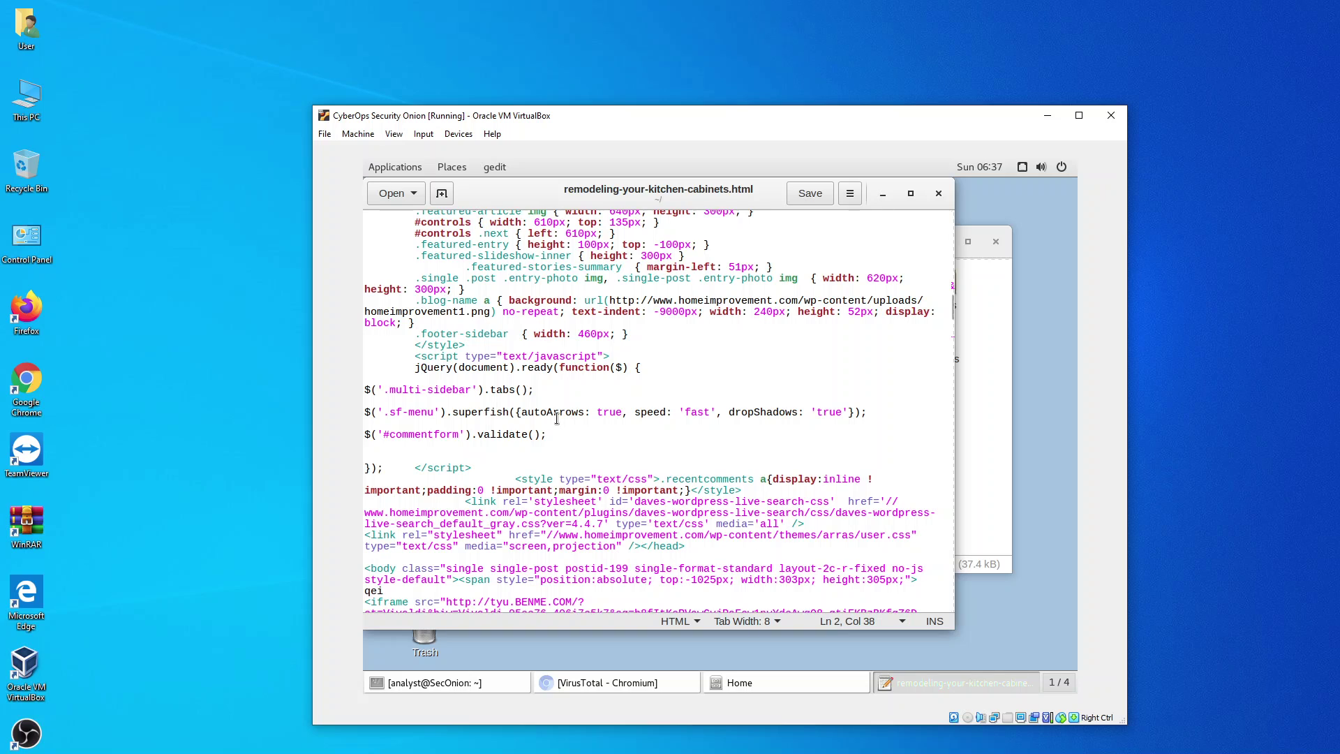
{"action": "scroll", "coordinate": [557, 419], "scroll_direction": "up", "scroll_amount": 15}
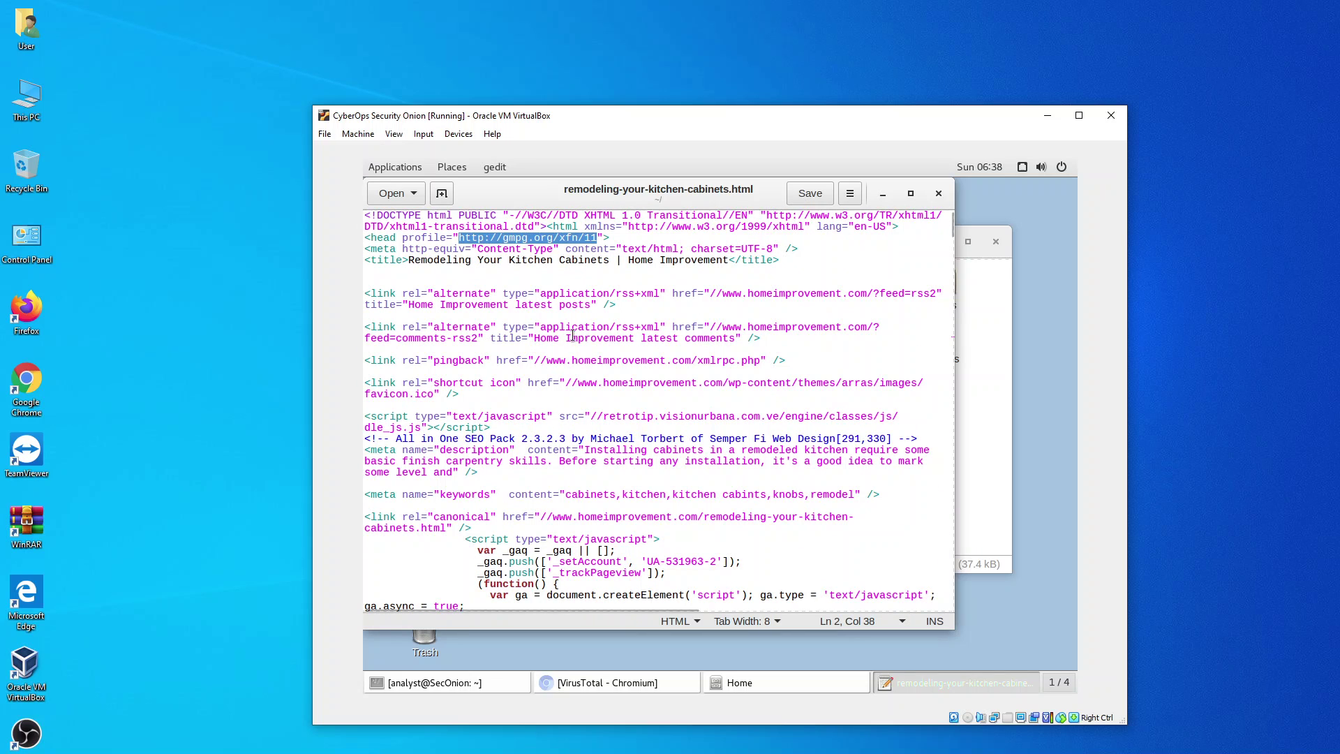
{"action": "left_click", "coordinate": [517, 301]}
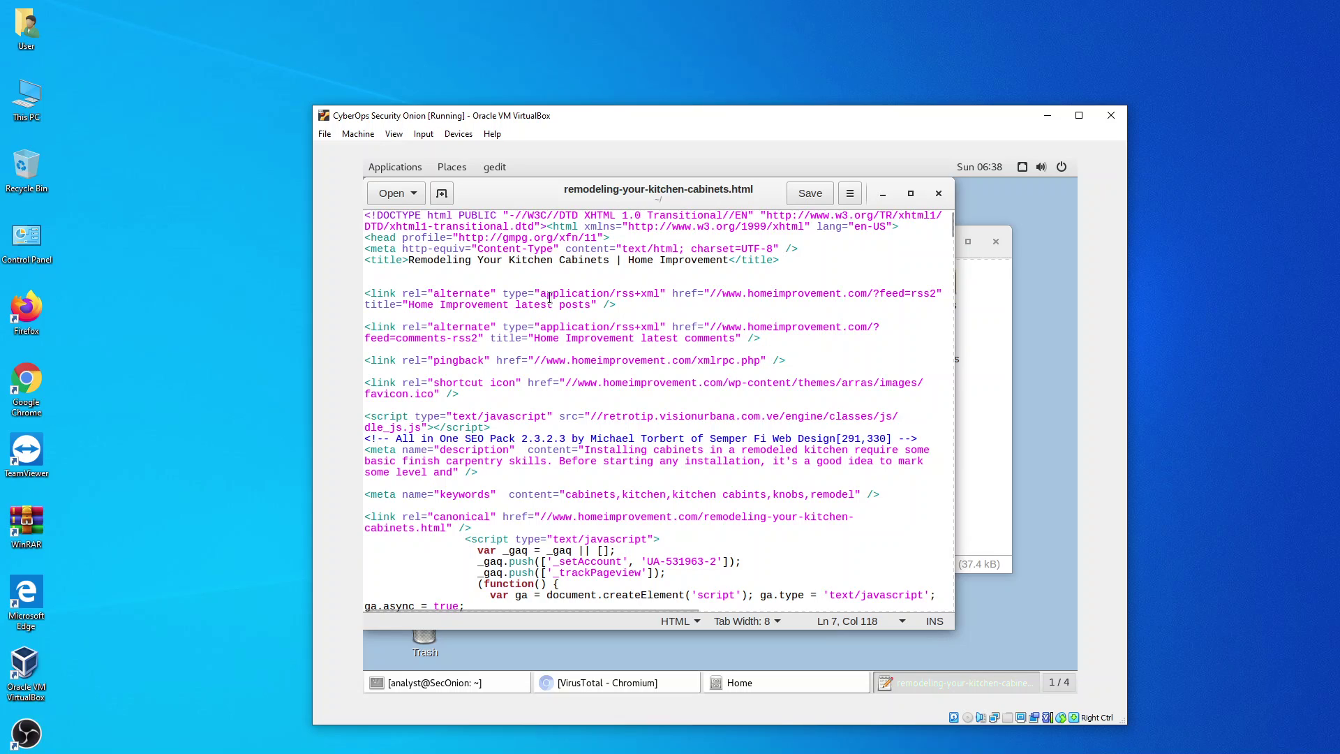
{"action": "left_click", "coordinate": [520, 239]}
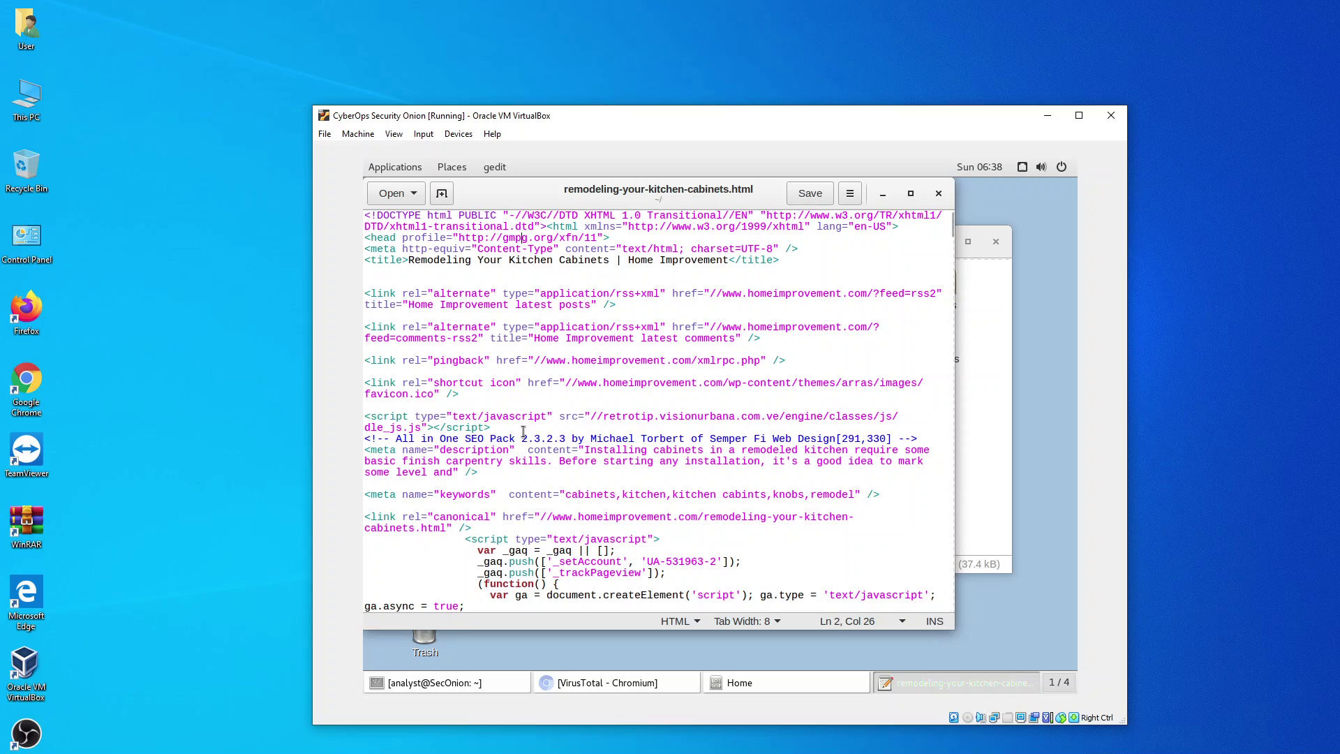
{"action": "scroll", "coordinate": [523, 431], "scroll_direction": "down", "scroll_amount": 15}
{"action": "scroll", "coordinate": [527, 442], "scroll_direction": "down", "scroll_amount": 15}
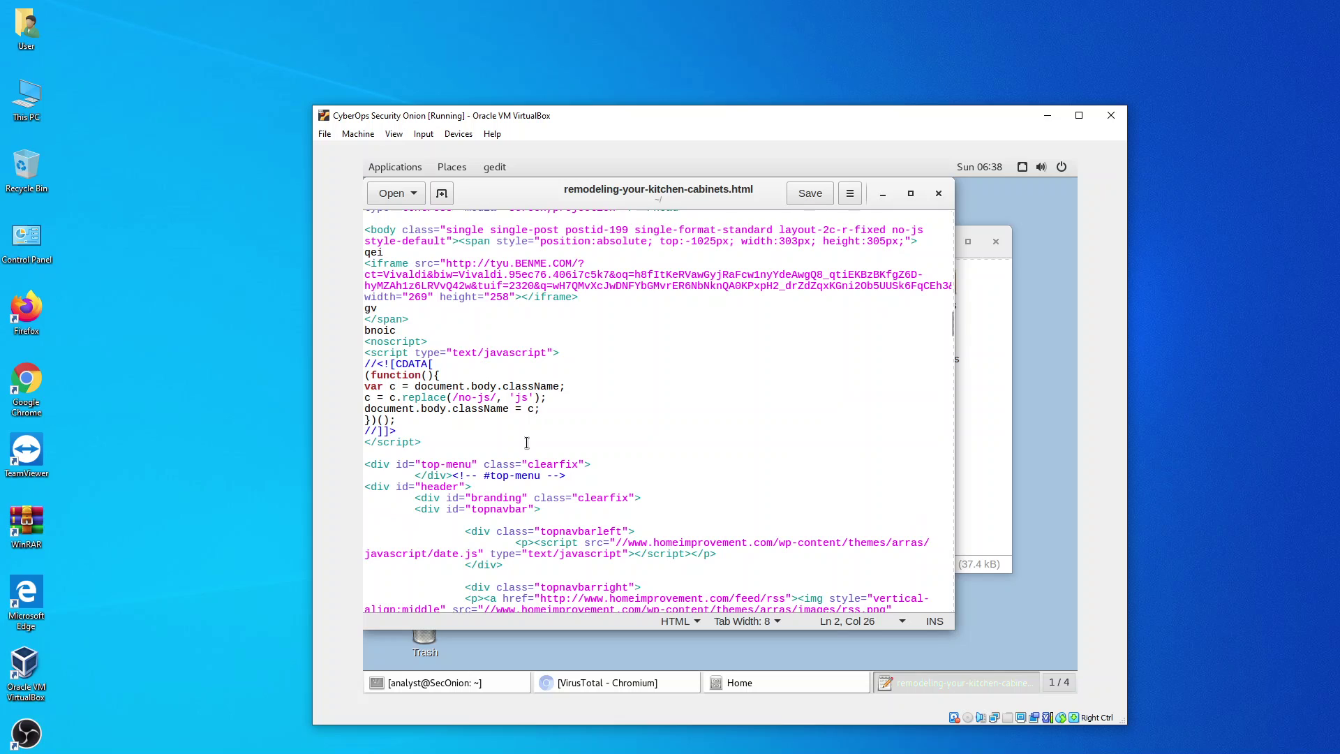
{"action": "scroll", "coordinate": [527, 442], "scroll_direction": "up", "scroll_amount": 3}
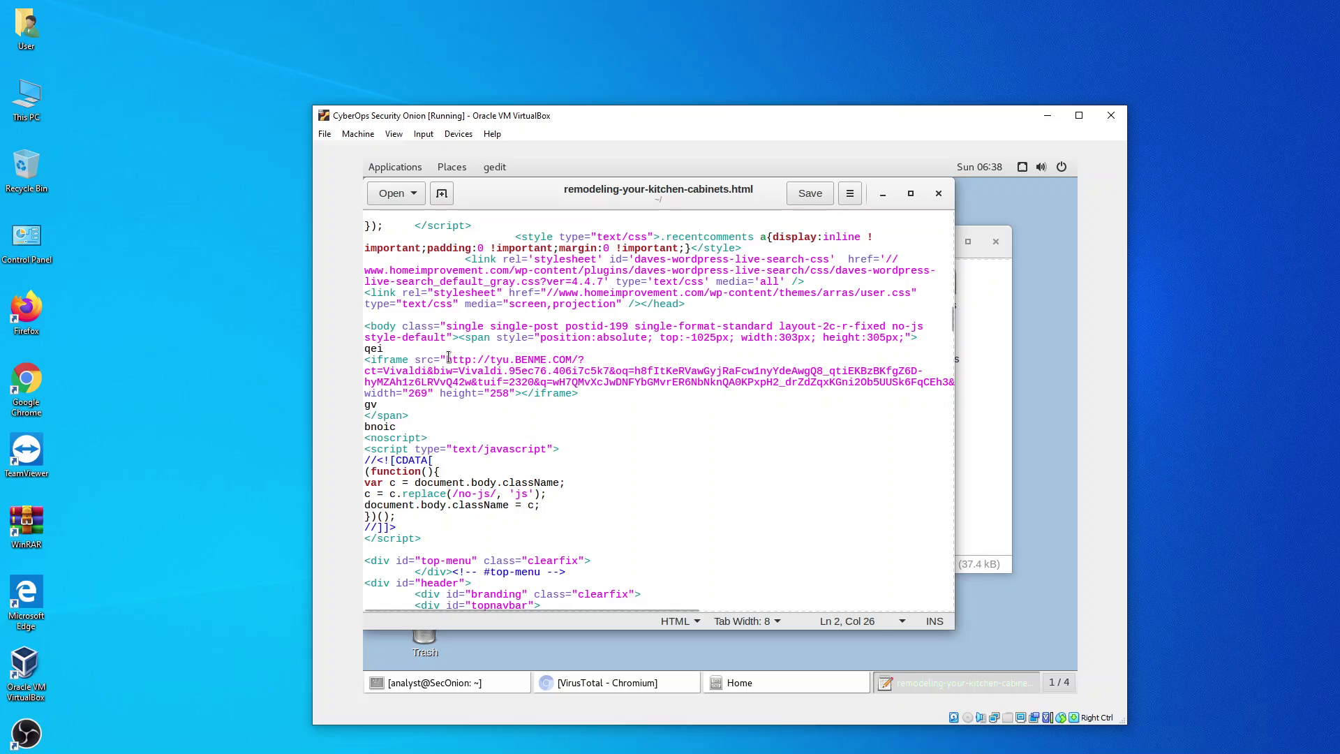
{"action": "left_click_drag", "start_coordinate": [447, 360], "coordinate": [571, 359]}
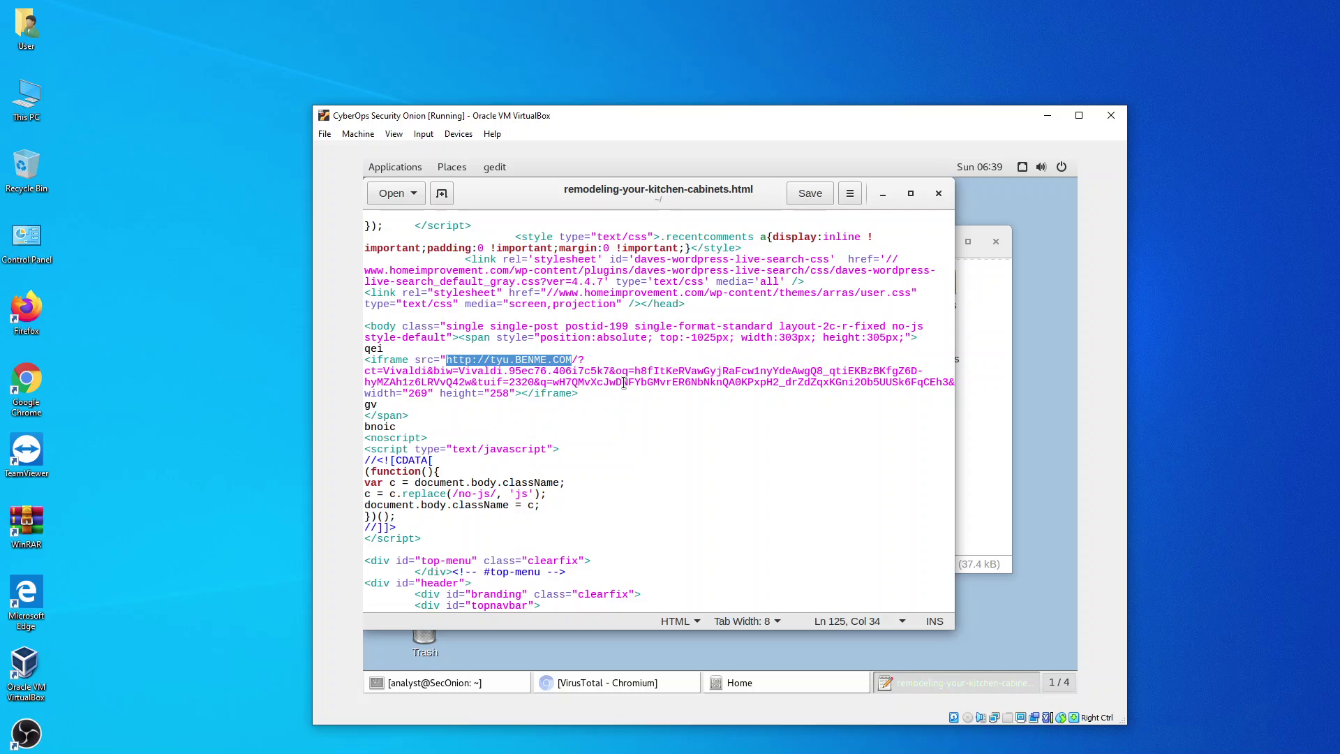
{"action": "left_click", "coordinate": [938, 194]}
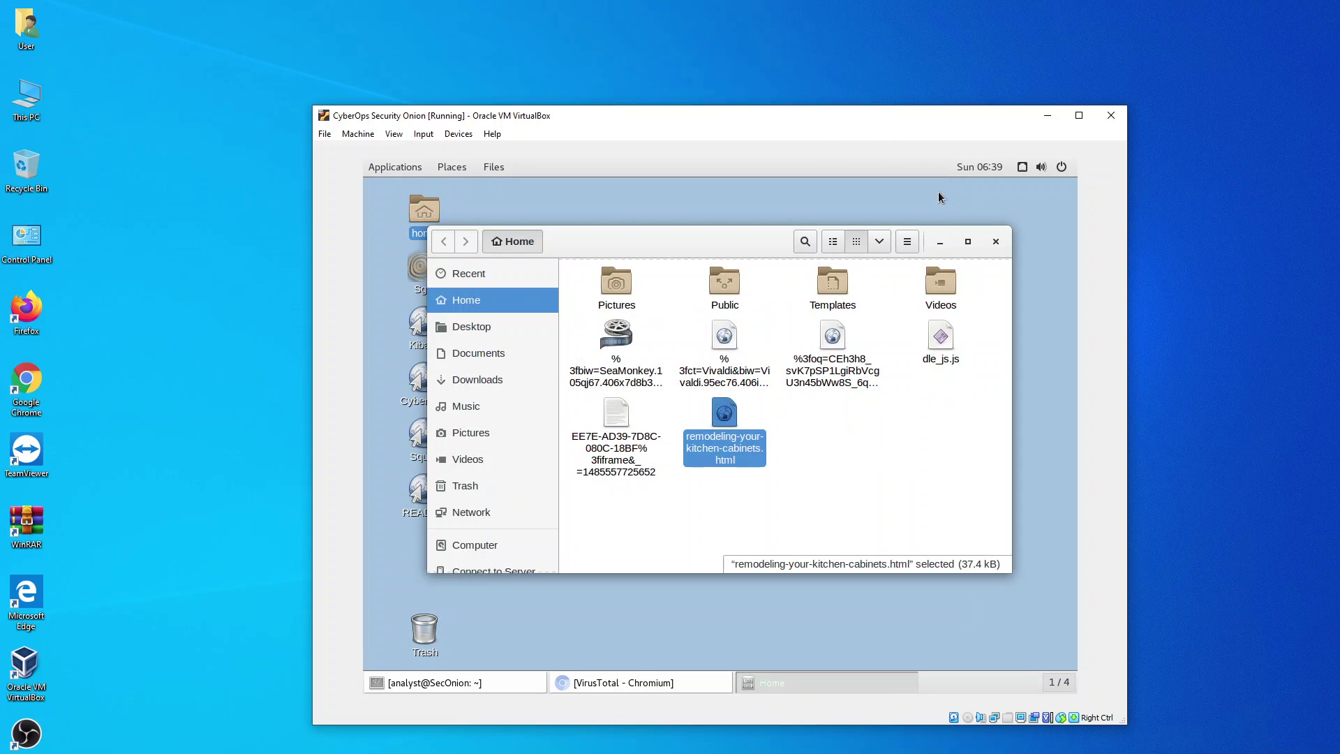
{"action": "right_click", "coordinate": [945, 347]}
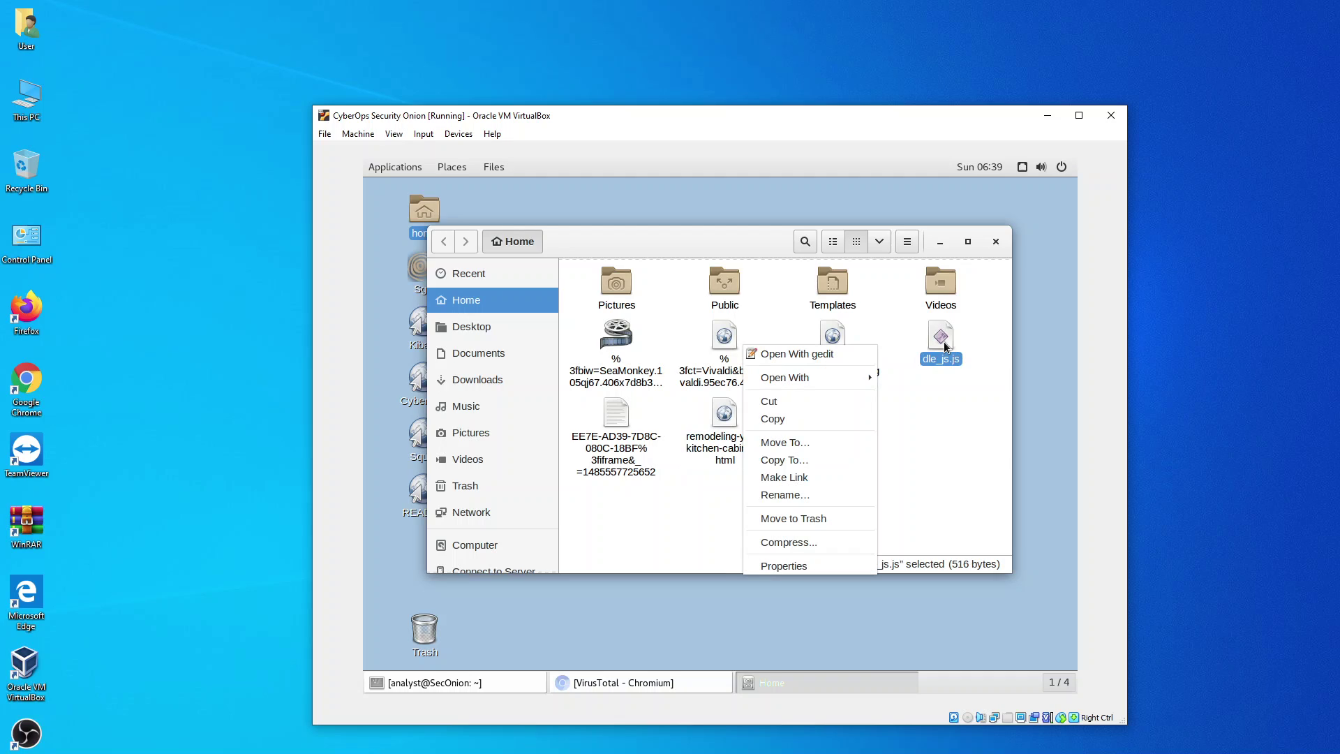
{"action": "mouse_move", "coordinate": [842, 380]}
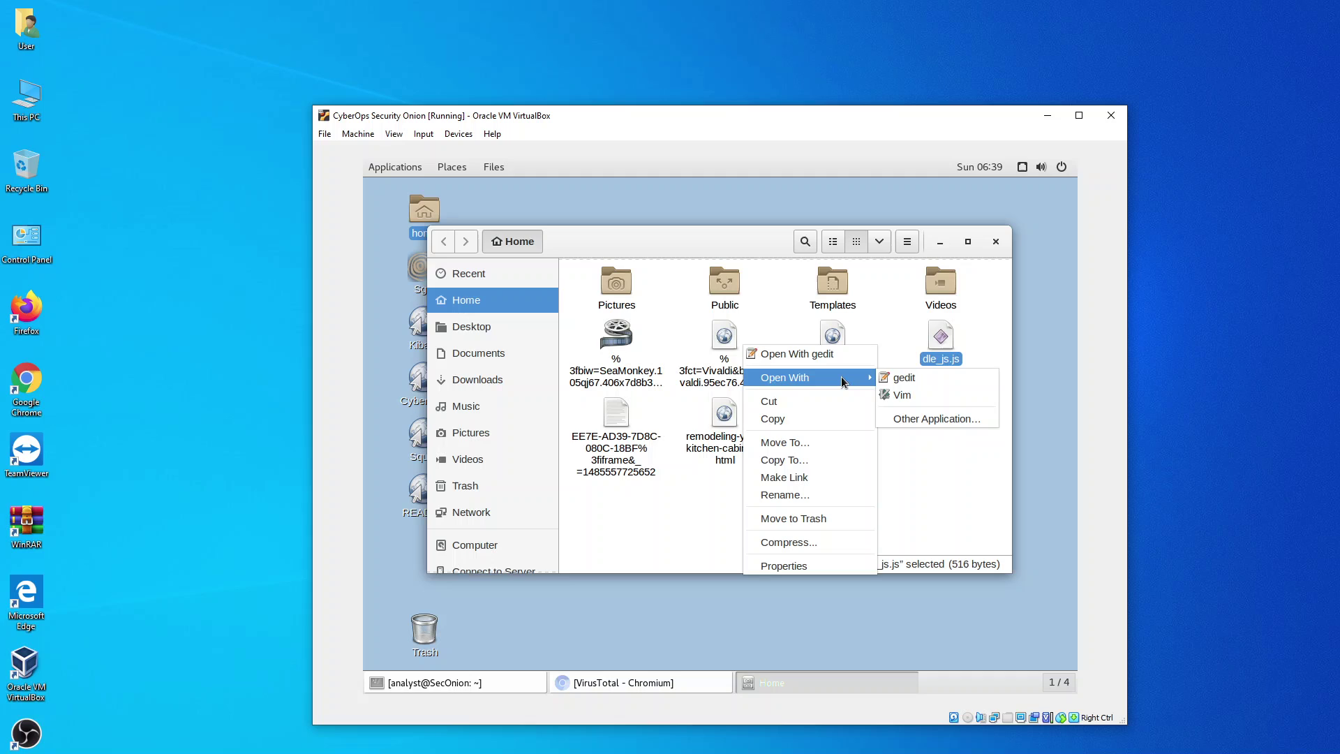
{"action": "left_click", "coordinate": [891, 379]}
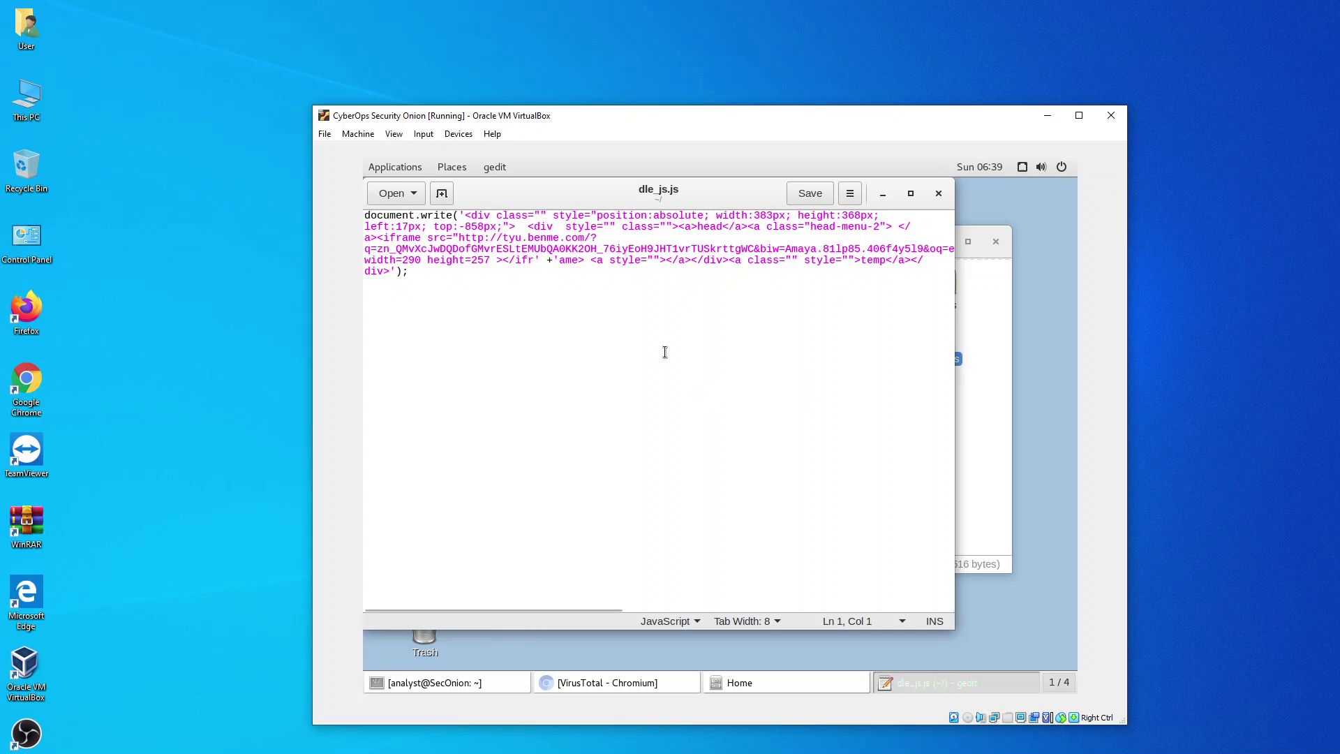
{"action": "left_click", "coordinate": [413, 280]}
{"action": "left_click_drag", "start_coordinate": [413, 280], "coordinate": [370, 214]}
{"action": "left_click", "coordinate": [544, 284]}
{"action": "left_click_drag", "start_coordinate": [459, 239], "coordinate": [586, 238]}
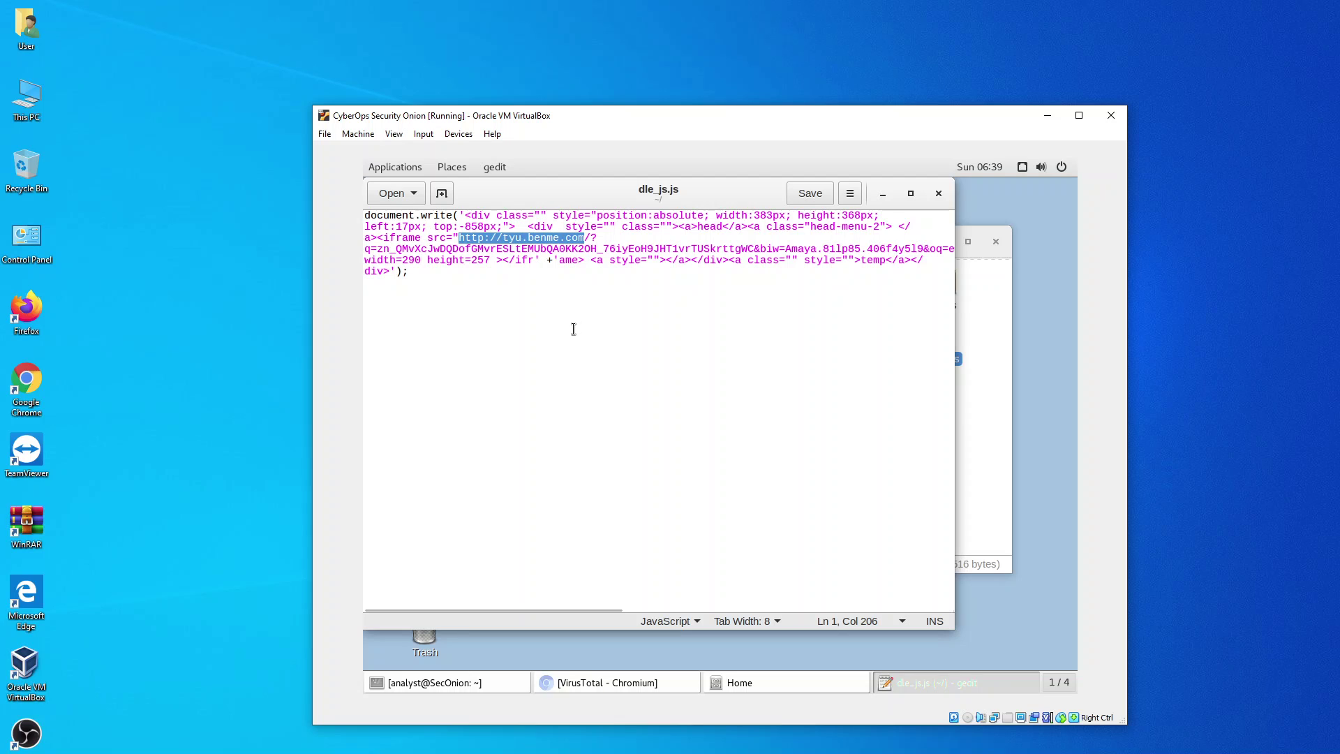
- Examine the whole document.write statement in dle_js.js, highlighting the split closing iframe tag, then clear the selection
{"action": "left_click_drag", "start_coordinate": [429, 271], "coordinate": [361, 214]}
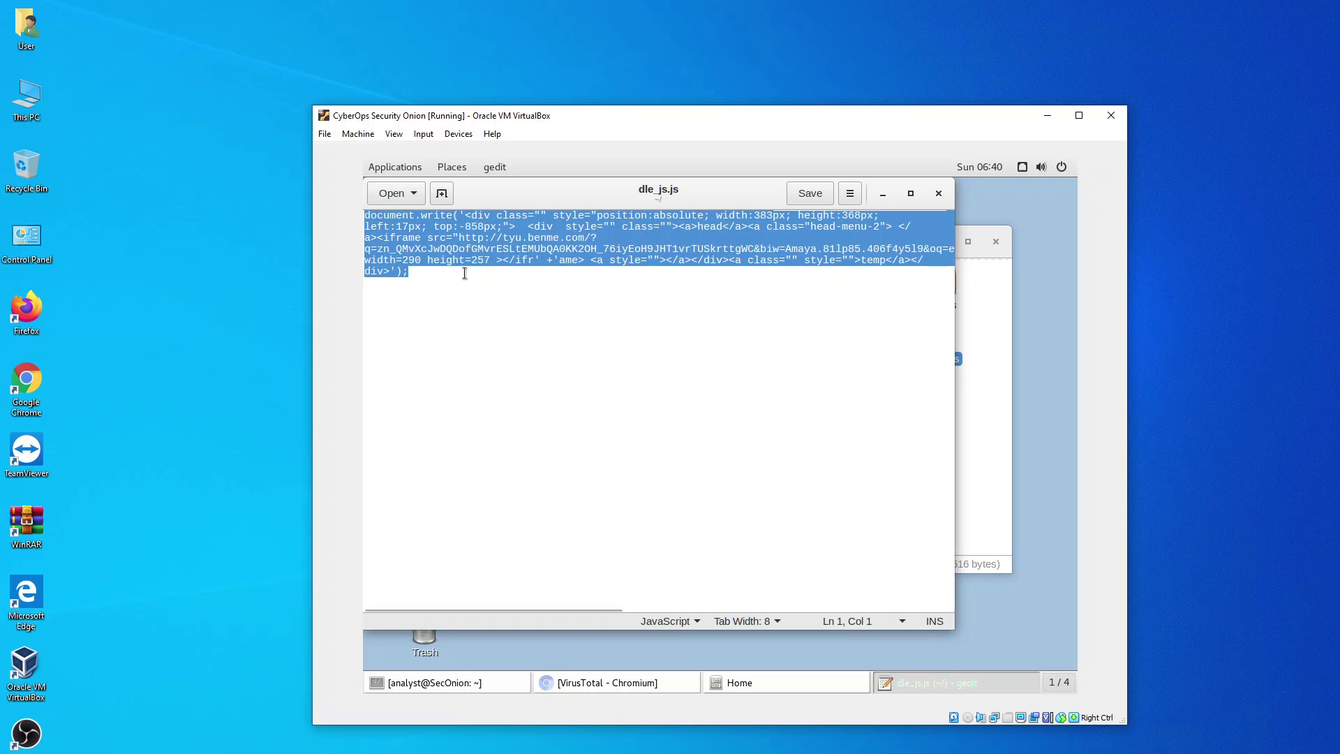
{"action": "left_click", "coordinate": [495, 240]}
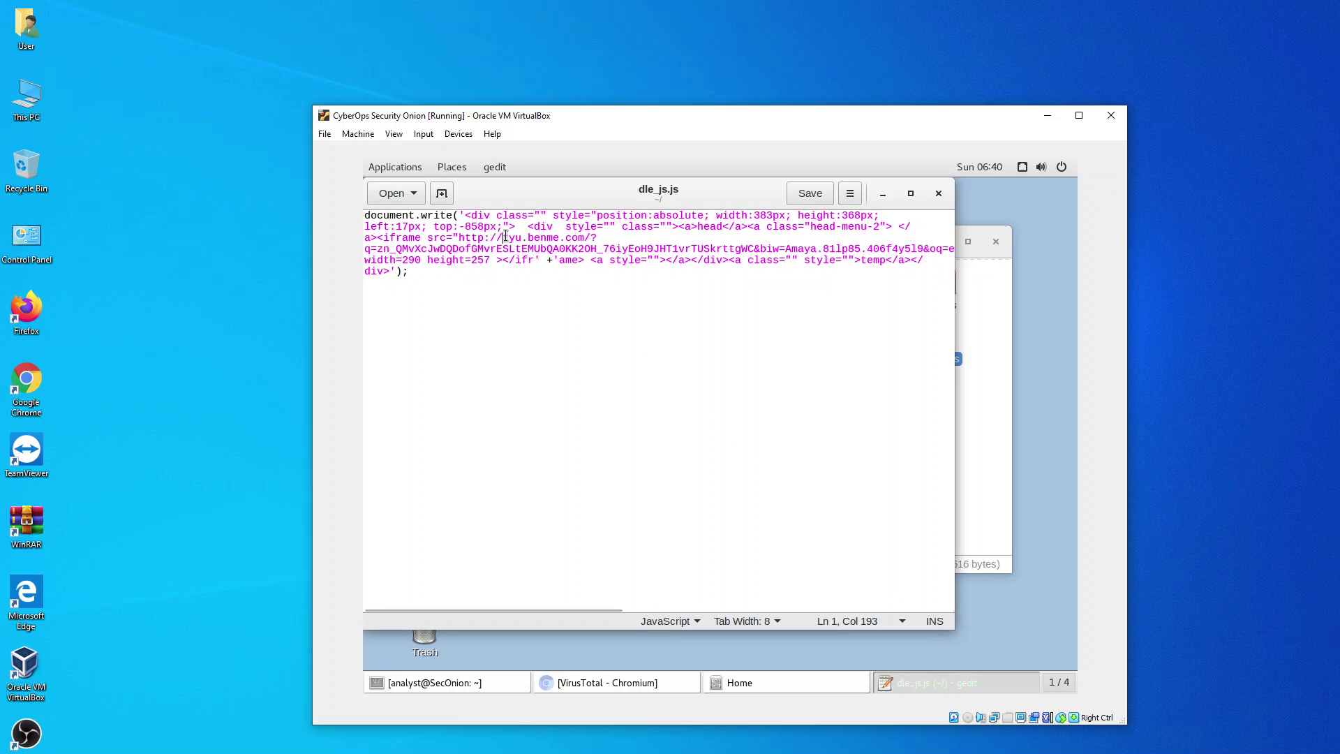
{"action": "left_click_drag", "start_coordinate": [503, 238], "coordinate": [520, 237]}
{"action": "left_click", "coordinate": [535, 259]}
{"action": "left_click", "coordinate": [506, 260]}
{"action": "left_click_drag", "start_coordinate": [503, 260], "coordinate": [584, 262]}
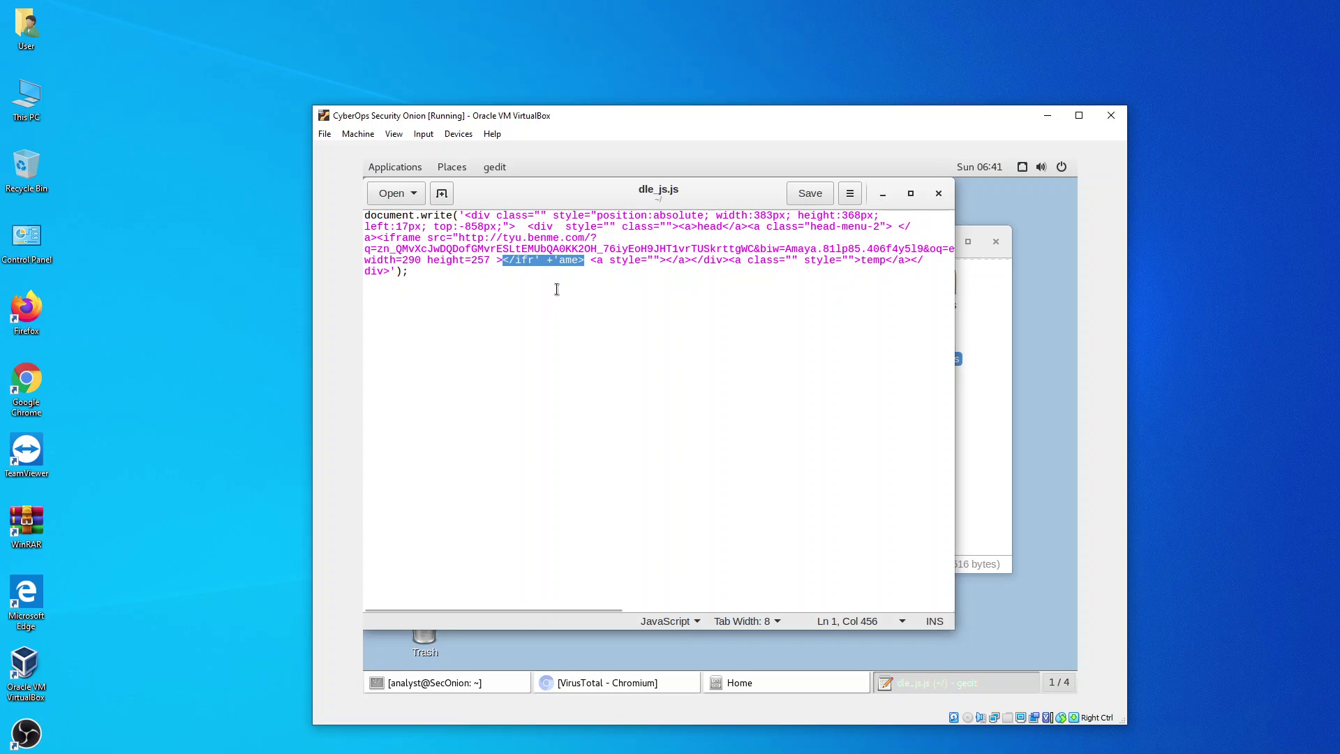
{"action": "left_click", "coordinate": [556, 290]}
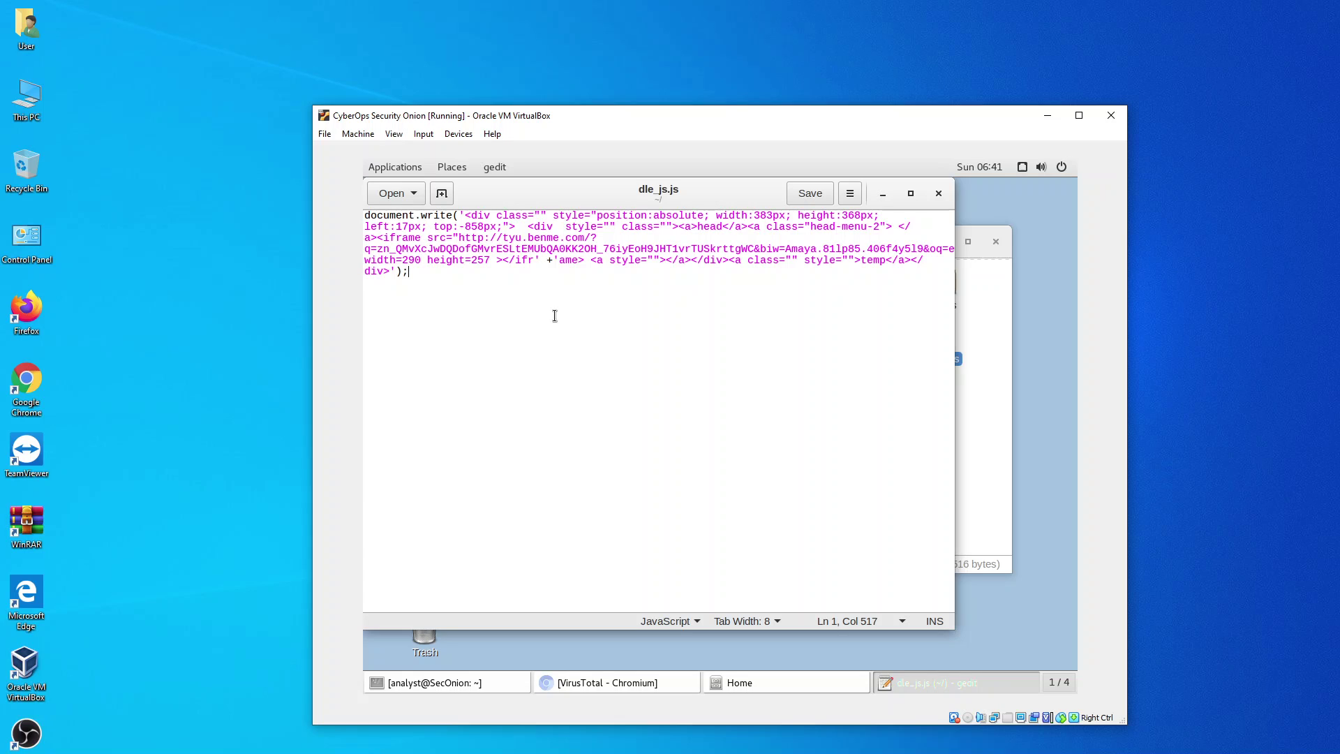
- Close dle_js.js and open the Home folder file whose name starts with %3fct=Vivaldi&biw=Vivaldi in gedit
{"action": "left_click", "coordinate": [936, 193]}
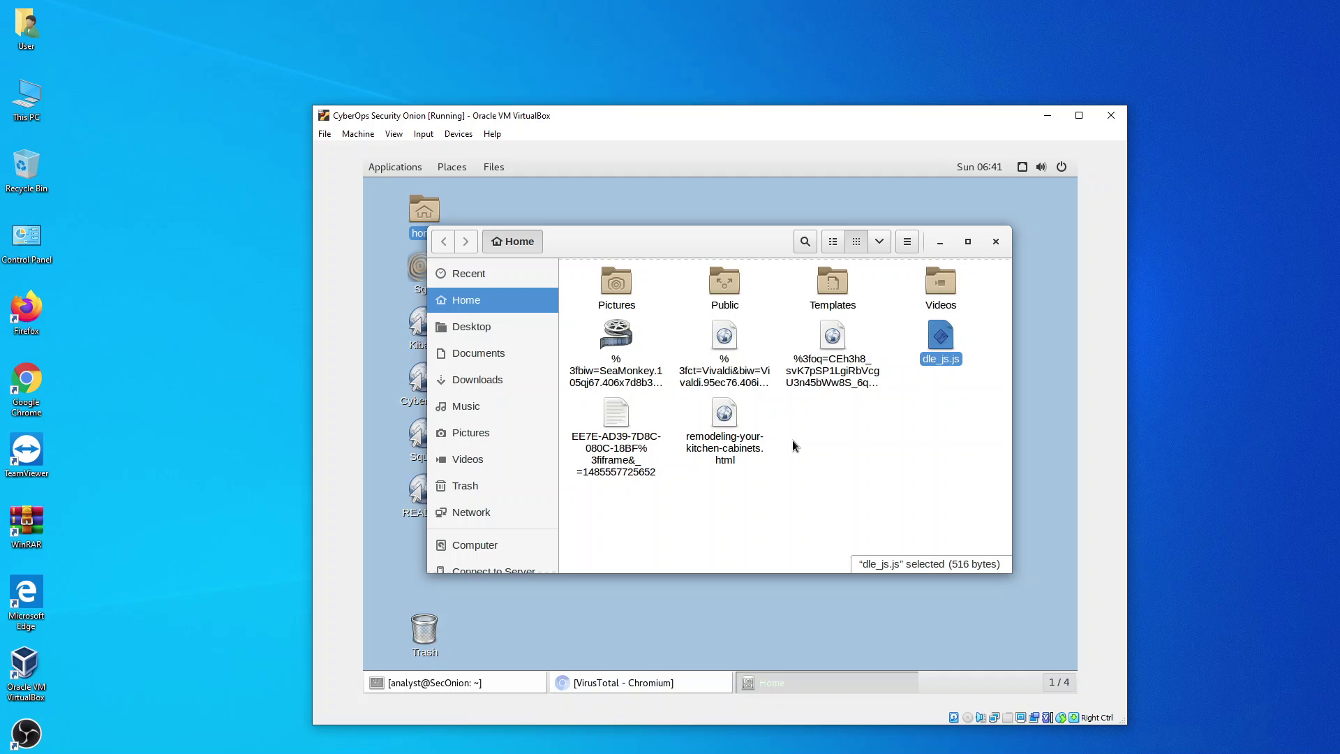
{"action": "left_click", "coordinate": [722, 384]}
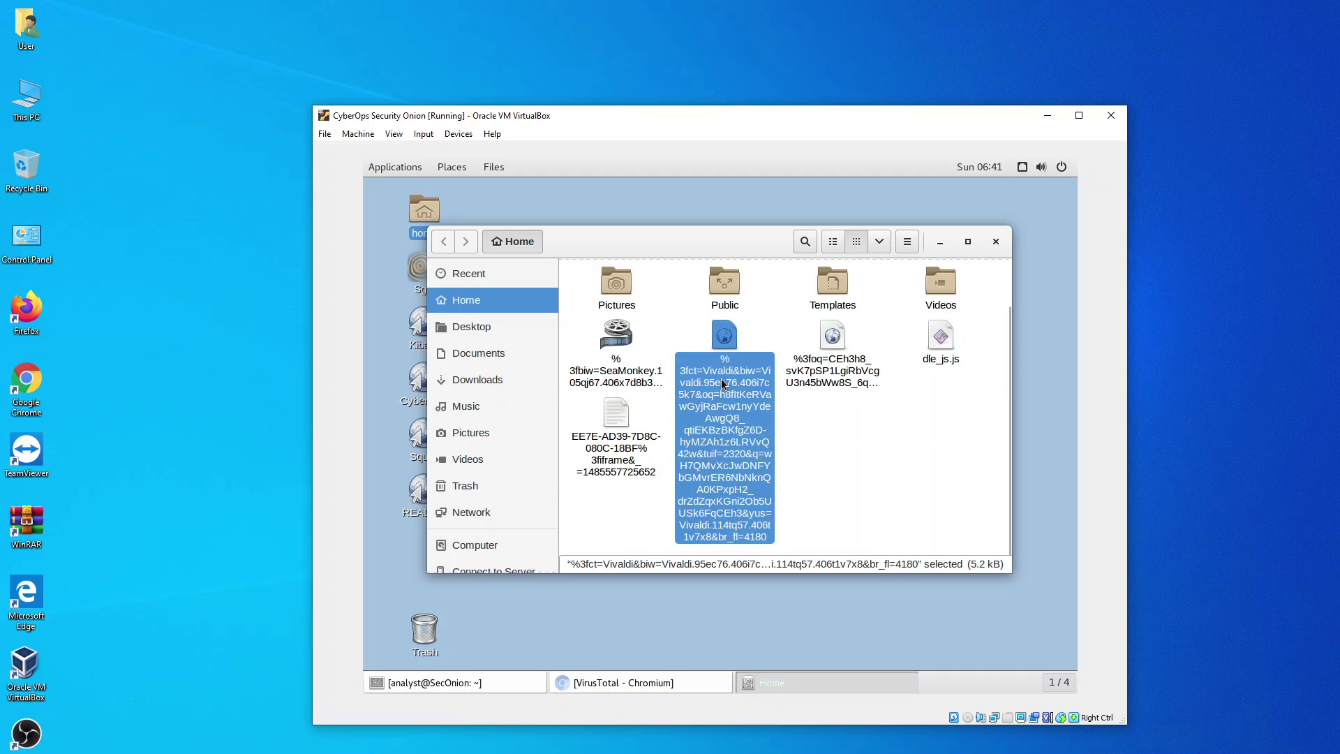
{"action": "right_click", "coordinate": [726, 341]}
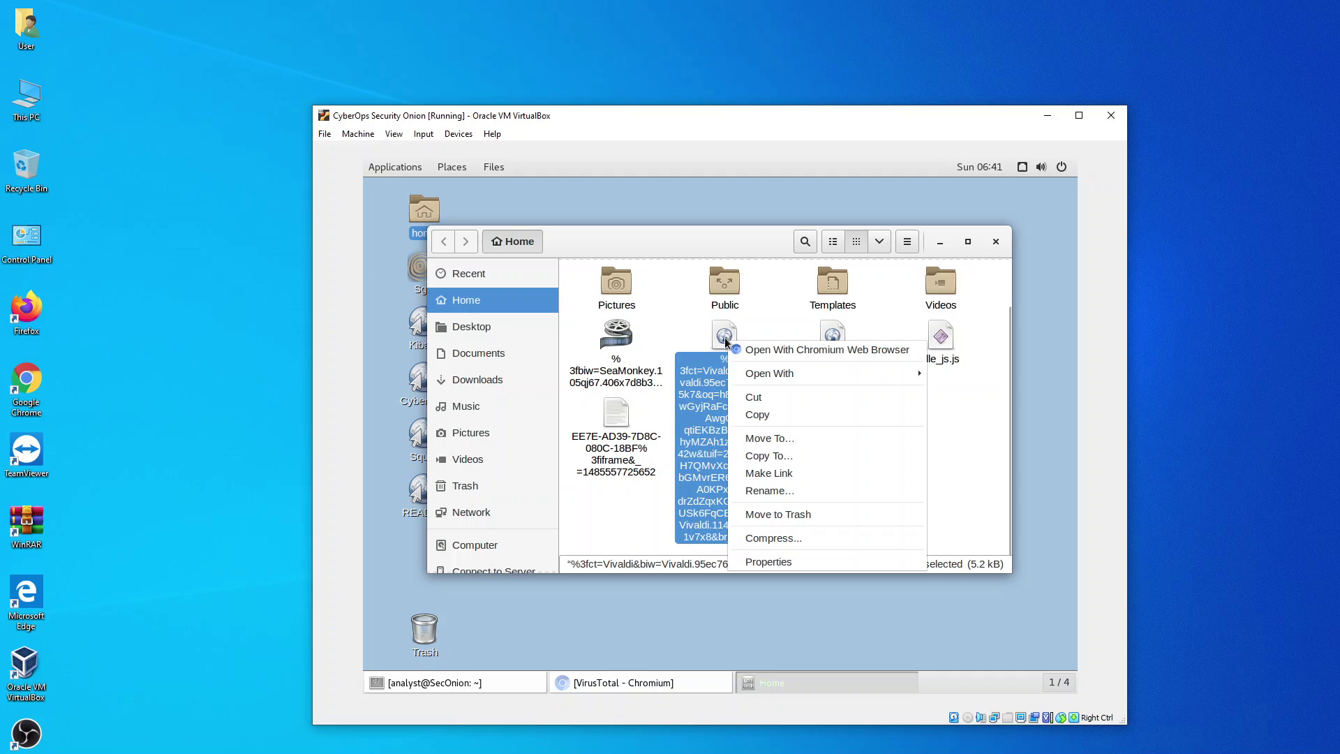
{"action": "mouse_move", "coordinate": [900, 373]}
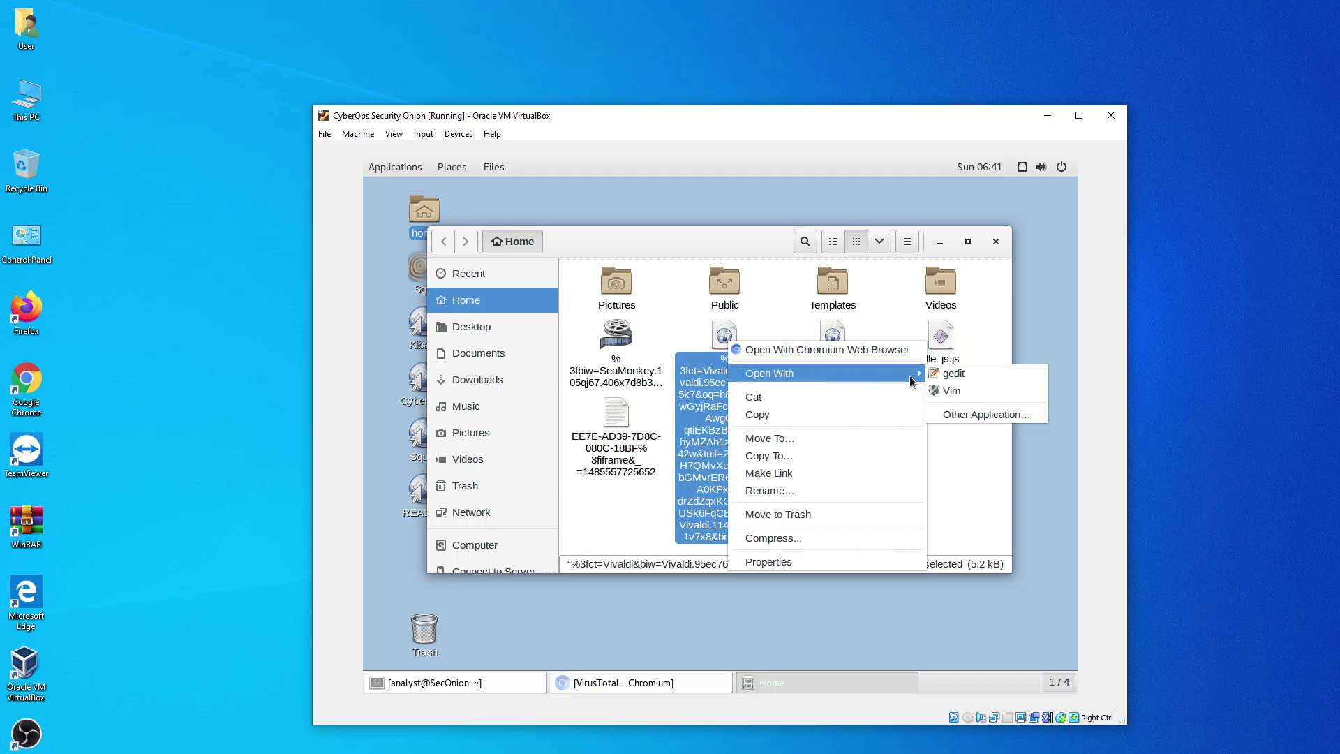
{"action": "left_click", "coordinate": [953, 375]}
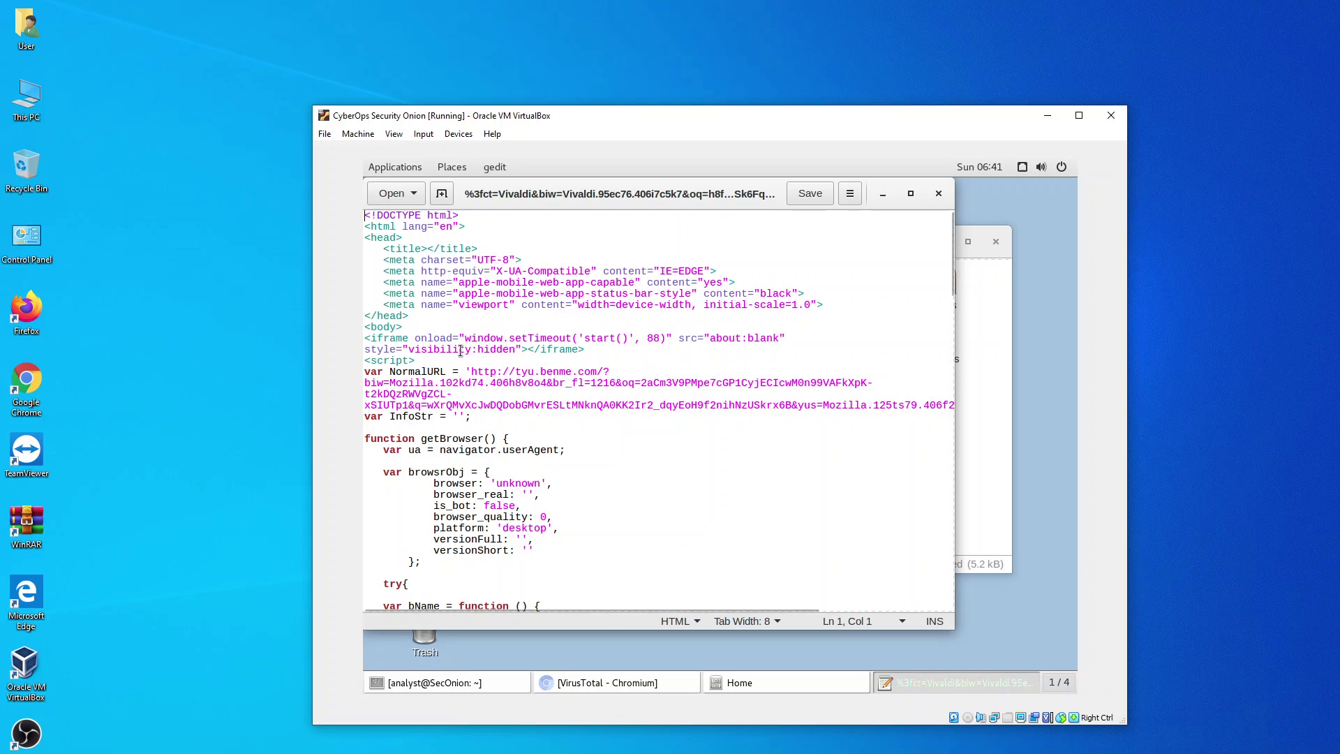
- Highlight the hidden iframe in the page body, followed by the start() call within its onload attribute
{"action": "left_click_drag", "start_coordinate": [408, 351], "coordinate": [590, 351]}
{"action": "left_click", "coordinate": [514, 351]}
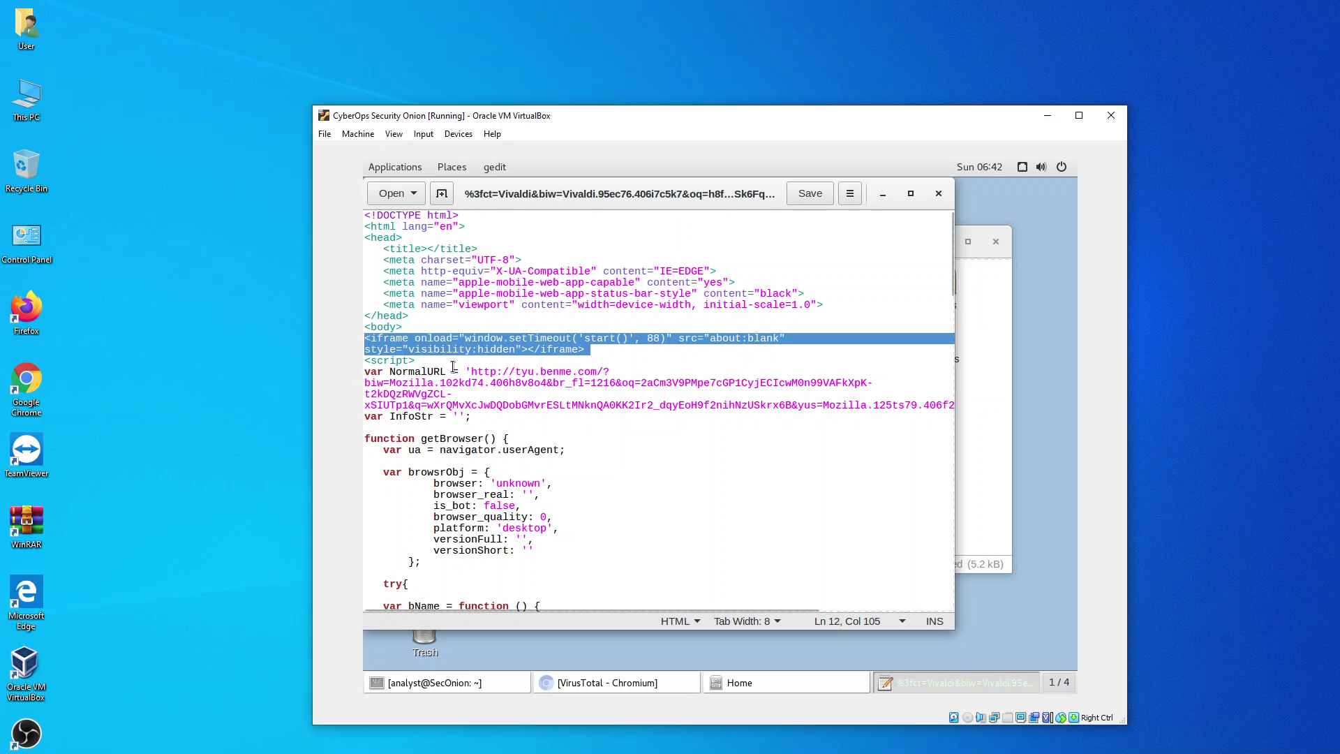
{"action": "left_click", "coordinate": [631, 356]}
{"action": "left_click_drag", "start_coordinate": [628, 337], "coordinate": [582, 339]}
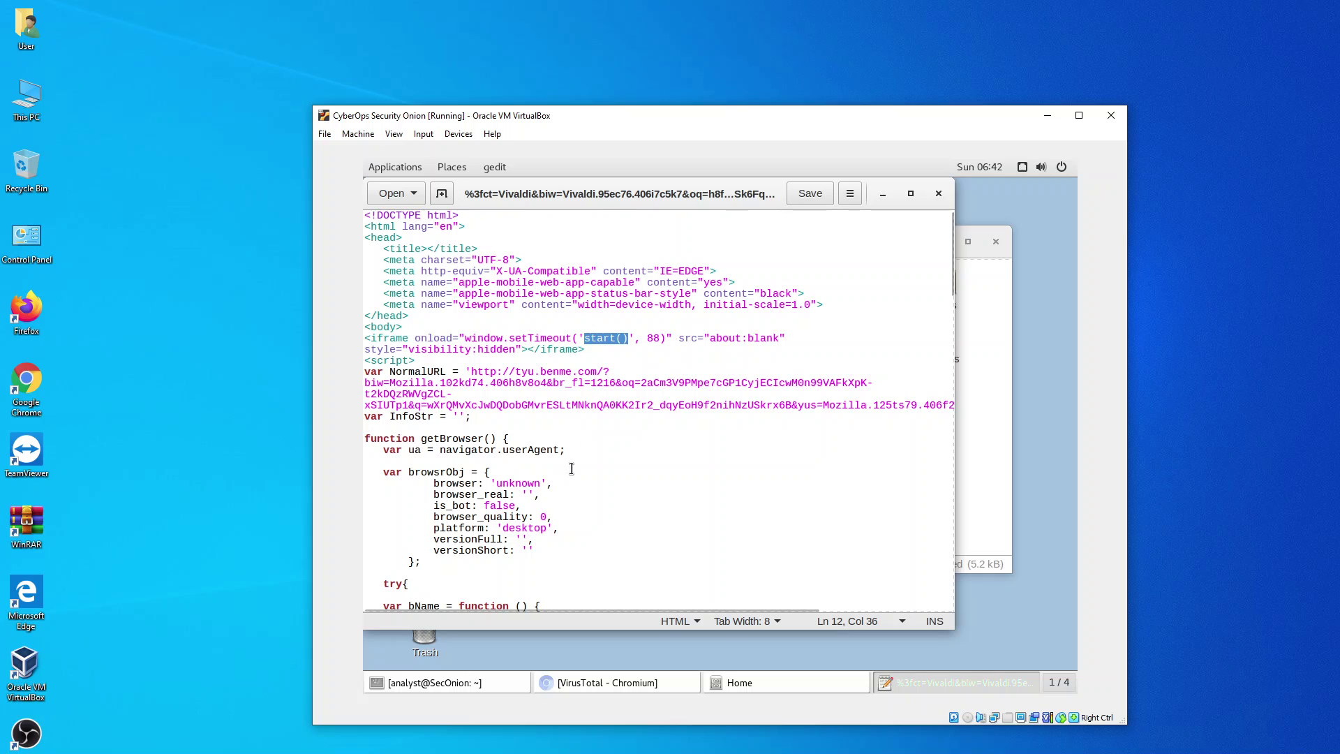
{"action": "scroll", "coordinate": [568, 473], "scroll_direction": "down", "scroll_amount": 2}
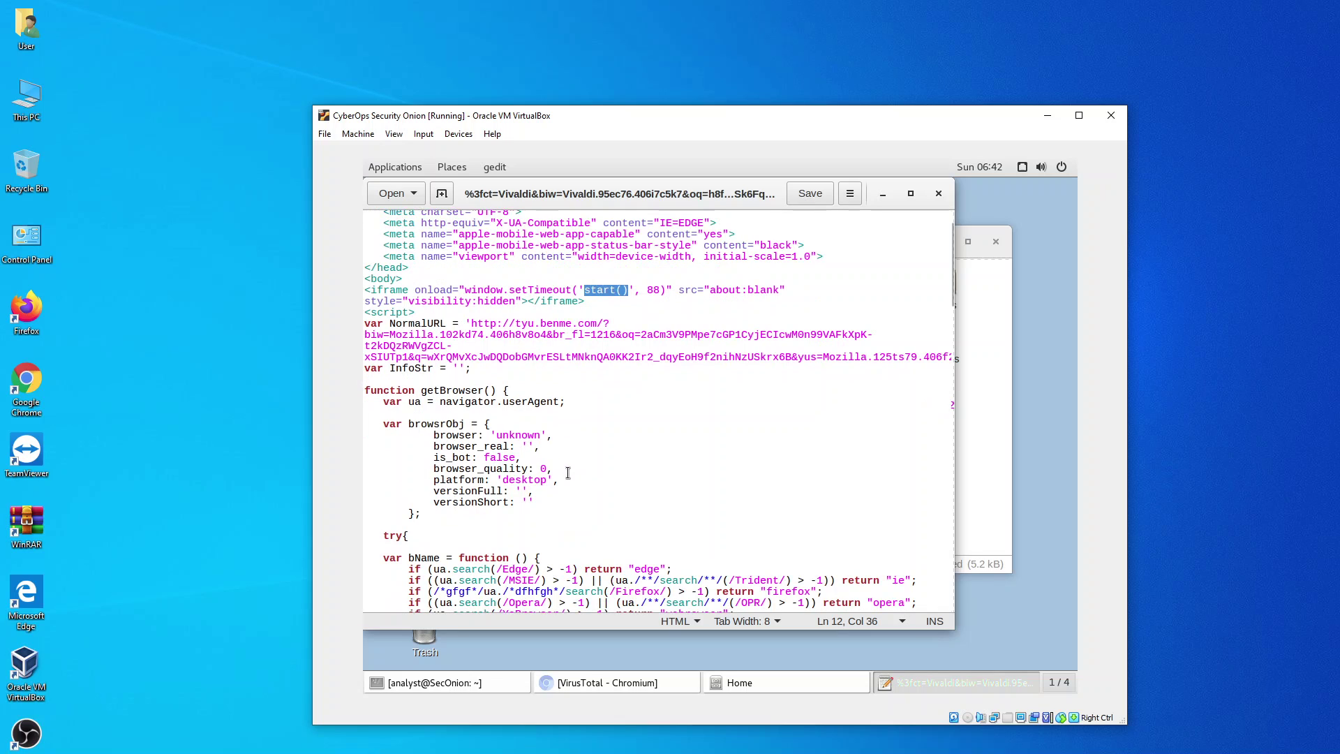
{"action": "scroll", "coordinate": [568, 473], "scroll_direction": "down", "scroll_amount": 4}
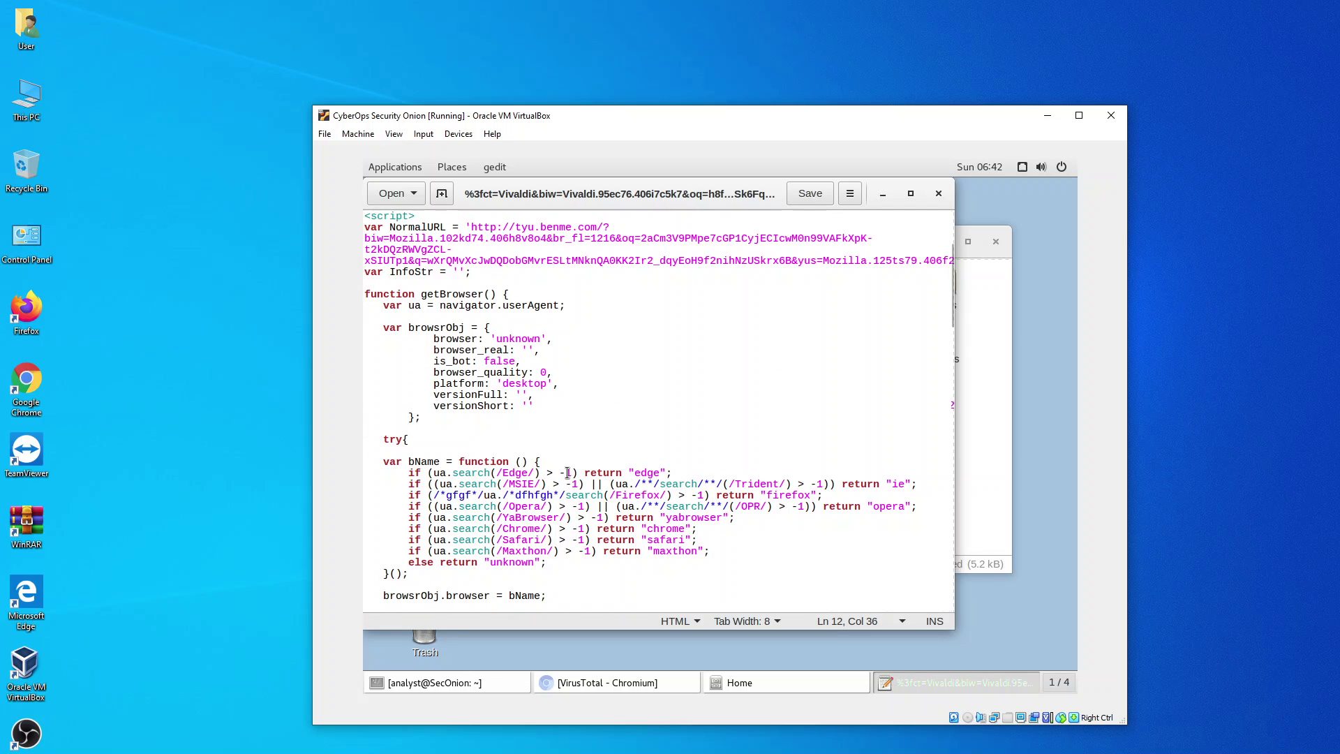
{"action": "scroll", "coordinate": [568, 473], "scroll_direction": "up", "scroll_amount": 2}
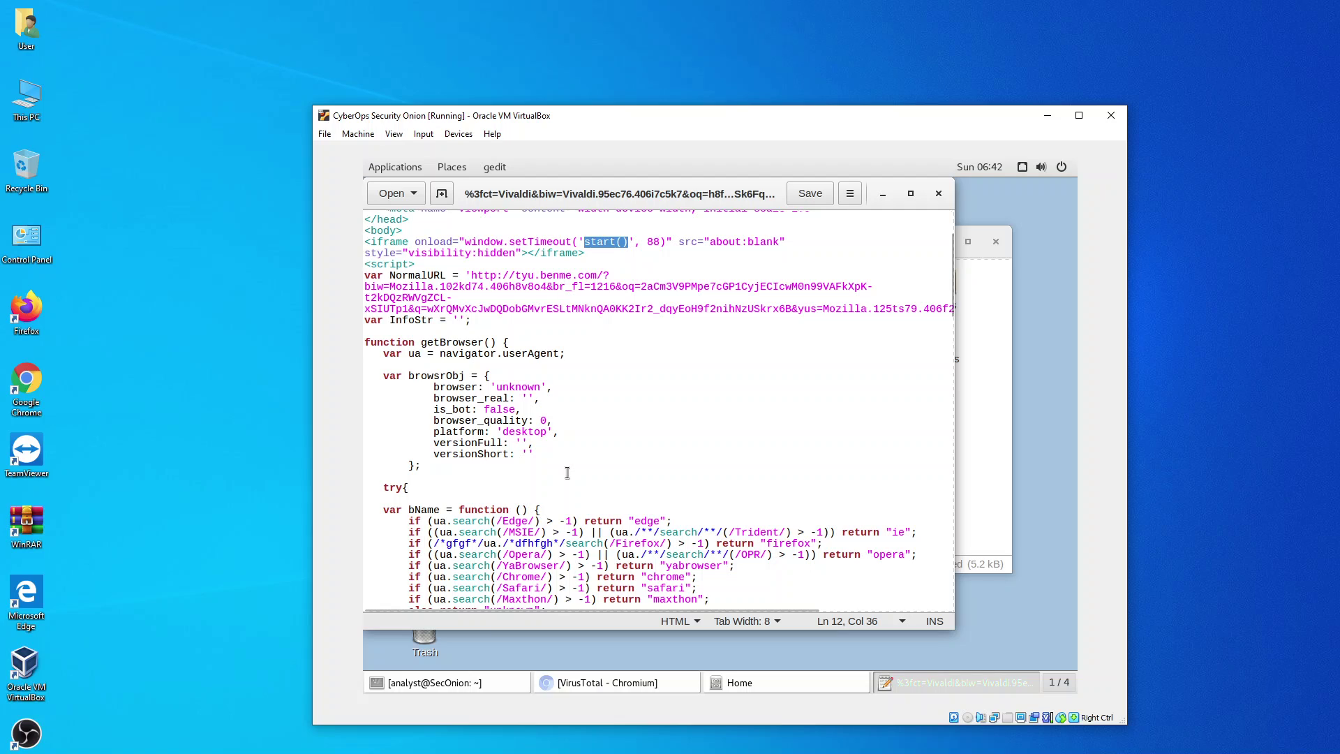
{"action": "scroll", "coordinate": [567, 473], "scroll_direction": "up", "scroll_amount": 4}
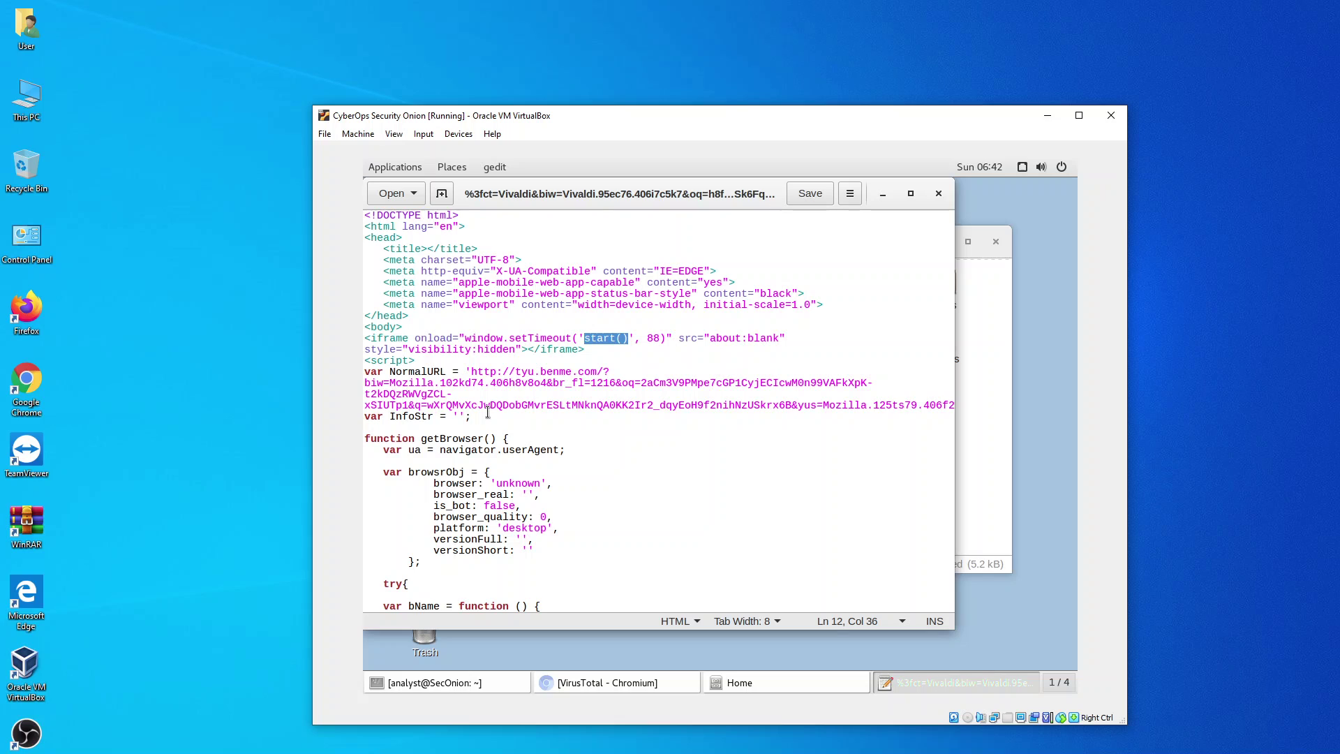
{"action": "scroll", "coordinate": [482, 417], "scroll_direction": "down", "scroll_amount": 5}
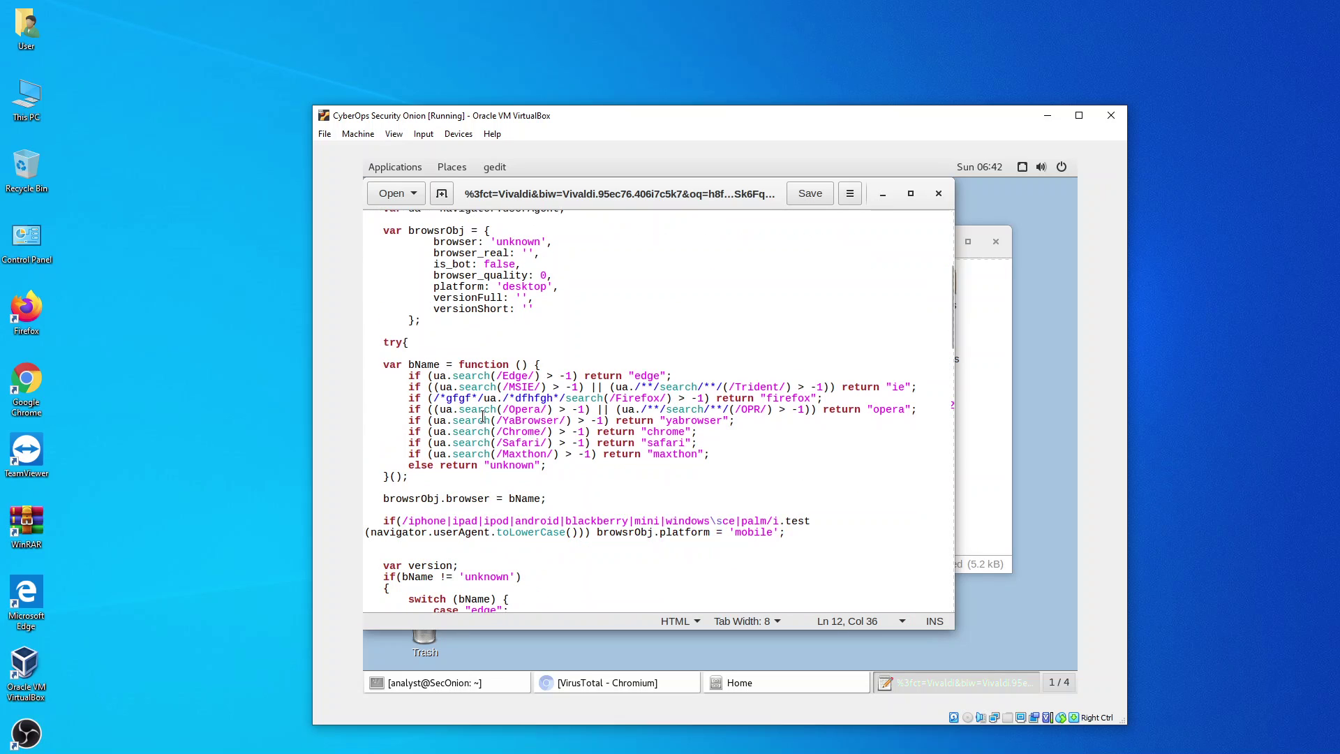
{"action": "scroll", "coordinate": [483, 417], "scroll_direction": "down", "scroll_amount": 4}
{"action": "scroll", "coordinate": [482, 417], "scroll_direction": "up", "scroll_amount": 4}
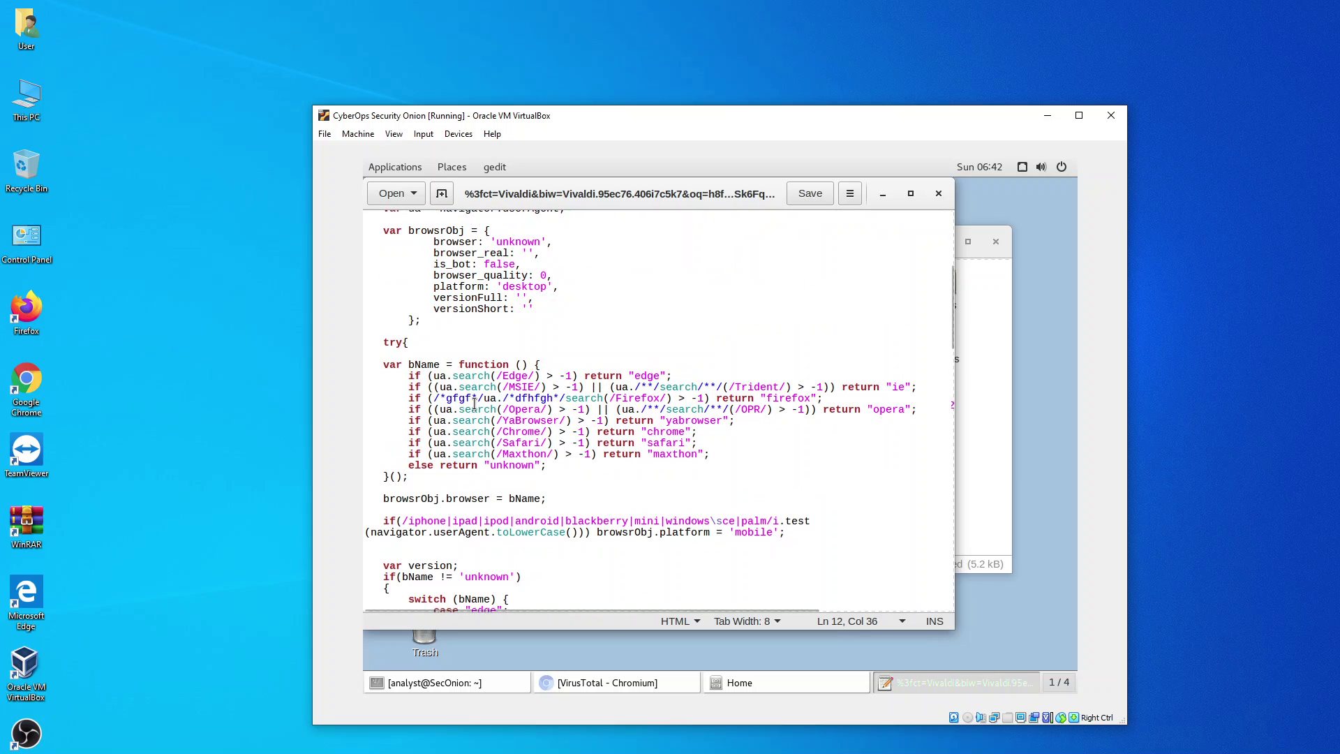
{"action": "scroll", "coordinate": [499, 430], "scroll_direction": "up", "scroll_amount": 5}
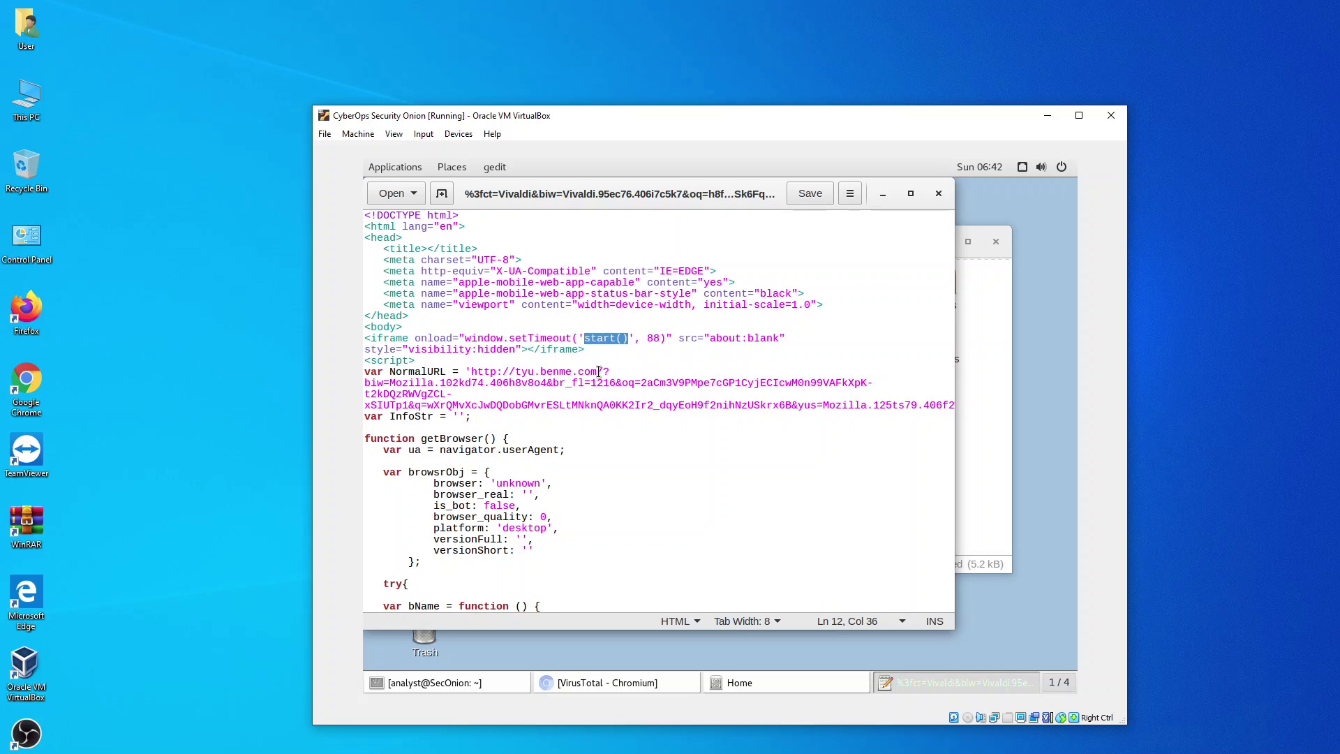
{"action": "scroll", "coordinate": [599, 371], "scroll_direction": "down", "scroll_amount": 1}
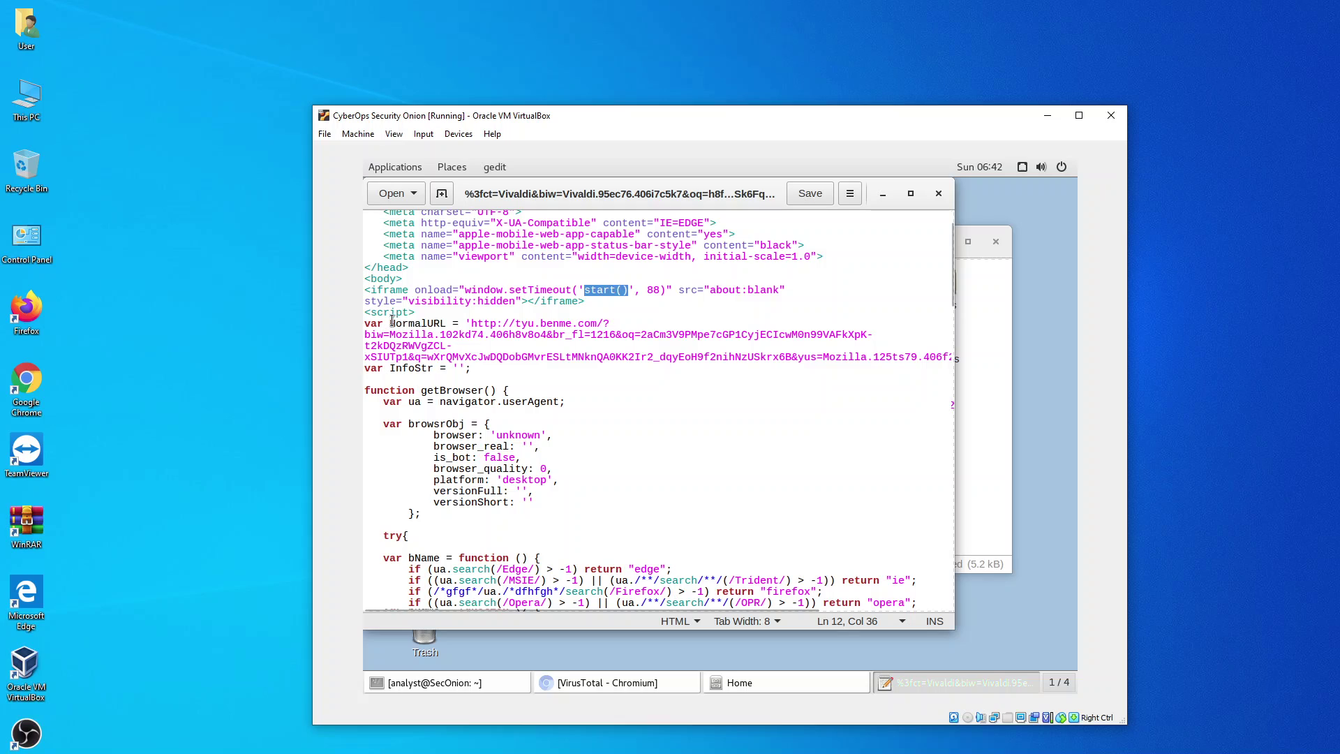
{"action": "left_click_drag", "start_coordinate": [390, 323], "coordinate": [598, 323]}
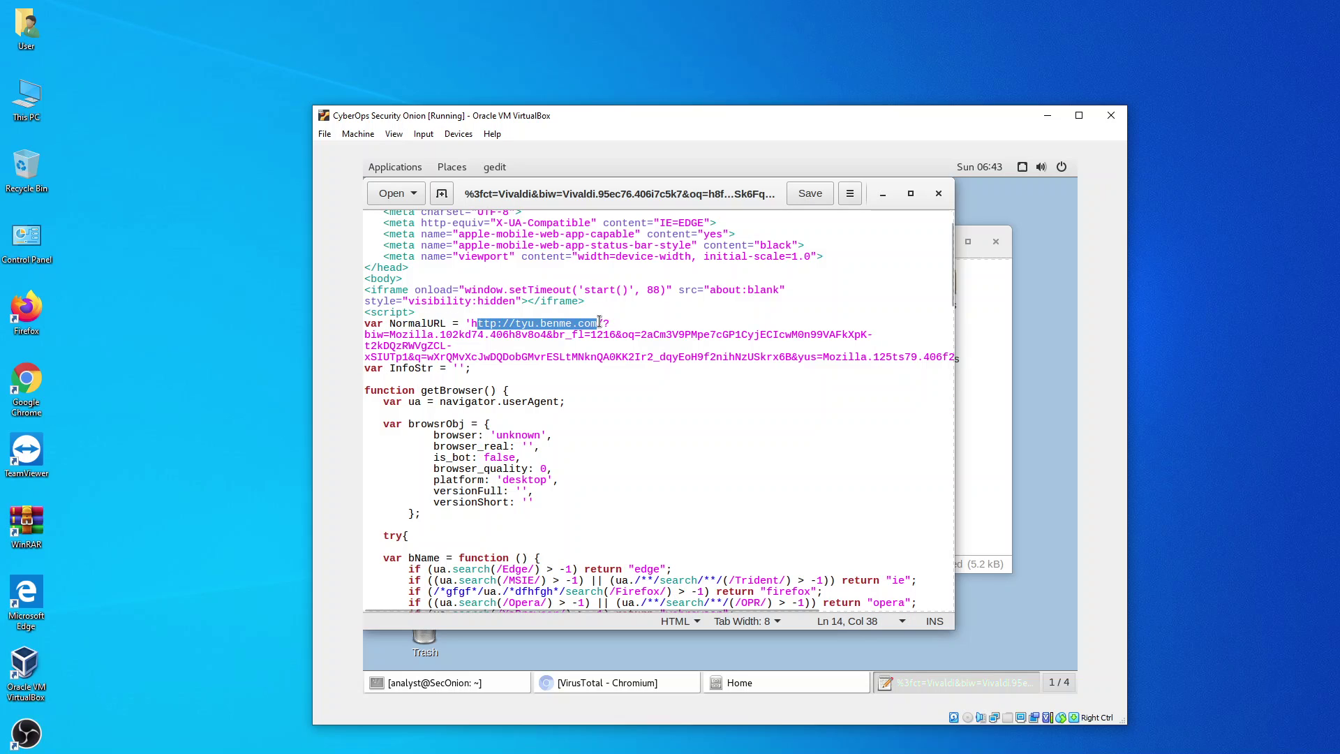
{"action": "left_click", "coordinate": [369, 336]}
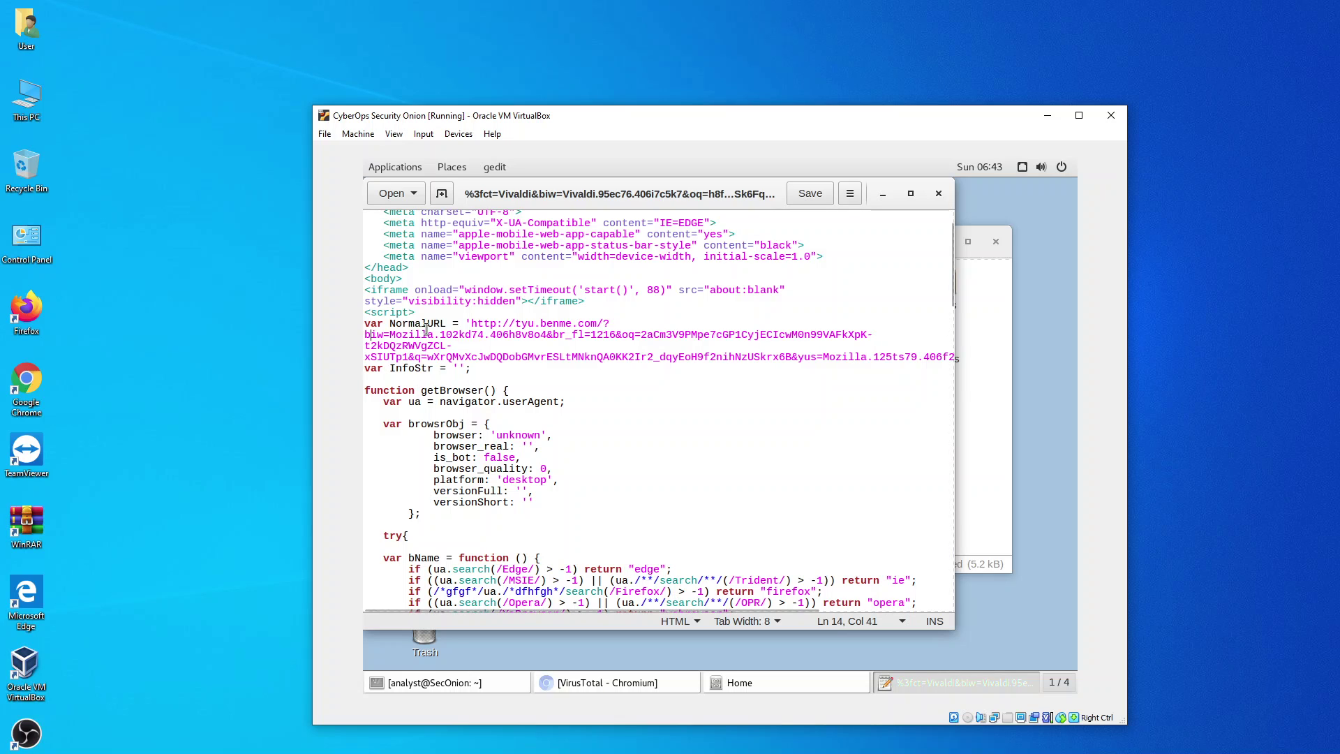
- Review the script down to function start(), highlighting its declaration and the NormalURL variable used as the form action
{"action": "scroll", "coordinate": [488, 478], "scroll_direction": "down", "scroll_amount": 3}
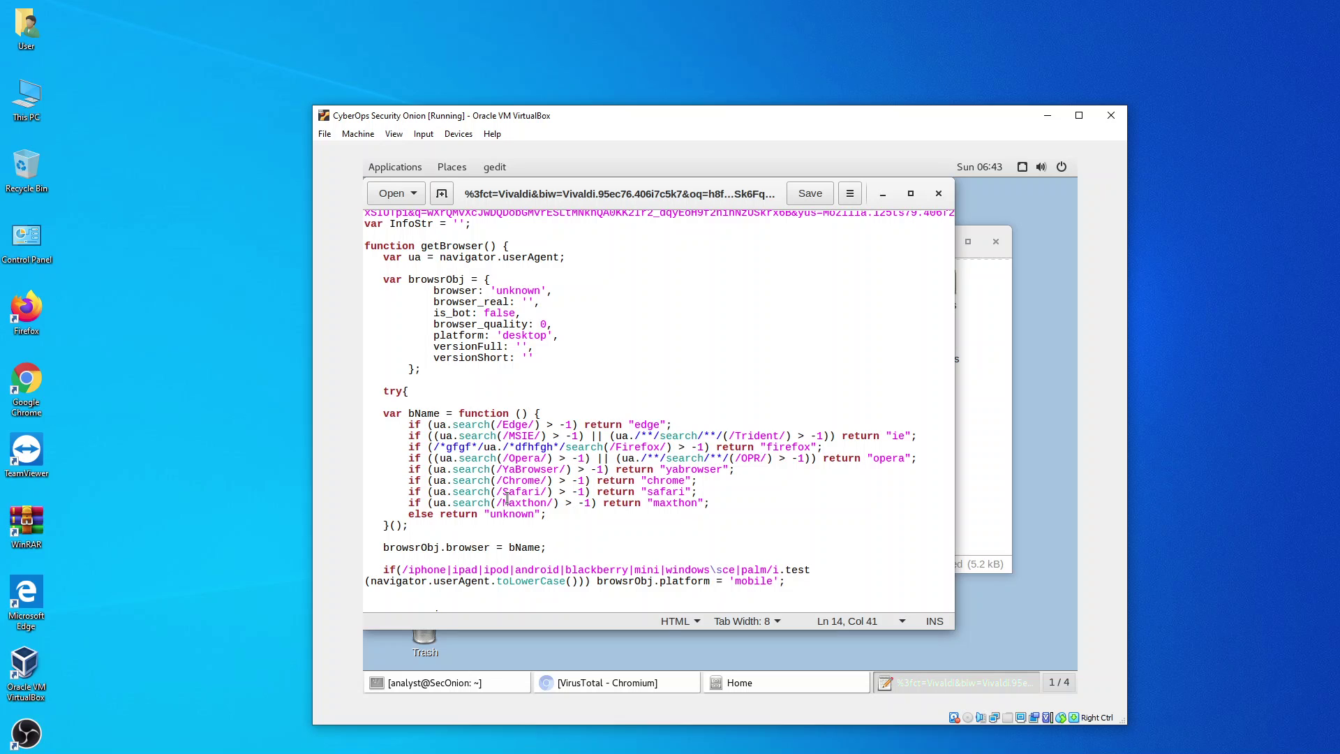
{"action": "scroll", "coordinate": [508, 498], "scroll_direction": "down", "scroll_amount": 5}
{"action": "scroll", "coordinate": [507, 498], "scroll_direction": "down", "scroll_amount": 5}
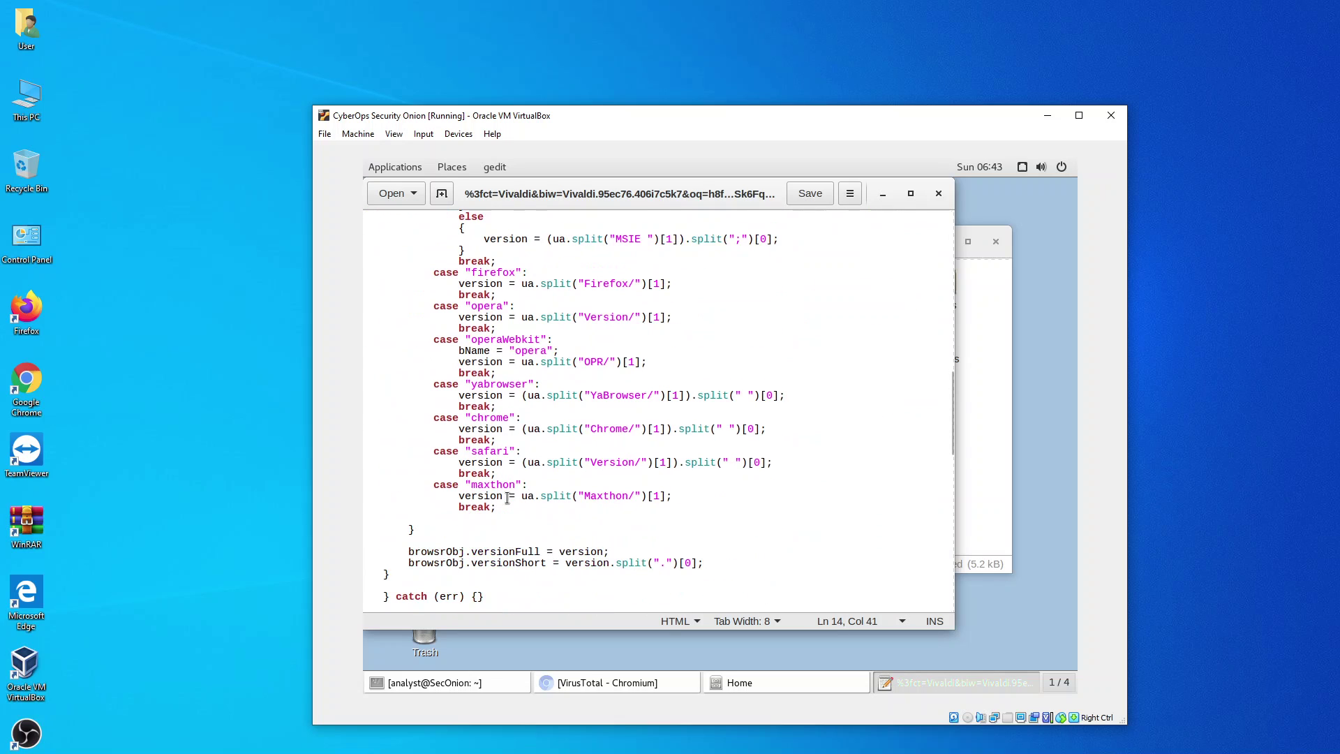
{"action": "scroll", "coordinate": [507, 498], "scroll_direction": "down", "scroll_amount": 4}
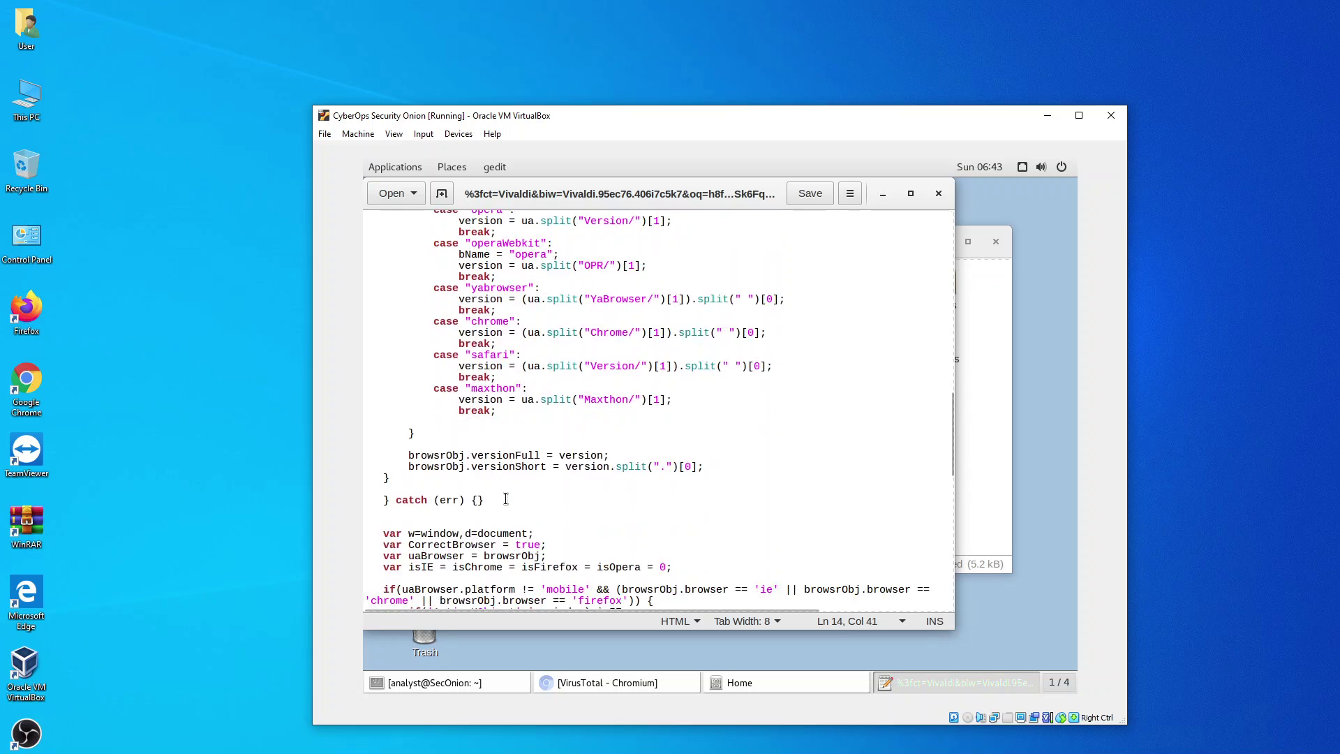
{"action": "scroll", "coordinate": [505, 499], "scroll_direction": "down", "scroll_amount": 1}
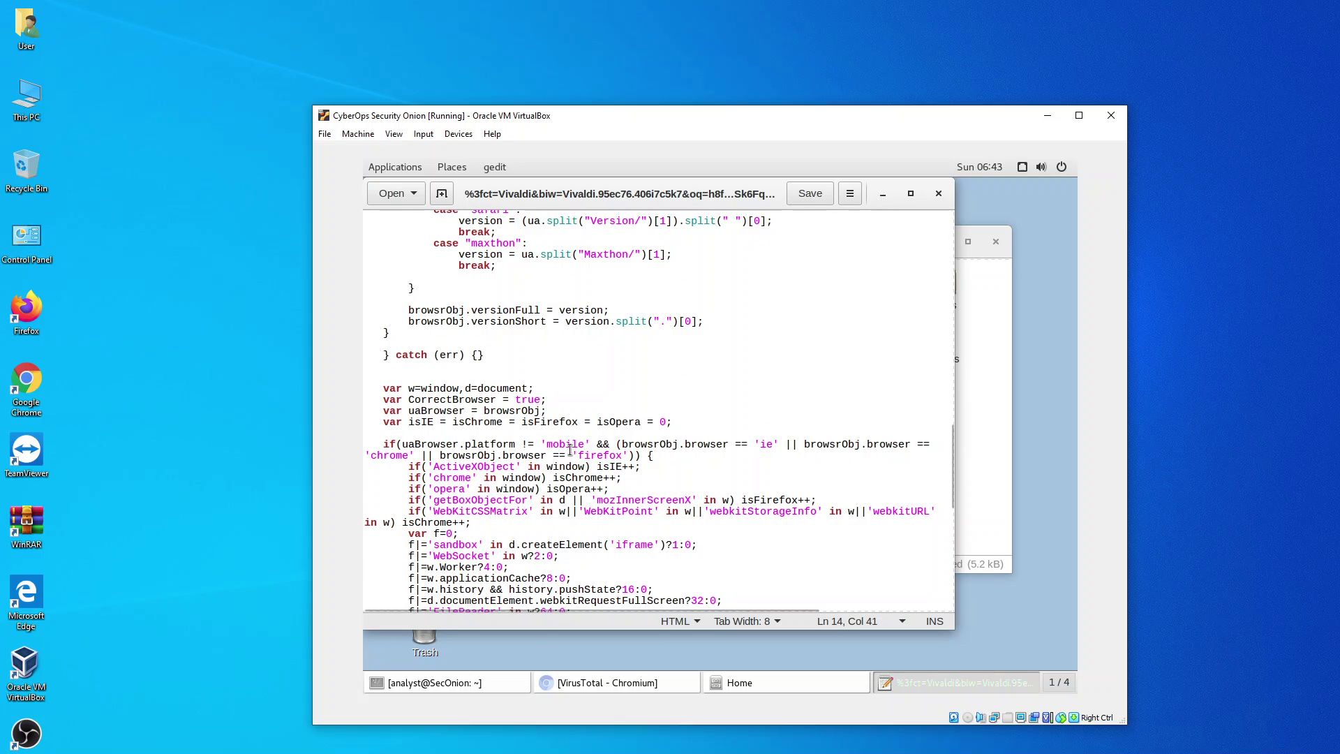
{"action": "scroll", "coordinate": [561, 463], "scroll_direction": "down", "scroll_amount": 5}
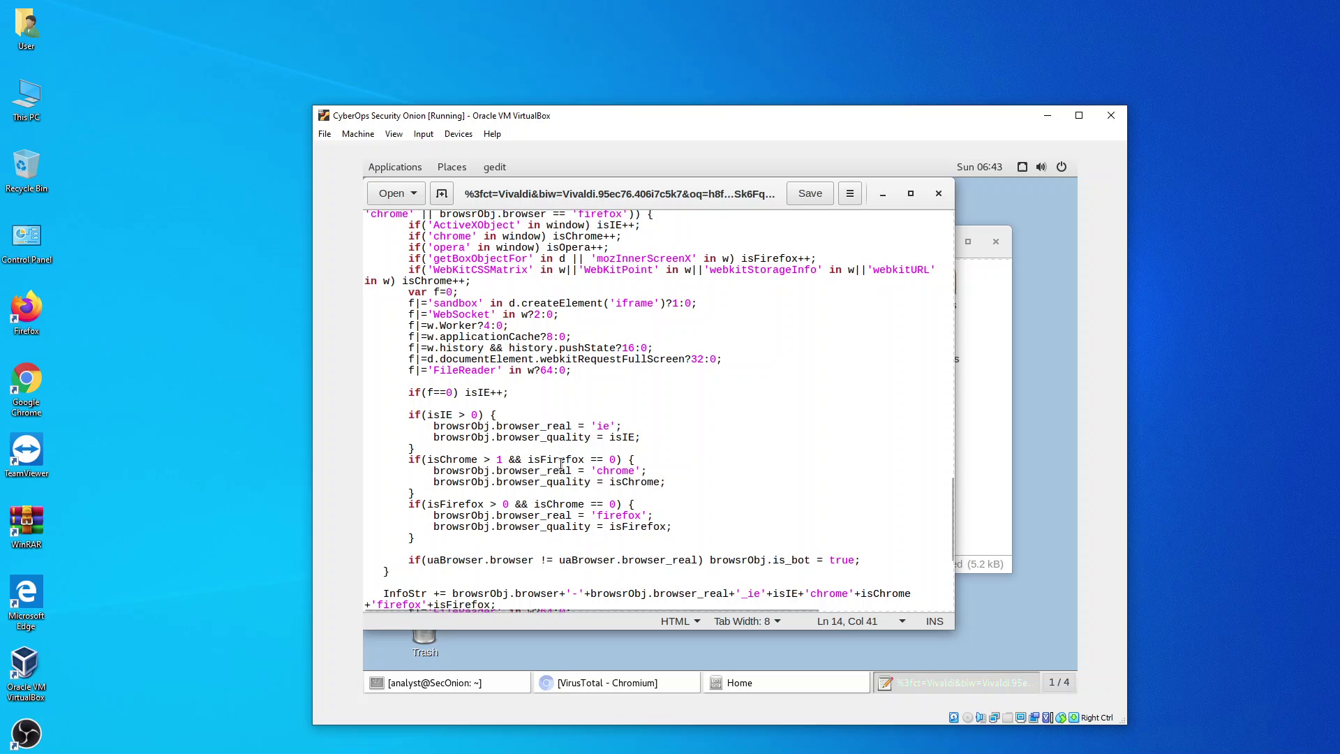
{"action": "scroll", "coordinate": [561, 463], "scroll_direction": "up", "scroll_amount": 10}
{"action": "scroll", "coordinate": [561, 464], "scroll_direction": "down", "scroll_amount": 8}
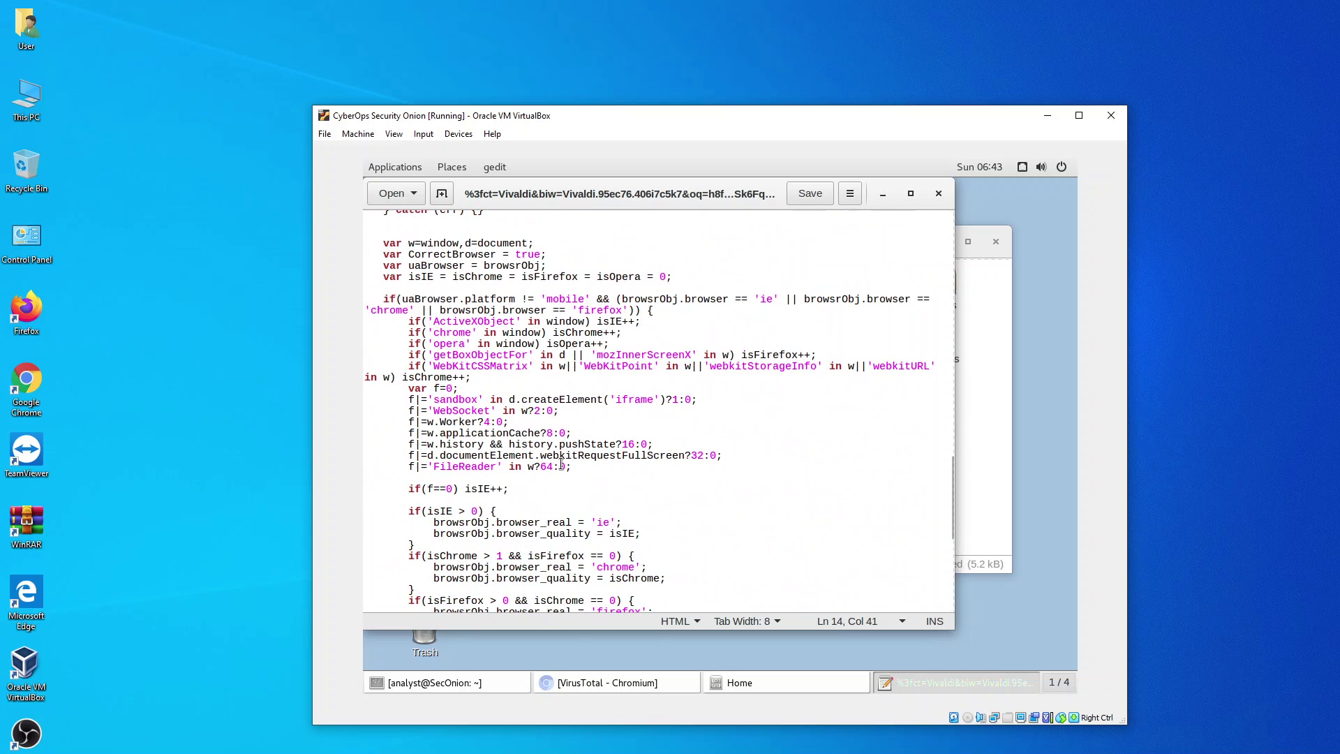
{"action": "scroll", "coordinate": [561, 463], "scroll_direction": "down", "scroll_amount": 3}
{"action": "scroll", "coordinate": [561, 463], "scroll_direction": "down", "scroll_amount": 6}
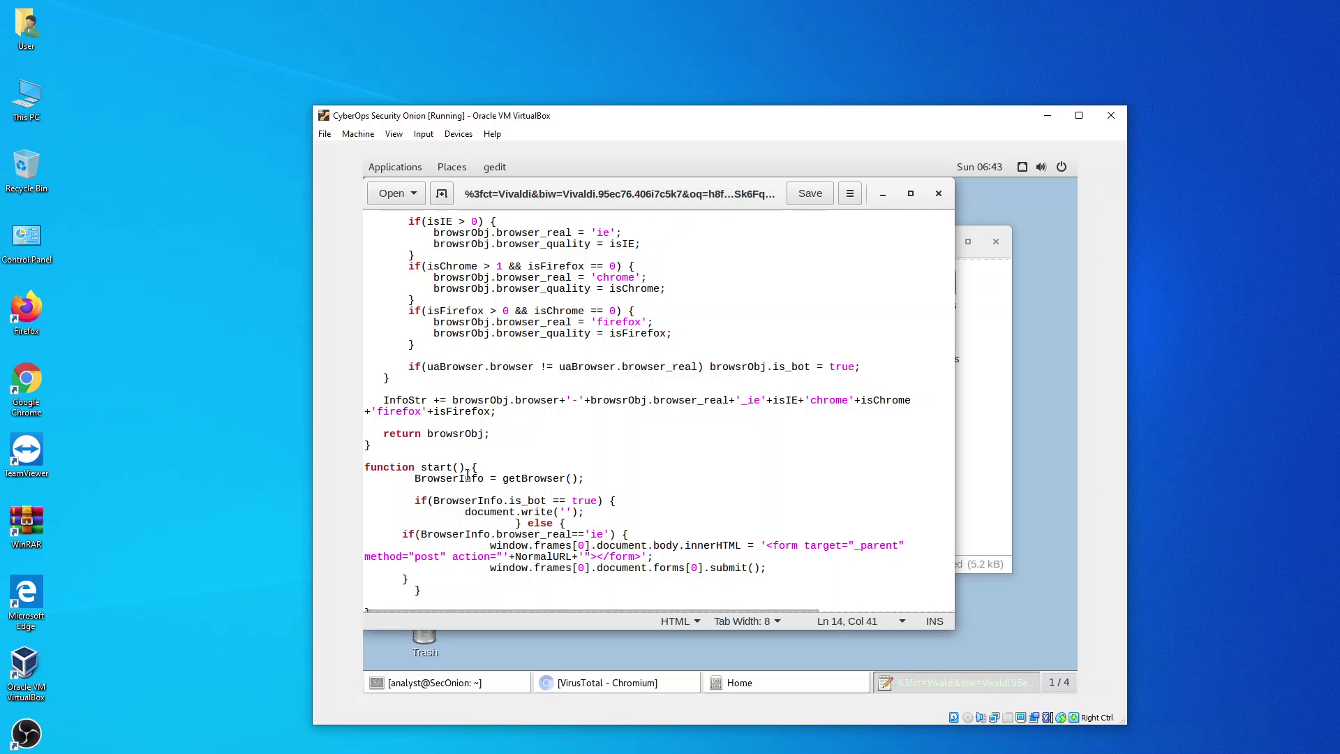
{"action": "left_click_drag", "start_coordinate": [370, 465], "coordinate": [469, 468]}
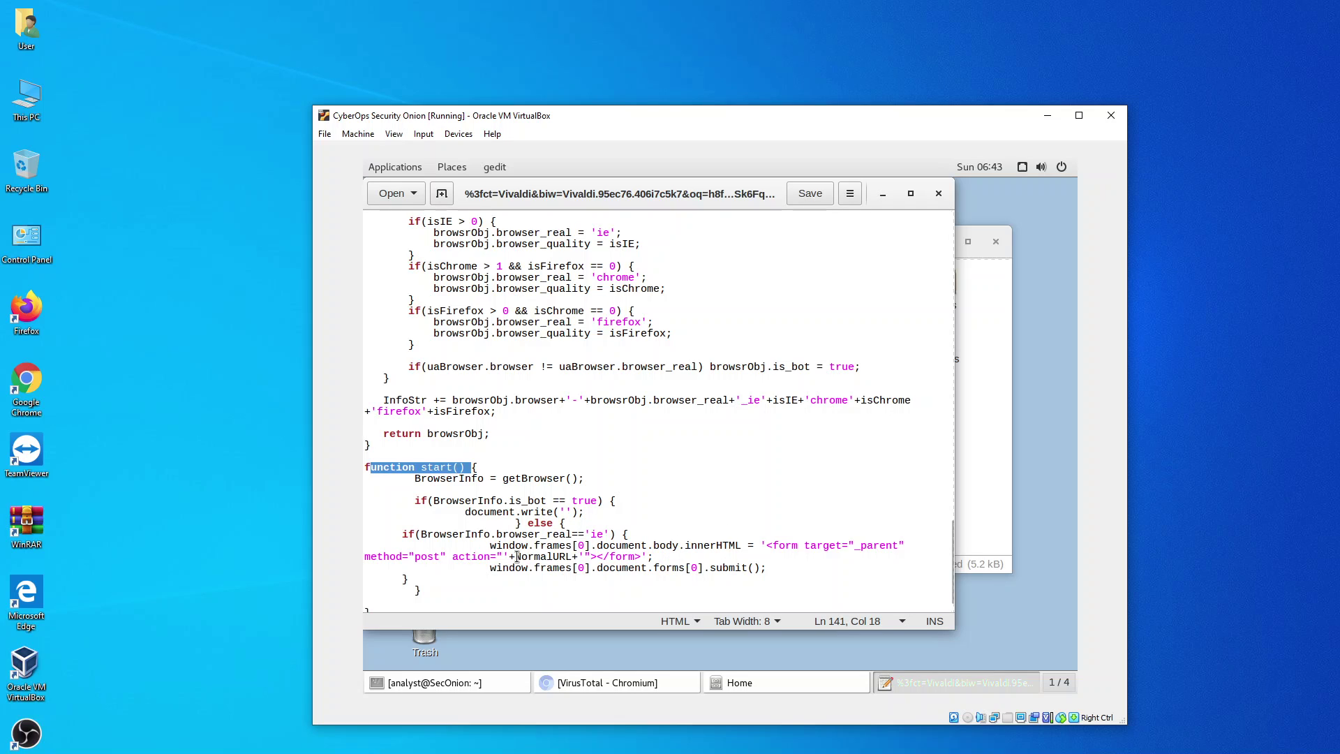
{"action": "left_click_drag", "start_coordinate": [515, 556], "coordinate": [570, 556]}
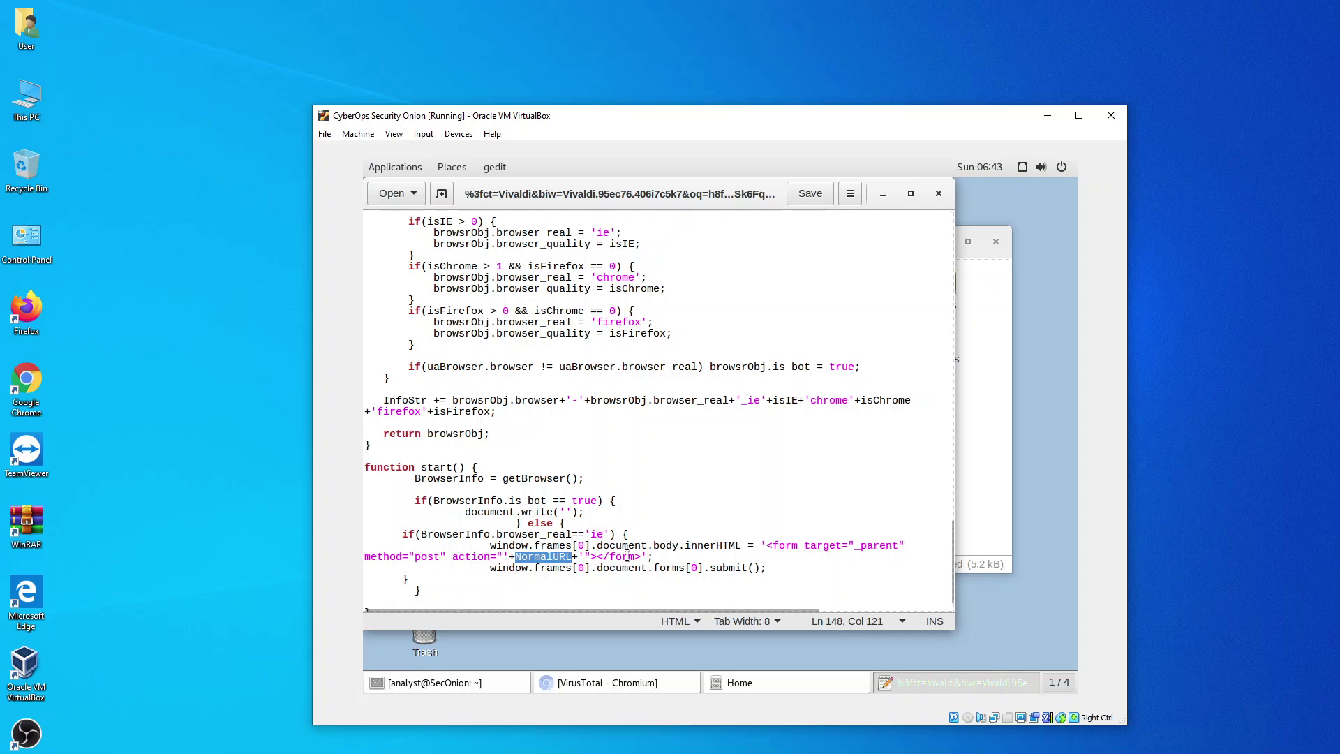
- Return to the NormalURL definition near the start of the script, highlight its web address, and clear the selection
{"action": "scroll", "coordinate": [588, 556], "scroll_direction": "up", "scroll_amount": 20}
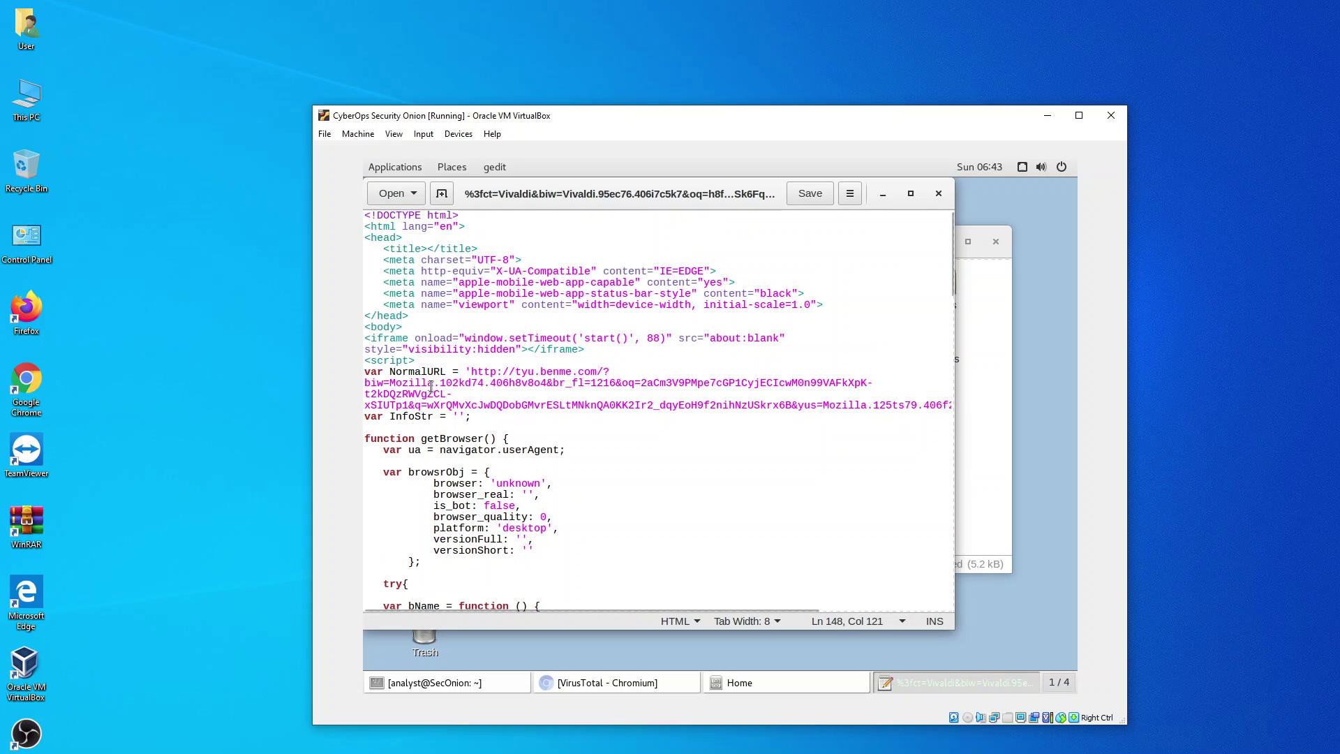
{"action": "left_click", "coordinate": [471, 369]}
{"action": "left_click_drag", "start_coordinate": [472, 369], "coordinate": [867, 406]}
{"action": "left_click", "coordinate": [838, 460]}
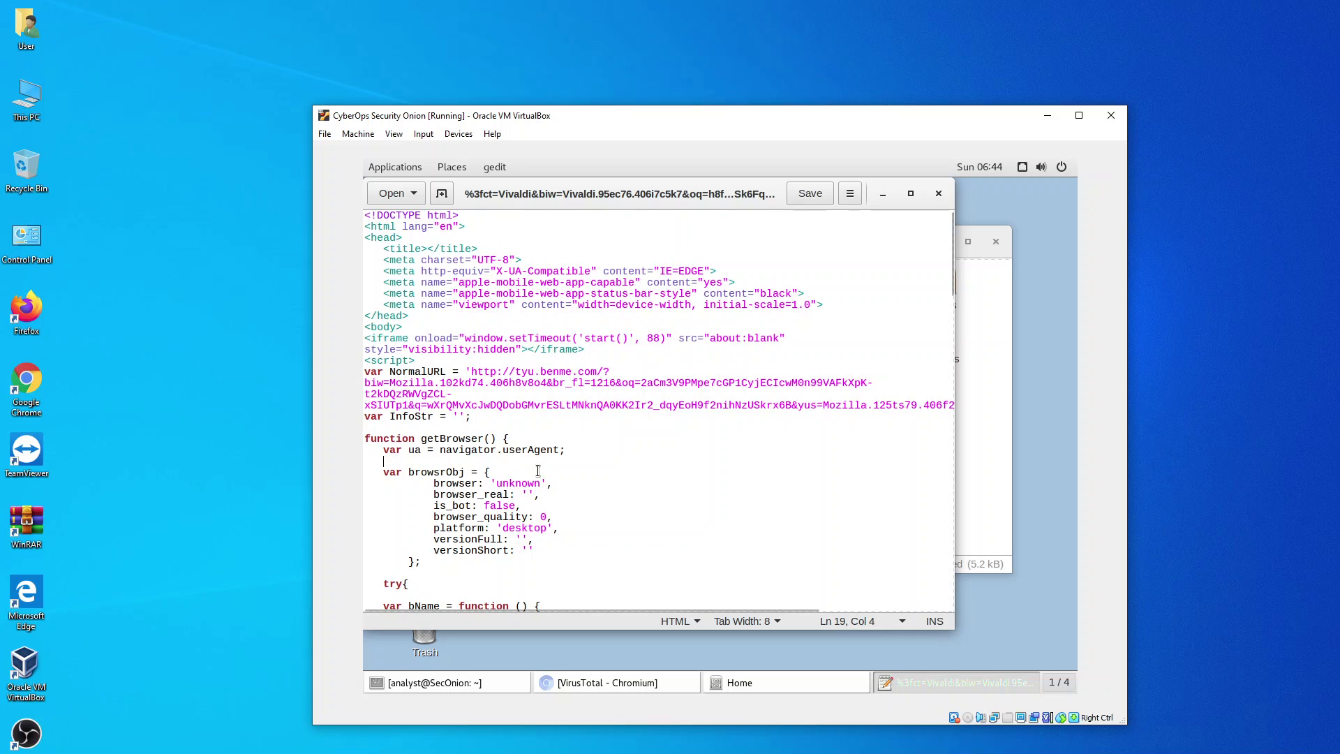
- Examine function getBrowser(), highlighting its declaration, the Edge search pattern and the 'desktop' platform value
{"action": "left_click_drag", "start_coordinate": [365, 439], "coordinate": [497, 438]}
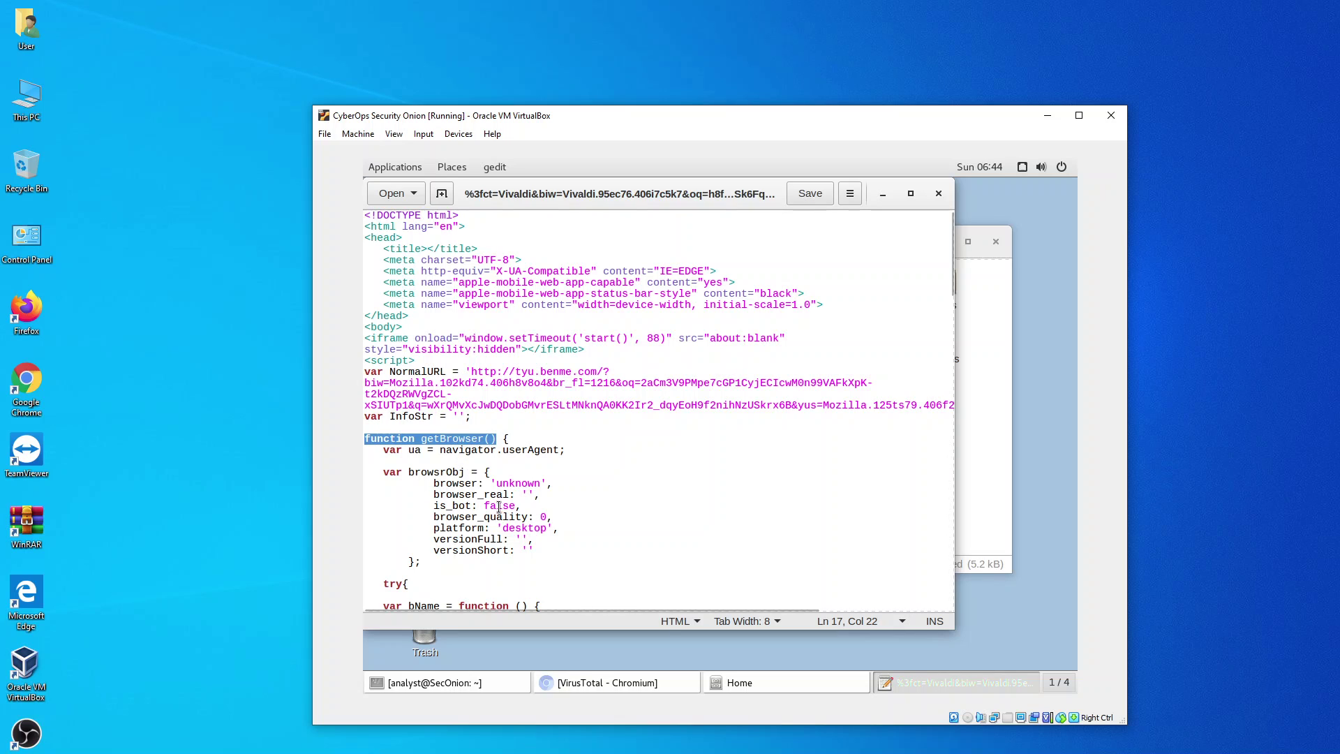
{"action": "scroll", "coordinate": [536, 515], "scroll_direction": "down", "scroll_amount": 4}
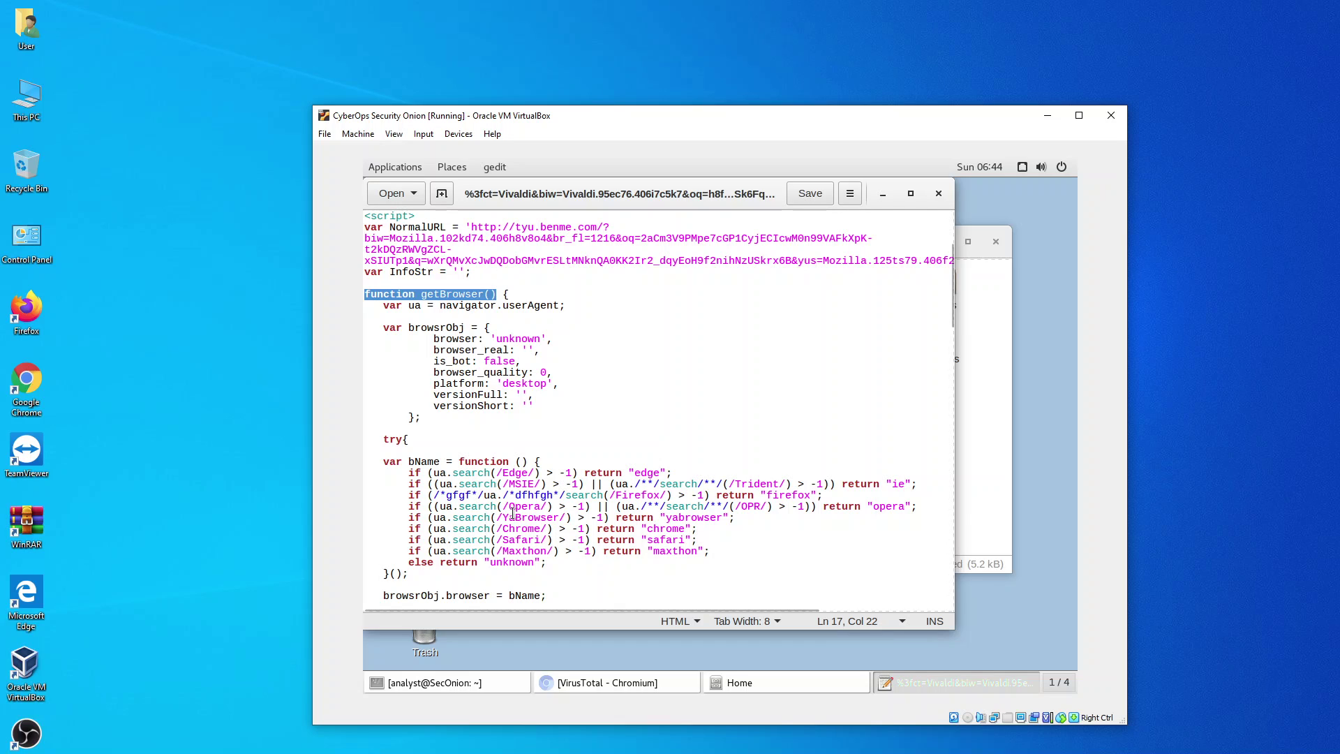
{"action": "left_click_drag", "start_coordinate": [503, 475], "coordinate": [515, 475]}
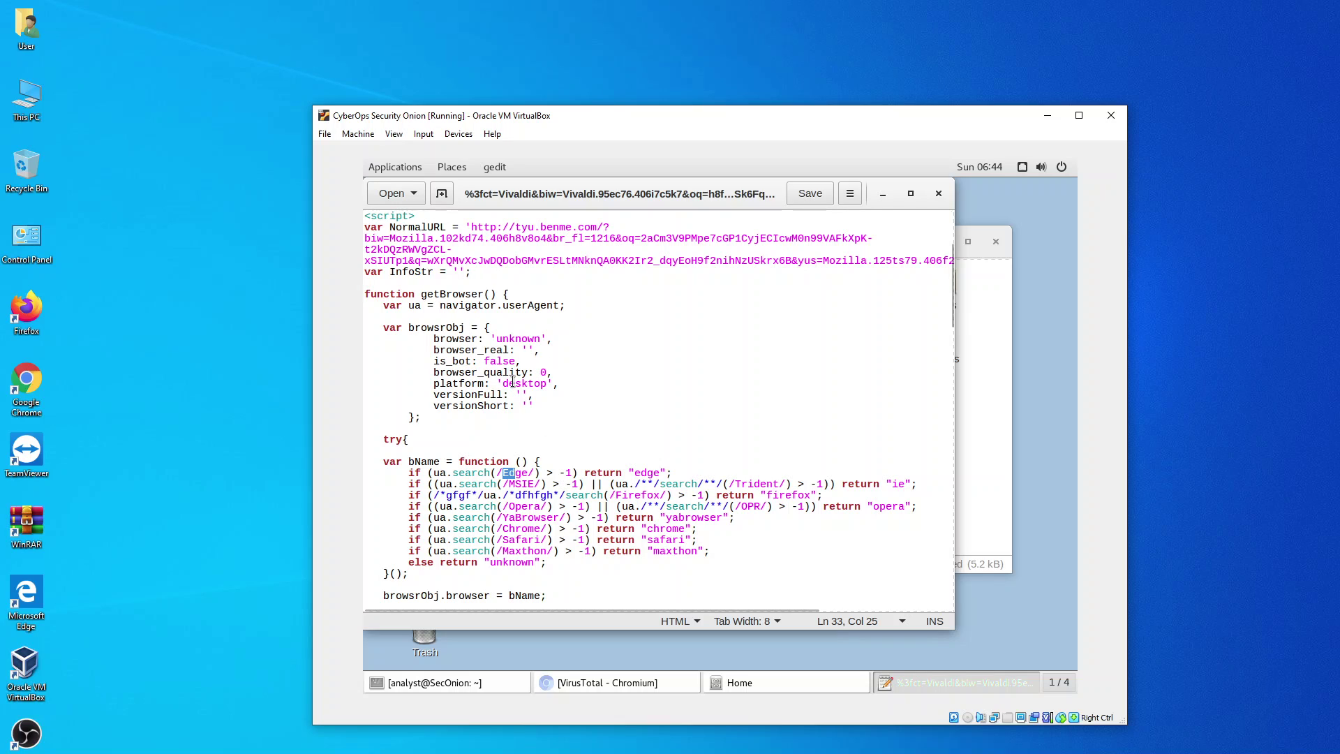
{"action": "left_click_drag", "start_coordinate": [508, 384], "coordinate": [545, 384]}
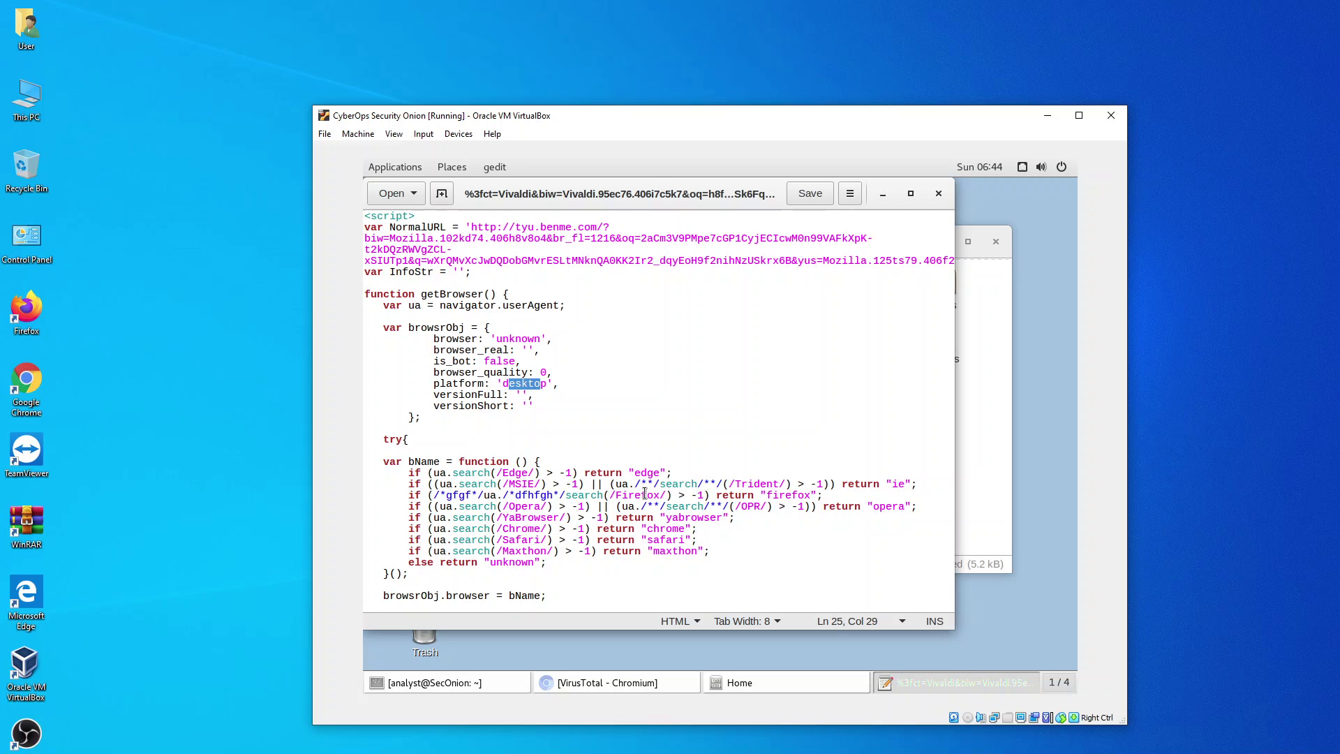
- Close the inspected file in gedit, deselect it in the Home folder, and minimize the folder window
{"action": "left_click", "coordinate": [938, 193]}
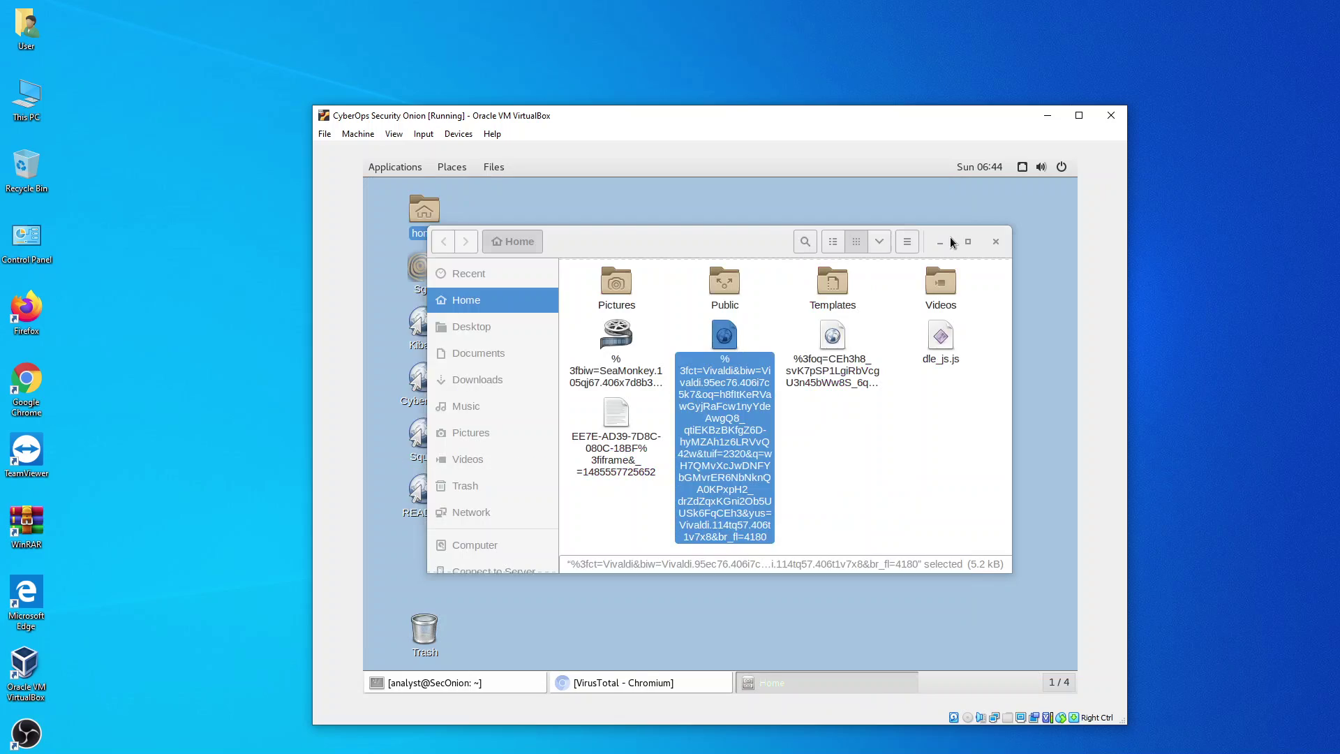
{"action": "left_click", "coordinate": [843, 491]}
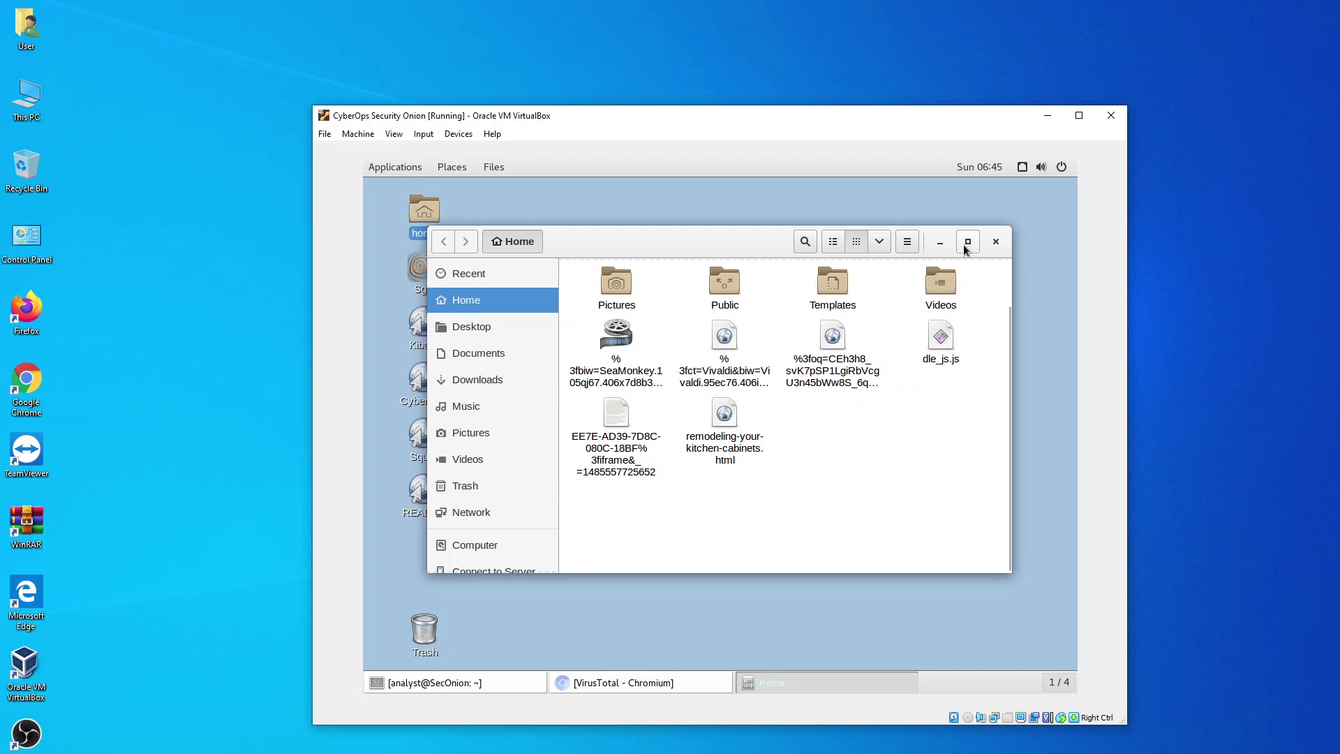
{"action": "left_click", "coordinate": [940, 241]}
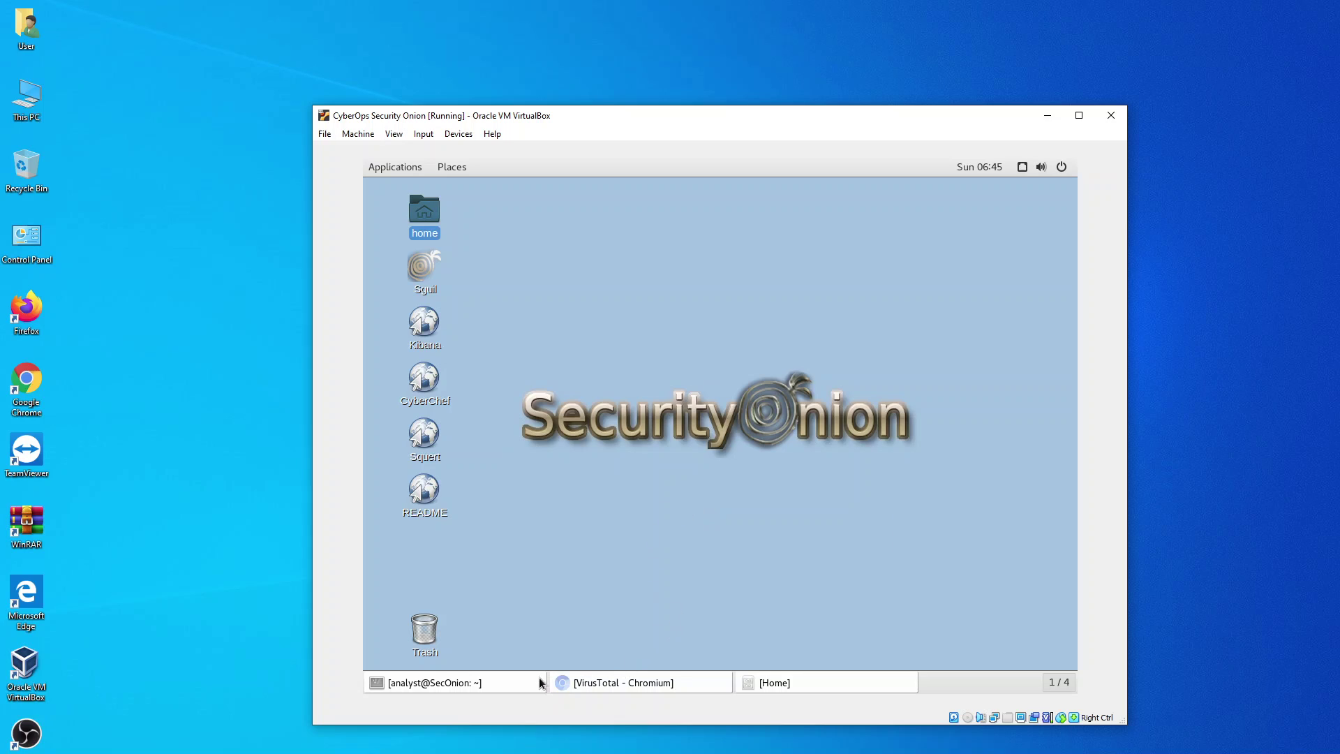
- Switch the browser to the Kibana dashboard and minimize it, and launch Sguil, moving its login window clear of the desktop icons
{"action": "left_click", "coordinate": [610, 681]}
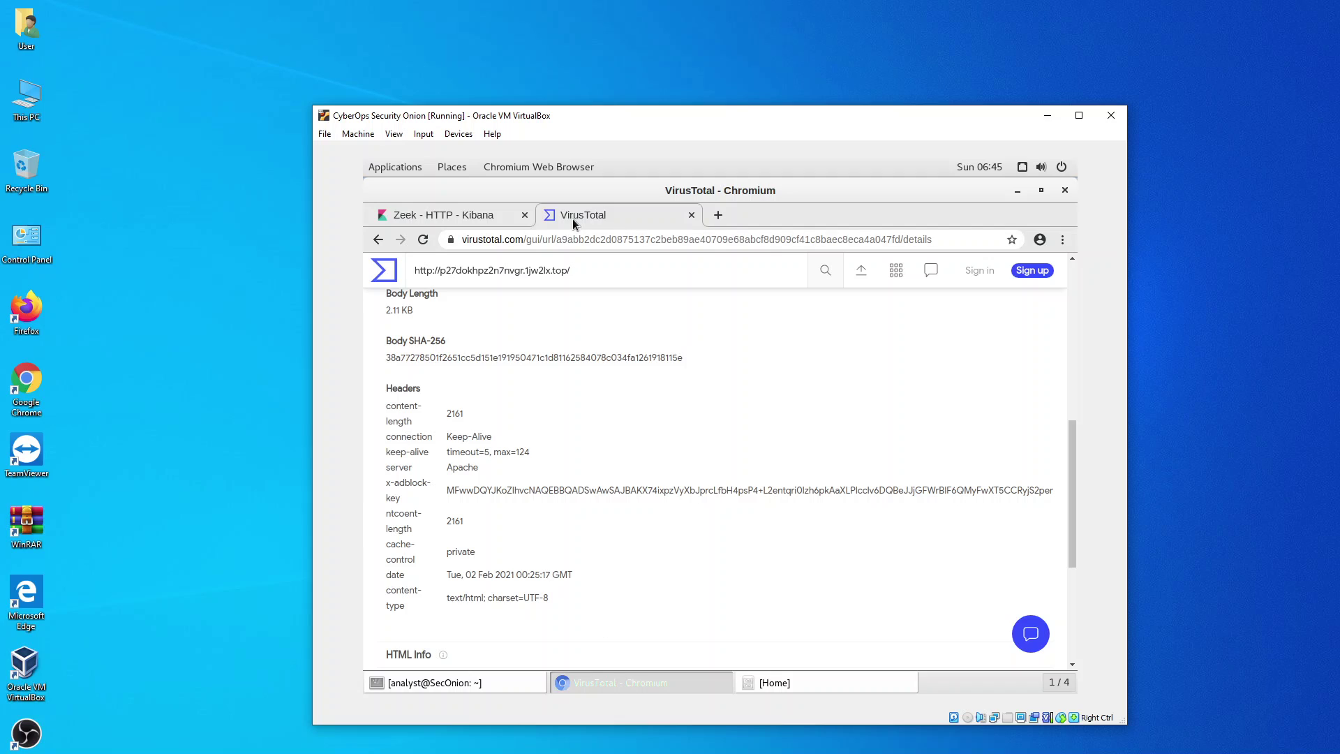
{"action": "left_click", "coordinate": [1016, 191]}
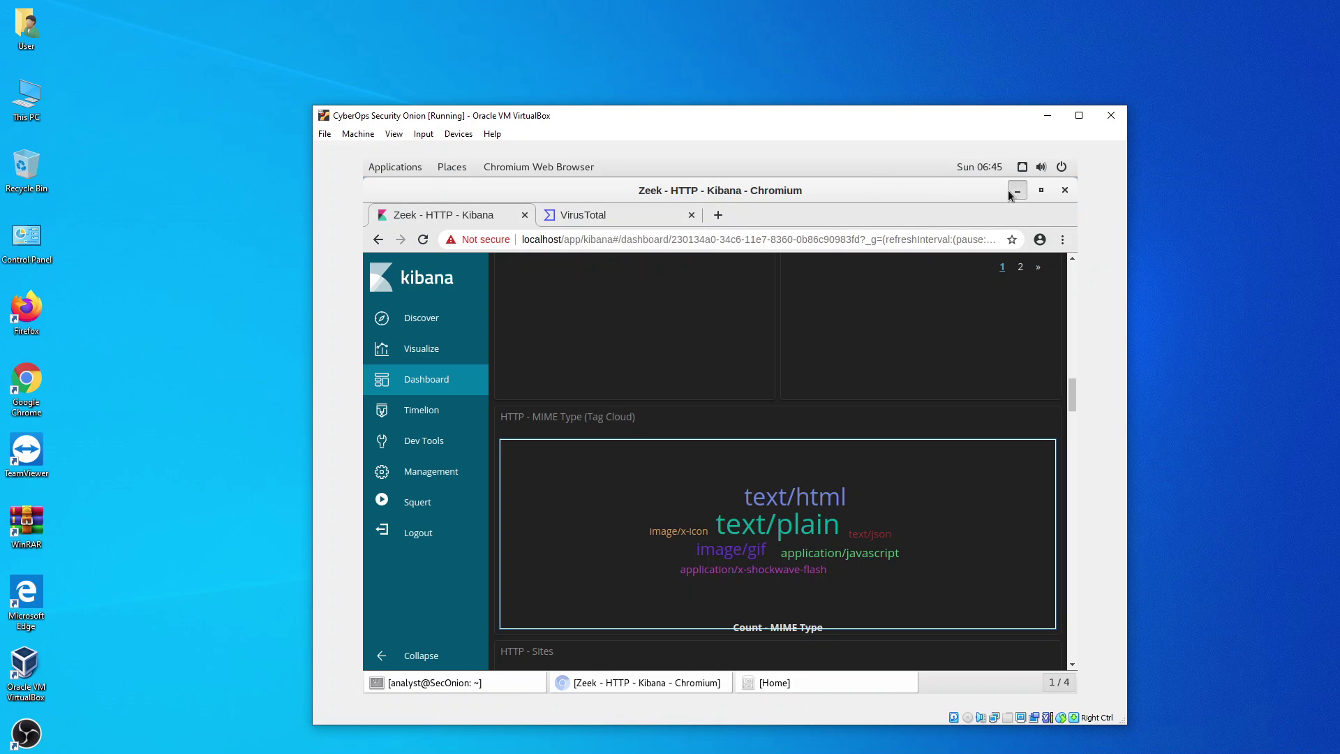
{"action": "double_click", "coordinate": [419, 276]}
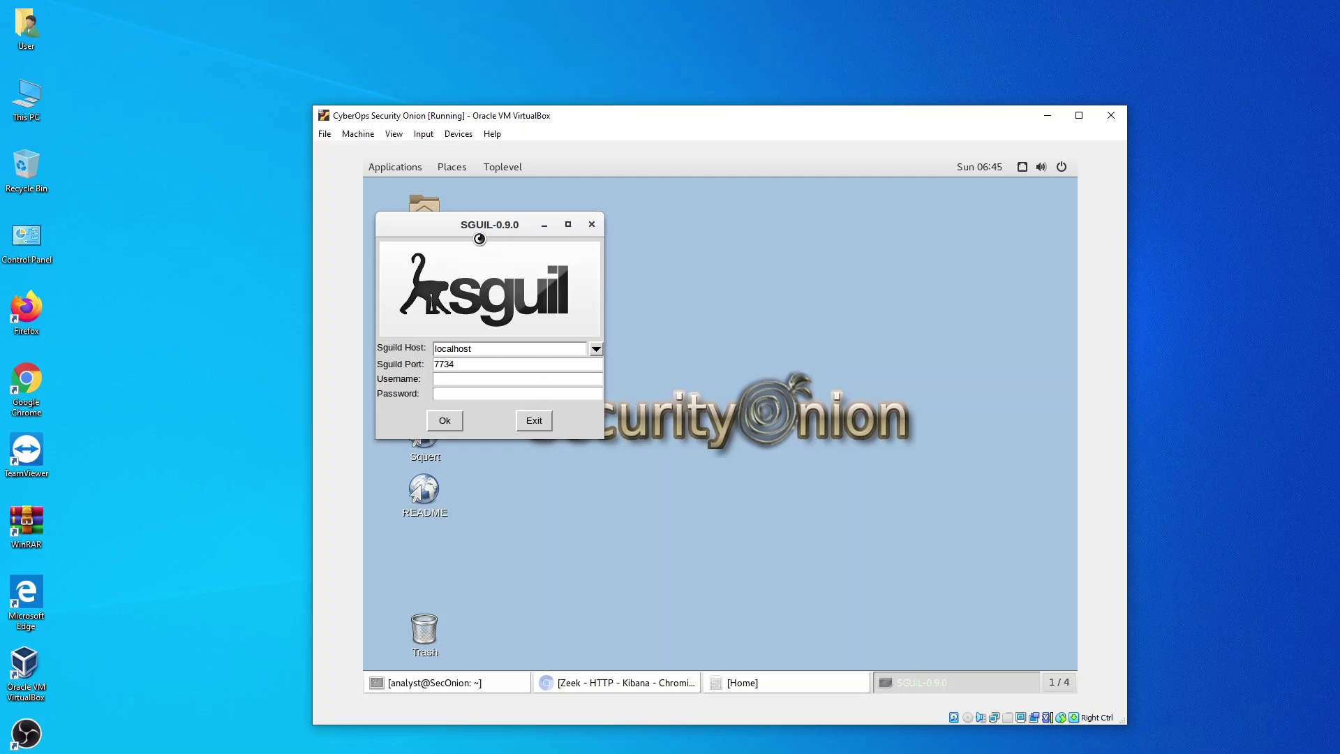
{"action": "left_click_drag", "start_coordinate": [489, 225], "coordinate": [831, 321]}
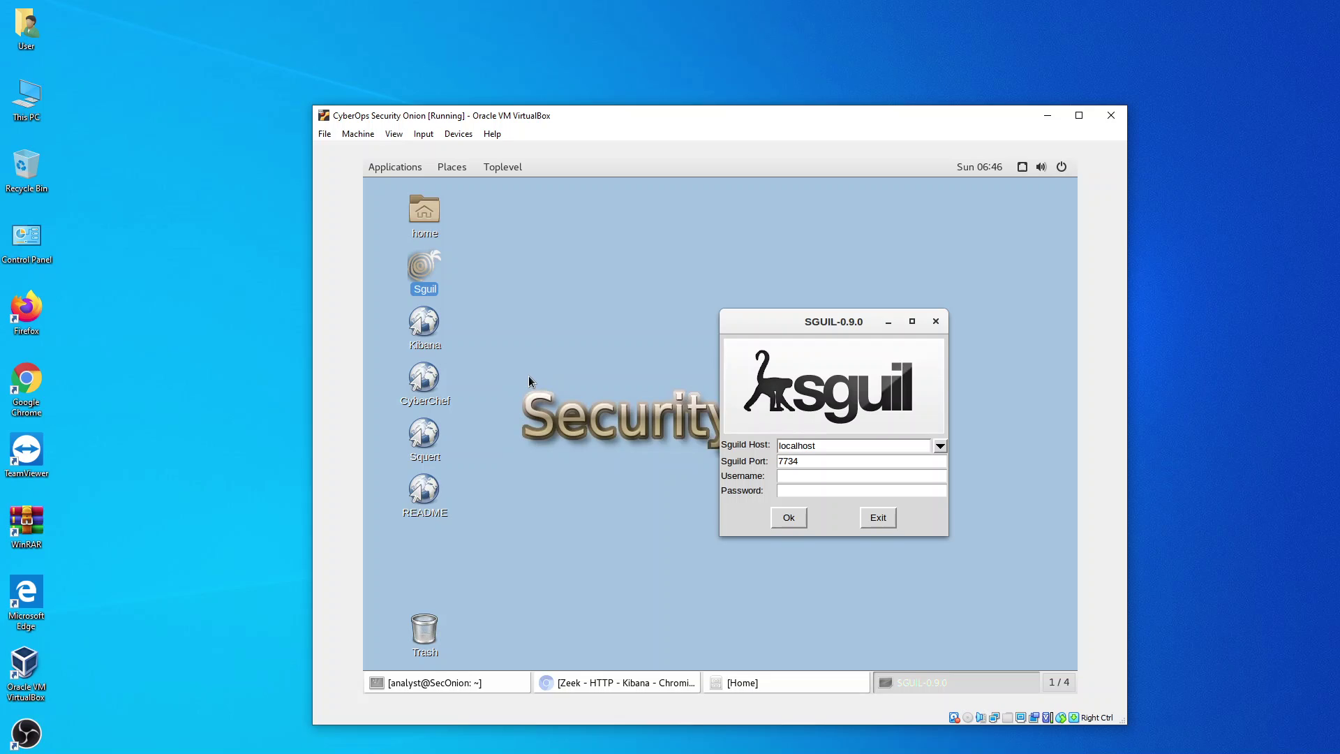
- Minimize the Sguil login window, review the Kibana HTTP dashboard up to its status and method table, and minimize the browser
{"action": "left_click", "coordinate": [434, 327]}
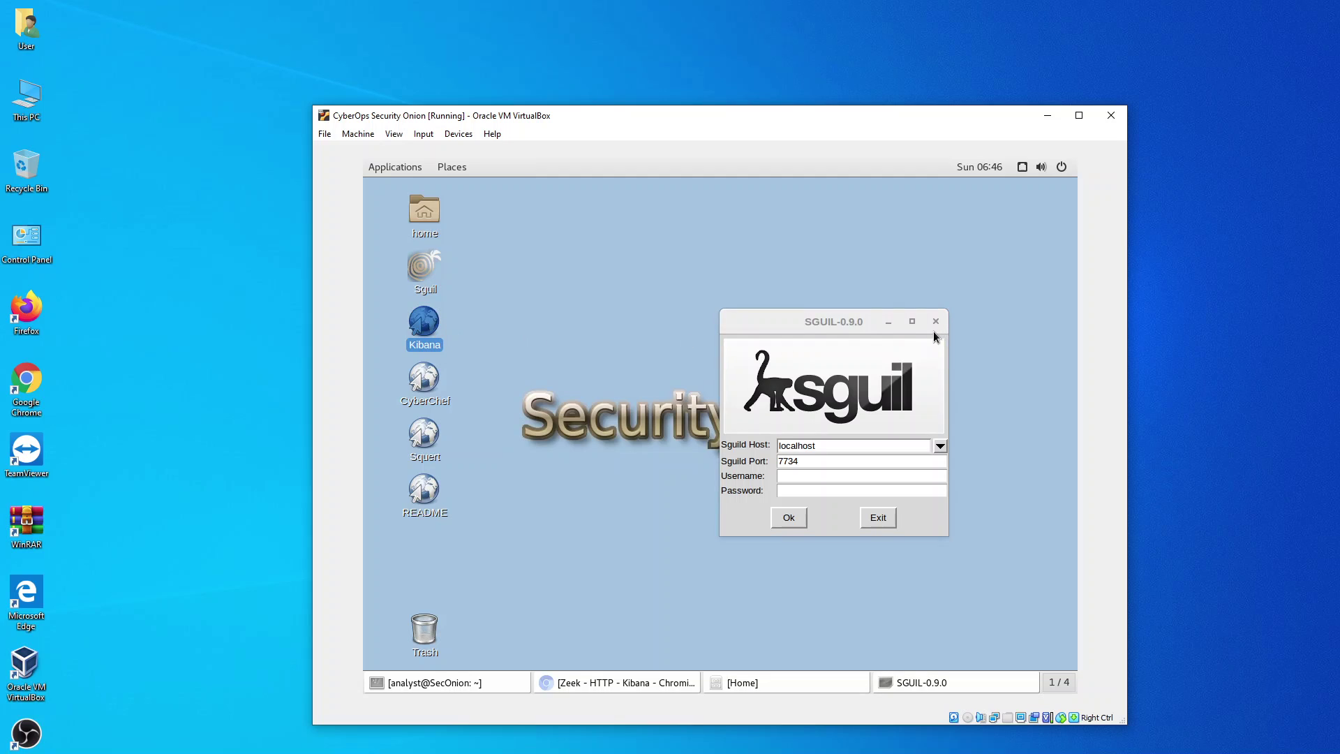
{"action": "left_click", "coordinate": [888, 321]}
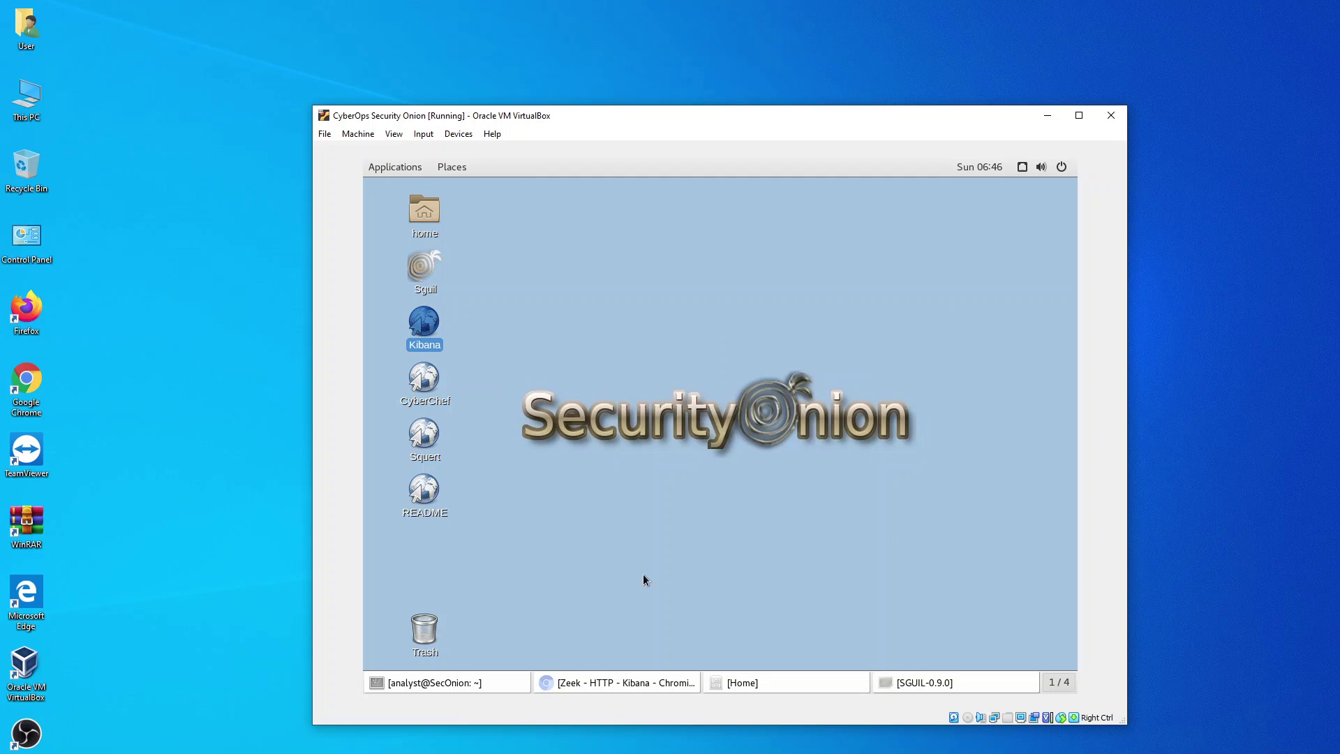
{"action": "left_click", "coordinate": [654, 685]}
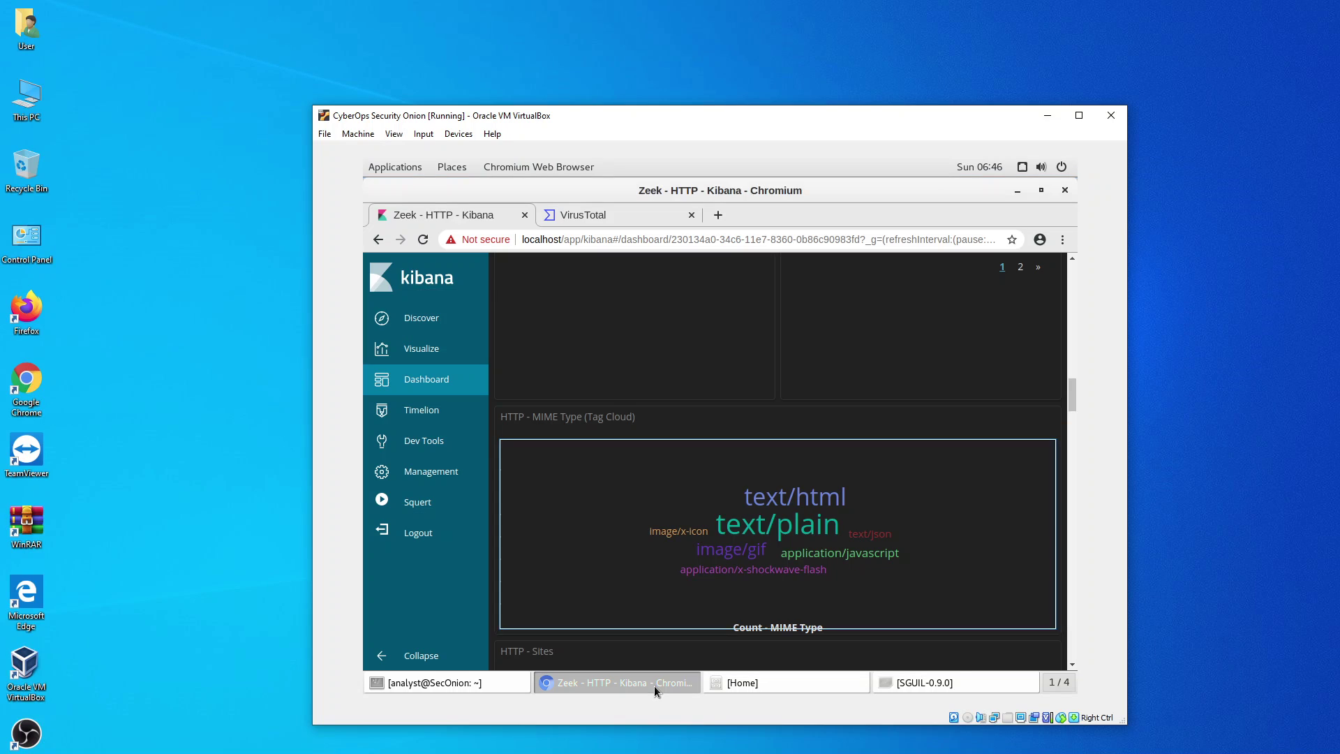
{"action": "scroll", "coordinate": [655, 533], "scroll_direction": "up", "scroll_amount": 10}
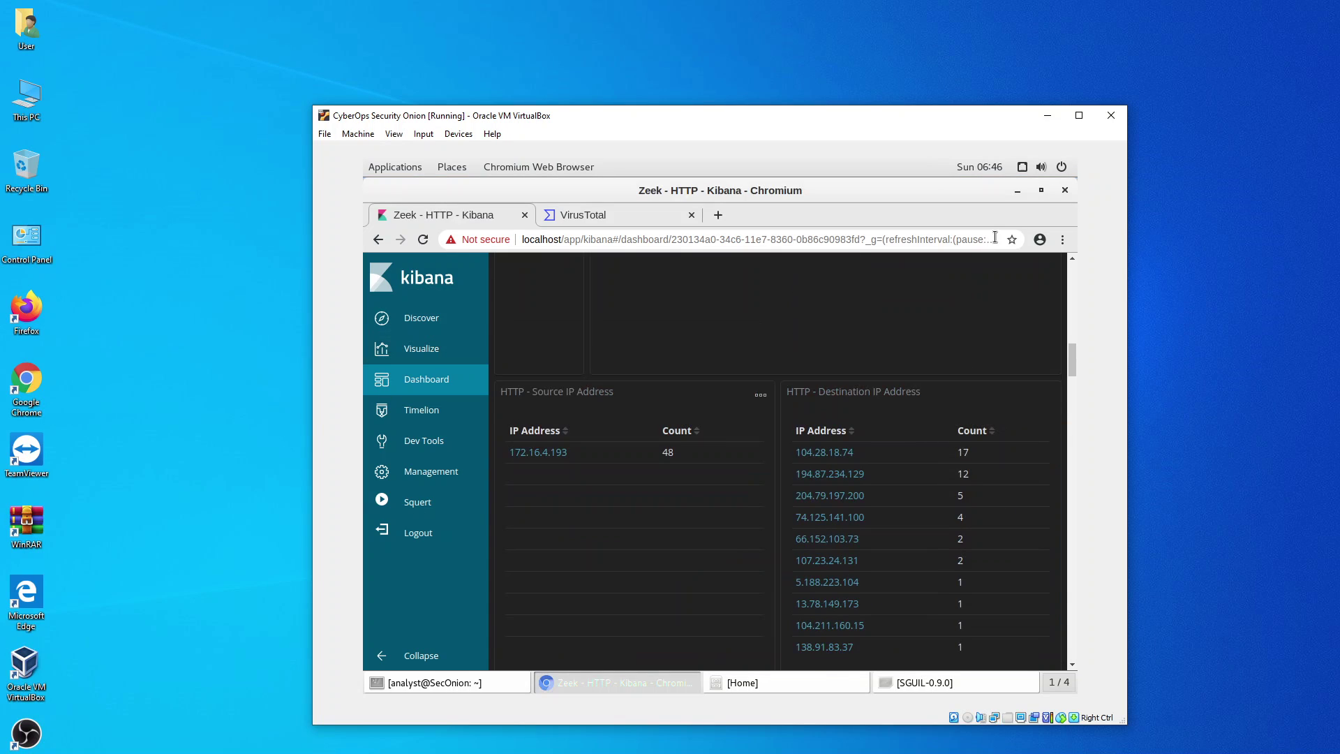
{"action": "scroll", "coordinate": [745, 519], "scroll_direction": "up", "scroll_amount": 2}
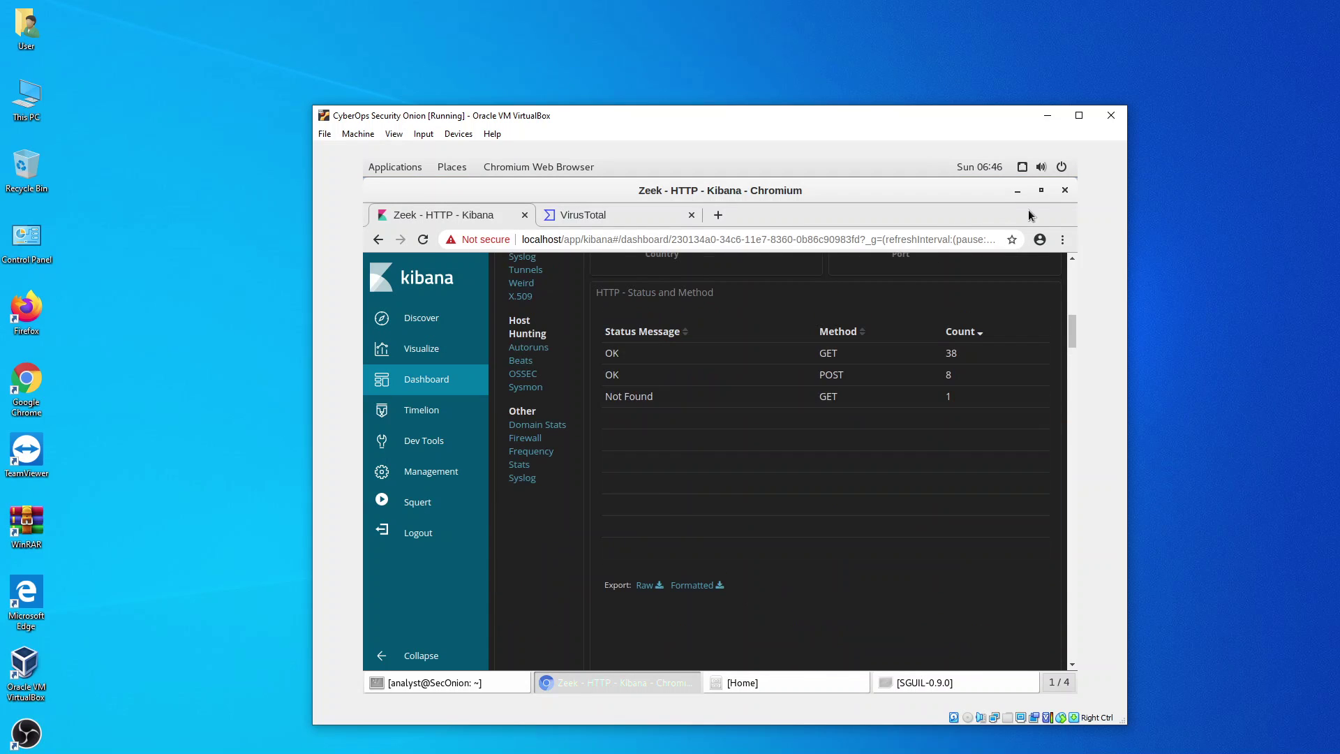
{"action": "left_click", "coordinate": [1016, 190]}
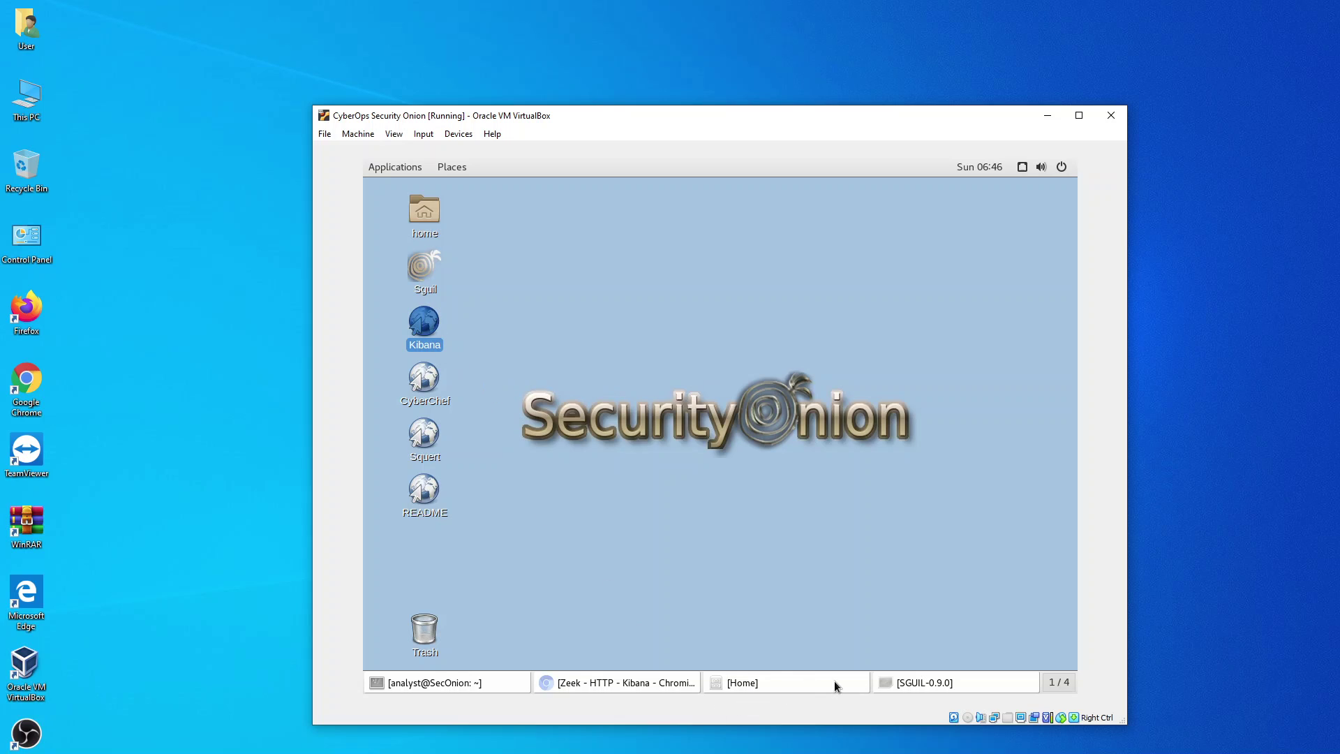
- Restore the Sguil login window and try to log in with the username analyst and the account password
{"action": "left_click", "coordinate": [902, 681]}
{"action": "left_click", "coordinate": [785, 477]}
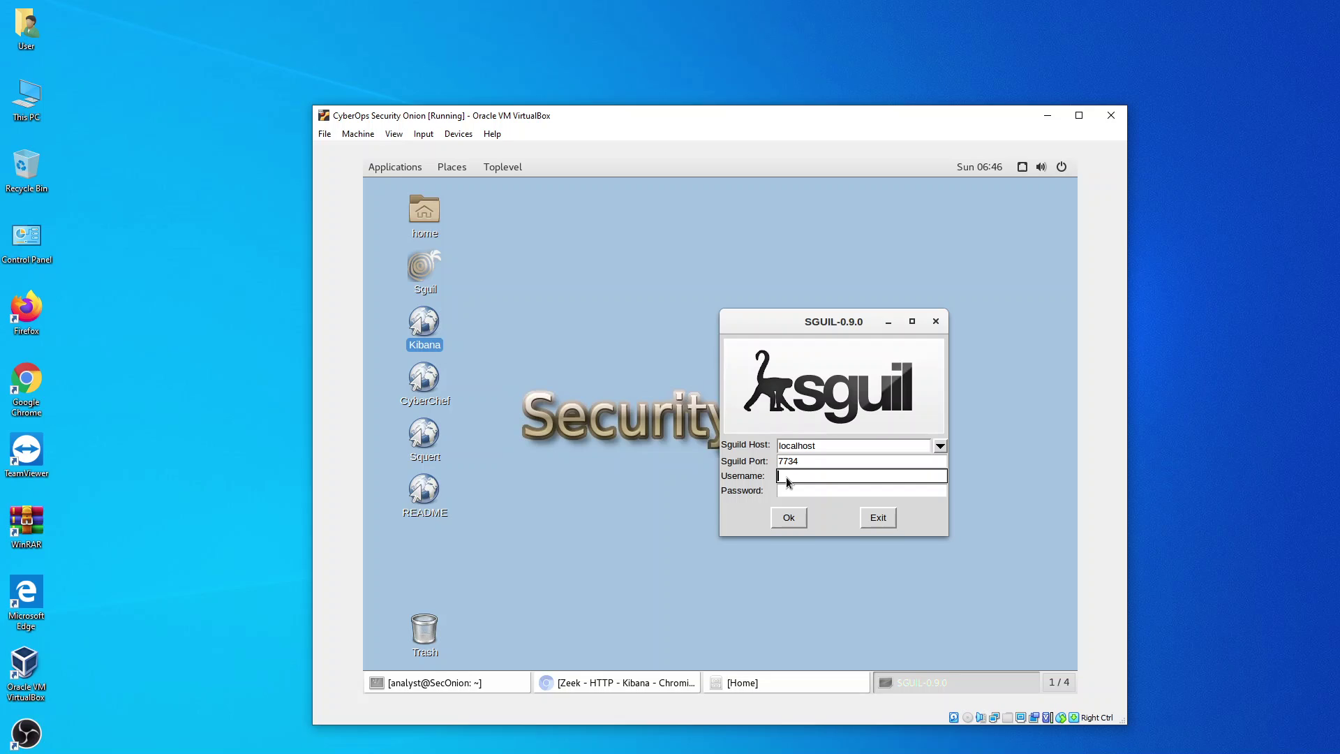
{"action": "type", "text": "analyst"}
{"action": "key", "text": "Tab"}
{"action": "type", "text": "cyberops"}
{"action": "key", "text": "Return"}
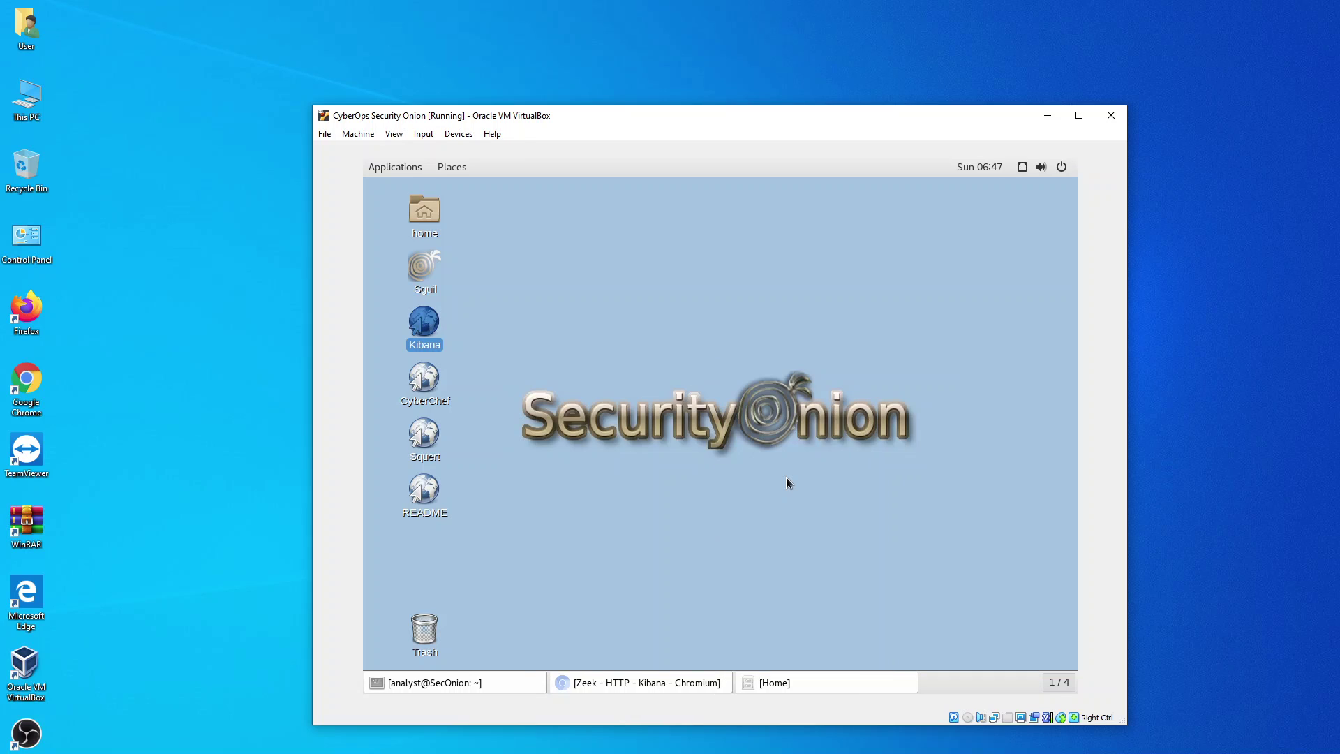
- Log in to Sguil again by re-entering the account password, and start monitoring from the network selection window
{"action": "left_click", "coordinate": [723, 474]}
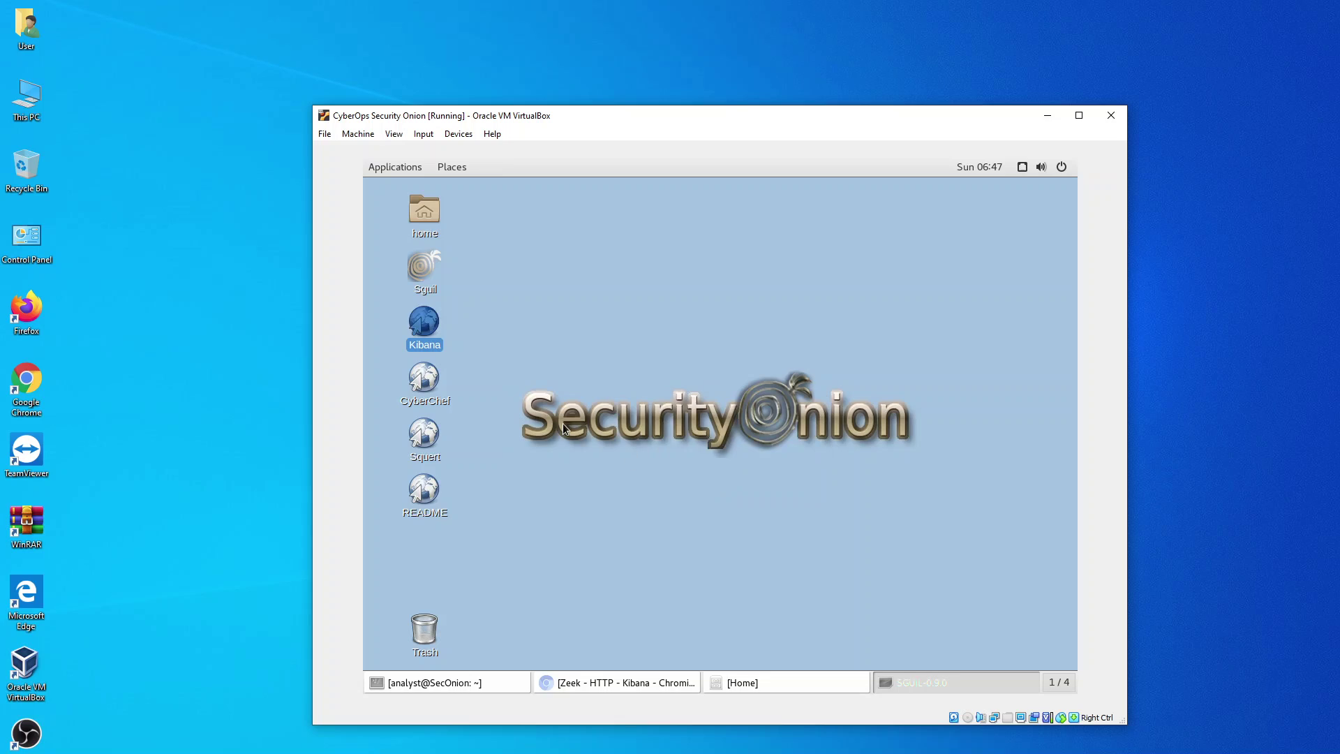
{"action": "left_click", "coordinate": [453, 392]}
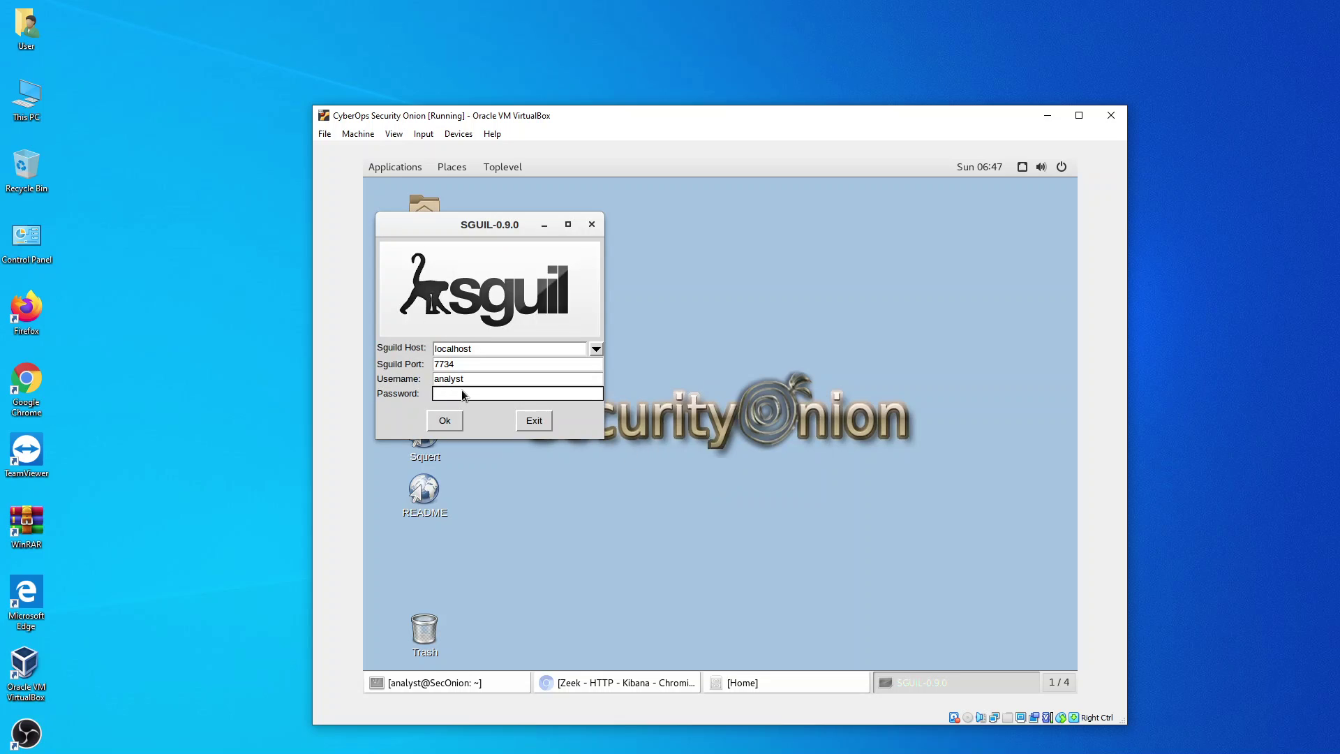
{"action": "type", "text": "cyberops"}
{"action": "key", "text": "Return"}
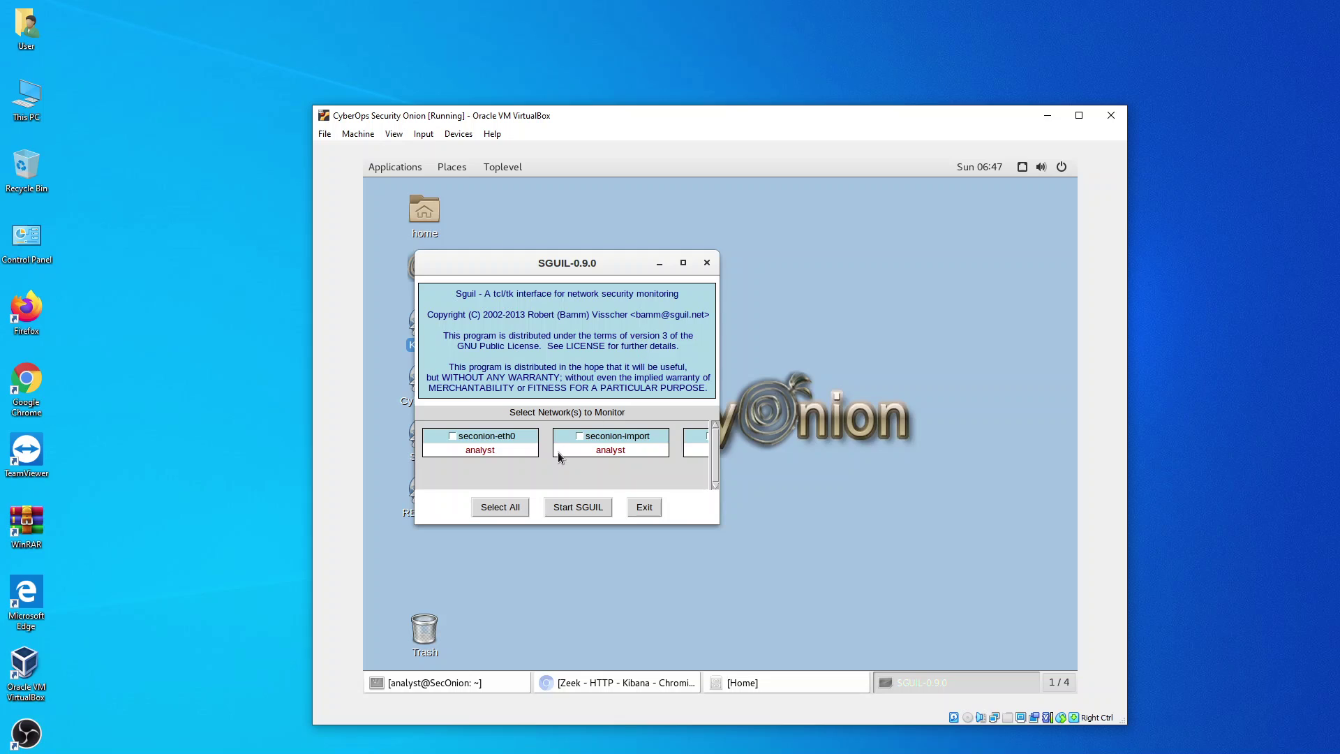
{"action": "left_click", "coordinate": [575, 510]}
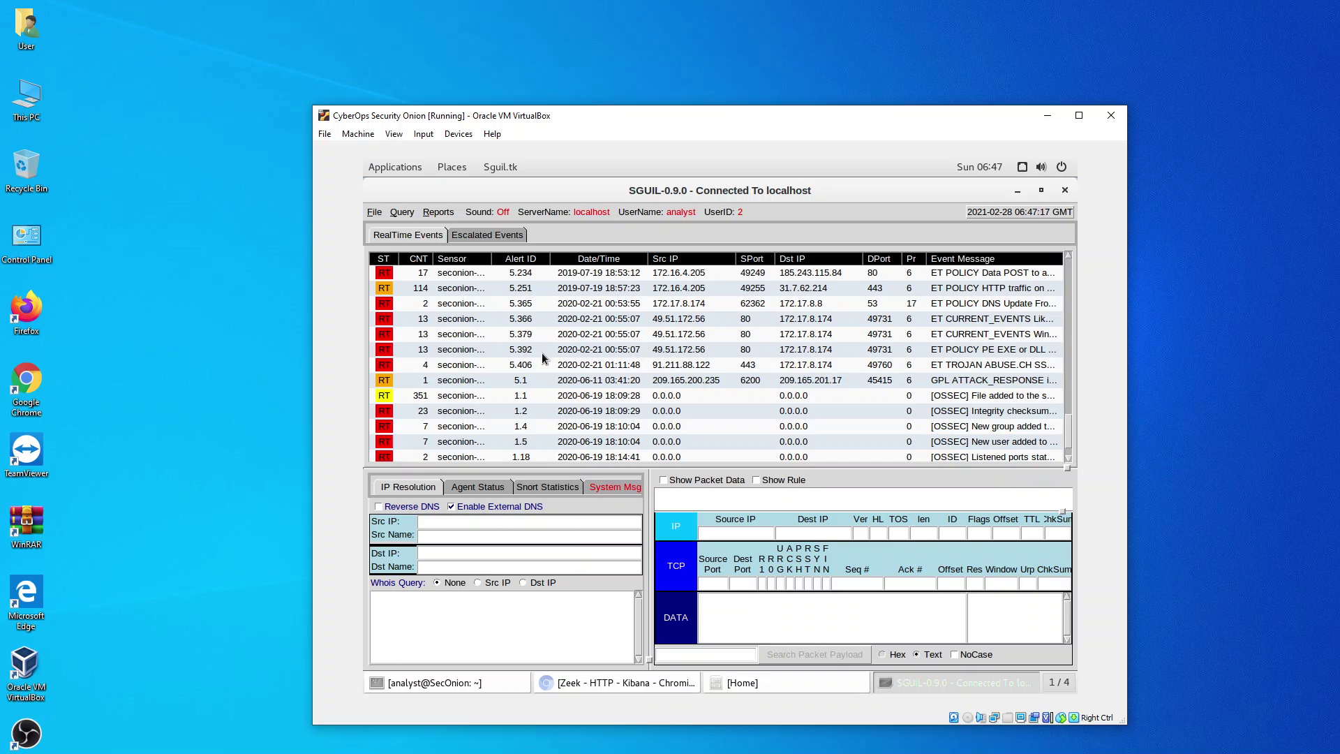
- Open the capture of alert ID 5.234 in NetworkMiner and dismiss the raw file notice
{"action": "left_click", "coordinate": [589, 276]}
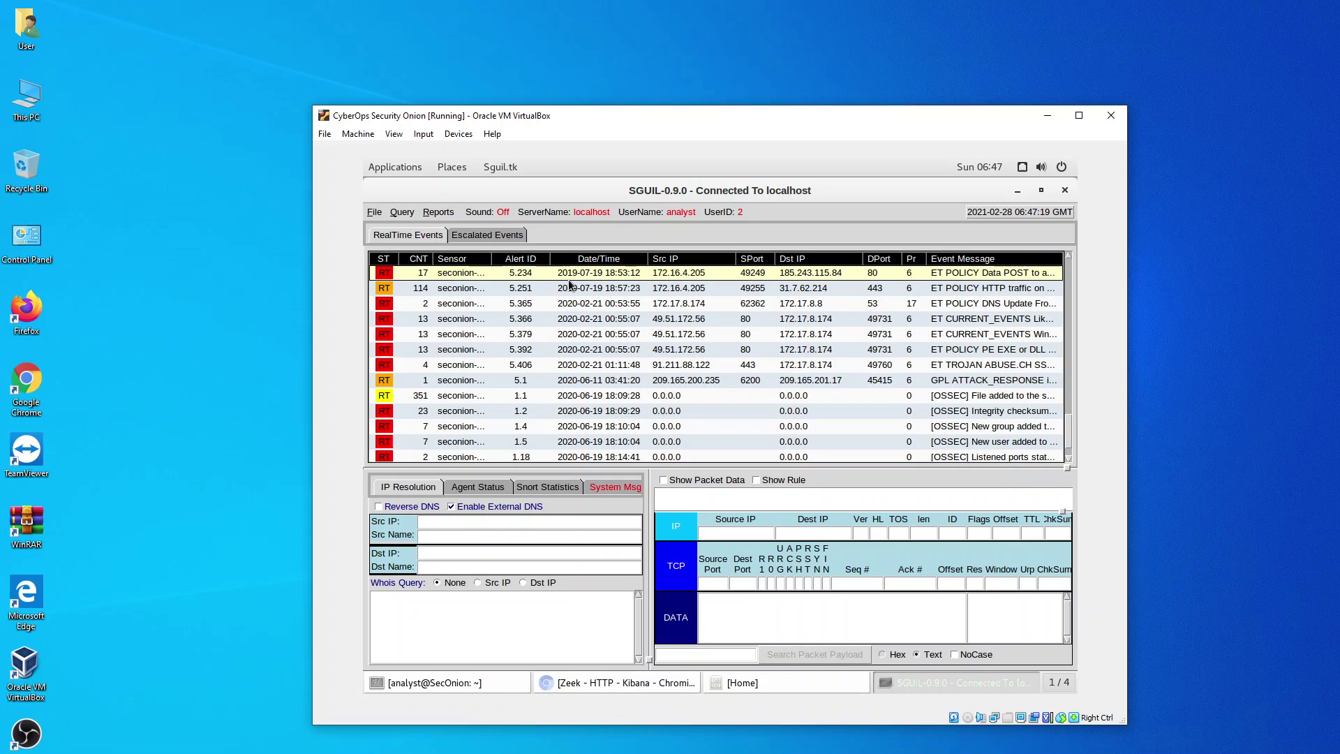
{"action": "right_click", "coordinate": [535, 277]}
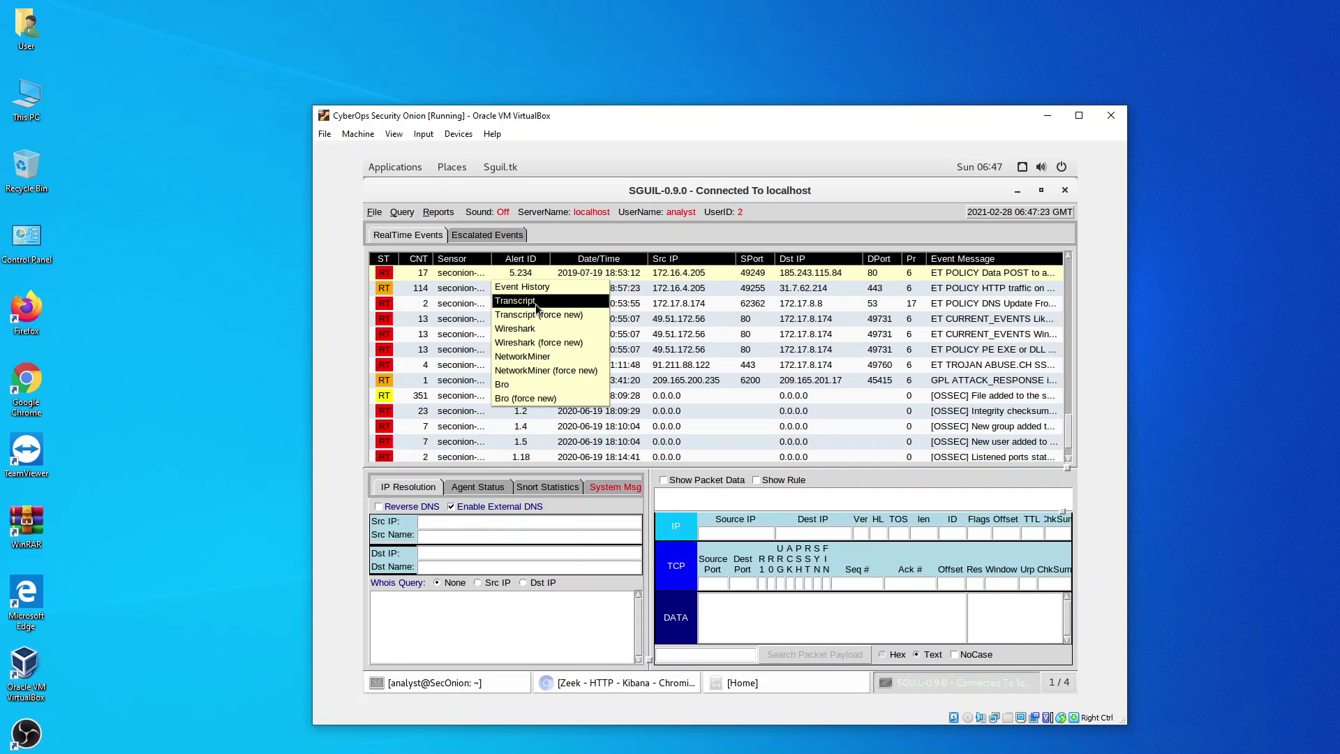
{"action": "left_click", "coordinate": [546, 363]}
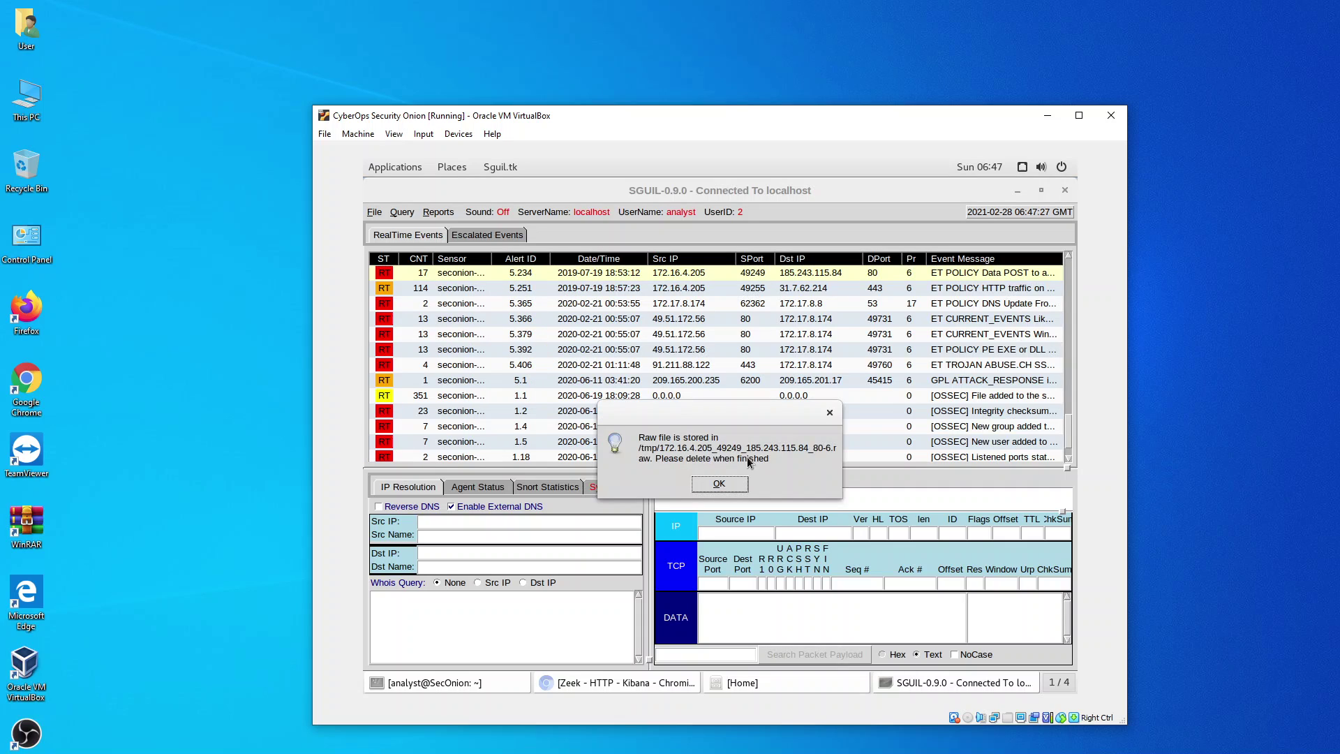
{"action": "left_click", "coordinate": [734, 482]}
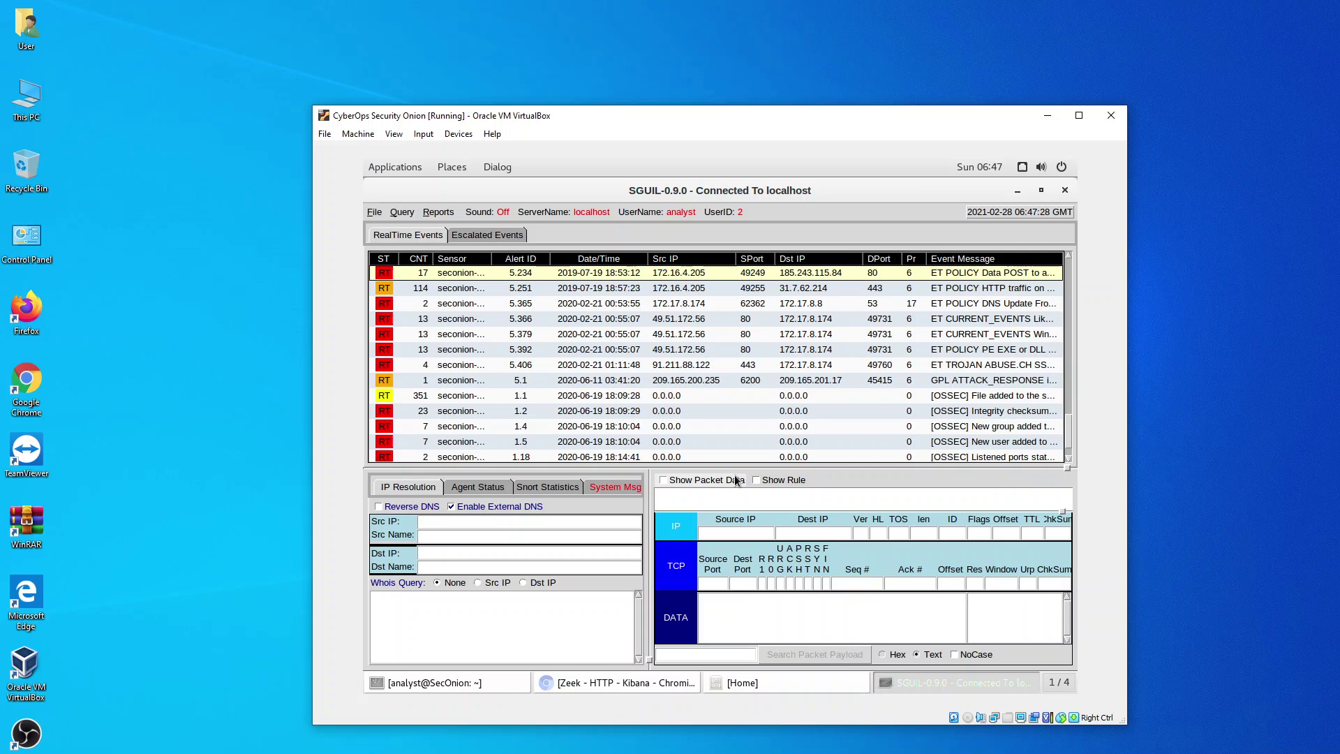